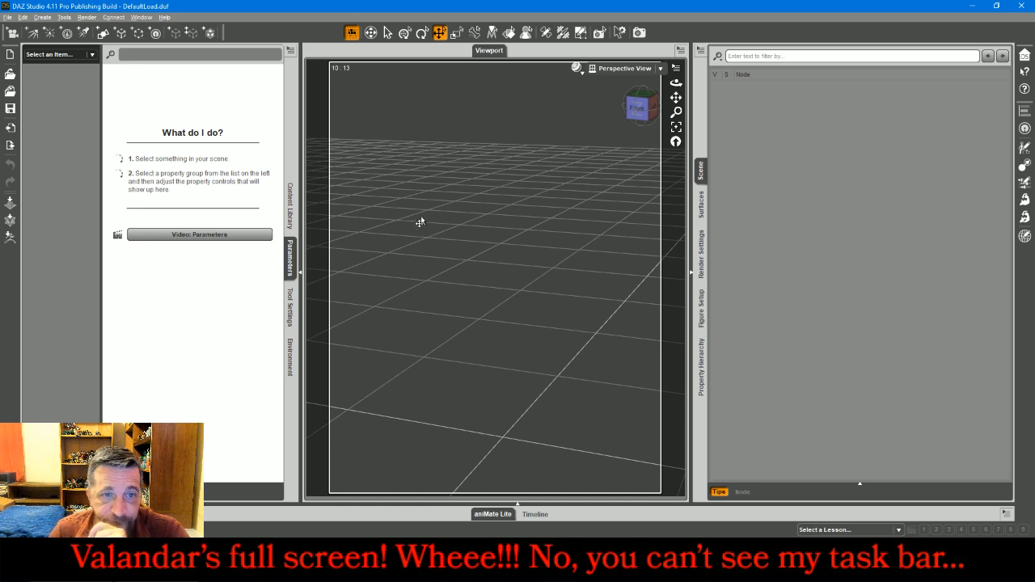
Load the Jointed Base Male figure from the !MiniatureBaseGeo content folder and frame it in the viewport
click(291, 207)
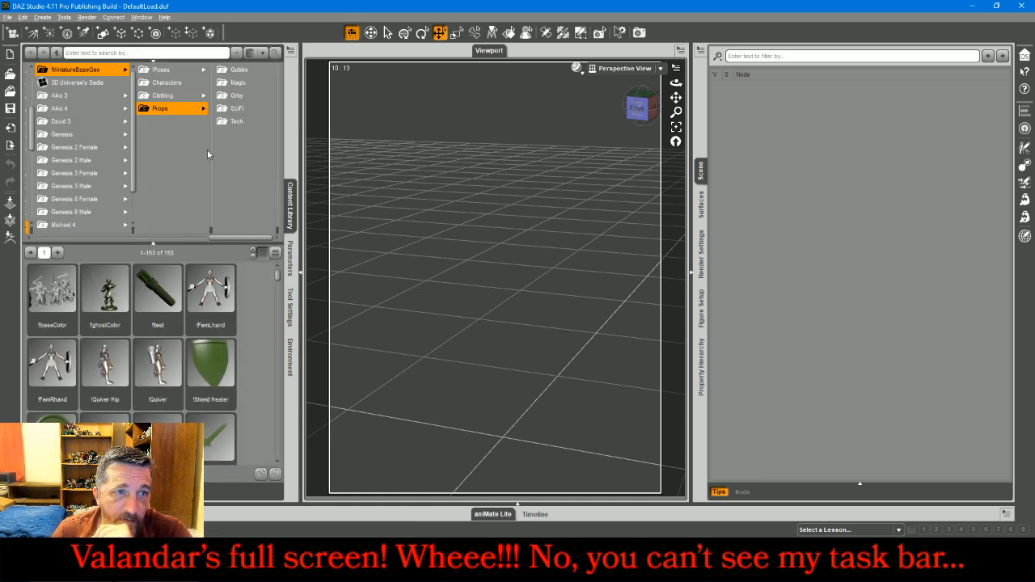
click(88, 72)
double_click(115, 288)
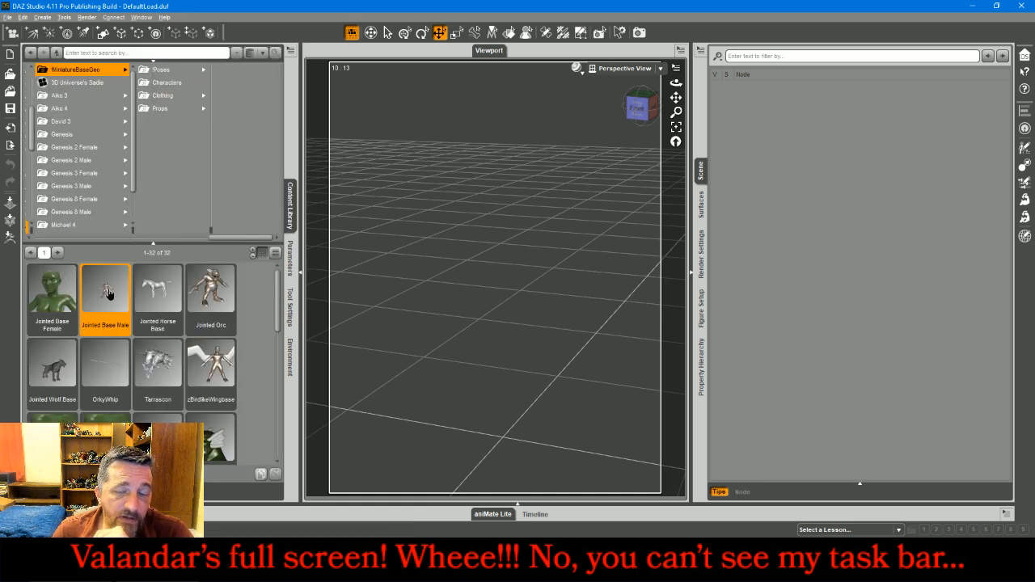
click(674, 131)
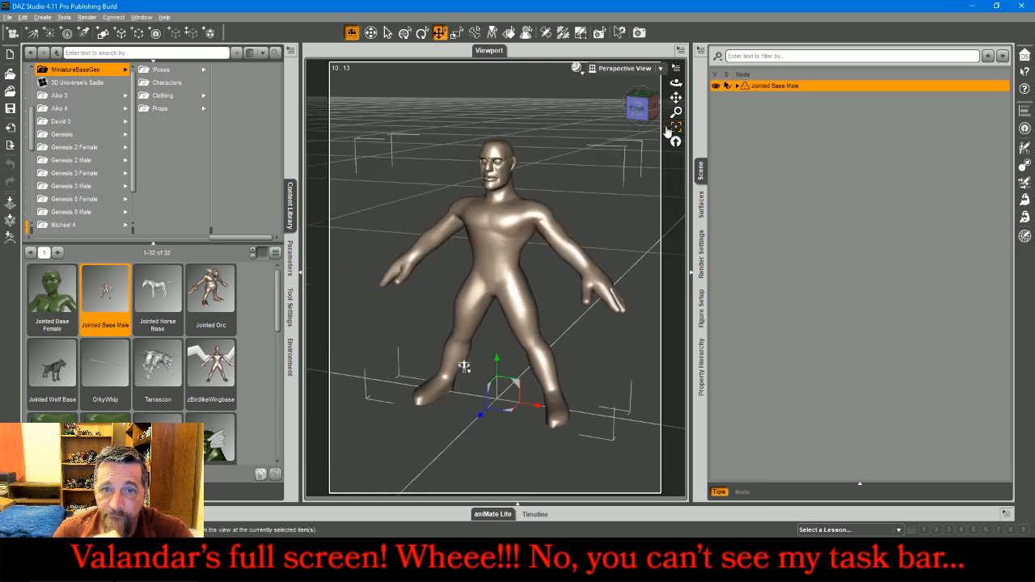
mouse_move(643, 115)
mouse_down()
mouse_move(677, 108)
mouse_move(642, 114)
mouse_up()
Inspect the figure's mesh topology in Wire Texture Shaded display and switch the viewport back to Texture Shaded
click(577, 69)
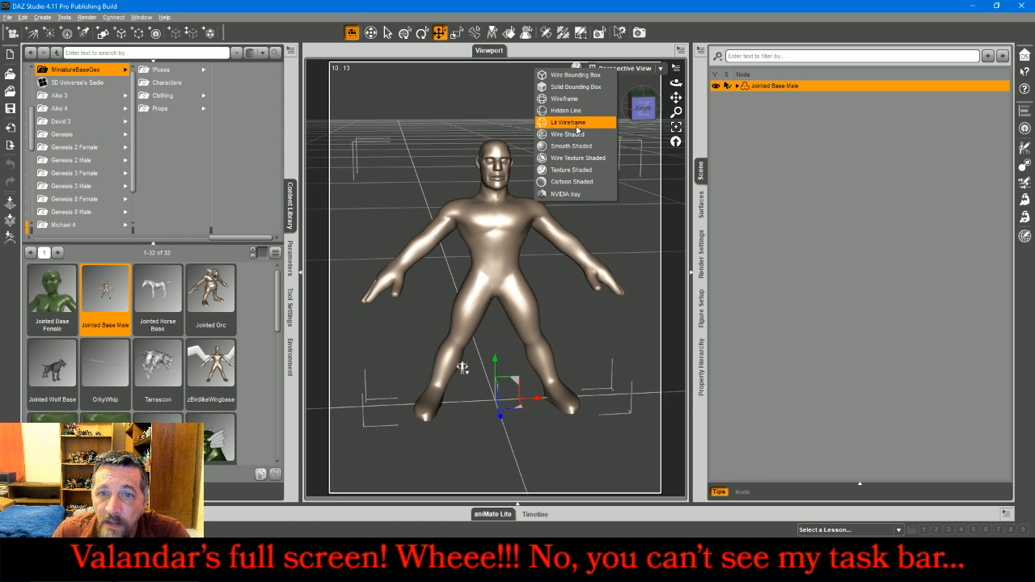
click(581, 160)
mouse_move(639, 119)
mouse_down()
mouse_move(677, 118)
mouse_move(685, 94)
mouse_move(629, 109)
mouse_move(639, 108)
mouse_up()
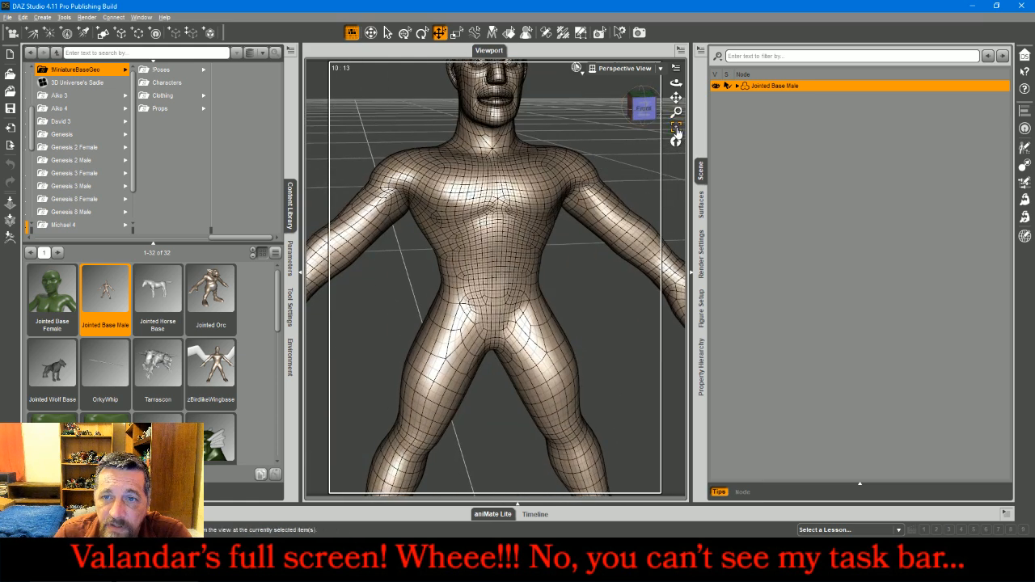
click(676, 127)
click(577, 70)
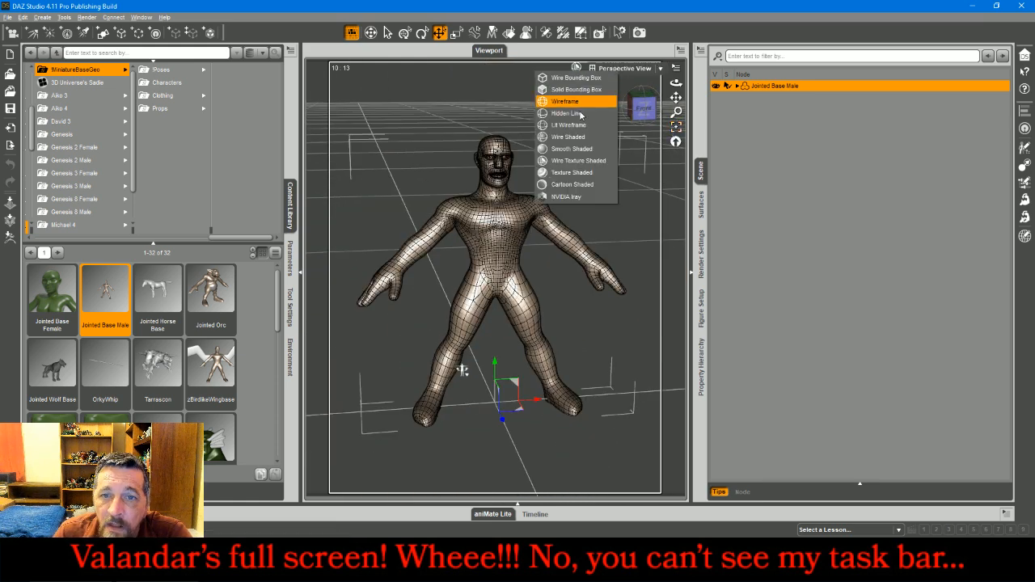
click(578, 176)
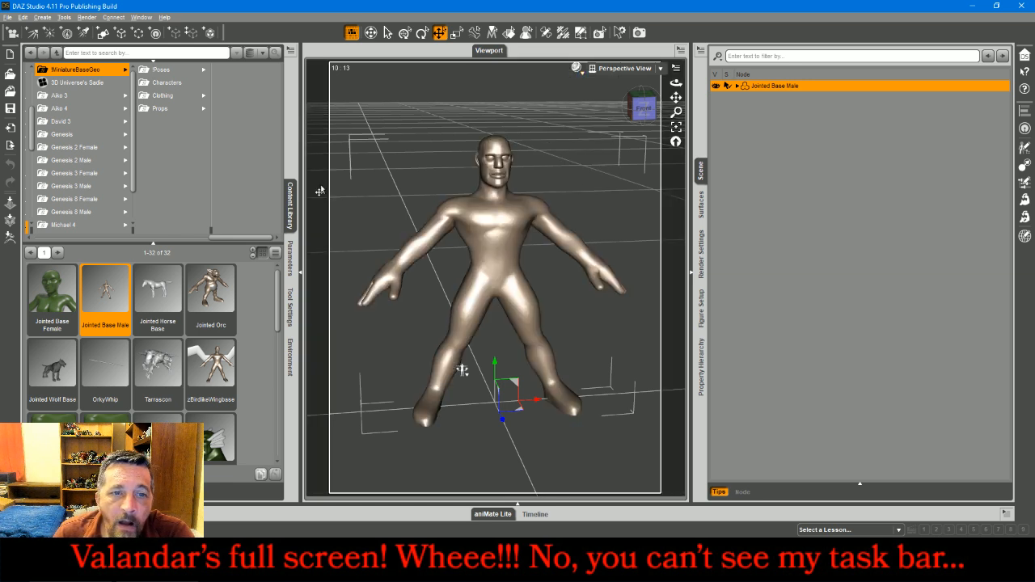
Set the figure's Elf race morph to 100%
click(290, 260)
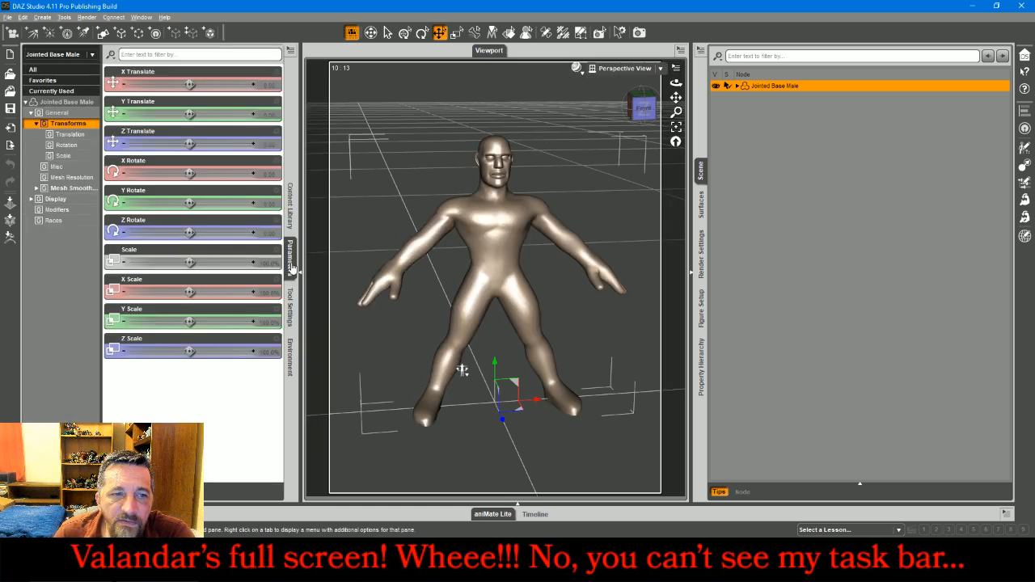
click(53, 221)
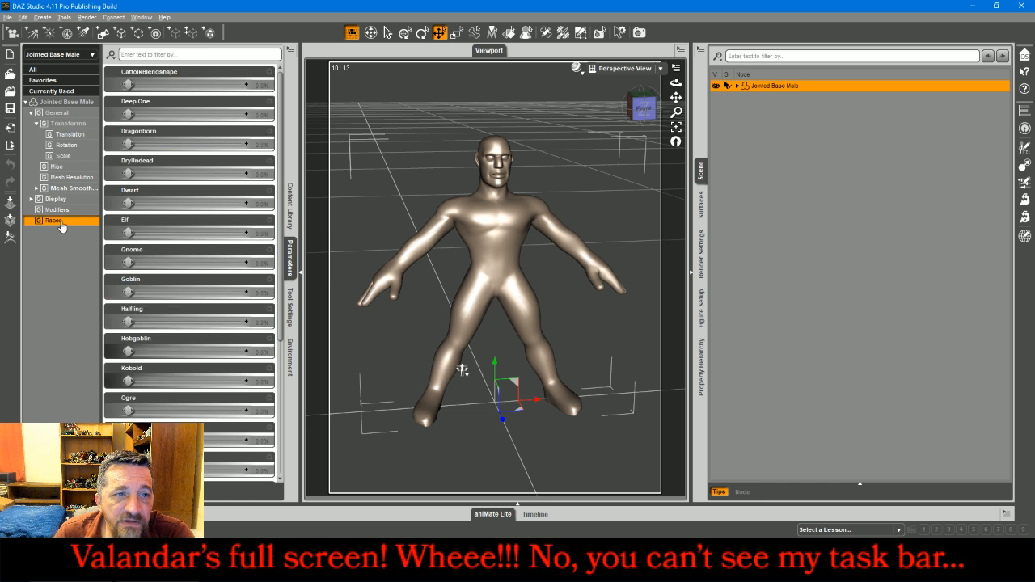
drag(128, 232, 259, 232)
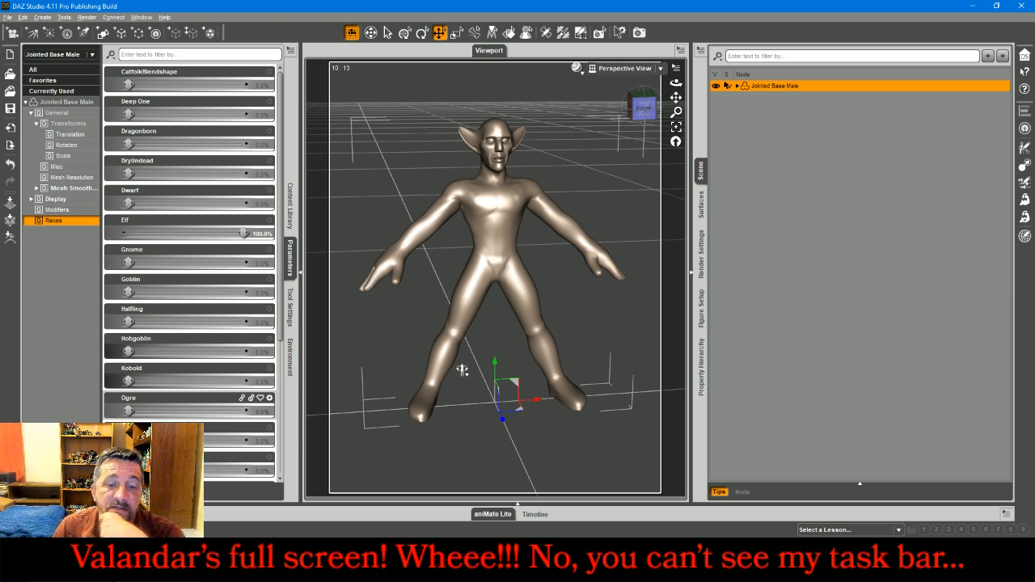
Switch to the YouTube live chat window in Firefox and read the viewer's requests for the archer's design
key(alt+Tab)
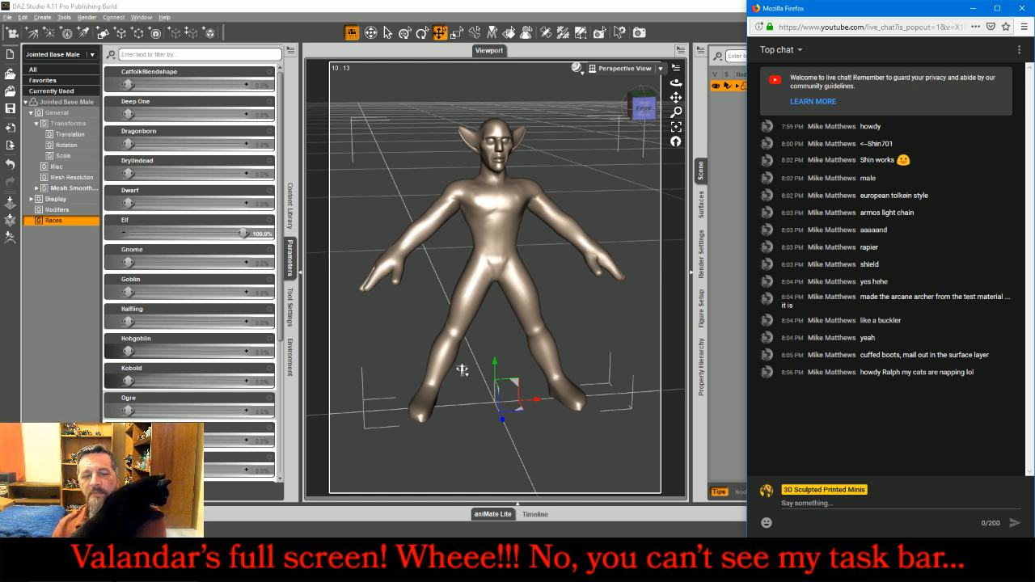
key(alt+Tab)
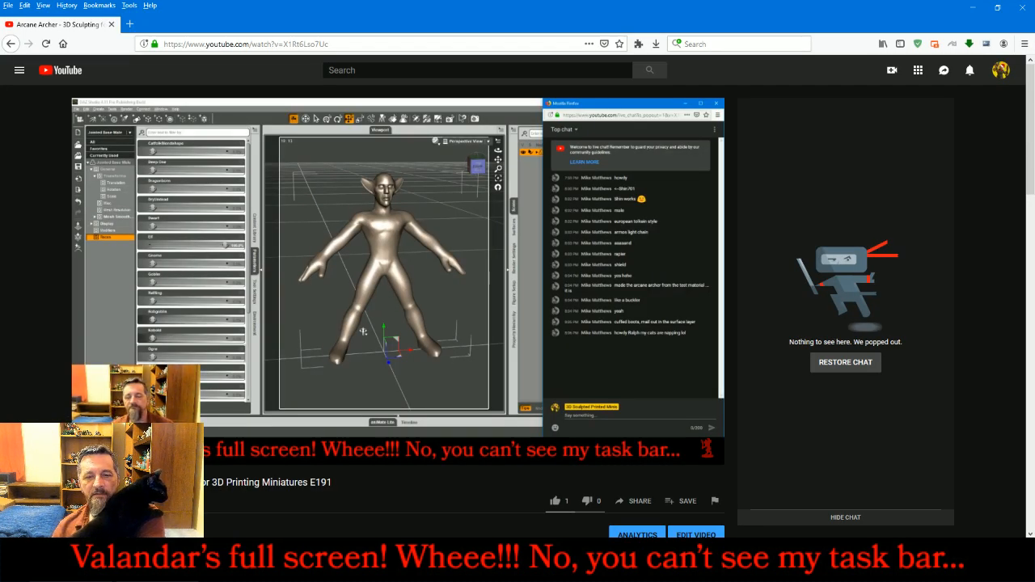
click(559, 550)
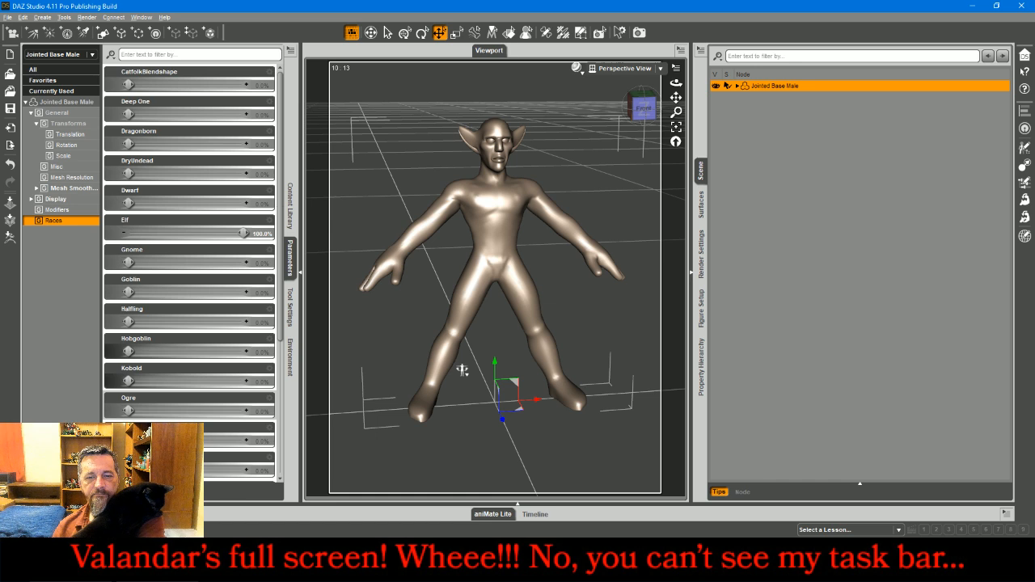
key(alt+Tab)
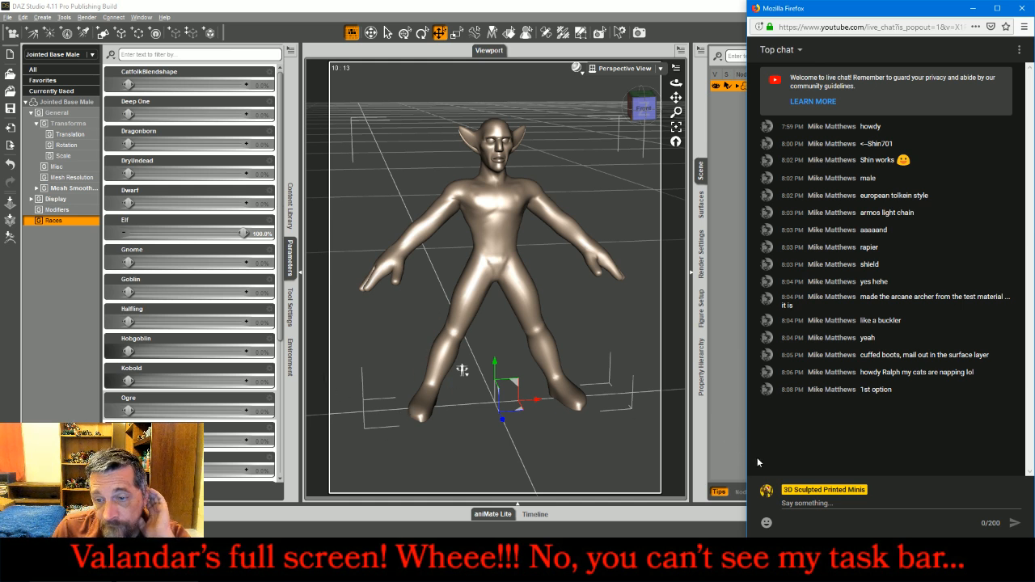
click(804, 503)
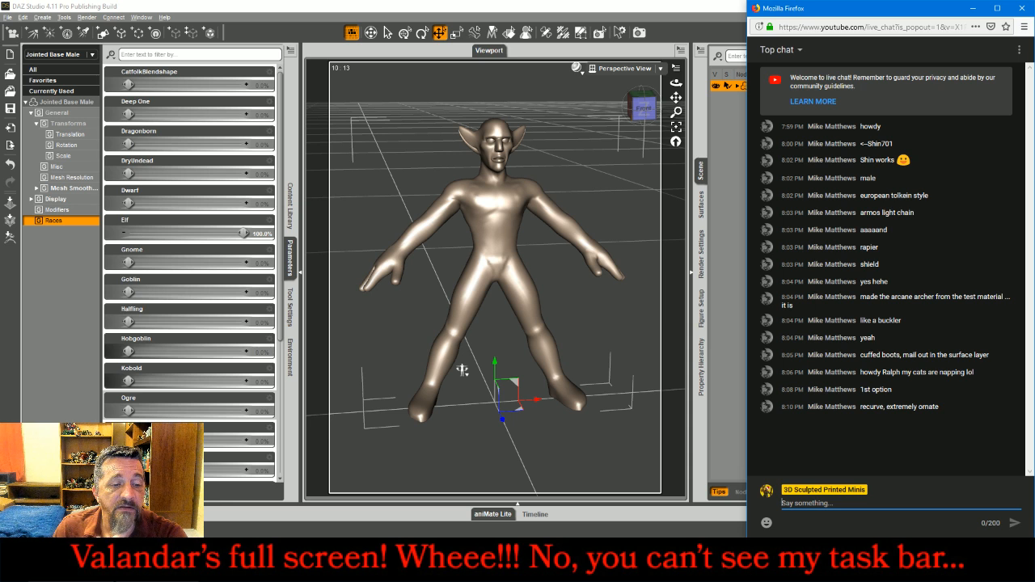
Start a file export of the figure in DAZ Studio and create a folder named ArcaneArcher inside PatreonMinis > New
click(7, 17)
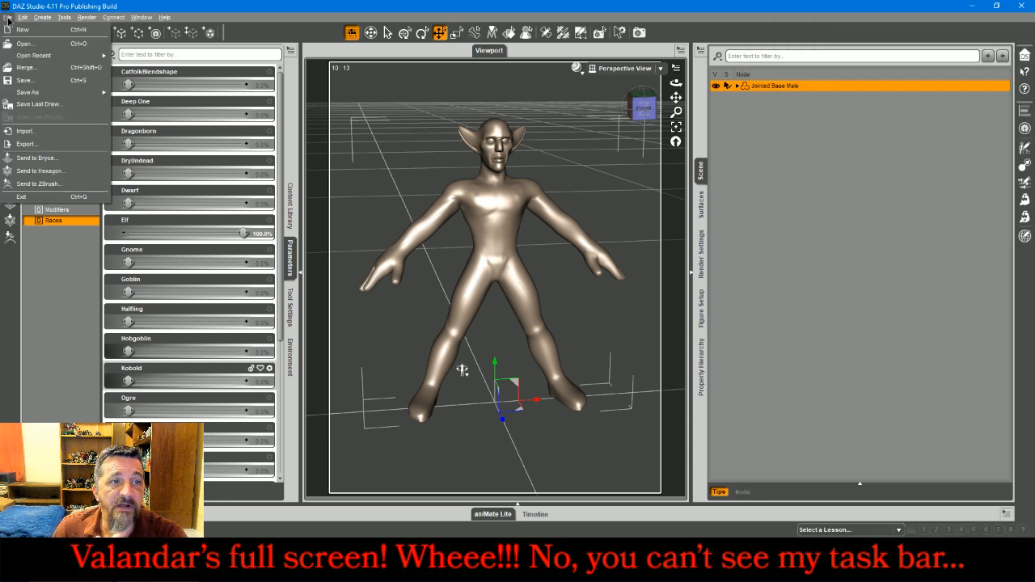
click(53, 146)
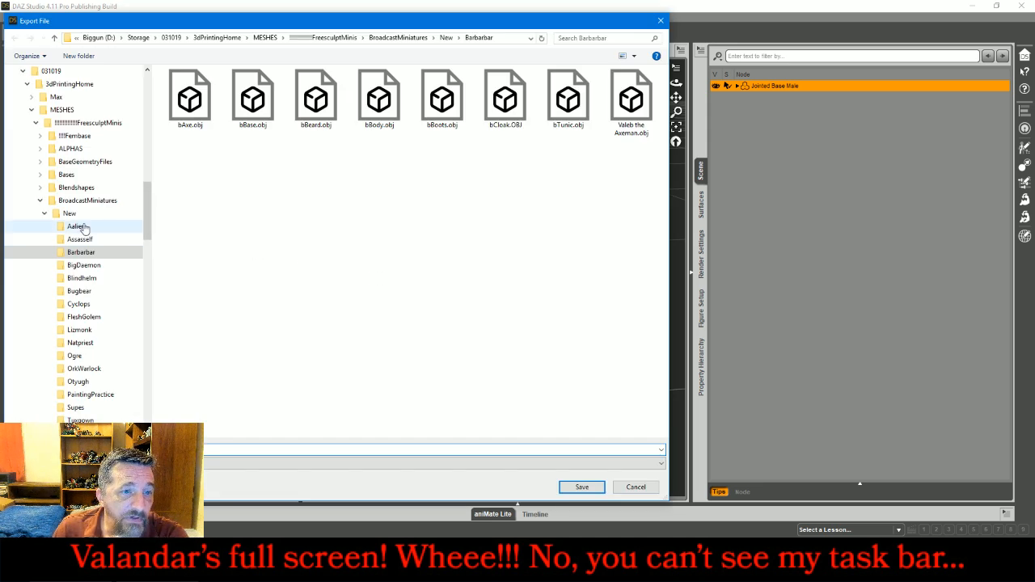
click(41, 201)
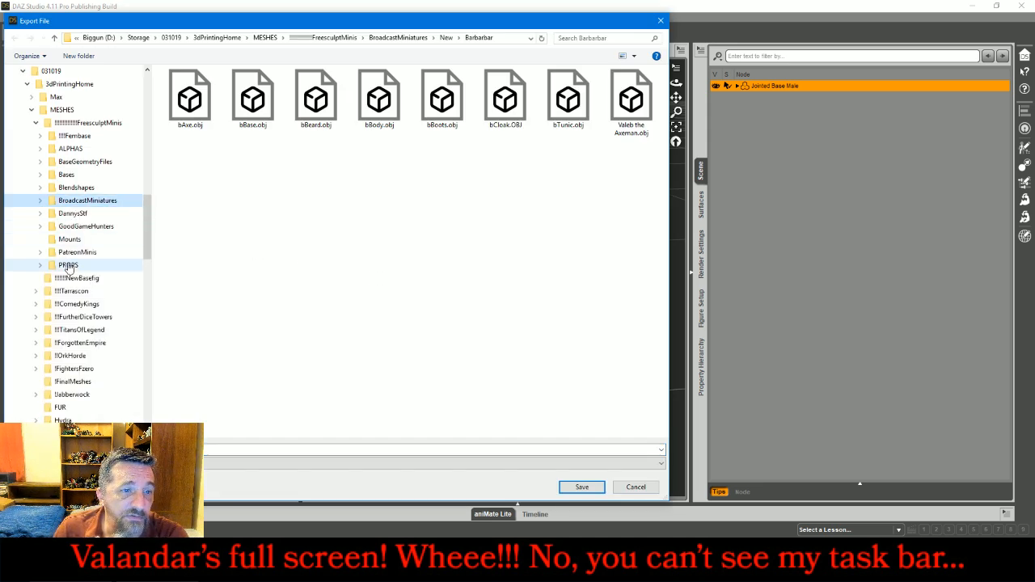
click(40, 251)
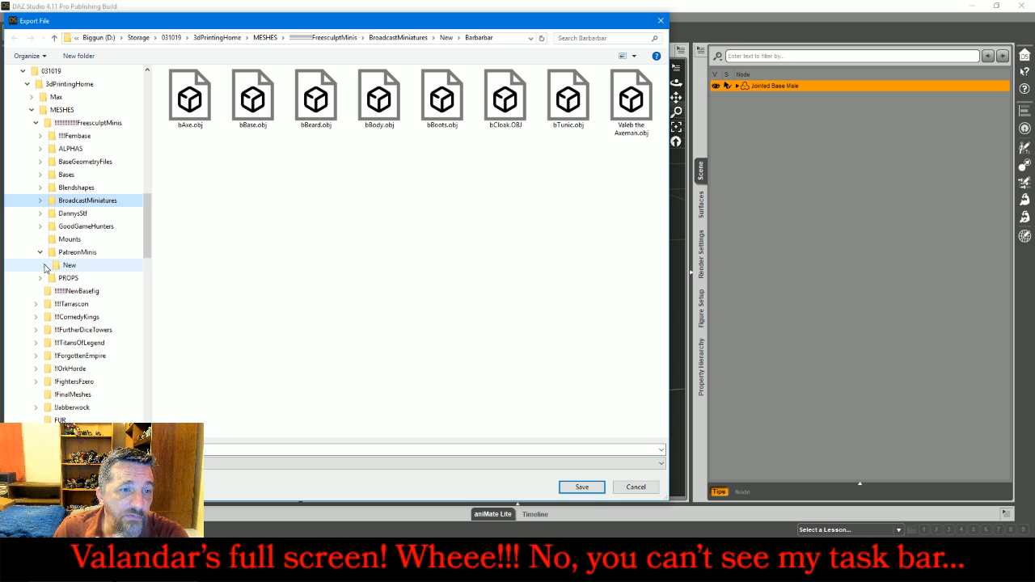
click(45, 266)
click(70, 265)
click(79, 56)
text(A)
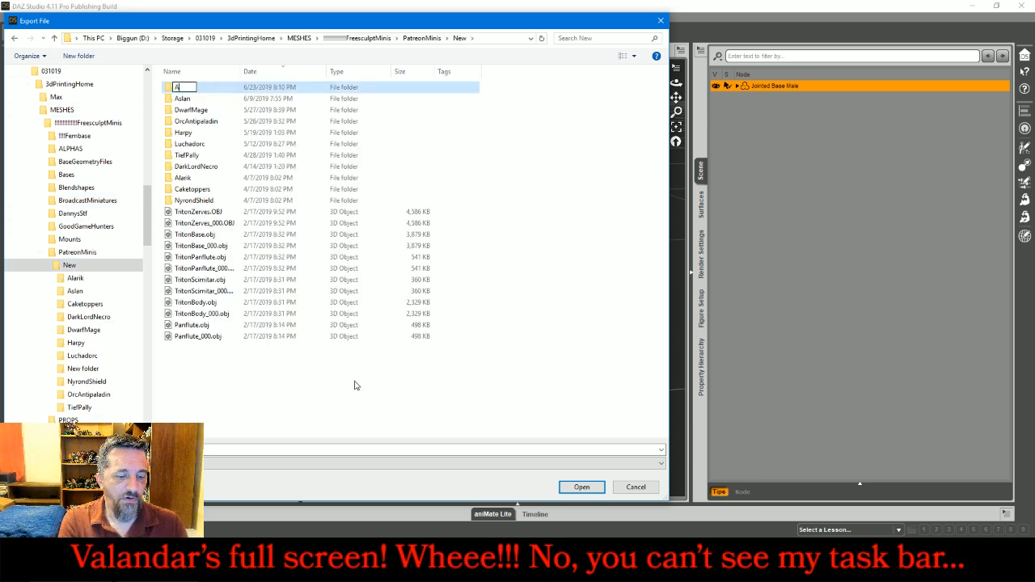
text(rcaneArcher)
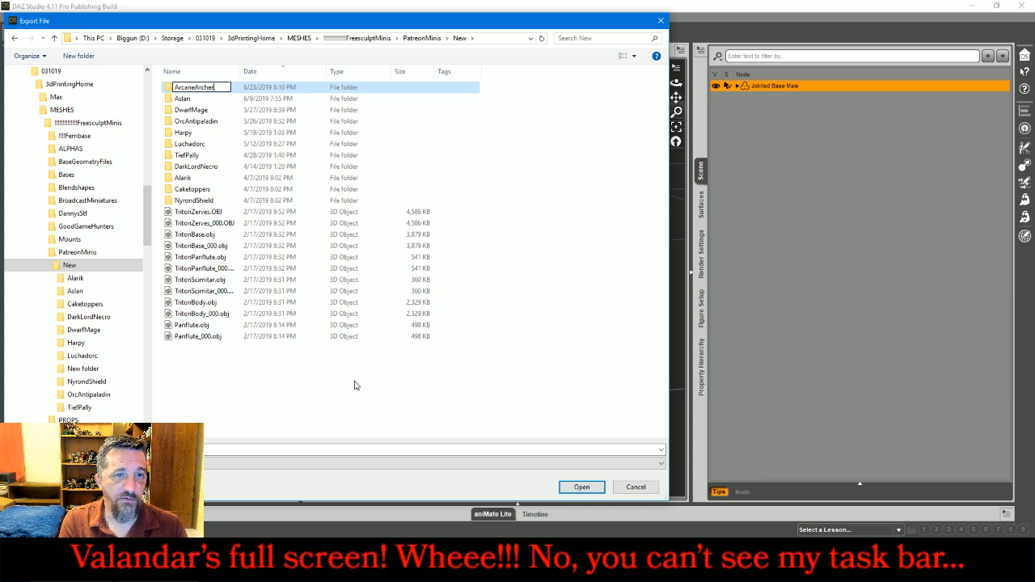
key(Return)
Export the elf figure as an OBJ into the ArcaneArcher folder at 100% scale with the existing options
key(Return)
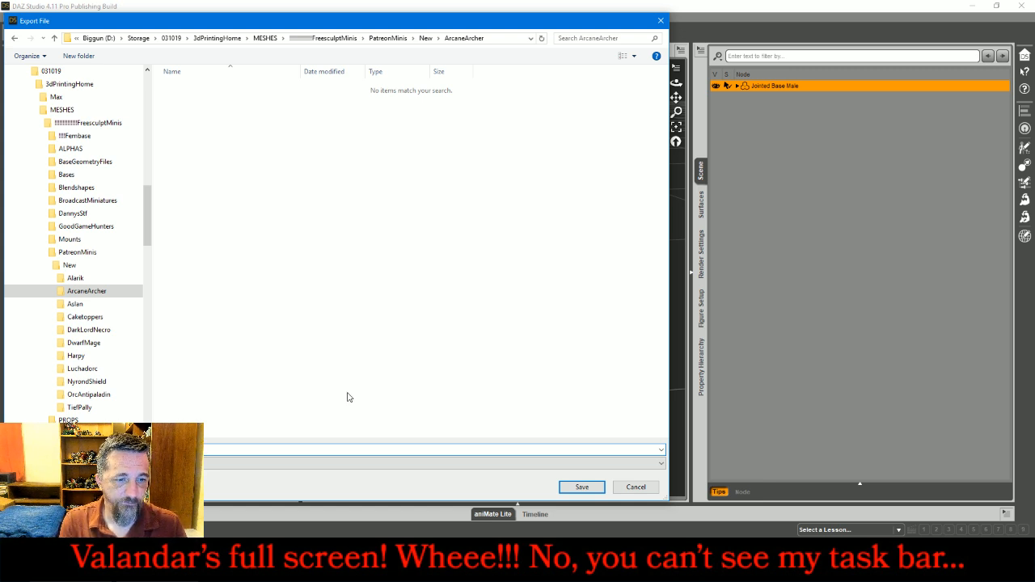
key(Return)
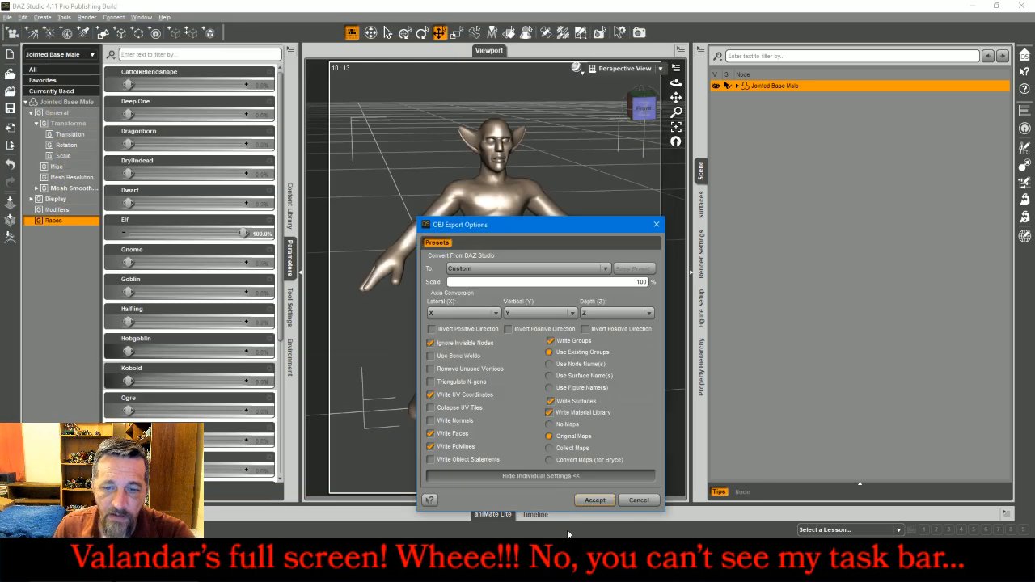
click(595, 500)
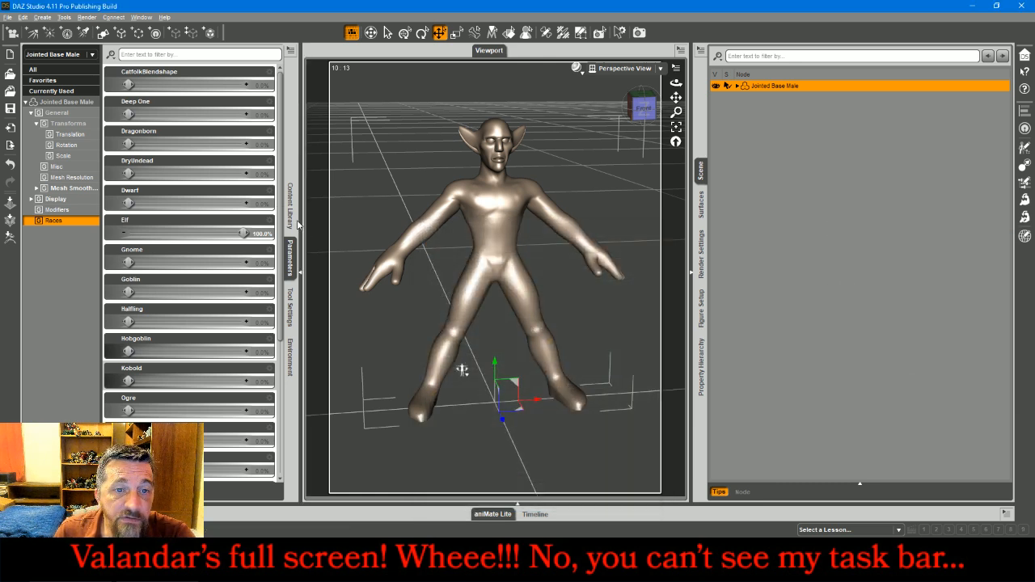
Open the Props folder of !MiniatureBaseGeo in the content library and browse to the hand-held weapons
click(291, 215)
click(173, 108)
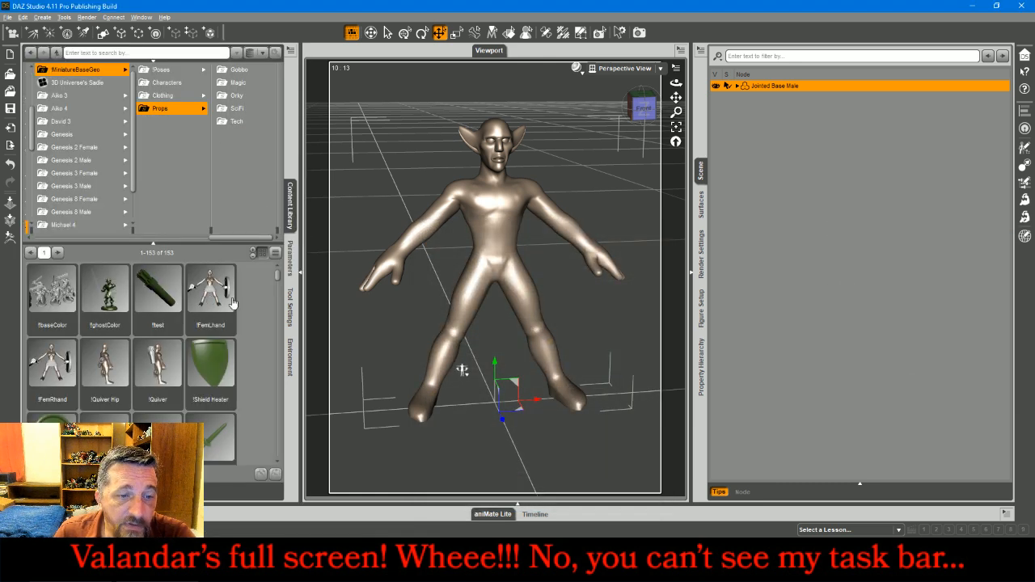
scroll(251, 311, down, 3)
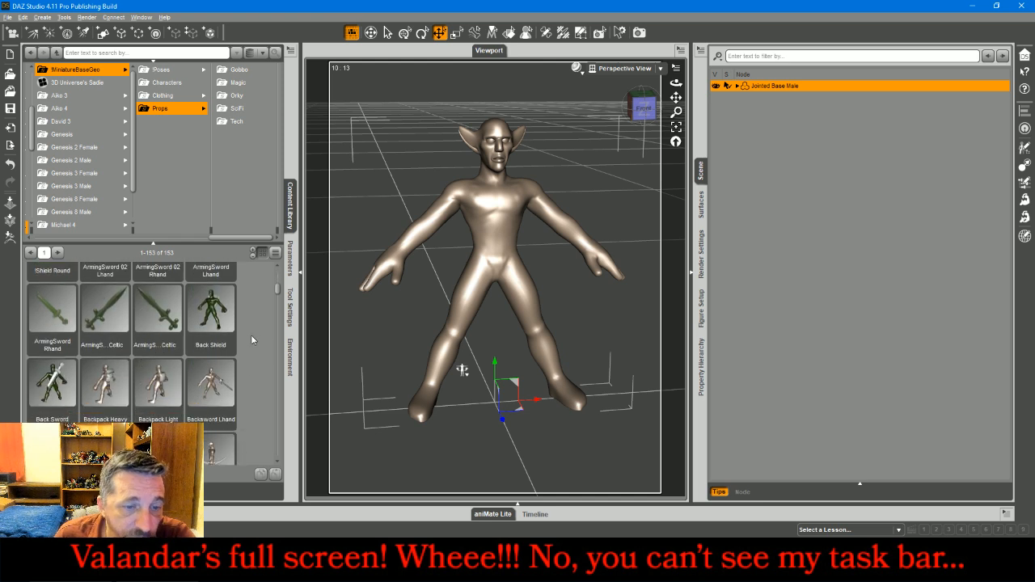
Try the BowCrude Lhand prop in the figure's left hand, view it from the side and delete it
mouse_move(208, 456)
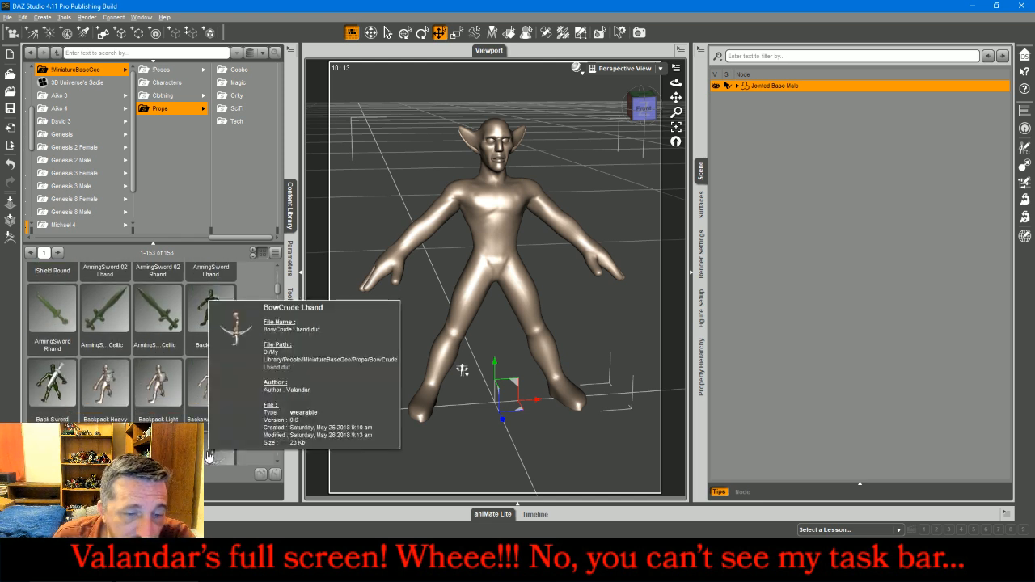
double_click(209, 454)
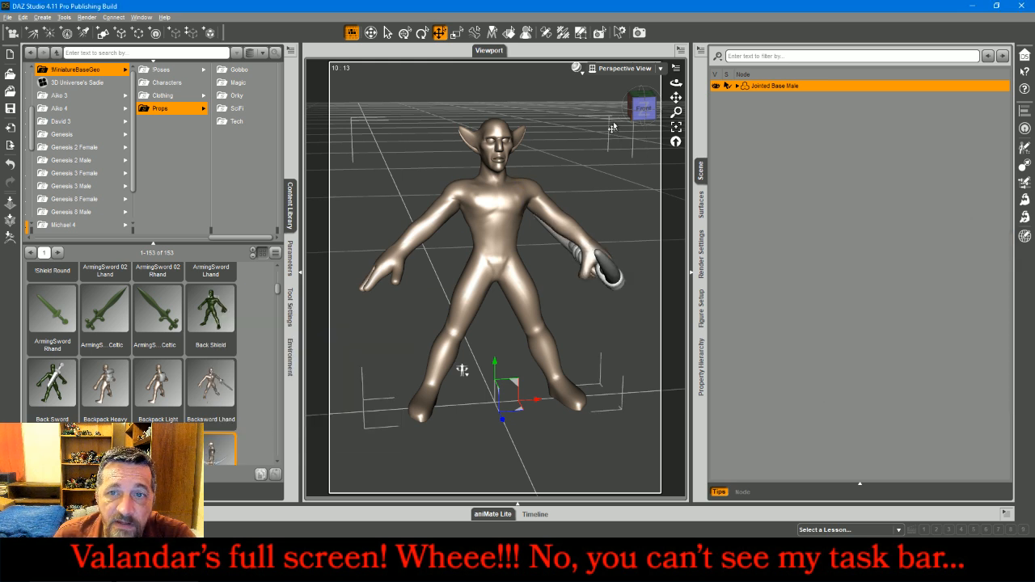
drag(642, 110, 605, 122)
drag(464, 361, 324, 335)
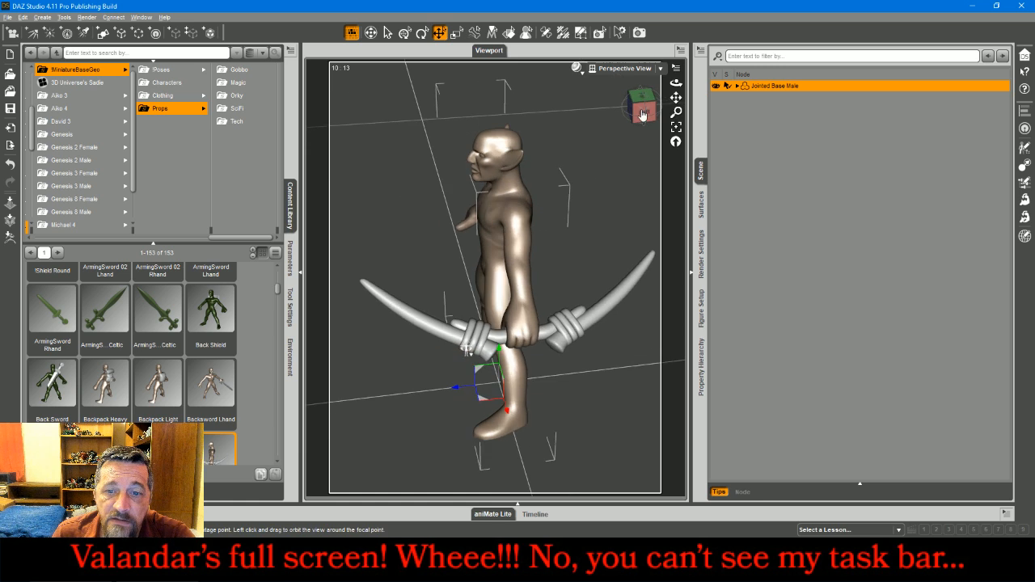
click(581, 337)
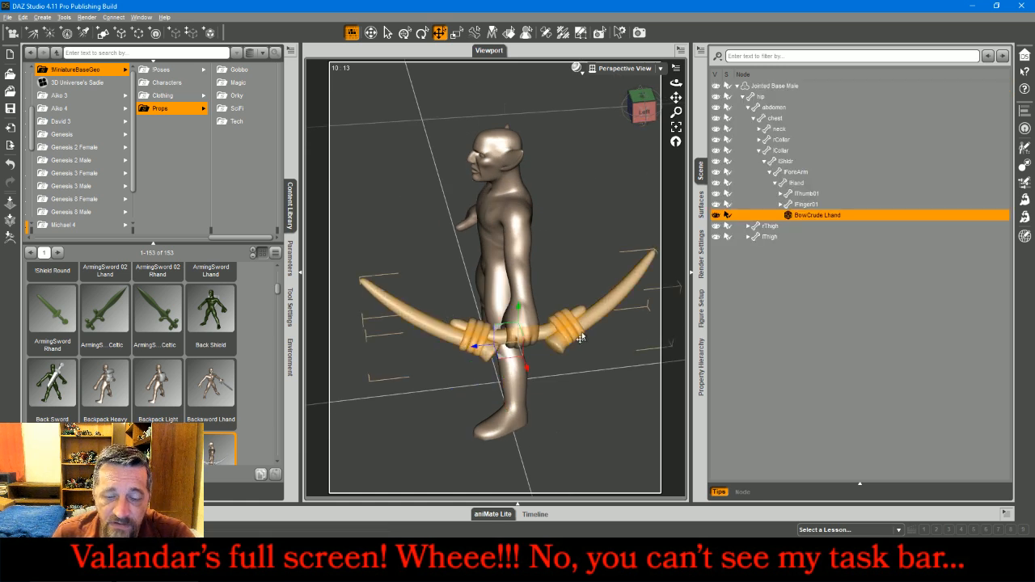
key(Delete)
Try adding the BowRecurve Lhand prop without the figure selected and delete the unattached bow
scroll(218, 336, down, 3)
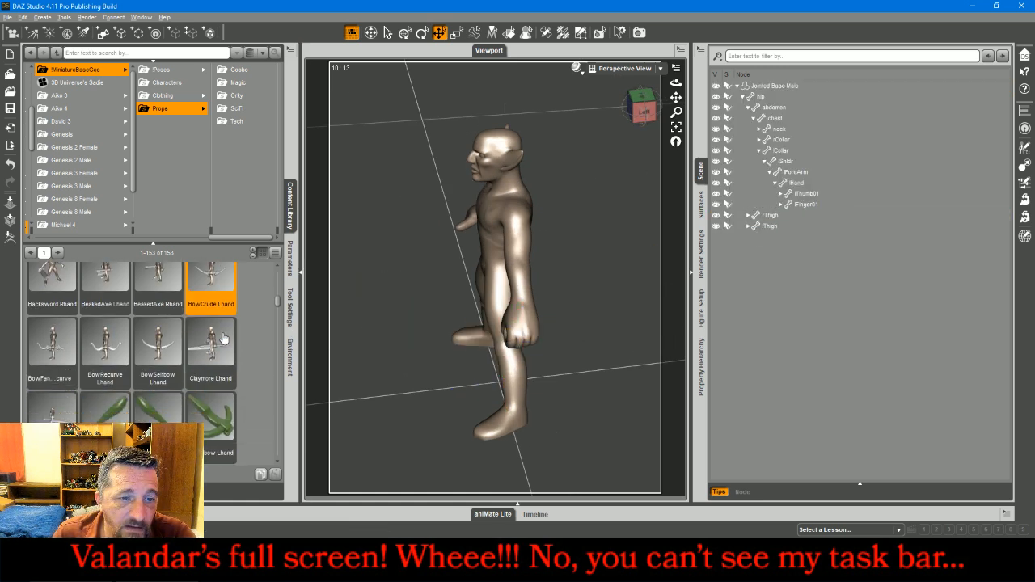
double_click(105, 332)
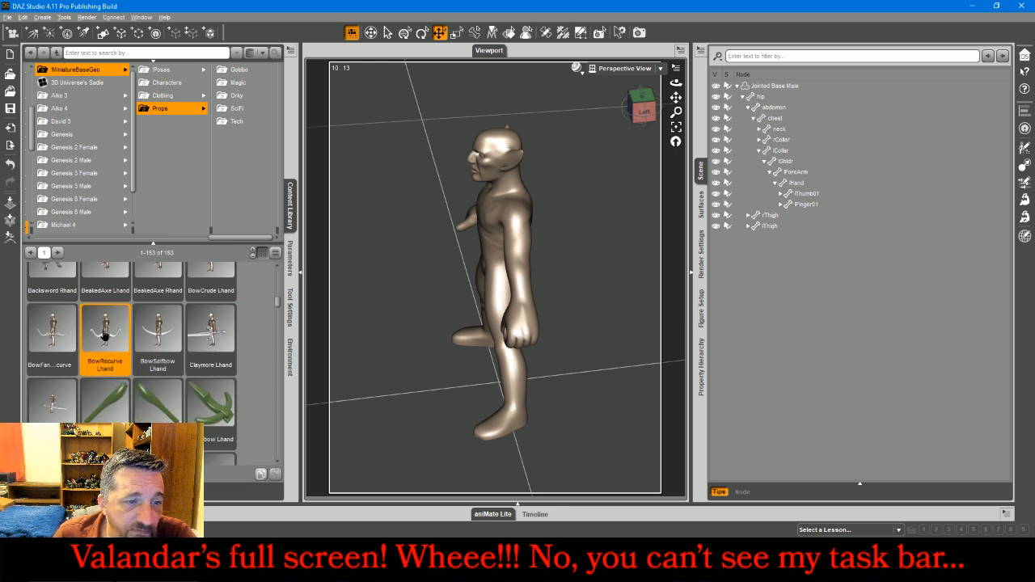
click(415, 377)
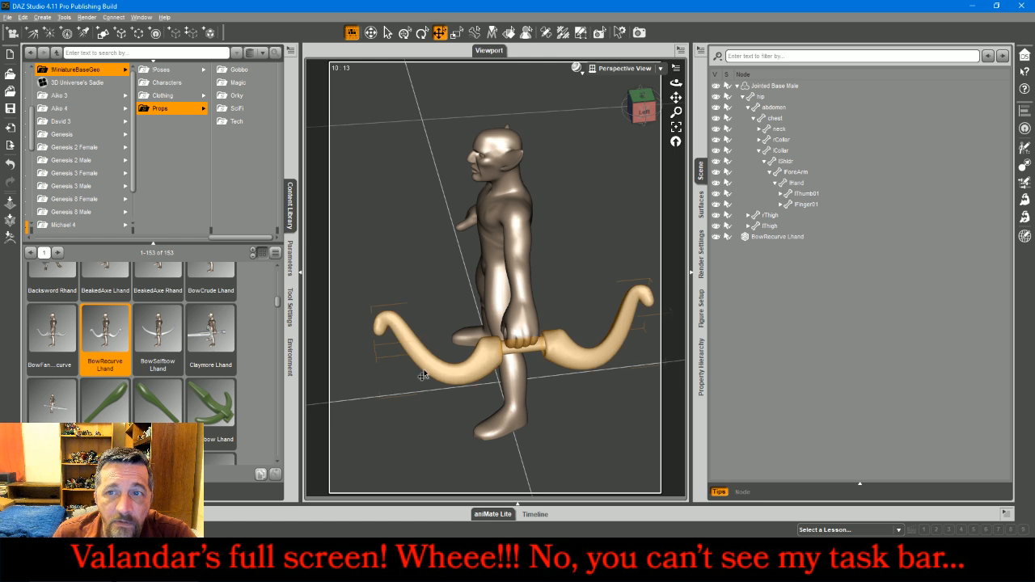
key(Delete)
Select the Jointed Base Male root and load the BowRecurve Lhand prop into its left hand
click(775, 85)
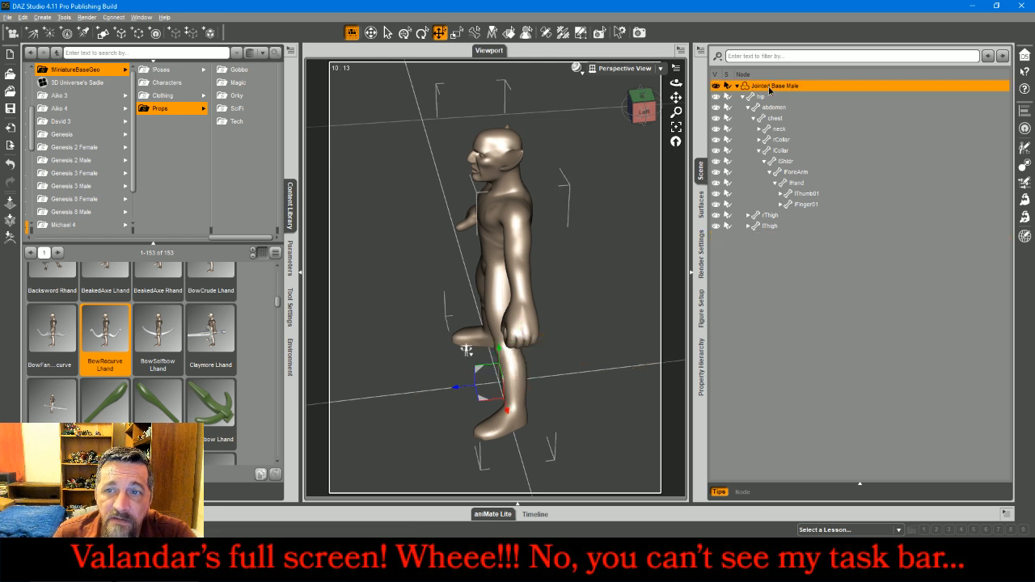
double_click(108, 326)
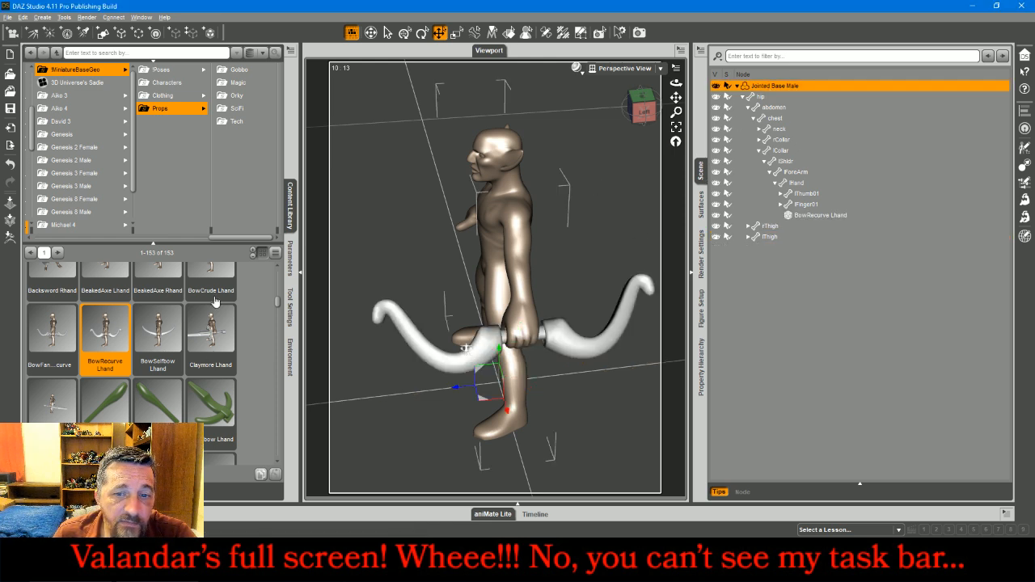
Hide the Jointed Base Male figure and export only the recurve bow as zzbasebow.obj into the ArcaneArcher folder
mouse_move(644, 116)
mouse_down()
mouse_move(665, 107)
mouse_move(630, 118)
mouse_move(592, 98)
mouse_move(611, 113)
mouse_move(648, 114)
mouse_up()
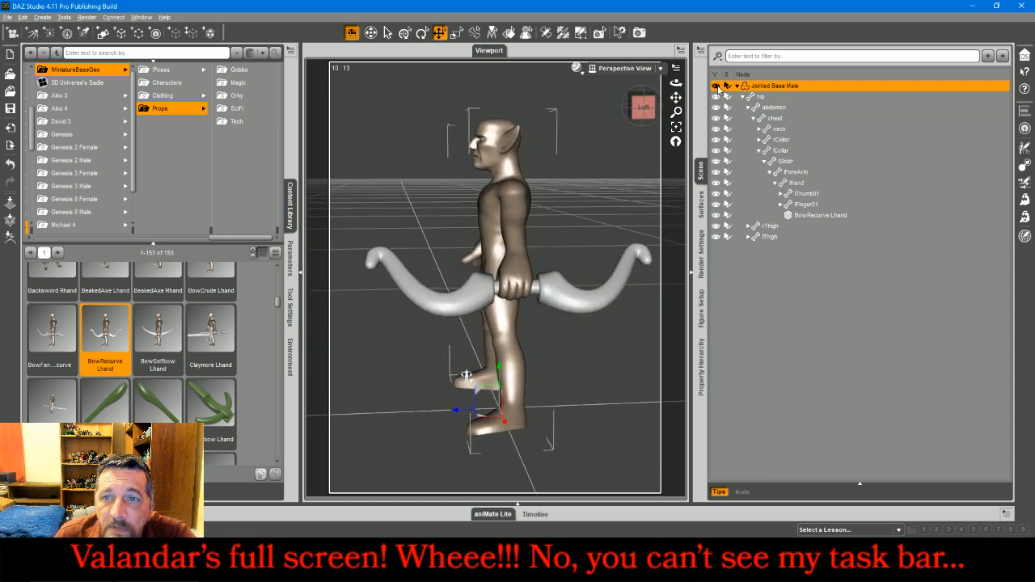
click(716, 85)
click(10, 18)
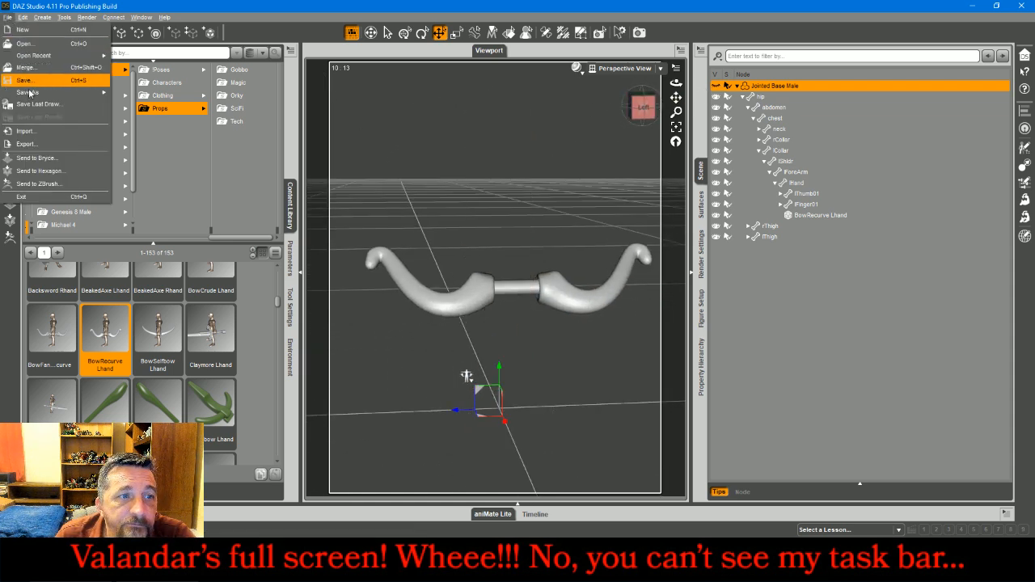
click(40, 143)
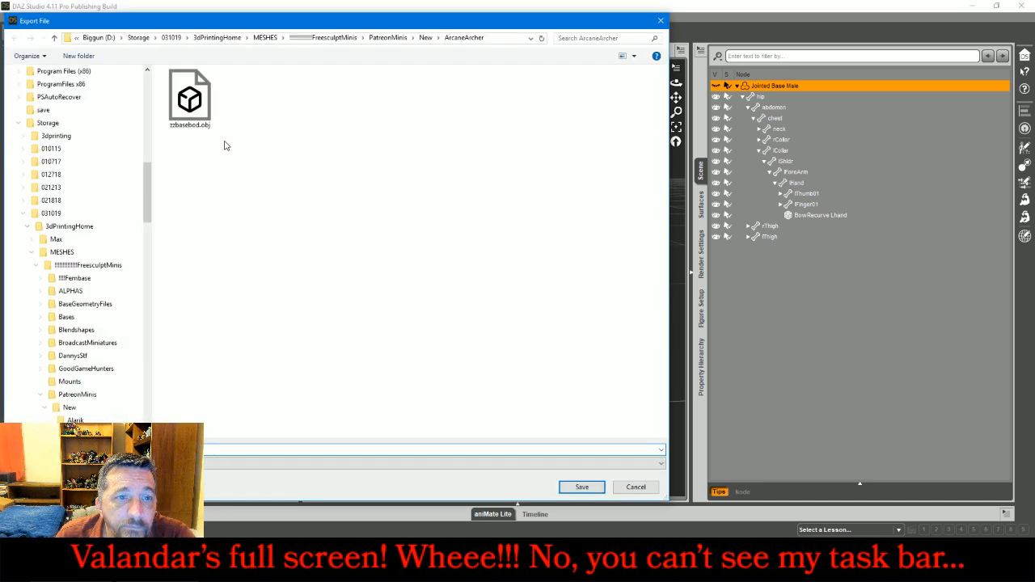
text(zz)
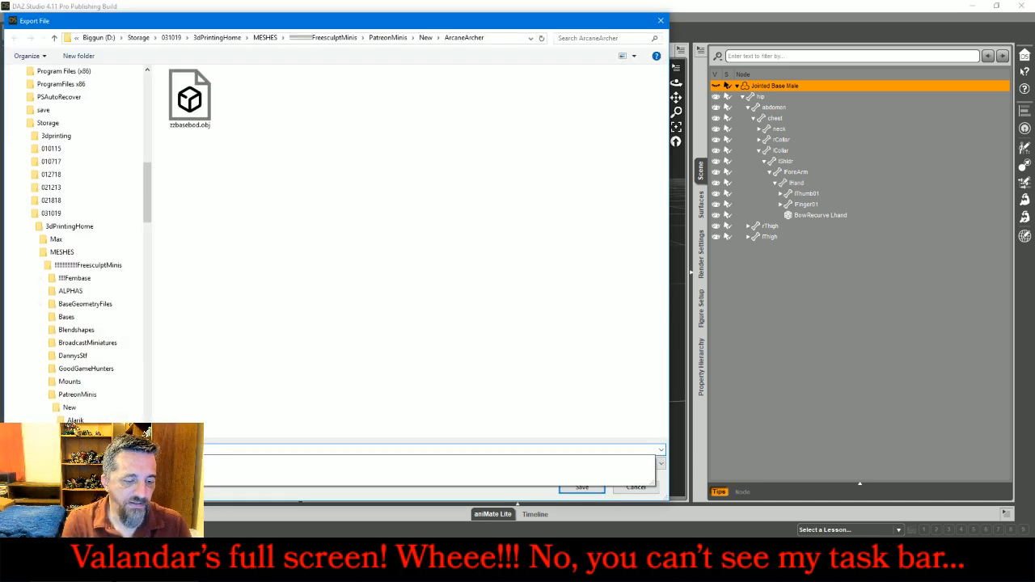
key(Return)
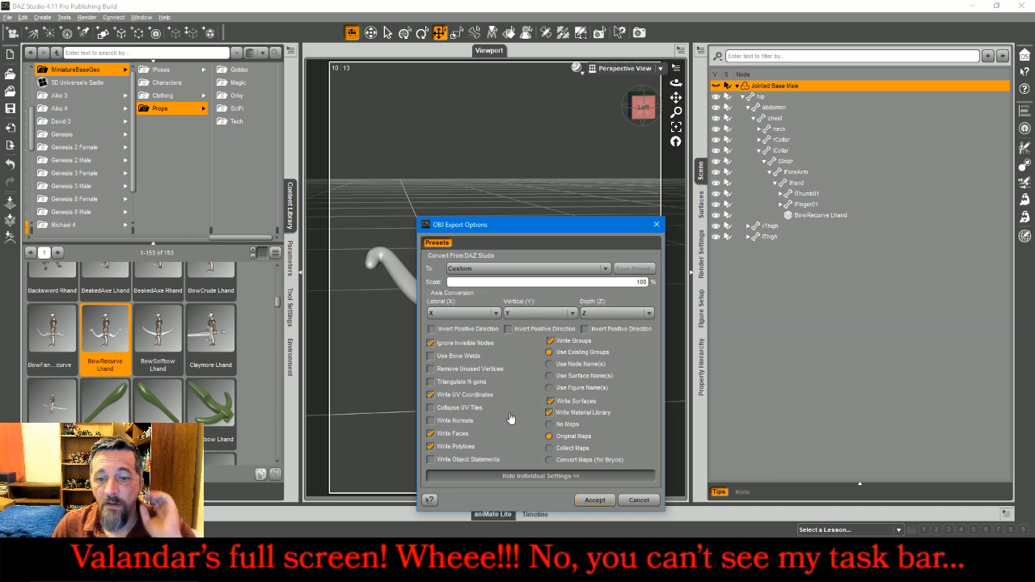
click(638, 500)
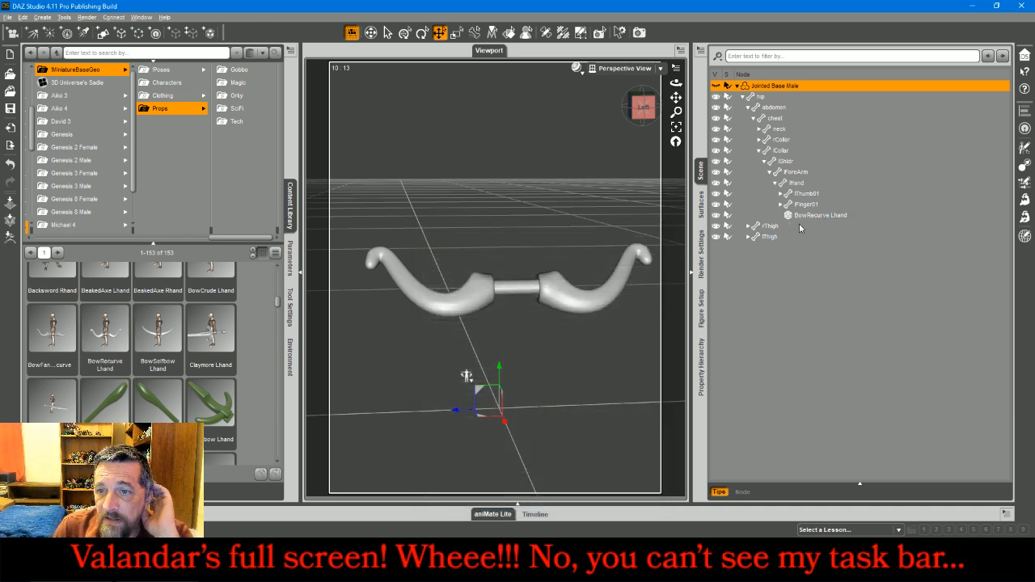
Delete the BowRecurve Lhand prop, make the Jointed Base Male visible again and view it from the front
click(817, 216)
right_click(815, 219)
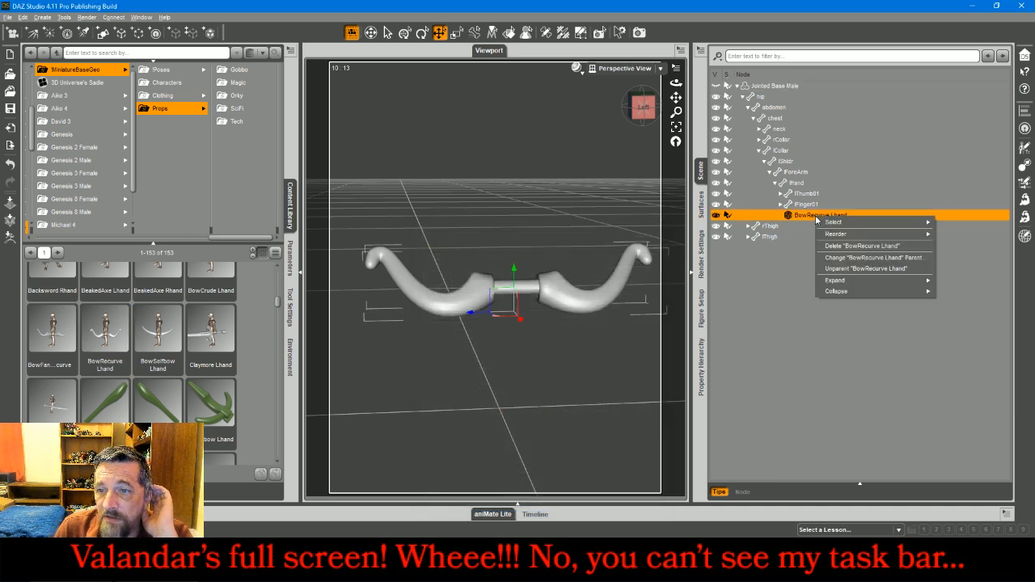
click(849, 246)
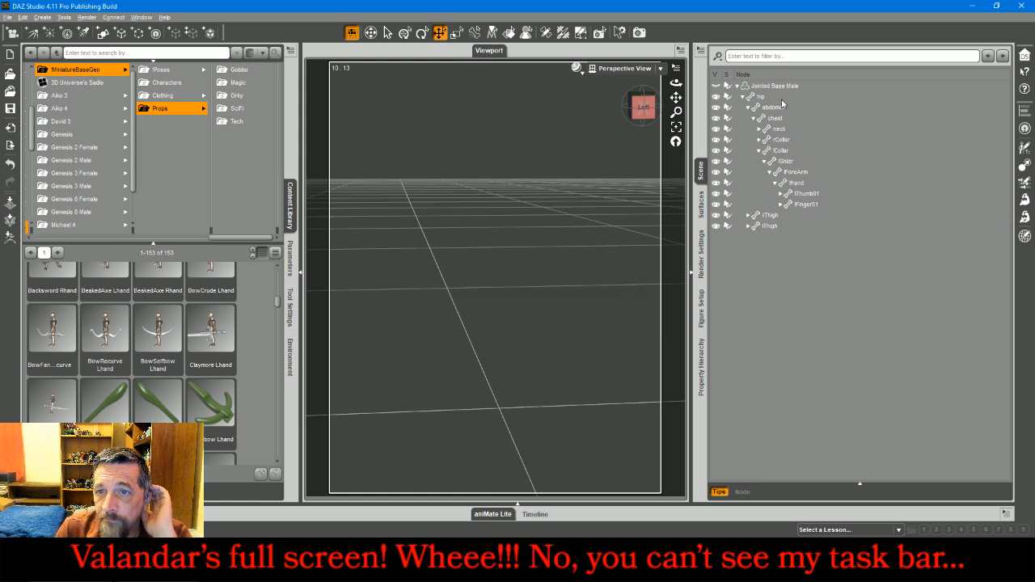
click(640, 107)
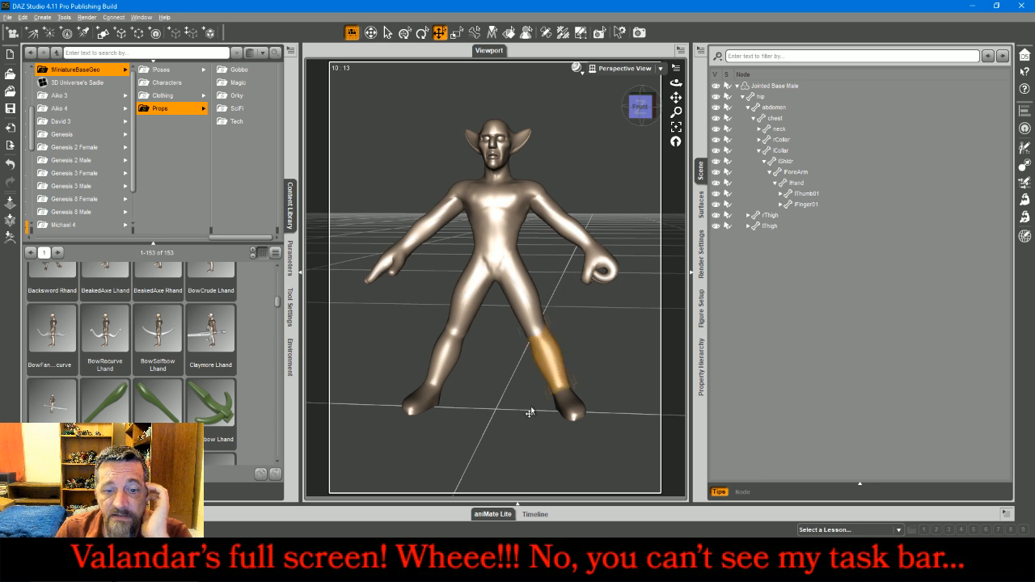
Switch to 3ds Max and import zzbasebod.obj from PatreonMinis/New/ArcaneArcher as a single Editable Poly mesh
key(alt+Tab)
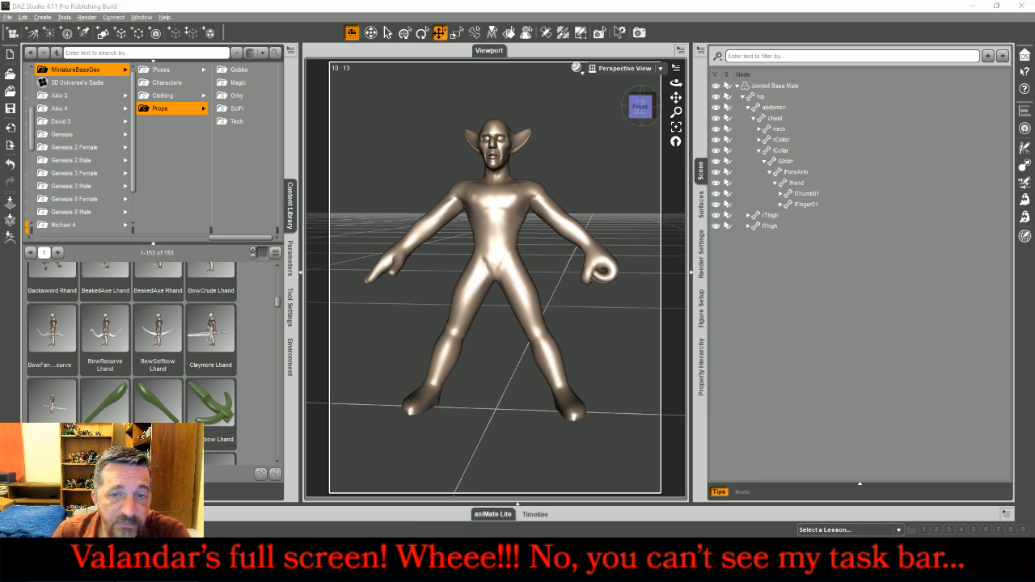
click(9, 10)
click(48, 152)
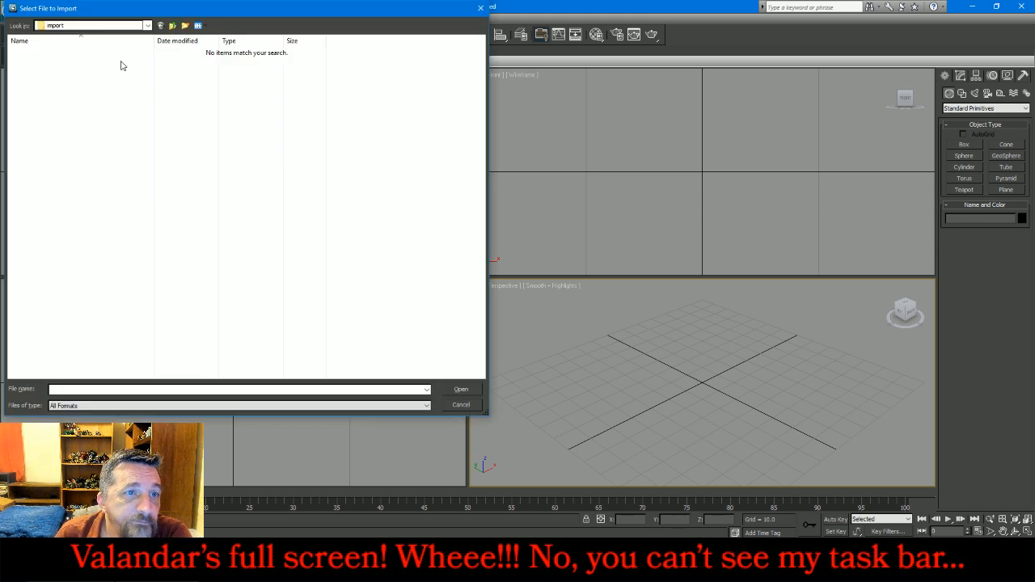
click(171, 27)
click(172, 27)
double_click(51, 65)
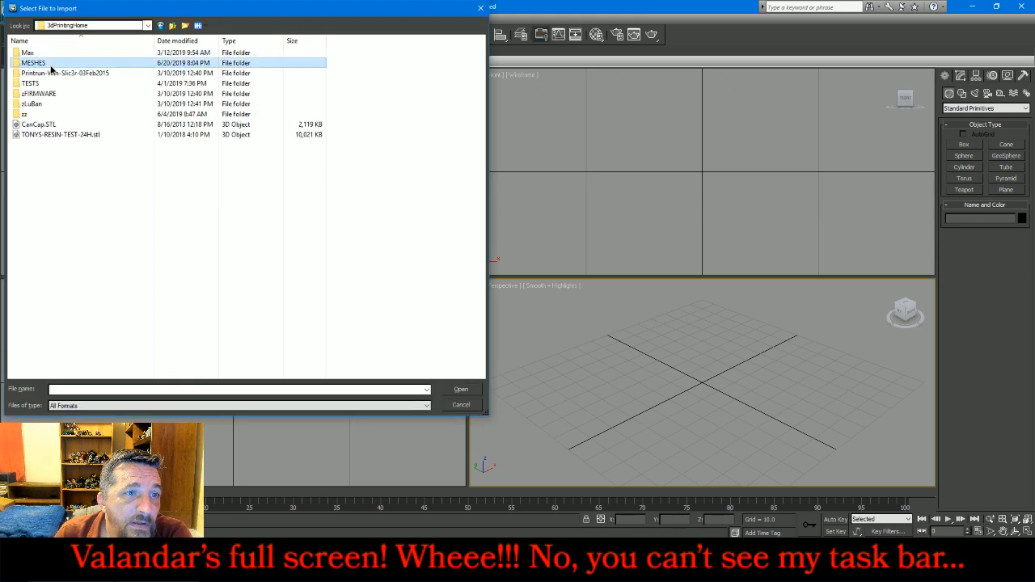
double_click(46, 61)
double_click(108, 149)
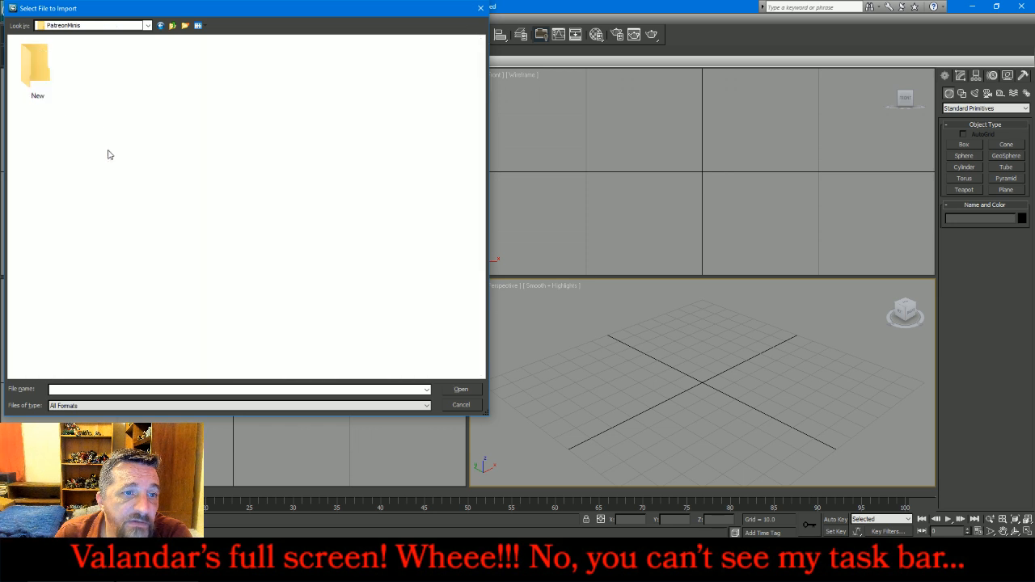
double_click(34, 64)
double_click(93, 69)
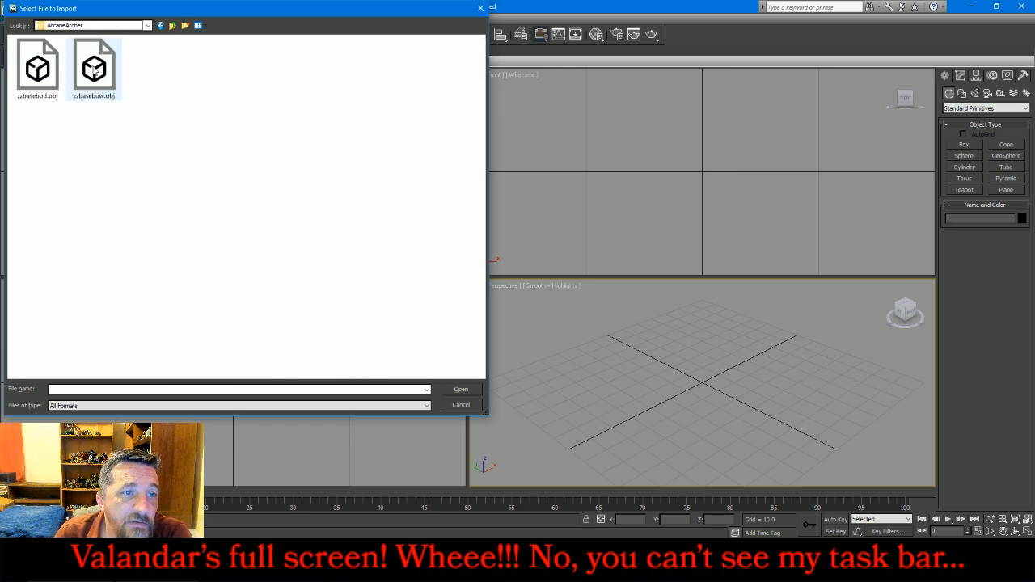
double_click(42, 75)
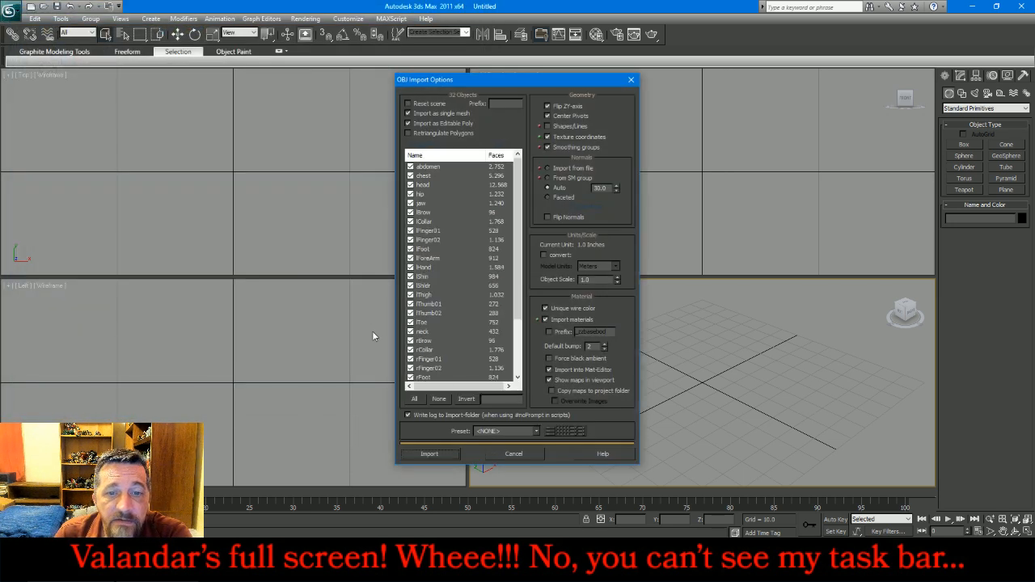
click(429, 454)
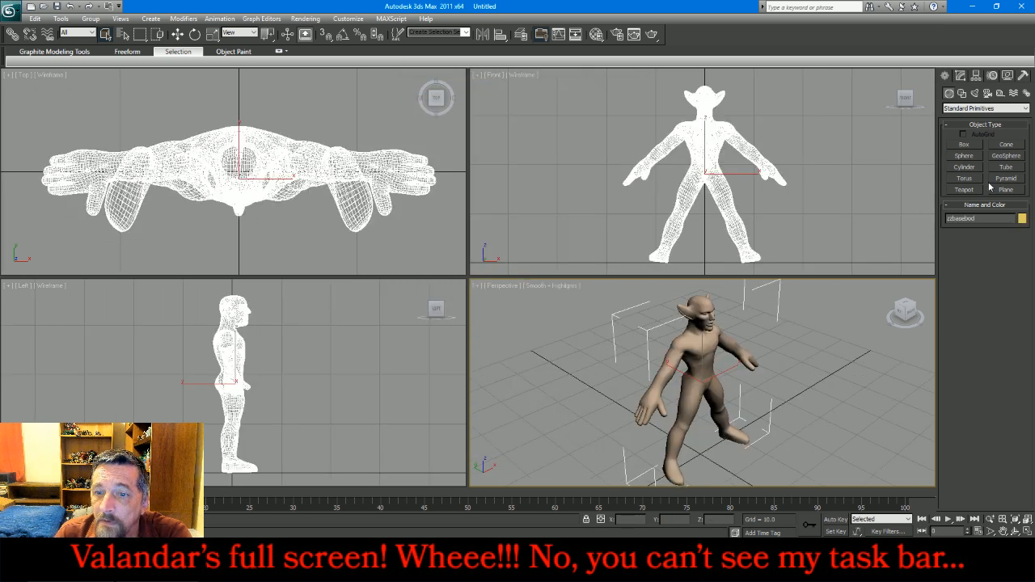
Shade the imported body by object color and freeze it with Show Frozen in Gray turned off
click(1007, 75)
click(1011, 143)
drag(1002, 487, 999, 453)
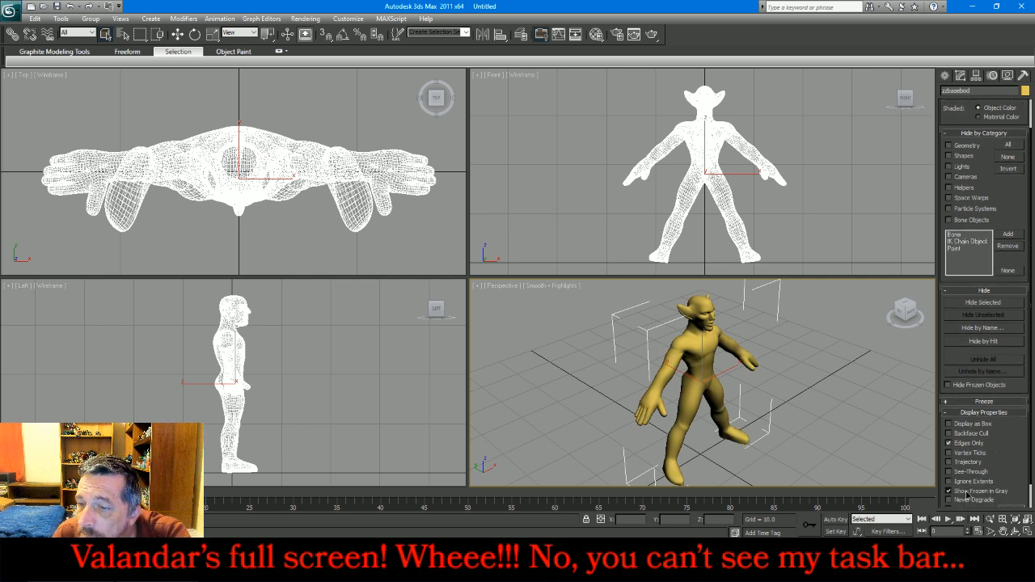
click(972, 402)
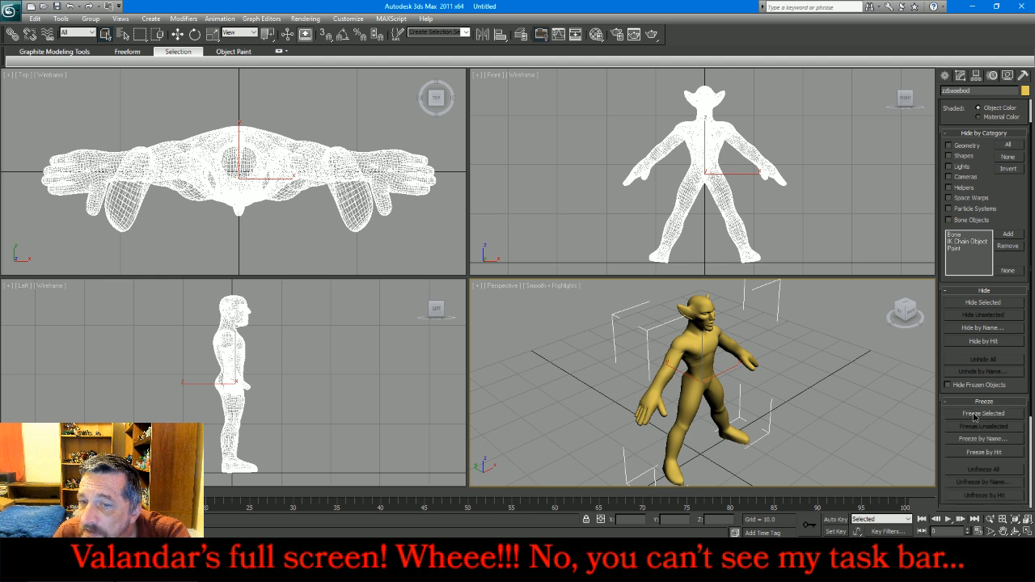
click(975, 414)
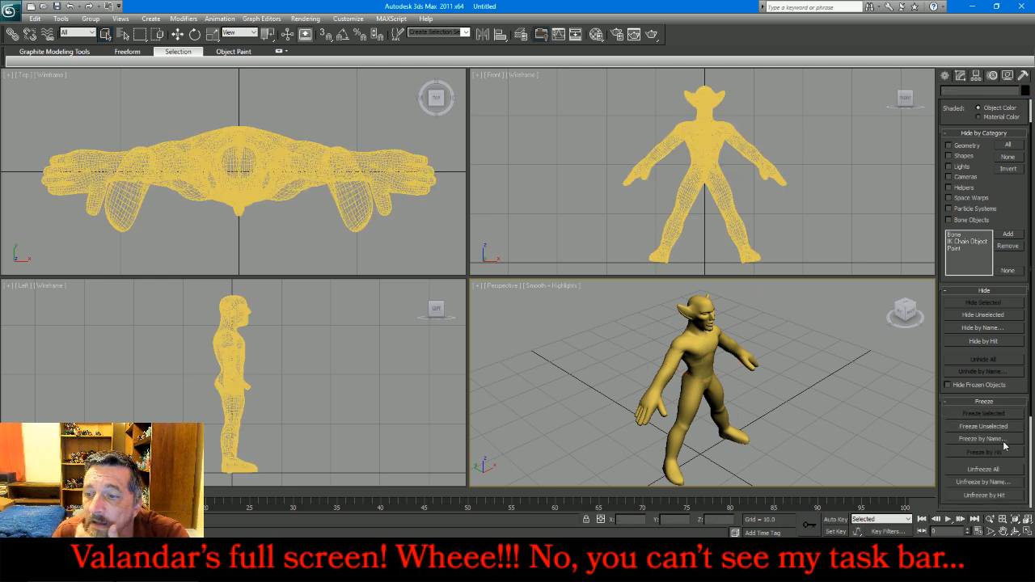
Unfreeze the body, set its object color to the dark tan ACI 47 swatch and freeze it again
click(996, 470)
click(677, 178)
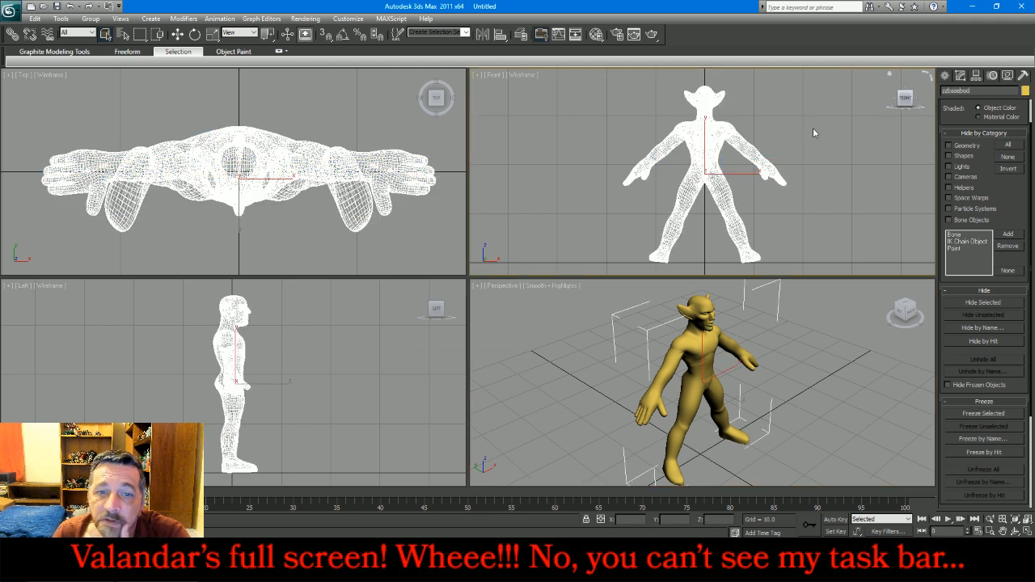
click(1025, 90)
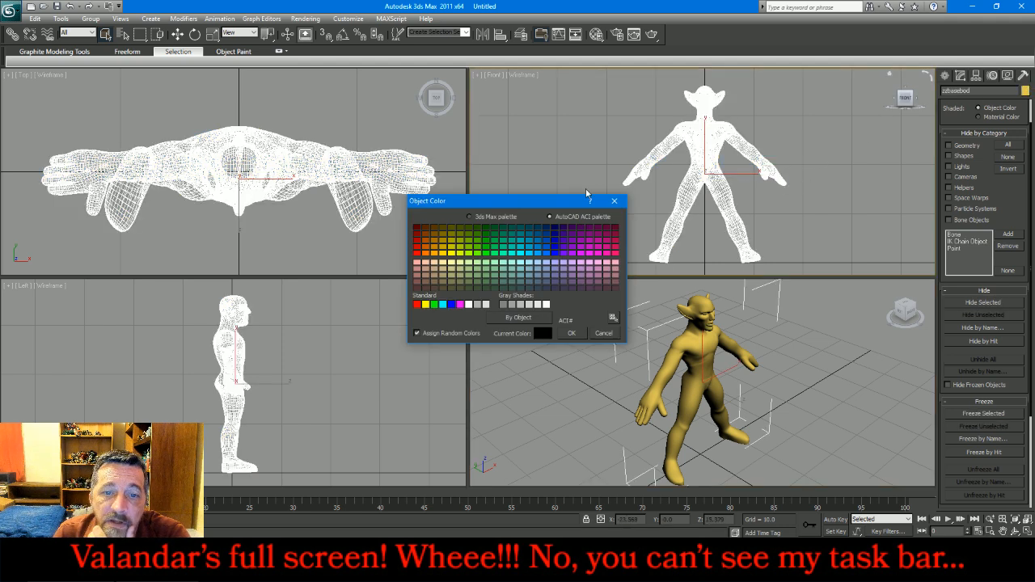
click(444, 284)
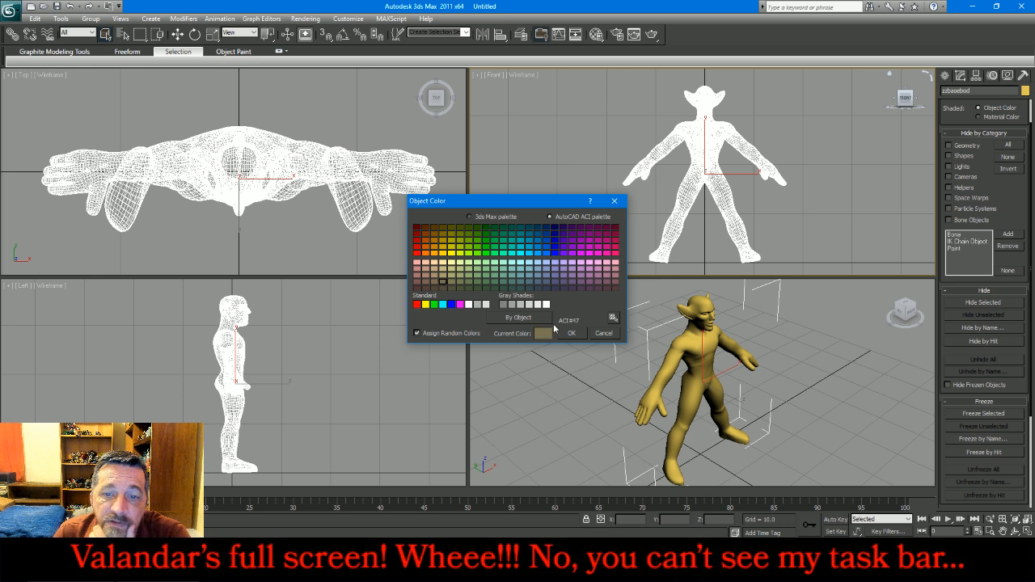
click(571, 333)
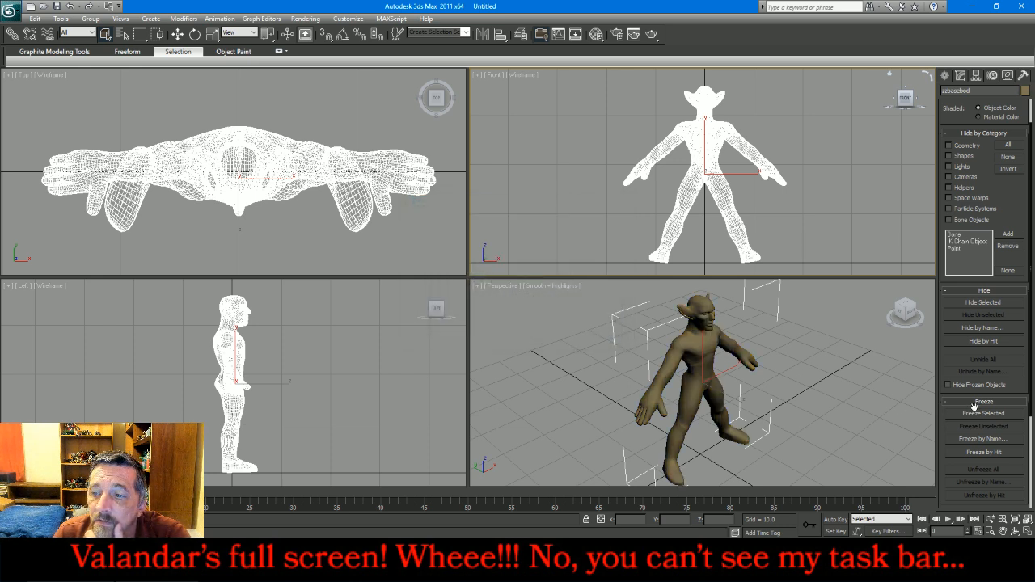
click(927, 352)
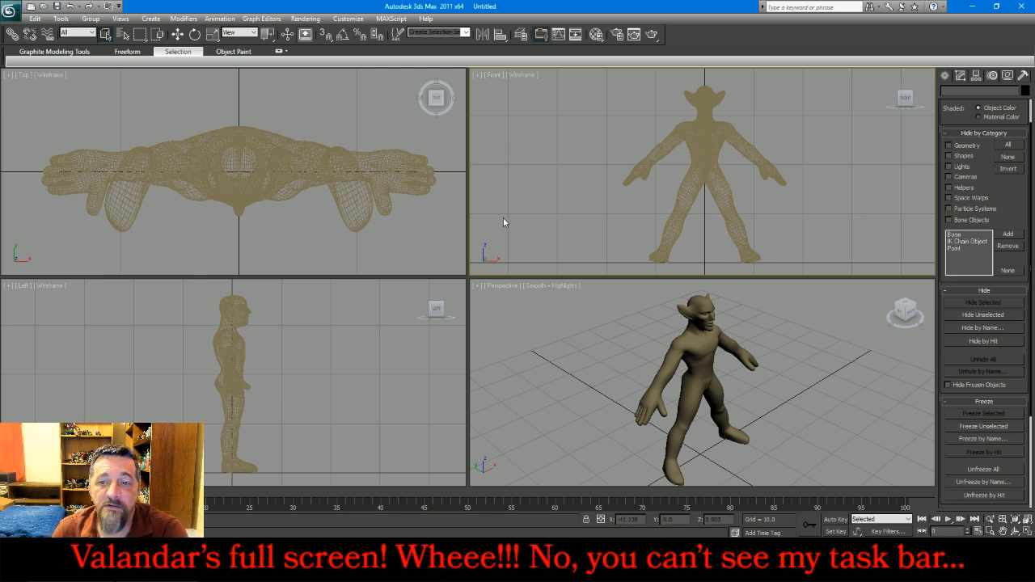
Import zzbasebow.obj from the ArcaneArcher folder as a single Editable Poly mesh
click(9, 11)
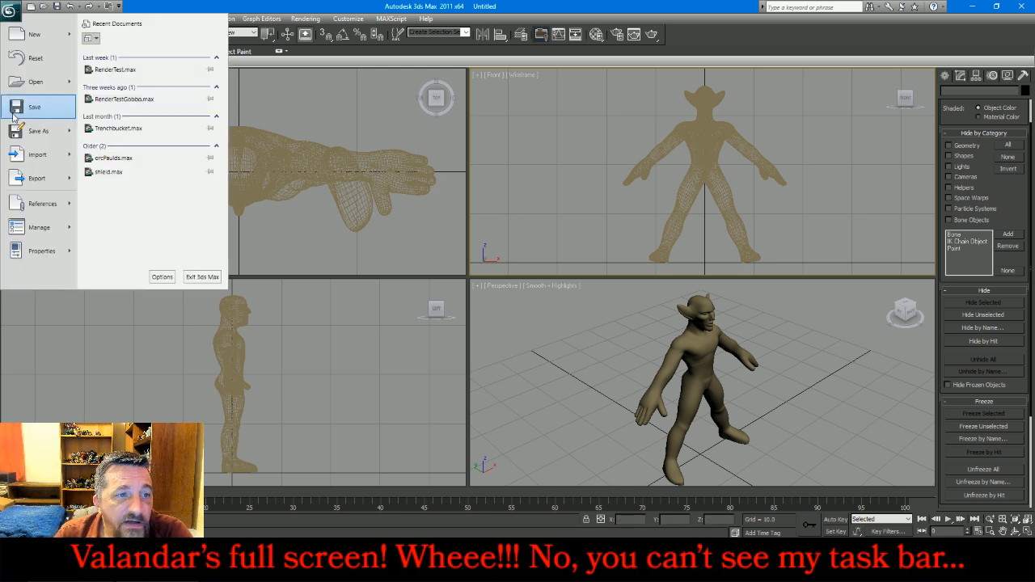
click(22, 155)
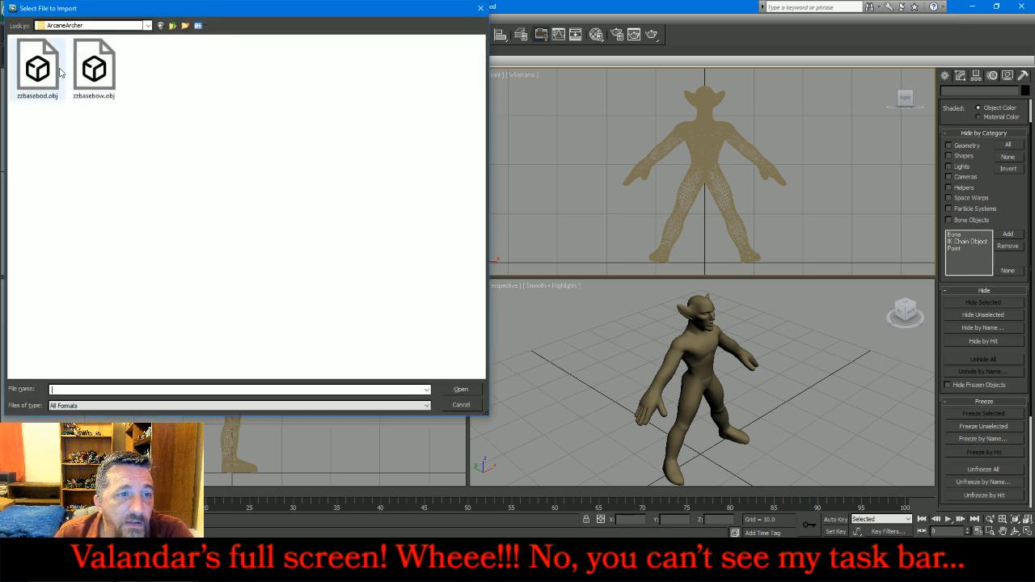
double_click(85, 71)
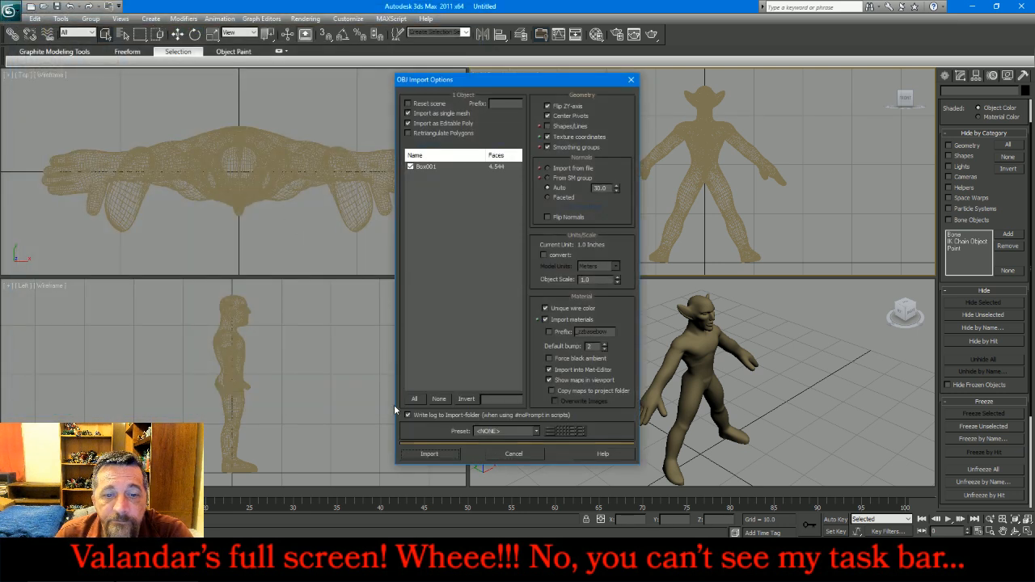
click(427, 453)
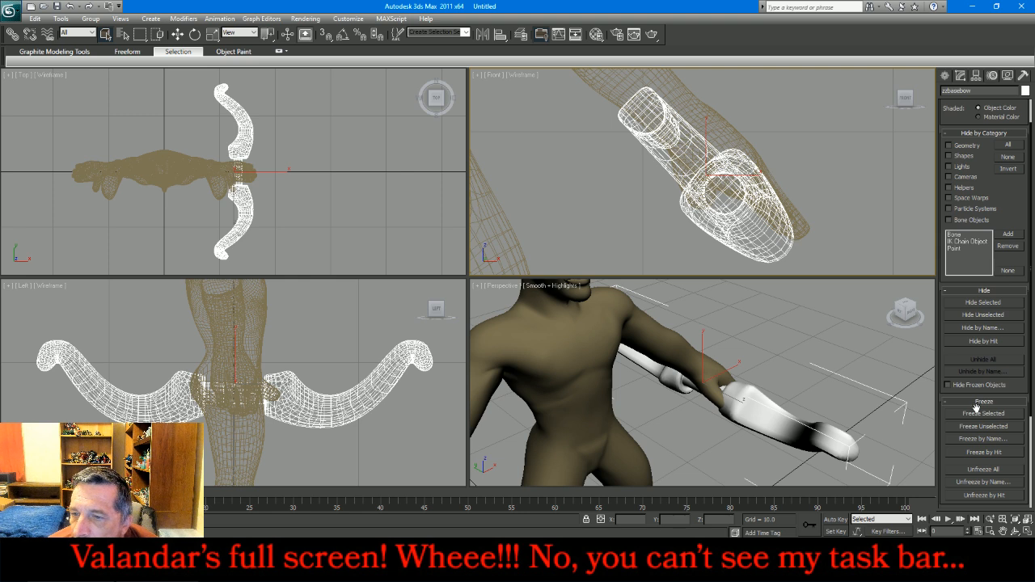
Hide the frozen body and set the bow's object color to the muted purple ACI 197 swatch
click(948, 385)
click(878, 387)
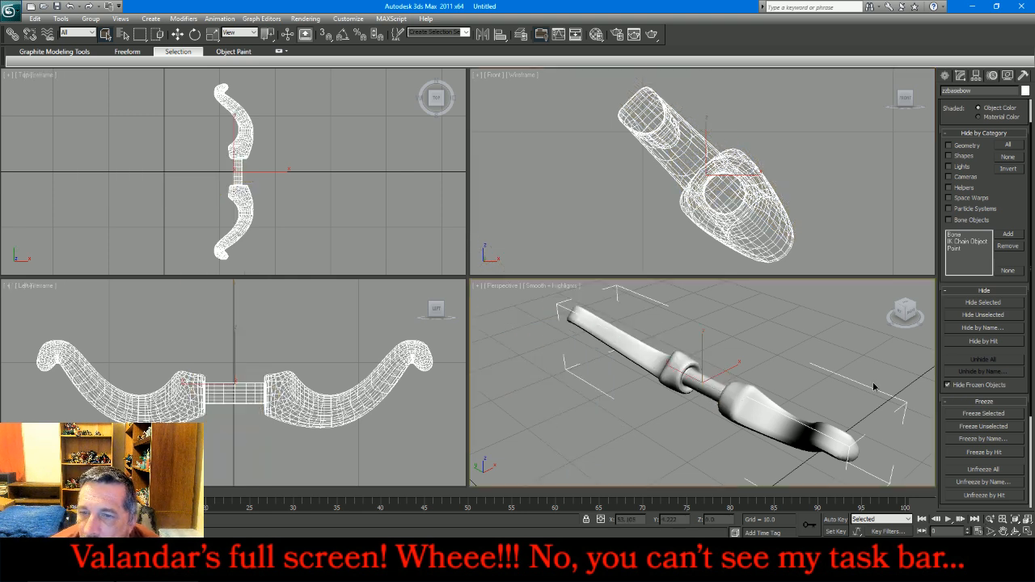
click(820, 188)
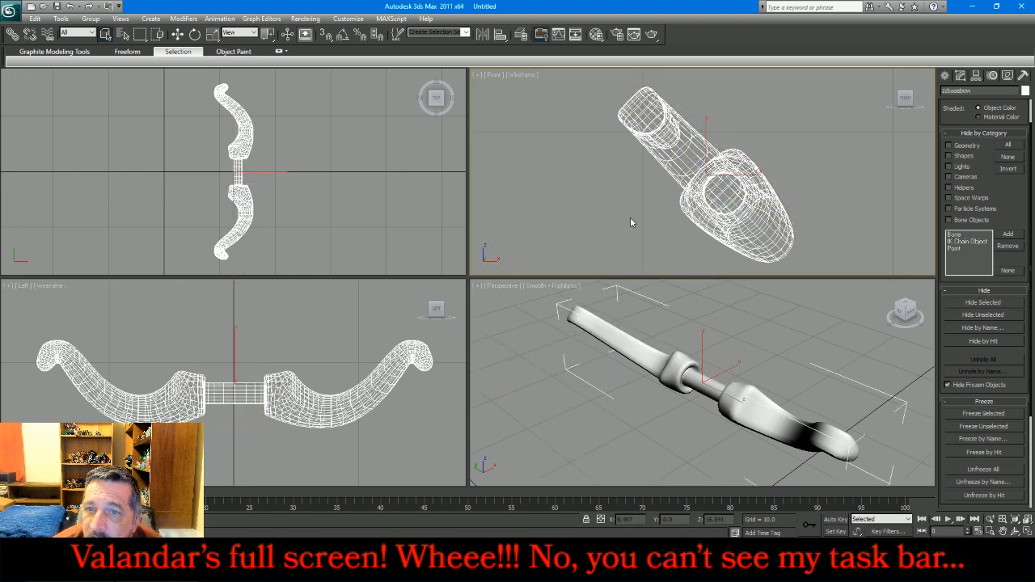
click(1024, 90)
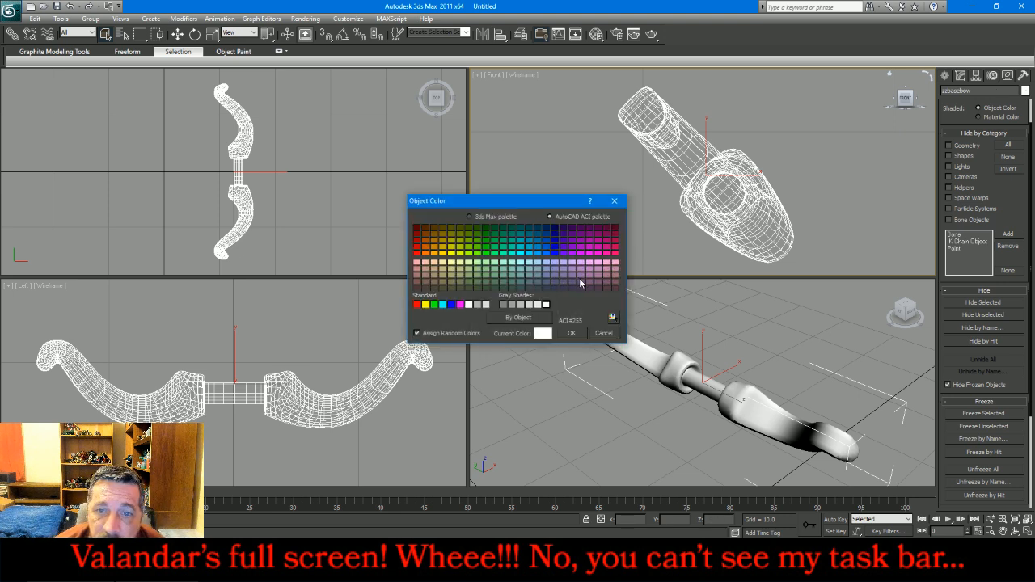
click(572, 283)
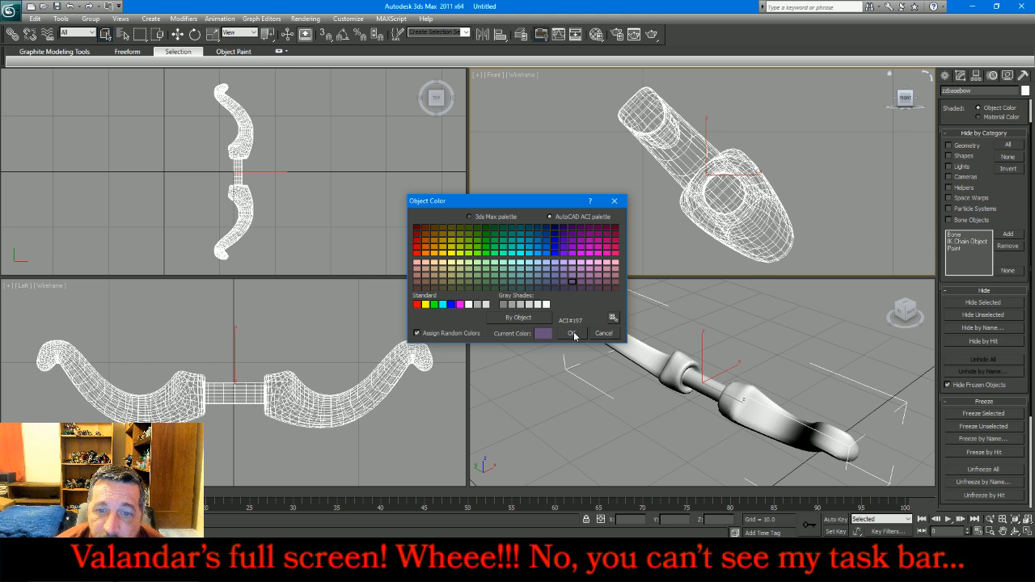
click(571, 333)
Reselect the bow and show the frozen body again
click(777, 331)
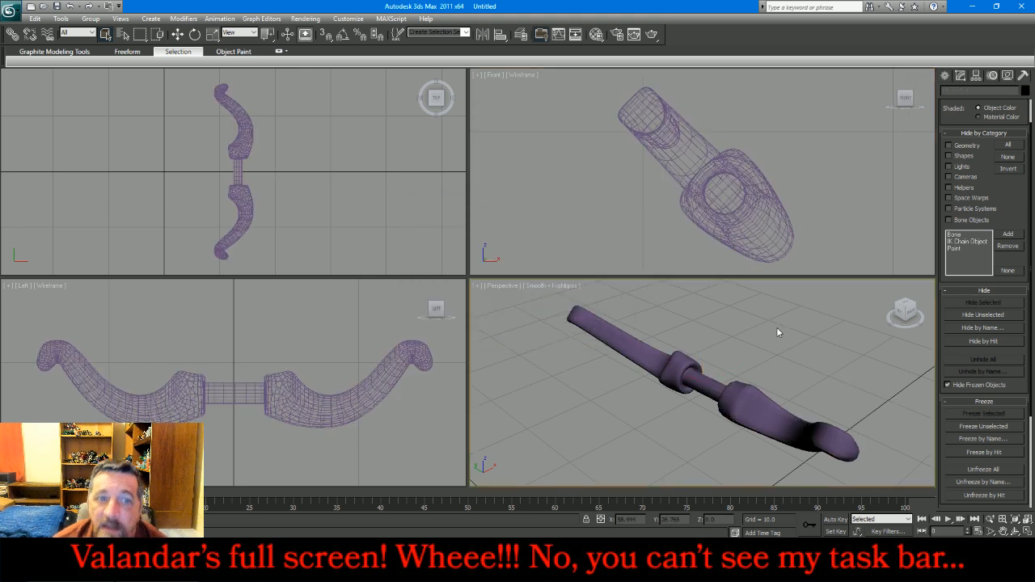
click(829, 214)
click(686, 235)
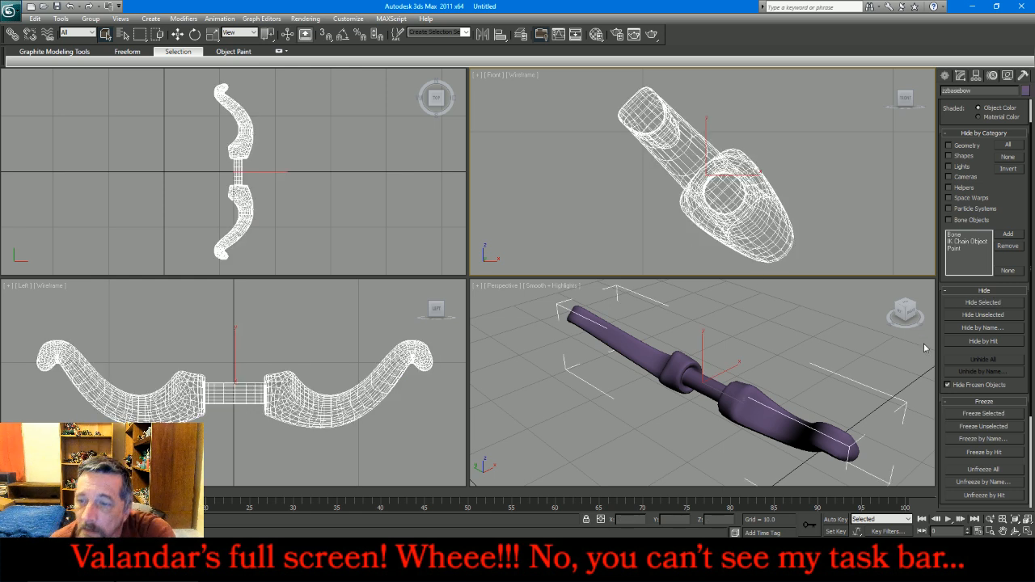
click(948, 385)
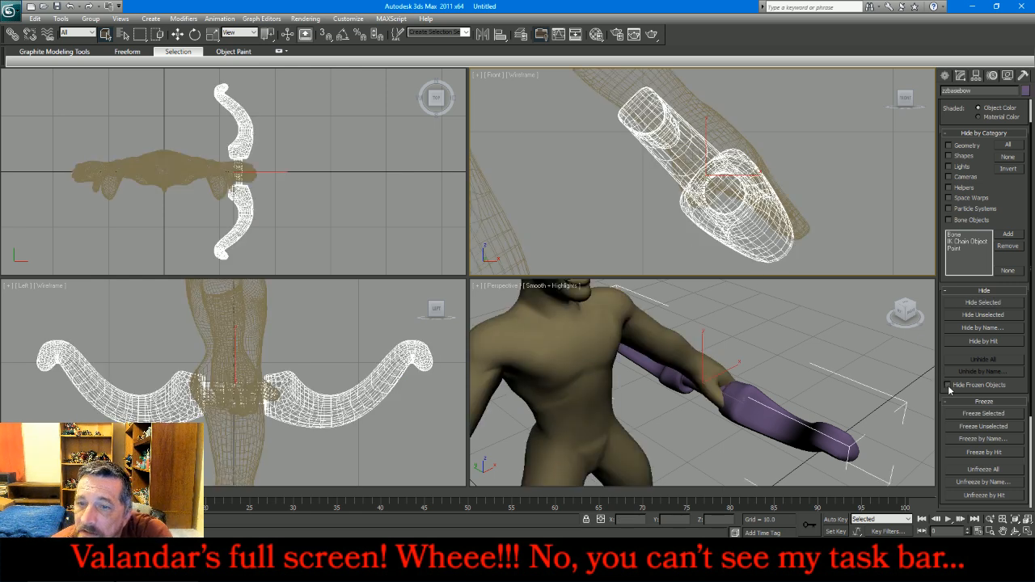
Hide every object except the selected bow and freeze the bow
click(990, 317)
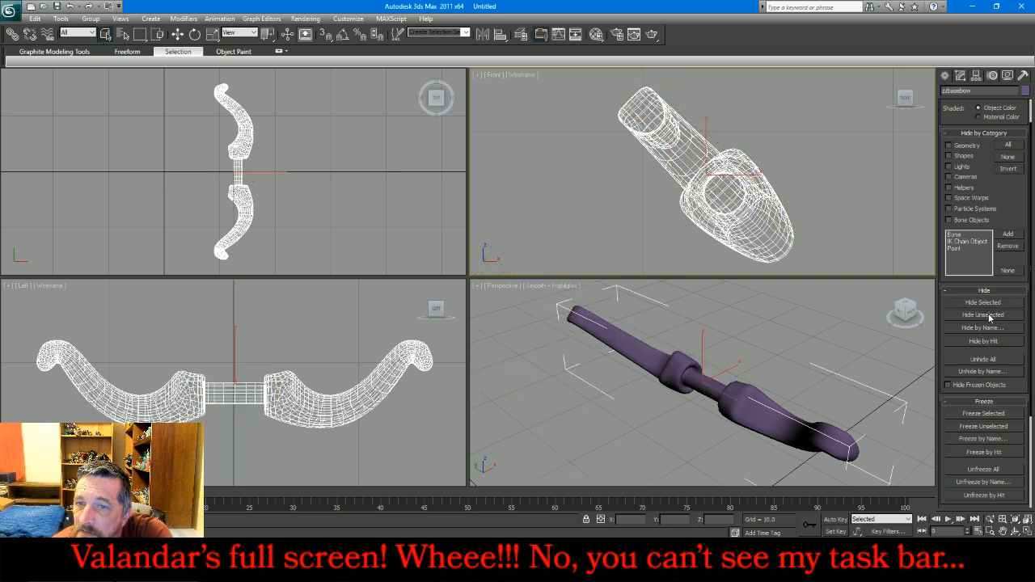
click(985, 415)
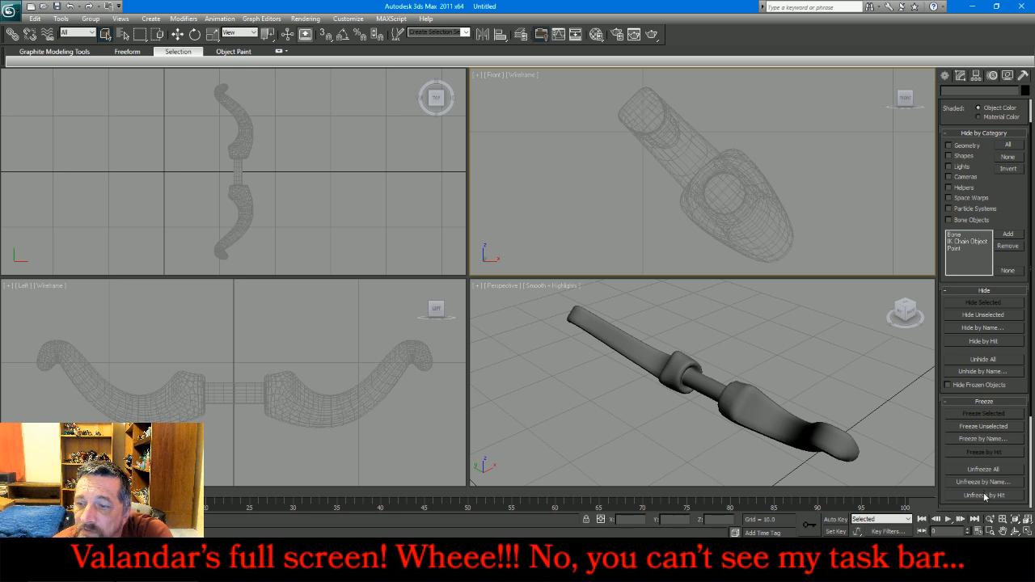
Unfreeze the bow, turn off Show Frozen in Gray for it and freeze it again
click(985, 496)
click(769, 244)
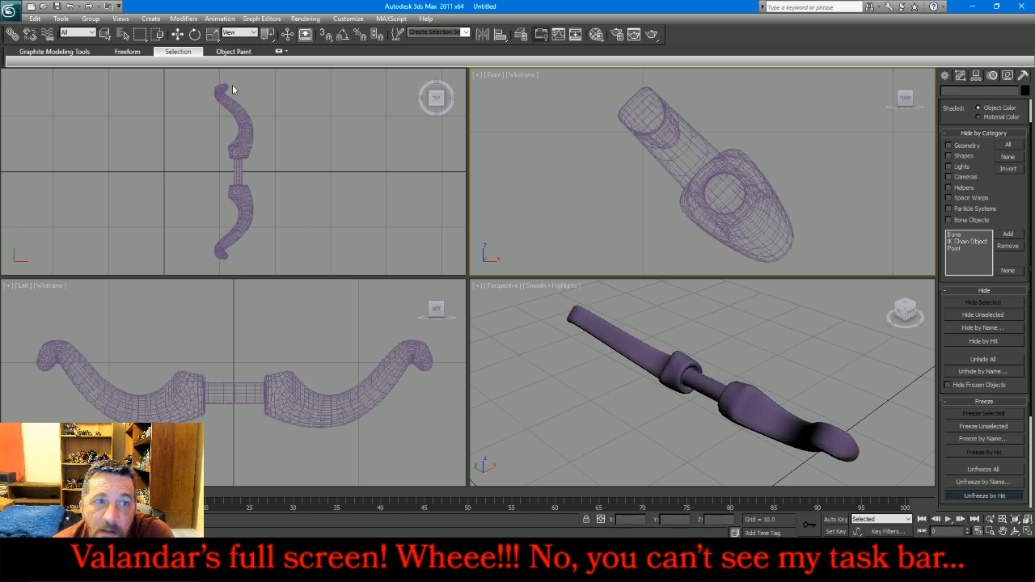
click(177, 34)
click(719, 191)
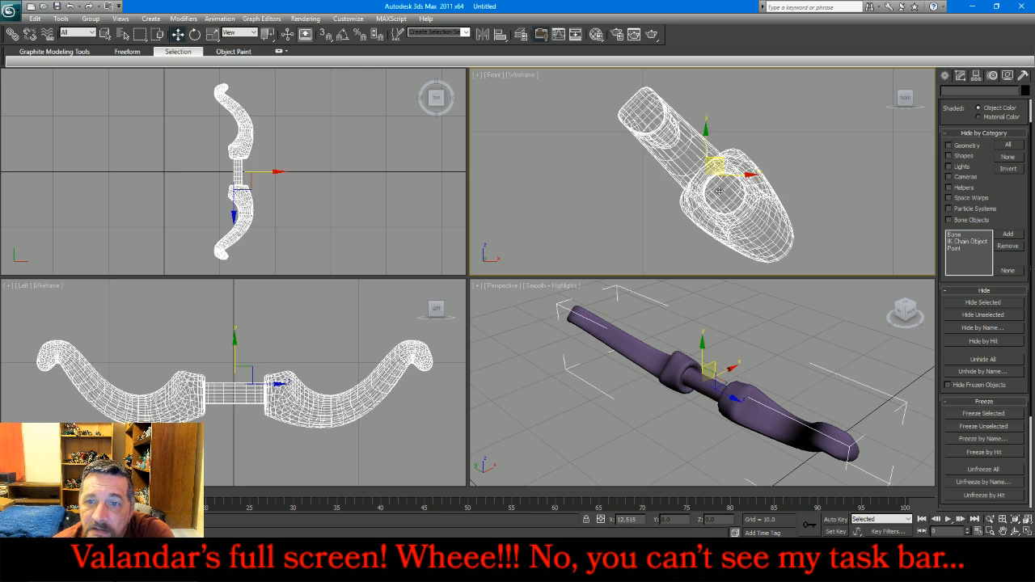
drag(1025, 402, 1009, 317)
scroll(1006, 451, down, 2)
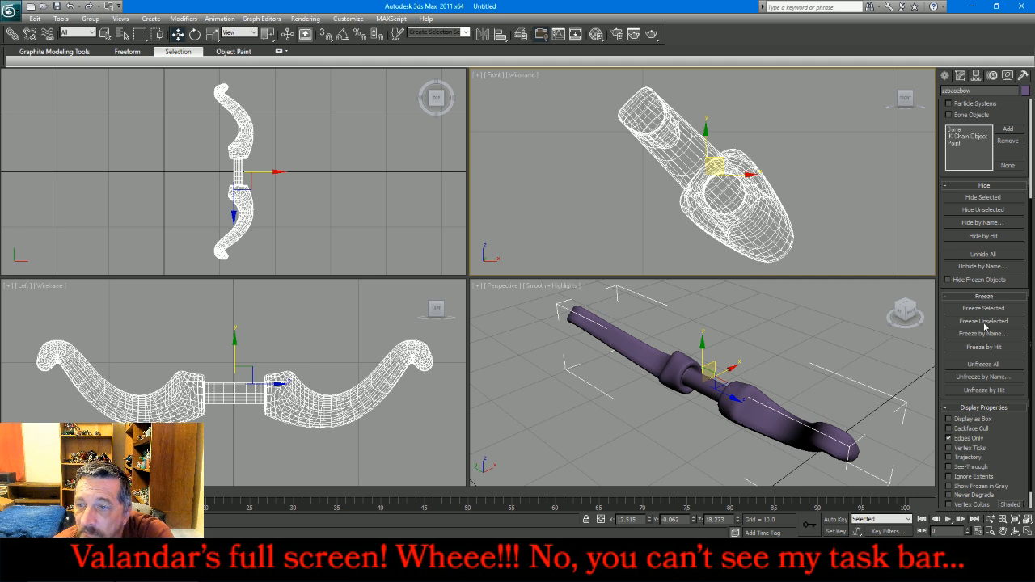
click(984, 309)
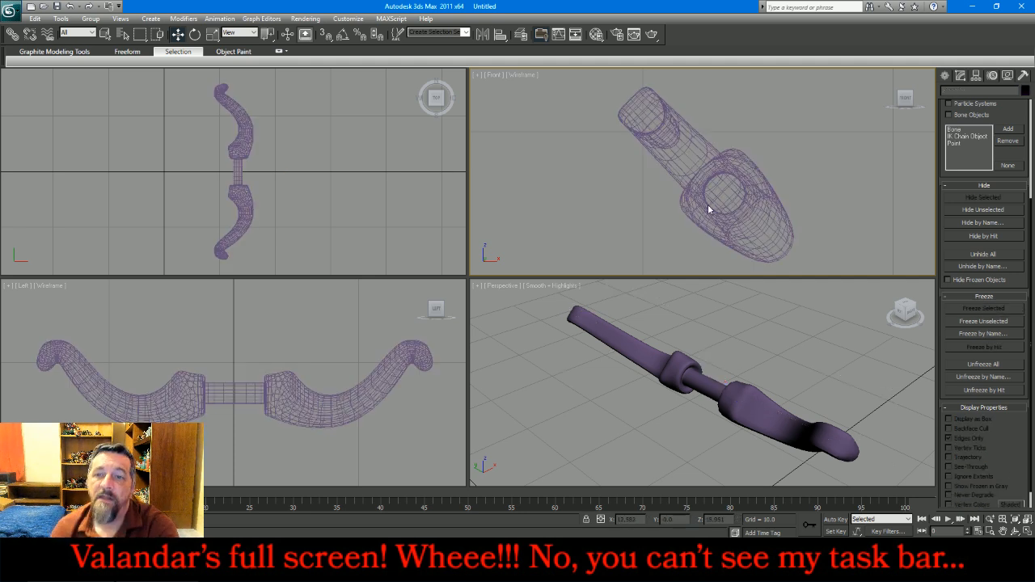
Examine the bow's full side profile in the perspective view and check the stream's live chat in Firefox
click(323, 305)
click(320, 231)
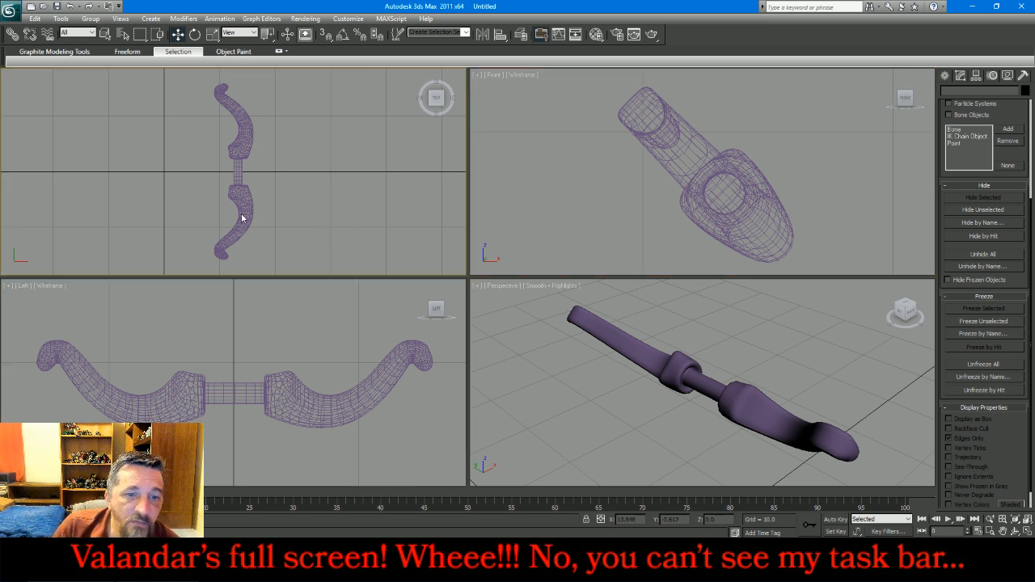
click(867, 325)
drag(906, 313, 846, 306)
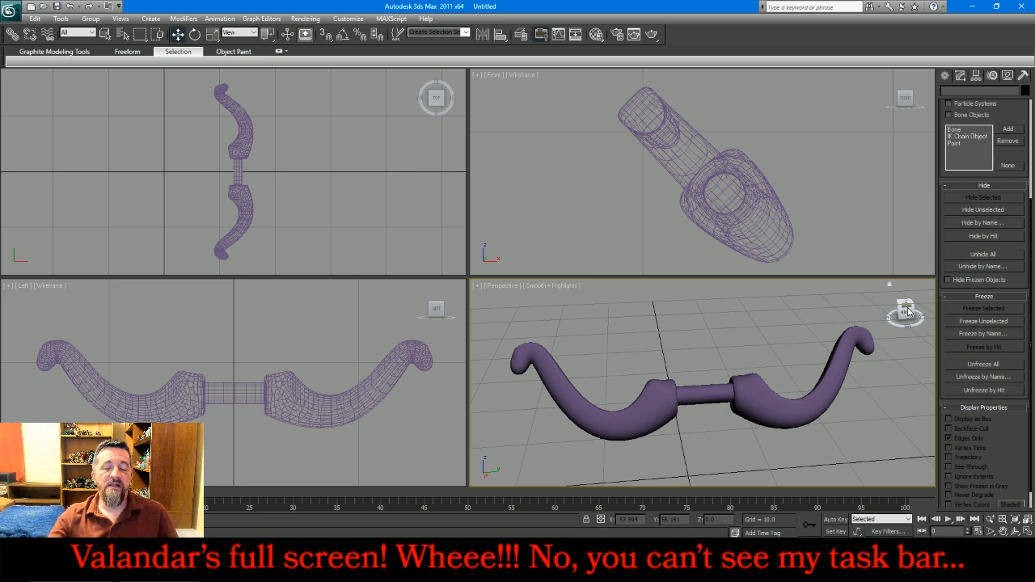
key(alt+Tab)
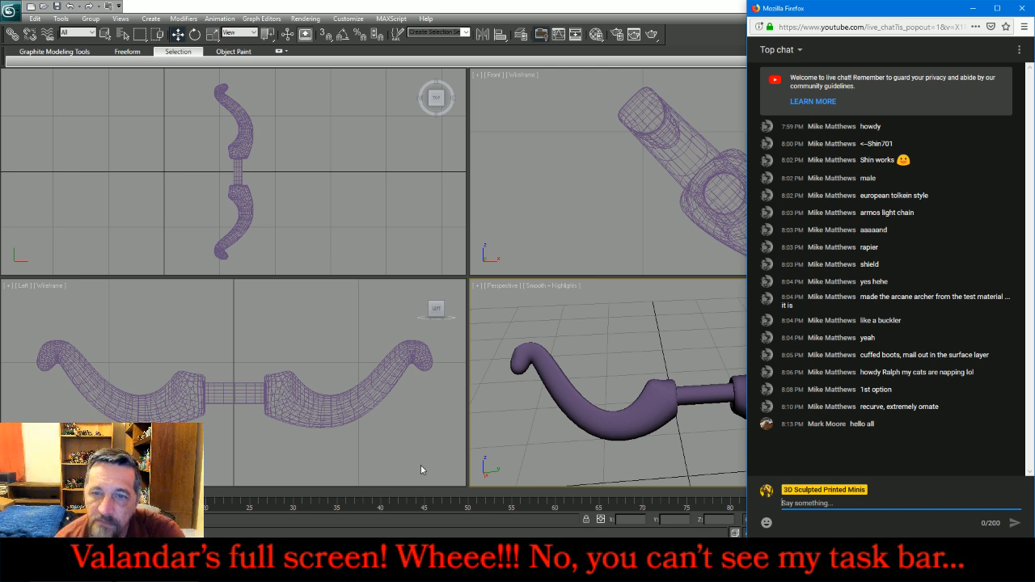
click(571, 252)
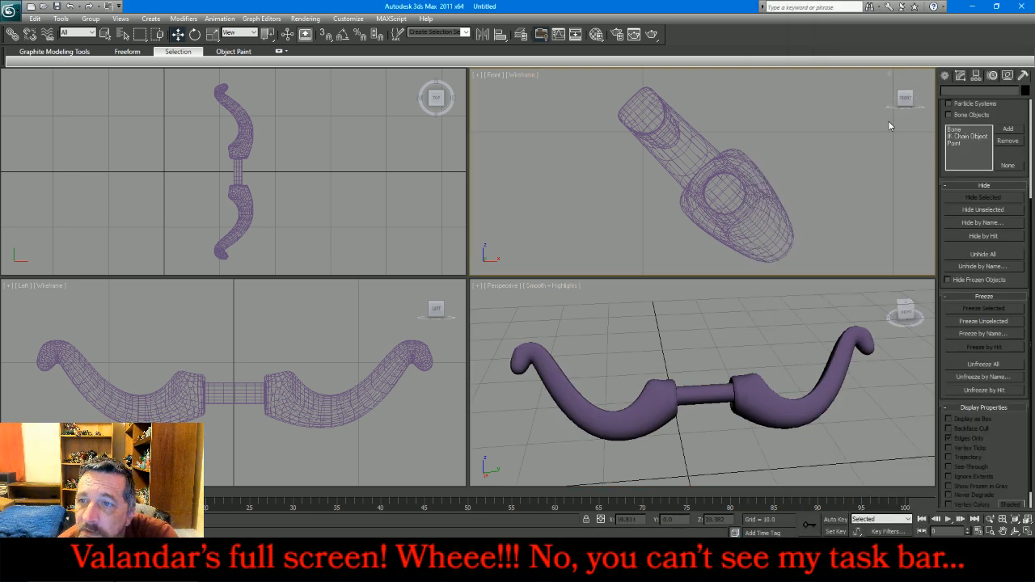
Create a cylinder of about 0.82 radius and 2.42 height centered on the bow's round grip in the Front view
click(945, 75)
click(965, 167)
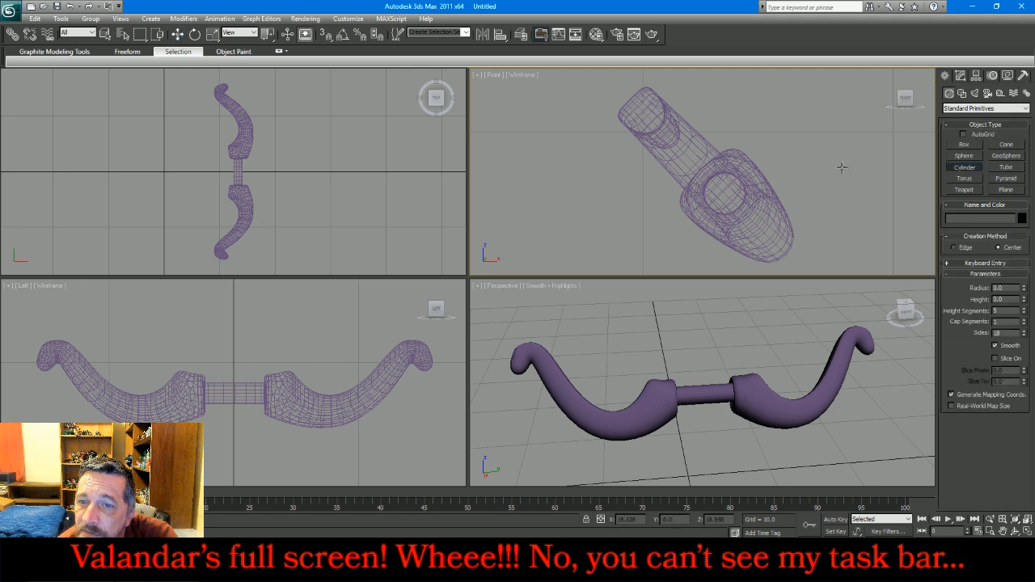
scroll(796, 181, up, 2)
scroll(731, 193, up, 2)
scroll(692, 203, up, 2)
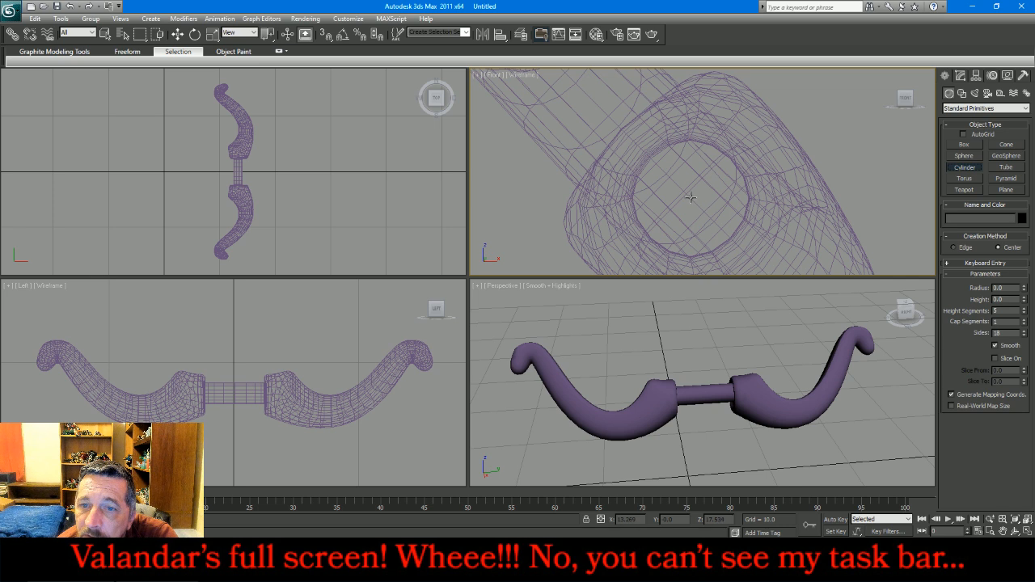
drag(691, 196, 715, 249)
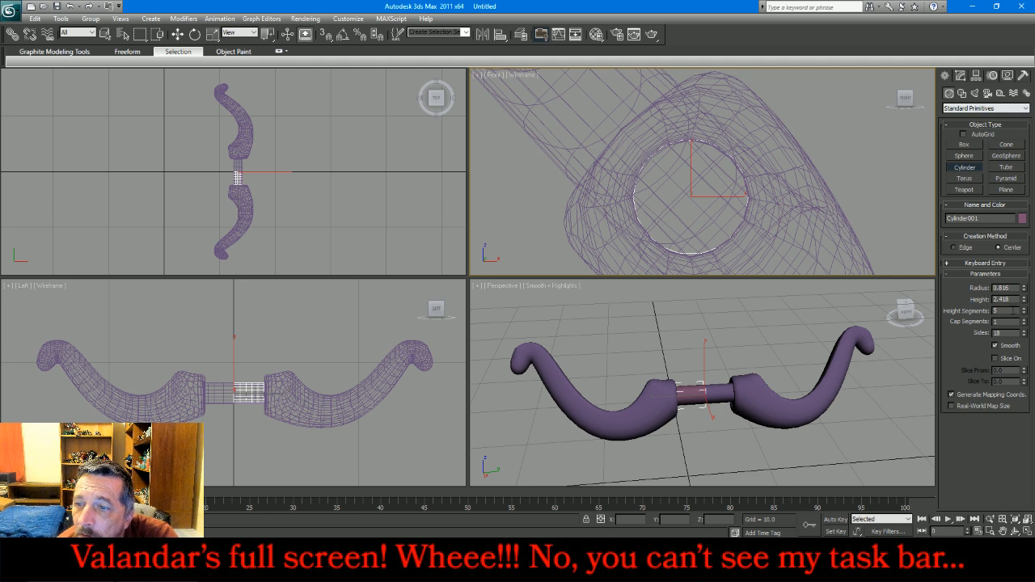
Give the cylinder 1 height segment, 2 cap segments and 10 sides, and convert it to an Editable Poly
click(1025, 321)
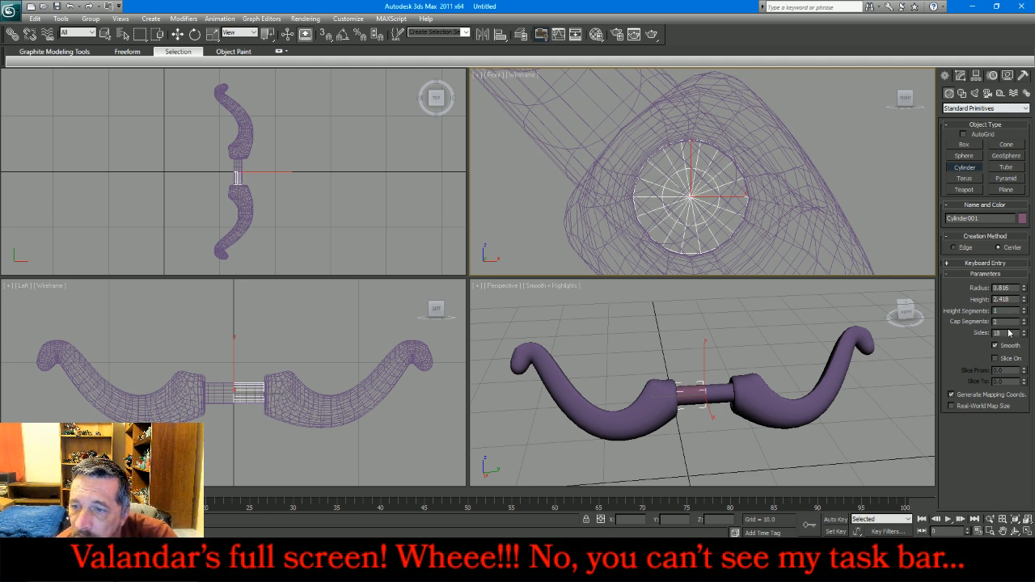
text(10)
key(Return)
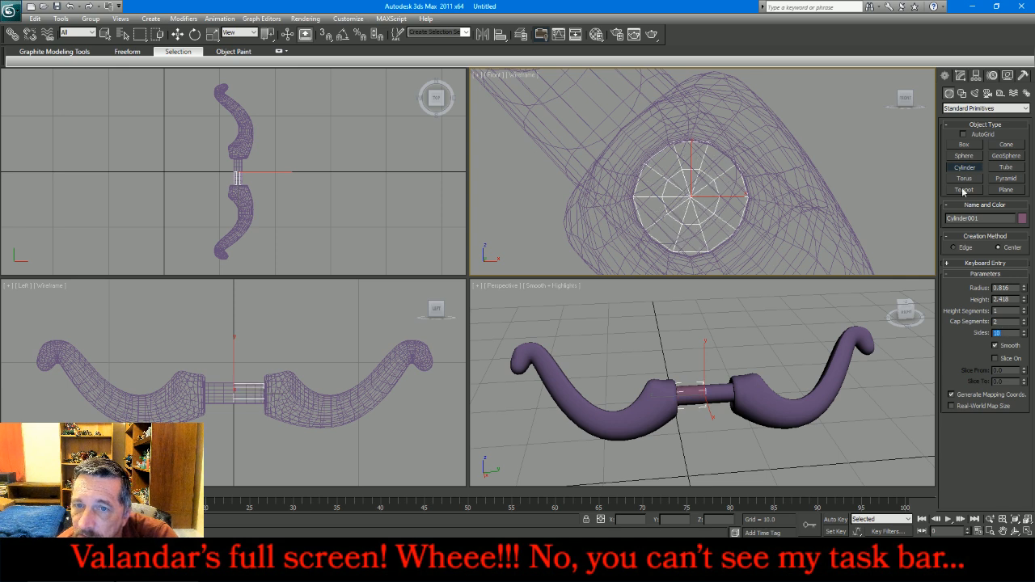
click(960, 75)
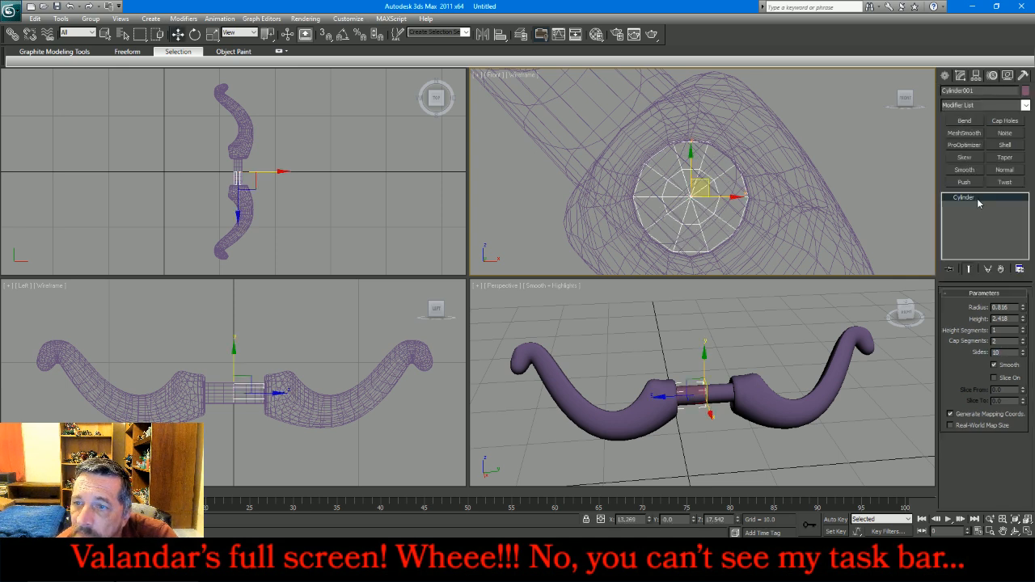
right_click(975, 199)
click(972, 280)
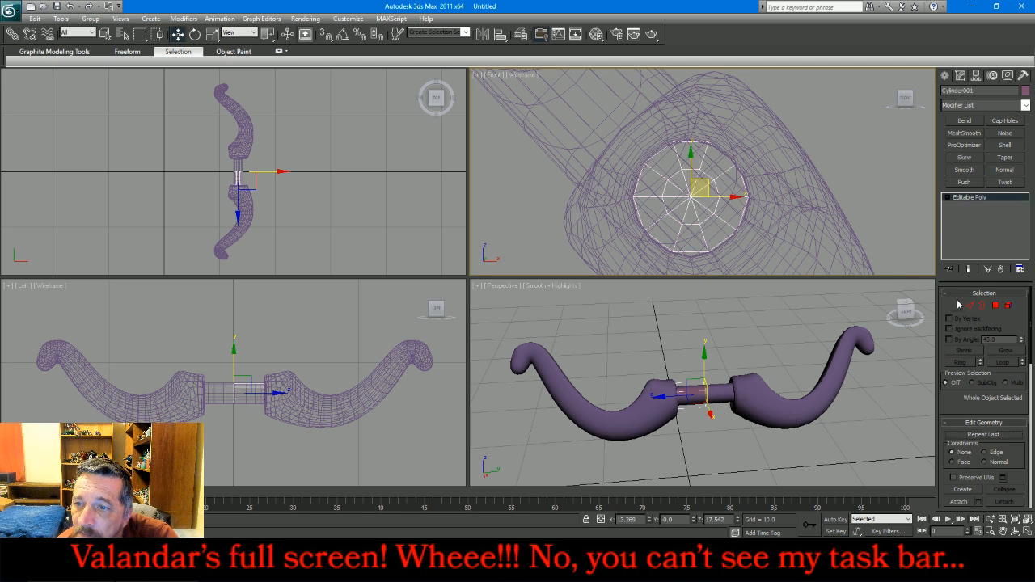
Move the cylinder's end vertices outward so the cylinder spans the grip and reaches into both bow limbs
key(1)
drag(214, 355, 241, 428)
drag(257, 394, 301, 395)
Select the outer rim edge loops of both cylinder ends and chamfer them by 0.001 with 2 segments
click(967, 307)
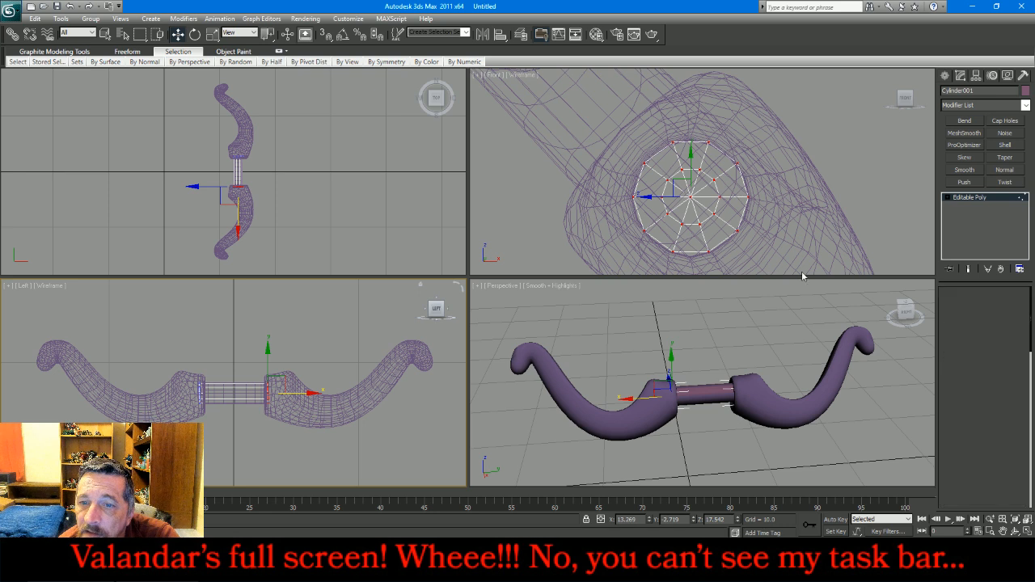
drag(697, 263, 690, 247)
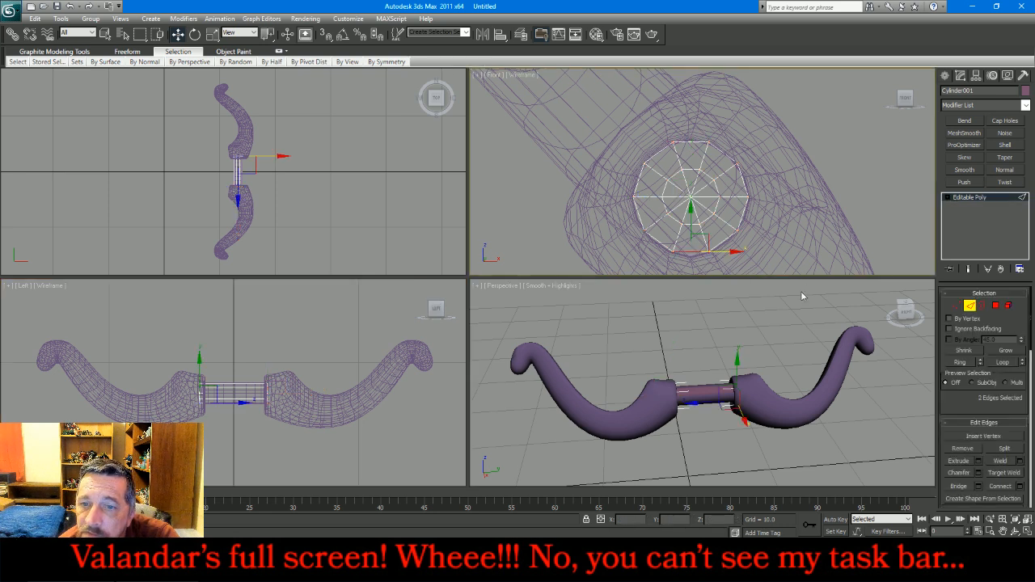
click(1003, 362)
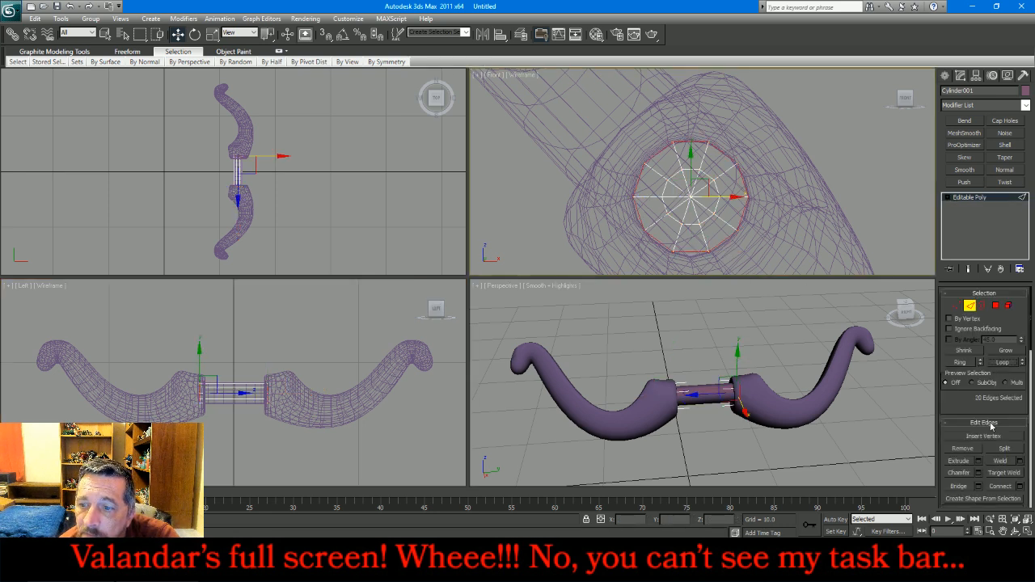
click(978, 473)
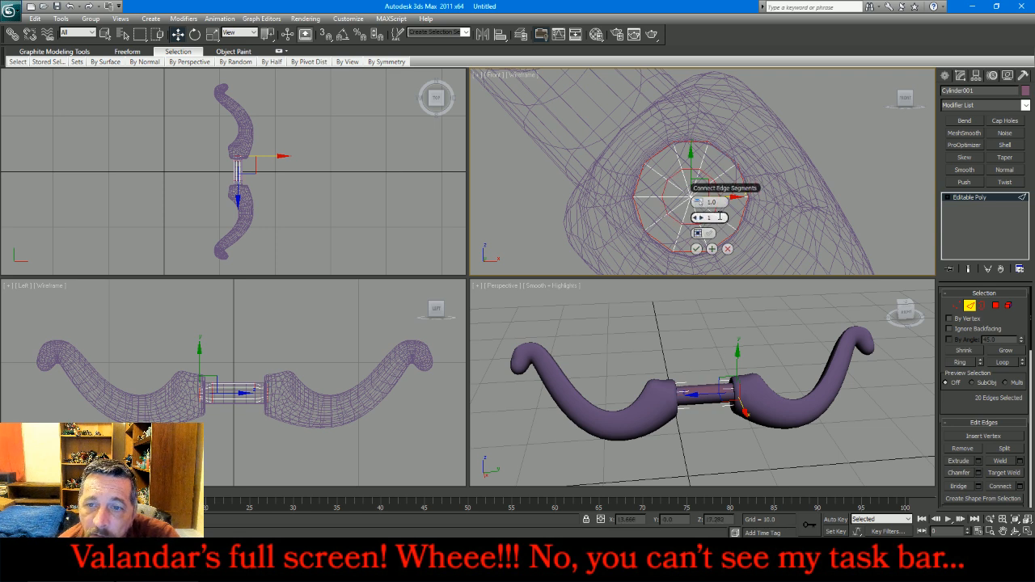
mouse_move(713, 217)
mouse_down()
mouse_move(702, 219)
mouse_move(706, 209)
mouse_up()
text(2)
key(Return)
text(0.001)
key(Return)
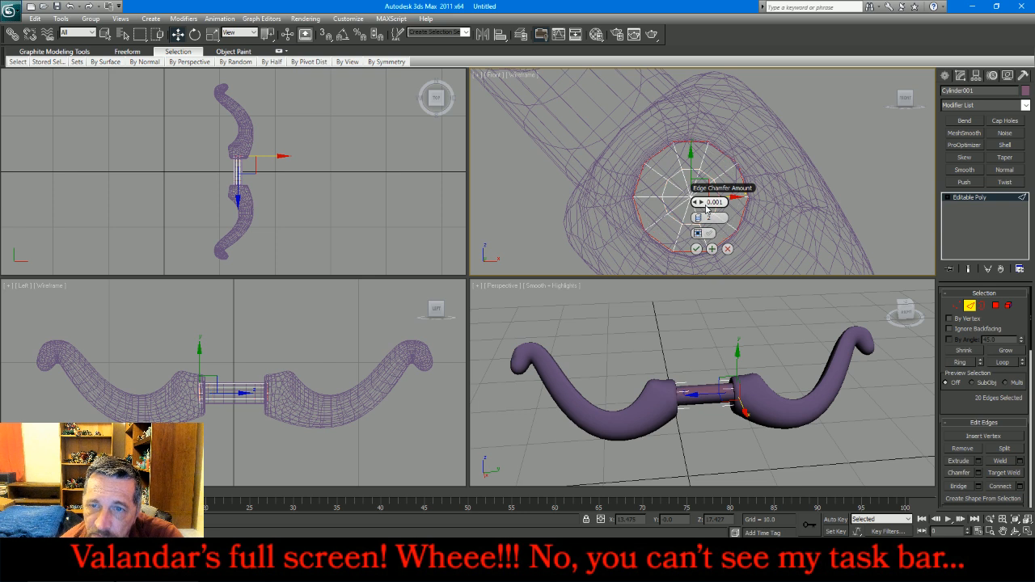
click(696, 248)
Connect the cylinder's lengthwise edges with 2 segments and a pinch of 98, and leave edge editing
drag(246, 344, 244, 446)
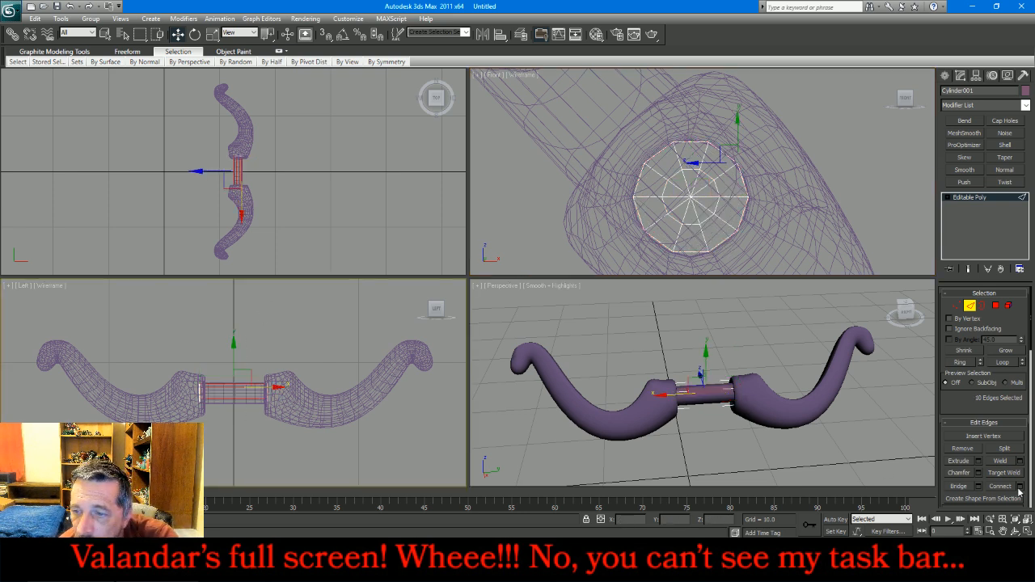
click(1019, 487)
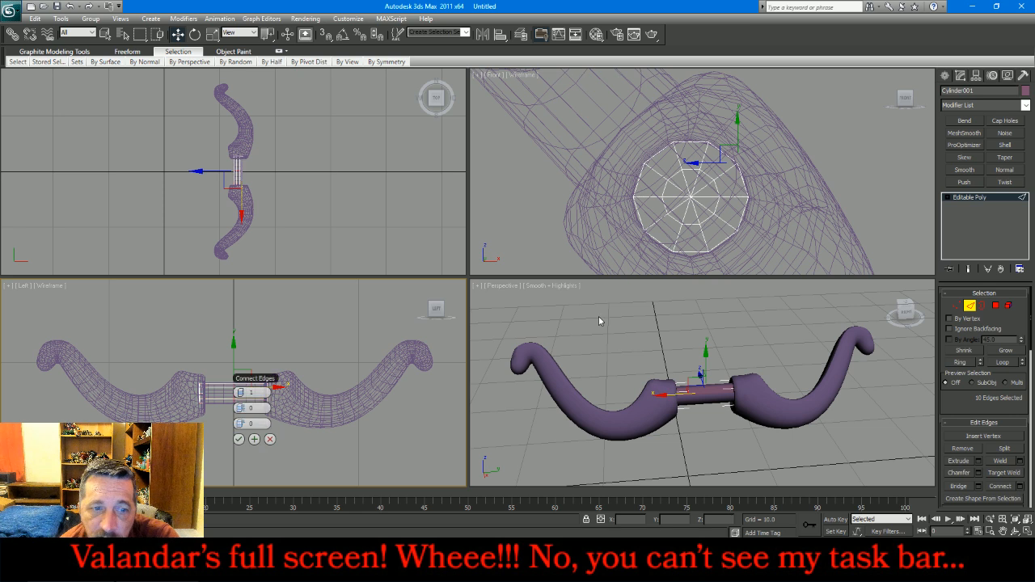
click(245, 394)
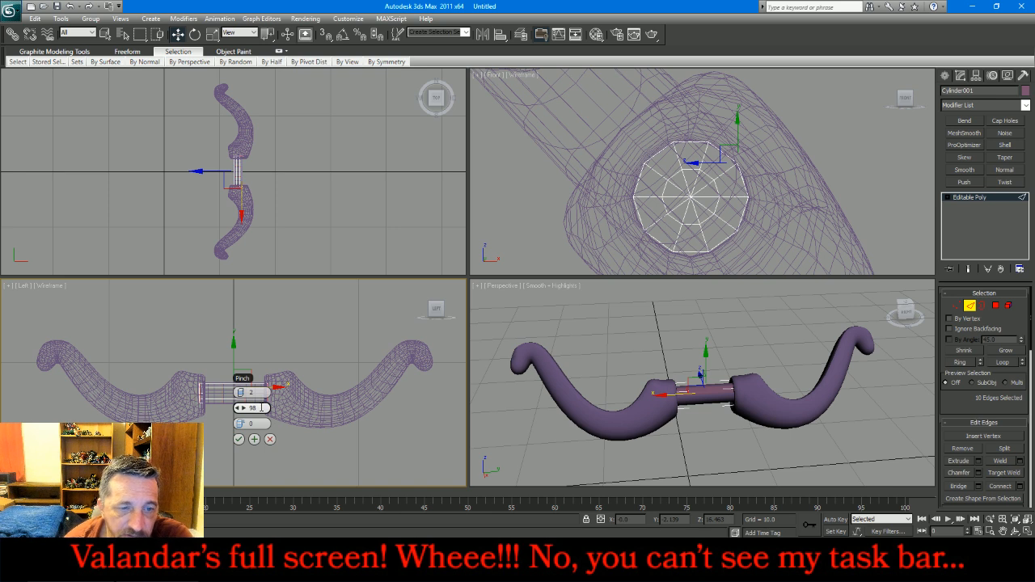
click(239, 439)
click(263, 436)
click(971, 307)
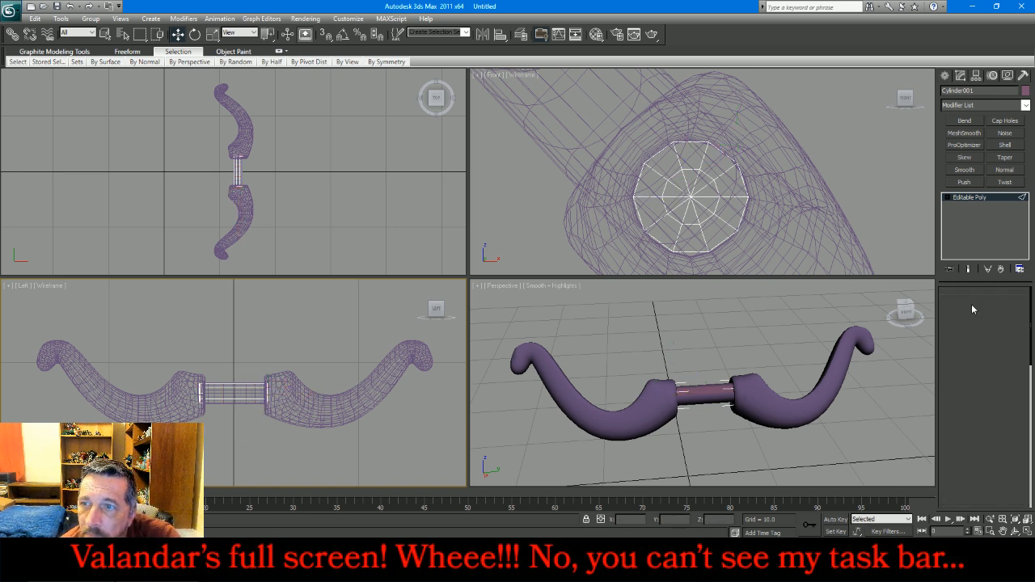
Set the grip cylinder's object color to light blue
click(1025, 92)
click(539, 263)
click(572, 332)
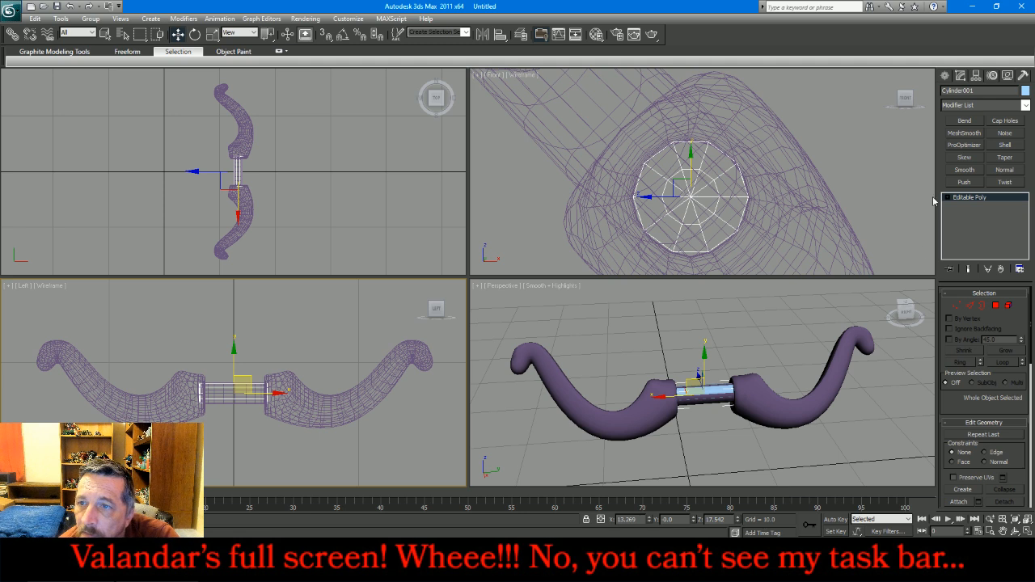
Apply MeshSmooth to the grip cylinder and collapse its modifier stack to an Editable Poly
click(964, 132)
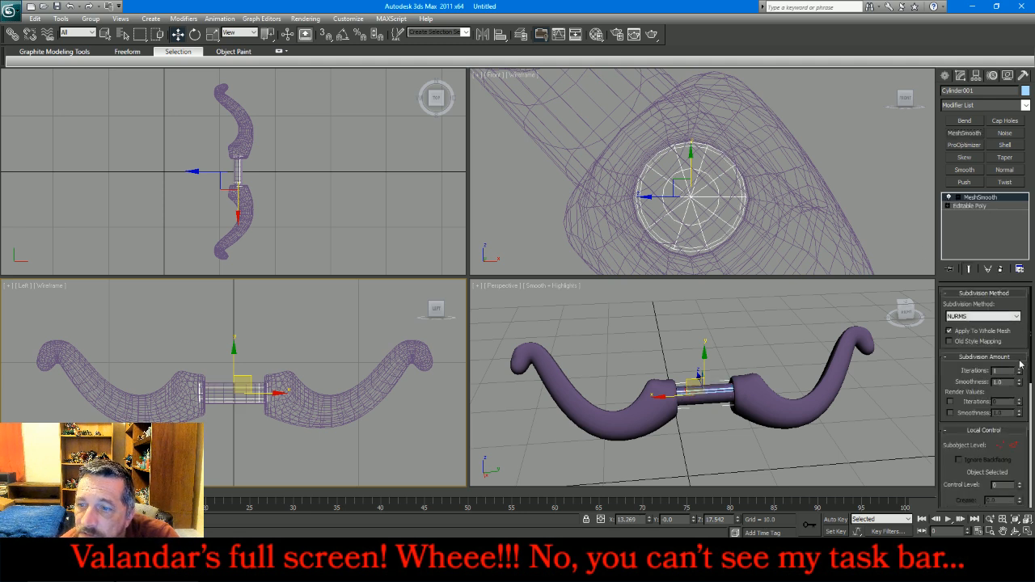
right_click(989, 215)
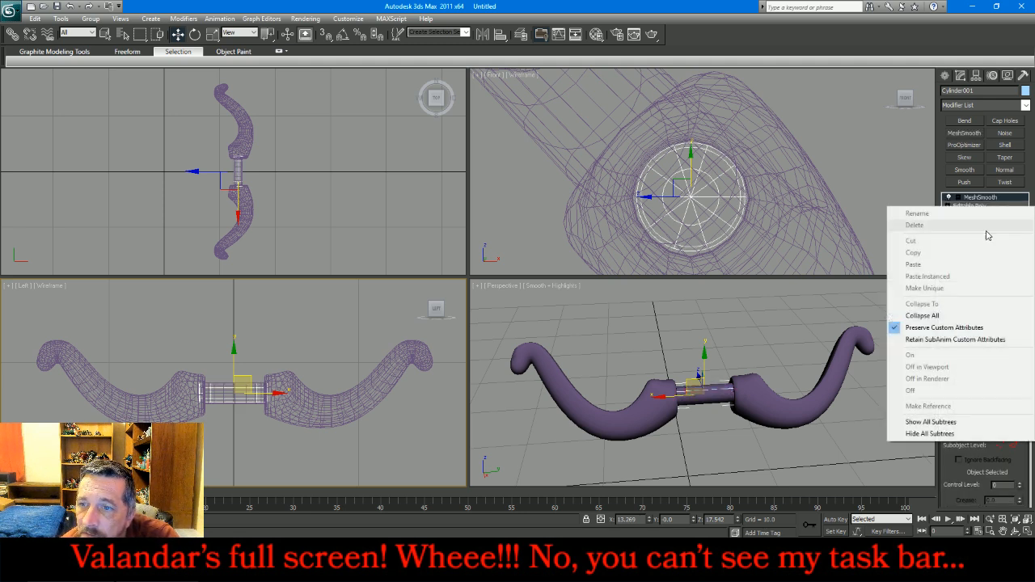
click(974, 316)
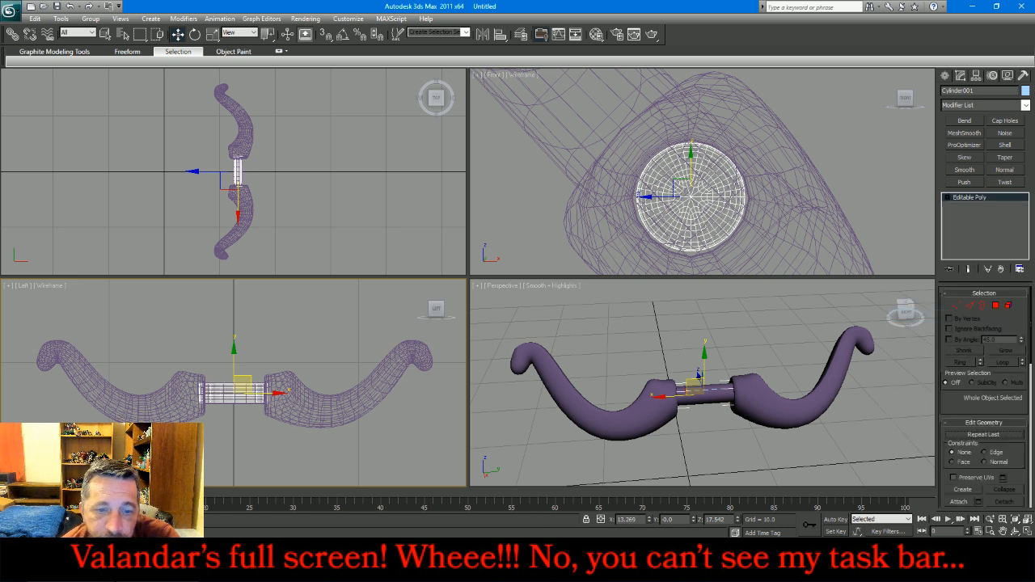
Check the live chat in Firefox, deselect the cylinder and examine the grip up close in the Left view
key(alt+Tab)
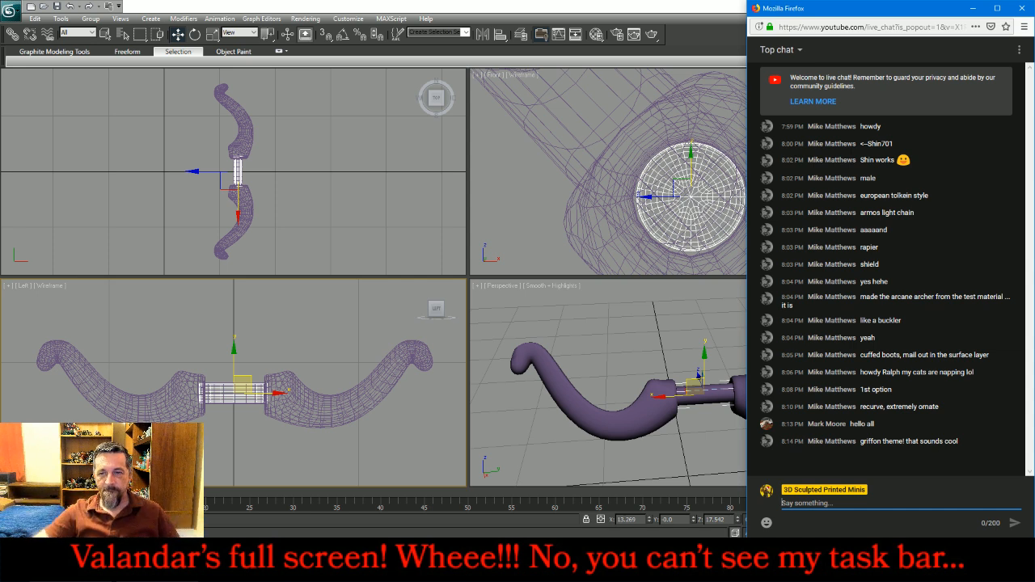
click(292, 321)
scroll(127, 435, up, 2)
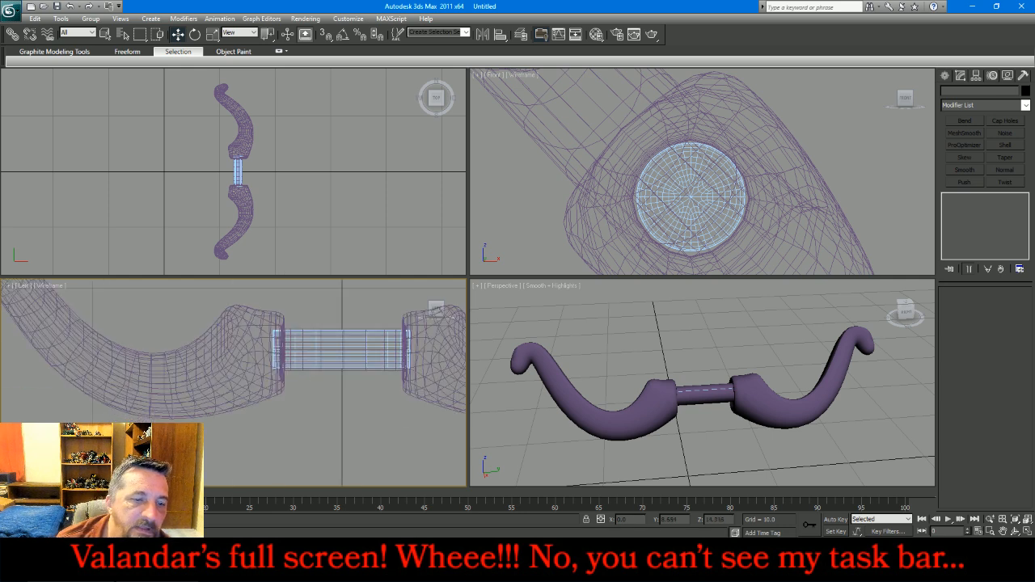
scroll(229, 410, down, 1)
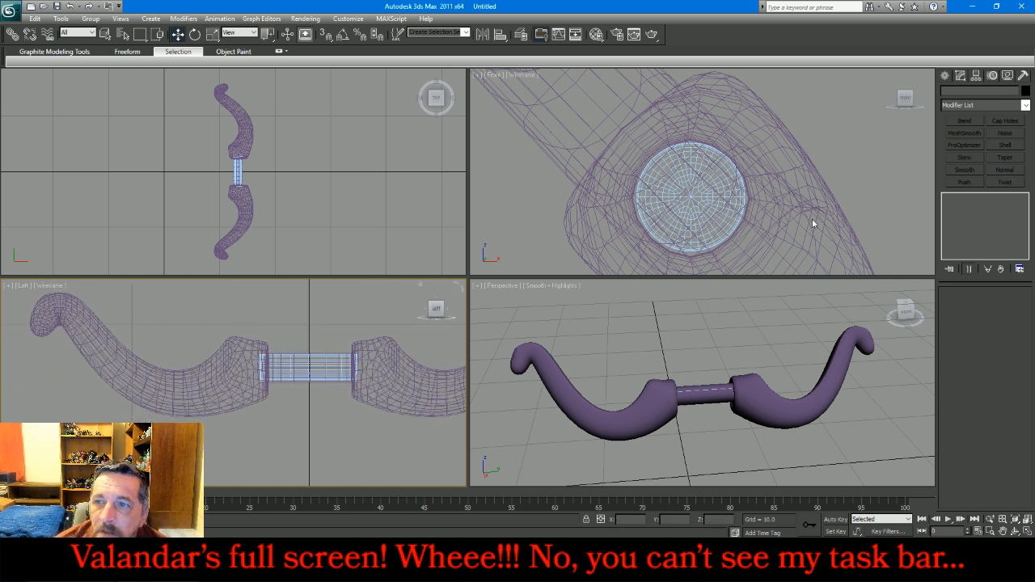
Unfreeze the bow base by hit in the Front view and select it
click(944, 76)
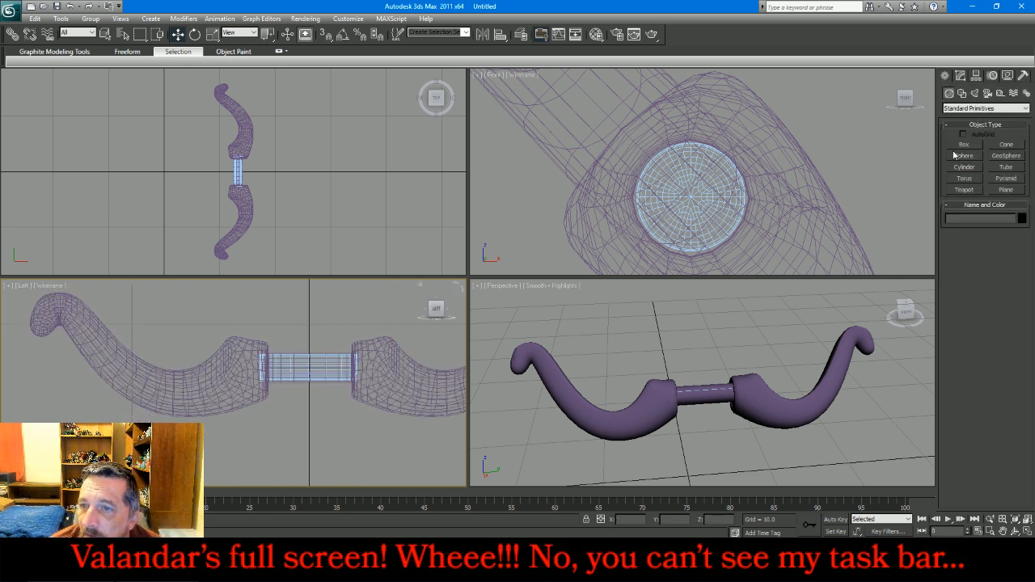
click(1009, 76)
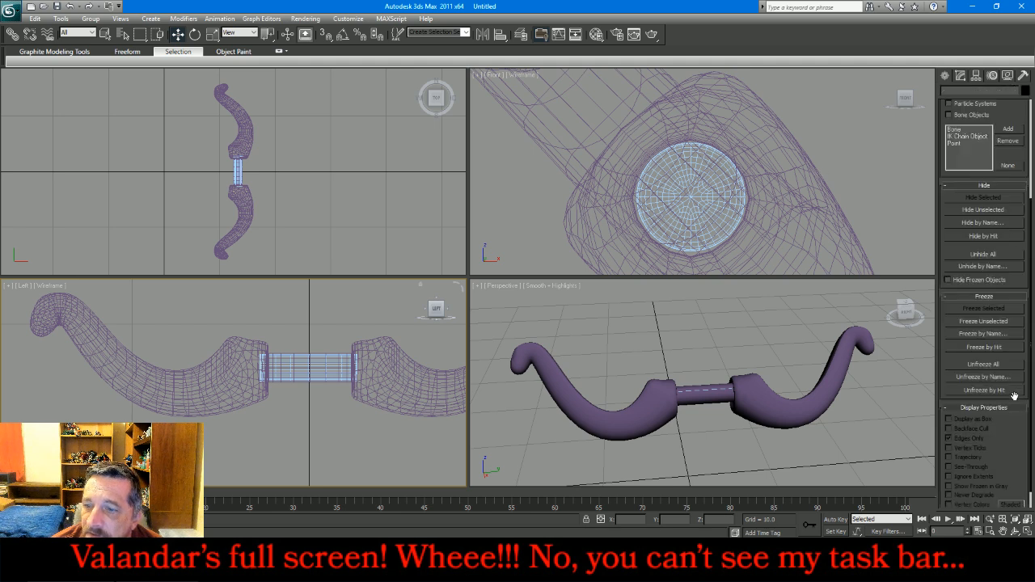
click(999, 394)
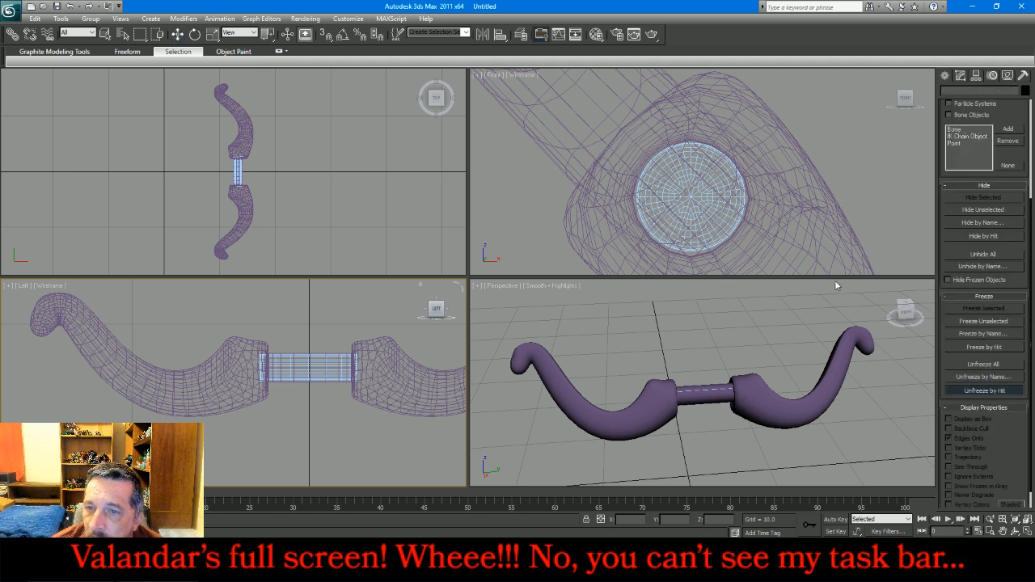
click(195, 35)
click(589, 121)
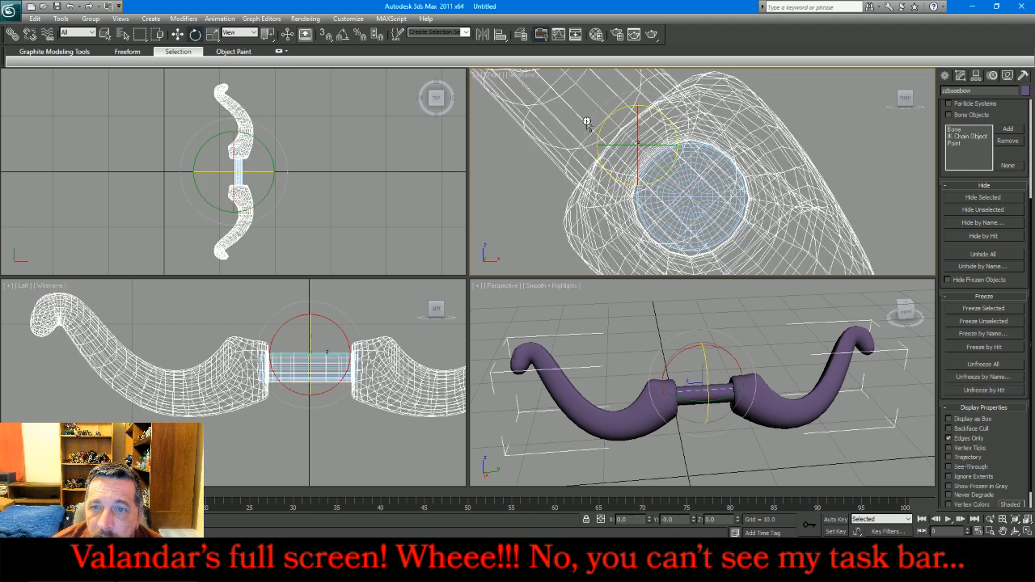
Move only the bow base's pivot to the center of the grip cylinder in the Front view
click(976, 75)
click(984, 144)
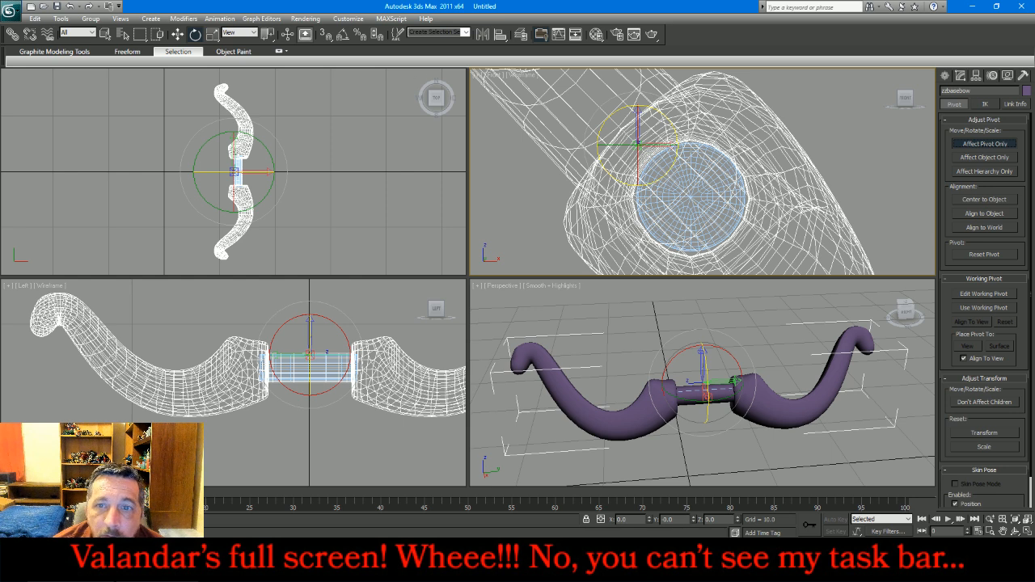
click(178, 34)
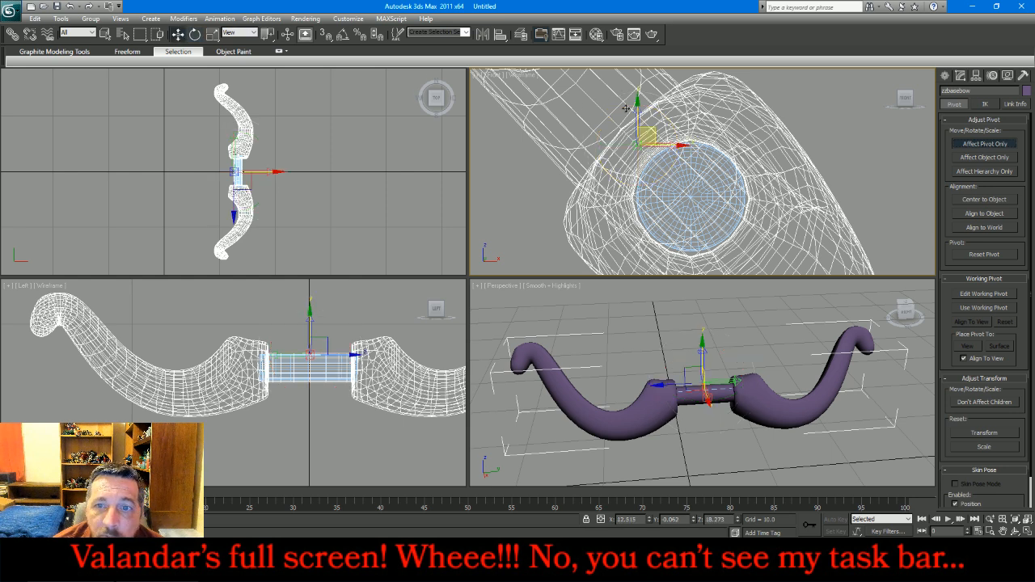
drag(655, 127, 709, 180)
click(984, 143)
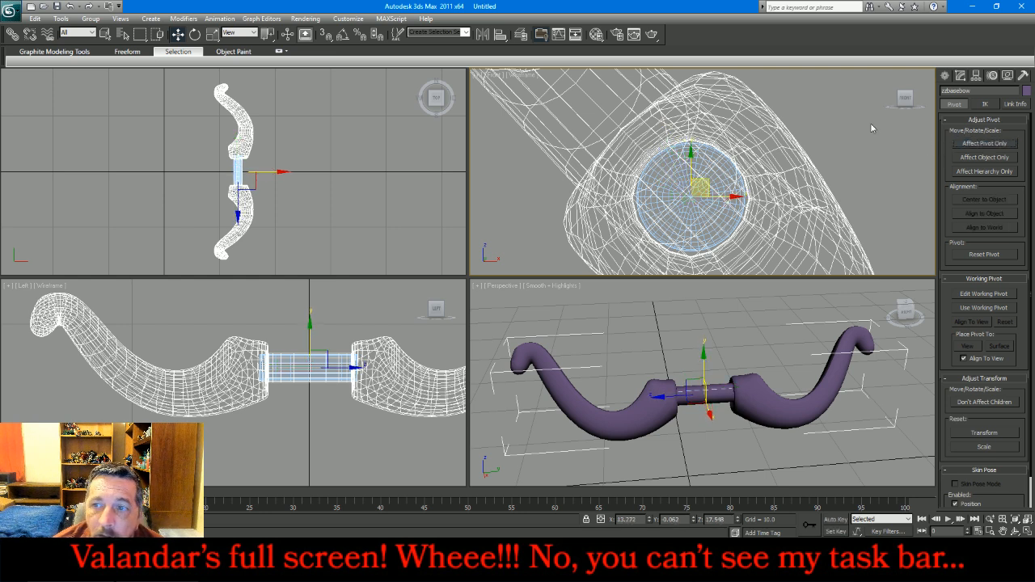
Rotate the bow base upright about the grip, setting its absolute world Y rotation to 45, and fit all views
click(195, 34)
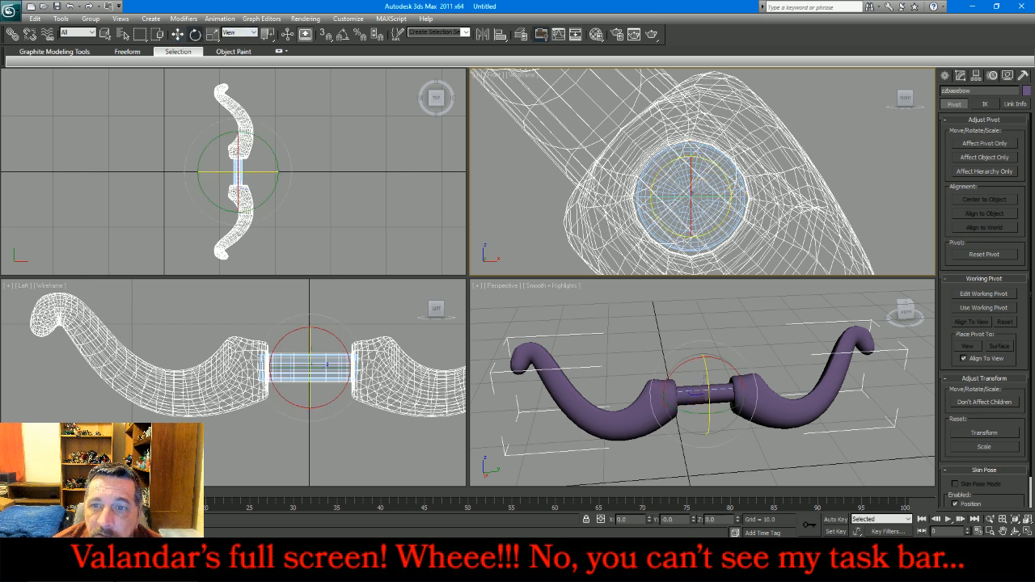
scroll(688, 191, down, 10)
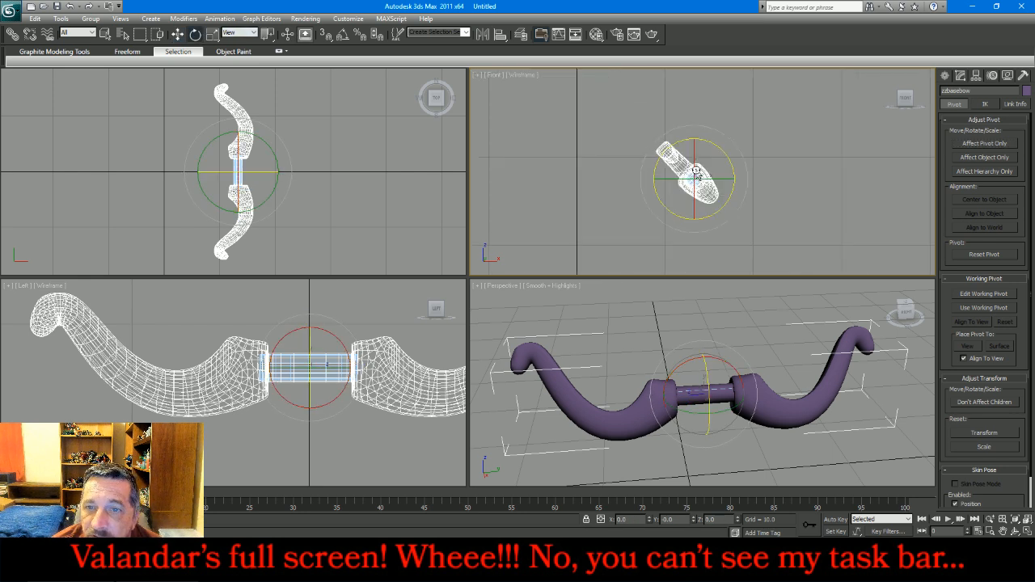
drag(711, 138, 734, 163)
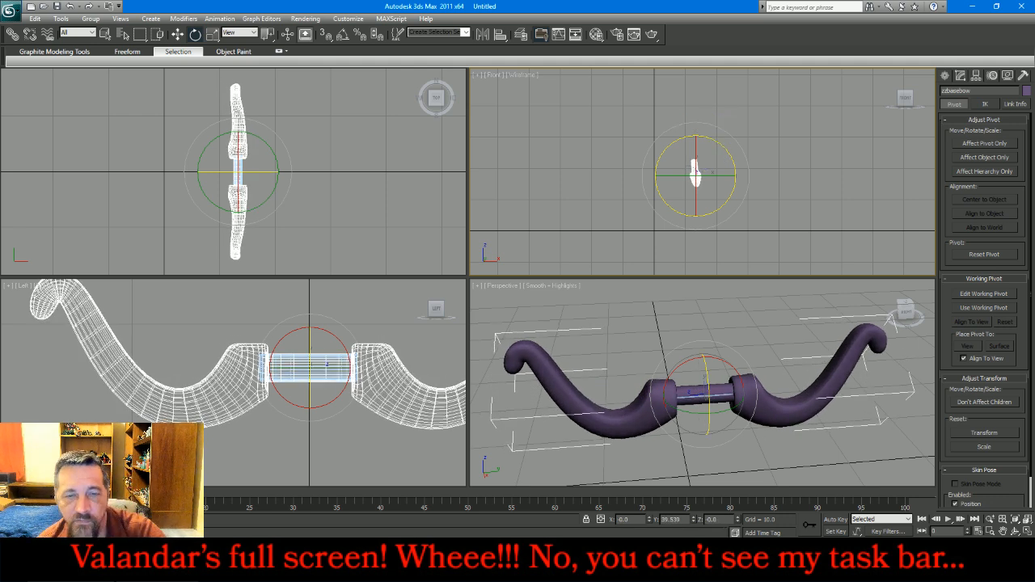
key(F12)
drag(486, 265, 431, 268)
text(45)
key(Return)
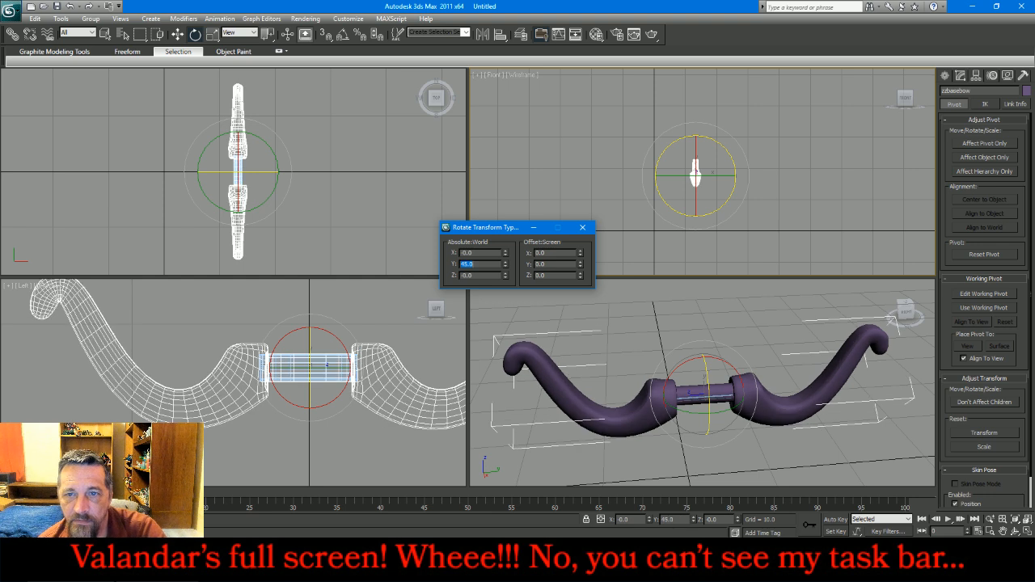
click(583, 227)
key(ctrl+shift+z)
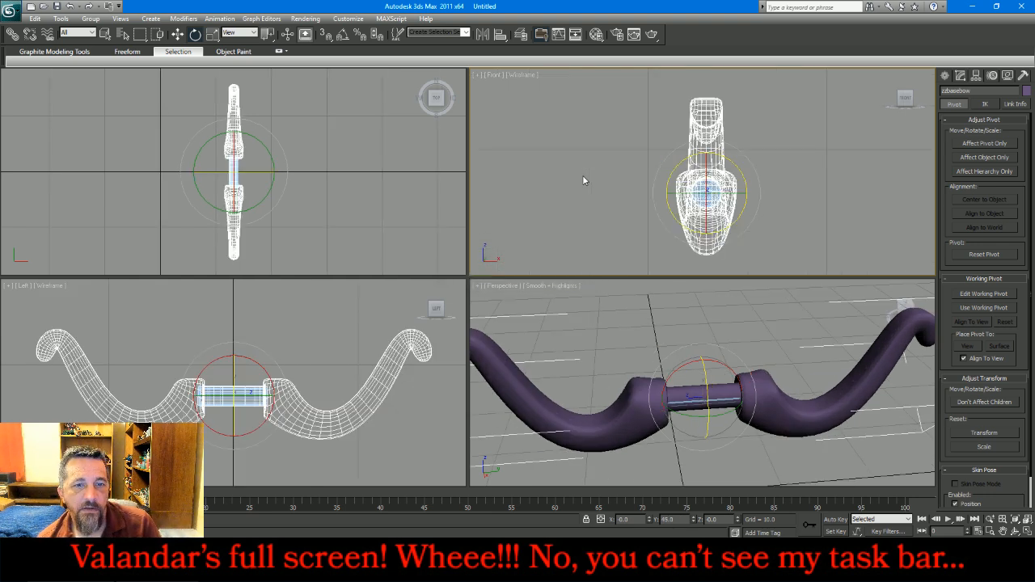
Freeze the bow base again
click(581, 184)
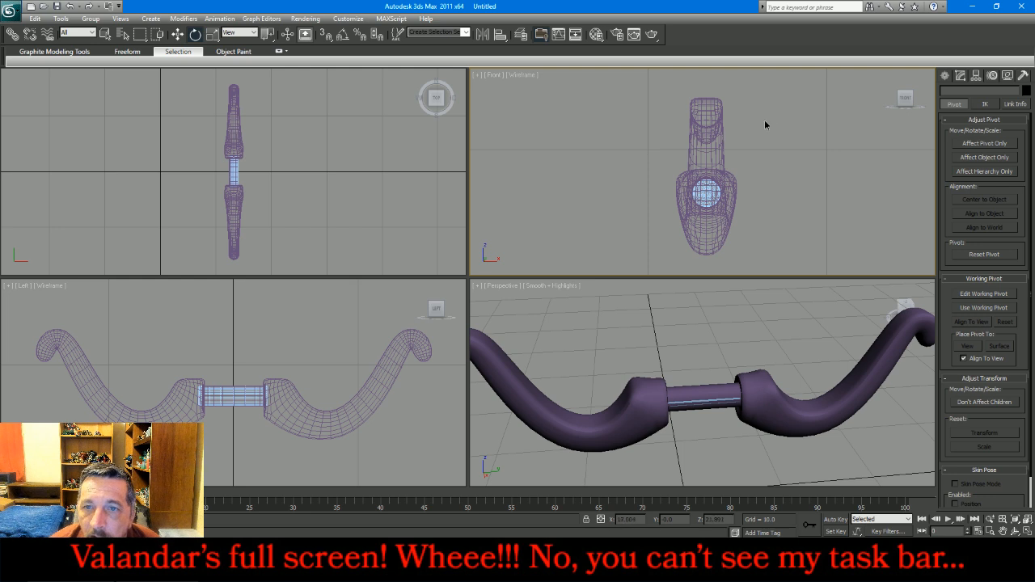
click(715, 152)
click(1008, 76)
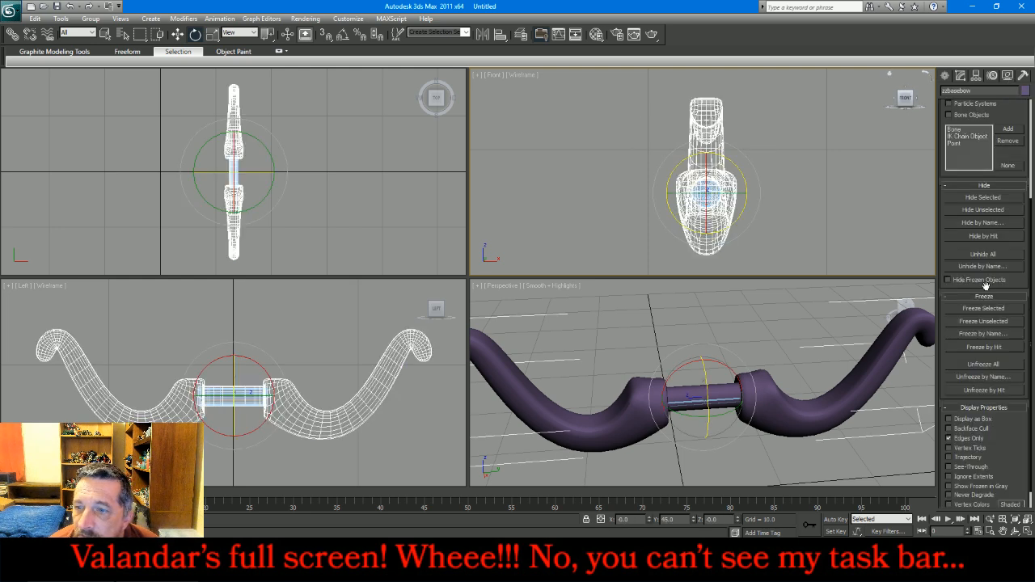
click(983, 308)
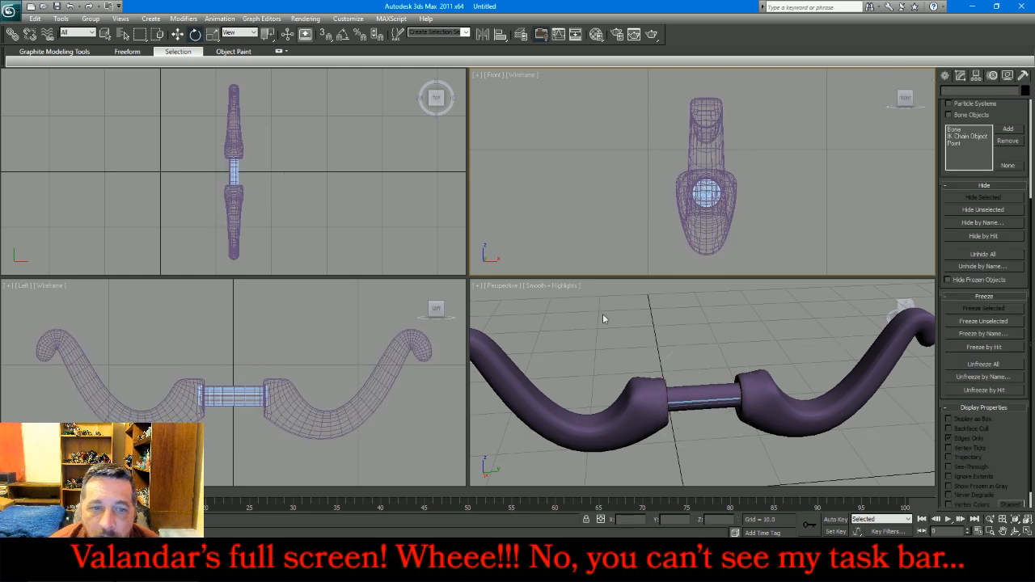
Create a box over the bow base in the Front view, about 4.8 long, 2.7 wide and 2 high, with 2 length segments
scroll(342, 334, down, 2)
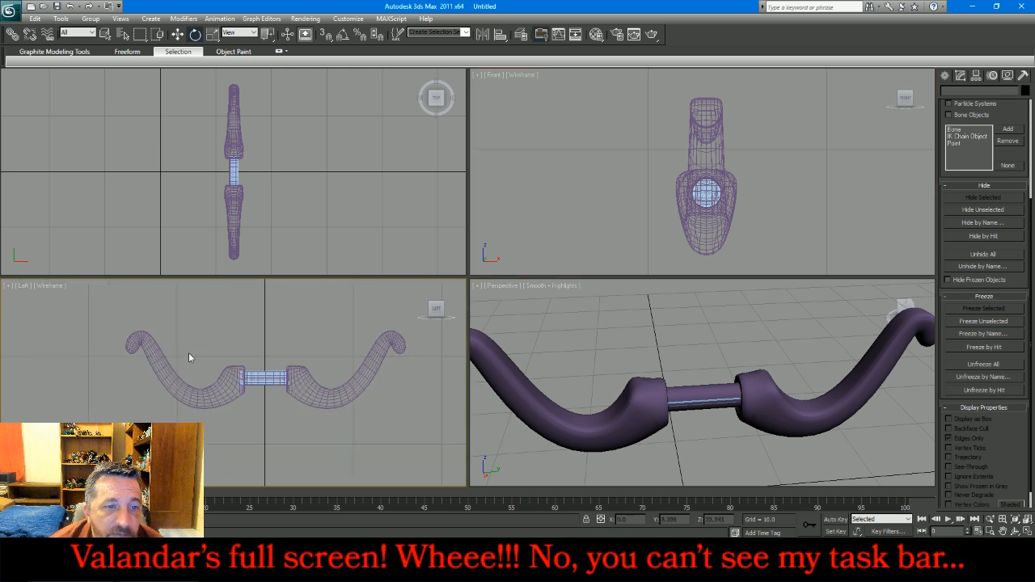
scroll(159, 359, up, 2)
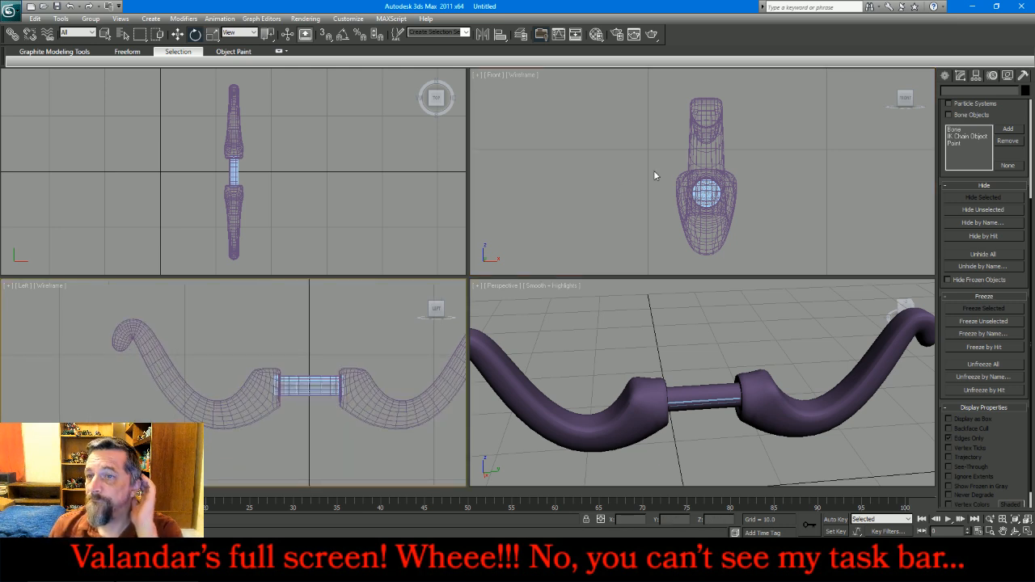
click(944, 76)
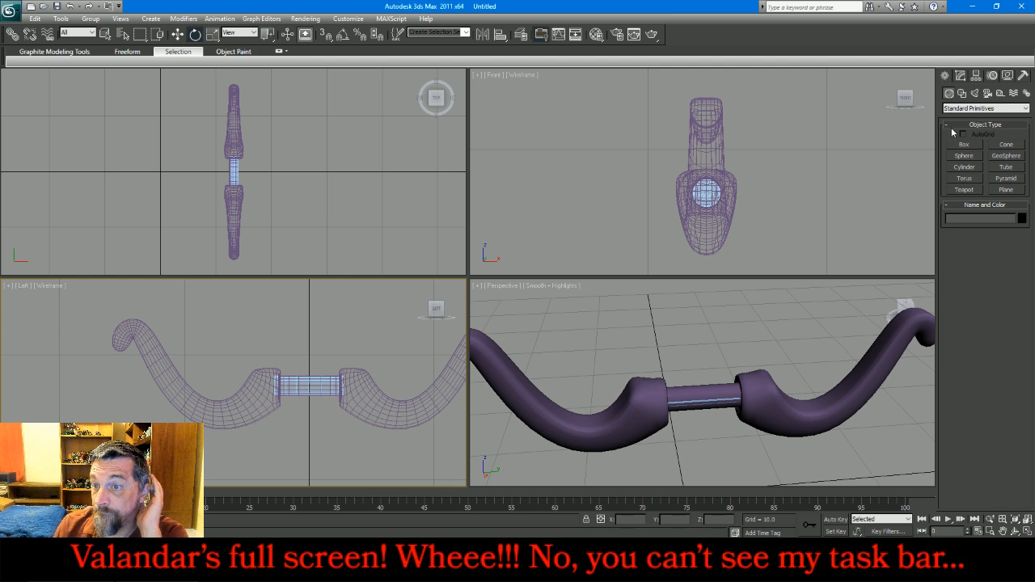
click(964, 145)
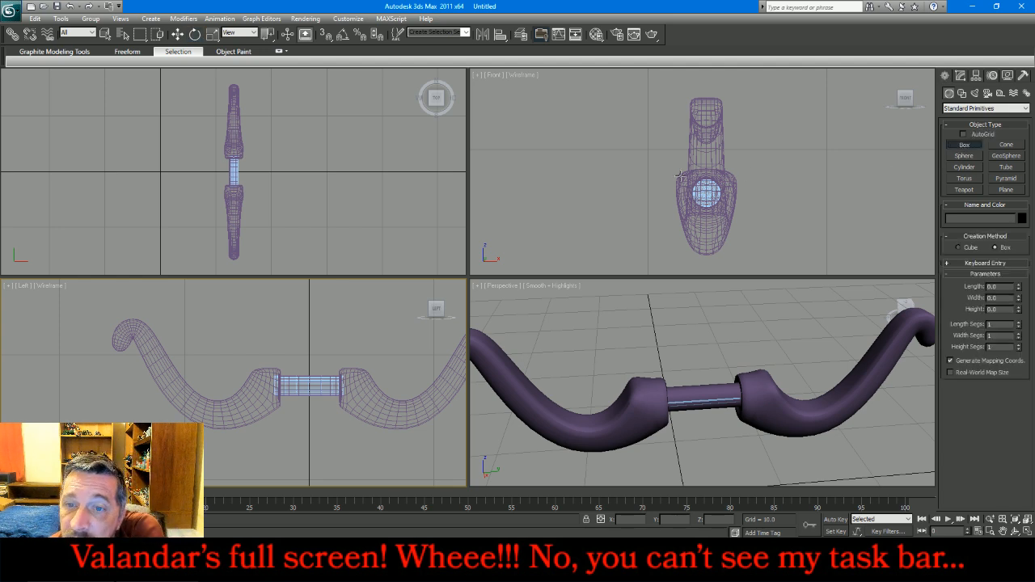
drag(683, 172, 729, 255)
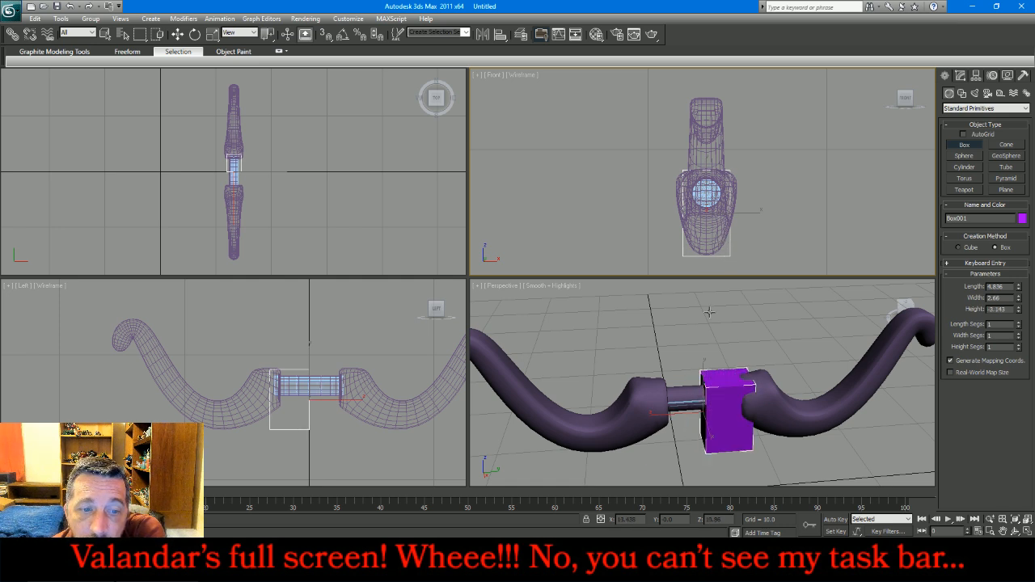
click(709, 219)
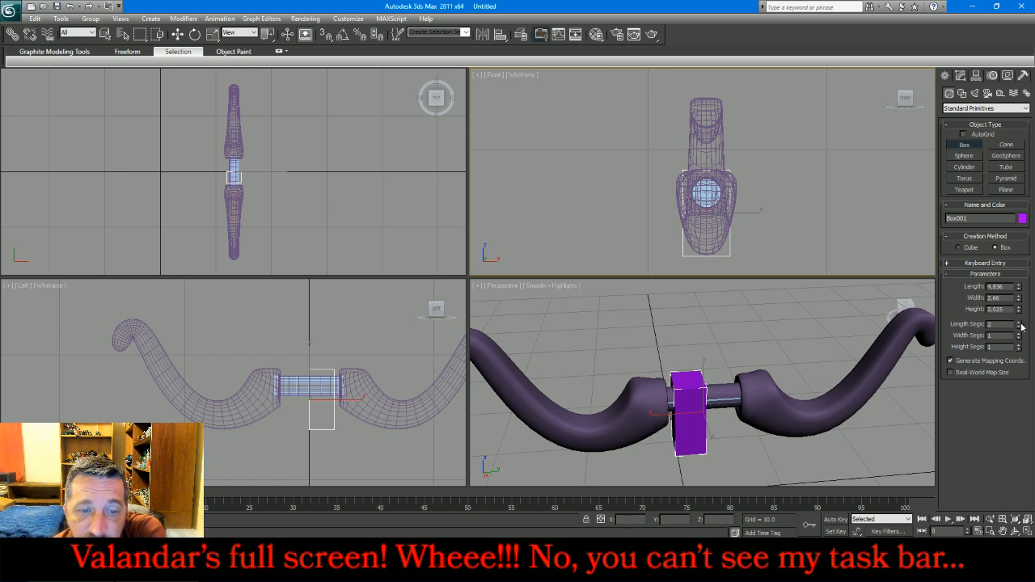
Move the box about 2.5 units sideways in the Left view so it starts at the end of the grip
click(177, 34)
right_click(359, 332)
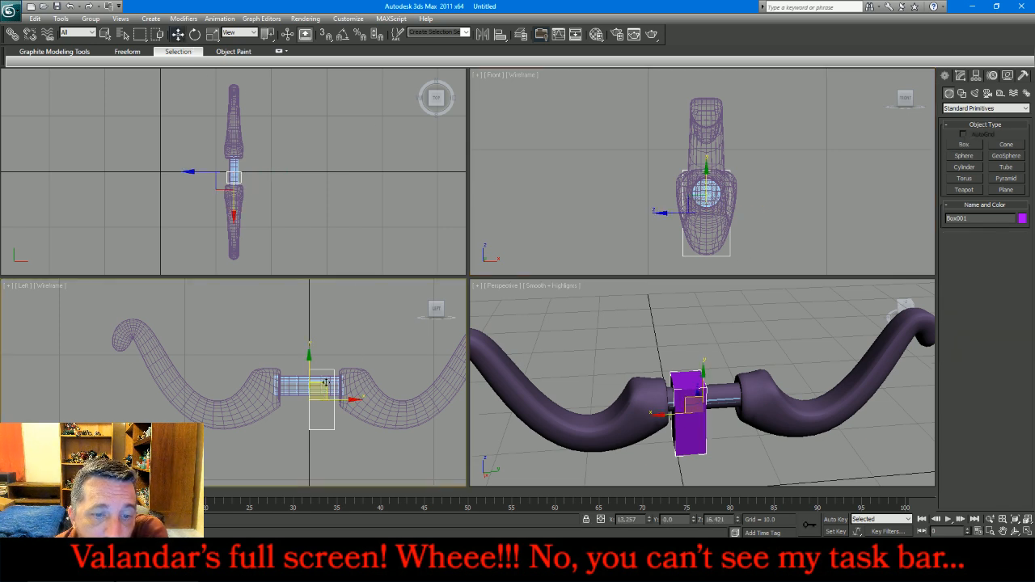
drag(341, 399, 371, 401)
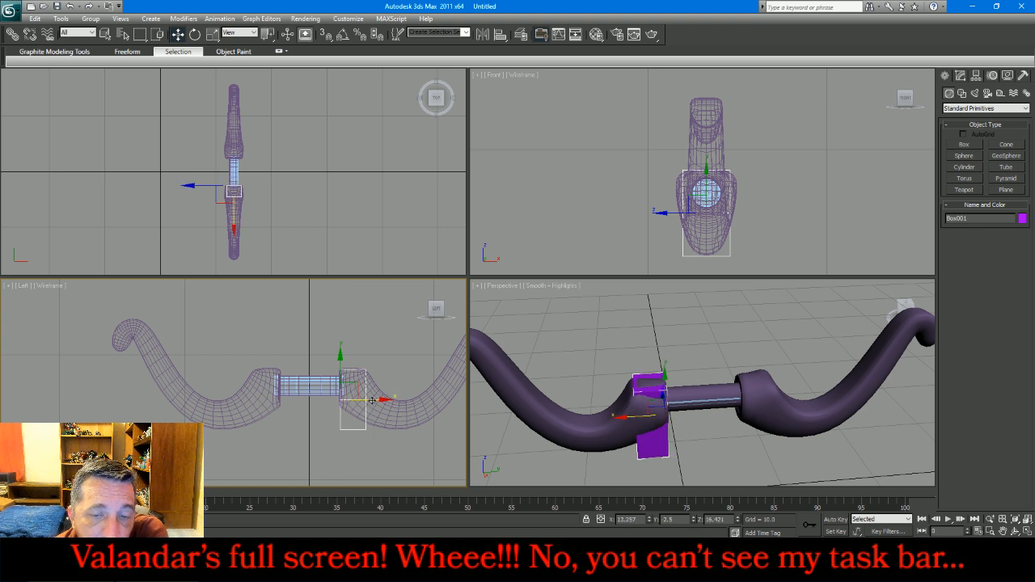
scroll(195, 372, down, 1)
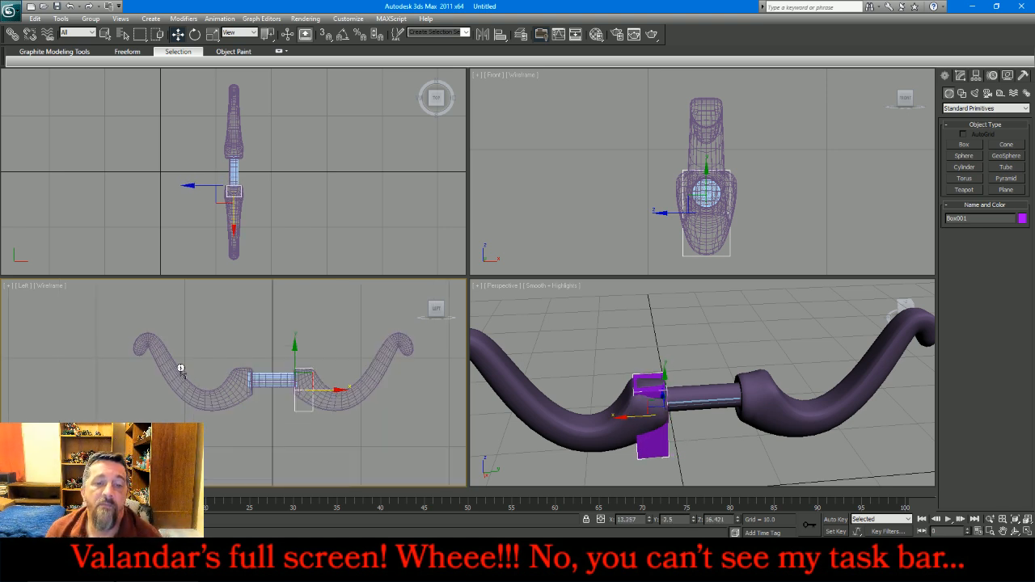
scroll(319, 402, up, 3)
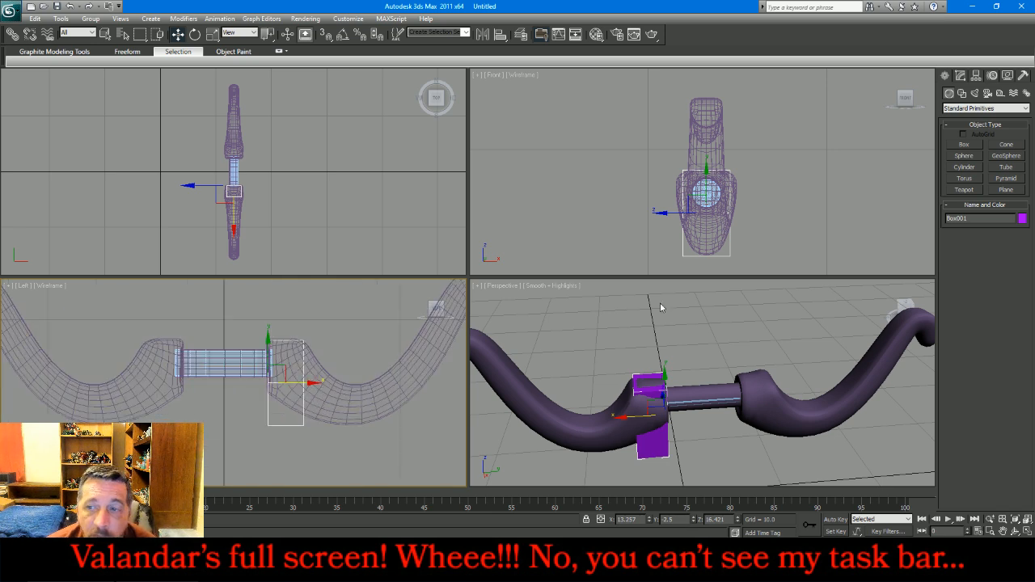
Convert the box to an Editable Poly and raise its middle row of vertices slightly in the Left view
click(961, 76)
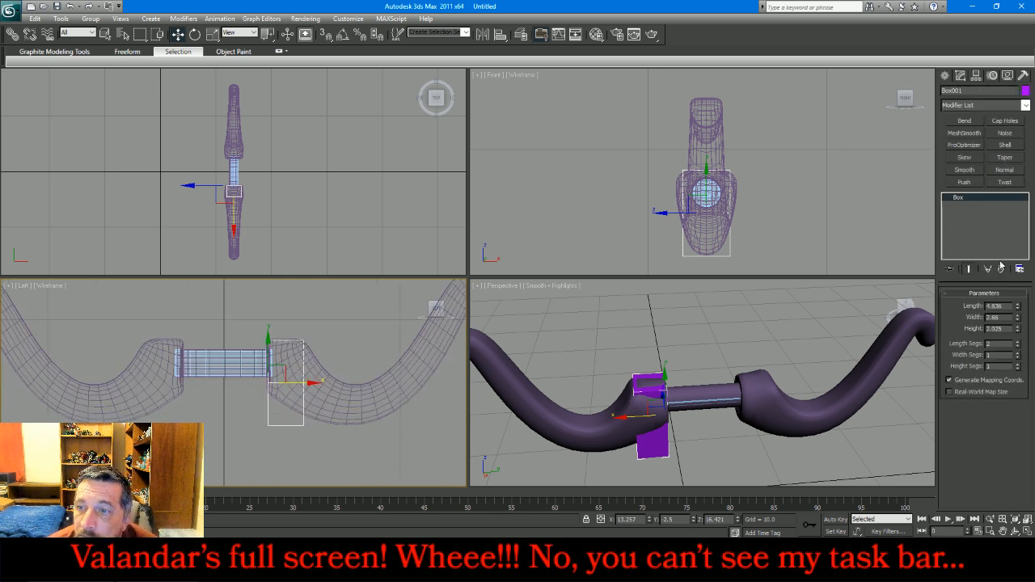
right_click(997, 211)
click(973, 289)
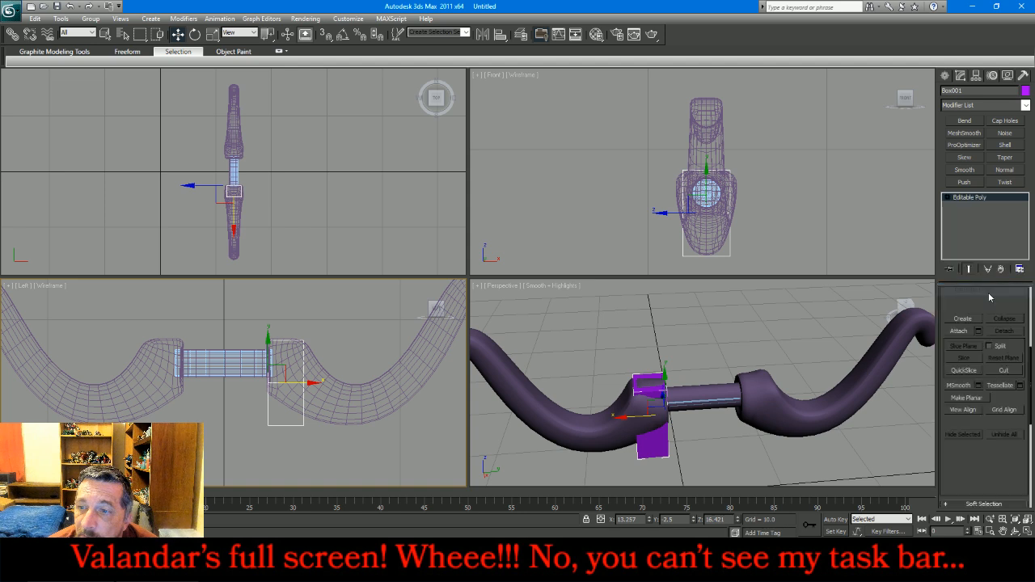
key(1)
drag(289, 367, 346, 411)
drag(286, 342, 286, 334)
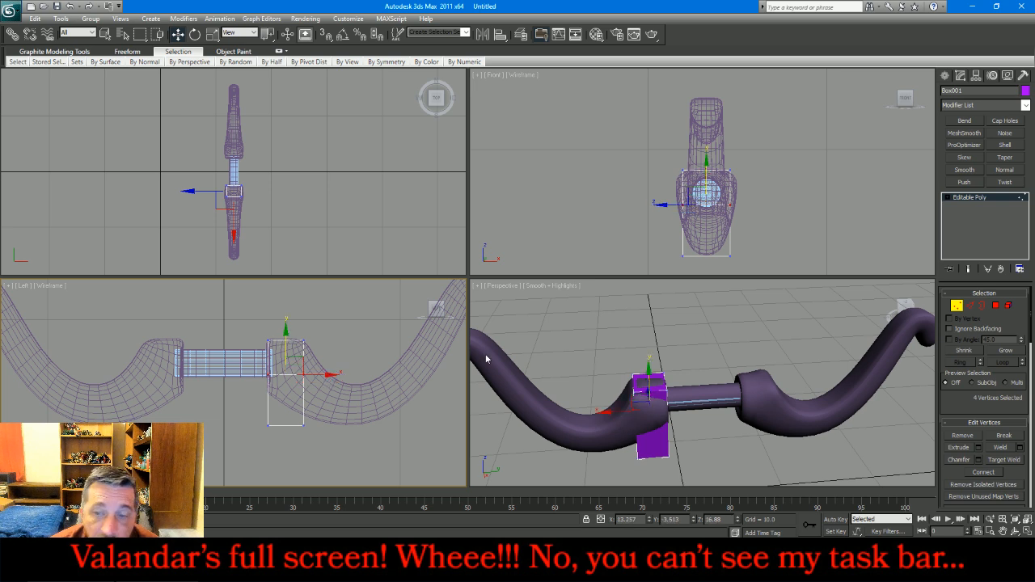
Extrude the box's lower outward-facing polygon by 10 along the bow limb
click(995, 305)
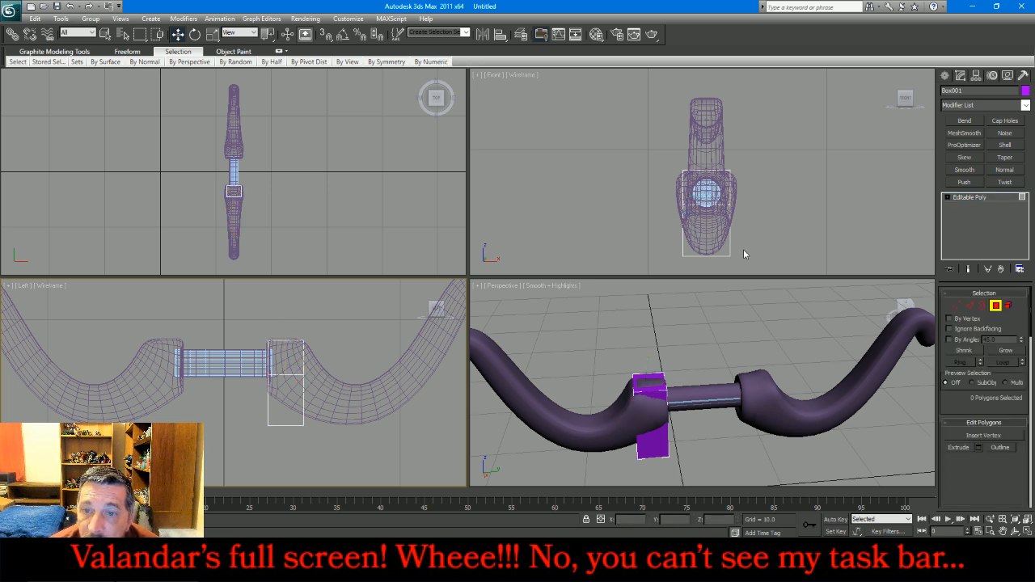
click(714, 240)
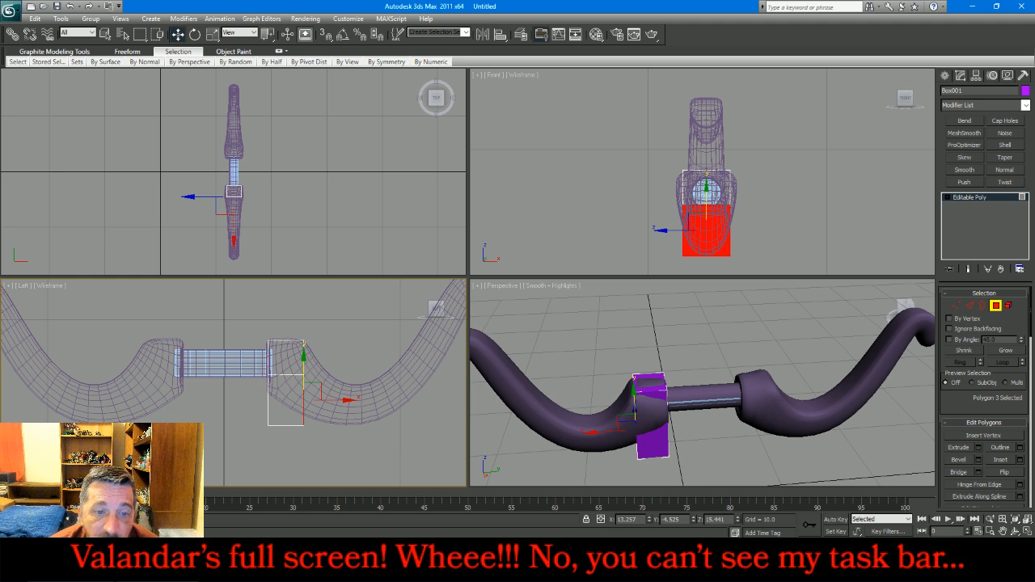
scroll(193, 417, down, 3)
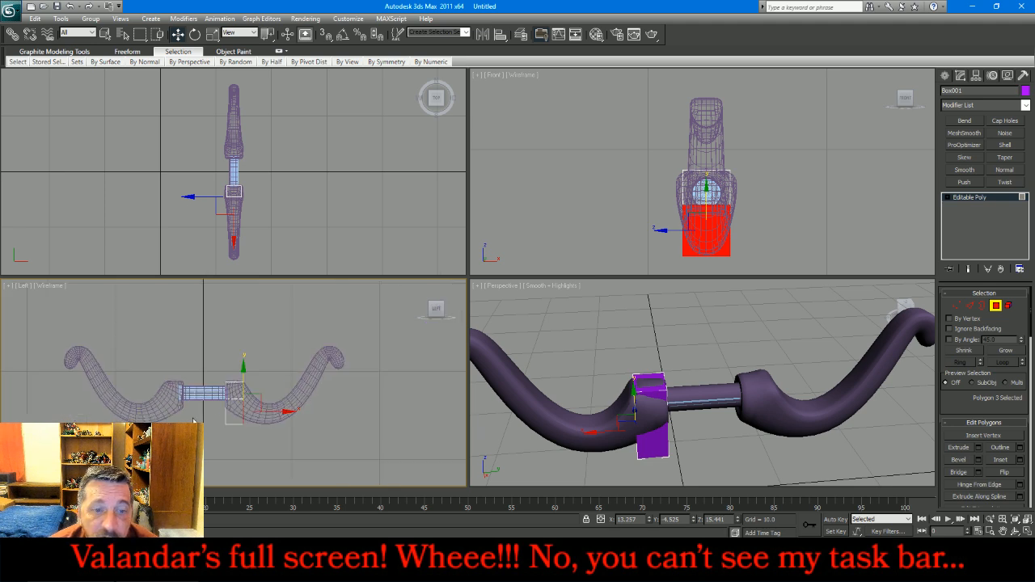
click(978, 448)
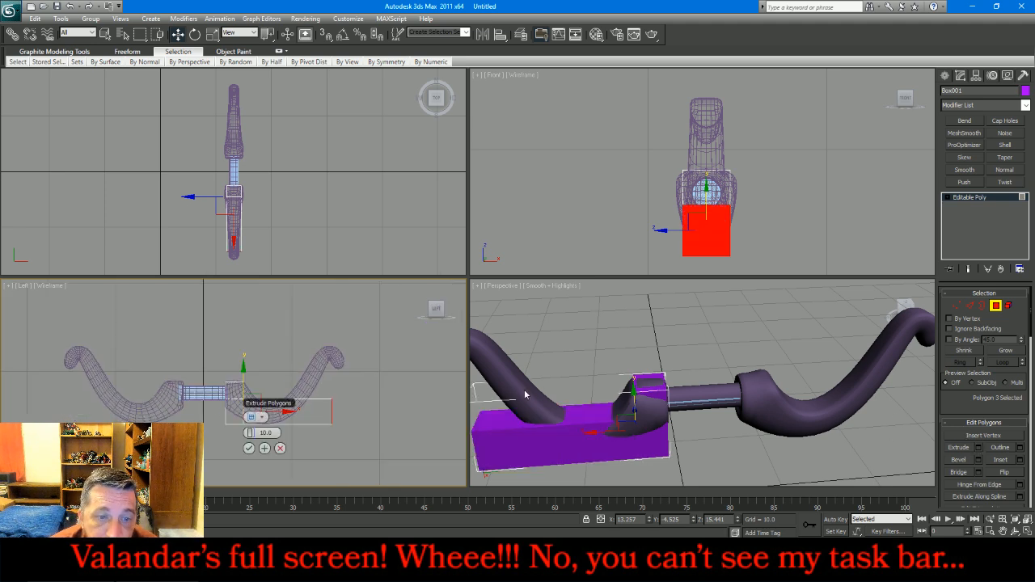
click(249, 448)
Move the four vertices at the extrusion's far end outward by about 1.6 units, past the limb's tip
click(957, 304)
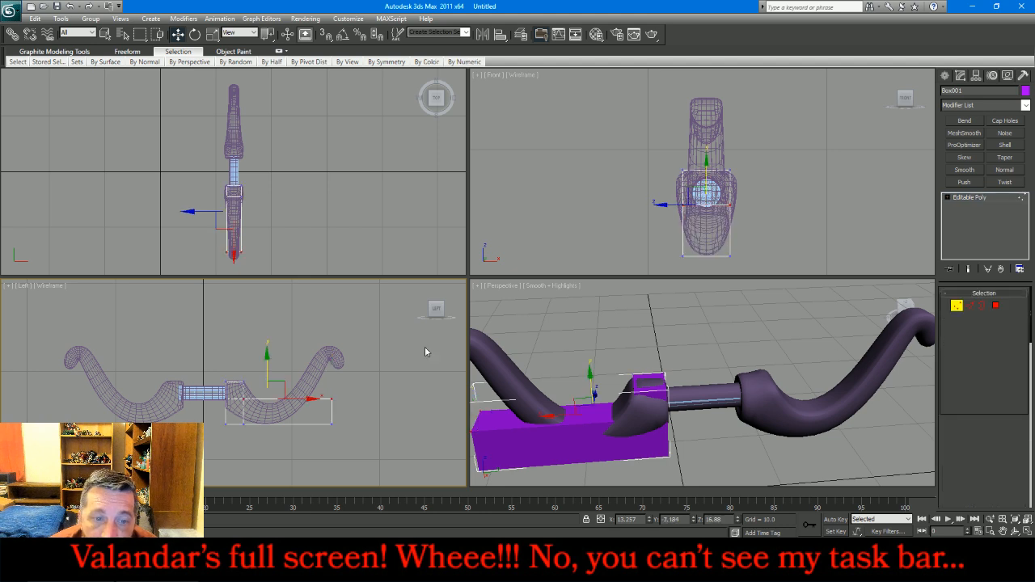
drag(331, 359, 299, 451)
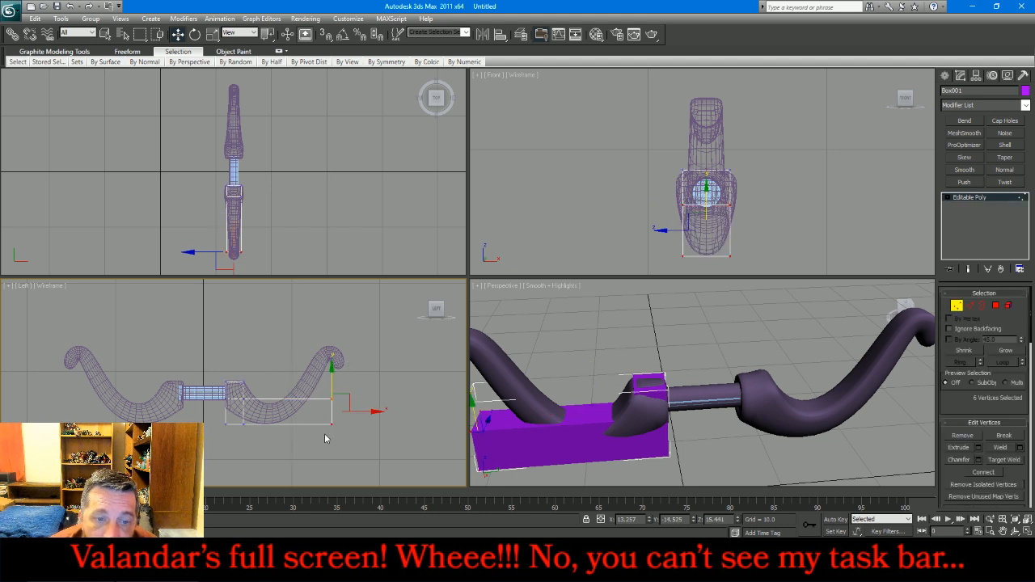
drag(355, 411, 369, 411)
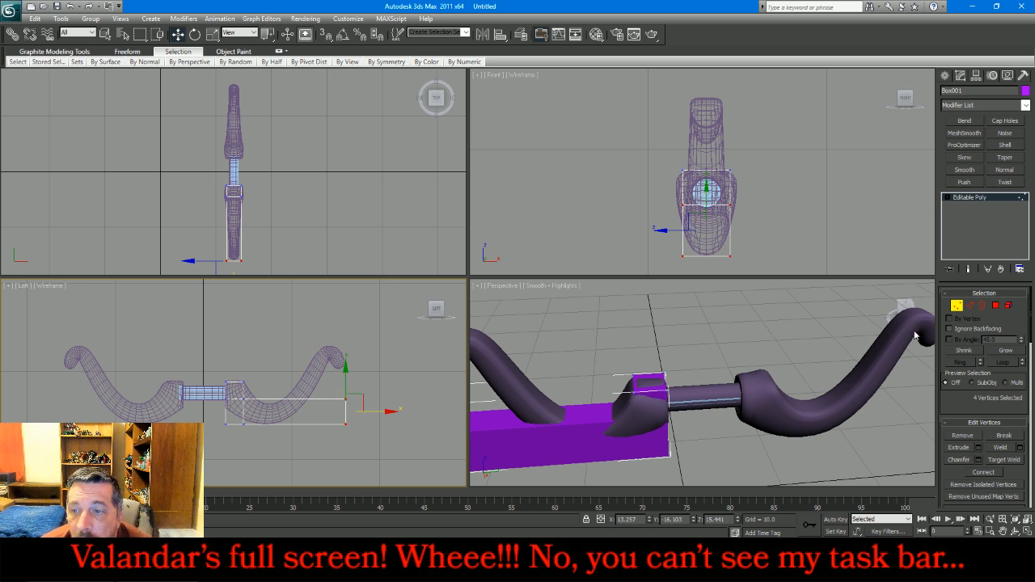
Connect the four long edges of the extruded section to add an edge loop midway along it
click(970, 305)
drag(291, 381, 327, 458)
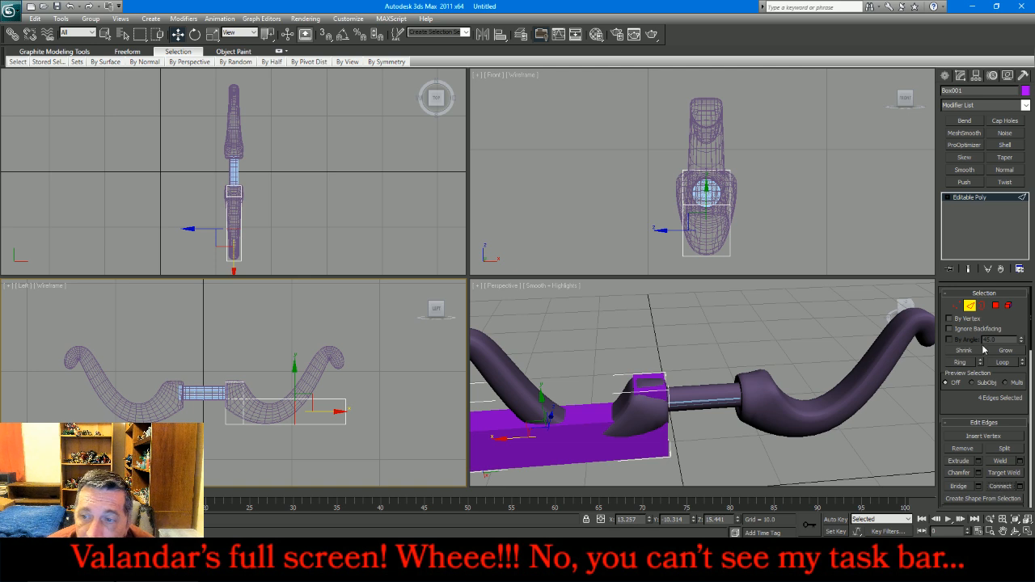
click(956, 304)
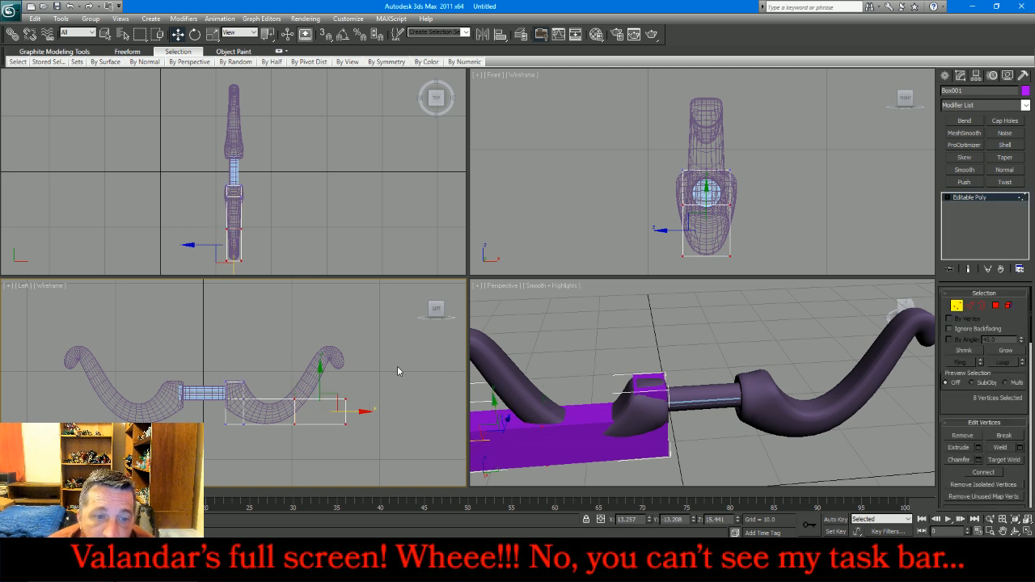
Reposition the middle and end vertices in the Left view so the box follows the limb's curve up to its tip
scroll(304, 431, up, 4)
drag(310, 393, 271, 347)
drag(194, 378, 287, 388)
drag(329, 354, 374, 296)
scroll(392, 439, down, 2)
drag(376, 395, 408, 449)
drag(403, 410, 383, 311)
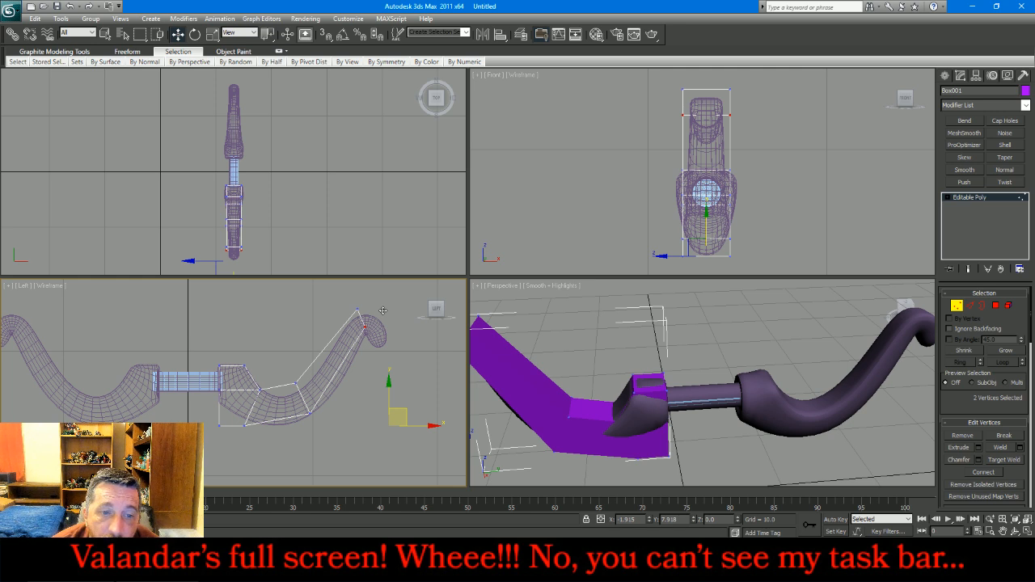
drag(383, 311, 383, 310)
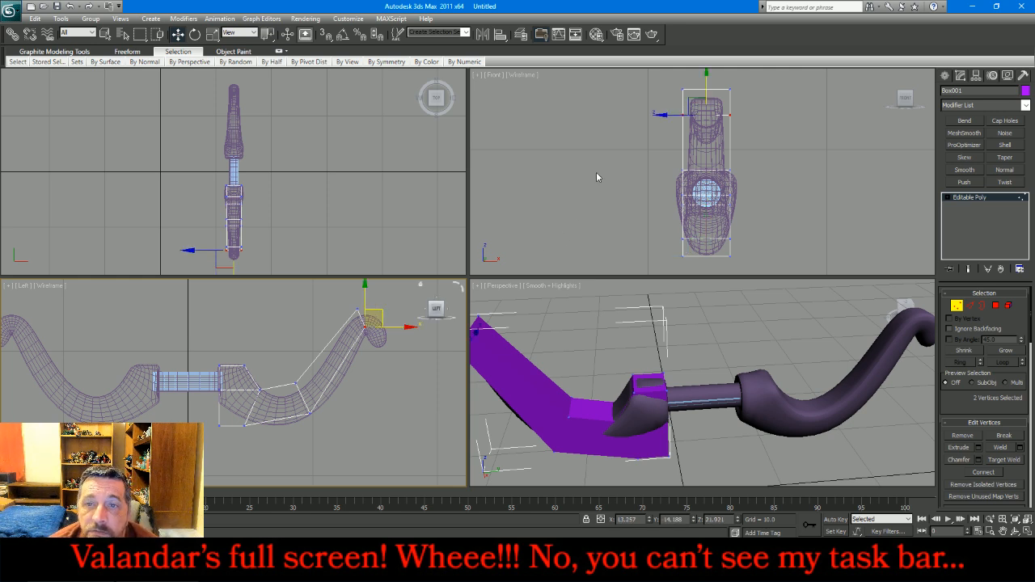
Scale the four tip vertices narrower across the limb's width in the Front view
drag(787, 76, 636, 143)
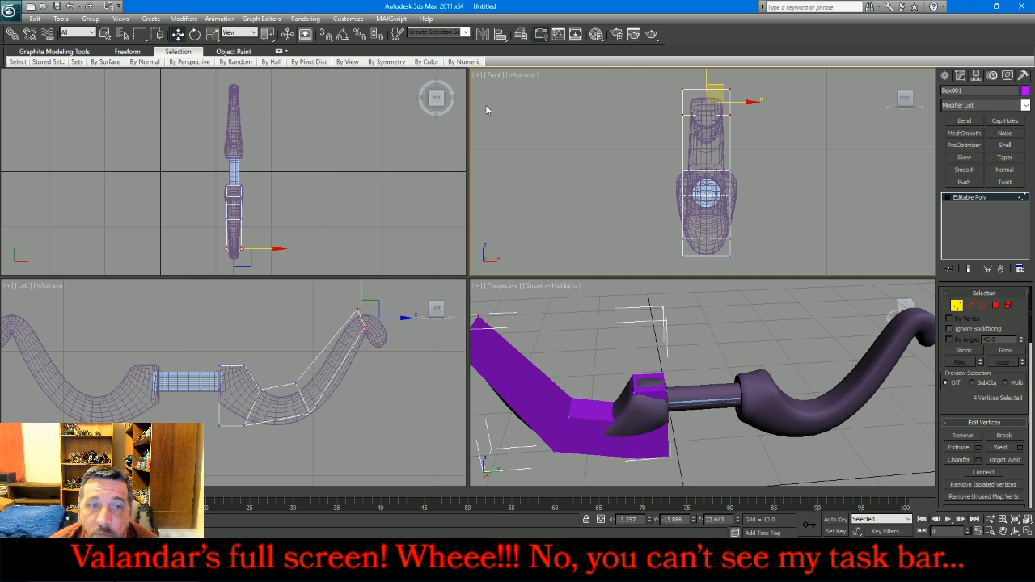
click(213, 34)
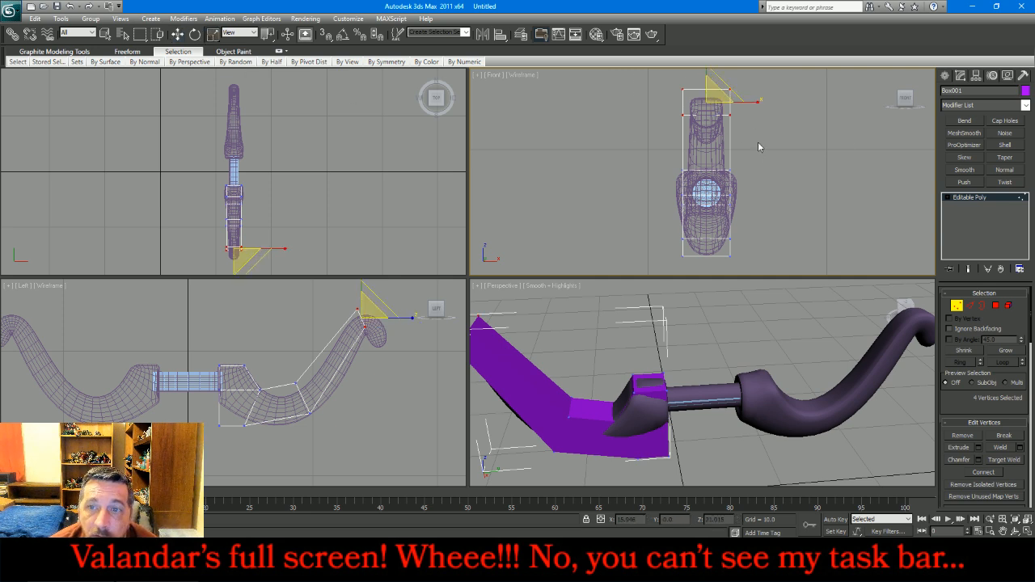
drag(763, 105, 740, 111)
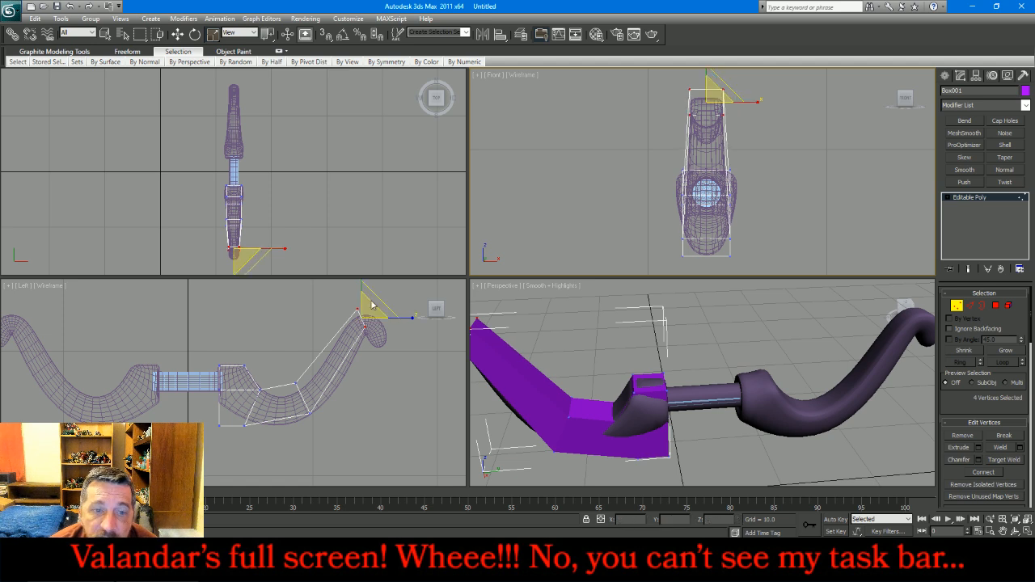
Scale the four vertices of the middle loop slightly narrower across the width to match the limb in the Top view
drag(292, 349, 332, 445)
right_click(296, 235)
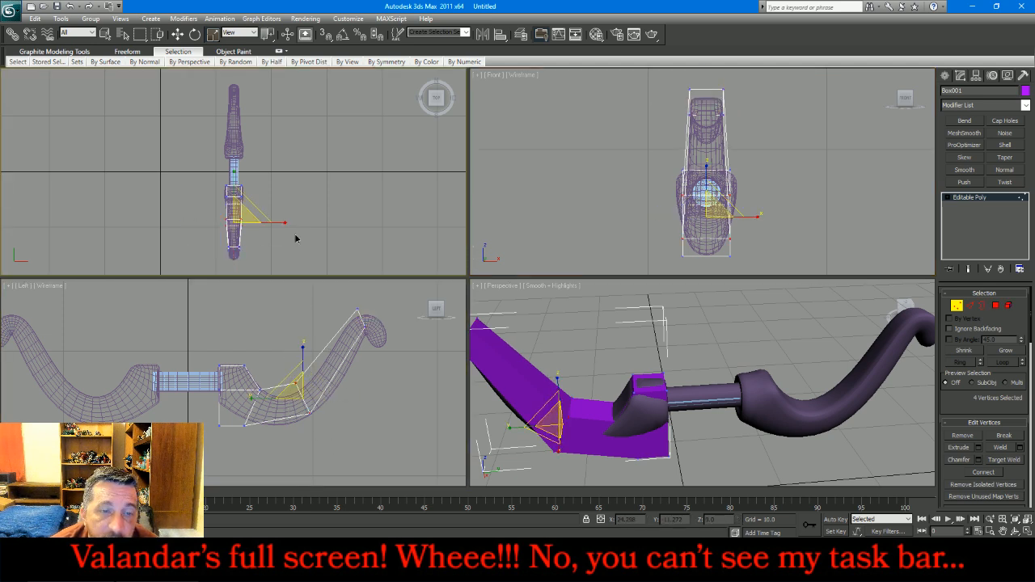
scroll(216, 234, up, 3)
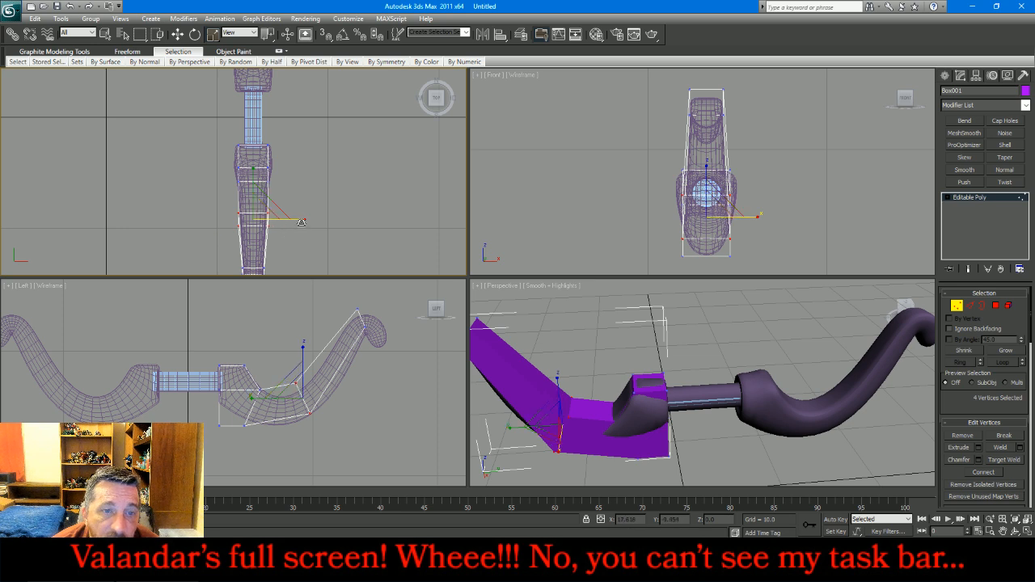
drag(301, 222, 297, 222)
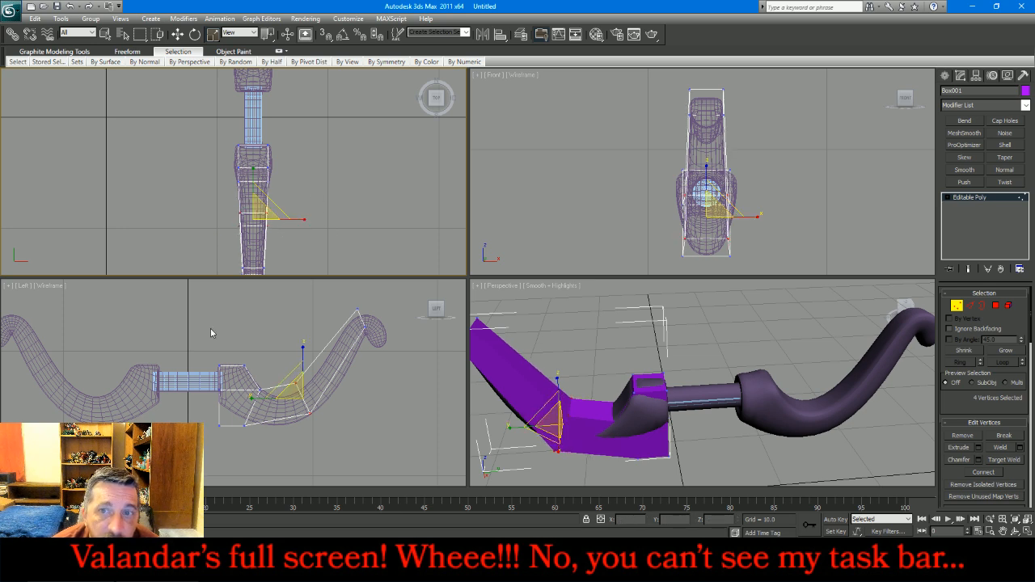
Scale the eight upper vertices of the block beside the grip slightly wider in the Top view
right_click(204, 350)
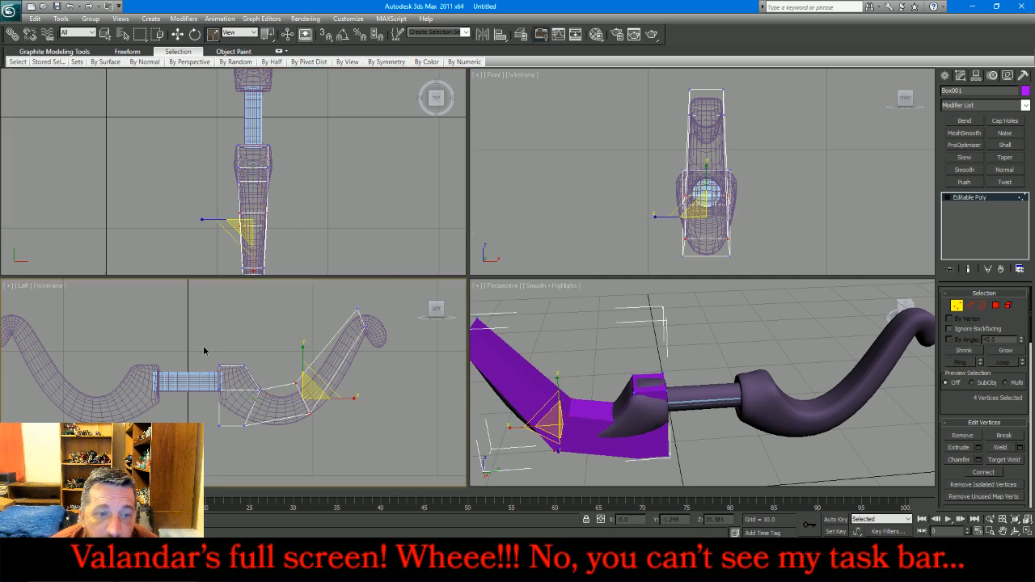
drag(260, 392, 270, 407)
right_click(312, 189)
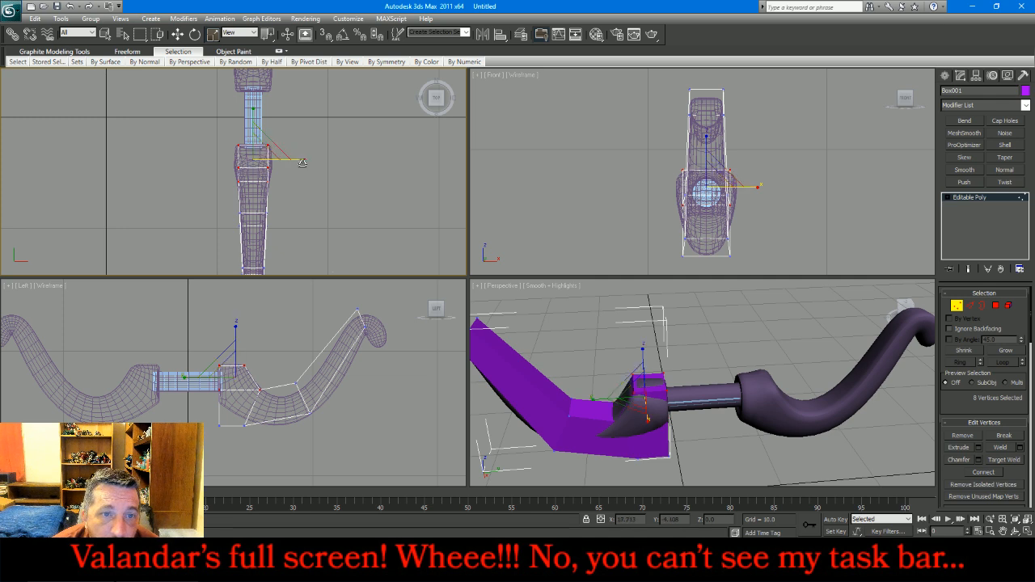
key(r)
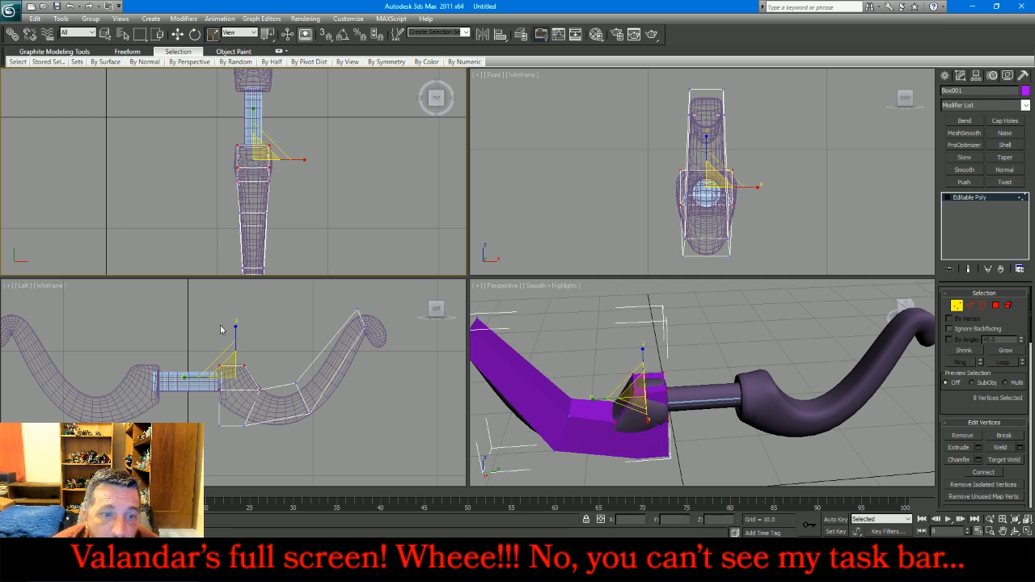
Scale the four upper vertices on the face touching the grip wider across the width in the Top view
right_click(205, 374)
drag(185, 337, 238, 402)
right_click(322, 195)
drag(304, 147, 310, 148)
Extrude the limb's tip polygon with height 0 and move the new face about 1.5 units outward in the Left view
right_click(556, 338)
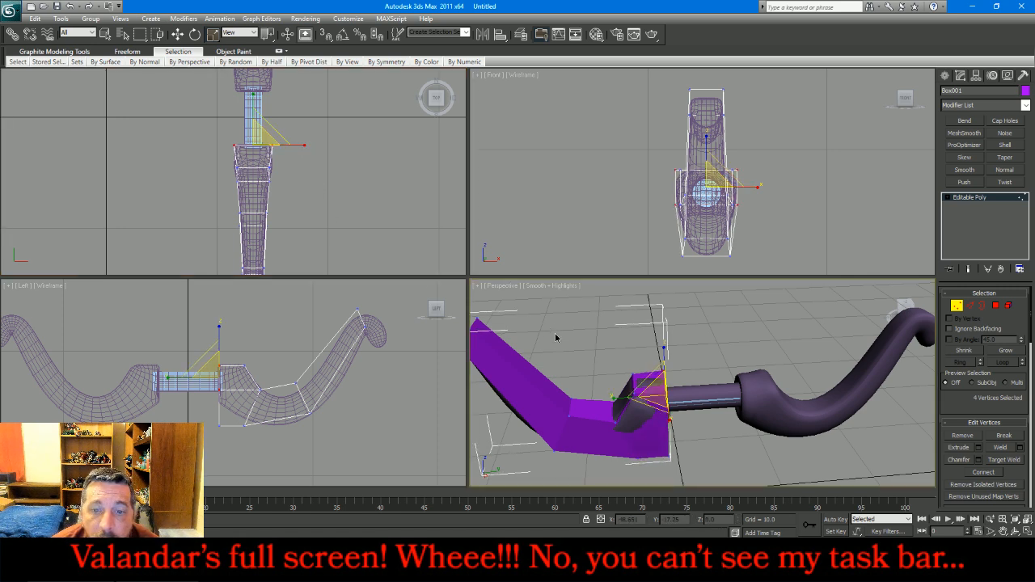
scroll(620, 331, down, 3)
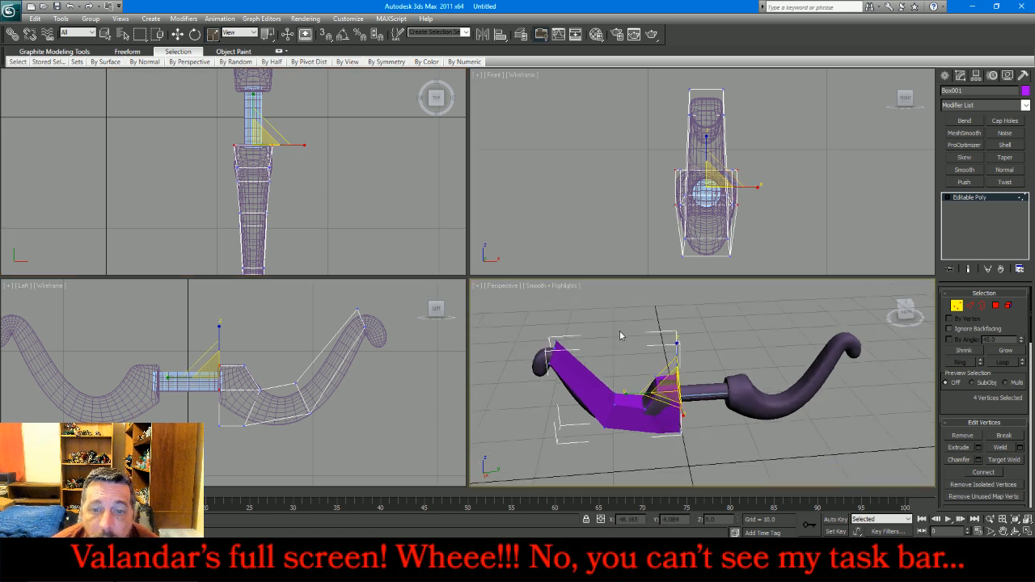
click(996, 306)
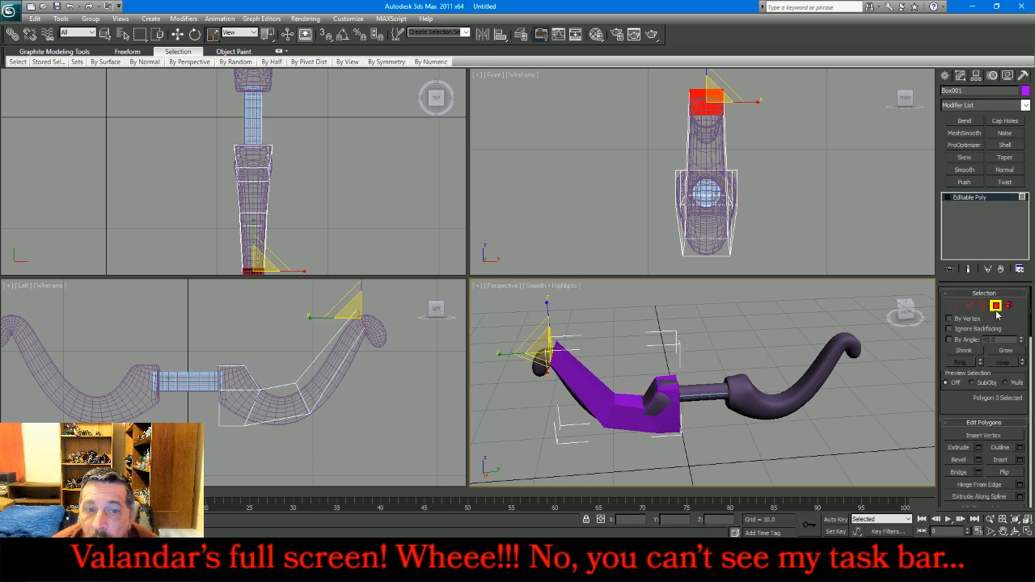
click(979, 449)
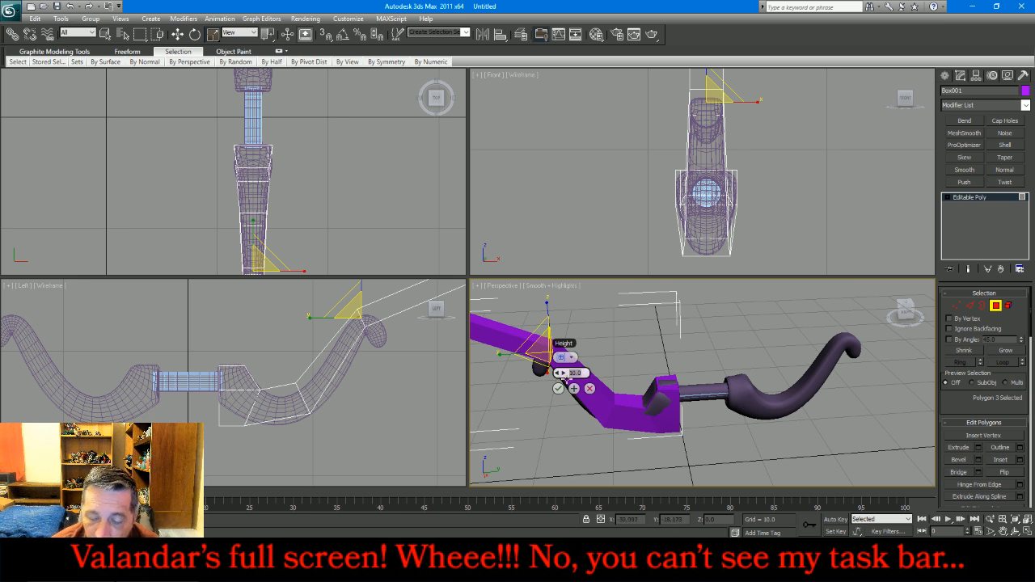
text(0)
key(Return)
click(559, 389)
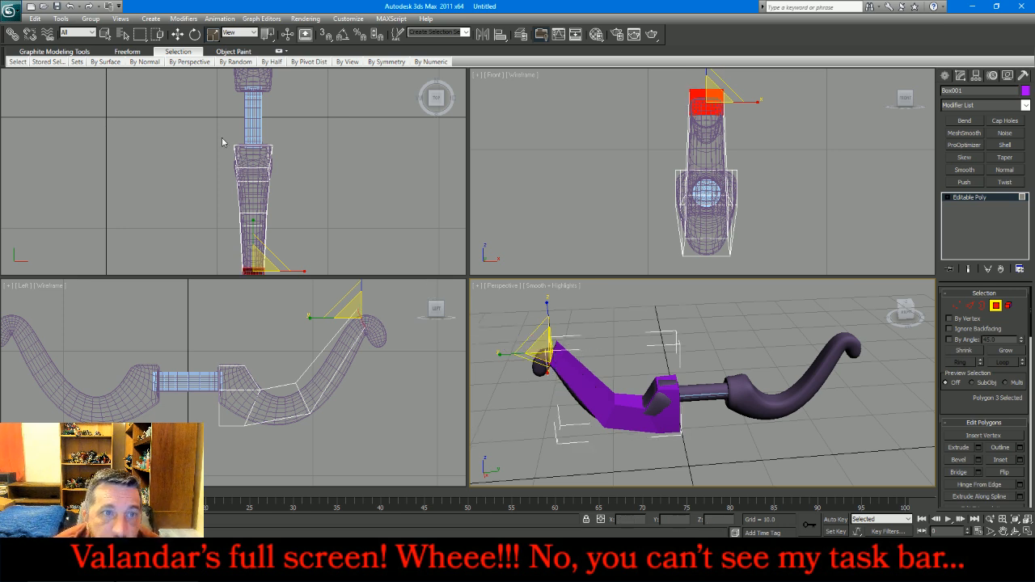
click(178, 34)
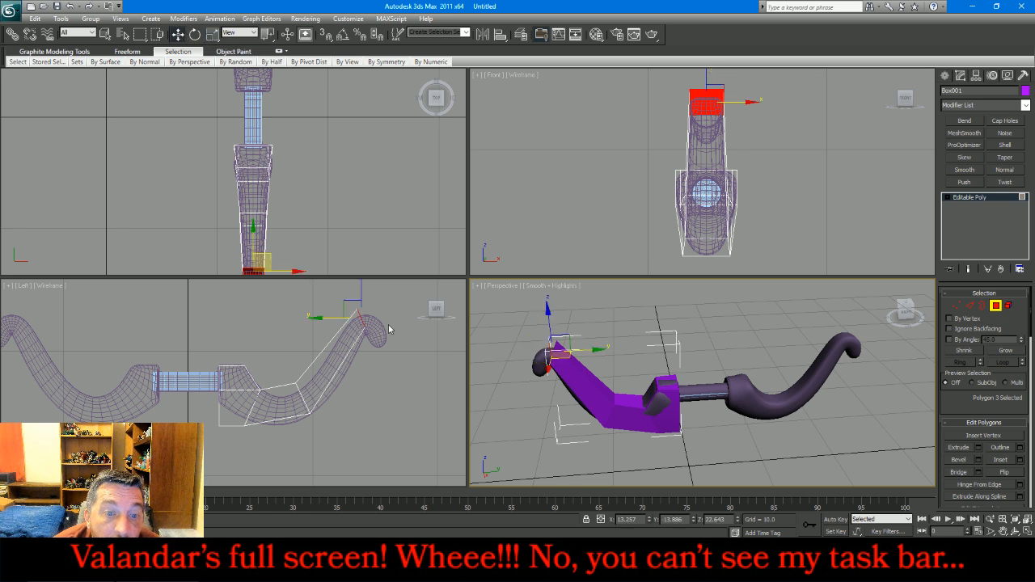
drag(387, 318, 405, 318)
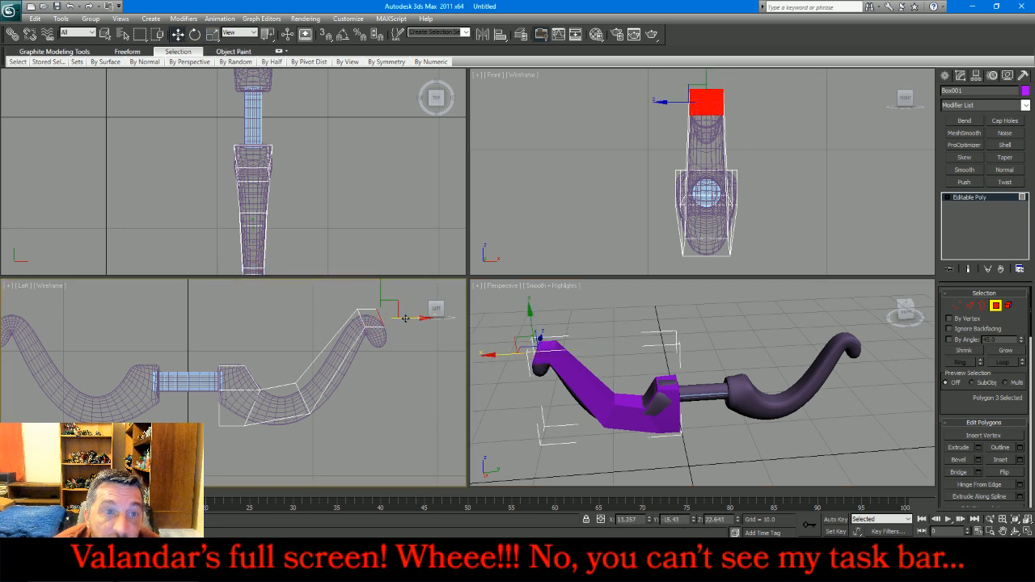
click(212, 35)
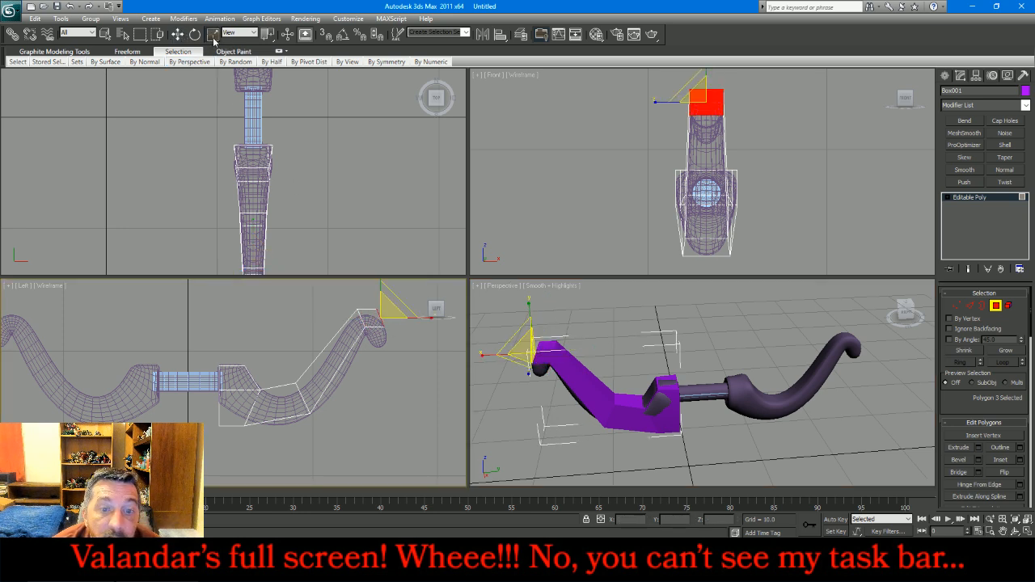
drag(213, 37, 214, 68)
key(F12)
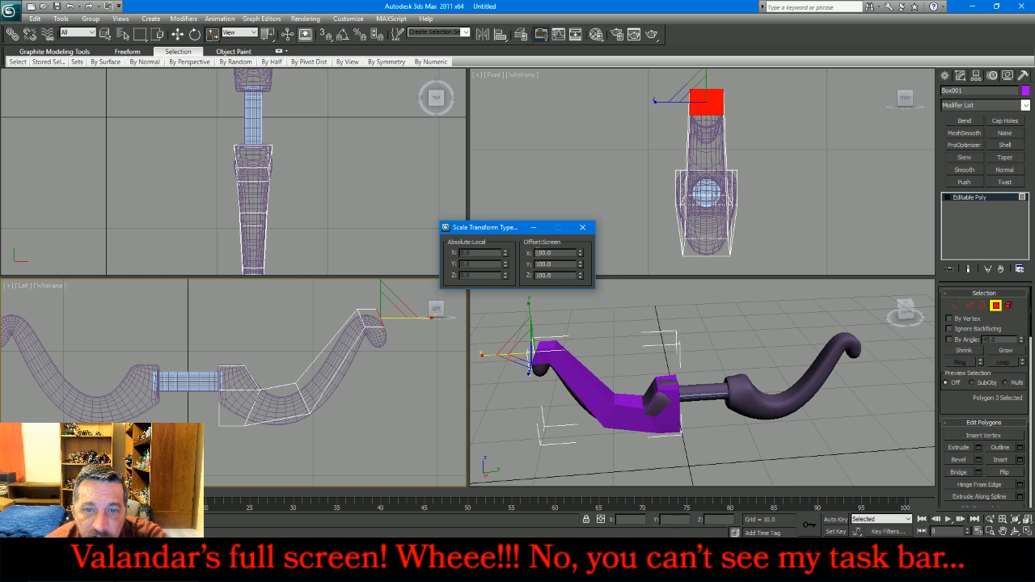
key(Tab)
text(0)
key(Return)
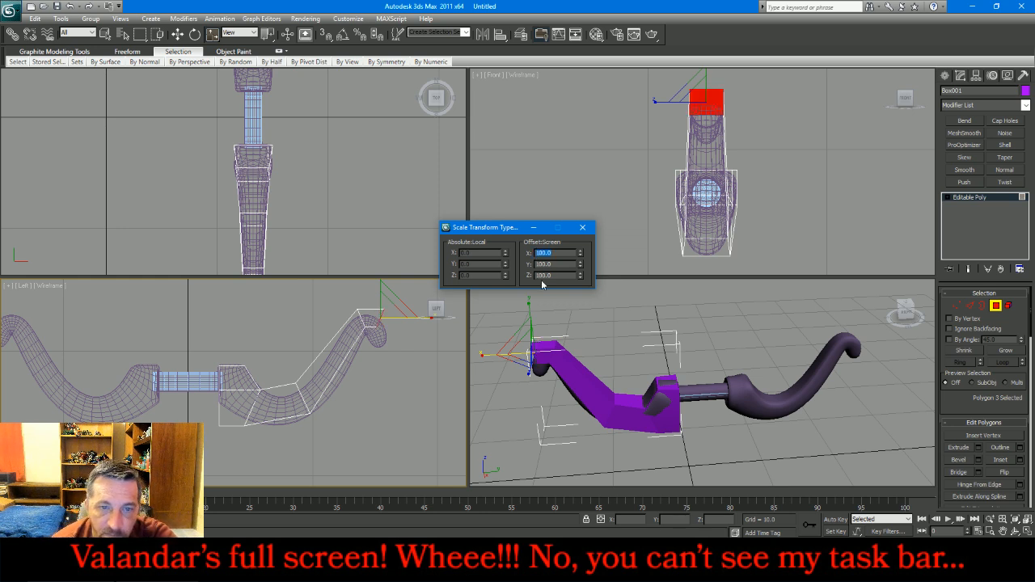
click(583, 227)
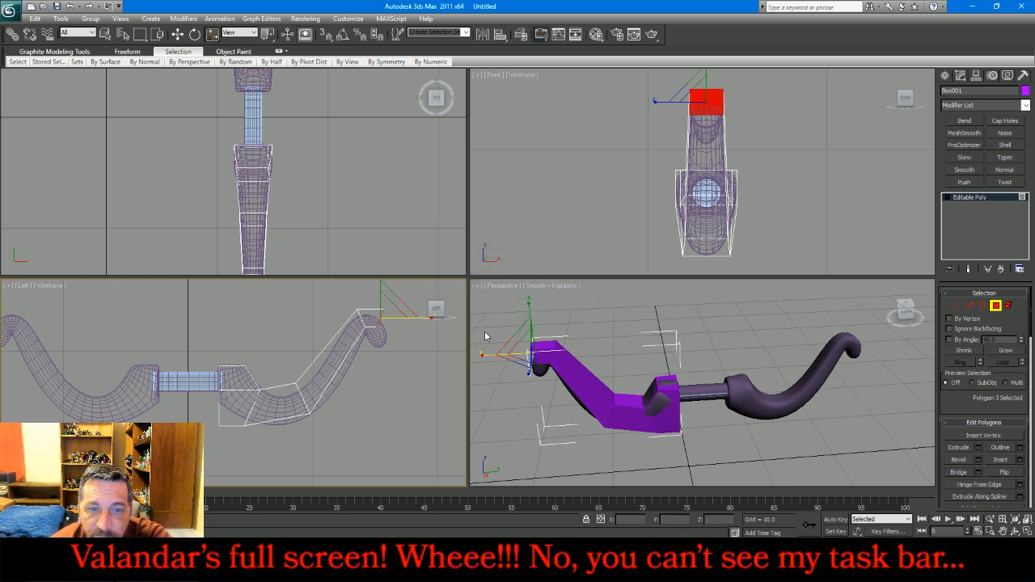
Rotate the tip polygon slightly in the Left view so it angles down toward the limb's hooked end
scroll(368, 351, down, 2)
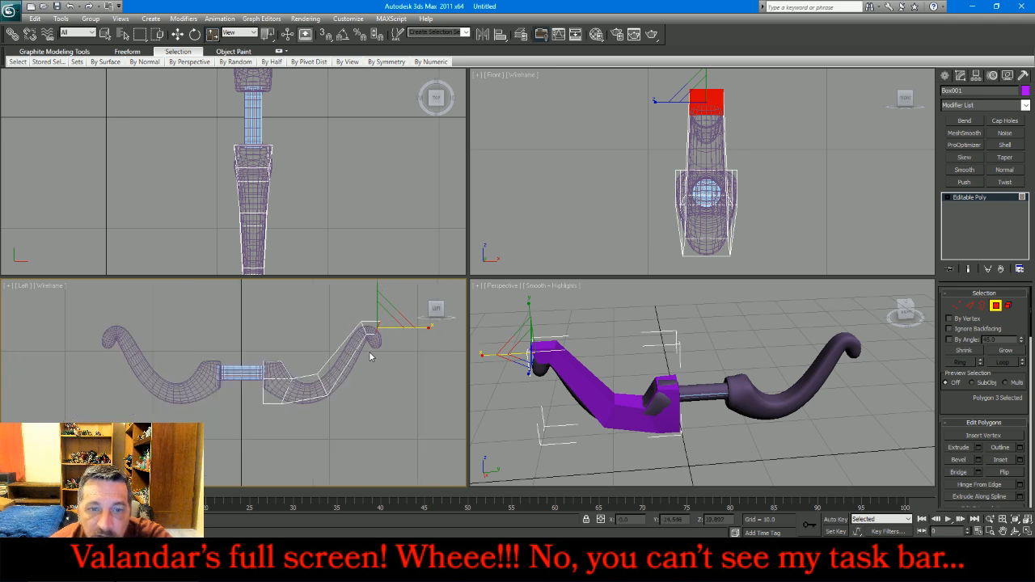
scroll(412, 325, up, 5)
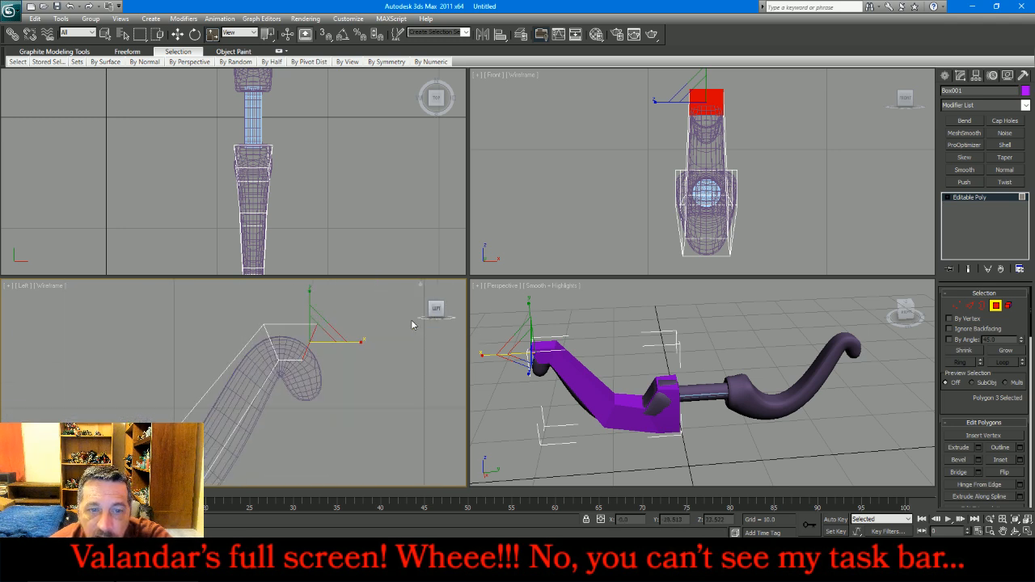
click(194, 34)
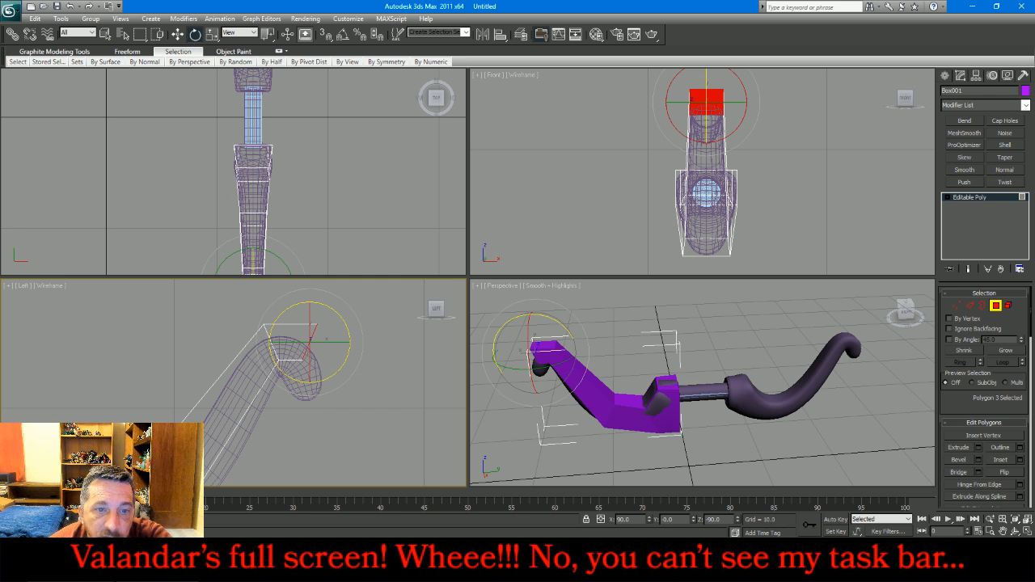
drag(347, 327, 350, 333)
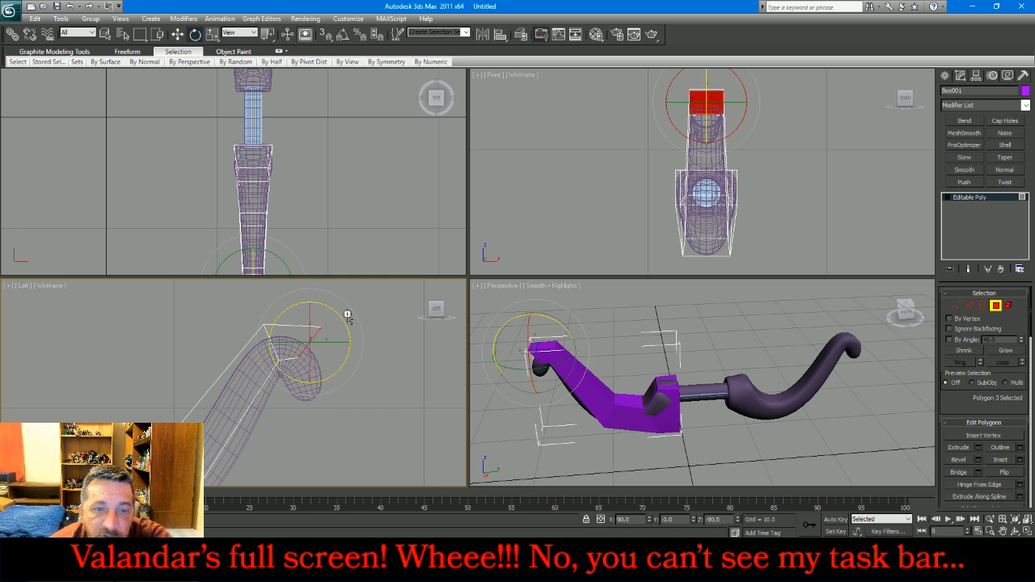
Extrude the rotated tip polygon by about 1.3 over the hooked end and finish polygon editing
click(977, 448)
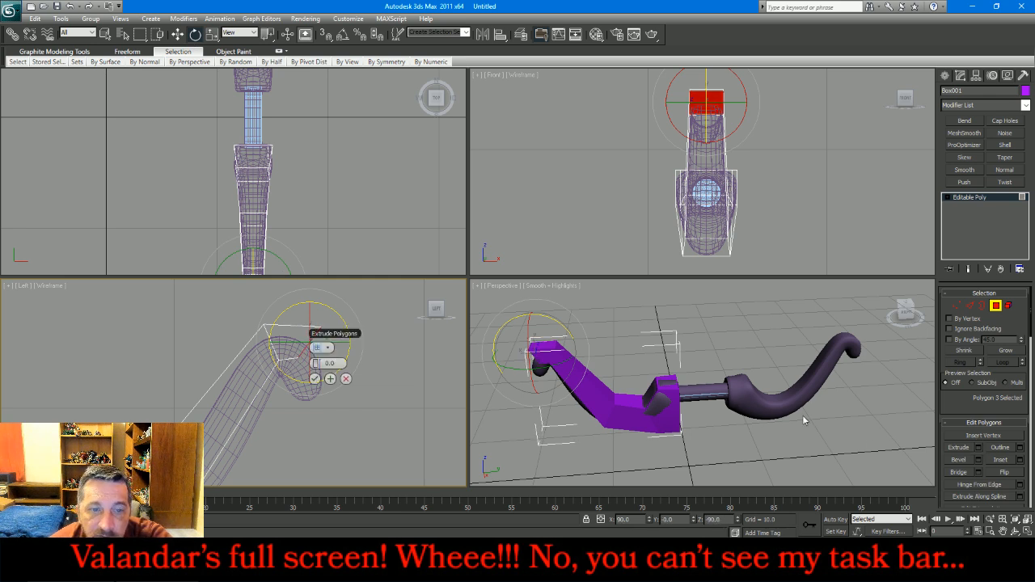
drag(327, 365, 355, 371)
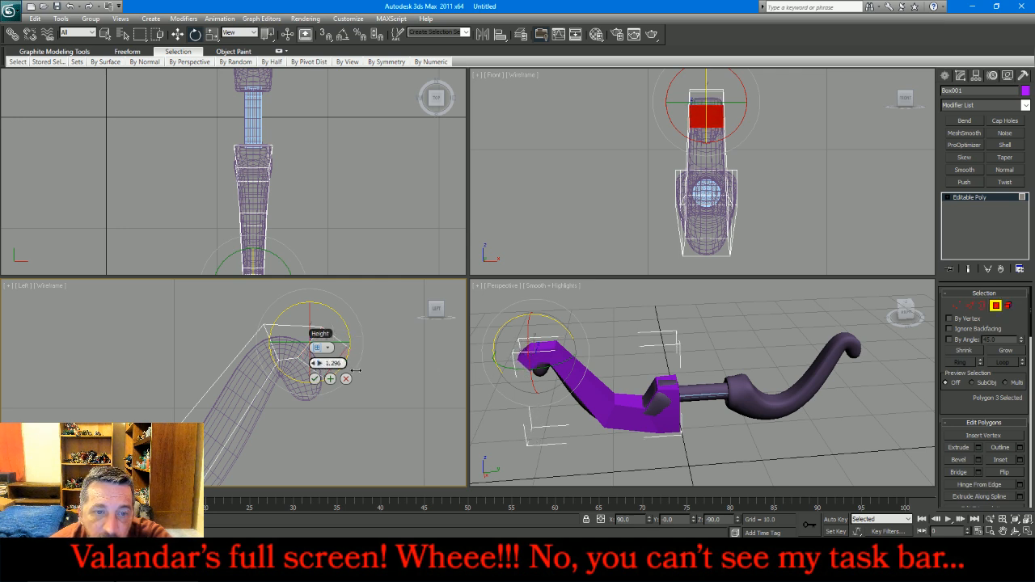
click(315, 378)
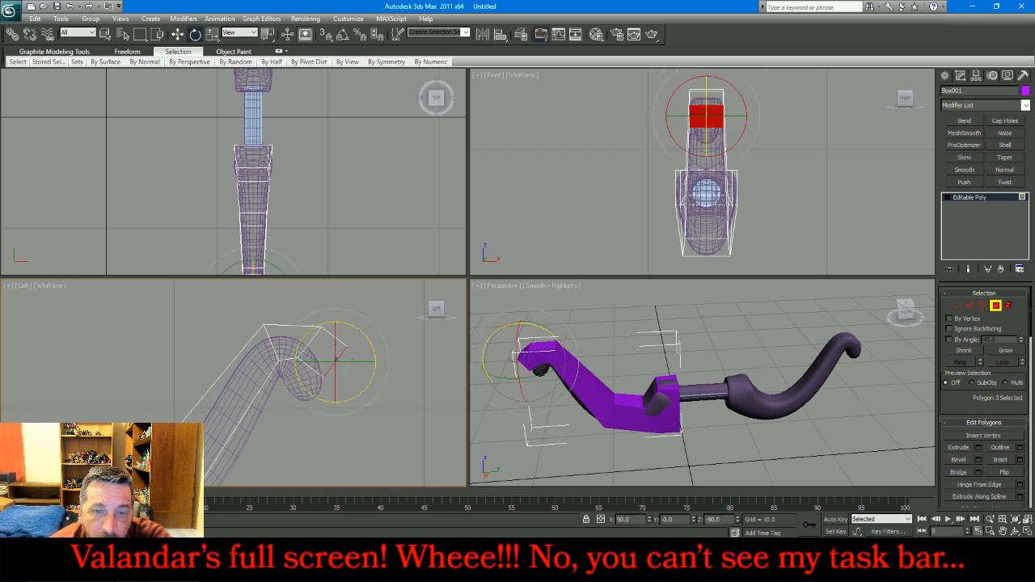
click(996, 306)
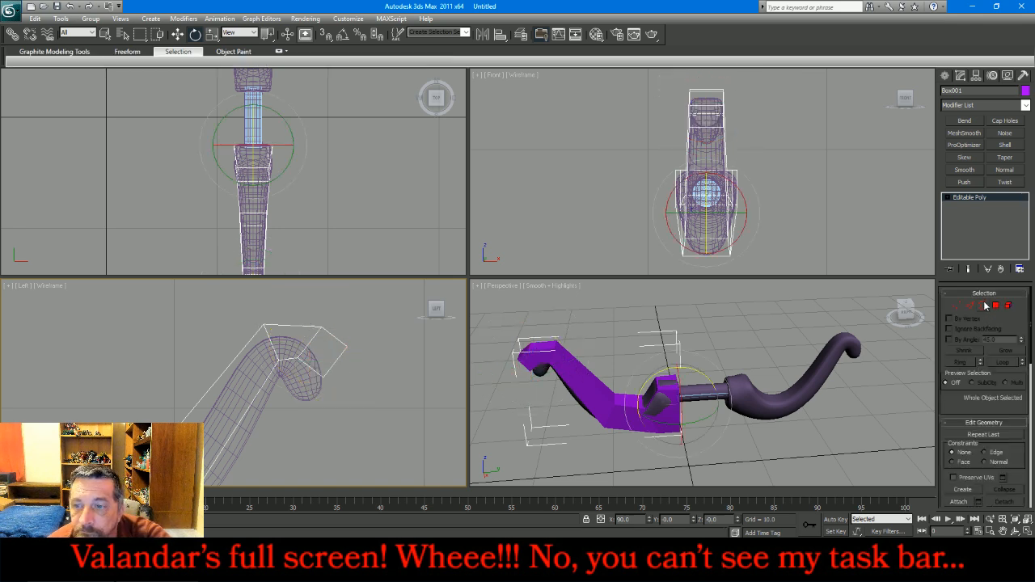
Select the lower vertices along the tip and limb and scale them narrower across the width in the Front view
click(957, 305)
click(318, 385)
drag(276, 357, 342, 397)
scroll(342, 397, down, 3)
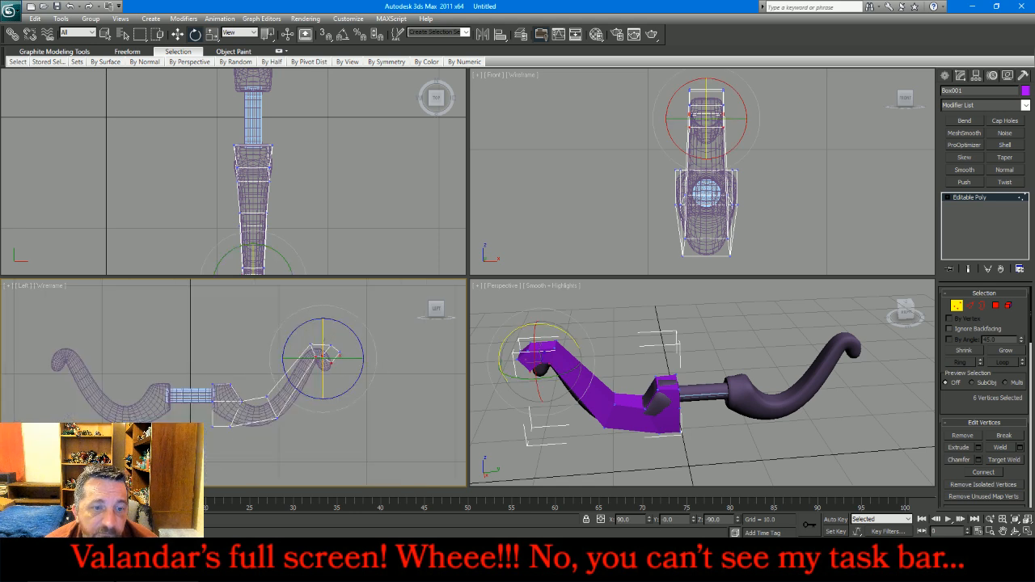
drag(295, 438, 186, 418)
click(212, 34)
right_click(754, 215)
drag(756, 185, 740, 189)
Finish vertex editing and hide the frozen objects so only the new limb and grip are displayed
click(957, 306)
click(1008, 76)
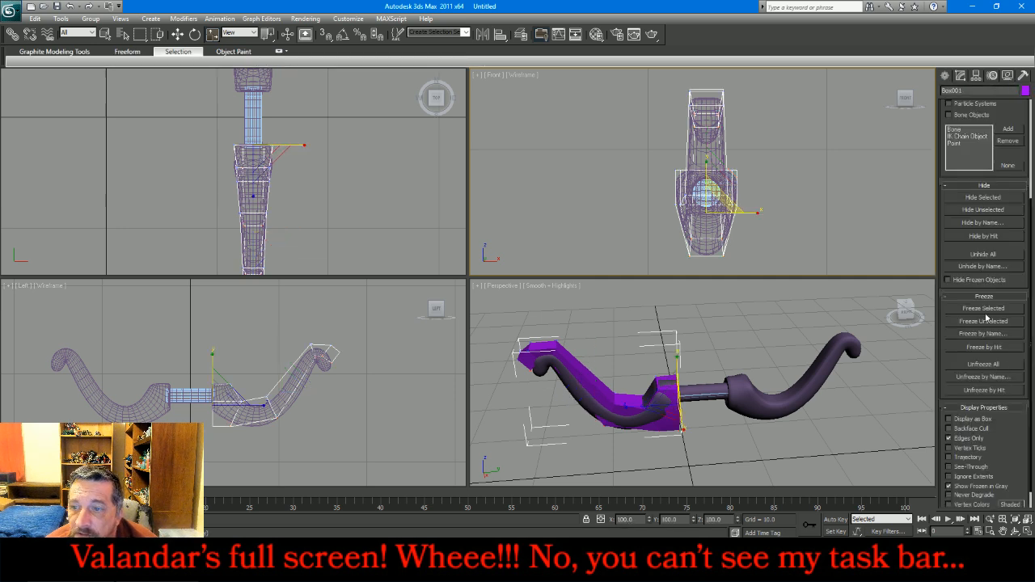
click(950, 279)
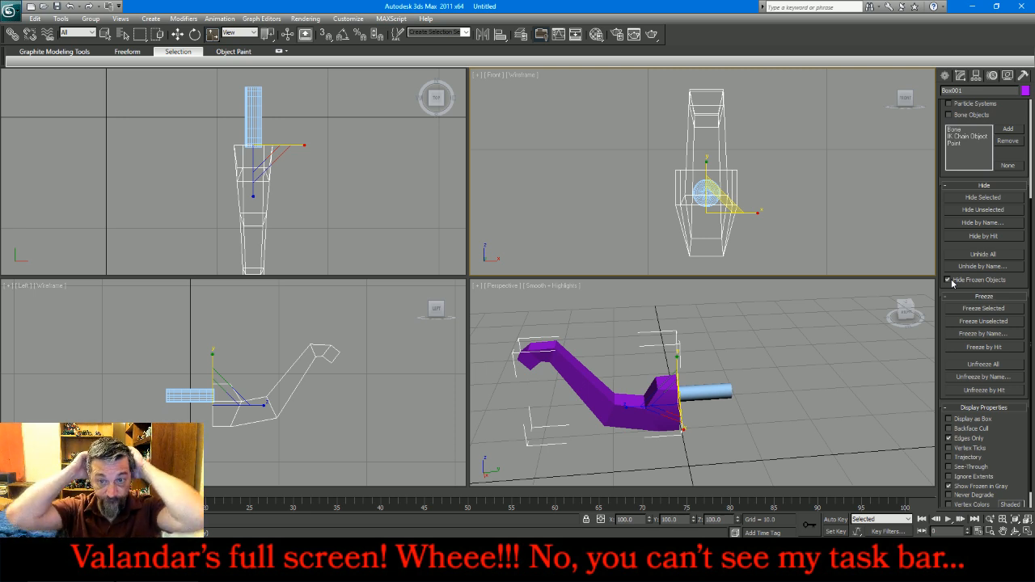
Connect the lengthwise edges of the limb's grip-end block with 1 segment and a slide of -96
click(961, 76)
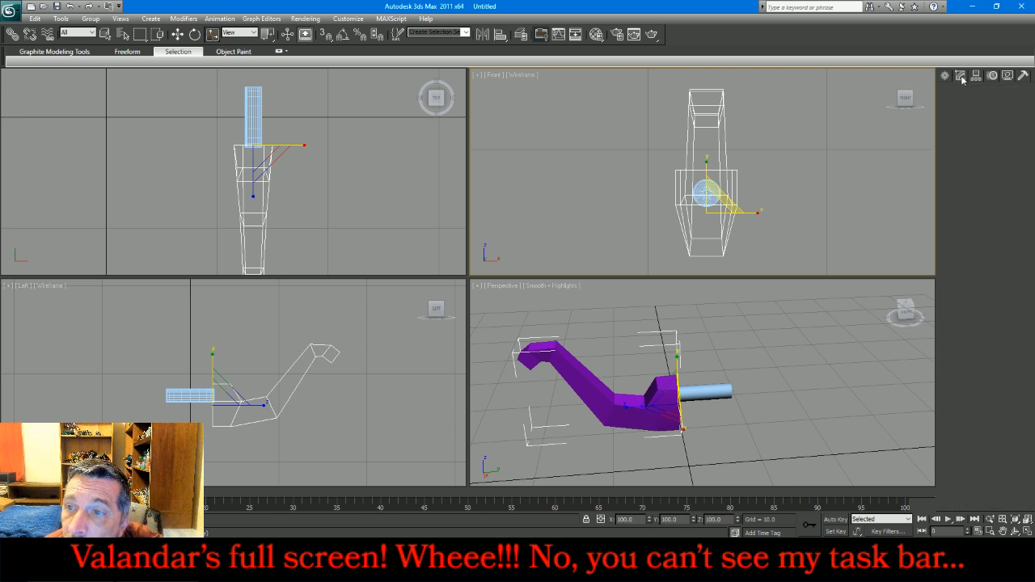
click(971, 306)
click(219, 377)
drag(219, 435, 224, 451)
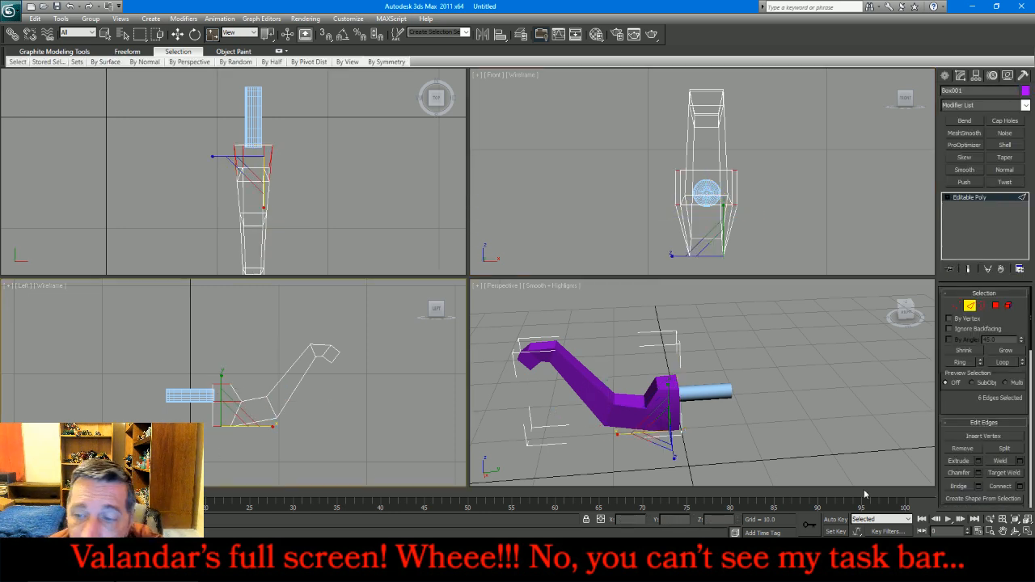
click(1019, 486)
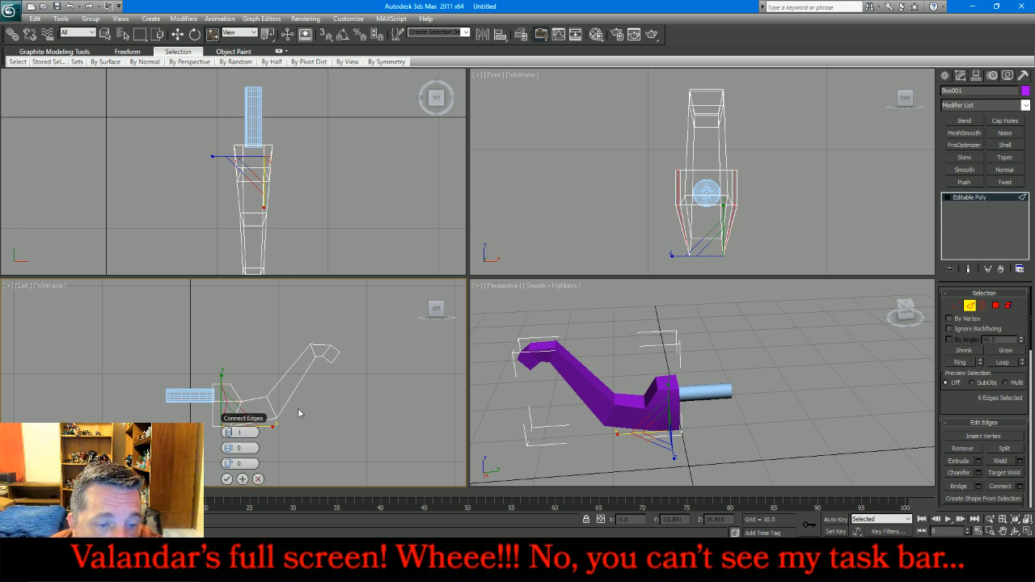
drag(233, 463, 233, 496)
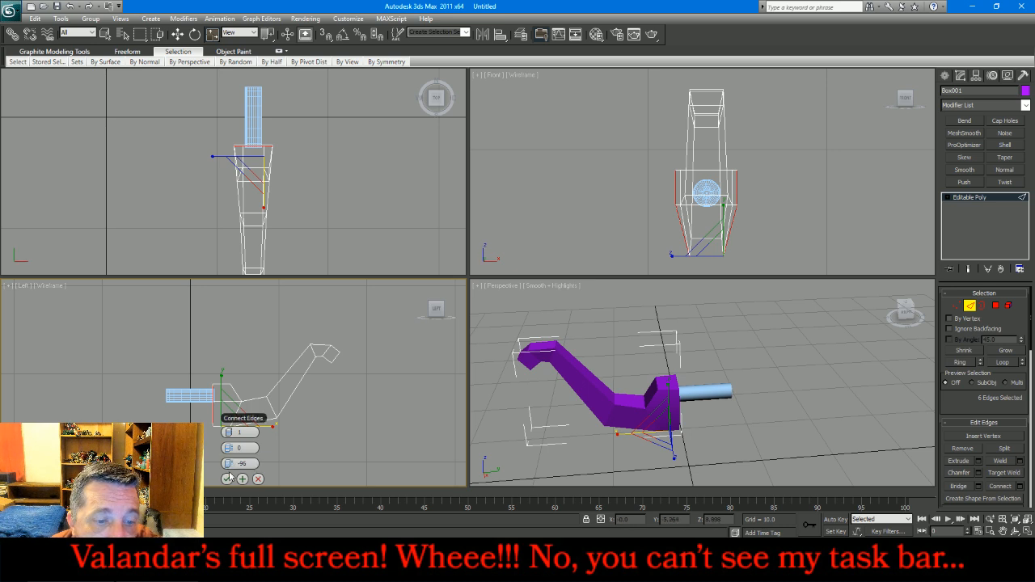
click(225, 479)
Select the edges crossing the limb's sides at the grip block, each bend and the hooked tip
click(251, 330)
scroll(234, 384, up, 5)
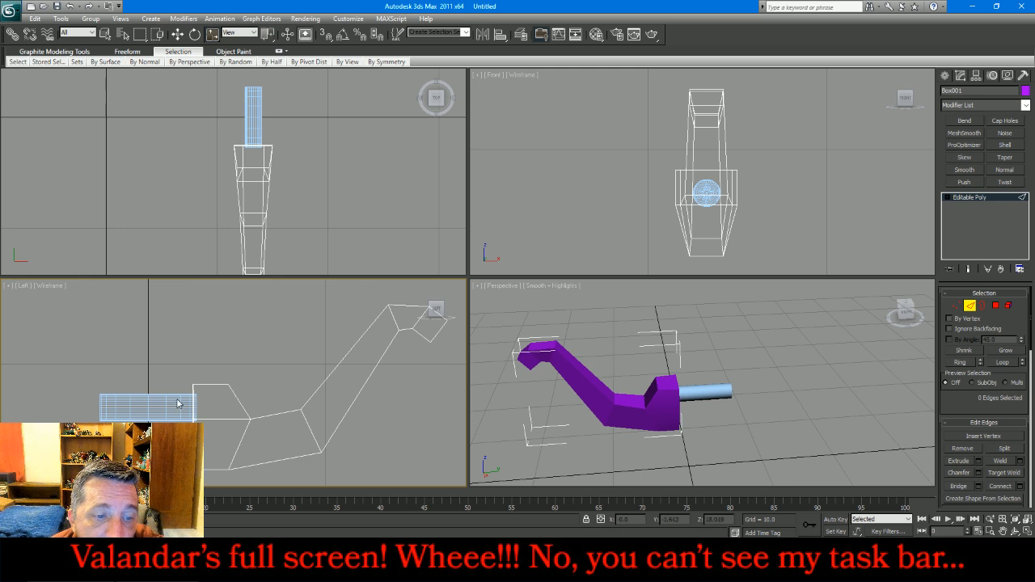
drag(205, 400, 251, 442)
ctrl+drag(316, 426, 301, 420)
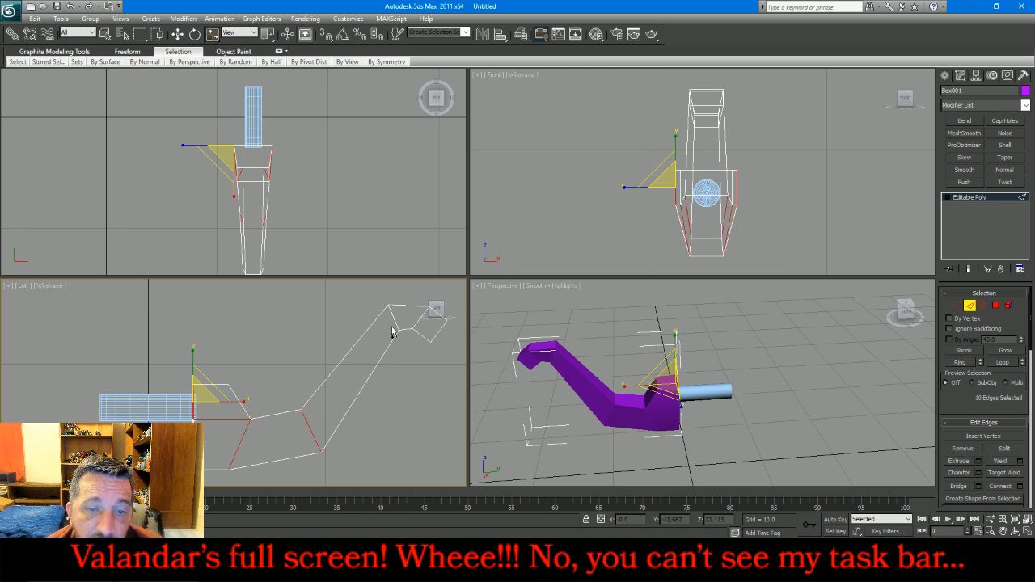
ctrl+drag(398, 321, 392, 315)
scroll(301, 344, down, 3)
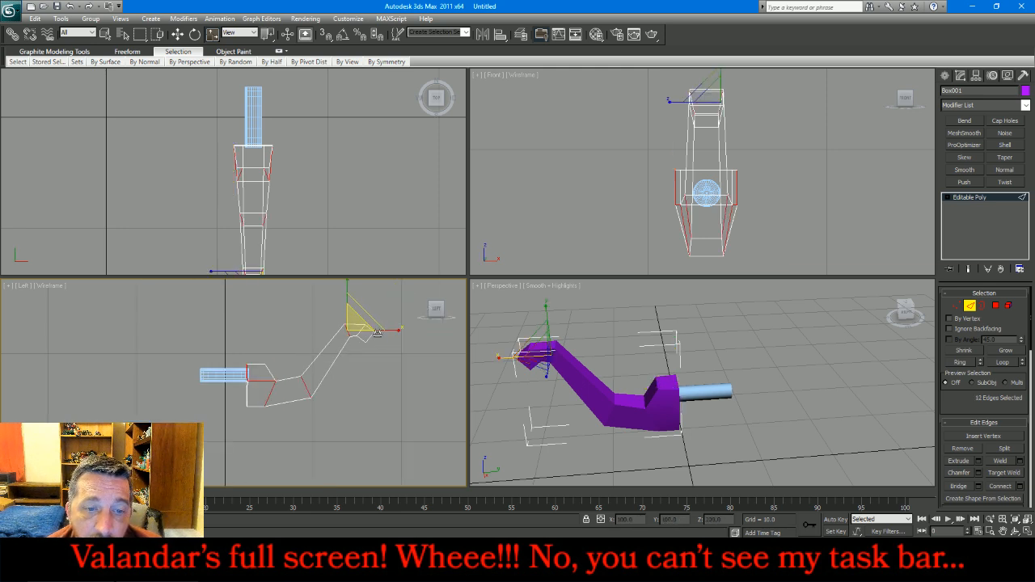
scroll(373, 331, up, 3)
scroll(363, 329, up, 2)
ctrl+click(323, 330)
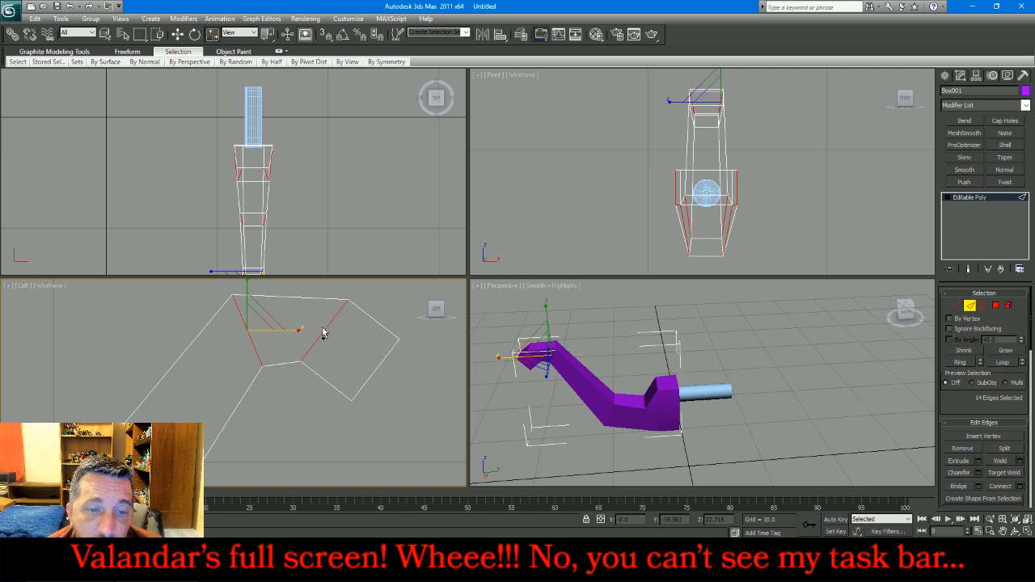
scroll(377, 369, down, 3)
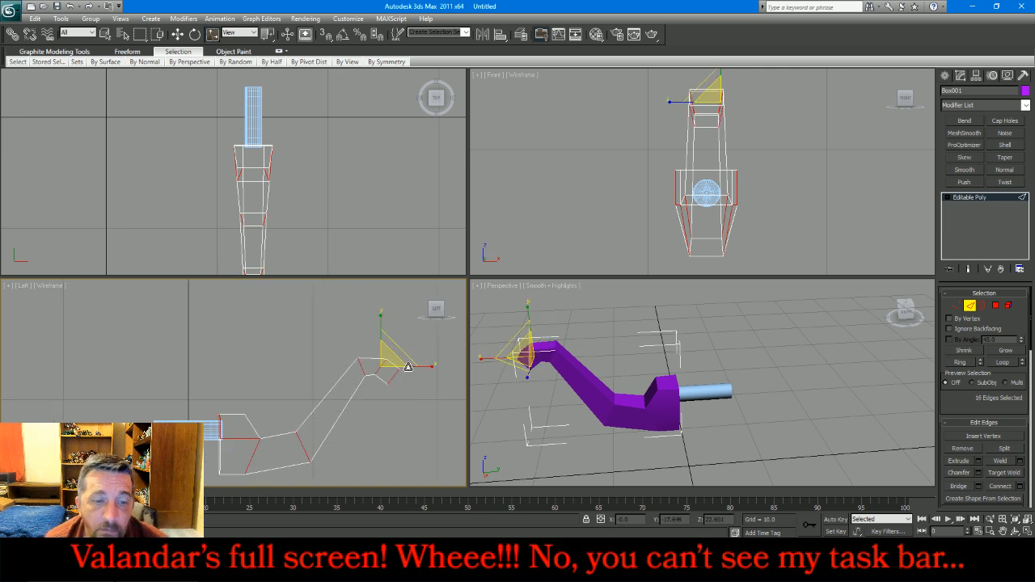
ctrl+click(420, 369)
Try connecting the selected side edges with 2 segments, a pinch of 100 and a slide of 0
click(1020, 486)
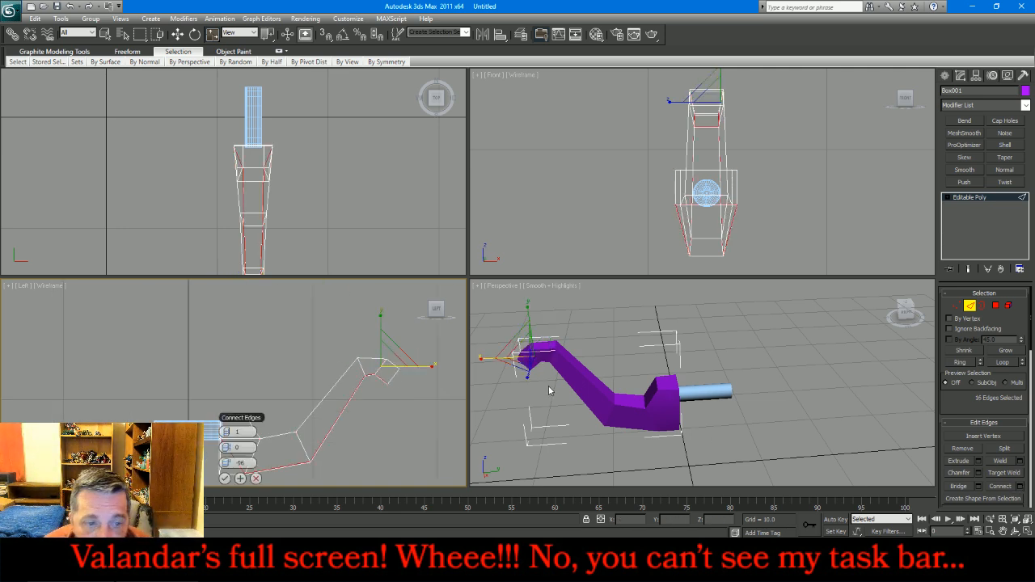
drag(246, 464, 230, 463)
text(0)
key(Return)
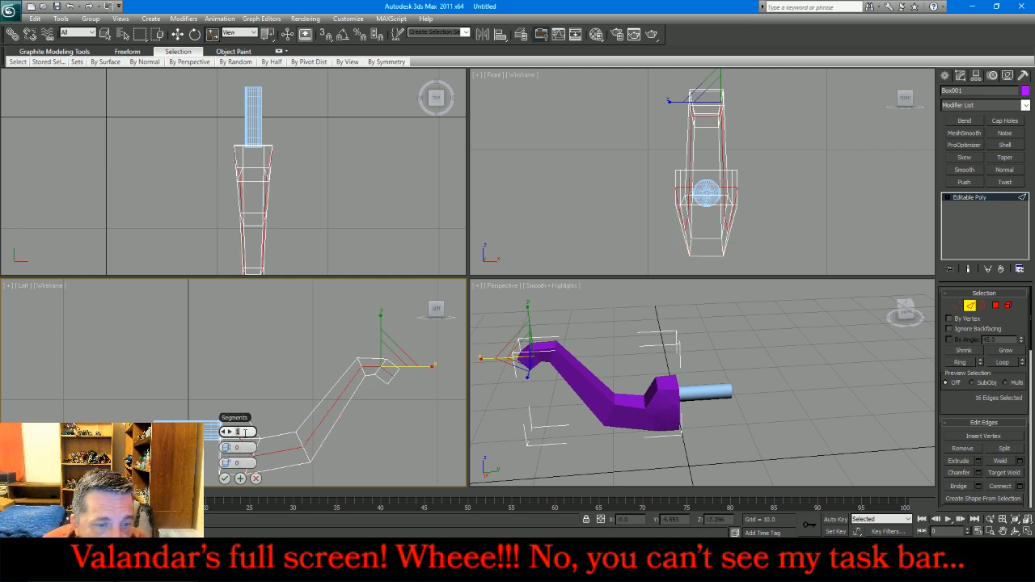
click(231, 432)
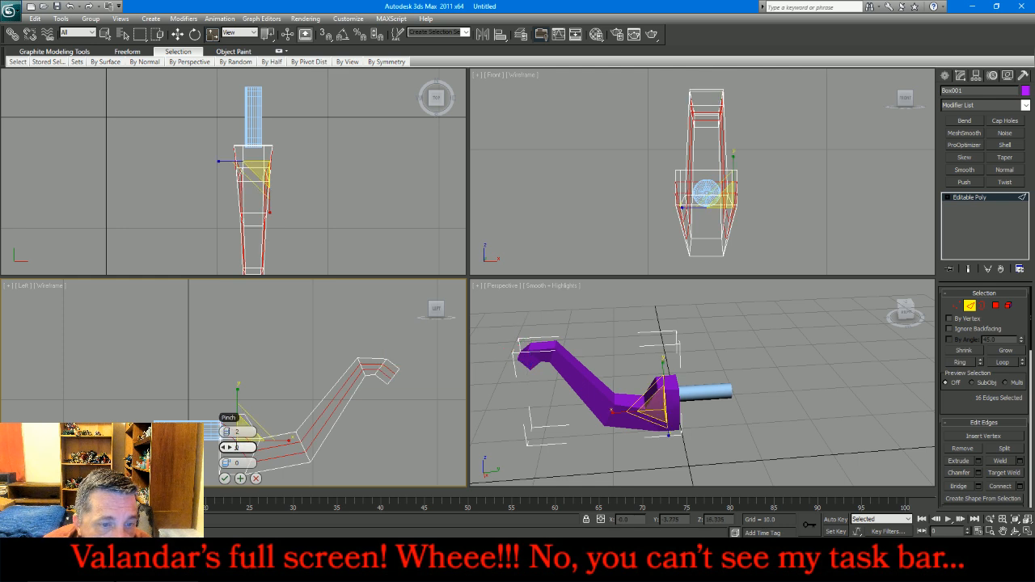
drag(230, 451, 512, 488)
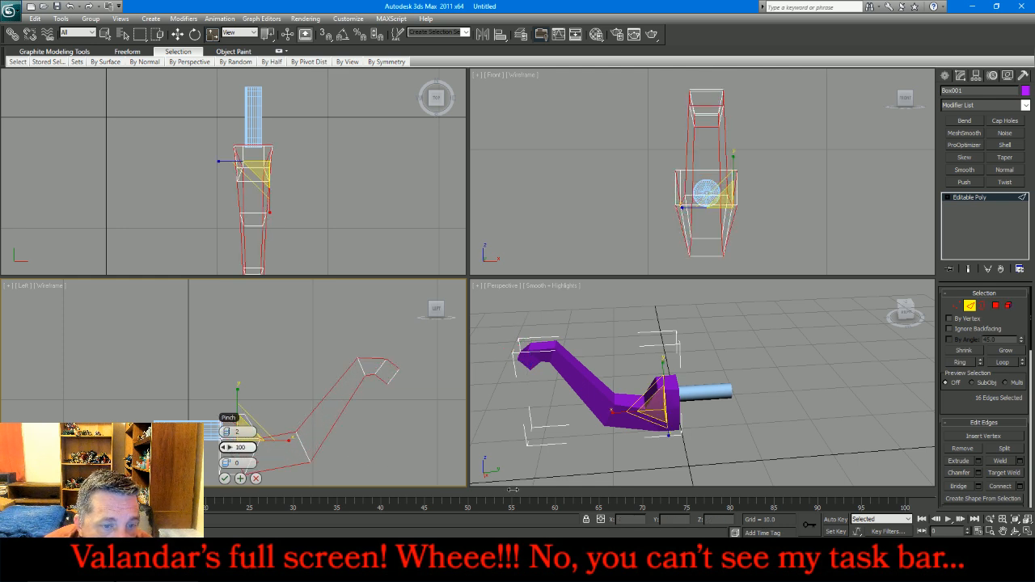
click(256, 479)
Select the limb's upper lengthwise edges from grip block to tip, excluding the side cross edges and the edges spanning its width
click(254, 393)
drag(205, 403, 279, 430)
mouse_move(363, 360)
ctrl+mouse_down()
mouse_move(397, 363)
mouse_move(374, 385)
mouse_move(359, 372)
ctrl+mouse_up()
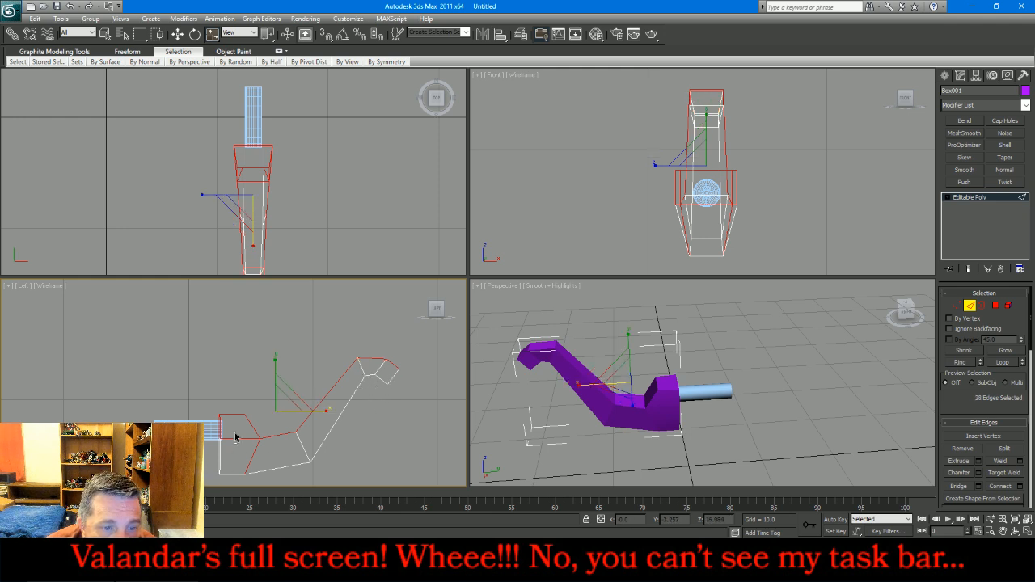
alt+drag(235, 430, 256, 469)
scroll(219, 416, up, 5)
scroll(226, 413, up, 8)
scroll(244, 408, down, 9)
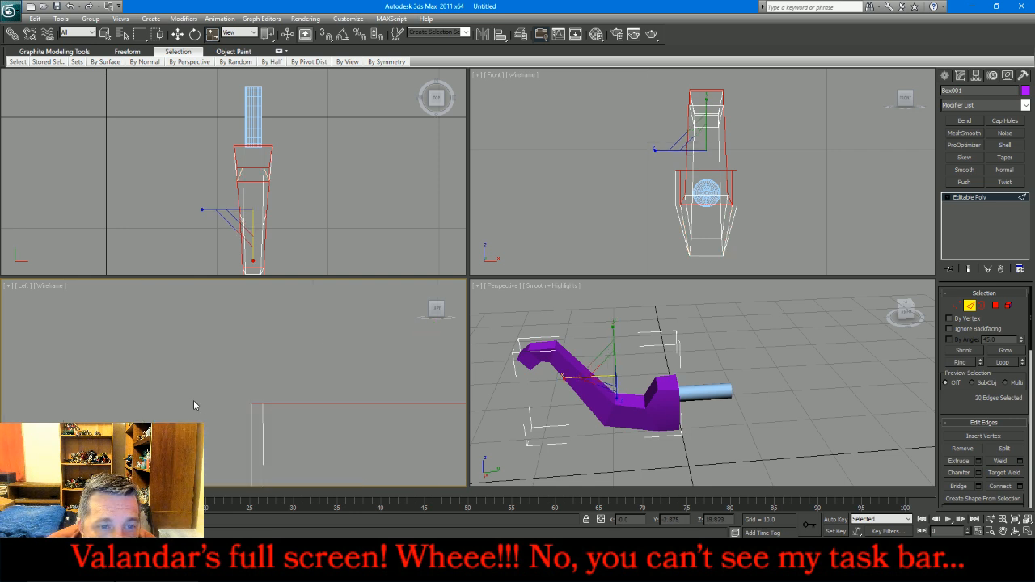
scroll(187, 392, down, 3)
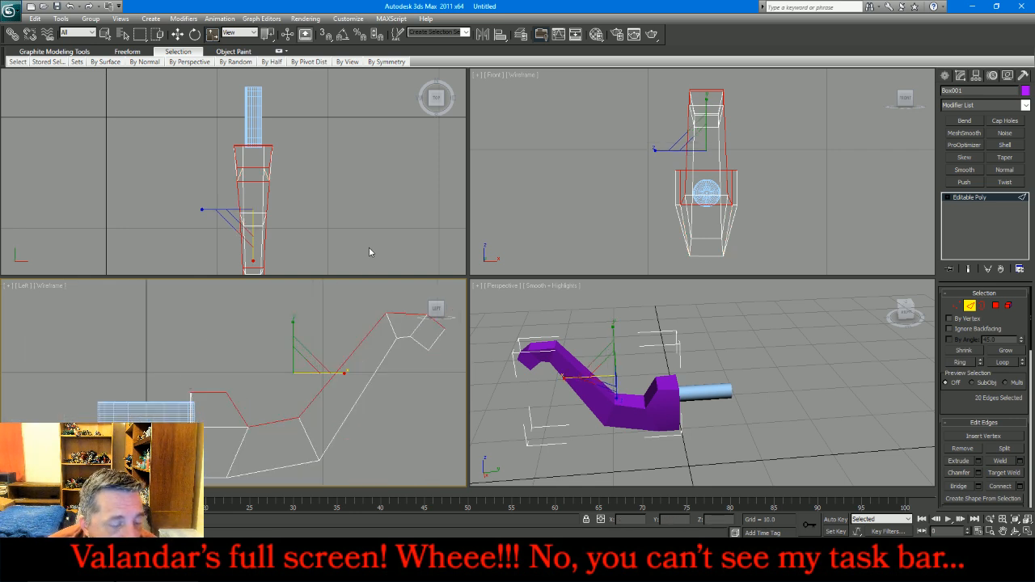
key(z)
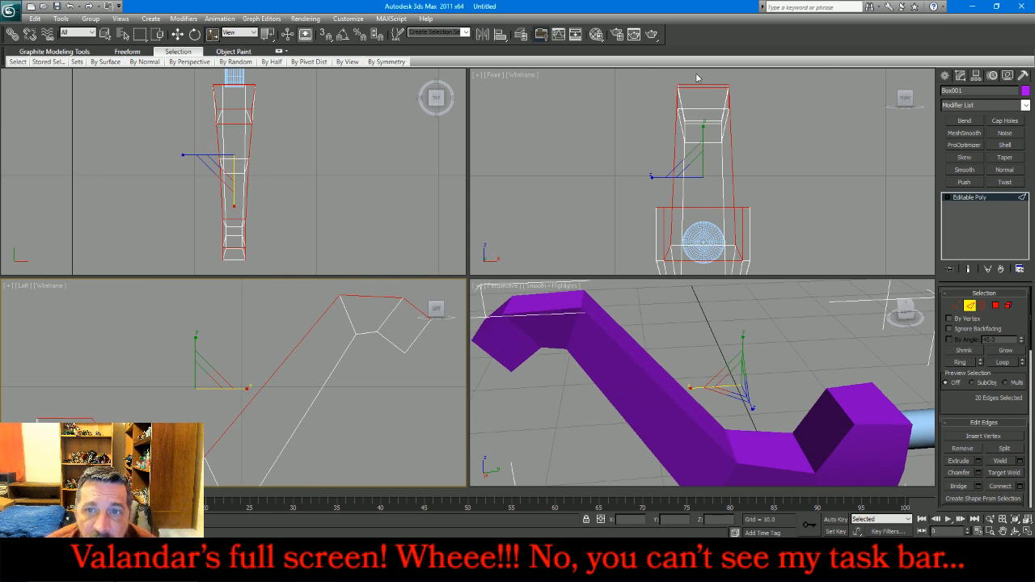
alt+drag(698, 75, 722, 275)
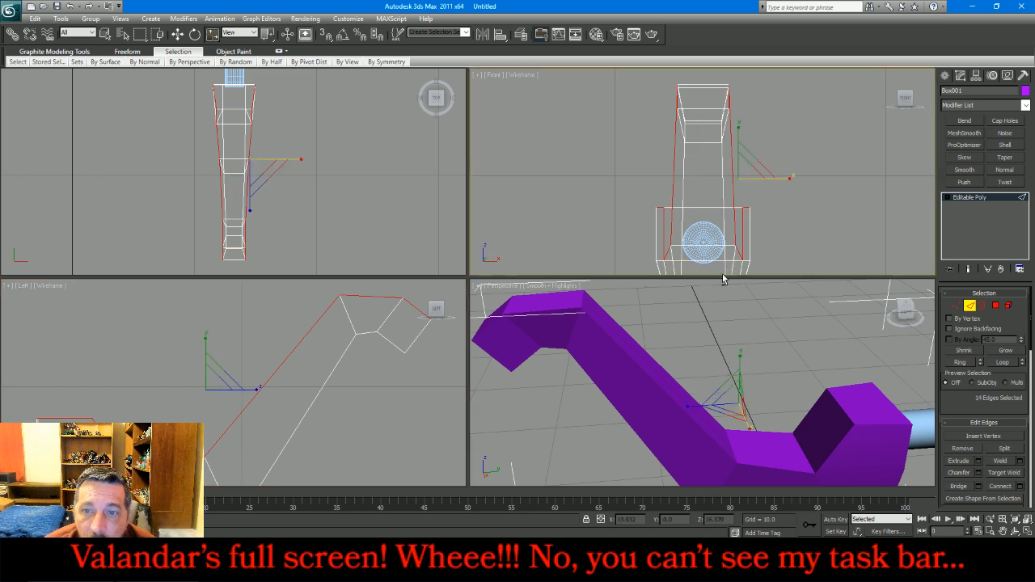
Refine the edge selection at the upper corner of the grip-end block in the Left view
right_click(29, 408)
scroll(25, 413, up, 2)
scroll(25, 412, up, 2)
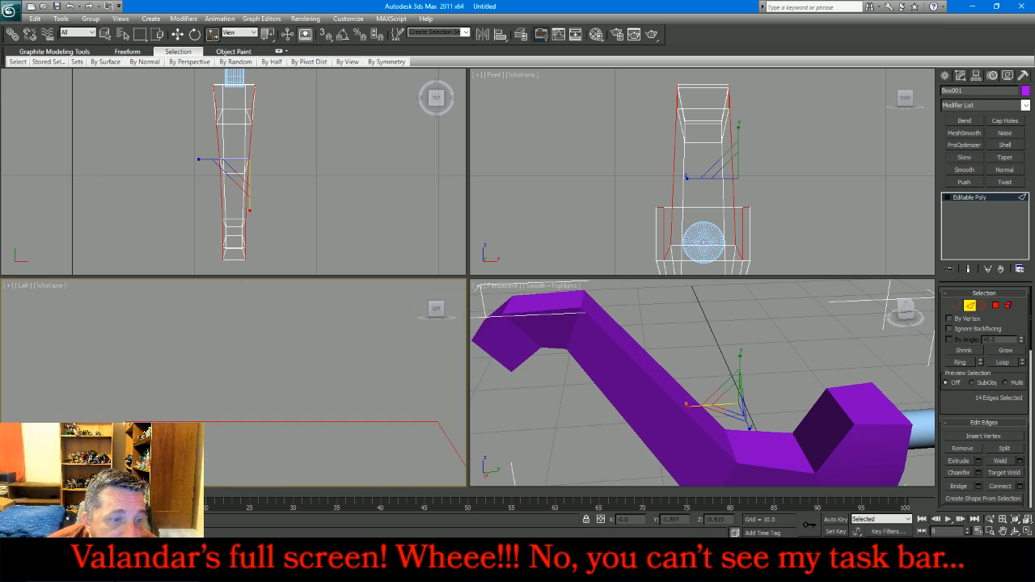
middle_drag(112, 419, 146, 411)
mouse_move(130, 408)
ctrl+mouse_down()
mouse_move(162, 441)
mouse_move(178, 440)
ctrl+mouse_up()
key(ctrl+z)
alt+drag(144, 428, 178, 441)
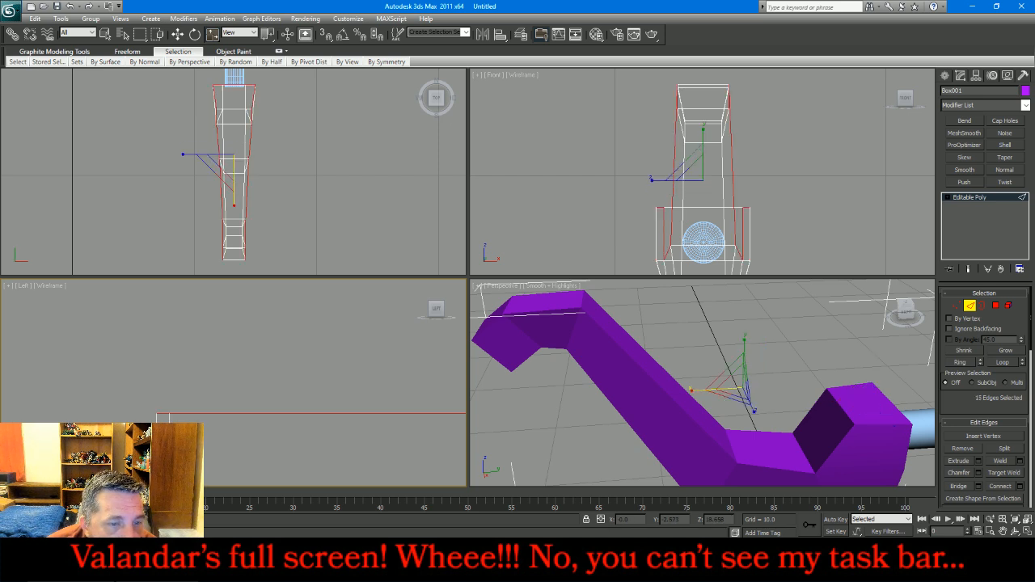
scroll(208, 420, down, 5)
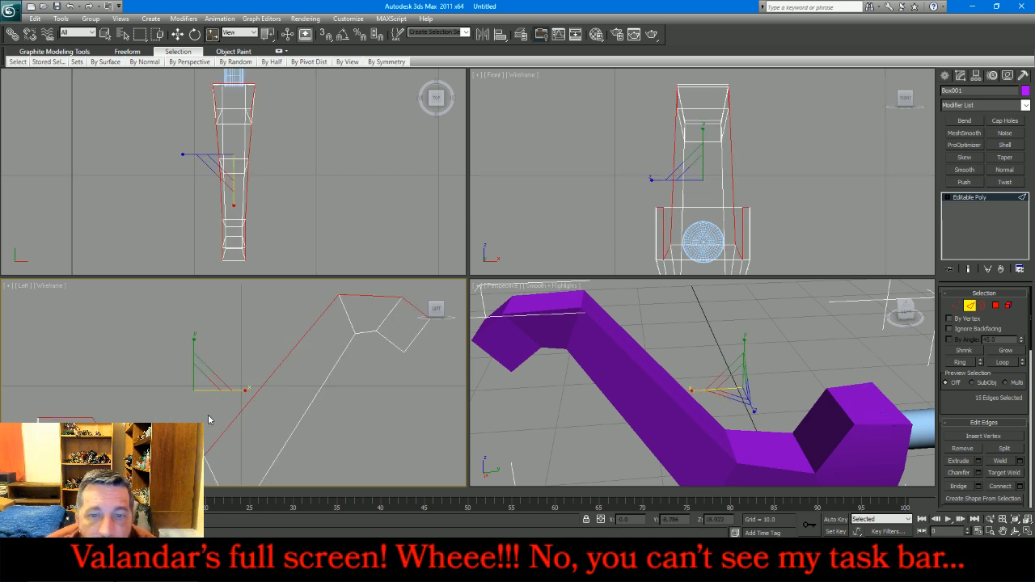
Chamfer the selected upper edges by 0.001
click(979, 473)
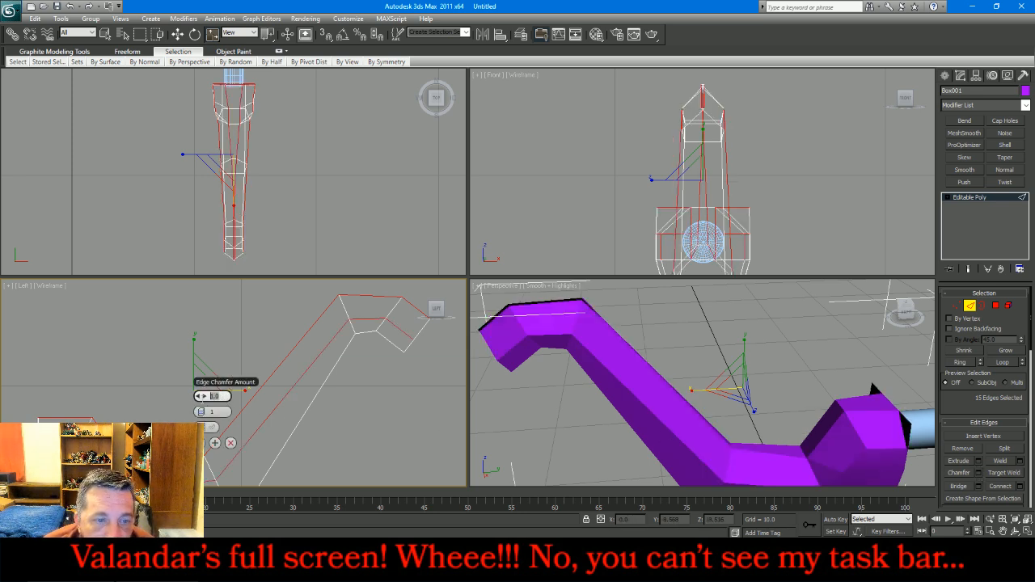
click(202, 400)
text(.001)
key(Return)
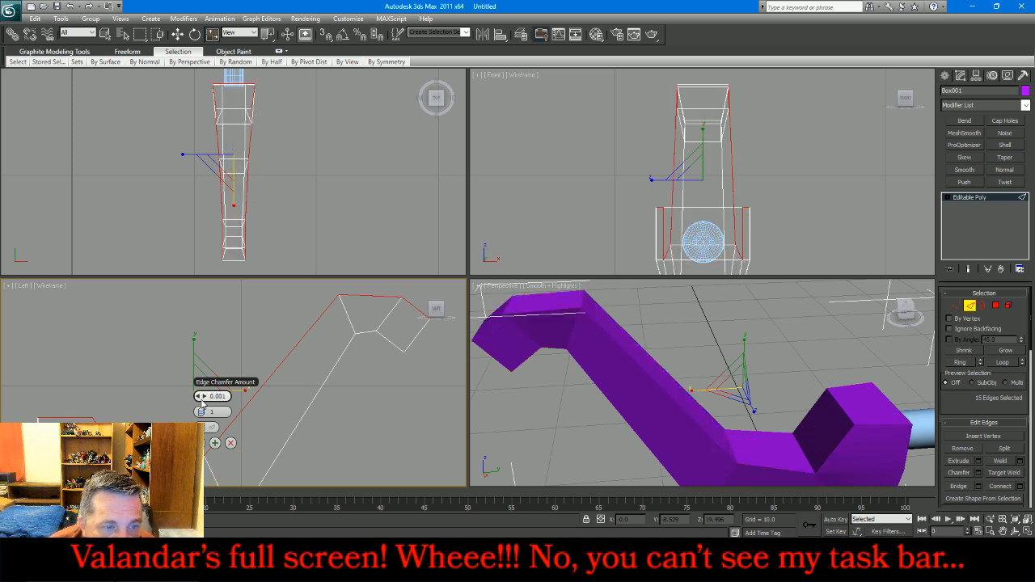
click(199, 443)
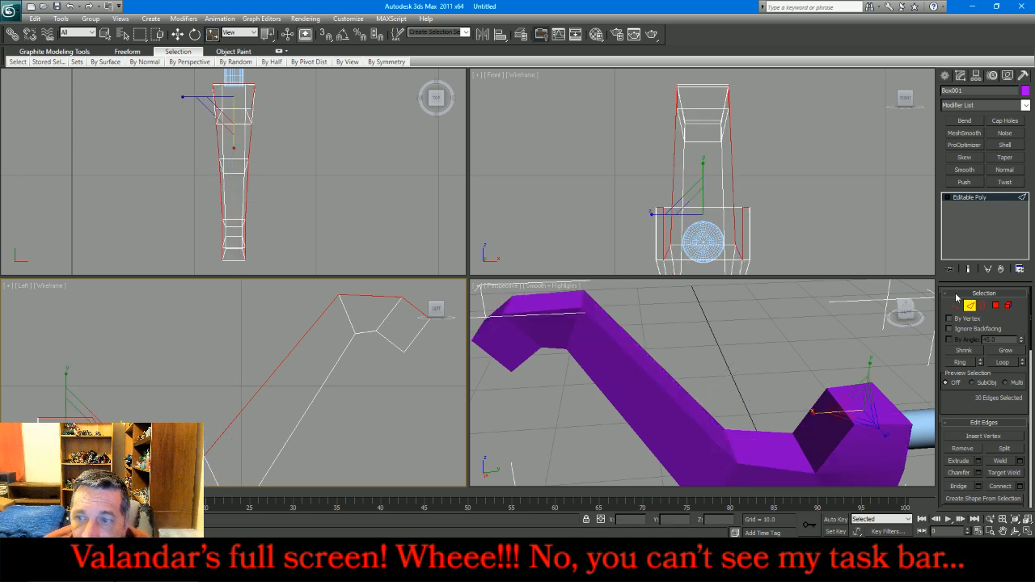
Weld the doubled chamfer vertices at the outer corner of the hooked tip
click(957, 305)
scroll(395, 410, down, 2)
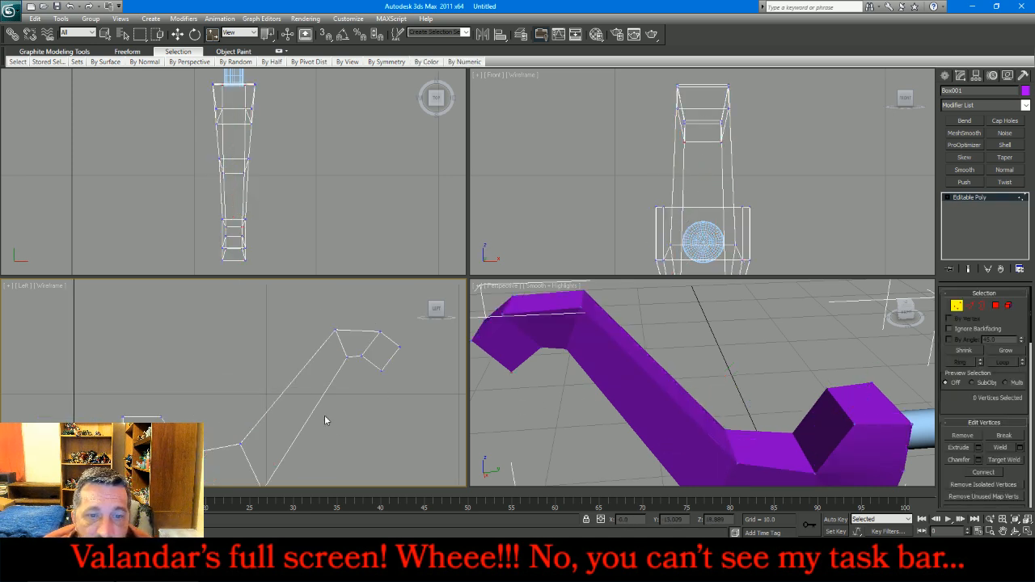
drag(424, 368, 390, 338)
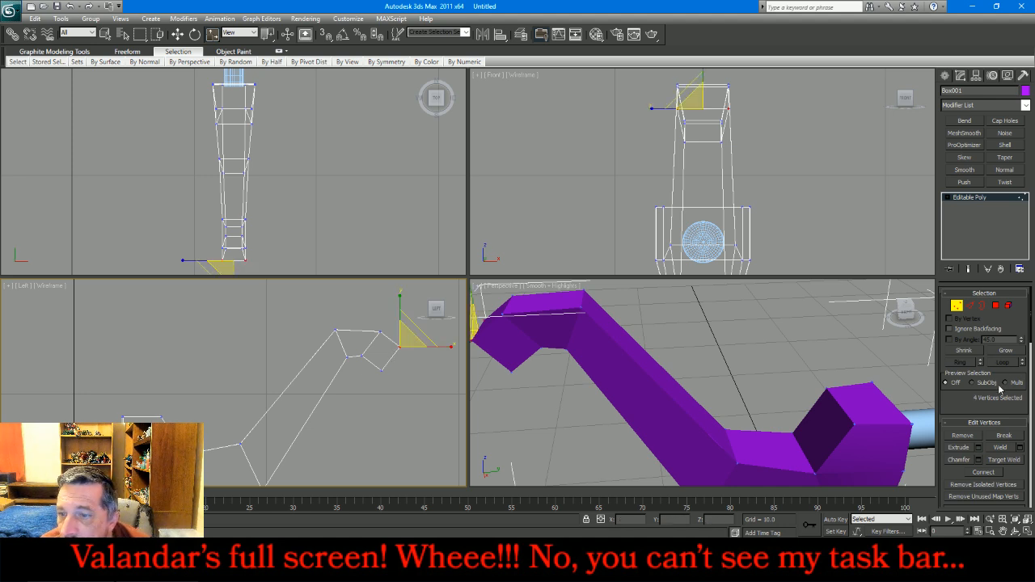
click(1004, 448)
click(363, 419)
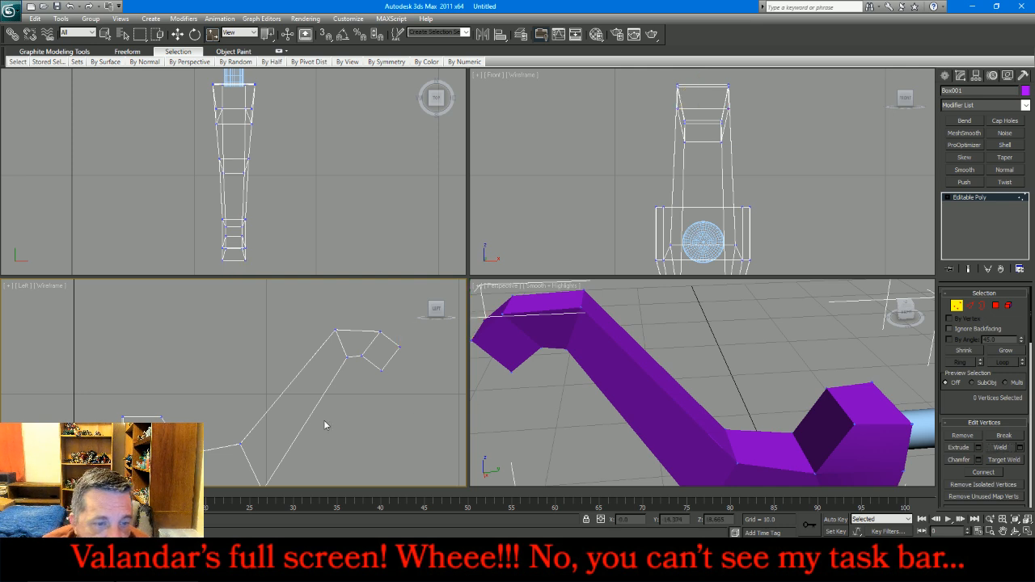
Weld the doubled vertices at the inner corner where the grip block meets the limb, and finish vertex editing
scroll(224, 450, up, 10)
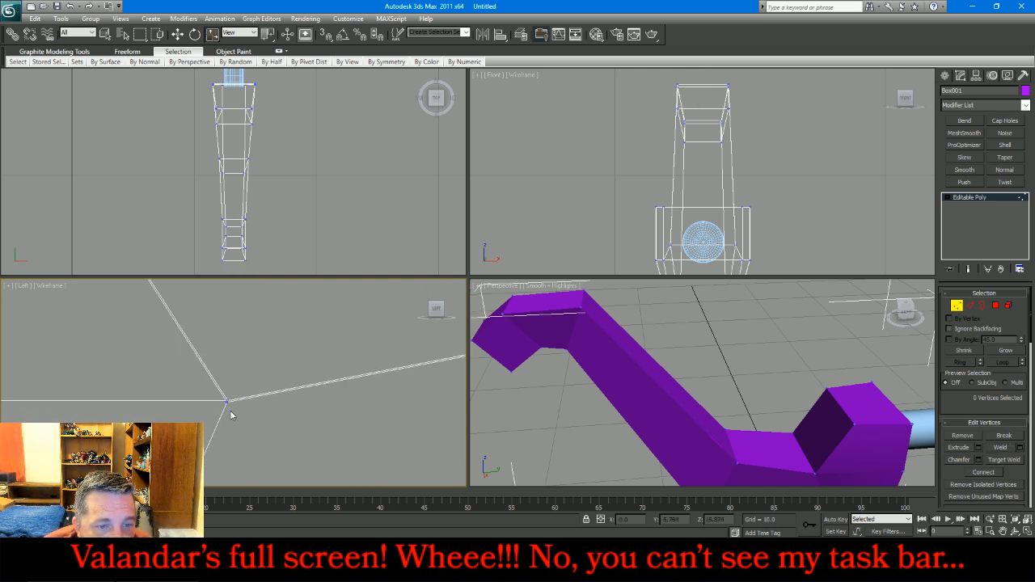
scroll(224, 392, up, 2)
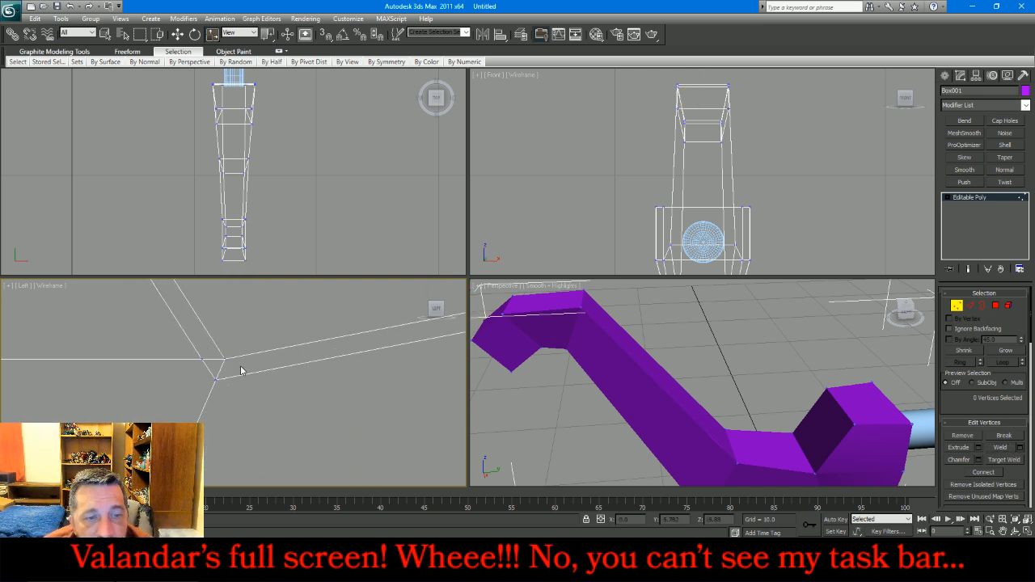
drag(184, 352, 225, 409)
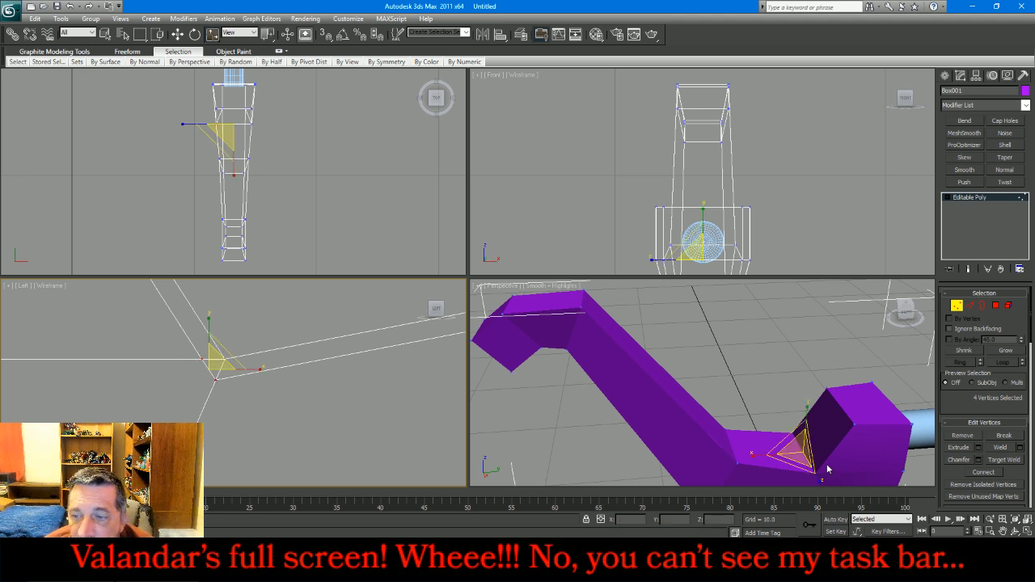
click(1003, 448)
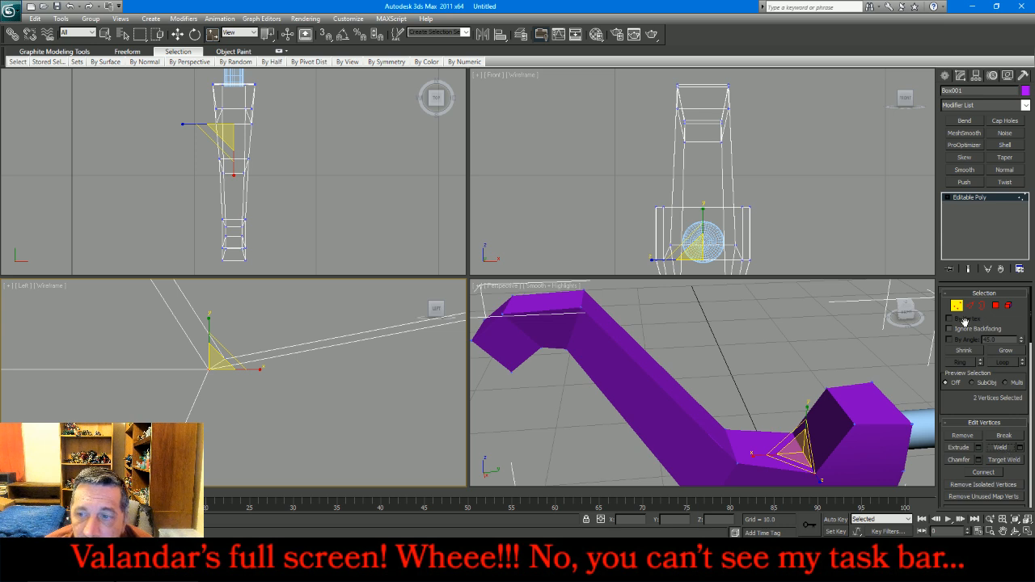
click(958, 308)
Apply a Smooth modifier using smoothing group 1, collapsed into the limb's mesh, and add a MeshSmooth modifier
scroll(772, 315, down, 3)
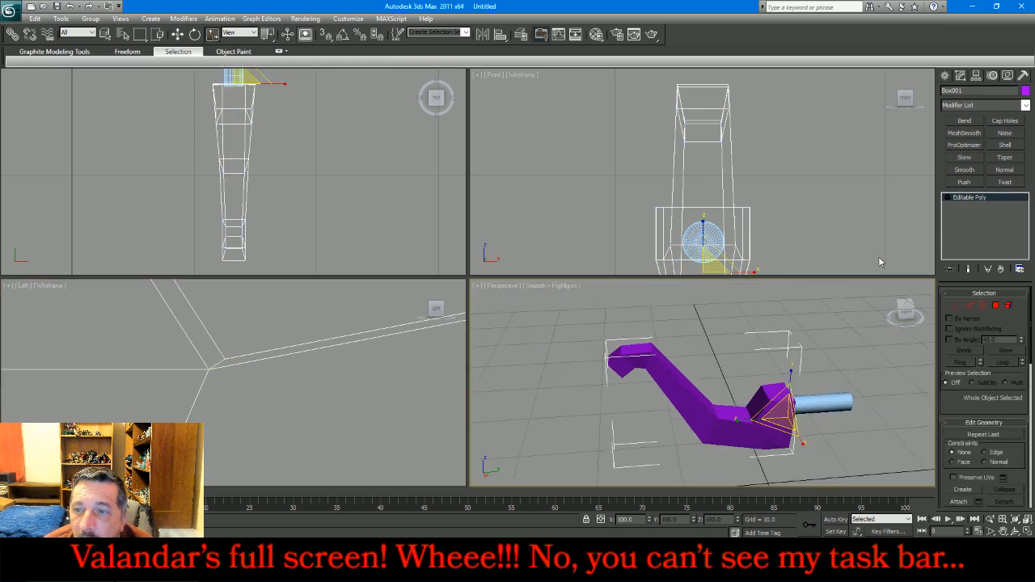
click(964, 170)
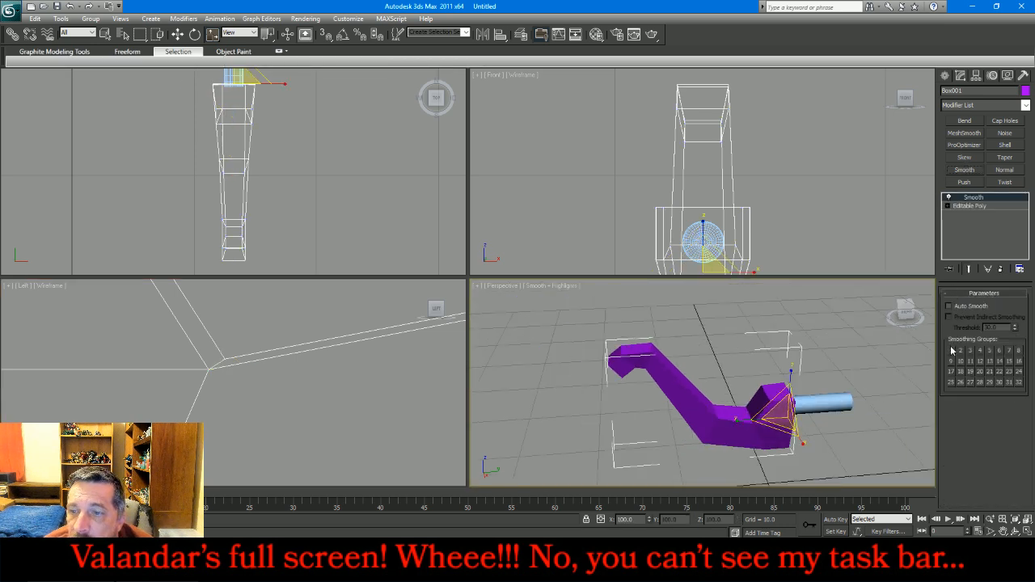
click(951, 349)
right_click(984, 212)
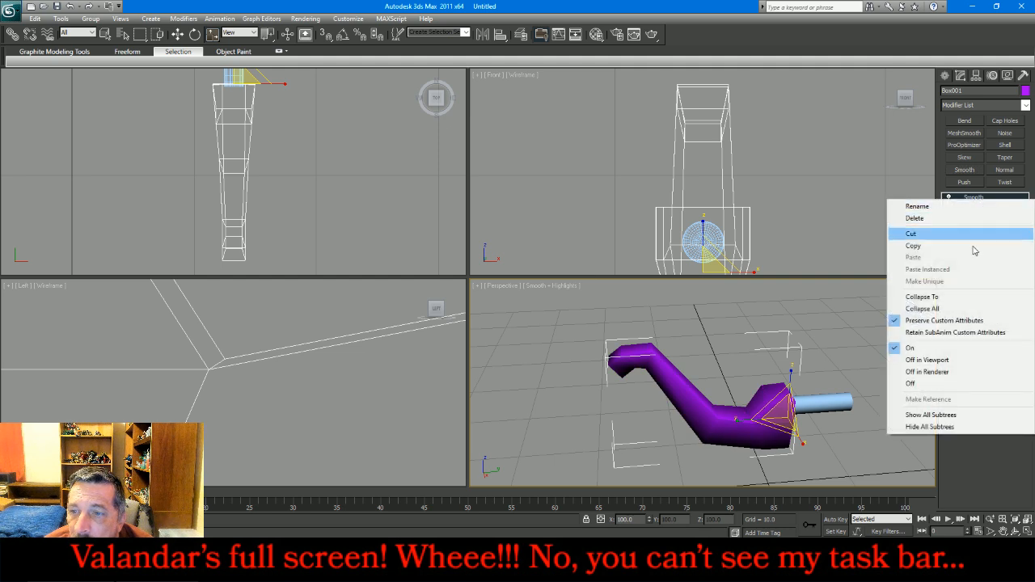
click(965, 310)
click(964, 133)
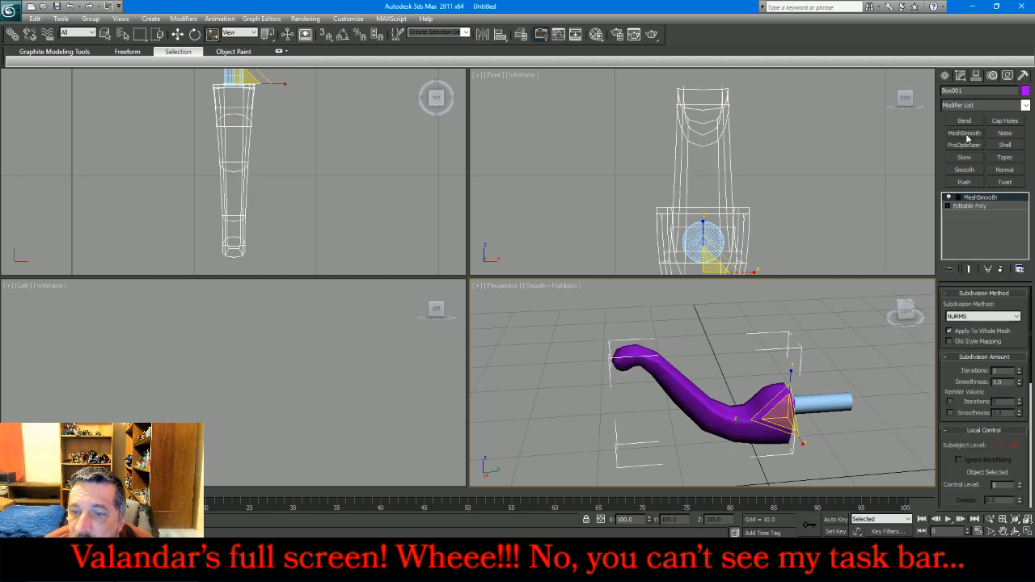
Preview the limb with MeshSmooth at 2 iterations, and remove the modifier
click(1020, 370)
click(1015, 531)
drag(723, 385, 653, 344)
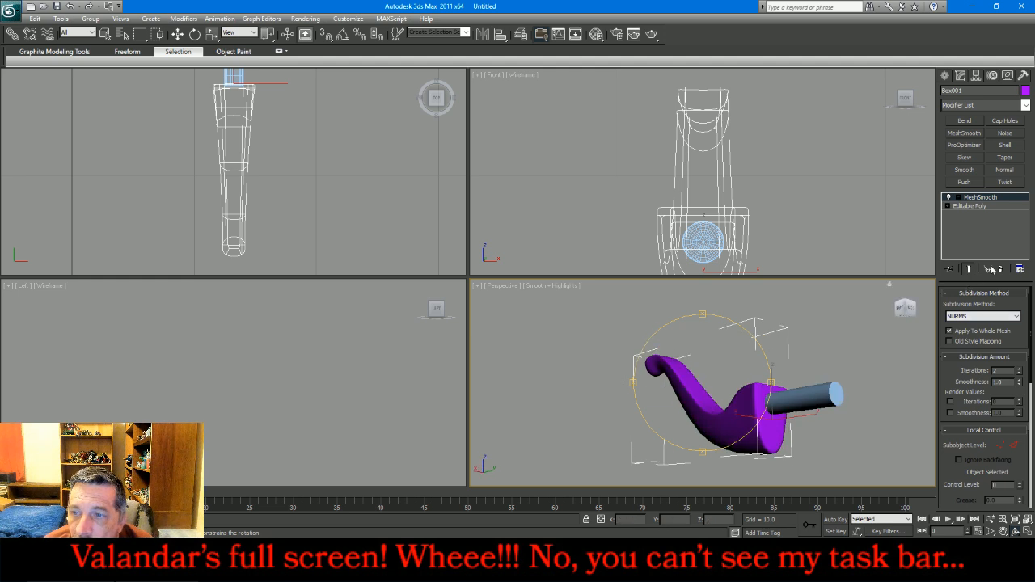
click(1003, 269)
Move the two doubled vertices at the grip block's lower outer corner along its bottom edge toward the limb, and finish vertex editing
click(970, 305)
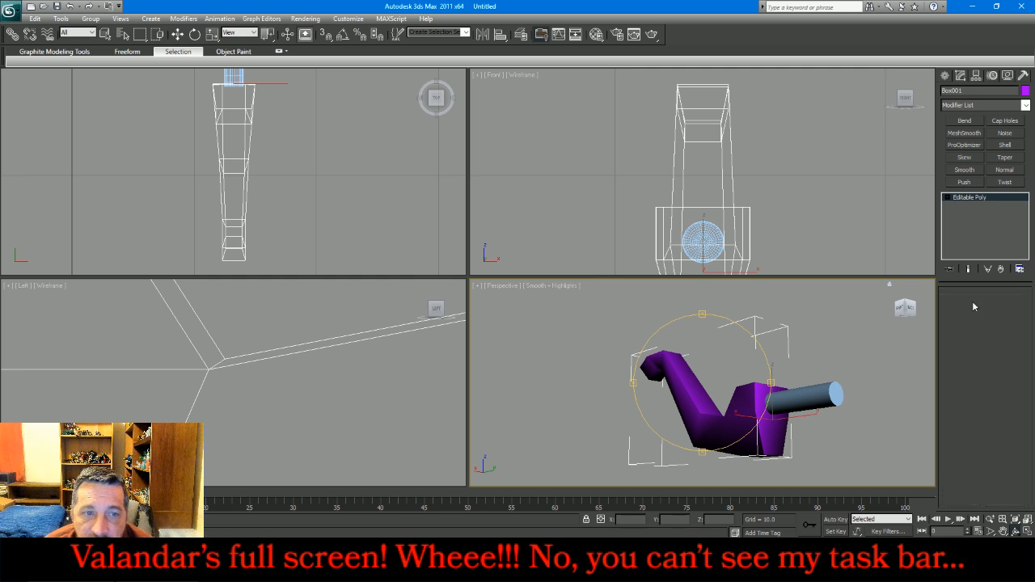
click(328, 378)
scroll(323, 364, down, 10)
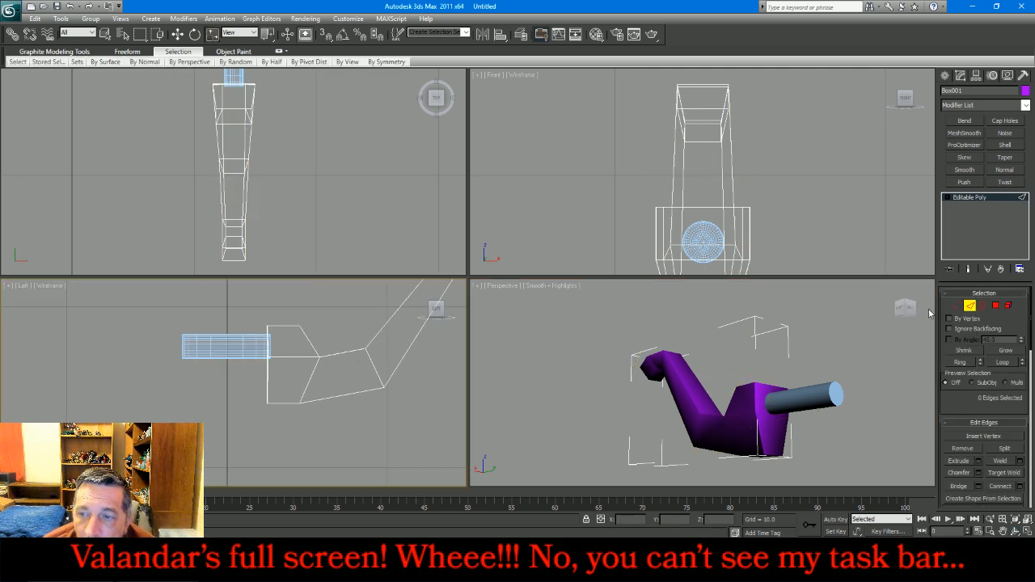
click(957, 306)
drag(331, 366, 308, 342)
click(285, 380)
scroll(273, 407, up, 10)
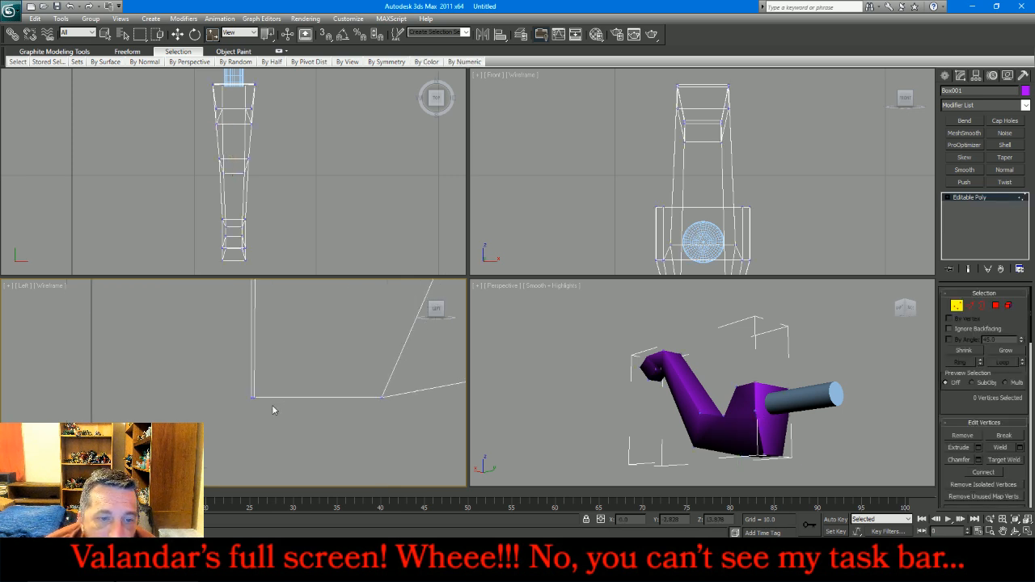
drag(243, 408, 218, 375)
click(177, 34)
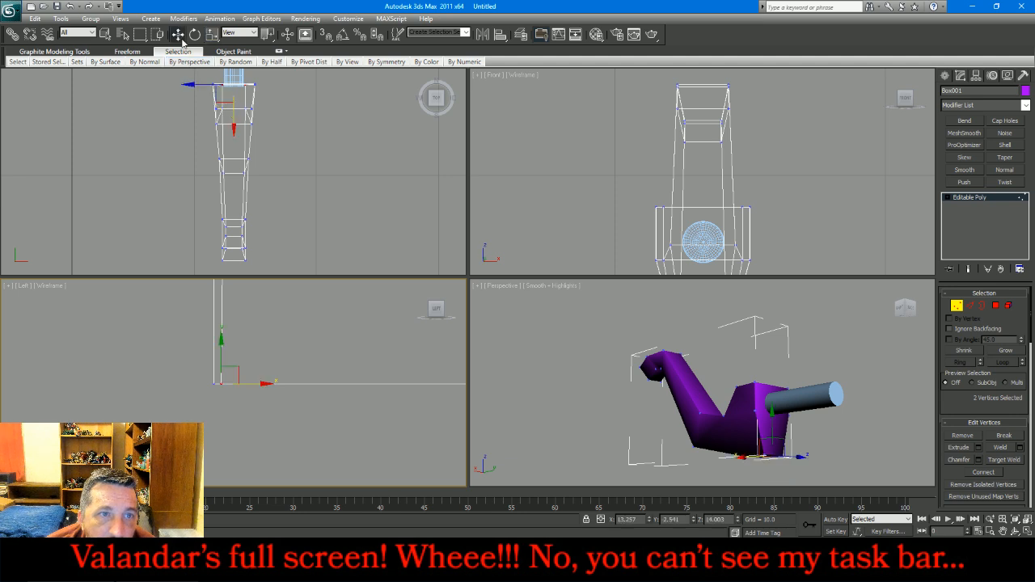
scroll(167, 374, down, 5)
drag(209, 369, 296, 374)
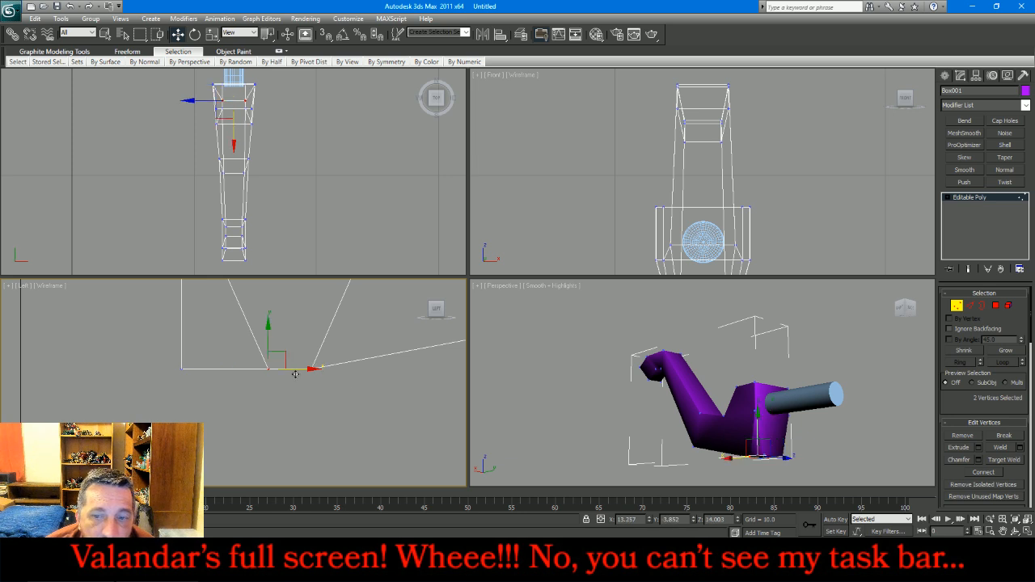
click(957, 305)
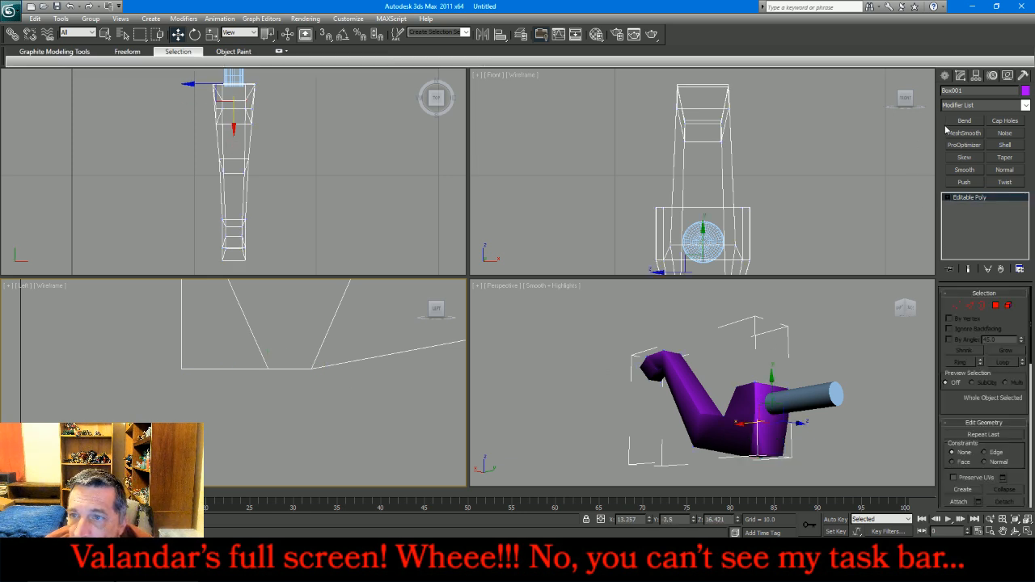
Add a MeshSmooth modifier with 2 iterations to the limb and view it side-on
click(970, 134)
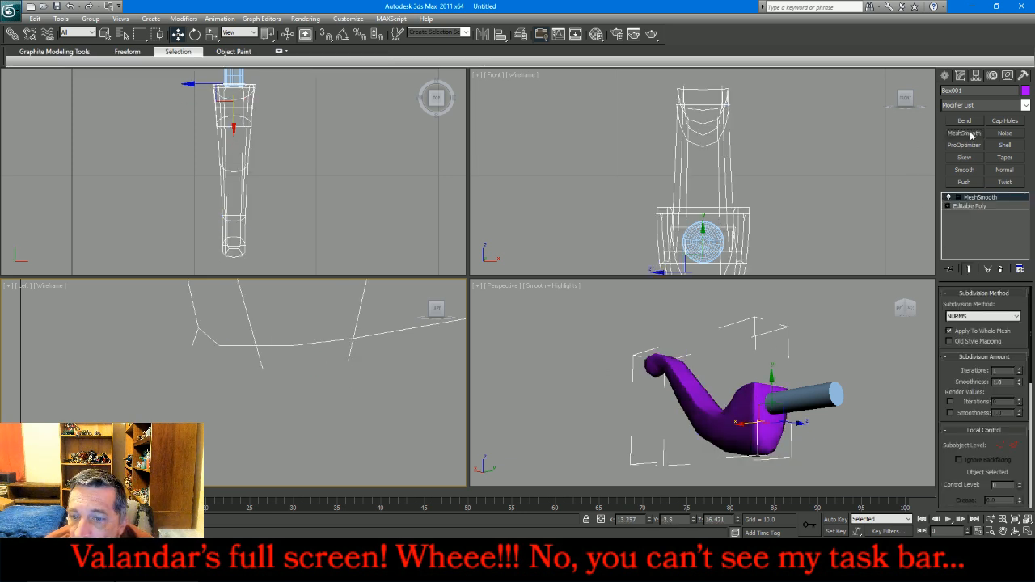
click(1019, 368)
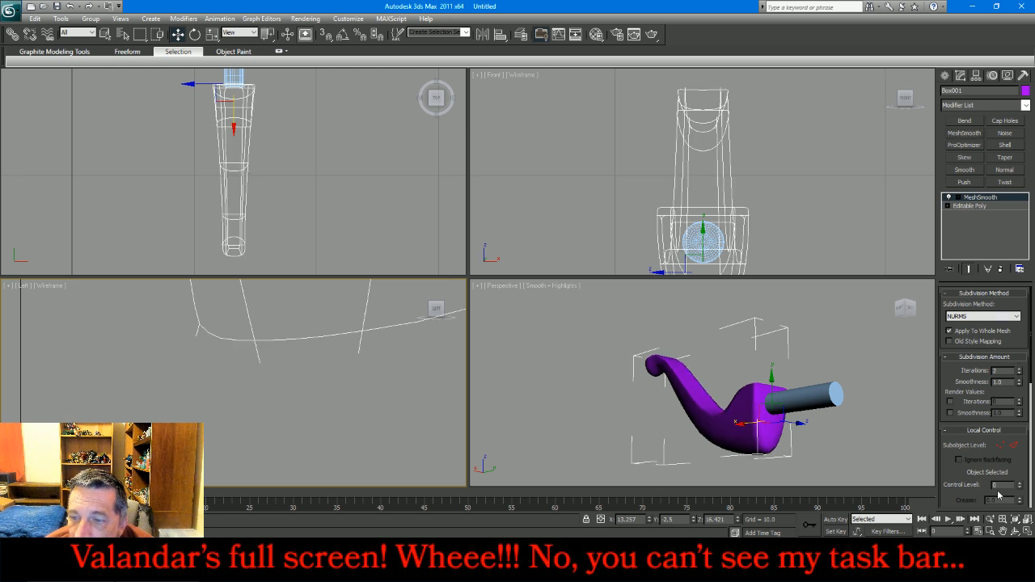
key(e)
drag(734, 419, 787, 420)
Move the four MeshSmooth control vertices under the limb along the underside toward the tip, and collapse the modifier stack
click(1000, 445)
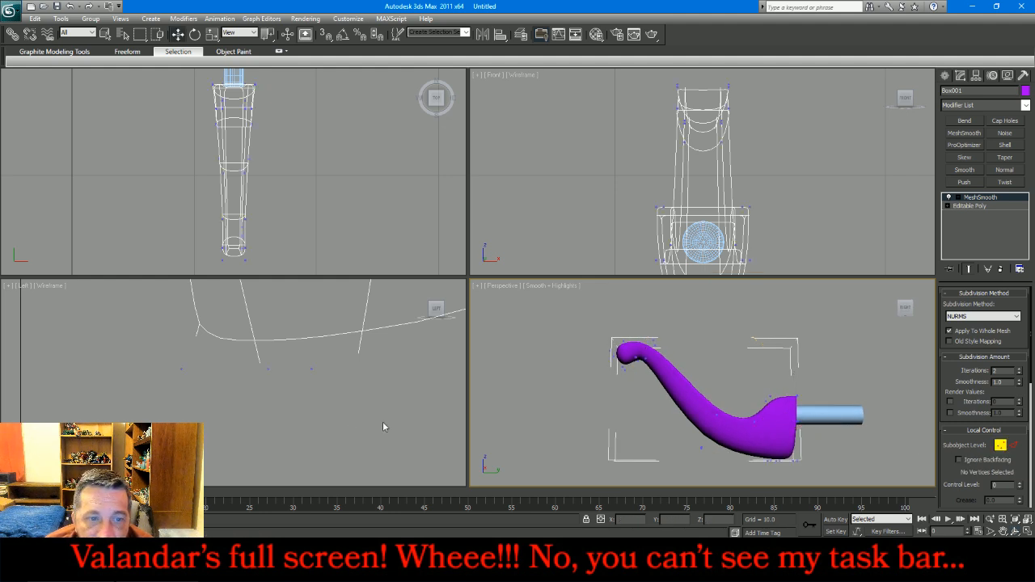
drag(256, 408, 428, 370)
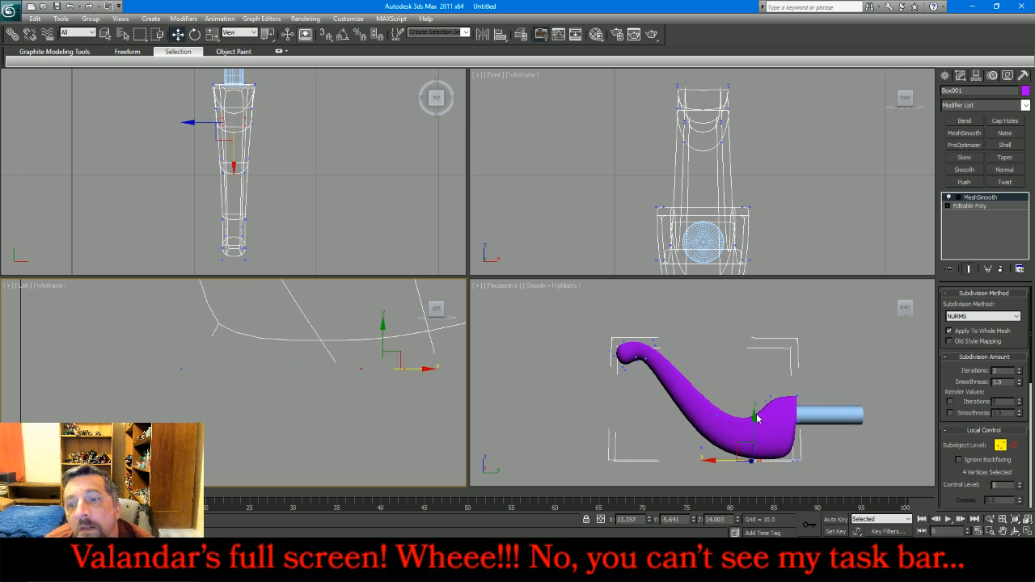
click(1001, 445)
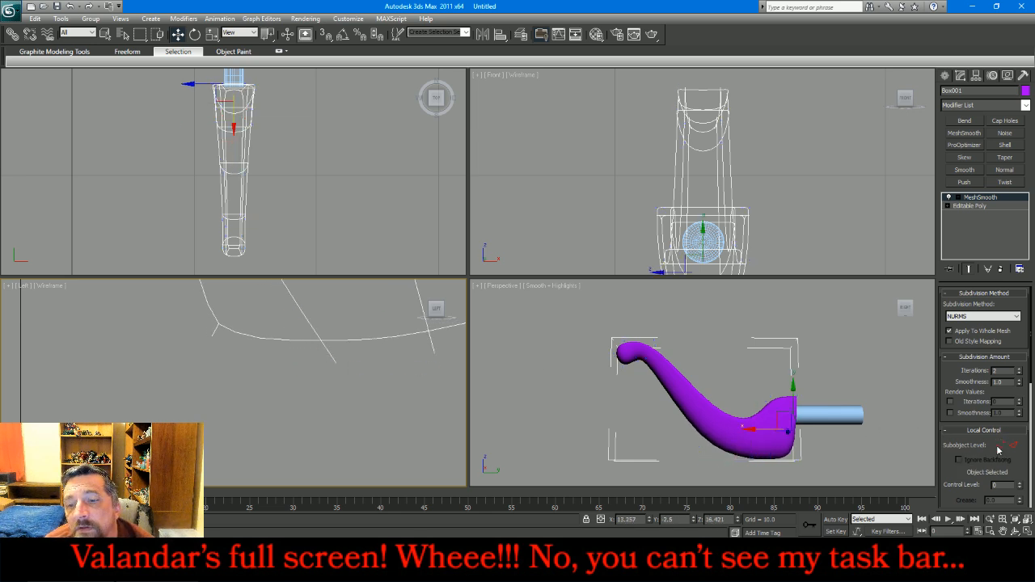
right_click(980, 198)
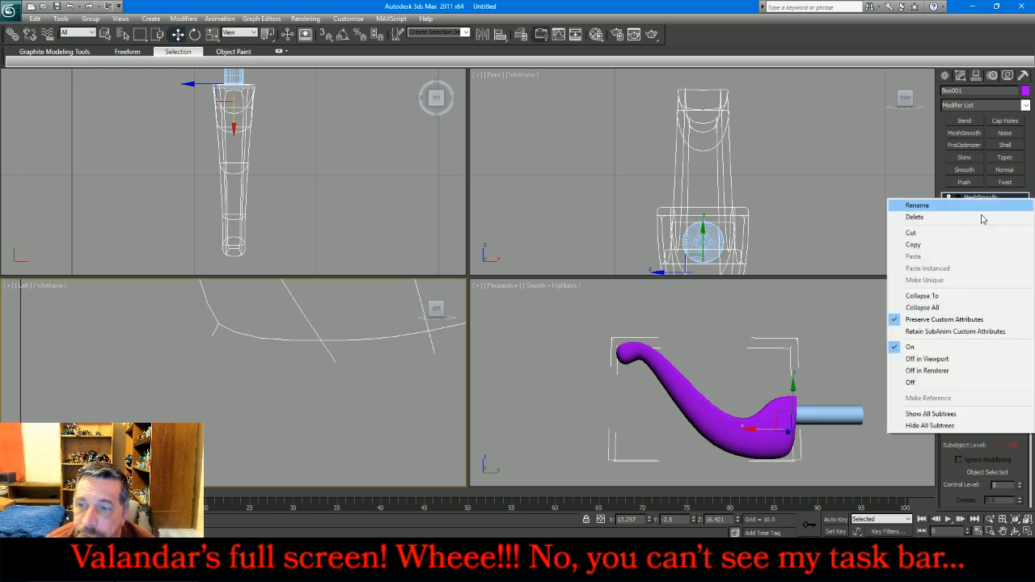
click(970, 308)
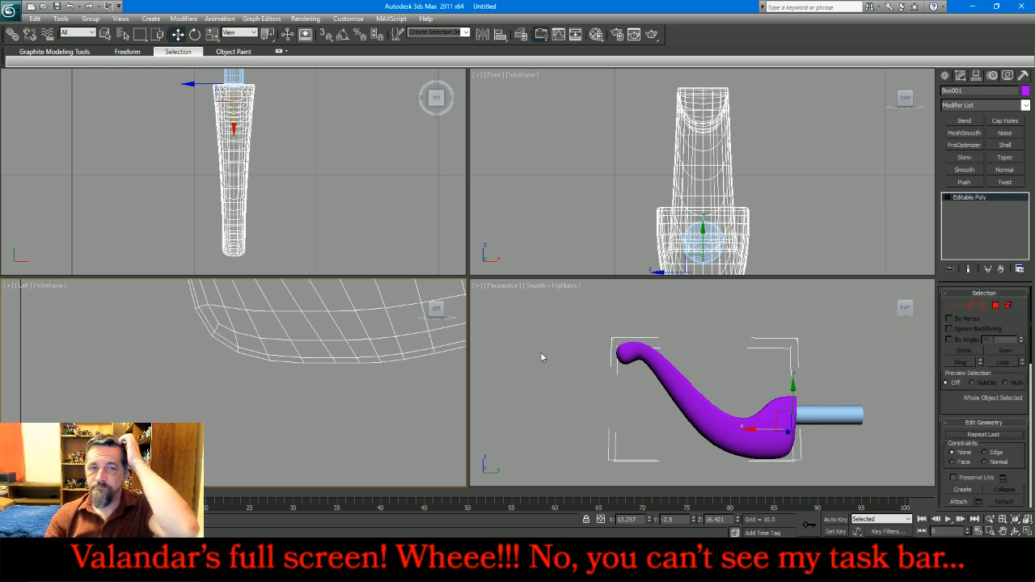
Set the limb's X position to 13.269 to line it up with the grip cylinder
scroll(231, 389, down, 8)
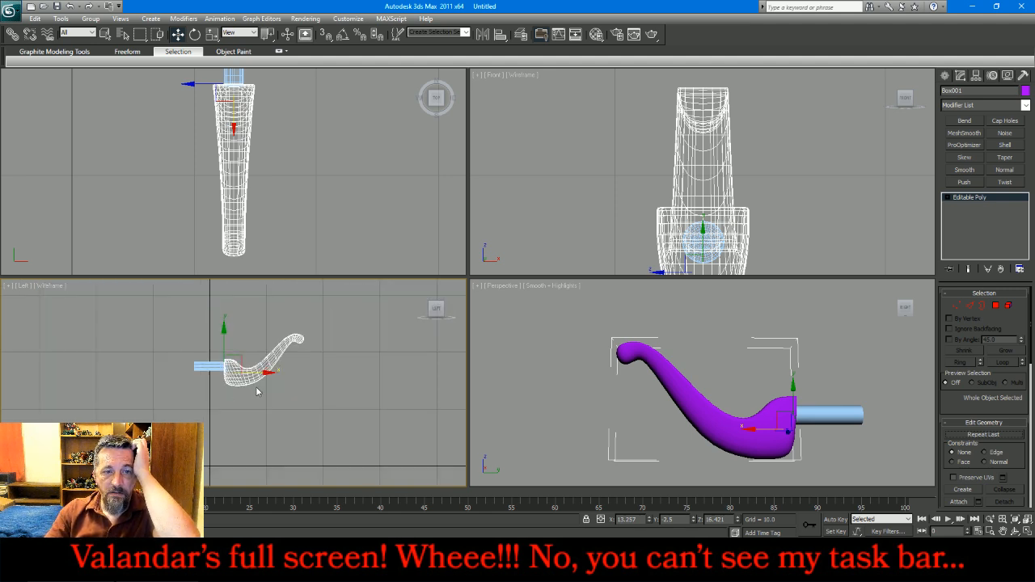
scroll(231, 390, up, 4)
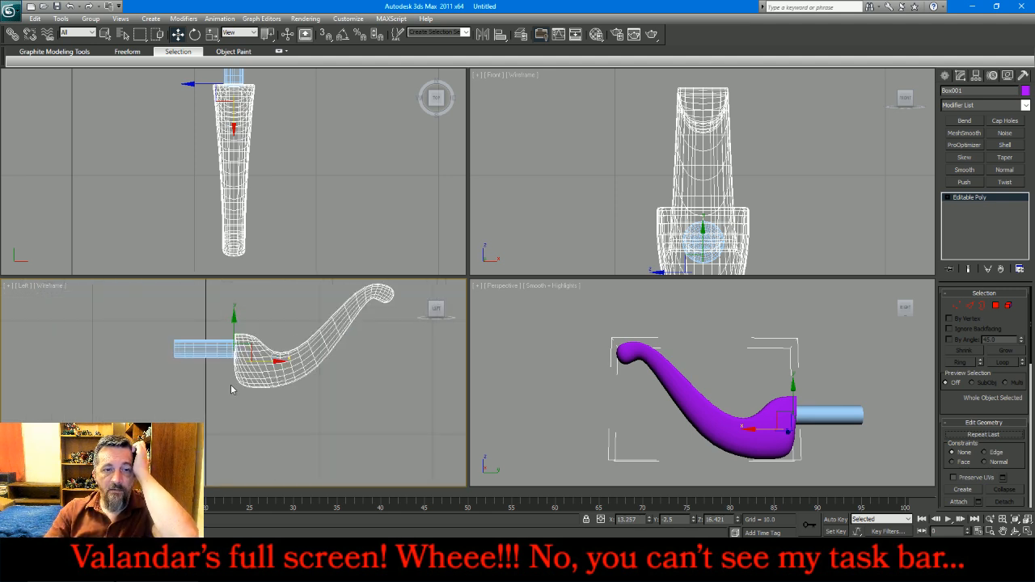
click(190, 348)
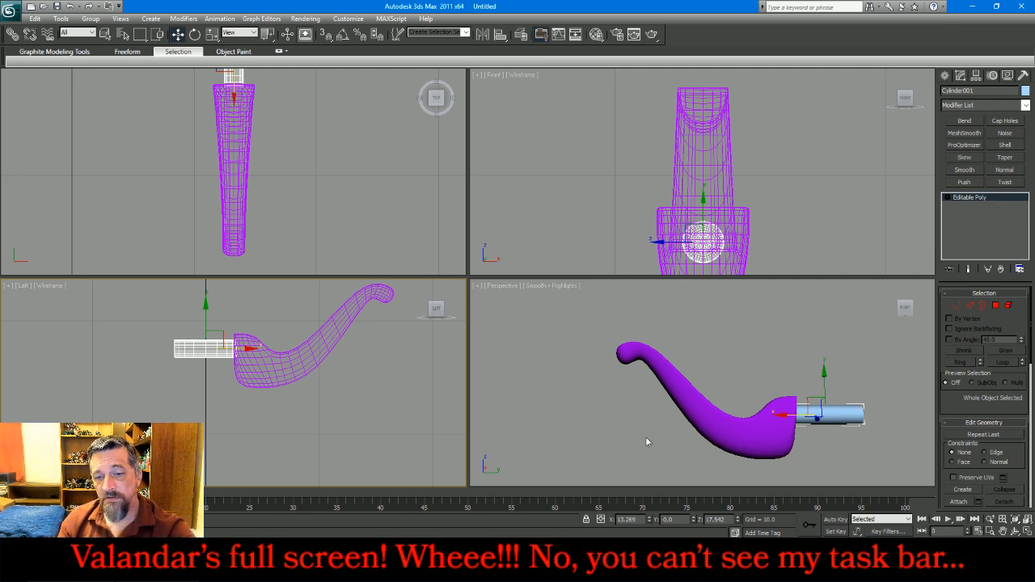
click(283, 370)
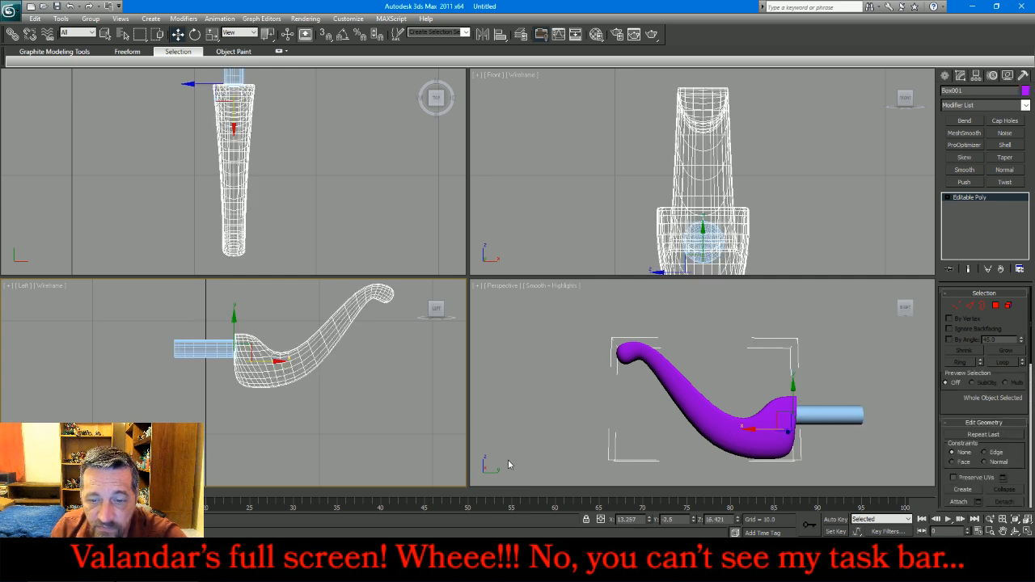
click(645, 521)
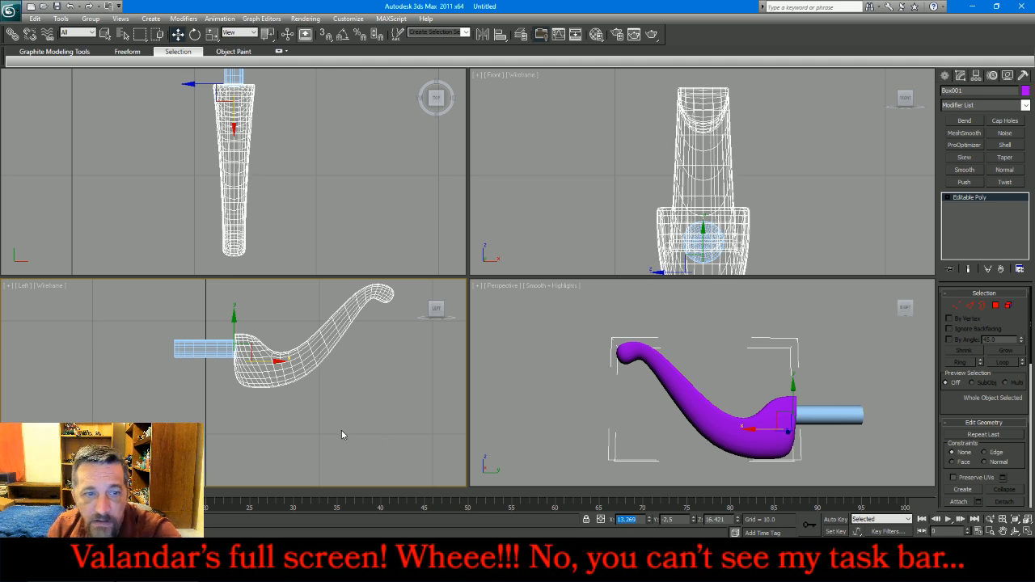
Center the grip cylinder's pivot on the object
click(202, 353)
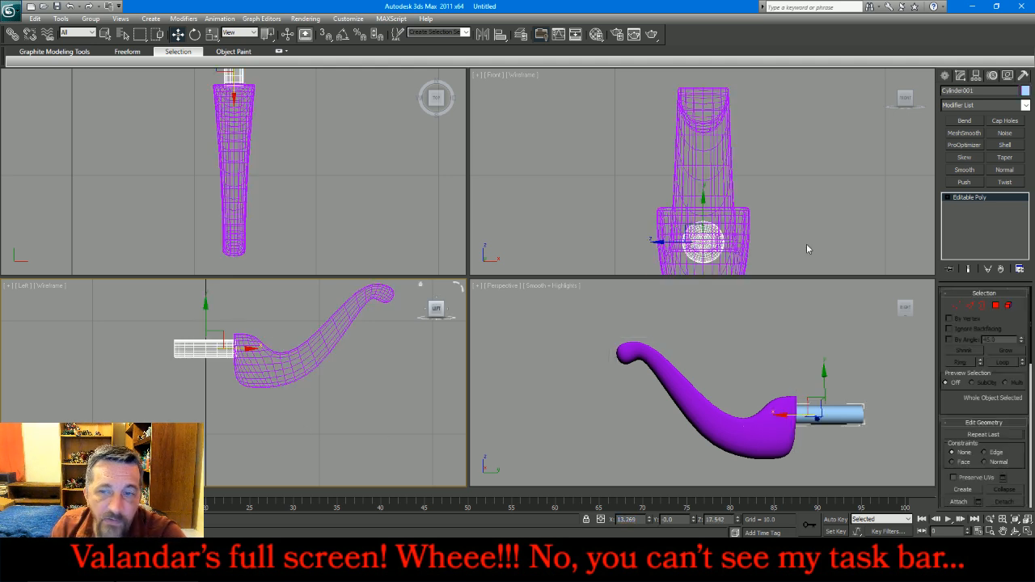
click(976, 76)
click(988, 144)
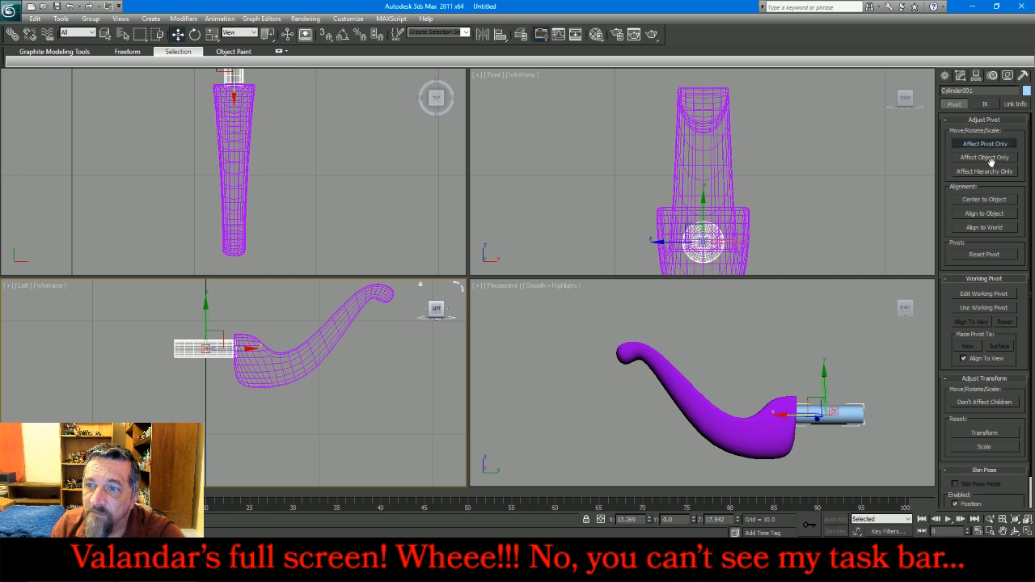
click(986, 200)
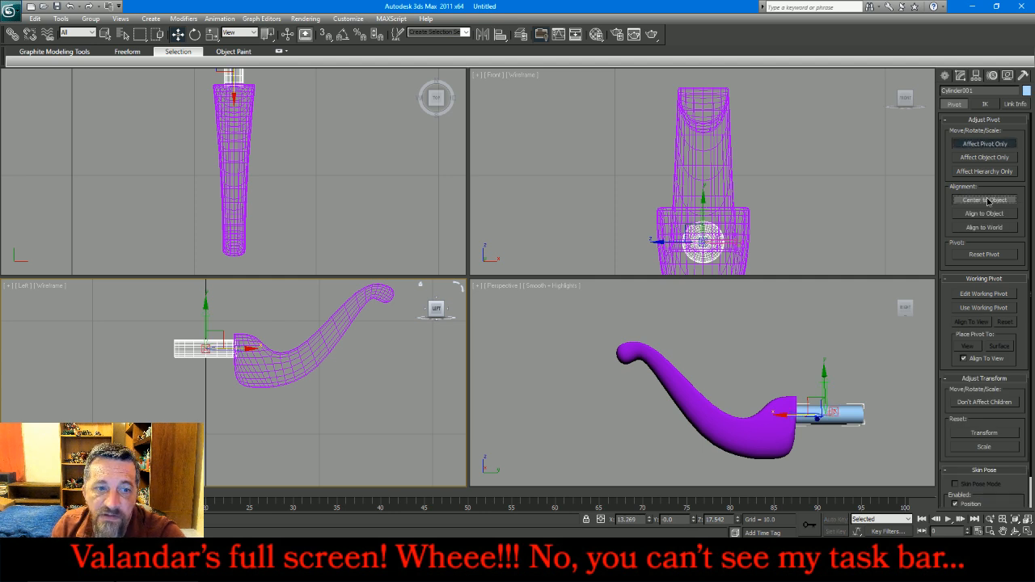
click(984, 145)
Attach the limb to the grip cylinder's mesh
click(960, 76)
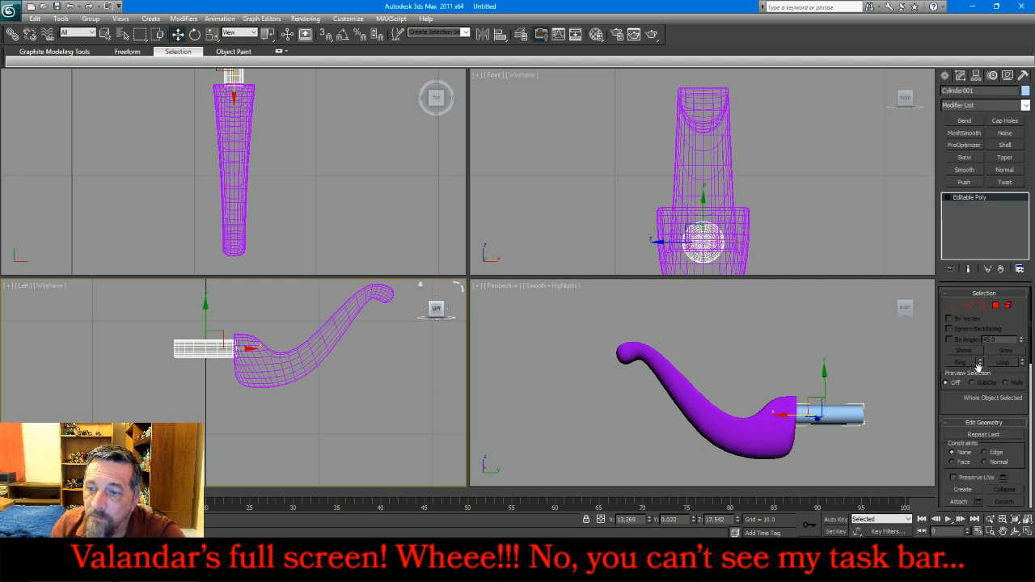
click(959, 503)
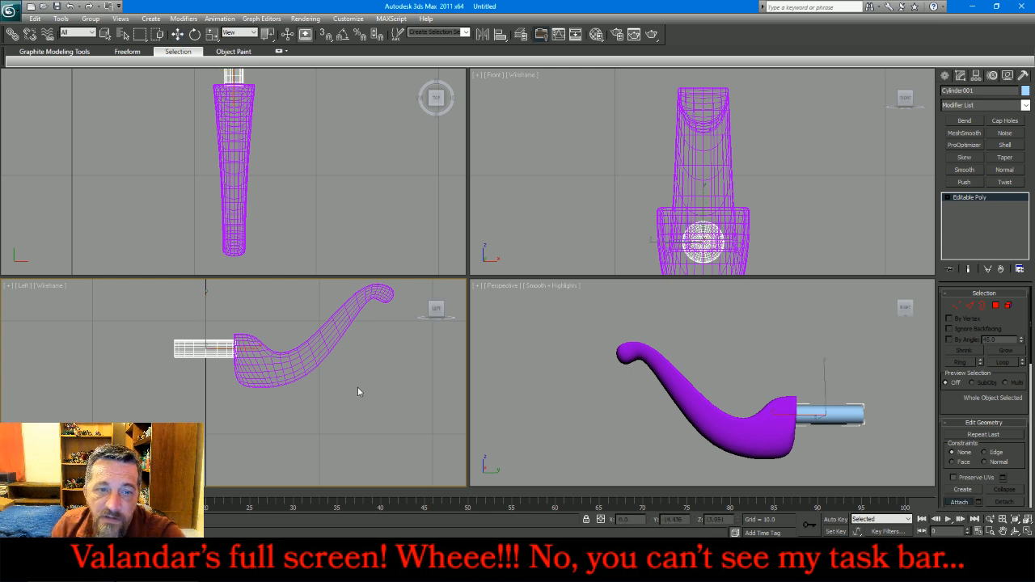
click(308, 370)
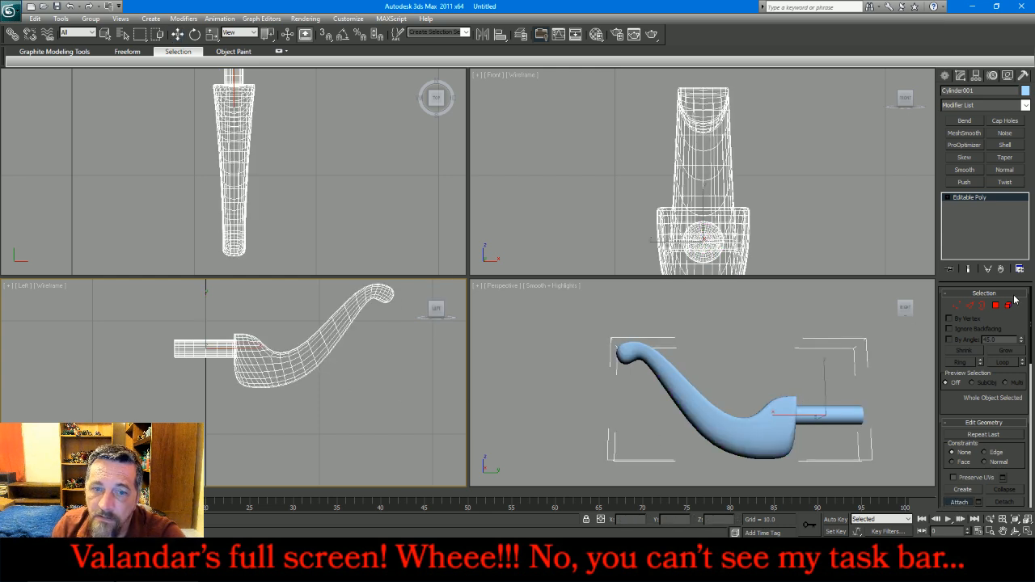
Detach the limb element from the cylinder's mesh as a separate object under the default name
click(1009, 305)
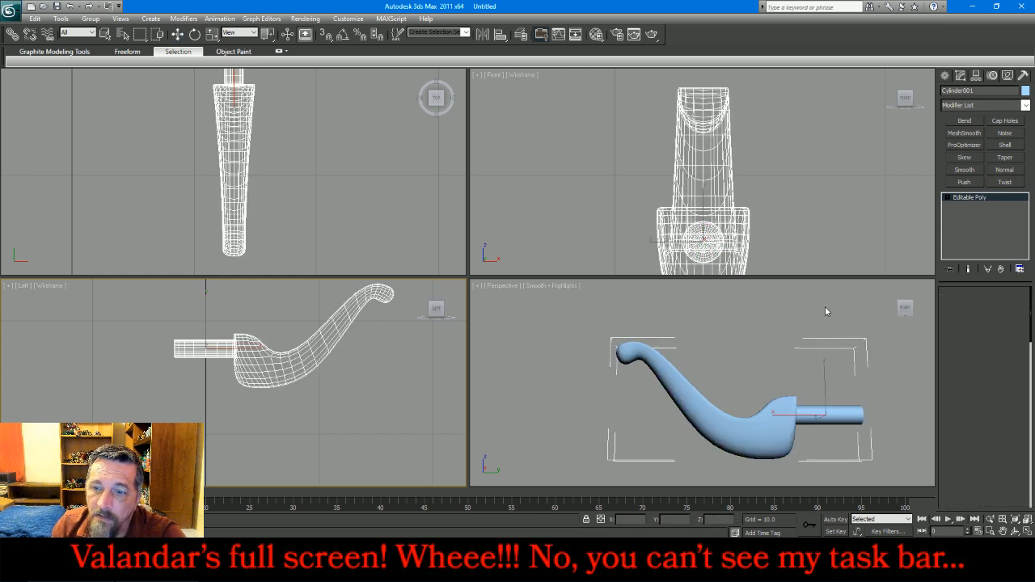
click(317, 344)
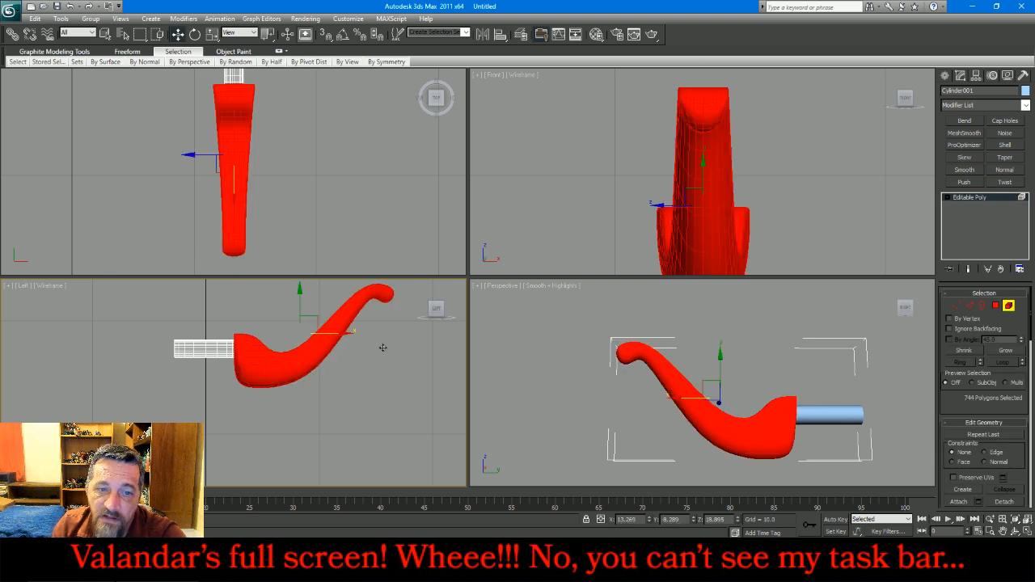
click(1004, 502)
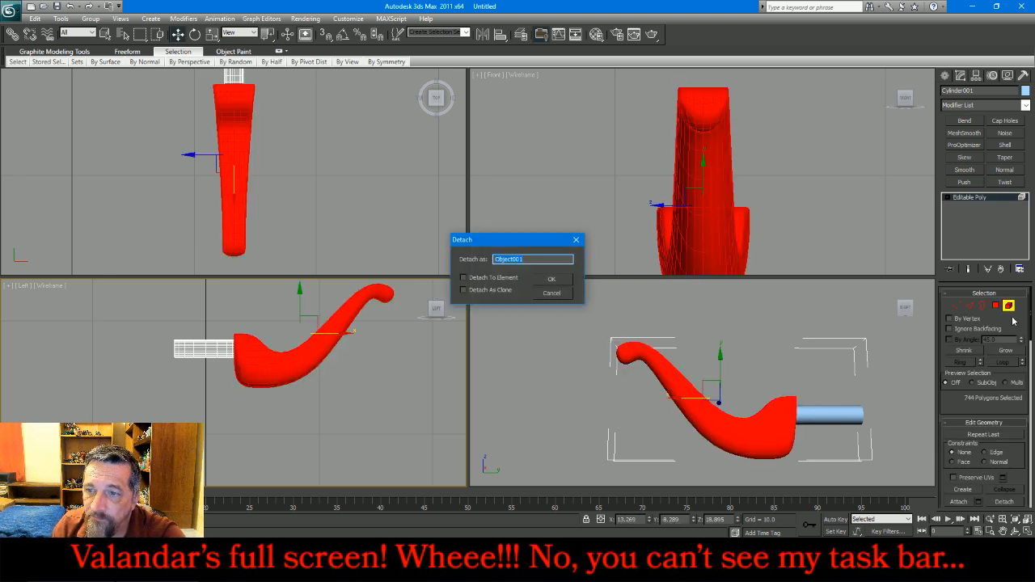
click(552, 279)
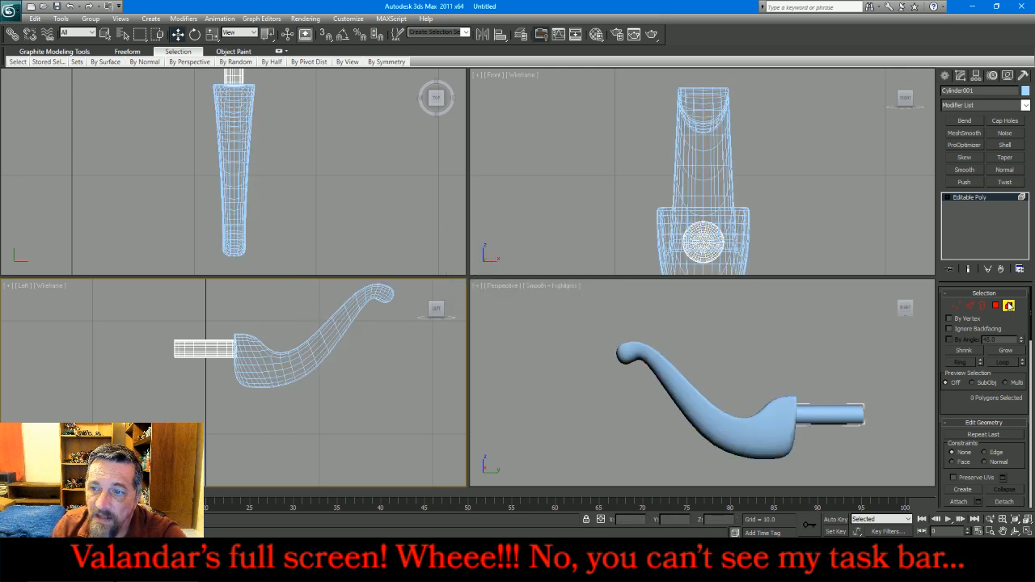
Mirror the detached limb across the X axis as a copy with offset 0.0
click(321, 346)
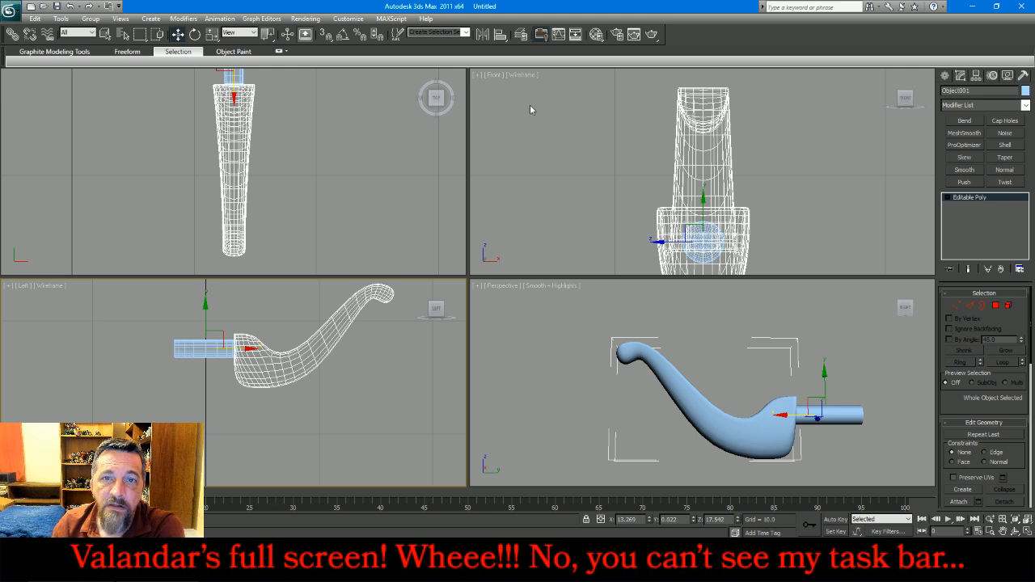
click(481, 36)
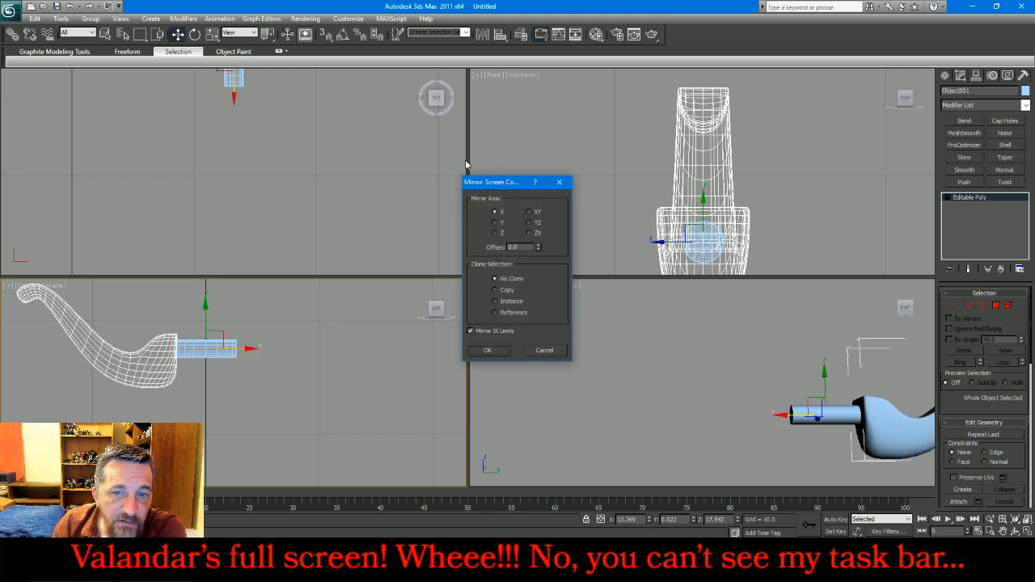
click(500, 292)
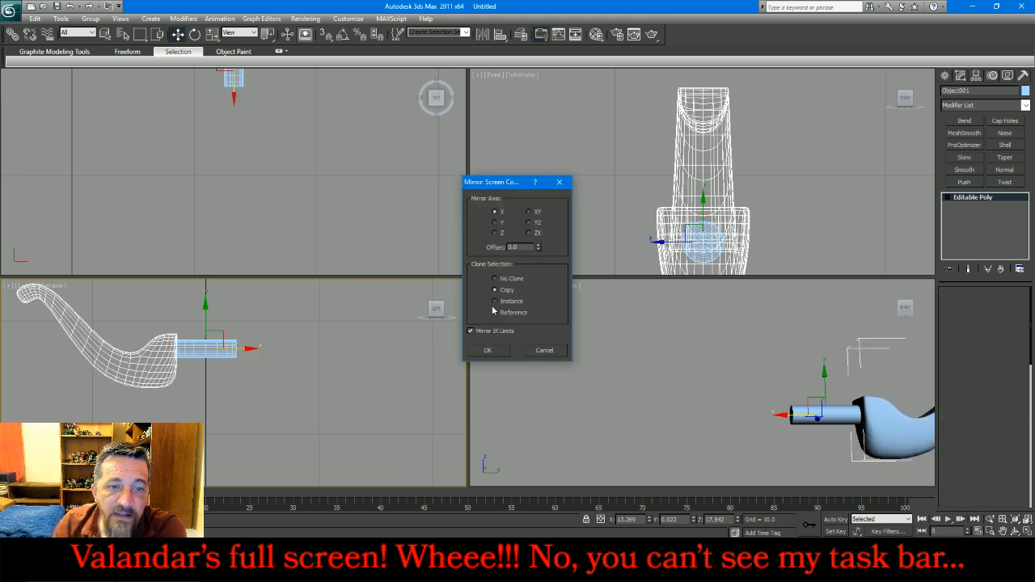
click(493, 350)
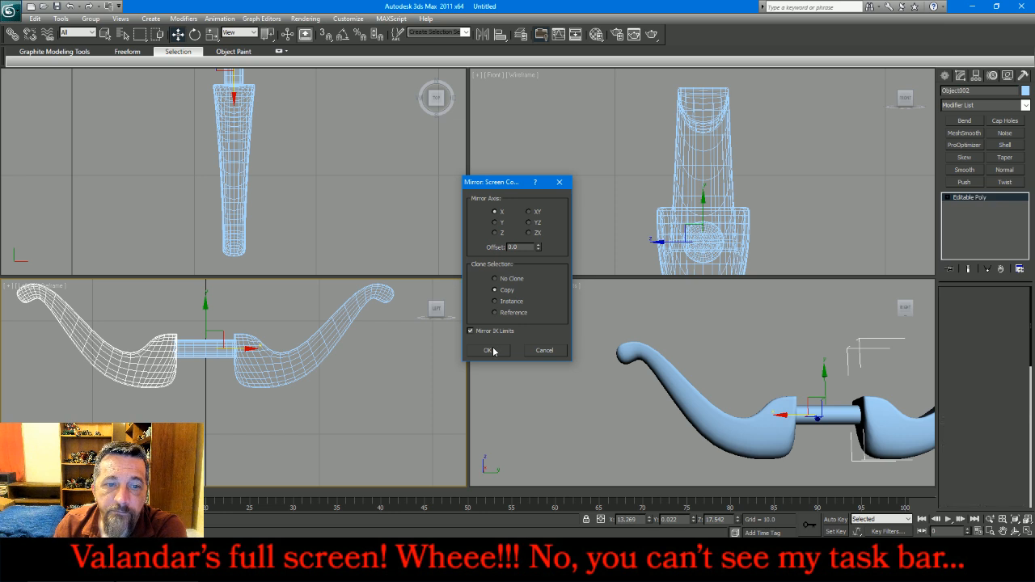
Reset the mirrored limb's transform with Reset XForm and bring both limbs into view
click(1024, 75)
click(994, 209)
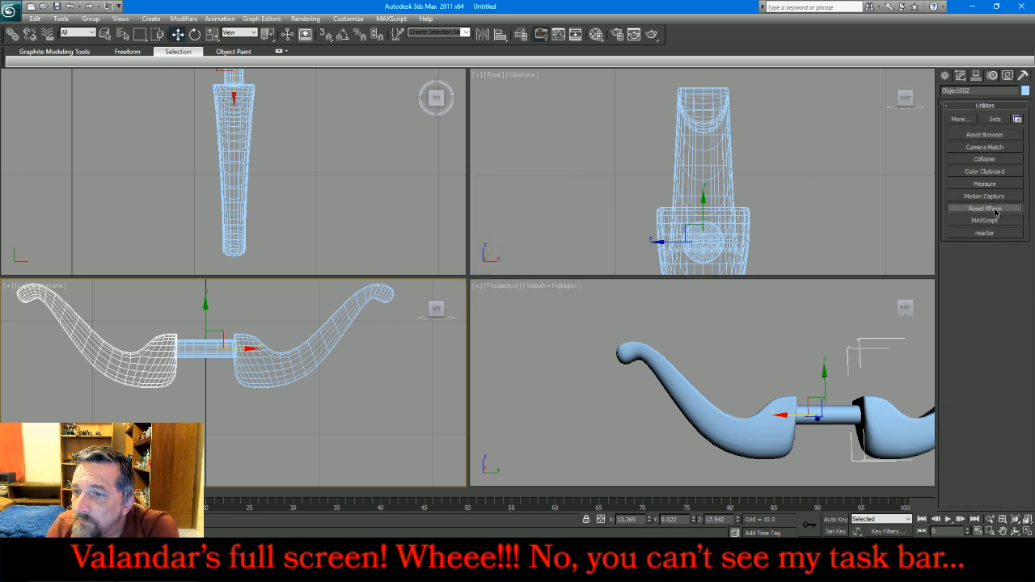
click(993, 269)
middle_drag(897, 339, 719, 324)
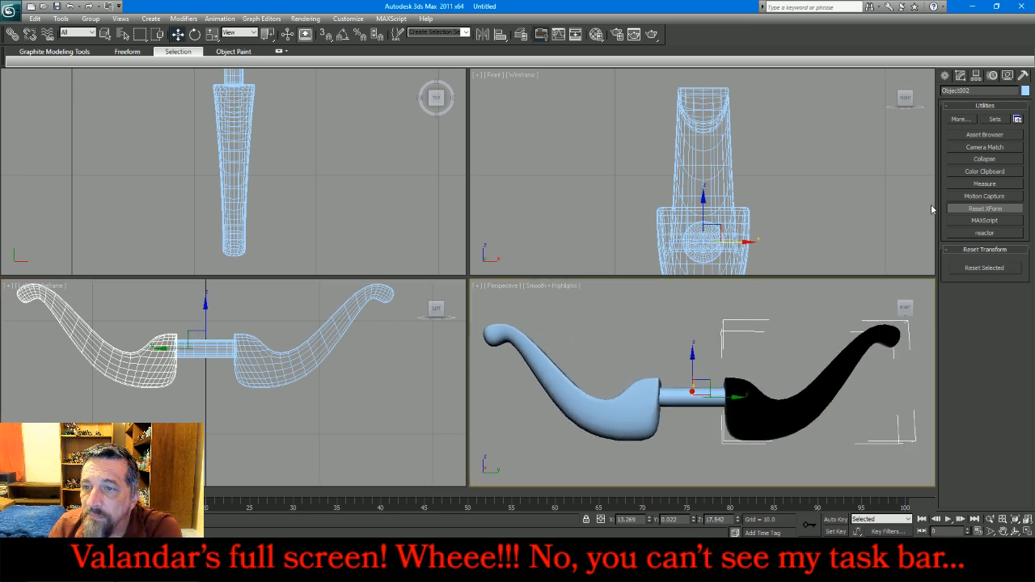
Apply a Normal modifier to the mirrored limb to fix its inverted faces, and collapse its whole modifier stack
click(960, 76)
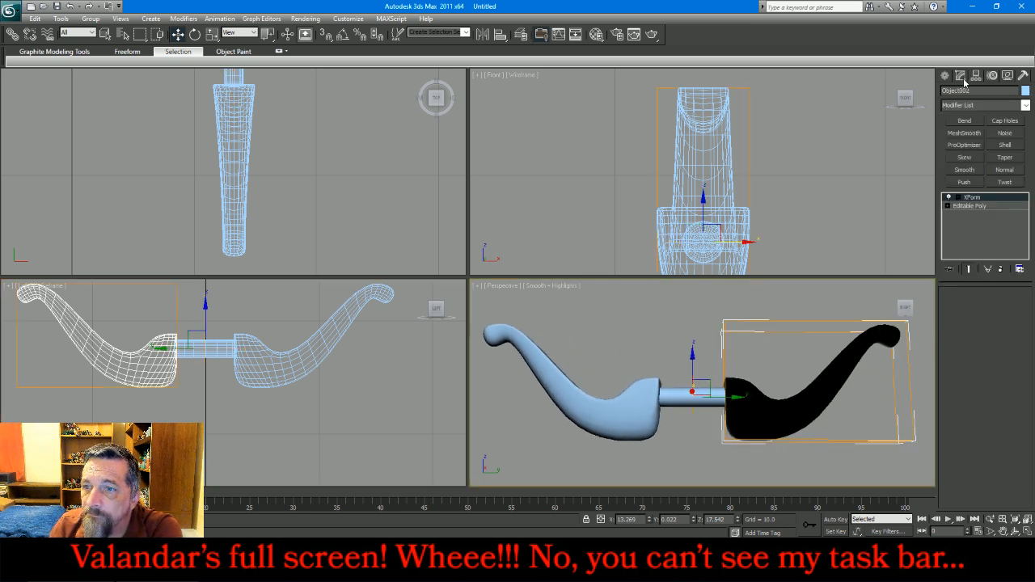
click(1004, 169)
right_click(987, 203)
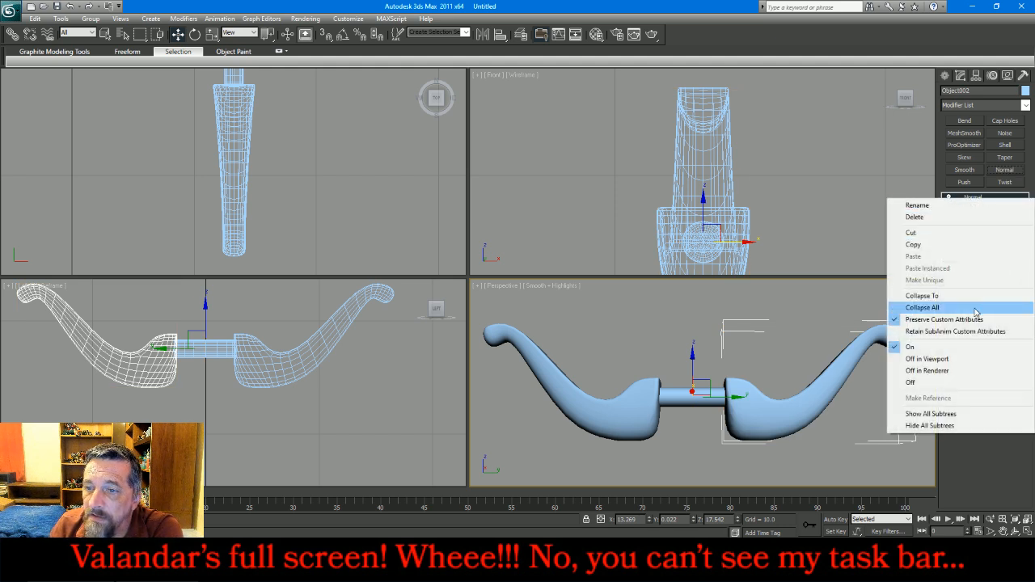
click(974, 310)
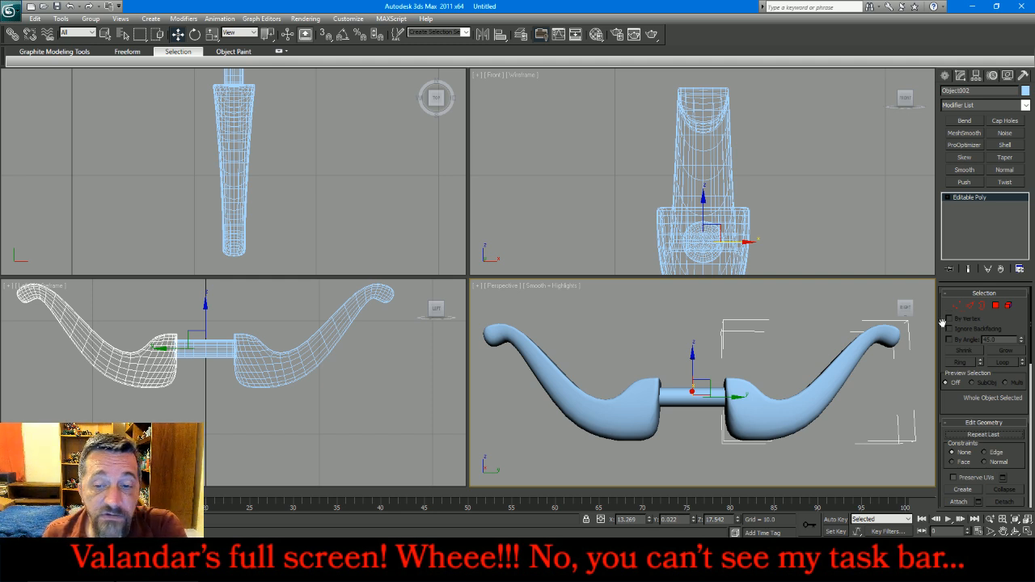
Attach both bow limbs to the grip cylinder so the bow forms a single editable poly
click(219, 350)
click(964, 502)
click(139, 365)
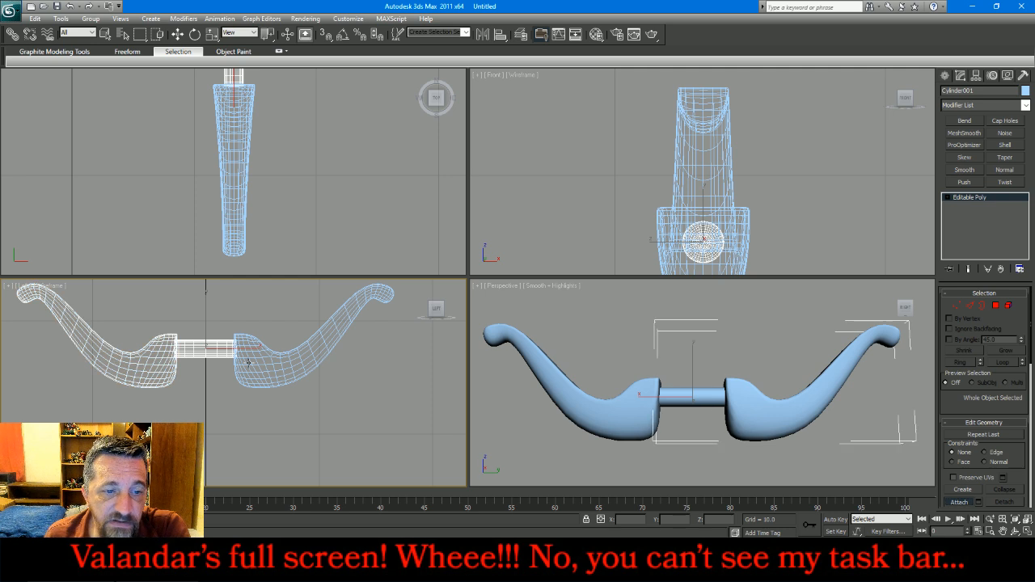
click(248, 363)
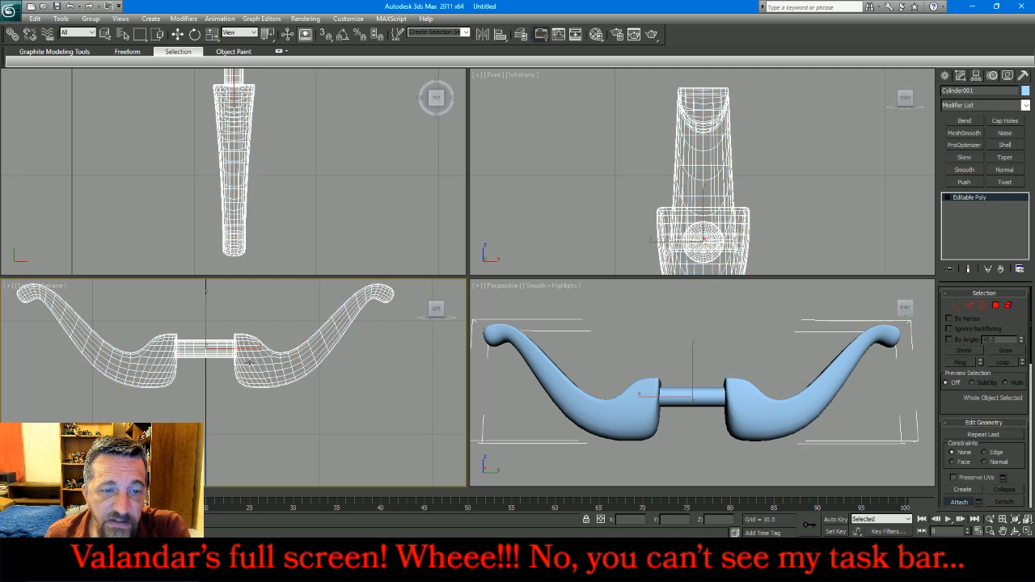
click(959, 502)
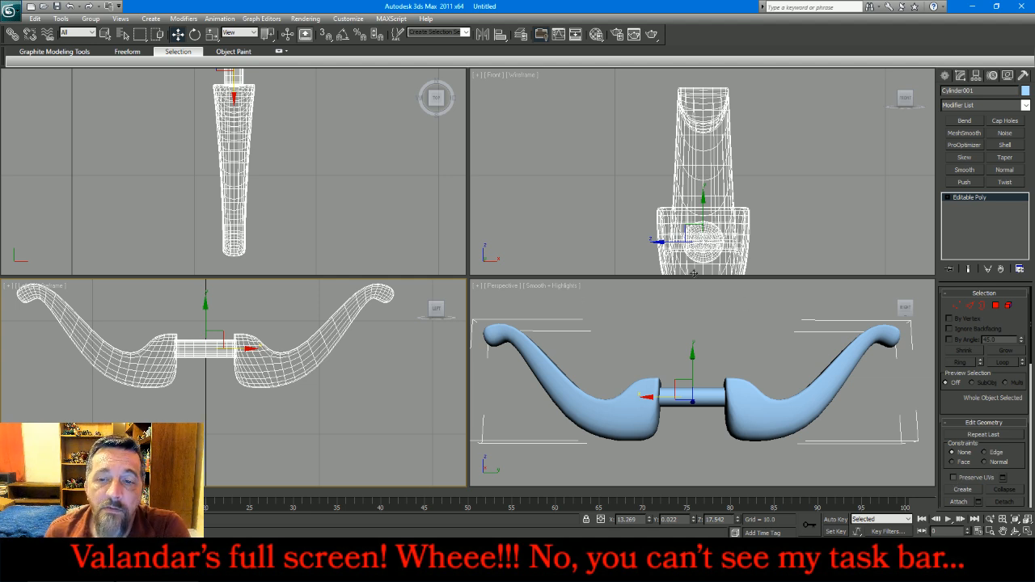
Rotate the whole bow to -45 degrees about the Y axis in the front view with angle snap enabled
click(195, 34)
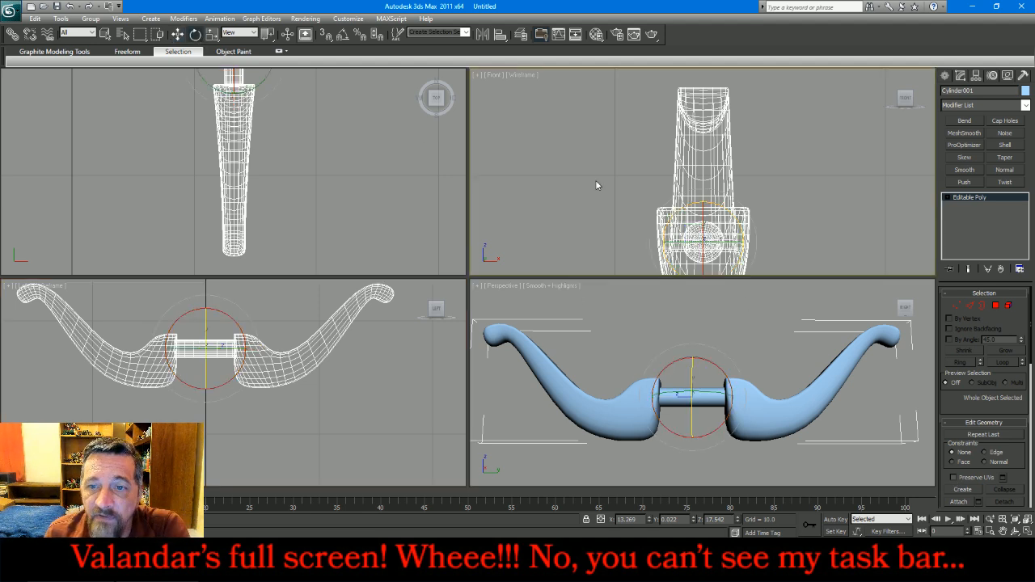
scroll(684, 207, down, 5)
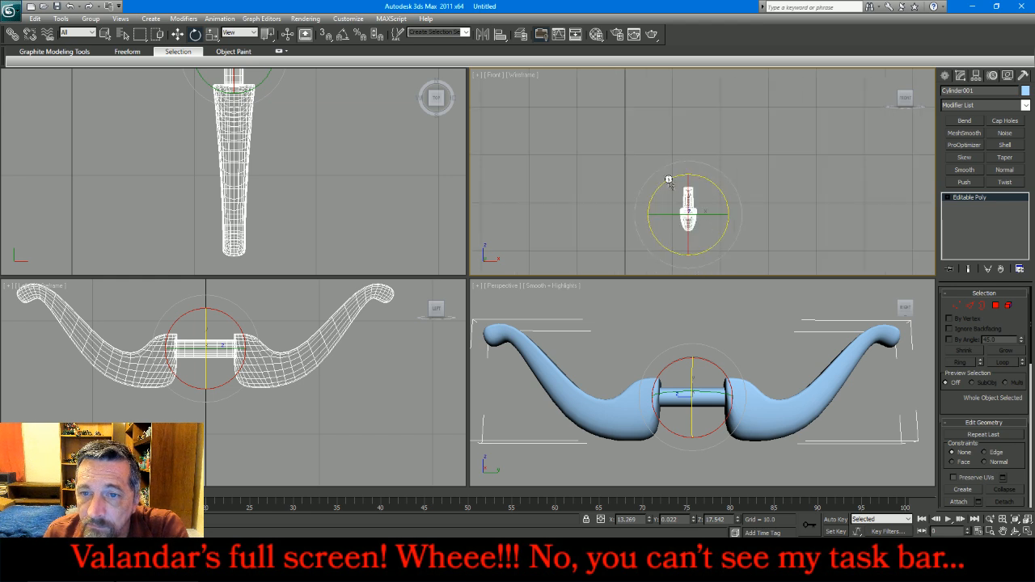
drag(670, 179, 644, 194)
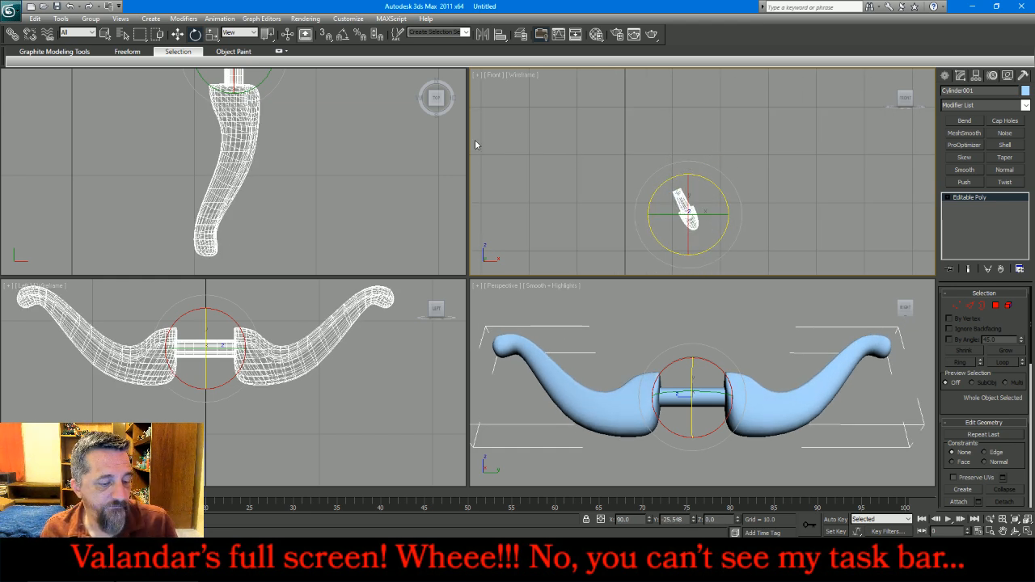
key(ctrl+z)
click(342, 34)
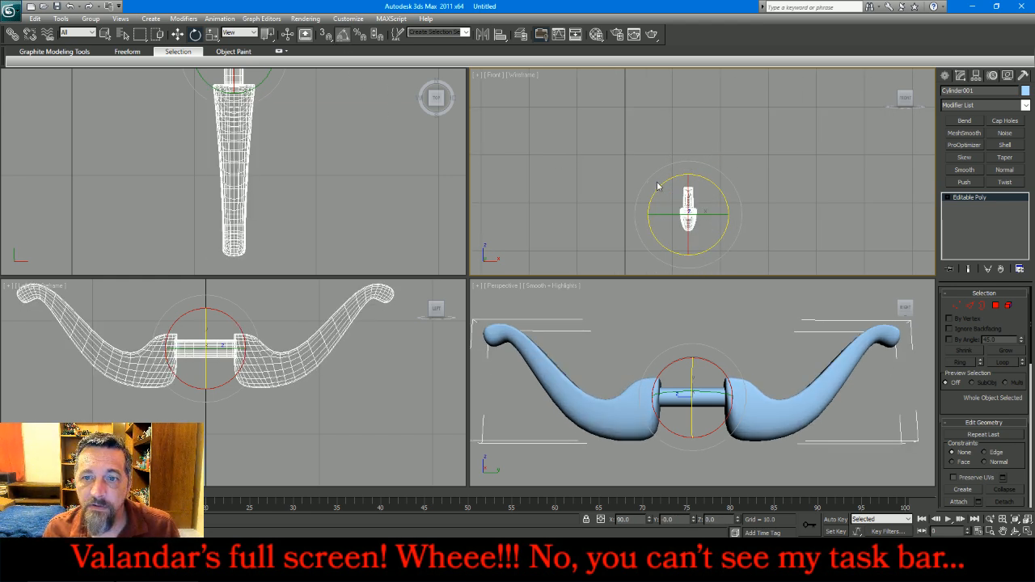
drag(656, 186, 650, 190)
Unhide all objects and turn off the hiding of frozen objects
click(1003, 79)
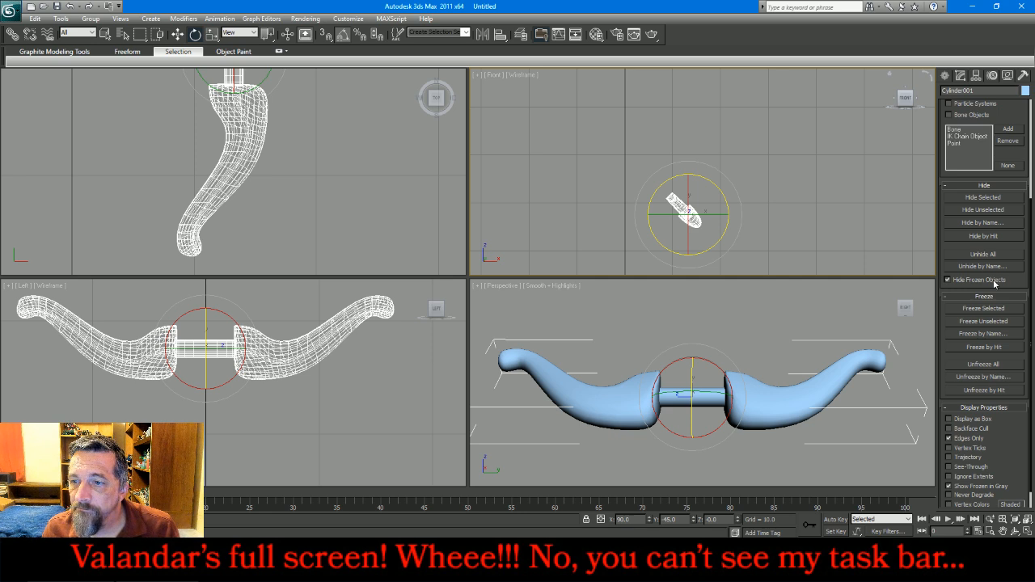
click(988, 256)
click(970, 280)
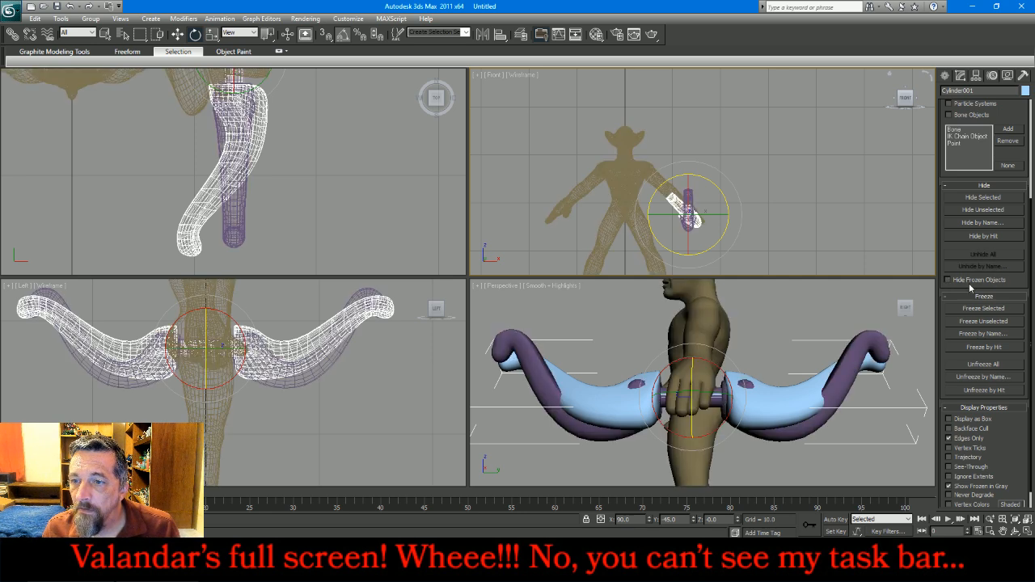
Delete the old purple bow and the elf body, leaving only the new bow in the scene
click(874, 338)
click(873, 338)
key(Delete)
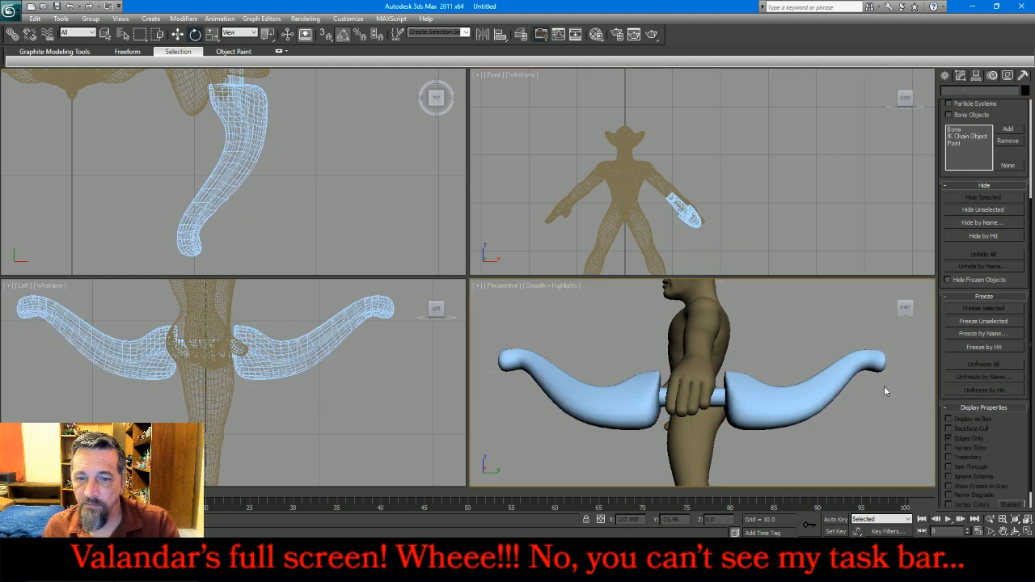
click(1016, 531)
drag(728, 394, 703, 415)
click(106, 35)
click(614, 165)
key(Delete)
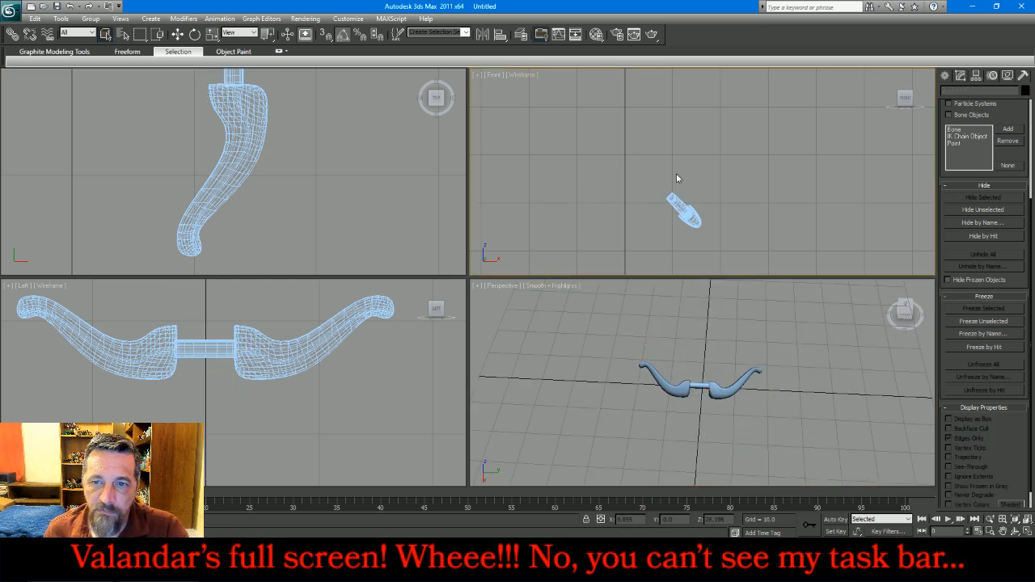
Select the bow, fit it in all views and start an export in the gw::OBJ-Exporter format
key(ctrl+a)
key(shift+ctrl+z)
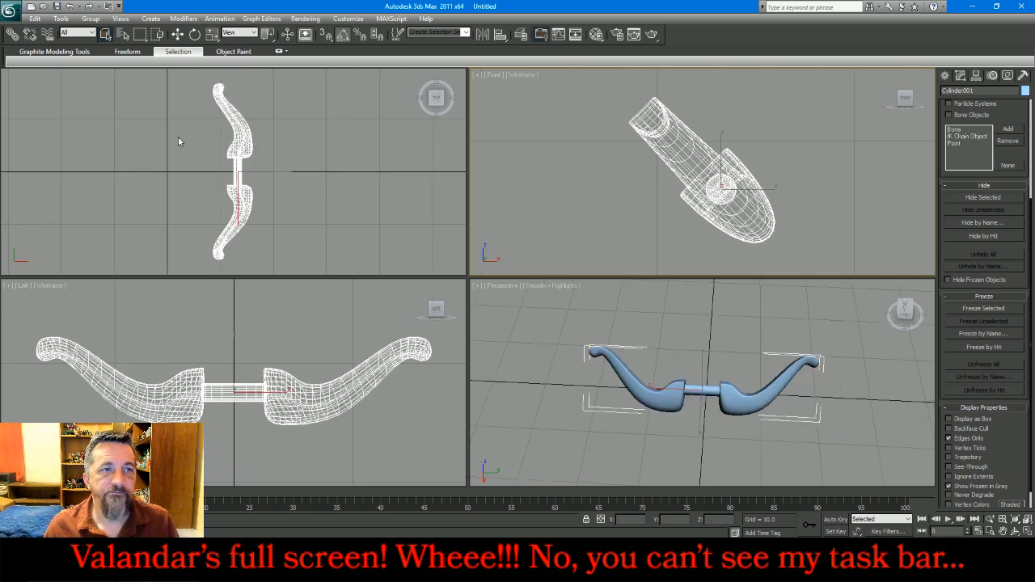
click(11, 10)
mouse_move(71, 178)
click(120, 95)
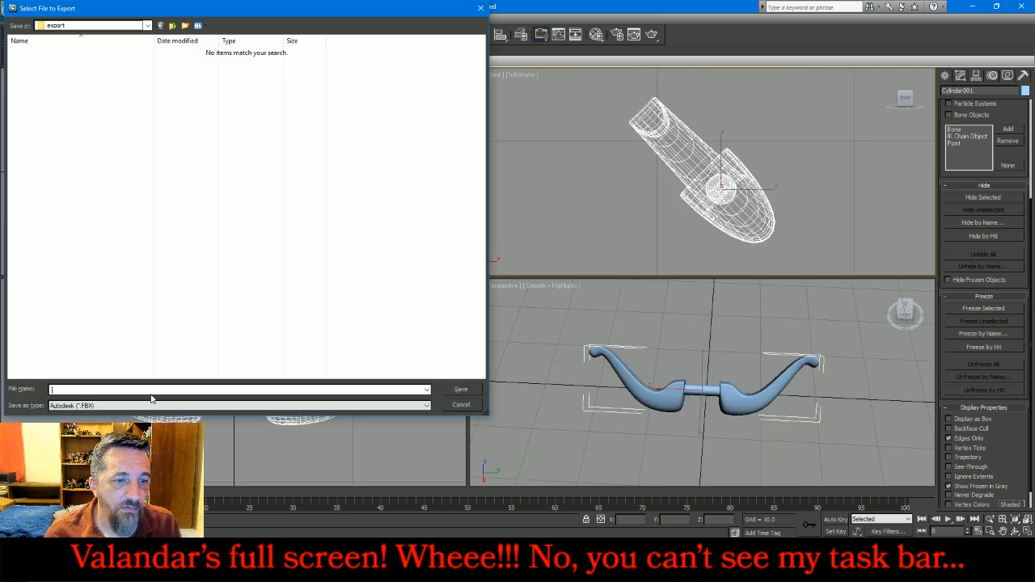
click(148, 405)
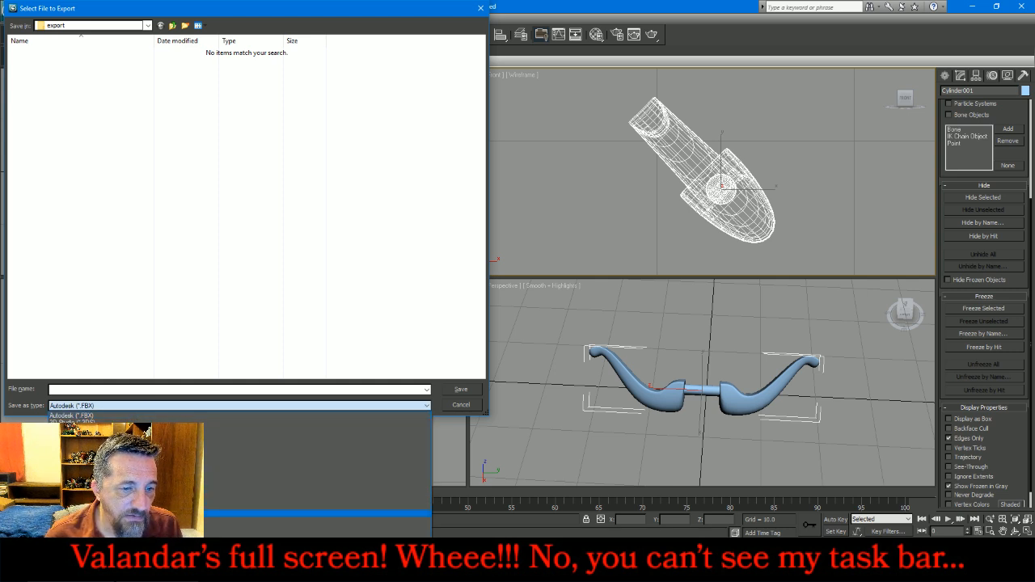
click(129, 520)
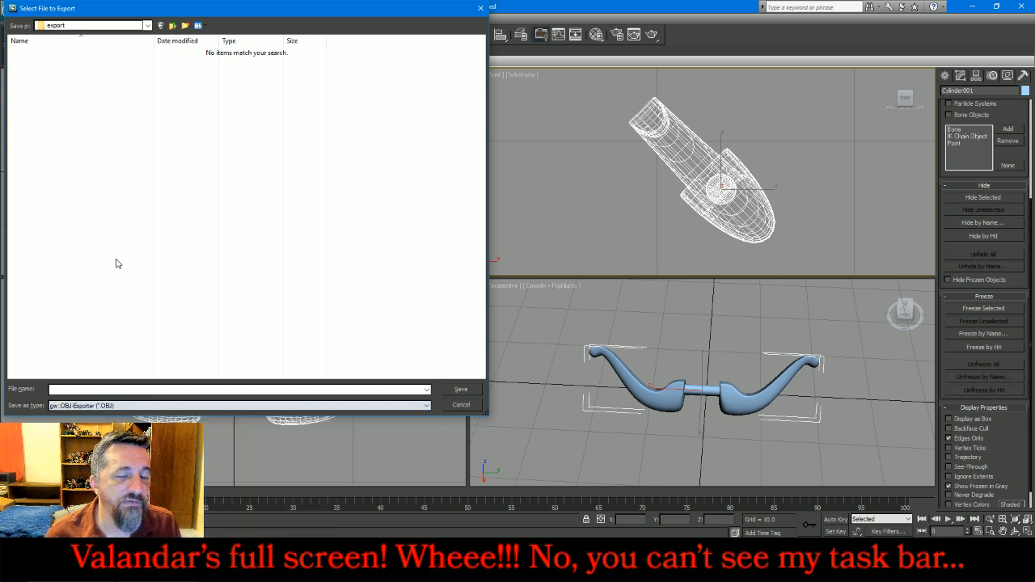
Browse the export location to the ArcaneArcher folder inside PatreonMinis > New
click(172, 26)
click(173, 26)
double_click(43, 71)
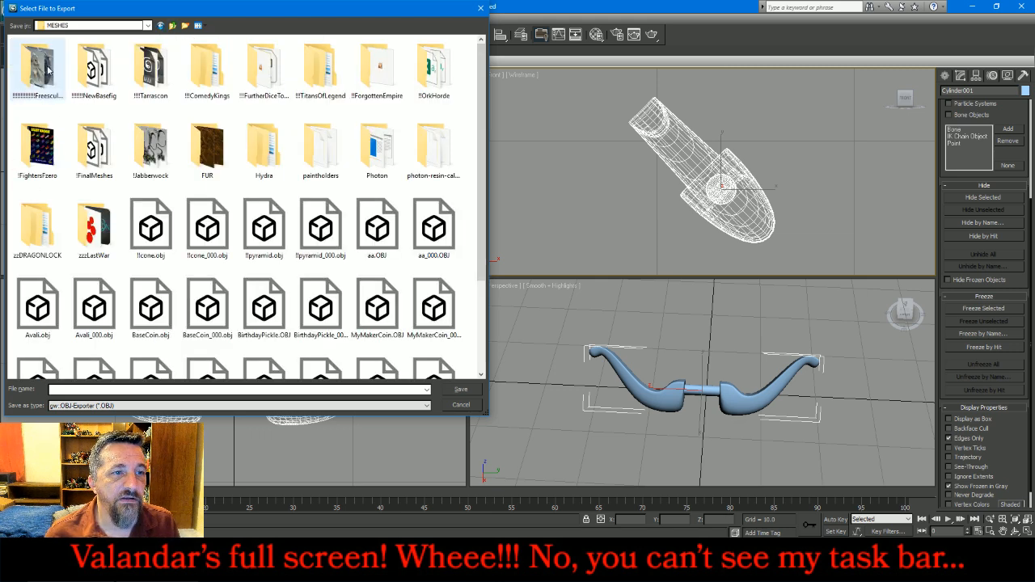
double_click(53, 71)
click(103, 158)
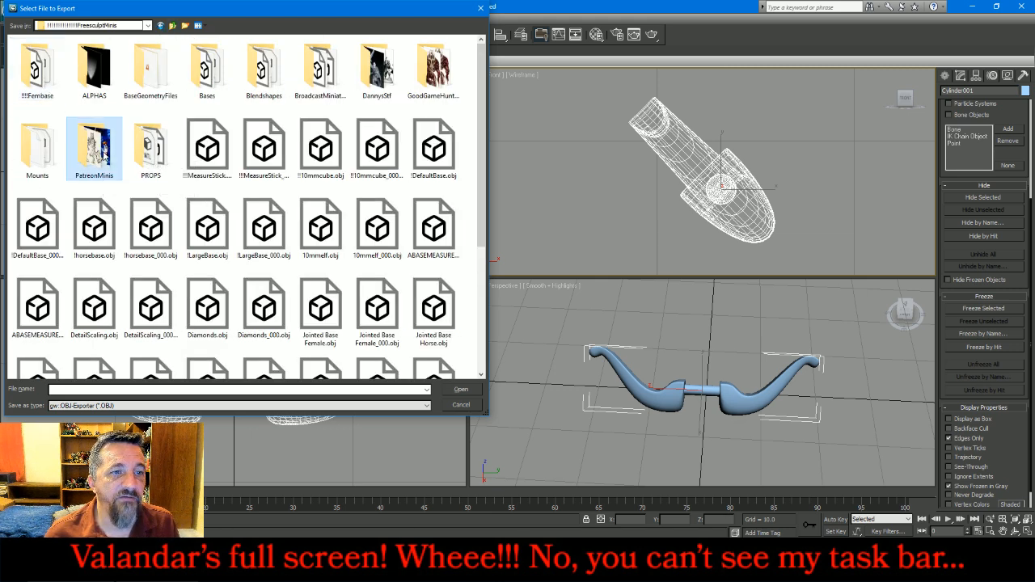
double_click(104, 158)
double_click(38, 68)
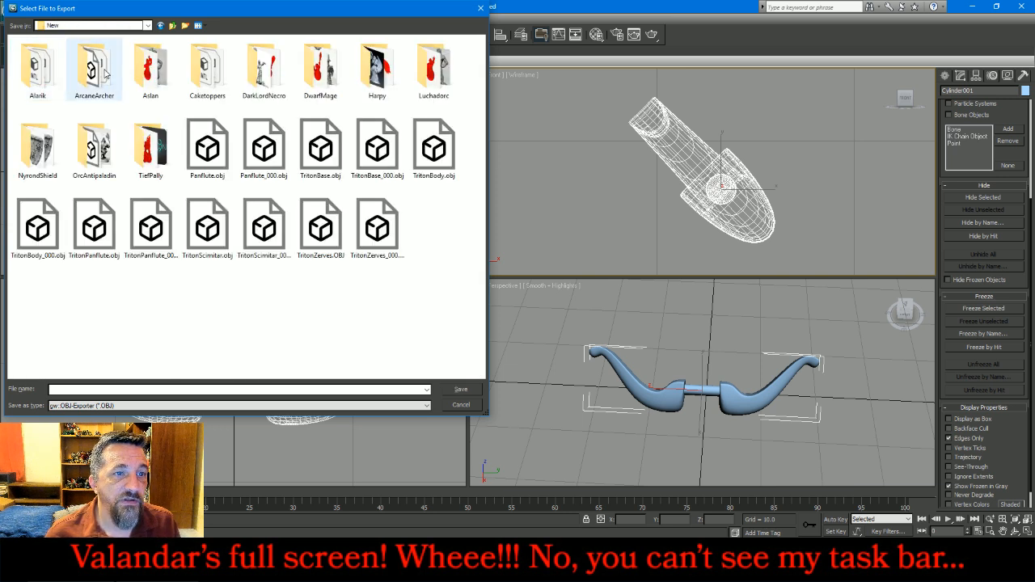
double_click(103, 73)
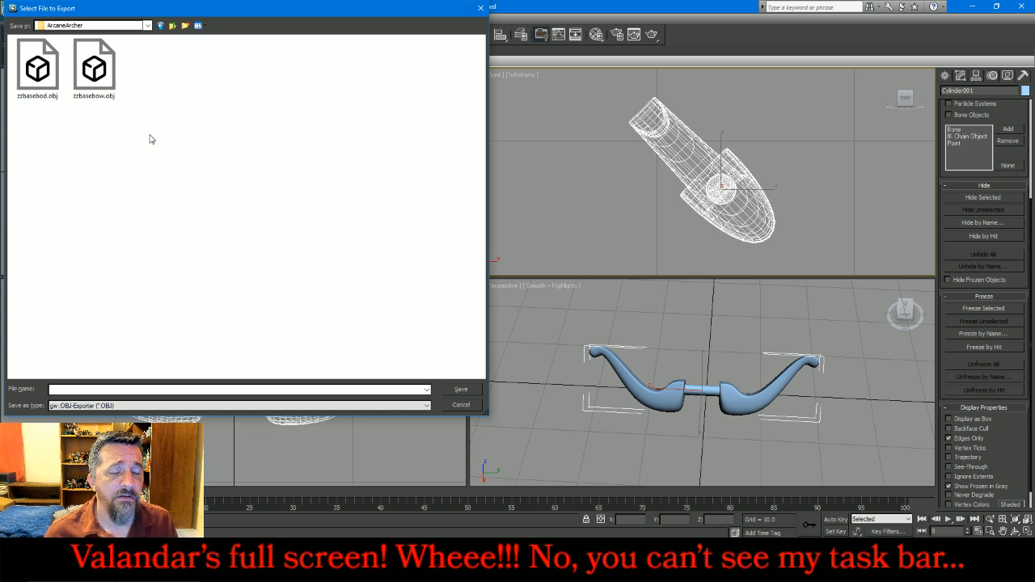
Export the bow over the existing zzbasebow.obj with the preset quad options, and delete the bow from the scene
click(103, 85)
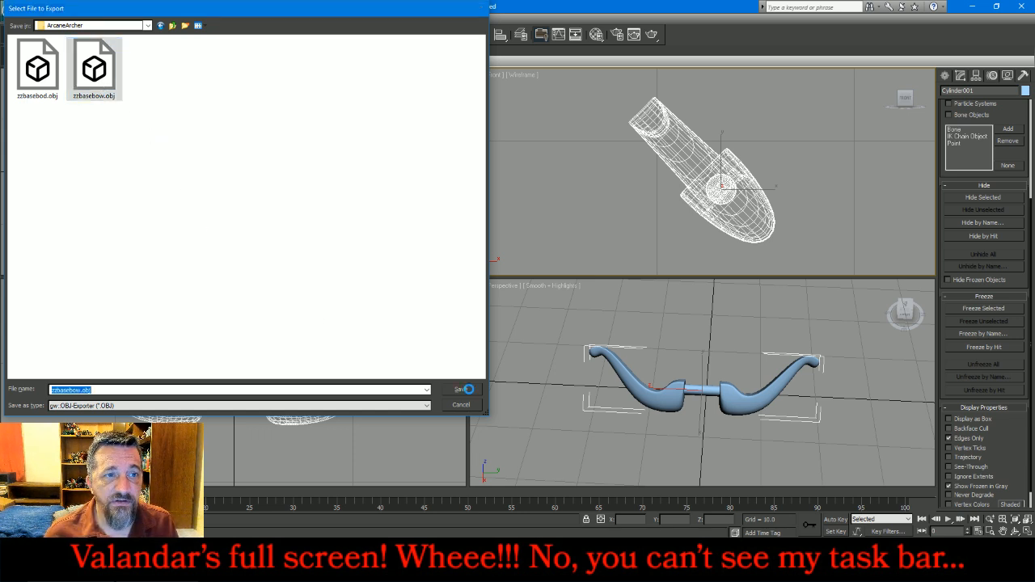
click(468, 393)
click(550, 315)
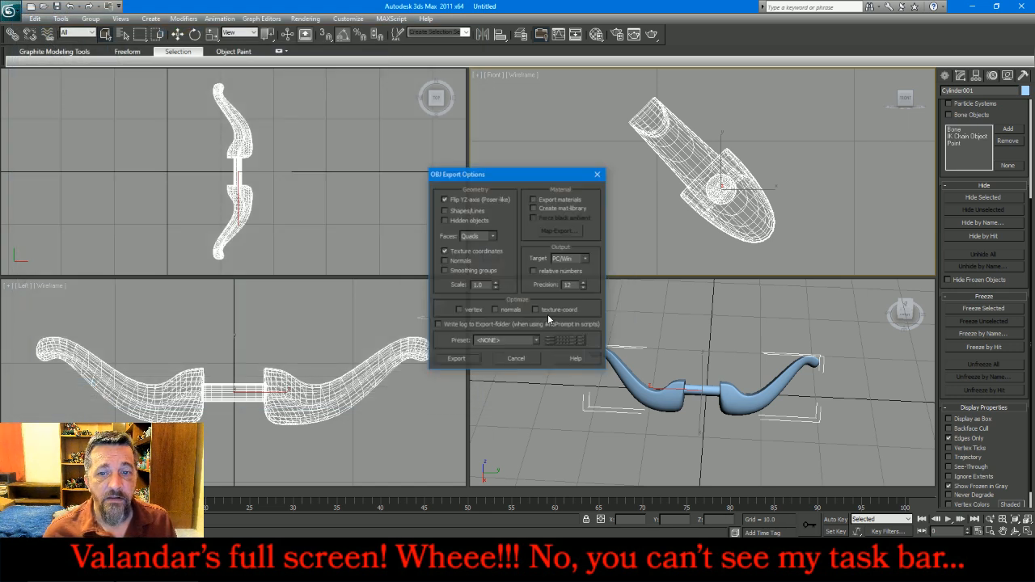
click(457, 358)
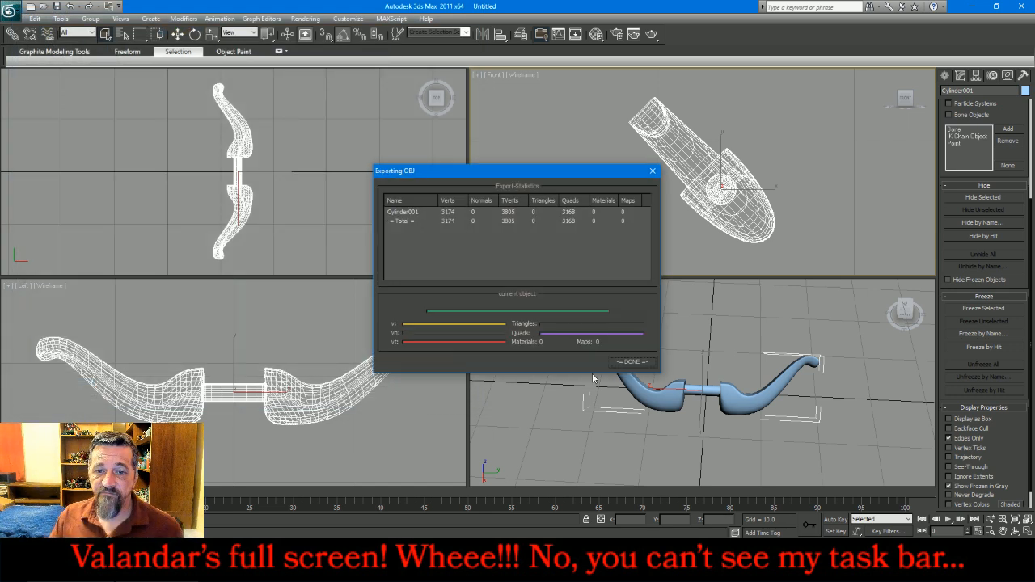
click(632, 362)
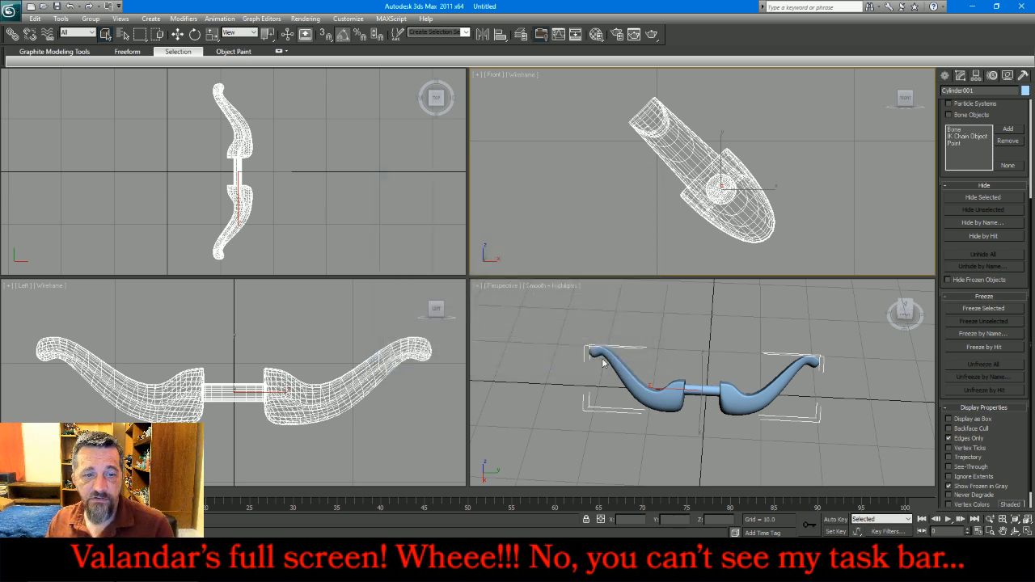
key(Delete)
Switch to DAZ Studio and import zzbasebow.obj from PatreonMinis > New > ArcaneArcher at 100% scale
key(alt+Tab)
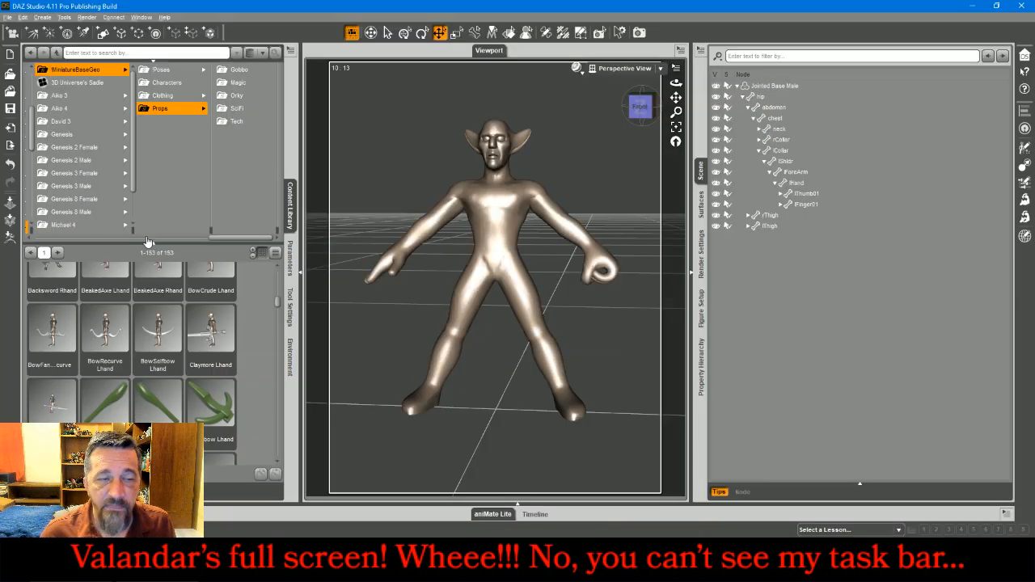
click(7, 17)
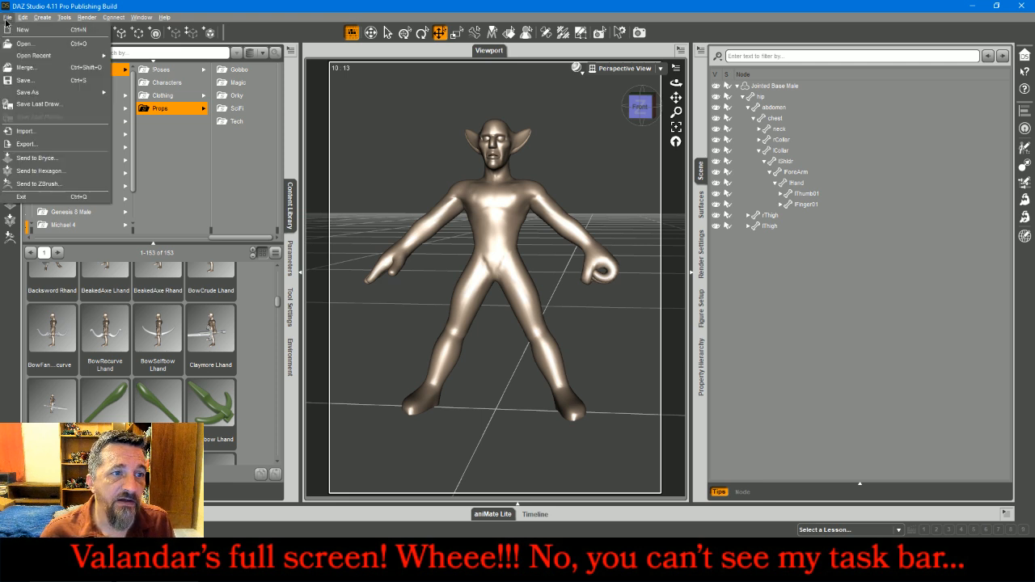
click(32, 131)
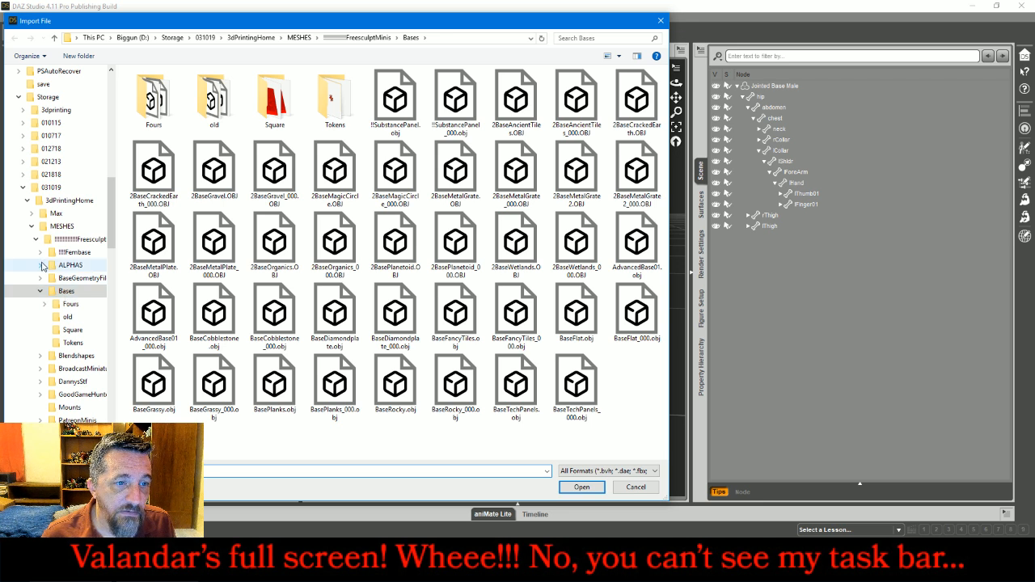
click(39, 290)
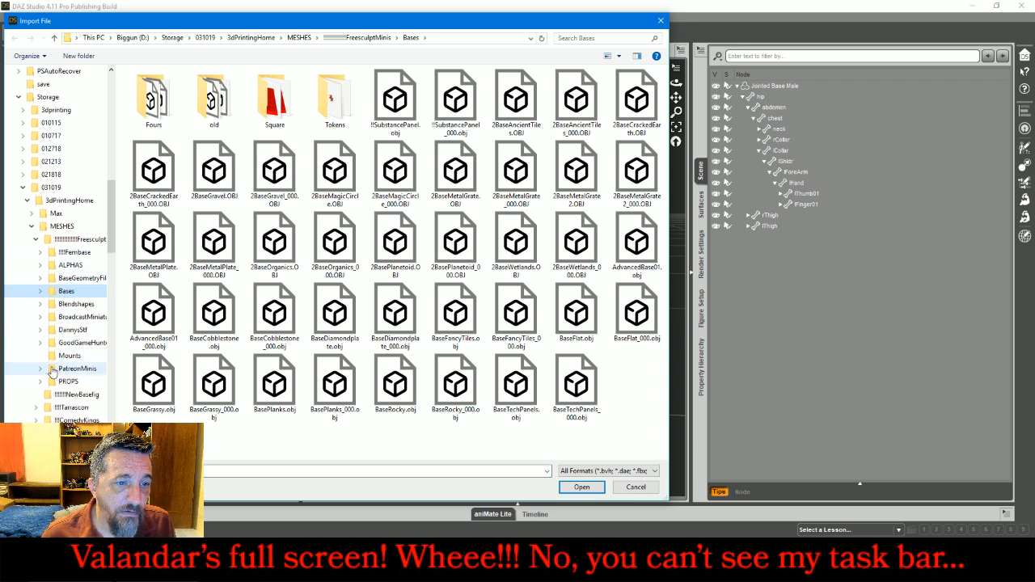
click(42, 370)
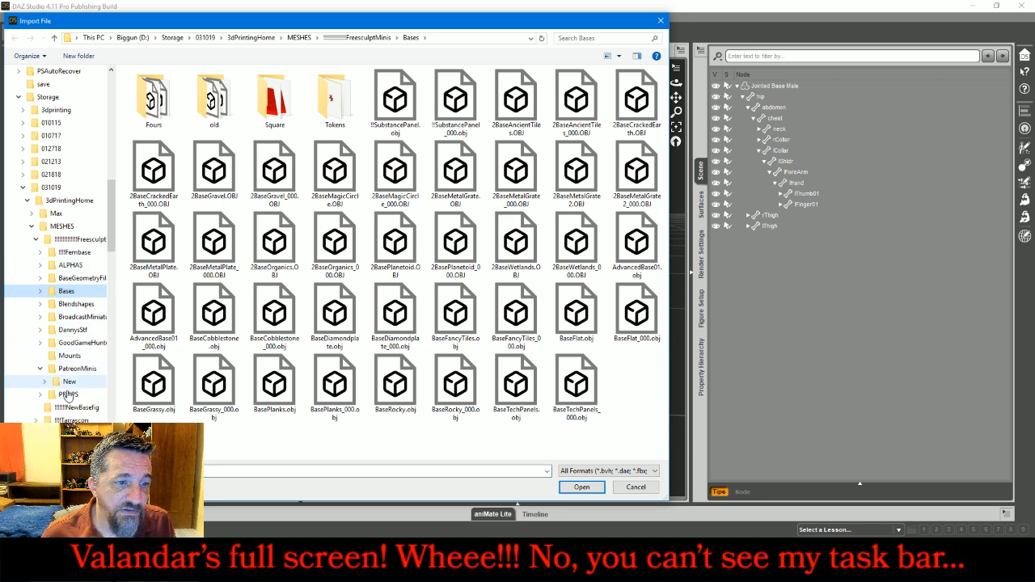
click(45, 382)
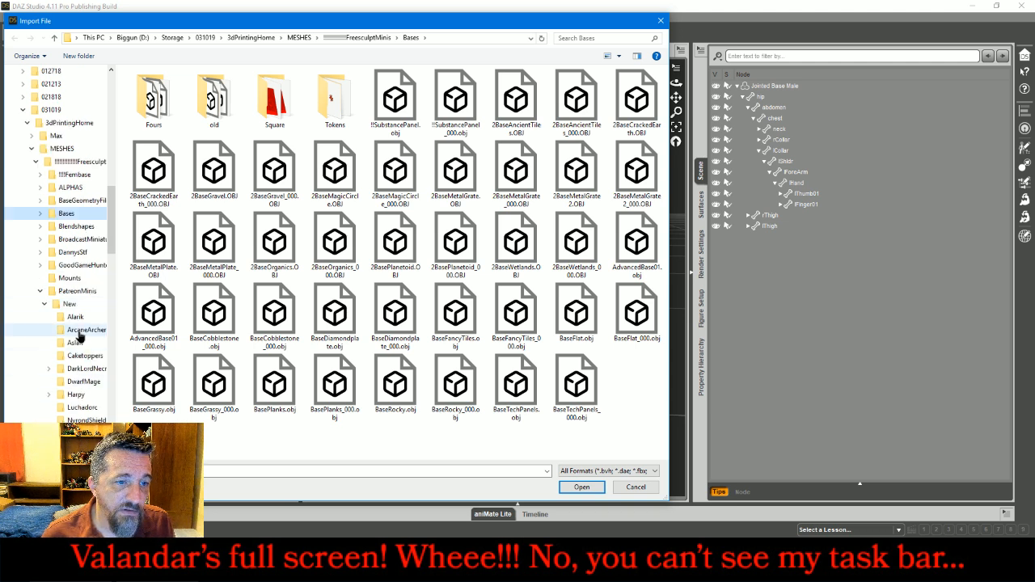
click(81, 329)
double_click(213, 97)
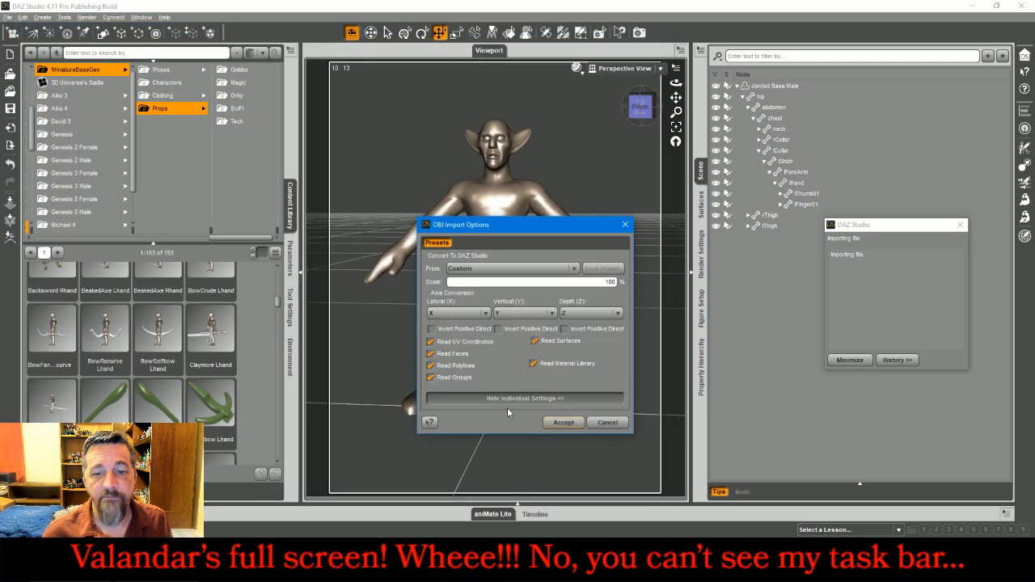
click(561, 423)
Parent the imported bow to the figure's lHand bone, and switch to the YouTube live chat window in Firefox
drag(642, 110, 470, 99)
drag(786, 236, 801, 197)
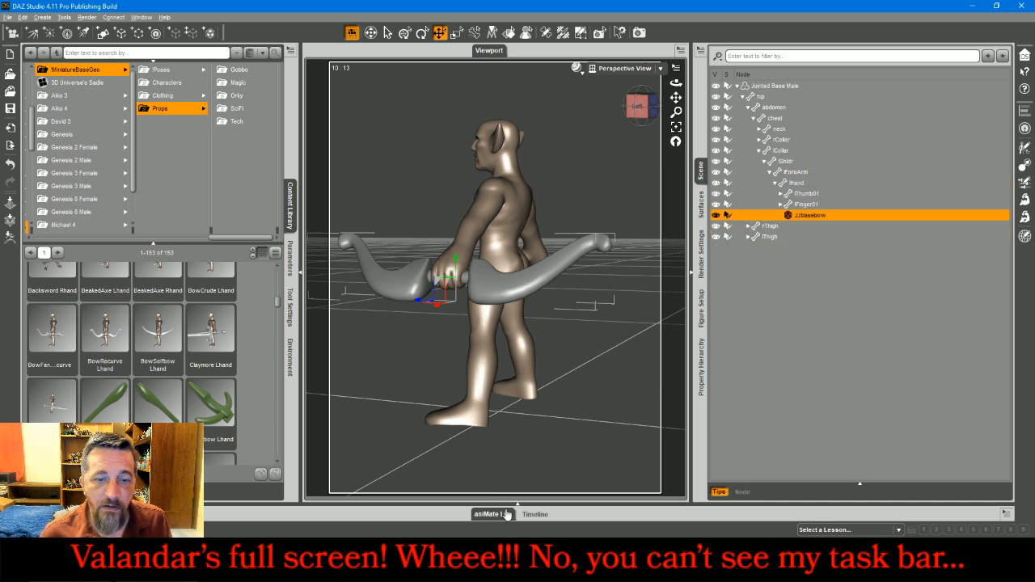
key(alt+Tab)
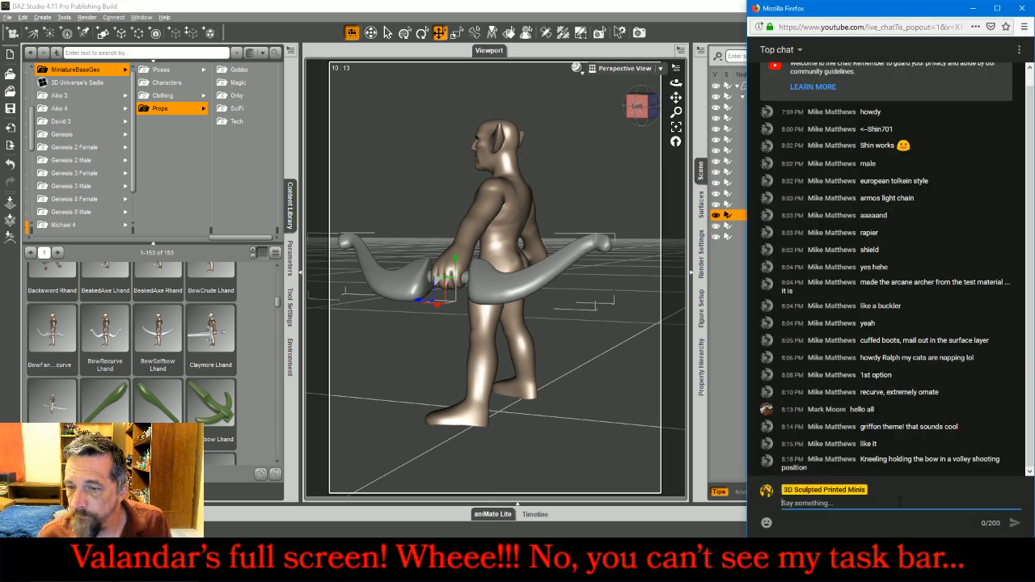
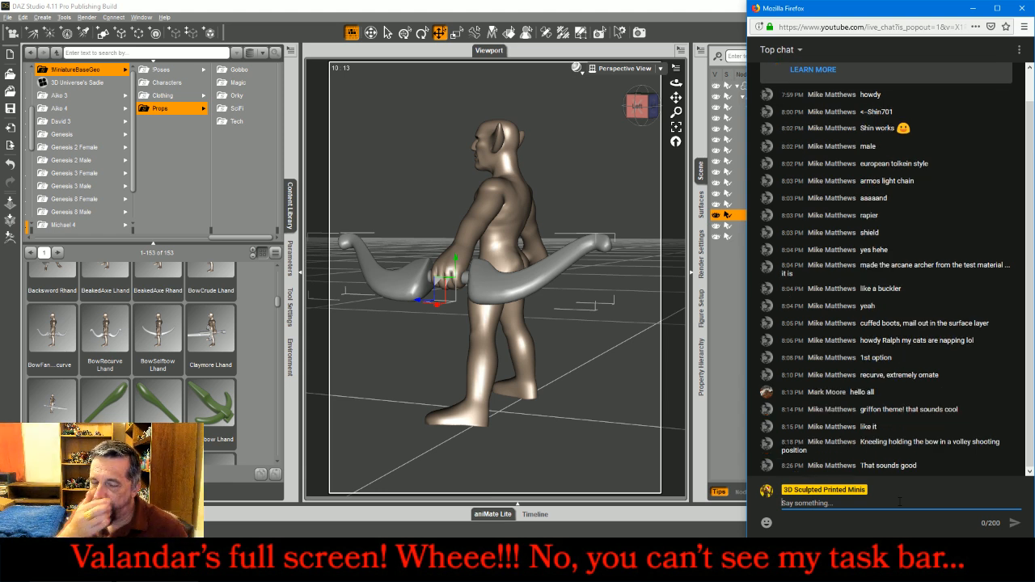
Rotate the figure's hip to tilt the body slightly toward its right side
drag(638, 109, 752, 116)
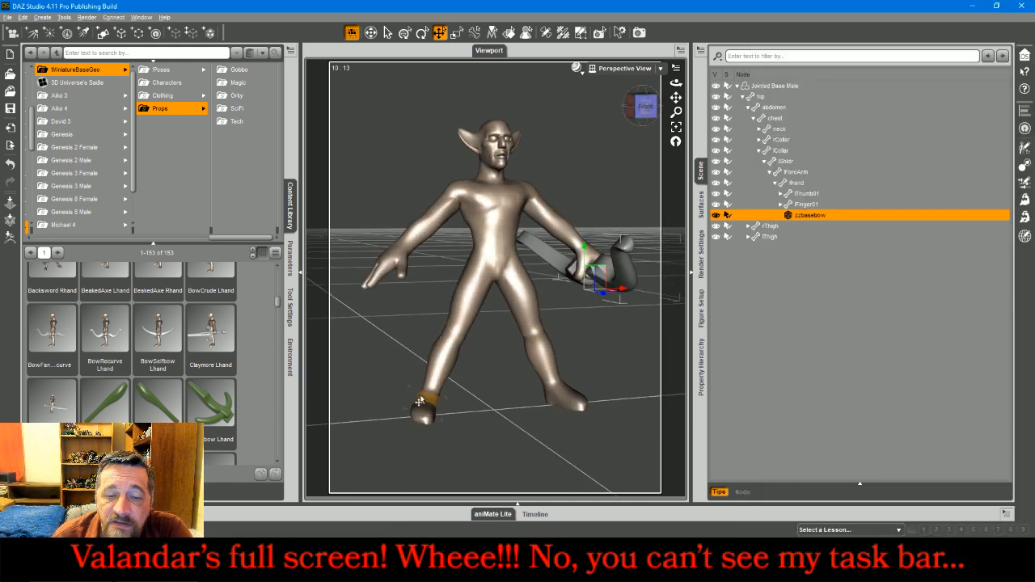
click(463, 328)
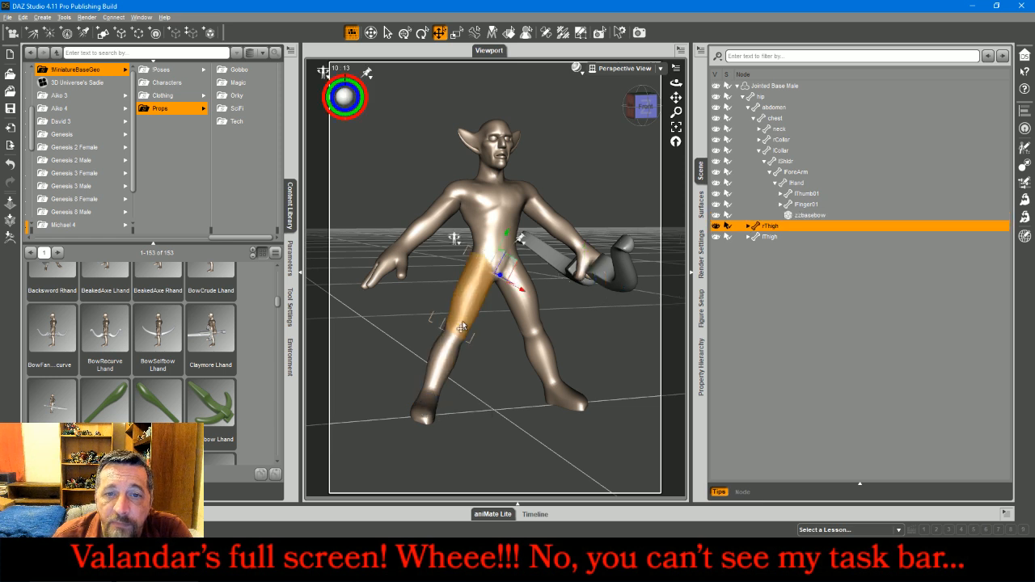
click(495, 271)
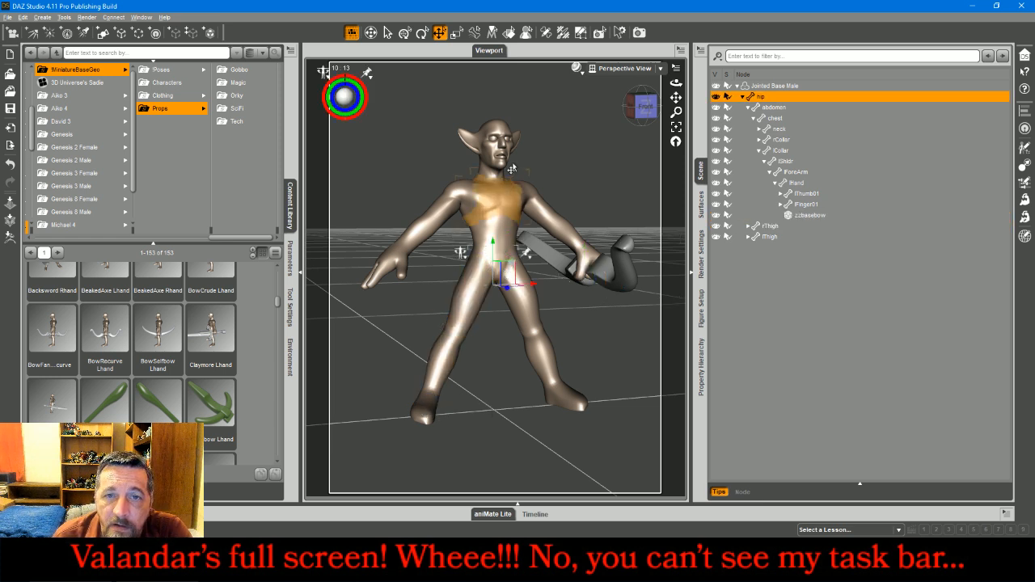
drag(644, 106, 671, 105)
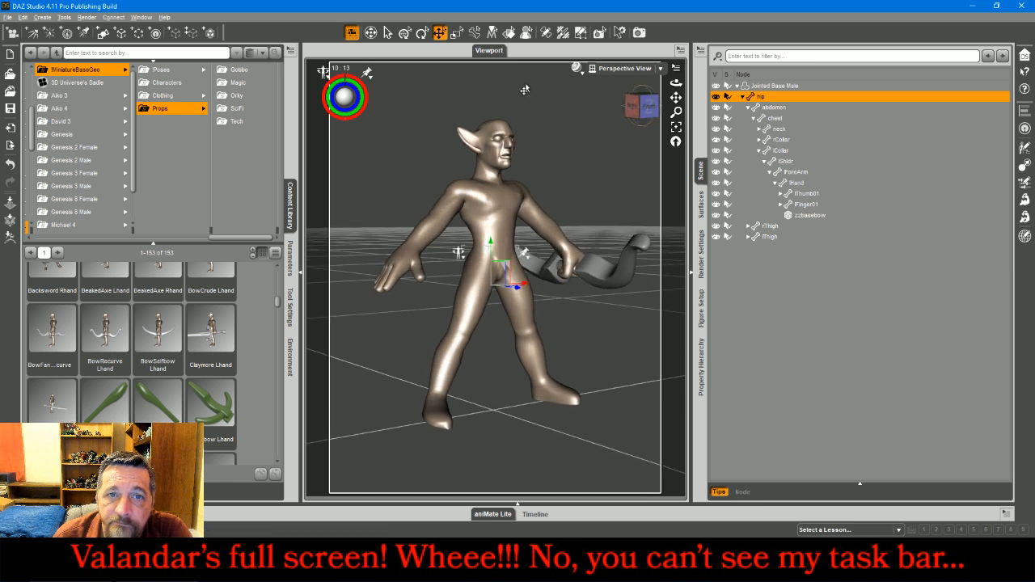
click(421, 34)
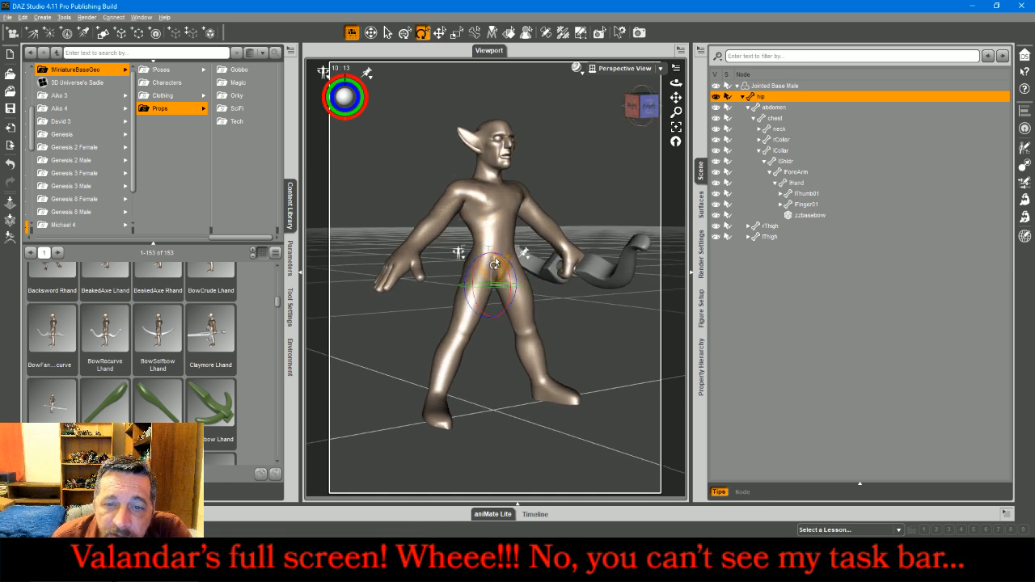
drag(504, 269, 463, 259)
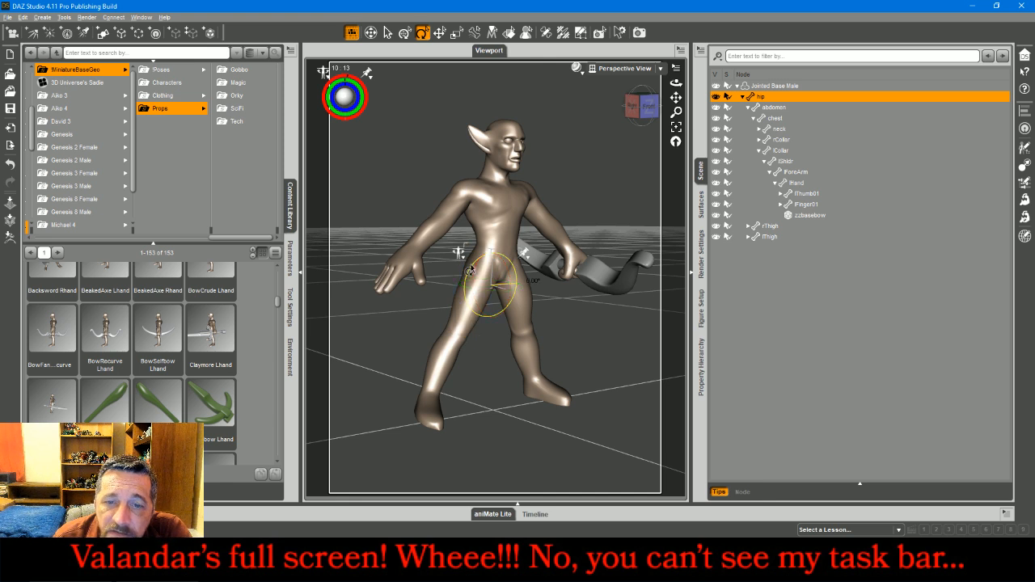
drag(470, 270, 468, 272)
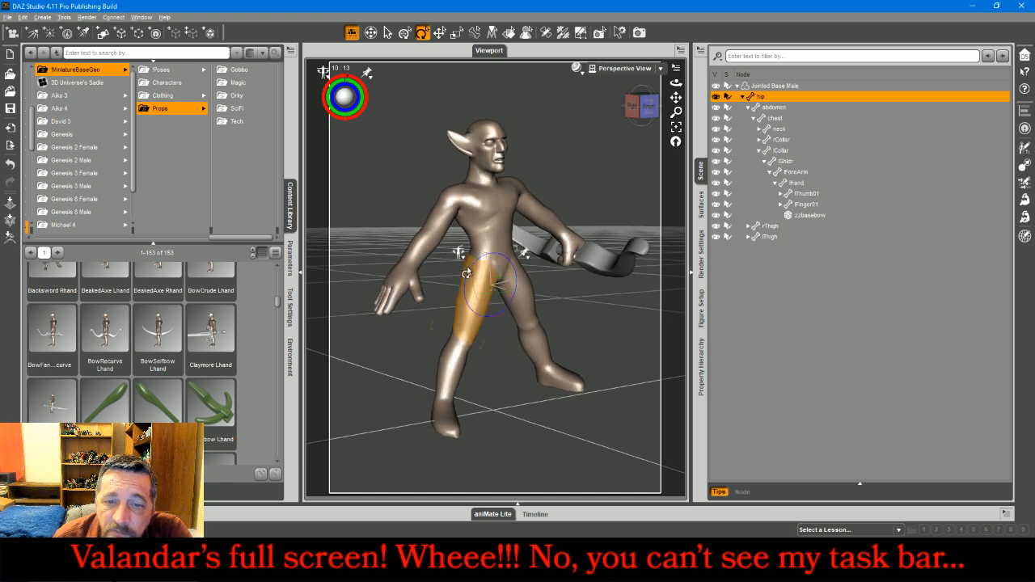
Rotate the right thigh to near vertical and bend the right shin backward for the kneeling leg
click(461, 317)
drag(458, 276, 460, 283)
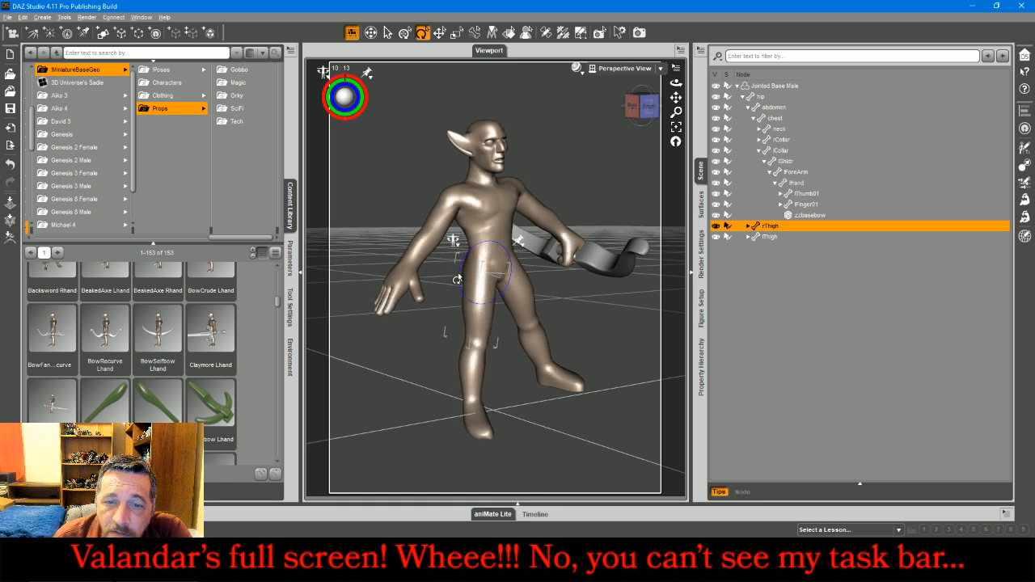
click(471, 370)
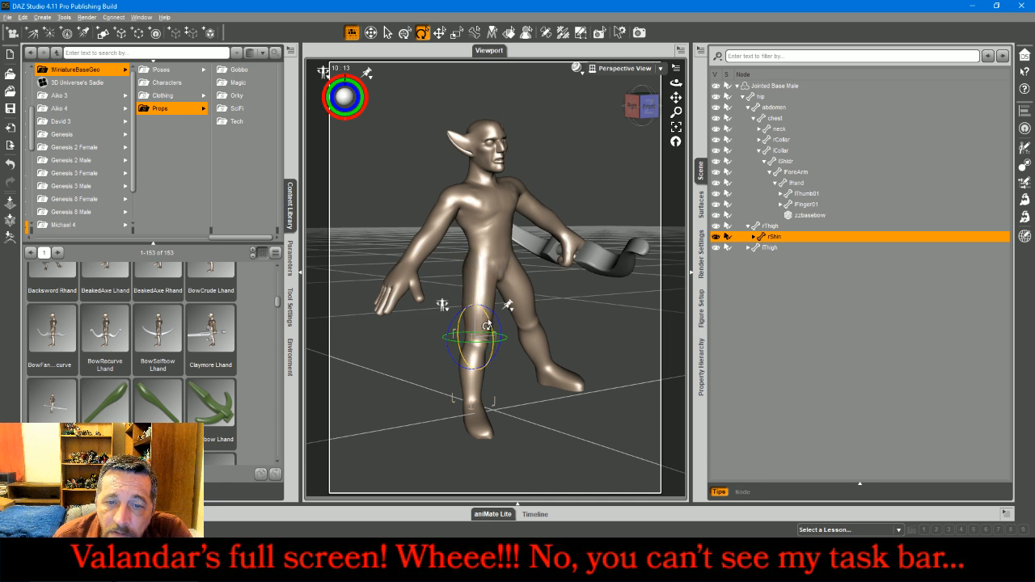
drag(489, 344, 493, 355)
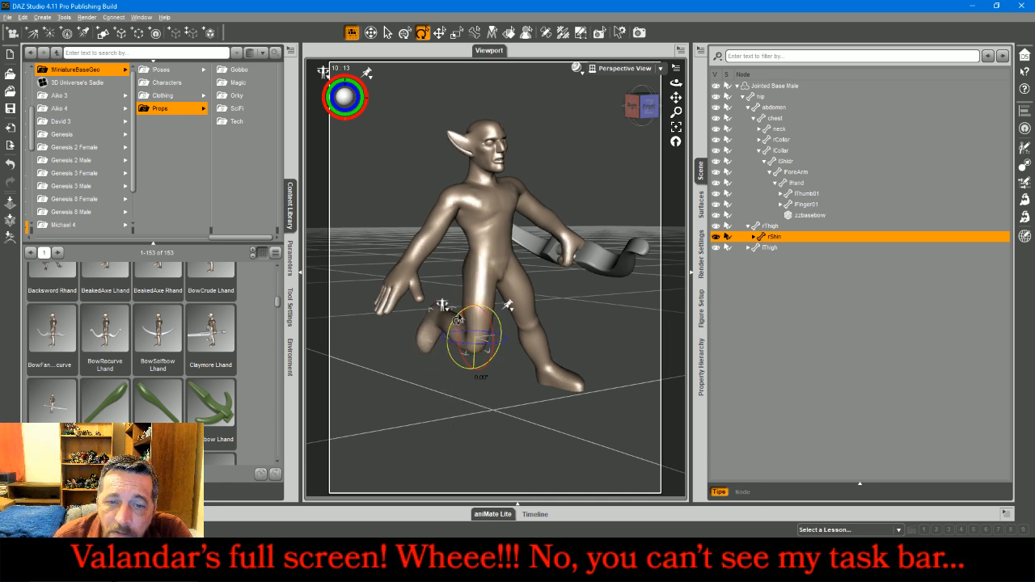
drag(459, 321, 458, 324)
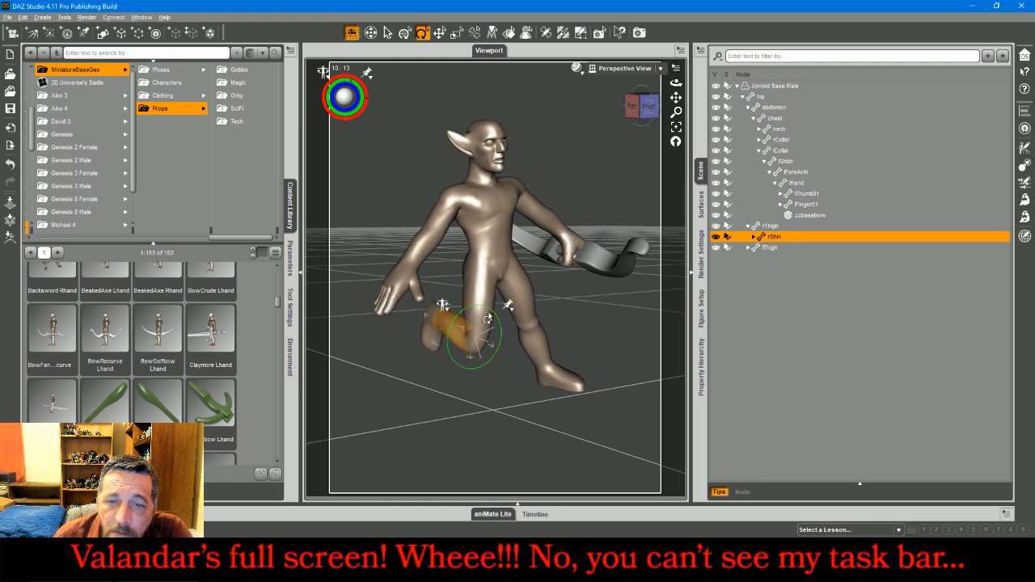
Raise the left thigh forward to near horizontal and bend the left shin down so the foot reaches the ground
click(526, 299)
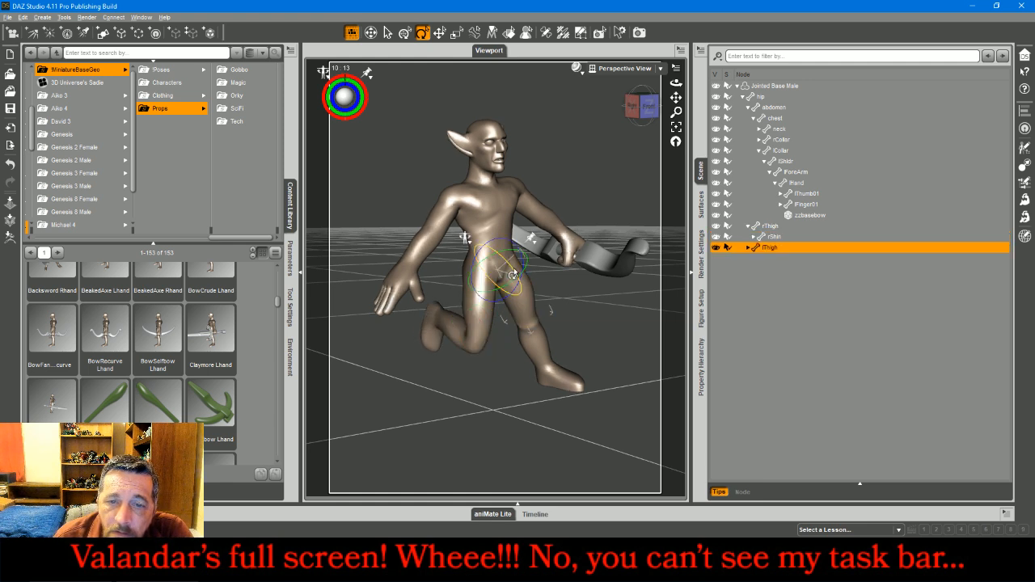
mouse_move(511, 275)
mouse_down()
mouse_move(496, 257)
mouse_move(504, 240)
mouse_move(501, 279)
mouse_up()
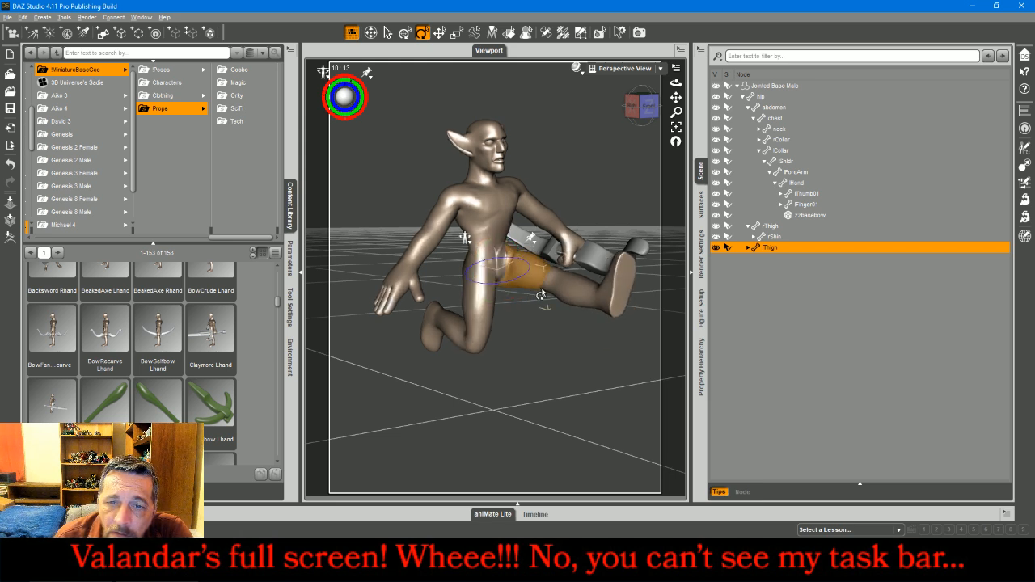
click(557, 292)
drag(558, 291, 564, 297)
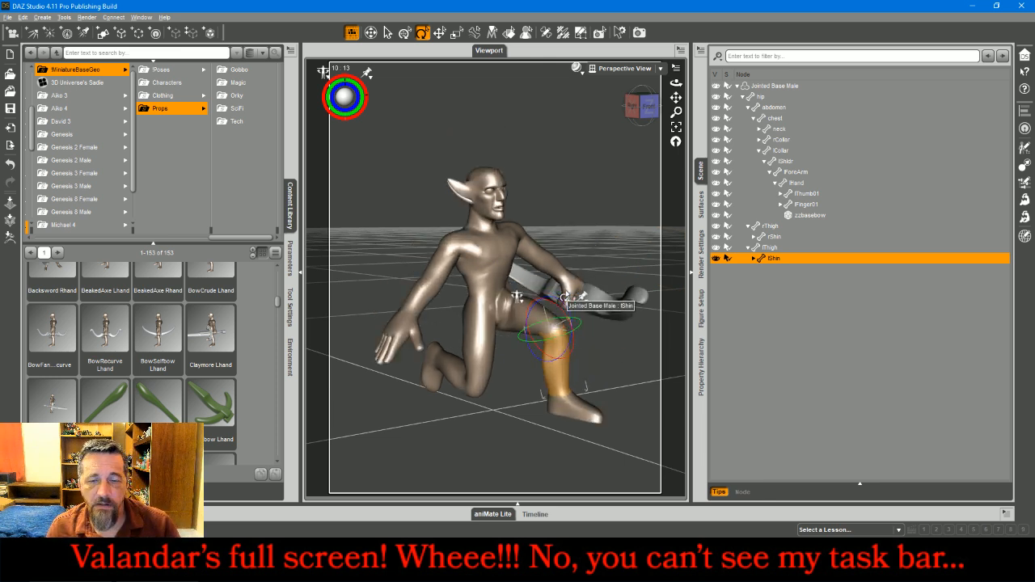
From the right view, rotate the right foot and toe so the toes rest flat on the ground behind the figure
click(623, 68)
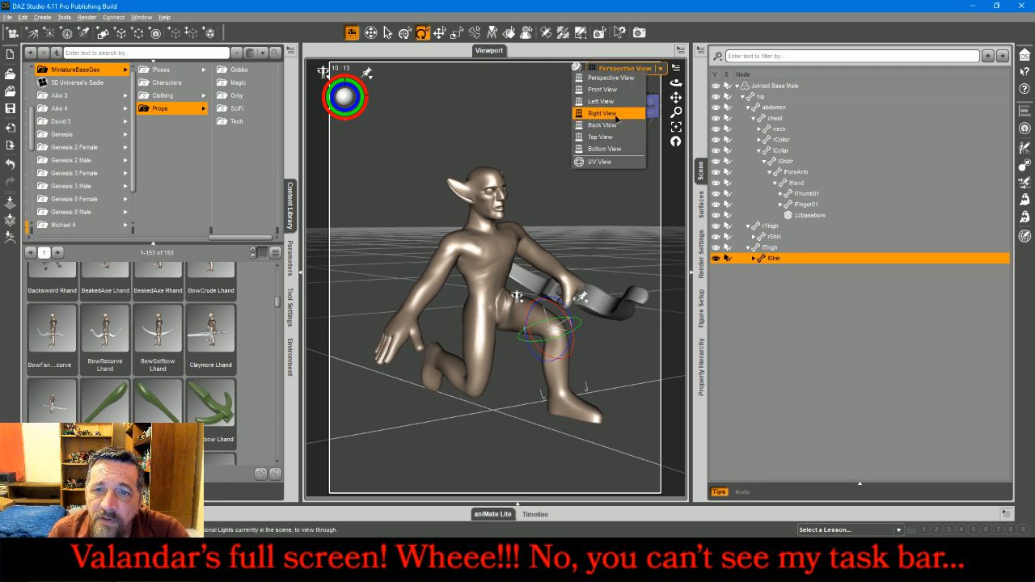
click(602, 113)
click(676, 129)
drag(676, 112, 677, 98)
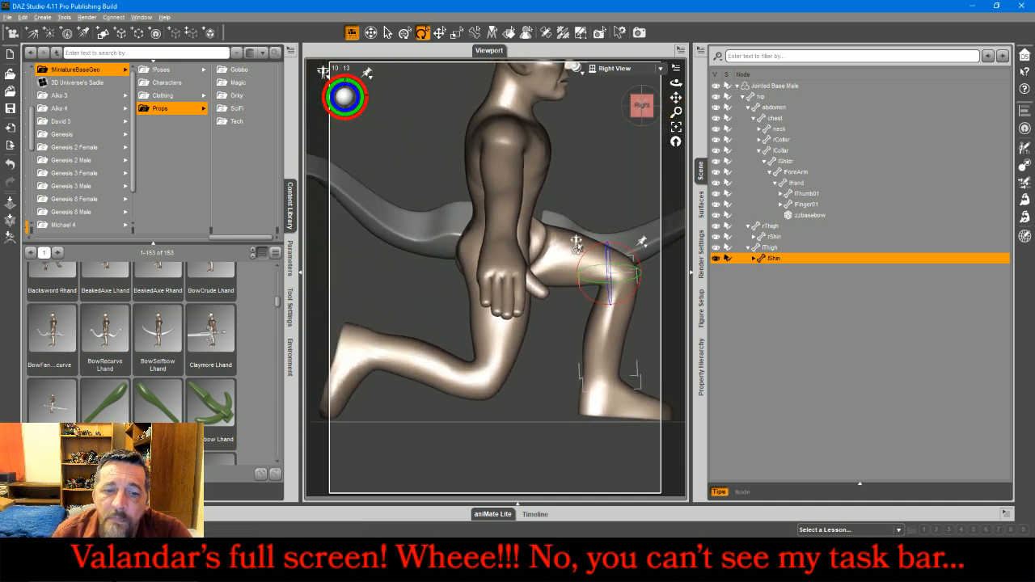
click(364, 377)
mouse_move(382, 387)
mouse_down()
mouse_move(363, 396)
mouse_move(384, 415)
mouse_move(402, 392)
mouse_up()
click(363, 416)
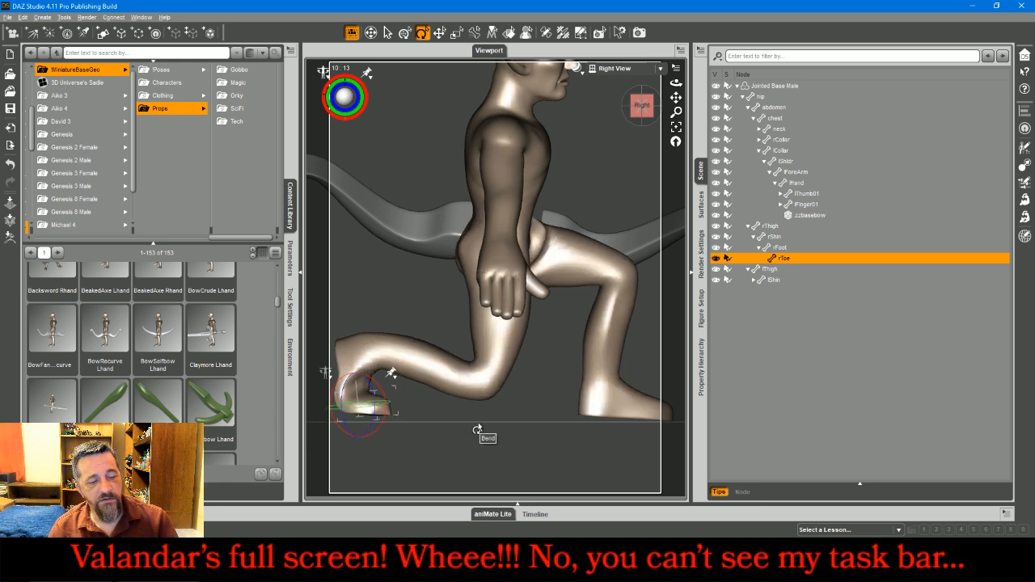
Adjust the left foot's bend so its sole lies flat, and drop the figure to the floor
click(596, 412)
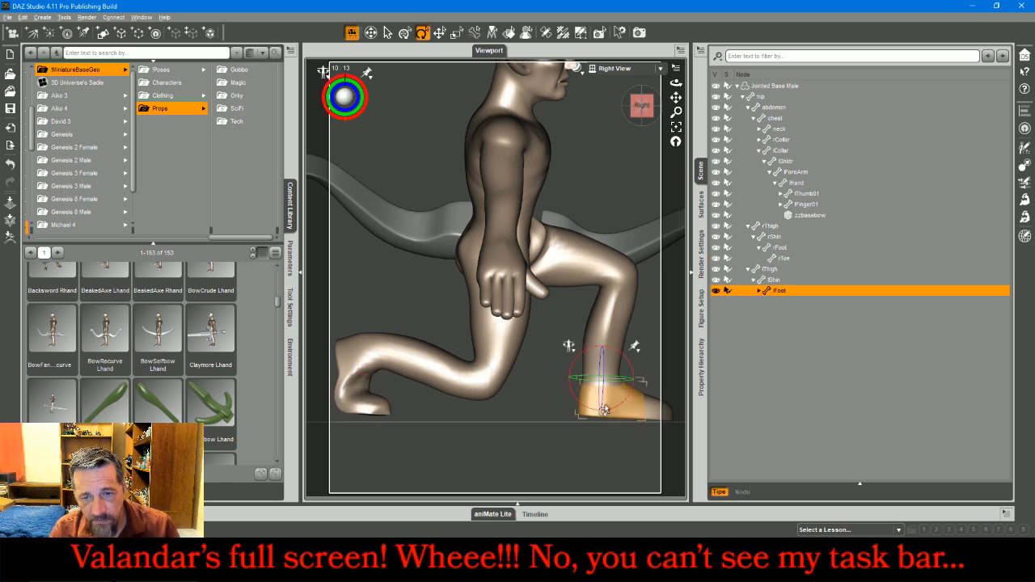
drag(574, 366, 575, 366)
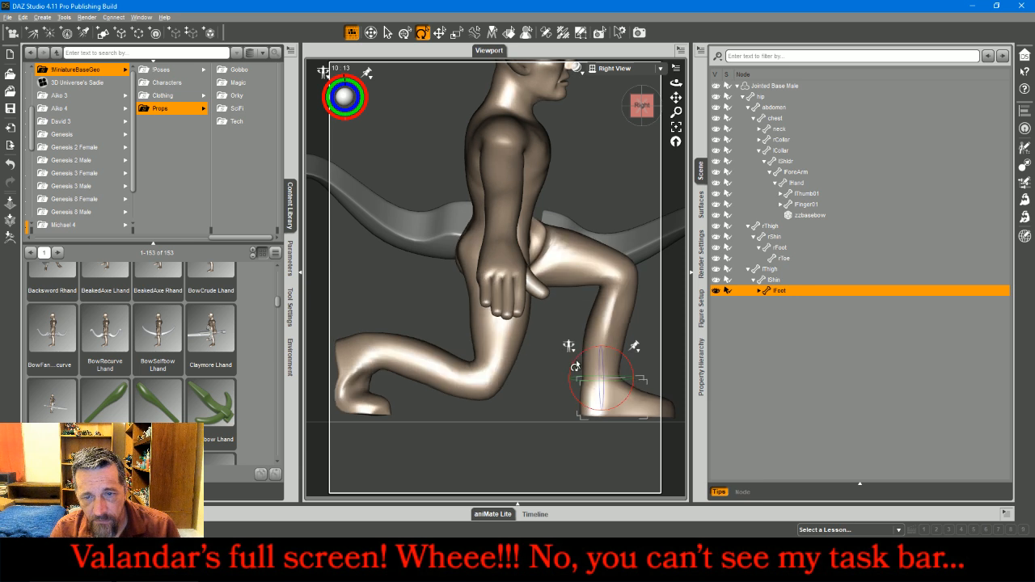
key(ctrl+d)
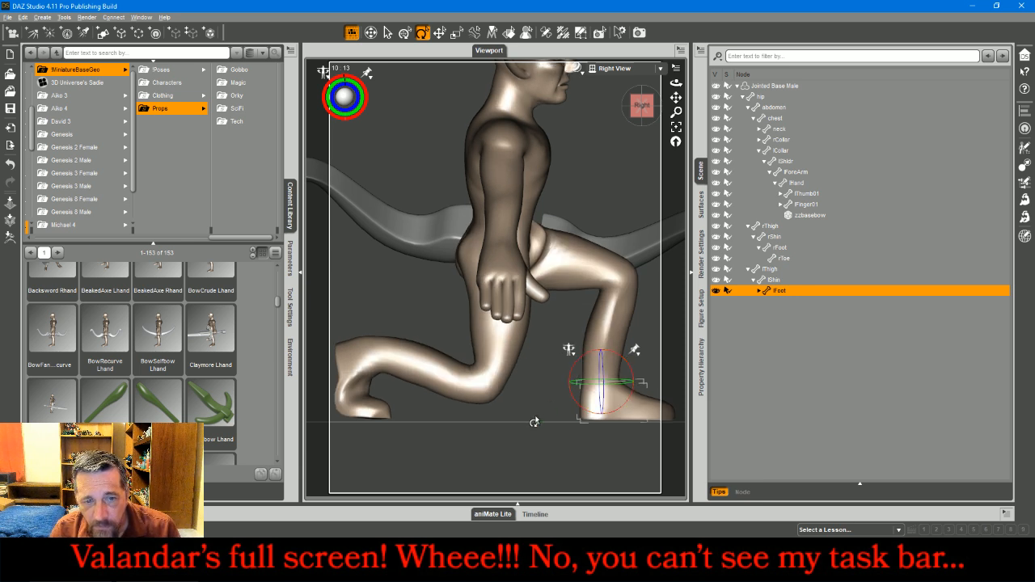
Fine-tune the right shin's bend so the kneeling leg sits closer to level with the floor
click(400, 365)
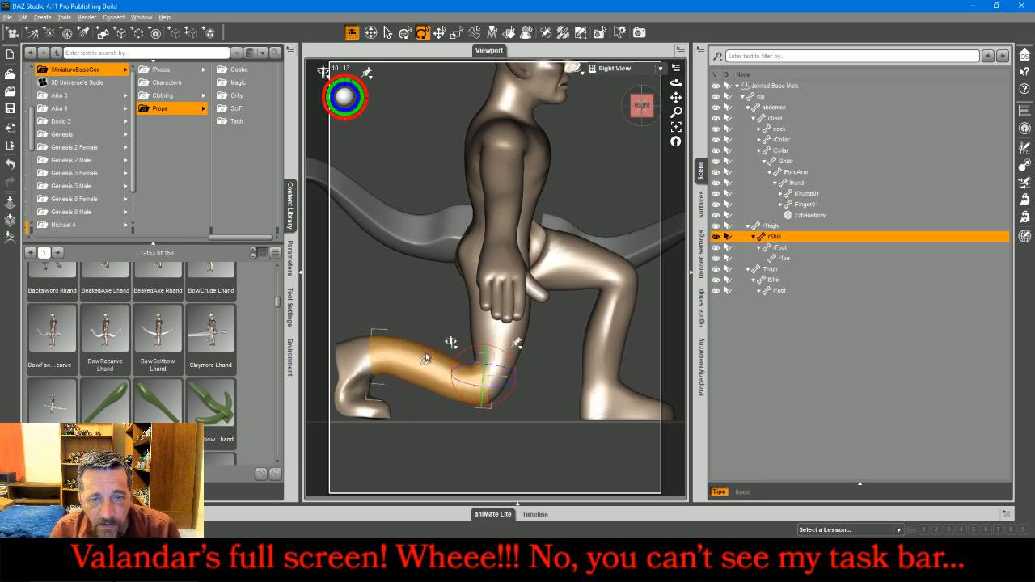
drag(465, 357, 465, 356)
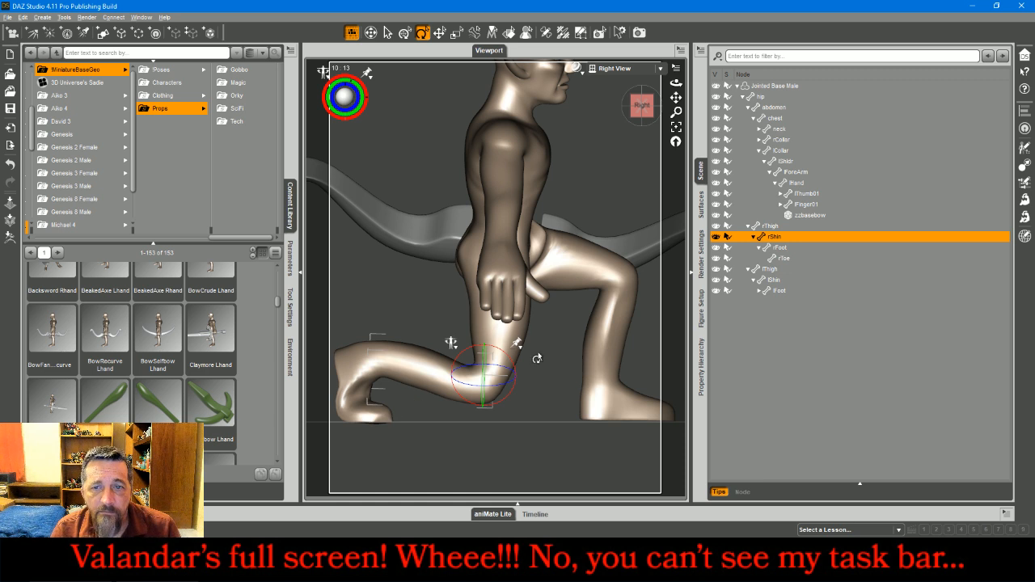
From the front view, swing the left thigh inward and rotate the left foot level with the floor
click(613, 69)
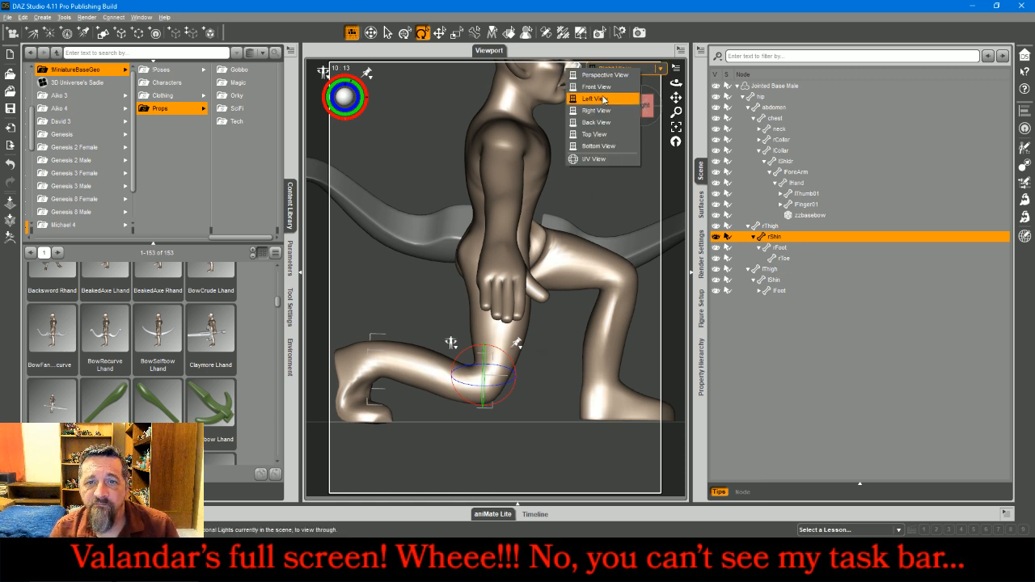
click(602, 88)
click(586, 228)
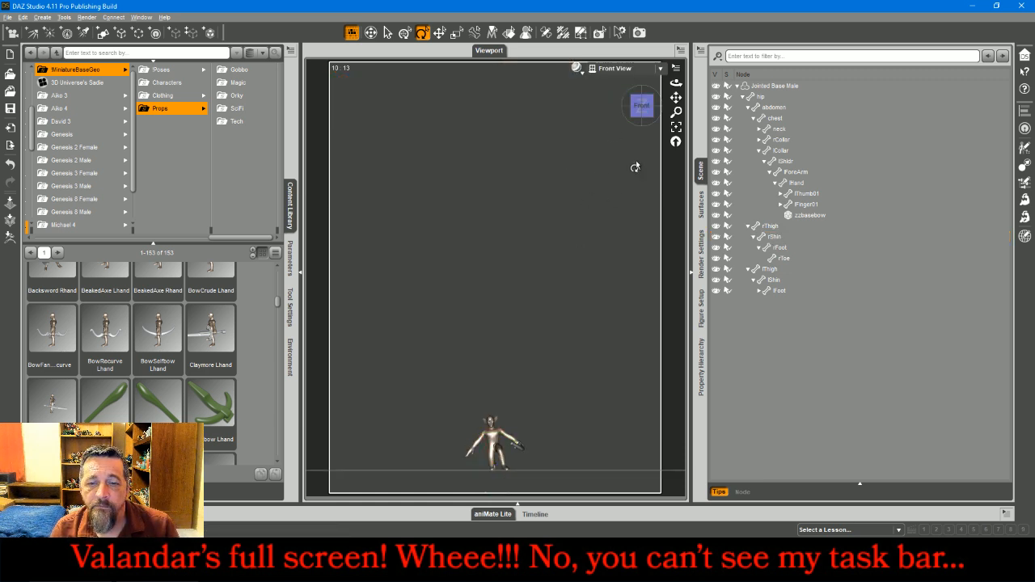
click(676, 126)
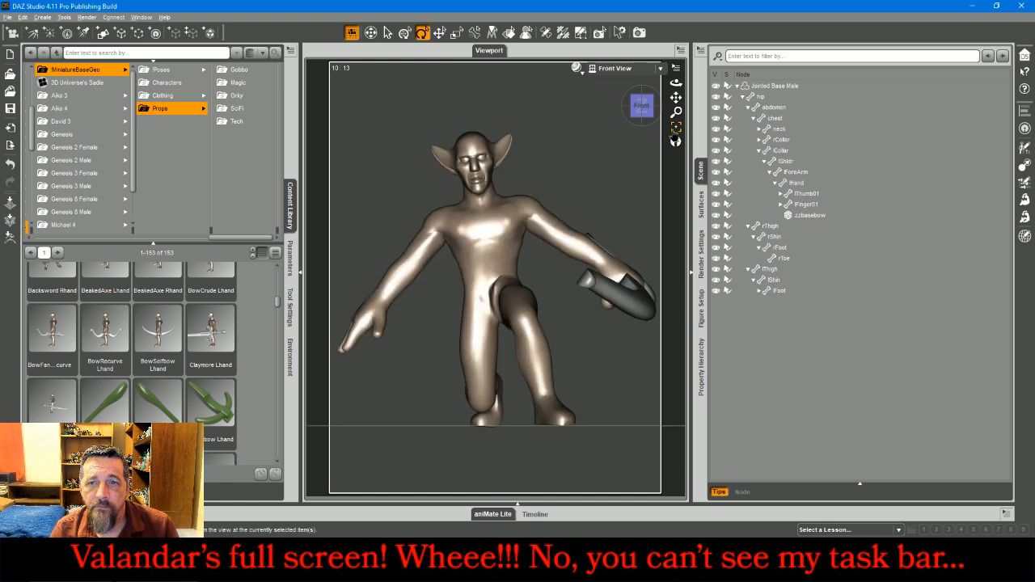
click(526, 295)
drag(527, 295, 509, 290)
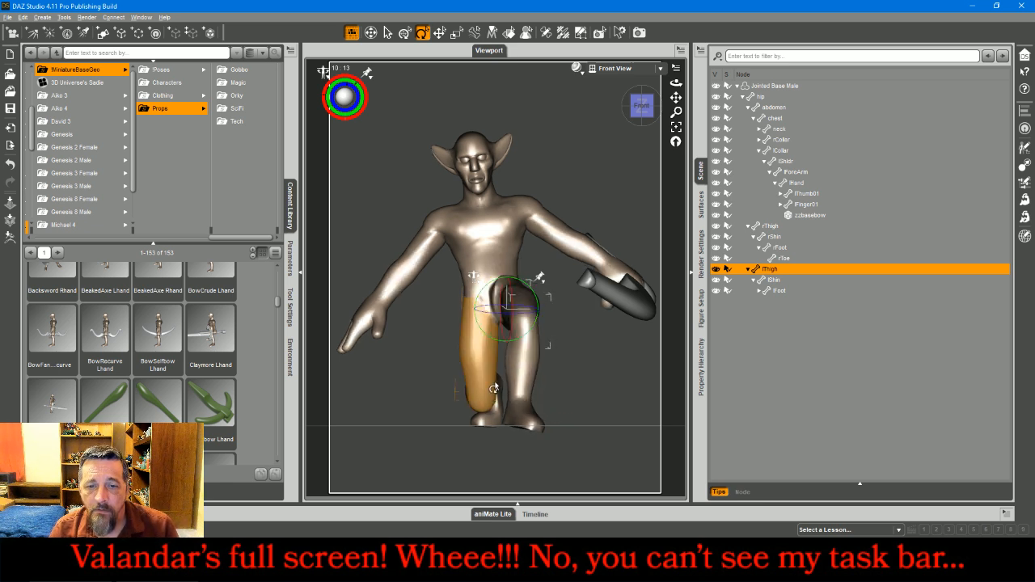
click(508, 414)
drag(504, 377, 523, 389)
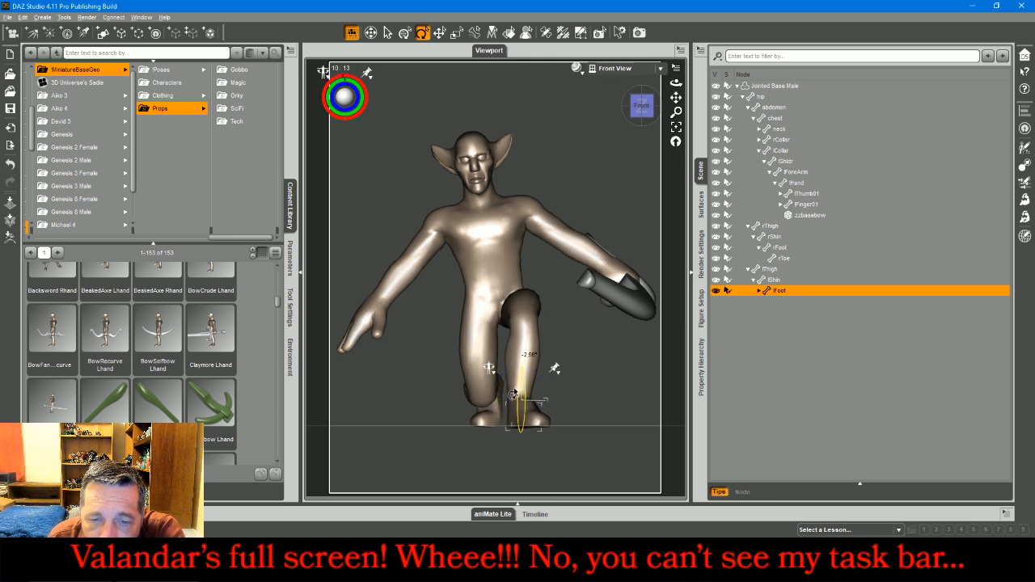
drag(513, 394, 495, 393)
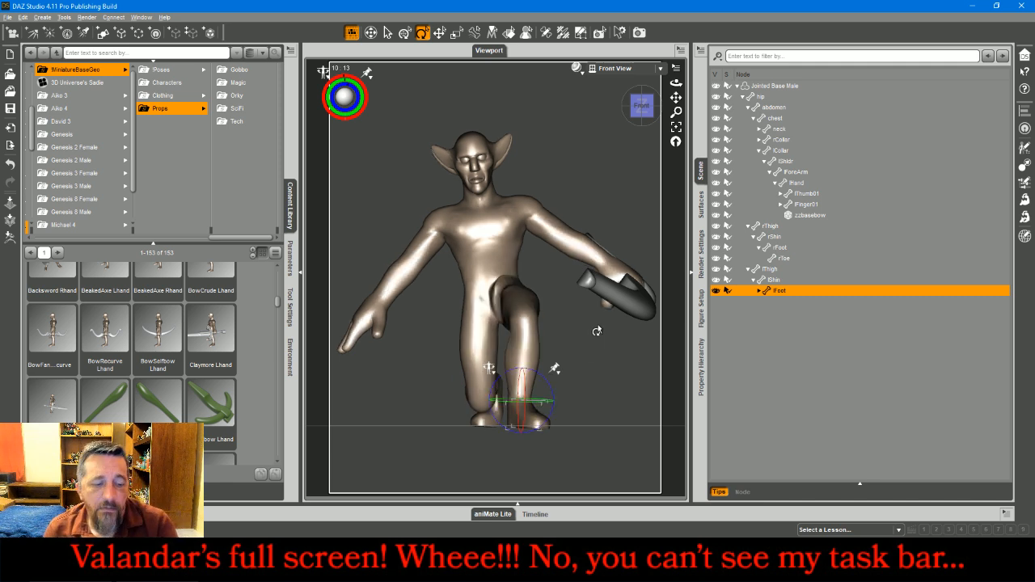
Twist the right shin to about 20° and set its bend to 88.20, checking from the right view
click(493, 385)
drag(475, 377, 471, 416)
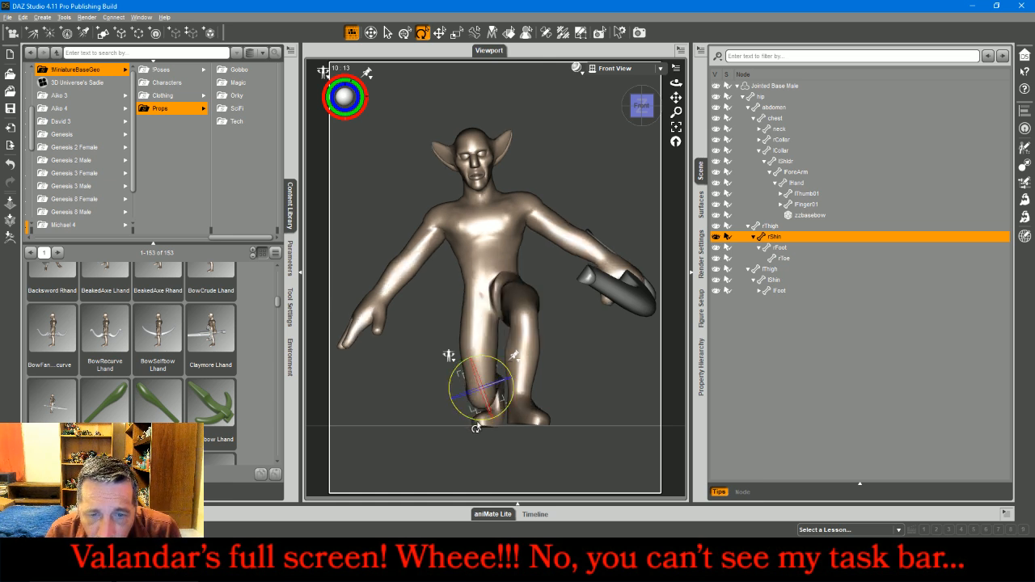
click(619, 68)
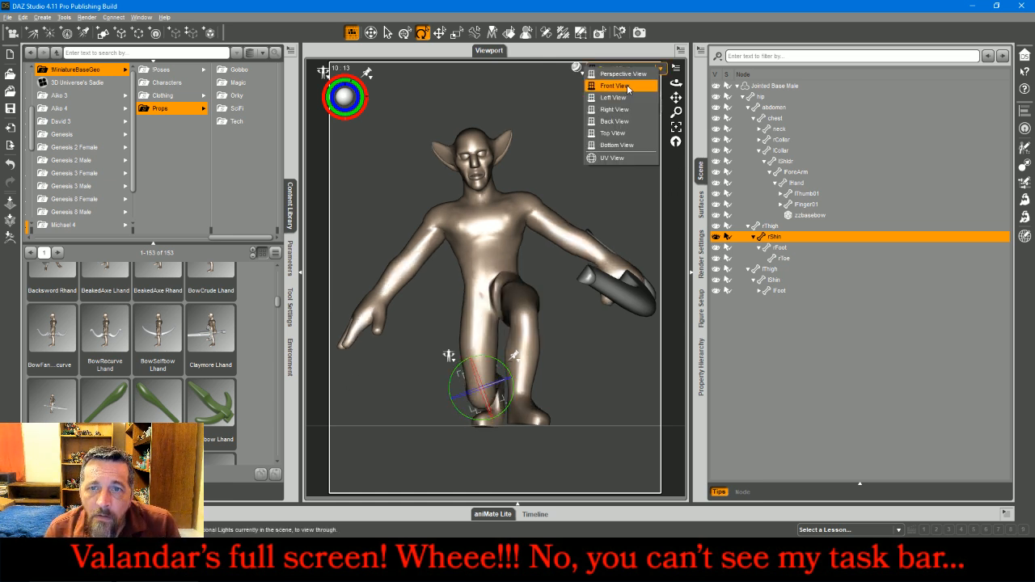
click(628, 108)
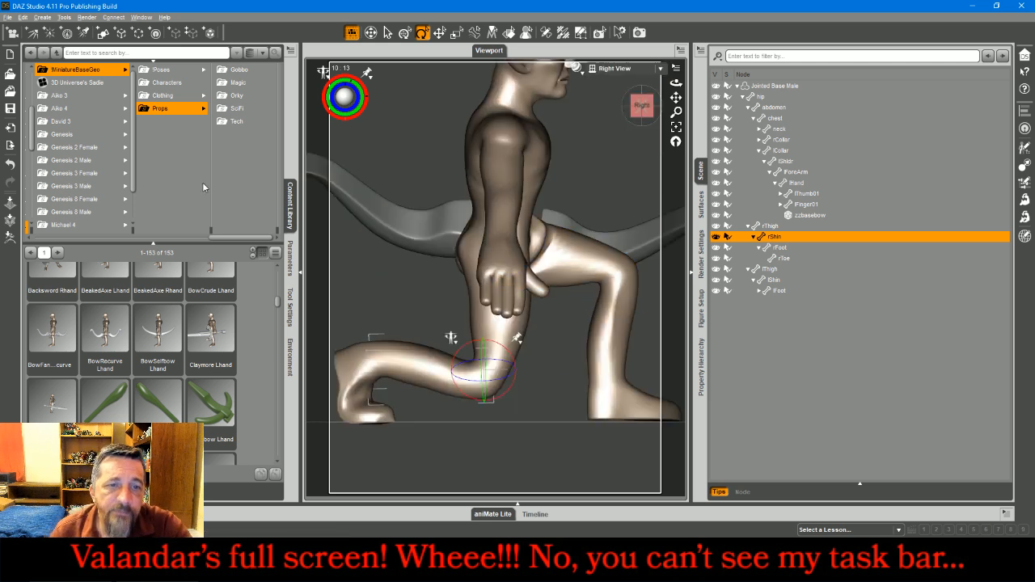
click(292, 271)
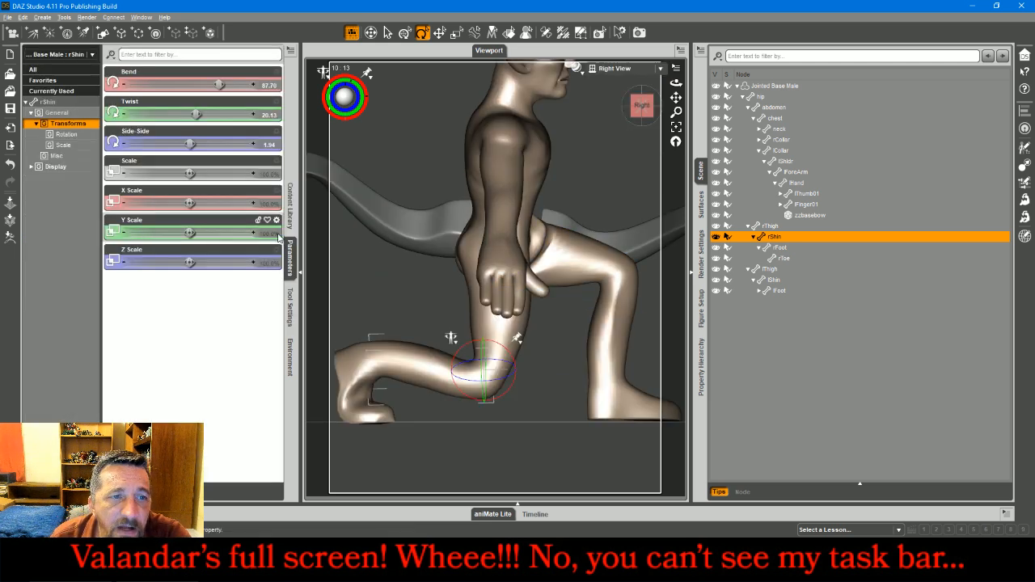
click(124, 87)
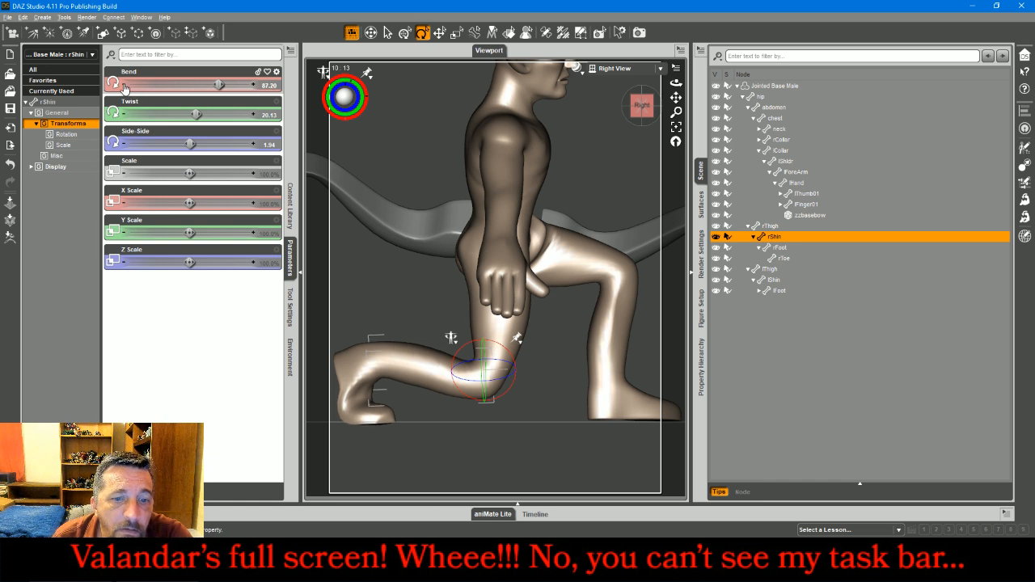
click(253, 85)
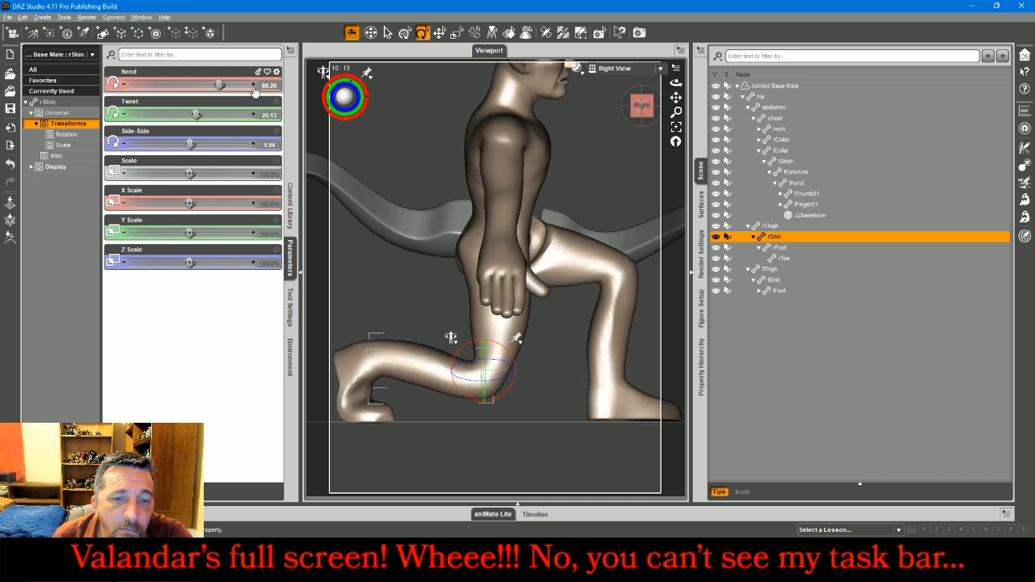
Set the right shin's bend to 89.20 and return to the perspective view facing the figure's front
click(253, 85)
click(253, 85)
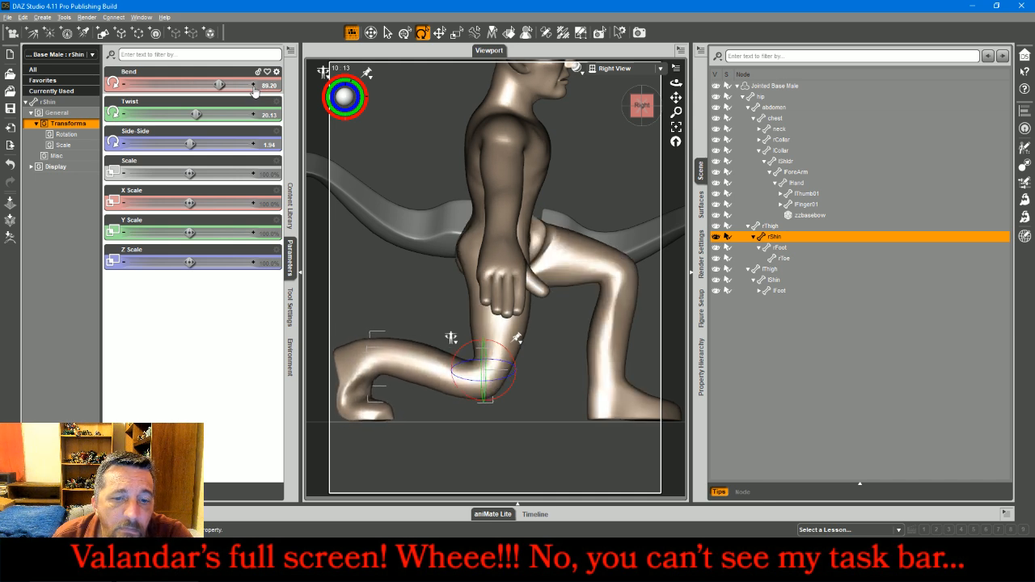
click(647, 76)
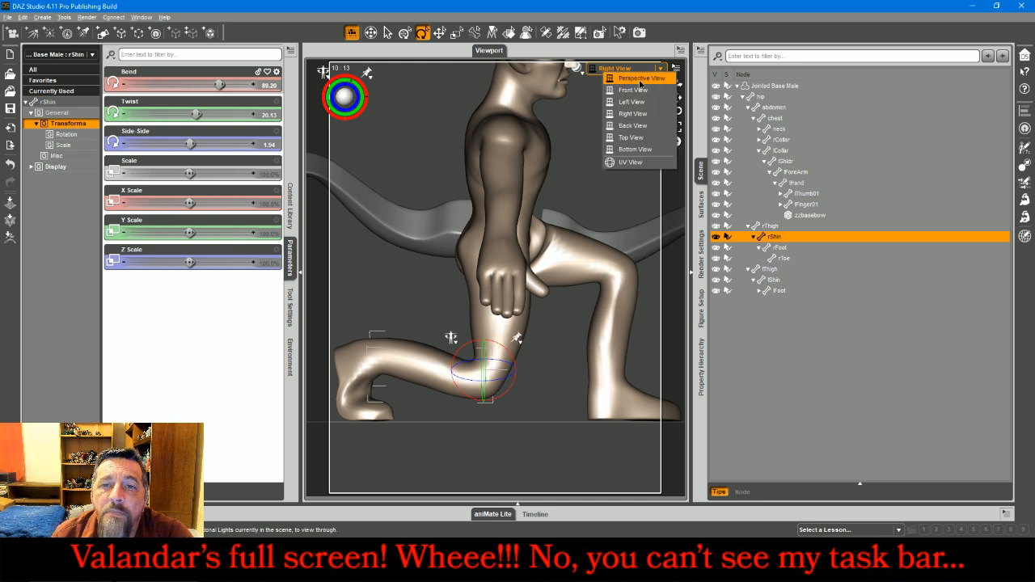
click(631, 82)
drag(676, 83, 618, 76)
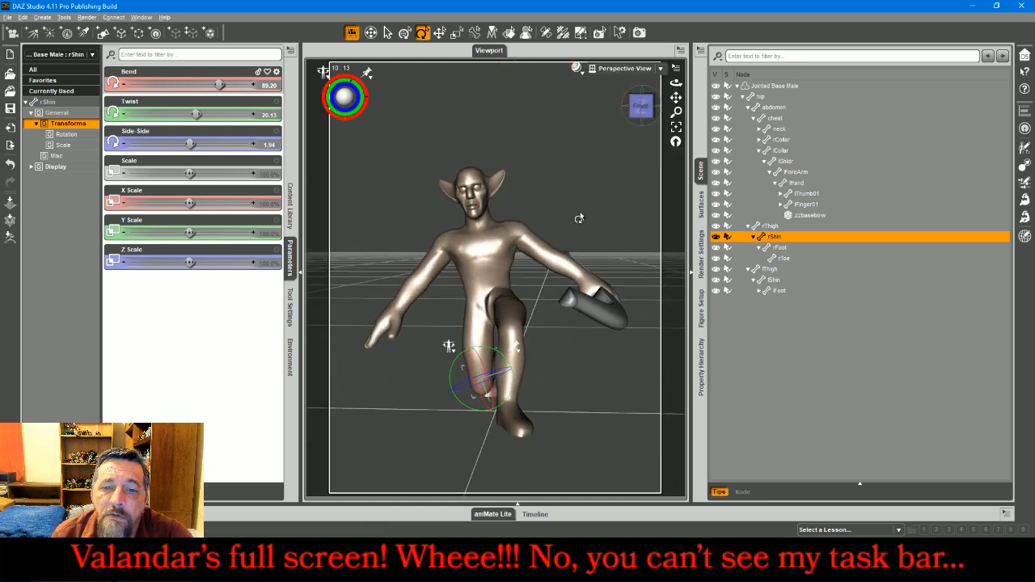
Tilt the abdomen sideways to -12.34 to straighten the torso, and twist the abdomen and chest together toward the figure's right
click(496, 291)
drag(509, 282, 514, 282)
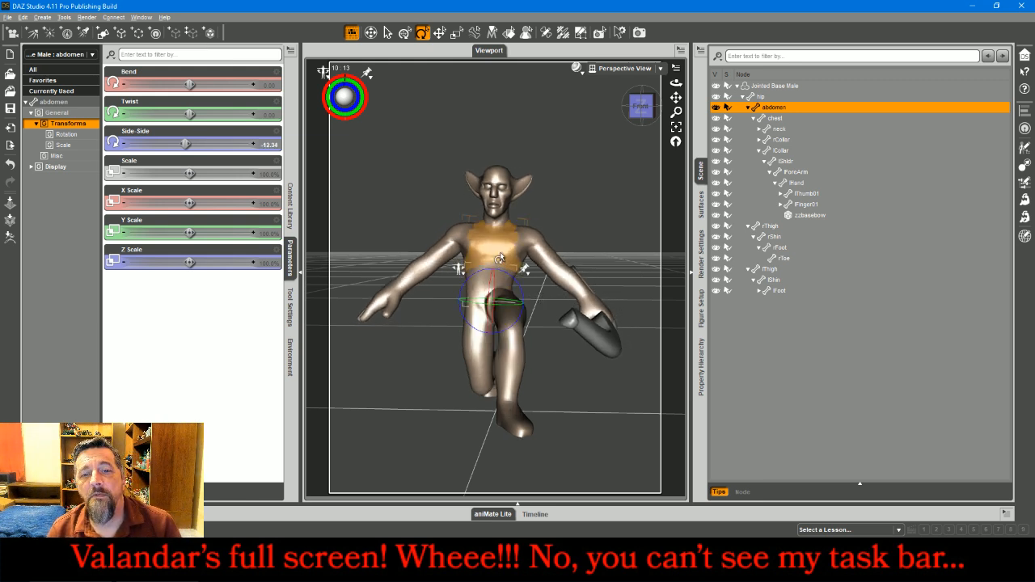
ctrl+click(500, 258)
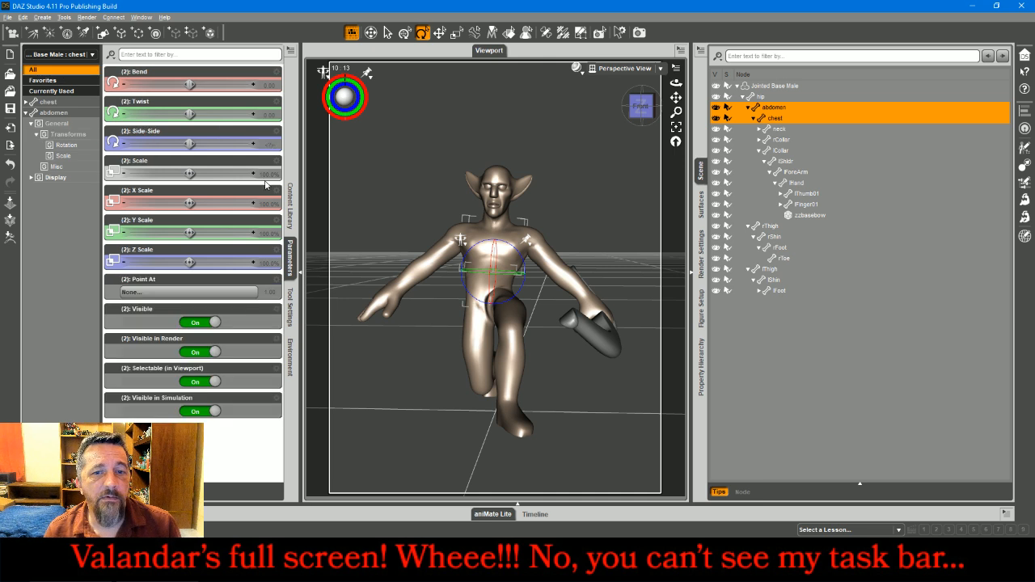
drag(482, 273, 530, 268)
drag(642, 142, 637, 144)
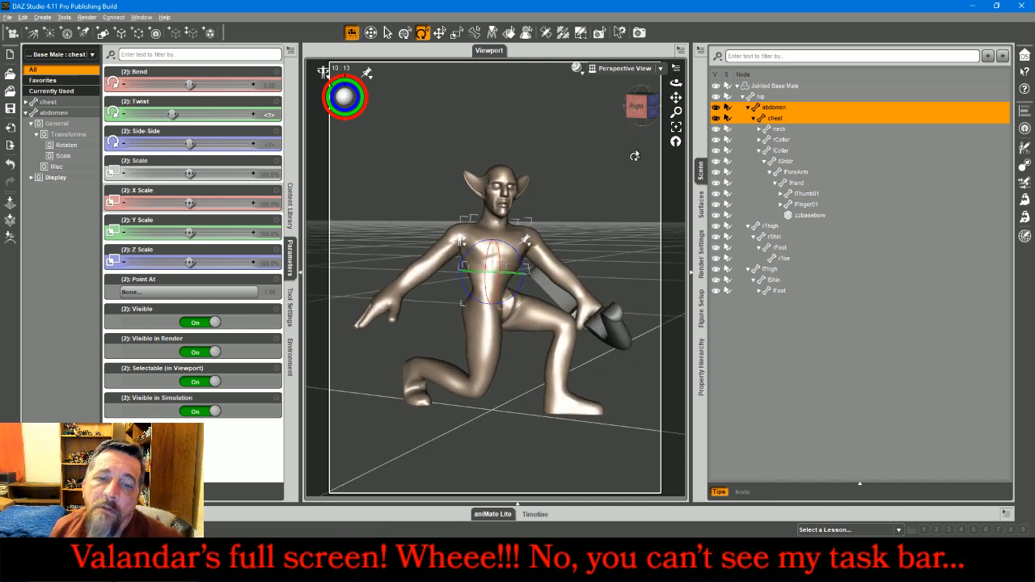
Lean the torso back and raise the left arm with the bow, with the left shoulder's twist at -64.20 and bend at 45.79
click(477, 289)
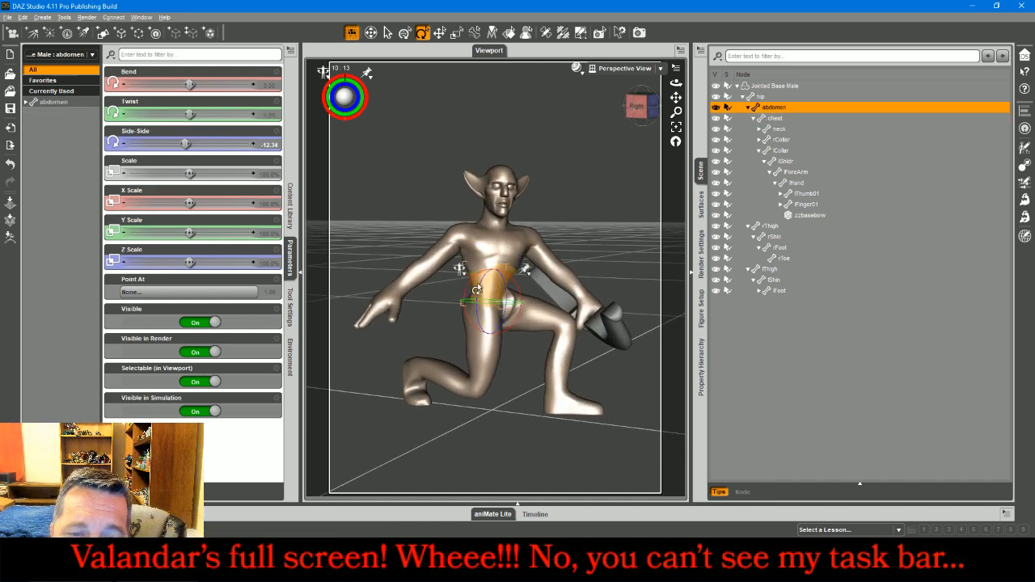
drag(476, 286, 526, 262)
click(484, 257)
click(523, 237)
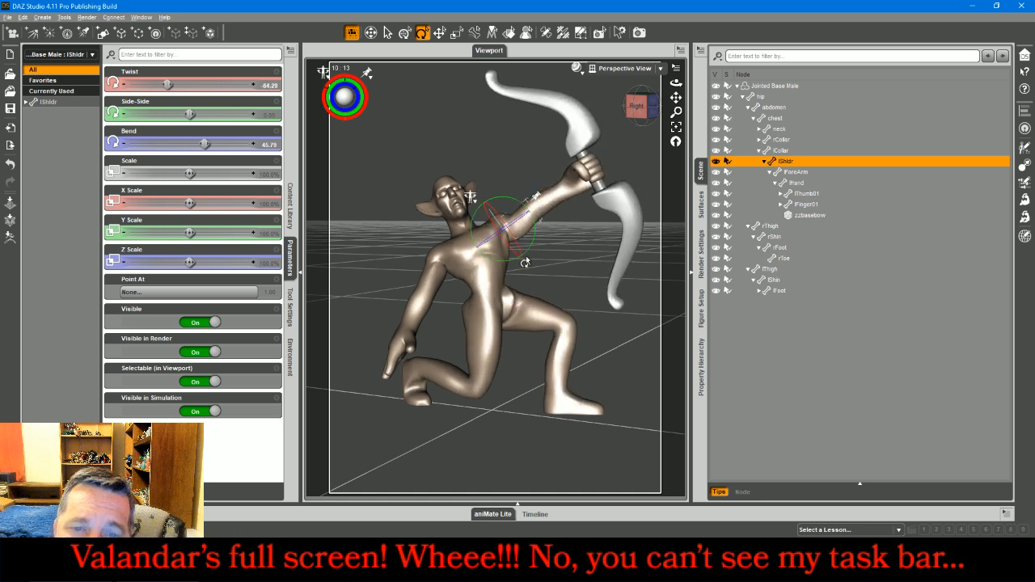
Rotate the left forearm to about -11.17 twist, -18.60 bend and 3.81 side-to-side, checking the bow arm from the figure's left
click(643, 120)
drag(641, 117, 611, 153)
click(473, 198)
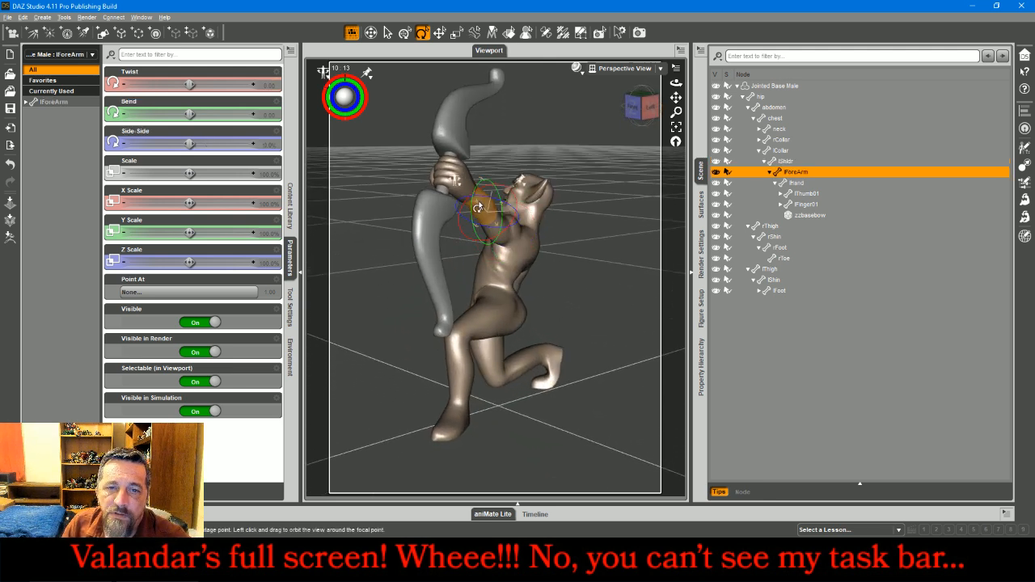
drag(509, 231, 505, 234)
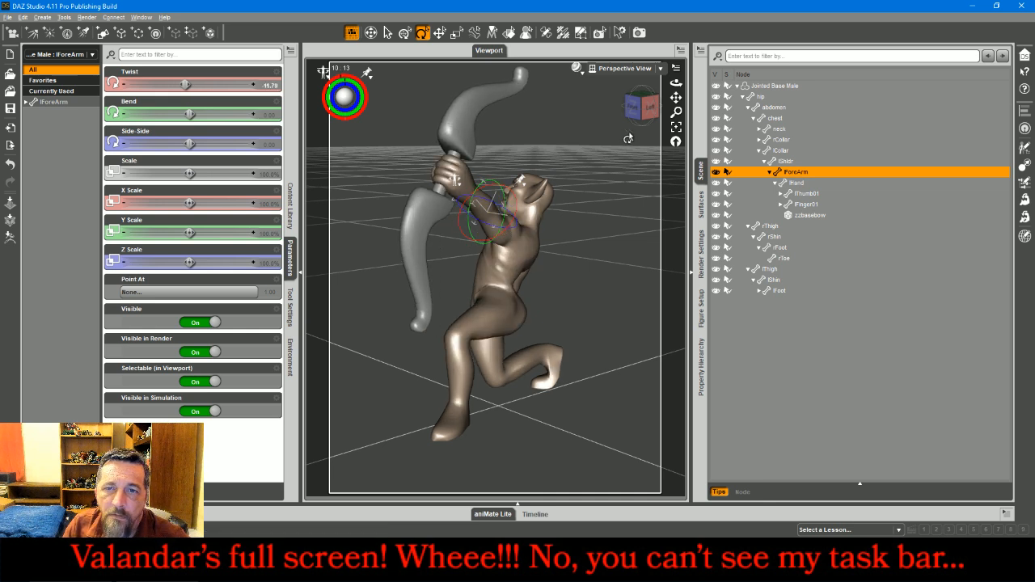
drag(648, 108, 581, 100)
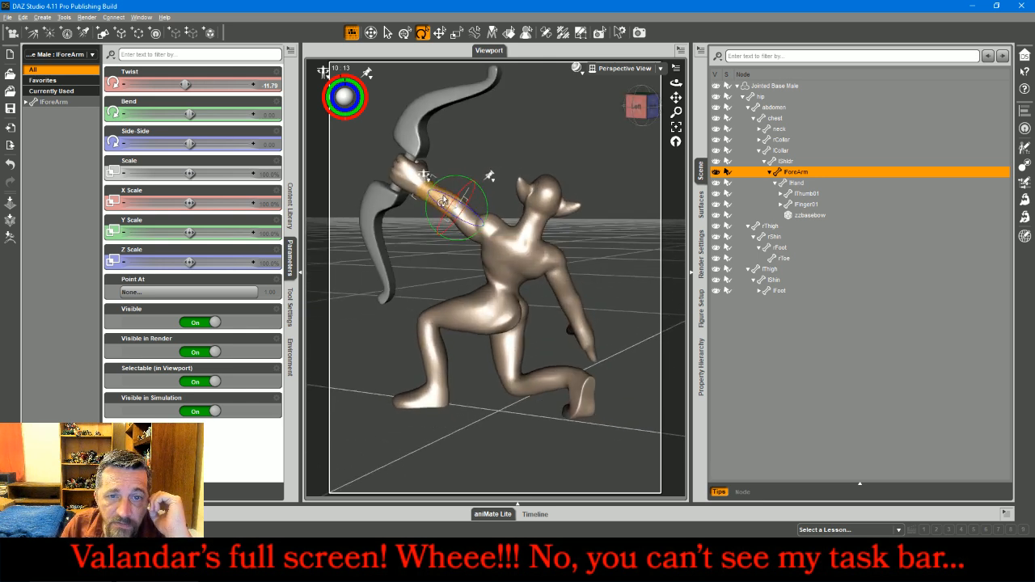
drag(453, 182, 441, 178)
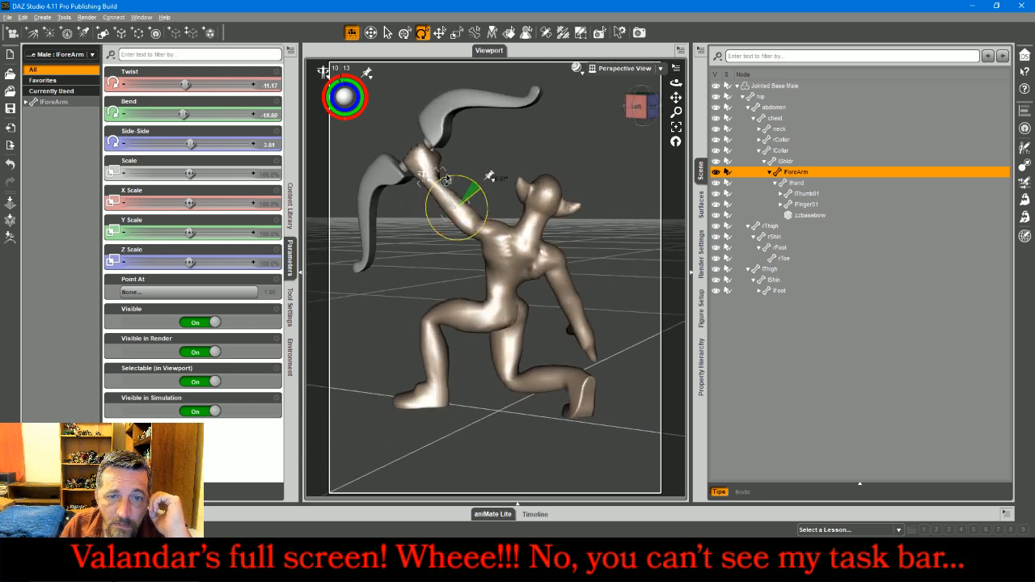
Rotate the left hand and forearm, and twist the left shoulder to about -5.35 so the bow stands upright in the raised hand
click(420, 169)
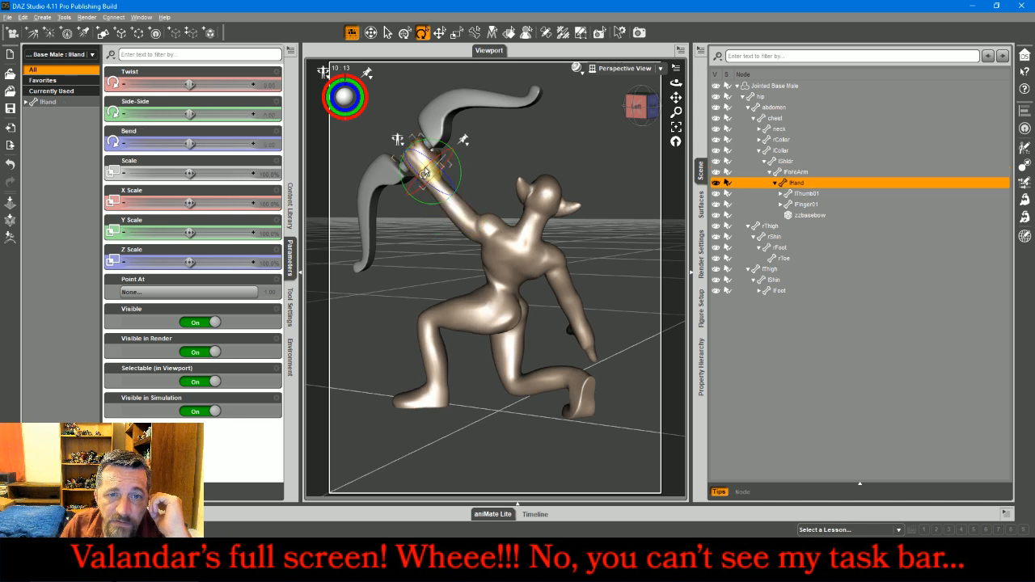
drag(424, 173, 435, 200)
click(440, 209)
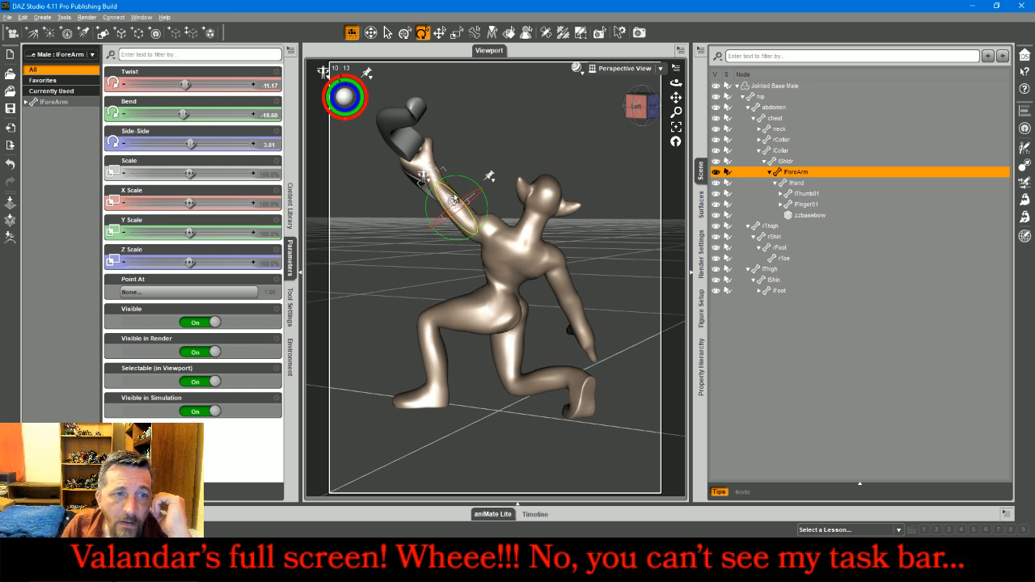
drag(463, 183, 513, 208)
click(468, 217)
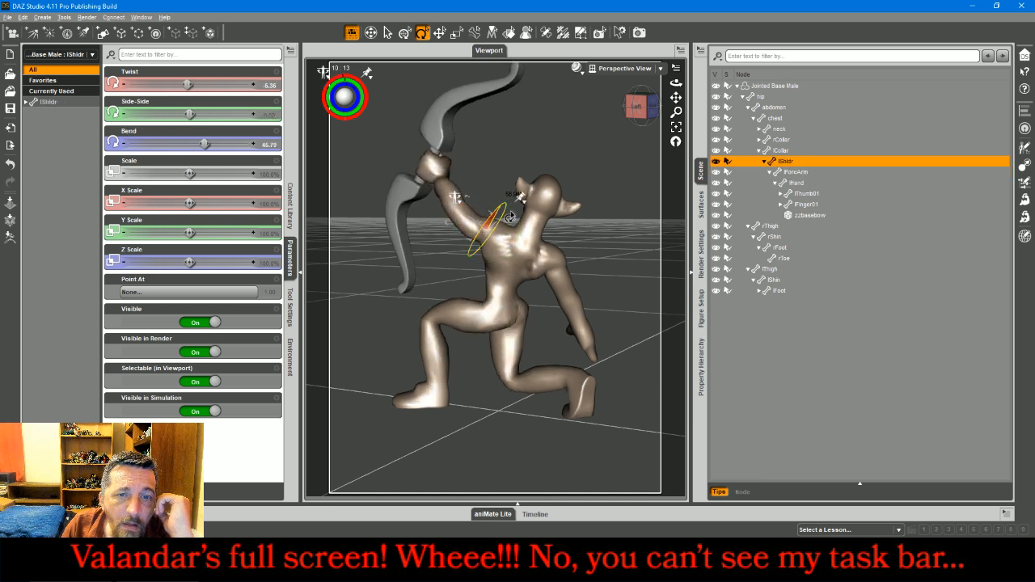
drag(635, 120, 523, 117)
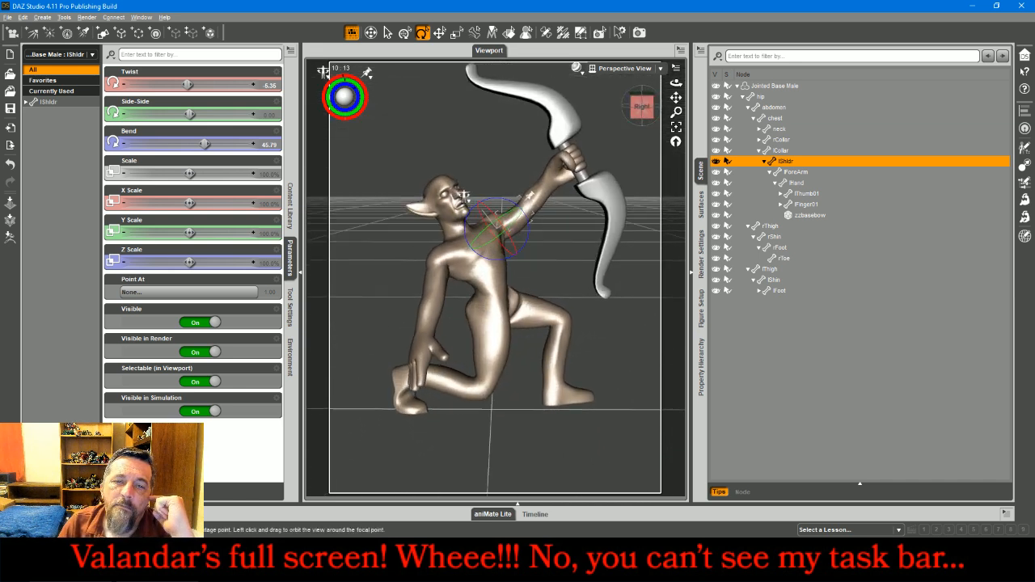
Rotate the right collar sideways by about -22 degrees to begin repositioning the right arm
drag(612, 106, 625, 111)
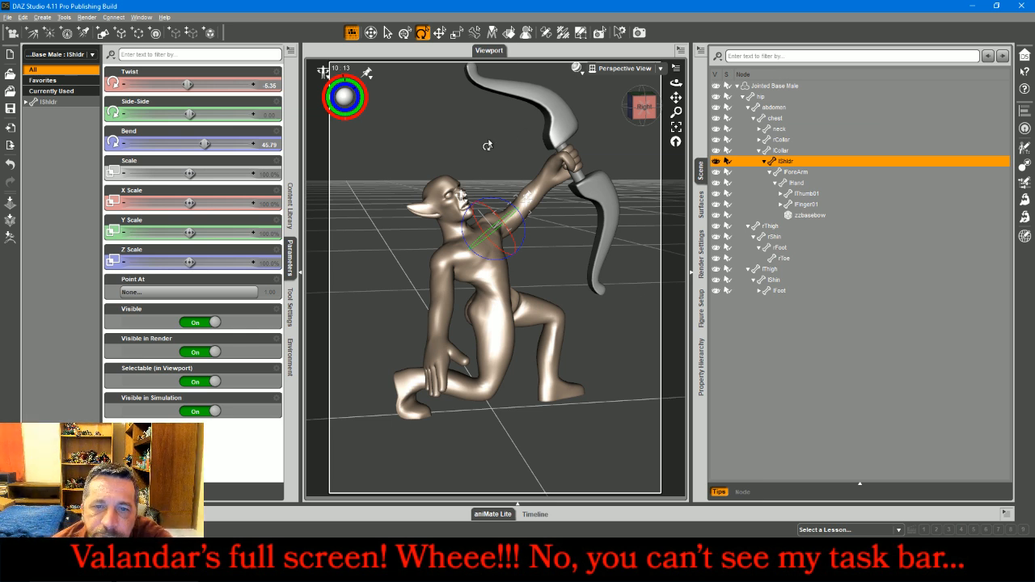
click(453, 247)
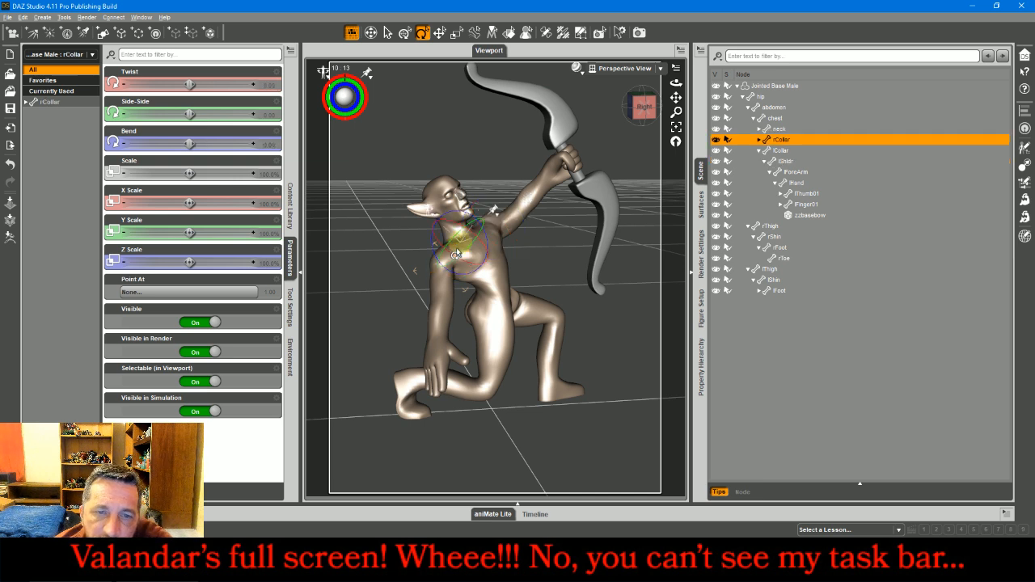
drag(452, 243, 460, 242)
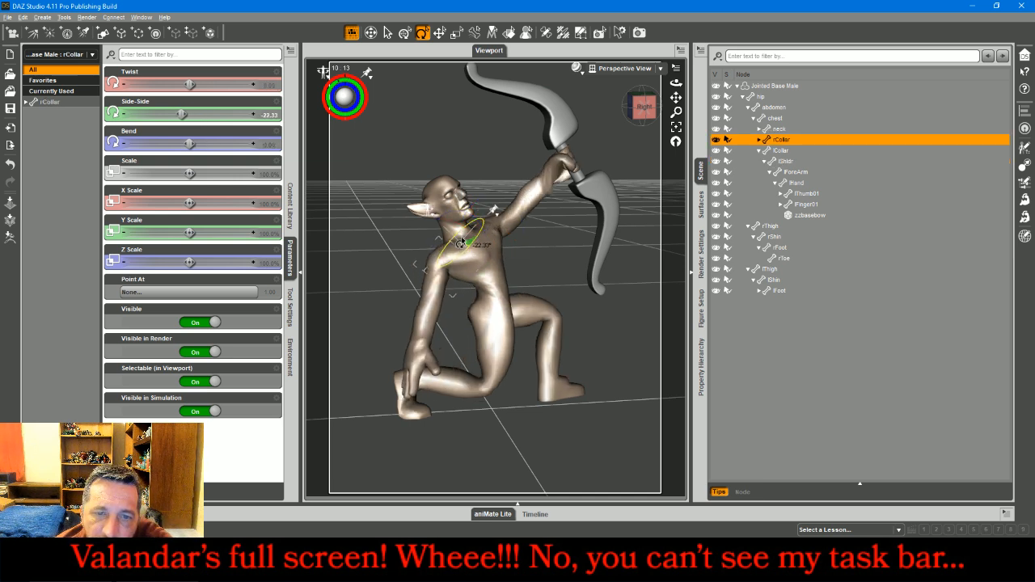
drag(463, 271, 447, 274)
Raise the right upper arm and fold the forearm across the chest, with forearm Bend about 123 and Twist about -79
click(431, 287)
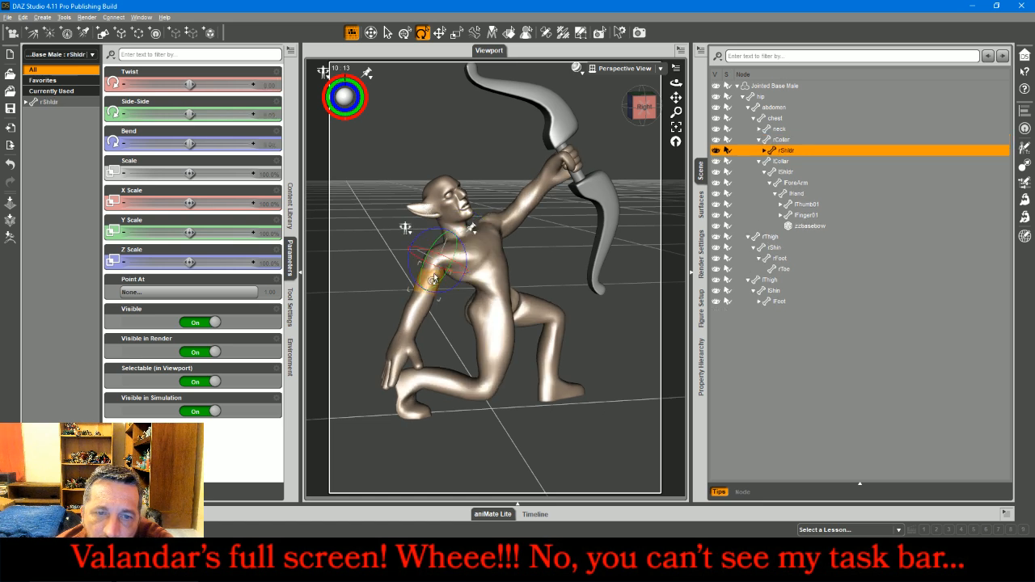
drag(441, 300, 390, 246)
click(414, 285)
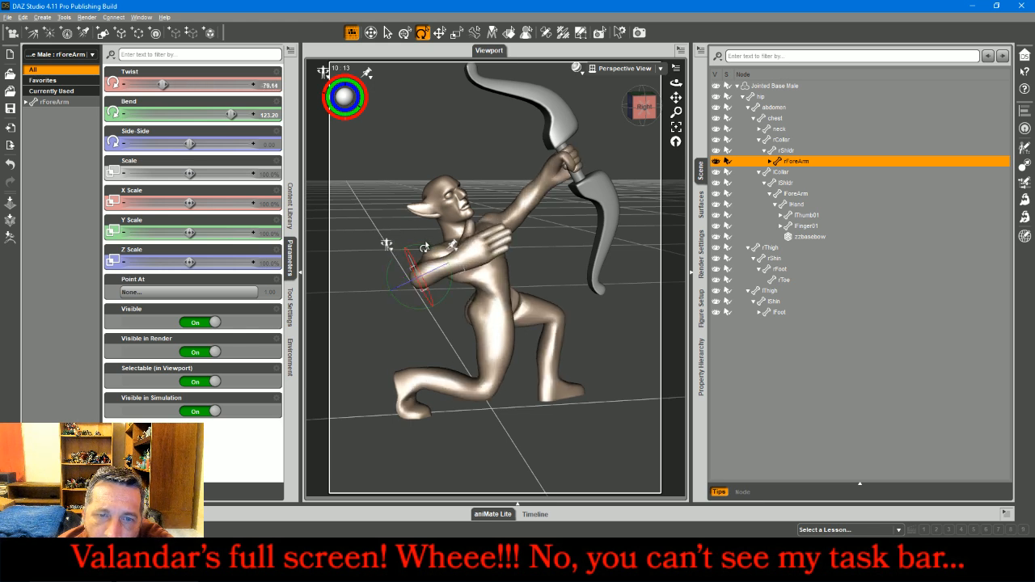
Refine the right shoulder's rotation and angle the right hand to Twist -17.13 and a Bend of about 15
click(421, 267)
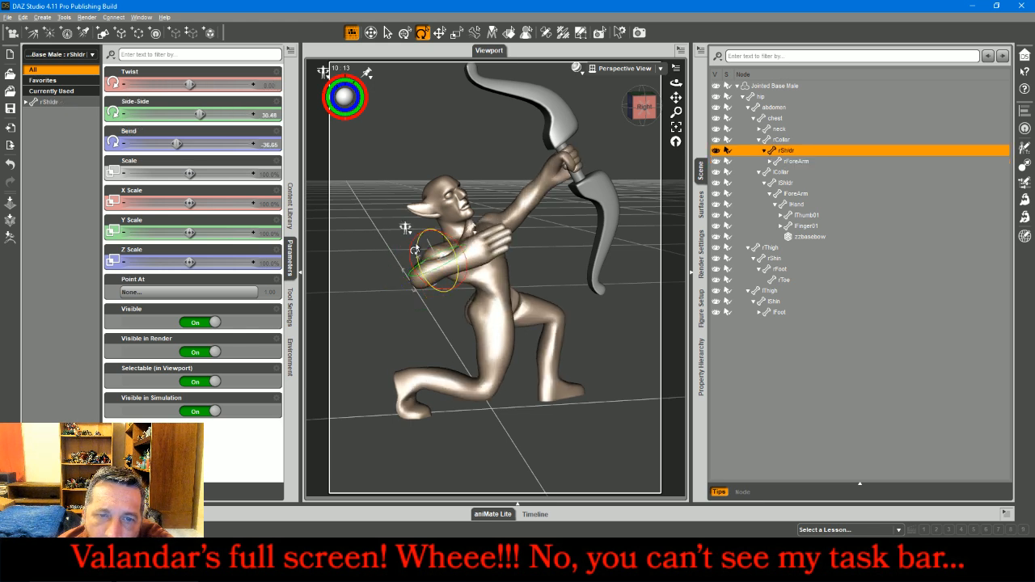
drag(413, 250, 463, 241)
click(455, 242)
drag(623, 124, 642, 112)
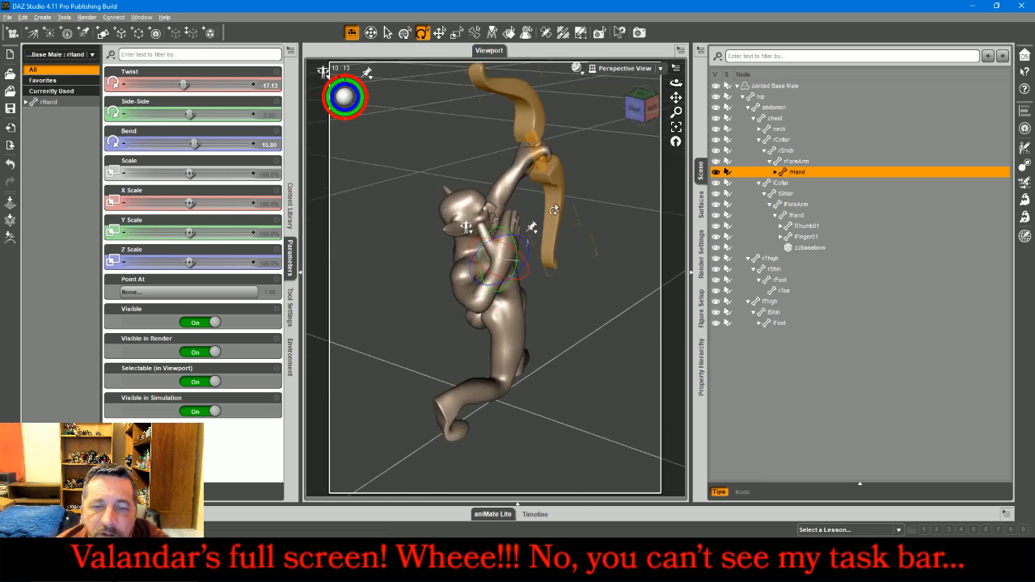
Pin the chest bone's translation and rotation so it stays fixed while the arm is posed
click(452, 263)
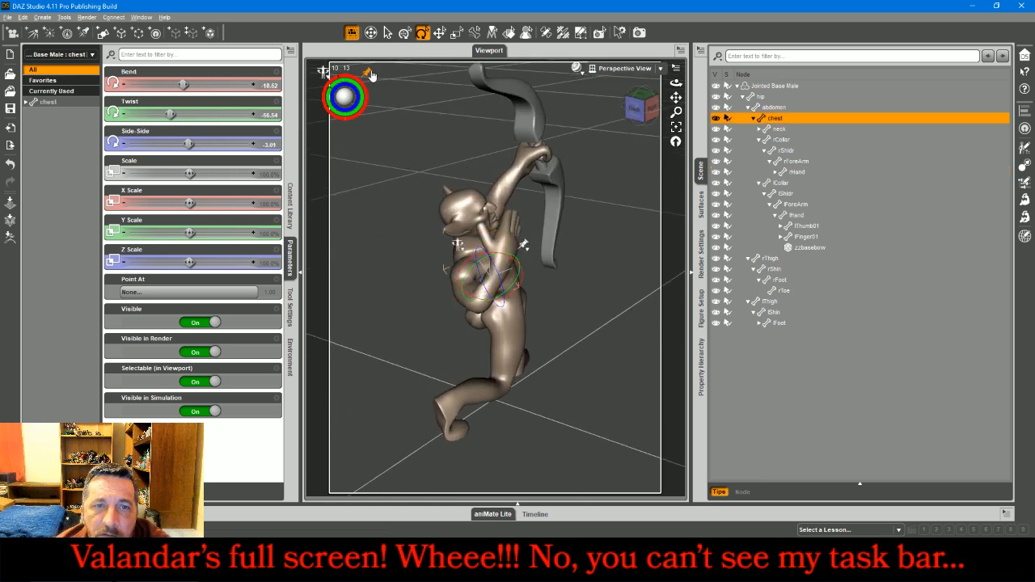
click(370, 75)
click(390, 89)
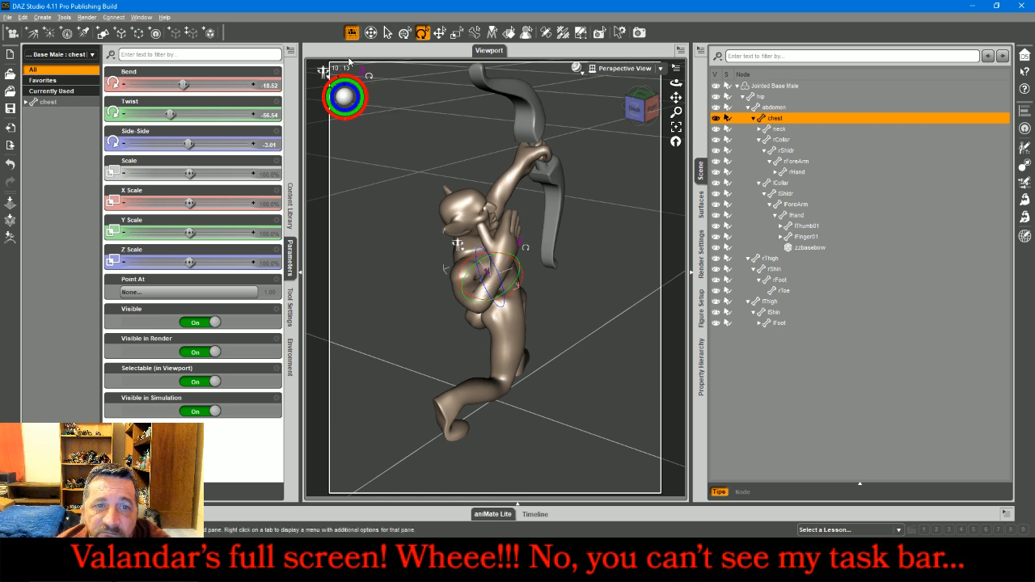
click(369, 73)
click(378, 101)
Try pulling the right hand forward with the Translate tool, and undo the move
click(439, 33)
click(511, 255)
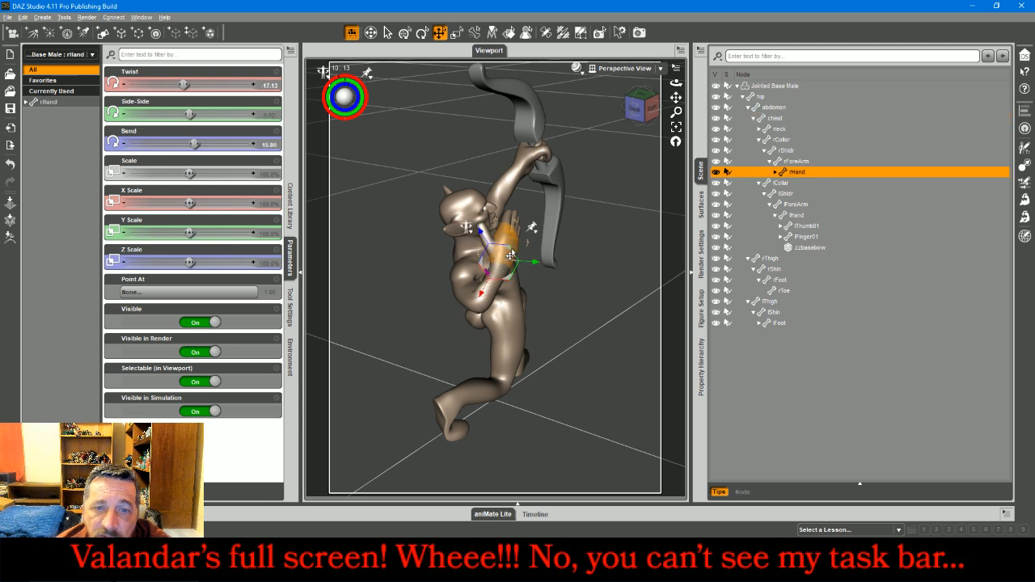
drag(534, 270, 541, 269)
key(ctrl+z)
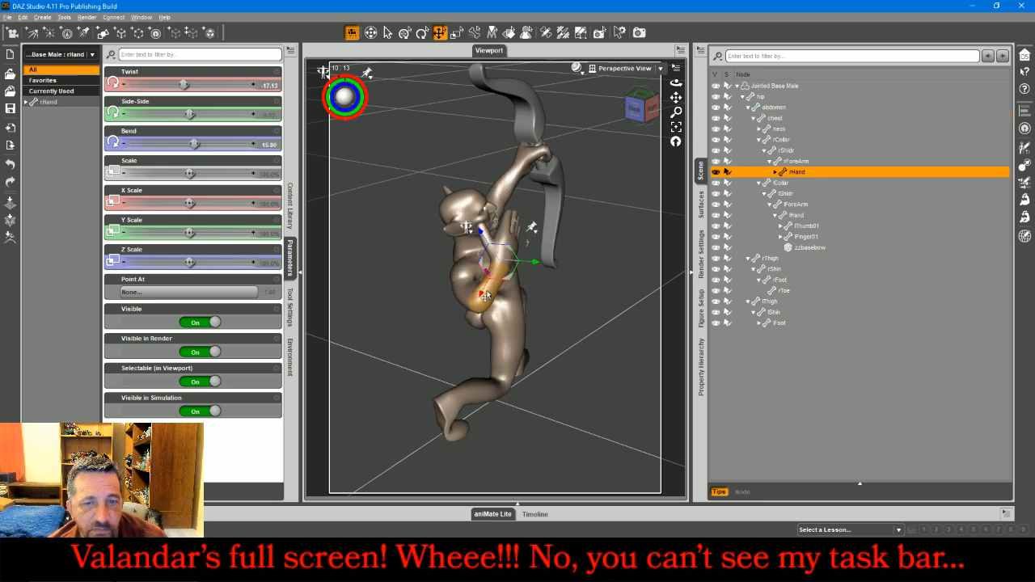
Lock the right forearm's Side-Side rotation and pull the right hand forward and up toward the face
click(491, 288)
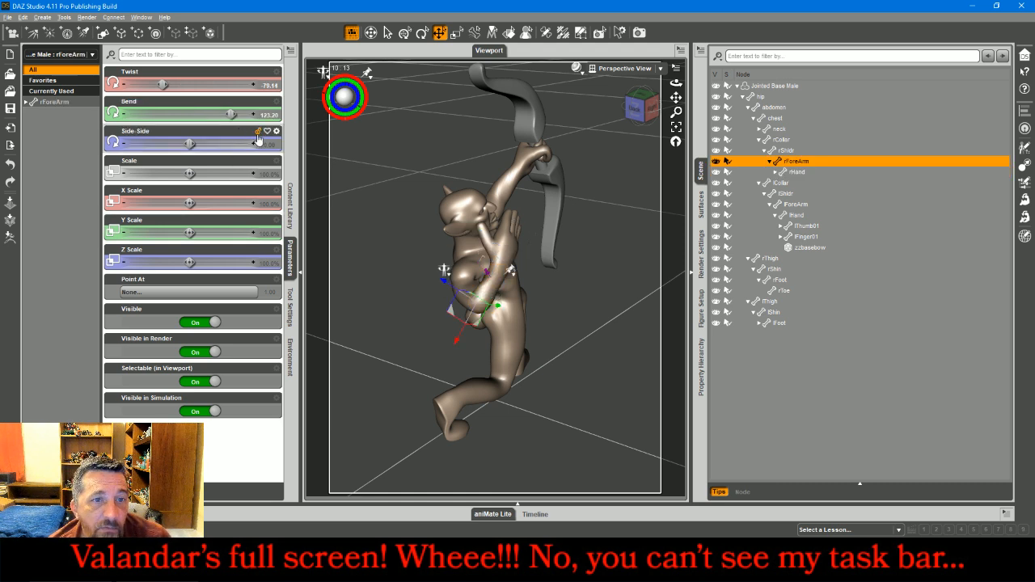
click(504, 265)
drag(534, 267, 514, 237)
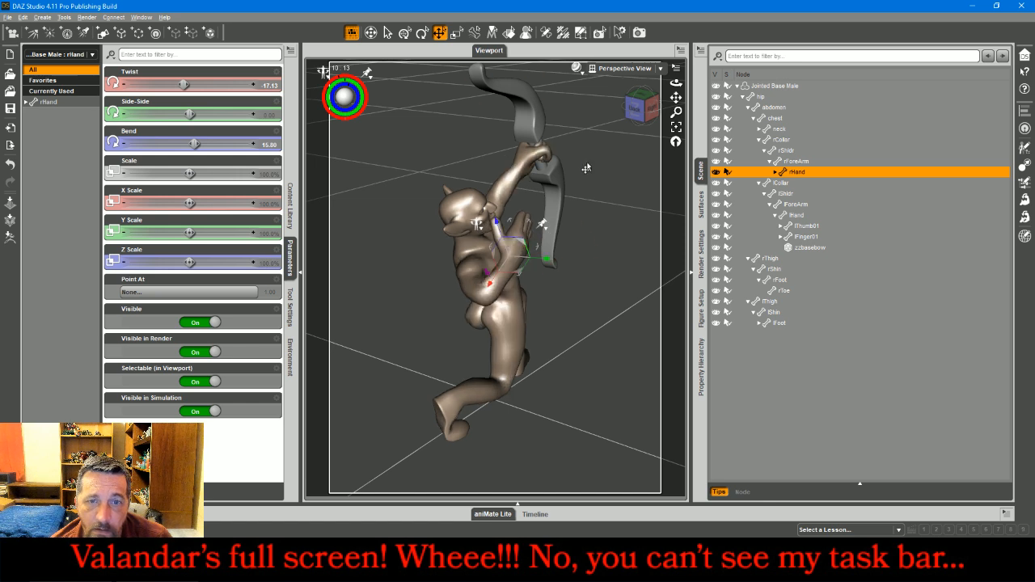
click(644, 116)
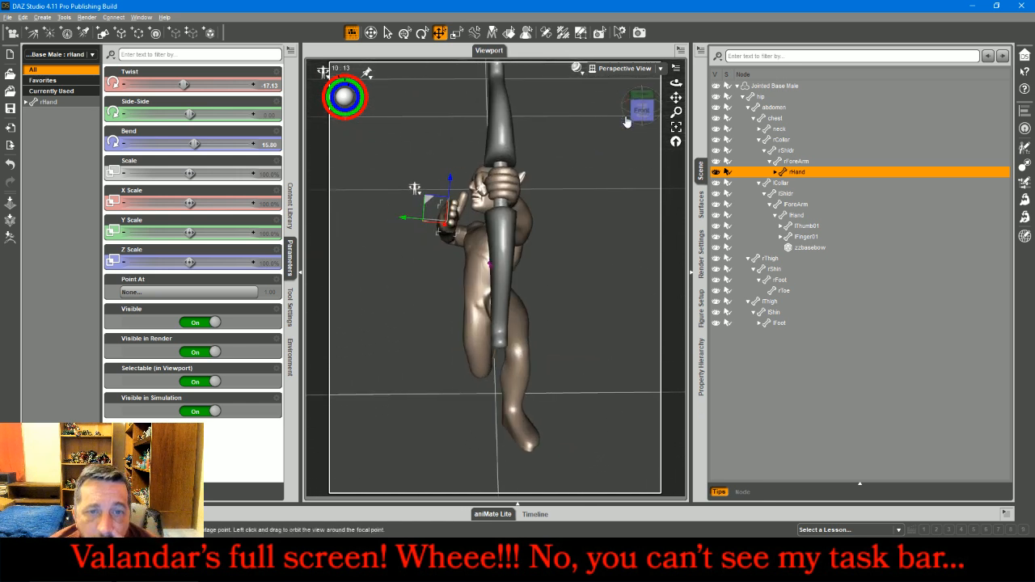
drag(428, 199, 429, 177)
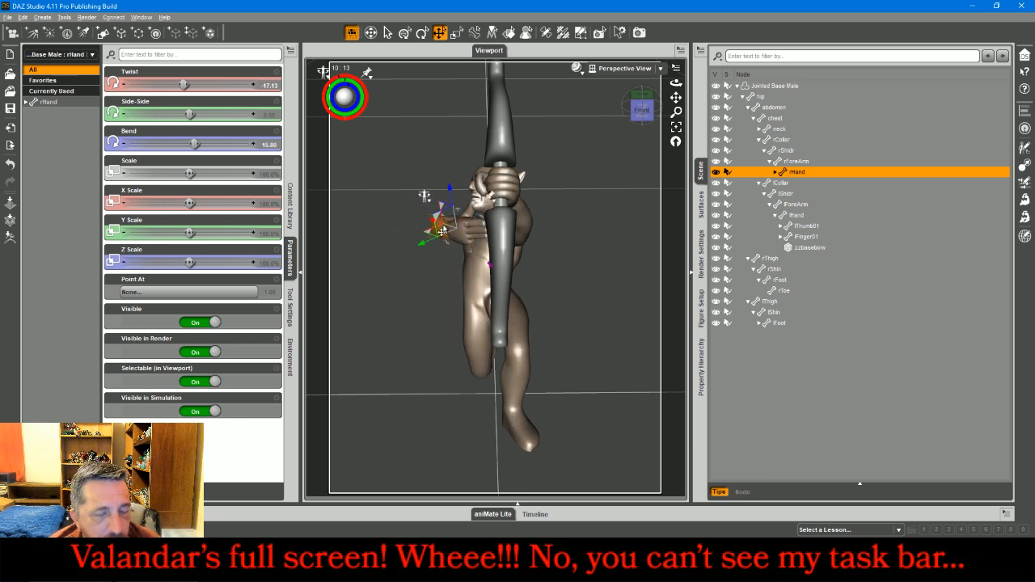
drag(442, 229, 439, 232)
Set the right forearm's Bend to 100.35 and the right hand's Bend to 41.42 and Twist to -31.86
click(446, 241)
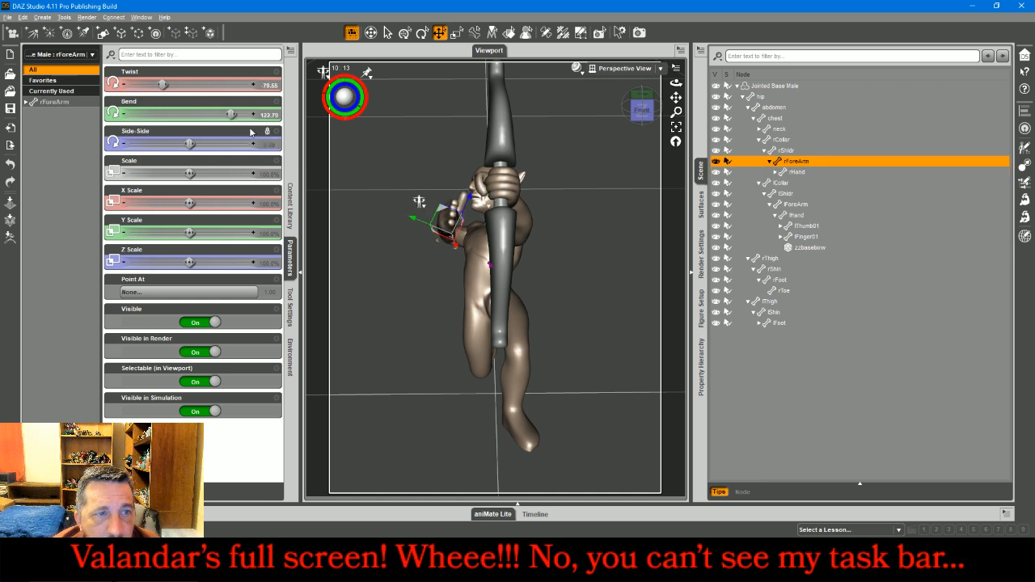
drag(233, 115, 223, 114)
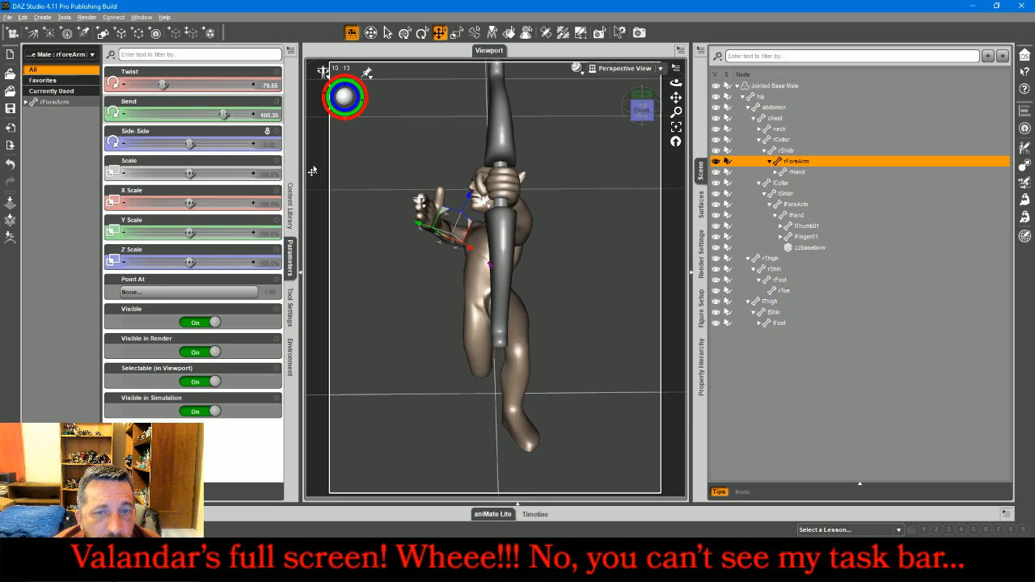
click(431, 223)
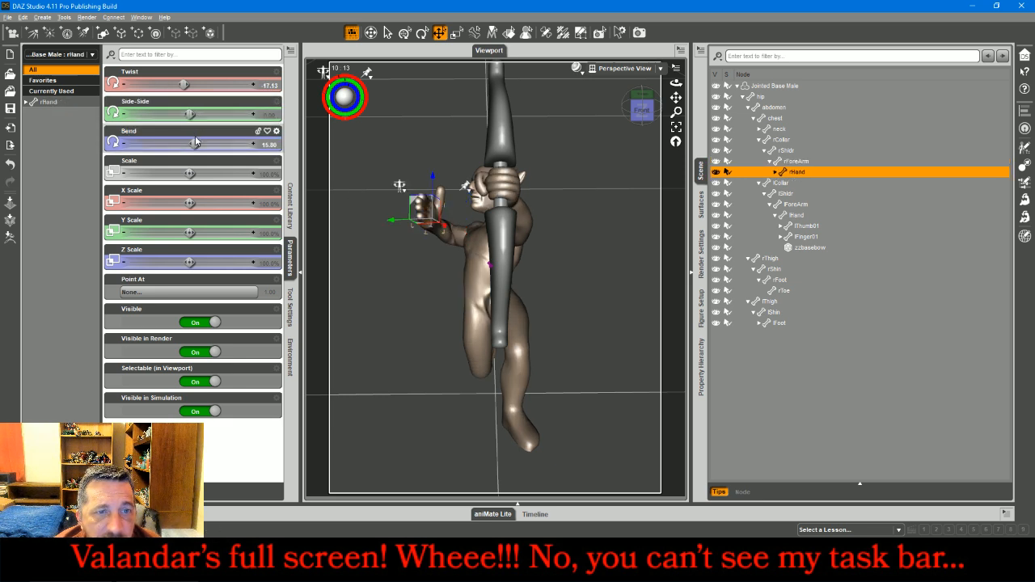
drag(196, 143, 205, 143)
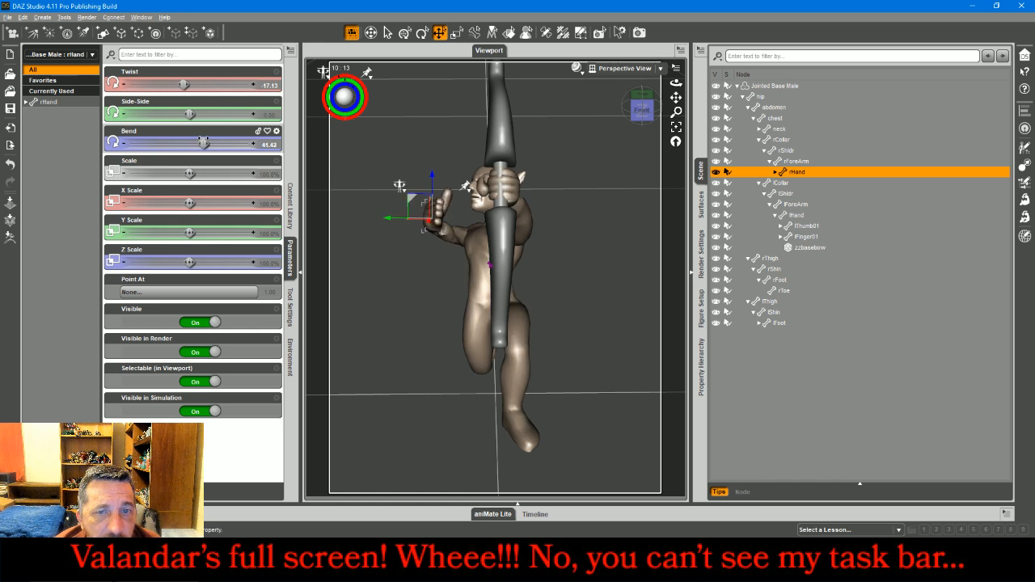
drag(642, 111, 699, 84)
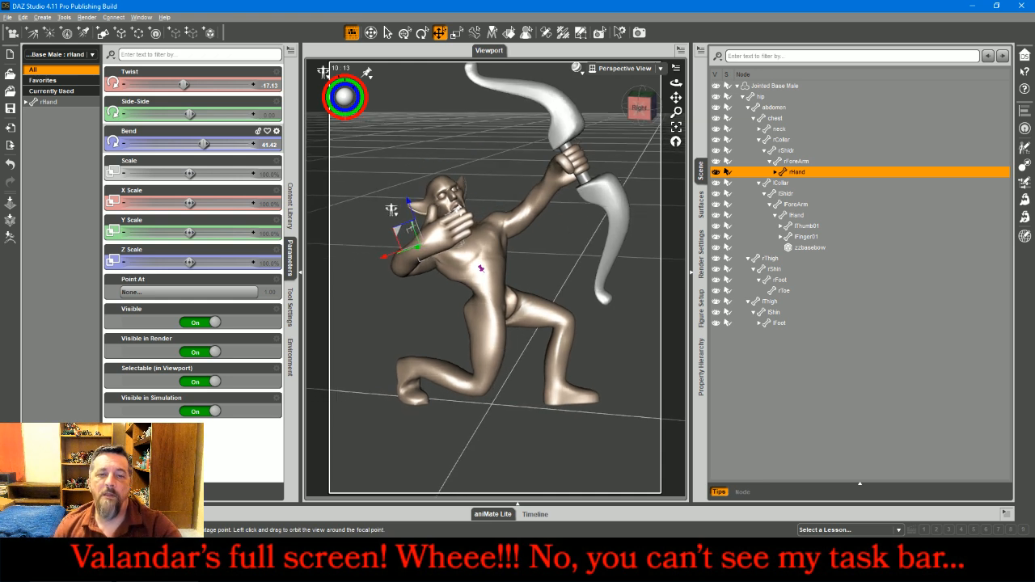
drag(183, 84, 180, 84)
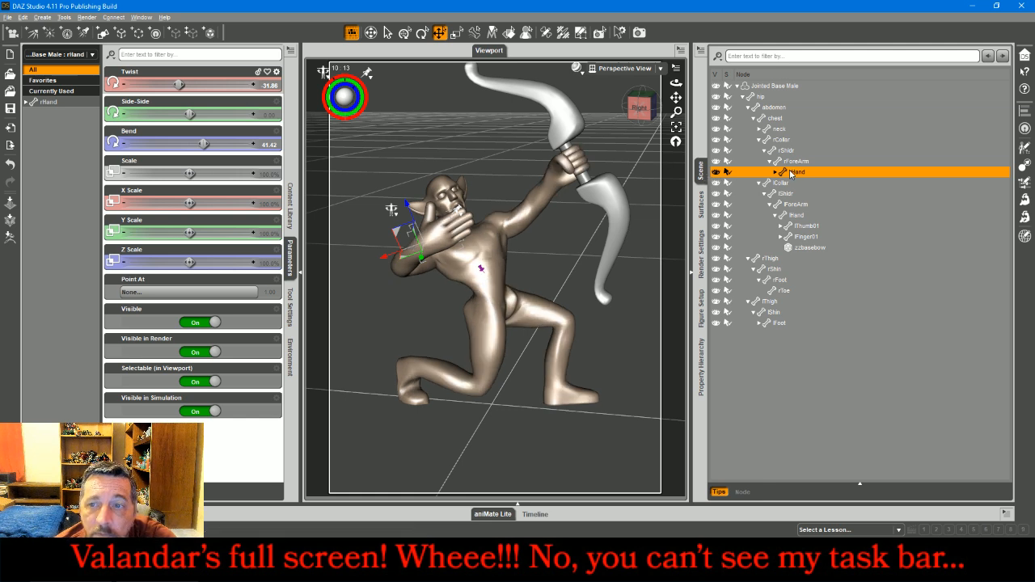
Curl the right hand's outer finger segment, rFinger02, to a Bend of 152.92
click(774, 172)
click(781, 193)
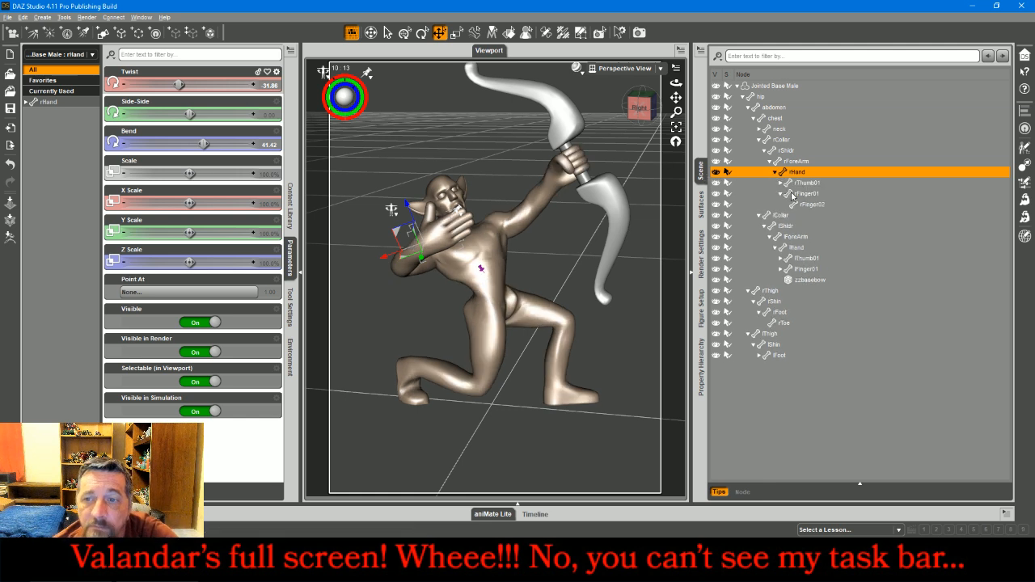
click(804, 194)
click(805, 205)
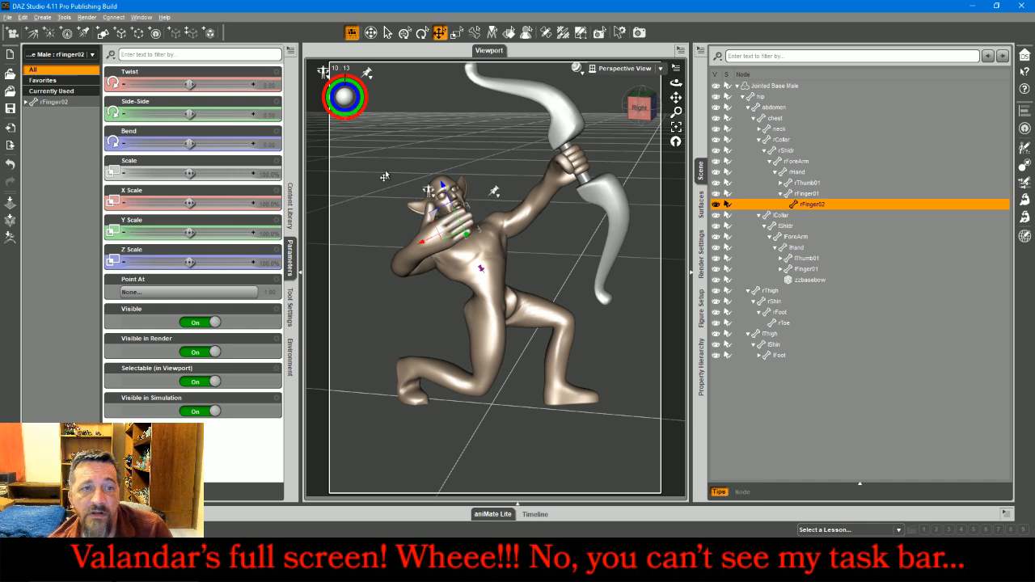
drag(194, 142, 236, 143)
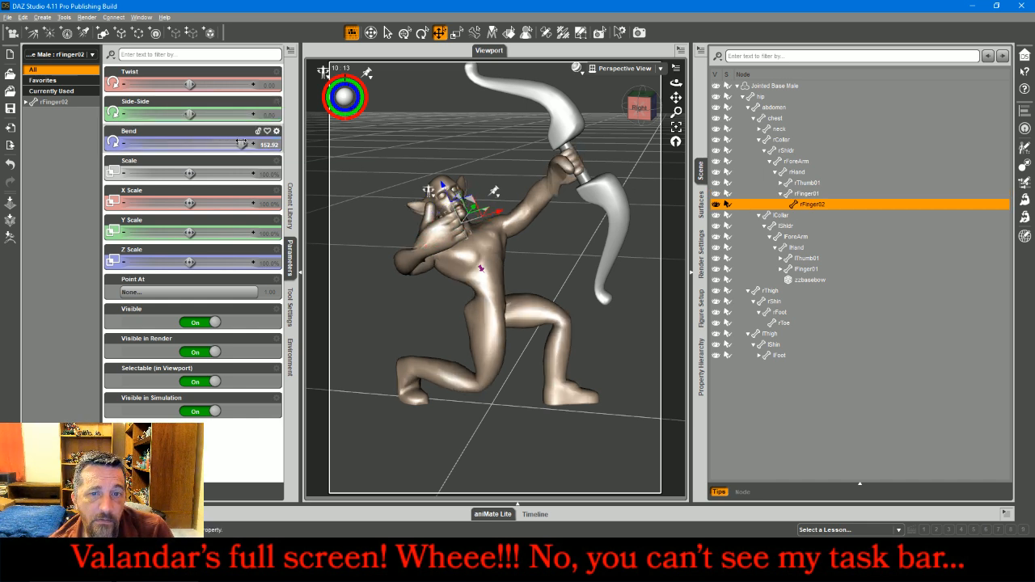
Rotate the base of the right thumb to a Side-Side of -33.45 with the Rotate tool
drag(638, 107, 686, 127)
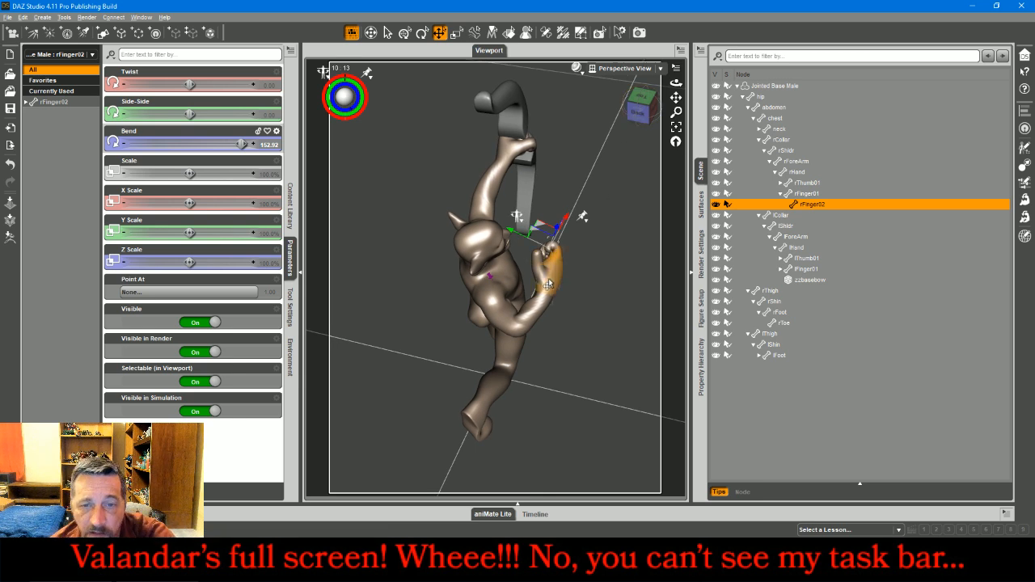
click(542, 272)
click(422, 33)
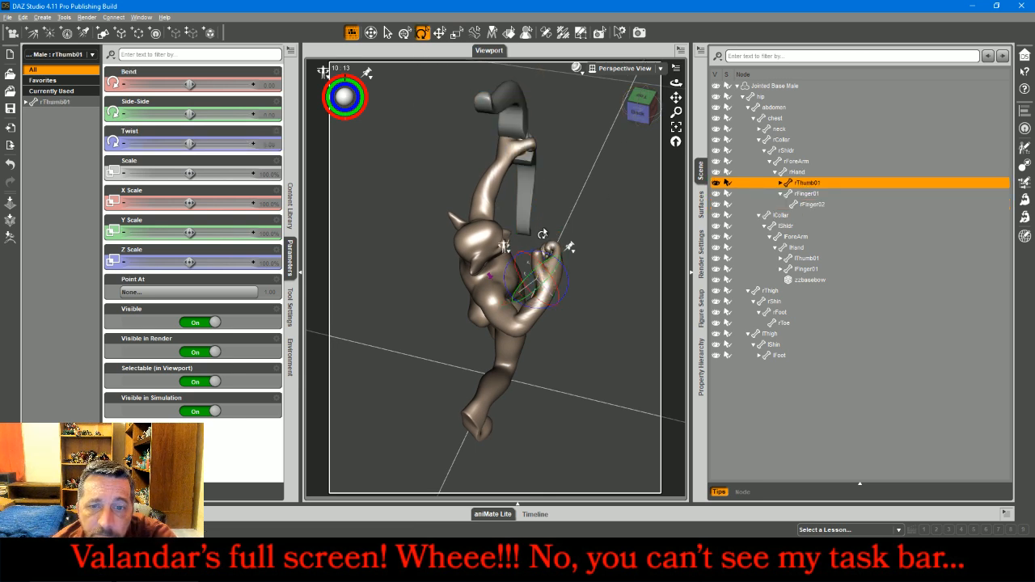
drag(534, 276, 540, 271)
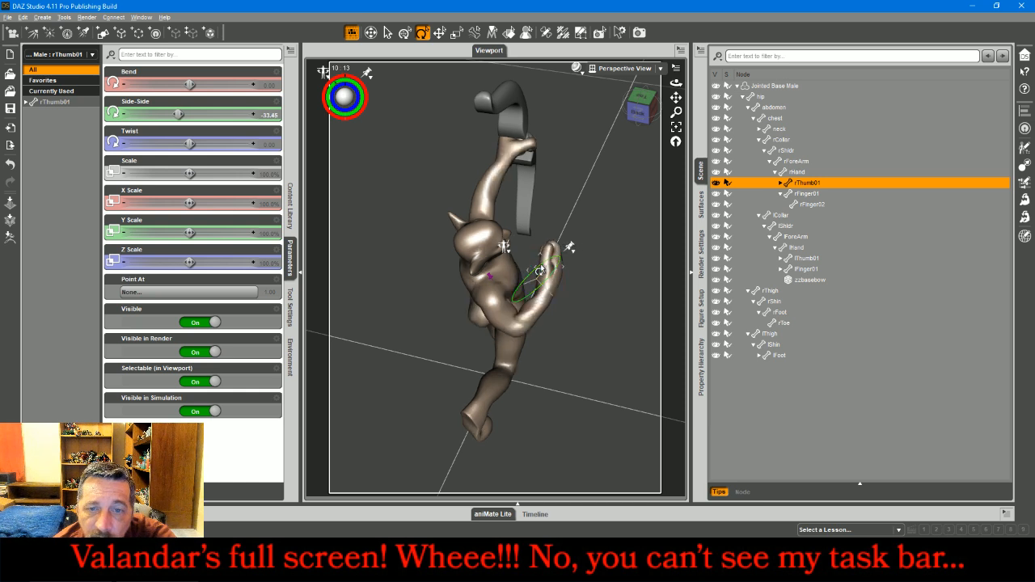
Rotate the right hand's base finger segment, rFinger01, in the negative Side-Side direction
drag(645, 115, 633, 87)
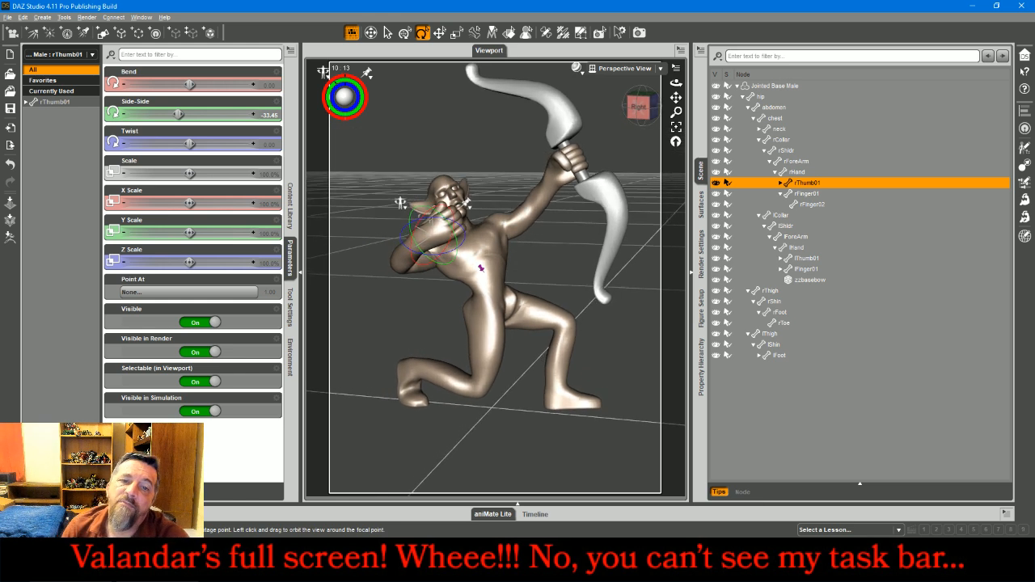
click(453, 227)
click(463, 220)
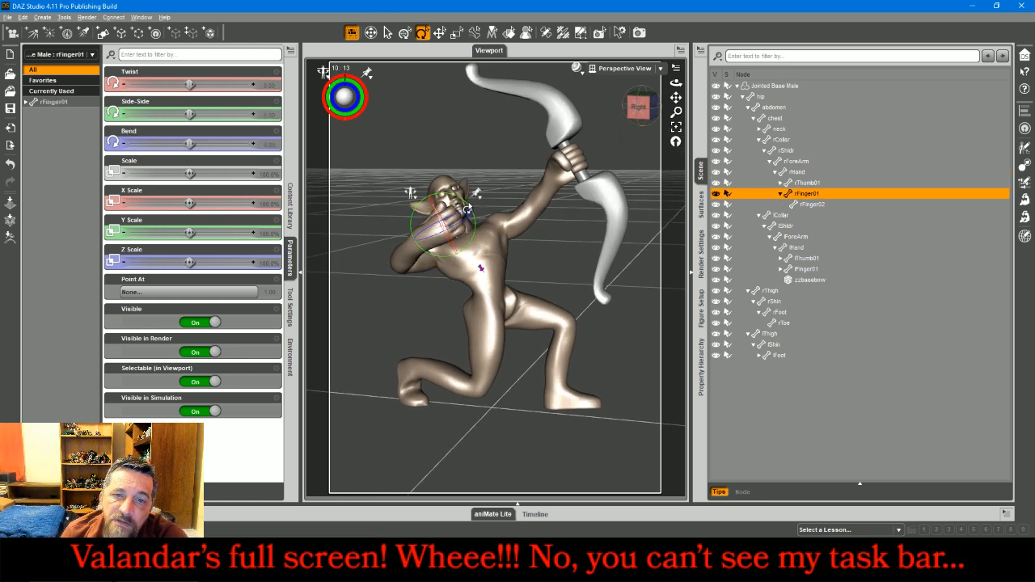
drag(466, 211, 465, 219)
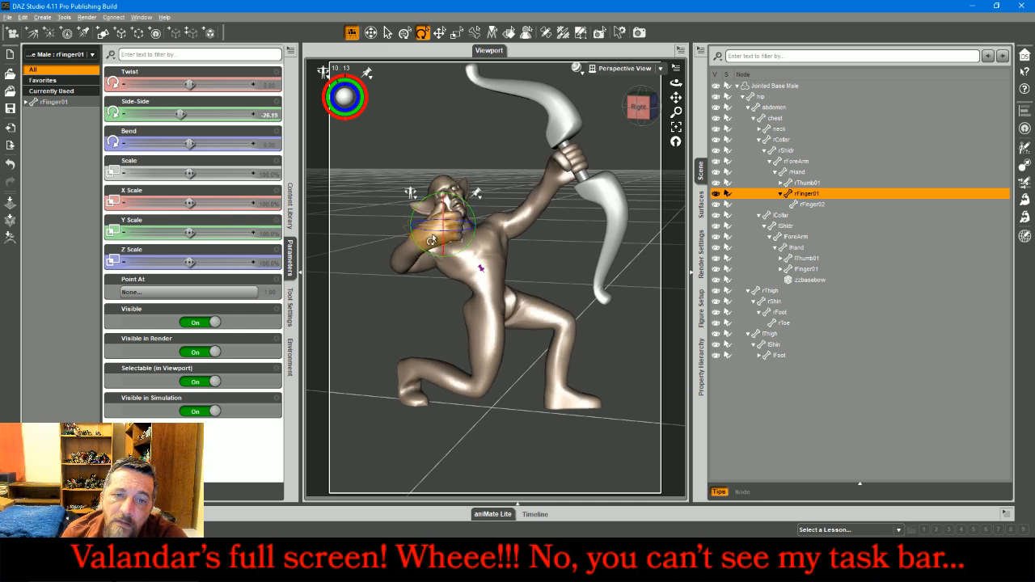
Rotate the right hand to about Twist -33, Side-Side 12 and Bend 33.5, and set rFinger02's Side-Side to 24
click(432, 226)
drag(401, 217, 398, 219)
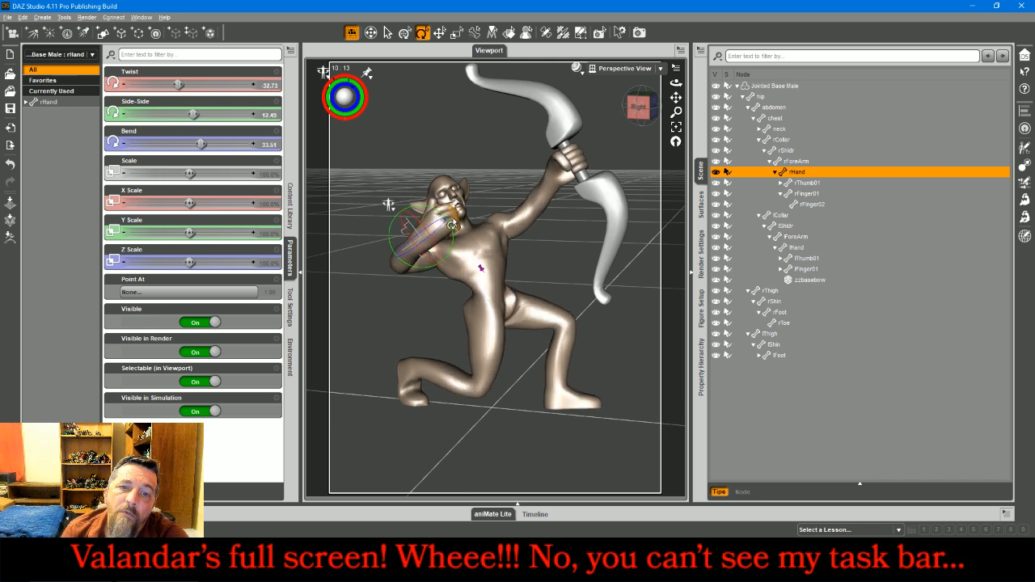
click(805, 204)
drag(473, 200, 484, 202)
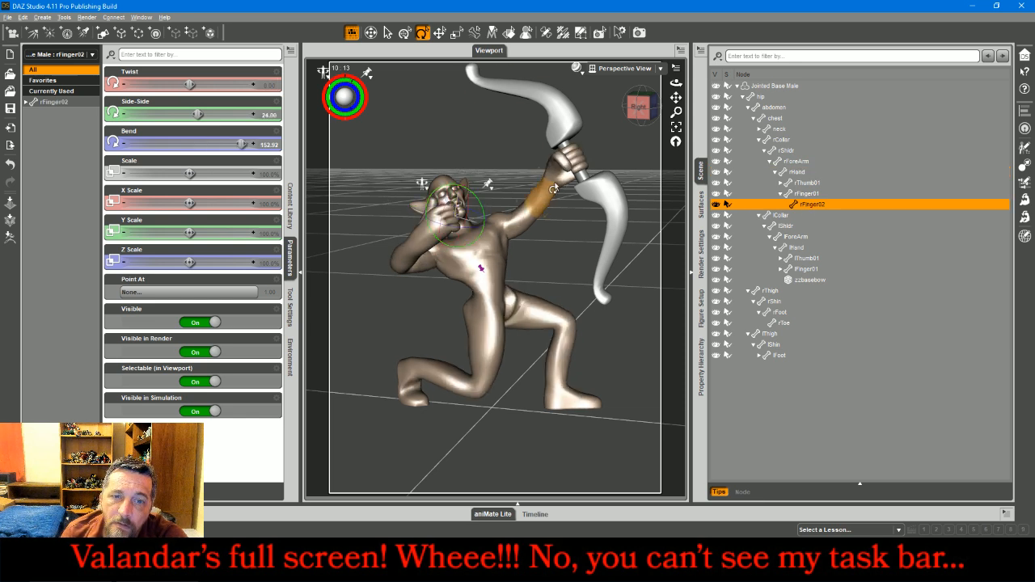
Tilt the neck to a Bend of about -13.5 and a Side-Side of about 7
drag(638, 116, 713, 119)
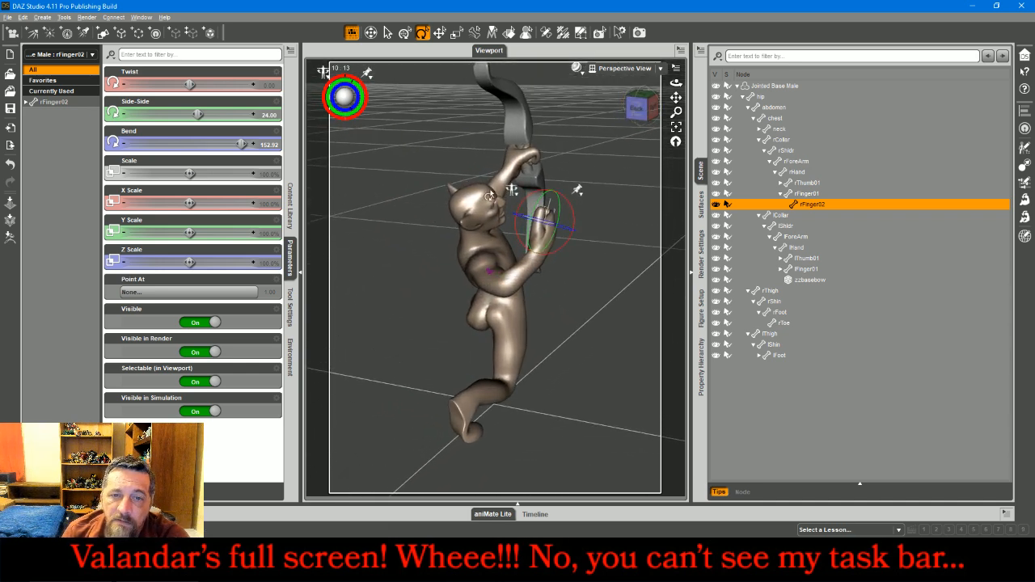
click(465, 237)
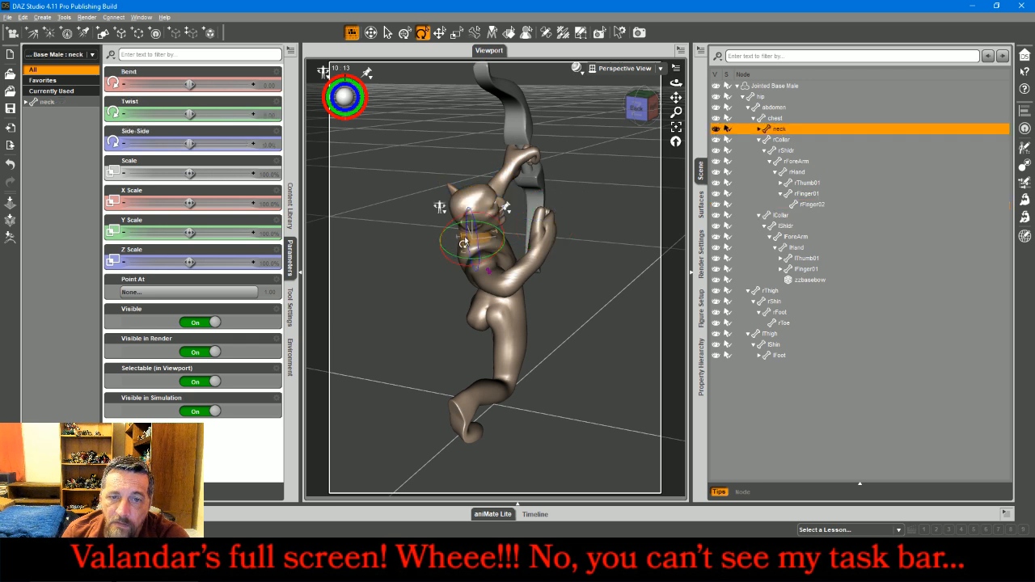
drag(457, 223, 468, 242)
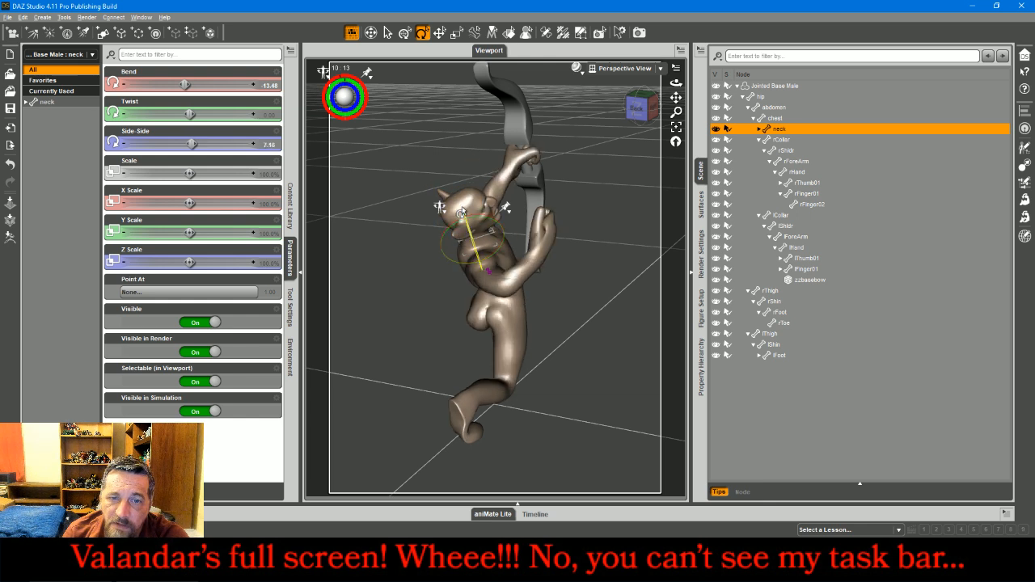
Rotate the head to a Bend of about 16, a Twist of about 45.4 and a Side-Side of about -16
click(465, 220)
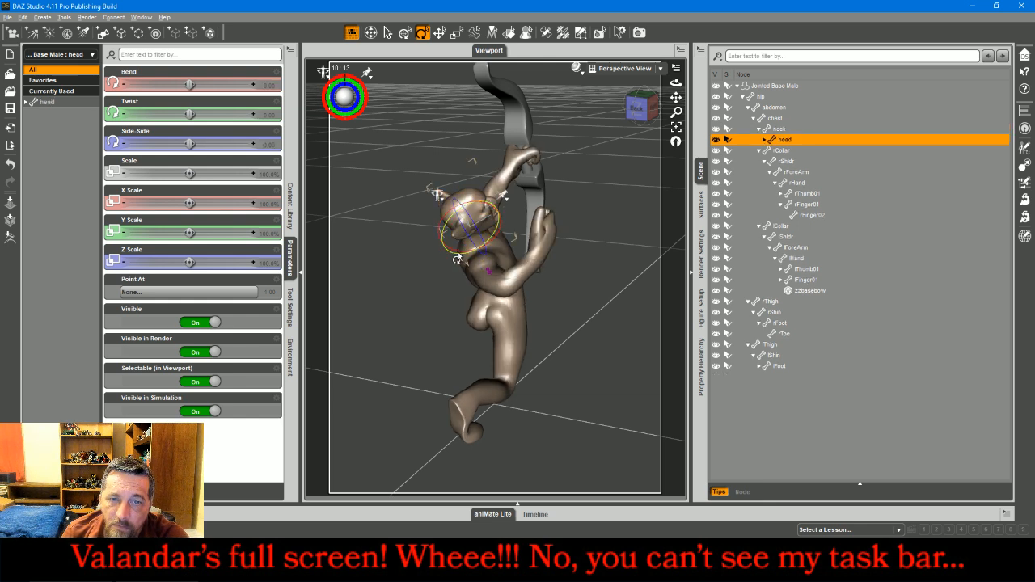
drag(456, 260, 474, 260)
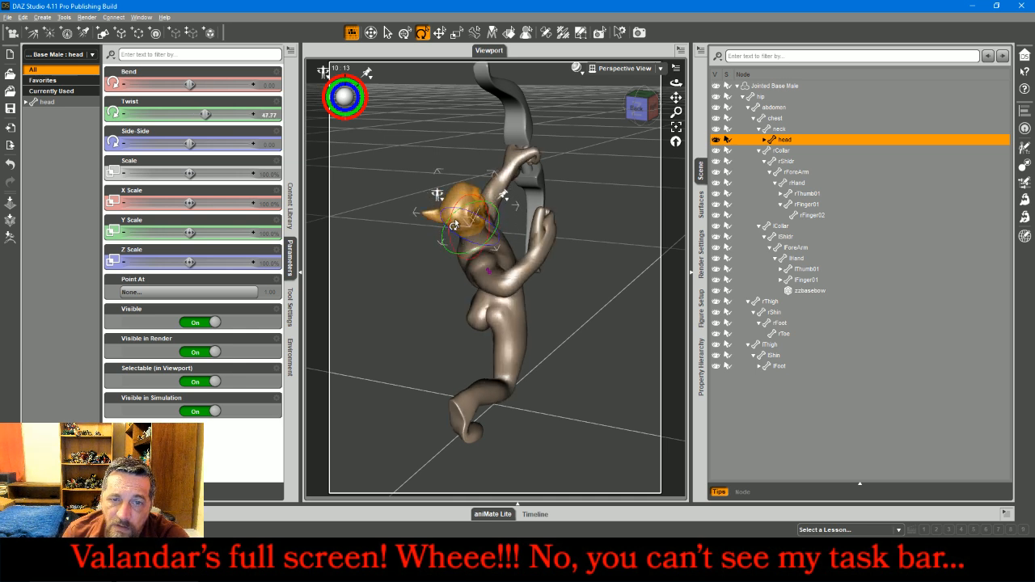
drag(449, 220, 448, 213)
Rotate the right forearm to a Twist of about -68 and increase its Bend to bring the hand closer to the bow
drag(646, 114, 564, 216)
click(548, 267)
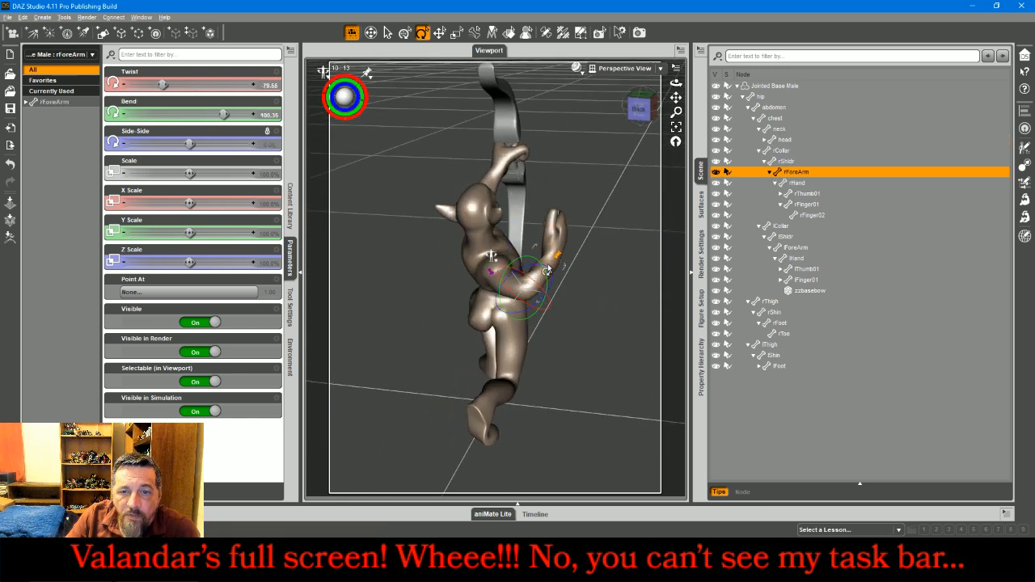
drag(546, 293, 537, 276)
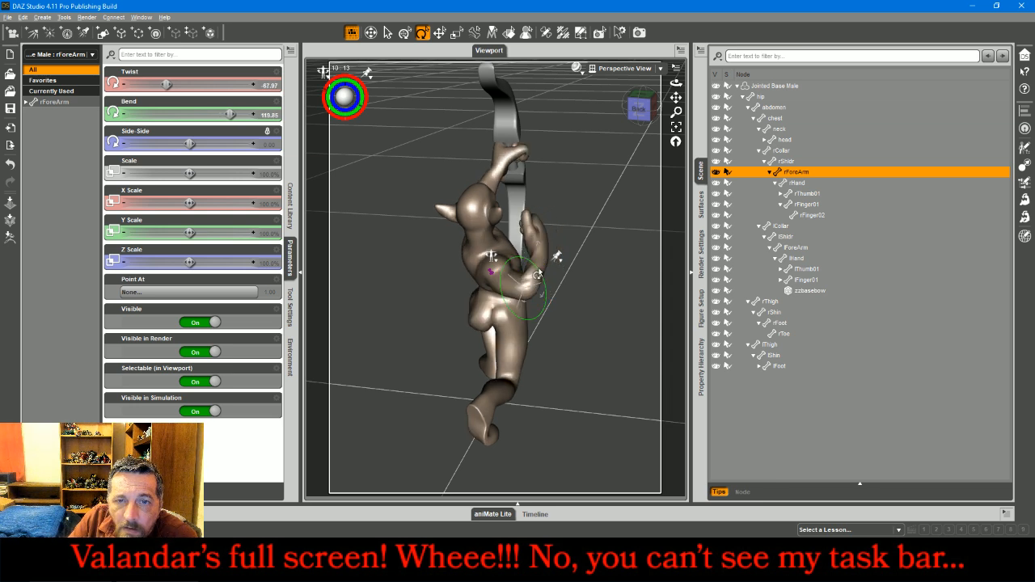
Rotate the left hand holding the bow to about Twist -61, Side-Side 37 and Bend -4
click(500, 161)
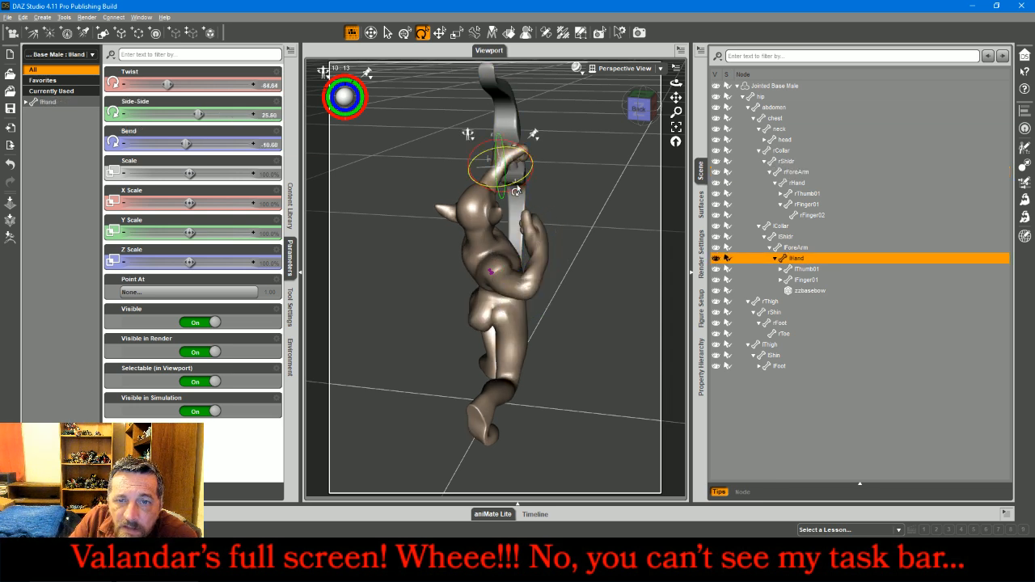
drag(511, 189, 515, 188)
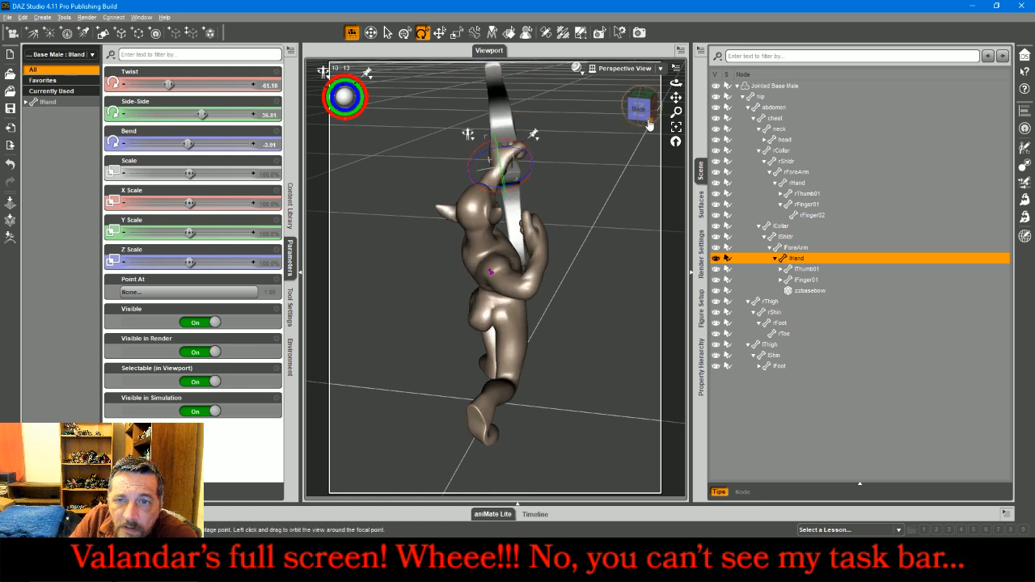
Inspect the archer's pose from its right side and bring up the YouTube live chat in Firefox
drag(643, 113, 545, 95)
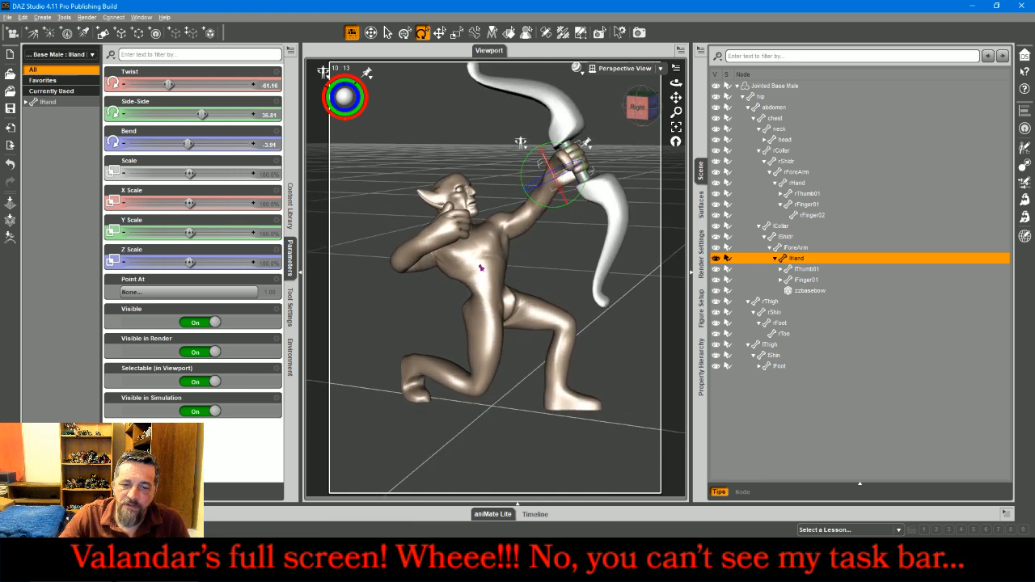
click(450, 570)
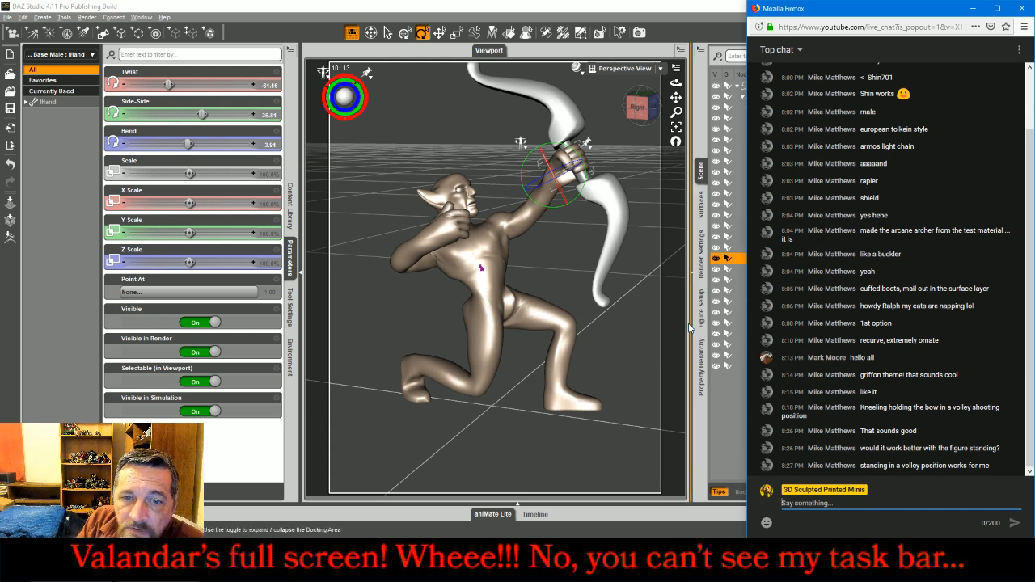
Switch back to DAZ Studio, select the Jointed Base Male figure and add BootCuffs from the miniature base clothing library
click(738, 88)
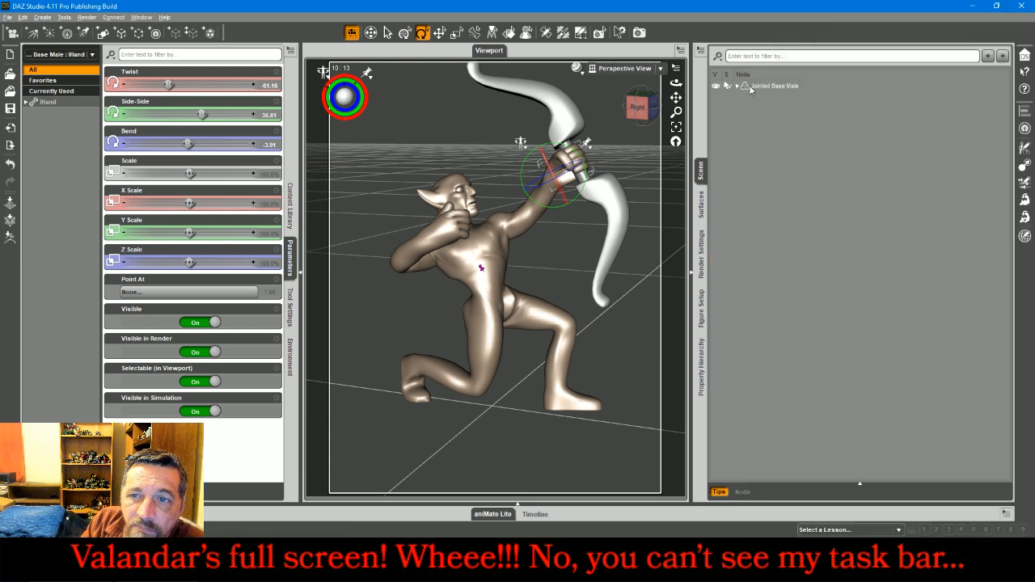
click(742, 87)
click(737, 85)
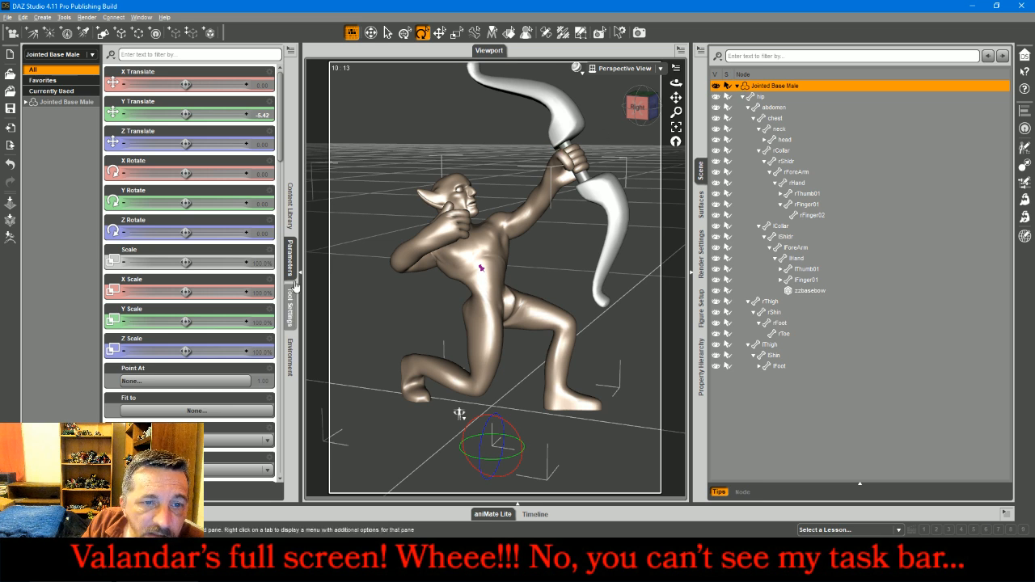
click(289, 206)
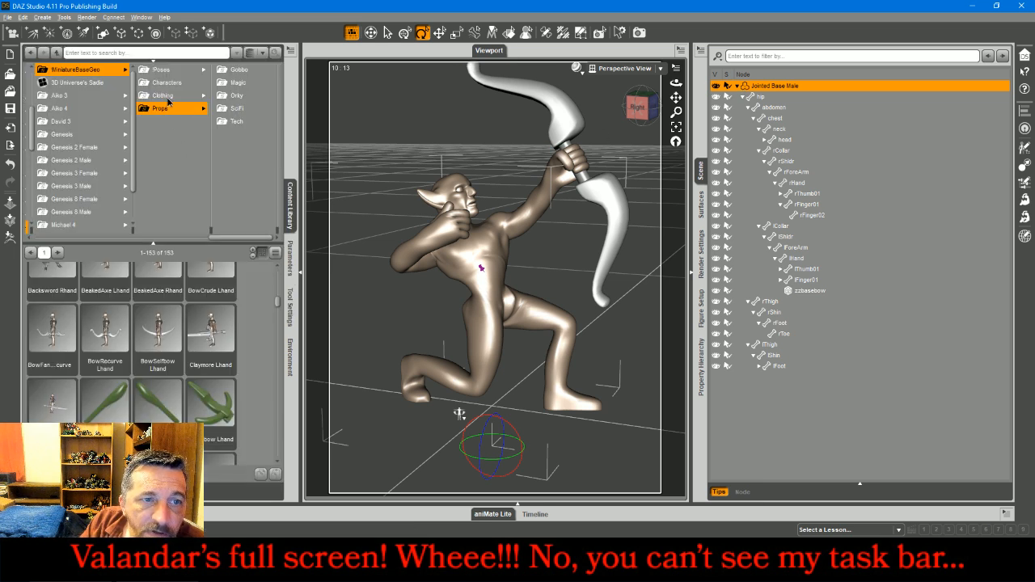
click(166, 96)
scroll(154, 327, up, 3)
double_click(164, 288)
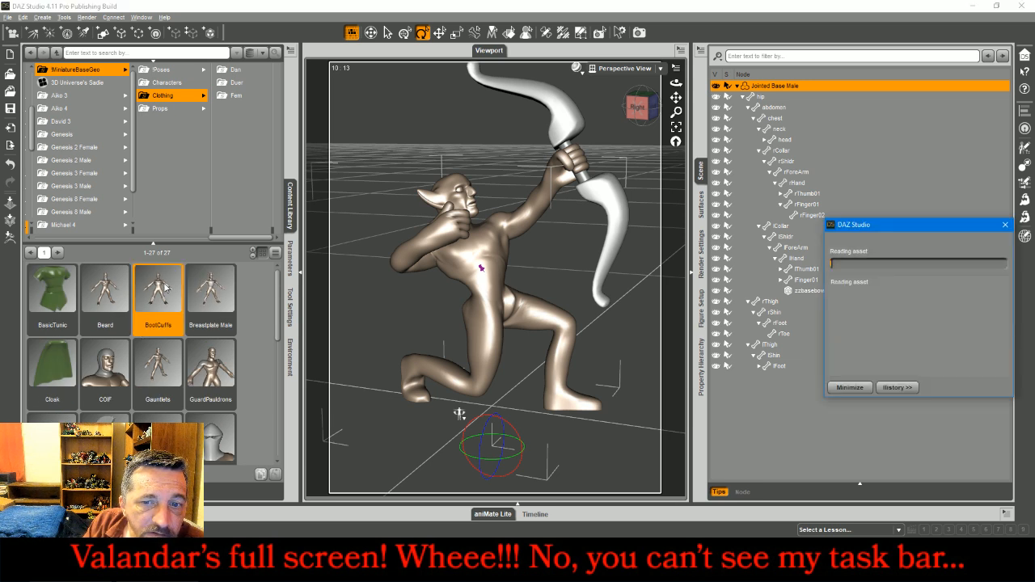
Add the TunicSkirt from the same clothing library to the figure
scroll(164, 303, down, 3)
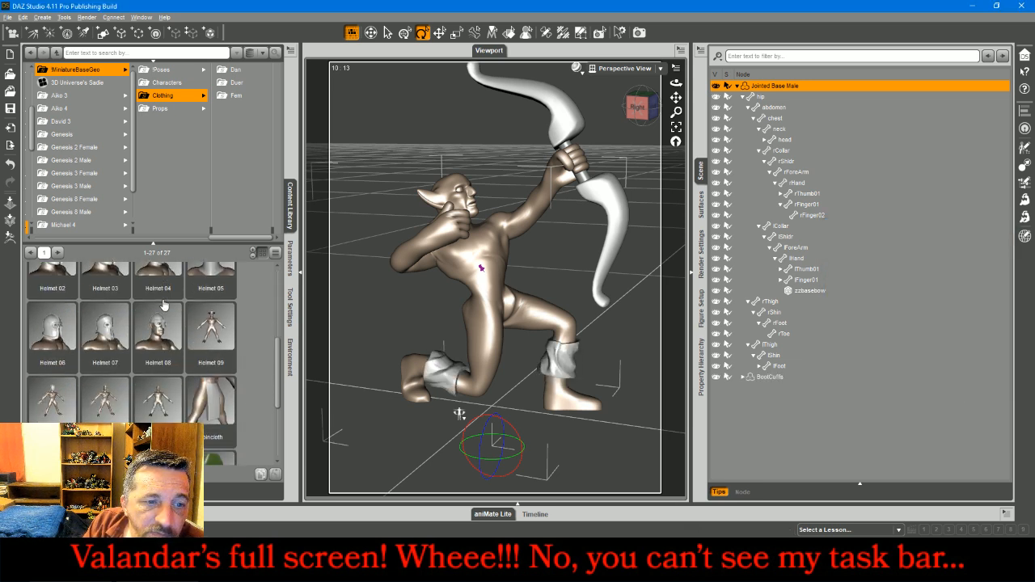
scroll(161, 319, down, 3)
double_click(159, 406)
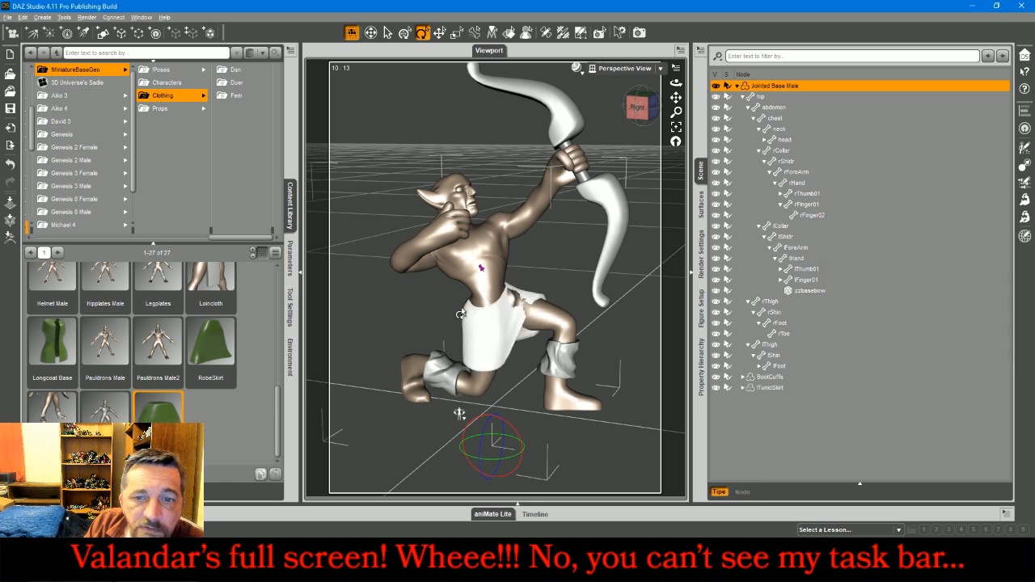
Compare the figure's thigh rotations and set the Twist of the TunicSkirt's left thigh bone to -38.57
click(529, 322)
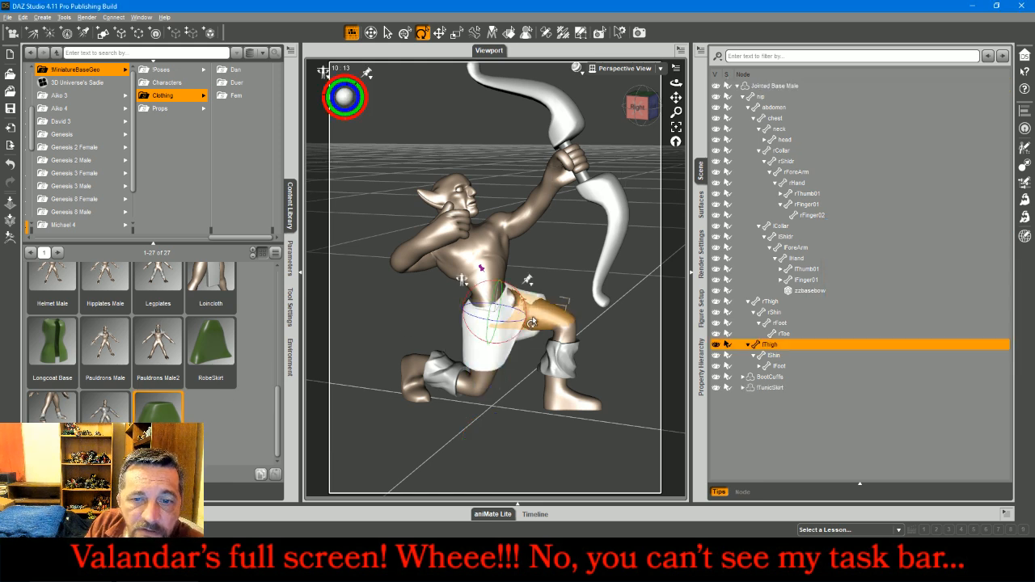
click(288, 263)
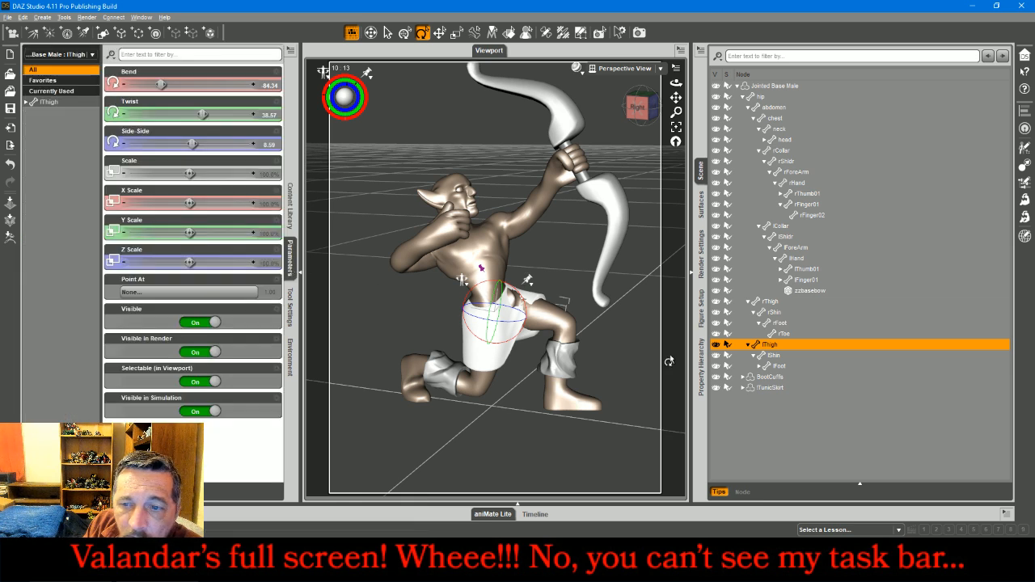
click(473, 344)
click(742, 389)
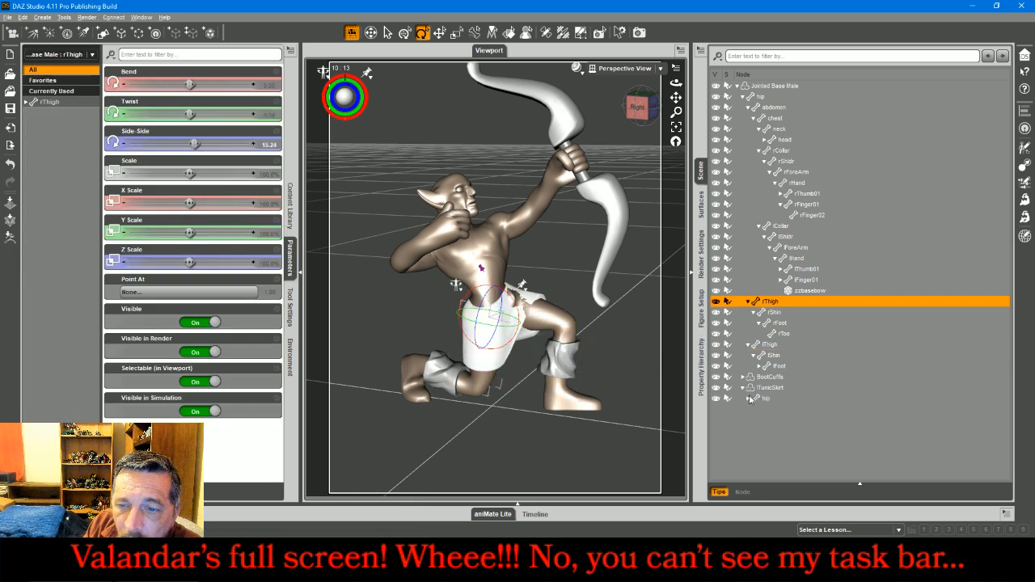
click(748, 399)
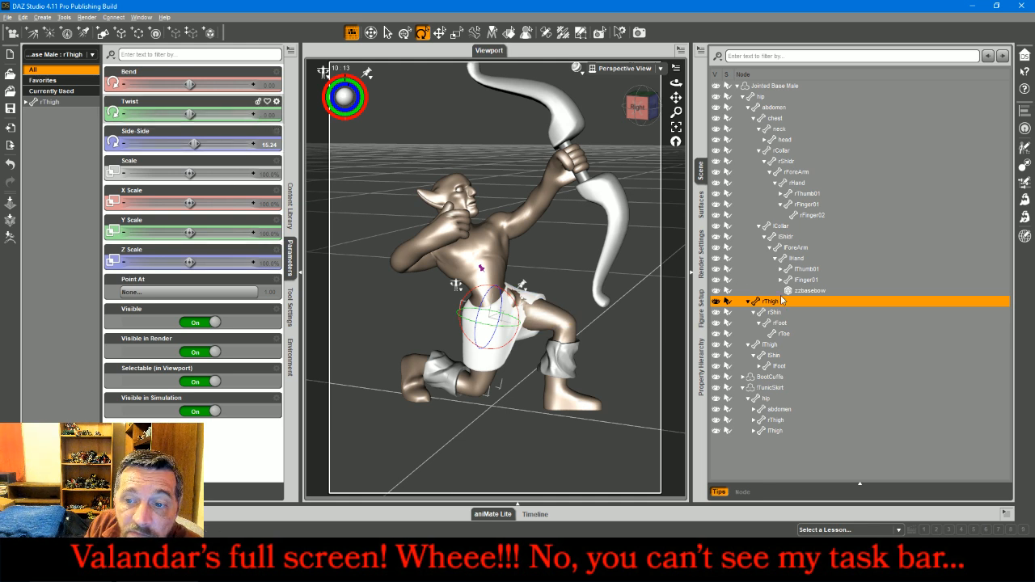
click(772, 344)
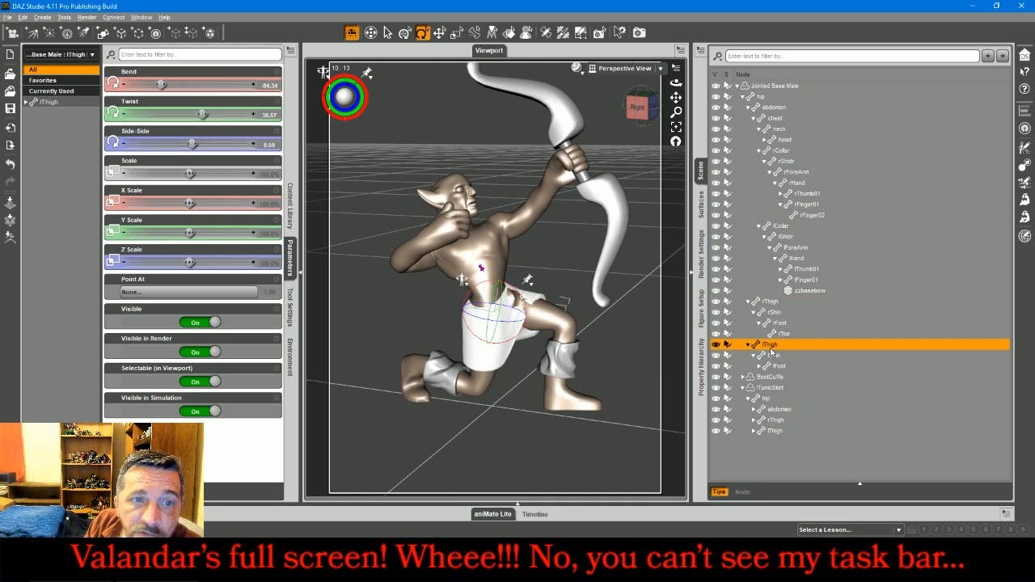
click(776, 431)
click(271, 114)
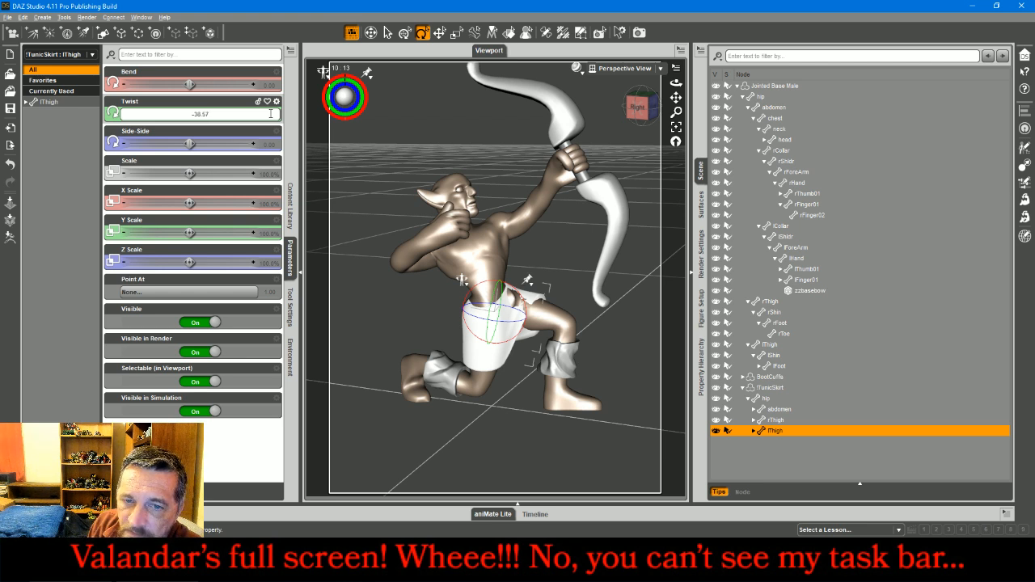
key(Return)
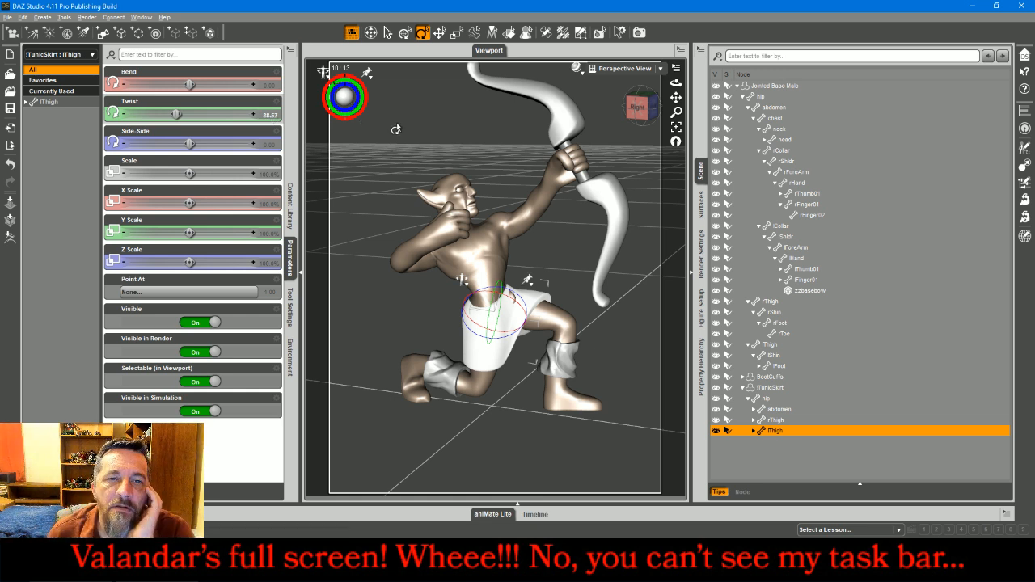
Clear the selection, inspect the clothed figure from behind and check the live chat
key(ctrl+shift+n)
click(412, 84)
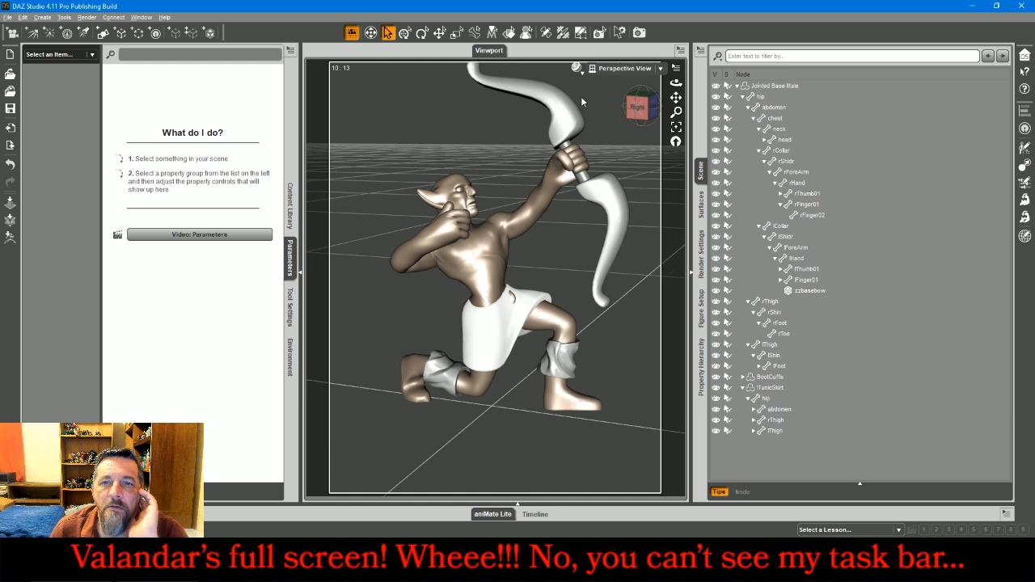
drag(641, 106, 676, 117)
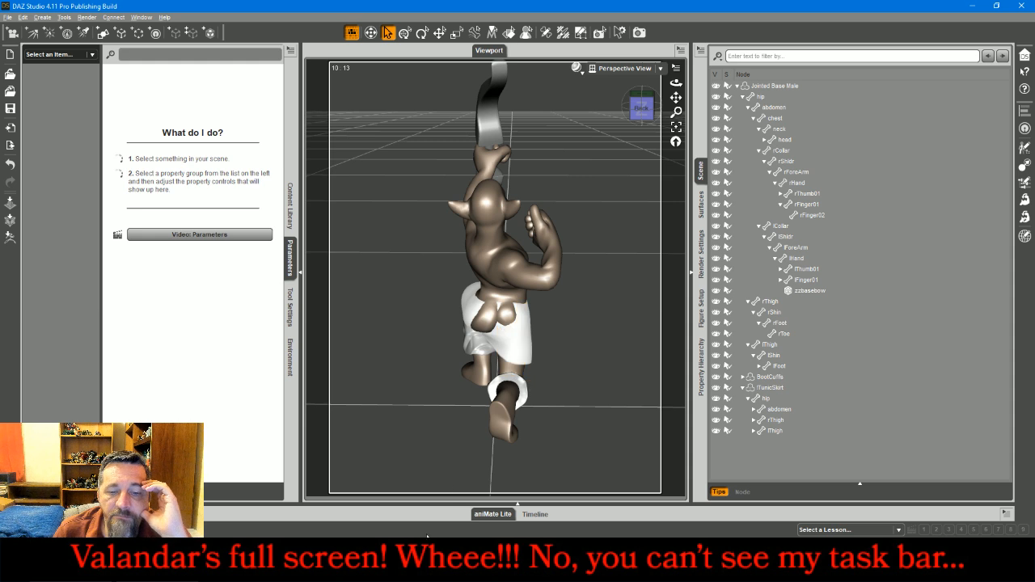
click(434, 555)
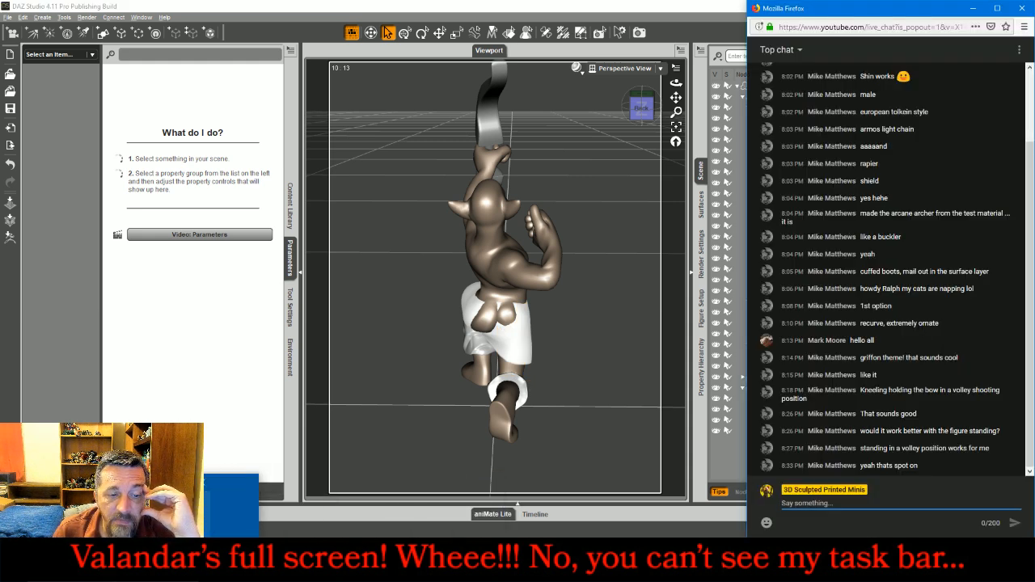
click(507, 434)
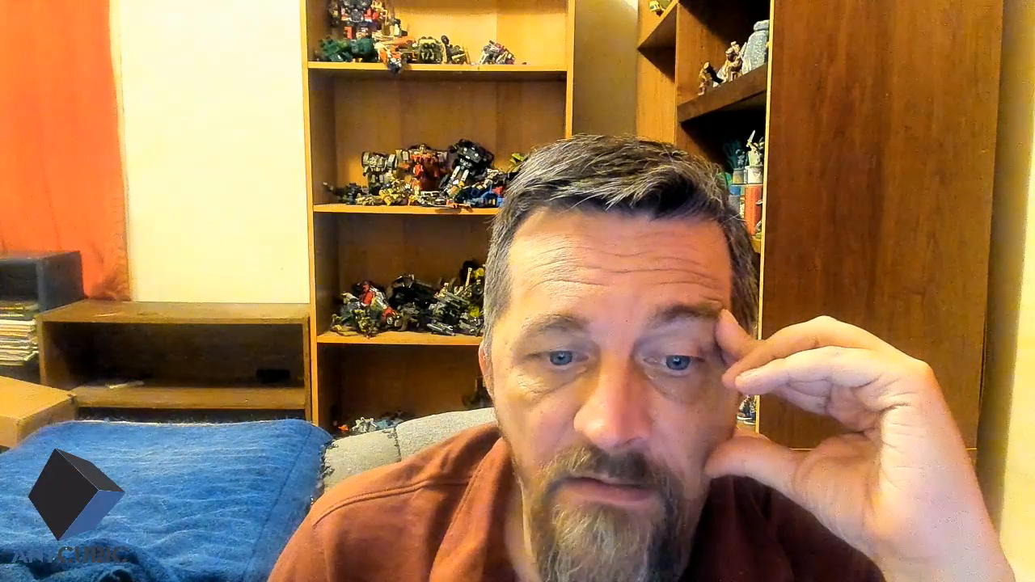
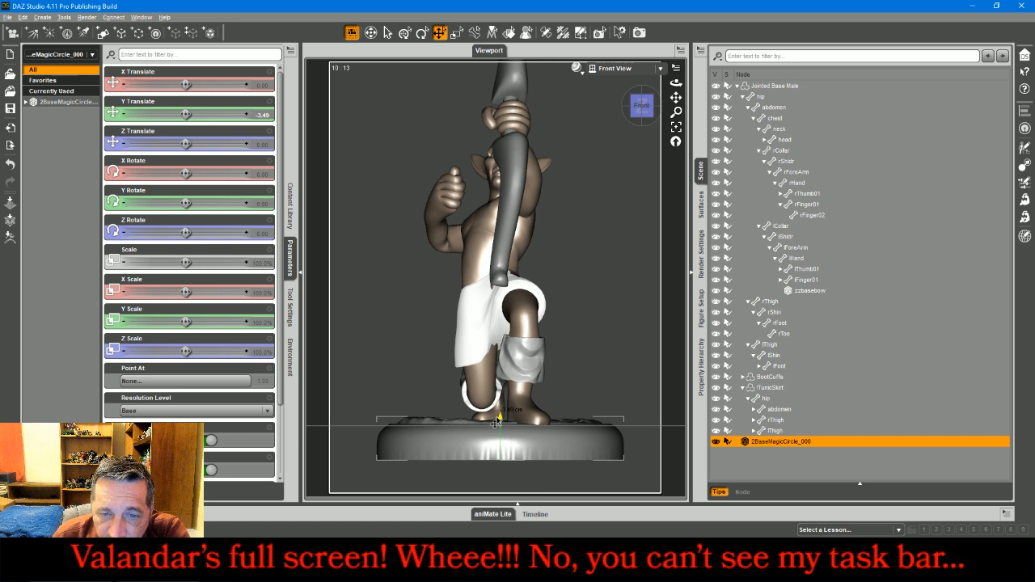
Examine how the kneeling figure sits on the magic circle base in the Right View and the Perspective View
click(611, 85)
click(612, 71)
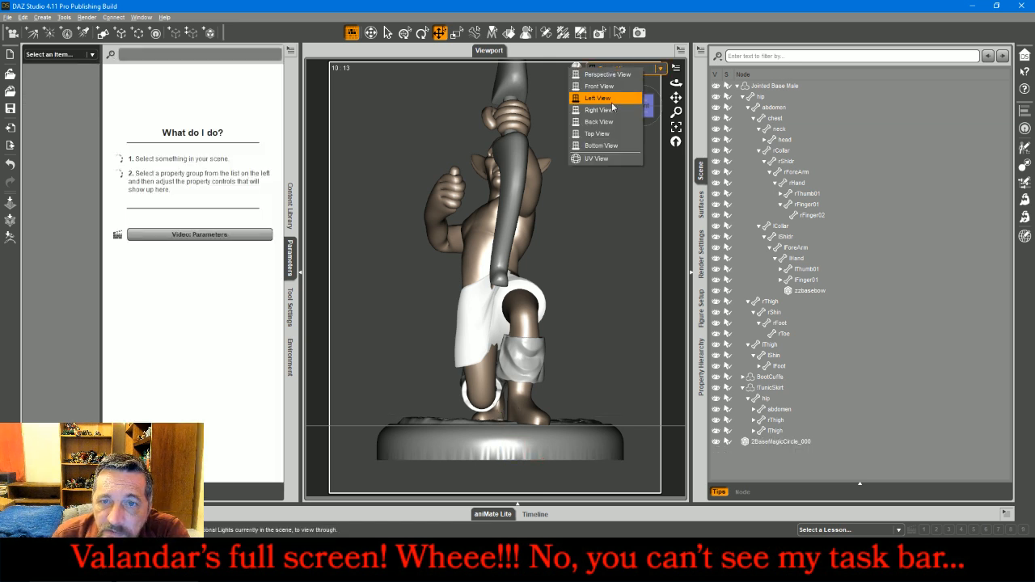
click(610, 117)
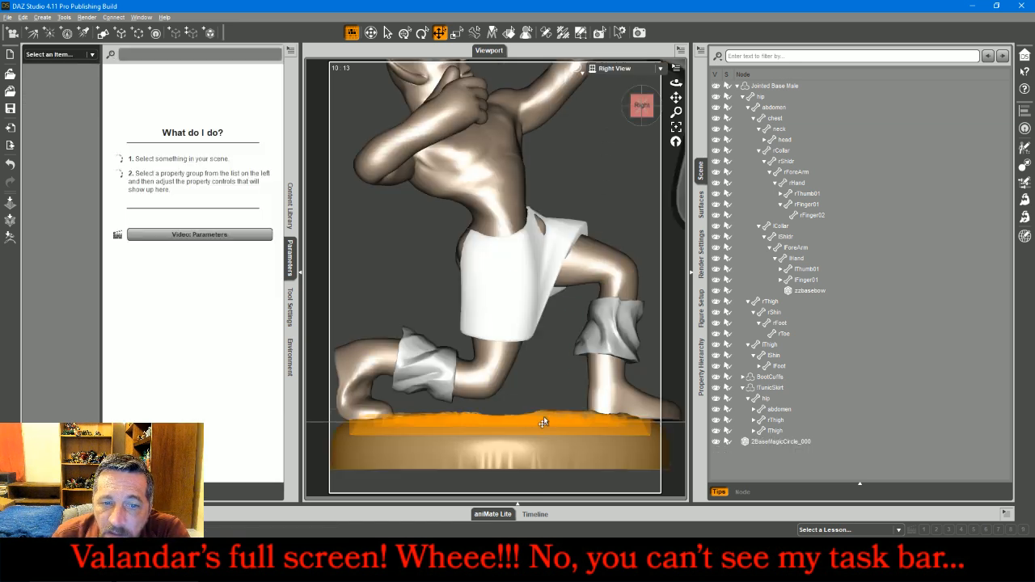
click(625, 69)
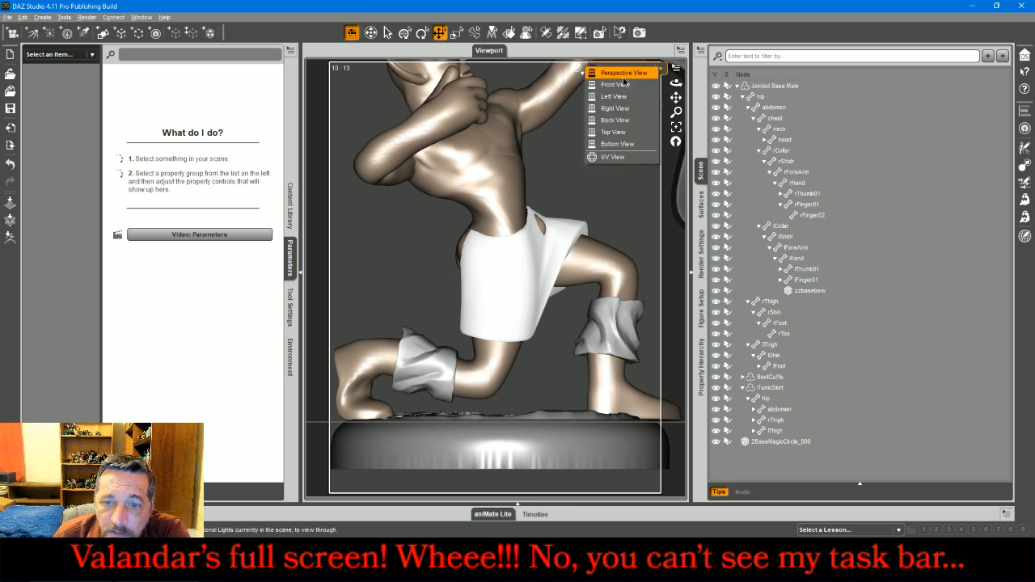
click(623, 77)
drag(642, 111, 473, 106)
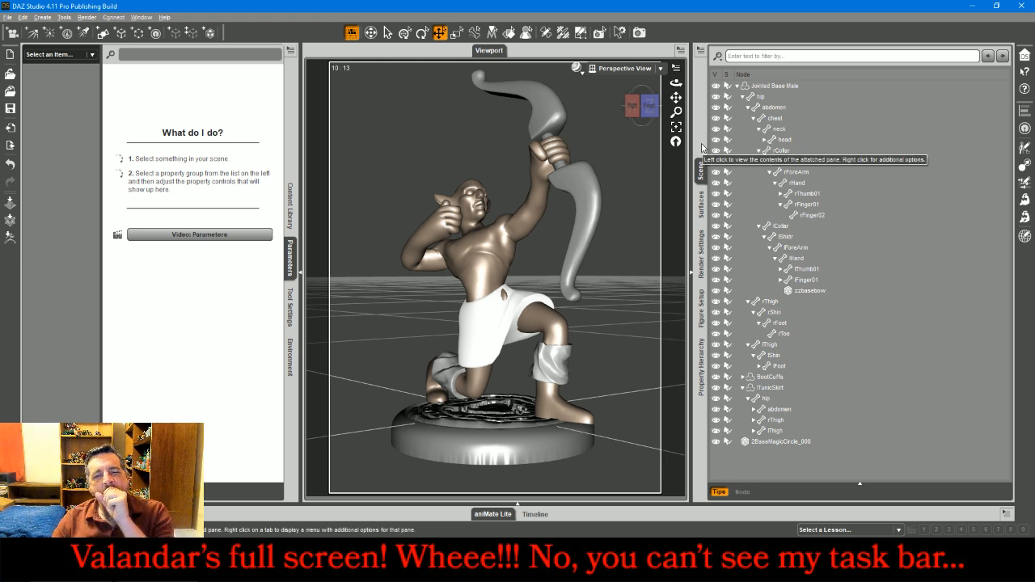
drag(644, 107, 640, 115)
Frame the figure's head for a close look at the face and clear the selection
click(473, 194)
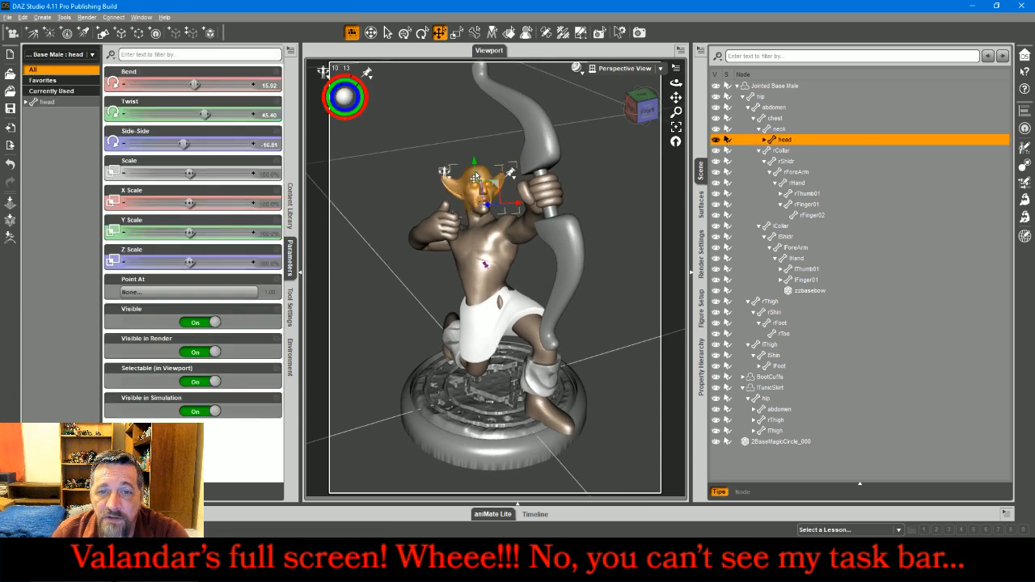
click(676, 127)
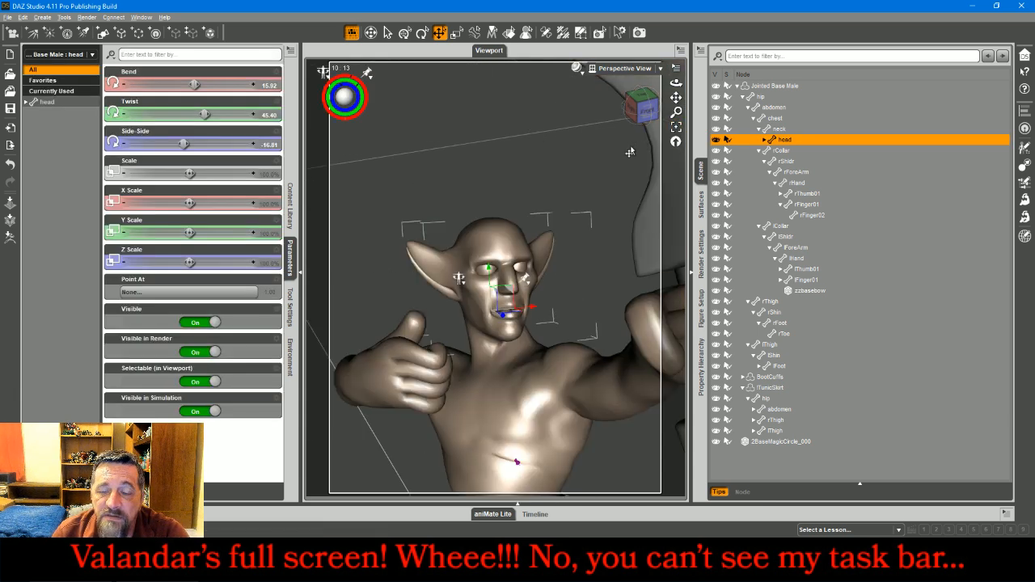
click(540, 148)
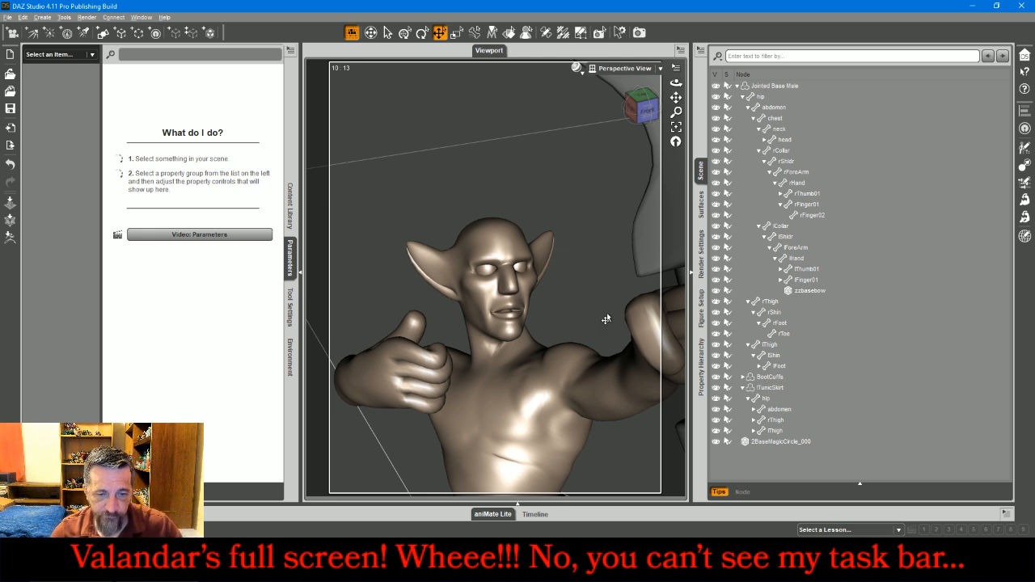
Check the live chat's expression request, then set the rBrow bone's X Rotate to -14.37 and try a Z Rotate of -34.66
click(452, 570)
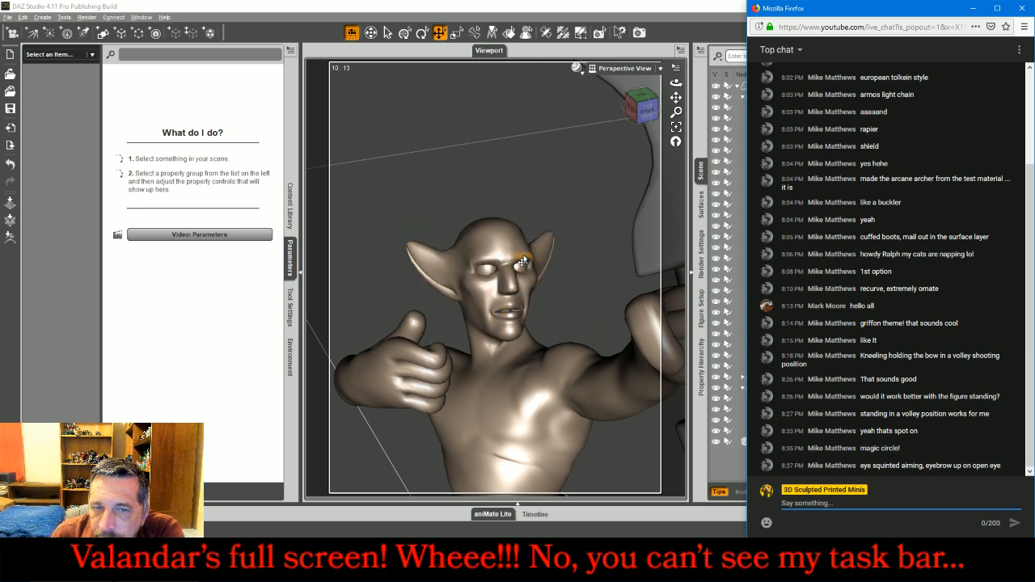
click(490, 266)
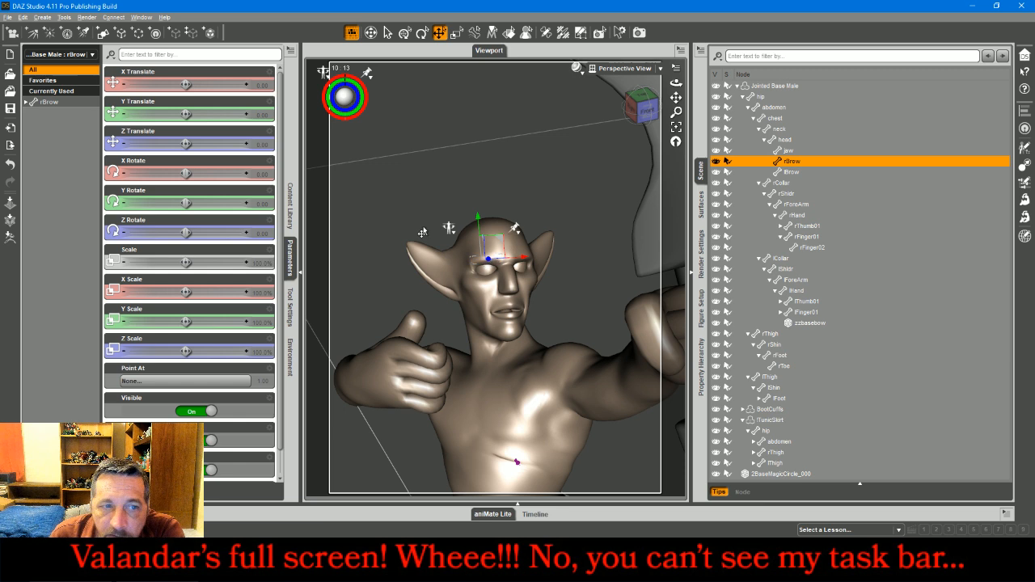
drag(184, 173, 192, 173)
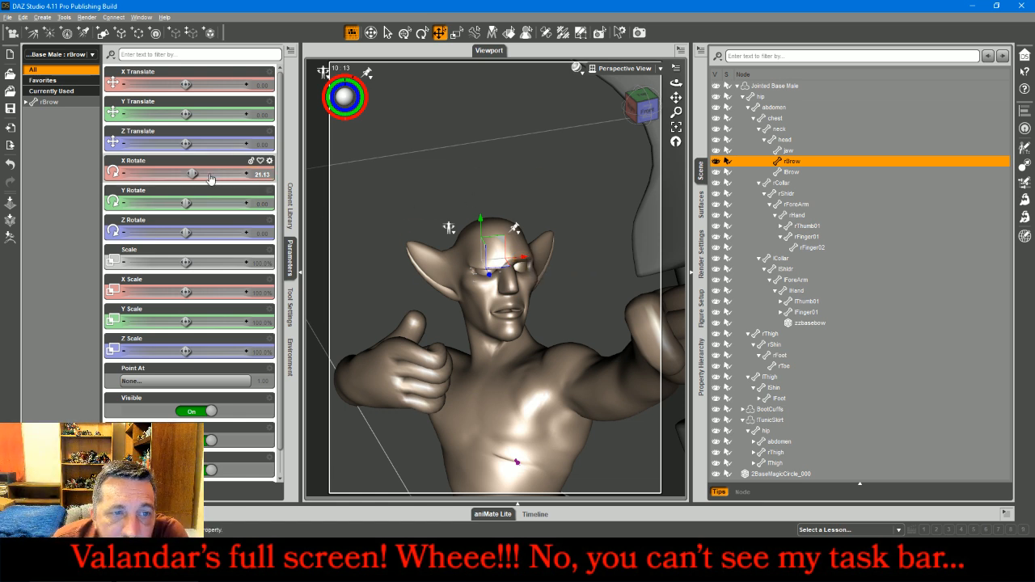
drag(194, 172, 182, 173)
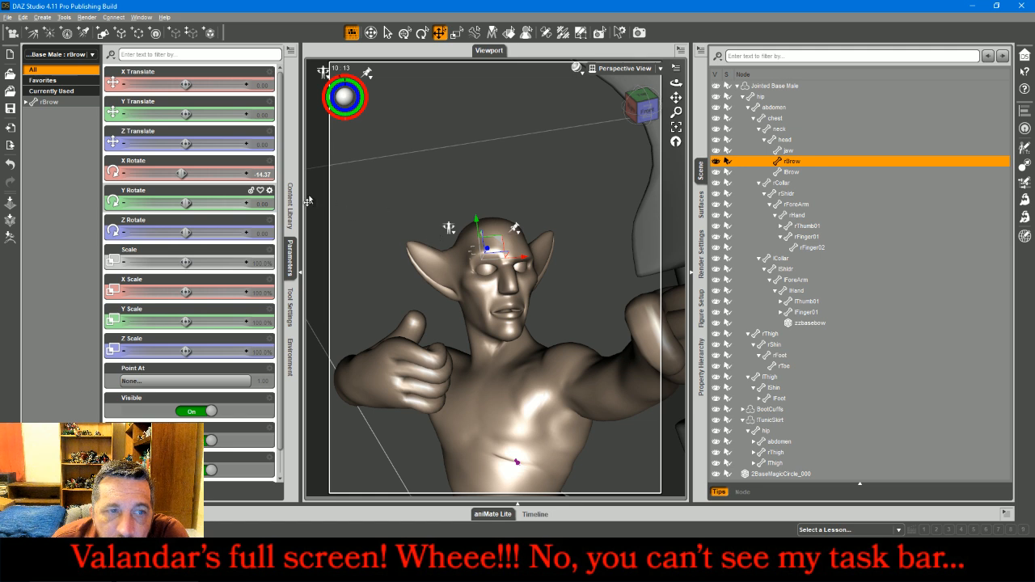
drag(186, 232, 174, 232)
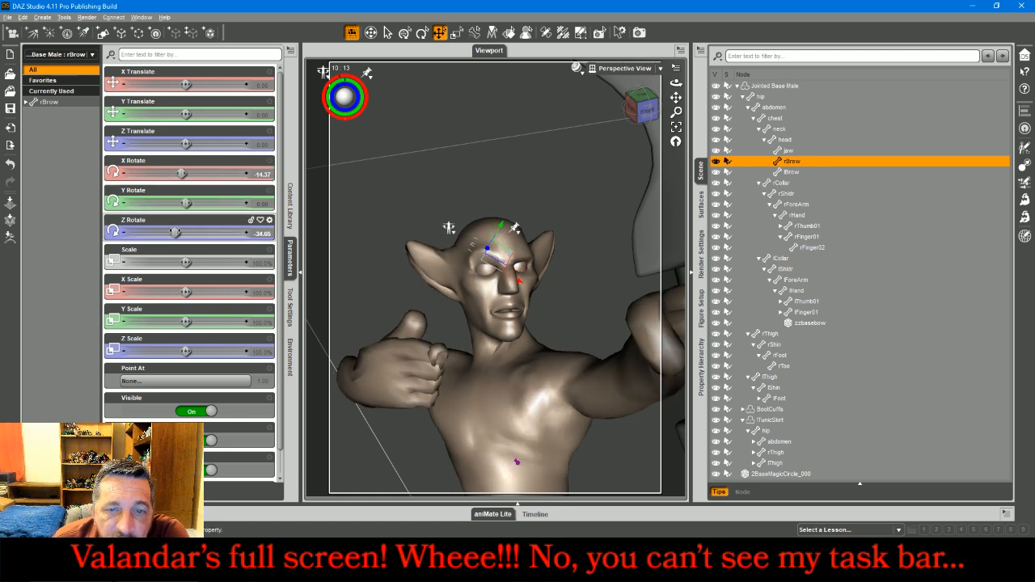
Set the X Rotate of the figure's left brow bone to 14.37 to squint that eye, and clear the selection
click(522, 260)
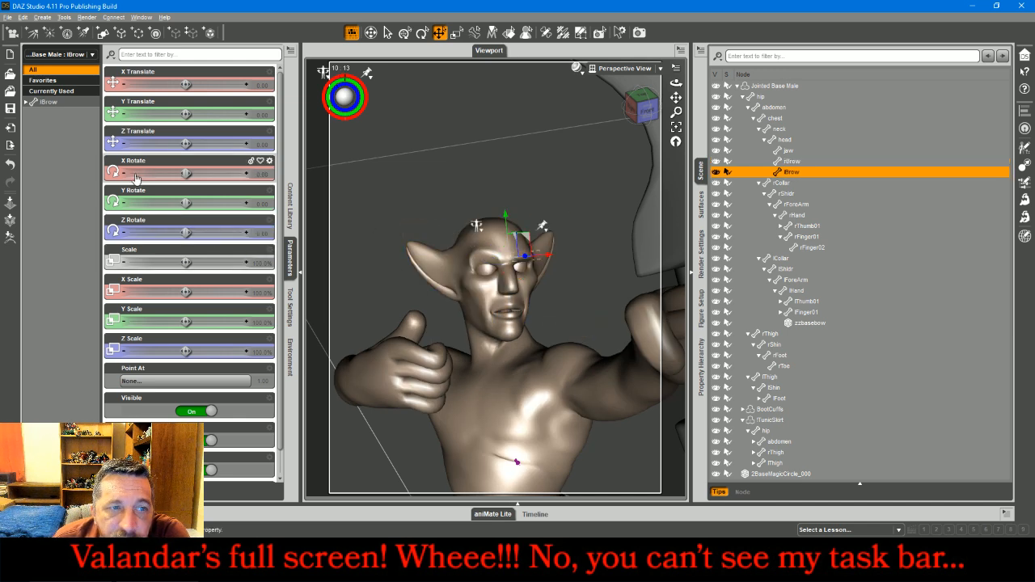
drag(186, 173, 189, 173)
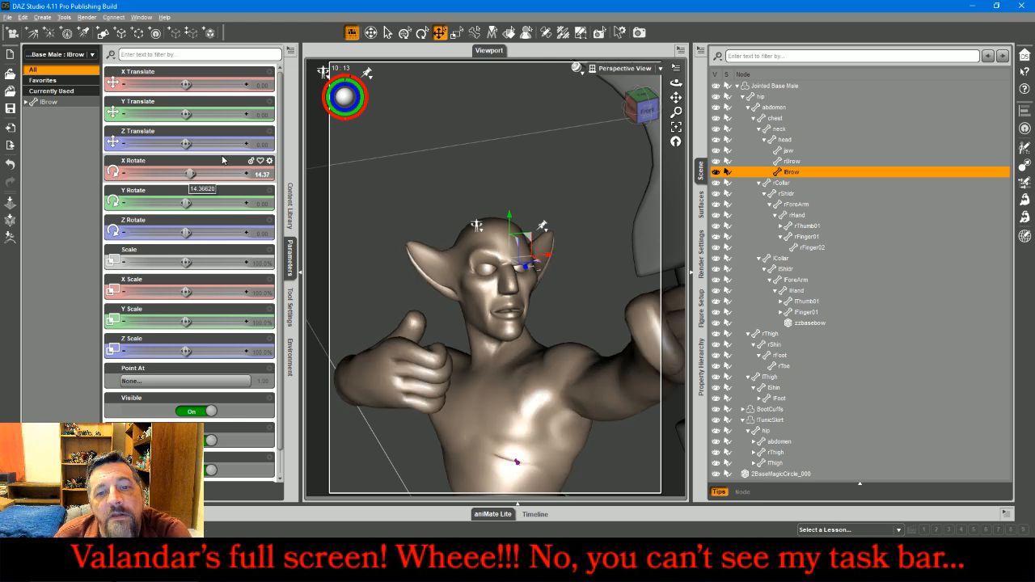
click(436, 153)
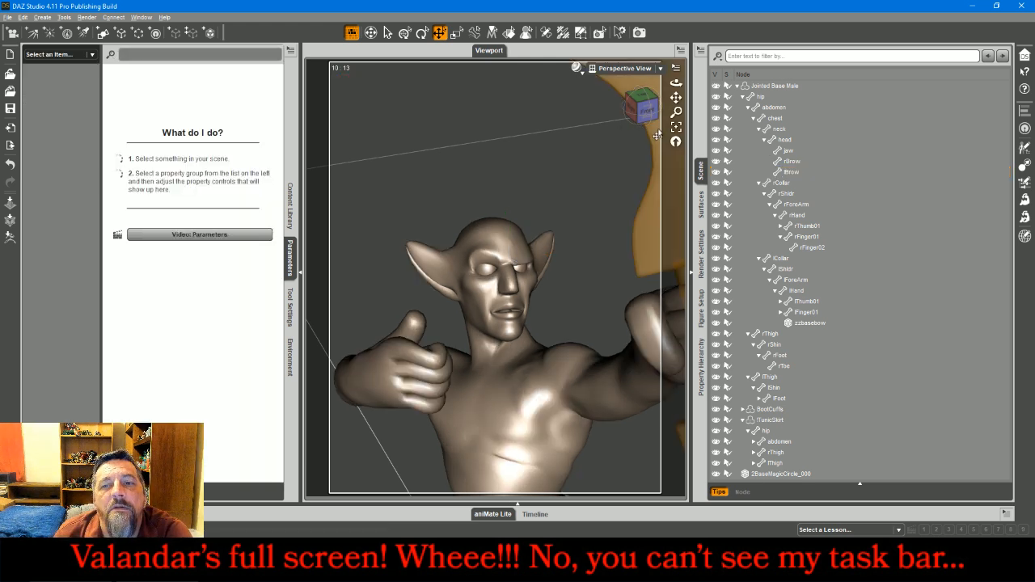
Set the jaw bone's X Rotate to -1 to close the mouth slightly, and clear the selection
click(506, 331)
click(228, 174)
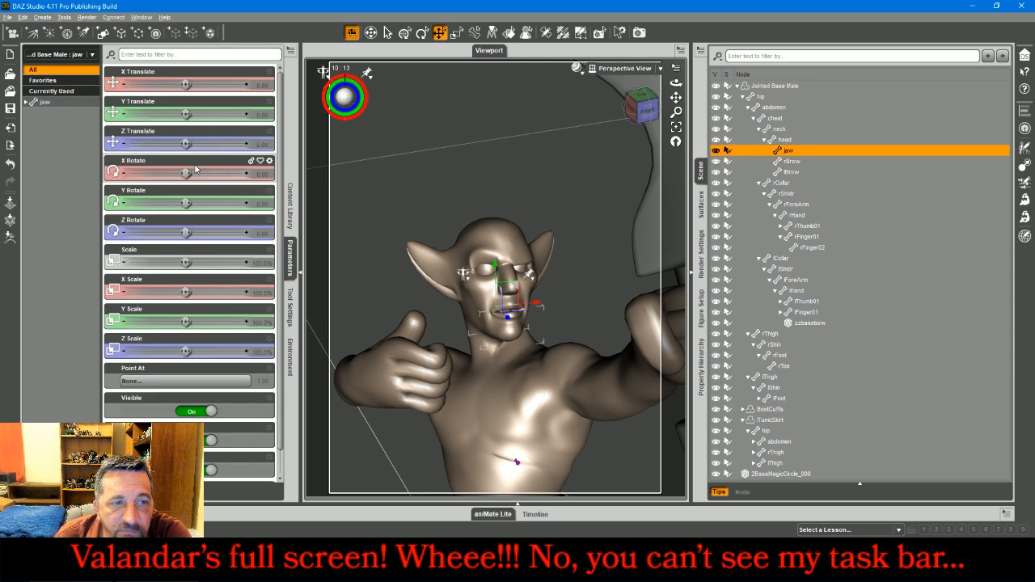
text(-1)
key(Return)
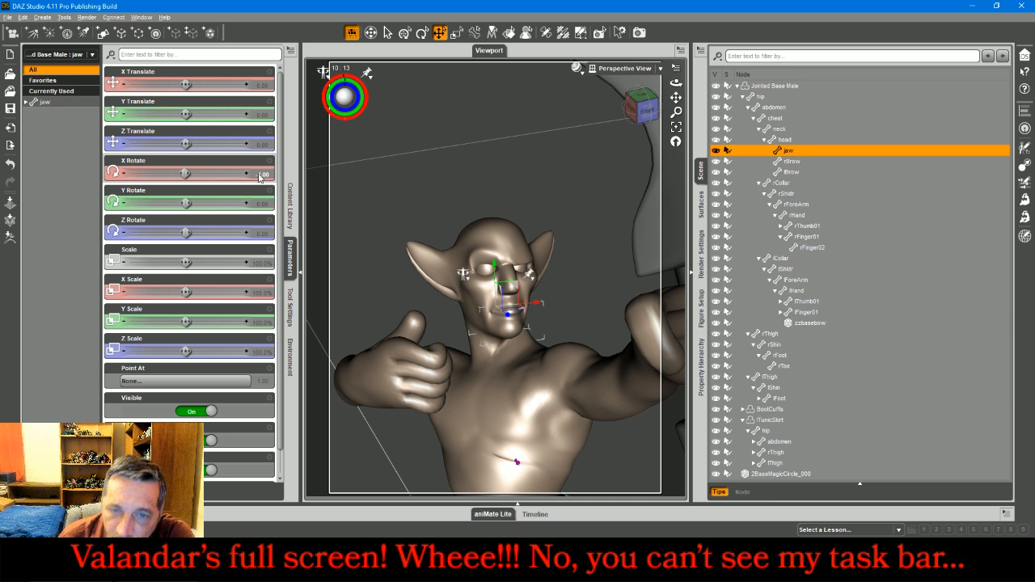
click(530, 154)
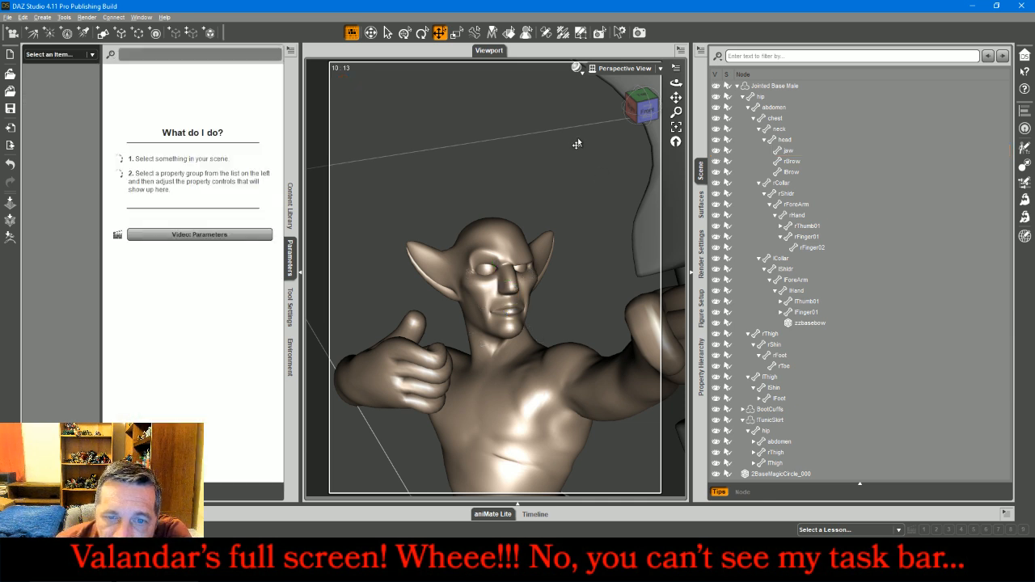
Frame the whole figure from its right front and collapse the right collar and both thigh branches of the Jointed Base Male
drag(641, 108, 567, 137)
click(676, 127)
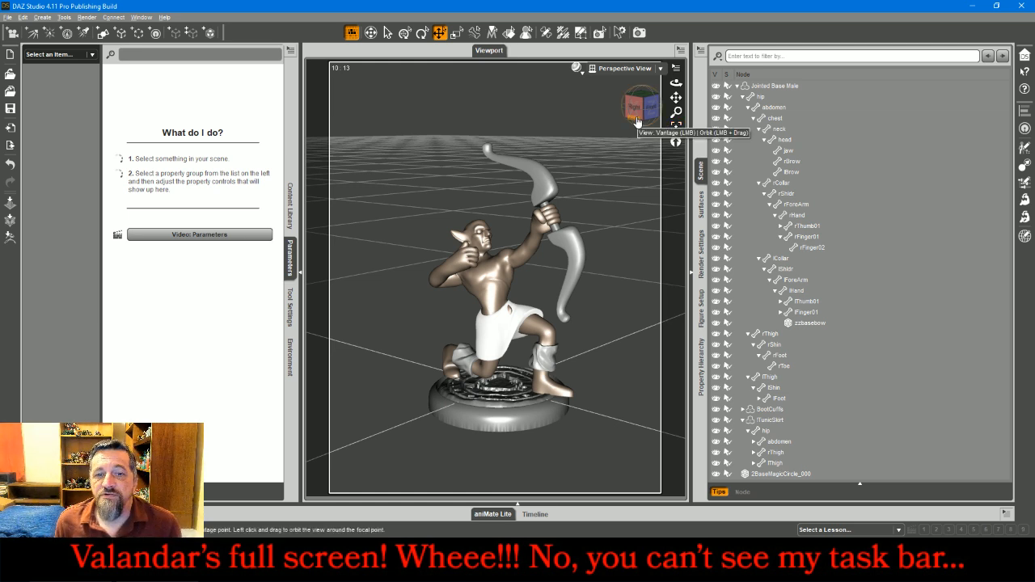
click(758, 183)
click(748, 268)
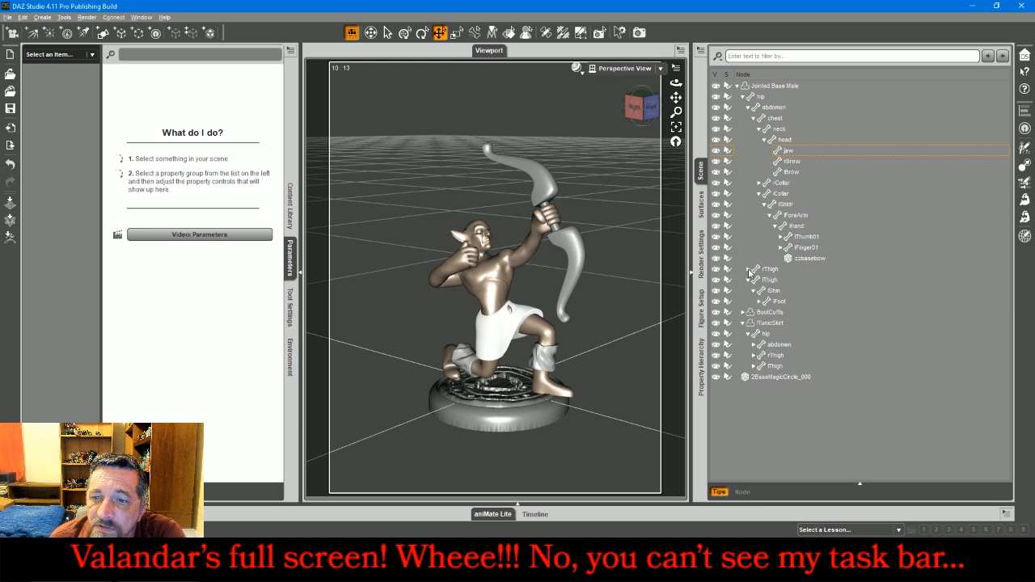
click(749, 279)
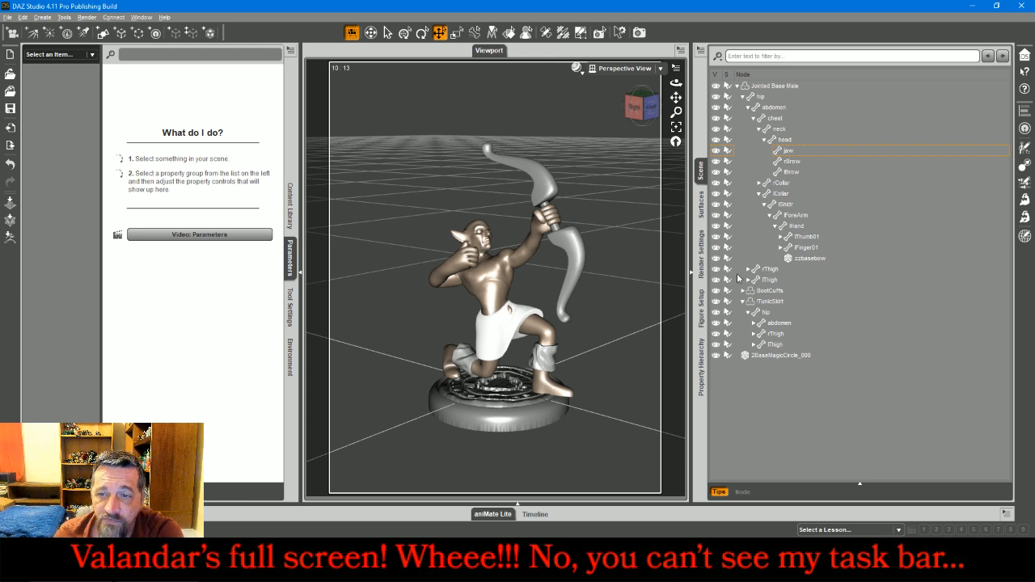
Hide the bow, BootCuffs, TunicSkirt and magic circle base so that only the body is shown
click(716, 259)
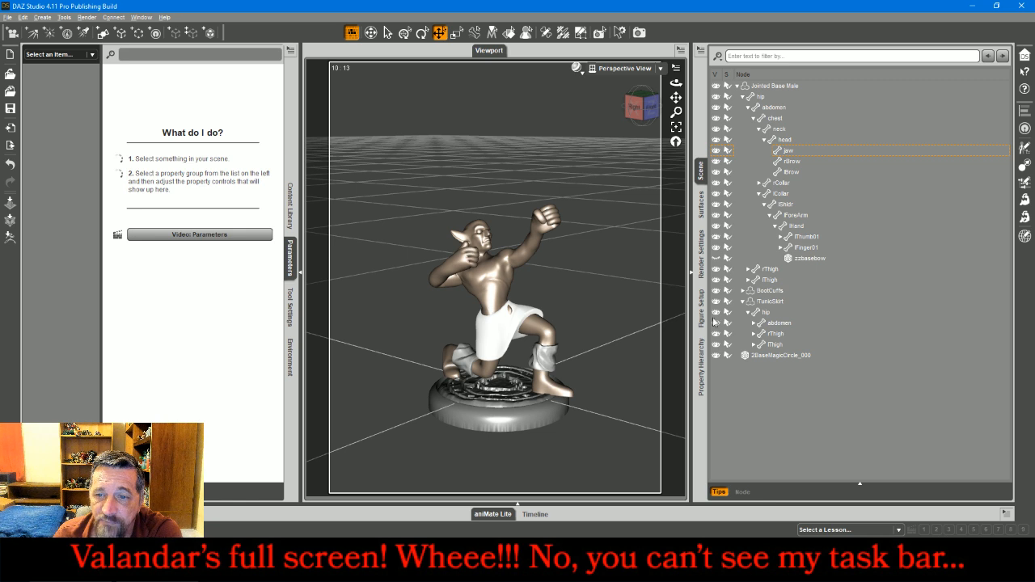
click(742, 301)
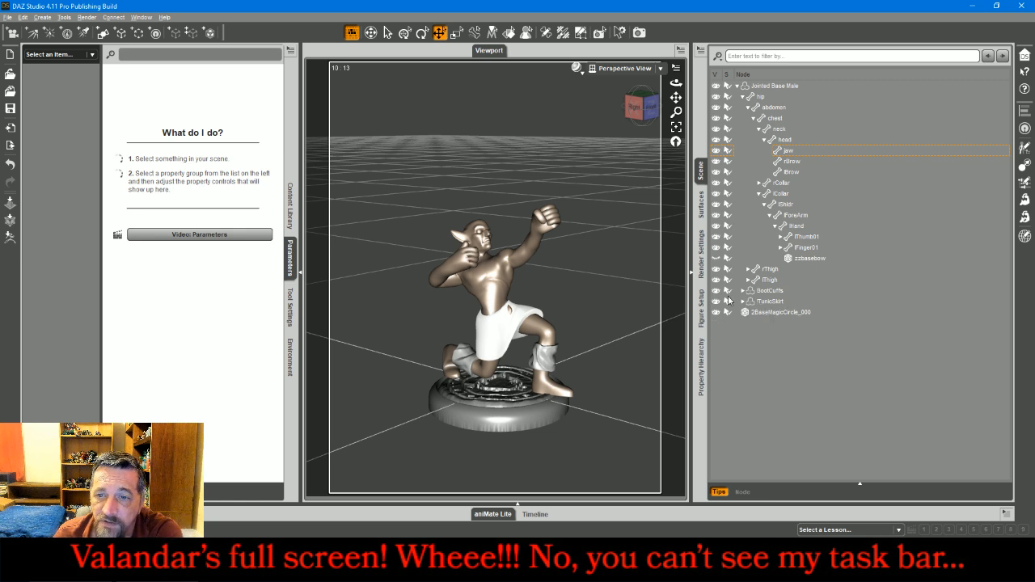
click(716, 290)
click(716, 301)
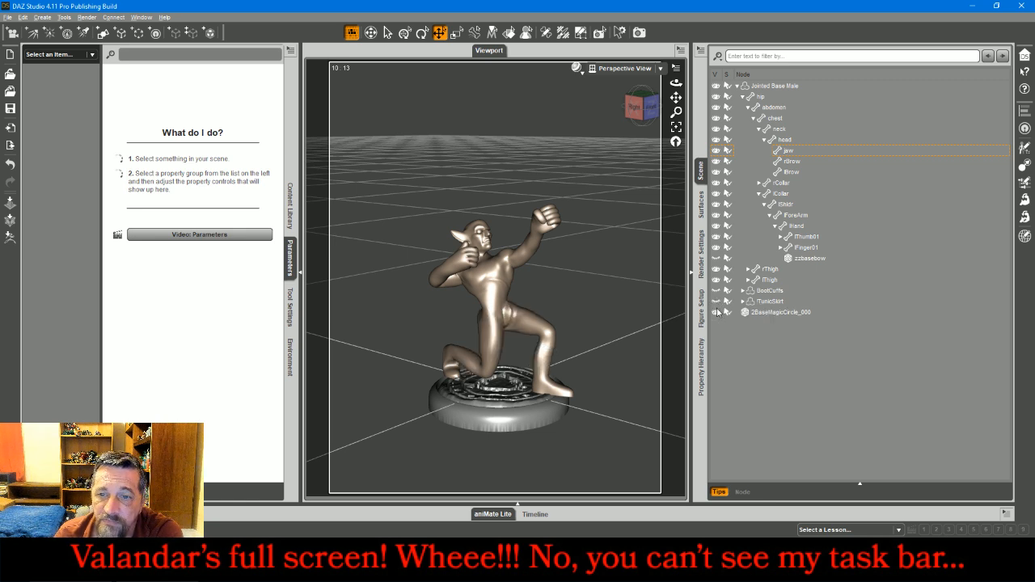
click(716, 312)
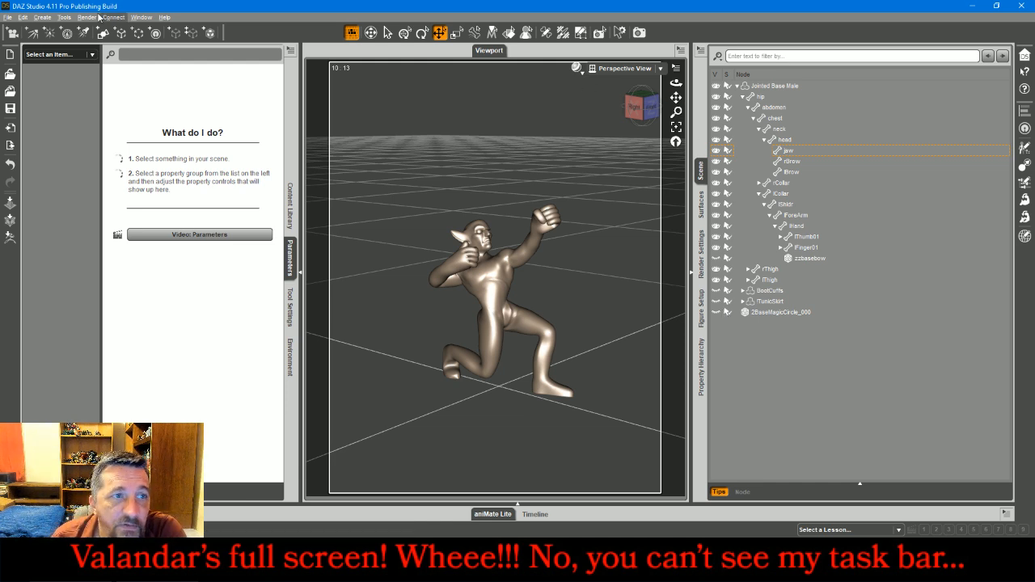
Export the posed body as AABody.obj to the ArcaneArcher folder with the Custom OBJ options at 100% scale
click(10, 15)
click(73, 137)
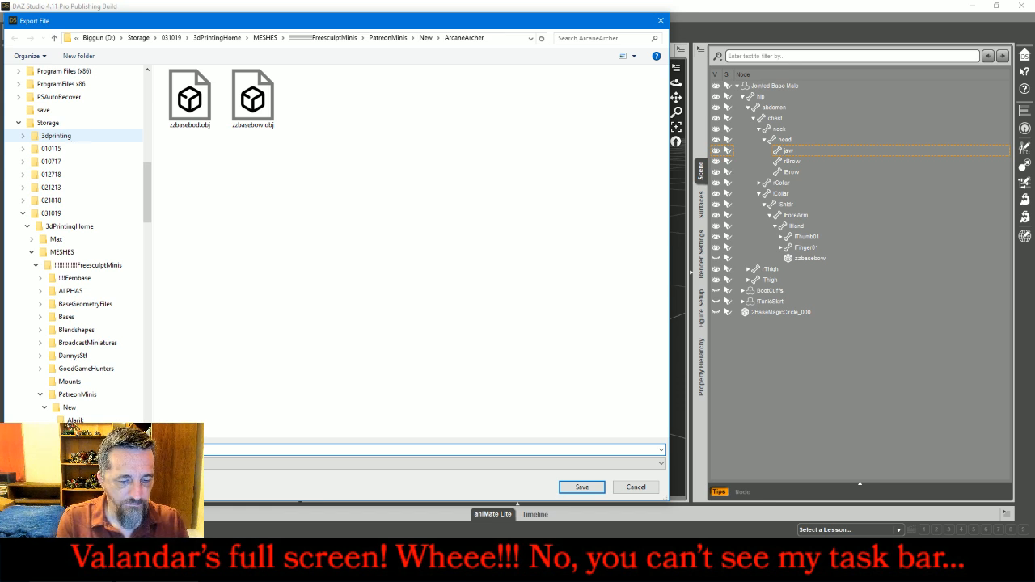
key(Return)
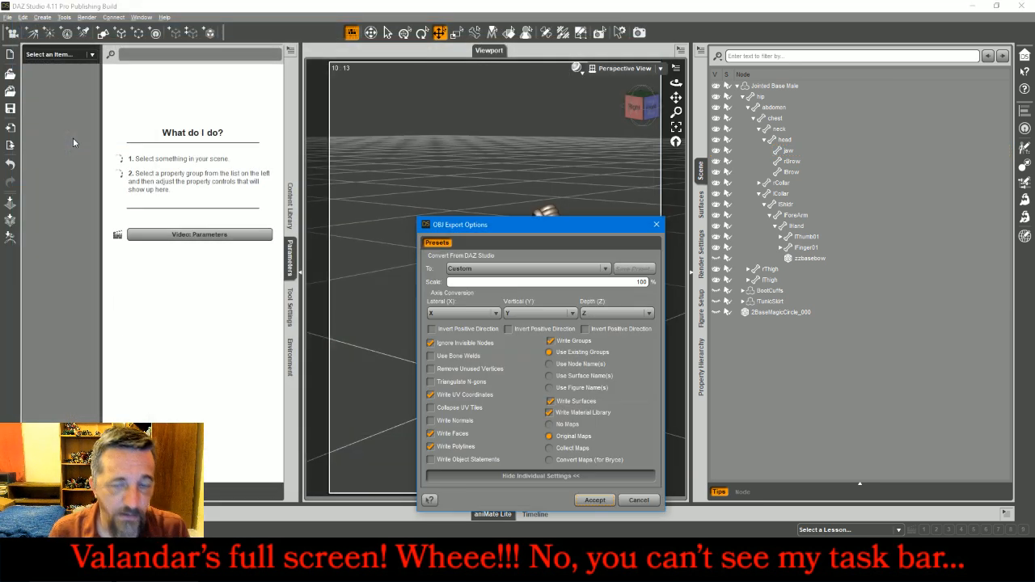
click(595, 500)
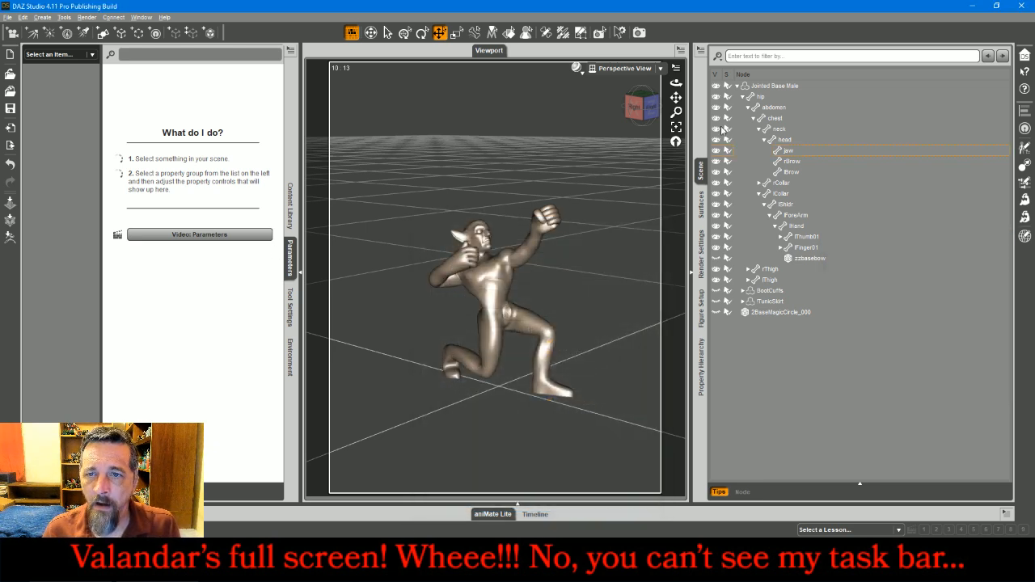
Hide the Jointed Base Male, show only the bow and export it as AAbow.obj to the ArcaneArcher folder
click(715, 86)
click(716, 258)
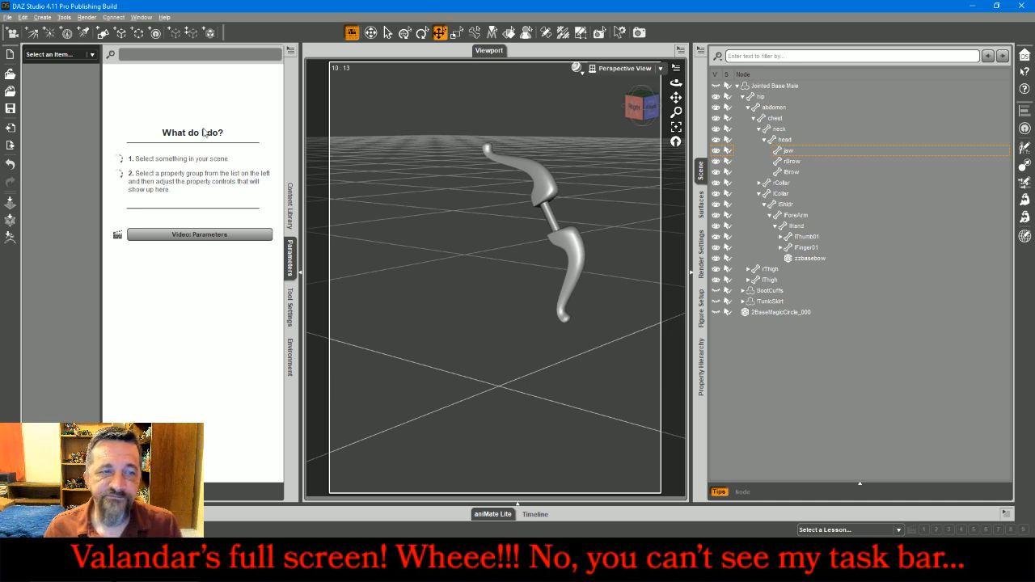
click(4, 16)
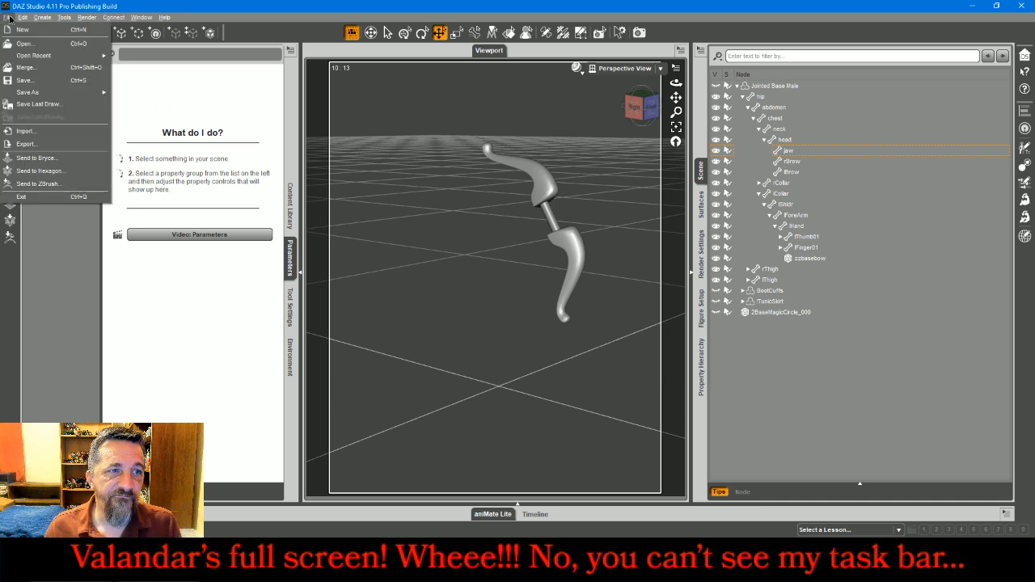
click(41, 144)
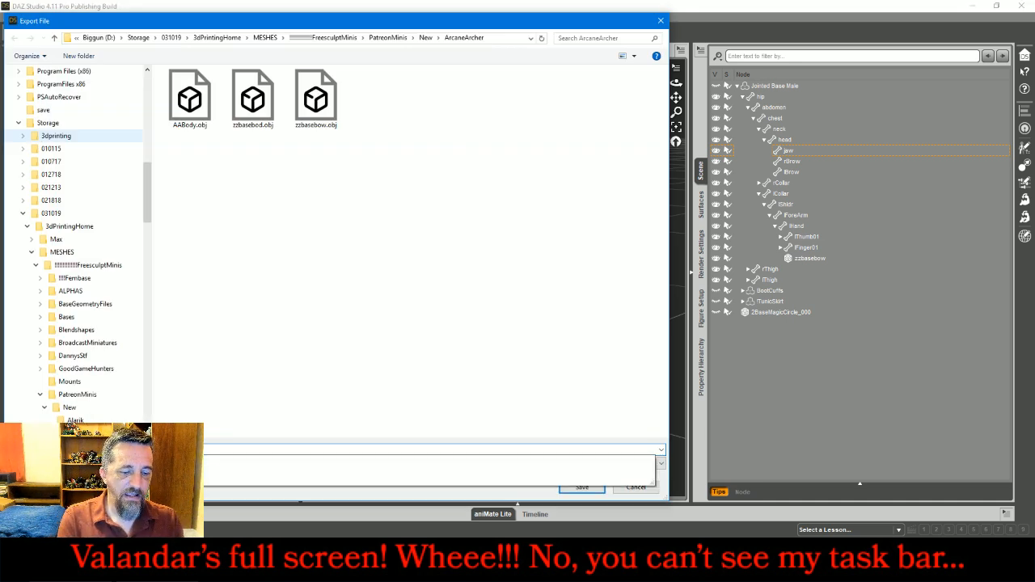
key(Return)
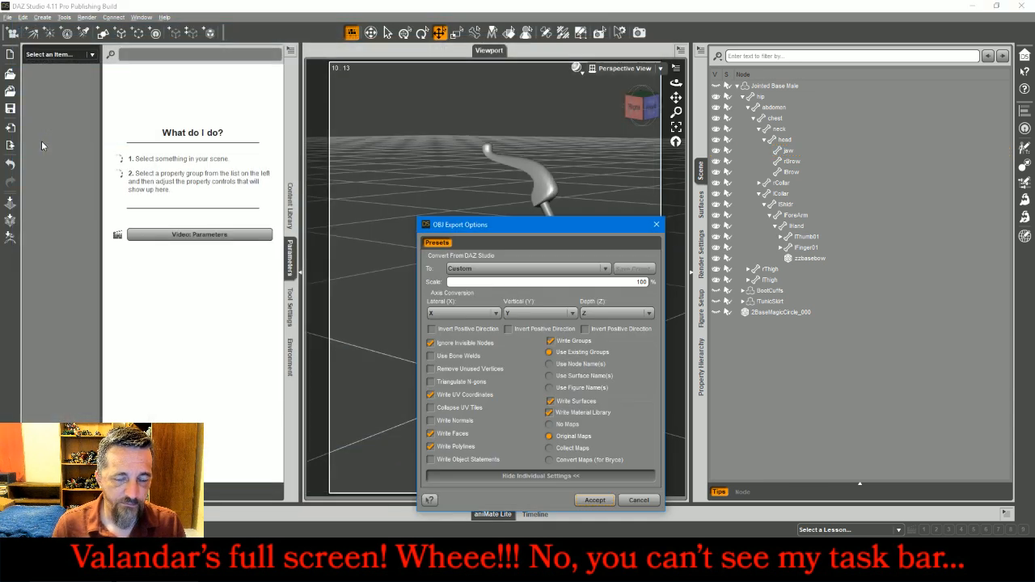
click(594, 502)
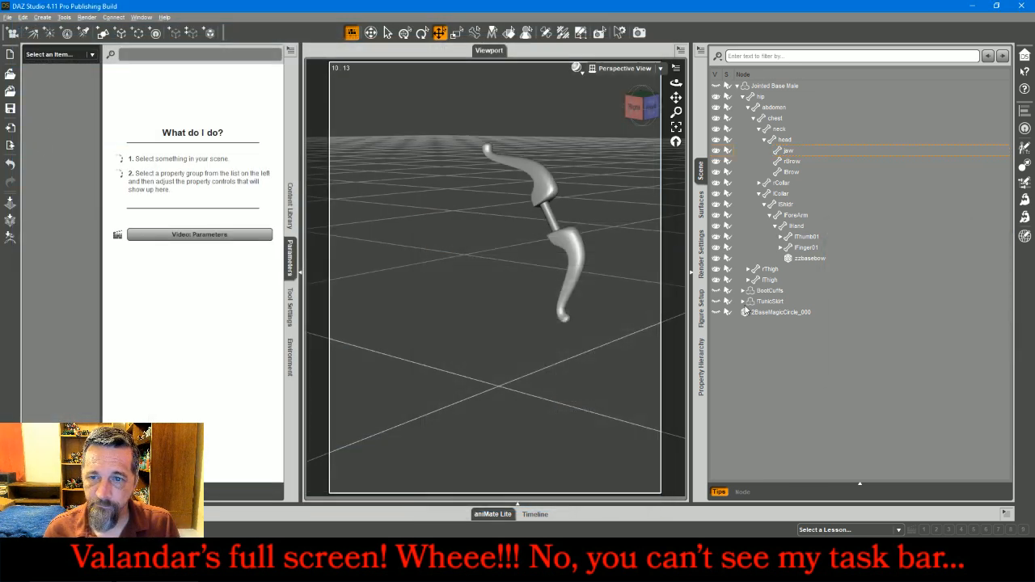
Hide the bow, show only the BootCuffs and export them as AABoots.obj to the ArcaneArcher folder
click(716, 259)
click(716, 291)
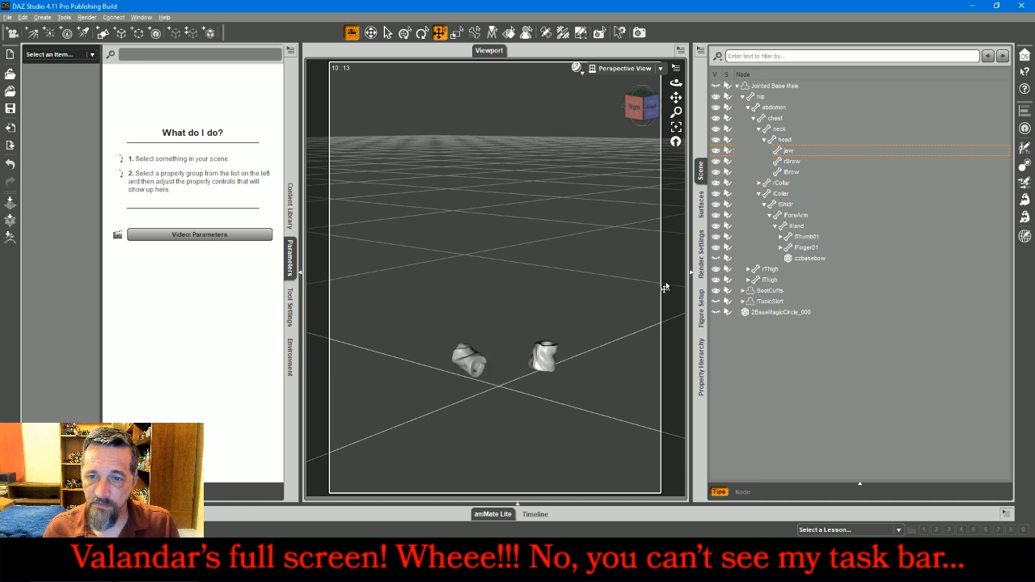
click(7, 17)
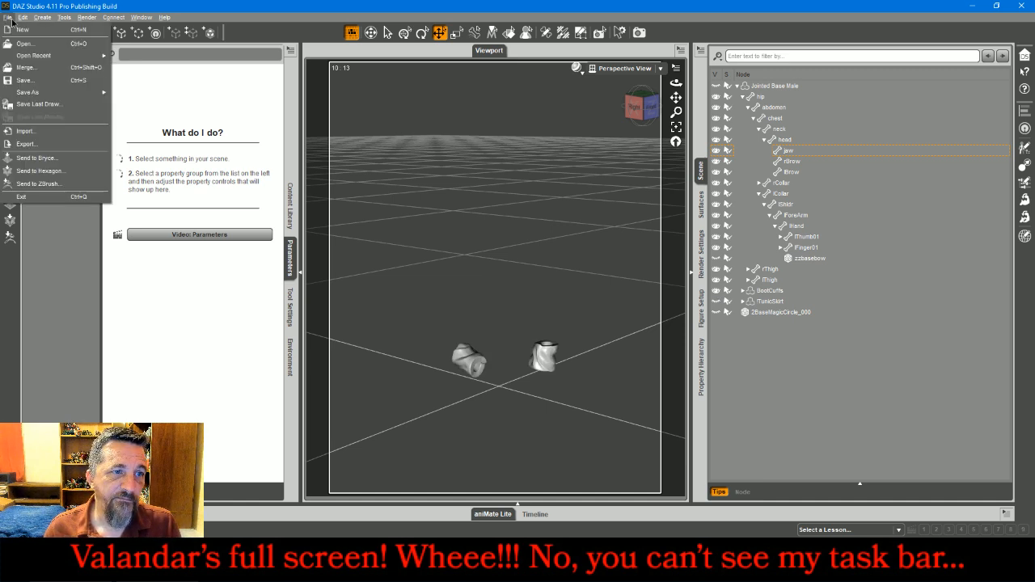
click(44, 144)
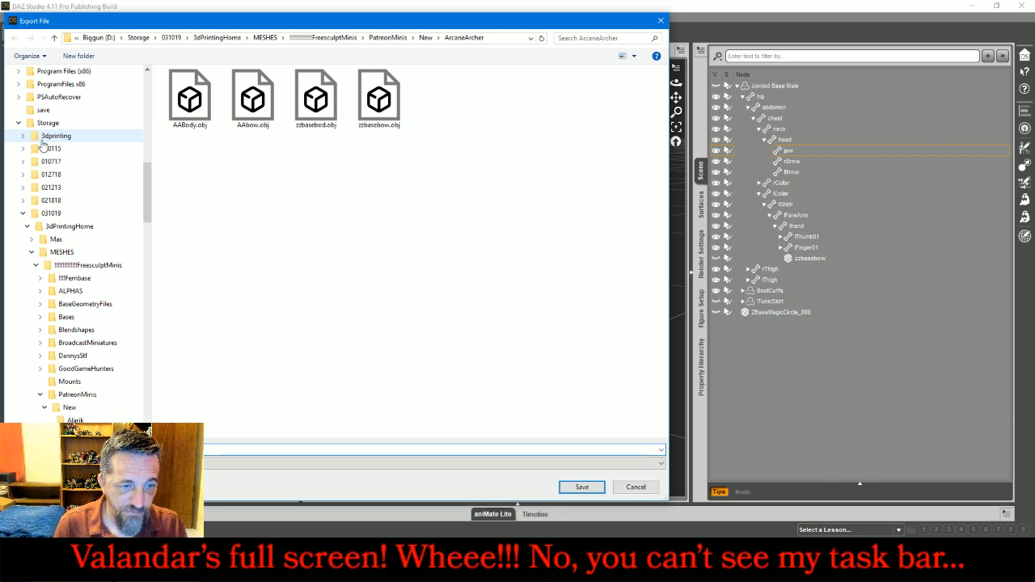
key(Return)
key(Return)
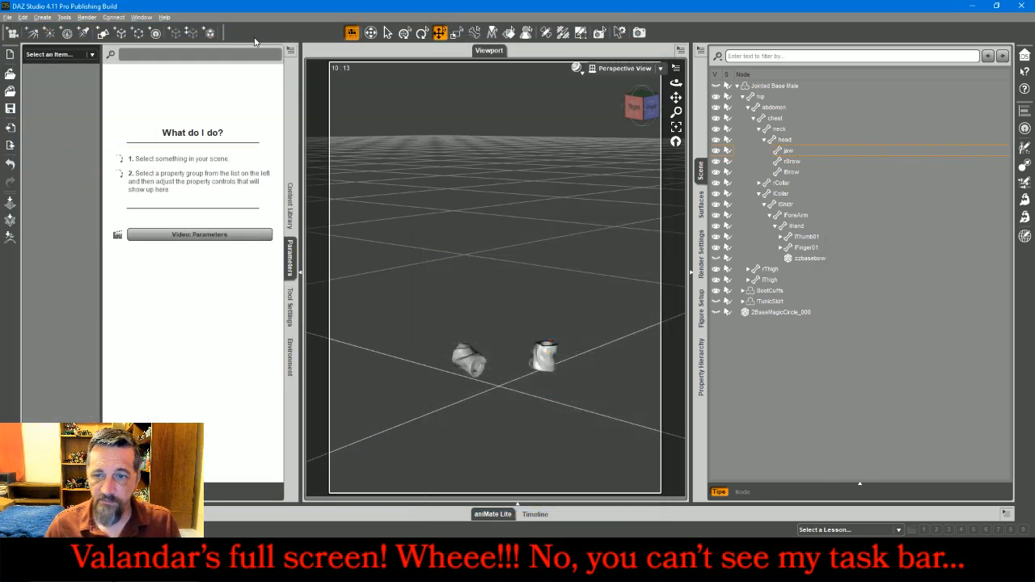
Hide the BootCuffs, show only the magic circle base and export it as an OBJ to the ArcaneArcher folder
click(716, 291)
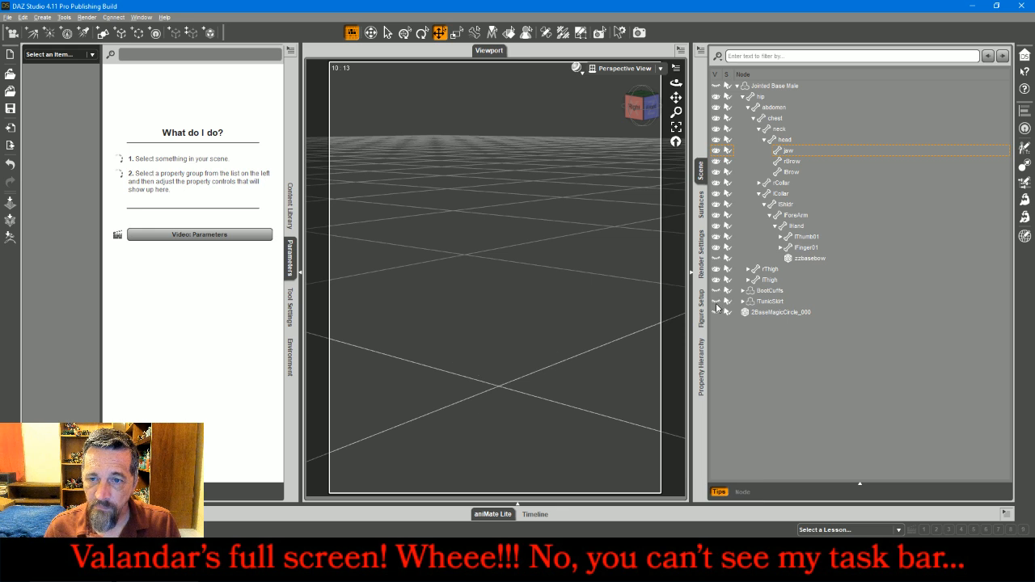
click(717, 313)
click(7, 16)
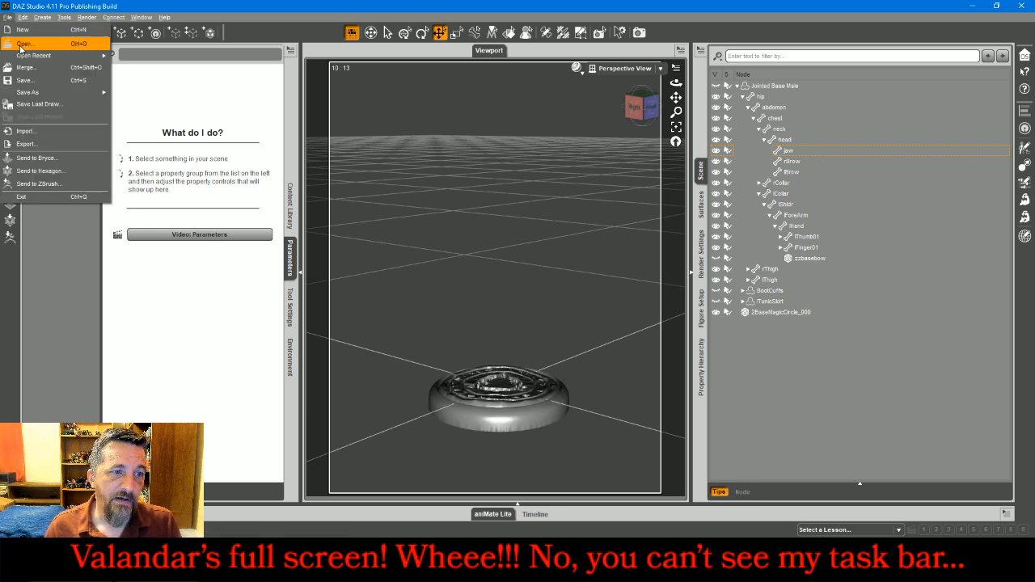
click(51, 146)
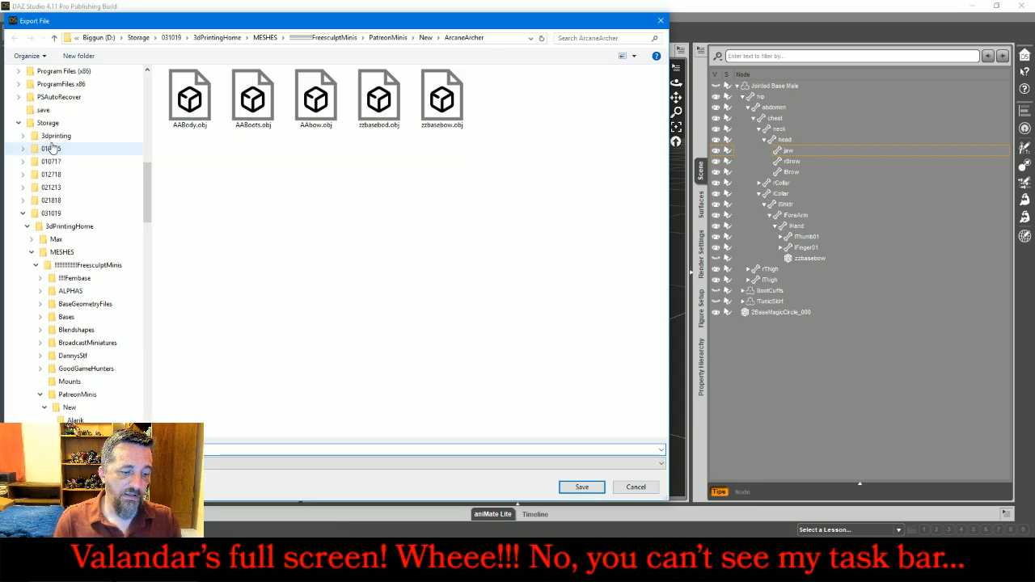
key(Return)
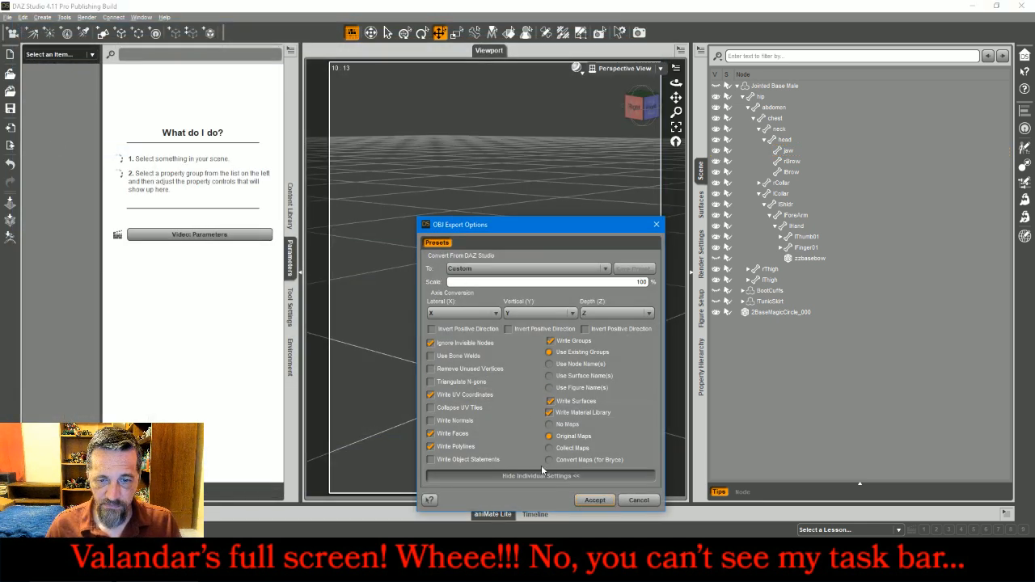
click(596, 500)
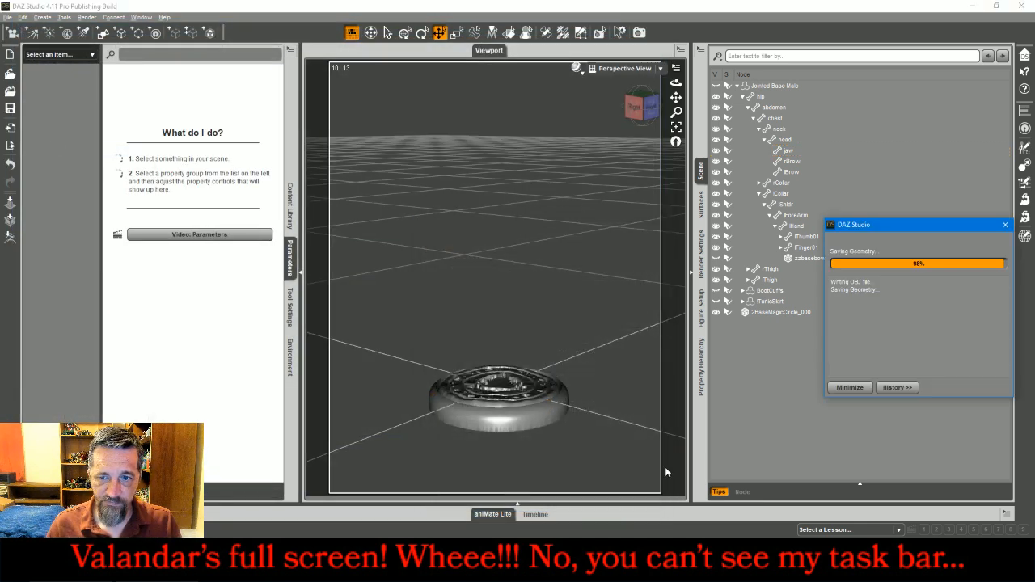
Hide the magic circle base, show only the tunic skirt and export it as AAKilt.obj to the ArcaneArcher folder
click(716, 312)
click(716, 301)
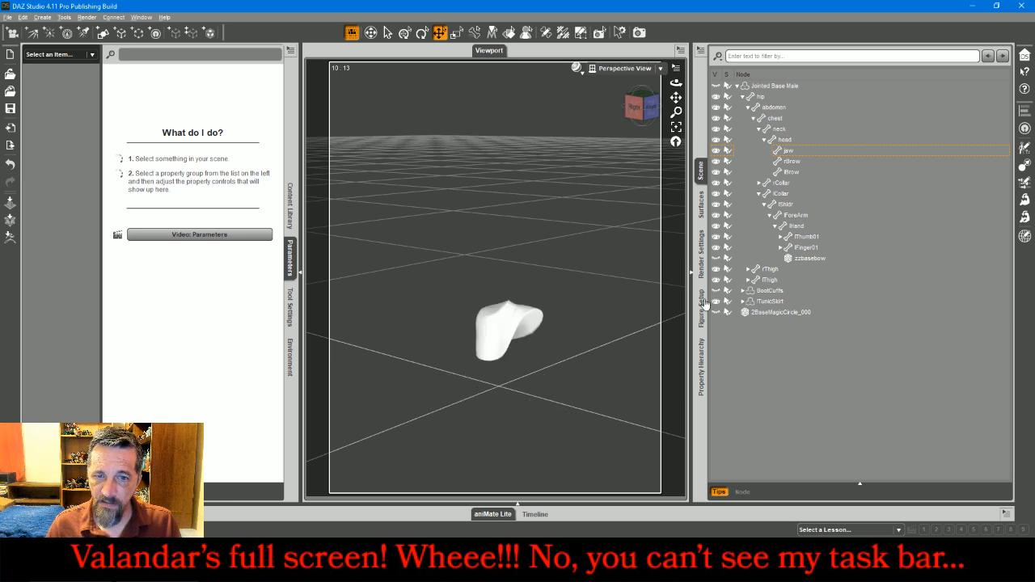
click(7, 17)
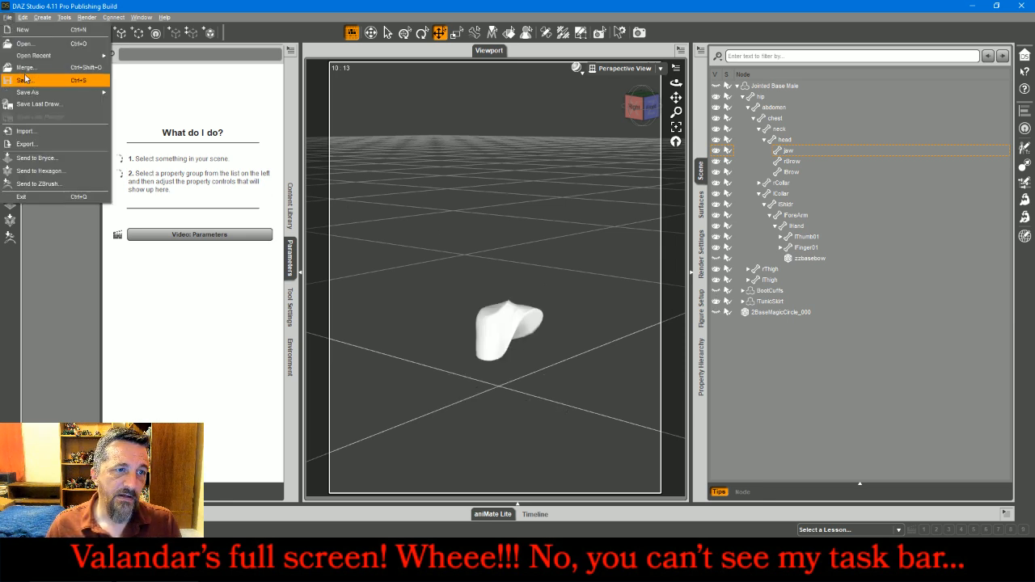
click(34, 147)
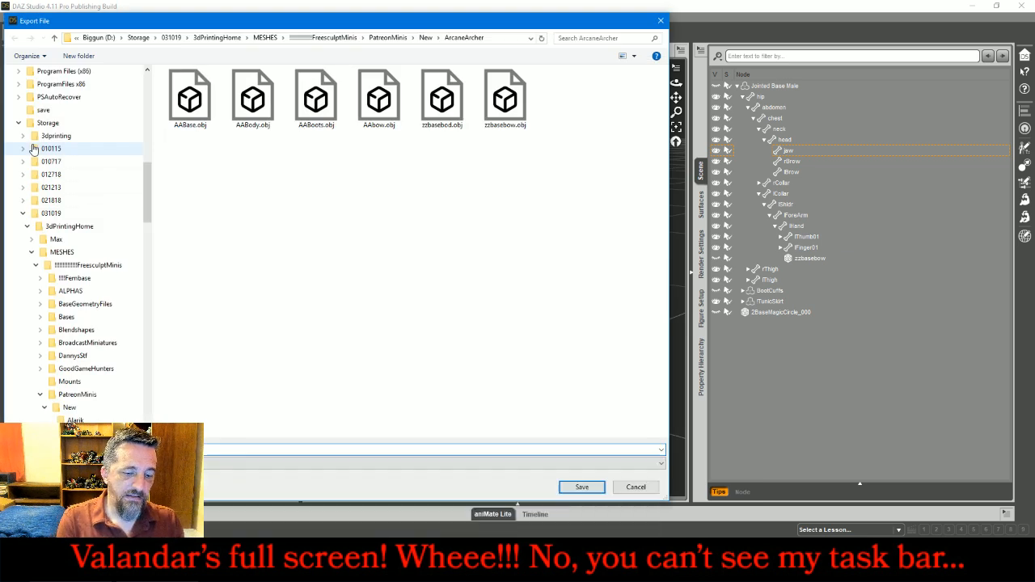
key(Return)
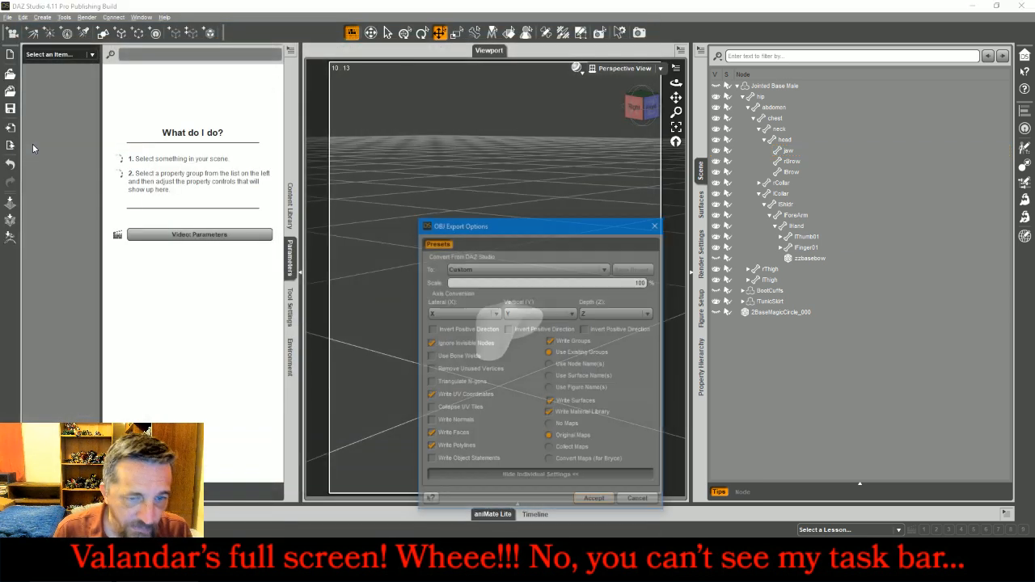
key(Return)
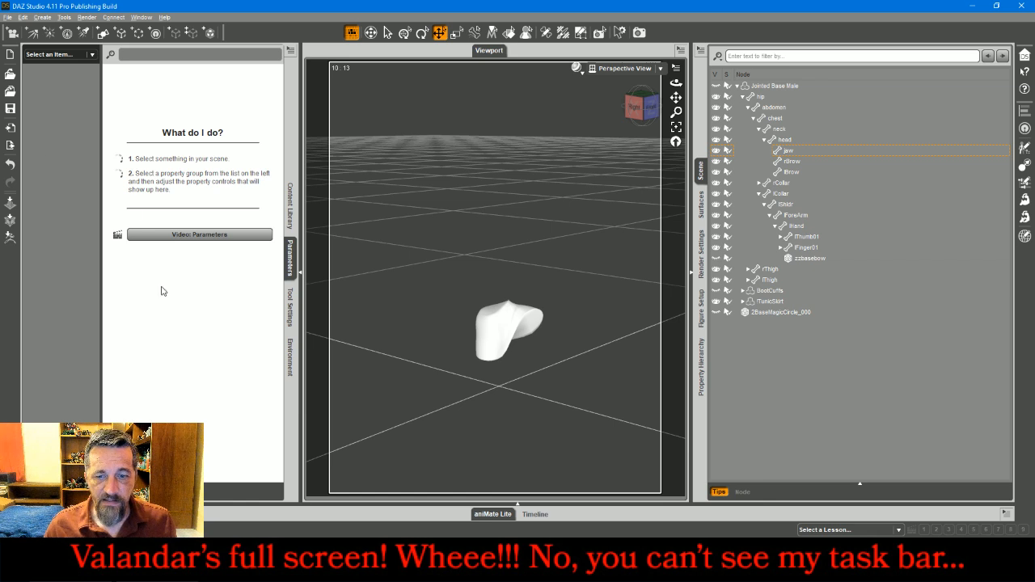
Switch to ZBrush, import AABody.obj from the ArcaneArcher folder and draw it on the canvas in Edit mode
click(214, 569)
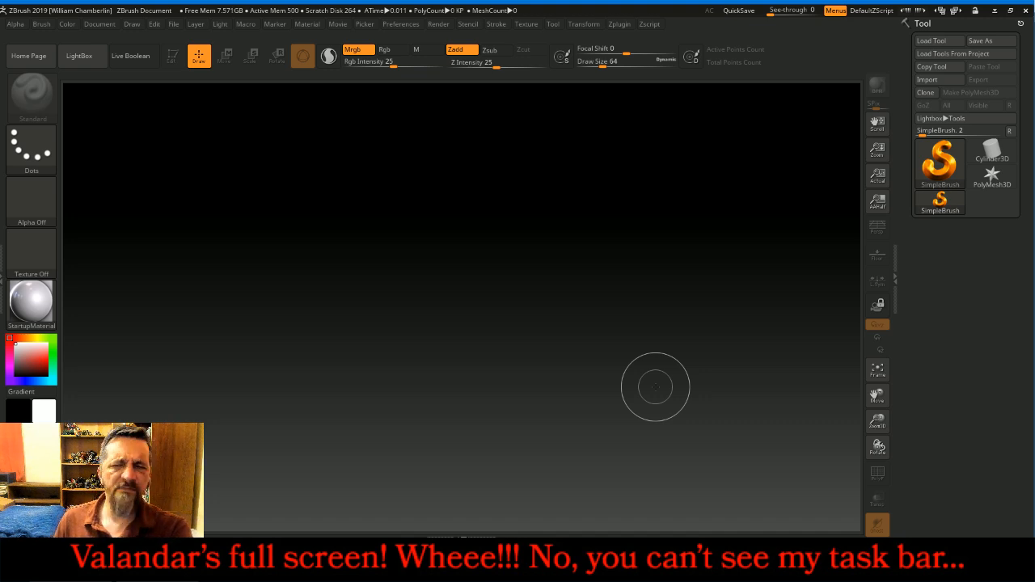
click(943, 81)
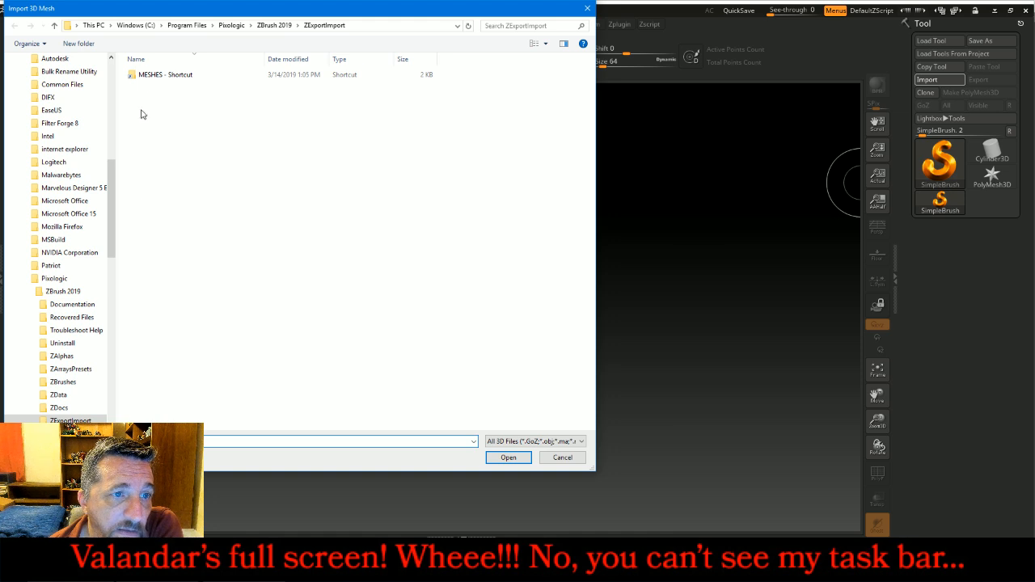
double_click(149, 74)
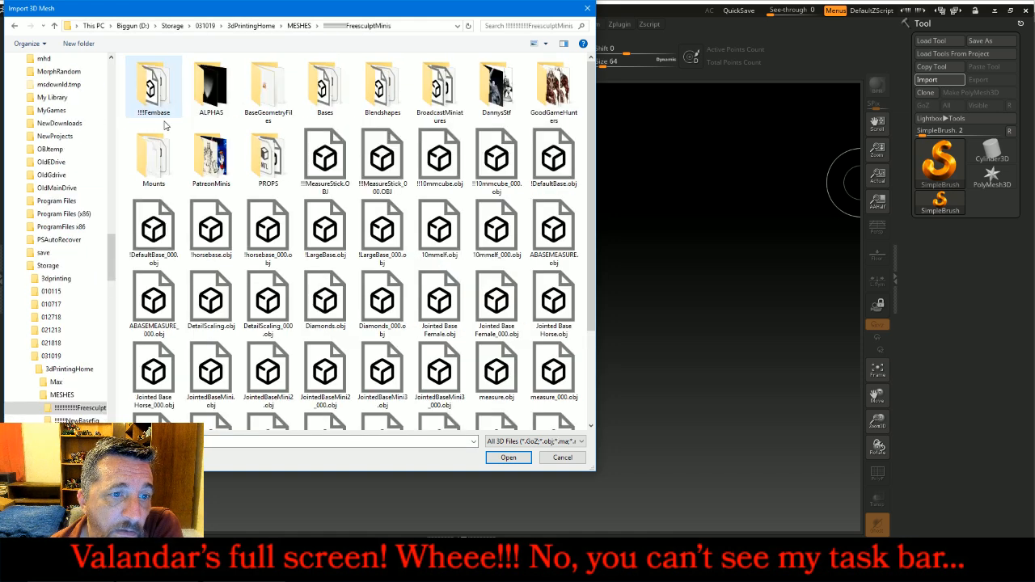
double_click(212, 160)
double_click(154, 87)
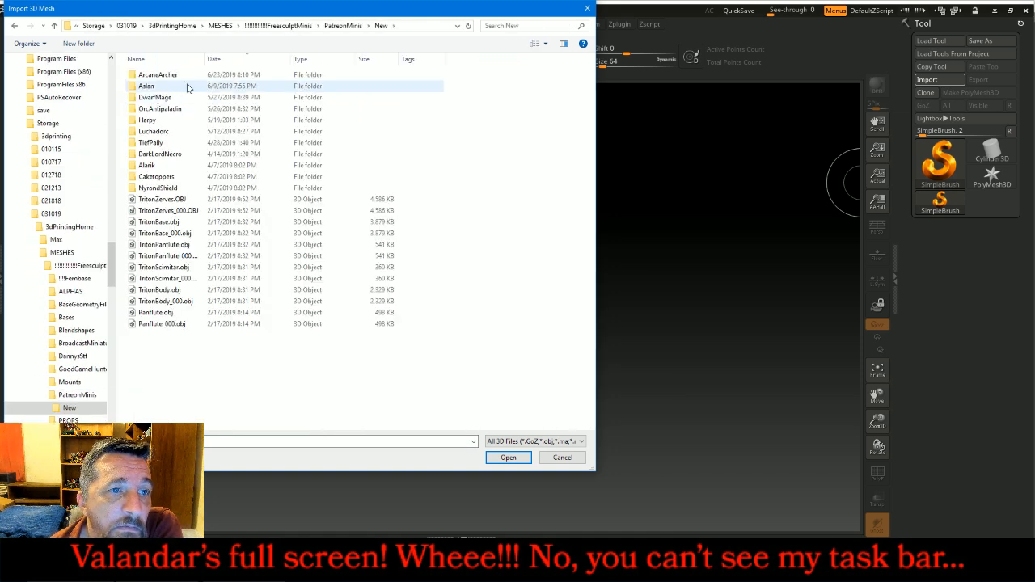
double_click(166, 75)
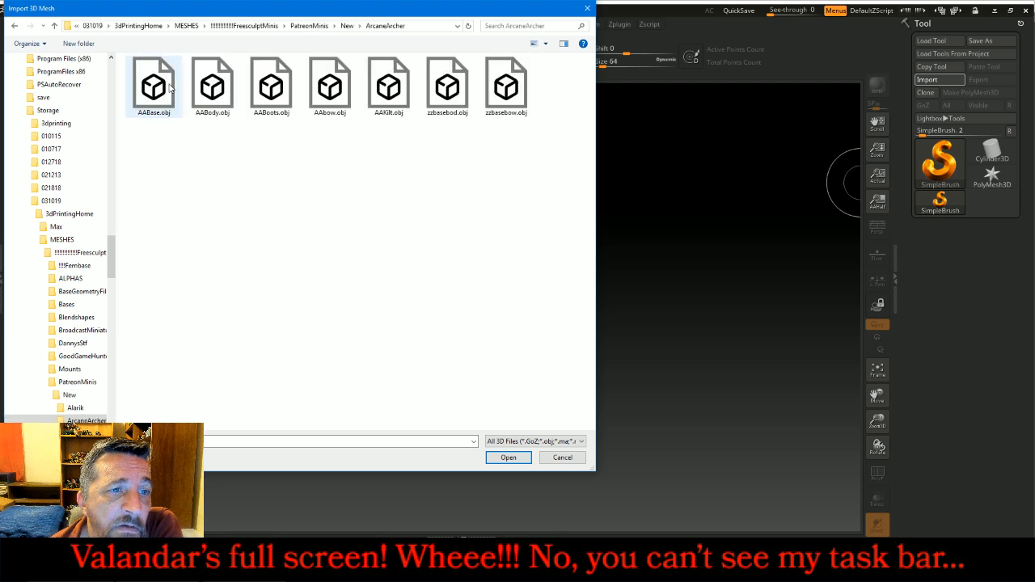
double_click(213, 87)
drag(476, 304, 477, 473)
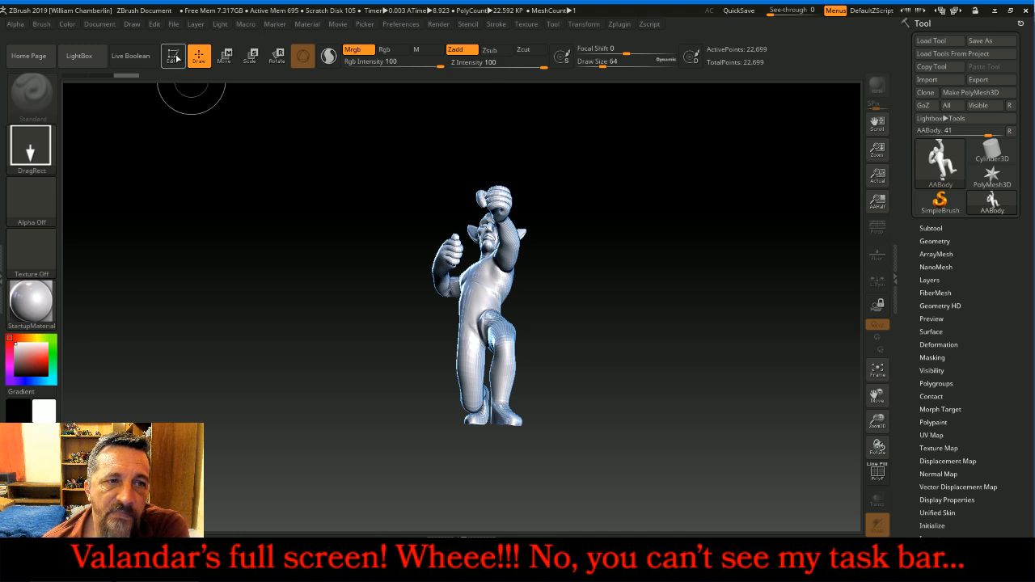
click(172, 55)
Set the Smooth brush to draw size 68 and Z Intensity 22 for working on the body
drag(217, 188, 255, 197)
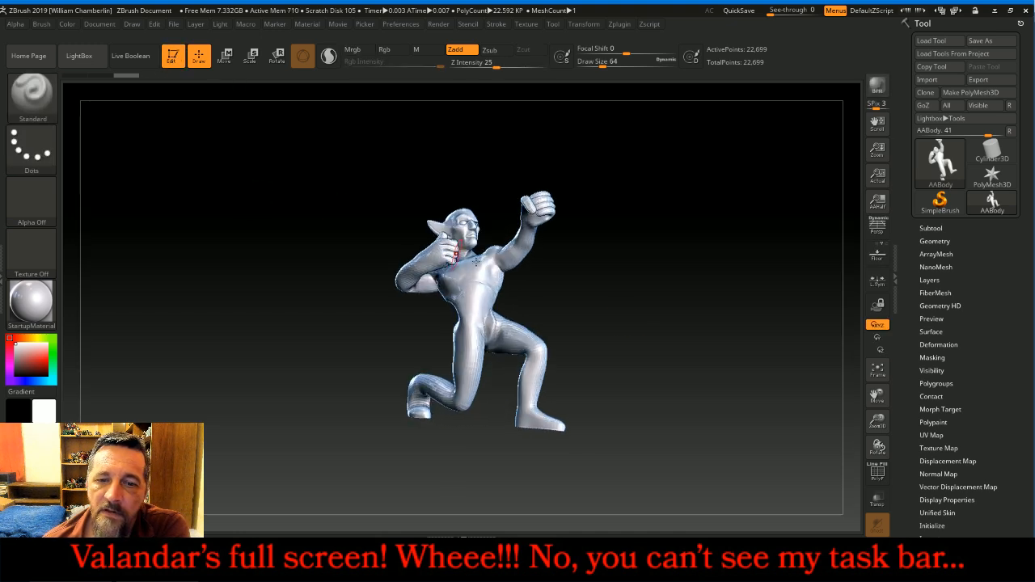
drag(877, 420, 822, 458)
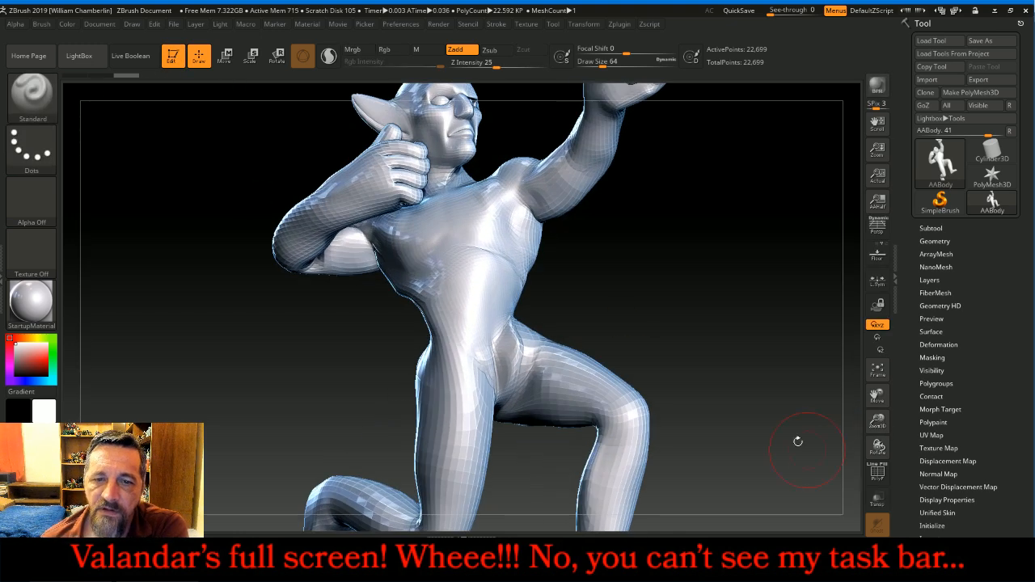
key(bracketleft)
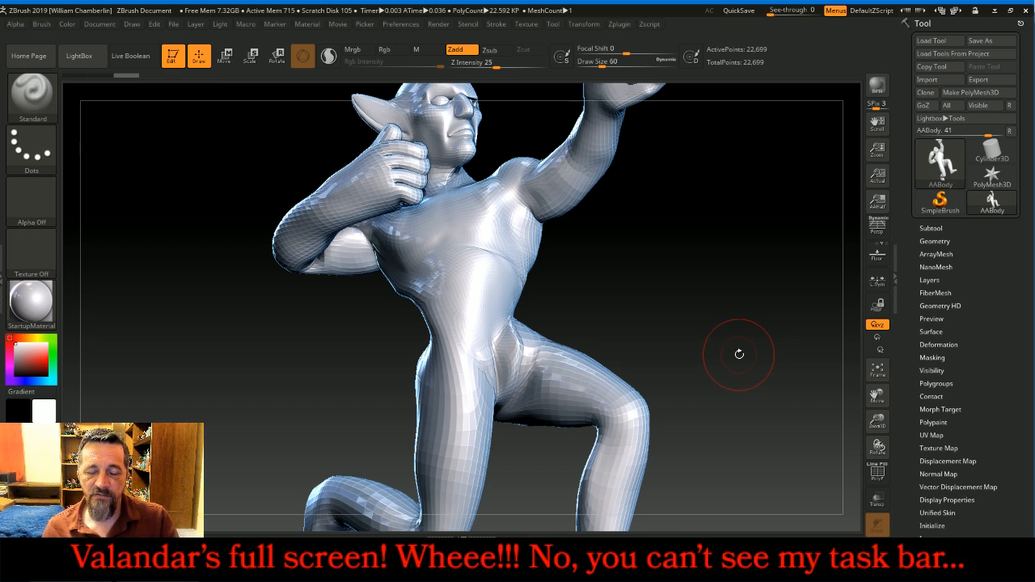
key(shift)
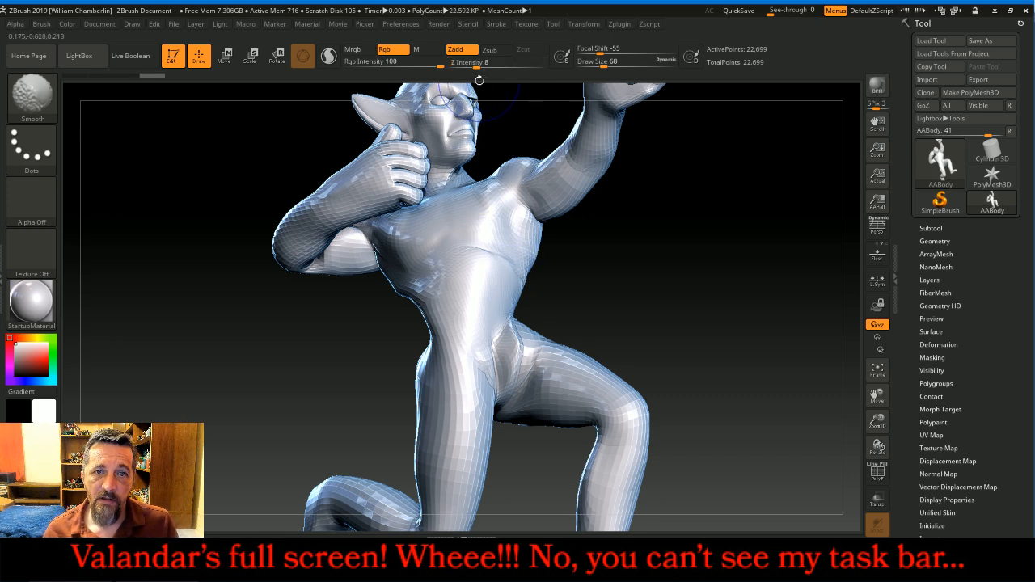
key(shift)
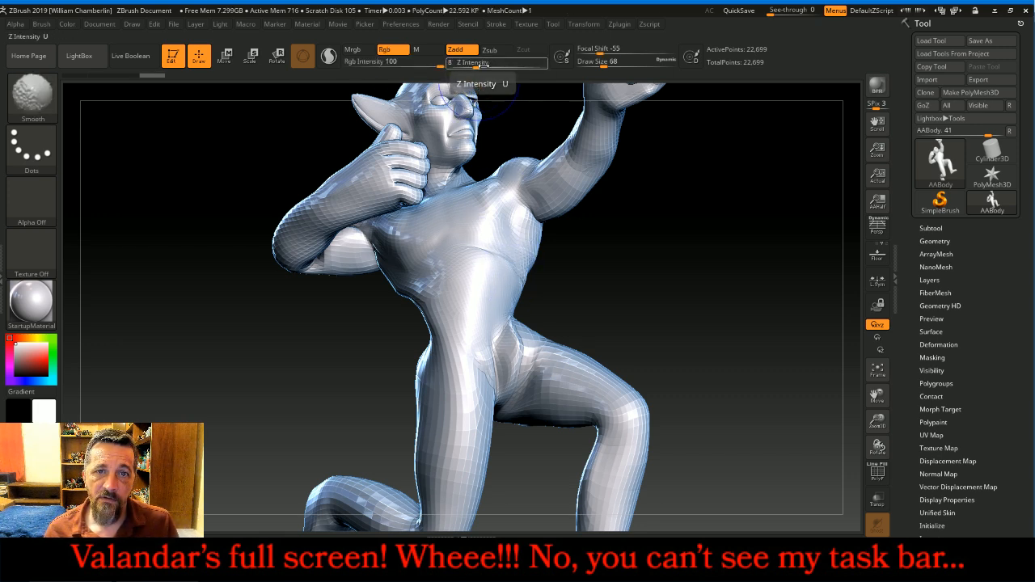
shift+click(478, 66)
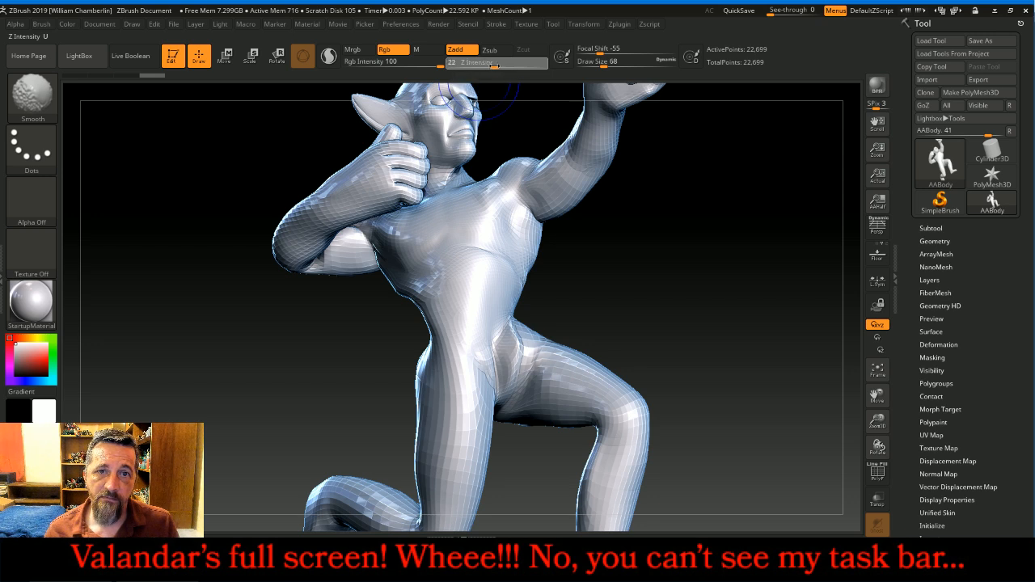
Smooth the creases across the abdomen, and smooth the groin and raised-thigh joint with draw size 32
shift+drag(492, 252, 488, 260)
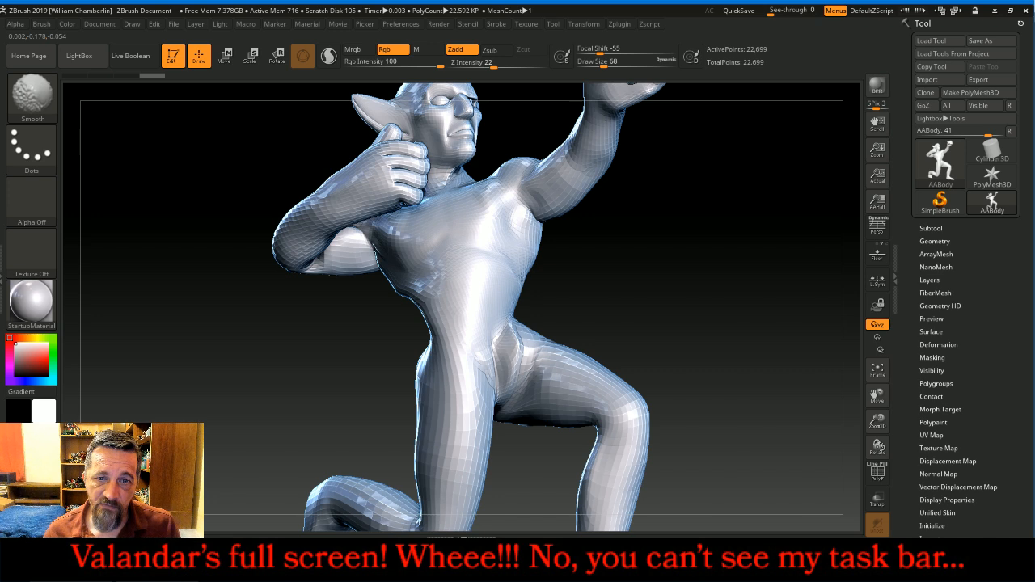
mouse_move(444, 289)
shift+mouse_down()
mouse_move(507, 363)
mouse_move(512, 357)
shift+mouse_up()
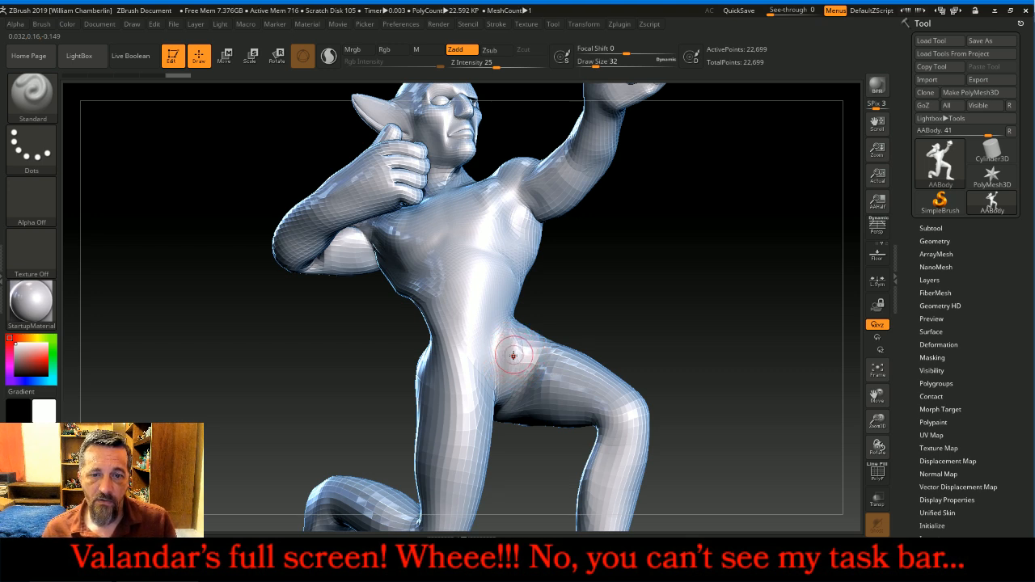
shift+drag(513, 356, 513, 350)
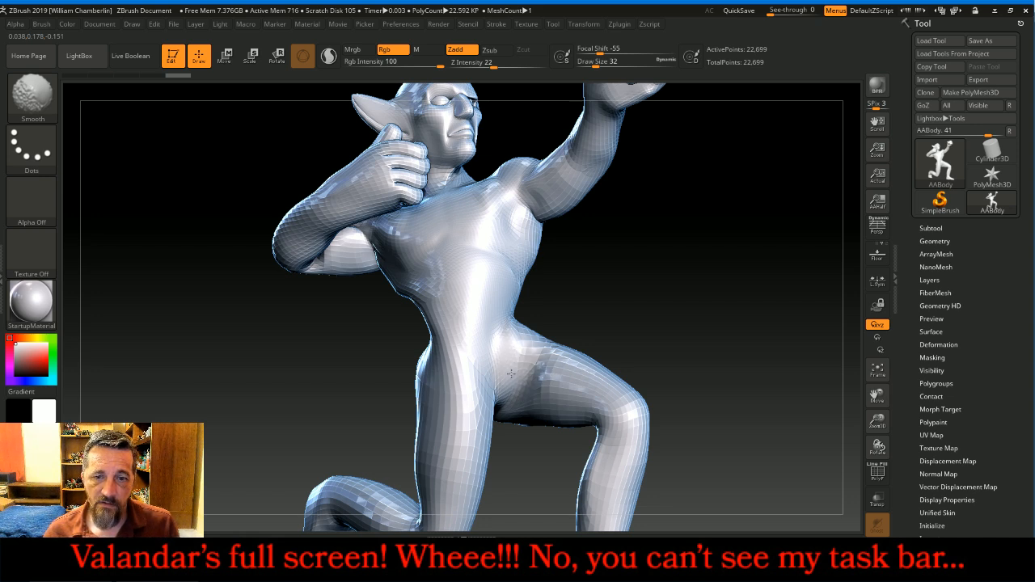
Append a PolyMesh3D subtool to the body and replace it with the imported AAKilt.obj
mouse_move(696, 293)
mouse_down()
mouse_move(772, 283)
mouse_move(722, 292)
mouse_up()
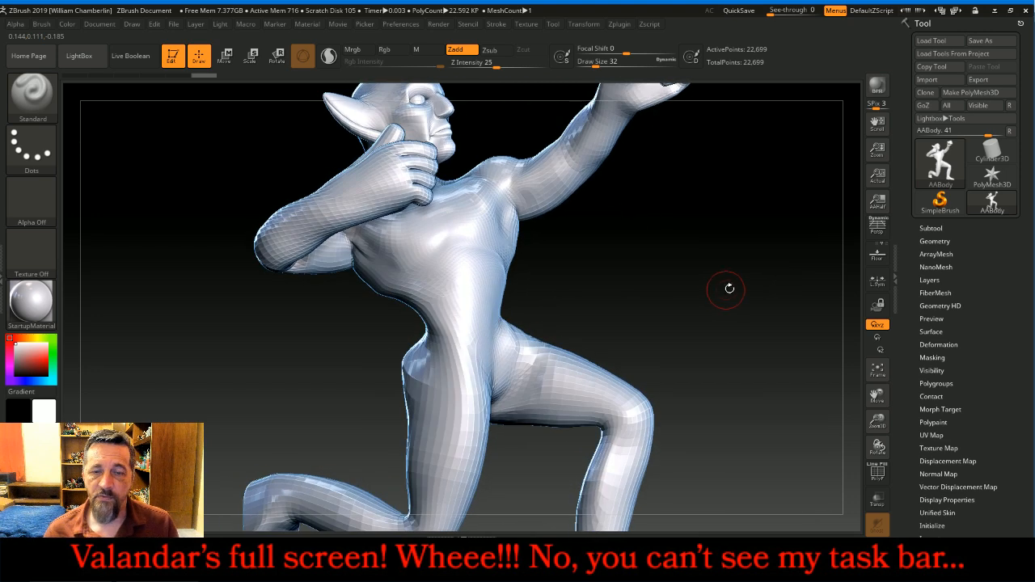
click(946, 229)
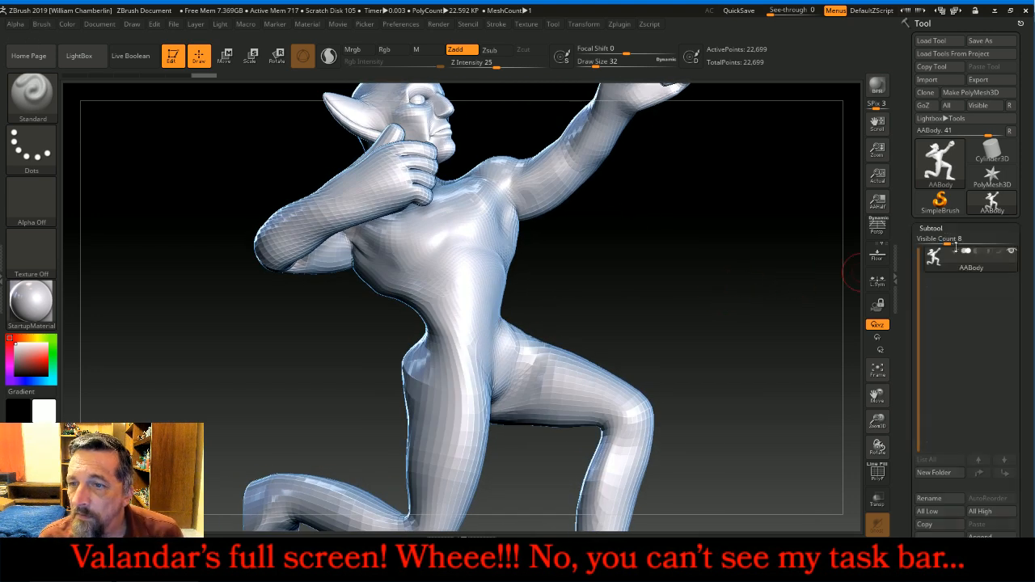
drag(1026, 503, 1026, 495)
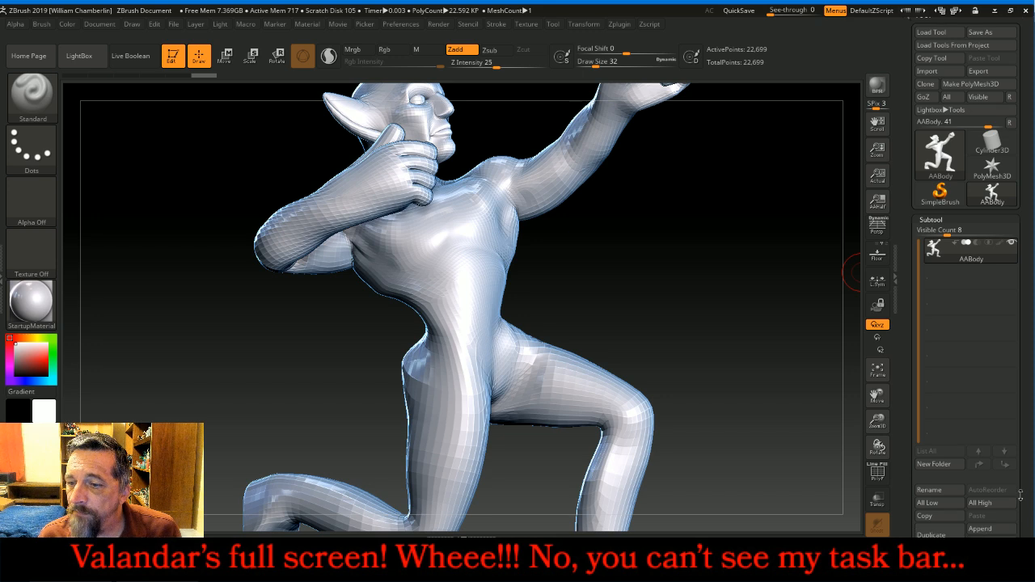
click(1000, 531)
click(776, 269)
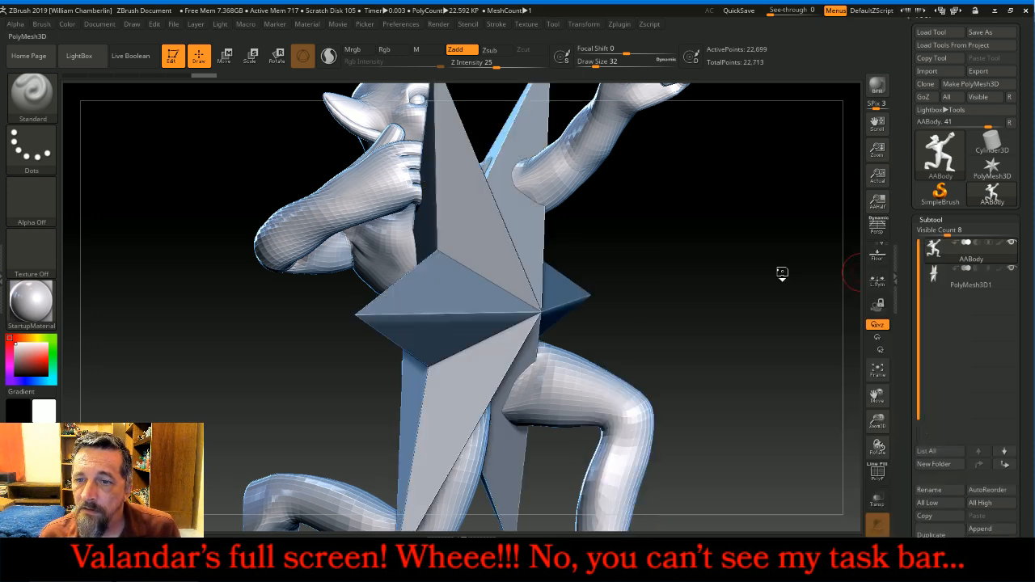
drag(1024, 209, 1024, 166)
click(959, 237)
click(927, 28)
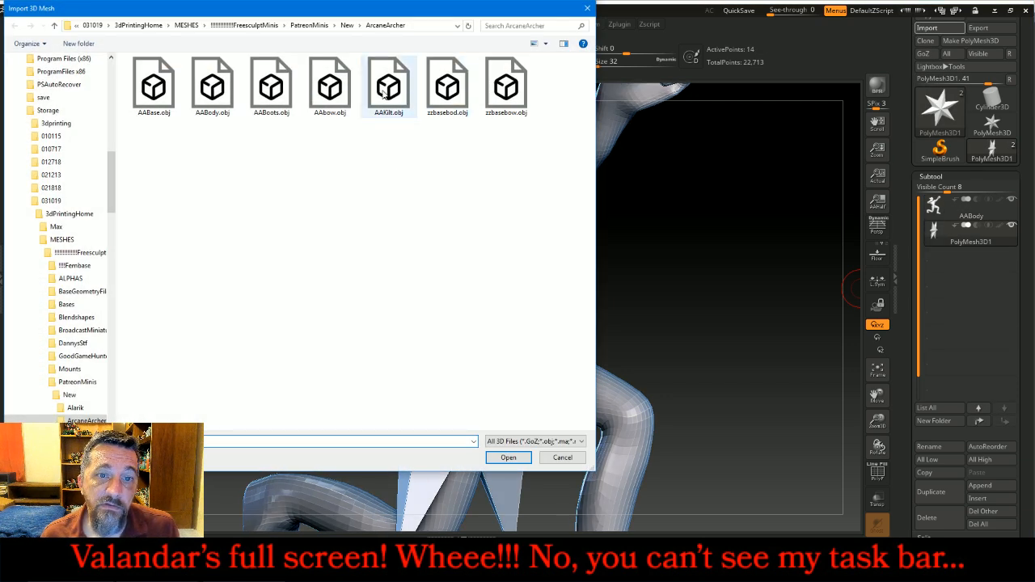
double_click(387, 89)
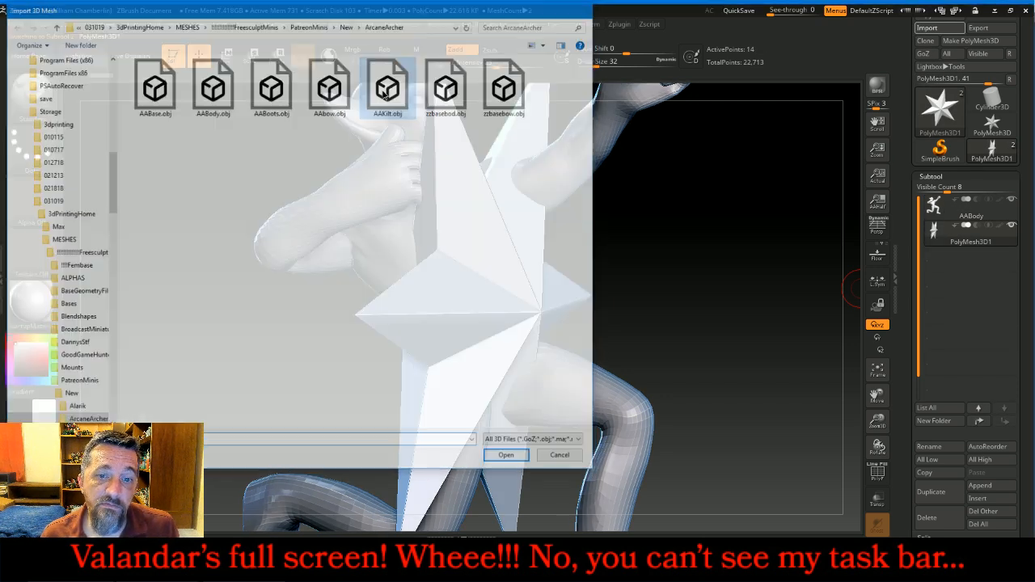
Insert a PolyMesh3D subtool below the kilt and replace it with the imported AABoots.obj
click(980, 499)
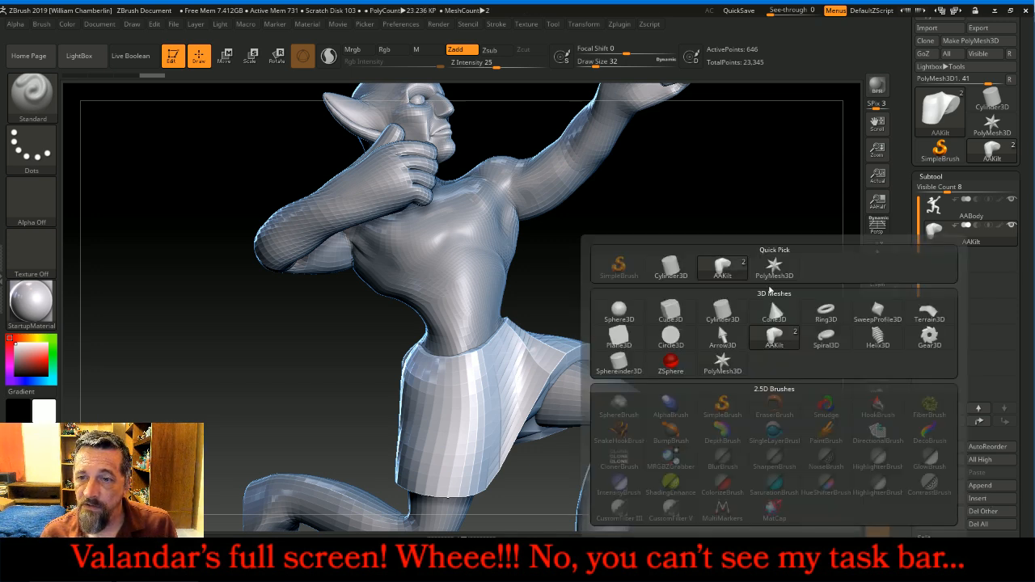
click(774, 267)
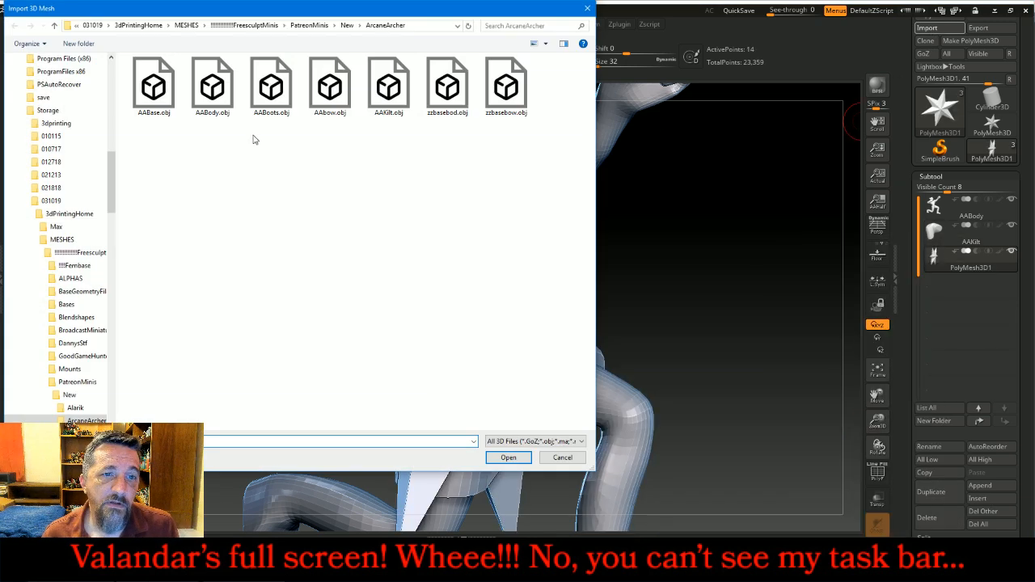
click(279, 93)
double_click(279, 93)
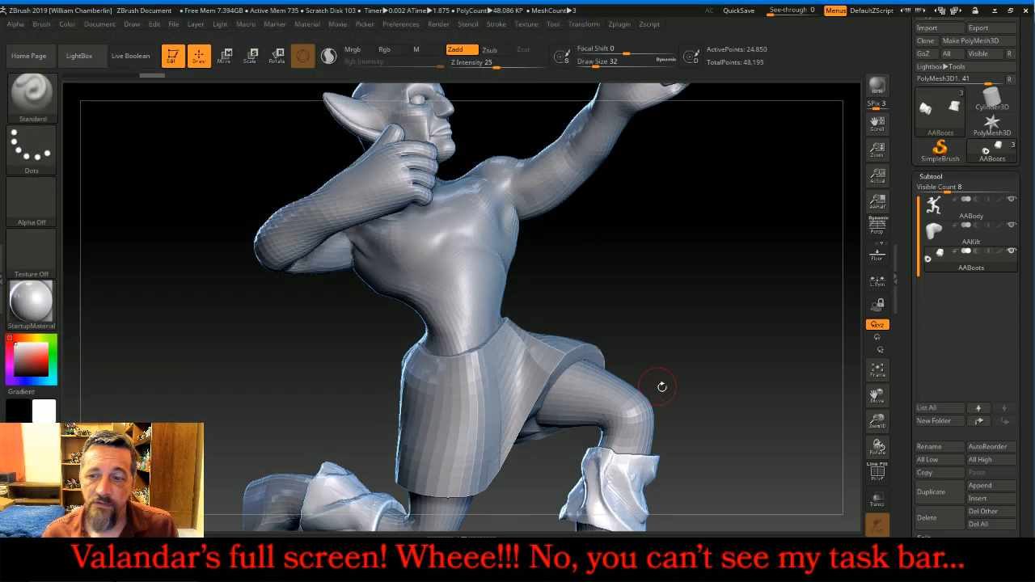
Insert a PolyMesh3D subtool below the boots and replace it with the imported AAbow.obj
click(978, 498)
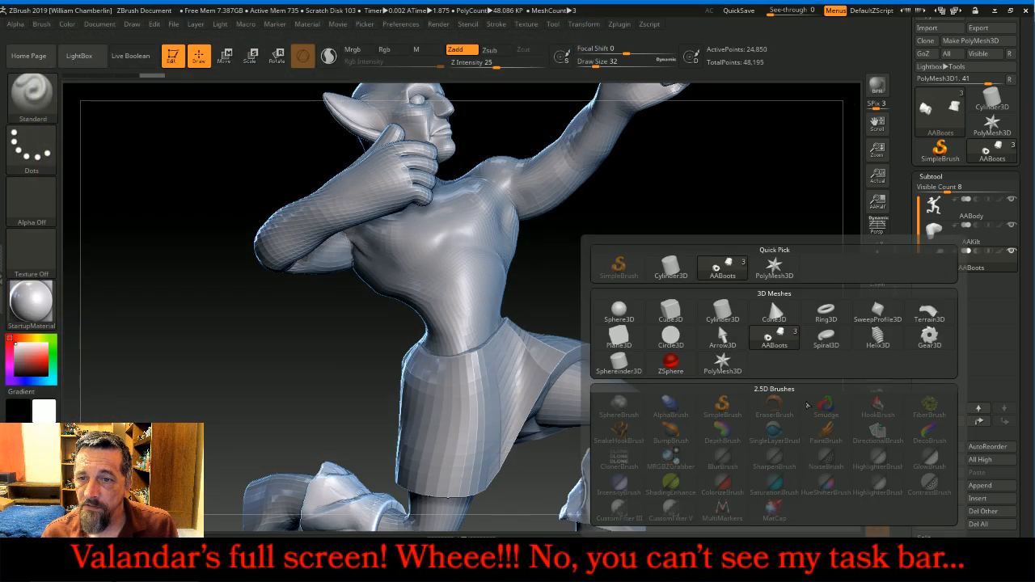
click(776, 263)
click(926, 28)
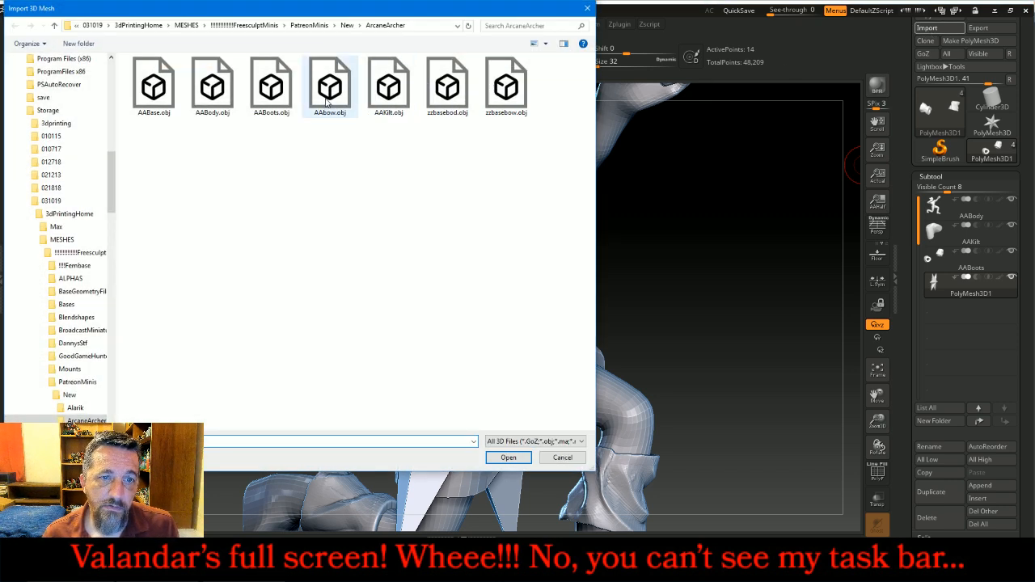
double_click(326, 85)
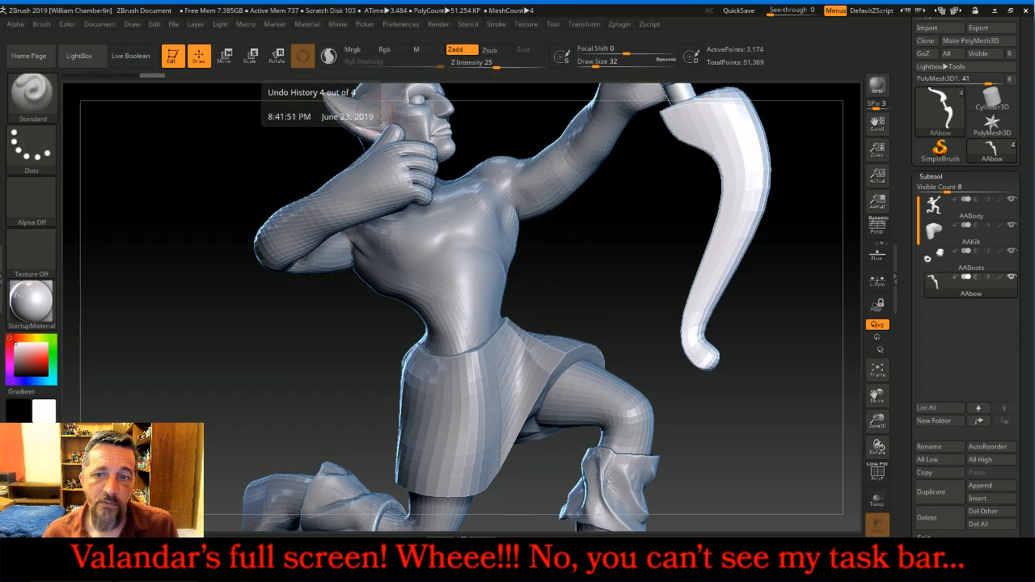
Append another PolyMesh3D subtool and replace it with the imported AABase.obj
click(985, 485)
click(776, 269)
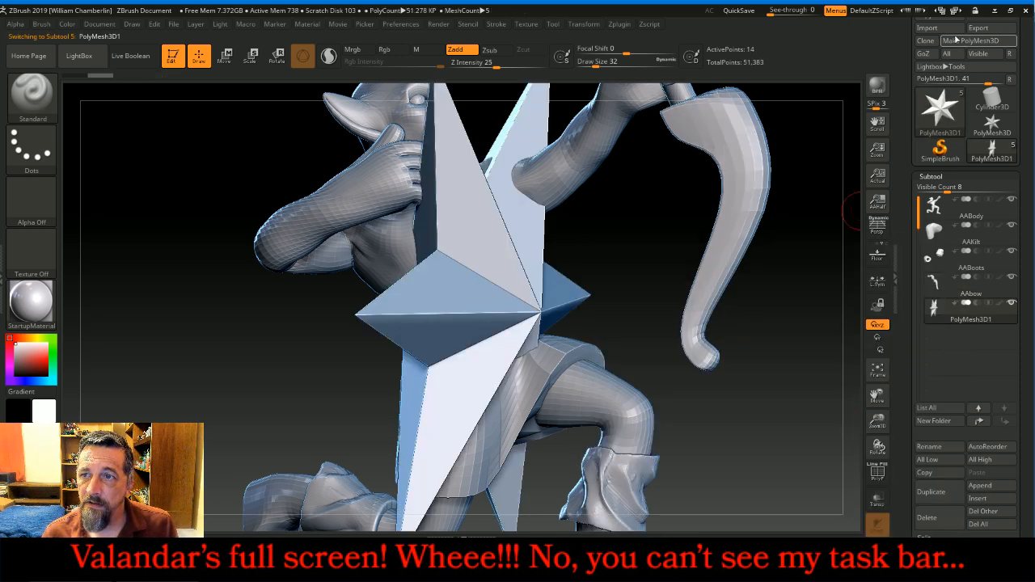
click(927, 28)
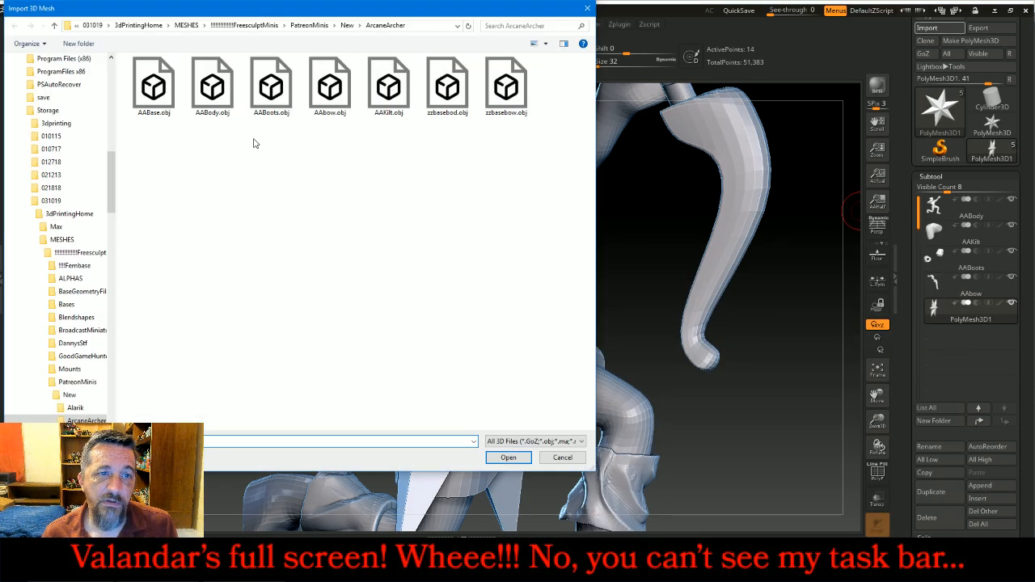
double_click(153, 89)
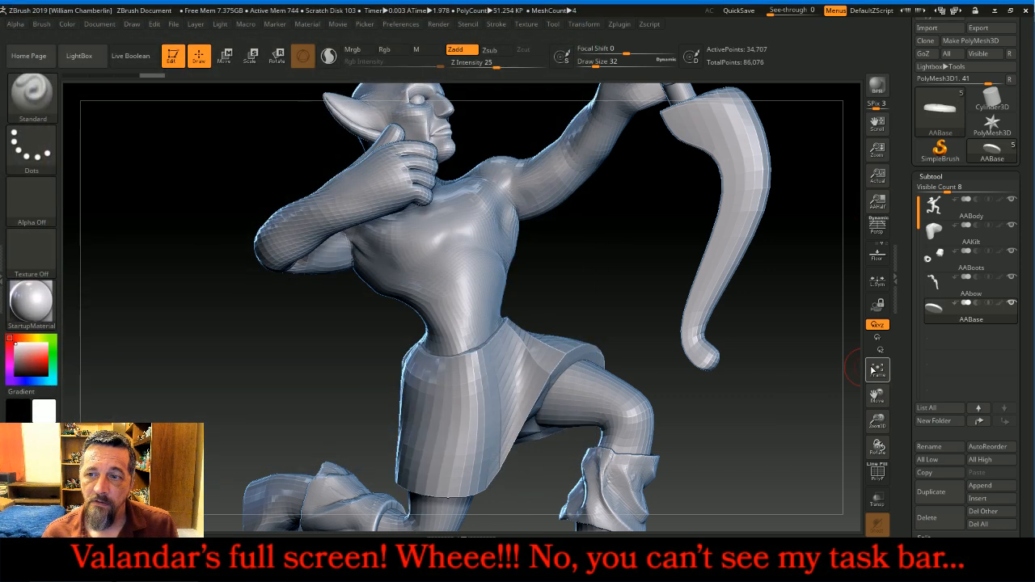
Select the AABody subtool and hide the boots, bow and base so only the body and kilt remain displayed
click(877, 370)
click(955, 208)
mouse_move(768, 368)
mouse_down()
mouse_move(752, 370)
mouse_move(797, 372)
mouse_move(743, 376)
mouse_move(763, 369)
mouse_up()
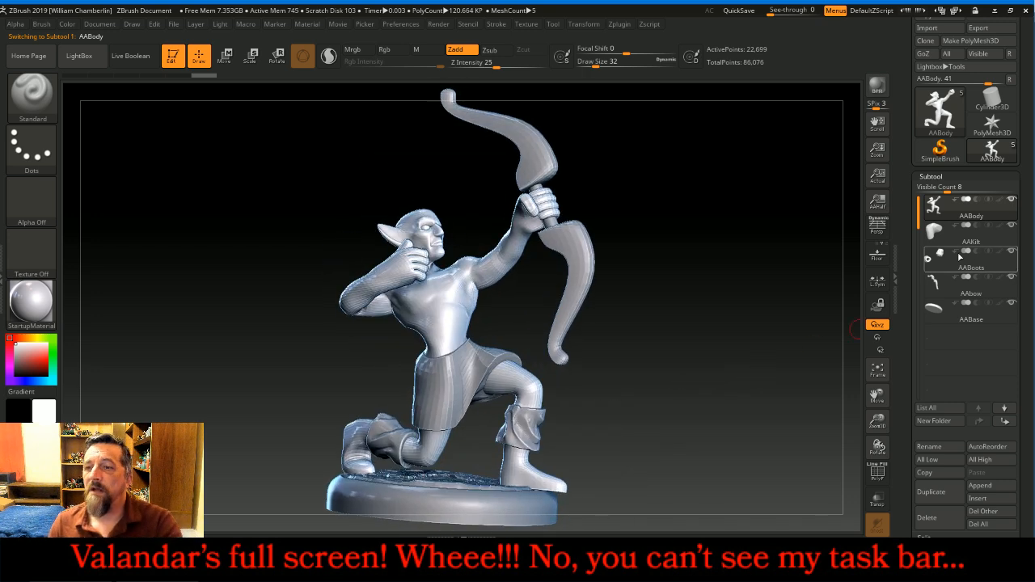
click(1012, 251)
click(1013, 279)
click(1011, 303)
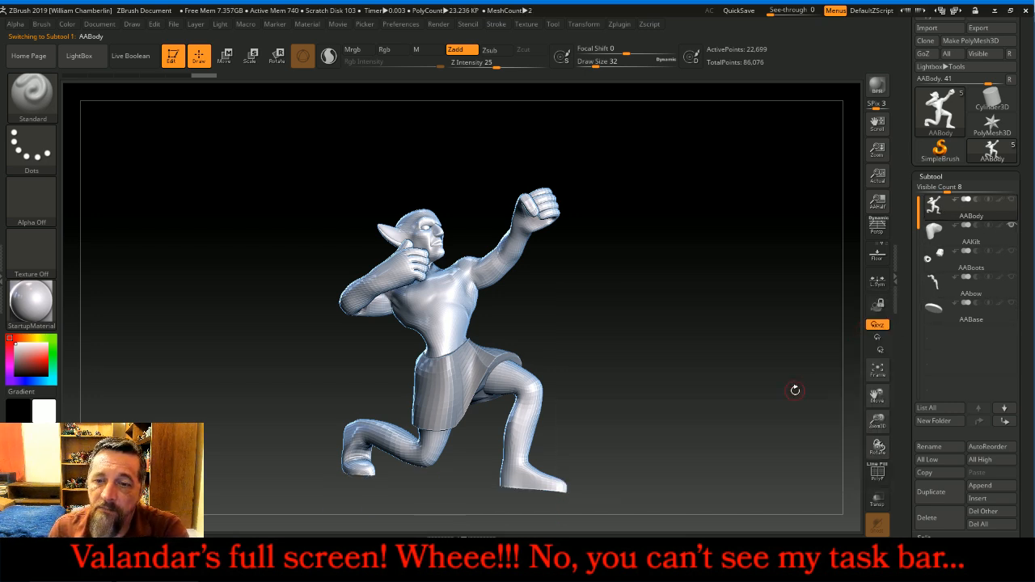
Smooth the body's outer waist and ribs just above the kilt with the Smooth brush
mouse_move(878, 421)
mouse_down()
mouse_move(877, 433)
mouse_move(877, 420)
mouse_up()
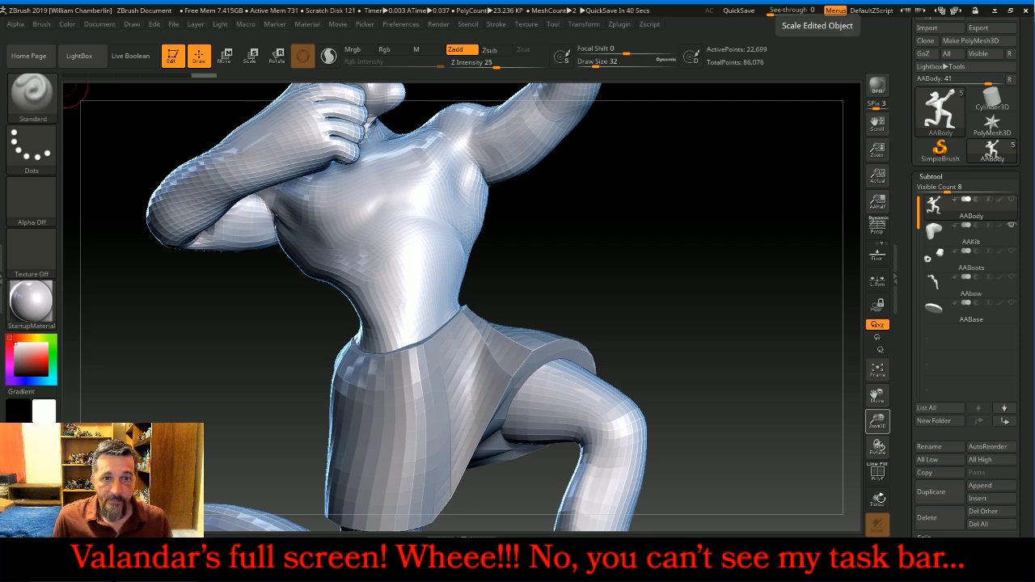
drag(701, 273, 663, 277)
key(shift)
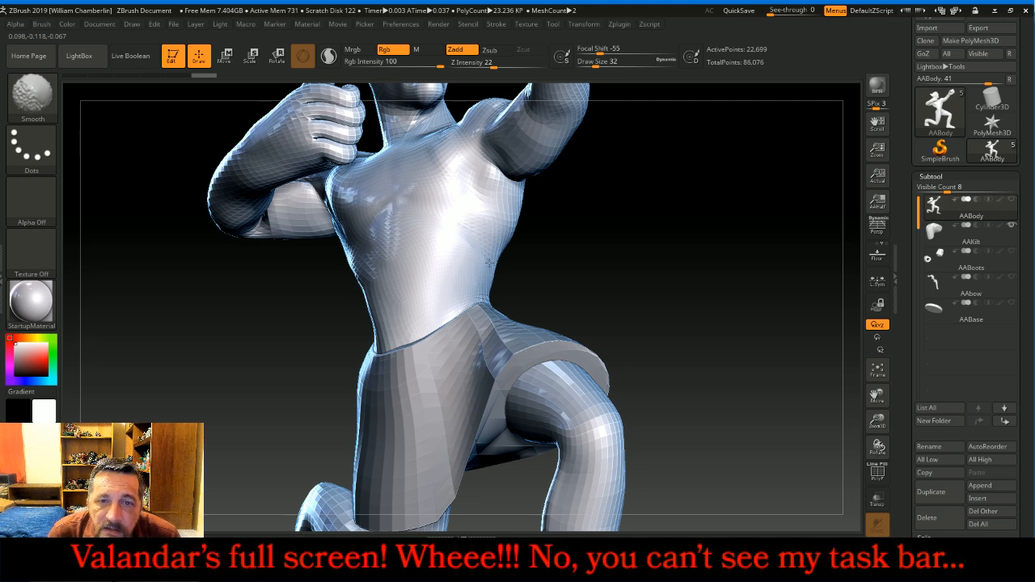
shift+drag(486, 263, 485, 259)
mouse_move(632, 265)
mouse_down()
mouse_move(684, 248)
mouse_move(659, 248)
mouse_up()
Set the Smooth brush's Z Intensity to 100 and smooth the body around the armpit and upper arm of the bent arm
key(shift)
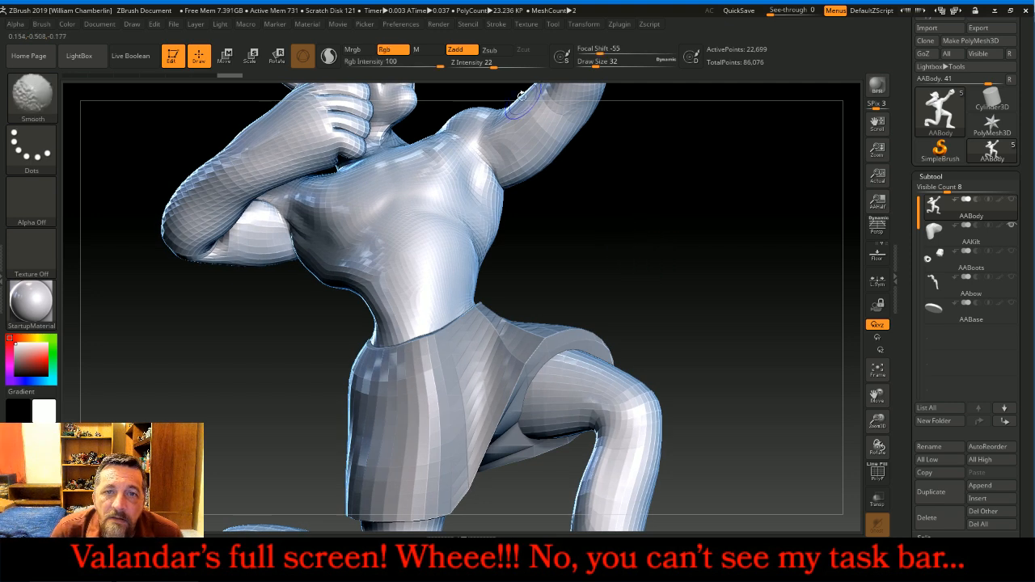
drag(515, 61, 553, 61)
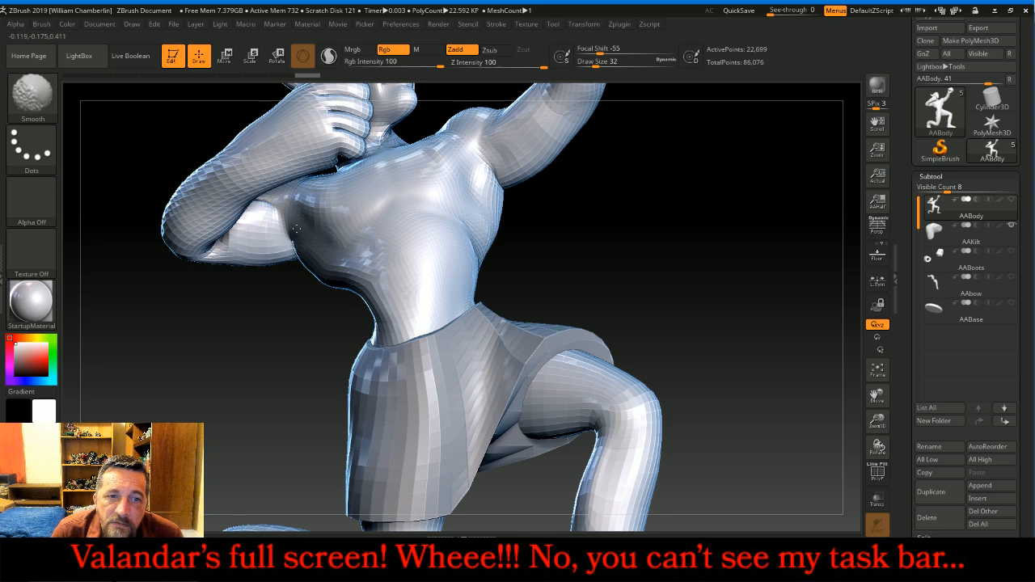
drag(270, 342, 477, 367)
shift+drag(283, 190, 250, 212)
mouse_move(566, 239)
mouse_down()
mouse_move(721, 254)
mouse_move(695, 204)
mouse_move(722, 207)
mouse_up()
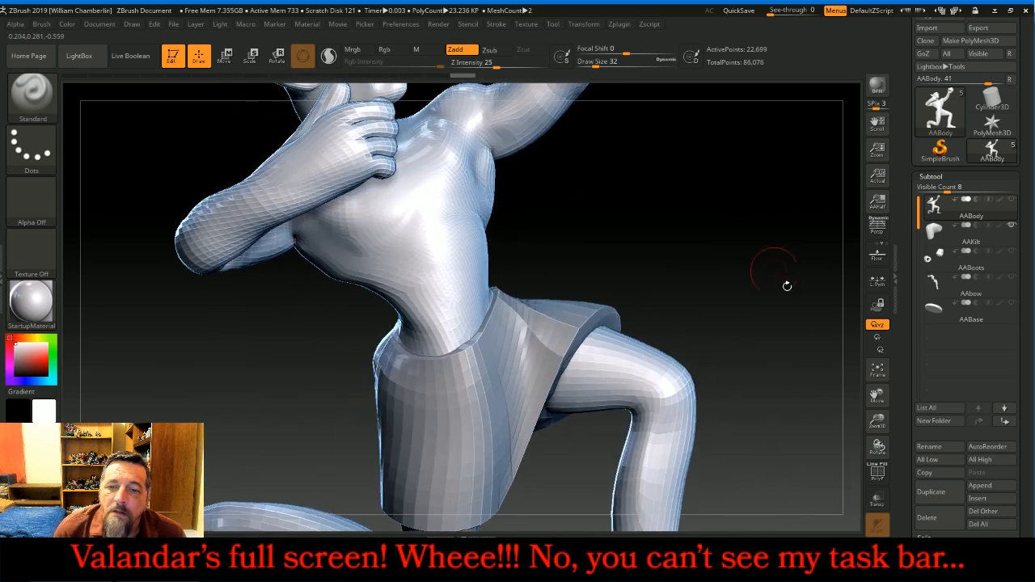
Choose the Inflat brush, enable remembering the draw size per brush, set Z Intensity to 9, and inspect the body from several sides
click(877, 370)
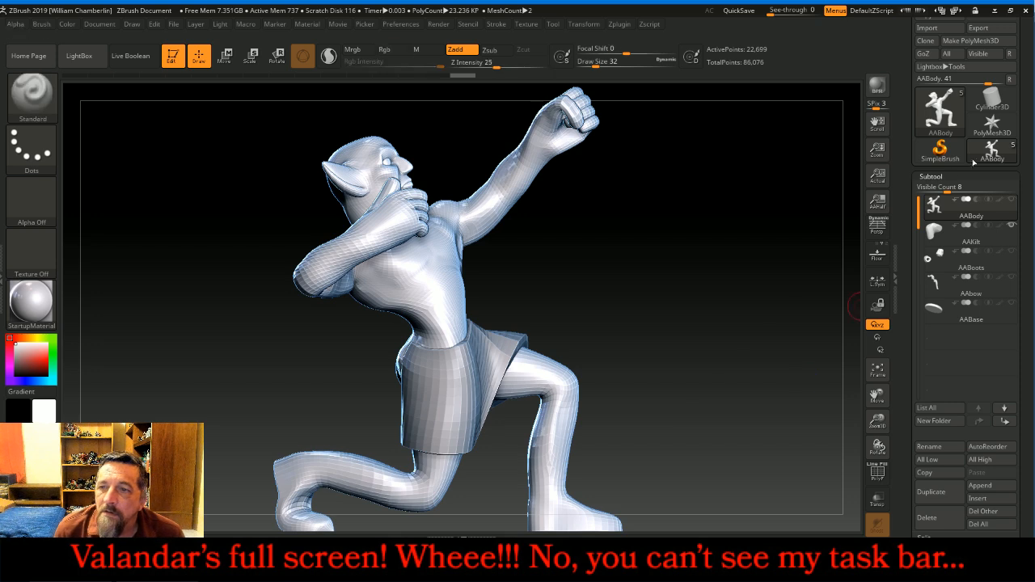
drag(777, 275, 737, 309)
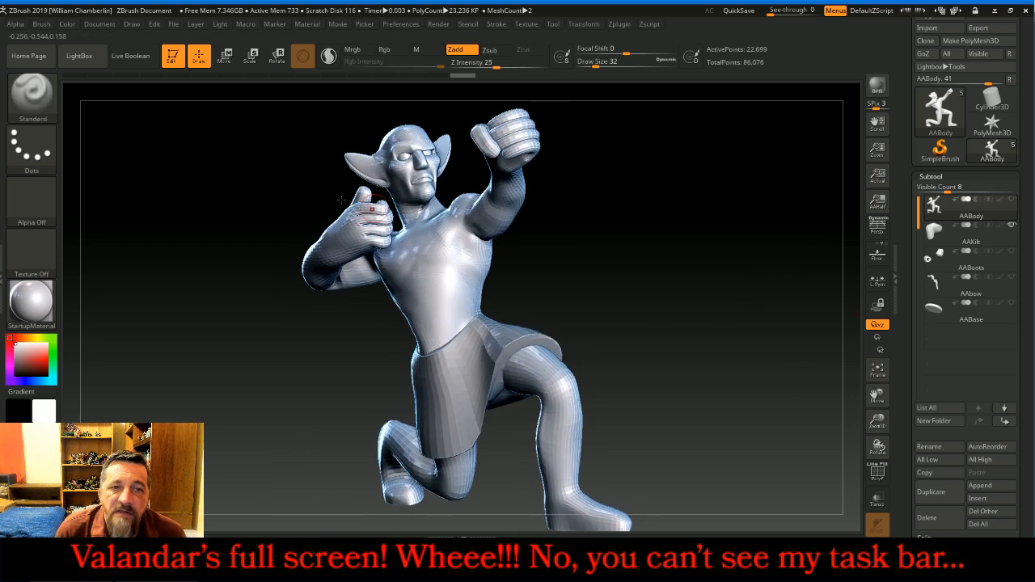
click(34, 97)
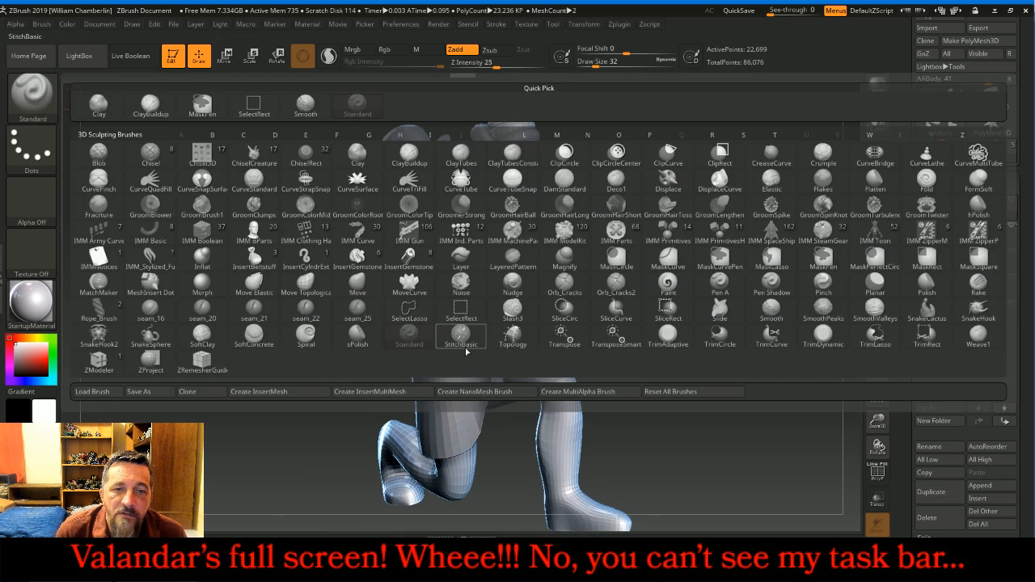
click(203, 256)
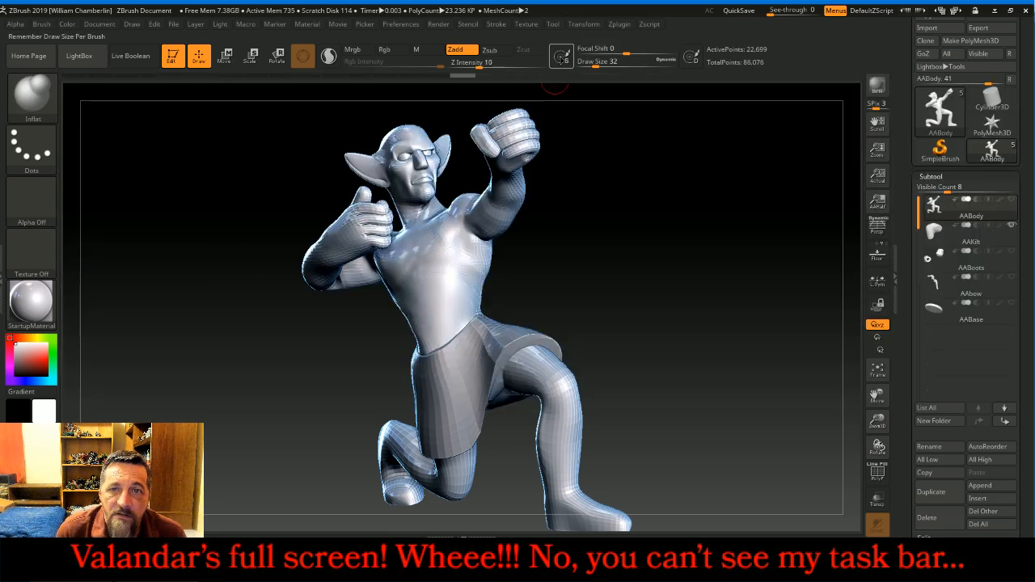
click(561, 57)
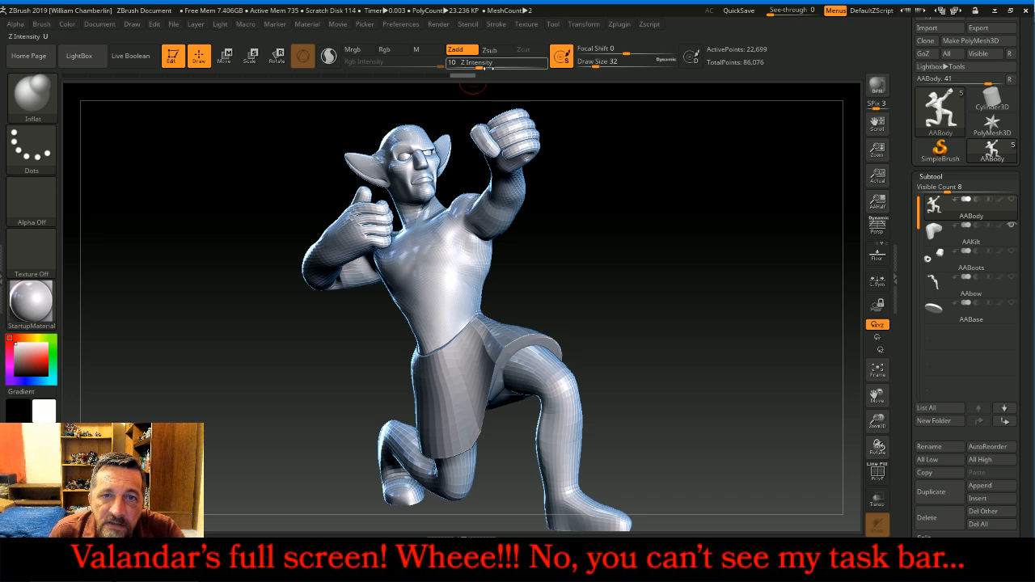
click(479, 65)
drag(247, 191, 331, 202)
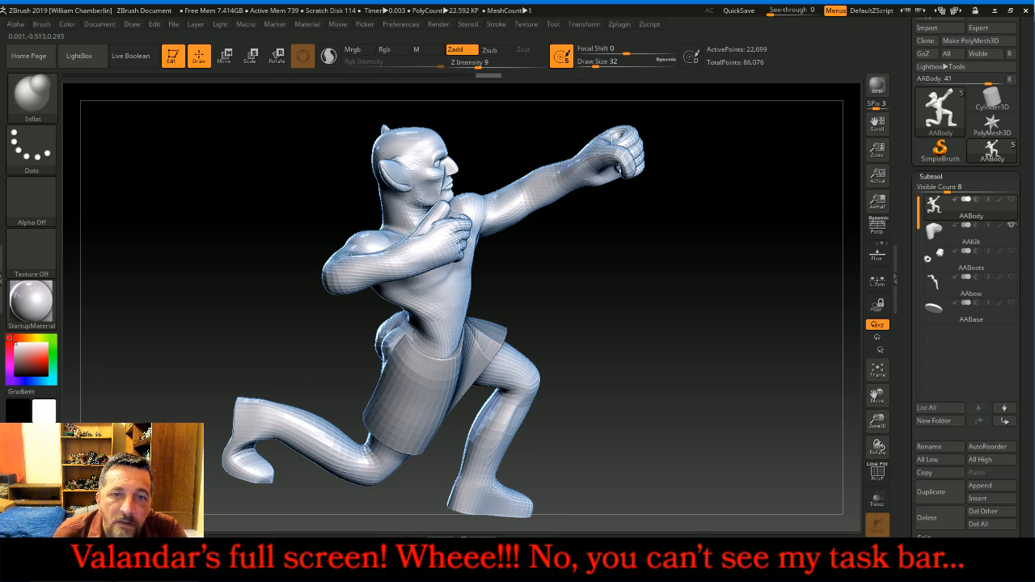
drag(643, 327, 516, 213)
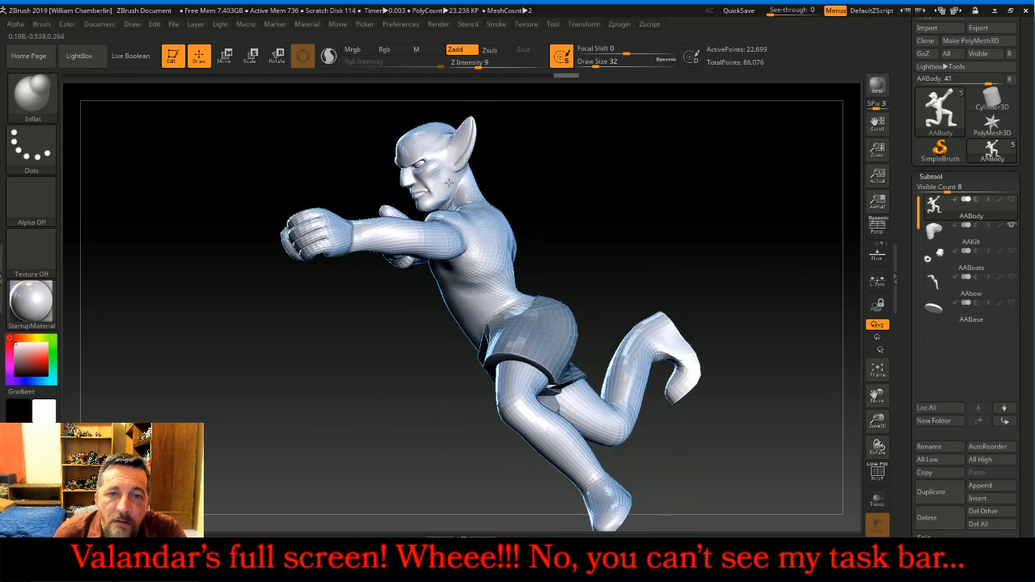
drag(647, 207, 702, 221)
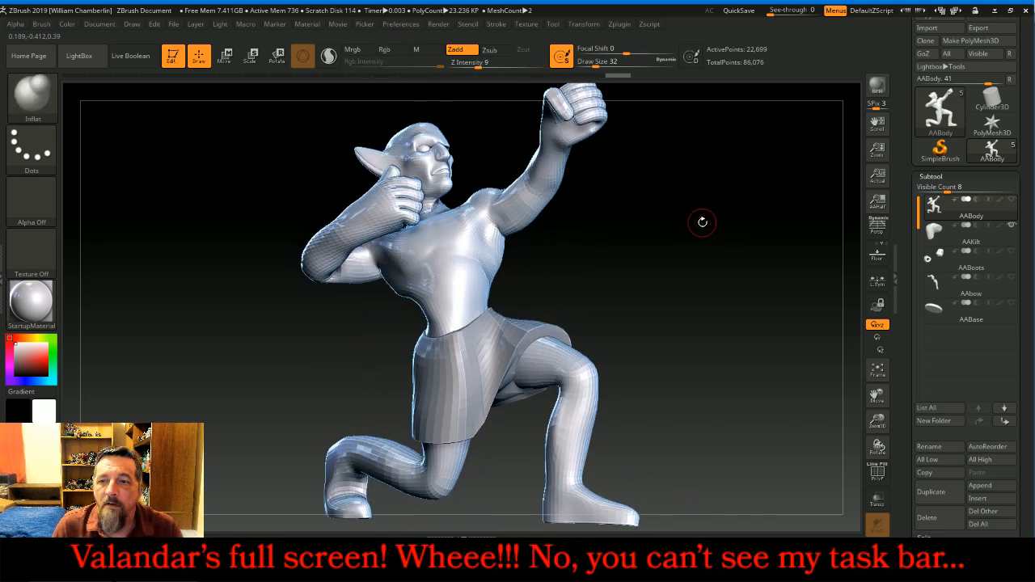
Subdivide the AABody mesh three times and delete its lower subdivision levels
click(940, 177)
click(940, 190)
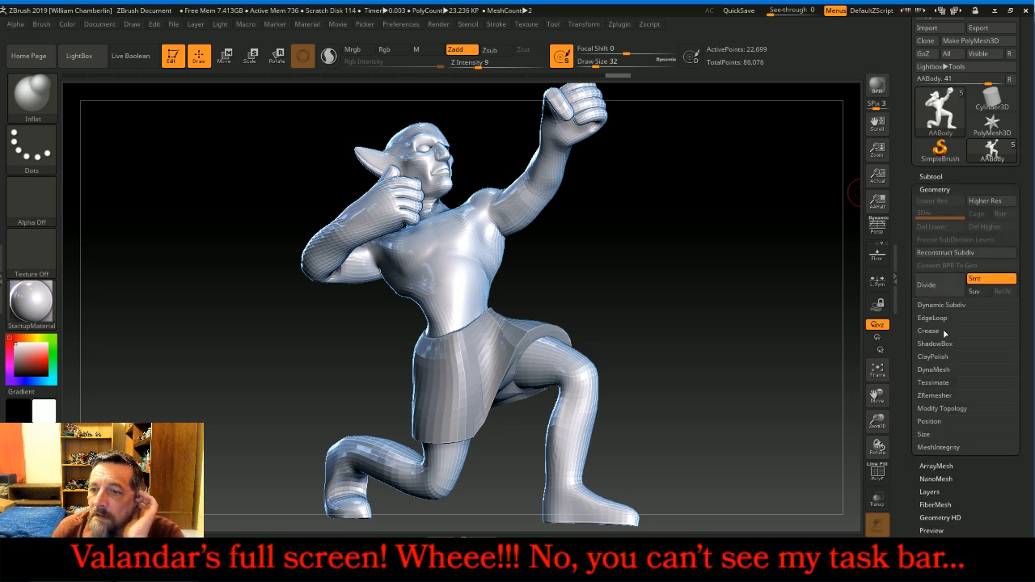
click(940, 292)
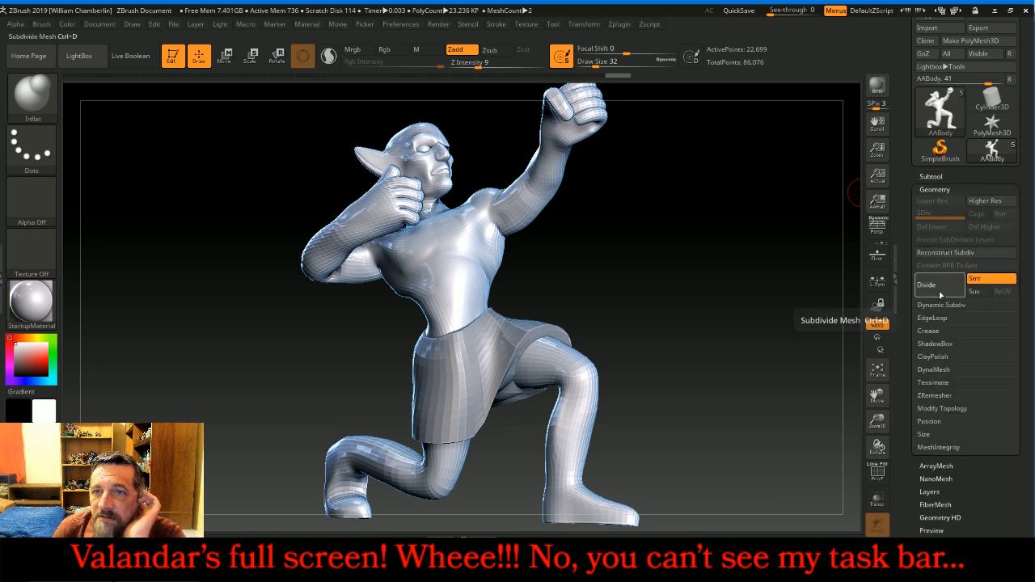
click(938, 286)
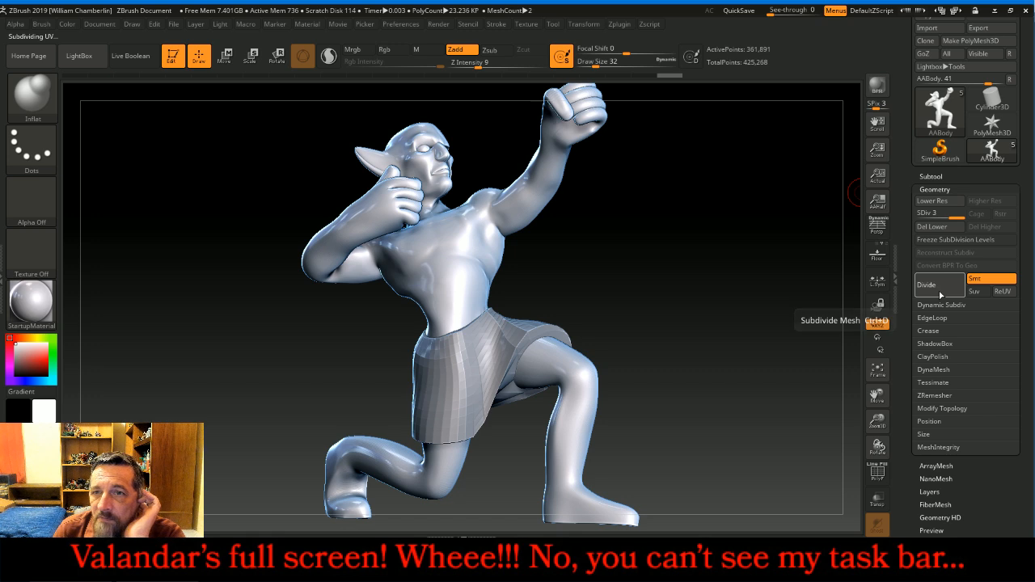
click(934, 229)
Remesh the body with DynaMesh at a resolution of 768
click(938, 369)
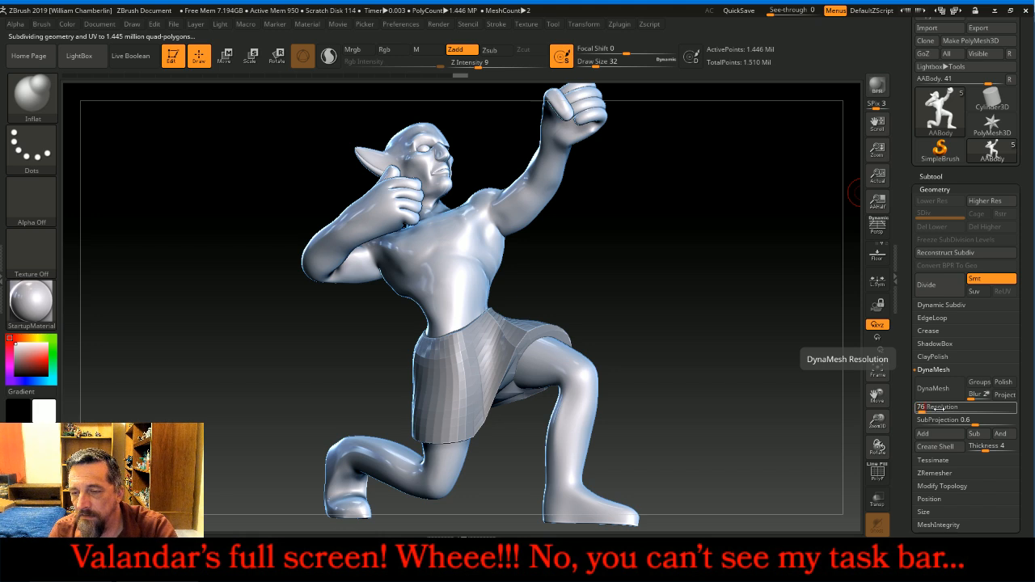
key(Return)
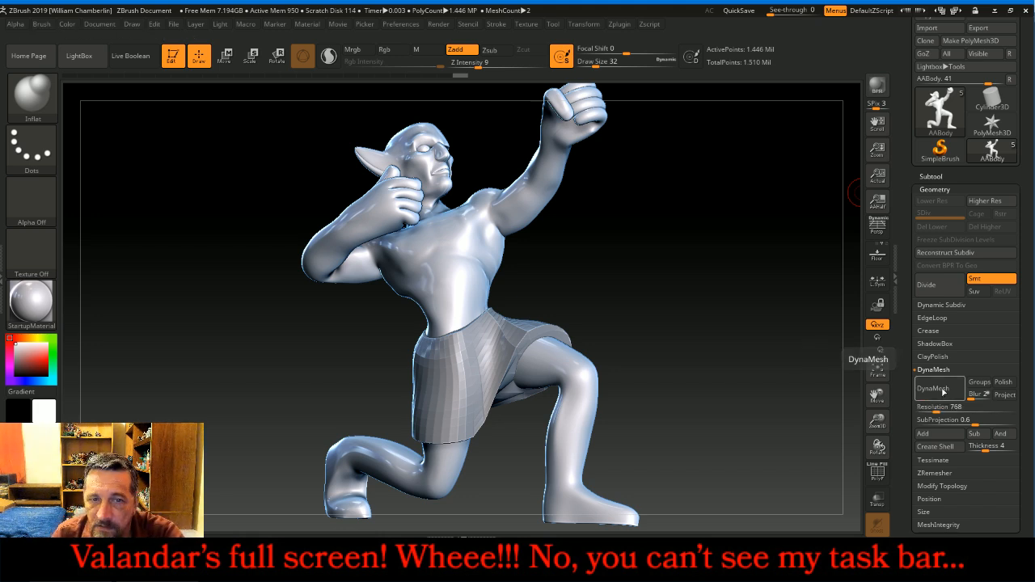
click(940, 389)
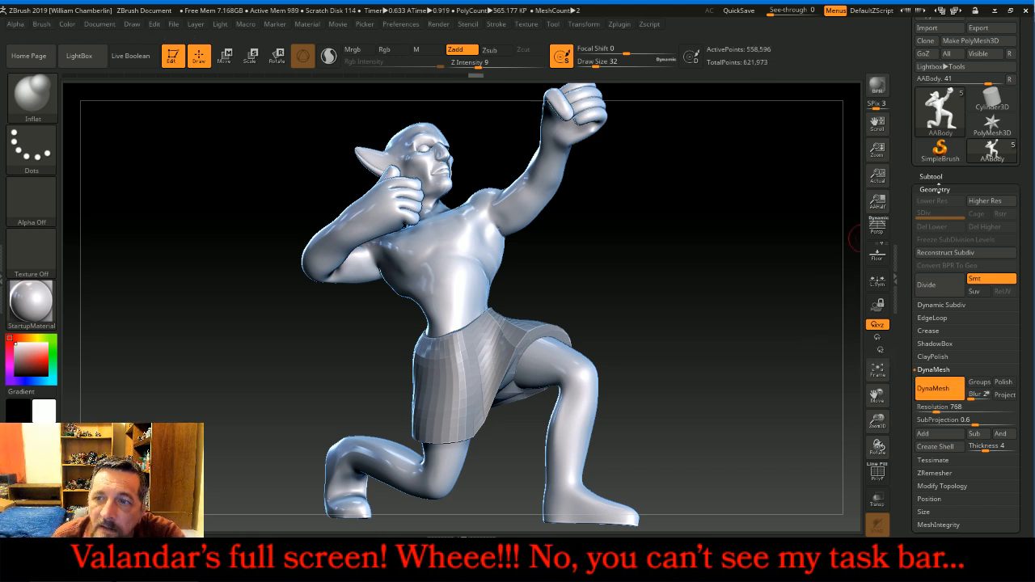
Make AAKilt the active subtool and show the AABody subtool alongside it
click(938, 176)
click(942, 236)
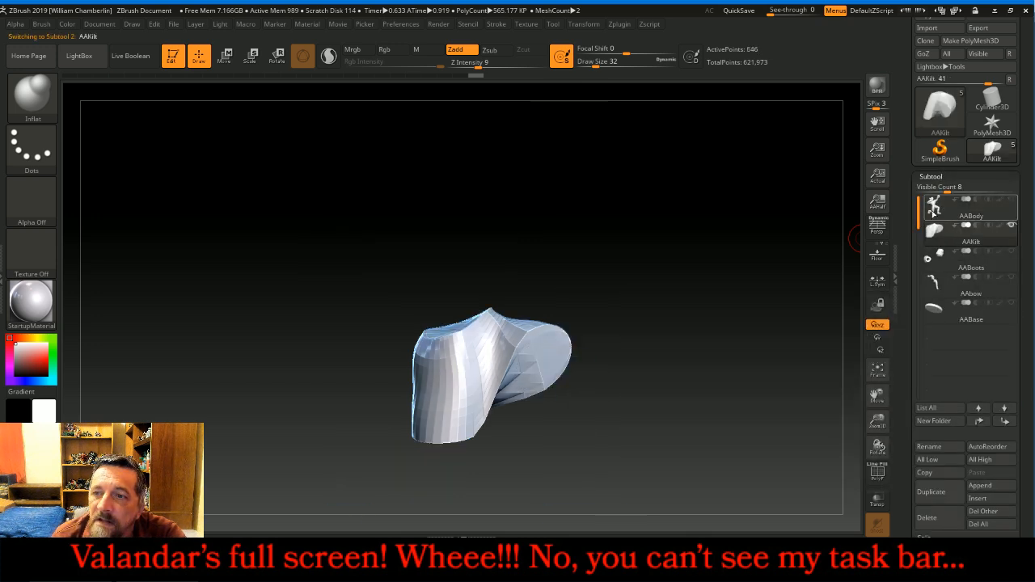
click(1011, 199)
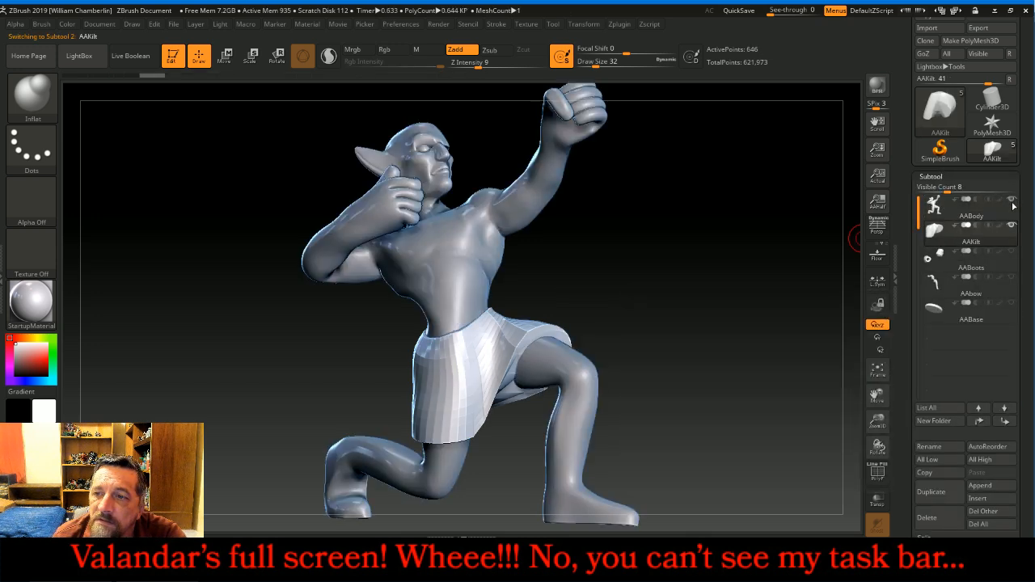
Subdivide the AAKilt mesh five times and delete its lower subdivision levels
click(947, 179)
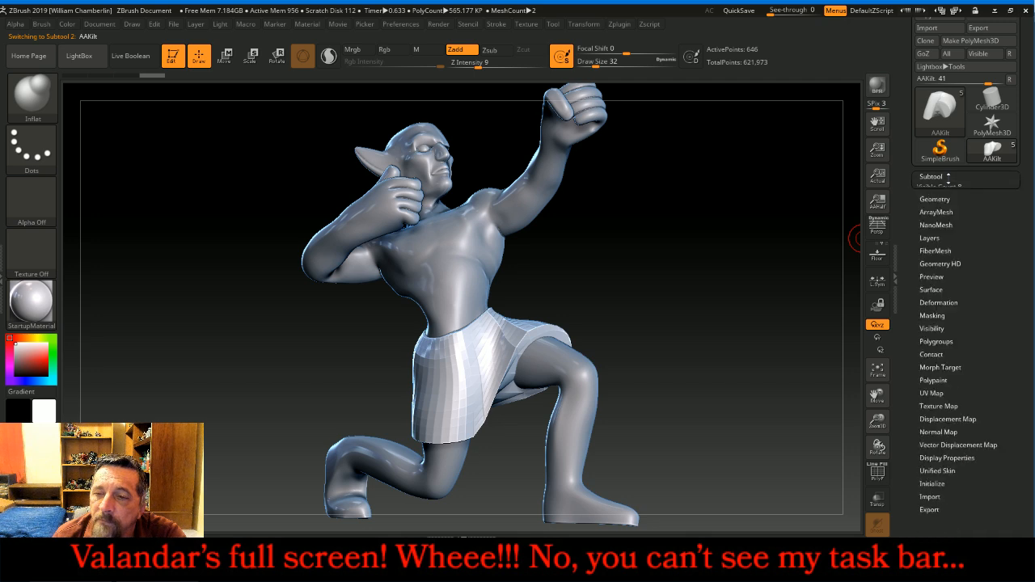
click(942, 191)
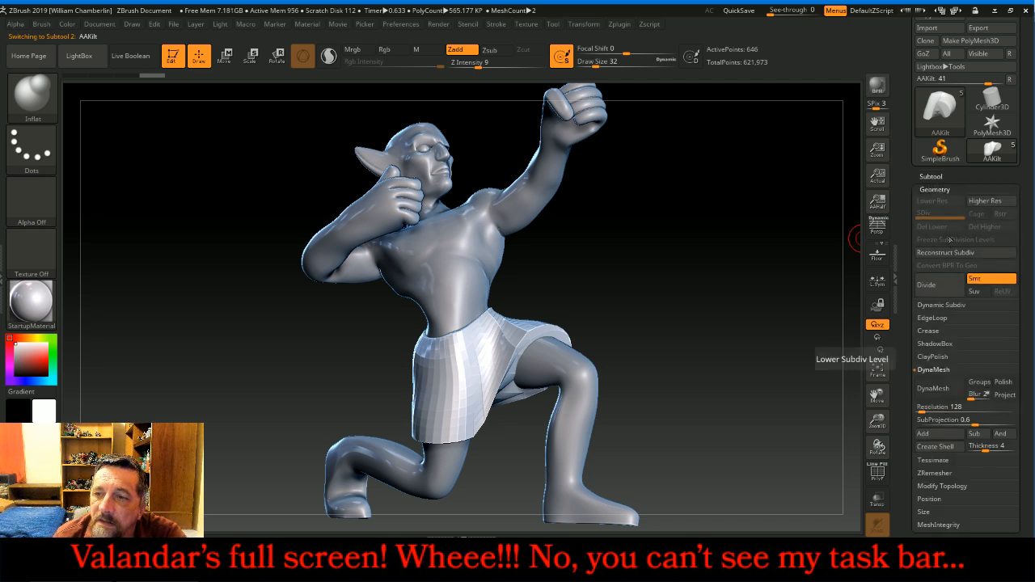
click(947, 288)
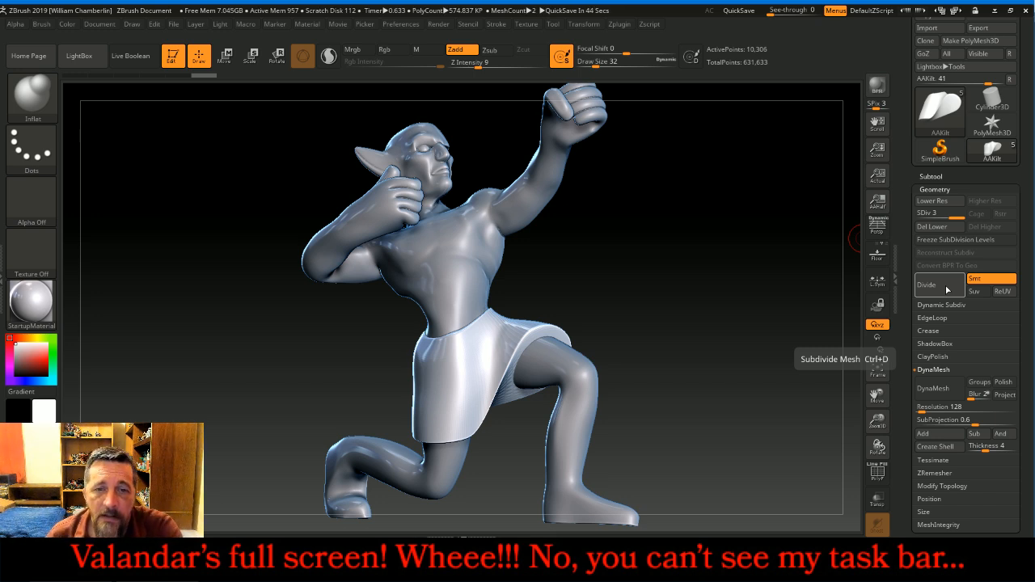
click(950, 289)
click(950, 289)
click(950, 289)
click(932, 226)
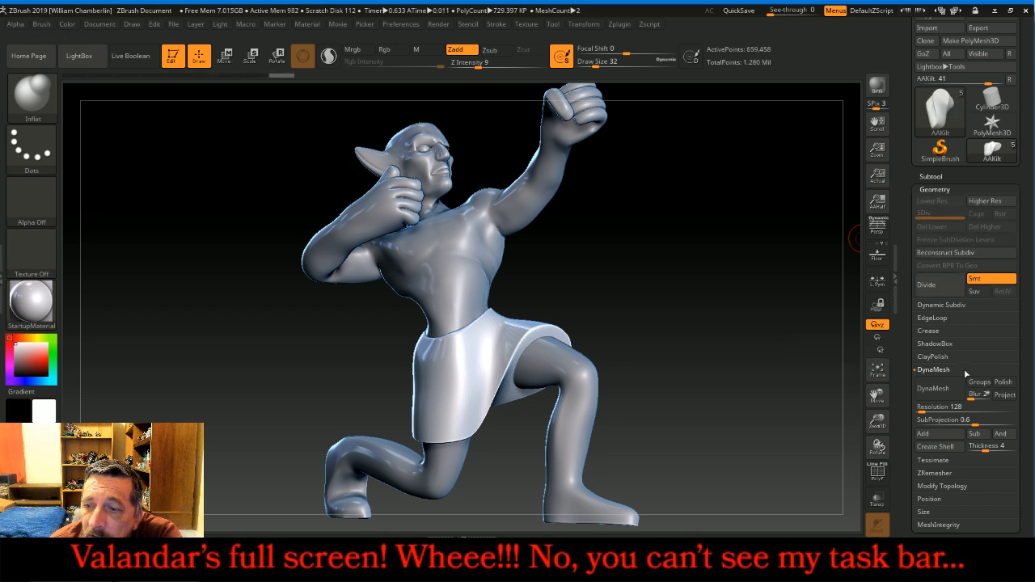
Remesh the kilt with DynaMesh at a resolution of 768
click(964, 411)
text(768)
key(Return)
click(948, 391)
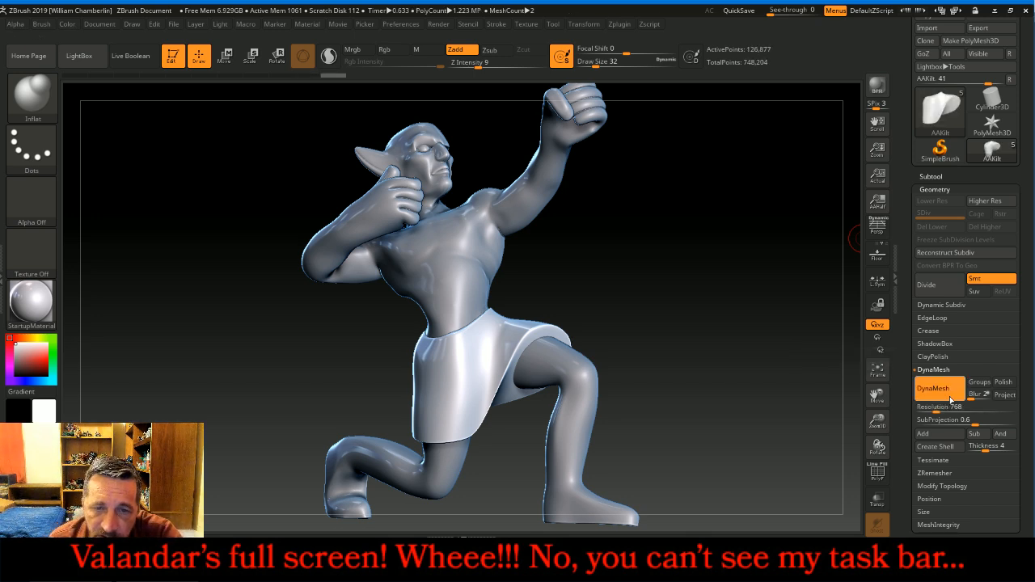
Choose the Move brush and enlarge its draw size to 84 for reshaping the kilt
drag(728, 272, 569, 259)
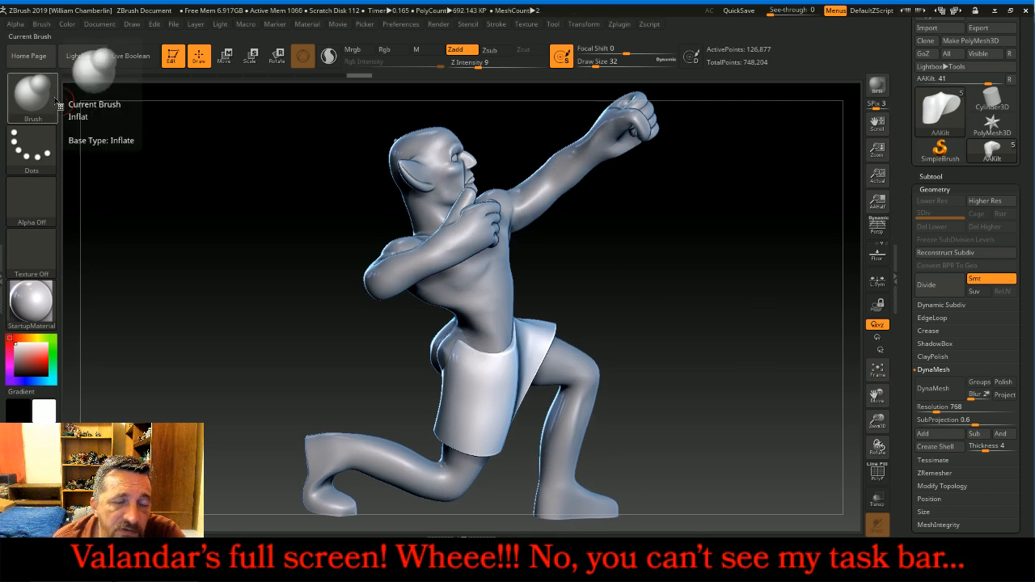
click(31, 93)
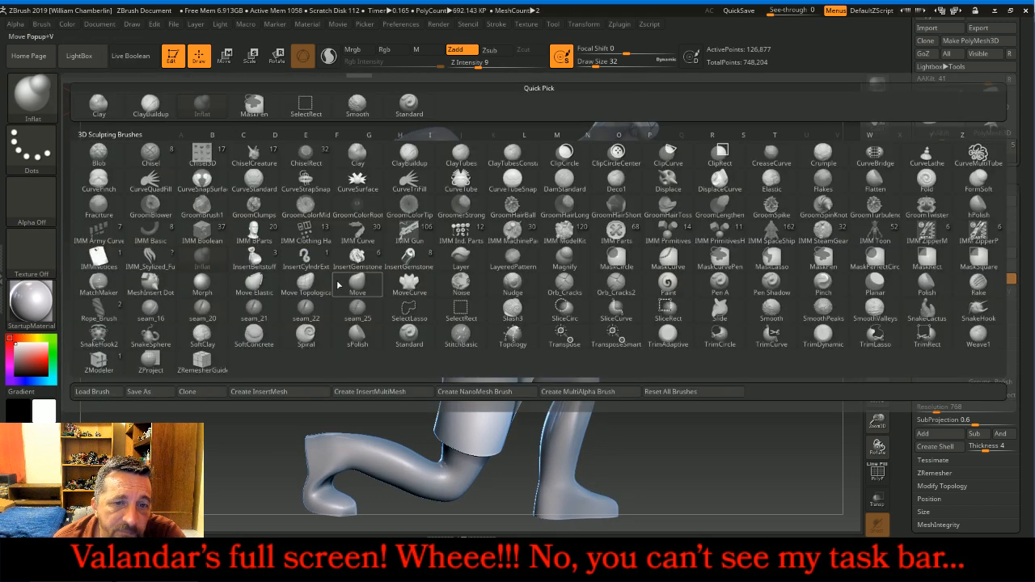
click(357, 285)
key(])
key(])
key(])
key(])
key(])
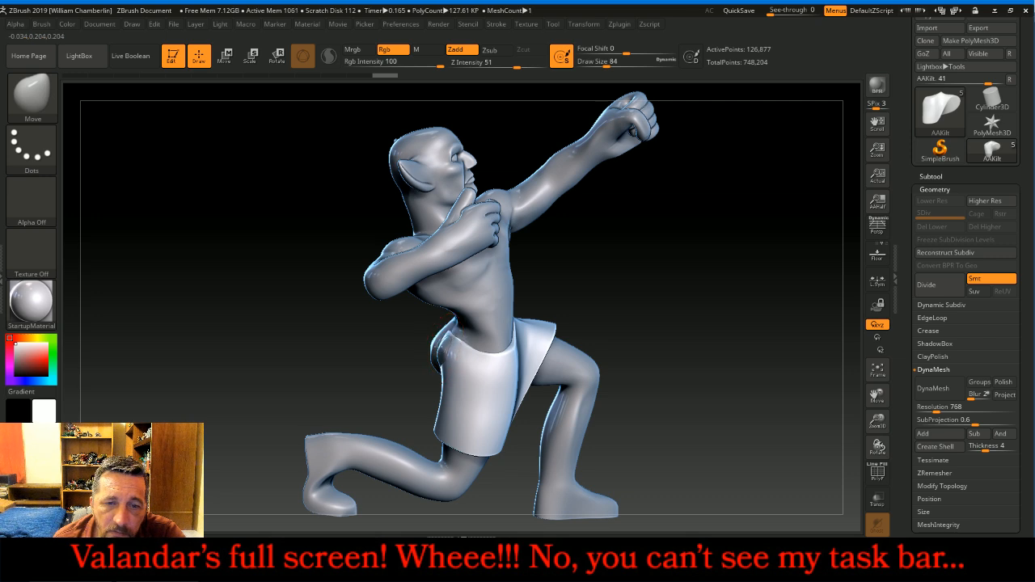
Reshape the kilt's seat and hips with the Move brush so the cloth covers the body poking through it
drag(400, 345, 517, 360)
mouse_move(430, 365)
mouse_down()
mouse_move(407, 375)
mouse_move(446, 368)
mouse_up()
drag(526, 385, 524, 319)
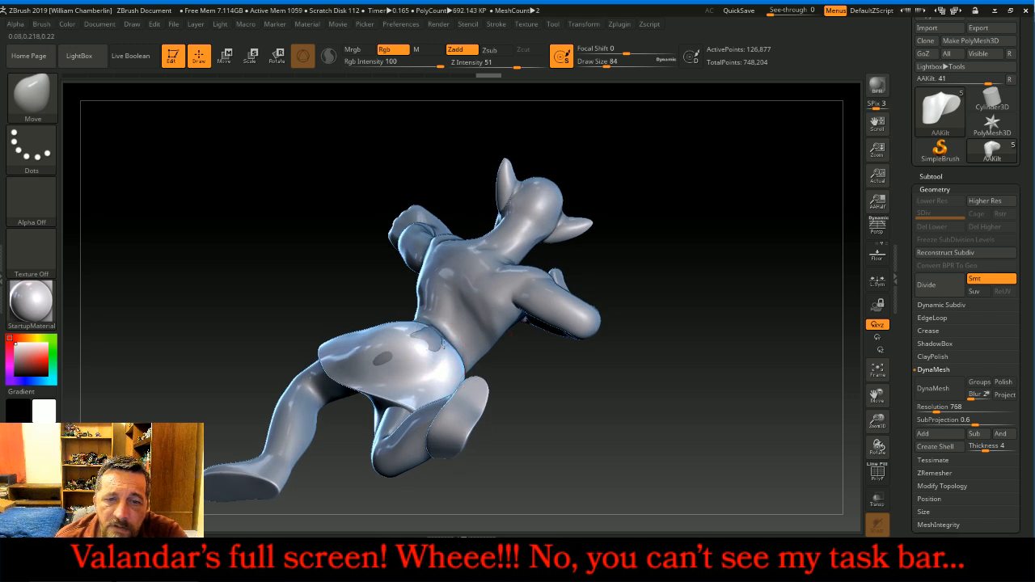
drag(442, 343, 439, 332)
mouse_move(599, 382)
mouse_down()
mouse_move(627, 450)
mouse_move(619, 483)
mouse_move(575, 439)
mouse_up()
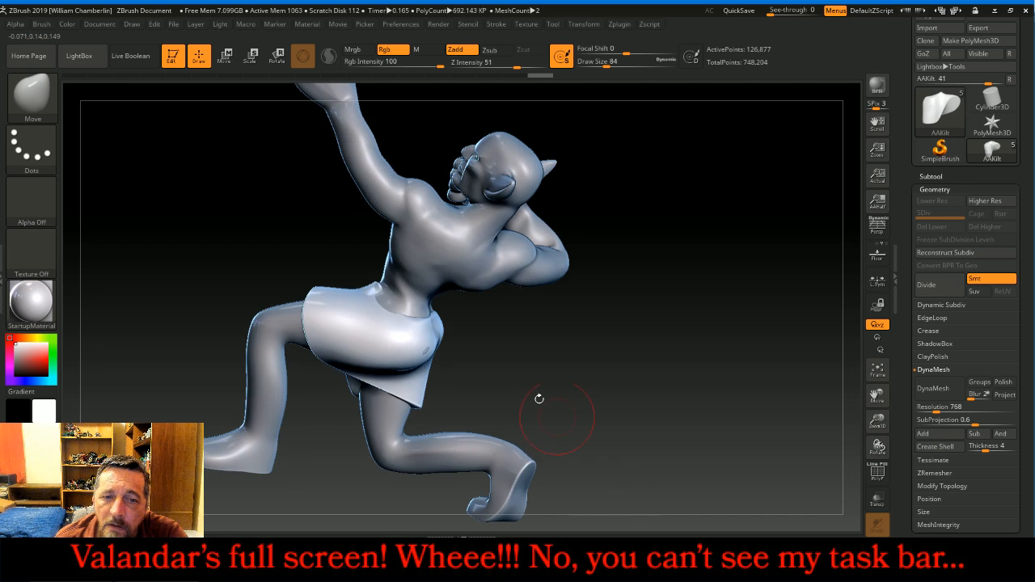
drag(438, 325, 434, 303)
mouse_move(539, 354)
mouse_down()
mouse_move(550, 366)
mouse_move(527, 352)
mouse_move(549, 380)
mouse_move(575, 380)
mouse_move(553, 473)
mouse_up()
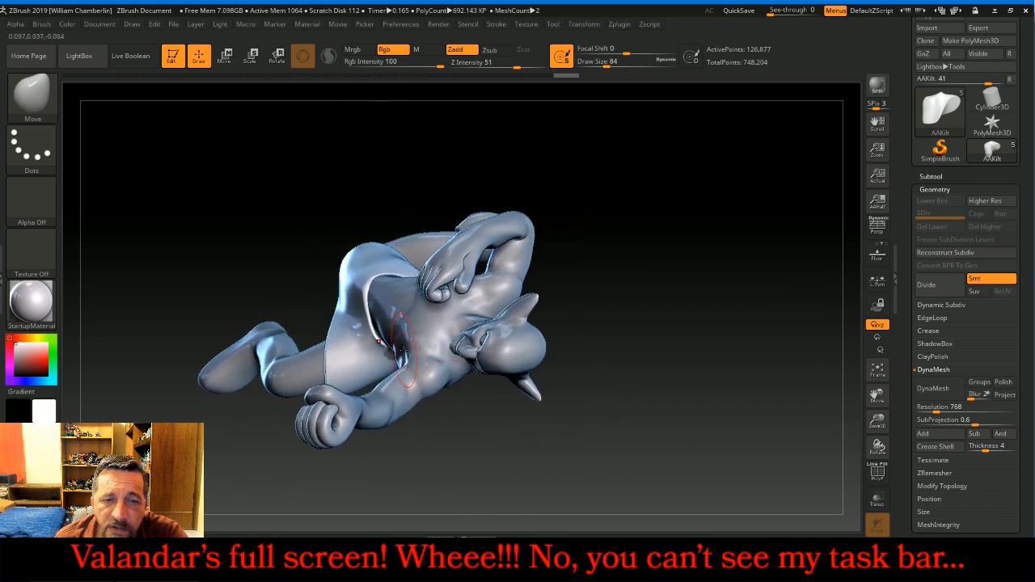
Fit the kilt's front waistband and lower-back edge closely against the torso with the Move brush
mouse_move(377, 341)
mouse_down()
mouse_move(367, 303)
mouse_move(374, 283)
mouse_up()
mouse_move(682, 319)
mouse_down()
mouse_move(705, 369)
mouse_move(690, 398)
mouse_up()
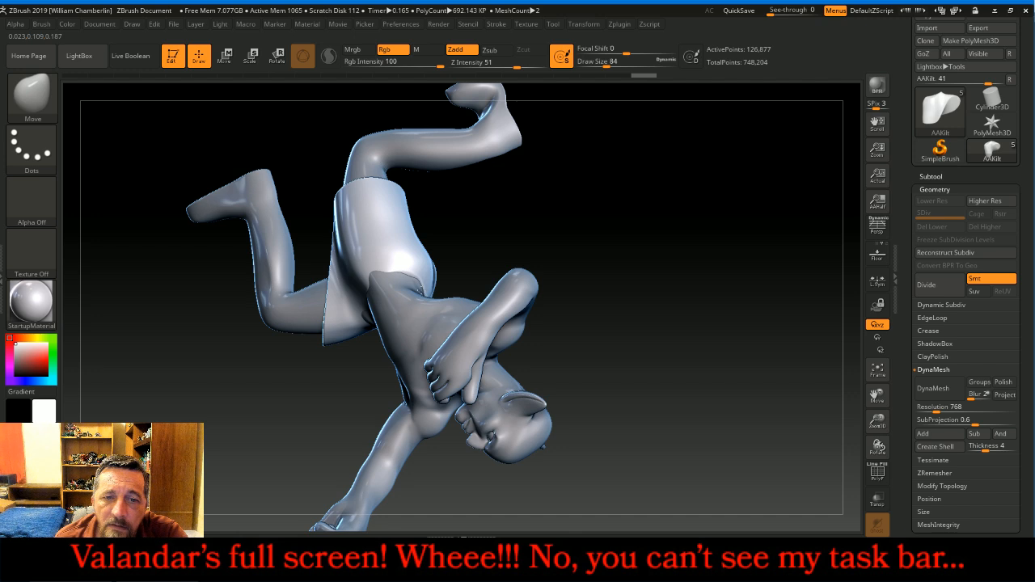
mouse_move(474, 208)
mouse_down()
mouse_move(654, 293)
mouse_move(639, 259)
mouse_move(608, 235)
mouse_move(670, 254)
mouse_move(659, 242)
mouse_up()
drag(492, 296, 429, 301)
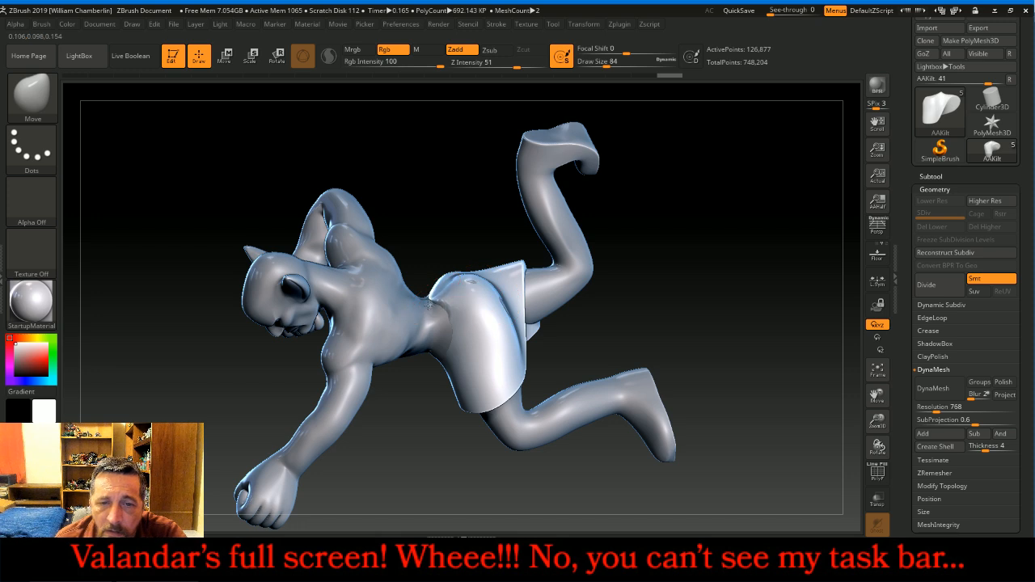
drag(424, 311, 429, 304)
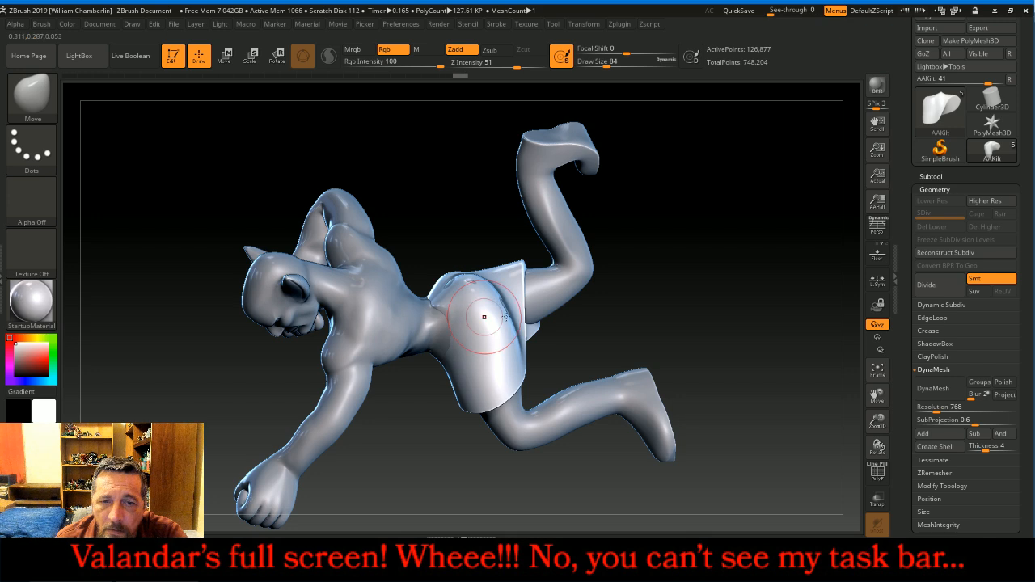
mouse_move(733, 310)
mouse_down()
mouse_move(784, 196)
mouse_move(787, 285)
mouse_move(752, 299)
mouse_move(739, 291)
mouse_up()
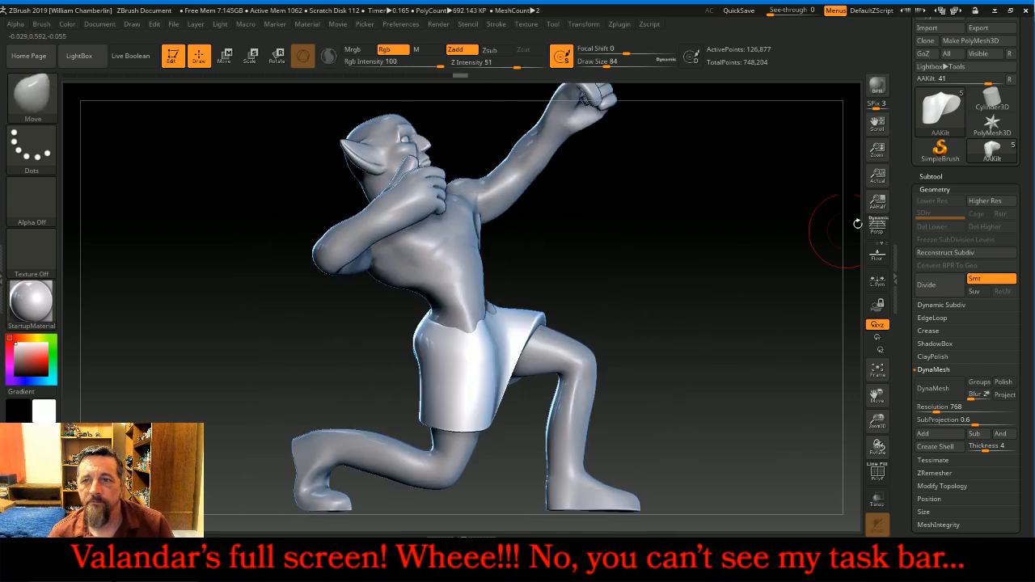
Merge the kilt down into the AABody subtool and remesh the combined mesh with DynaMesh
click(930, 176)
click(934, 208)
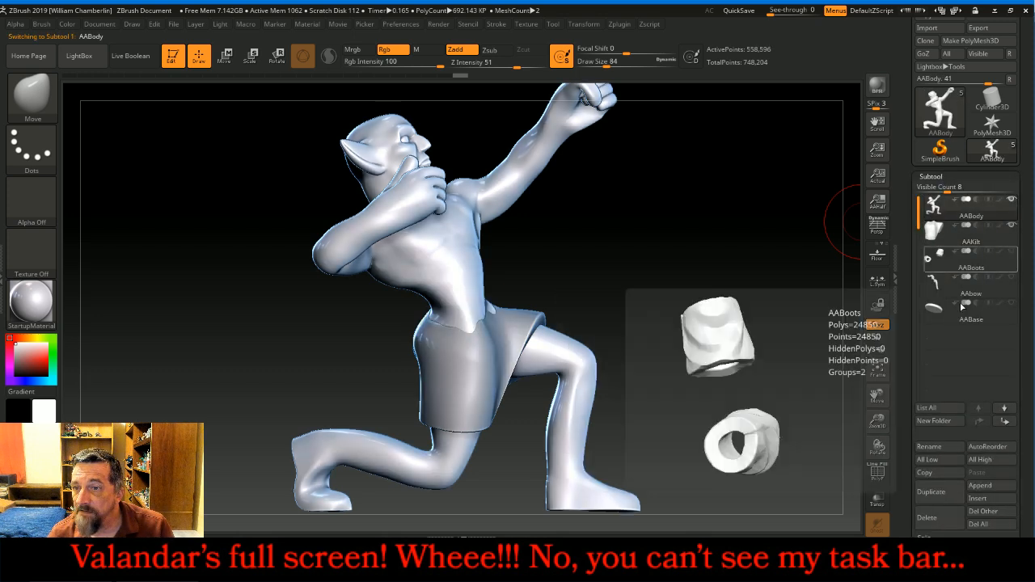
drag(1028, 473, 1025, 421)
click(959, 466)
click(946, 478)
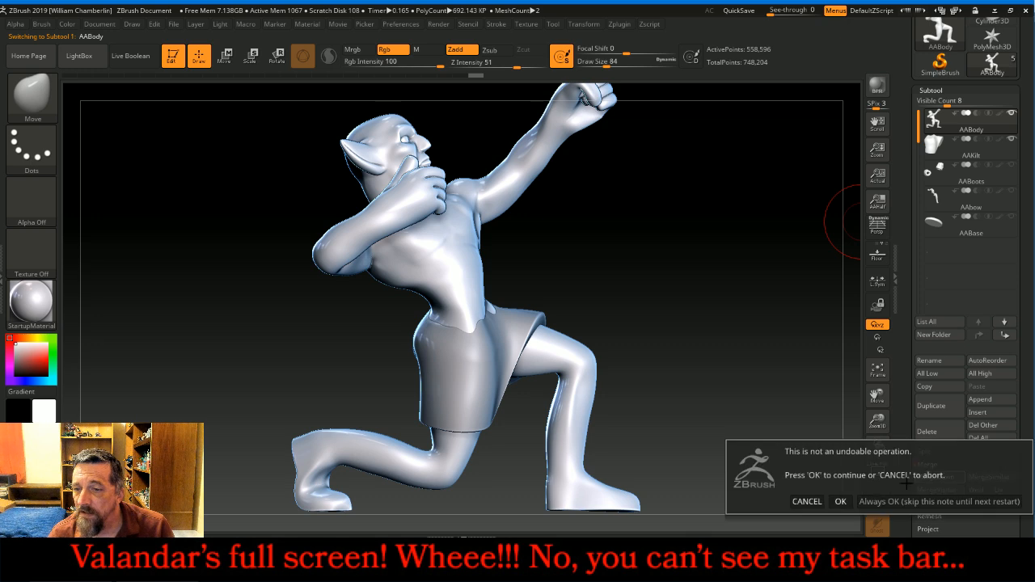
click(849, 500)
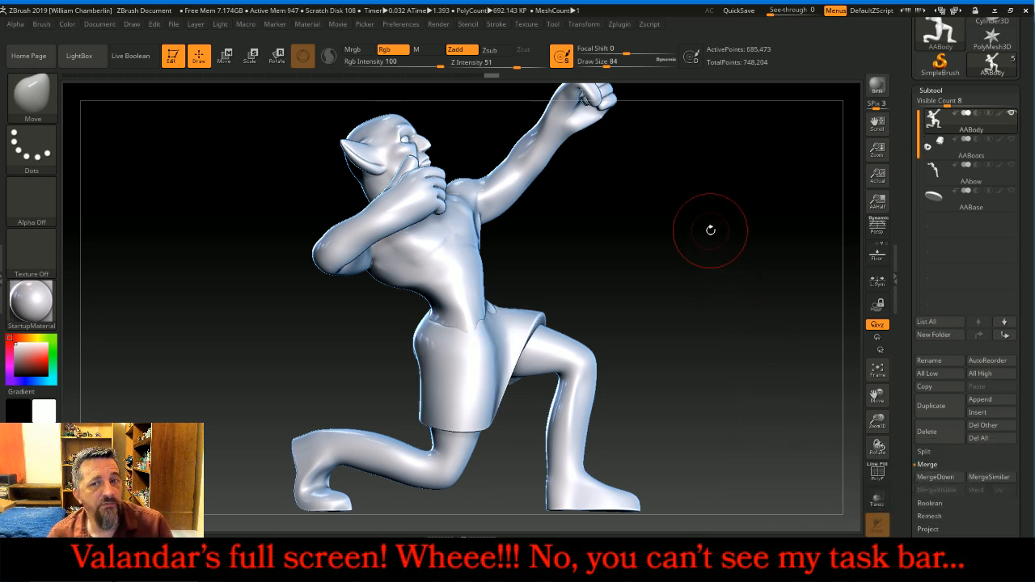
key(ctrl)
ctrl+drag(656, 191, 681, 223)
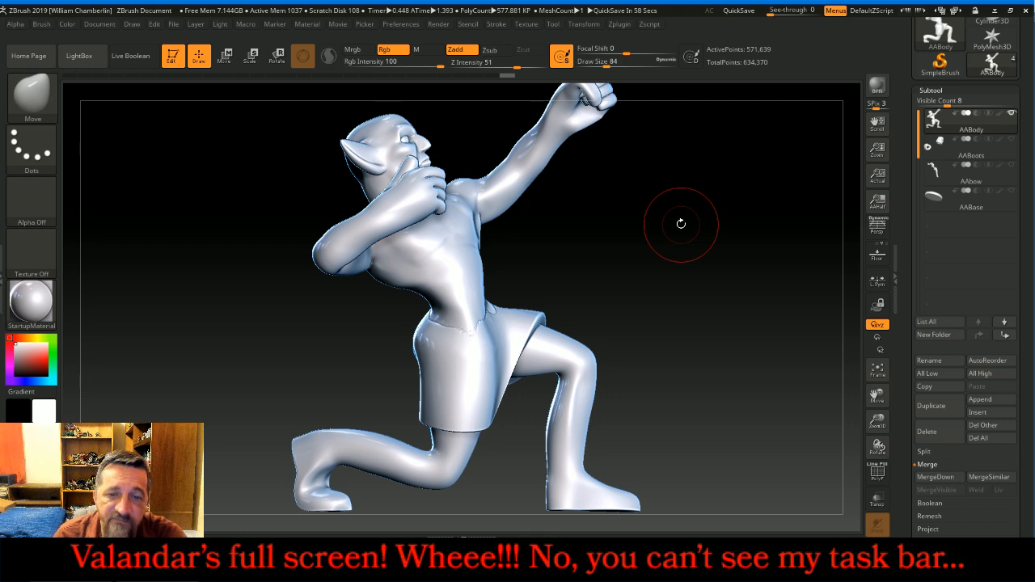
Reduce the draw size to 32 and smooth the seam between torso and kilt across the front of the waist
key(bracketleft)
key(bracketleft)
key(bracketleft)
key(bracketleft)
key(bracketleft)
key(bracketleft)
drag(878, 421, 841, 489)
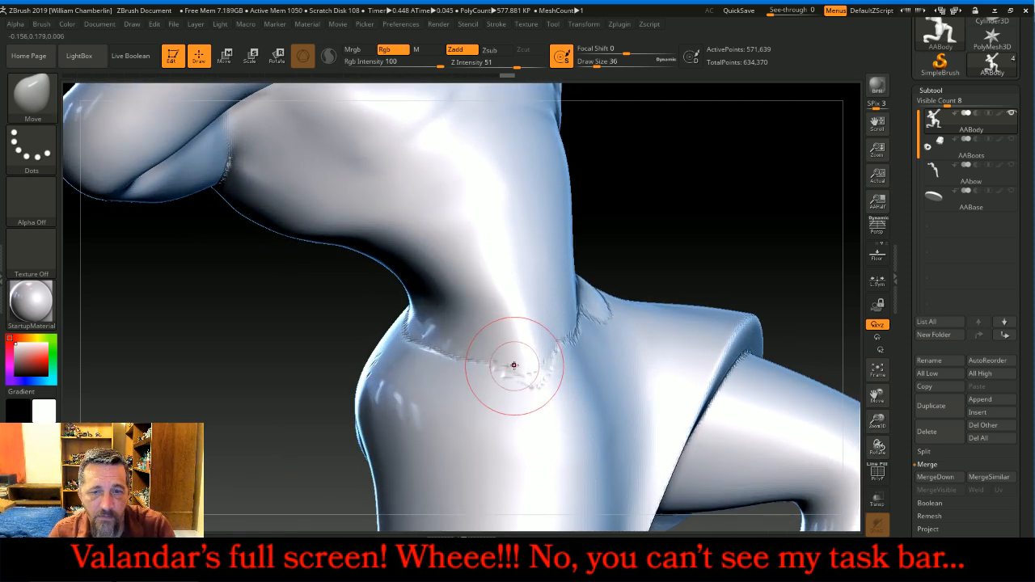
key(shift)
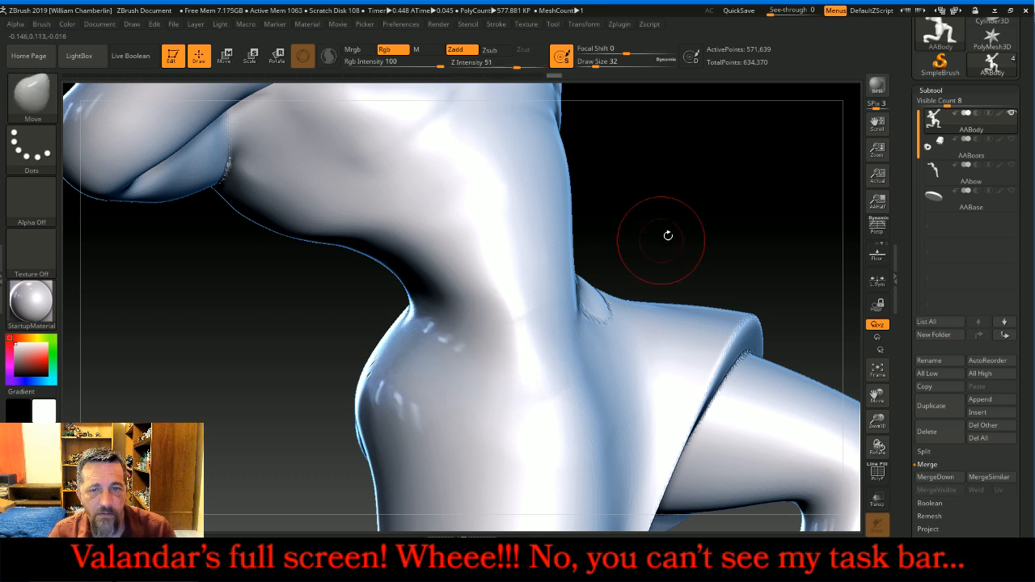
drag(704, 228, 684, 272)
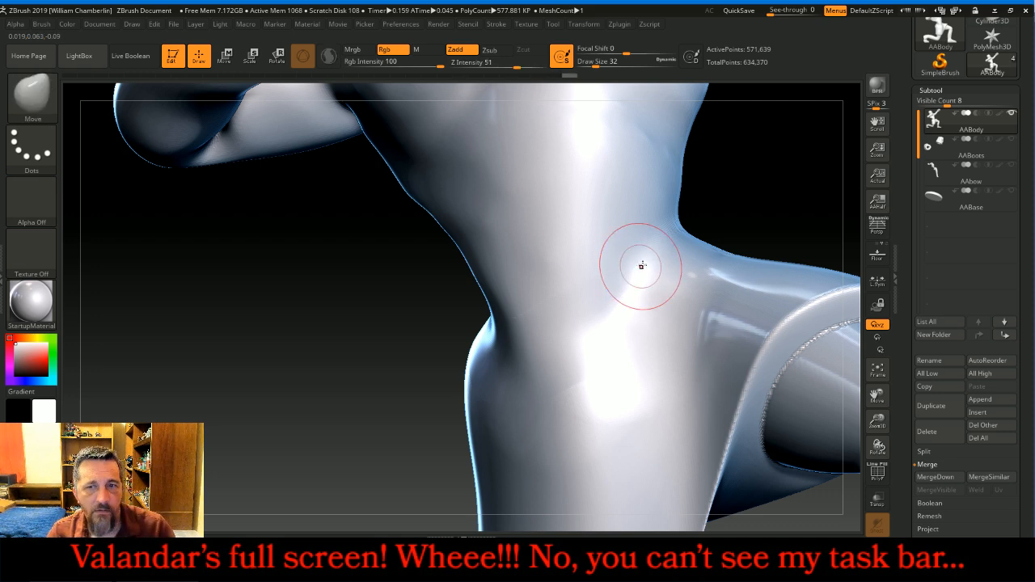
key(shift)
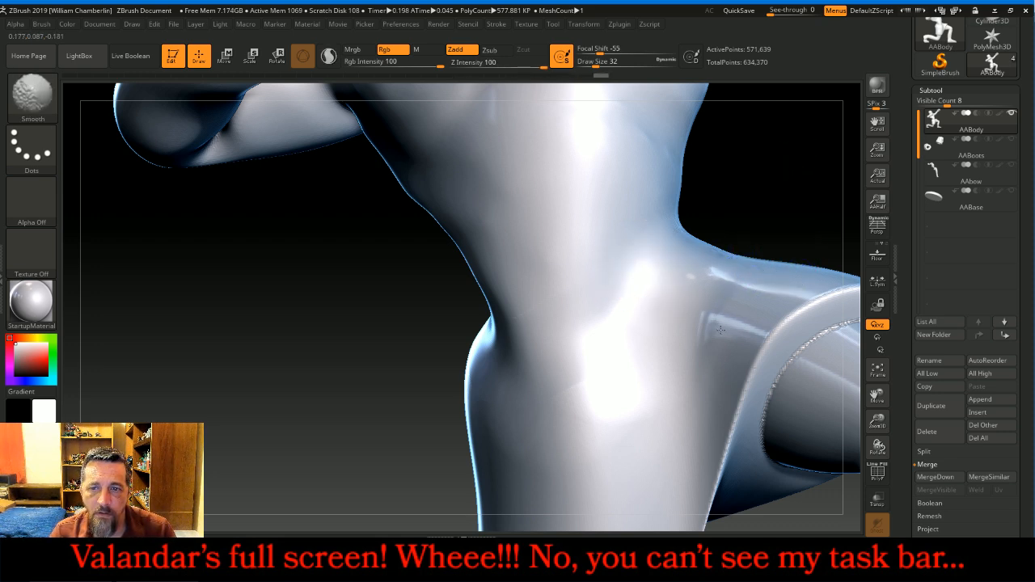
Smooth the kilt seam and rough ridges around the side of the waist and the seat
mouse_move(775, 199)
mouse_down()
mouse_move(717, 250)
mouse_move(783, 326)
mouse_up()
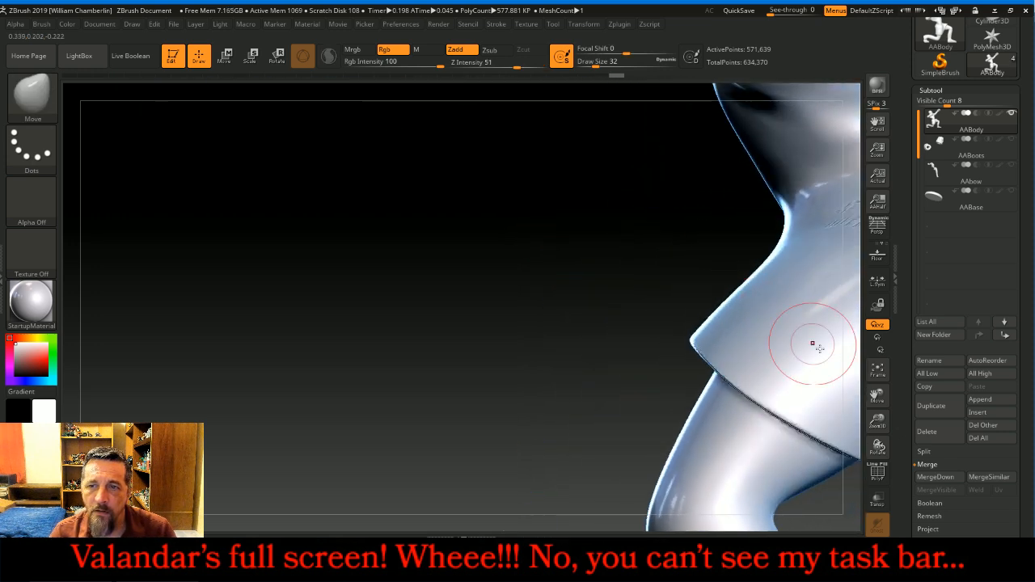
drag(876, 395, 674, 439)
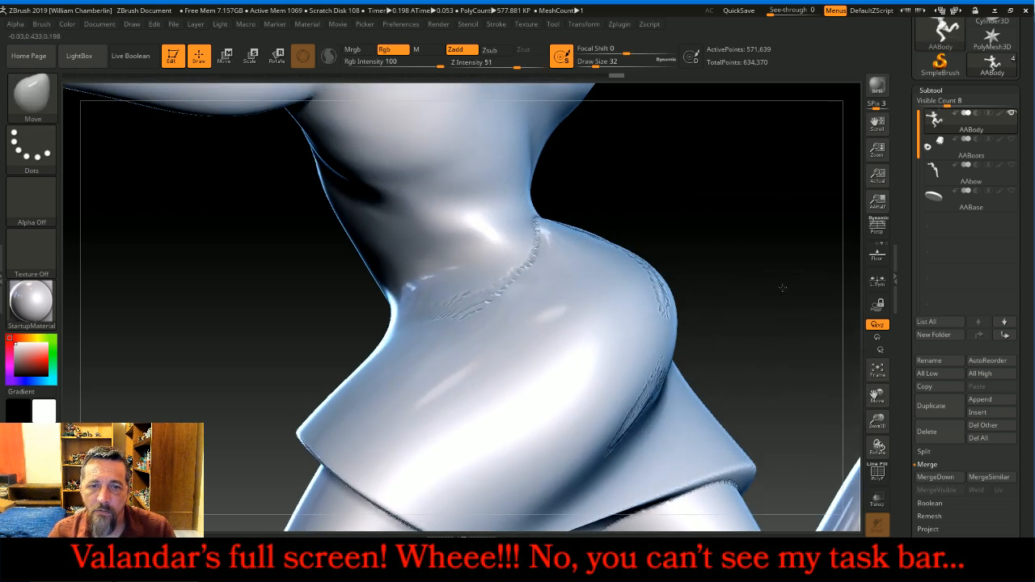
drag(782, 281, 780, 295)
shift+drag(515, 277, 534, 236)
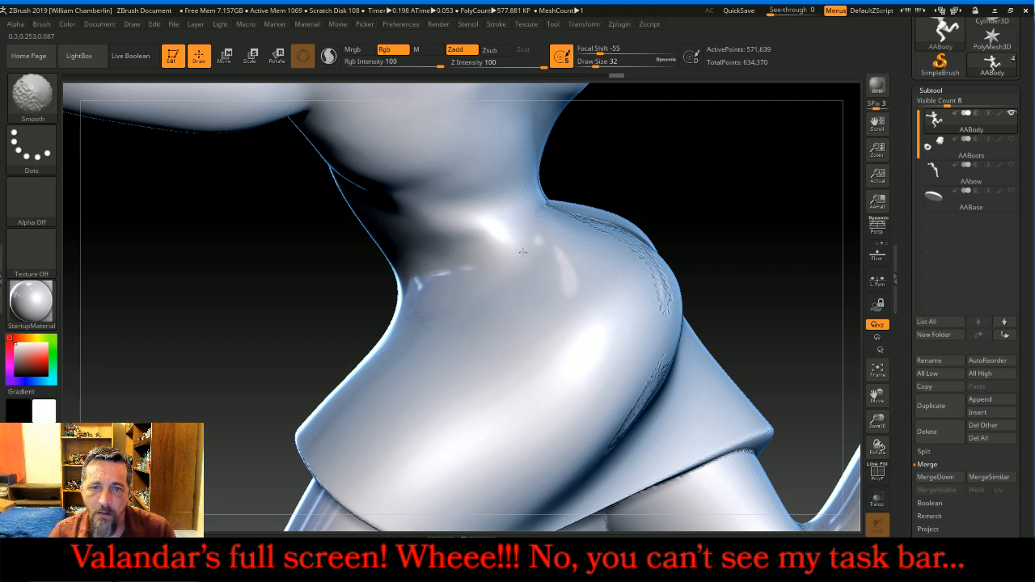
mouse_move(792, 185)
mouse_down()
mouse_move(780, 205)
mouse_move(727, 190)
mouse_up()
key(shift)
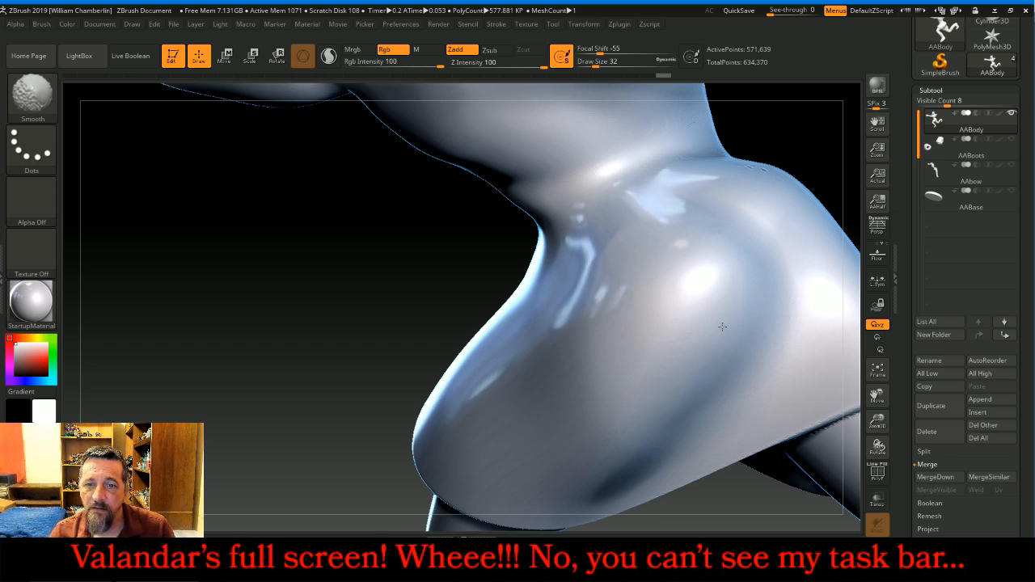
Smooth the remaining kilt seam across the lower back and hip, and frame the whole figure
mouse_move(409, 271)
mouse_down()
mouse_move(360, 306)
mouse_move(359, 324)
mouse_move(371, 325)
mouse_up()
drag(878, 396, 668, 463)
shift+drag(520, 316, 498, 283)
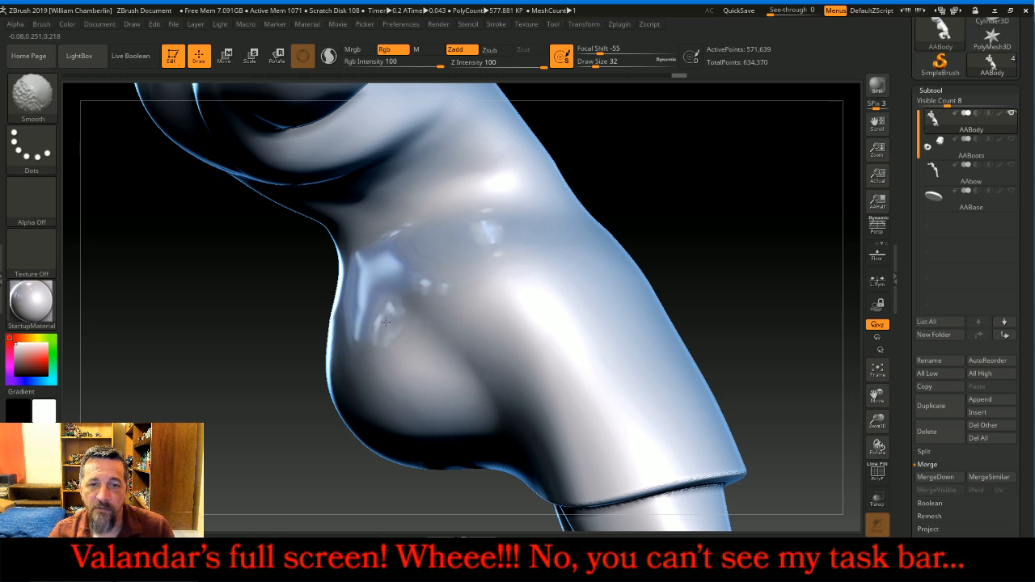
drag(709, 302, 765, 259)
drag(731, 262, 841, 315)
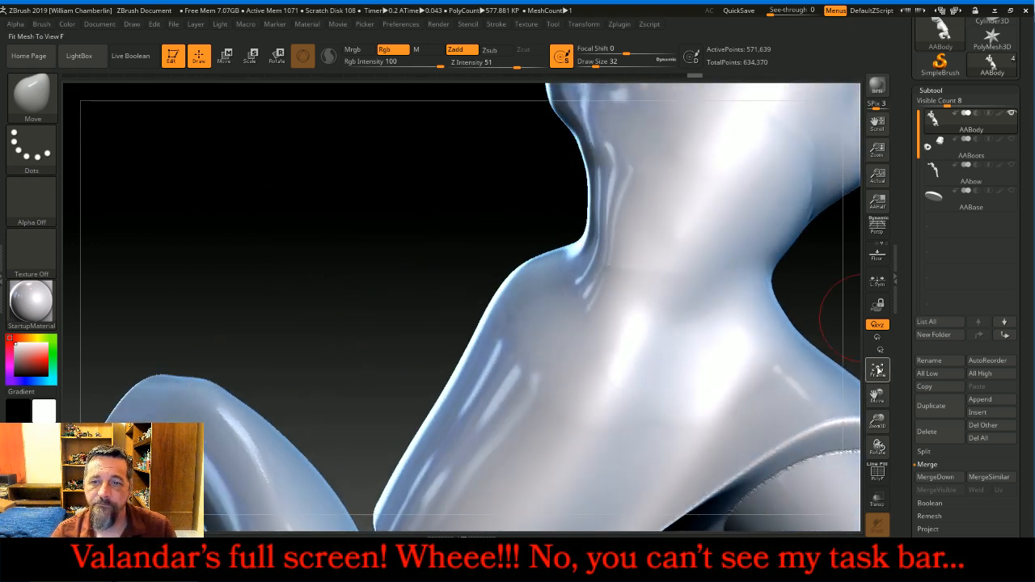
click(878, 370)
key(shift)
shift+drag(739, 337, 706, 303)
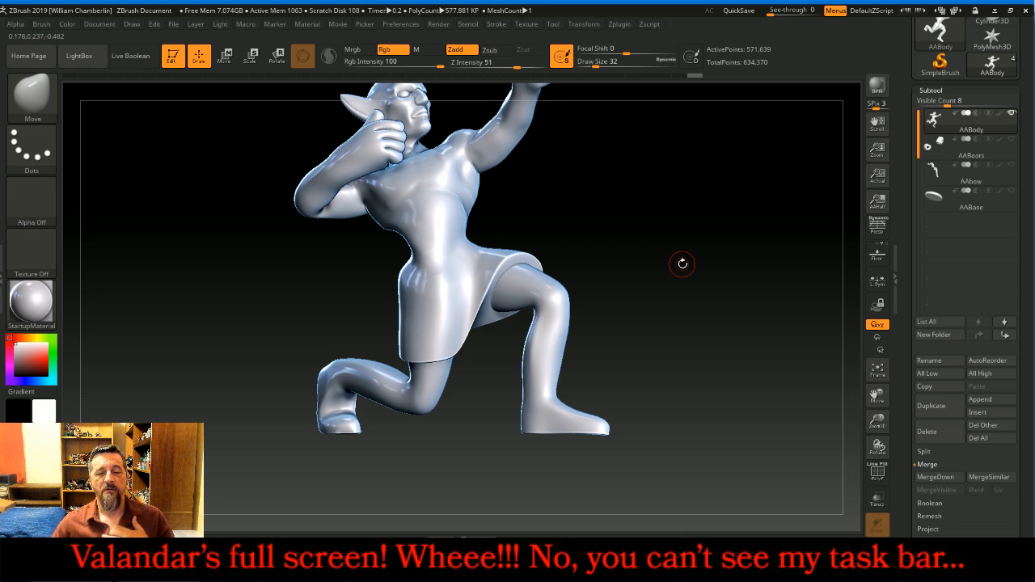
Hide the polygroups of the bent arm's hand, fingers and forearm to expose the chest
ctrl+shift+click(360, 158)
ctrl+shift+click(361, 157)
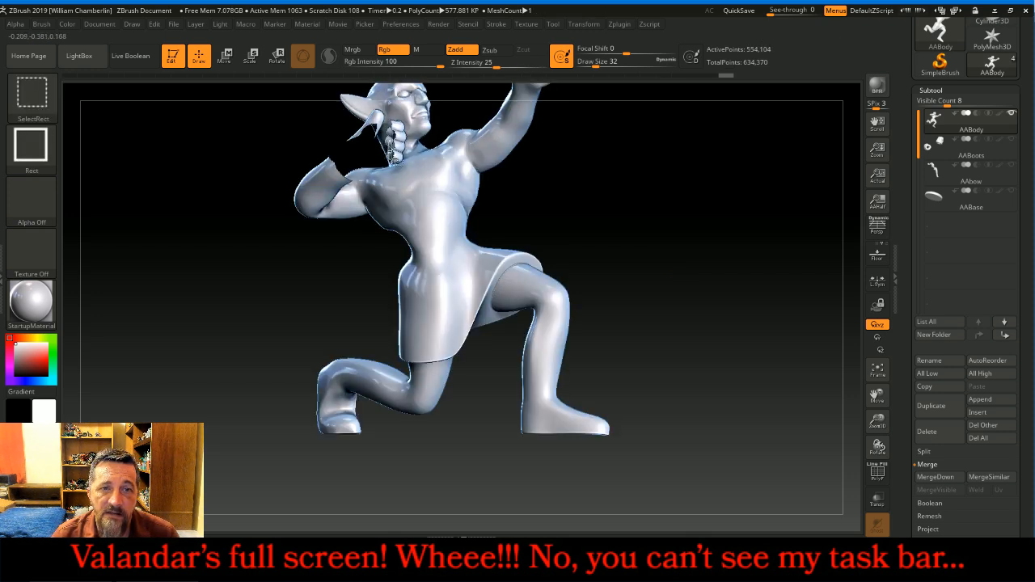
ctrl+shift+click(394, 154)
ctrl+shift+click(393, 144)
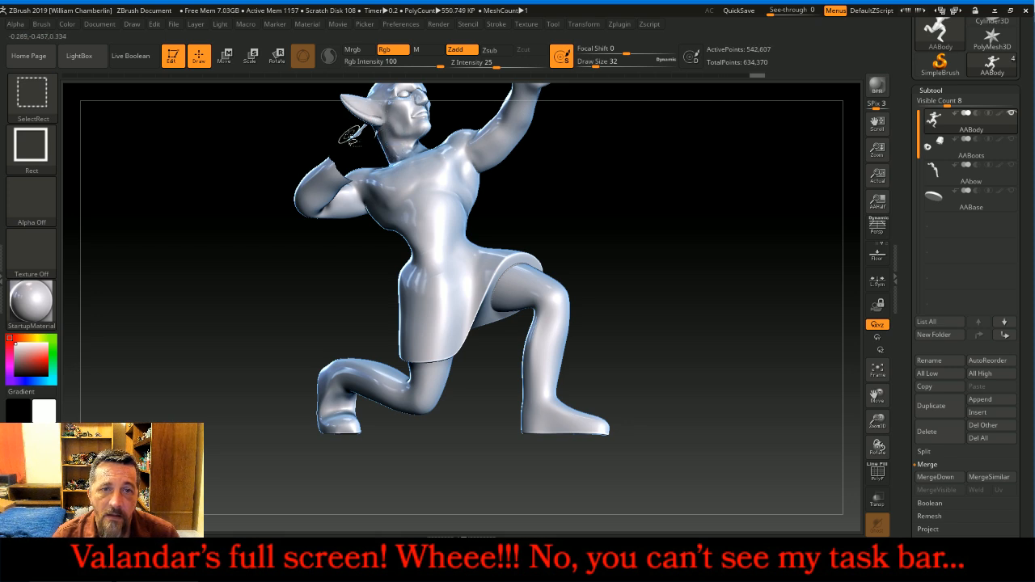
ctrl+shift+click(315, 176)
Mask a neckline strip at draw size 12 and a strip from the bent arm's shoulder down to its armpit
drag(679, 215, 703, 252)
mouse_move(882, 397)
mouse_down()
mouse_move(901, 444)
mouse_move(879, 409)
mouse_up()
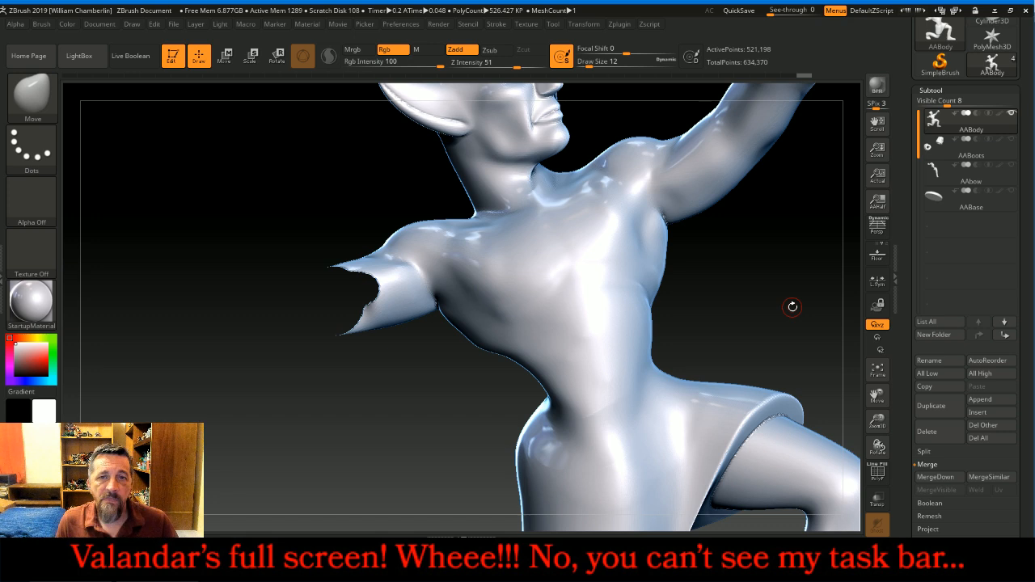
key(ctrl)
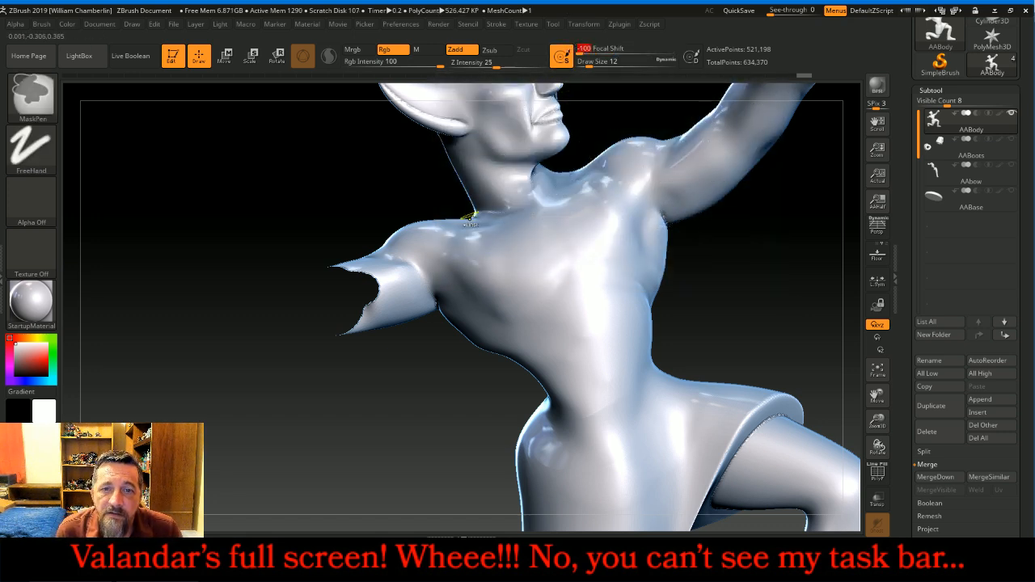
drag(388, 189, 362, 142)
key(ctrl)
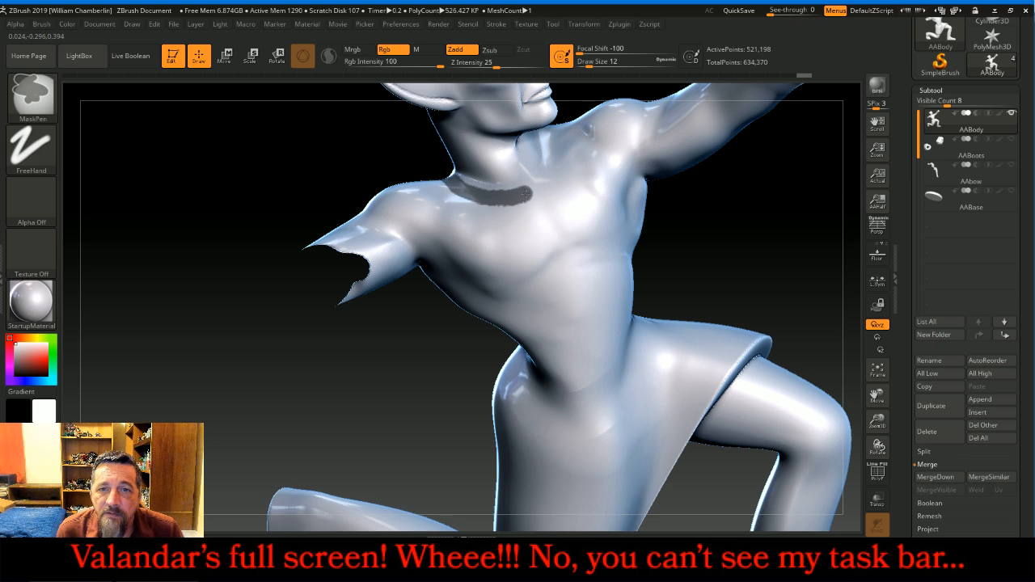
ctrl+drag(534, 186, 521, 198)
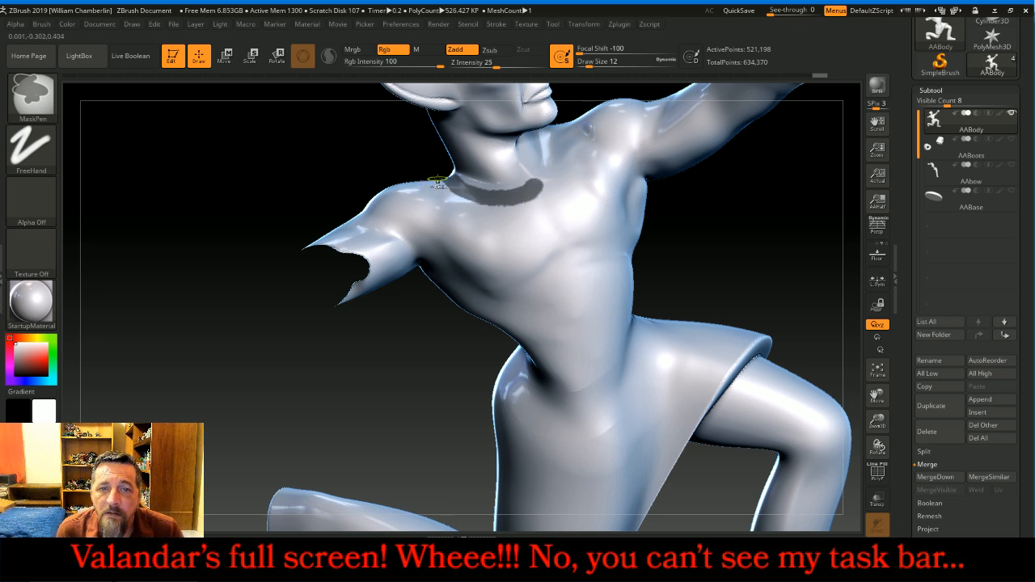
ctrl+drag(455, 197, 490, 275)
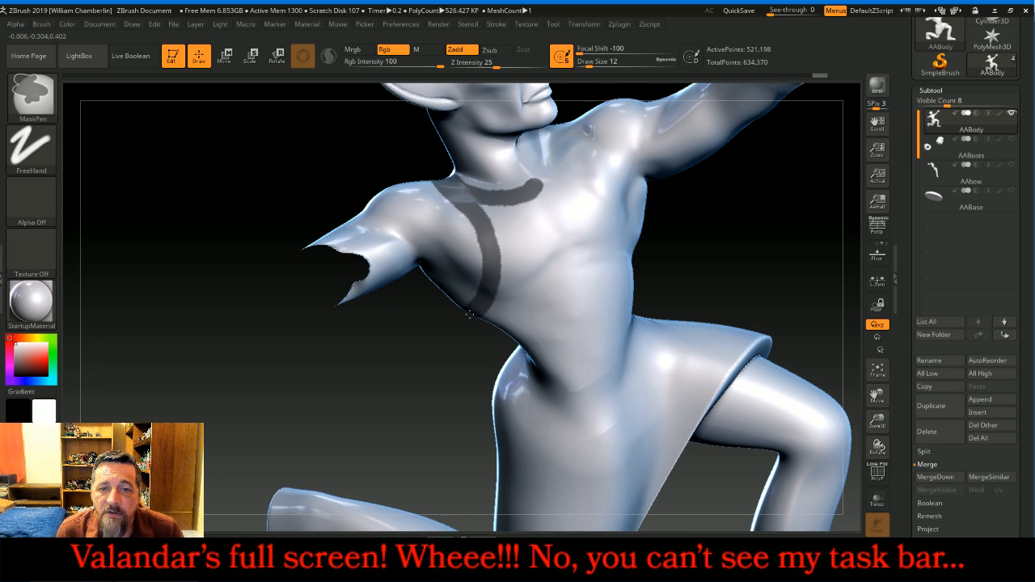
Mask a strip from the neckline diagonally down the chest to below the outstretched arm
mouse_move(773, 216)
mouse_down()
mouse_move(772, 229)
mouse_move(783, 213)
mouse_move(760, 215)
mouse_up()
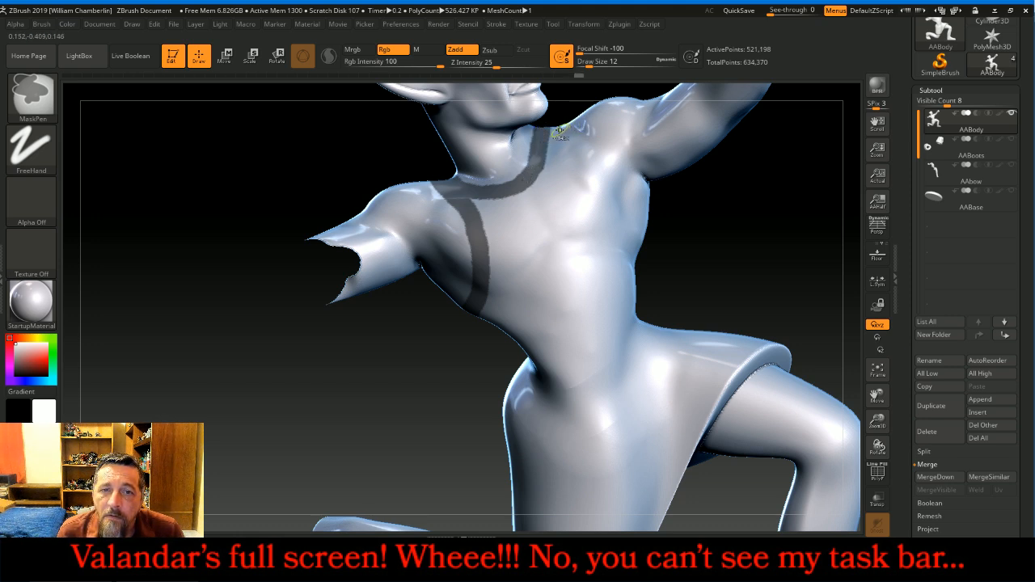
ctrl+drag(560, 143, 587, 186)
ctrl+drag(615, 223, 635, 237)
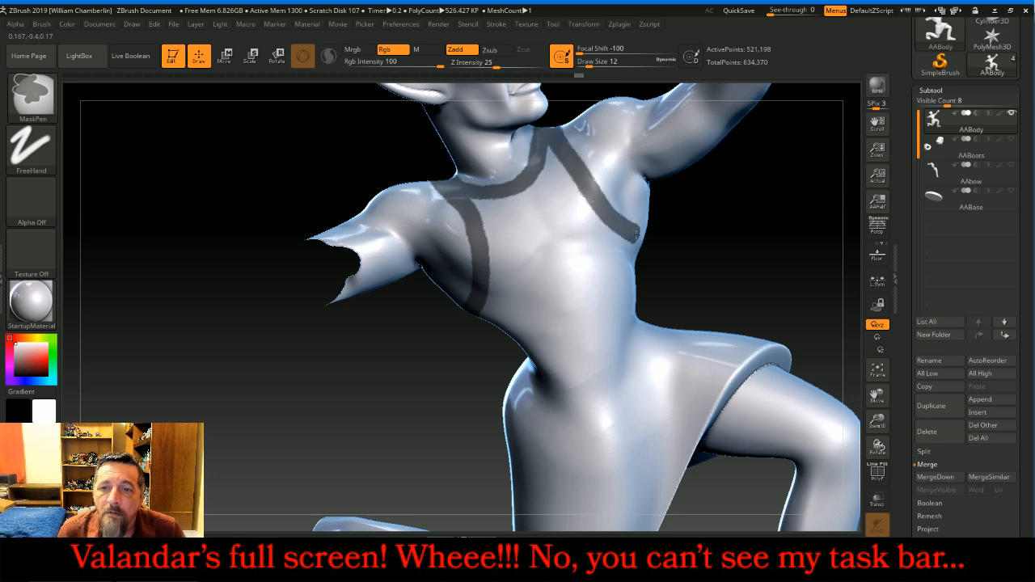
Extend the masked strip under the outstretched arm and around the ribs toward the back
mouse_move(708, 261)
mouse_down()
mouse_move(779, 245)
mouse_move(811, 203)
mouse_move(799, 229)
mouse_move(808, 233)
mouse_up()
drag(876, 394, 808, 454)
mouse_move(600, 318)
ctrl+mouse_down()
mouse_move(544, 307)
mouse_move(513, 279)
ctrl+mouse_up()
mouse_move(768, 242)
mouse_down()
mouse_move(783, 249)
mouse_move(827, 214)
mouse_up()
drag(740, 221, 770, 209)
key(ctrl)
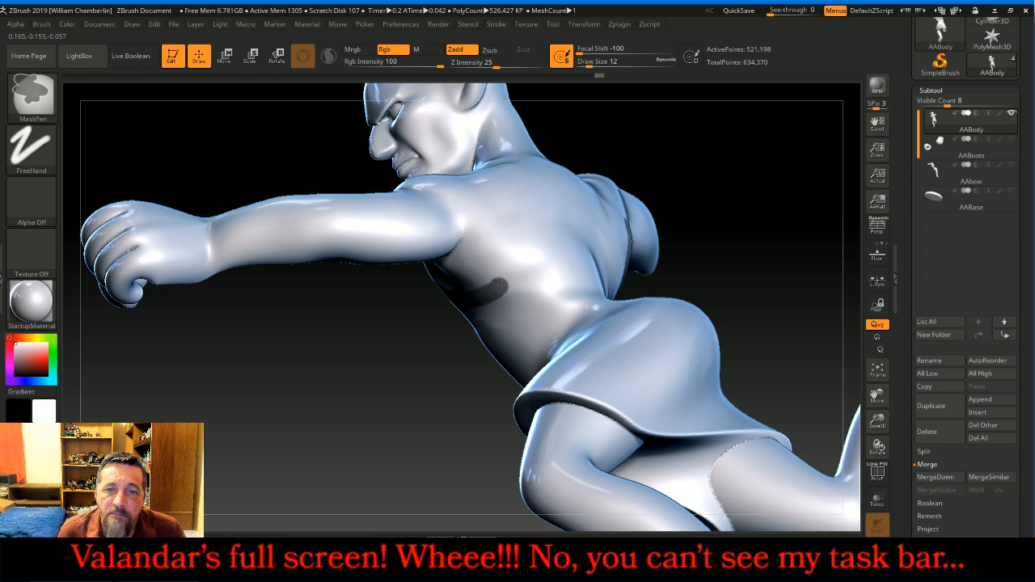
ctrl+drag(510, 267, 519, 217)
Mask a strip down the back behind the outstretched arm's shoulder, joining it to the rib strip
mouse_move(749, 151)
mouse_down()
mouse_move(779, 194)
mouse_move(784, 240)
mouse_move(752, 237)
mouse_up()
key(ctrl)
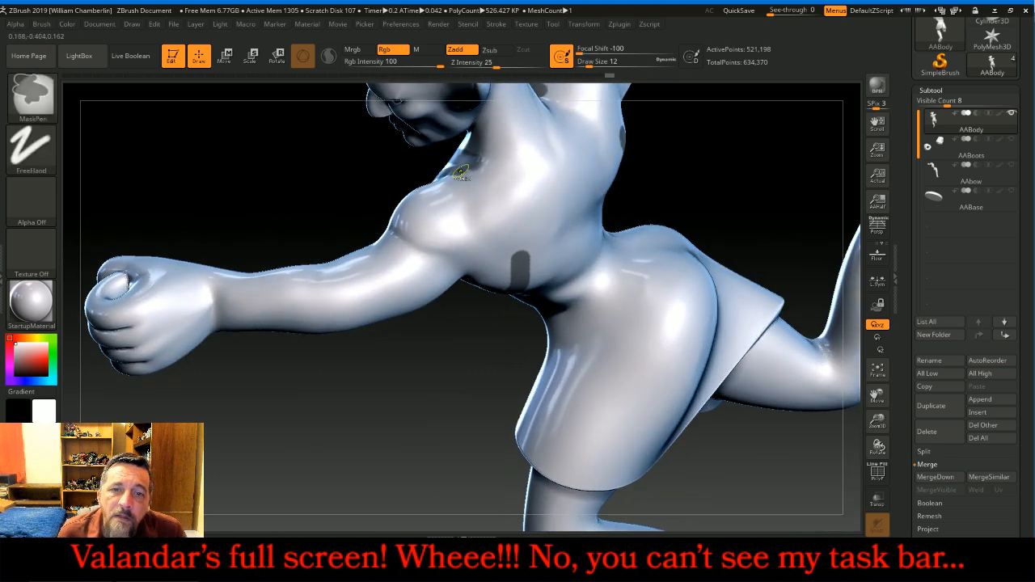
ctrl+drag(478, 180, 500, 218)
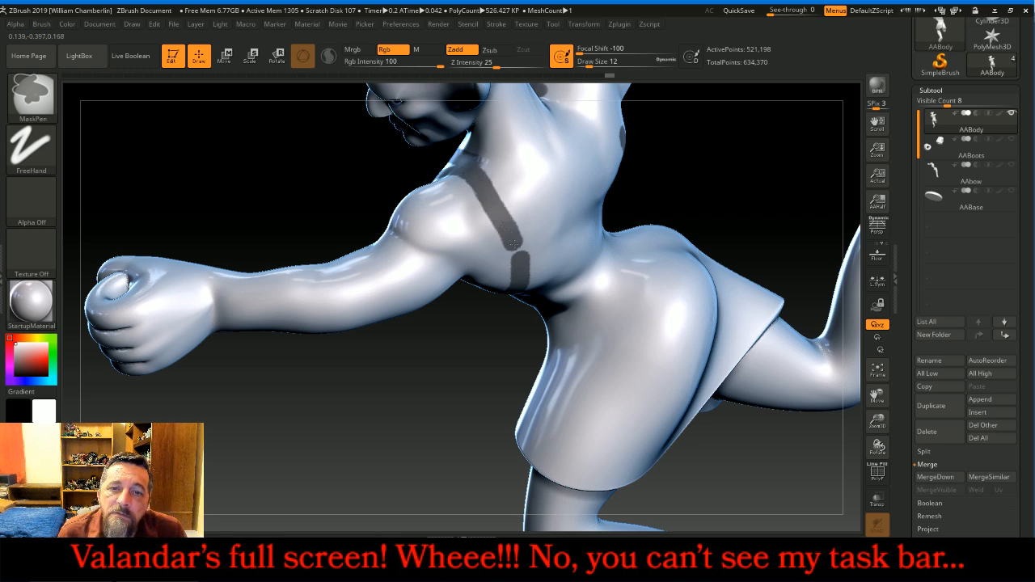
mouse_move(702, 174)
mouse_down()
mouse_move(739, 178)
mouse_move(755, 199)
mouse_up()
drag(877, 395, 750, 555)
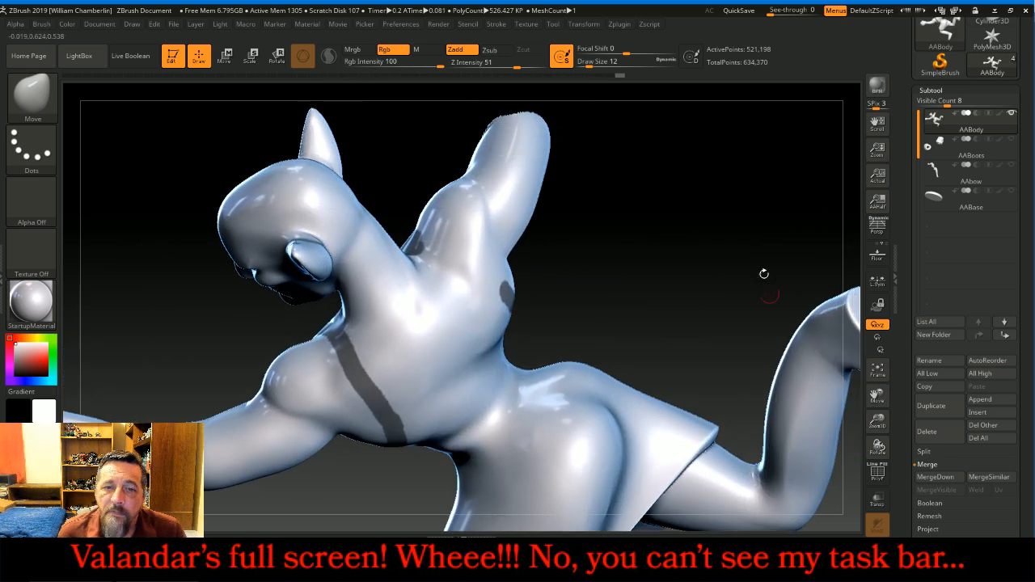
Mask a strip across the back behind the bent arm's shoulder, running down to its armpit
drag(692, 234, 663, 245)
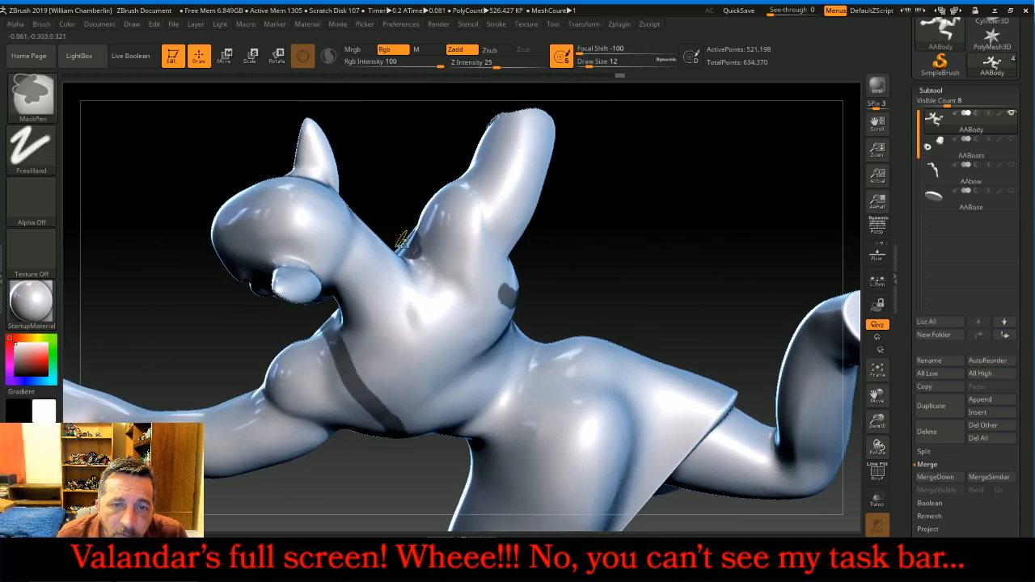
ctrl+drag(428, 255, 475, 280)
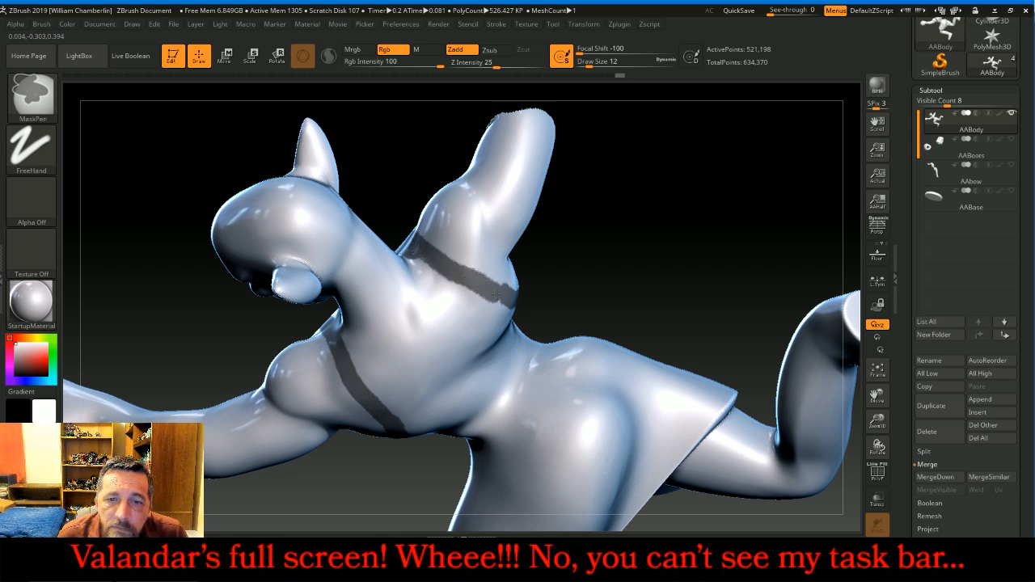
drag(662, 256, 550, 271)
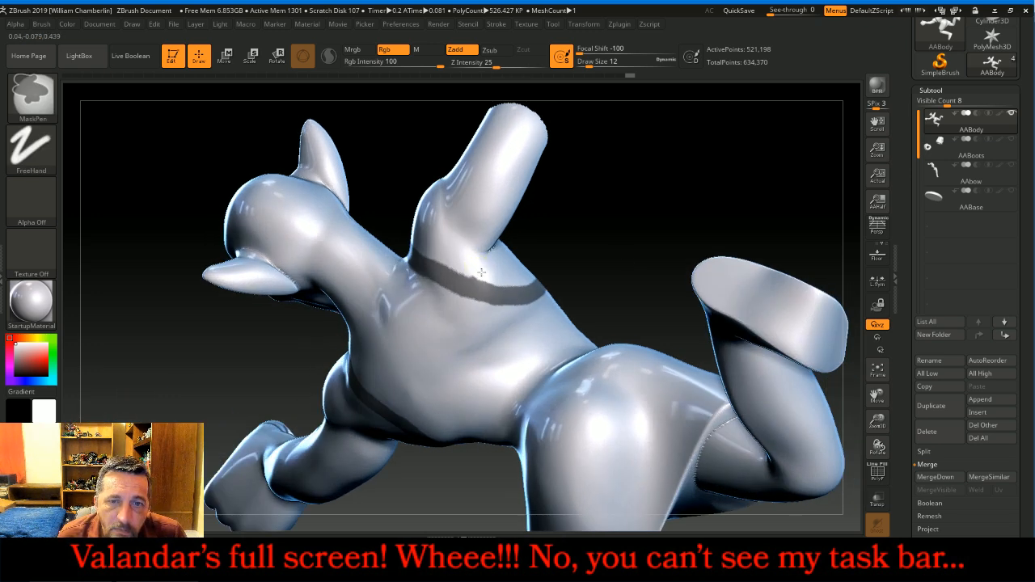
Mask a curved neckline strip across the upper back, joining the strips behind both shoulders
drag(695, 166, 643, 190)
key(ctrl)
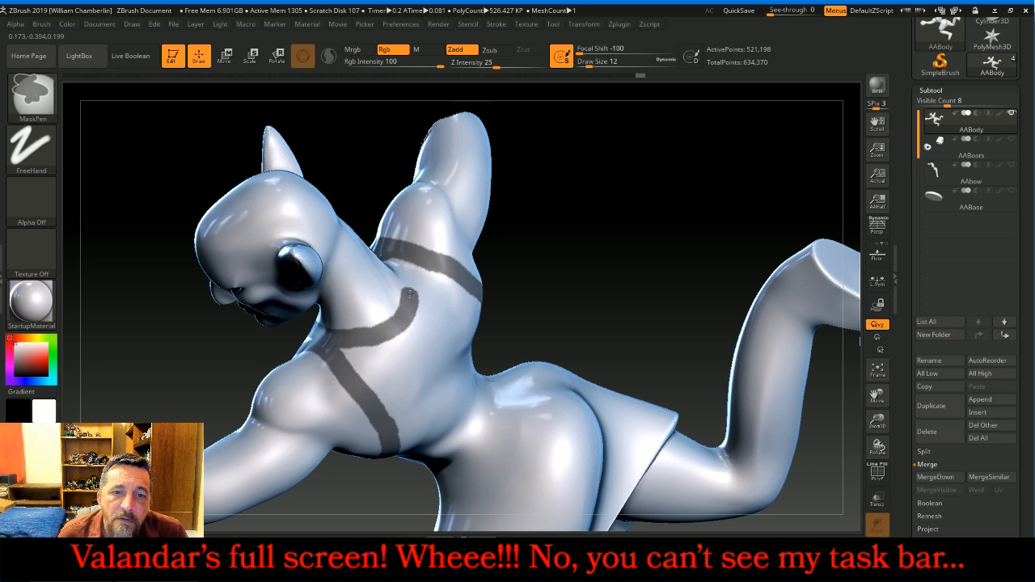
drag(603, 247, 642, 213)
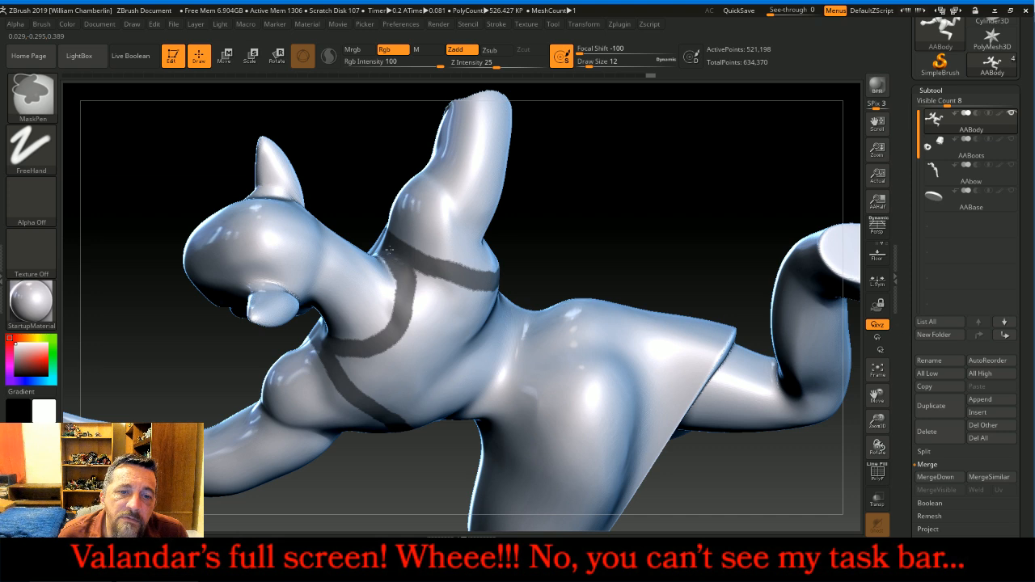
mouse_move(627, 194)
mouse_down()
mouse_move(668, 159)
mouse_move(655, 126)
mouse_move(653, 224)
mouse_move(704, 204)
mouse_up()
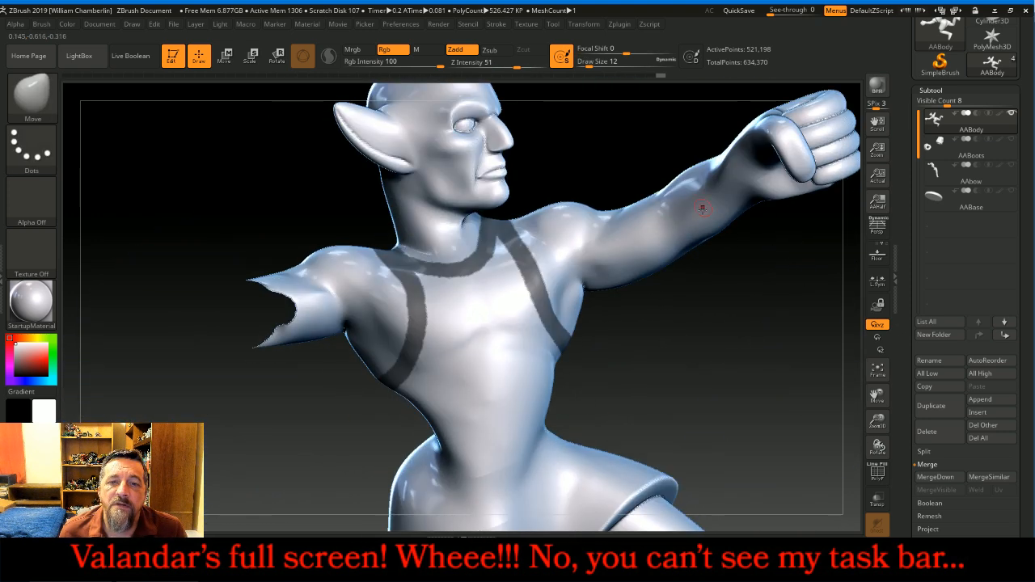
Mask a curved strip across the front of the kilt, above its hem, from hip to hip
mouse_move(878, 396)
mouse_down()
mouse_move(859, 353)
mouse_move(785, 291)
mouse_move(758, 294)
mouse_move(746, 281)
mouse_up()
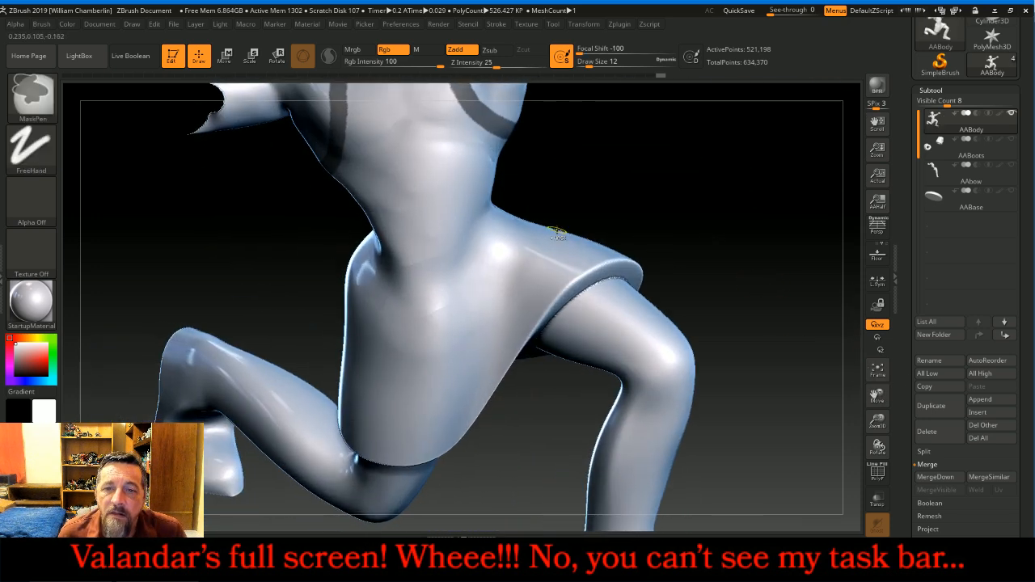
mouse_move(532, 249)
ctrl+mouse_down()
mouse_move(467, 332)
mouse_move(393, 364)
ctrl+mouse_up()
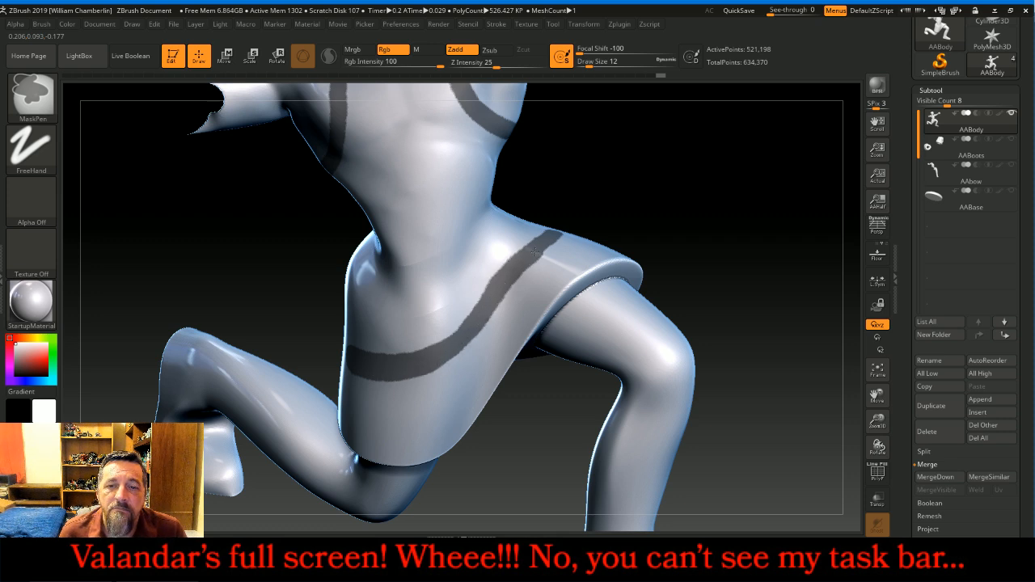
ctrl+drag(553, 233, 566, 227)
mouse_move(765, 212)
mouse_down()
mouse_move(734, 216)
mouse_move(685, 269)
mouse_move(538, 236)
mouse_move(645, 238)
mouse_up()
key(ctrl)
mouse_move(427, 339)
mouse_down()
mouse_move(459, 347)
mouse_move(540, 236)
mouse_up()
key(ctrl)
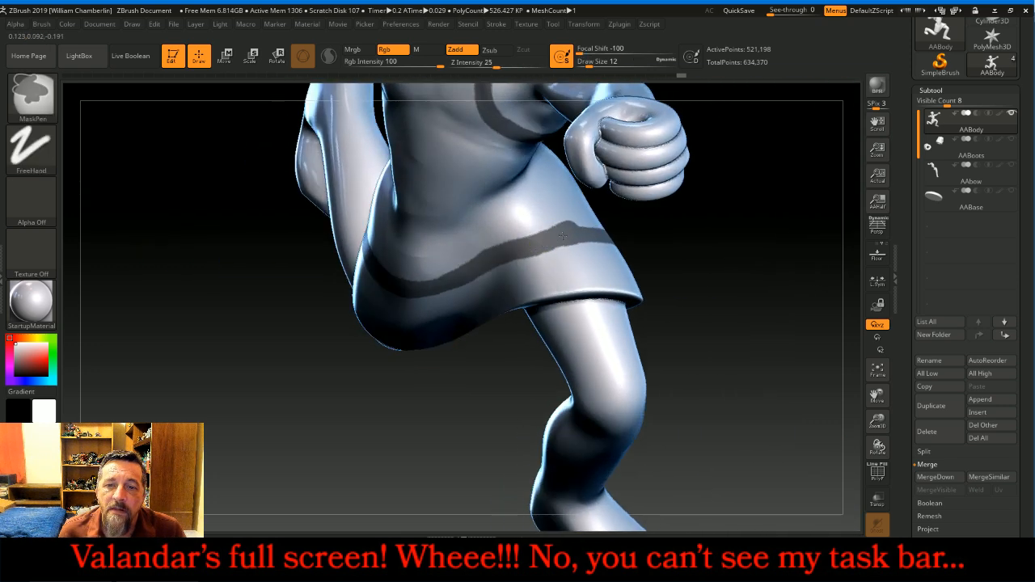
Continue the masked strip around the side and back of the kilt, above the hem
mouse_move(732, 279)
mouse_down()
mouse_move(797, 316)
mouse_move(744, 376)
mouse_up()
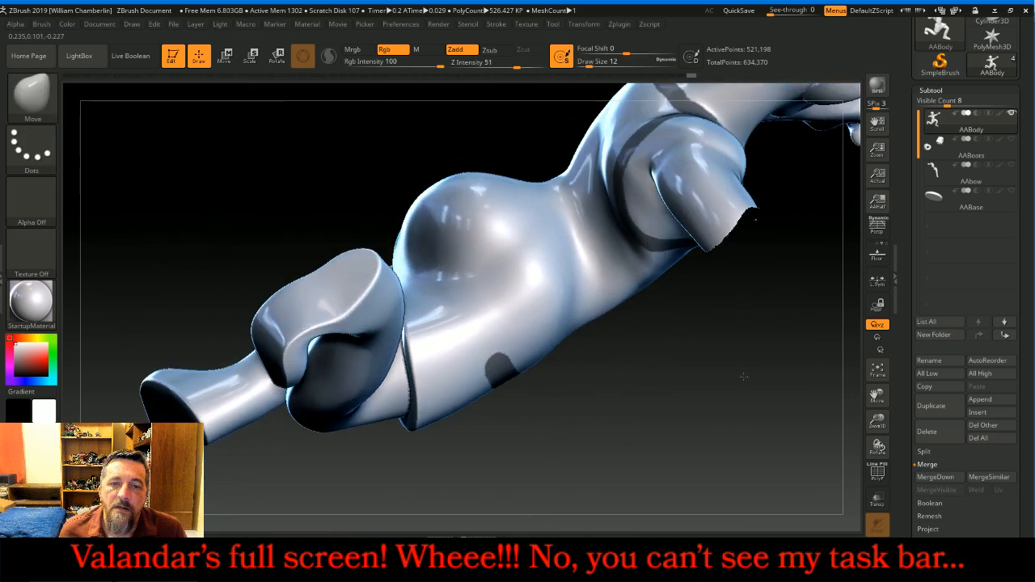
ctrl+alt+click(496, 366)
ctrl+drag(482, 333, 449, 270)
mouse_move(358, 224)
mouse_down()
mouse_move(284, 210)
mouse_move(290, 253)
mouse_up()
mouse_move(405, 131)
ctrl+mouse_down()
mouse_move(397, 132)
mouse_move(395, 209)
mouse_move(421, 240)
ctrl+mouse_up()
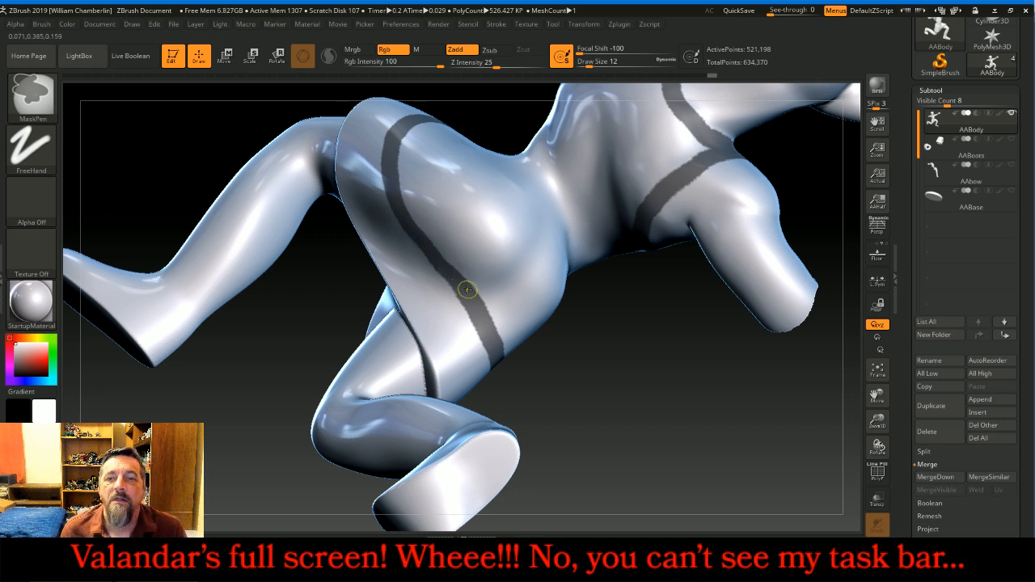
drag(660, 391, 661, 396)
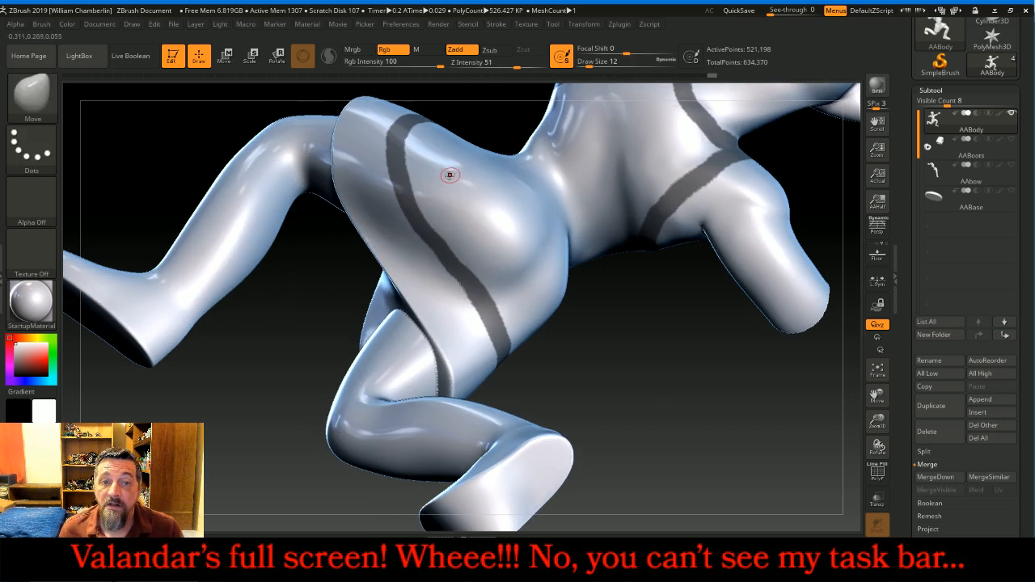
Fill the mask over the back and hip of the kilt, from the strip up to the waist
key(ctrl)
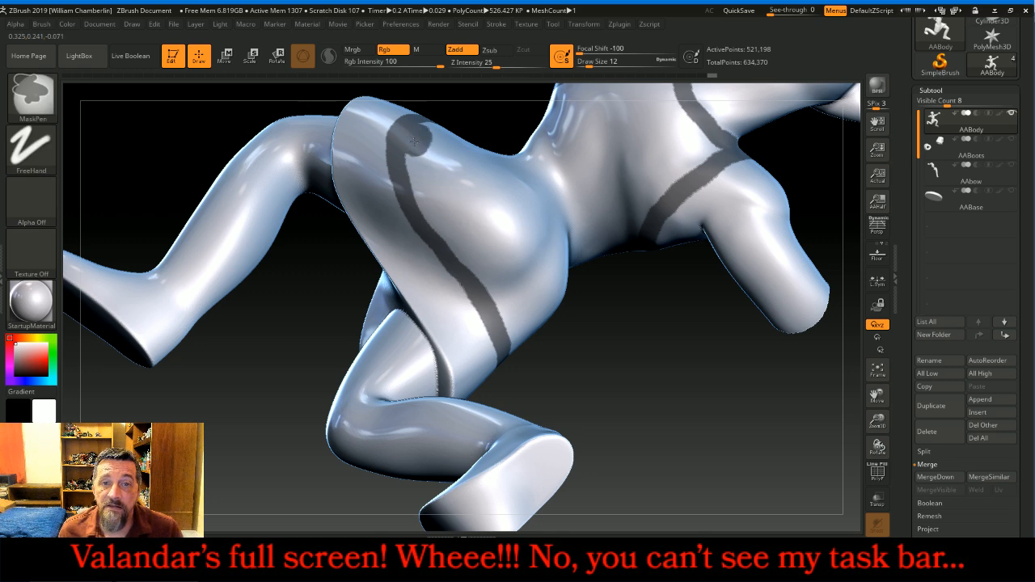
mouse_move(426, 138)
ctrl+mouse_down()
mouse_move(414, 165)
mouse_move(424, 212)
mouse_move(468, 256)
mouse_move(484, 237)
mouse_move(470, 193)
mouse_move(446, 160)
mouse_move(433, 175)
ctrl+mouse_up()
mouse_move(437, 128)
ctrl+mouse_down()
mouse_move(473, 185)
mouse_move(492, 239)
mouse_move(530, 179)
mouse_move(545, 189)
mouse_move(503, 161)
mouse_move(546, 174)
mouse_move(517, 162)
ctrl+mouse_up()
drag(664, 425, 633, 383)
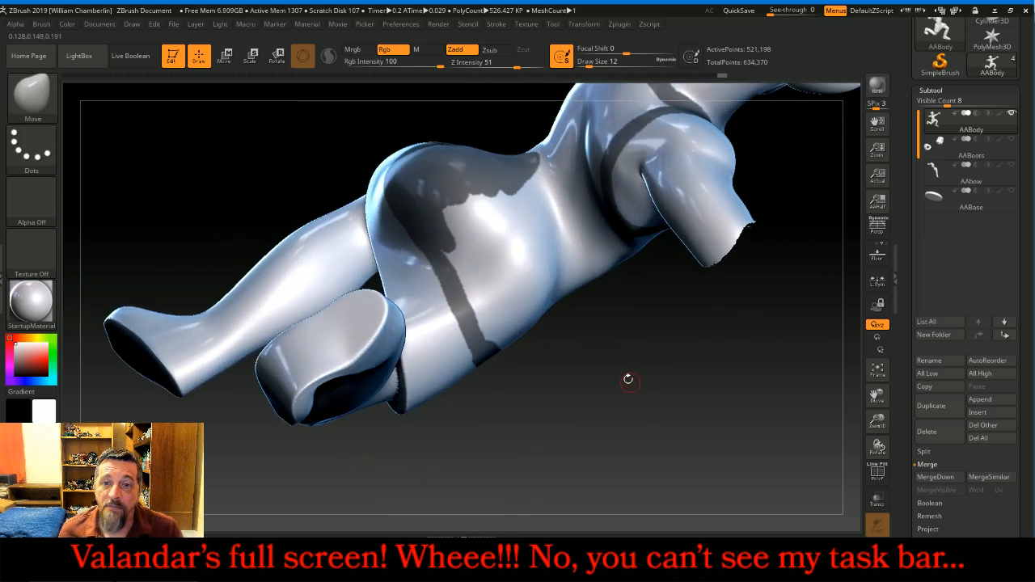
mouse_move(521, 169)
ctrl+mouse_down()
mouse_move(546, 212)
mouse_move(543, 275)
mouse_move(509, 306)
mouse_move(480, 297)
mouse_move(457, 264)
mouse_move(463, 215)
mouse_move(483, 198)
mouse_move(503, 200)
mouse_move(534, 239)
mouse_move(530, 263)
mouse_move(509, 279)
mouse_move(492, 234)
mouse_move(485, 261)
ctrl+mouse_up()
drag(624, 429, 469, 336)
mouse_move(440, 223)
ctrl+mouse_down()
mouse_move(421, 230)
mouse_move(437, 238)
mouse_move(481, 207)
mouse_move(500, 211)
mouse_move(507, 190)
mouse_move(514, 235)
mouse_move(475, 260)
mouse_move(443, 236)
ctrl+mouse_up()
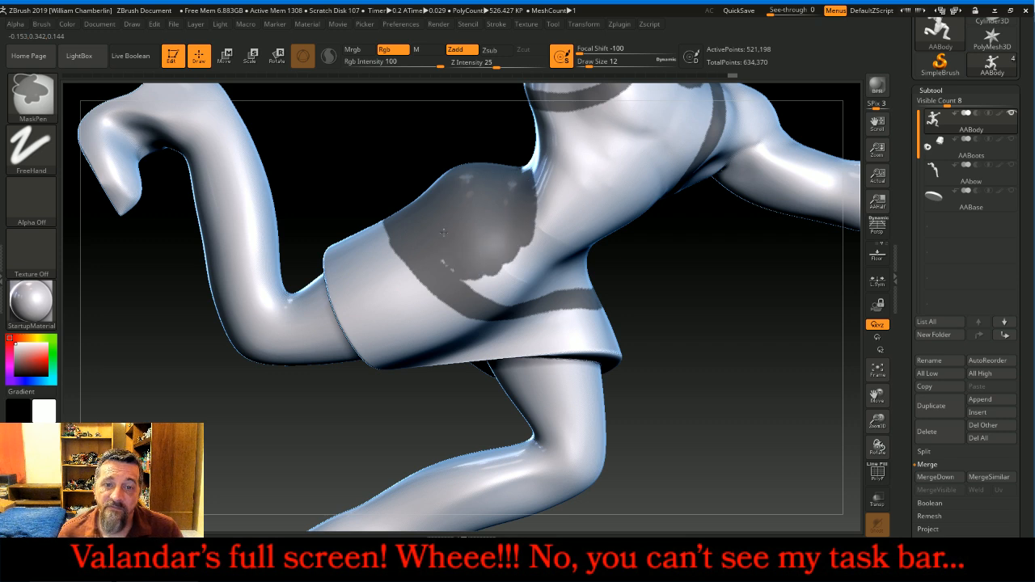
Fill the remaining unmasked gaps on the kilt's hips and front between the strip and the waist
ctrl+drag(480, 283, 487, 259)
drag(752, 299, 637, 269)
mouse_move(488, 215)
ctrl+mouse_down()
mouse_move(467, 189)
mouse_move(474, 197)
mouse_move(427, 206)
mouse_move(422, 235)
mouse_move(470, 246)
mouse_move(495, 237)
ctrl+mouse_up()
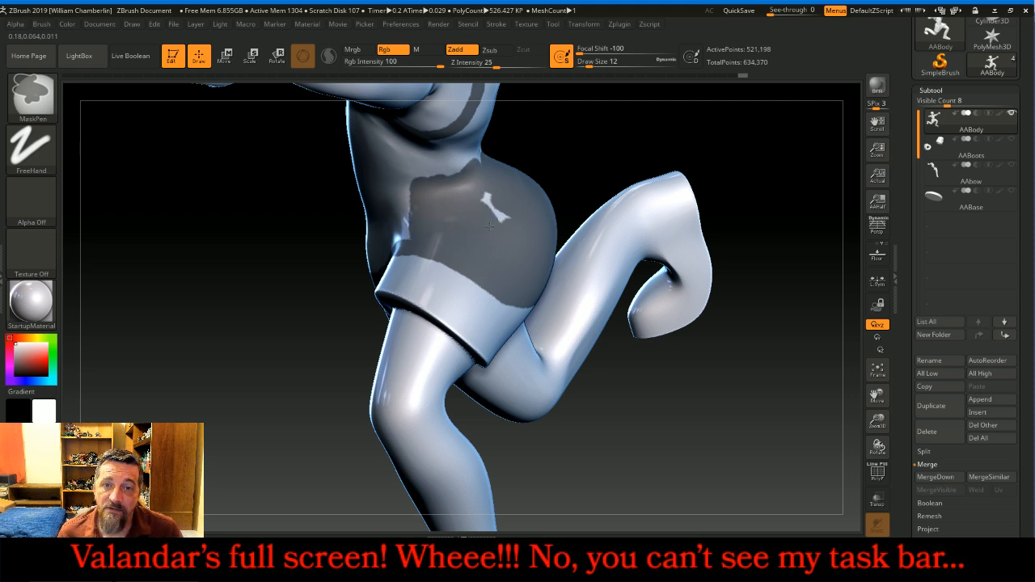
mouse_move(596, 143)
mouse_down()
mouse_move(641, 139)
mouse_move(587, 173)
mouse_up()
key(ctrl)
ctrl+drag(455, 180, 324, 212)
mouse_move(323, 232)
mouse_down()
mouse_move(318, 245)
mouse_move(348, 257)
mouse_move(419, 227)
mouse_move(452, 232)
mouse_move(343, 233)
mouse_up()
Fill the mask on the chest between the neckline and the armhole strips
drag(881, 397, 903, 558)
drag(824, 431, 700, 404)
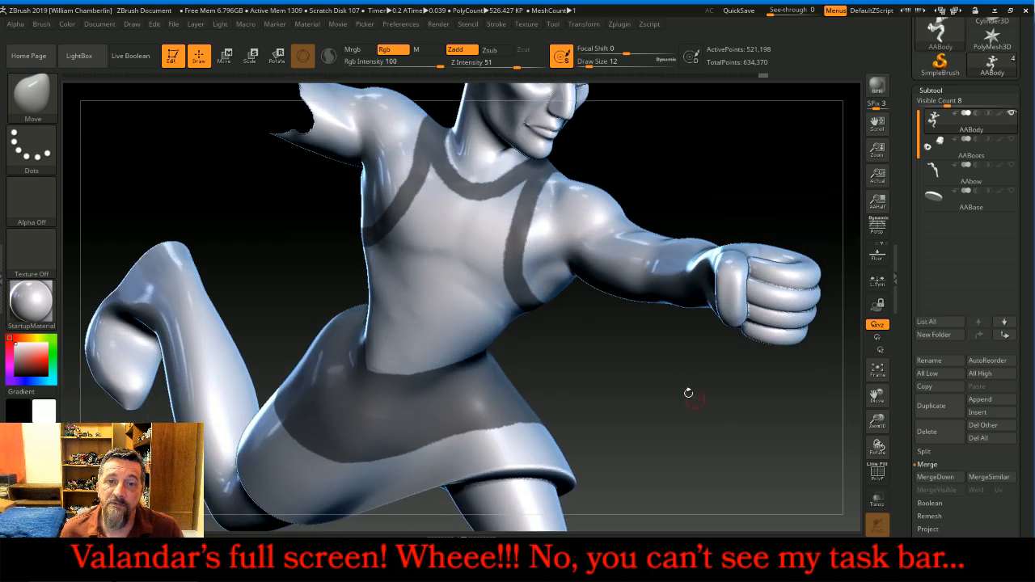
key(ctrl)
mouse_move(427, 179)
ctrl+mouse_down()
mouse_move(408, 215)
mouse_move(432, 190)
mouse_move(445, 212)
mouse_move(427, 220)
mouse_move(507, 204)
mouse_move(498, 285)
mouse_move(469, 242)
mouse_move(438, 258)
mouse_move(388, 240)
ctrl+mouse_up()
drag(662, 410, 626, 353)
mouse_move(435, 247)
ctrl+mouse_down()
mouse_move(495, 301)
mouse_move(532, 307)
mouse_move(426, 253)
mouse_move(407, 255)
ctrl+mouse_up()
Fill the mask along the torso's side and across the back below the bent arm's shoulder
drag(656, 378, 742, 355)
mouse_move(332, 299)
ctrl+mouse_down()
mouse_move(321, 314)
mouse_move(338, 289)
mouse_move(388, 262)
mouse_move(432, 261)
ctrl+mouse_up()
mouse_move(631, 324)
mouse_down()
mouse_move(655, 276)
mouse_move(639, 251)
mouse_move(660, 254)
mouse_move(600, 263)
mouse_up()
mouse_move(526, 280)
mouse_down()
mouse_move(539, 326)
mouse_move(527, 293)
mouse_move(492, 268)
mouse_up()
mouse_move(293, 215)
ctrl+mouse_down()
mouse_move(209, 240)
mouse_move(242, 270)
mouse_move(211, 285)
mouse_move(257, 242)
mouse_move(322, 306)
mouse_move(305, 318)
mouse_move(264, 293)
mouse_move(242, 332)
mouse_move(216, 307)
mouse_move(232, 328)
ctrl+mouse_up()
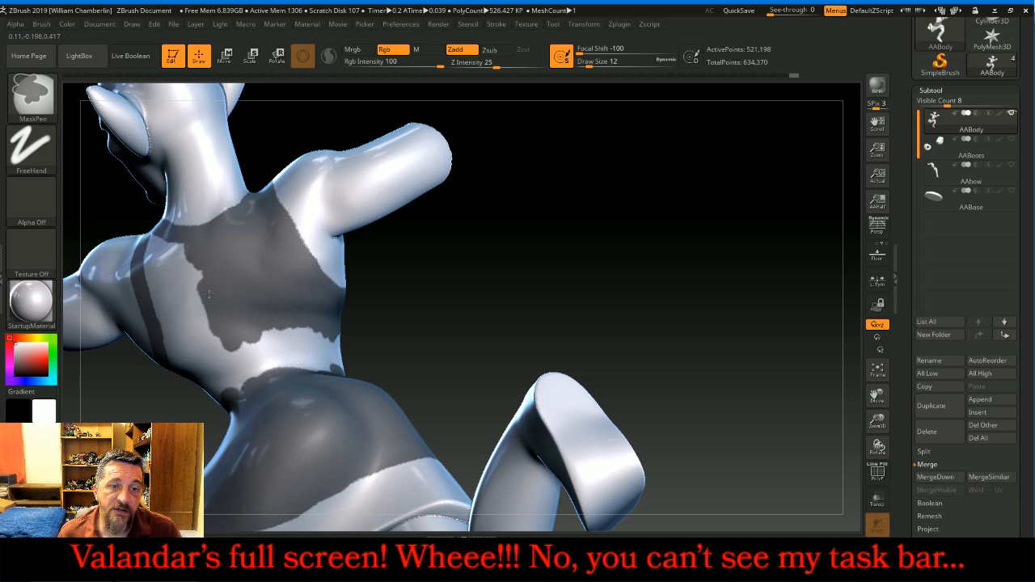
Fill the rest of the back and the side below the outstretched arm with mask down to the waist
mouse_move(423, 283)
mouse_down()
mouse_move(550, 245)
mouse_move(519, 242)
mouse_up()
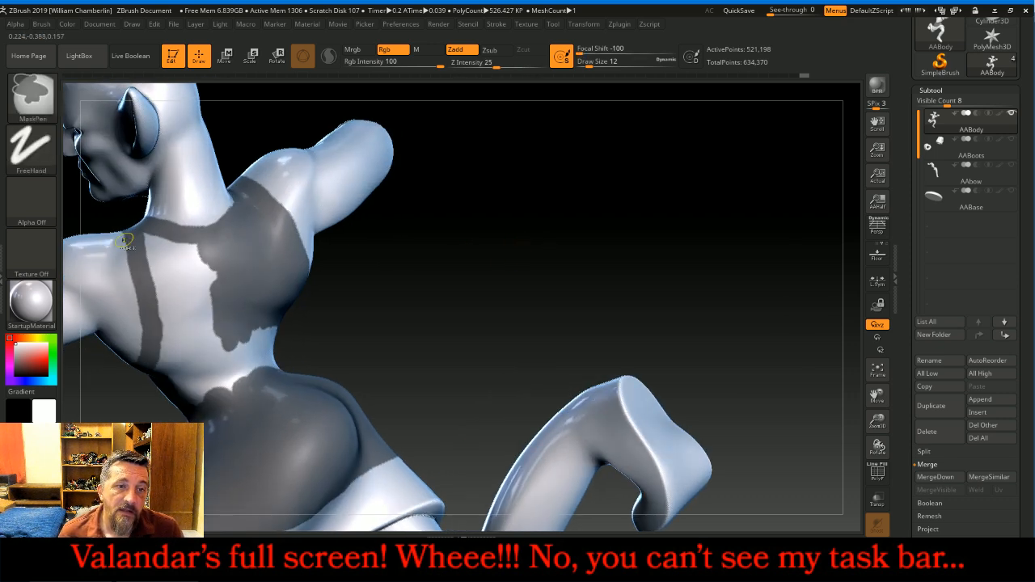
mouse_move(153, 237)
ctrl+mouse_down()
mouse_move(166, 300)
mouse_move(174, 243)
mouse_move(212, 275)
mouse_move(206, 336)
mouse_move(180, 279)
mouse_move(167, 360)
mouse_move(191, 329)
mouse_move(226, 347)
ctrl+mouse_up()
drag(356, 271, 496, 208)
mouse_move(141, 380)
ctrl+mouse_down()
mouse_move(173, 356)
mouse_move(178, 380)
mouse_move(193, 387)
mouse_move(154, 414)
ctrl+mouse_up()
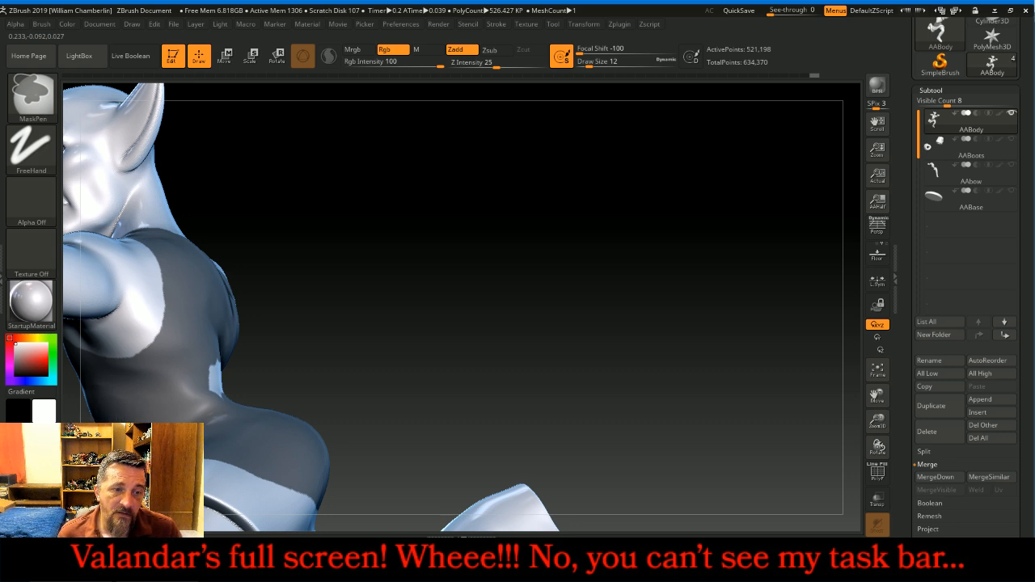
mouse_move(178, 374)
ctrl+mouse_down()
mouse_move(212, 374)
mouse_move(215, 403)
ctrl+mouse_up()
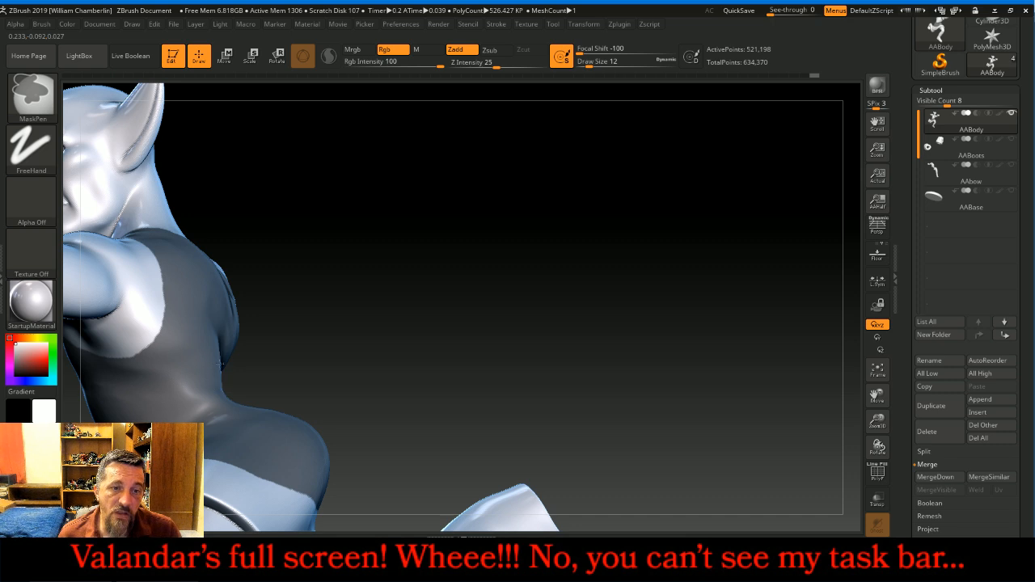
Fill the last unmasked gaps on the abdomen and lower chest to complete the garment mask
drag(471, 275, 275, 303)
mouse_move(243, 385)
ctrl+mouse_down()
mouse_move(291, 367)
mouse_move(296, 427)
mouse_move(313, 387)
mouse_move(312, 431)
mouse_move(315, 387)
mouse_move(322, 428)
mouse_move(332, 415)
ctrl+mouse_up()
mouse_move(539, 354)
mouse_down()
mouse_move(528, 376)
mouse_move(423, 343)
mouse_up()
mouse_move(258, 384)
ctrl+mouse_down()
mouse_move(286, 452)
mouse_move(313, 396)
mouse_move(332, 445)
mouse_move(346, 388)
ctrl+mouse_up()
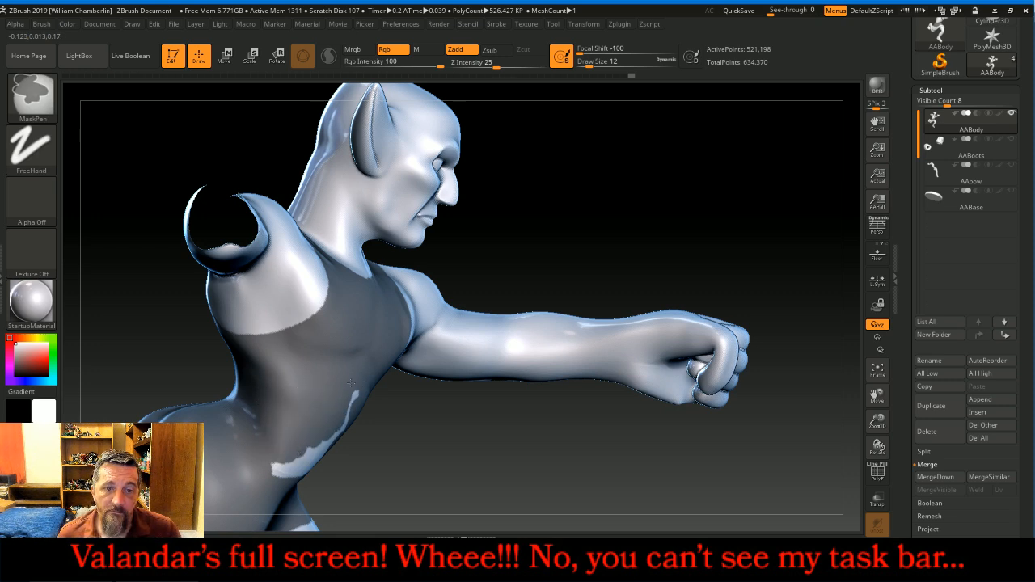
mouse_move(437, 450)
mouse_down()
mouse_move(330, 428)
mouse_move(307, 449)
mouse_move(257, 455)
mouse_up()
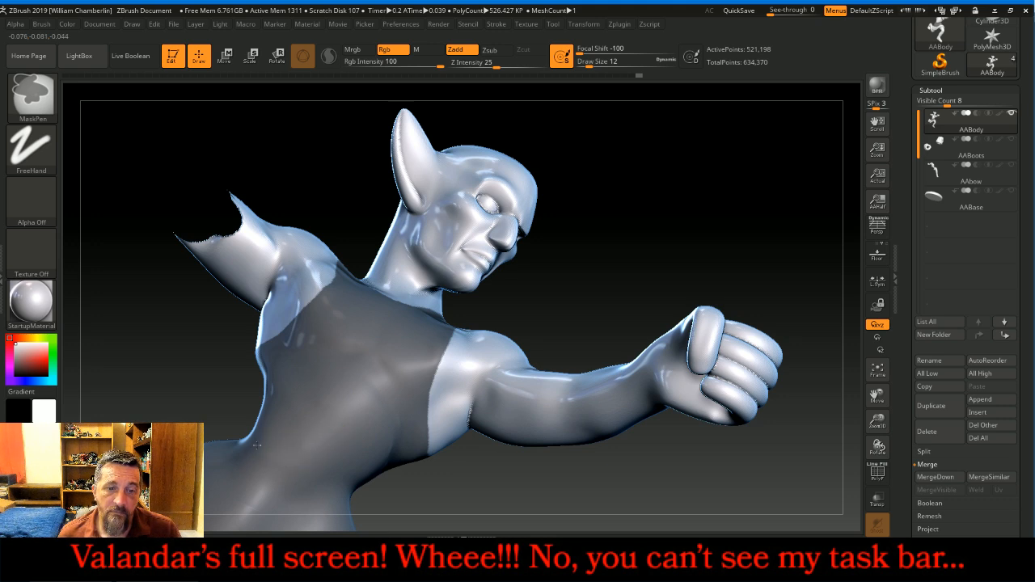
Unhide the hidden part of the bent arm and frame the whole figure
mouse_move(695, 197)
shift+mouse_down()
mouse_move(746, 241)
mouse_move(742, 226)
mouse_move(714, 226)
mouse_move(763, 203)
mouse_move(810, 207)
shift+mouse_up()
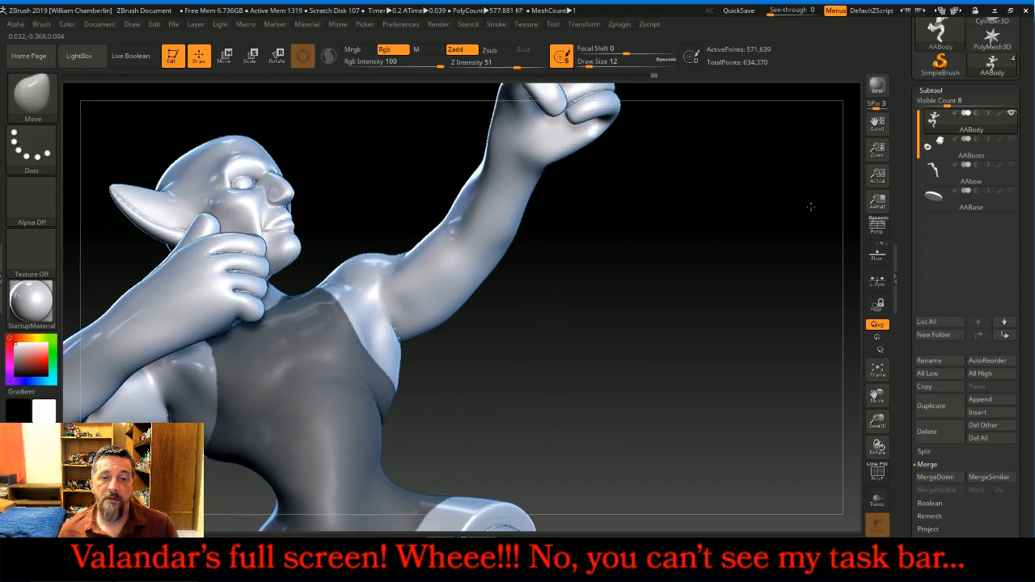
click(878, 370)
drag(798, 333, 757, 318)
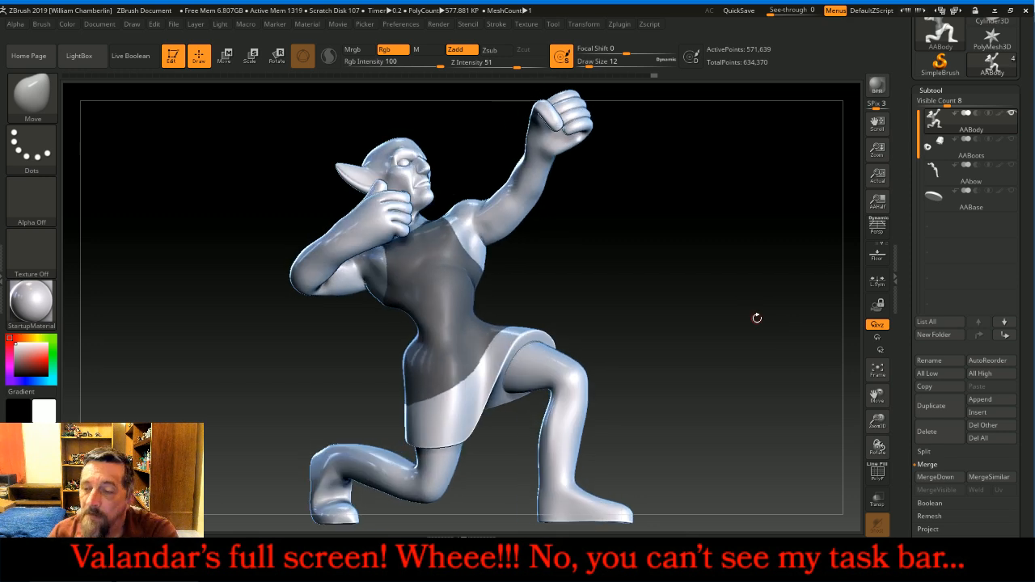
Extract the masked garment as a new subtool with thickness 0.02, accept it and clear its mask
scroll(1009, 410, down, 4)
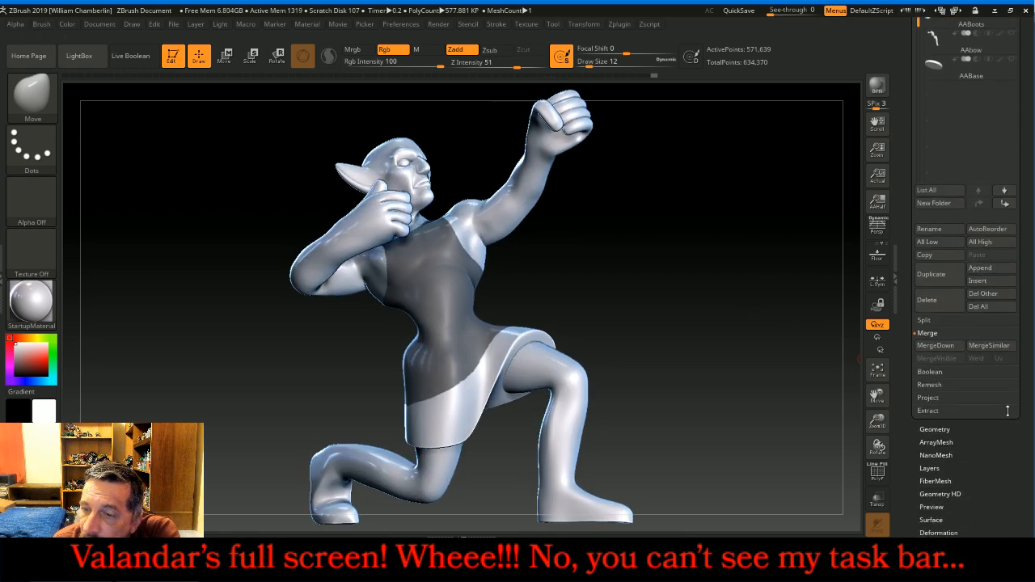
click(994, 411)
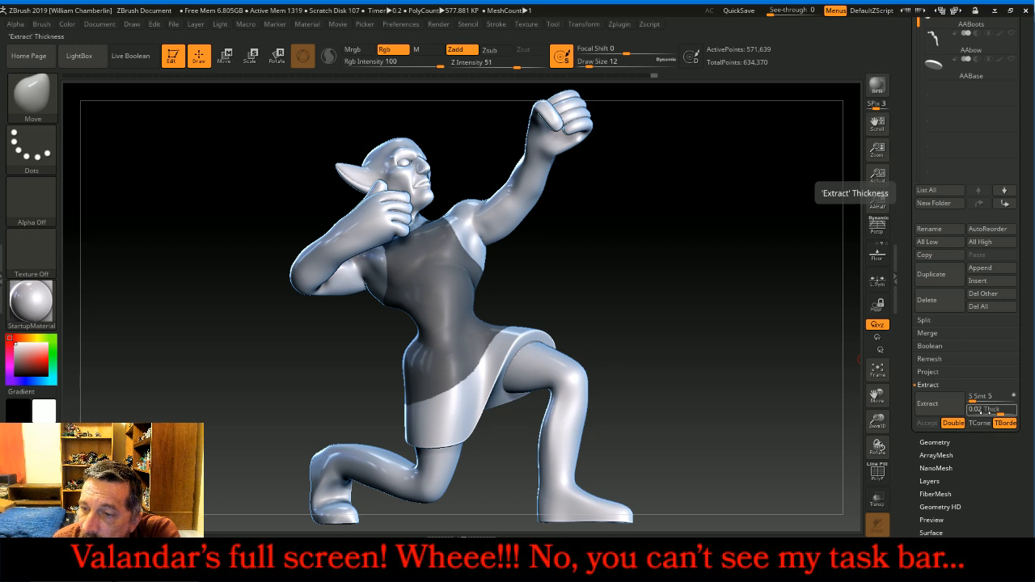
click(956, 409)
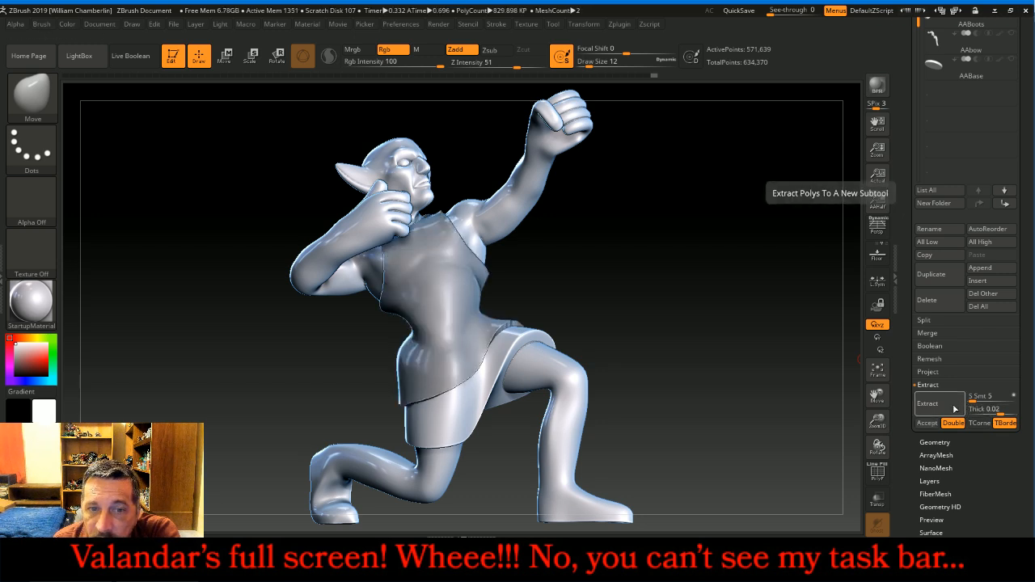
click(928, 422)
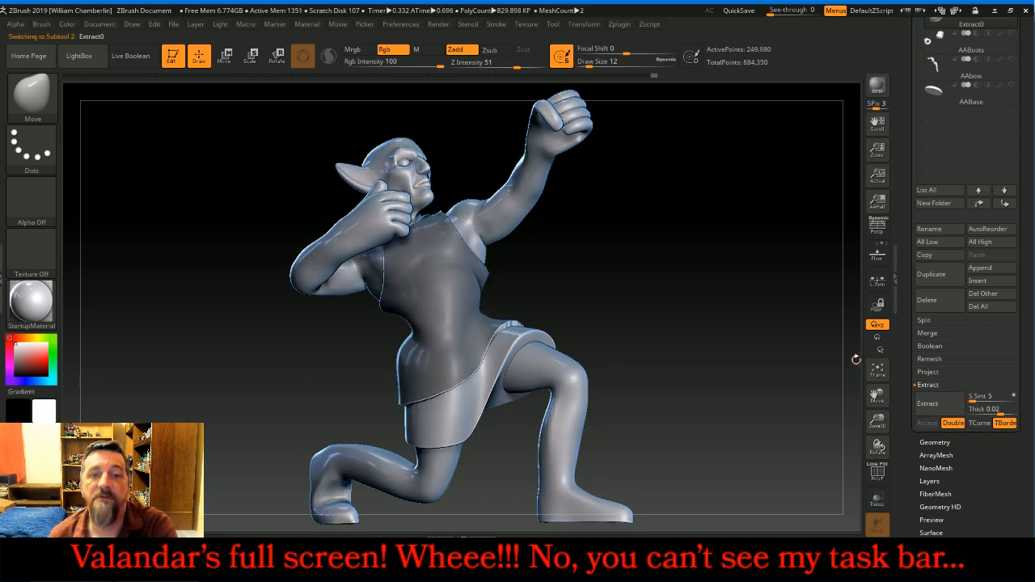
key(ctrl)
ctrl+drag(715, 264, 753, 326)
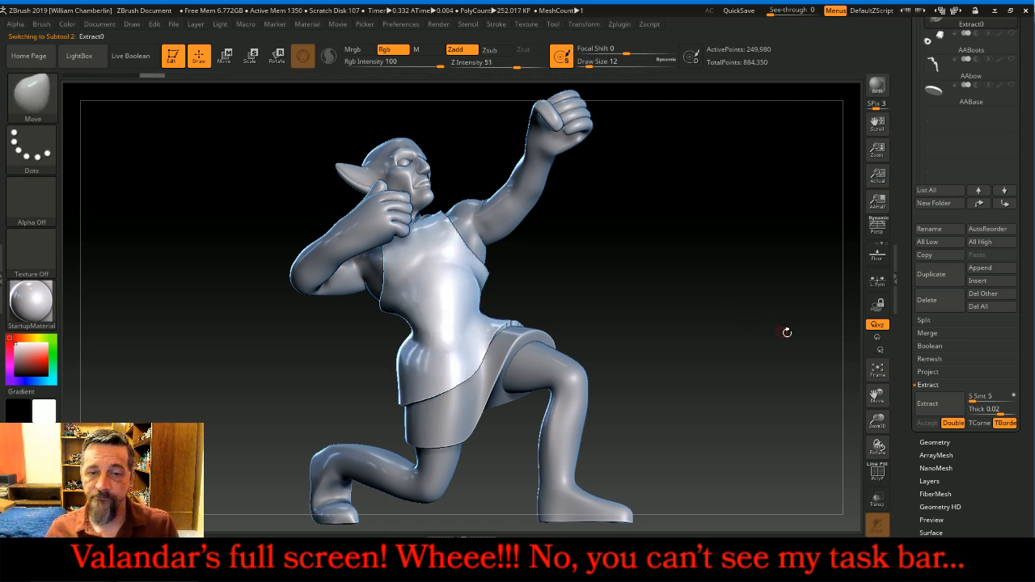
Export the extracted garment mesh to the ArcaneArcher folder as zzkilt
scroll(1011, 226, up, 4)
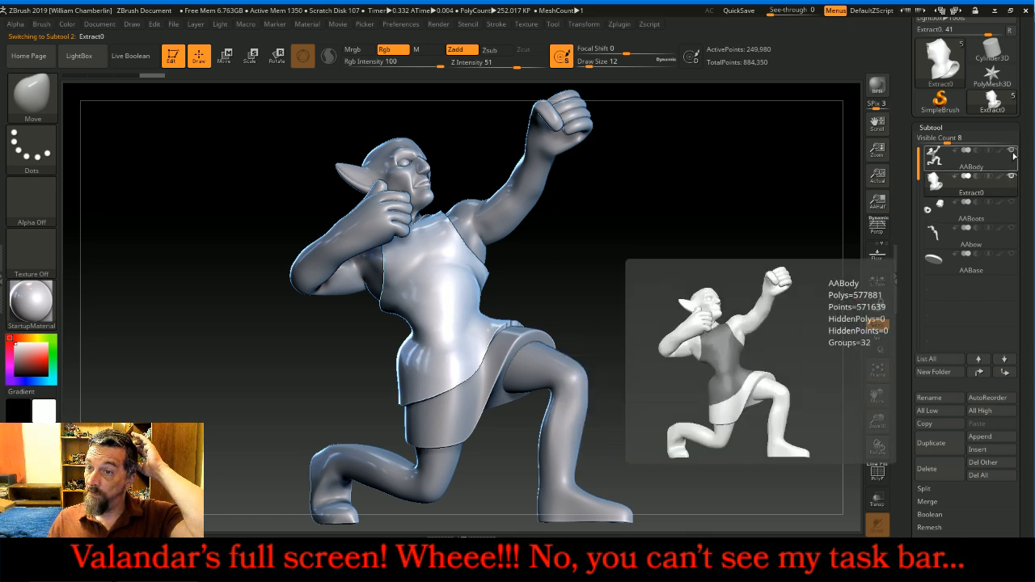
scroll(1027, 176, up, 2)
scroll(1027, 177, up, 2)
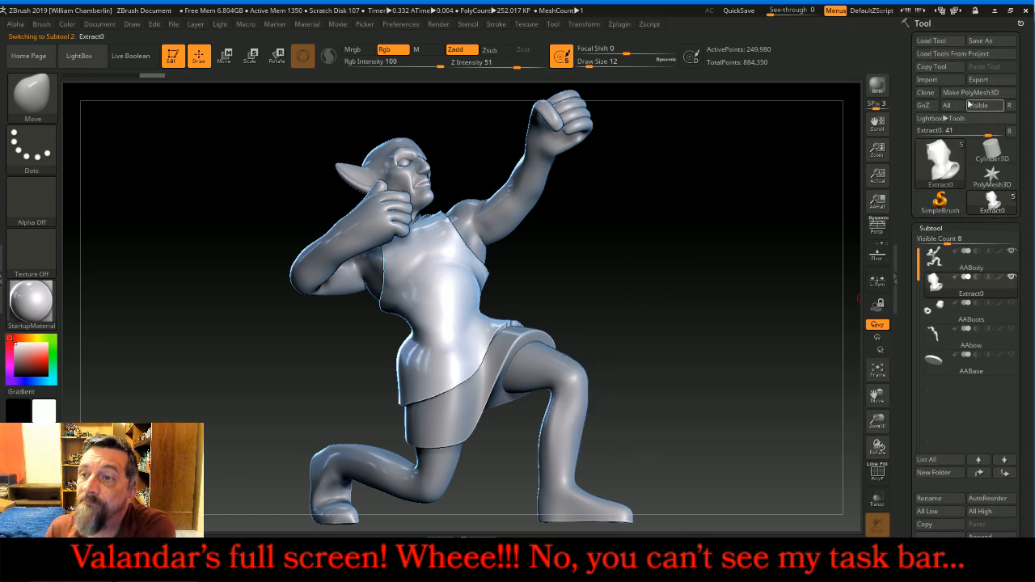
click(987, 80)
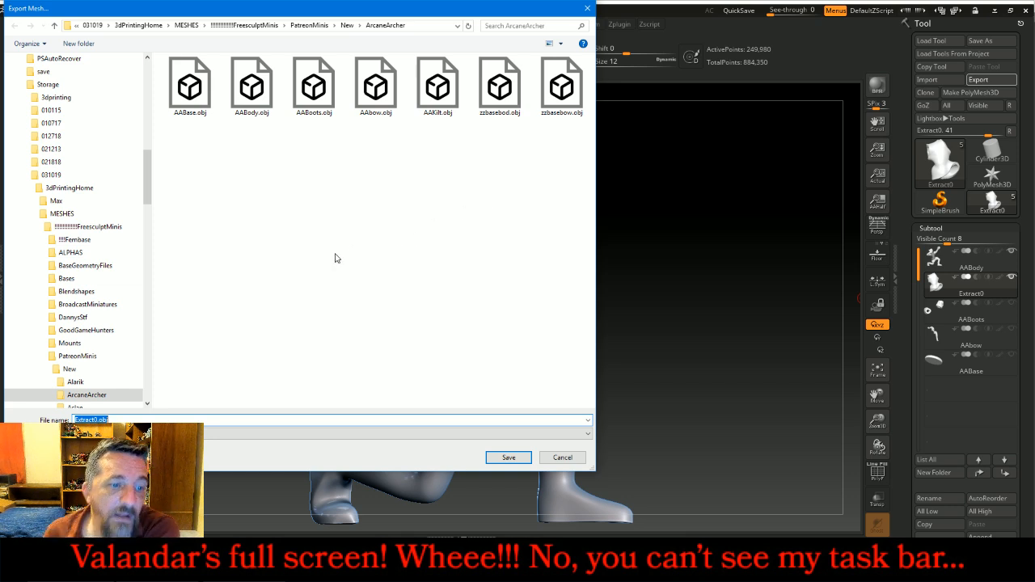
text(zzb)
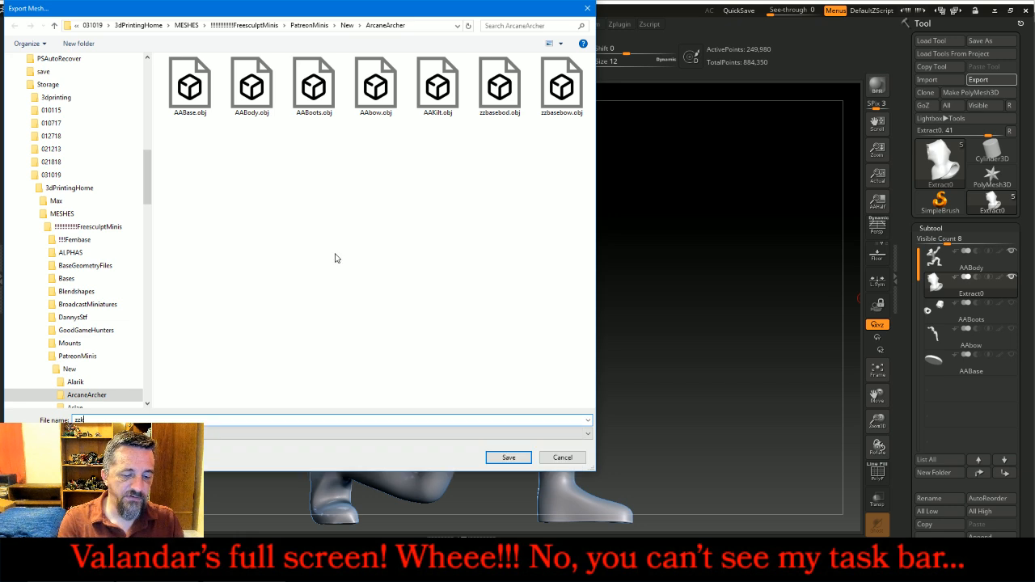
text(ilt)
key(Return)
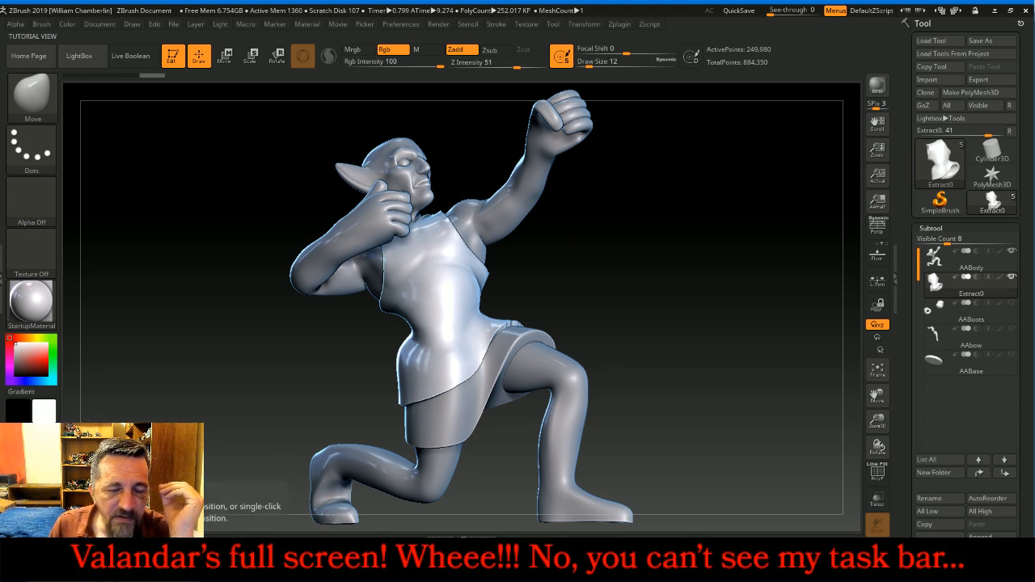
Switch to 3ds Max and import zzkilt.OBJ from the ArcaneArcher folder as a single editable poly mesh
key(alt+Tab)
click(11, 12)
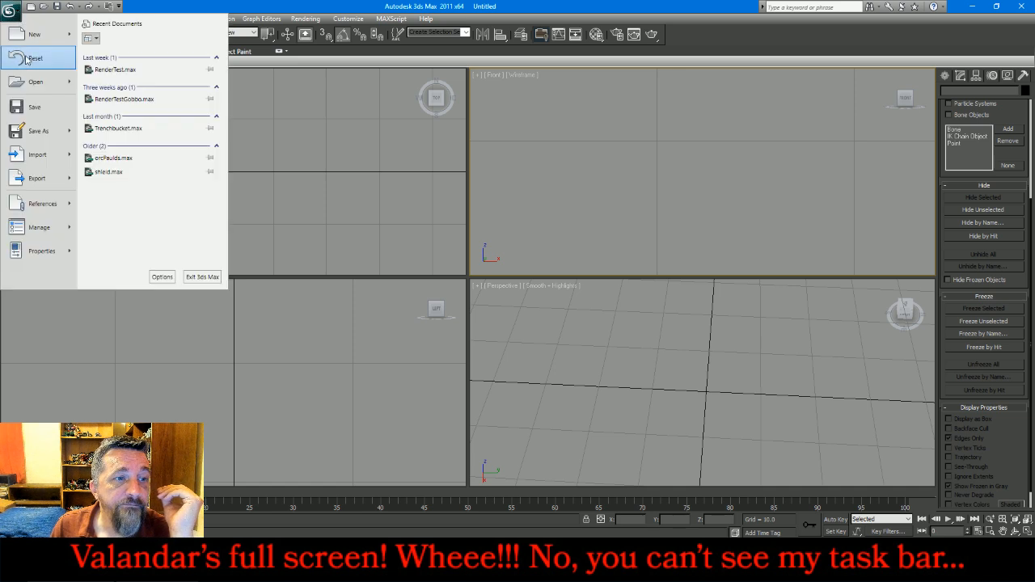
click(39, 156)
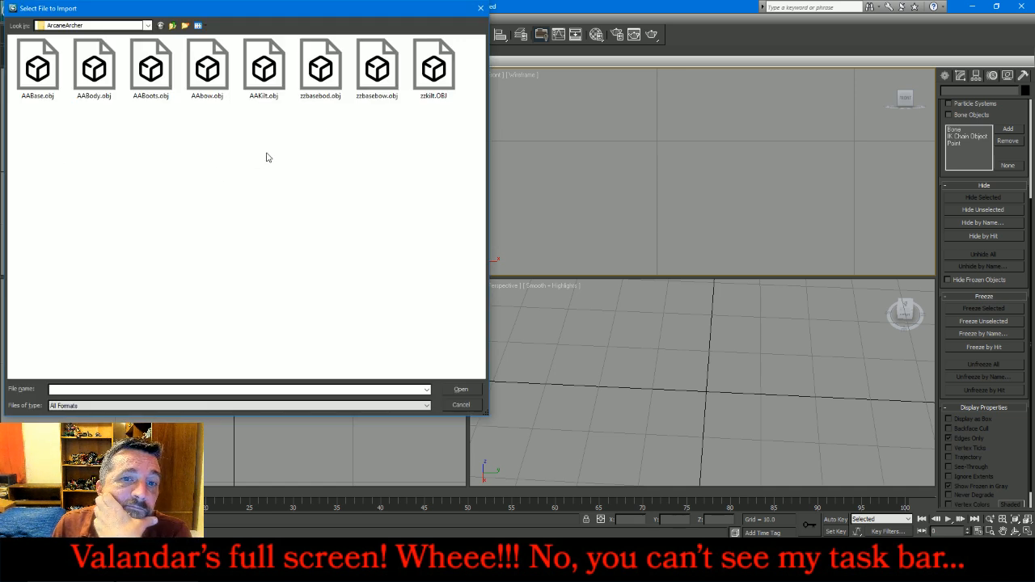
double_click(435, 73)
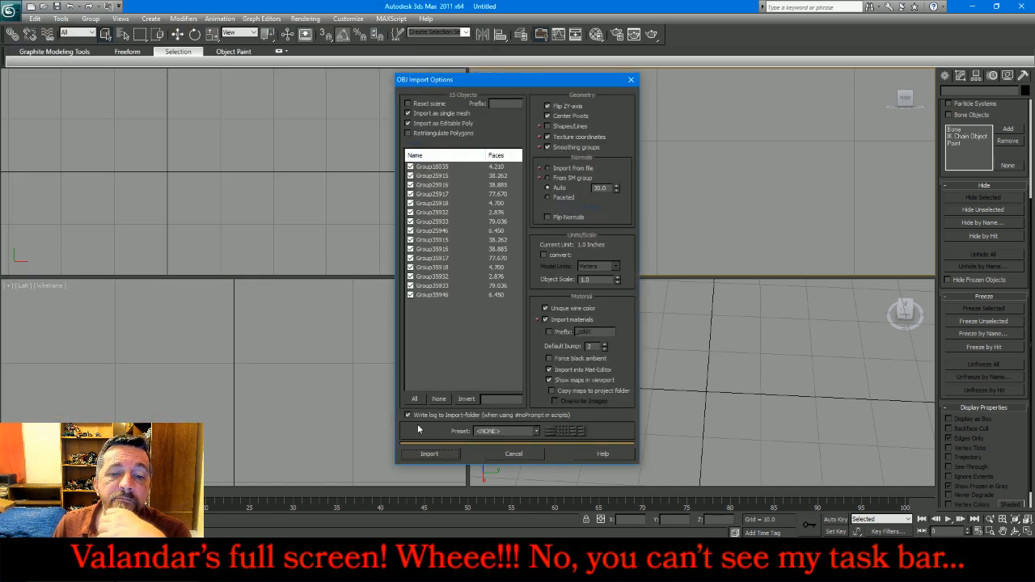
click(429, 453)
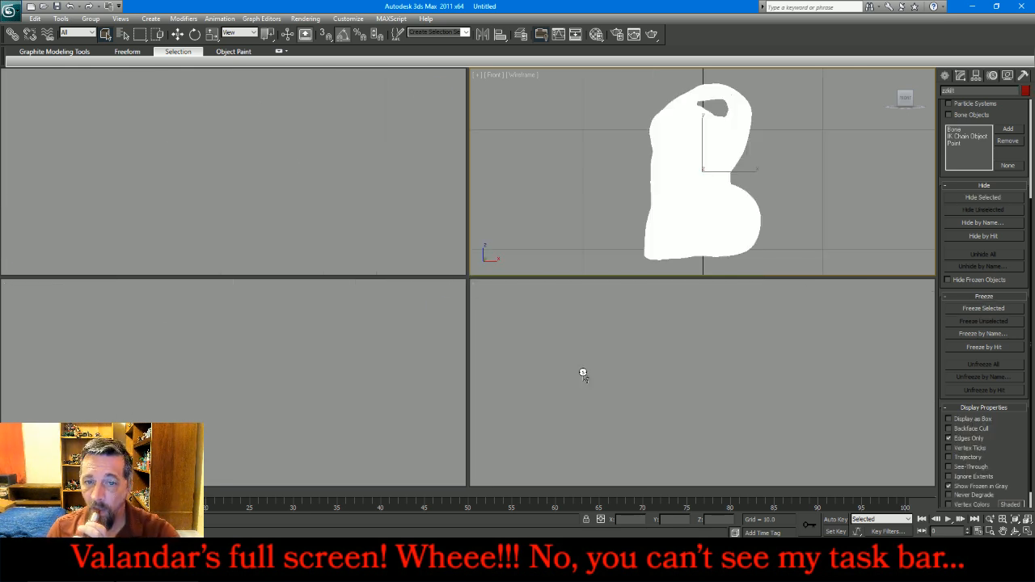
Open the imported garment for editing, check its connected element and switch to edge selection
click(960, 75)
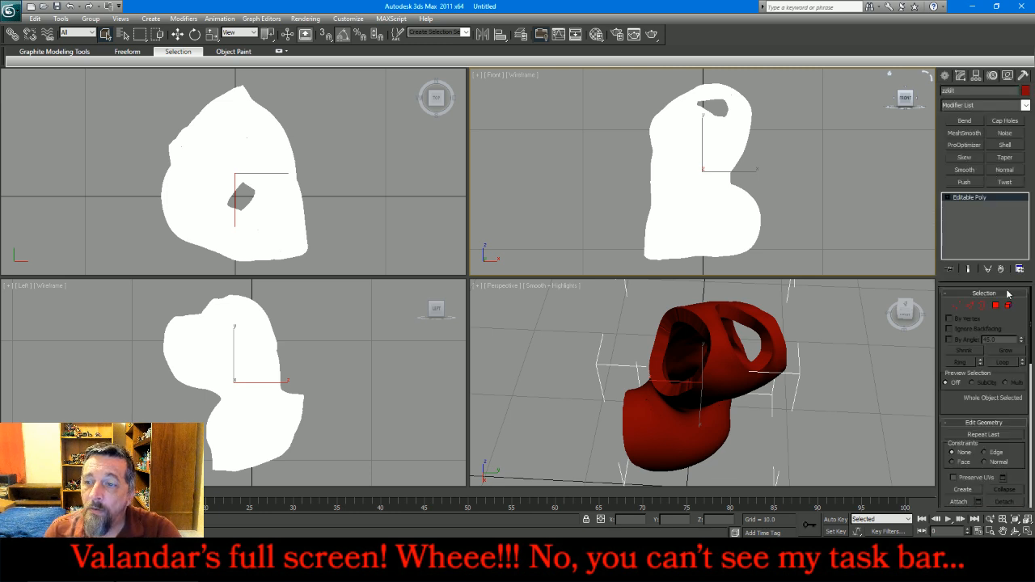
click(734, 384)
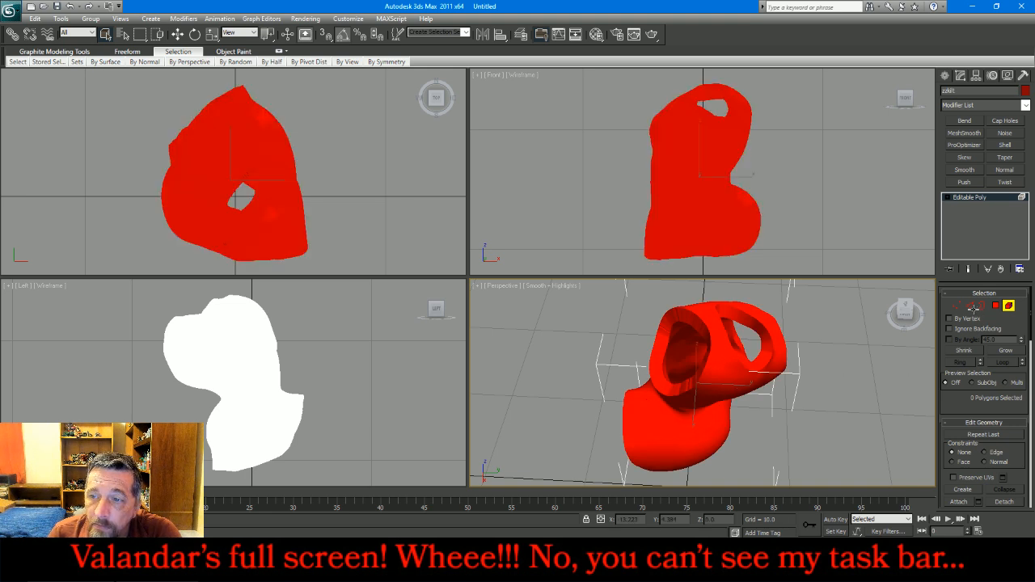
click(972, 307)
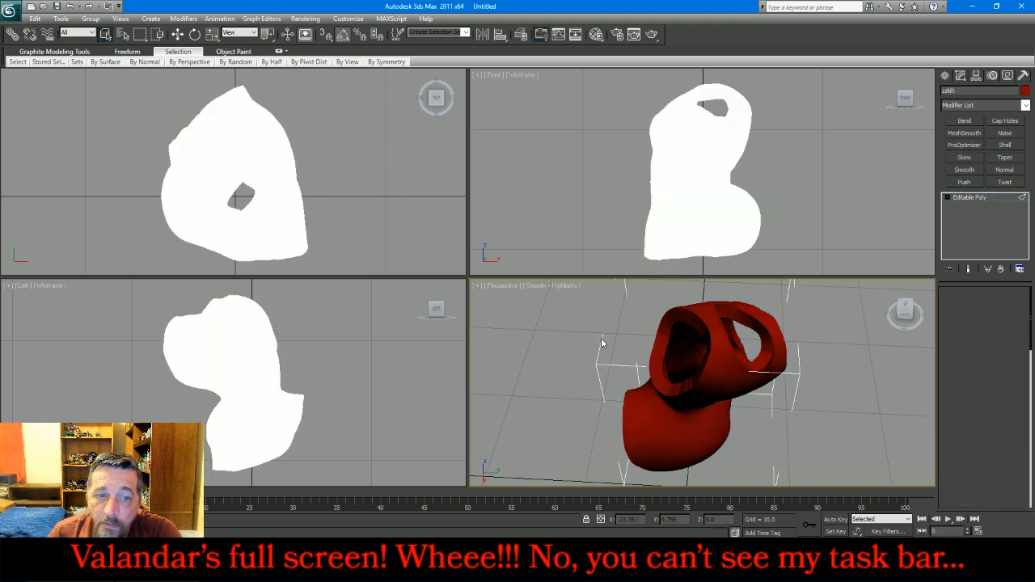
click(424, 344)
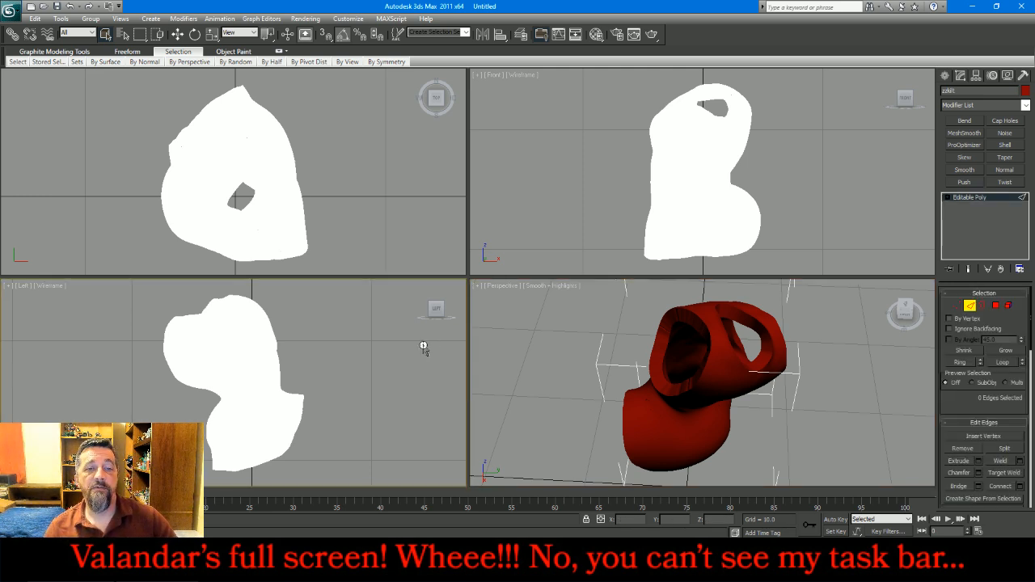
Select the edge loop around the rim of the first arm opening and split the mesh along it
scroll(182, 317, up, 8)
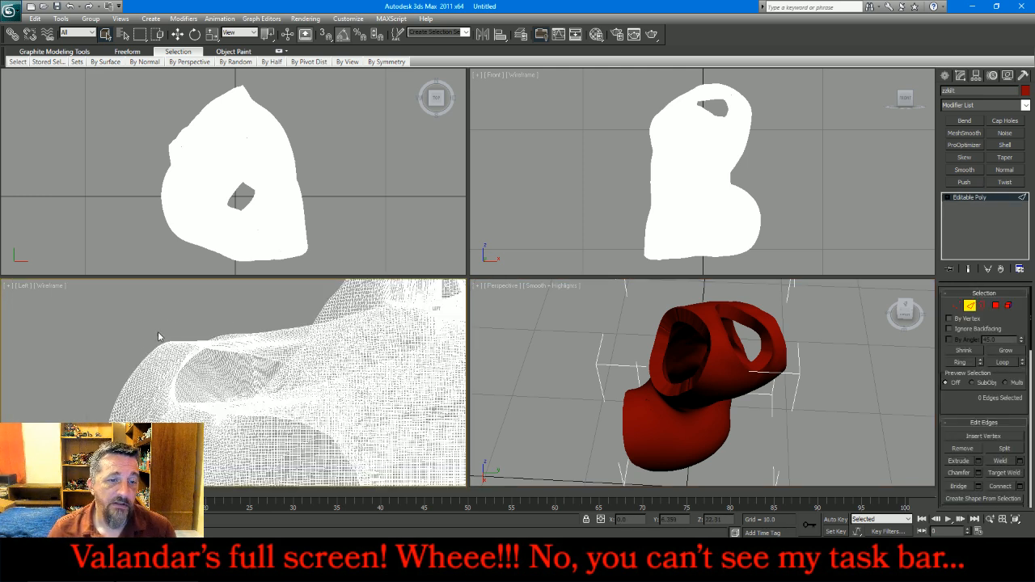
scroll(165, 349, up, 3)
scroll(219, 348, up, 4)
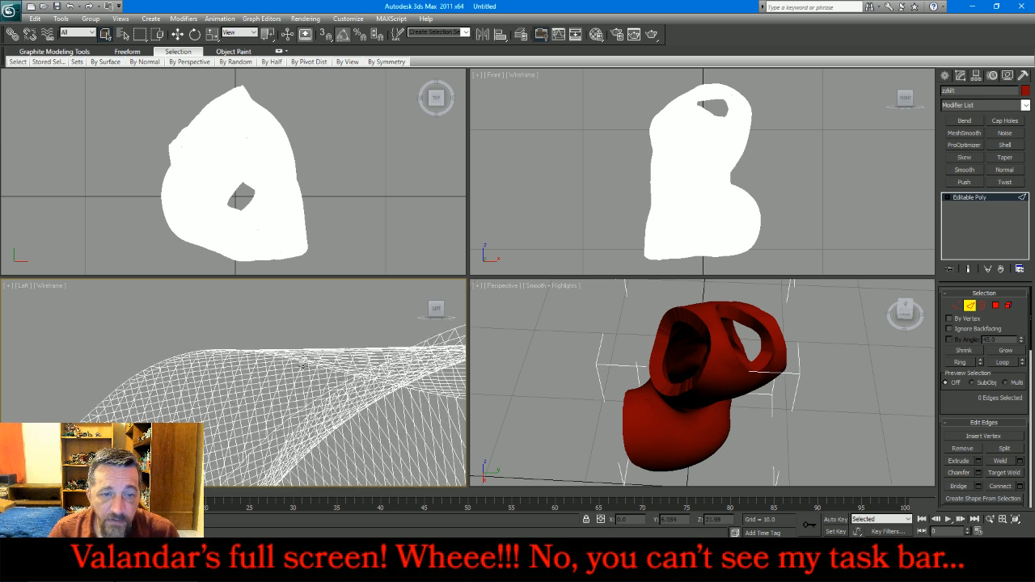
scroll(337, 373, up, 2)
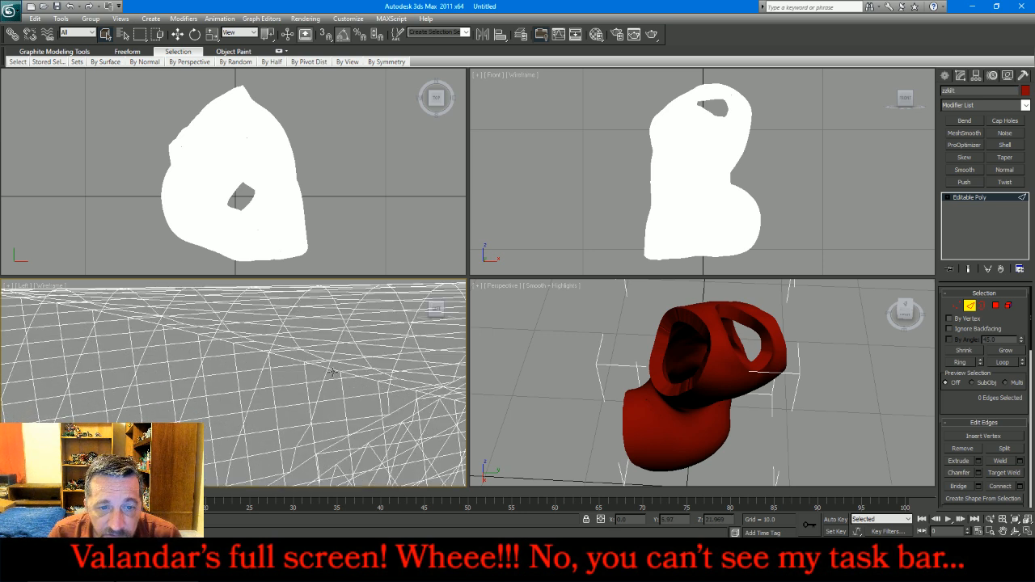
scroll(332, 370, up, 2)
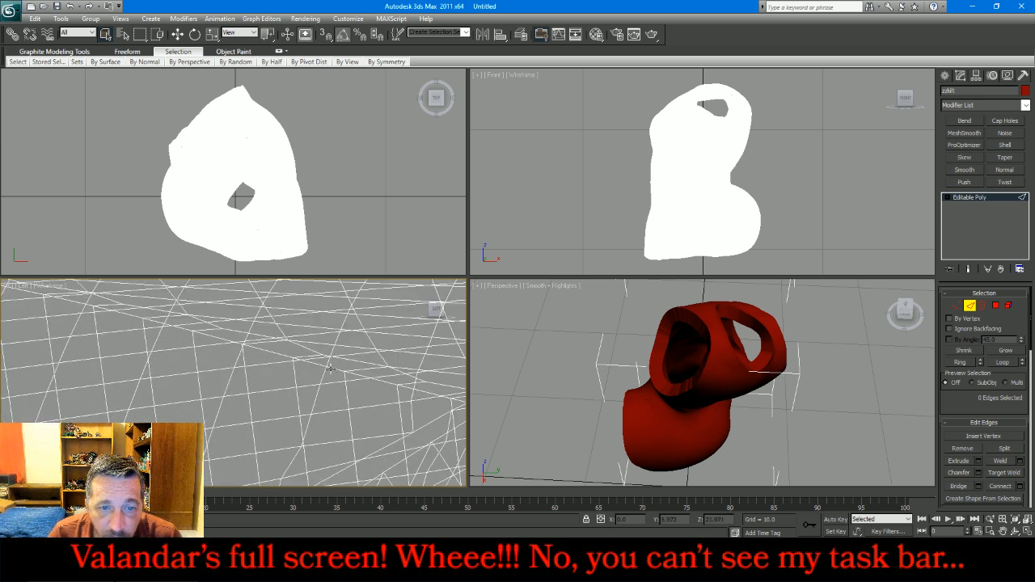
click(330, 367)
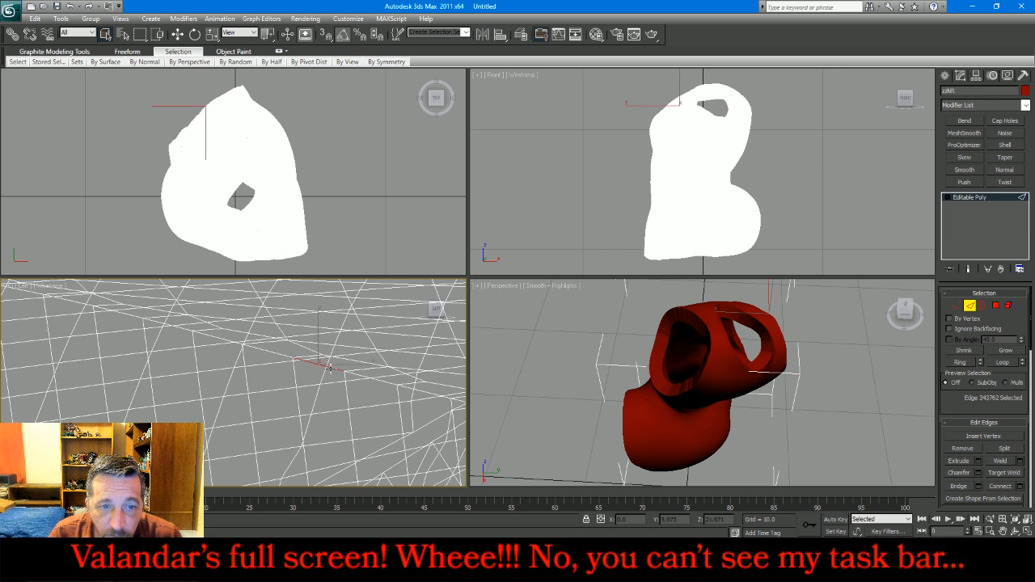
click(1003, 362)
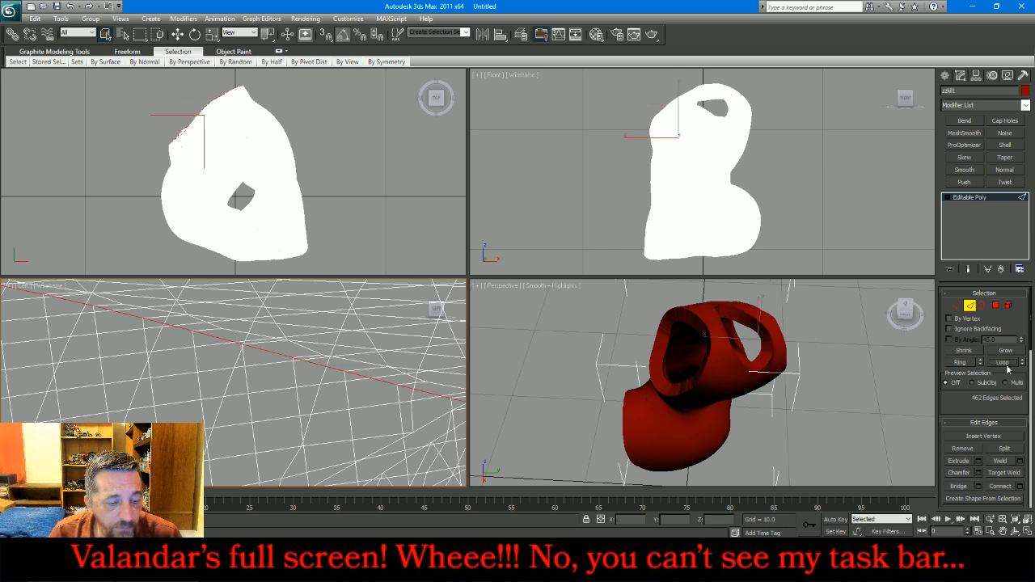
key(z)
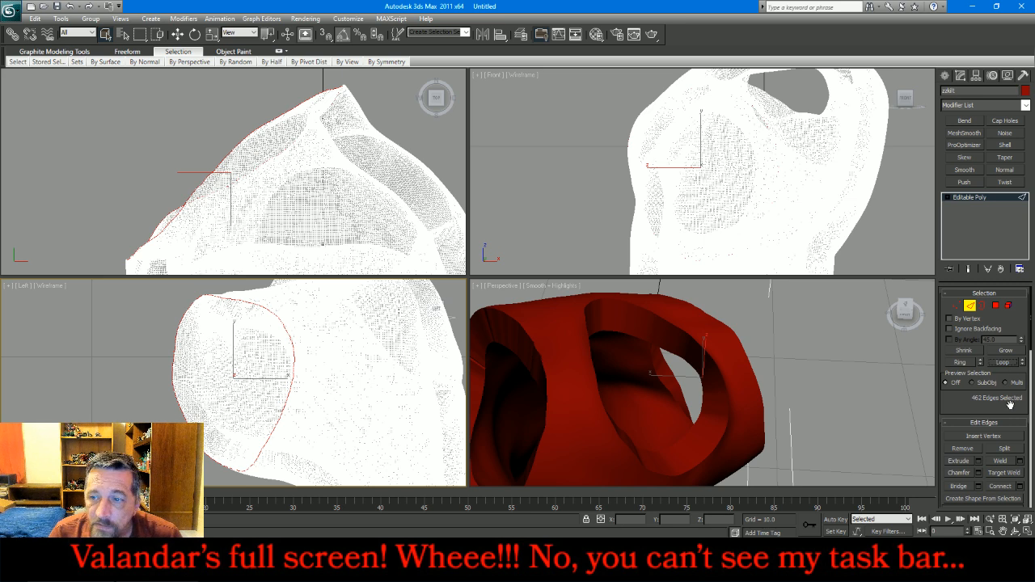
click(1004, 448)
click(133, 387)
Select the edge loop around the outer rim of the neck opening and split the mesh along it
scroll(132, 386, down, 3)
scroll(220, 321, up, 2)
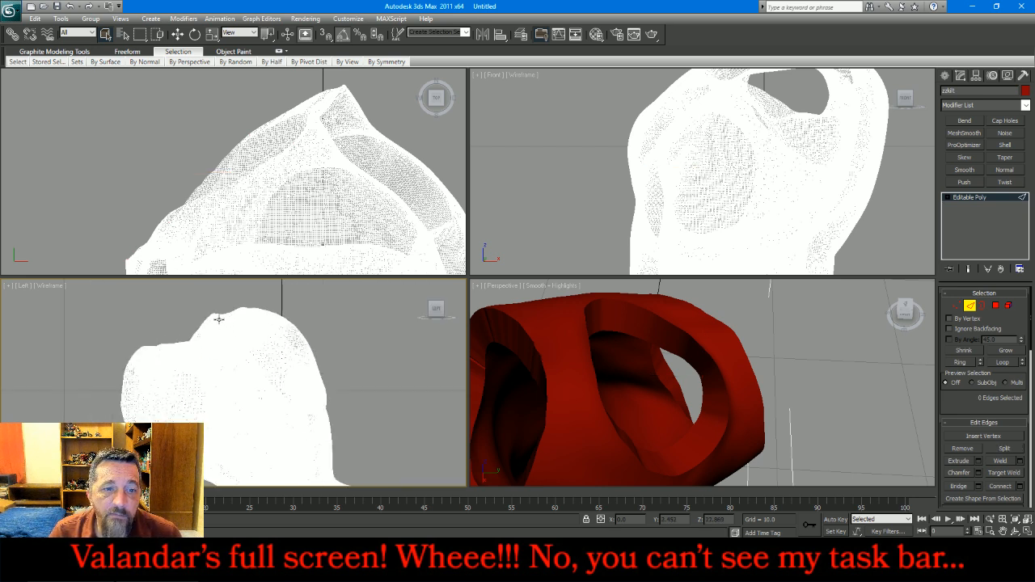
scroll(221, 322, up, 5)
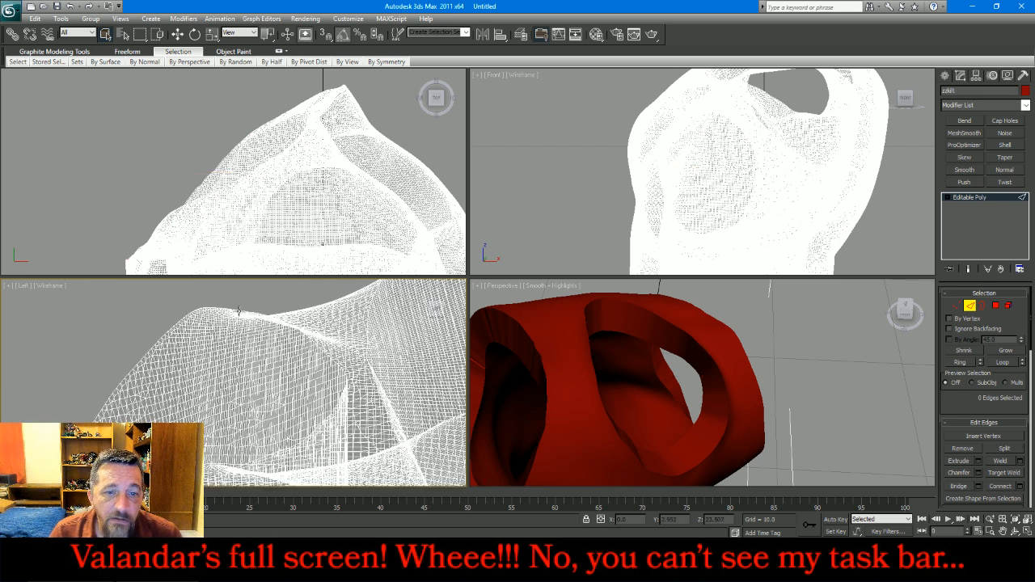
scroll(330, 351, up, 1)
scroll(89, 310, up, 1)
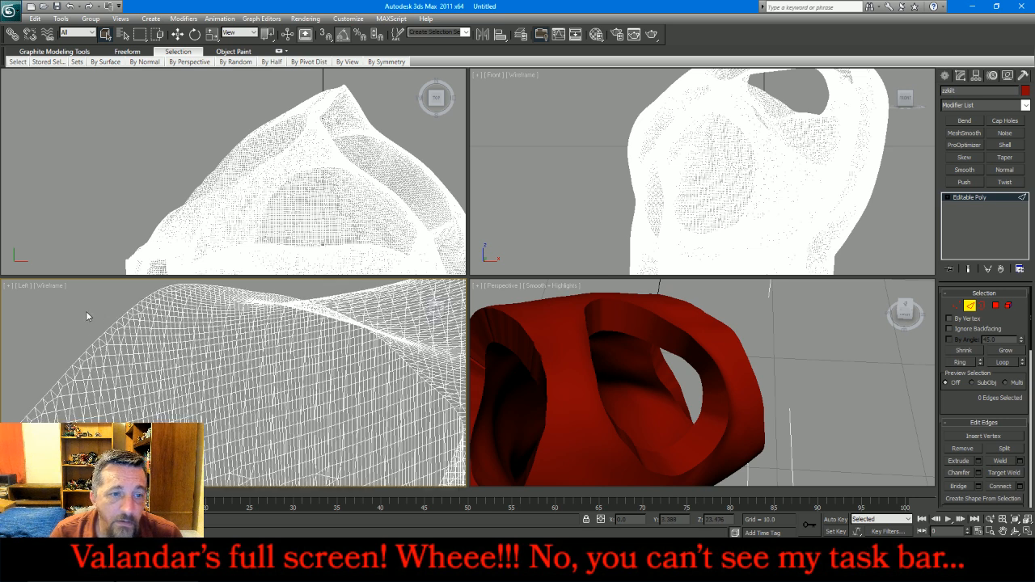
scroll(91, 325, up, 4)
click(125, 359)
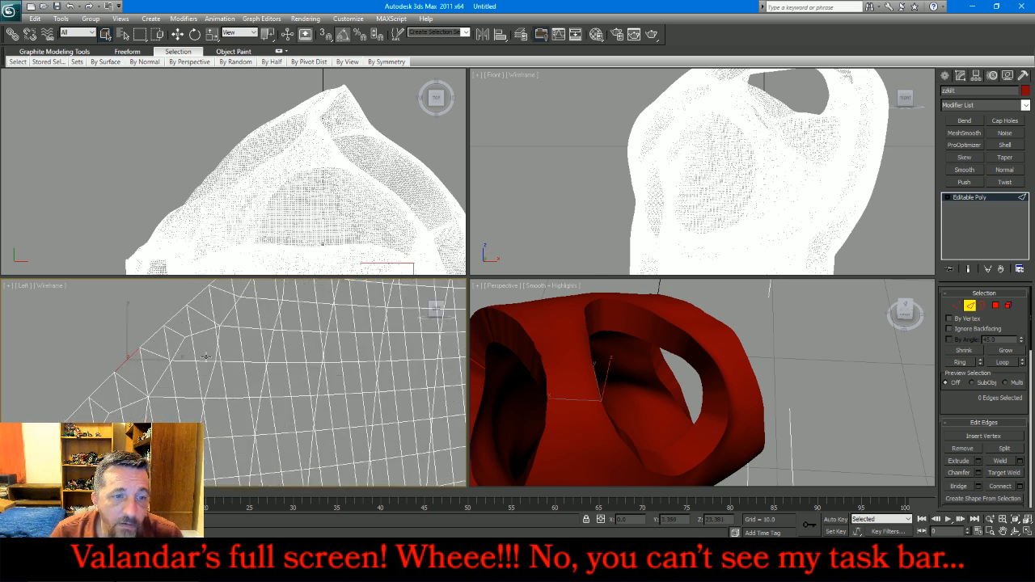
click(1003, 363)
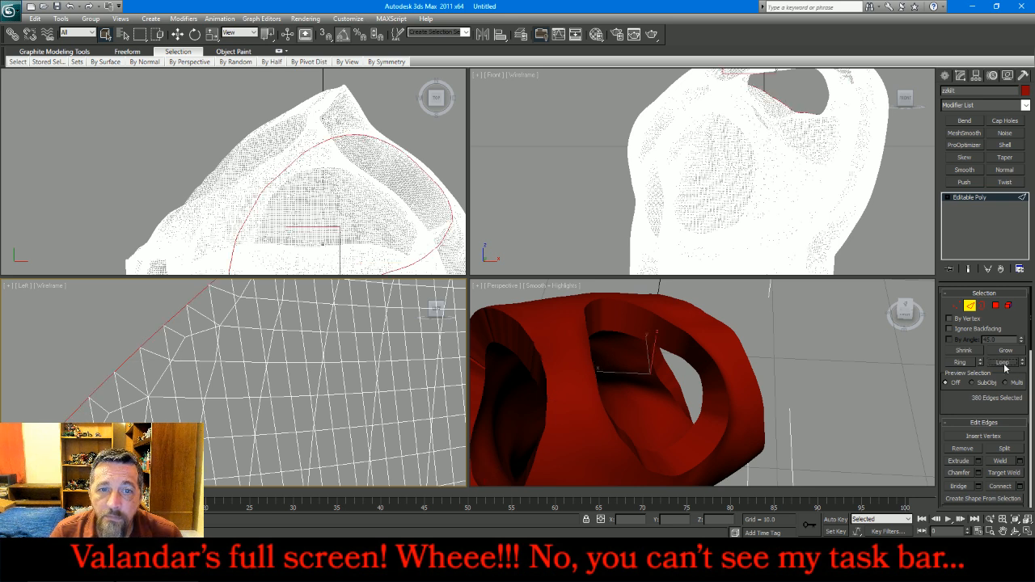
click(1005, 449)
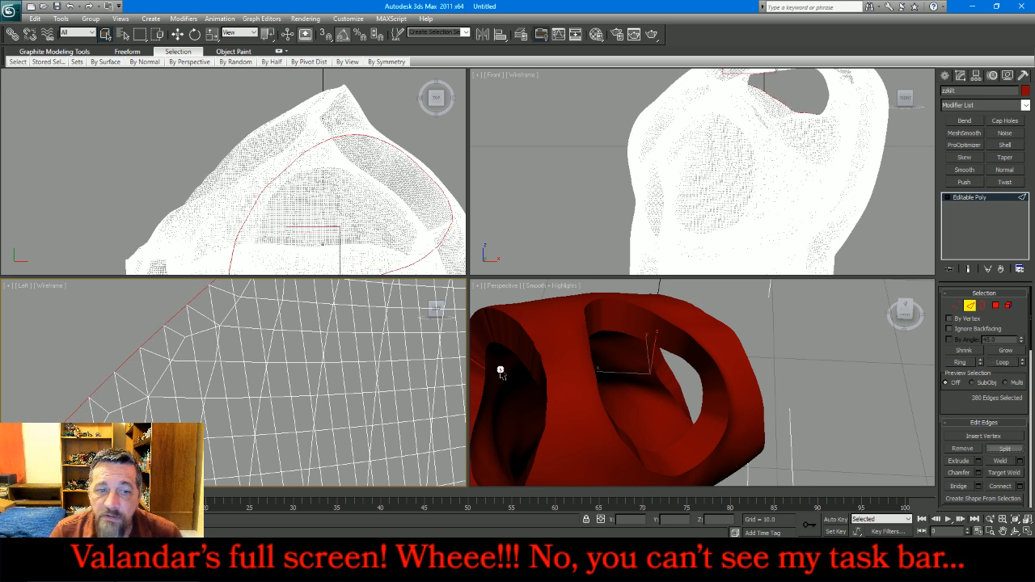
Select all open borders of the garment and examine which rim loops are split
scroll(108, 331, down, 7)
scroll(107, 330, down, 8)
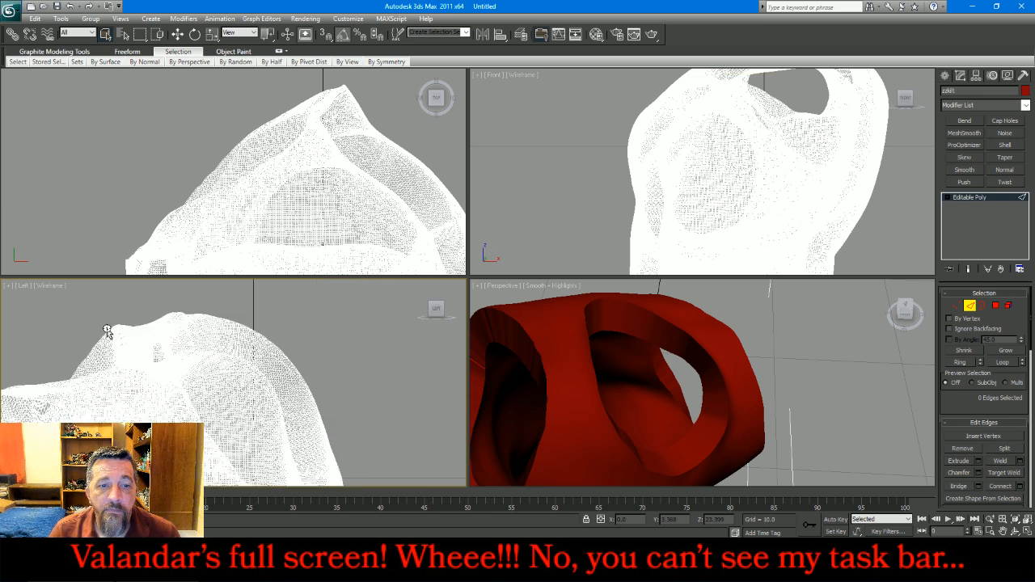
click(284, 106)
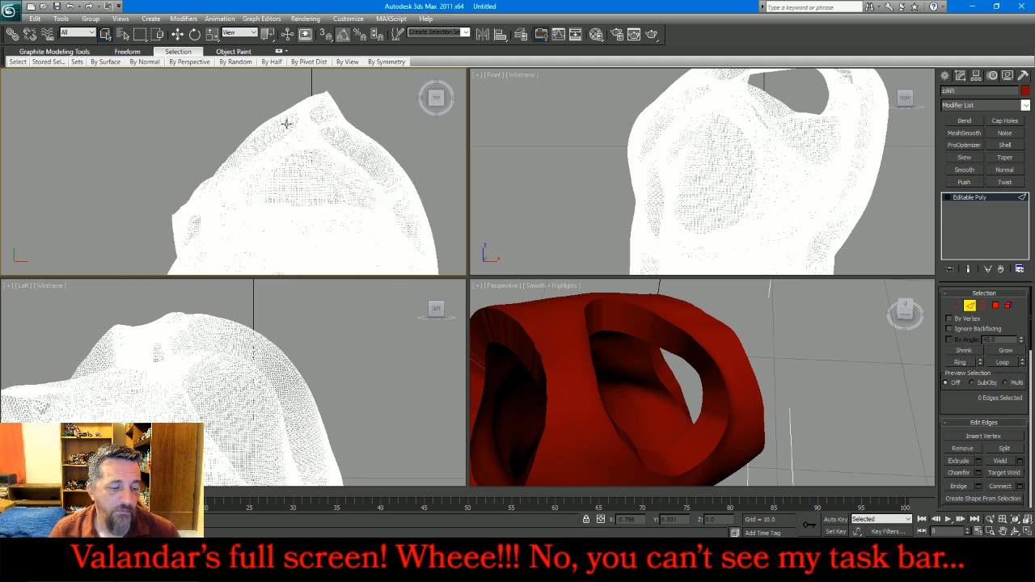
key(shift+ctrl+z)
click(981, 308)
key(ctrl+a)
key(z)
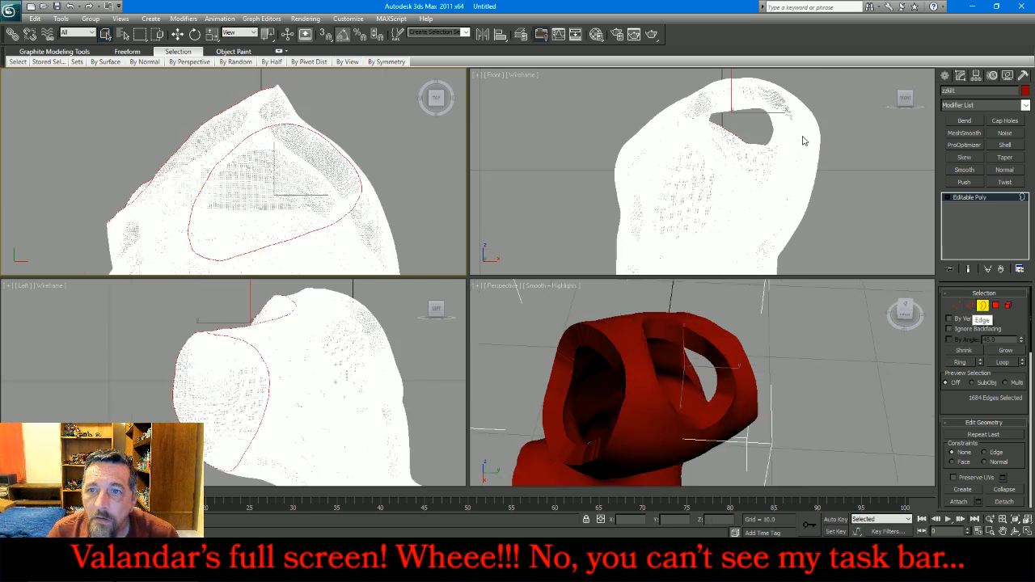
scroll(800, 93, up, 2)
scroll(797, 88, down, 4)
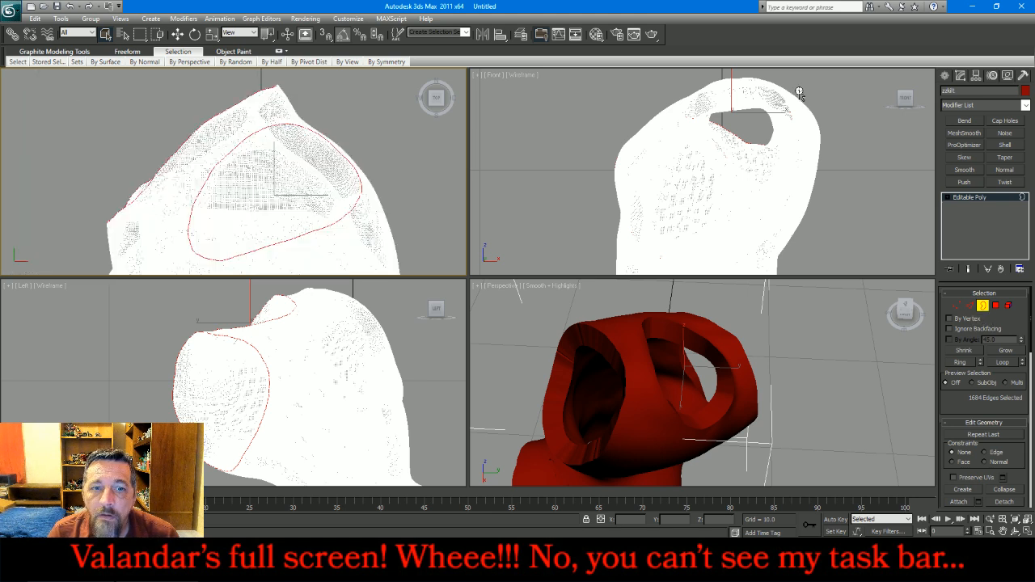
scroll(307, 140, down, 3)
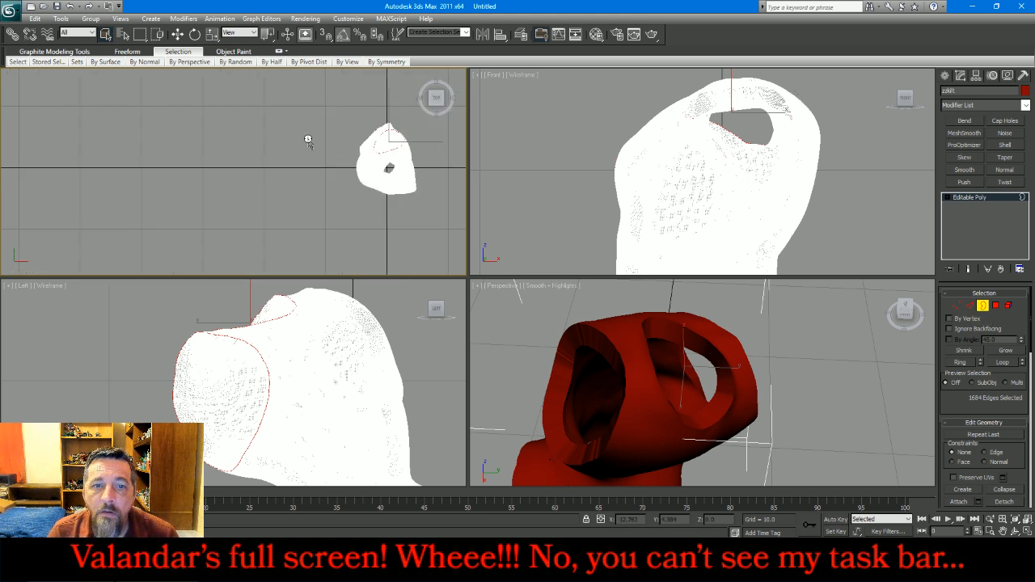
scroll(397, 183, up, 8)
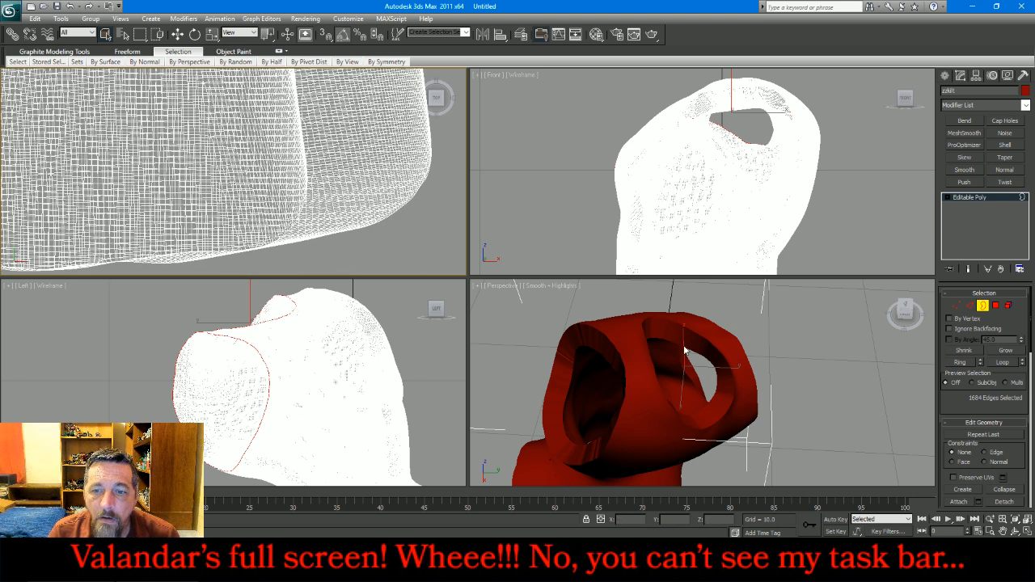
Display edged faces in the perspective view and reselect all open borders of the garment
click(542, 291)
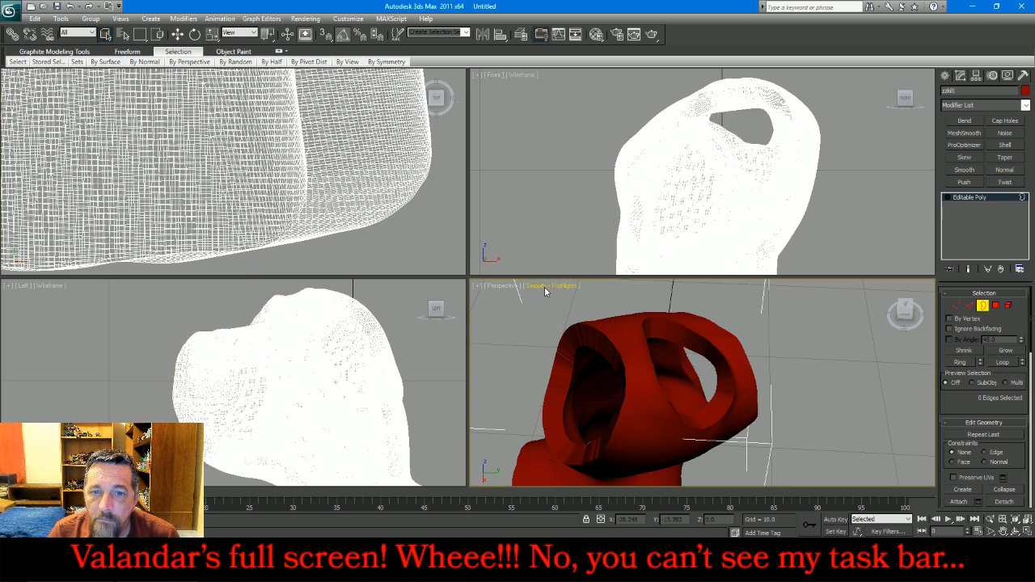
click(545, 292)
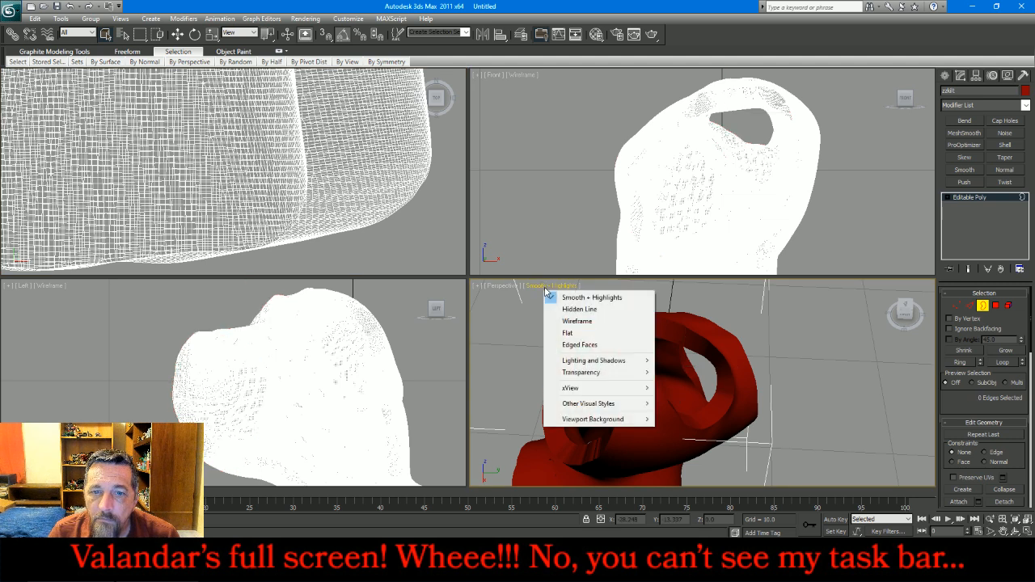
click(575, 347)
key(ctrl+a)
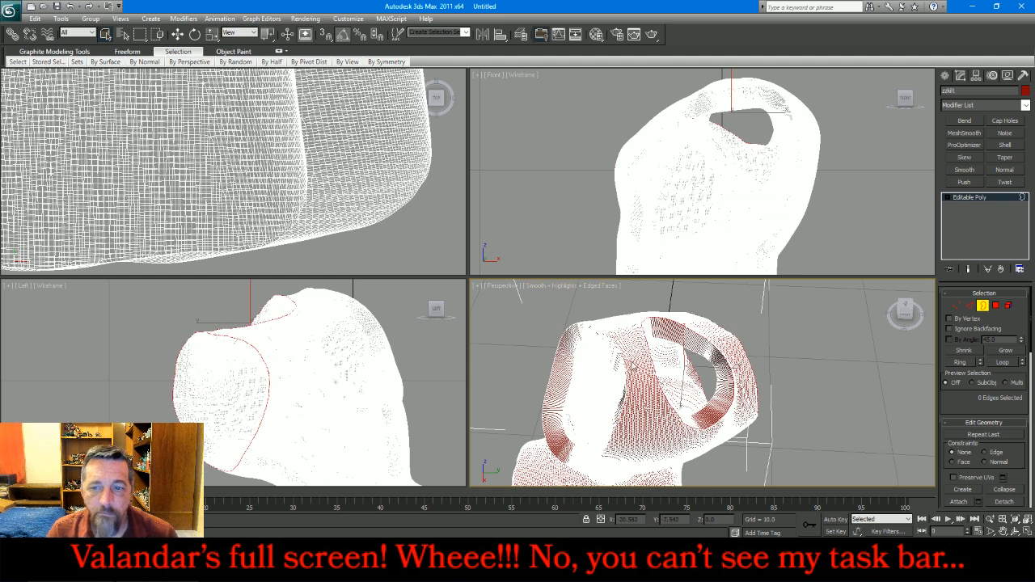
key(z)
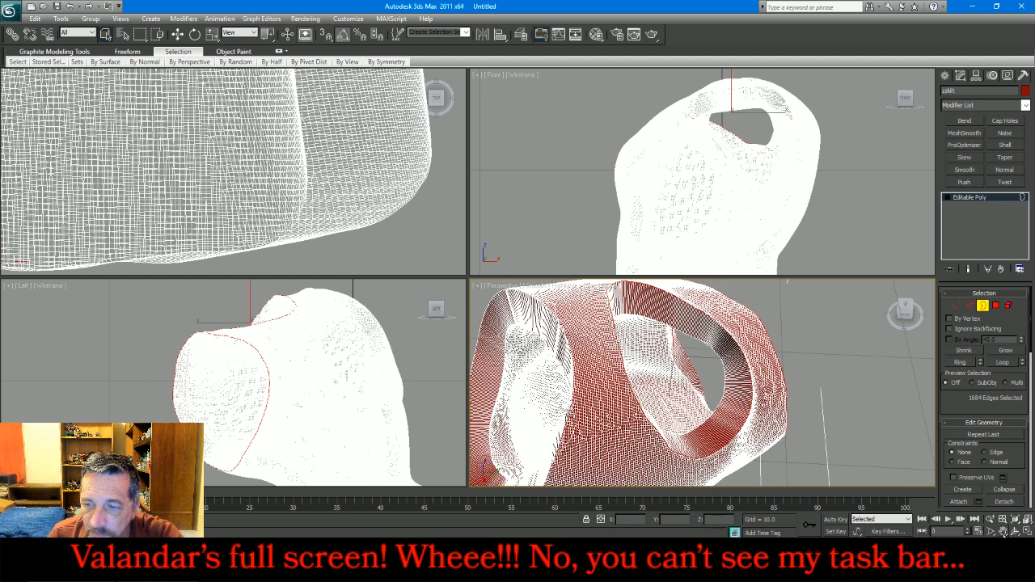
Select the edge loop around the outer rim of the second arm opening and split the mesh along it
alt+middle_drag(638, 376, 749, 376)
scroll(627, 365, up, 6)
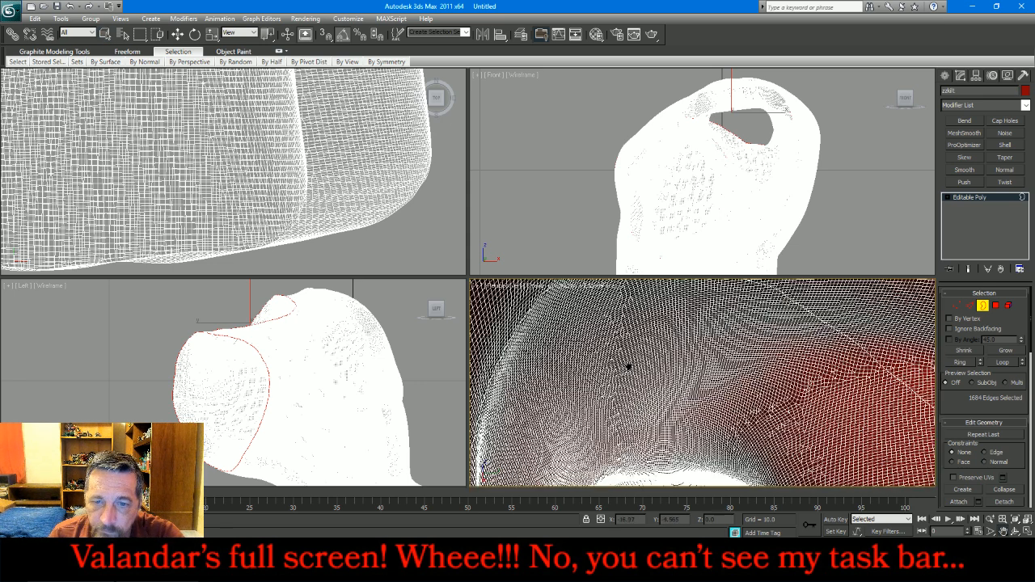
mouse_move(604, 360)
middle_down()
mouse_move(811, 387)
mouse_move(685, 359)
mouse_move(708, 366)
middle_up()
click(969, 307)
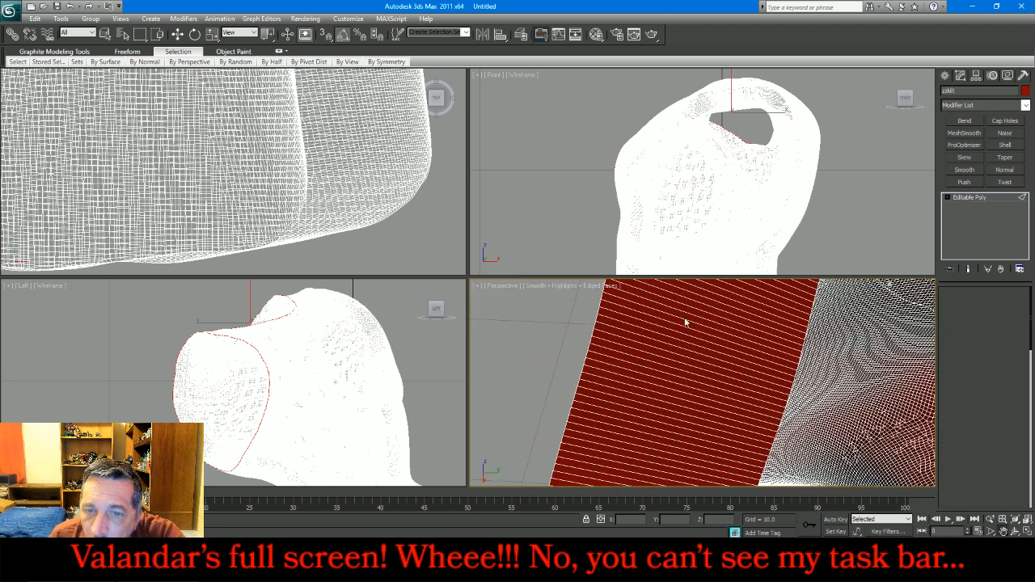
click(591, 331)
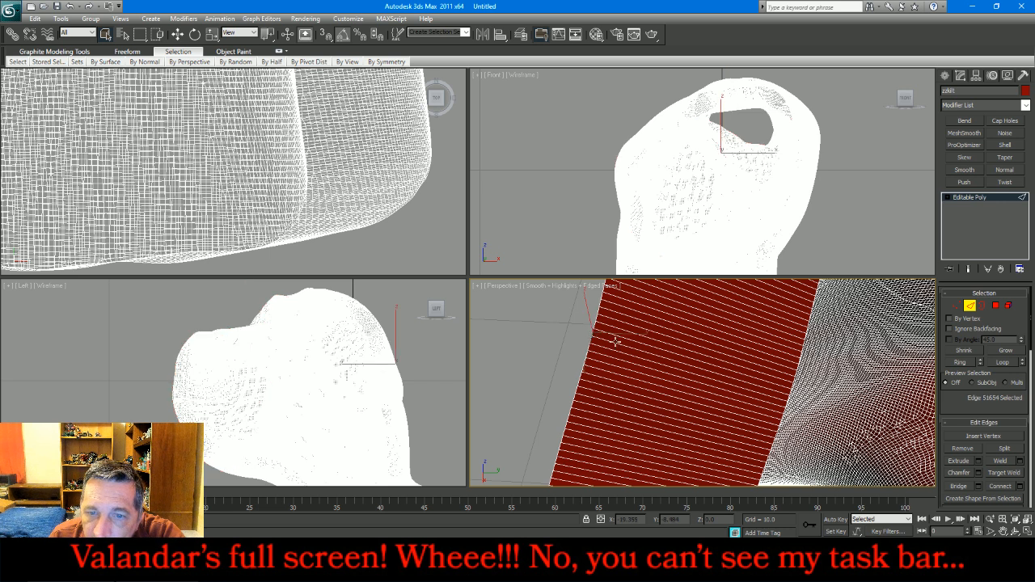
click(1001, 362)
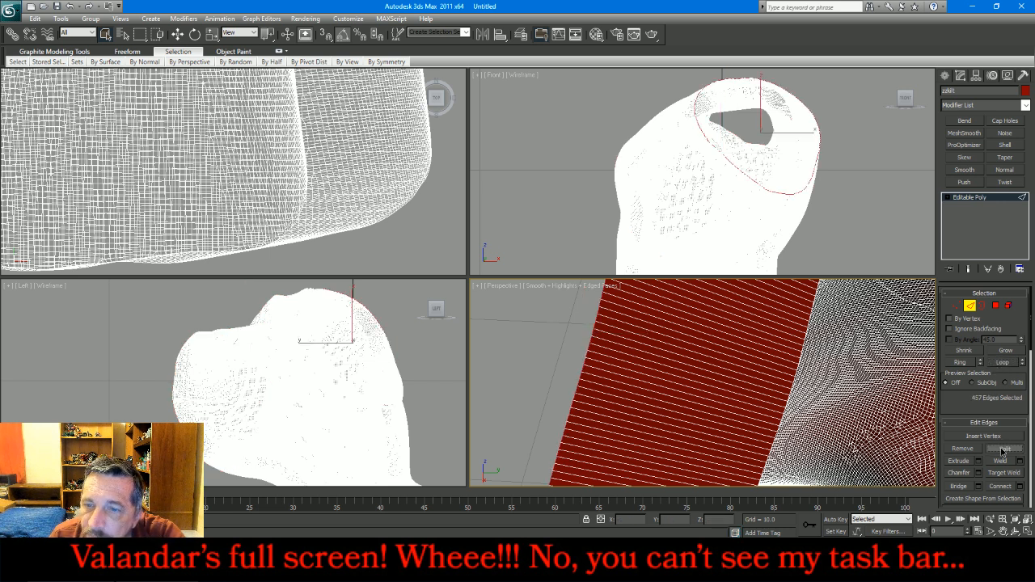
key(ctrl+shift+z)
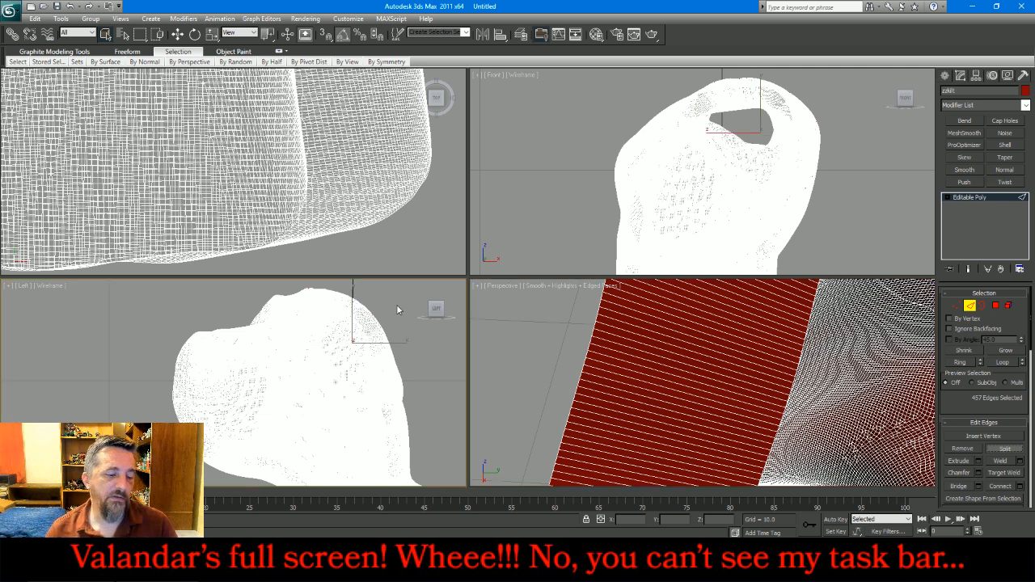
Select the edge loop around the garment's bottom hem and split the mesh along it
scroll(308, 412, up, 8)
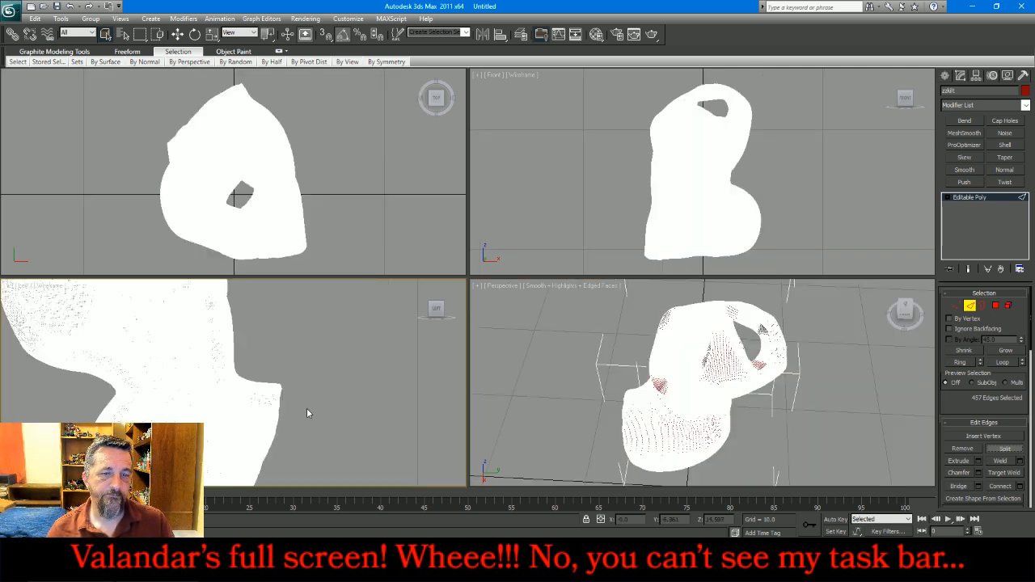
scroll(264, 333, up, 6)
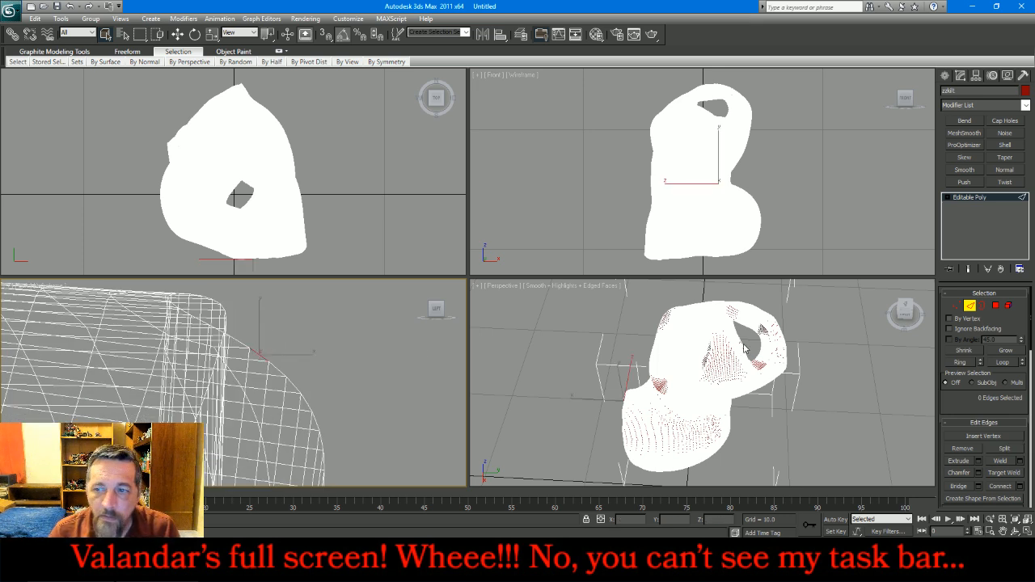
click(1007, 363)
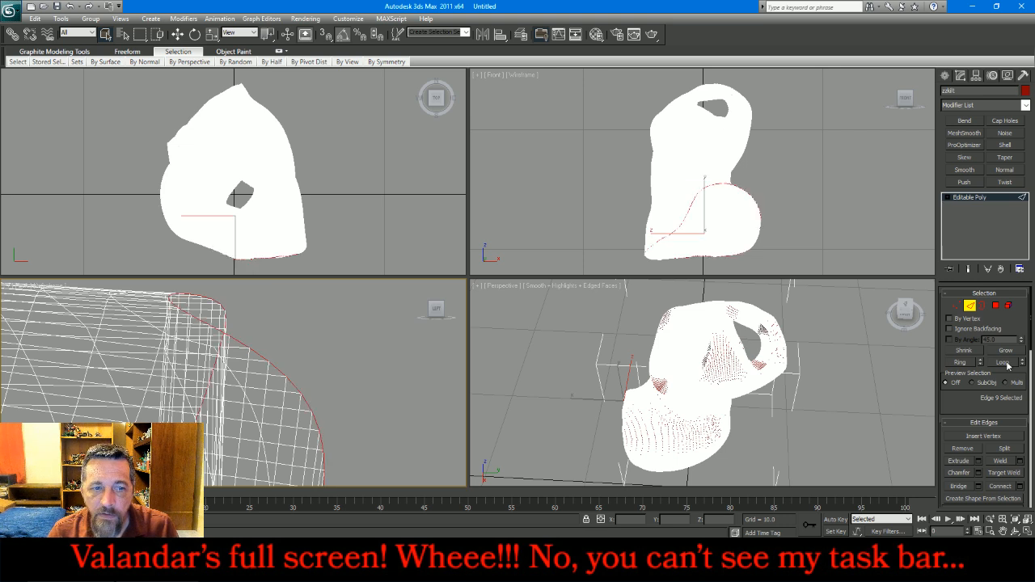
click(1004, 450)
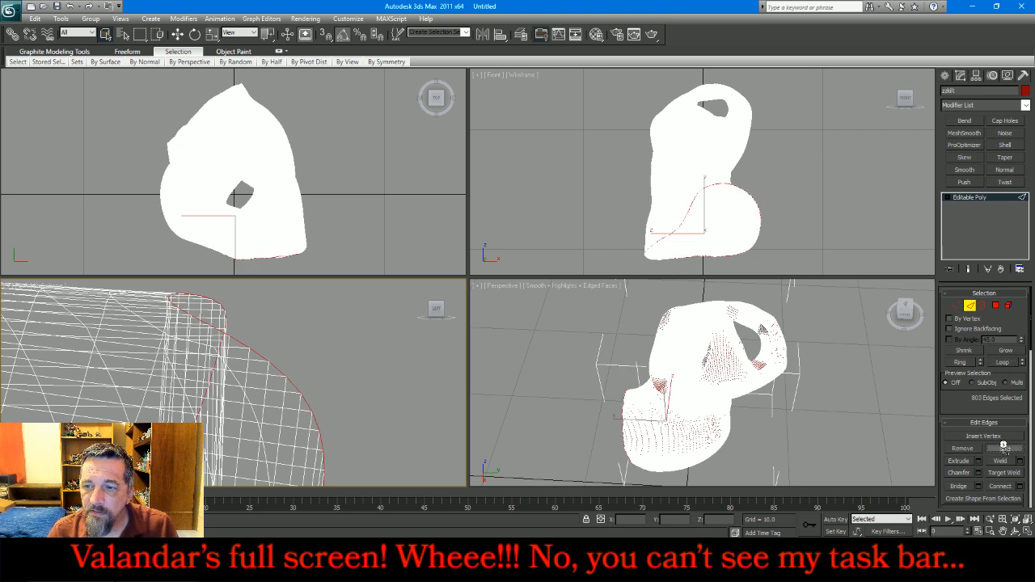
Select the garment at element level to check whether the split rims separate its inner and outer shells
click(972, 308)
click(1010, 307)
click(765, 349)
click(766, 349)
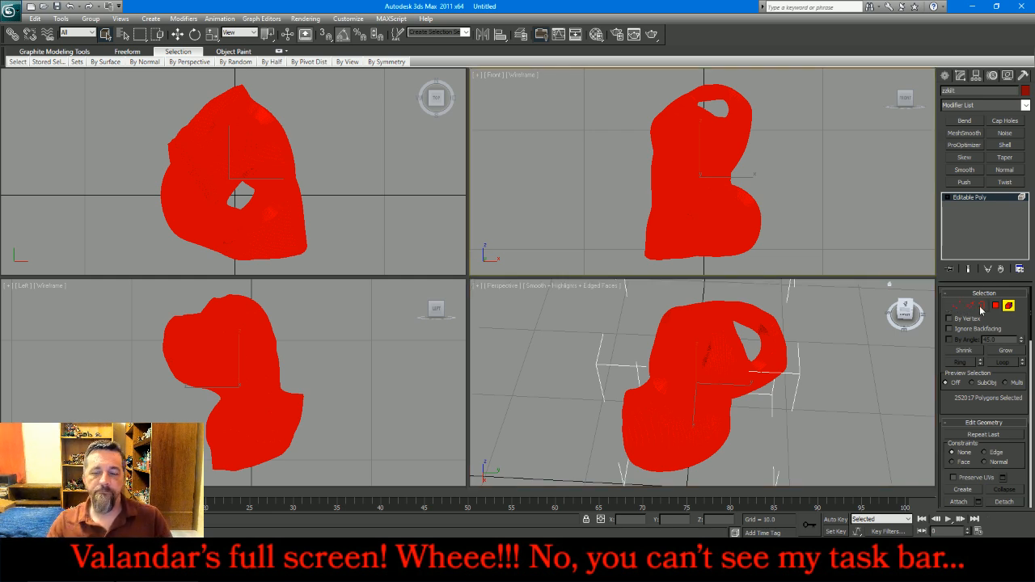
Select all open borders of the garment and examine the bottom hem in the front and left views for unsplit edges
click(981, 307)
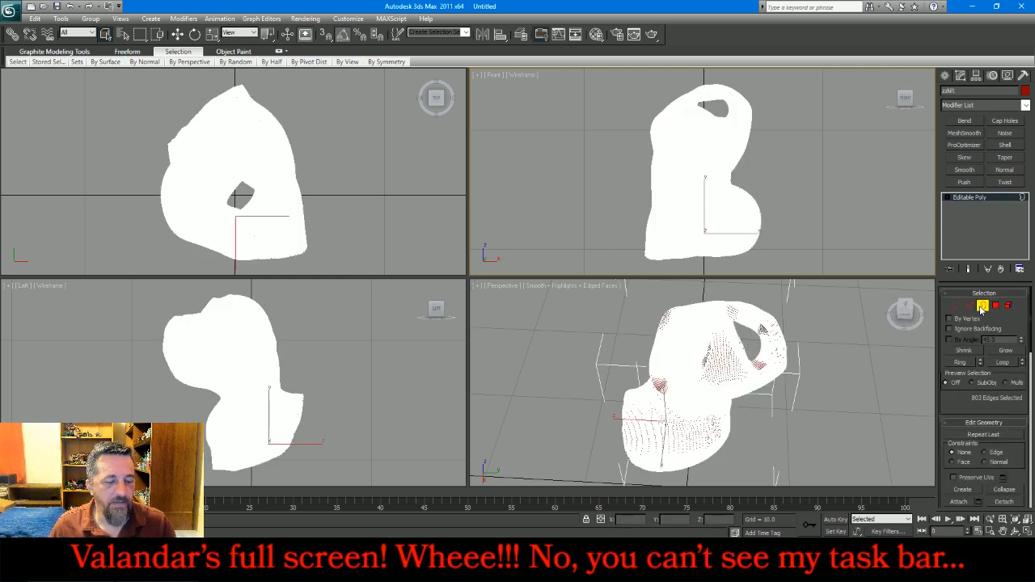
key(ctrl+a)
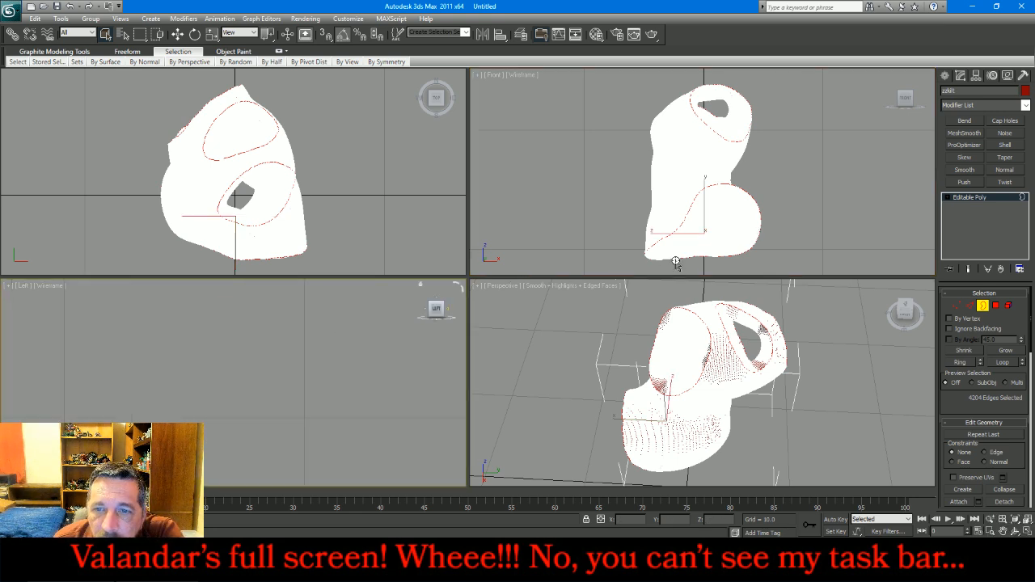
scroll(678, 263, up, 5)
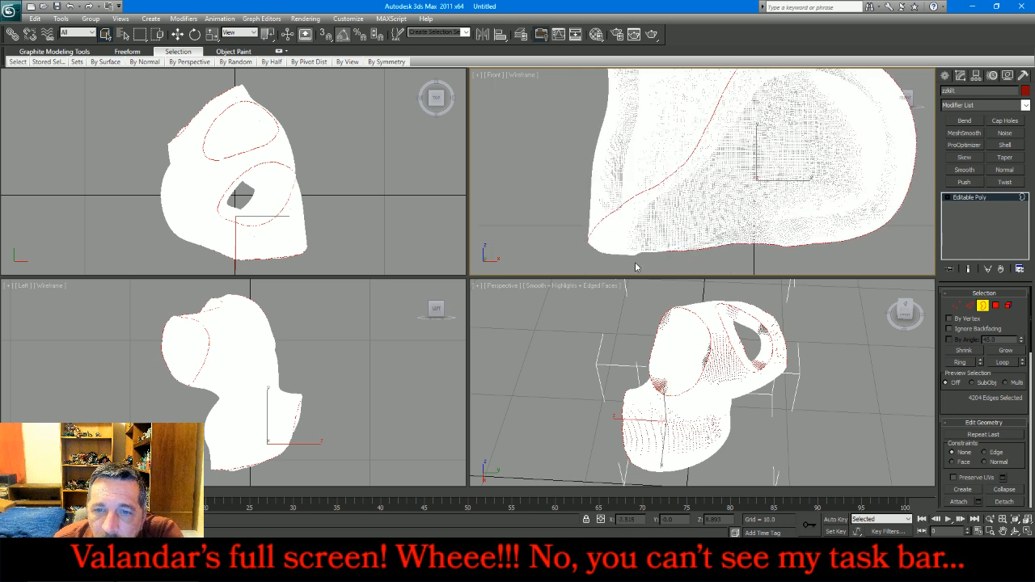
scroll(639, 260, up, 8)
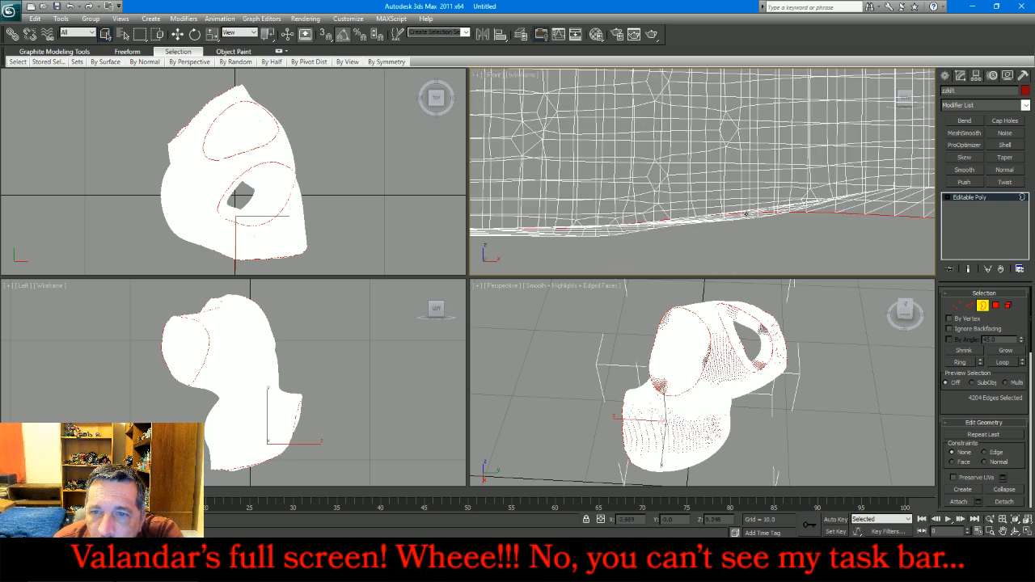
scroll(713, 224, up, 5)
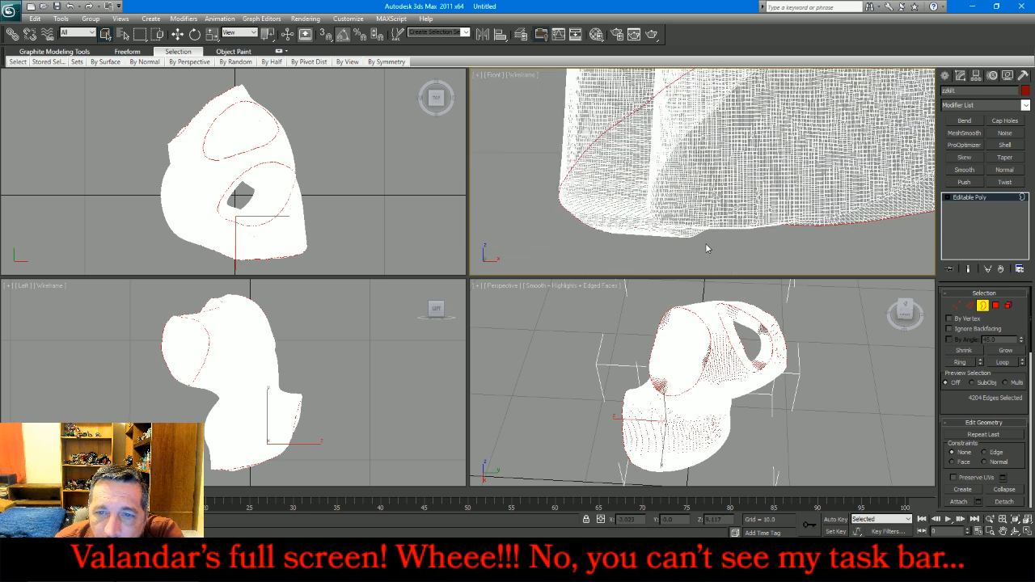
scroll(716, 241, down, 2)
scroll(599, 227, down, 1)
scroll(593, 226, down, 1)
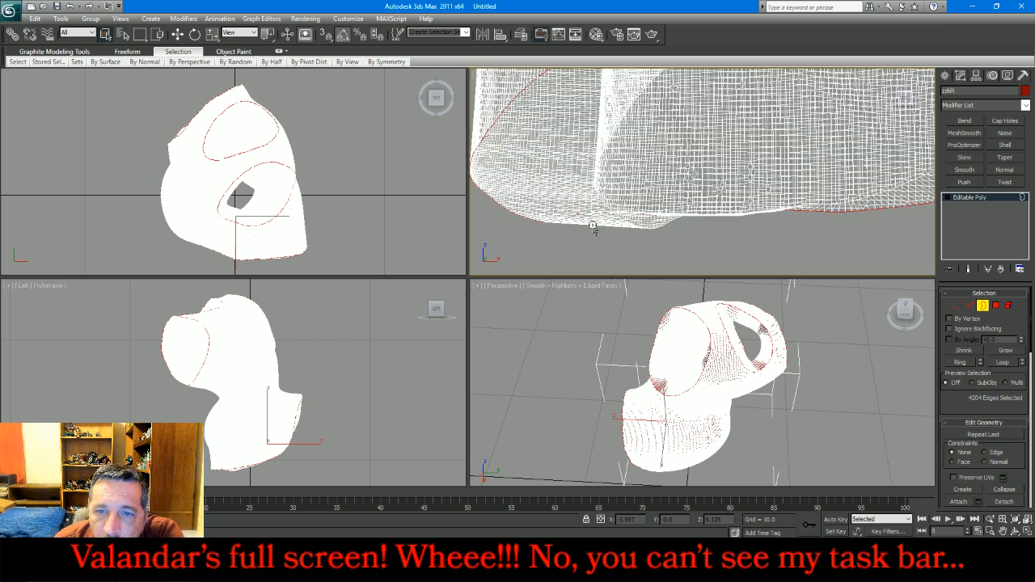
scroll(615, 218, up, 8)
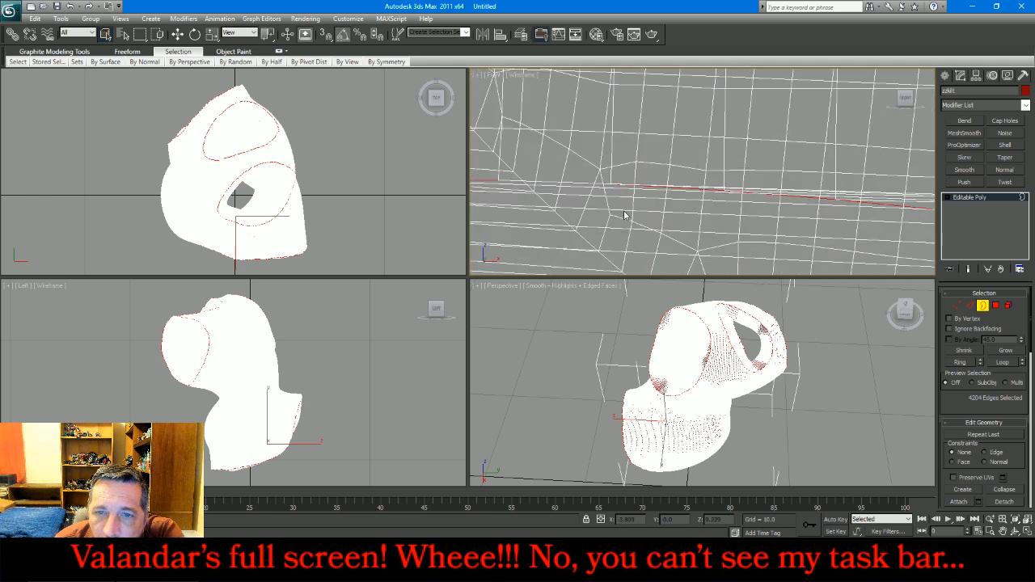
right_click(370, 397)
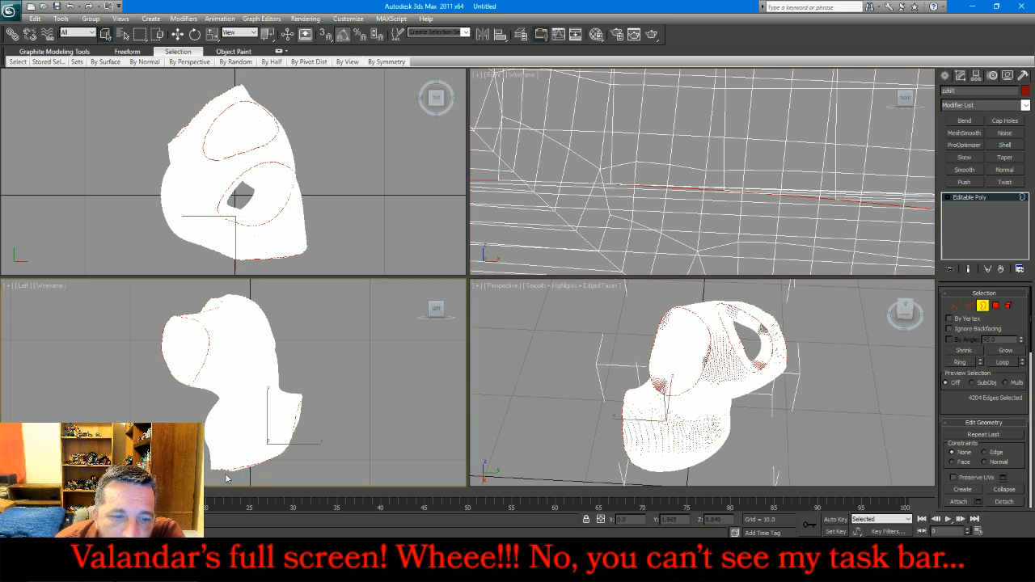
scroll(241, 477, up, 10)
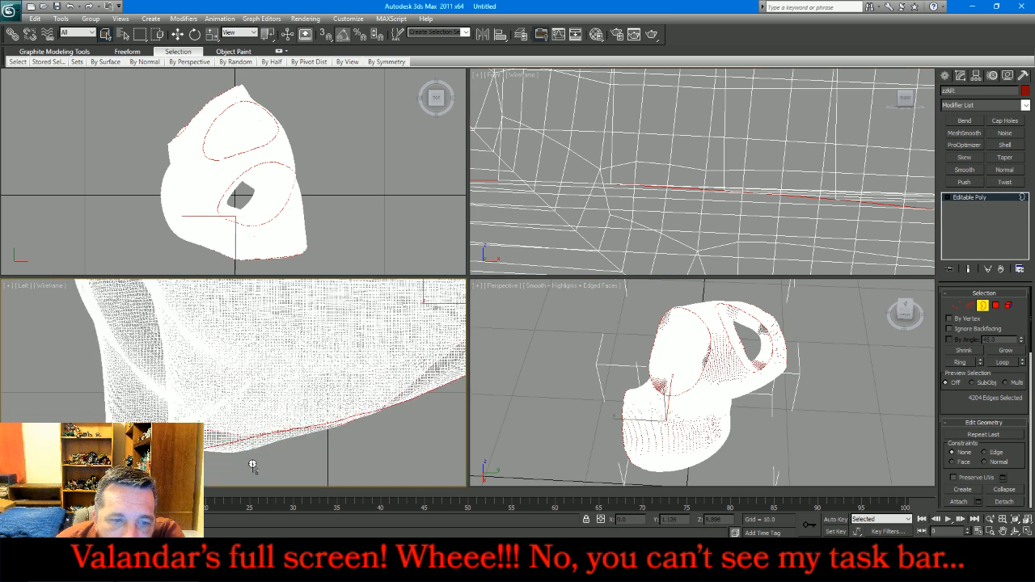
scroll(252, 467, up, 2)
scroll(65, 398, up, 4)
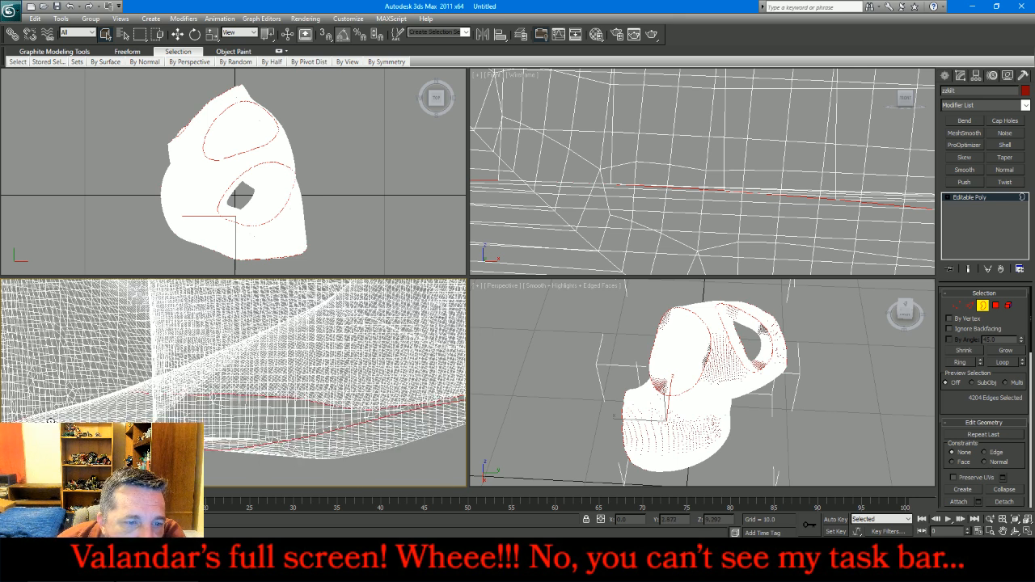
scroll(65, 397, up, 6)
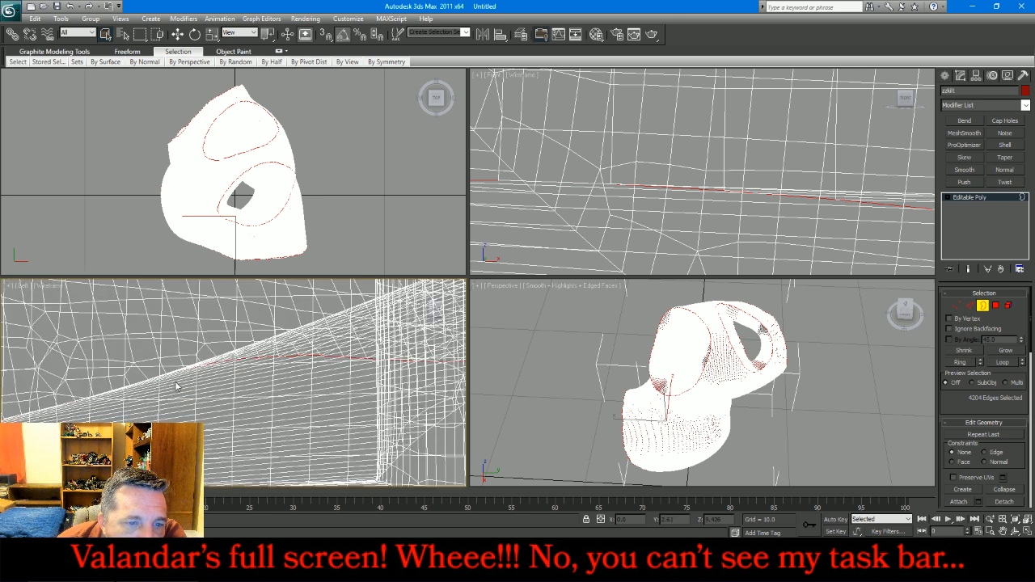
scroll(282, 353, down, 10)
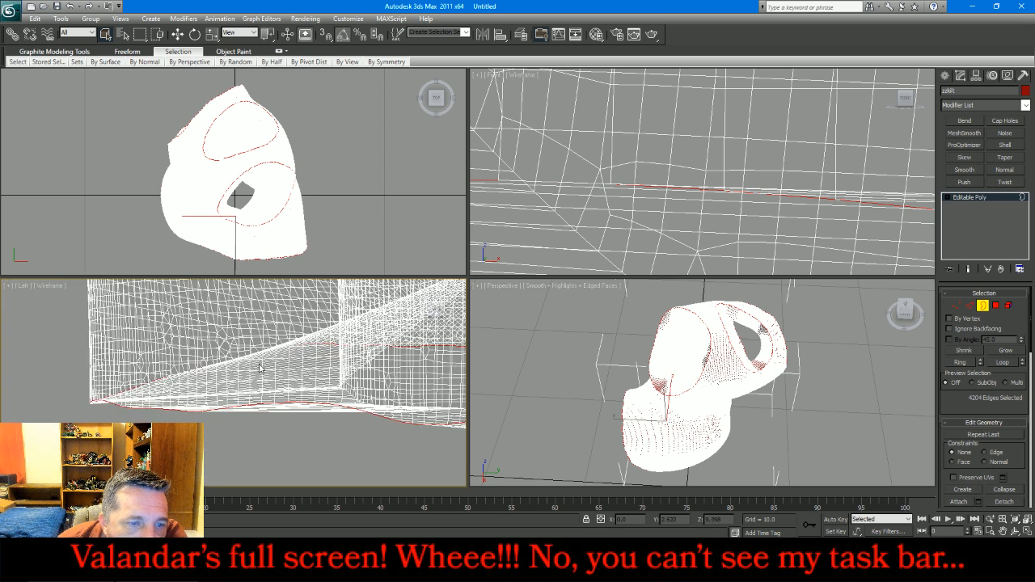
scroll(149, 388, down, 4)
scroll(146, 386, down, 6)
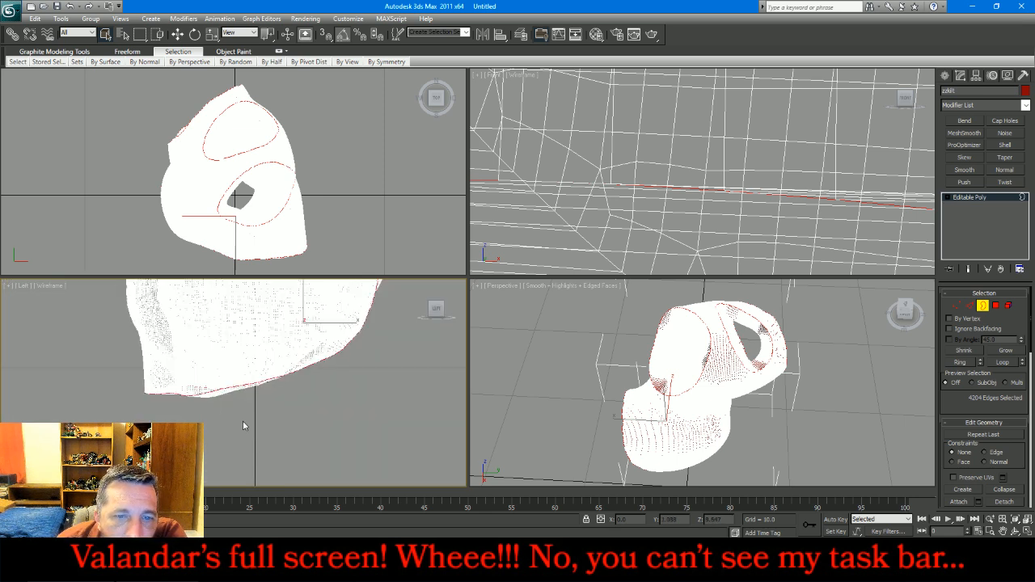
scroll(286, 428, down, 4)
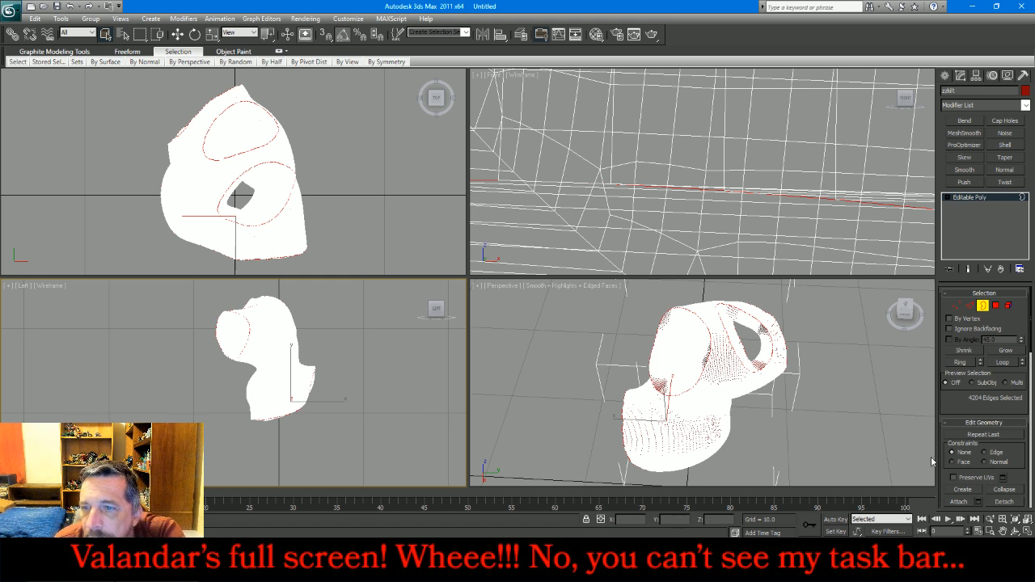
Convert the selected open borders to their adjoining polygons and examine the rim strip around the first arm opening
click(996, 308)
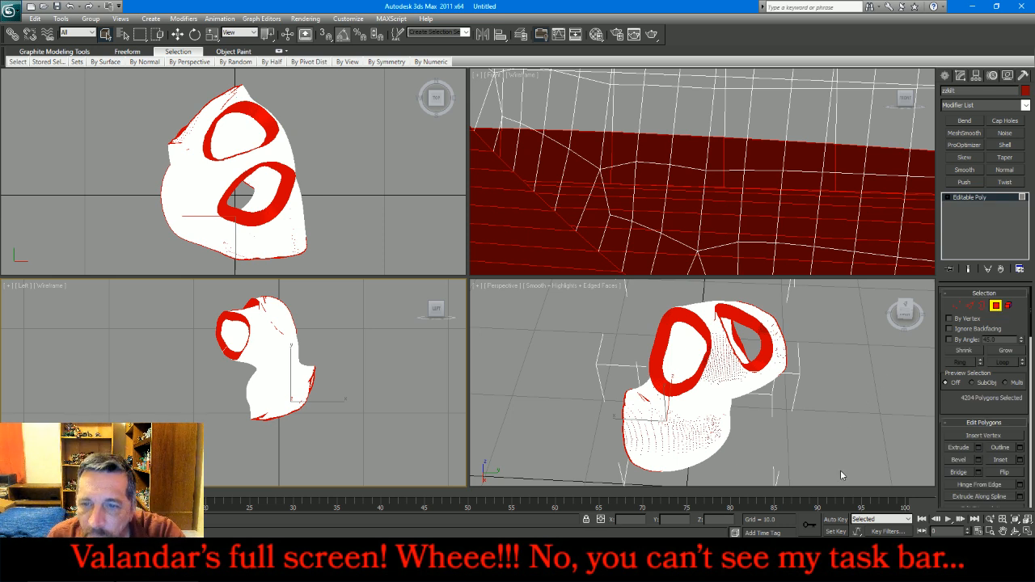
key(e)
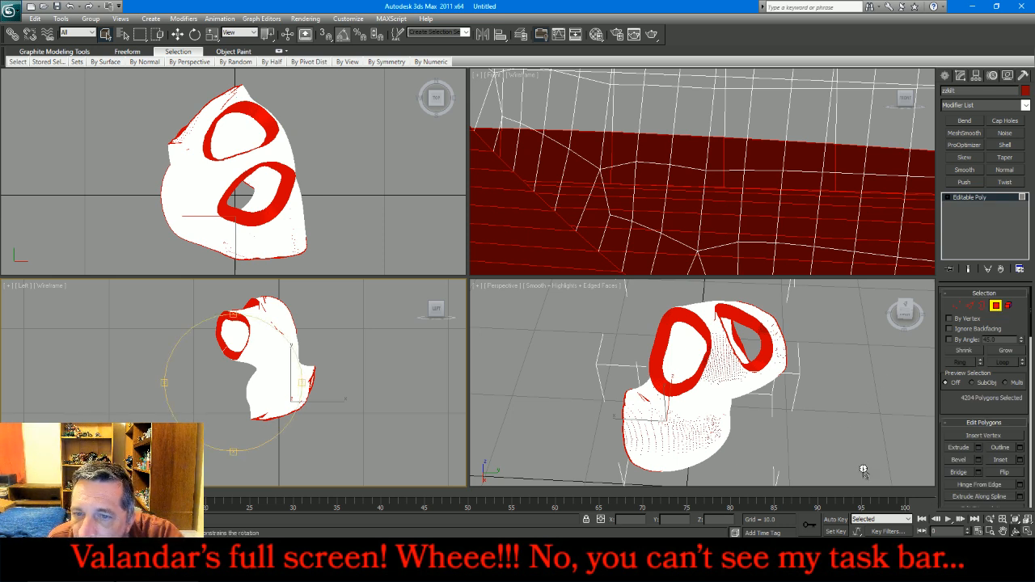
alt+middle_drag(746, 379, 653, 356)
scroll(660, 372, up, 10)
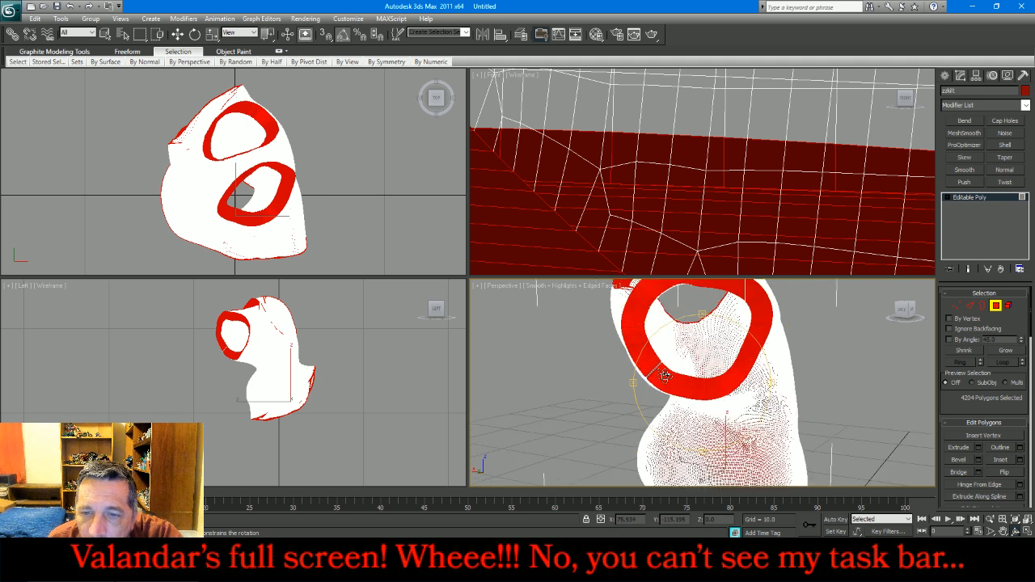
scroll(661, 377, down, 5)
middle_drag(684, 374, 750, 362)
drag(671, 356, 693, 405)
Select the ring of edges across the rim strip of the first arm opening and delete it
click(969, 306)
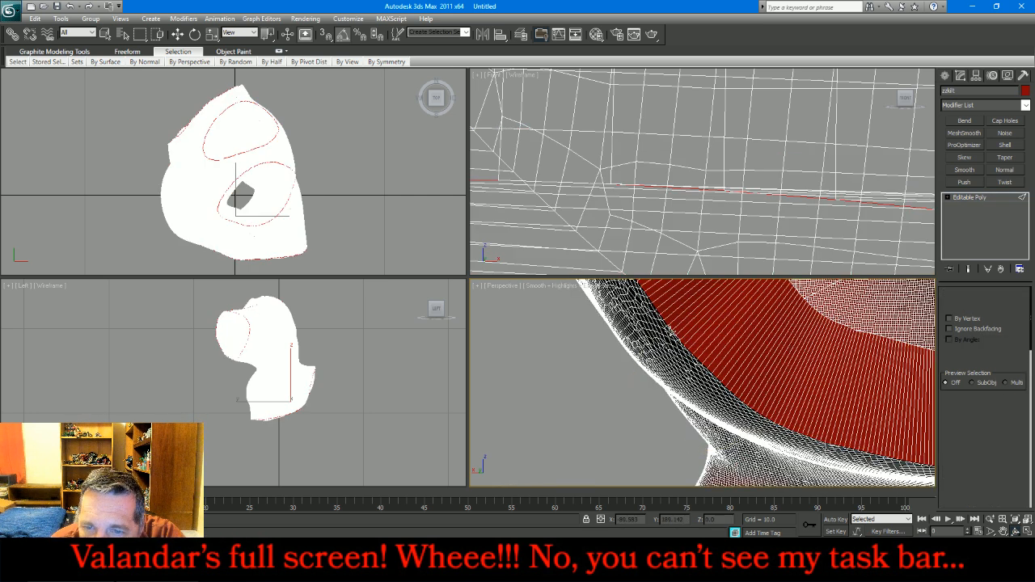
click(669, 327)
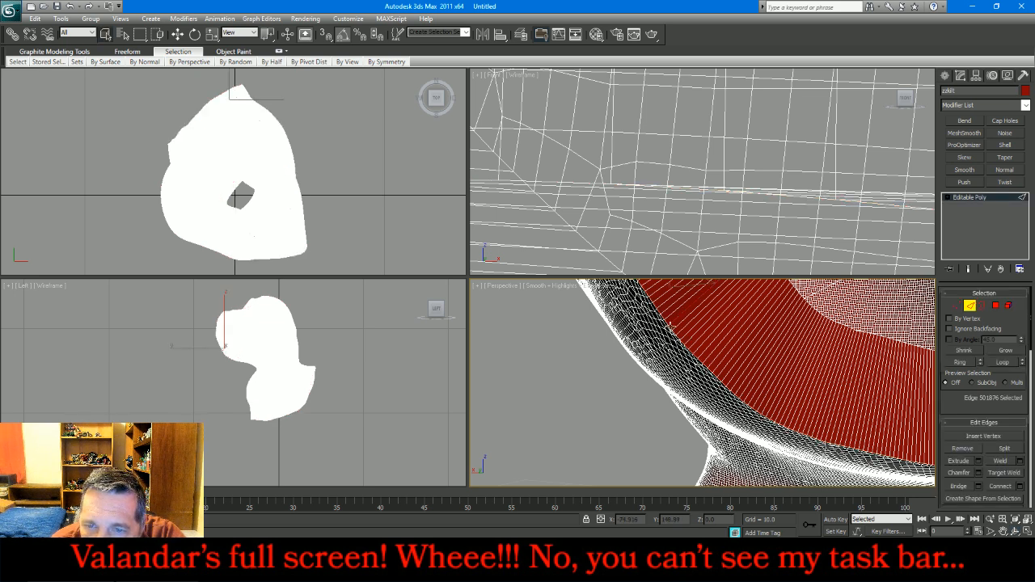
click(678, 330)
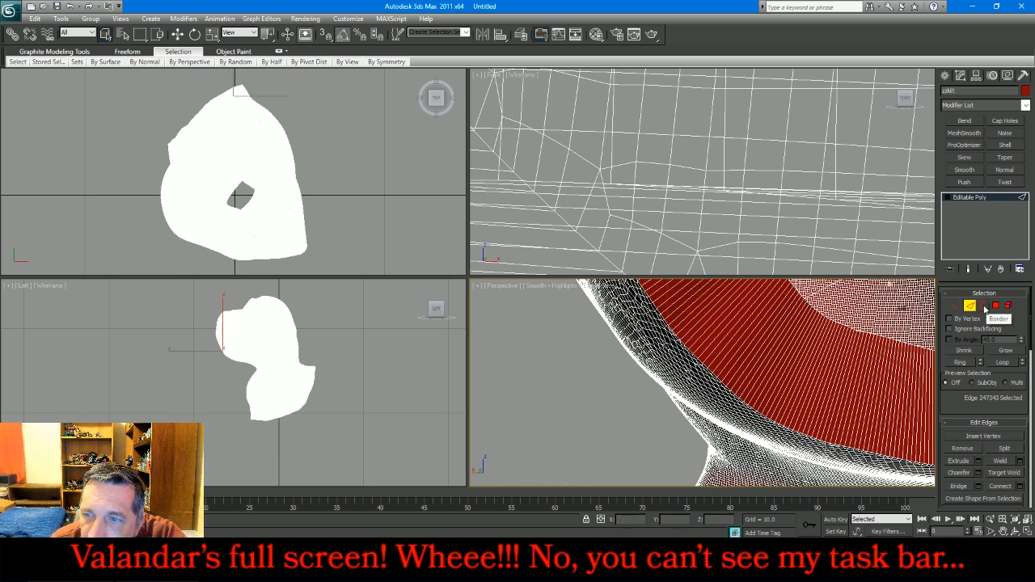
click(718, 317)
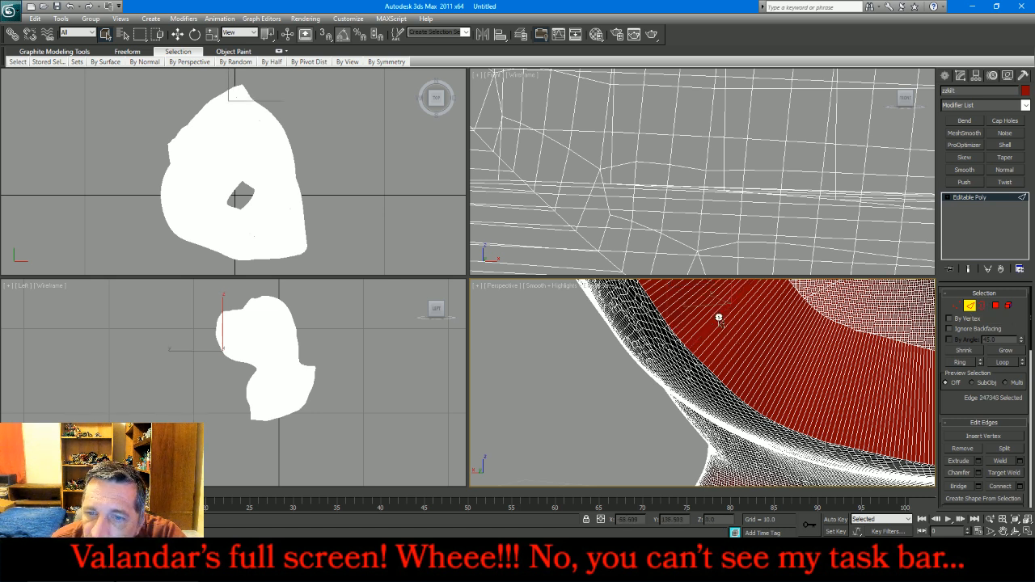
click(961, 363)
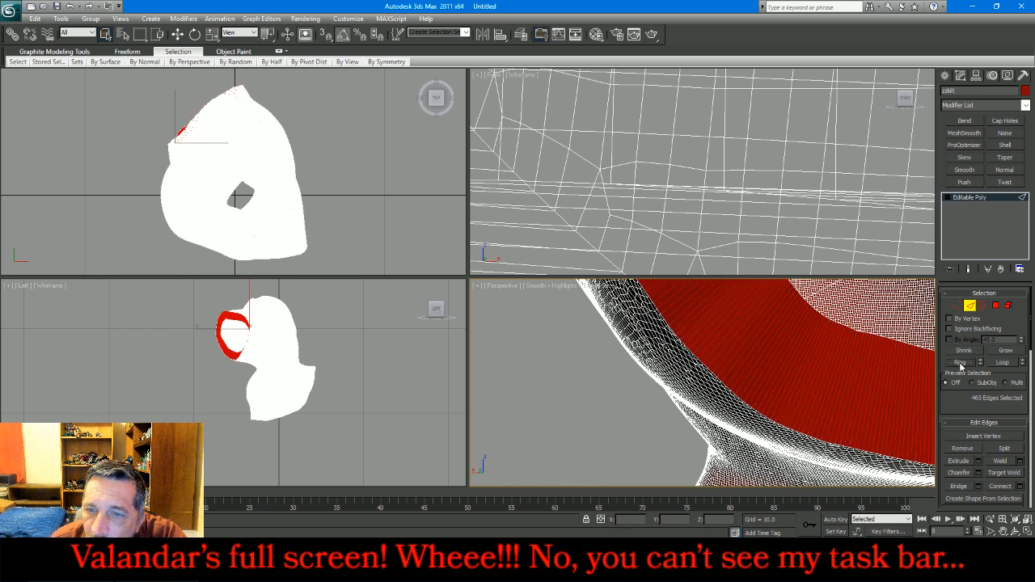
key(Delete)
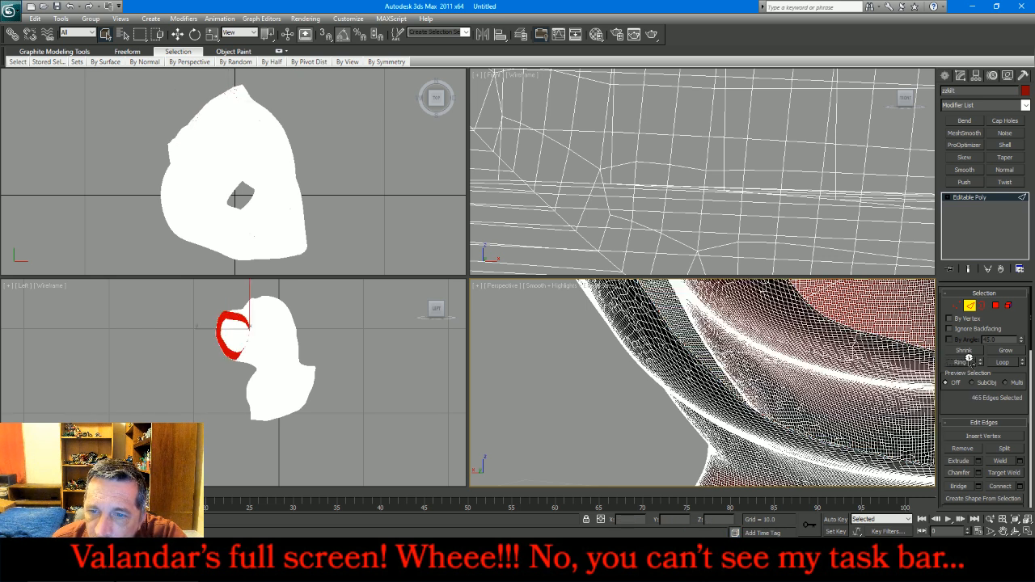
Select the garment's inner shell at element level, delete it, and return to object level with only the outer shell
click(994, 307)
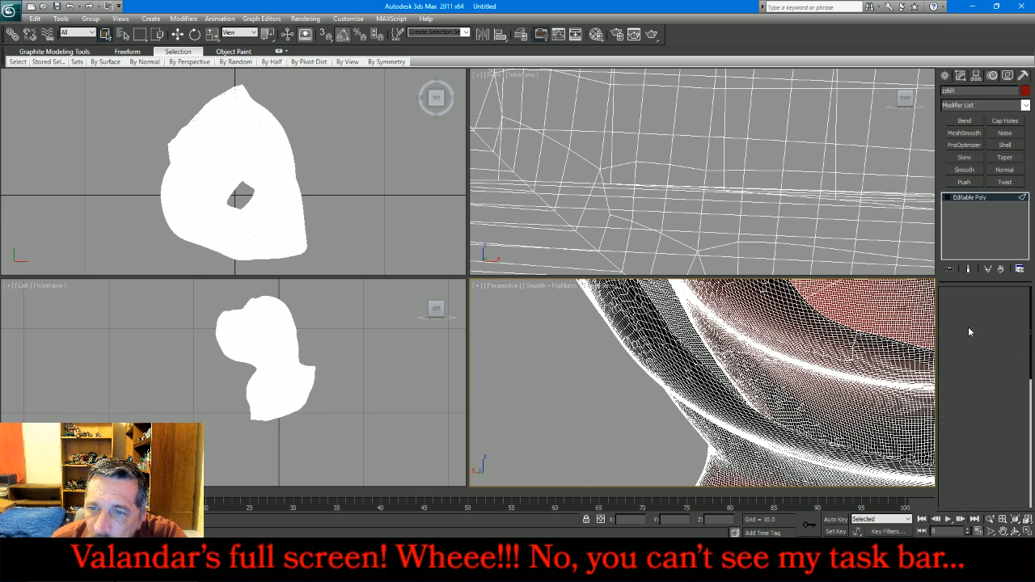
click(875, 329)
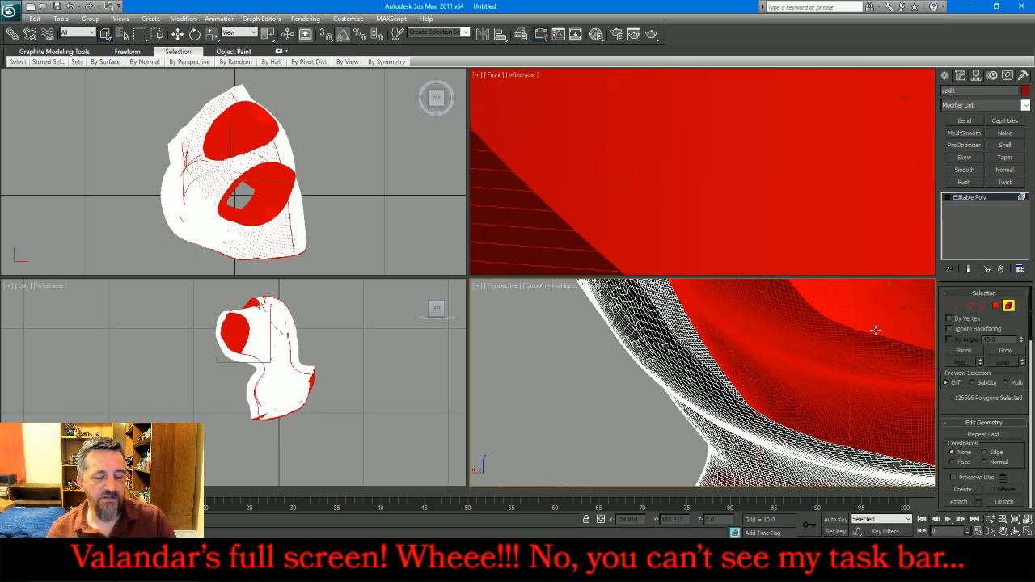
key(z)
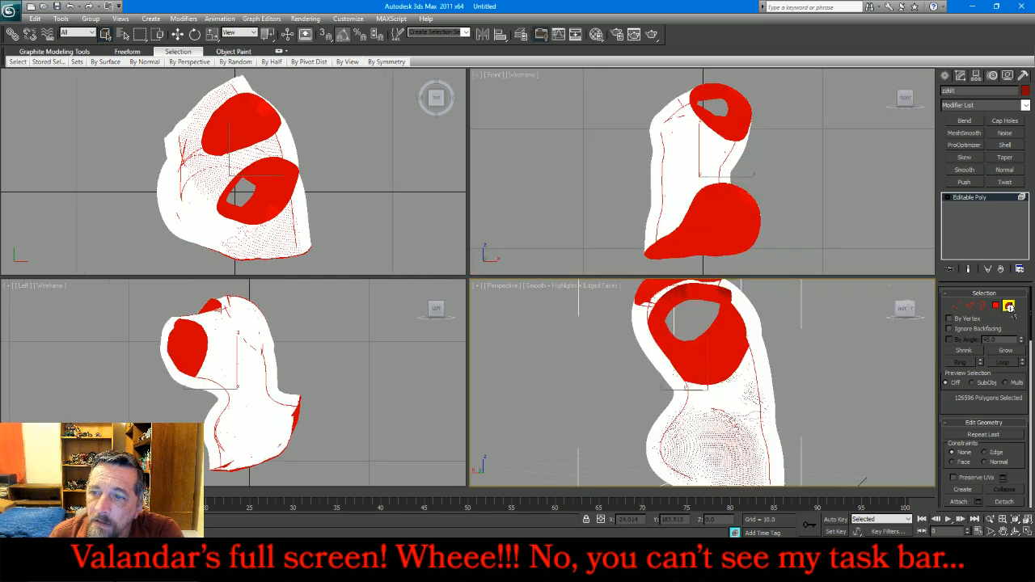
click(1008, 307)
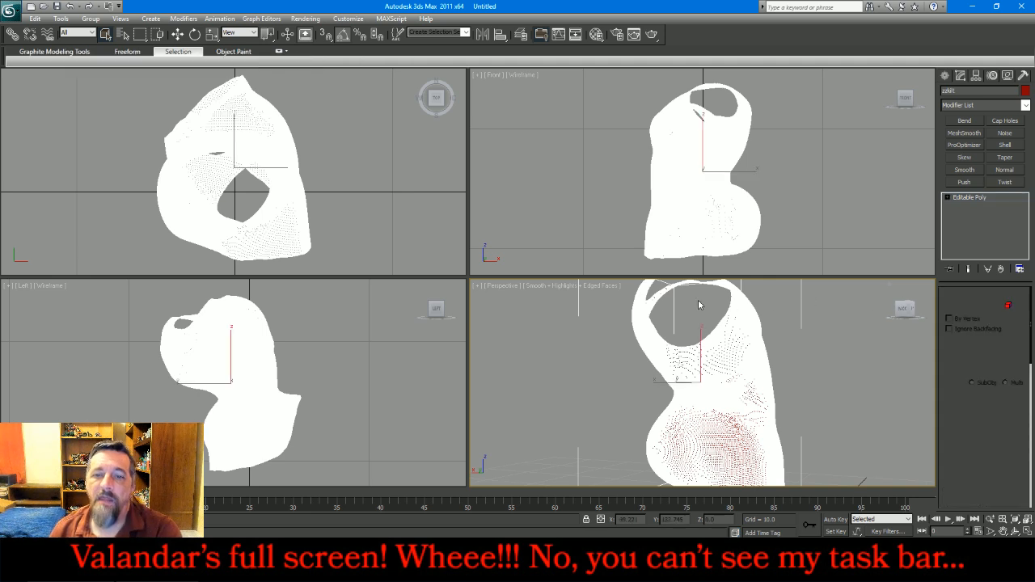
Turn off edged faces in the perspective view and inspect the remaining outer shell around the arm opening
click(596, 288)
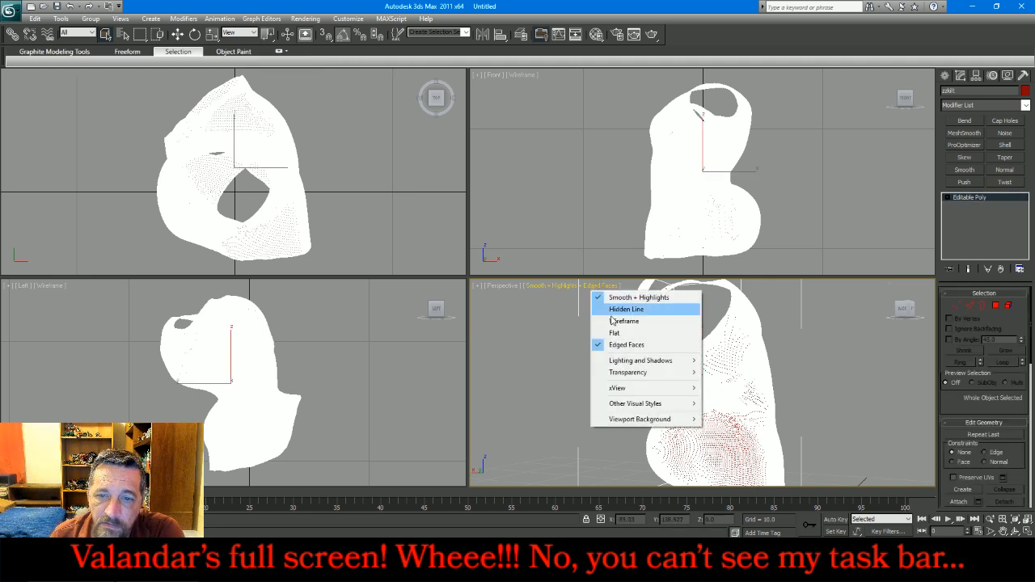
click(620, 346)
key(e)
alt+middle_drag(697, 392, 632, 412)
click(104, 34)
Export the single-layer garment in OBJ format, overwriting zzkilt.OBJ in the ArcaneArcher folder
click(9, 9)
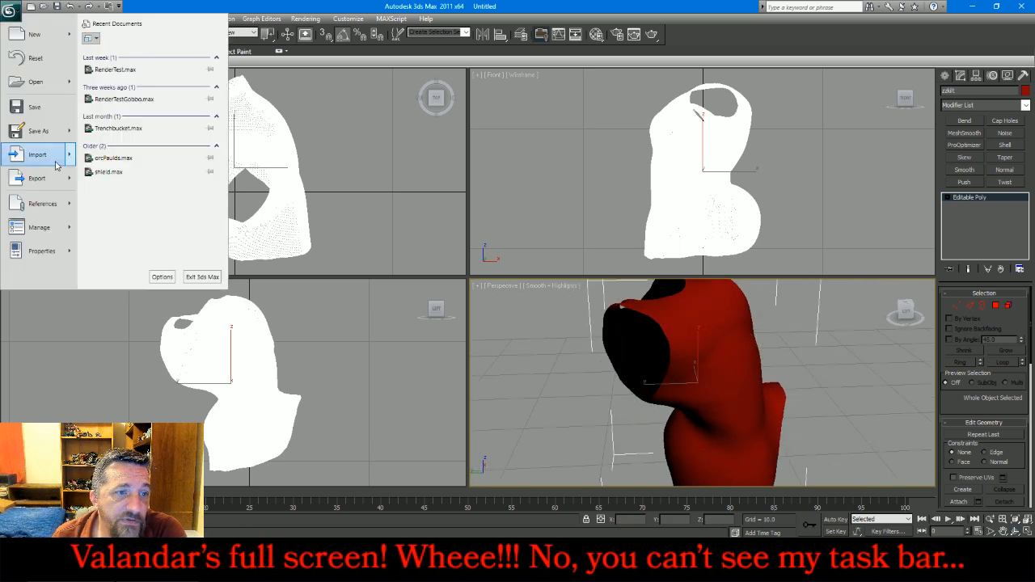
mouse_move(69, 178)
click(123, 99)
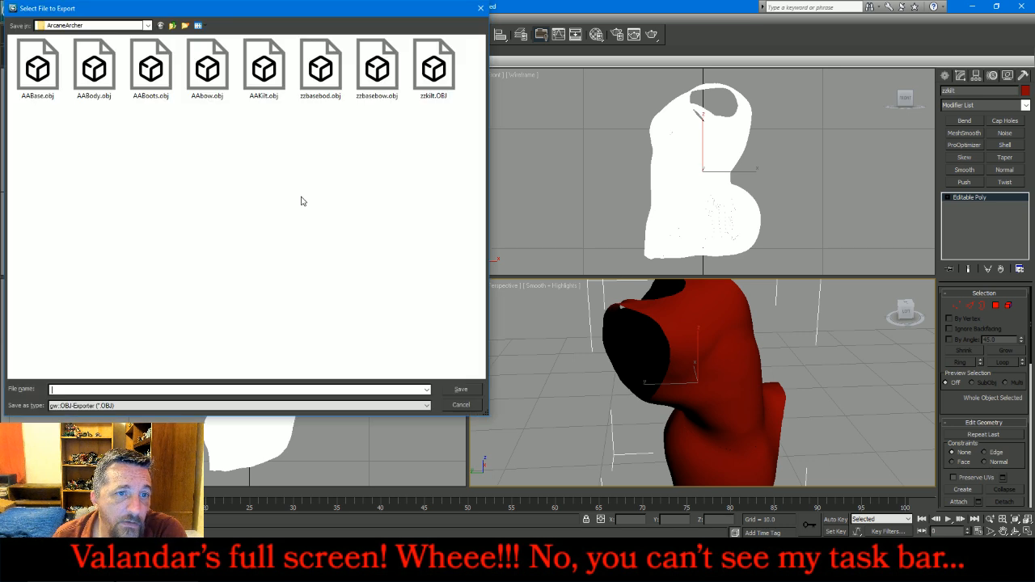
double_click(433, 69)
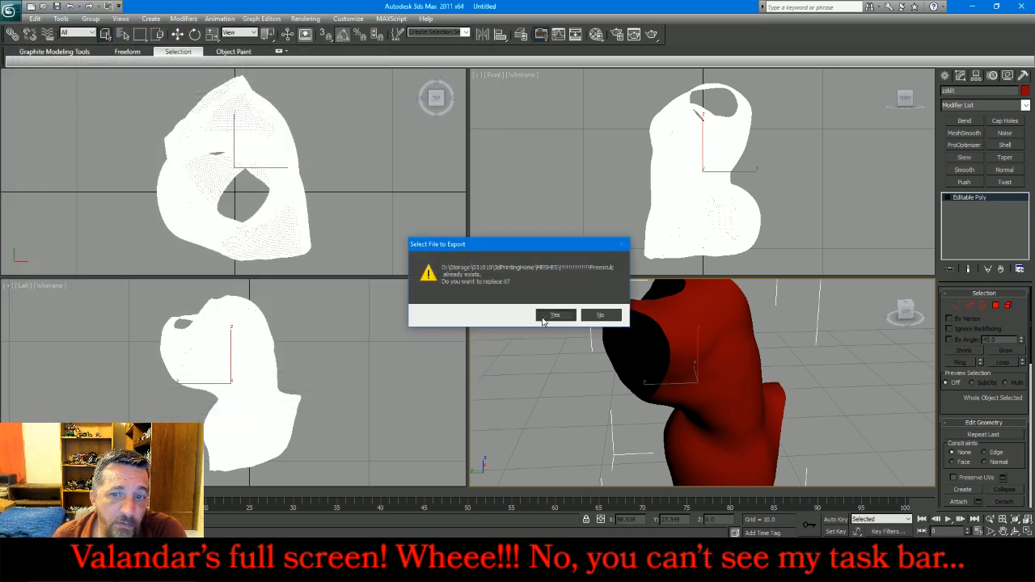
click(543, 319)
click(469, 357)
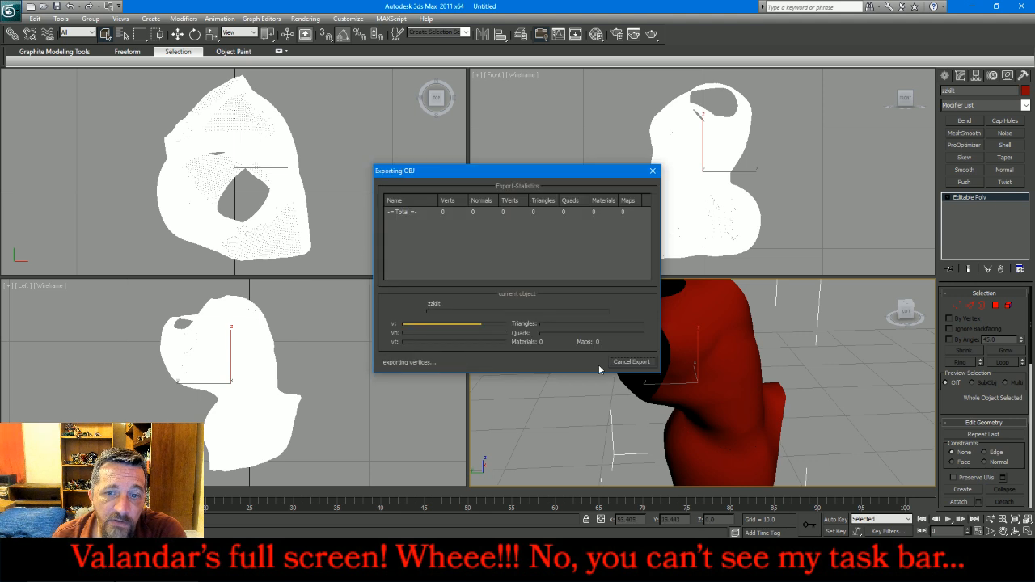
click(630, 363)
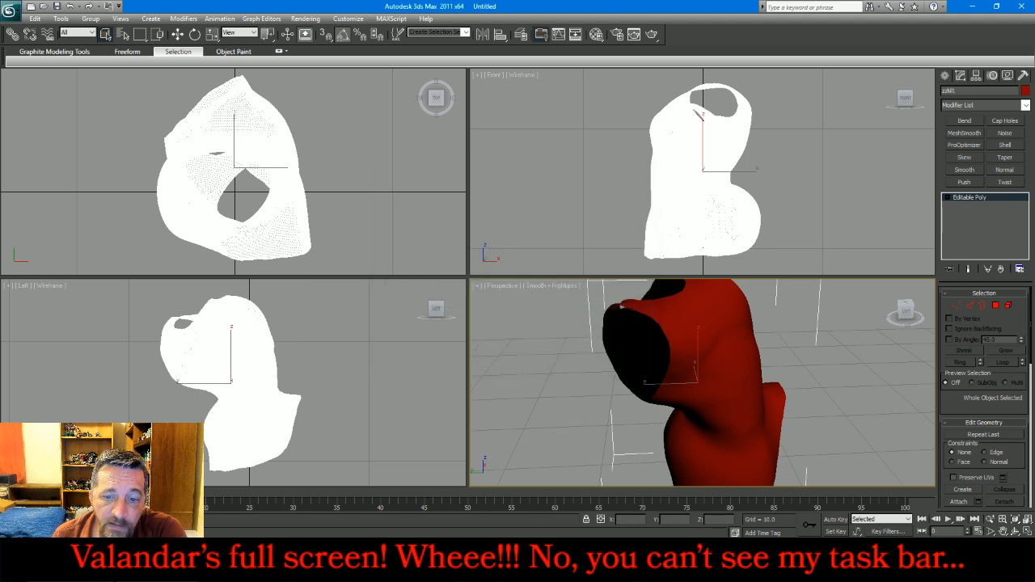
Switch to ZBrush, import zzkilt.OBJ over the Extract0 subtool, and check the tunic's fit from several angles
click(642, 569)
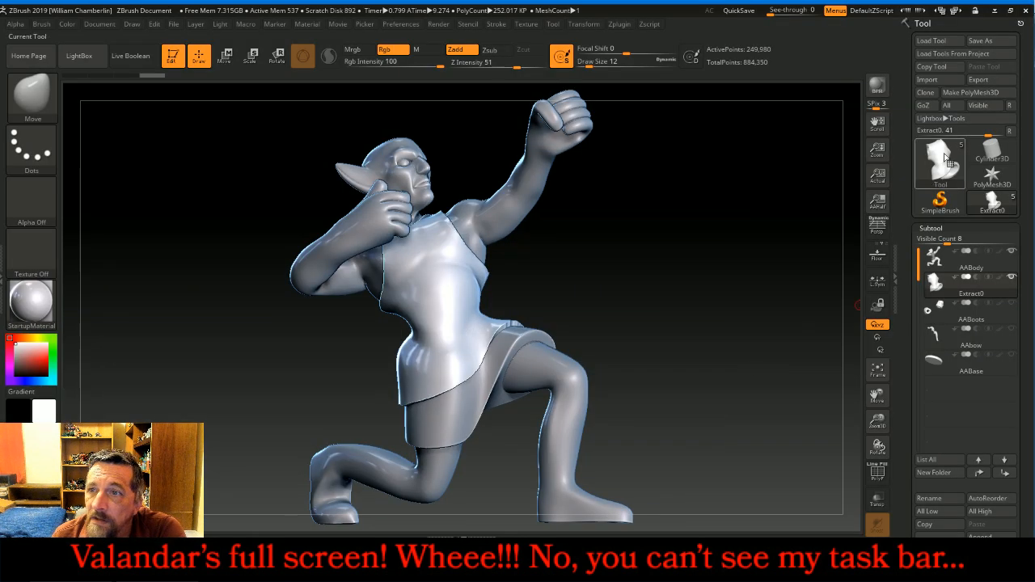
click(927, 79)
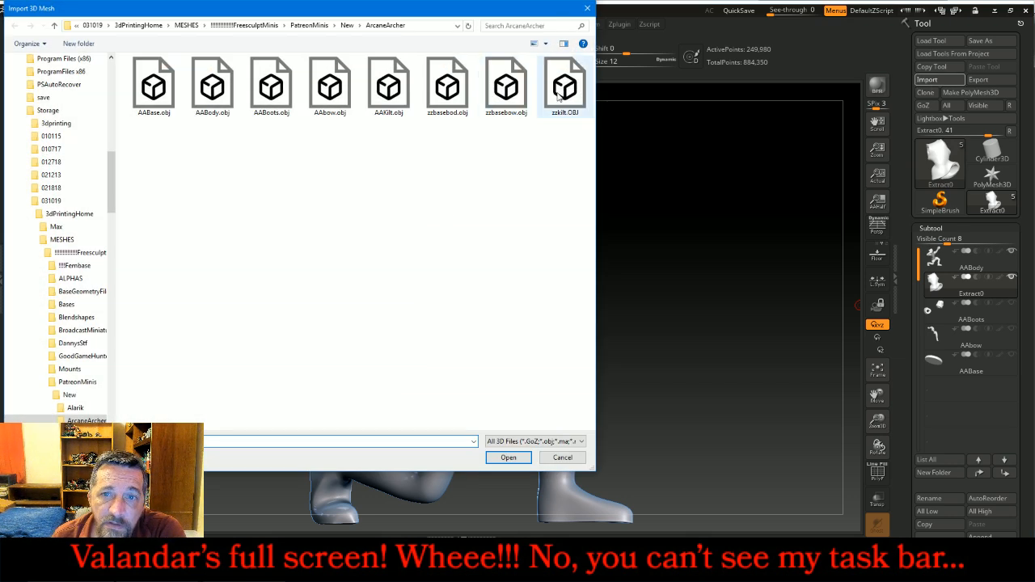
double_click(555, 97)
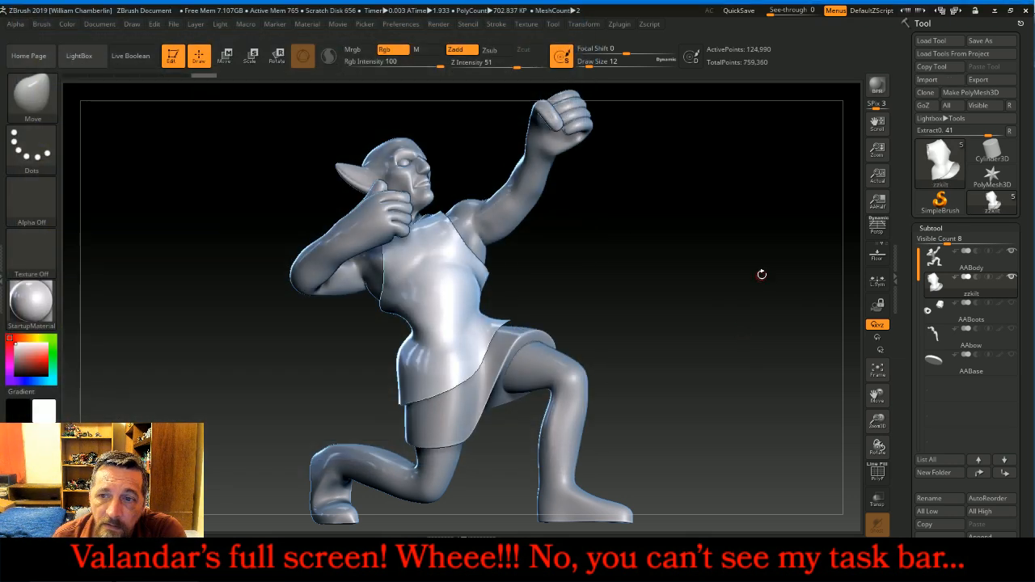
drag(672, 280, 539, 346)
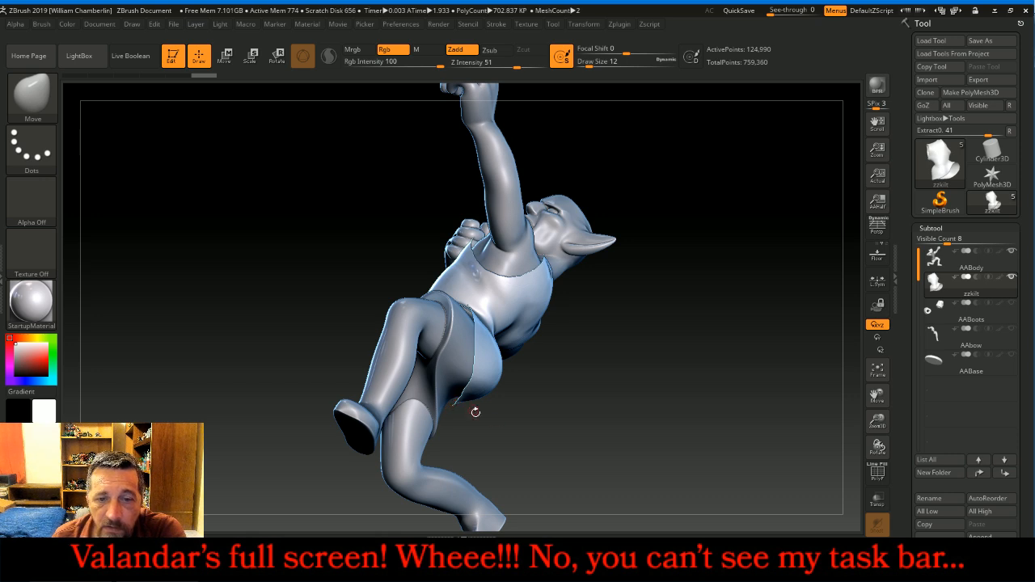
drag(672, 368, 741, 392)
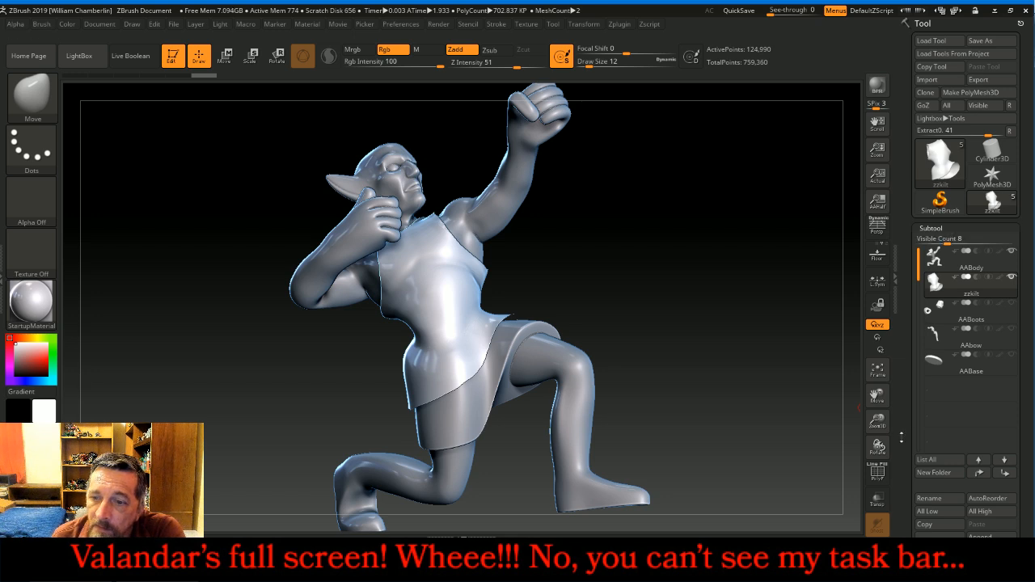
click(882, 473)
click(882, 473)
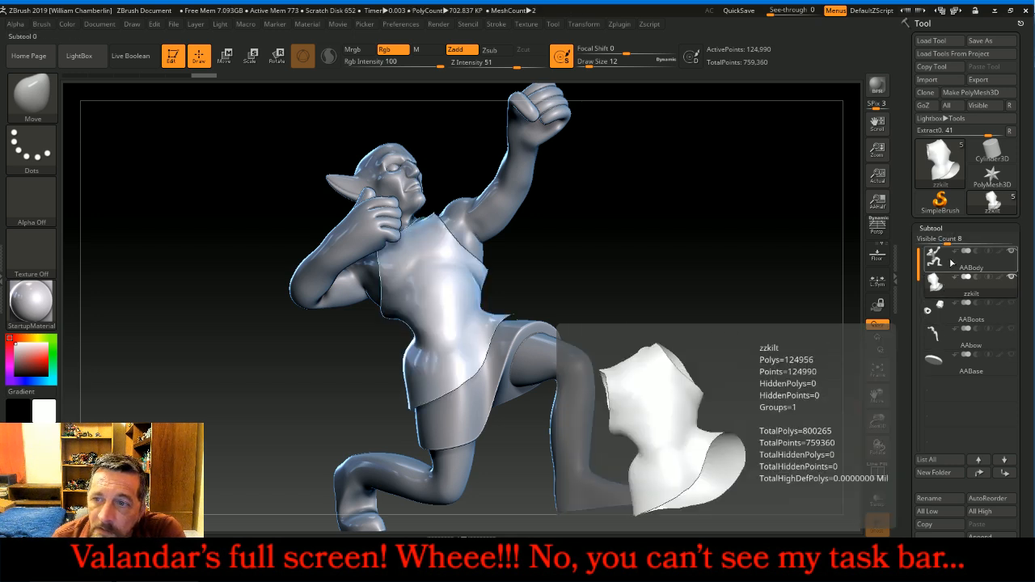
Set ZRemesher to half the polygon count and remesh the tunic
click(947, 228)
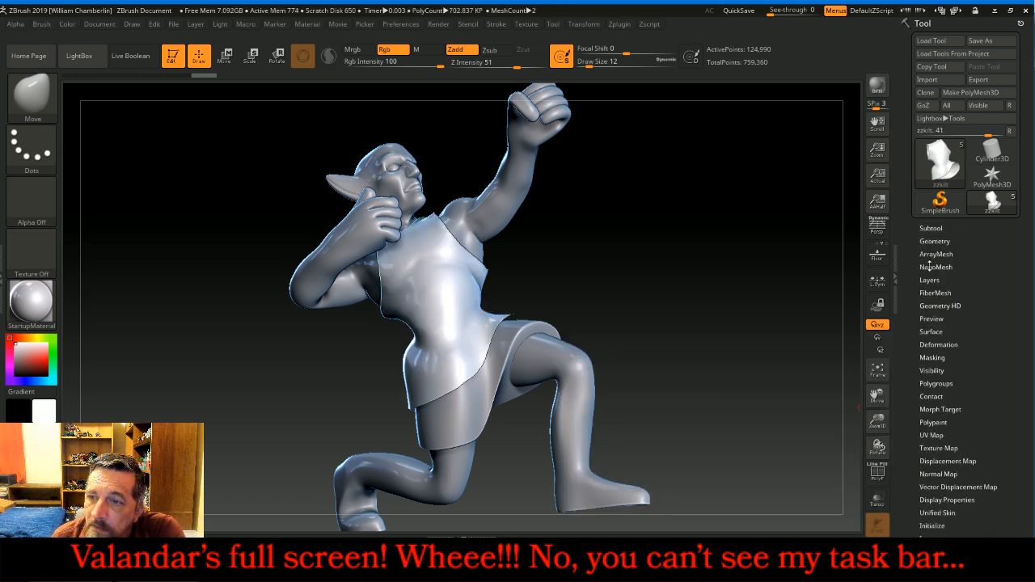
click(928, 240)
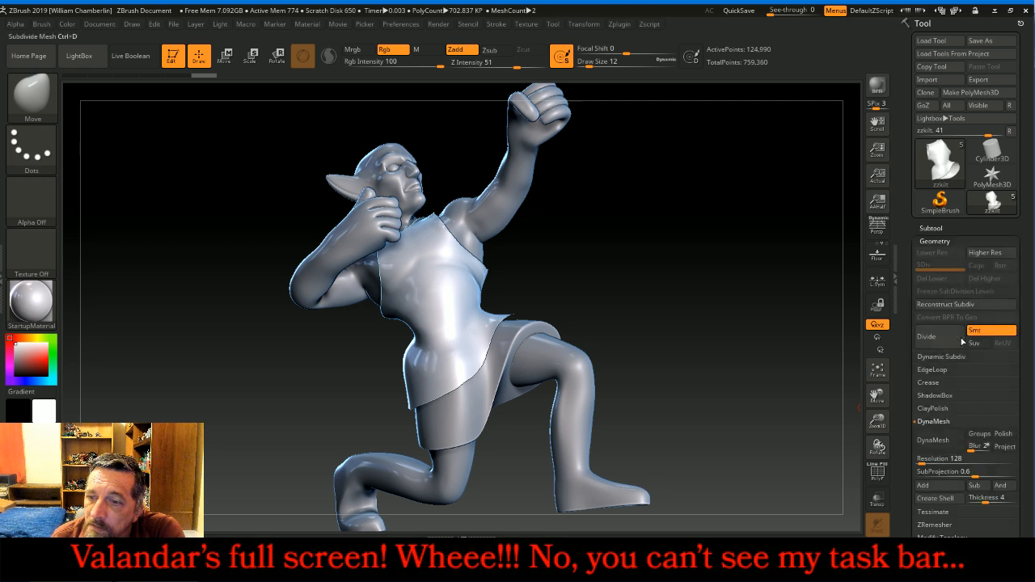
click(955, 527)
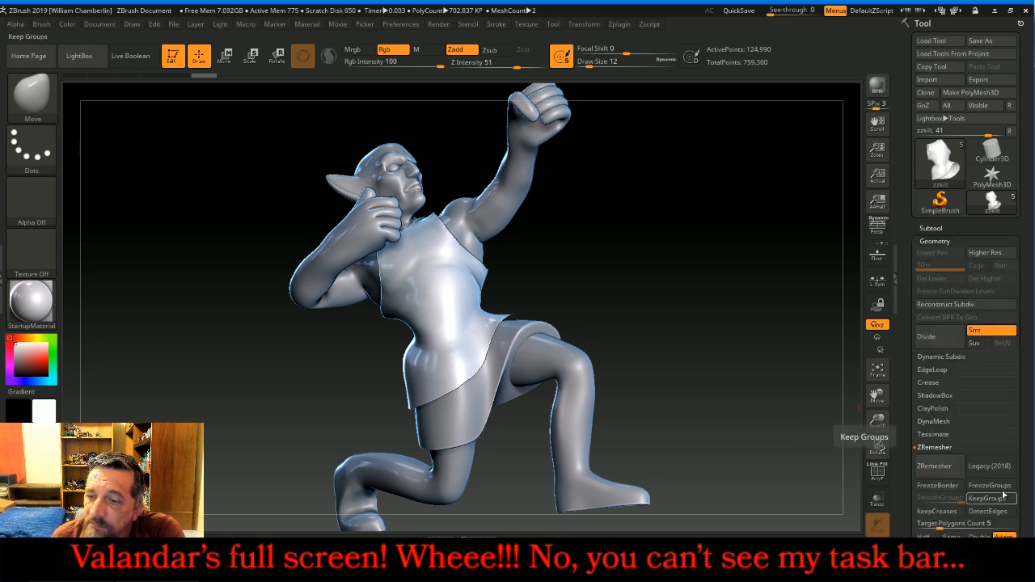
scroll(1029, 474, down, 1)
click(924, 509)
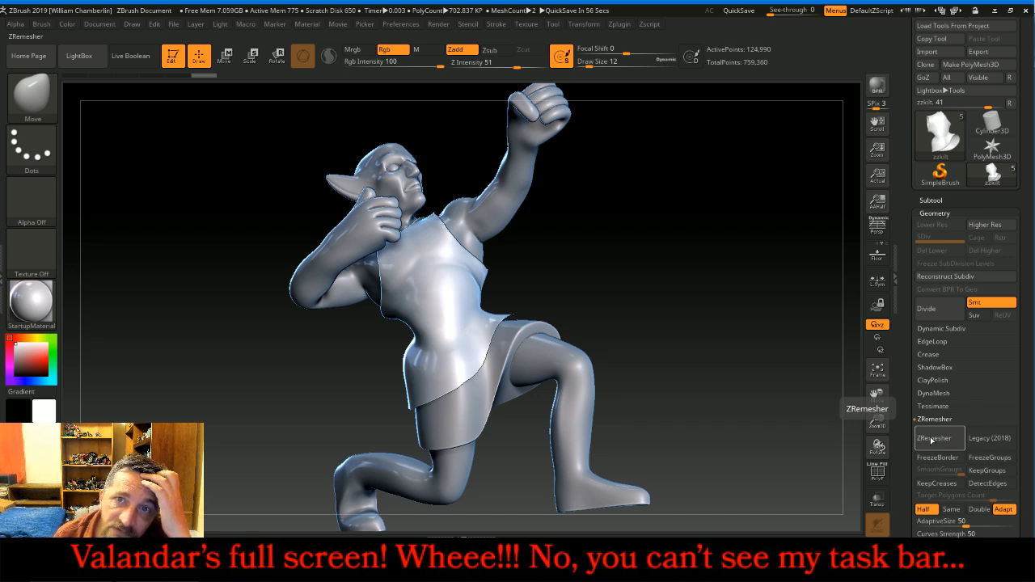
click(930, 440)
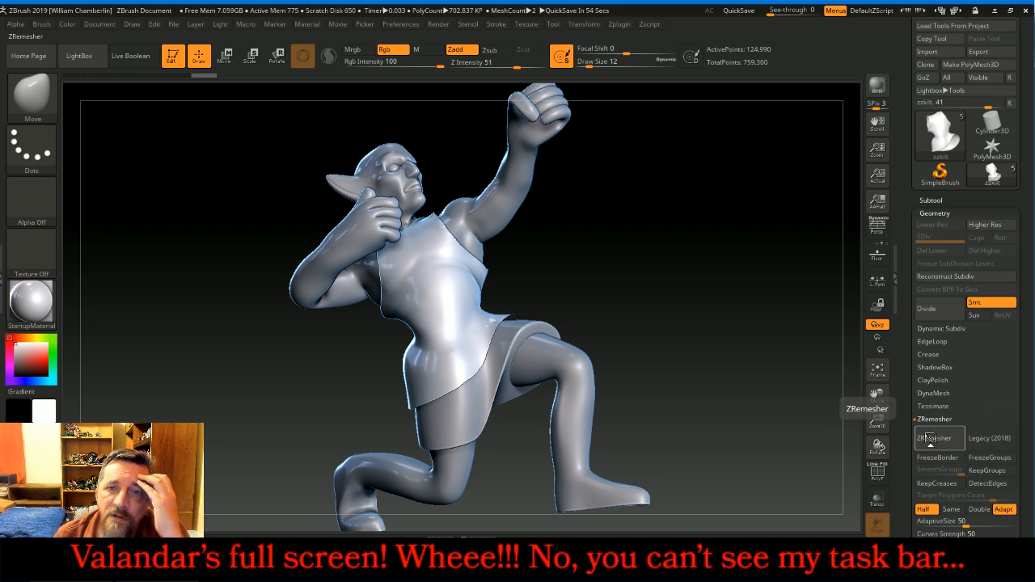
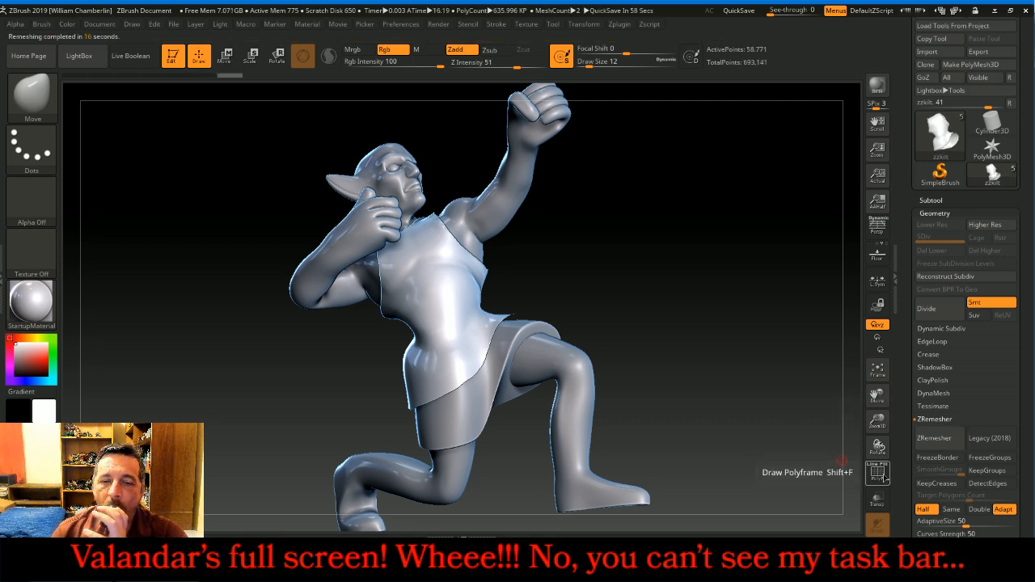
Show the polyframe on the tunic and ZRemesh it at half density two more times, checking the resulting topology
click(884, 477)
click(876, 370)
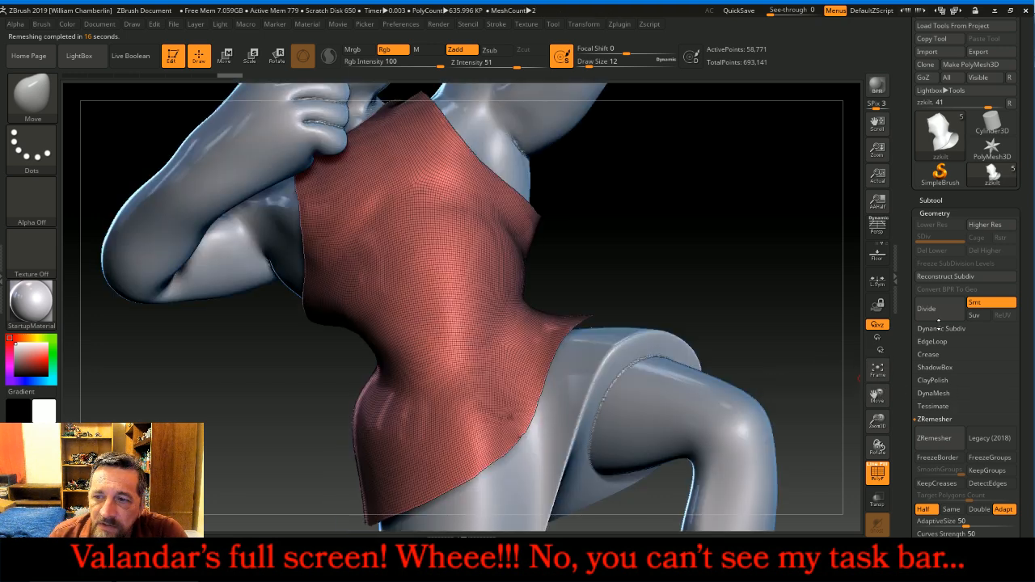
click(943, 439)
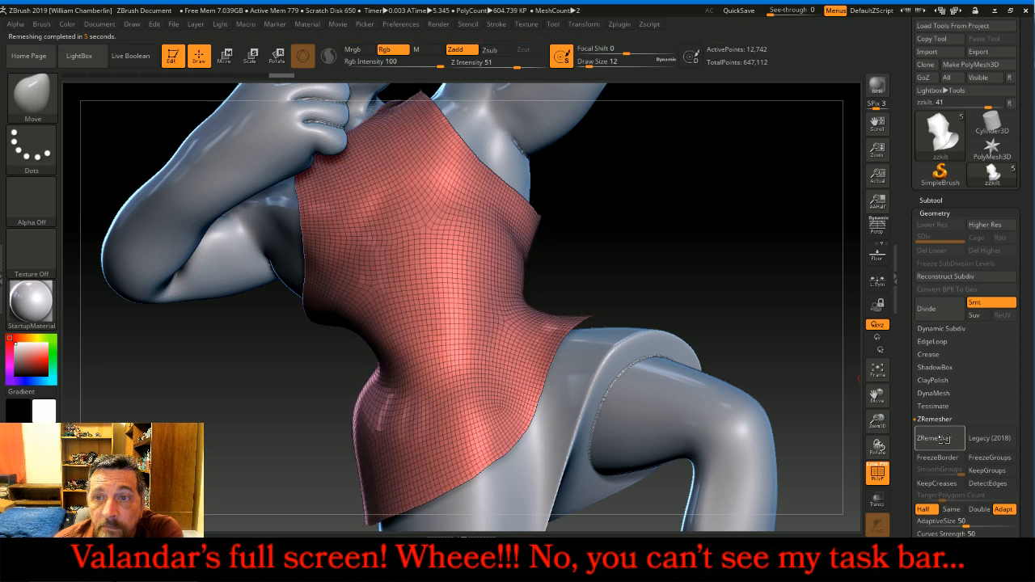
click(944, 440)
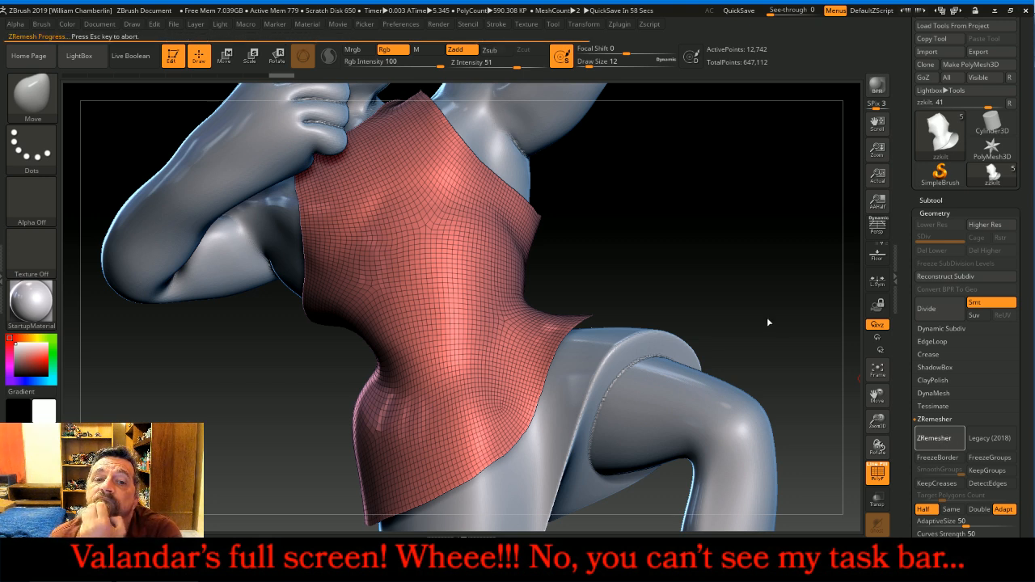
drag(768, 317, 766, 288)
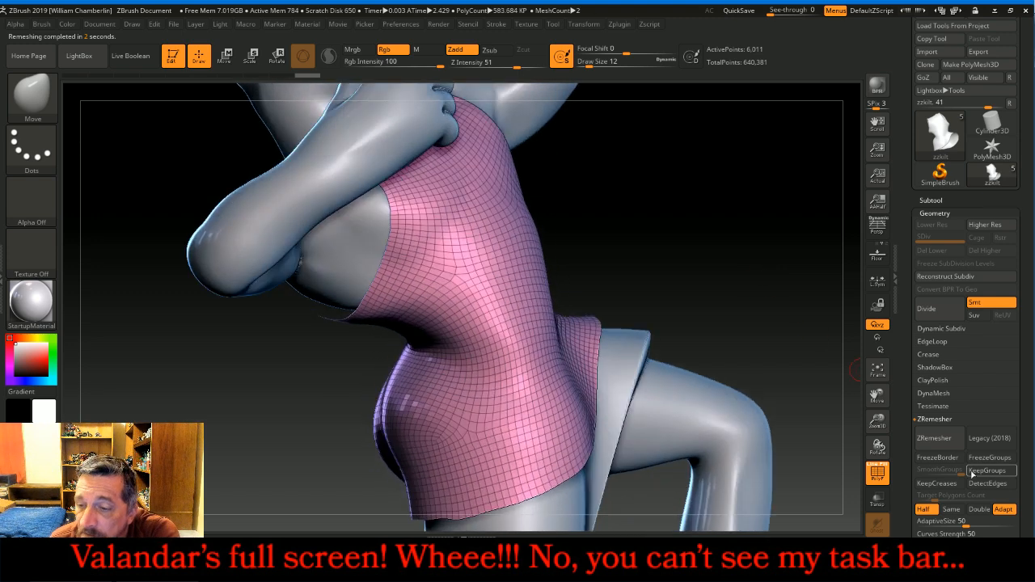
Close all open holes in the remeshed tunic using the Modify Topology options
scroll(989, 429, down, 5)
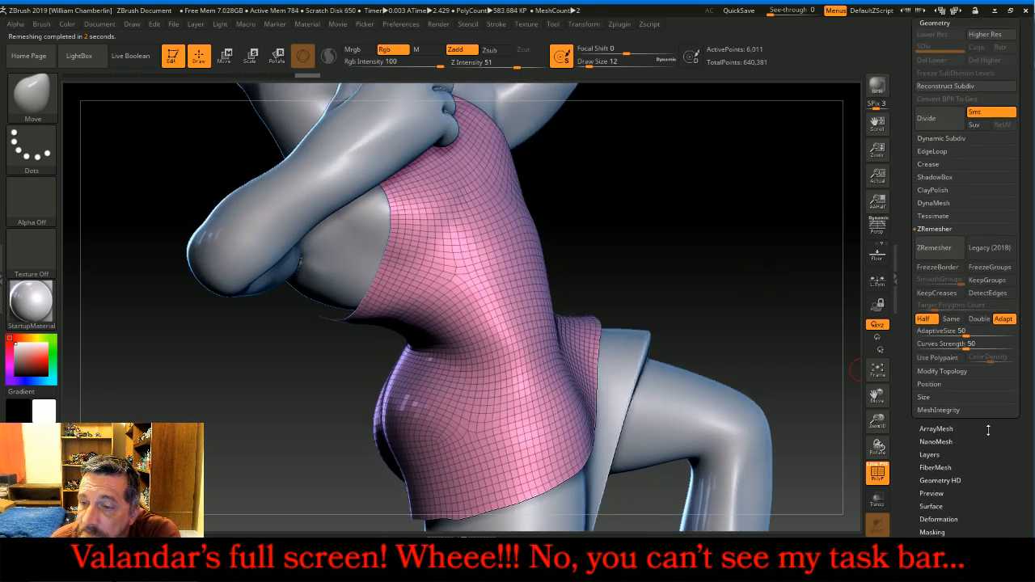
click(942, 371)
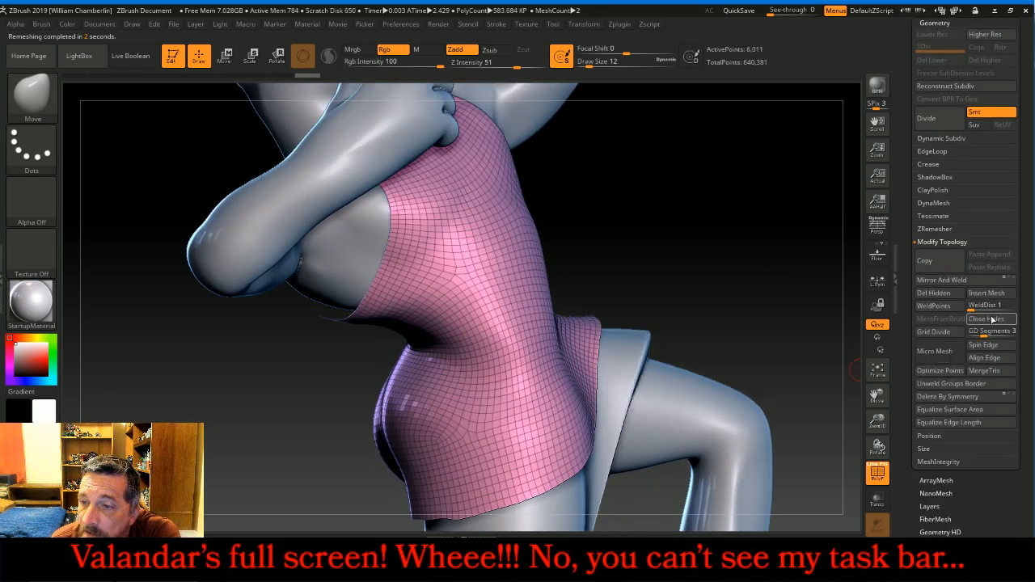
click(989, 319)
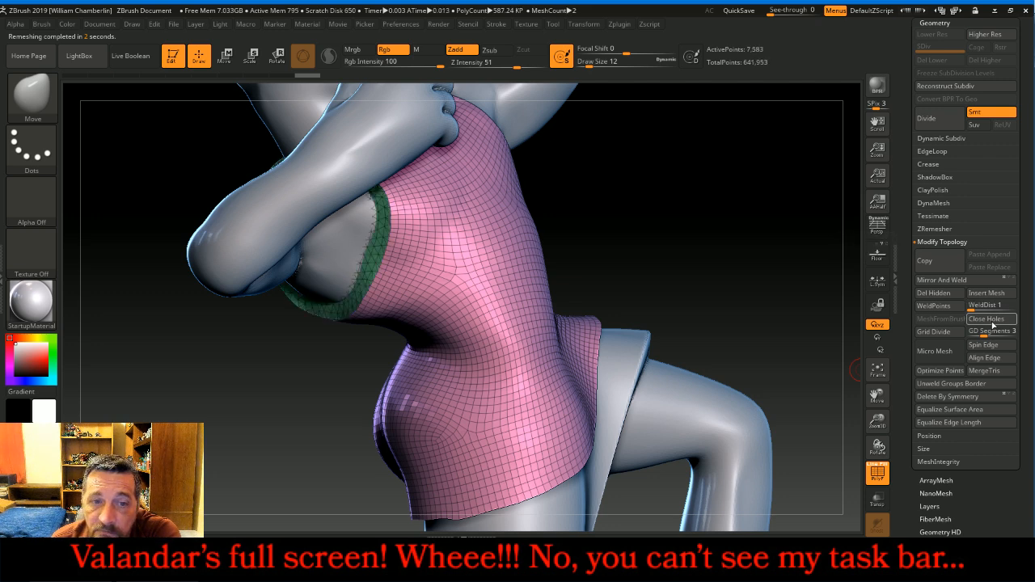
mouse_move(788, 275)
mouse_down()
mouse_move(809, 271)
mouse_move(726, 266)
mouse_move(783, 284)
mouse_up()
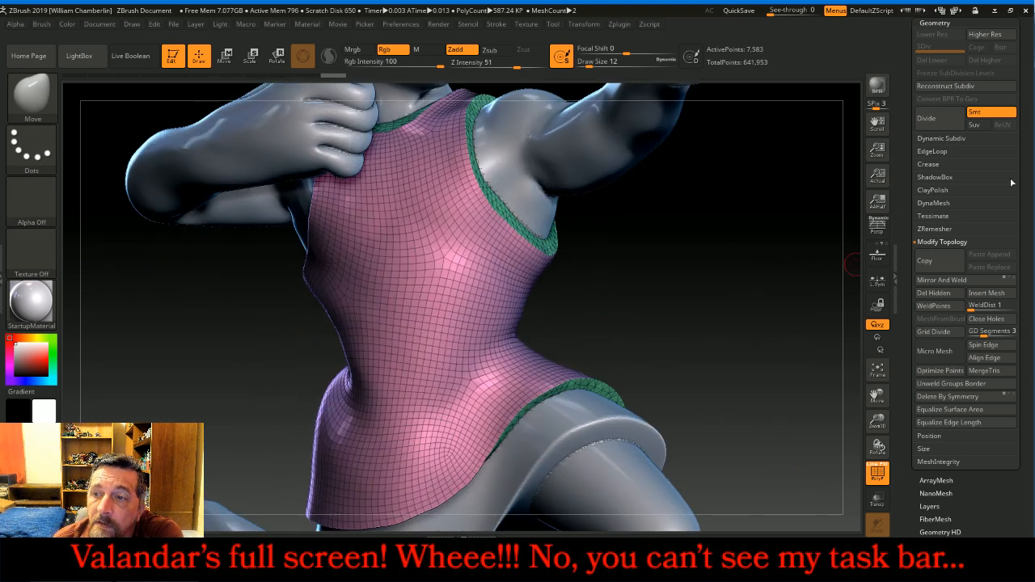
Export the capped tunic over the existing zzkilt.OBJ in the ArcaneArcher folder and turn off the polygon wireframe display
scroll(1023, 164, up, 5)
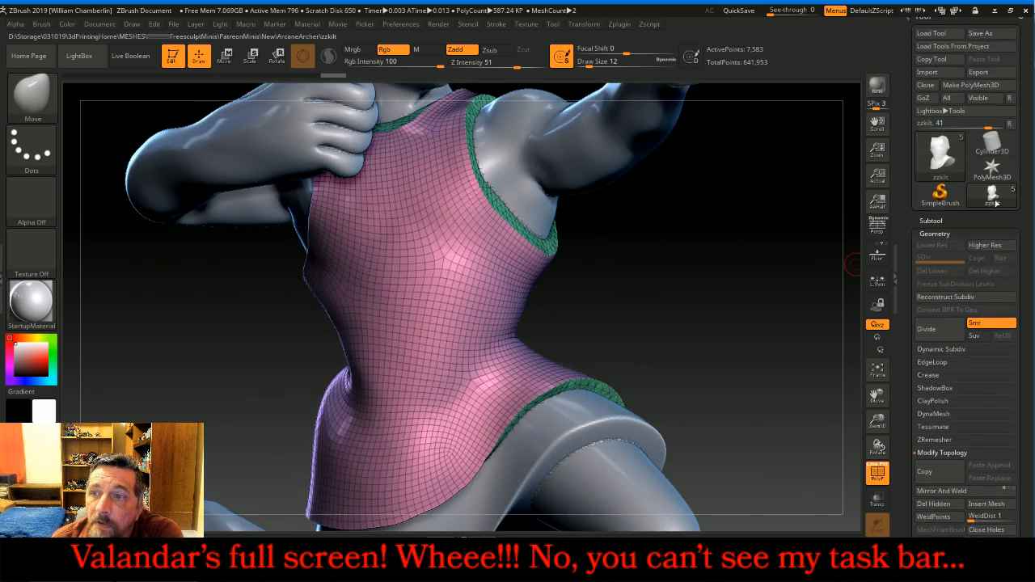
click(979, 74)
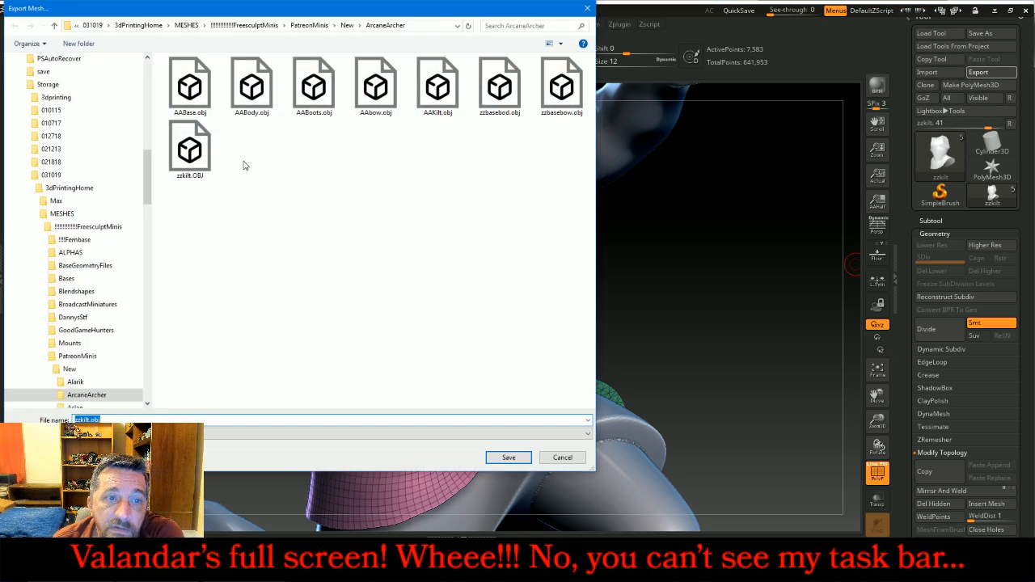
double_click(194, 156)
click(545, 279)
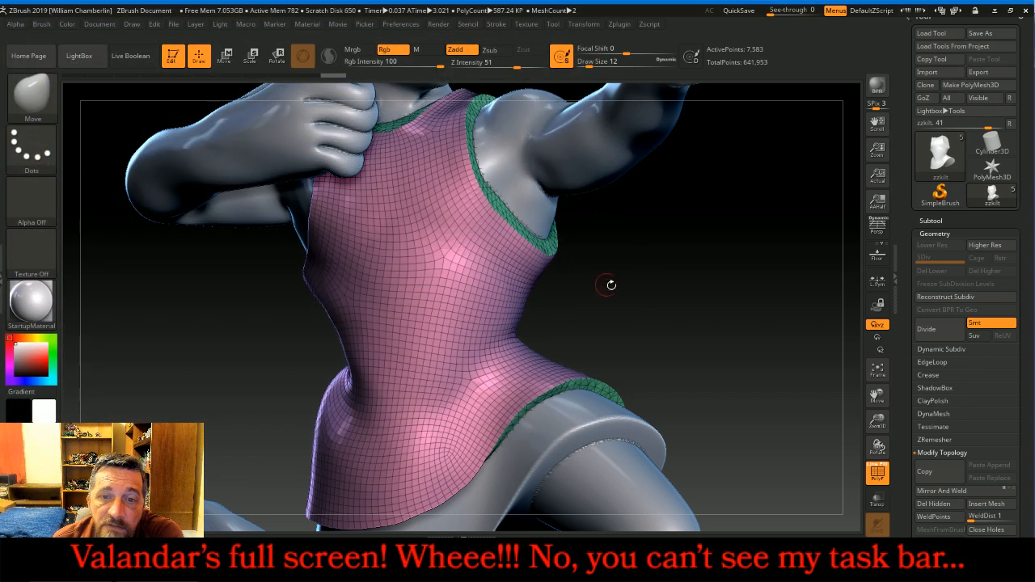
click(876, 476)
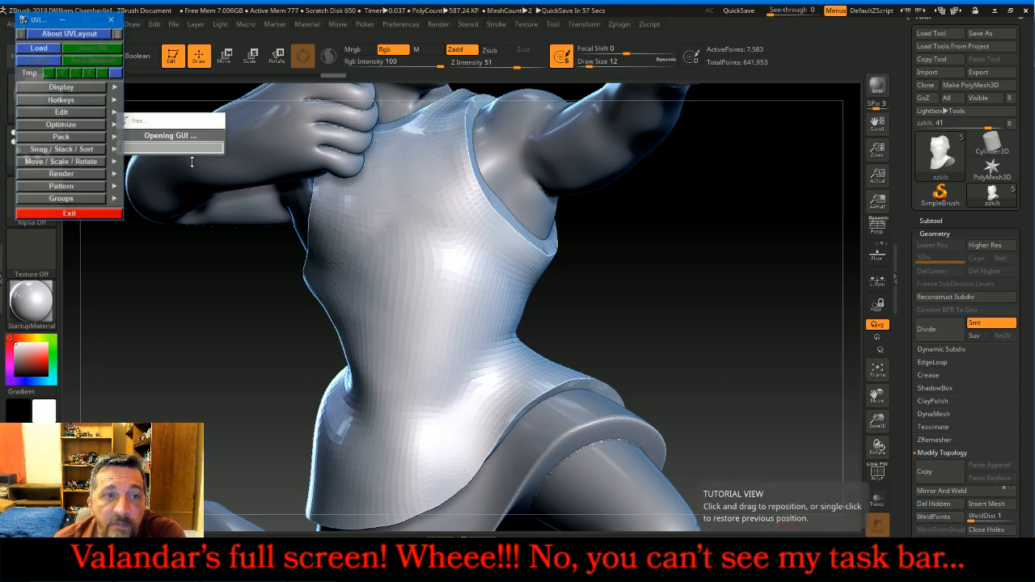
In UVLayout, load zzkilt.OBJ from FreesculptMinis/PatreonMinis/New/ArcaneArcher with the Poly type and New UVs options
click(38, 88)
click(38, 49)
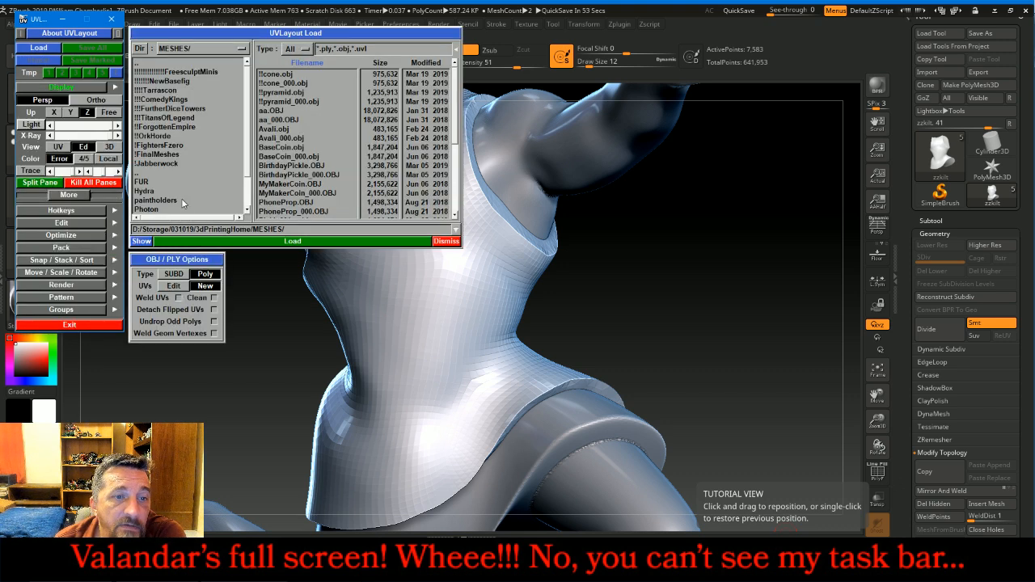
double_click(183, 72)
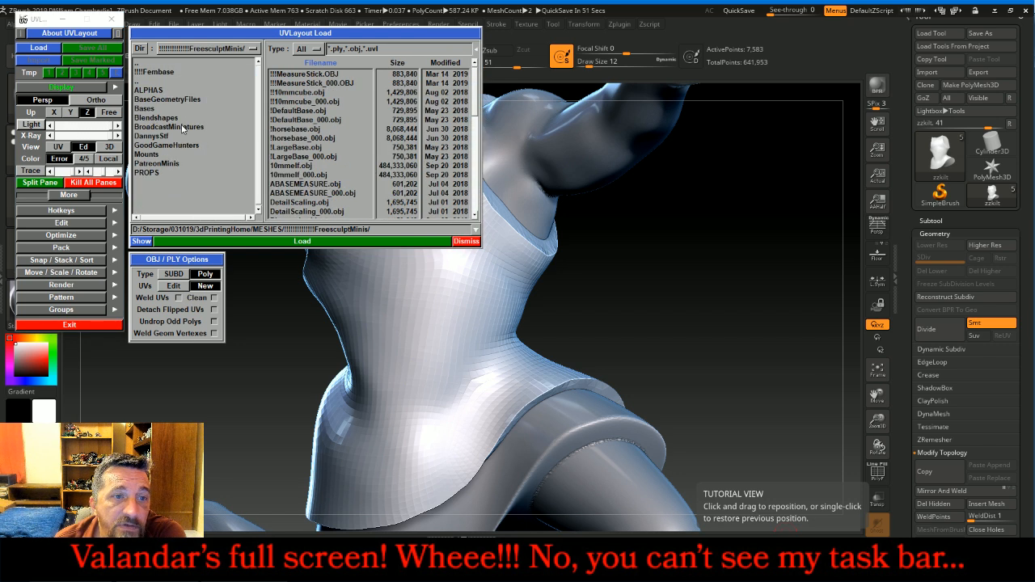
double_click(165, 164)
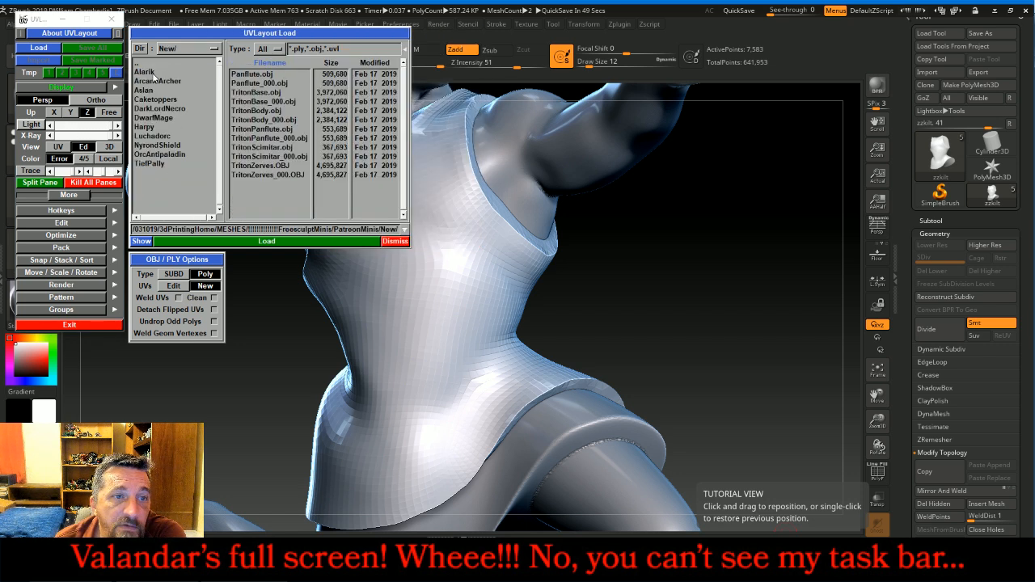
double_click(153, 82)
double_click(245, 140)
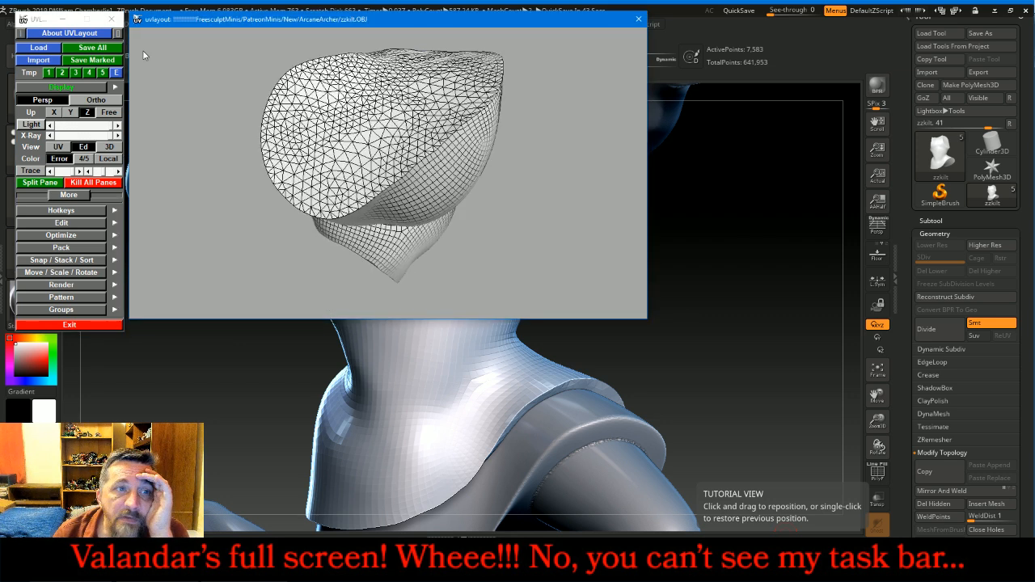
Enlarge the model view, mark cuts around the first triangulated hole cap's border, then detach and drop that cap
click(120, 36)
drag(208, 171, 316, 158)
scroll(429, 291, up, 2)
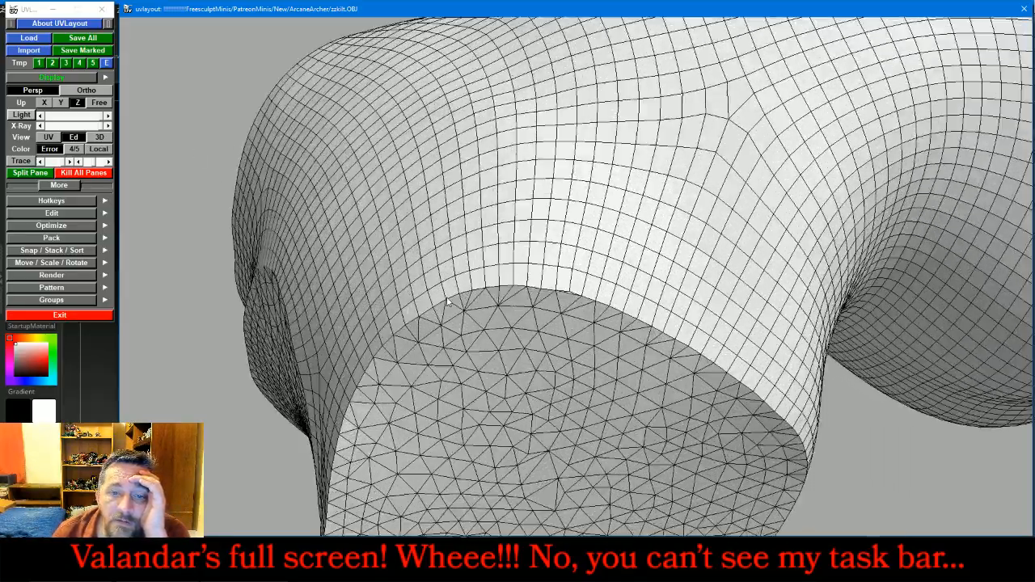
key(c)
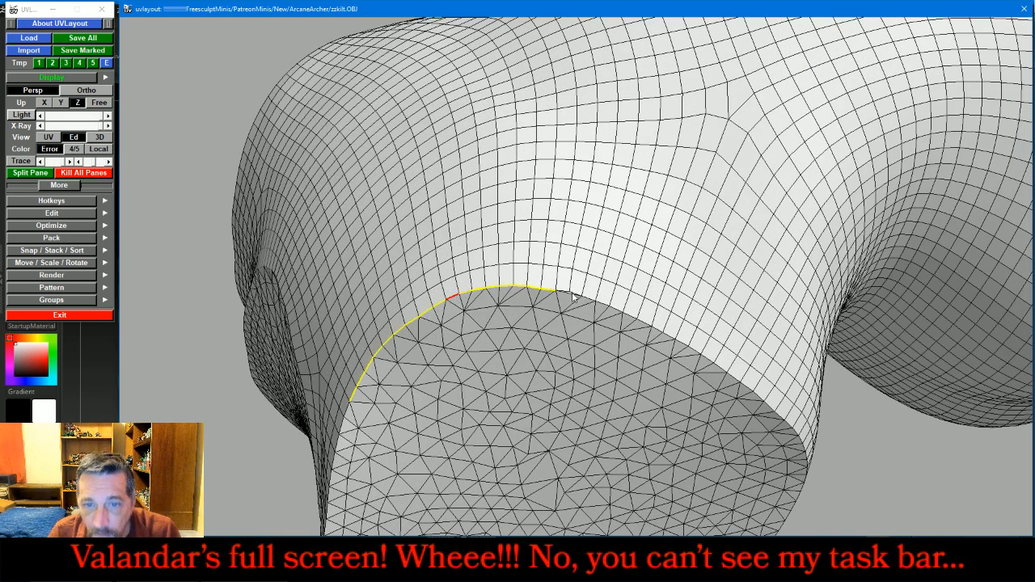
key(c)
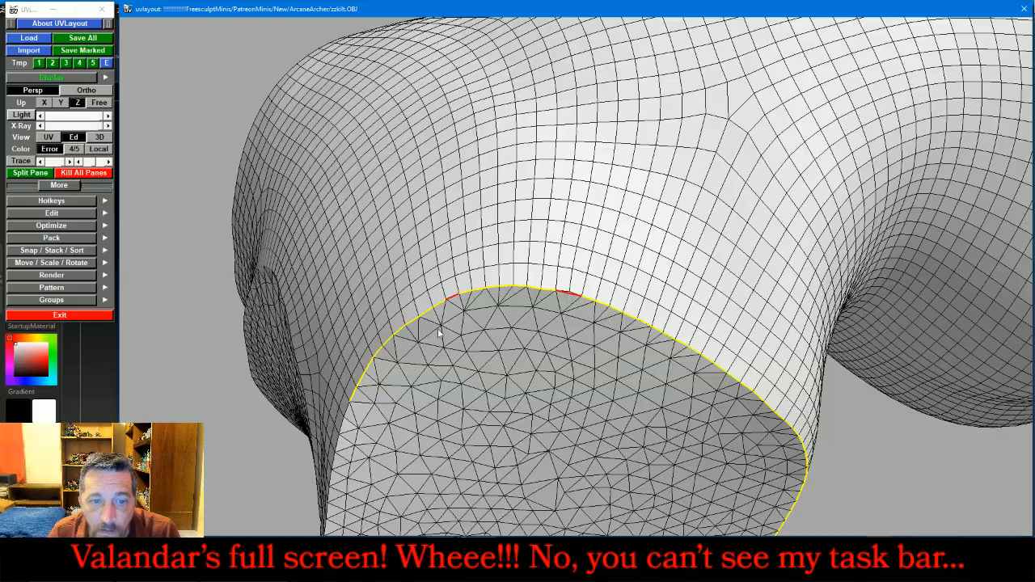
key(c)
mouse_move(347, 411)
mouse_down()
mouse_move(368, 329)
mouse_move(383, 324)
mouse_up()
mouse_move(395, 316)
mouse_down()
mouse_move(413, 306)
mouse_move(410, 315)
mouse_up()
key(Return)
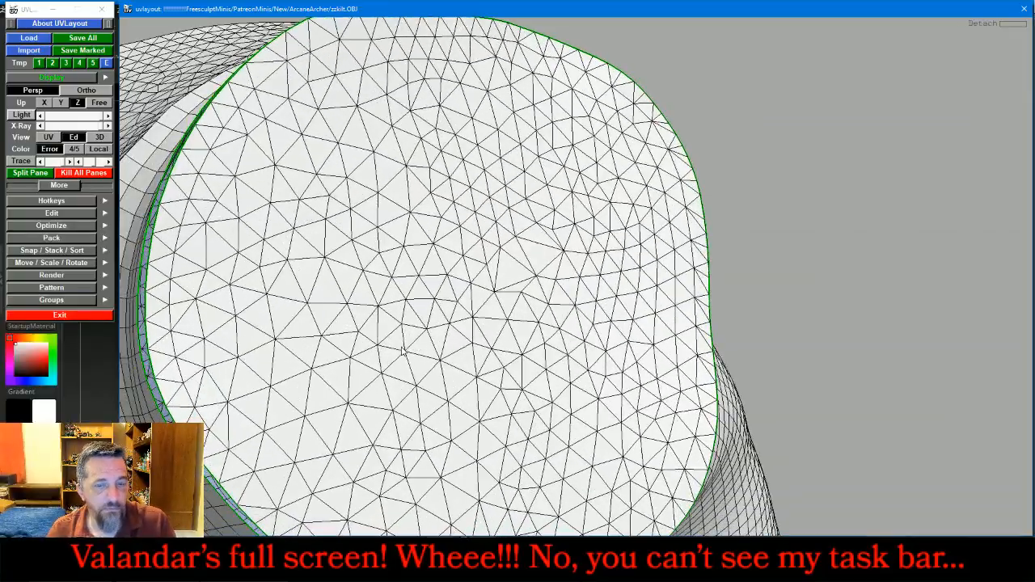
key(d)
Cut along the border of the triangulated cap next to the opened hole, then detach and drop it
drag(763, 236, 840, 287)
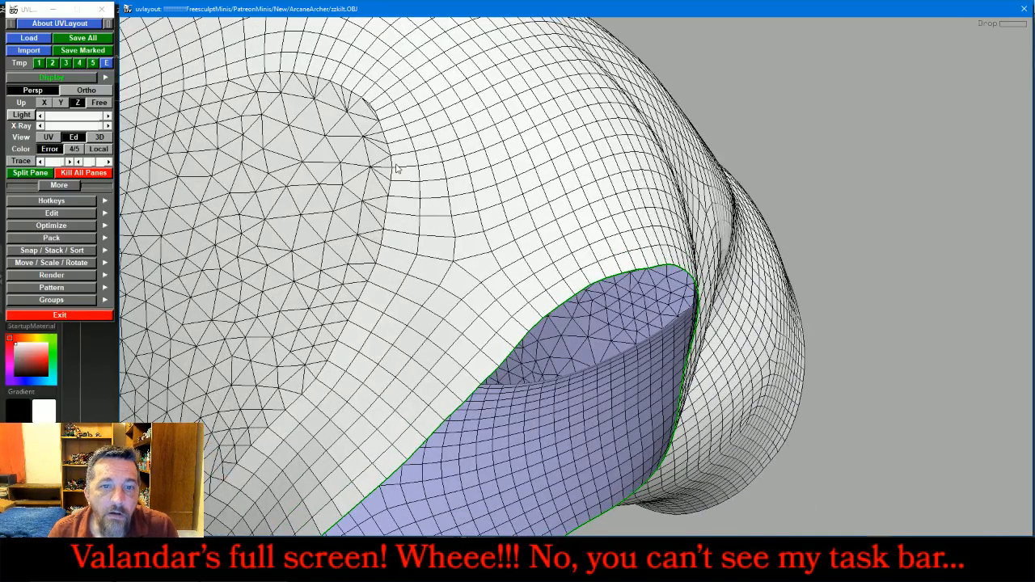
key(c)
key(c)
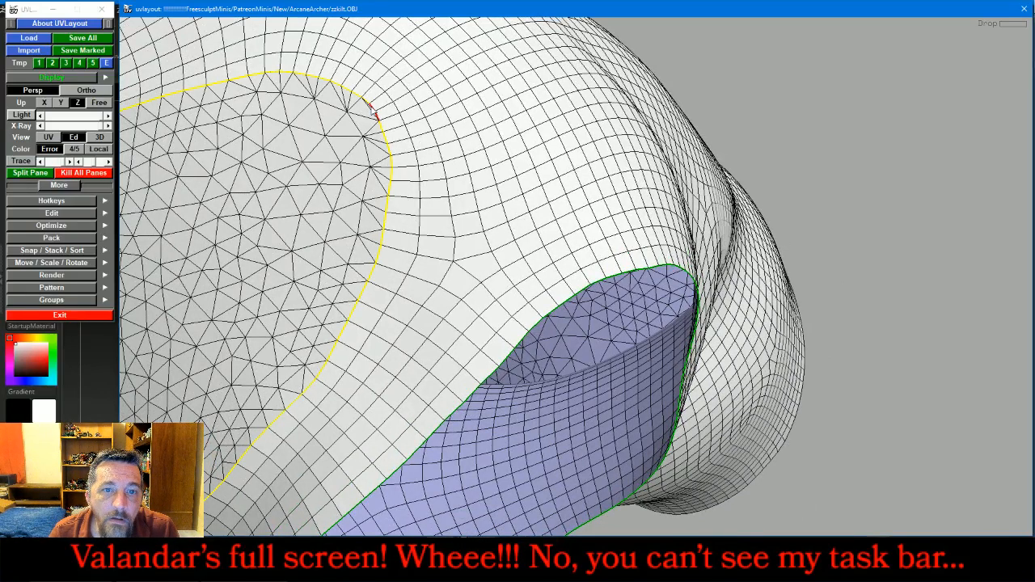
key(Return)
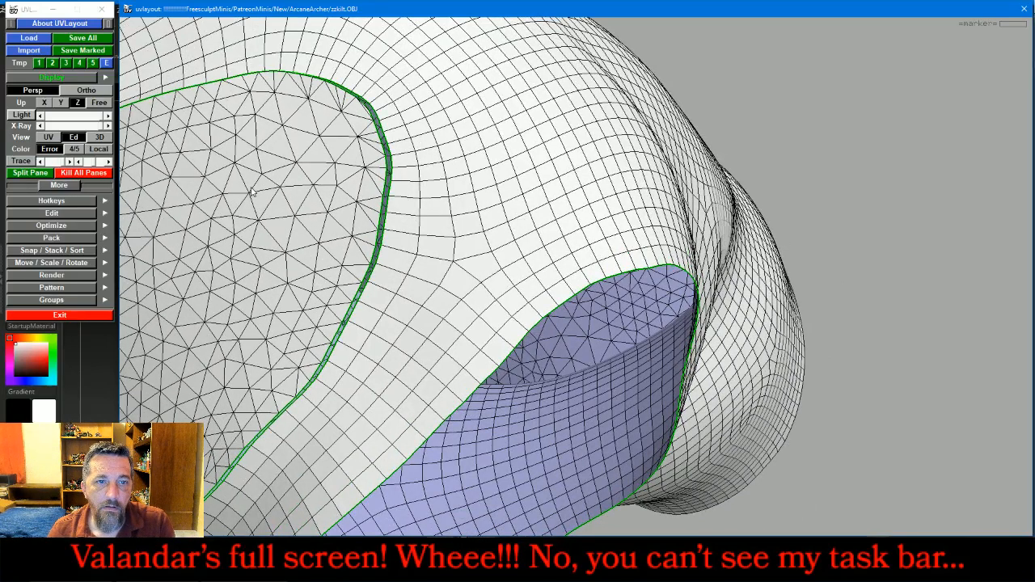
key(d)
Mark cut edges along the border of the large triangulated cap at the tunic's far end
drag(905, 309, 724, 354)
right_drag(724, 355, 636, 255)
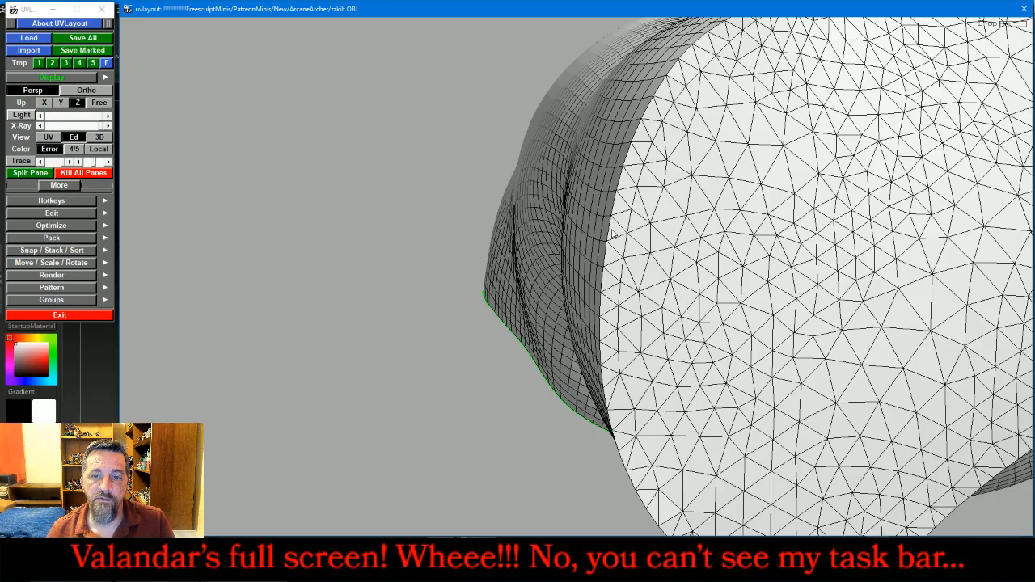
drag(674, 253, 433, 279)
middle_drag(433, 279, 262, 299)
scroll(411, 304, down, 2)
scroll(773, 354, up, 2)
scroll(775, 346, up, 3)
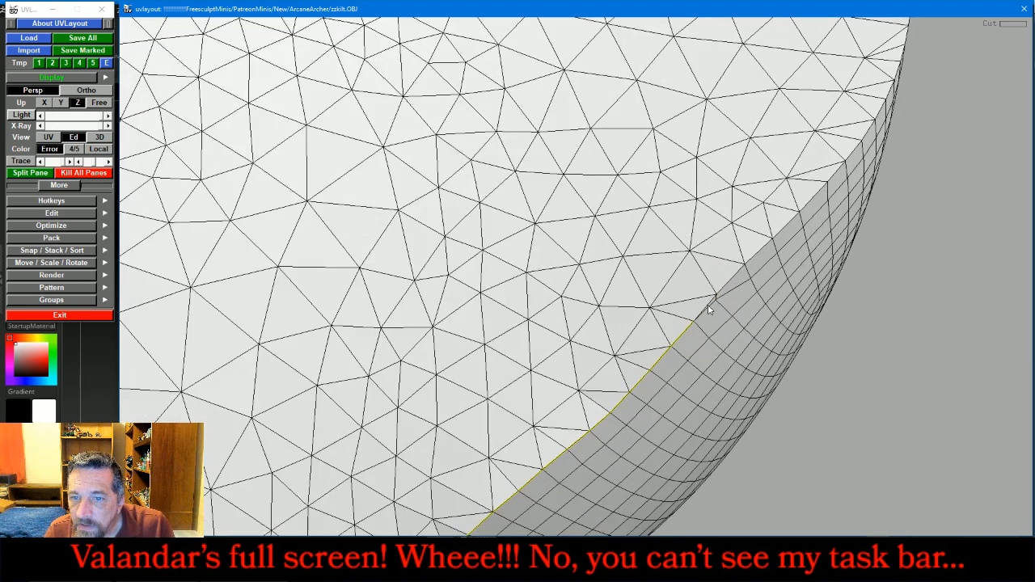
scroll(748, 374, down, 5)
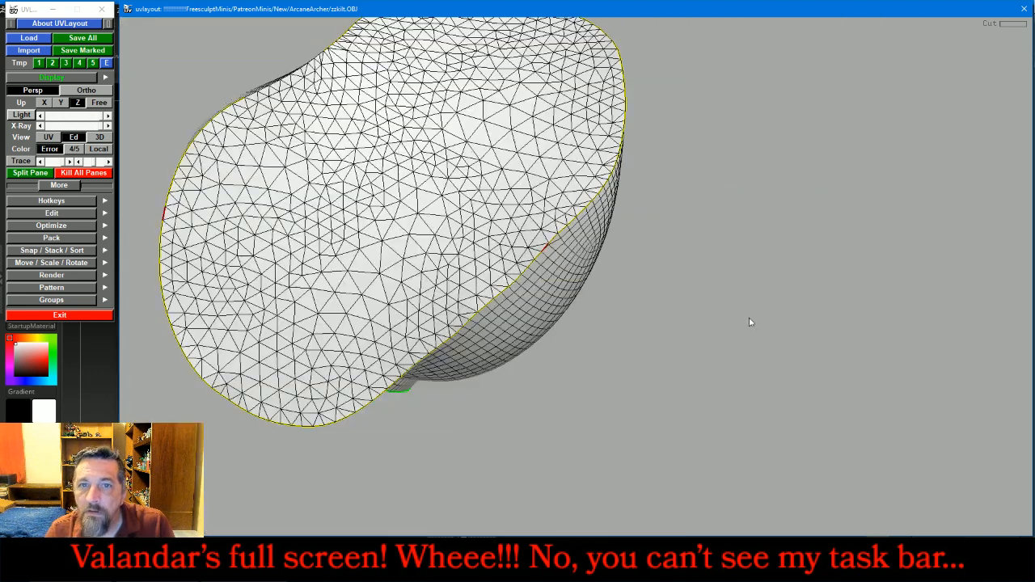
Complete the cut markings along the large cap's folded border, then detach and drop the cap
drag(726, 230, 732, 256)
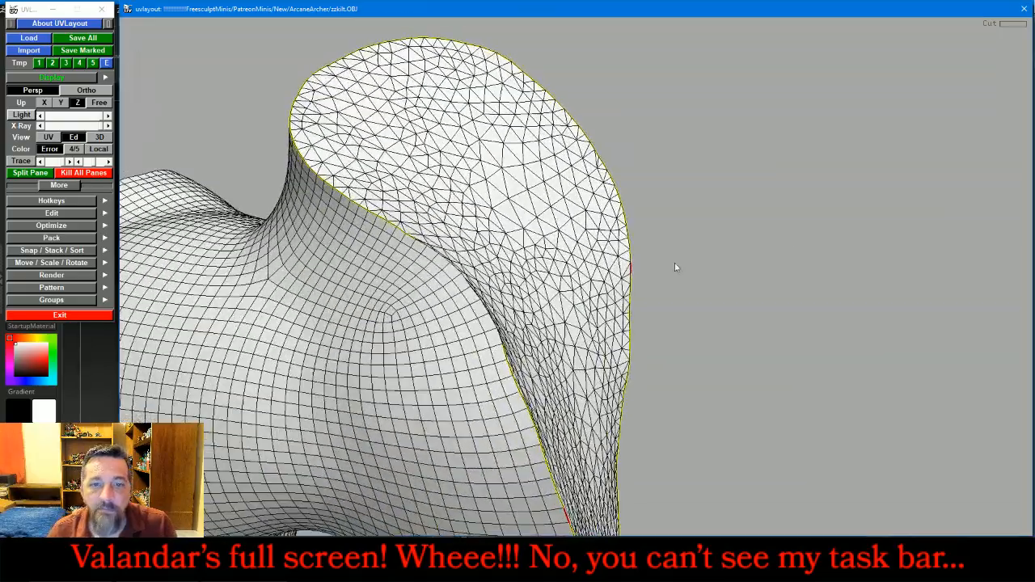
scroll(504, 346, up, 6)
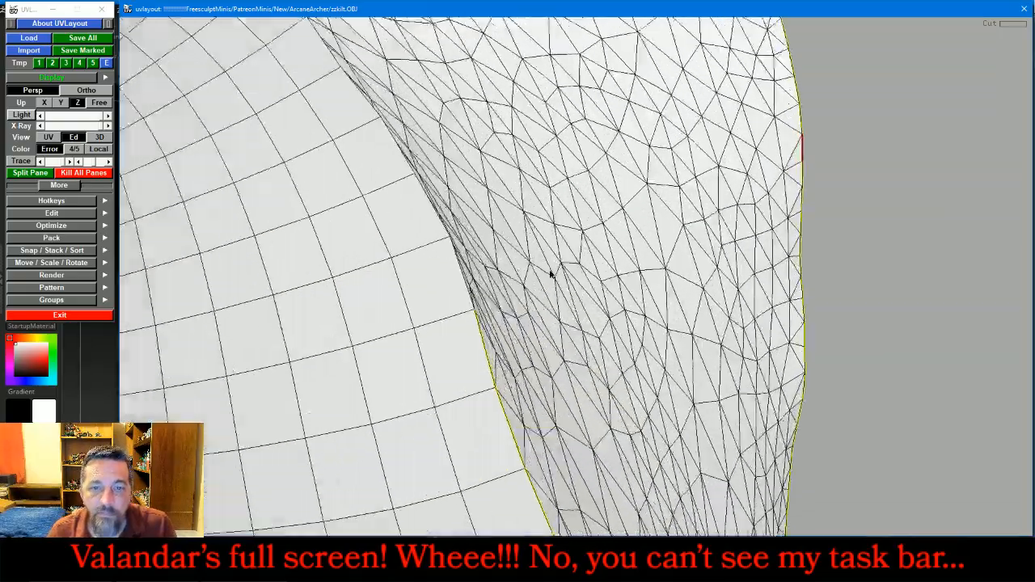
scroll(540, 279, up, 2)
key(c)
key(c)
drag(395, 156, 481, 418)
key(c)
drag(412, 224, 440, 337)
right_drag(440, 337, 637, 285)
key(Return)
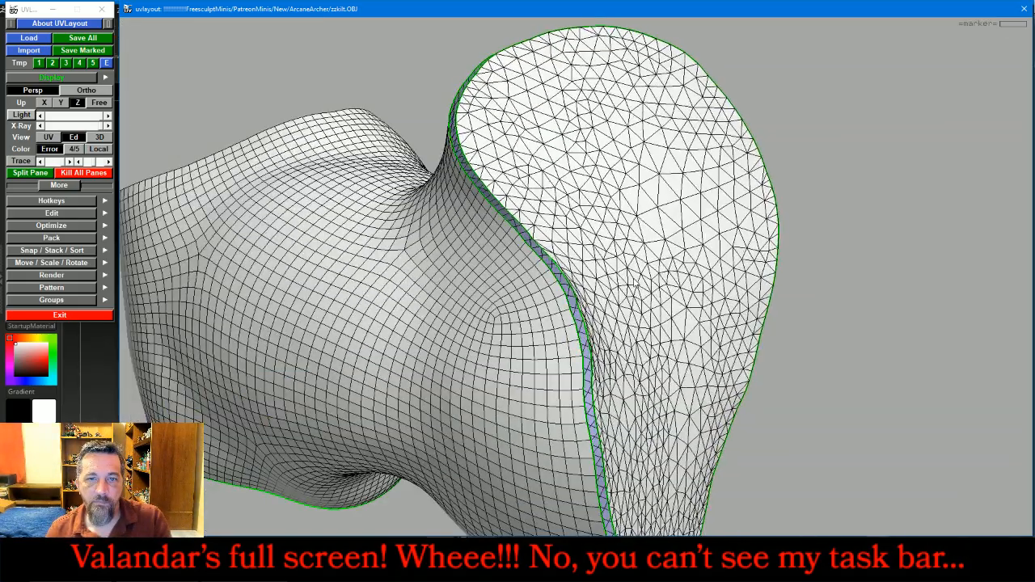
key(d)
Cut around the border of the last remaining triangulated cap, then detach and drop it
drag(615, 226, 756, 156)
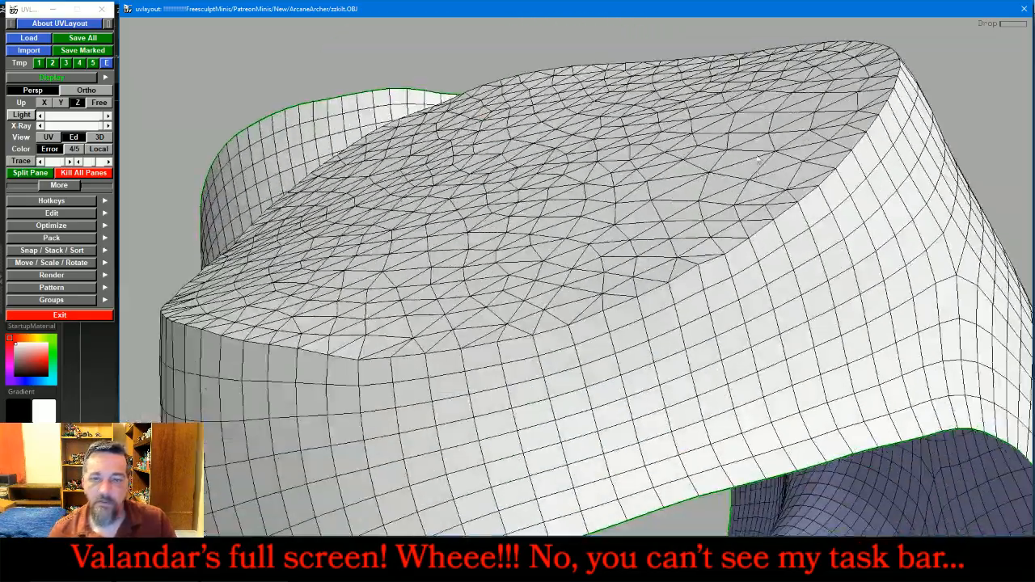
key(c)
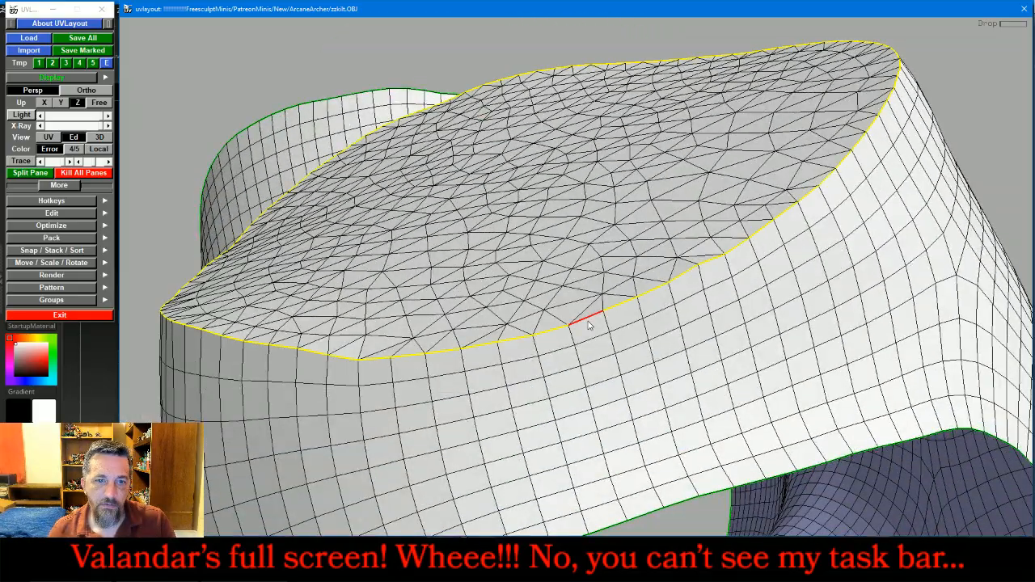
key(Return)
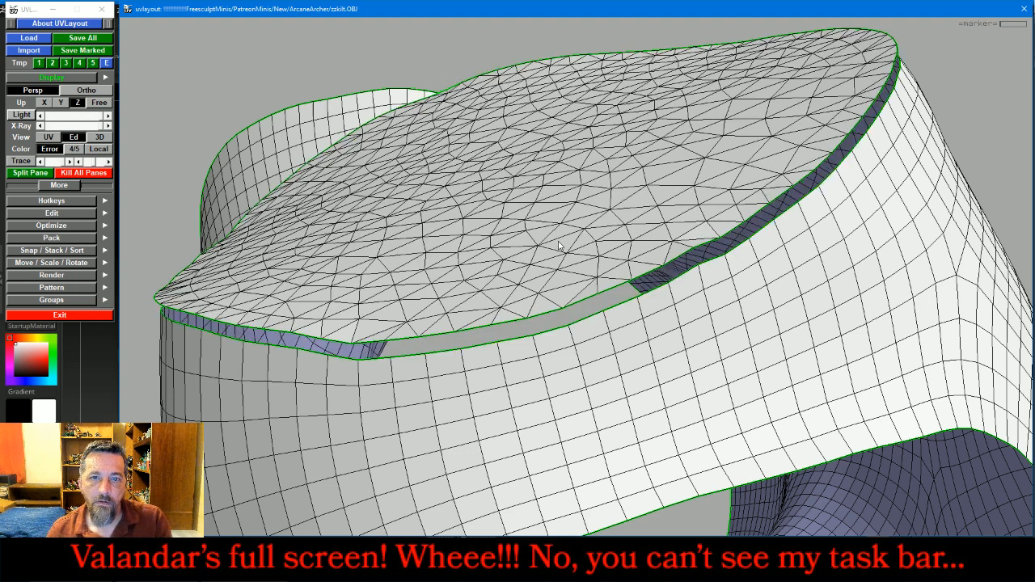
key(d)
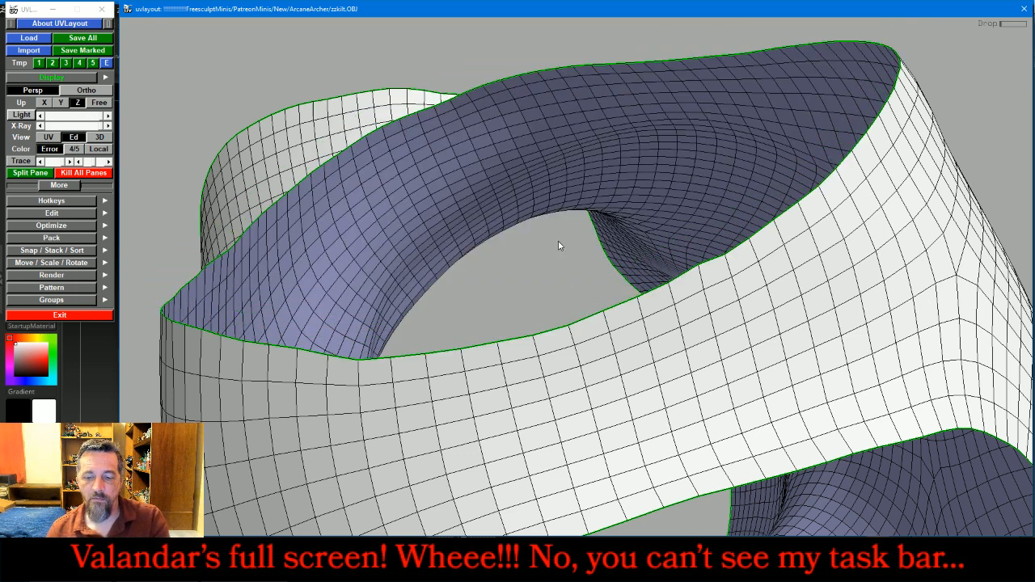
Mark cut edges across both narrow shoulder straps of the tunic, from the neck opening to each armhole
key(Home)
middle_drag(768, 322, 830, 324)
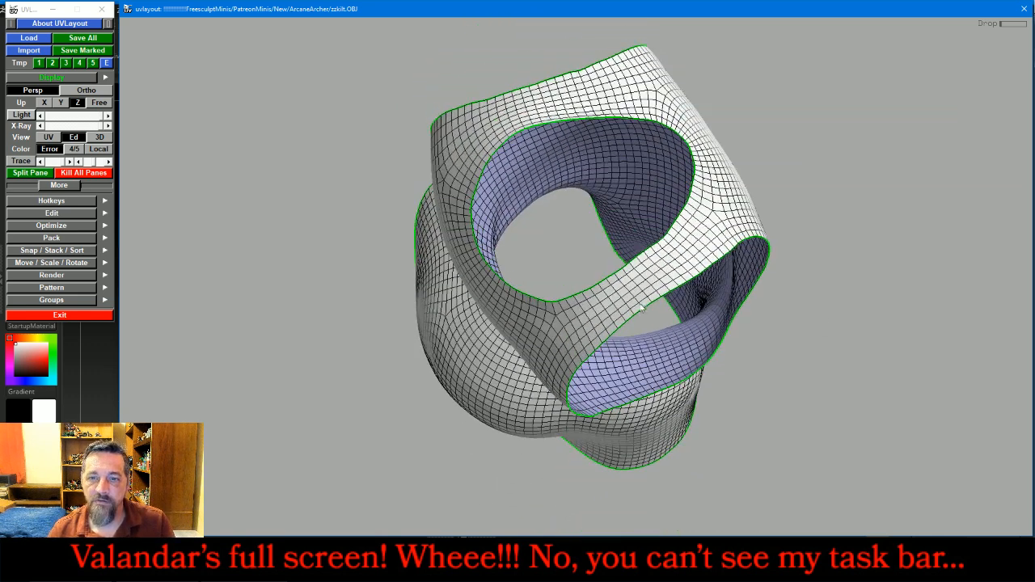
scroll(655, 305, up, 4)
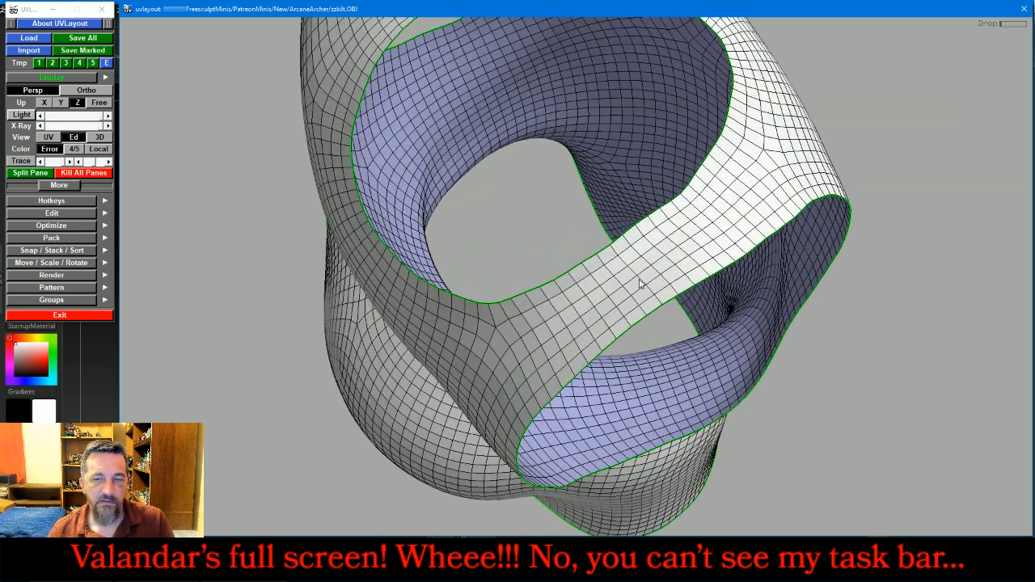
key(c)
middle_drag(600, 260, 526, 171)
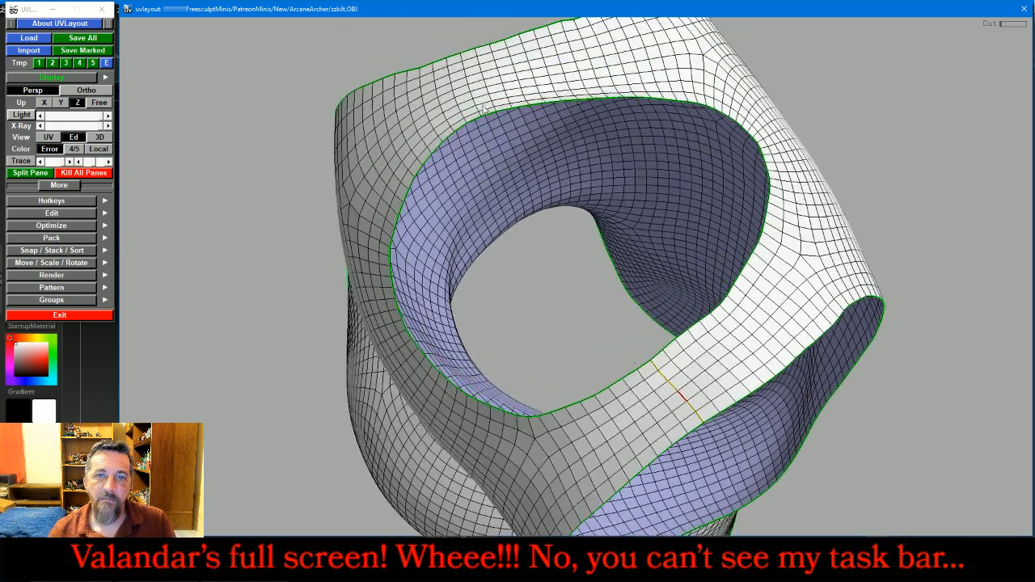
key(c)
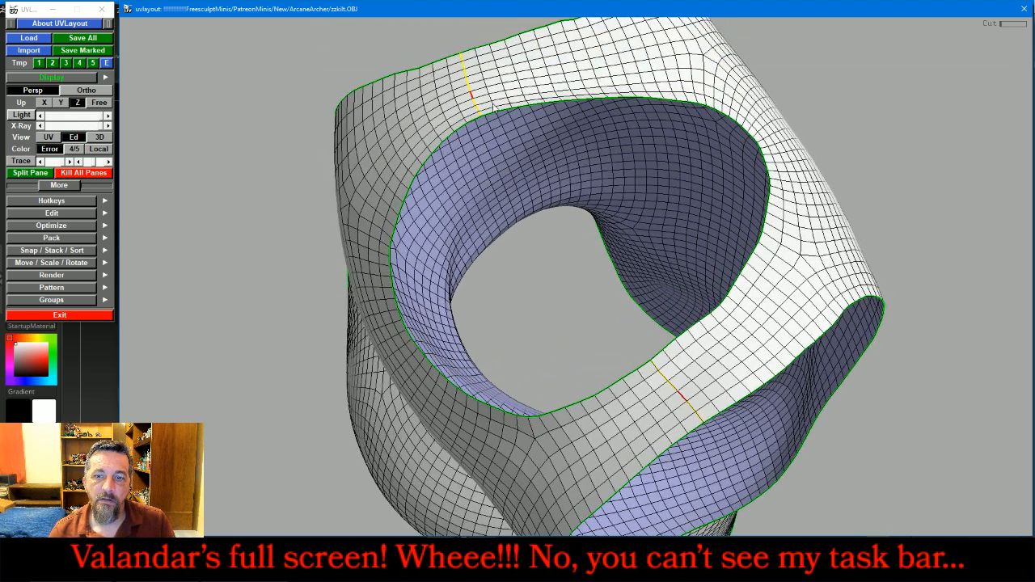
Mark cut edges down both sides of the tunic and split it into separate front and back shells
scroll(805, 293, down, 3)
drag(914, 298, 618, 415)
drag(872, 267, 929, 362)
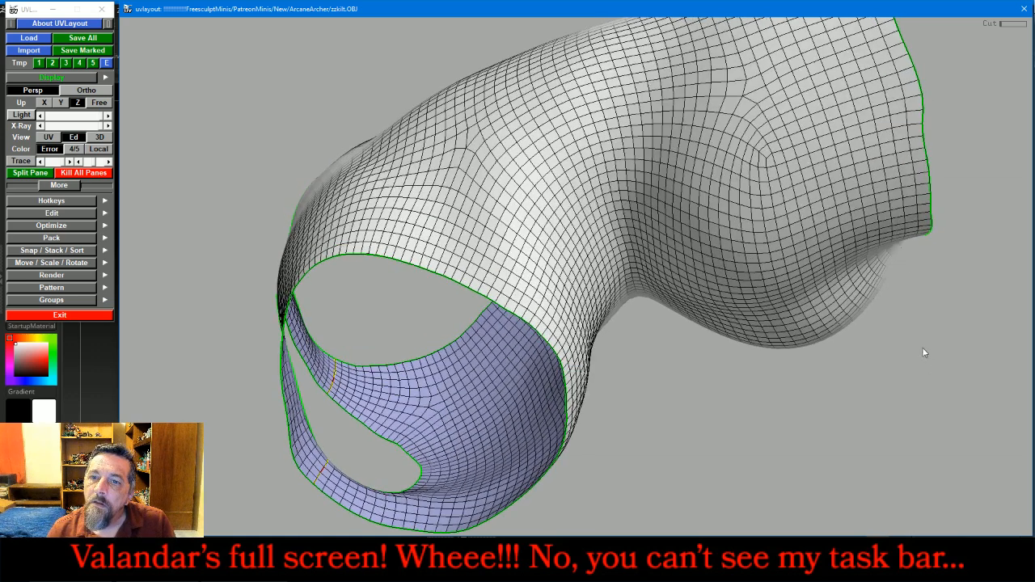
key(c)
drag(558, 293, 717, 416)
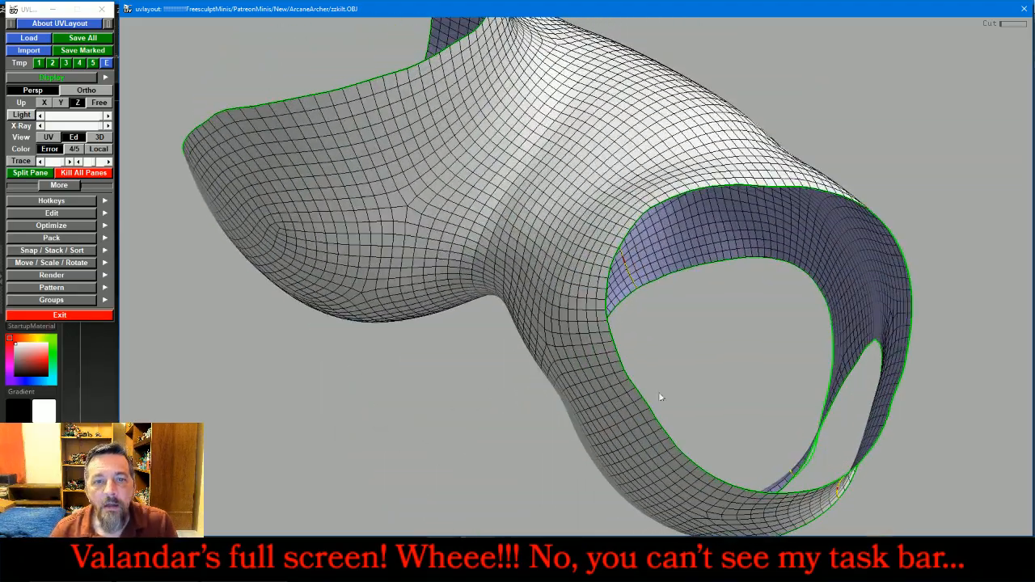
key(c)
key(Return)
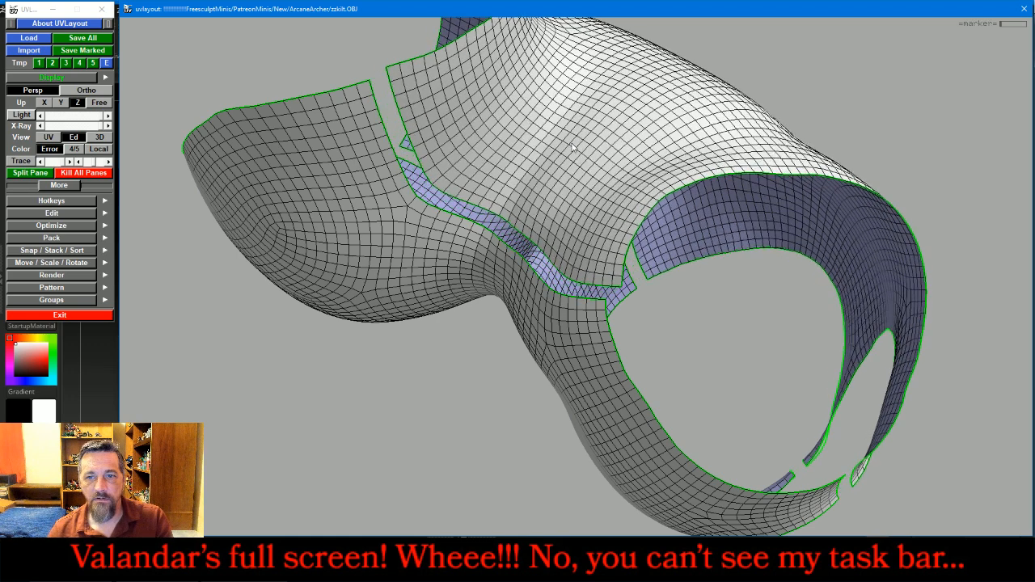
Drop the tunic's front and back shells and display all dropped shells in UV view
key(d)
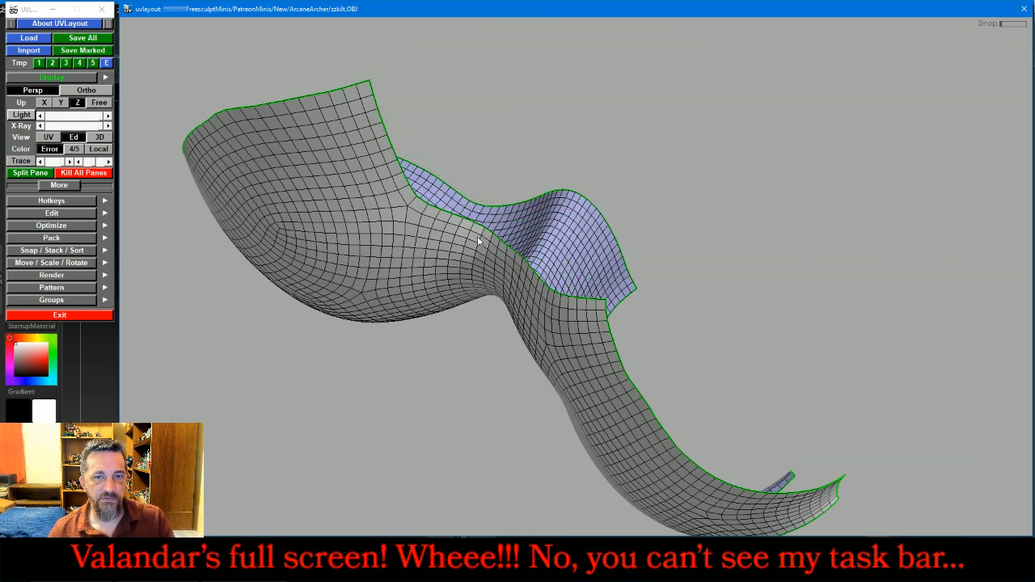
key(d)
click(51, 139)
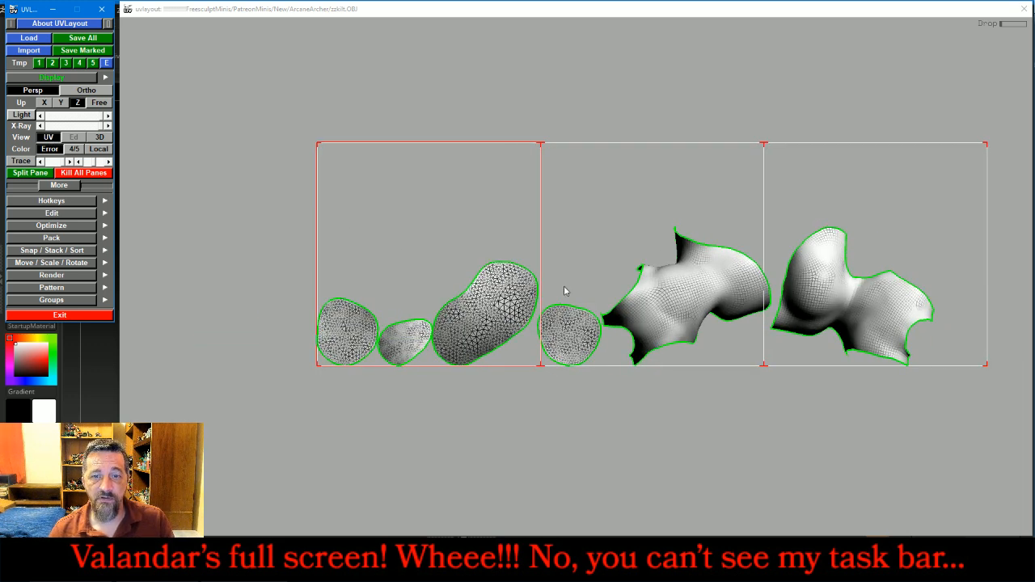
Flatten all the shells in UV space and optimize them with the run time set to 10 minutes
drag(921, 212, 280, 385)
drag(911, 212, 245, 416)
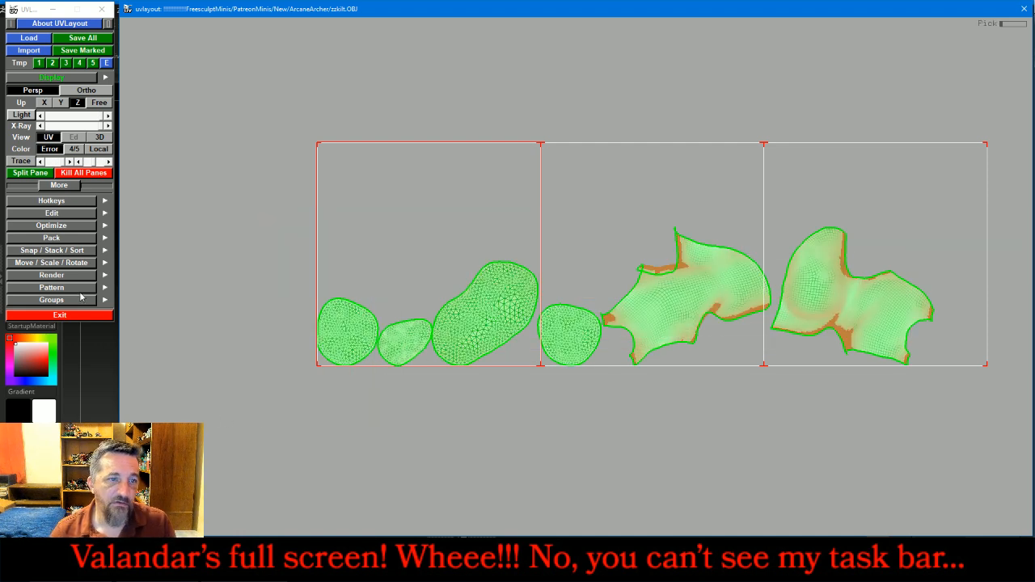
click(54, 226)
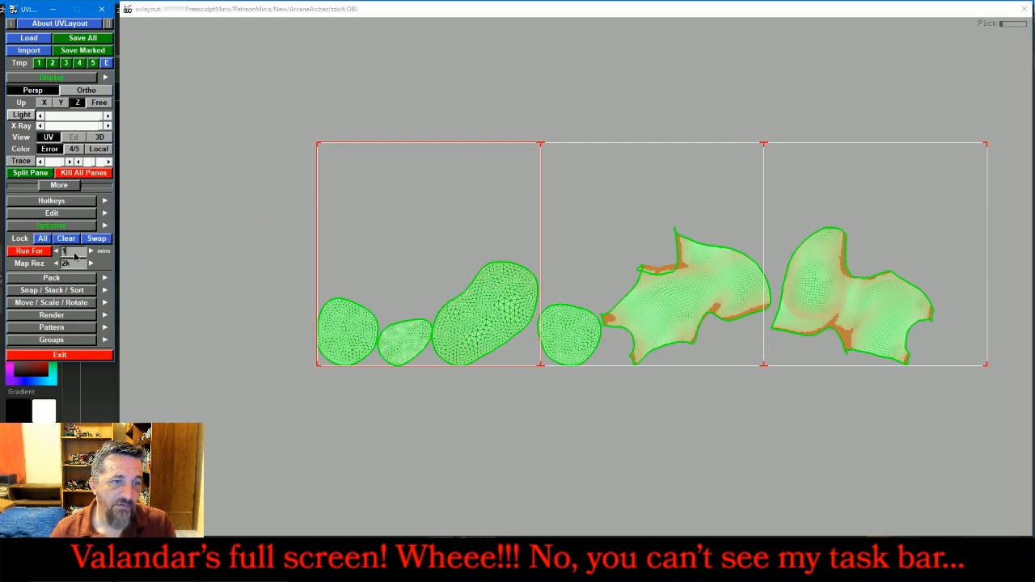
click(33, 251)
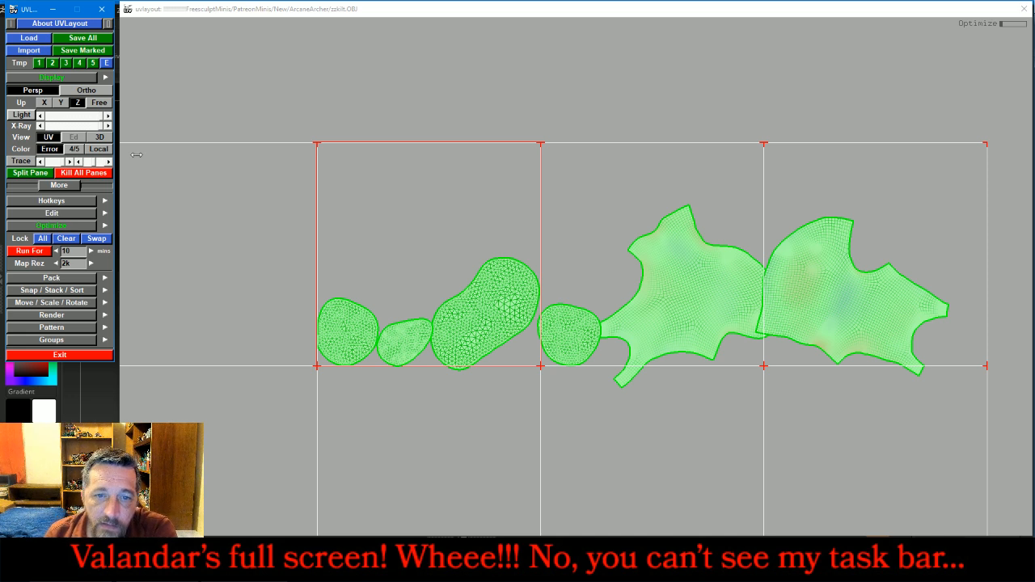
Rotate the two large tunic shells upright so their shoulder straps point upward
click(386, 217)
drag(701, 300, 577, 348)
drag(728, 323, 907, 327)
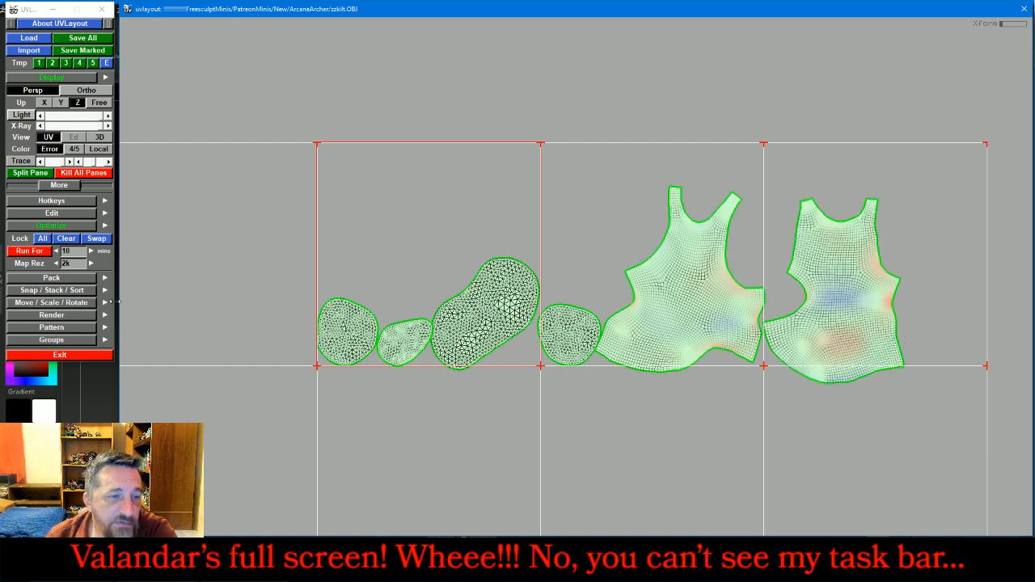
Align the UV shells to the axes
click(71, 303)
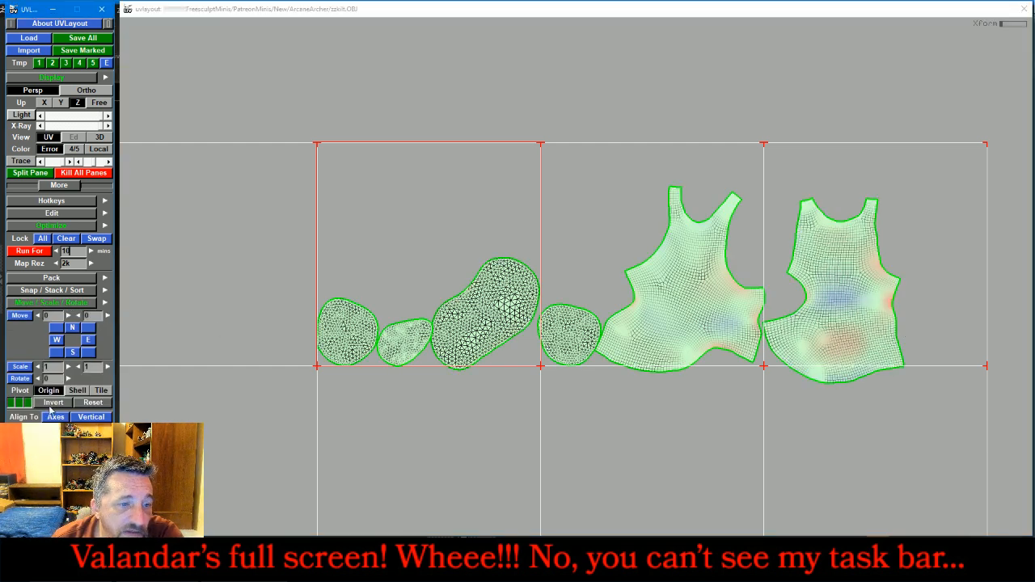
click(55, 416)
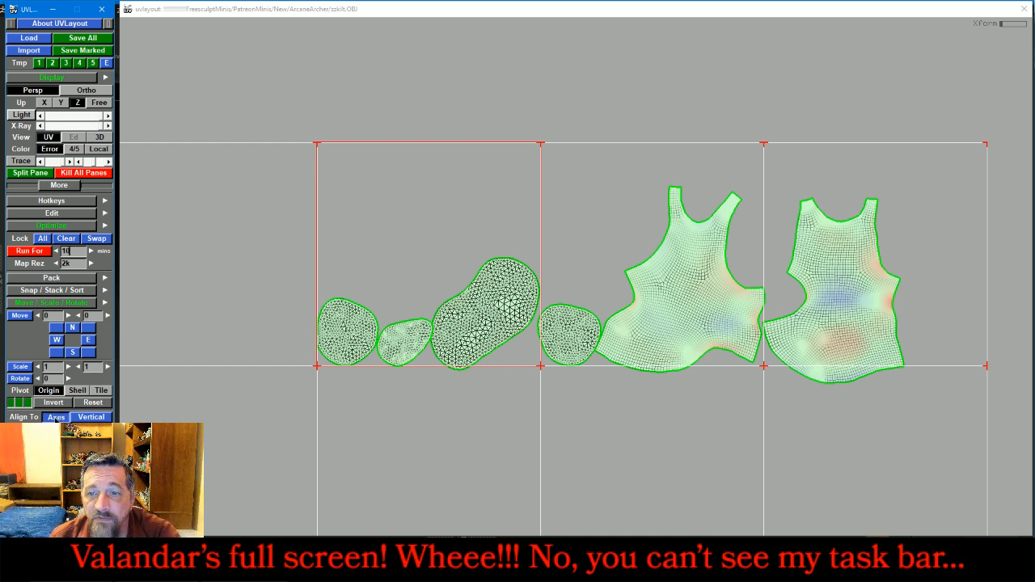
click(328, 250)
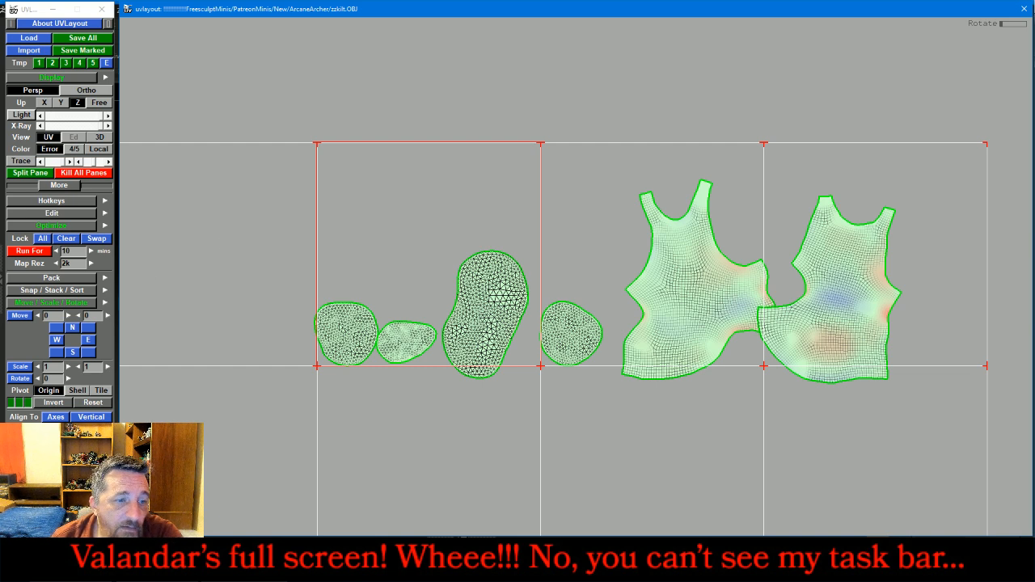
click(34, 304)
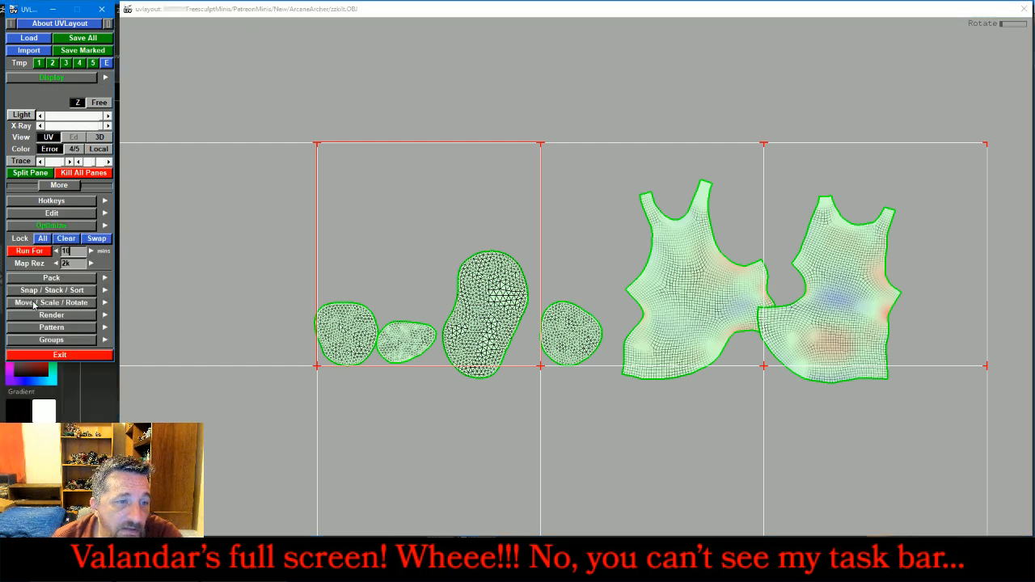
Pack all shells into the UV tile at Best quality with a bleed of 3
click(56, 227)
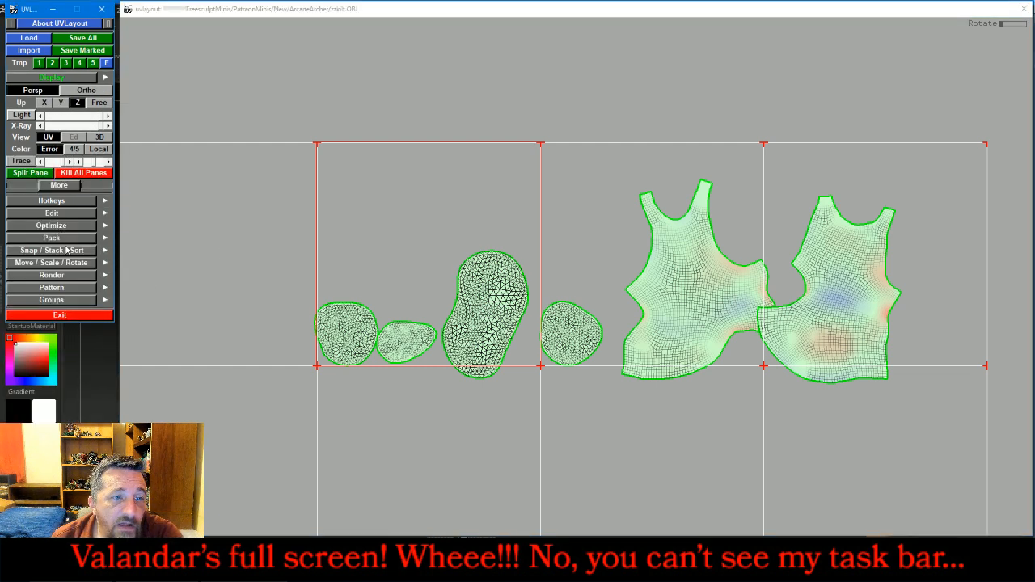
click(75, 240)
click(102, 277)
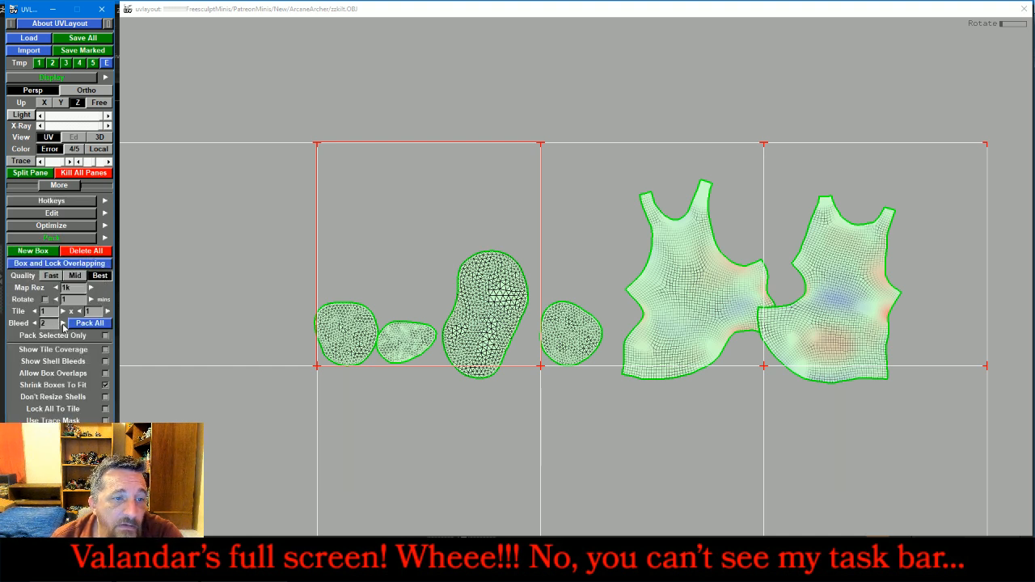
click(88, 322)
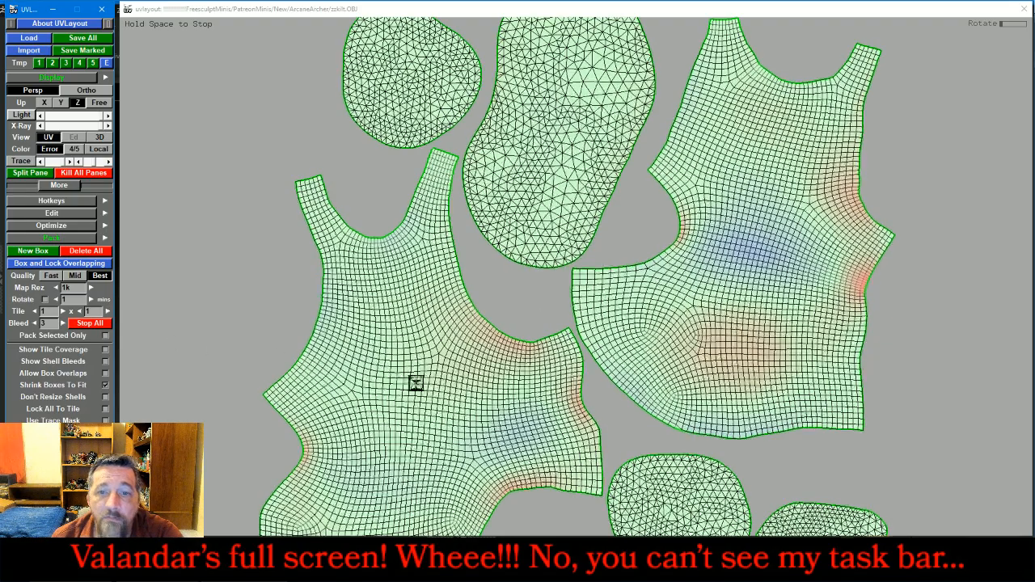
scroll(427, 389, down, 5)
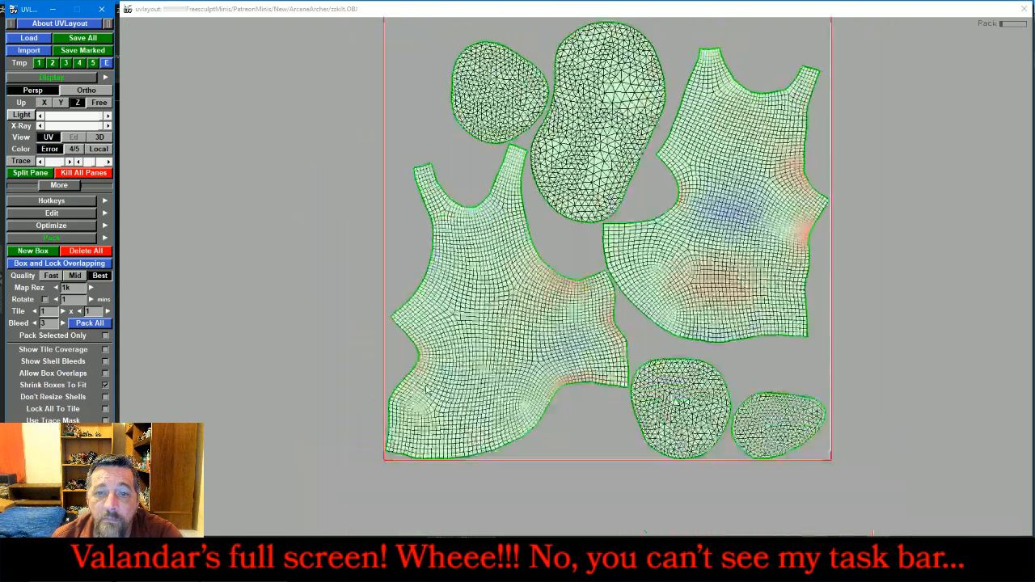
middle_drag(456, 321, 404, 385)
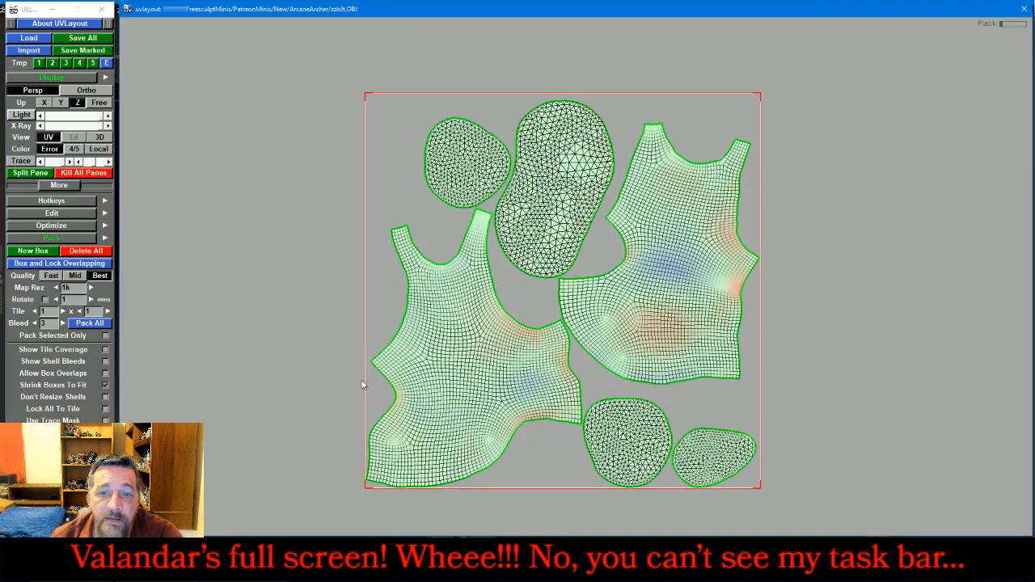
Set Auto Fit to Off and save all the UV shells to zzkilt.OBJ
click(37, 237)
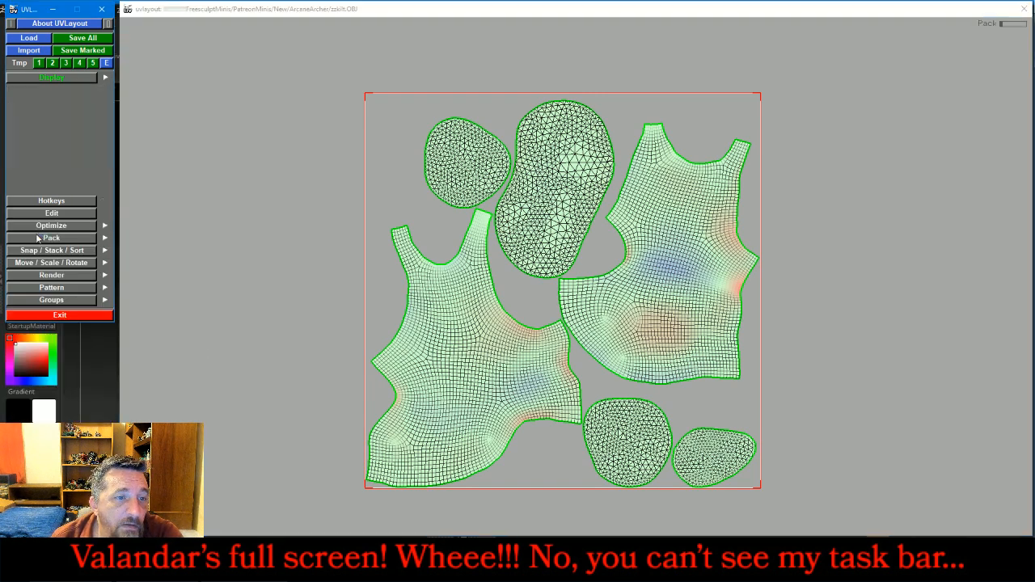
click(47, 212)
click(59, 256)
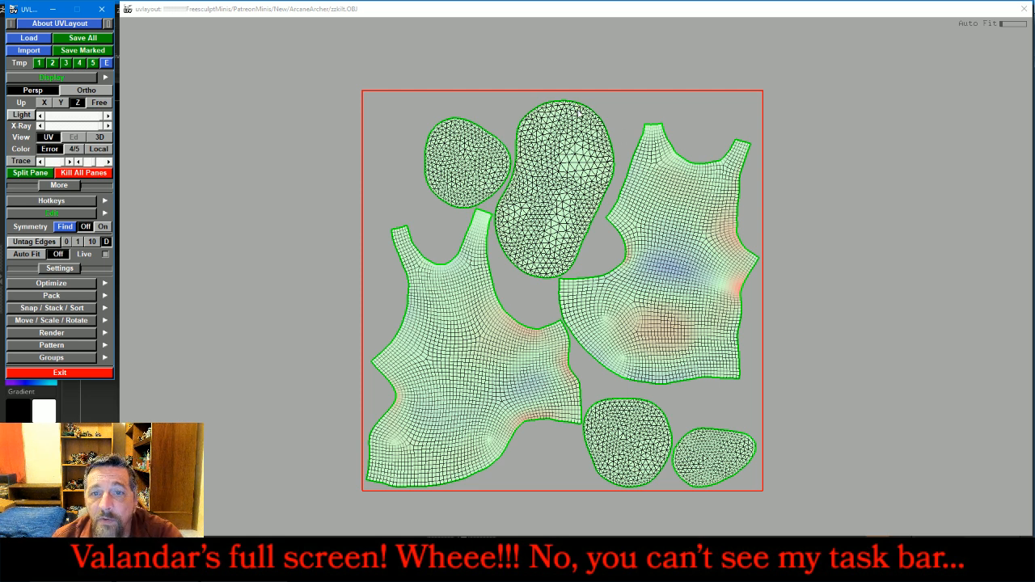
click(80, 41)
click(241, 235)
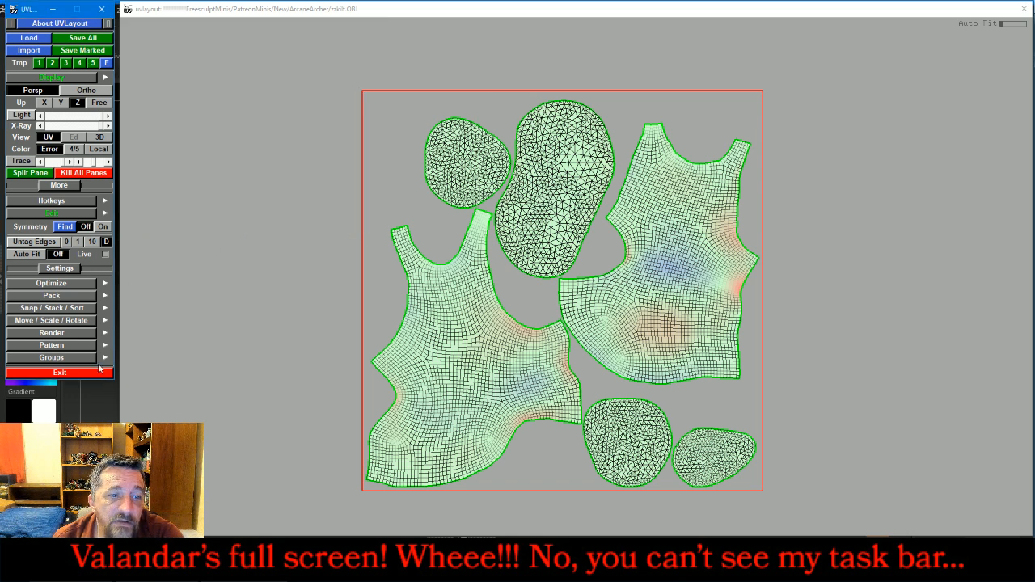
Switch to ZBrush and import zzkilt.OBJ onto the zzkilt subtool
key(alt+Tab)
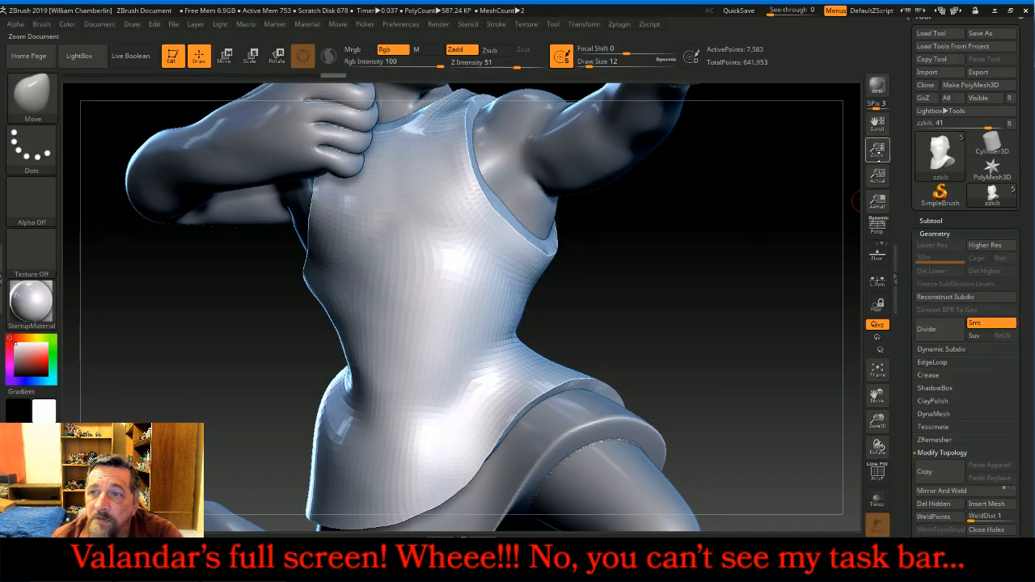
click(928, 72)
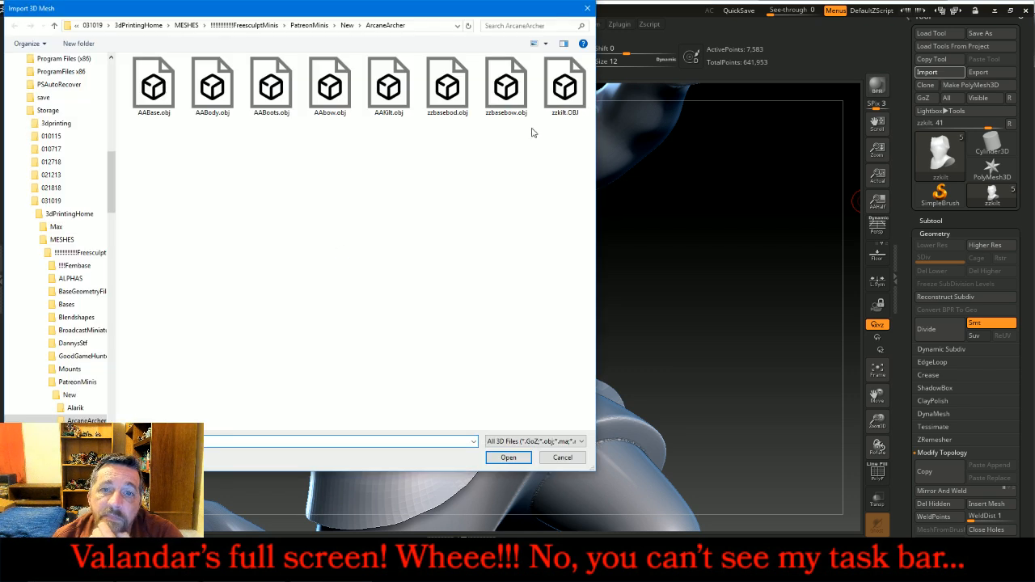
double_click(567, 92)
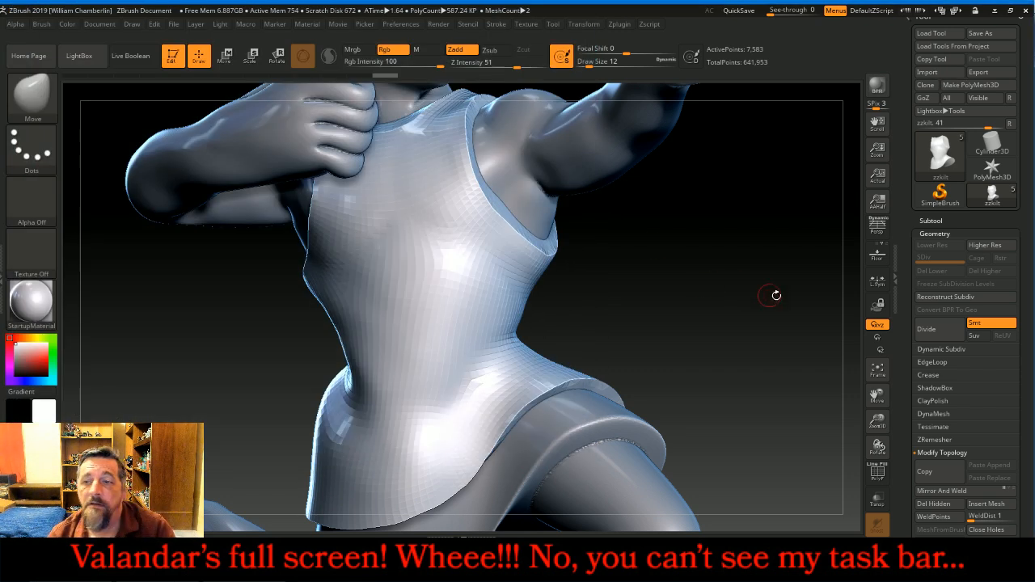
Hide the AABody subtool, isolate parts of the tunic to inspect them, and restore the whole tunic's visibility
click(1011, 242)
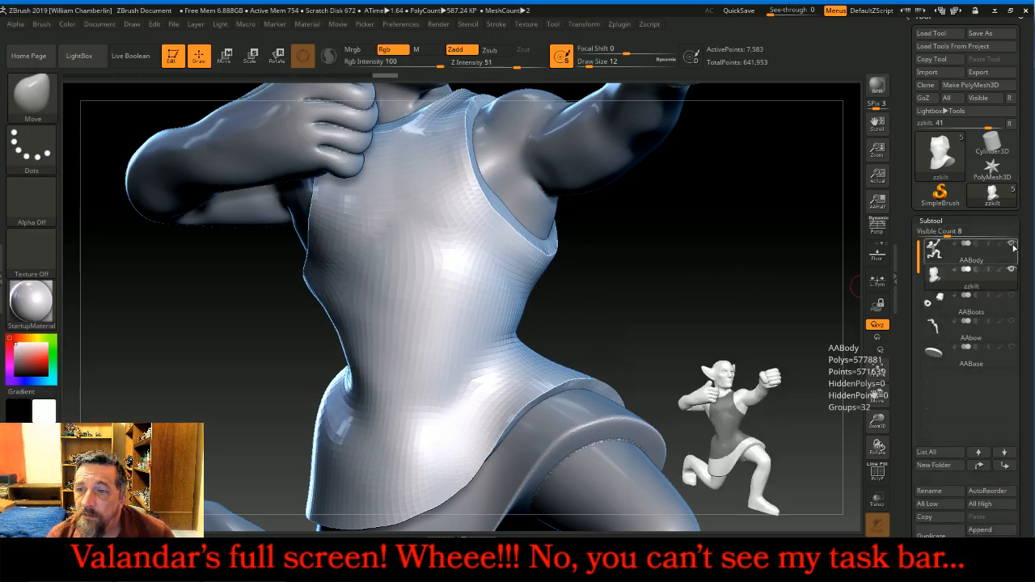
key(ctrl+shift)
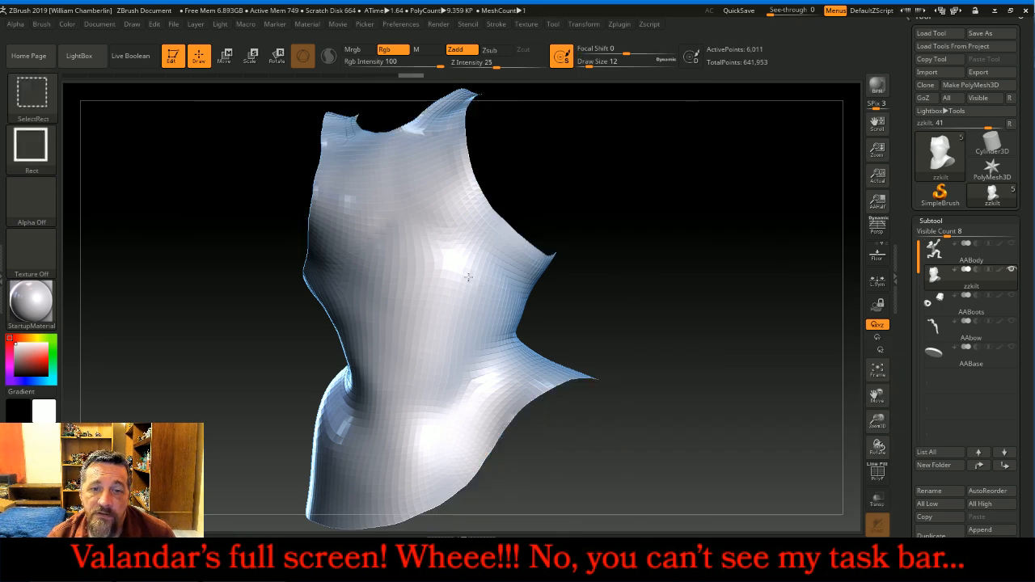
ctrl+shift+click(468, 276)
ctrl+shift+click(689, 288)
drag(688, 286, 608, 281)
key(ctrl+shift)
mouse_move(728, 316)
mouse_down()
mouse_move(804, 324)
mouse_move(708, 320)
mouse_move(786, 315)
mouse_up()
ctrl+shift+click(787, 314)
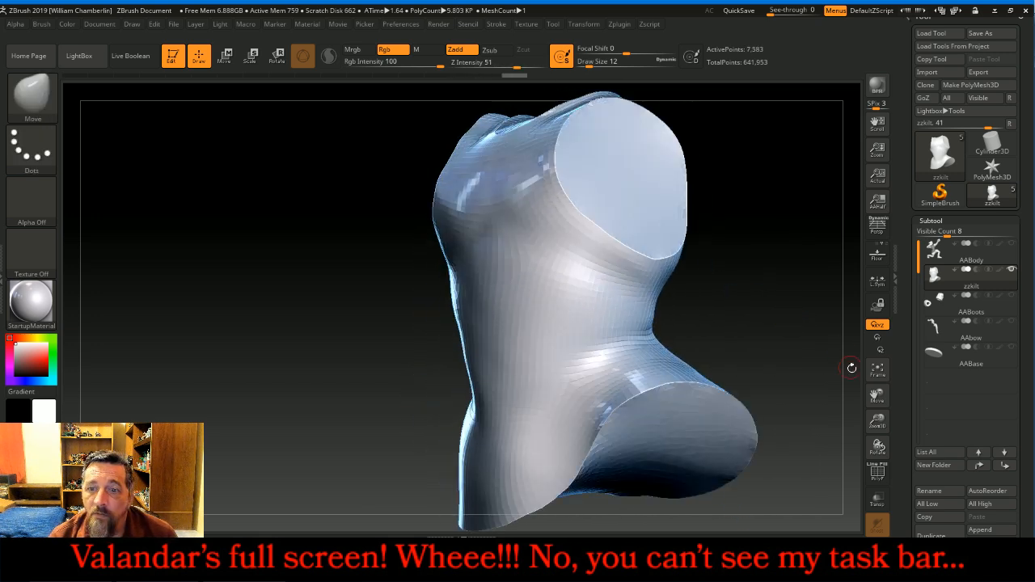
Divide the tunic mesh repeatedly, beyond subdivision level 4, and delete its lower subdivision levels
click(931, 220)
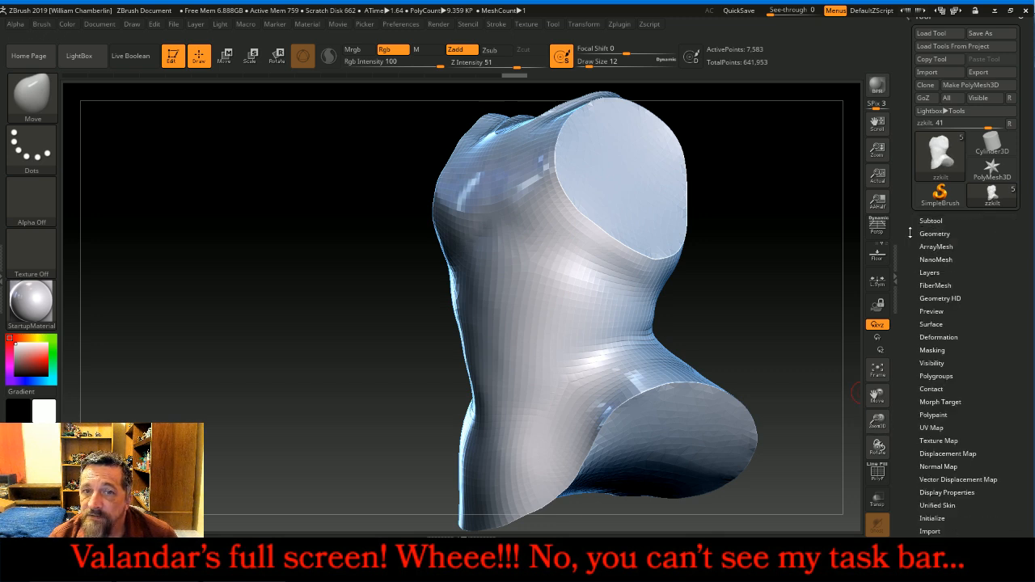
click(938, 233)
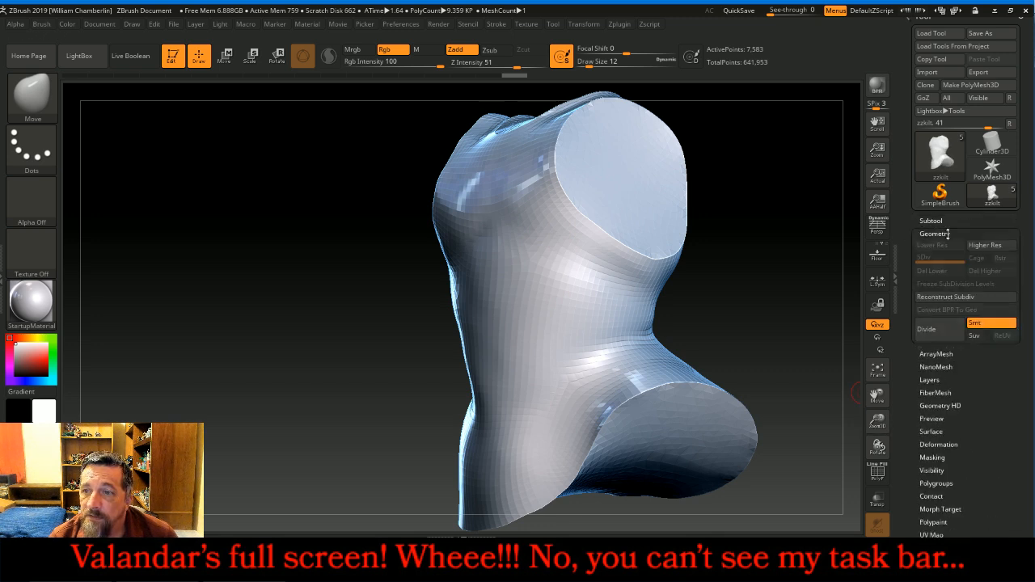
click(954, 327)
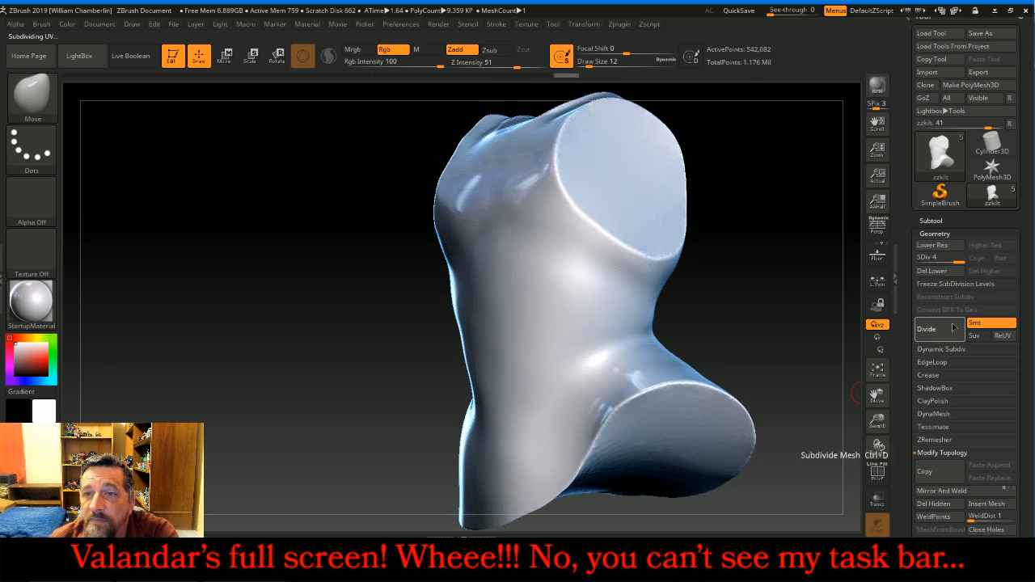
click(932, 271)
drag(758, 273, 777, 274)
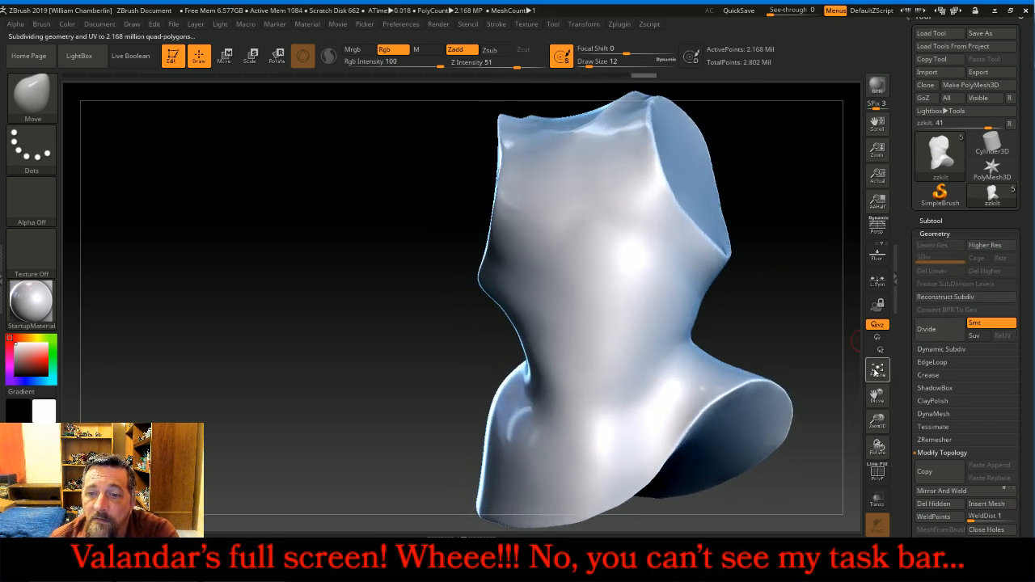
Start a surface noise on the tunic and set the noise to UV mode
click(877, 370)
click(941, 233)
click(931, 324)
click(950, 384)
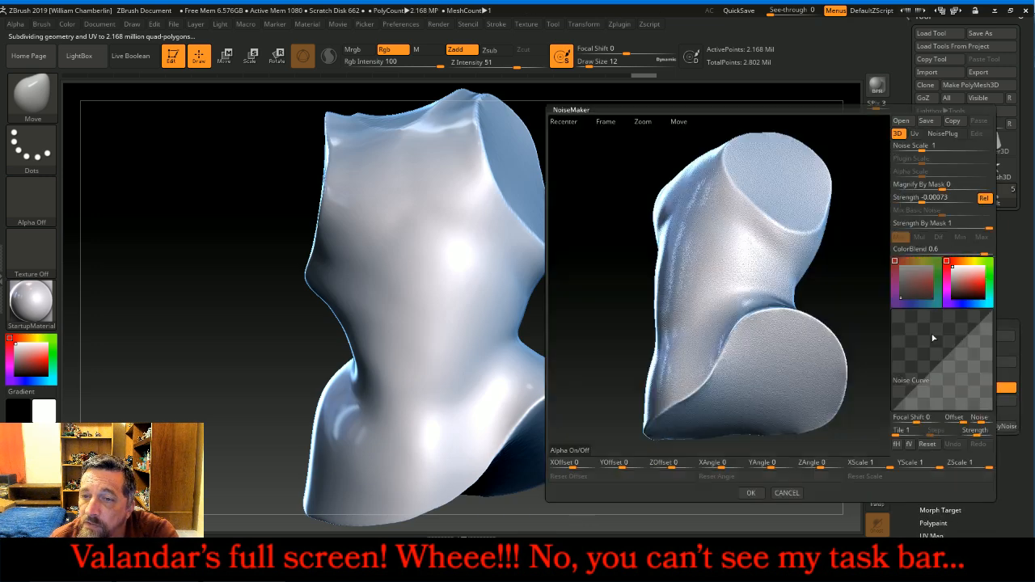
click(916, 134)
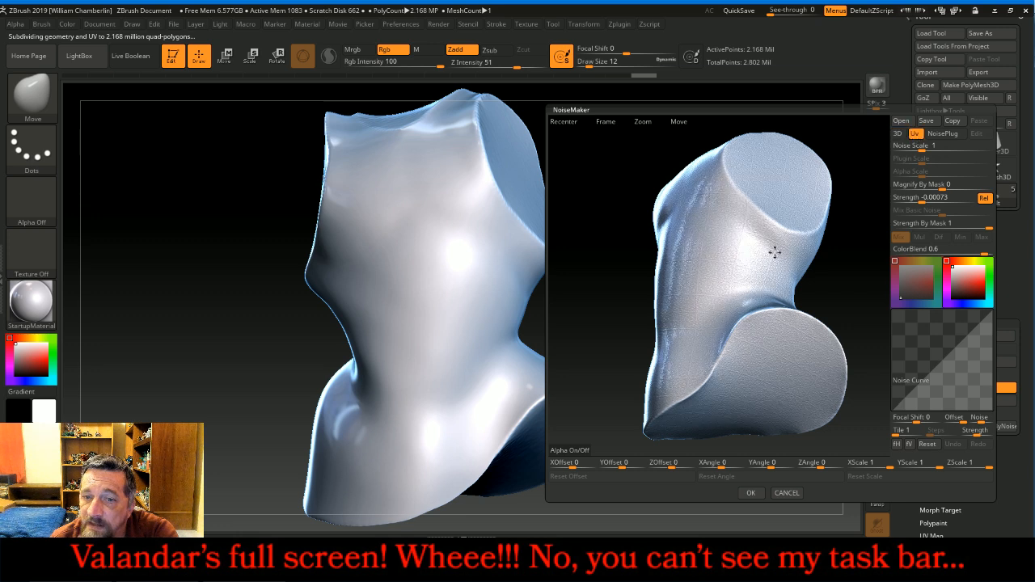
Load RevMaille_000.bmp from the ALPHAS folder as the noise alpha
click(579, 452)
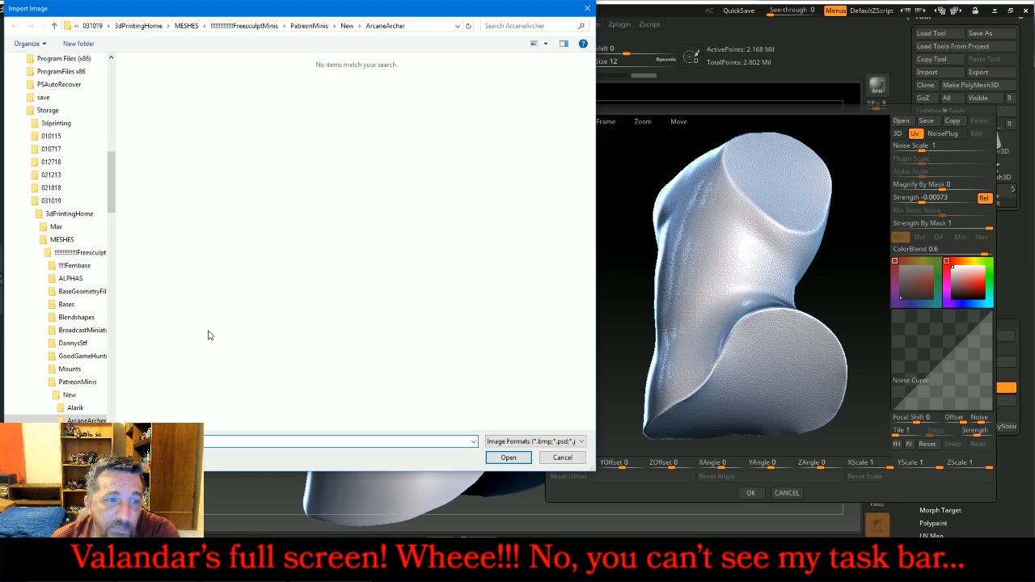
click(81, 280)
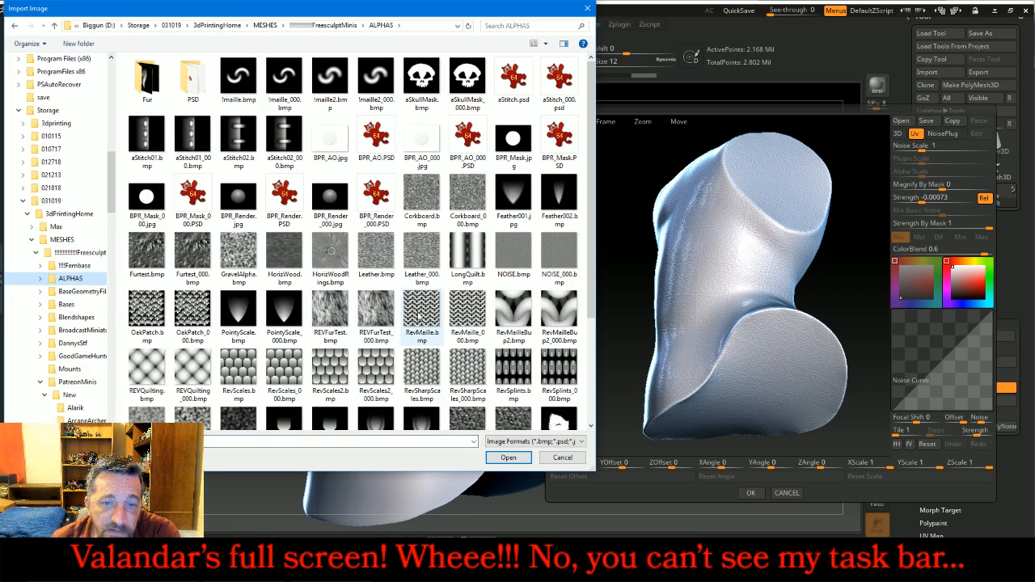
click(467, 314)
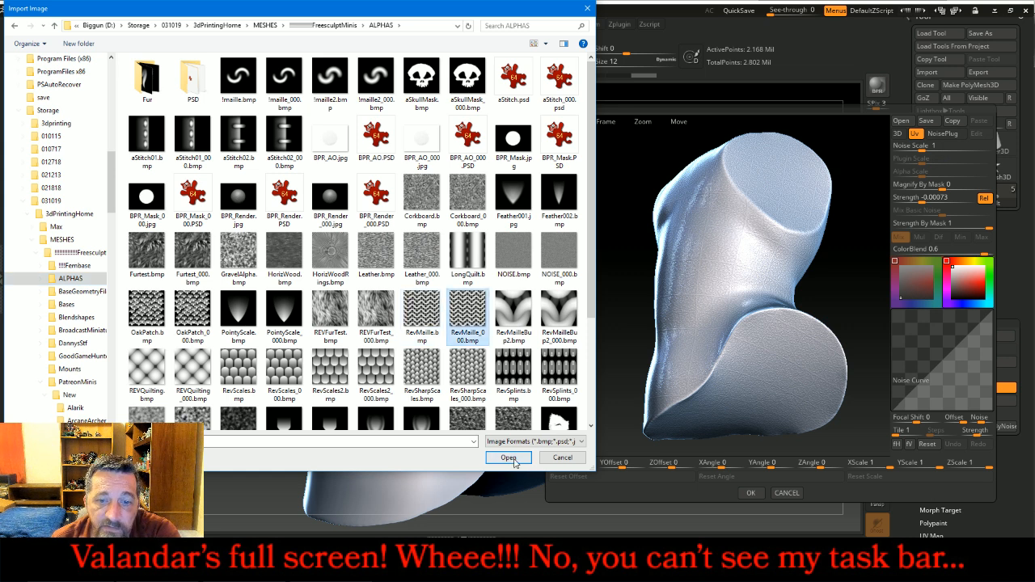
click(508, 457)
drag(632, 310, 651, 287)
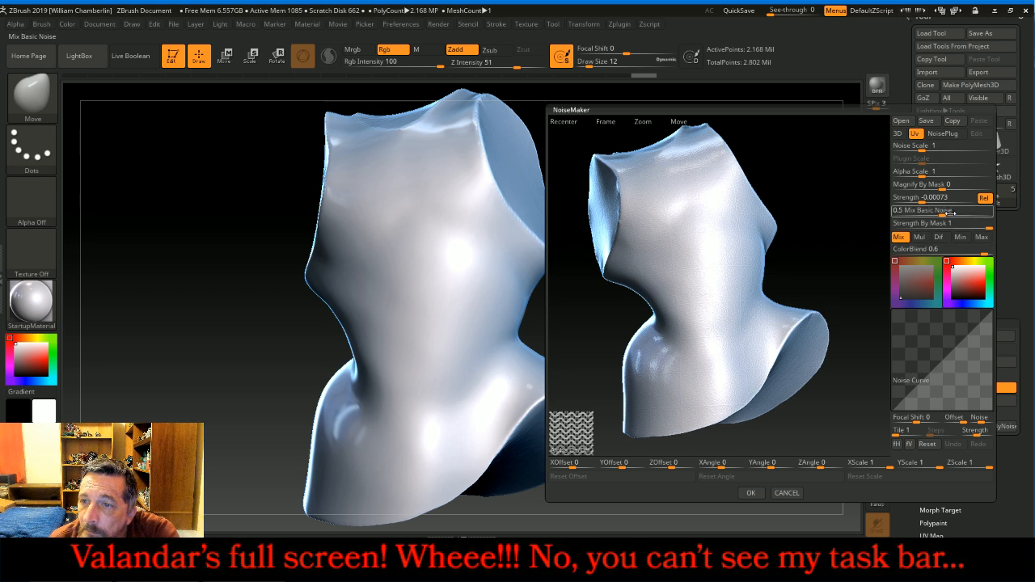
Set Mix Basic Noise to 0 and noise strength to -0.07207, keeping Magnify By Mask at about 0
drag(948, 215, 908, 204)
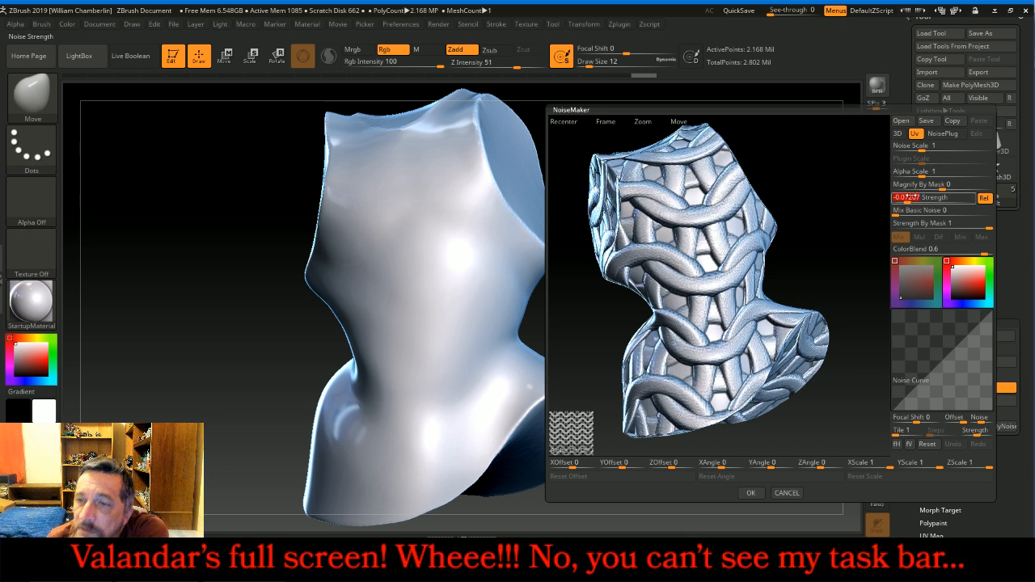
drag(943, 186, 935, 186)
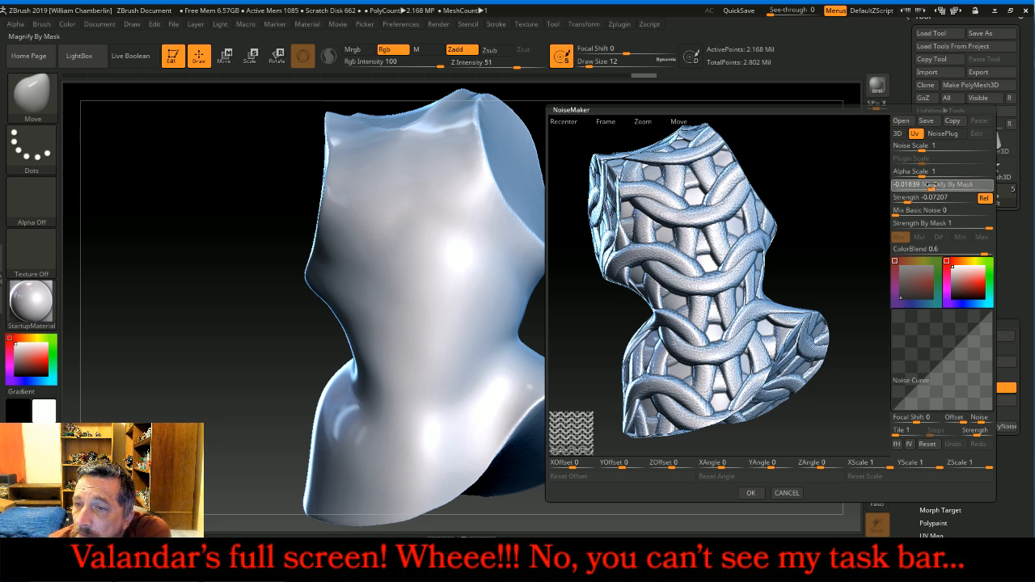
drag(934, 185, 935, 184)
text(0)
key(Return)
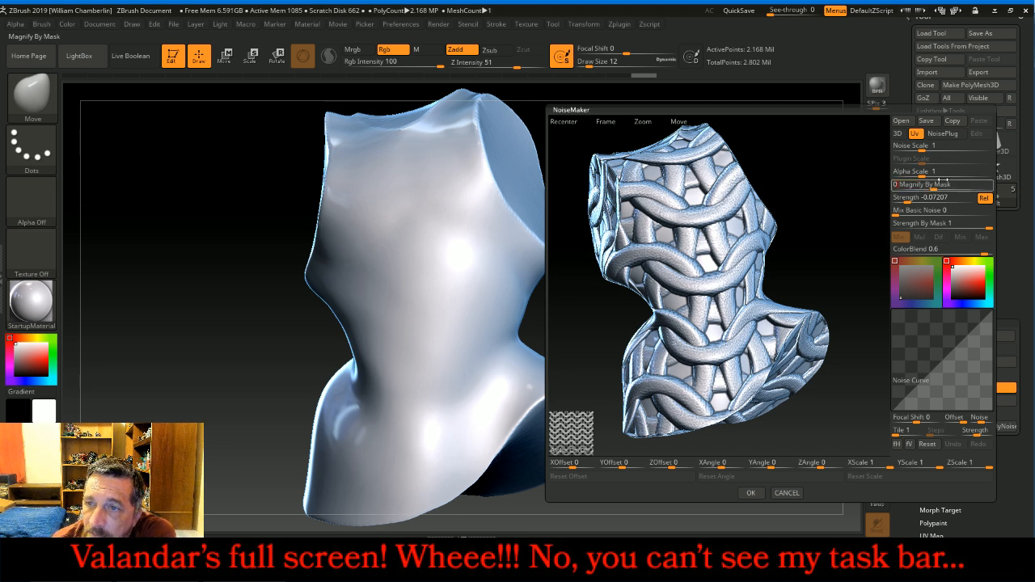
Set the noise's alpha scale to 0.22 and accept the chainmail noise on the tunic
drag(922, 173, 912, 176)
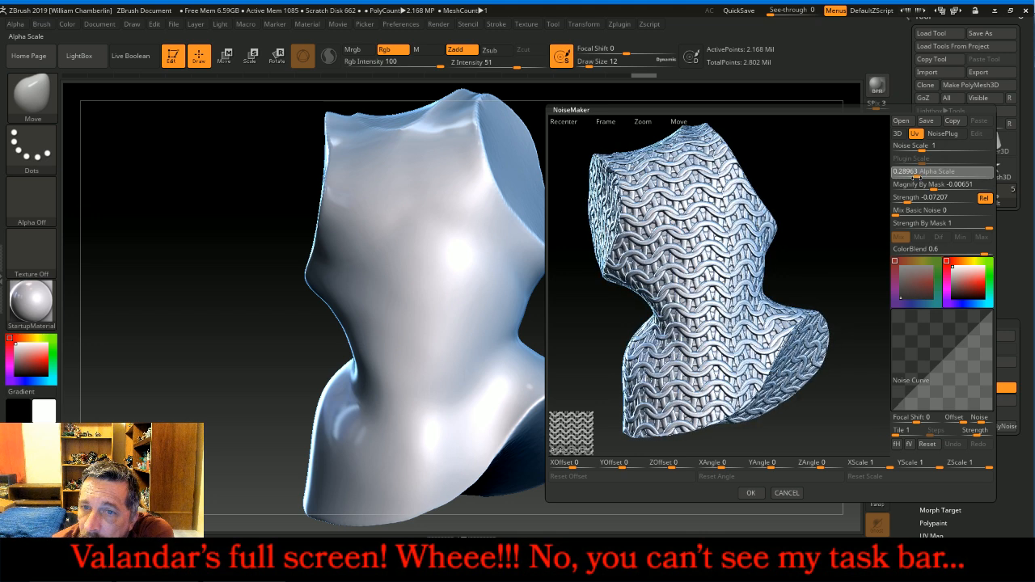
click(916, 176)
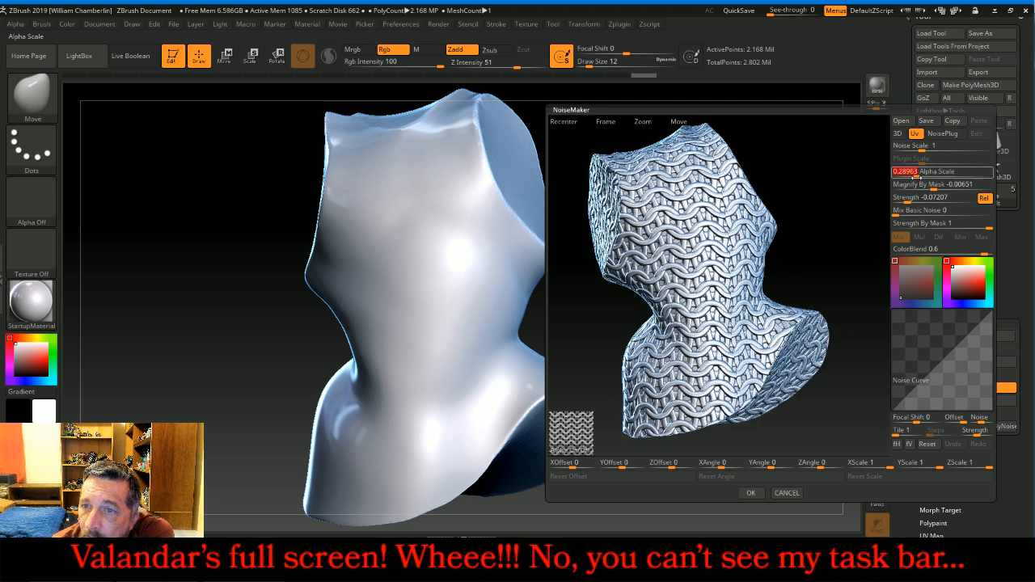
click(916, 176)
drag(916, 175, 915, 173)
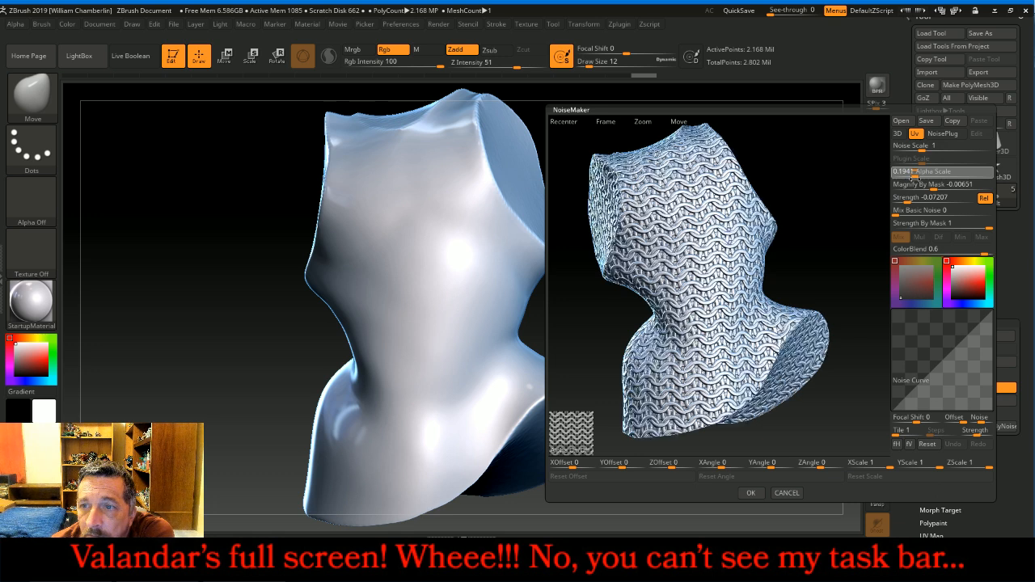
click(904, 171)
text(0.22)
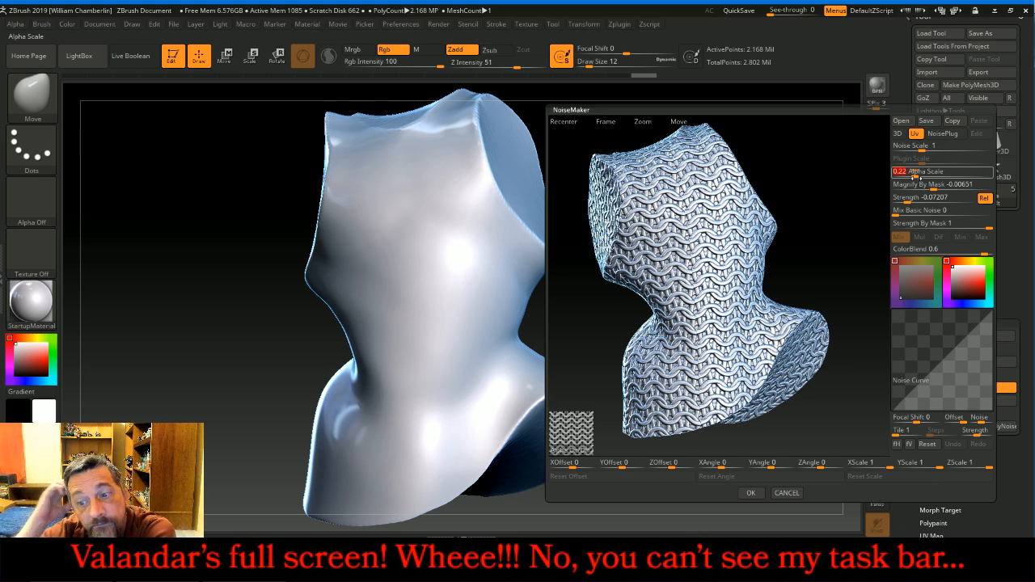
key(Return)
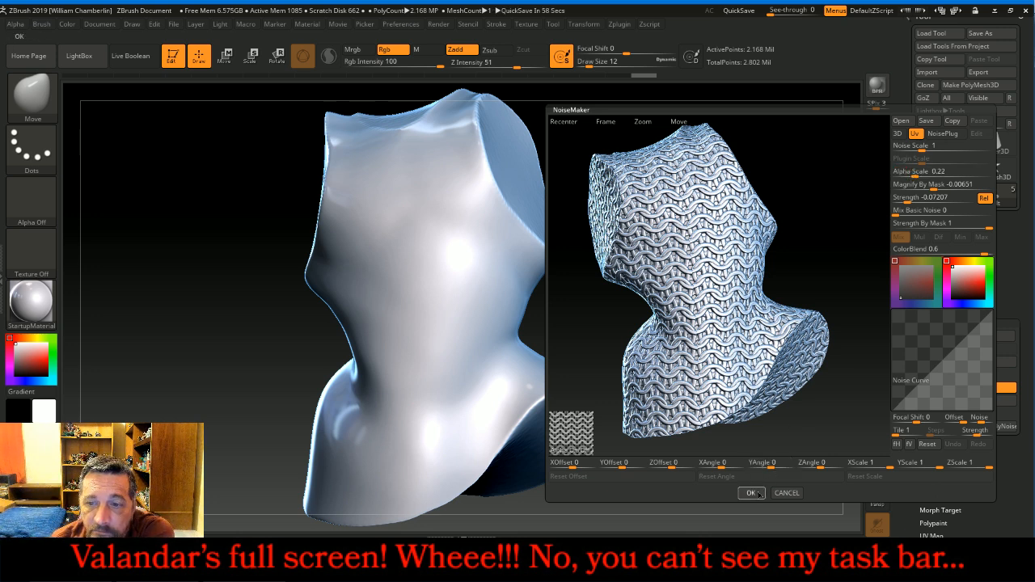
click(758, 492)
drag(762, 369, 752, 339)
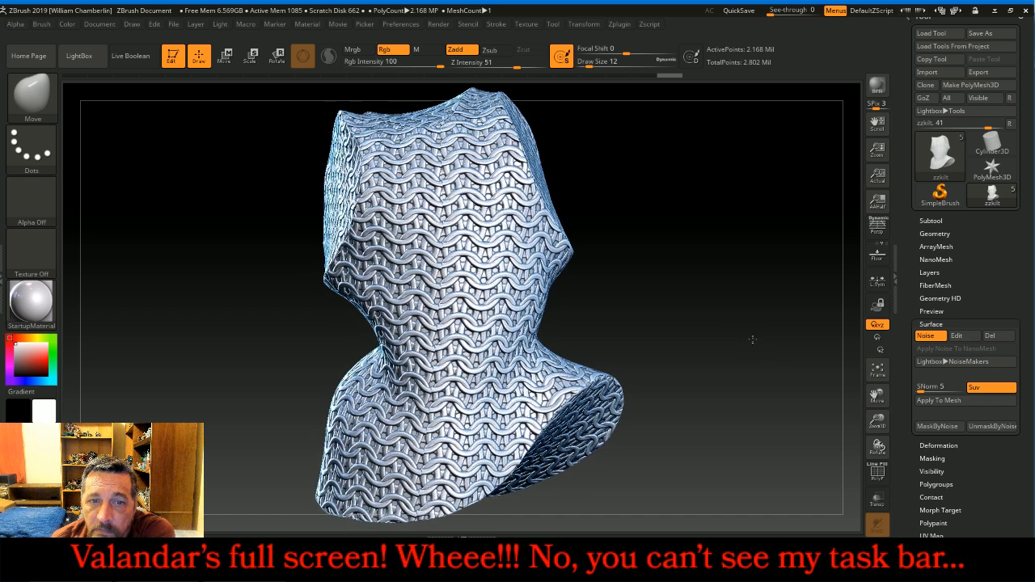
Mask the tunic by its surface noise and invert the mask
click(944, 426)
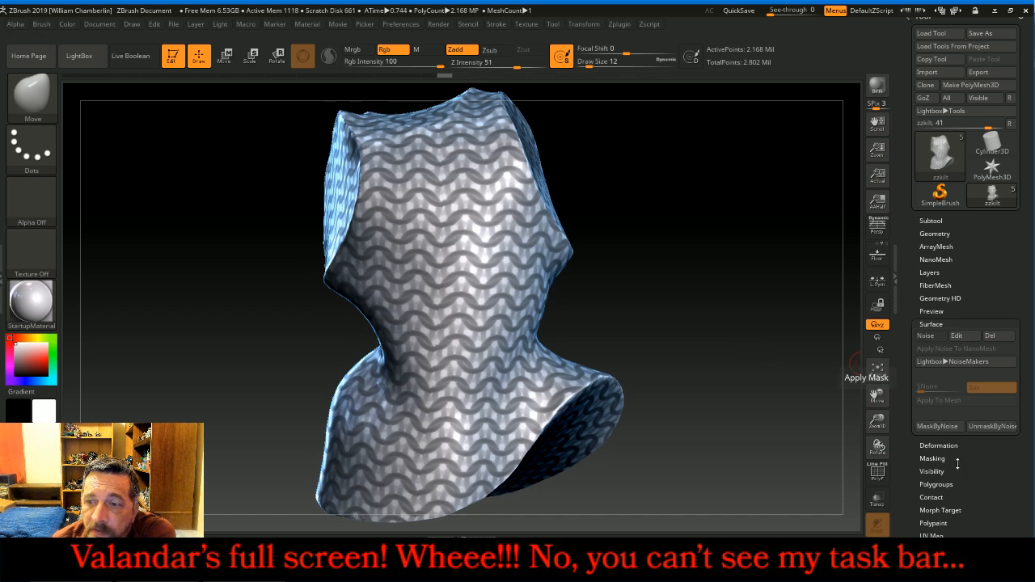
click(954, 458)
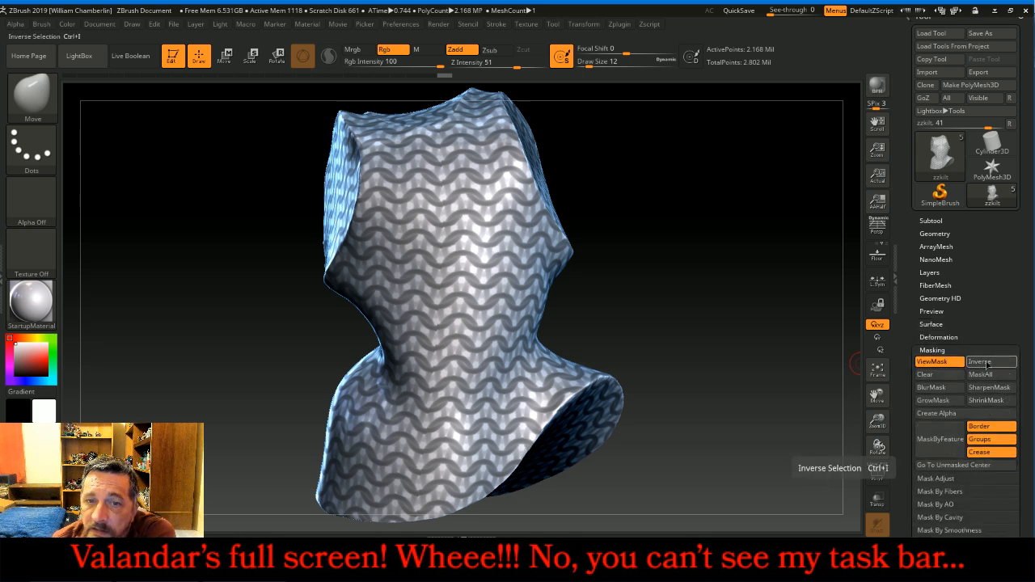
click(979, 361)
drag(877, 420, 868, 400)
Isolate the tunic's inner surface, clear its mask, and restore the whole tunic's visibility
key(ctrl+shift)
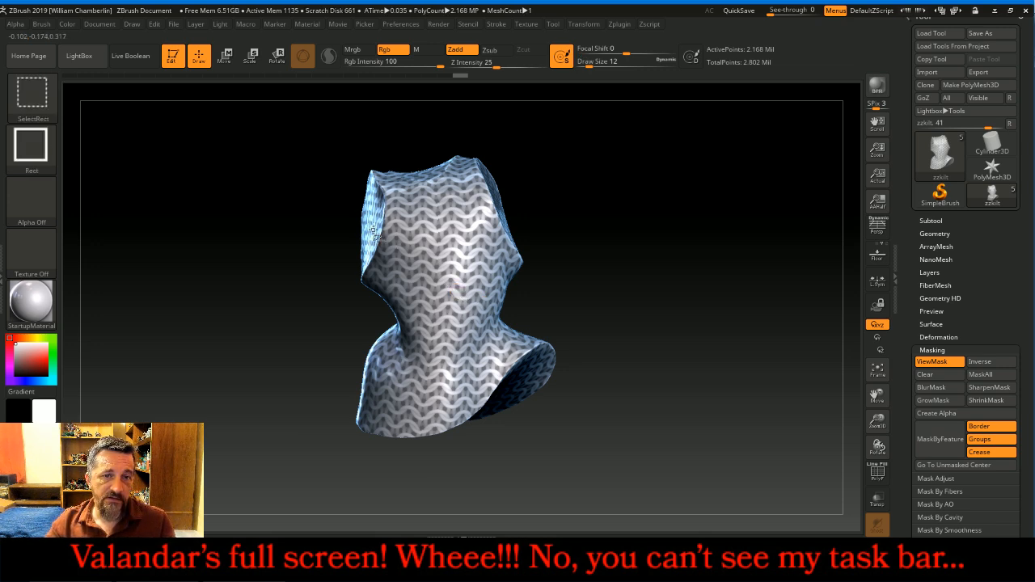
ctrl+shift+click(372, 230)
ctrl+drag(619, 118, 207, 474)
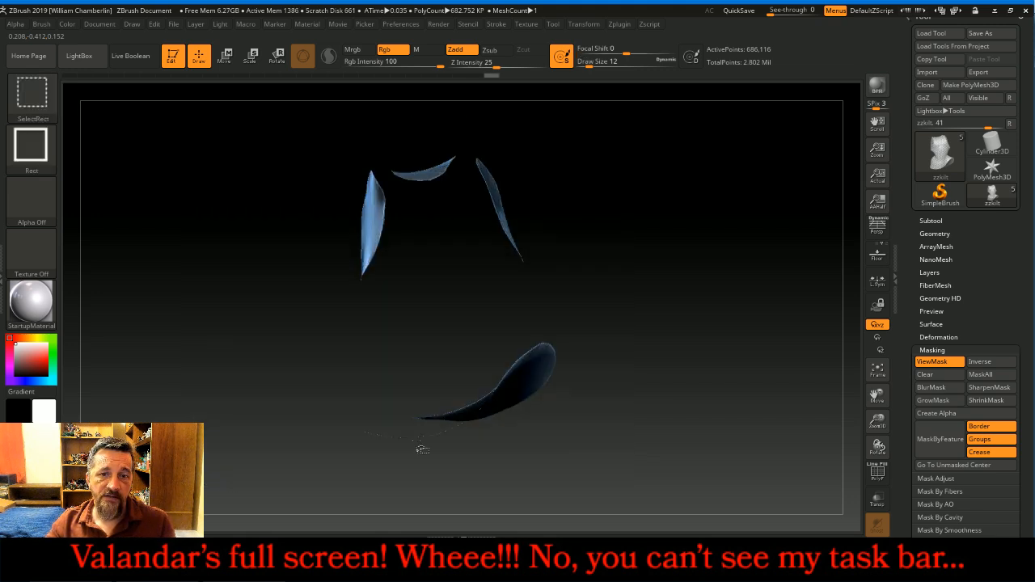
ctrl+shift+click(659, 290)
drag(659, 289, 629, 279)
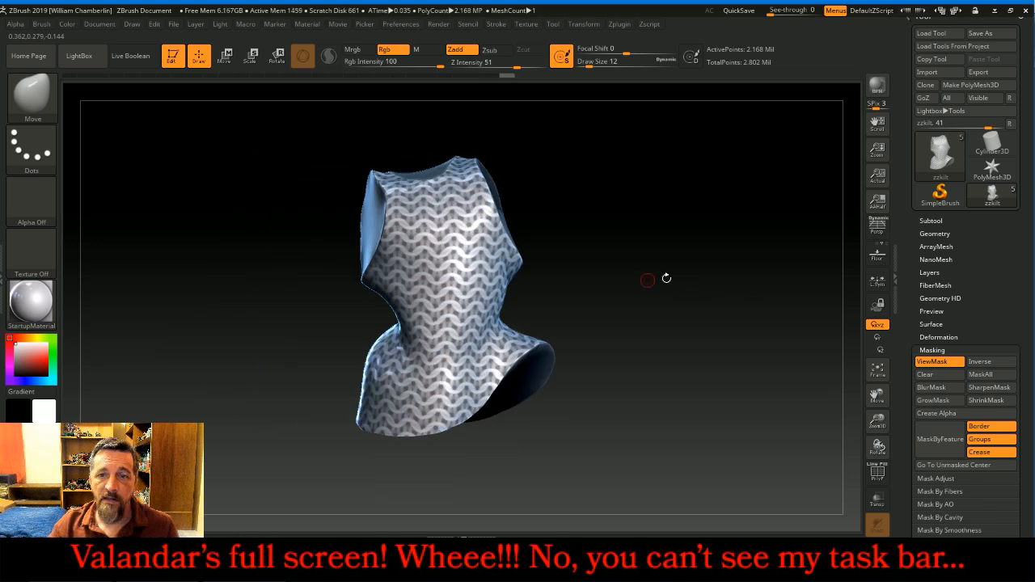
Show the AABody subtool together with the masked tunic
click(931, 221)
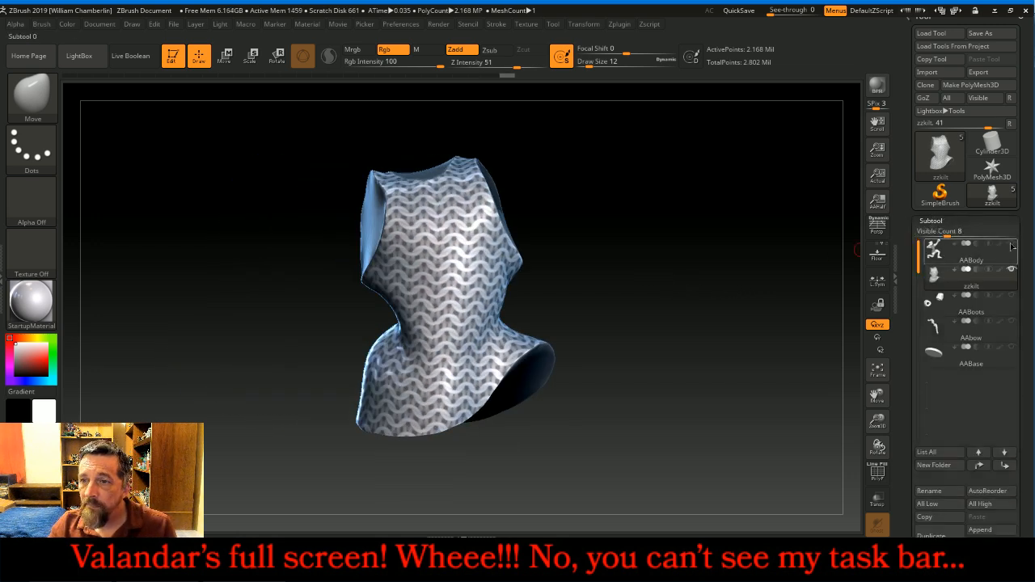
click(1011, 244)
drag(748, 326, 735, 316)
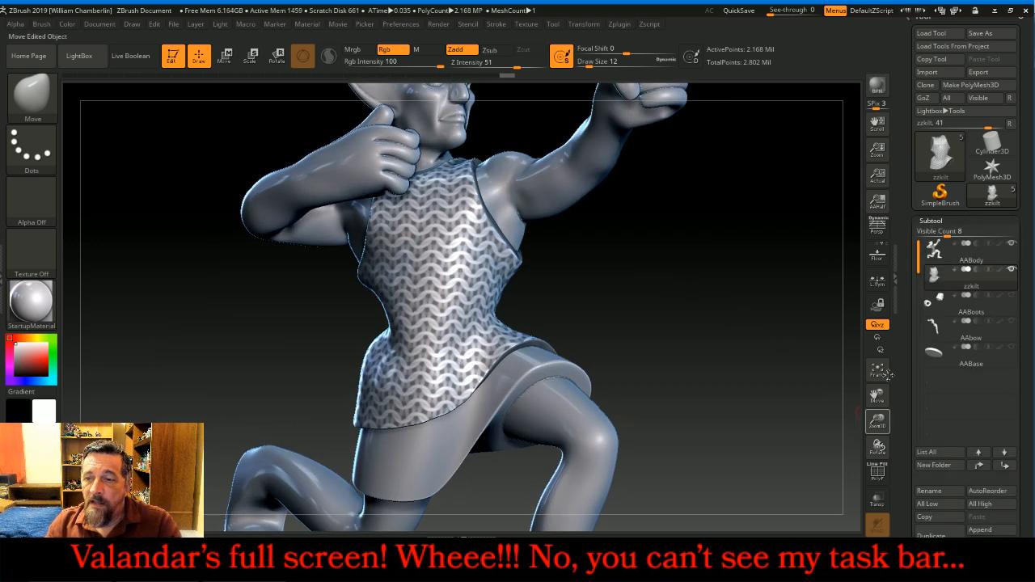
Inflate the unmasked ring pattern slightly to raise the chainmail from the tunic
click(965, 222)
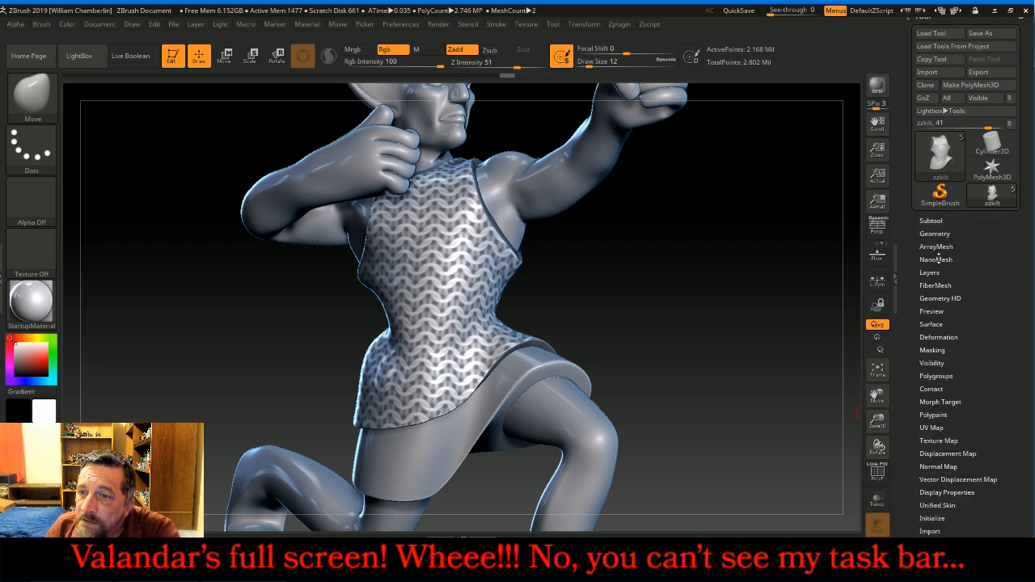
click(938, 337)
scroll(971, 364, down, 6)
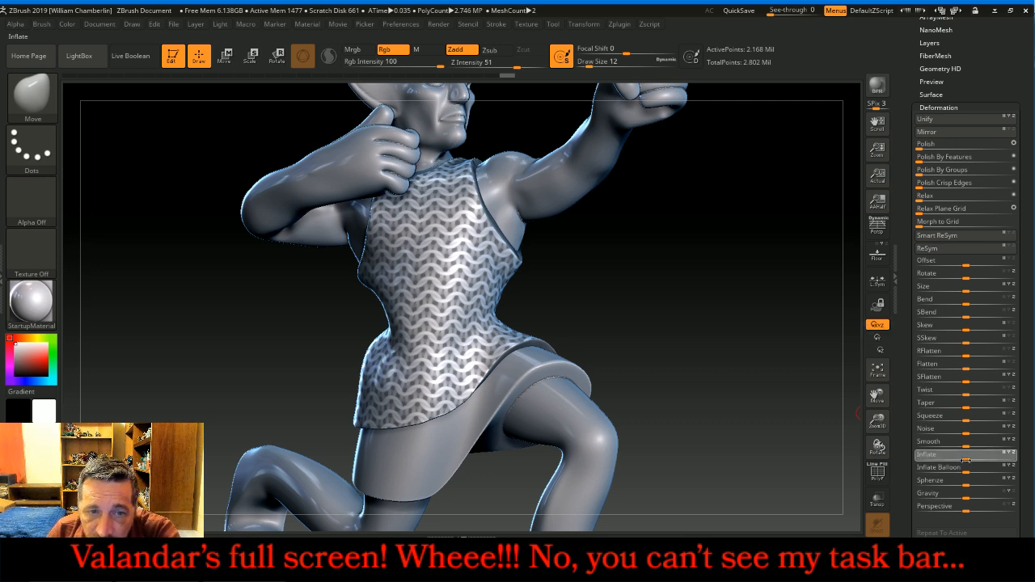
drag(968, 460, 972, 459)
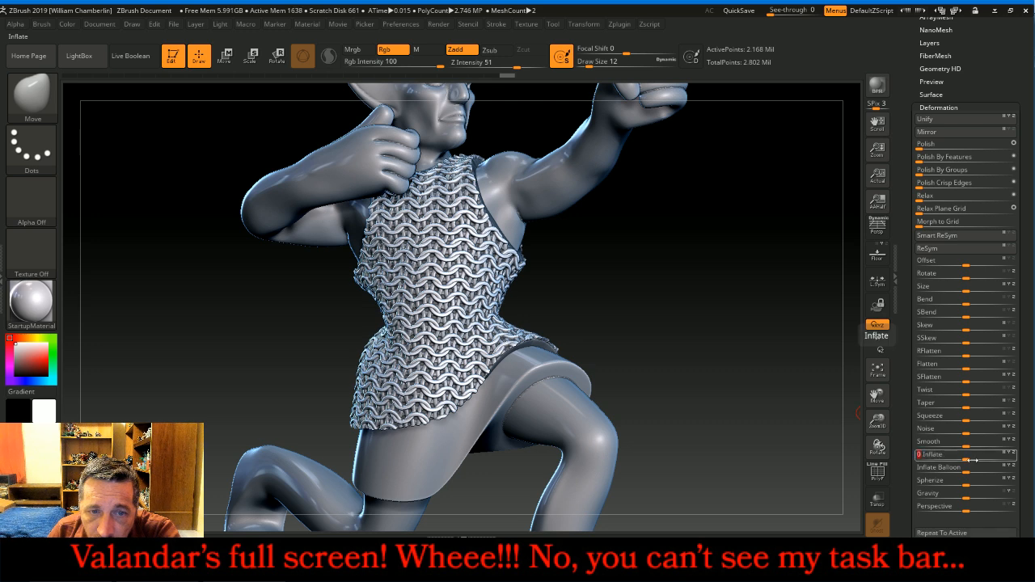
Invert the tunic's mask, clear it from the isolated inner surface, and show the whole tunic again
click(938, 108)
click(938, 120)
click(980, 132)
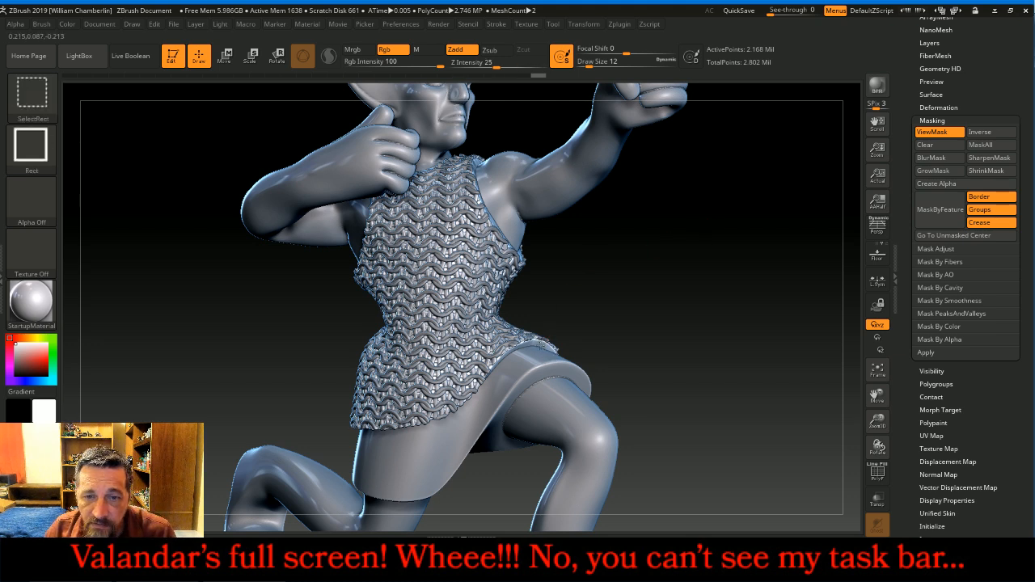
ctrl+shift+click(552, 343)
mouse_move(714, 502)
ctrl+mouse_down()
mouse_move(358, 215)
mouse_move(239, 96)
ctrl+mouse_up()
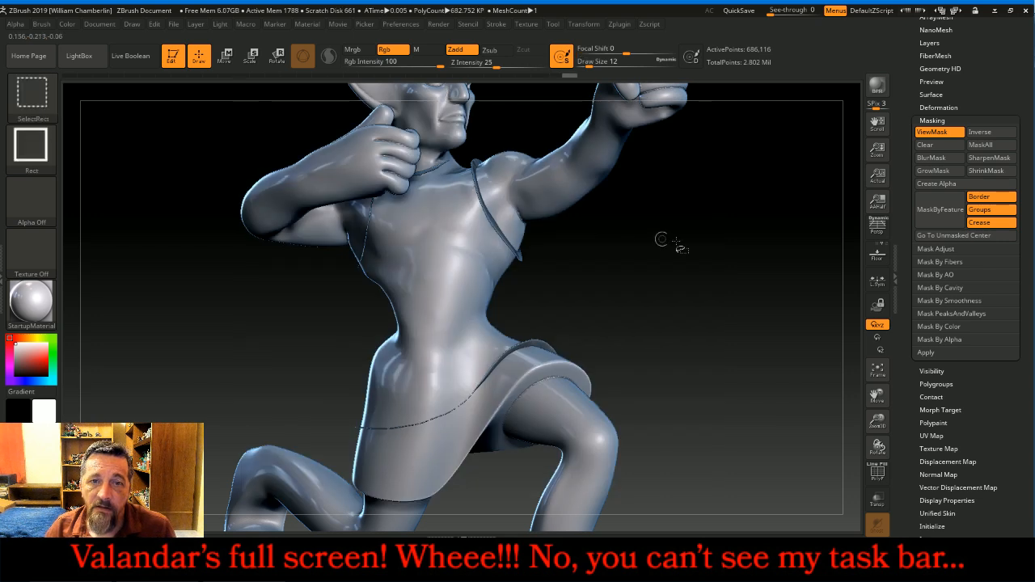
ctrl+shift+click(705, 247)
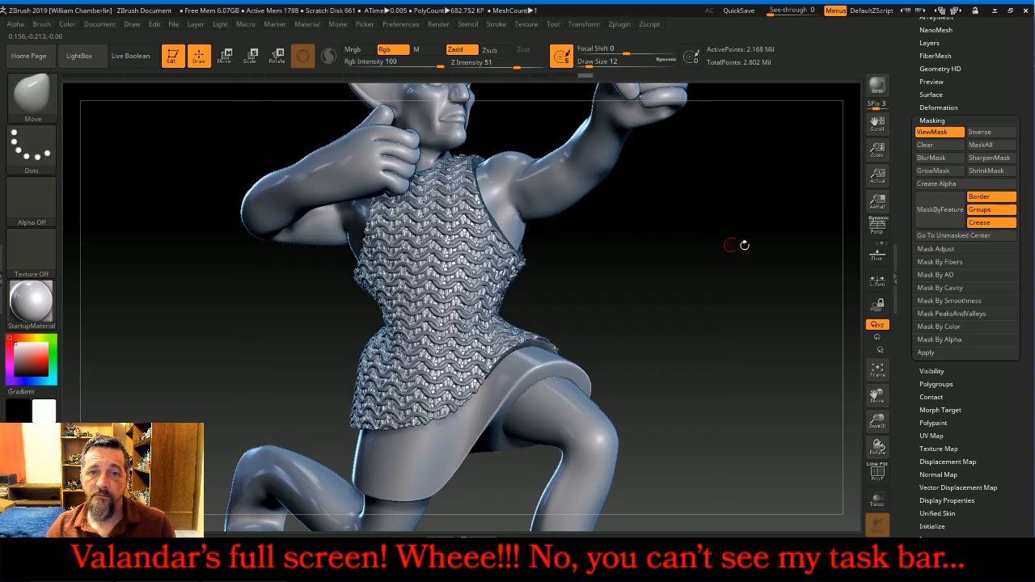
Apply a slight Inflate adjustment to the unmasked gaps between the rings and clear the mask
click(938, 107)
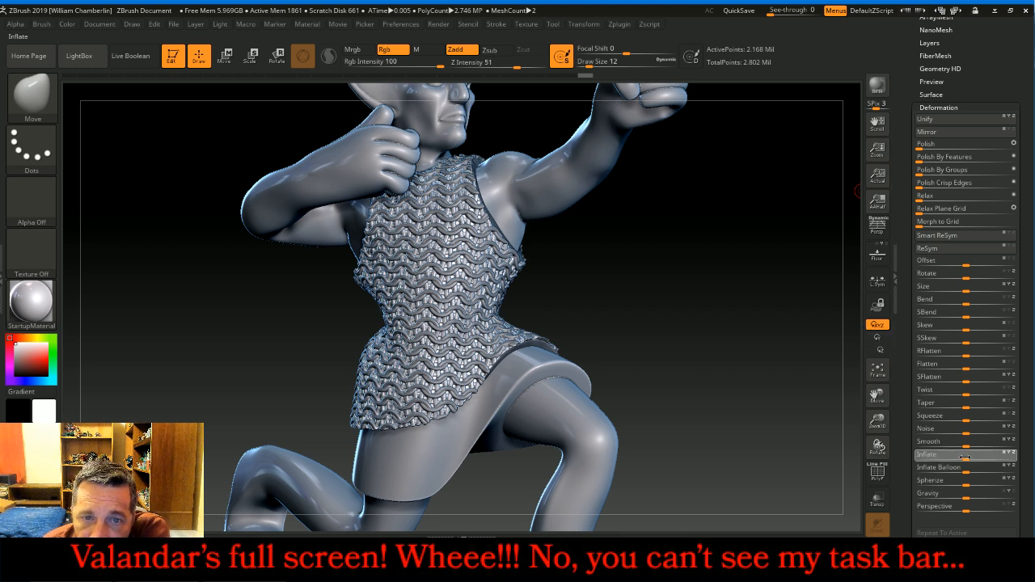
drag(965, 457, 965, 457)
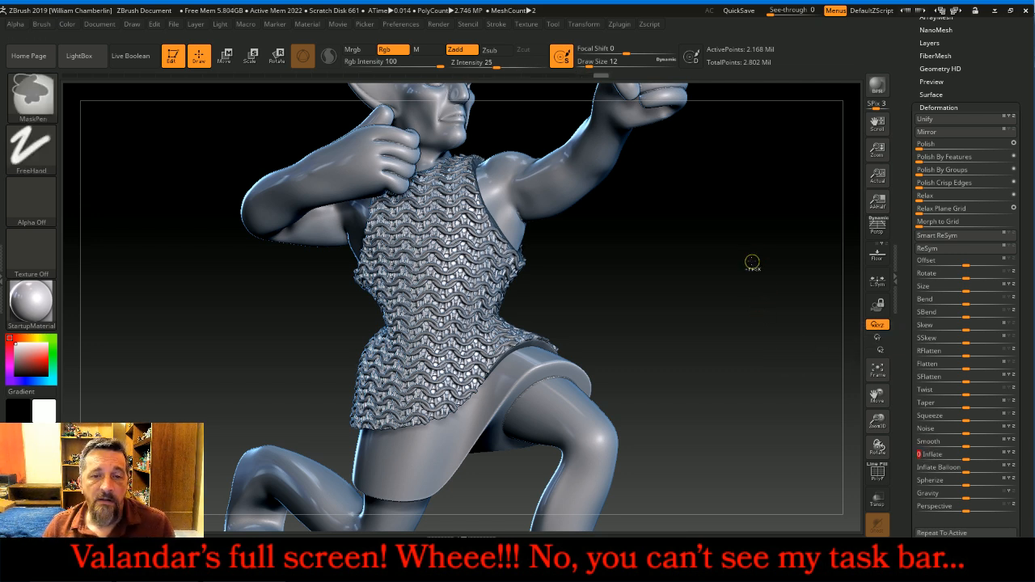
ctrl+drag(754, 261, 781, 314)
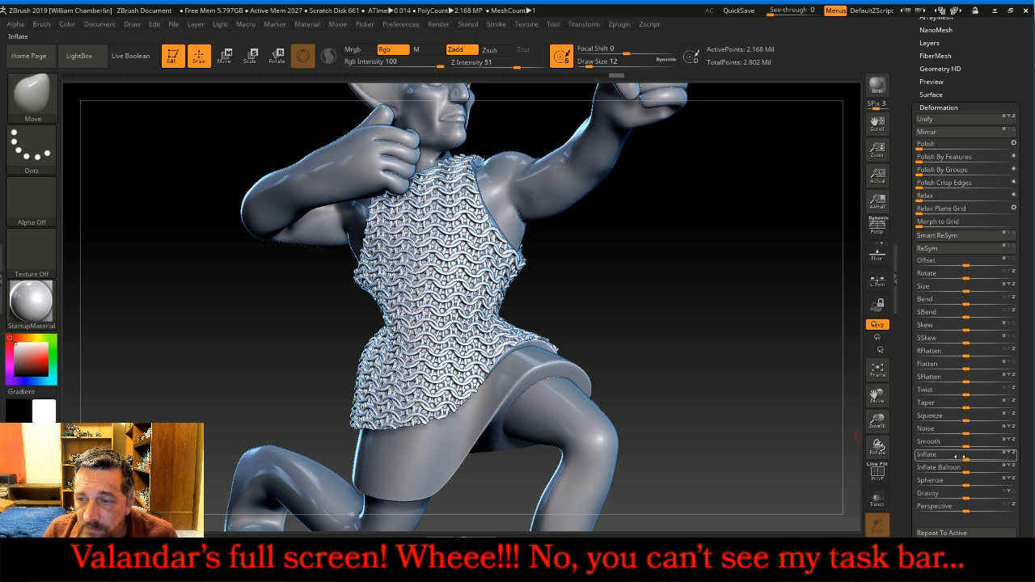
Inflate the whole unmasked tunic slightly to thicken the chainmail rings
drag(967, 459, 968, 459)
drag(739, 328, 696, 293)
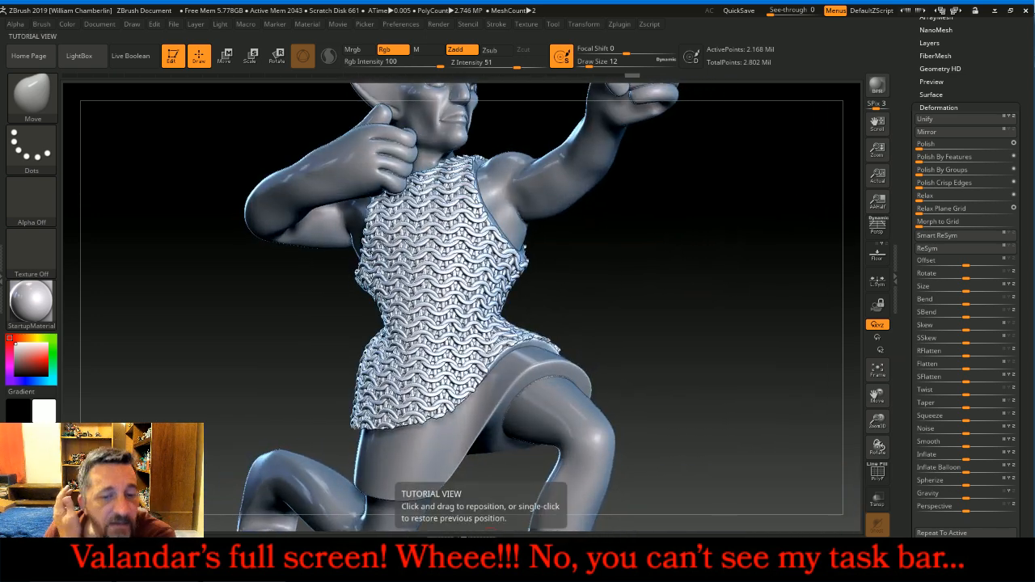
Check the live chat in Firefox, and return to ZBrush to view the whole figure wearing the chainmail
click(482, 566)
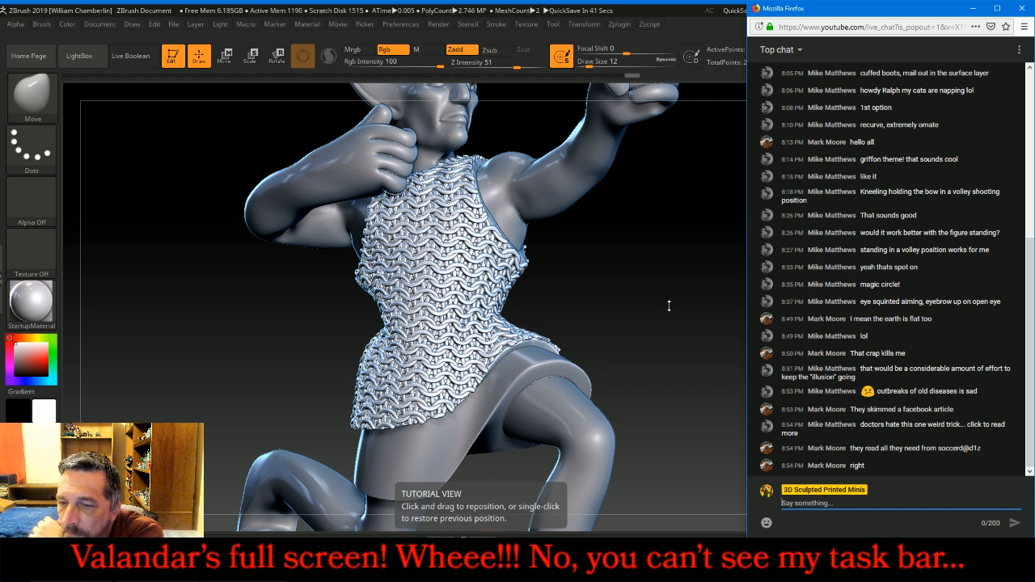
drag(667, 305, 668, 297)
drag(877, 420, 877, 405)
mouse_move(758, 363)
mouse_down()
mouse_move(833, 361)
mouse_move(754, 356)
mouse_up()
Hide the chainmail tunic, append a PolyMesh3D star as a new subtool, and order it directly after the tunic
scroll(984, 156, up, 5)
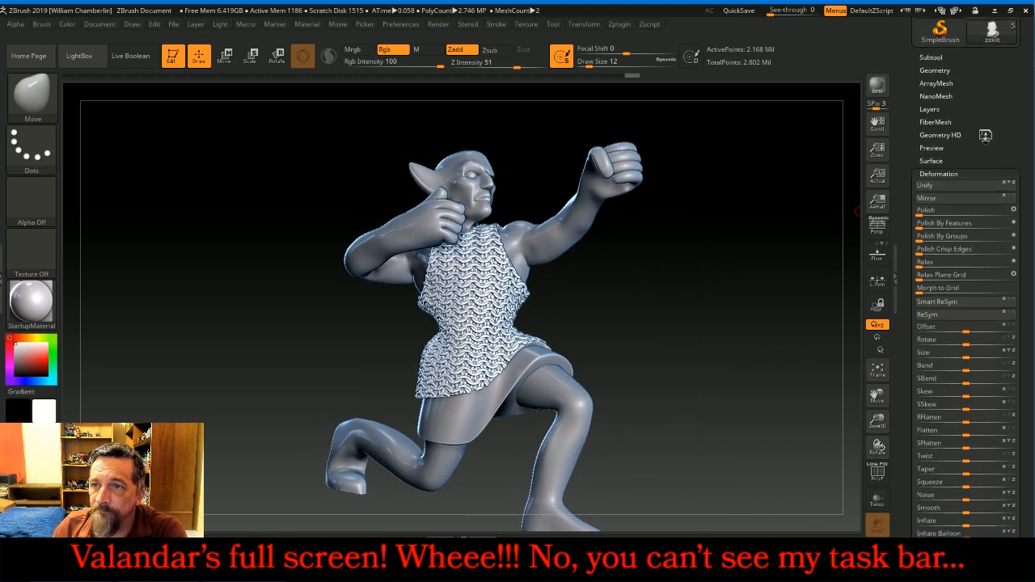
click(931, 134)
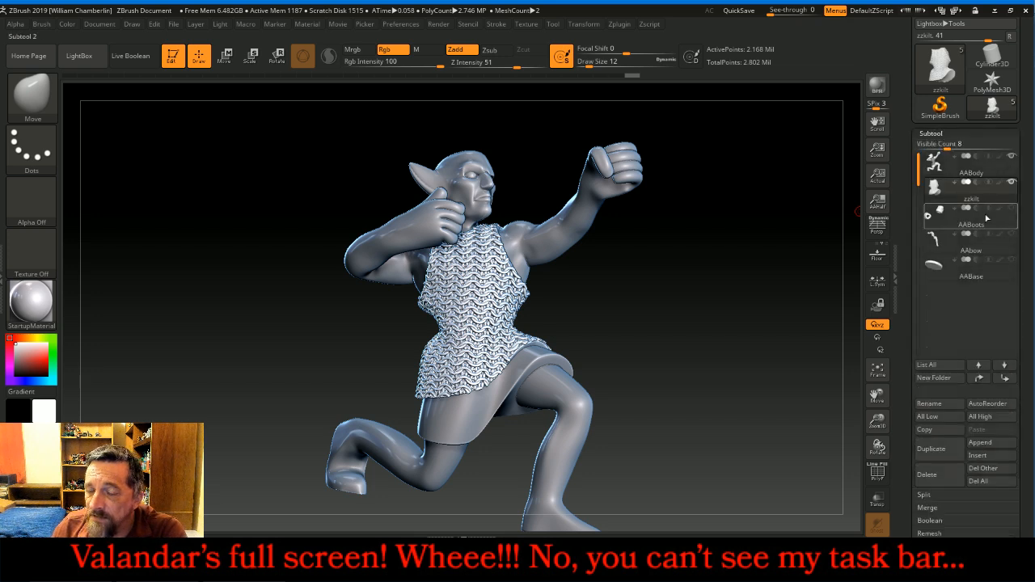
mouse_move(985, 222)
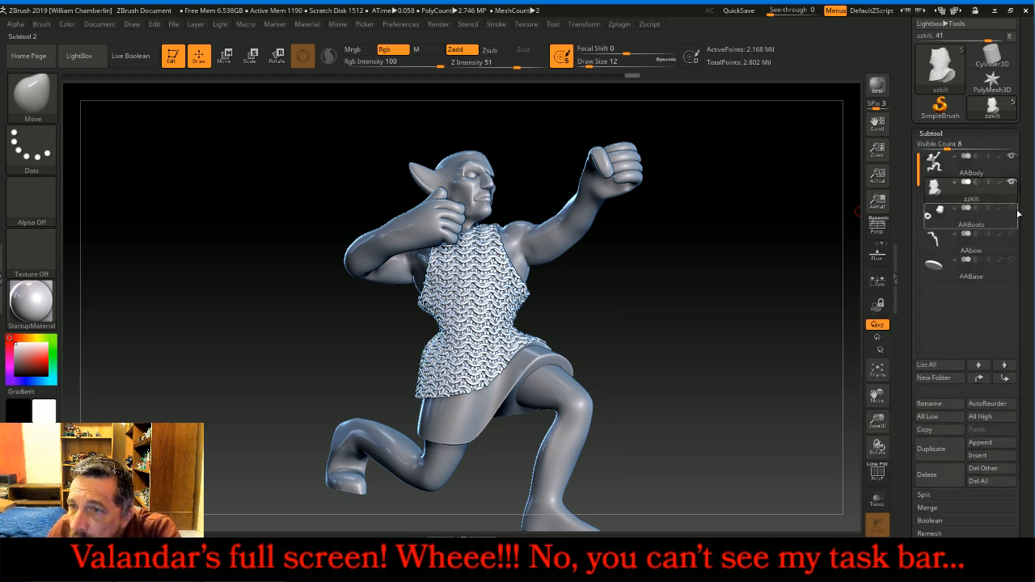
mouse_move(1011, 185)
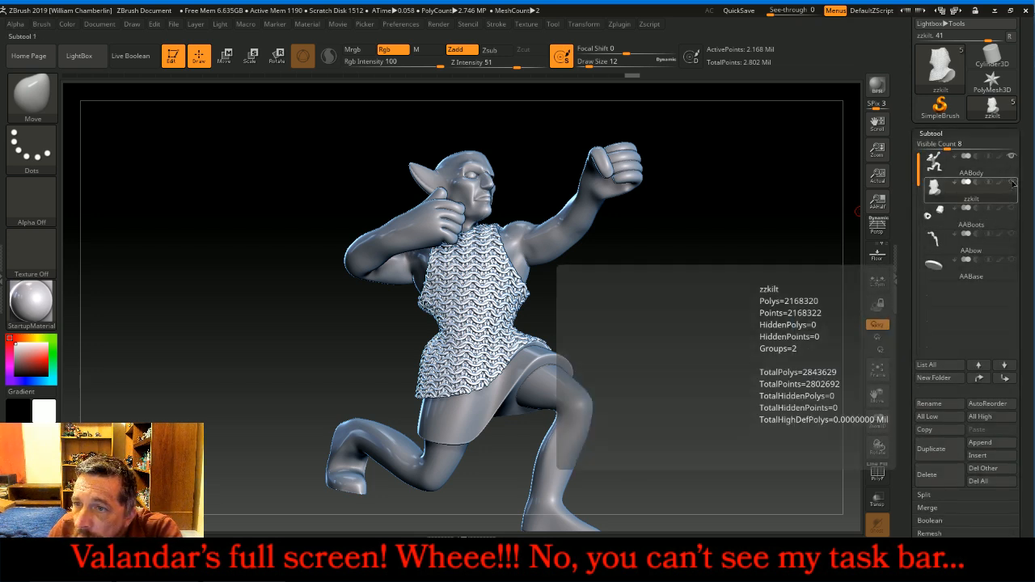
click(980, 442)
click(775, 270)
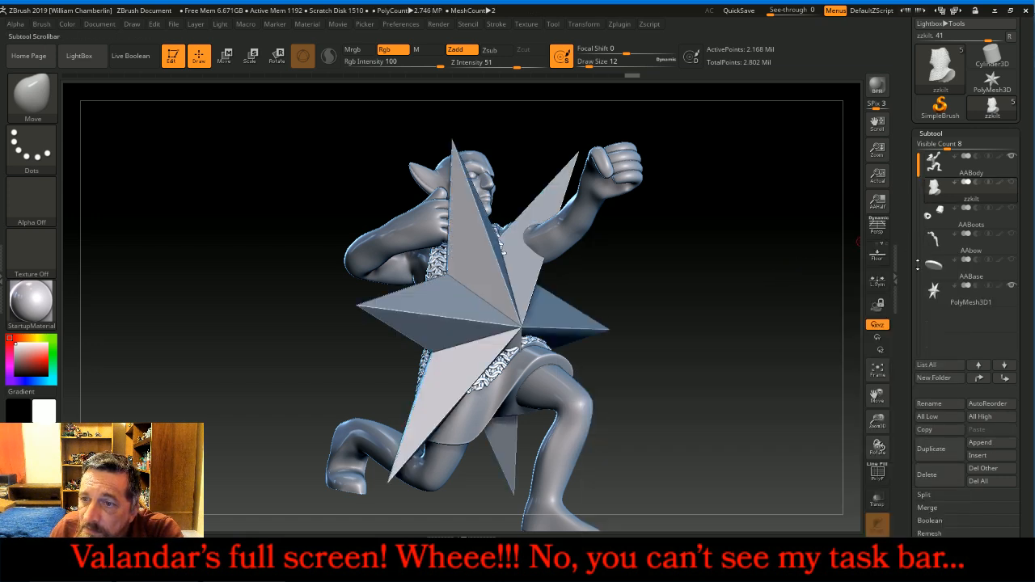
click(970, 293)
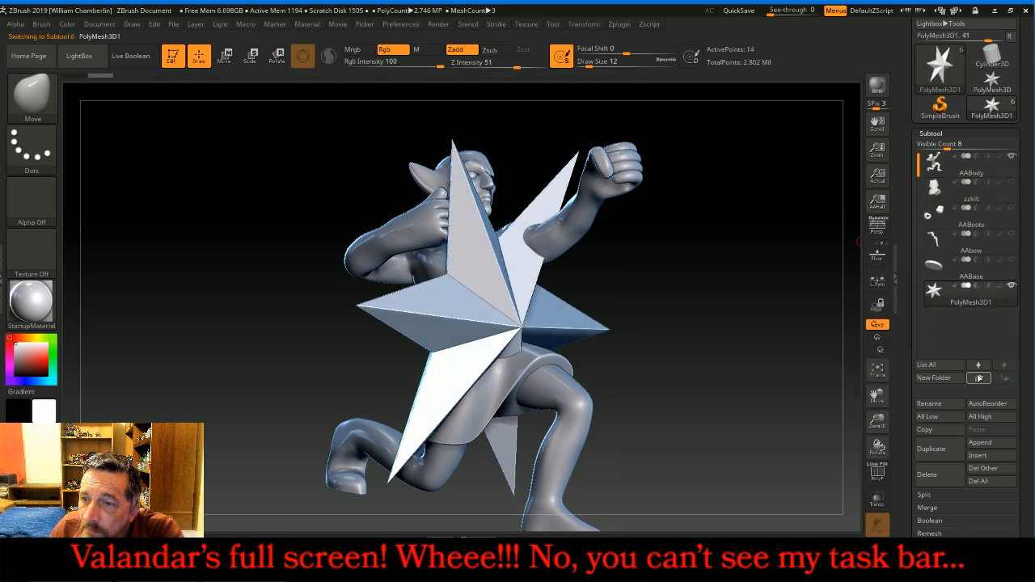
click(979, 378)
click(979, 377)
click(979, 378)
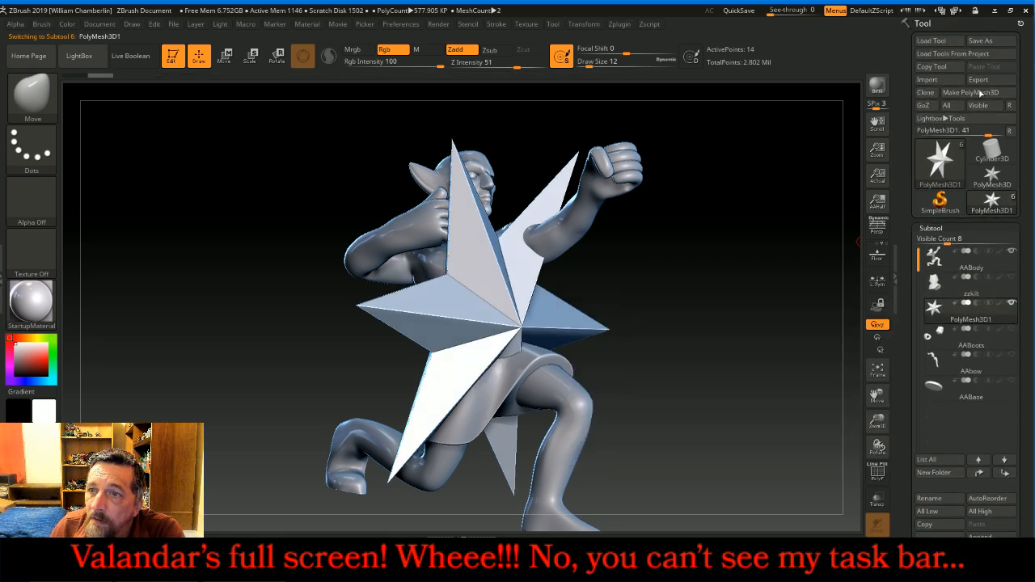
Replace the star with the plain tunic mesh imported from the New folder inside PatreonMinis
click(929, 79)
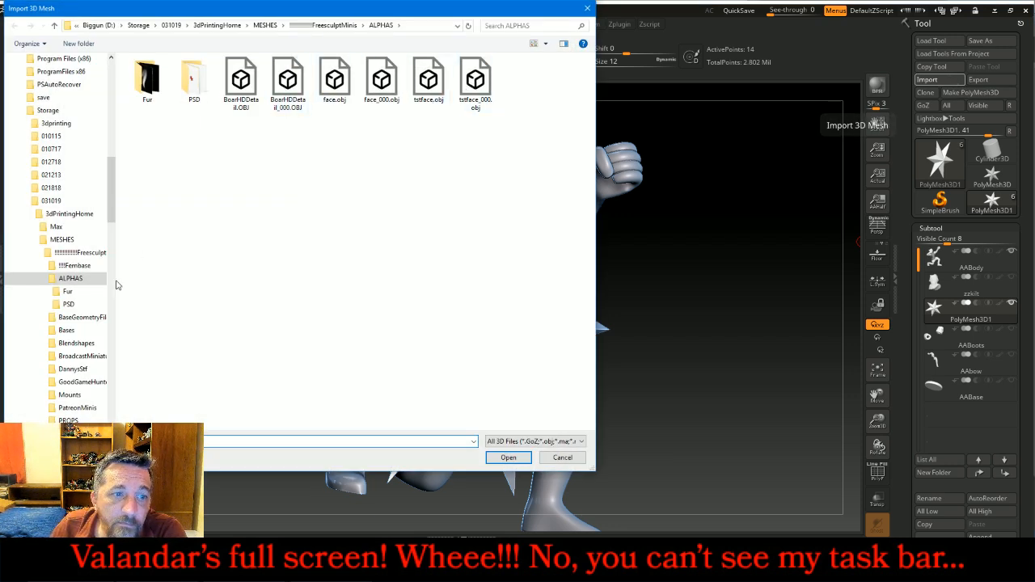
scroll(72, 323, down, 2)
click(77, 343)
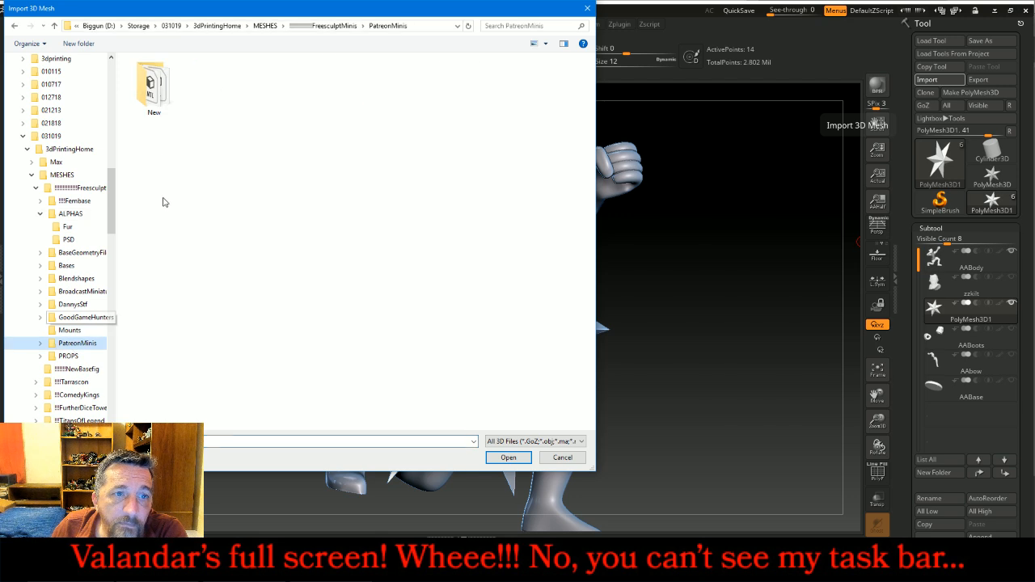
double_click(154, 90)
double_click(154, 75)
double_click(564, 84)
drag(718, 311, 764, 363)
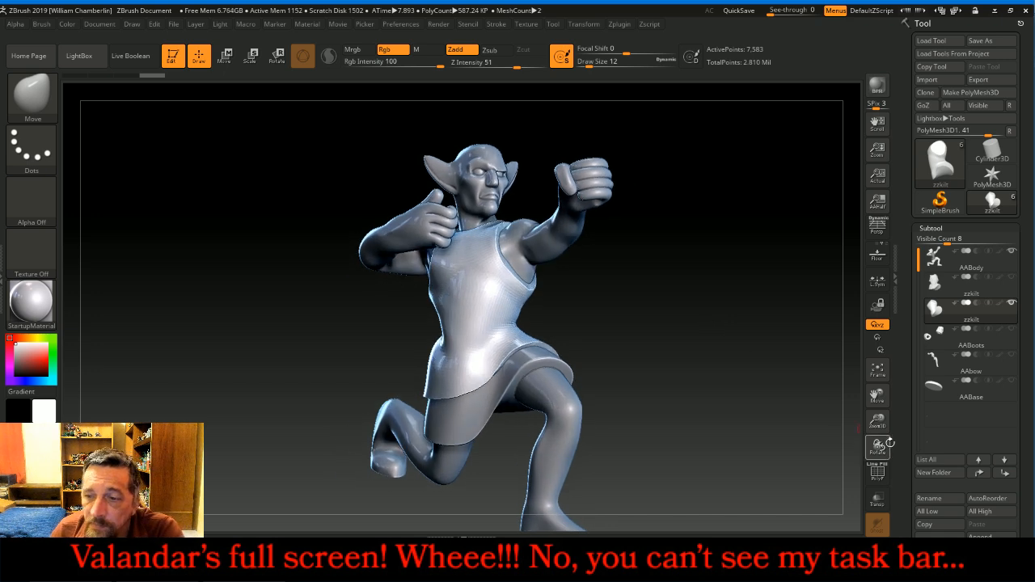
Subdivide the imported tunic to level 4 and delete its lower subdivision levels
click(947, 228)
click(943, 241)
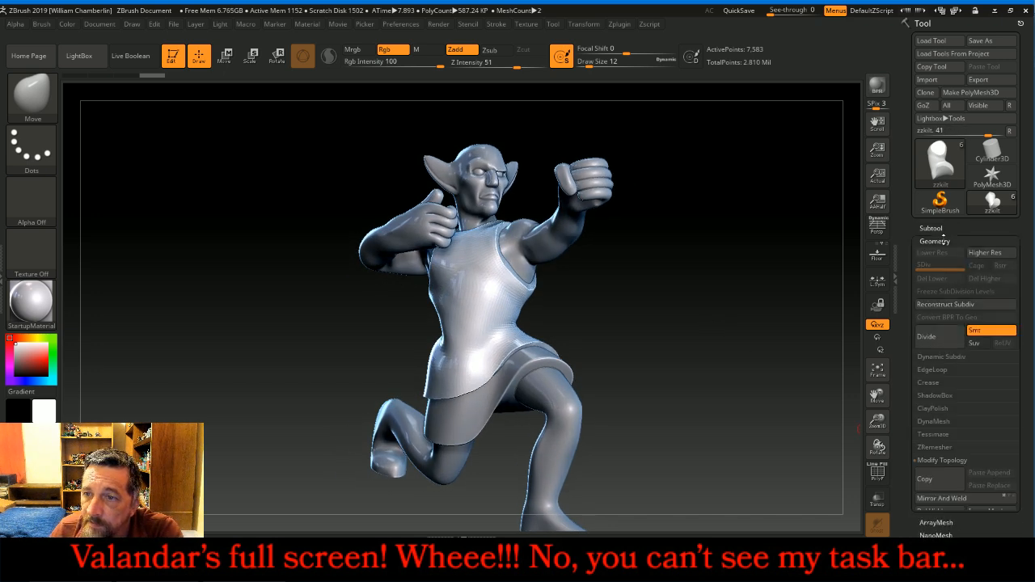
click(945, 338)
click(946, 339)
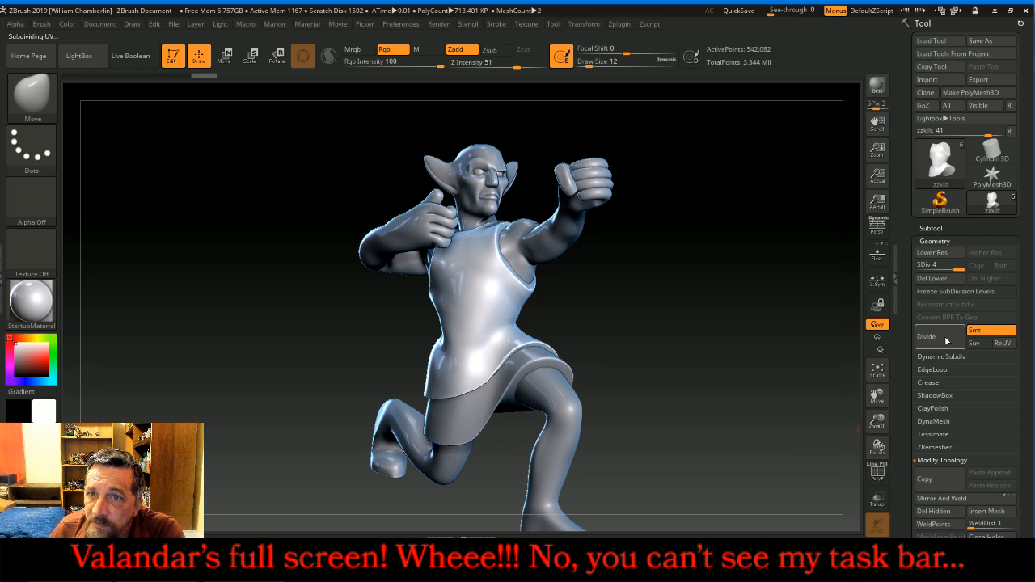
click(938, 278)
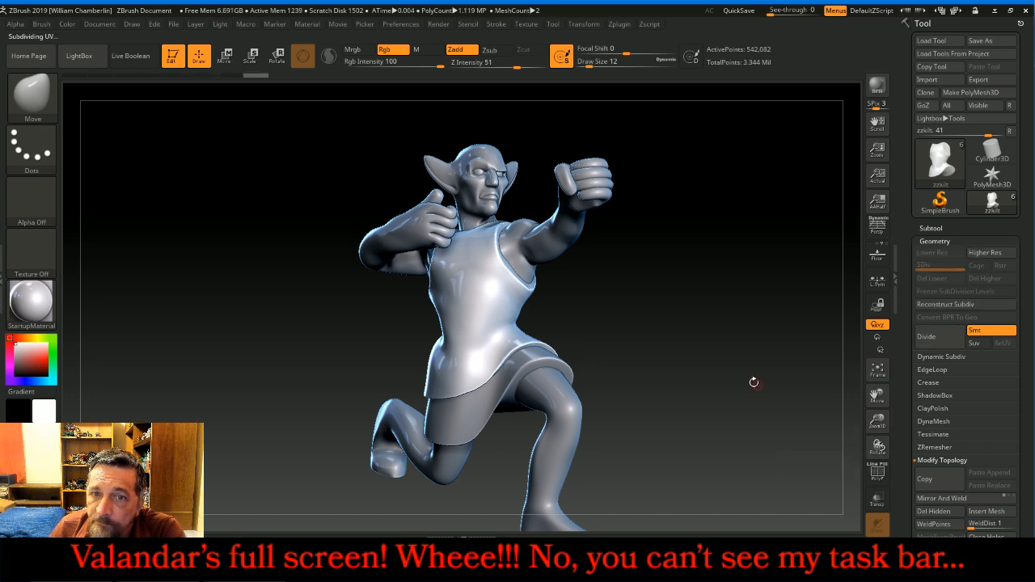
Isolate the tunic's inner surface, mask it completely, and show the whole tunic again
drag(708, 374, 499, 300)
key(ctrl+shift)
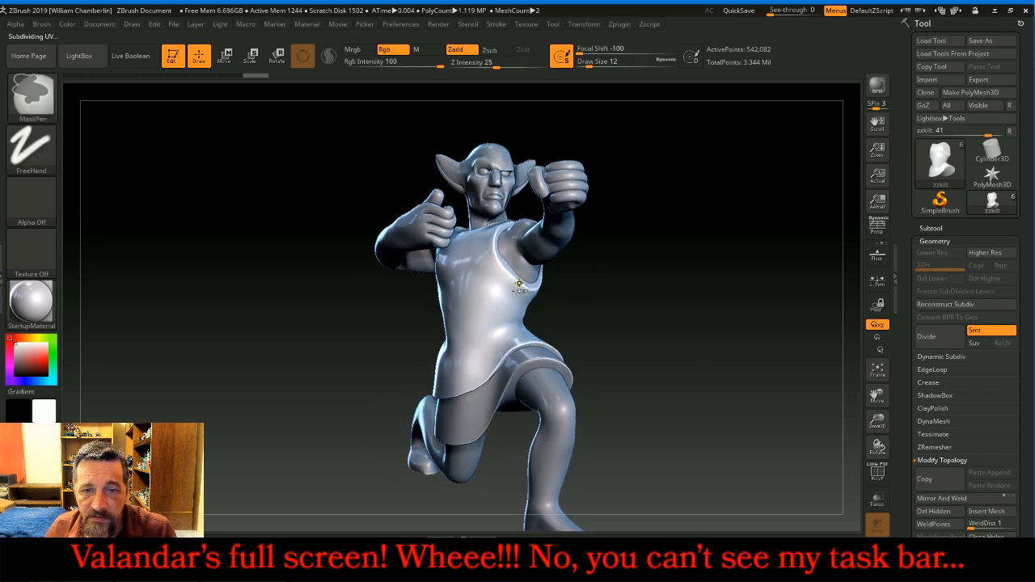
ctrl+shift+click(513, 275)
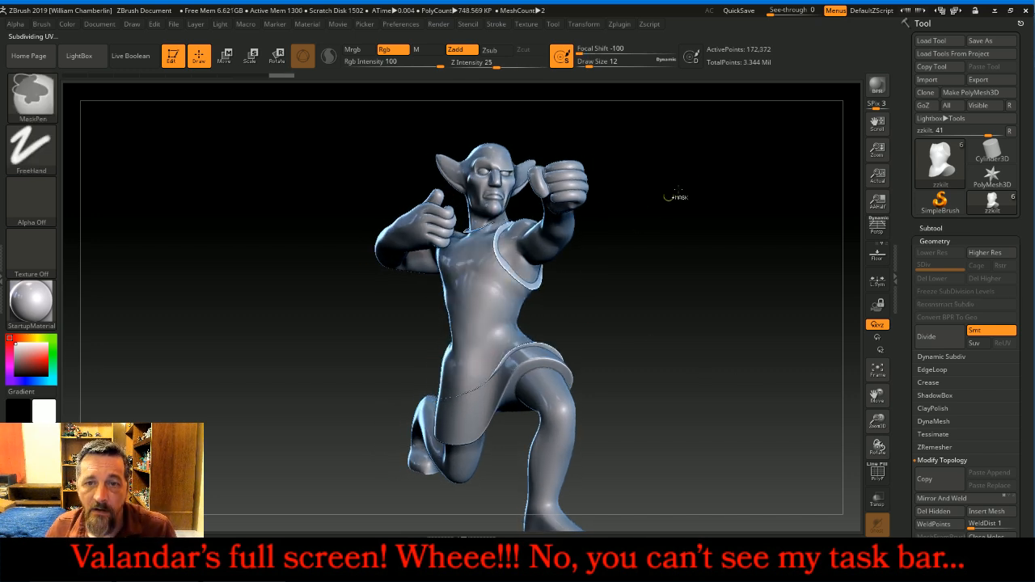
mouse_move(734, 155)
ctrl+mouse_down()
mouse_move(280, 451)
mouse_move(216, 471)
mouse_move(205, 495)
ctrl+mouse_up()
ctrl+shift+click(205, 431)
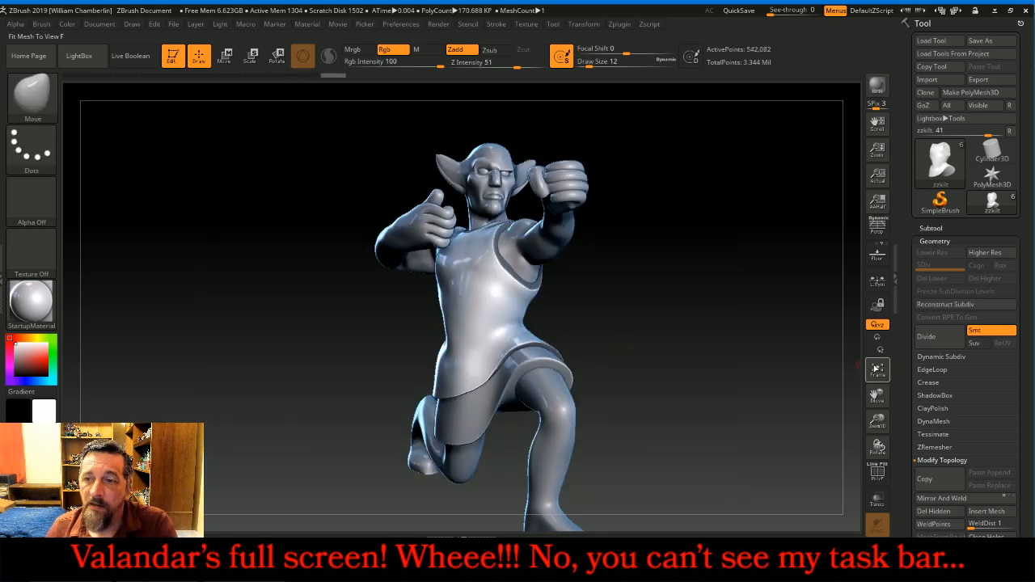
Grow the inner-surface mask repeatedly onto the tunic's neckline, armhole and hem edges, sharpening it between rounds
drag(877, 421, 876, 477)
drag(748, 363, 806, 317)
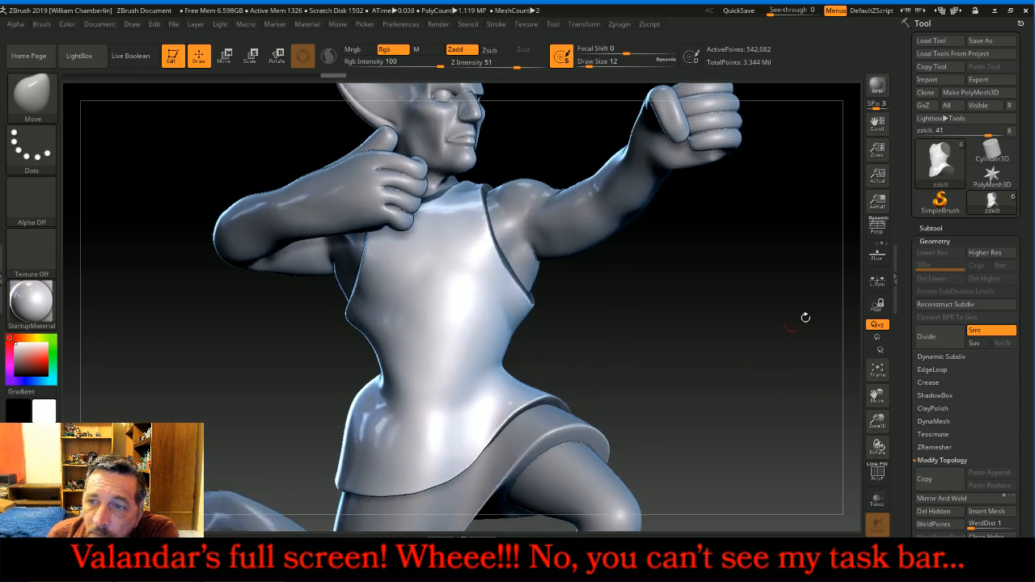
click(944, 239)
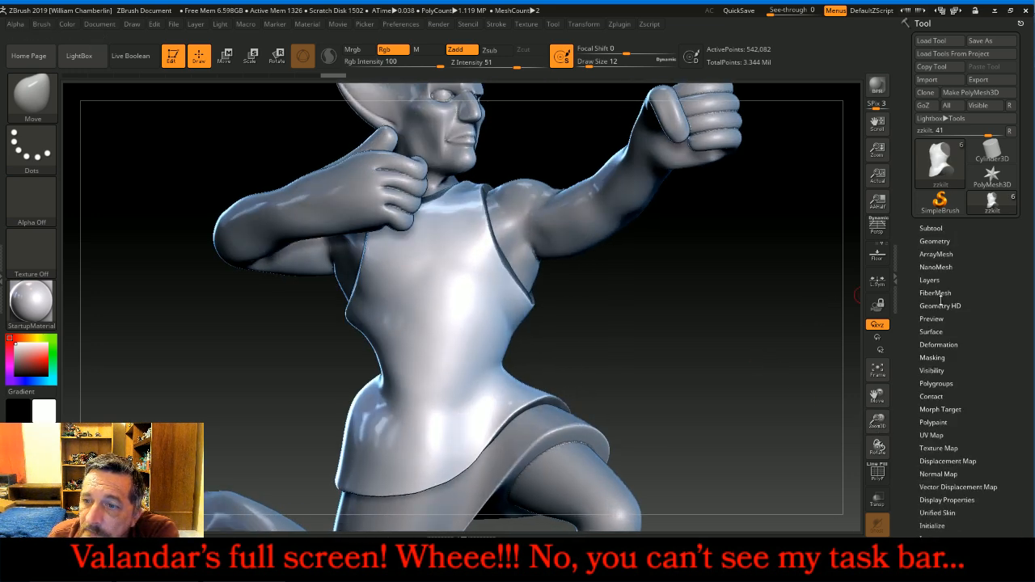
click(931, 357)
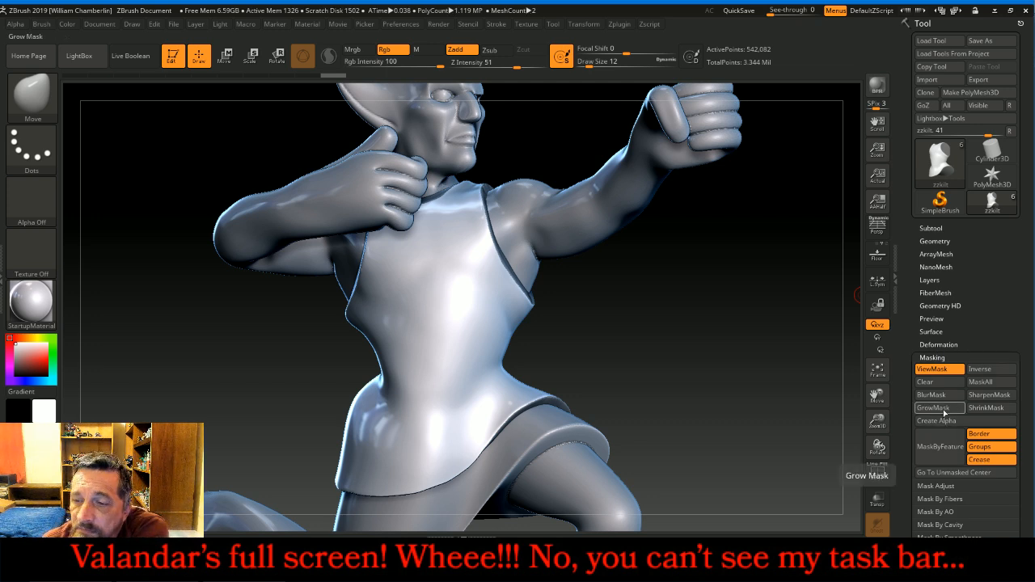
click(944, 413)
click(944, 413)
click(944, 413)
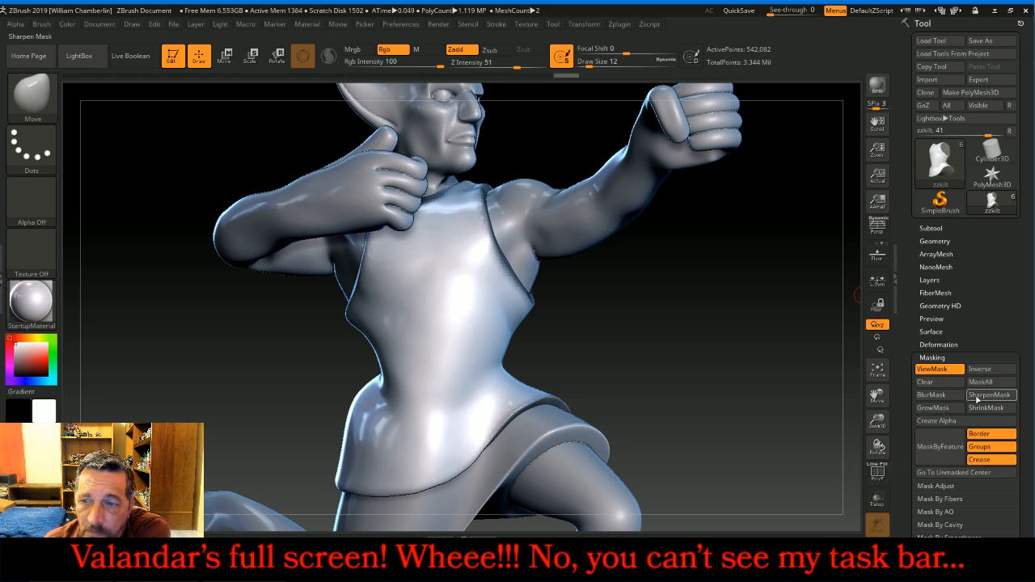
click(988, 396)
click(988, 396)
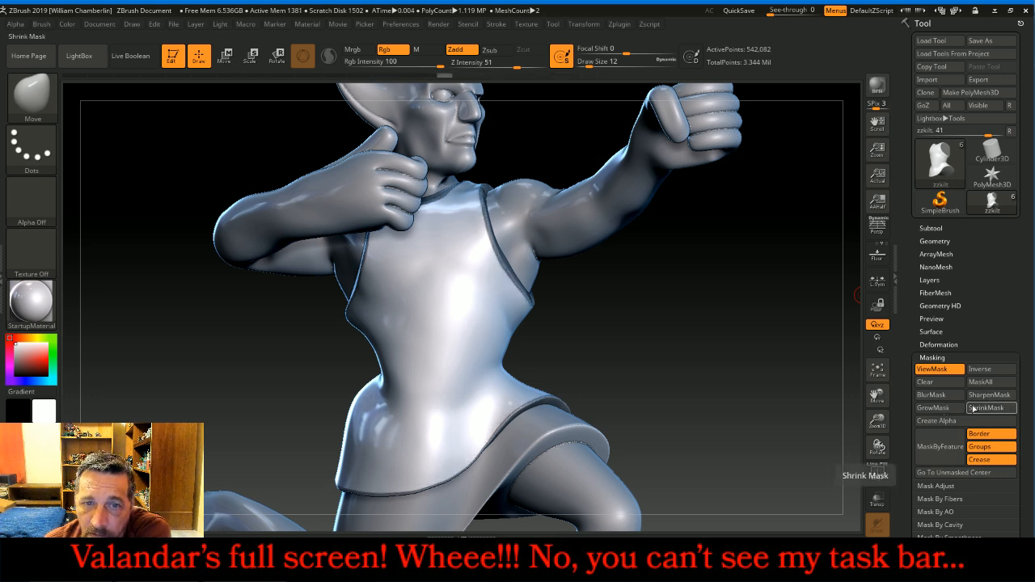
click(935, 409)
click(936, 409)
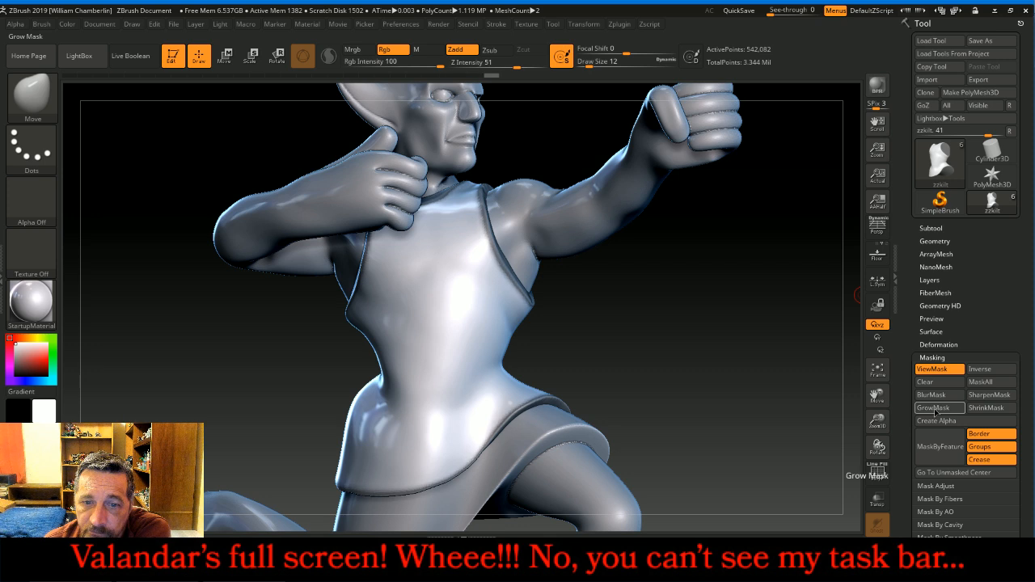
click(935, 409)
click(980, 395)
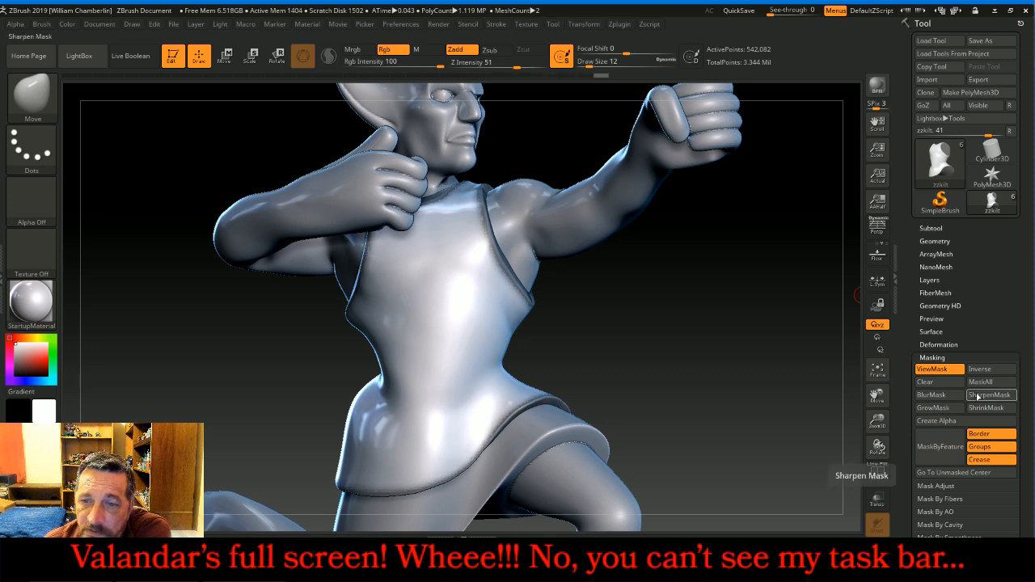
Widen the masked edge bands into a broad trim with further rounds of growing, and sharpen their border
click(934, 408)
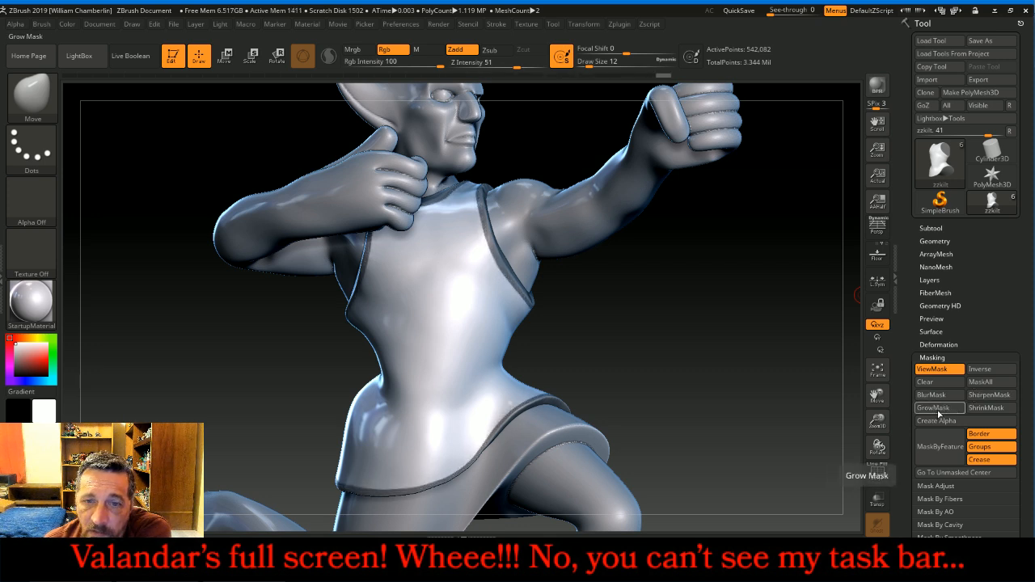
click(935, 409)
click(935, 409)
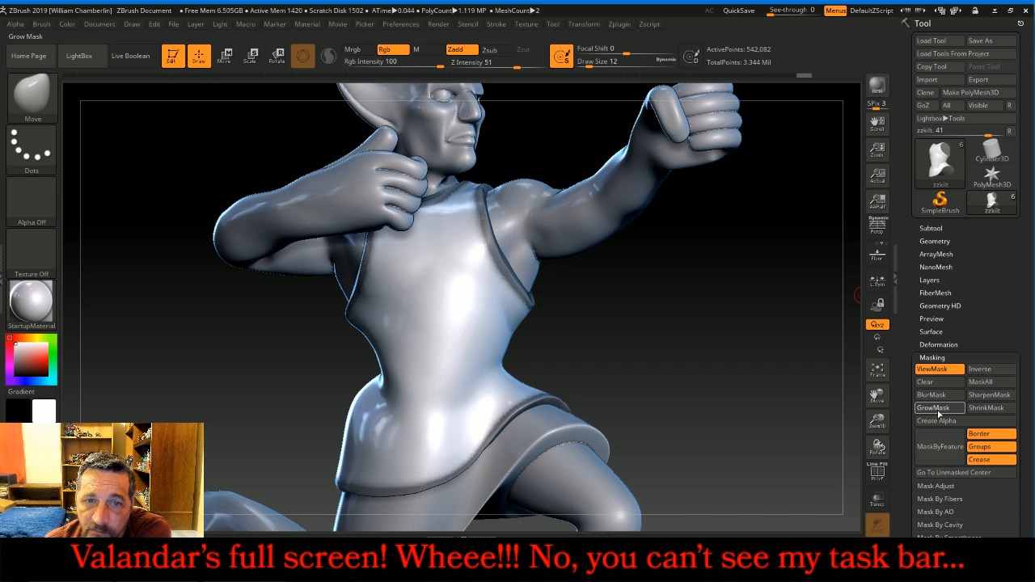
click(936, 410)
click(980, 396)
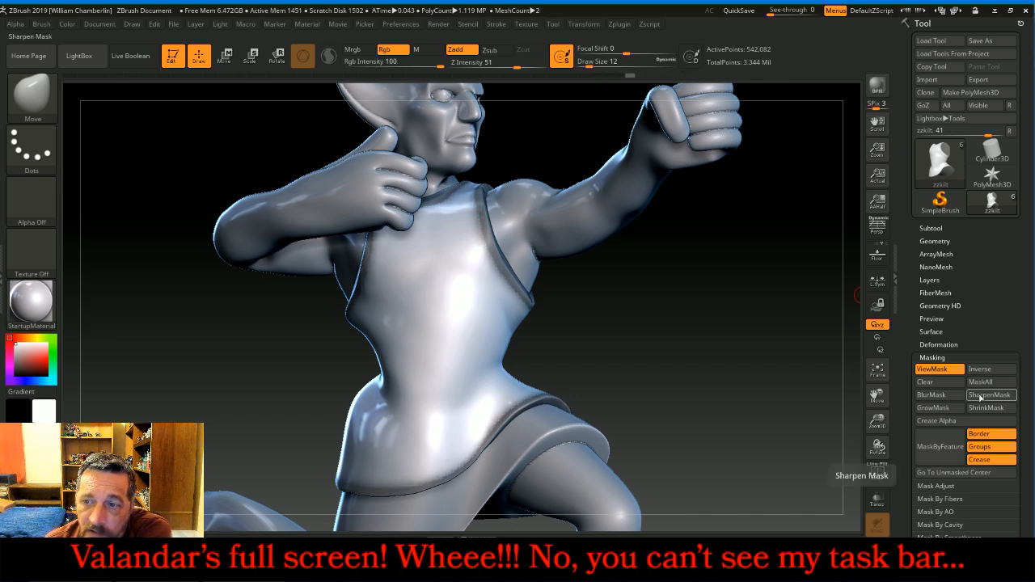
click(934, 409)
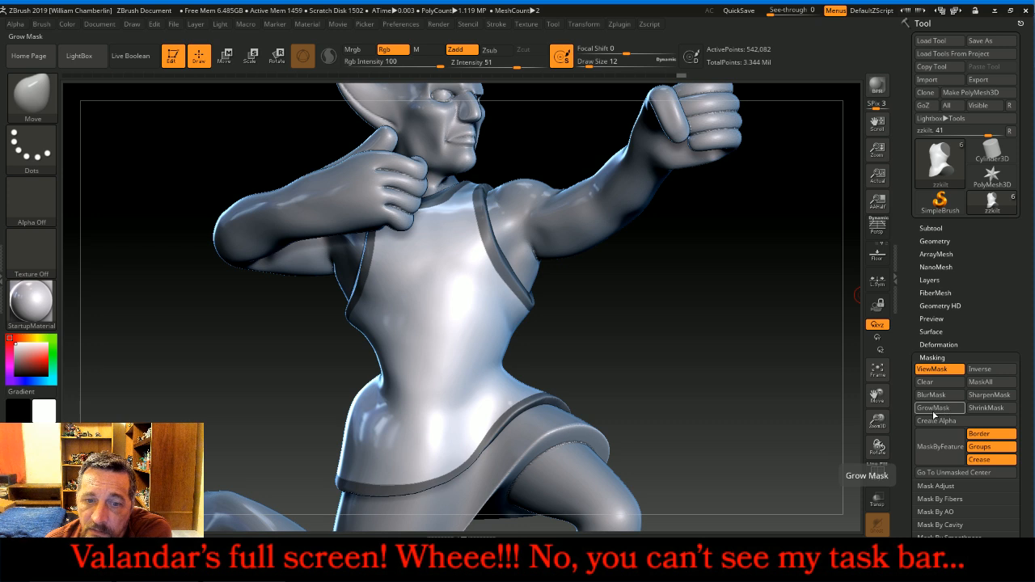
click(930, 411)
click(931, 409)
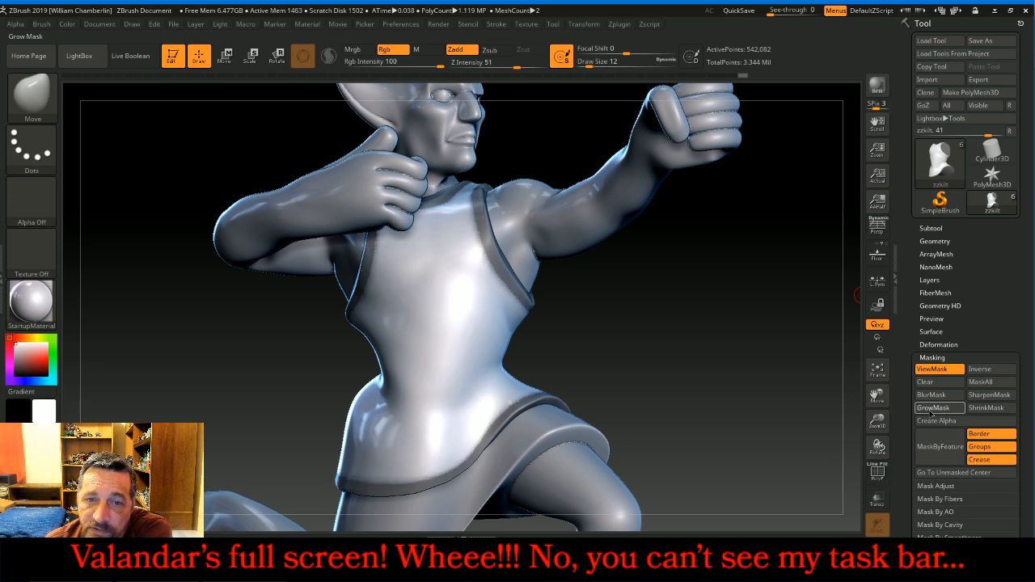
click(981, 396)
click(944, 410)
click(950, 410)
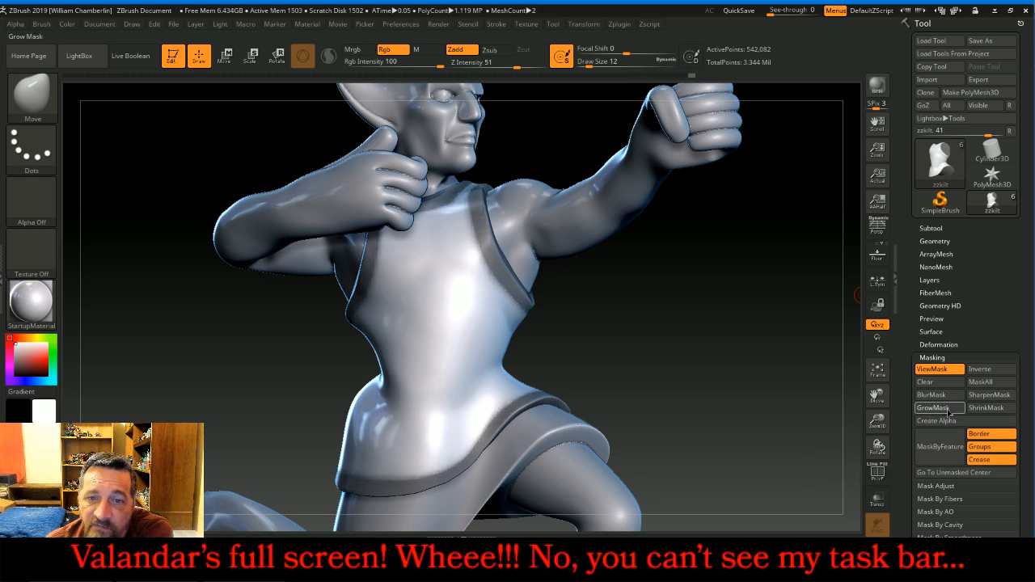
click(985, 396)
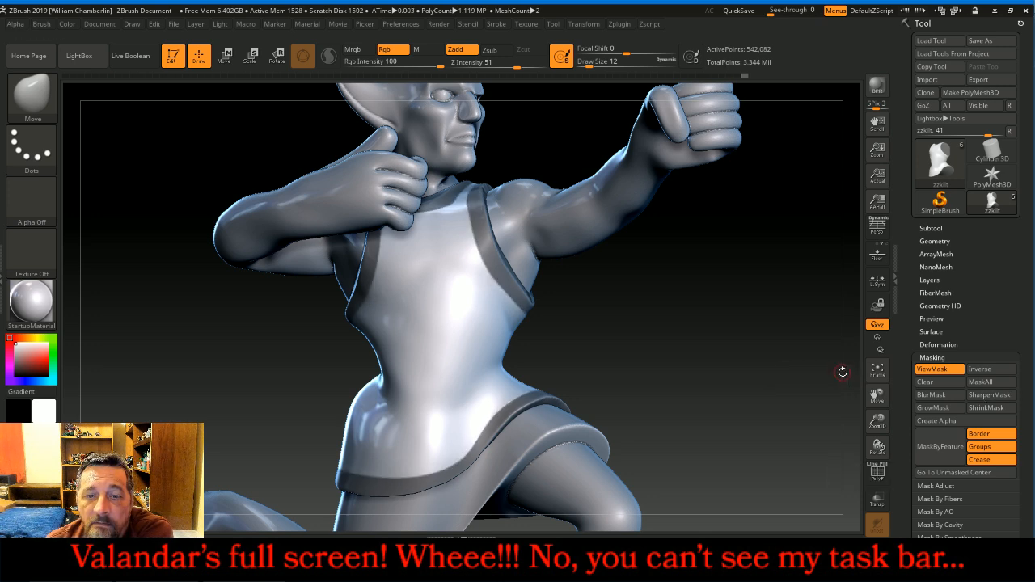
Turn off the mask display on the tunic and divide its mesh once
key(ctrl+h)
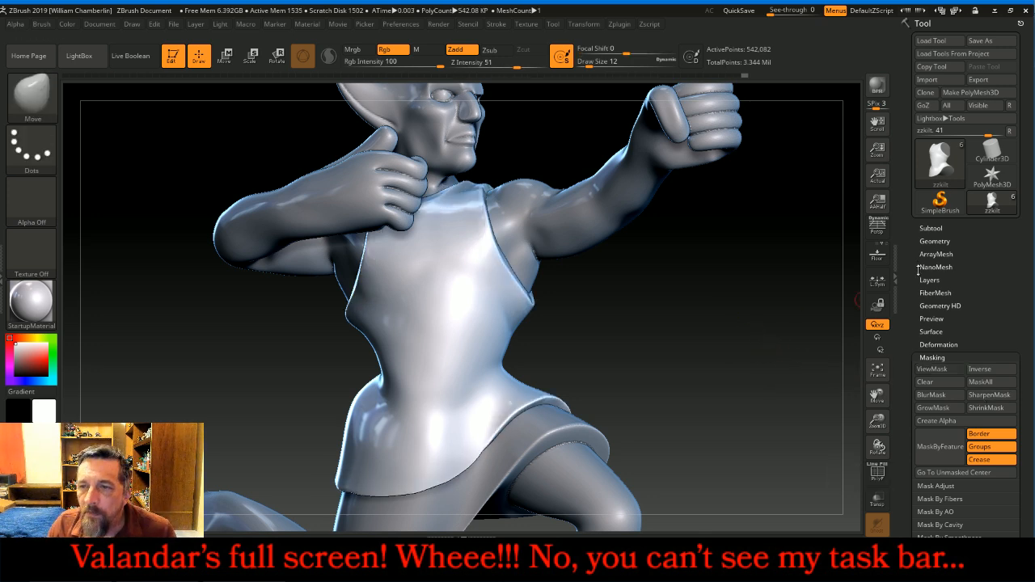
click(931, 230)
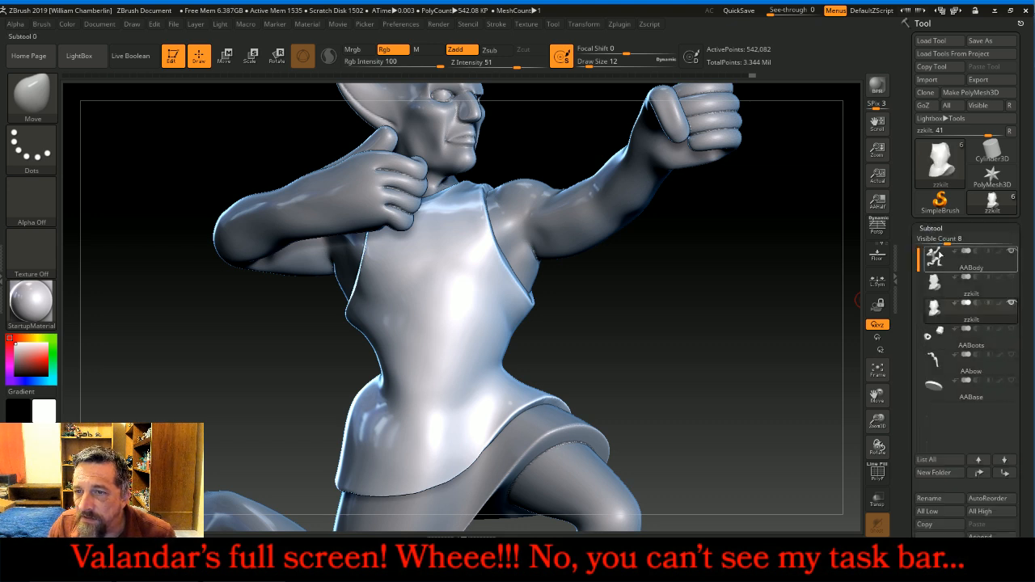
click(930, 228)
click(935, 241)
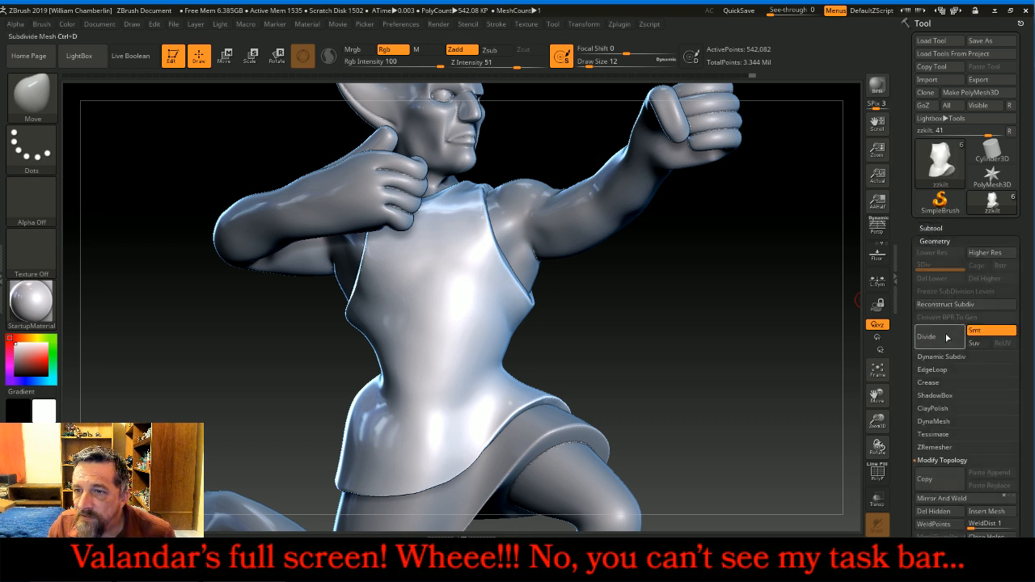
DynaMesh the plain tunic at resolution 768 and divide the resulting mesh once
click(933, 421)
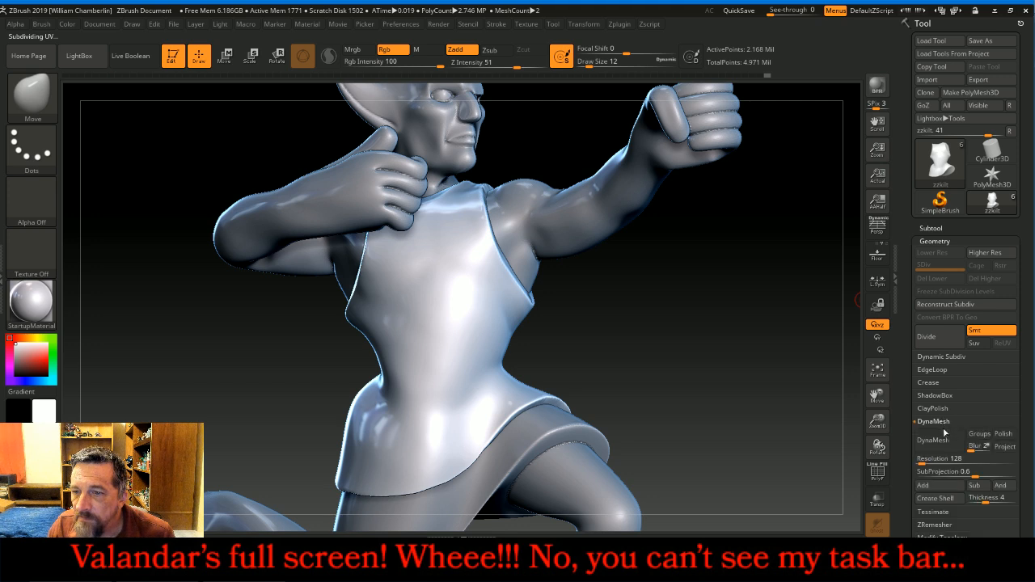
click(944, 458)
text(768)
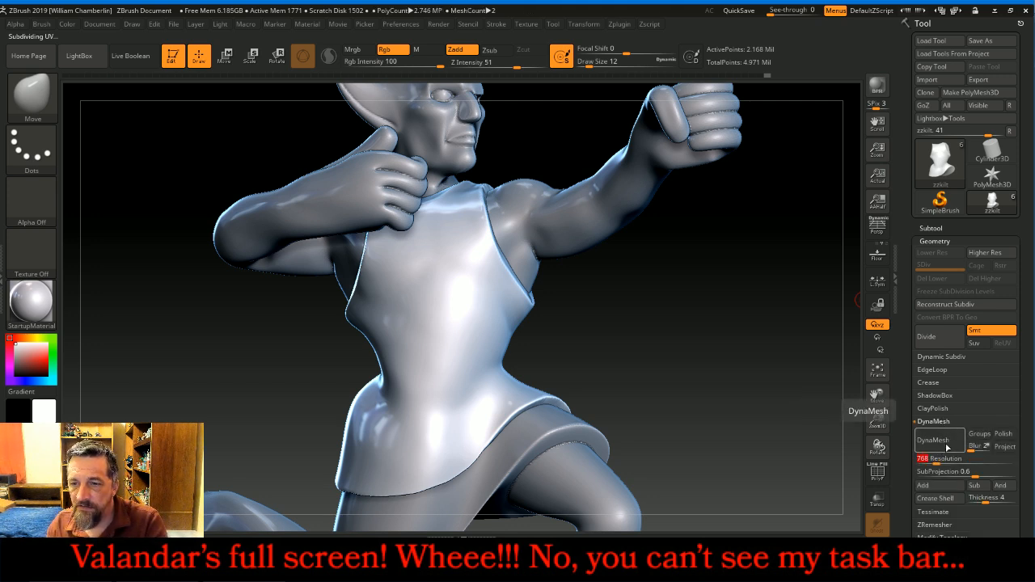
key(Return)
click(938, 440)
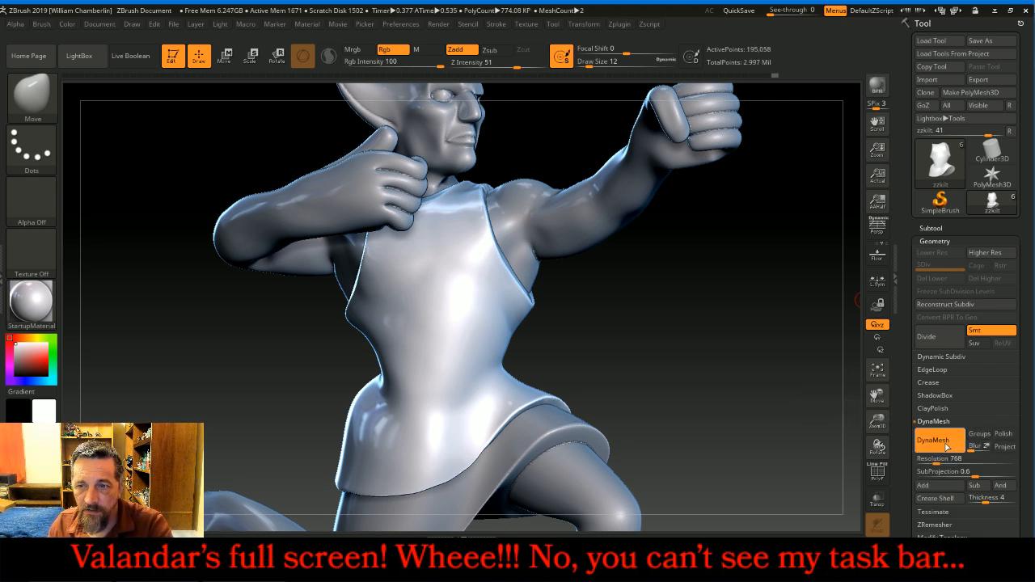
click(926, 337)
Isolate the remeshed tunic's inner surface, mask all of it, and bring the rest of the tunic back into view
drag(856, 308, 691, 307)
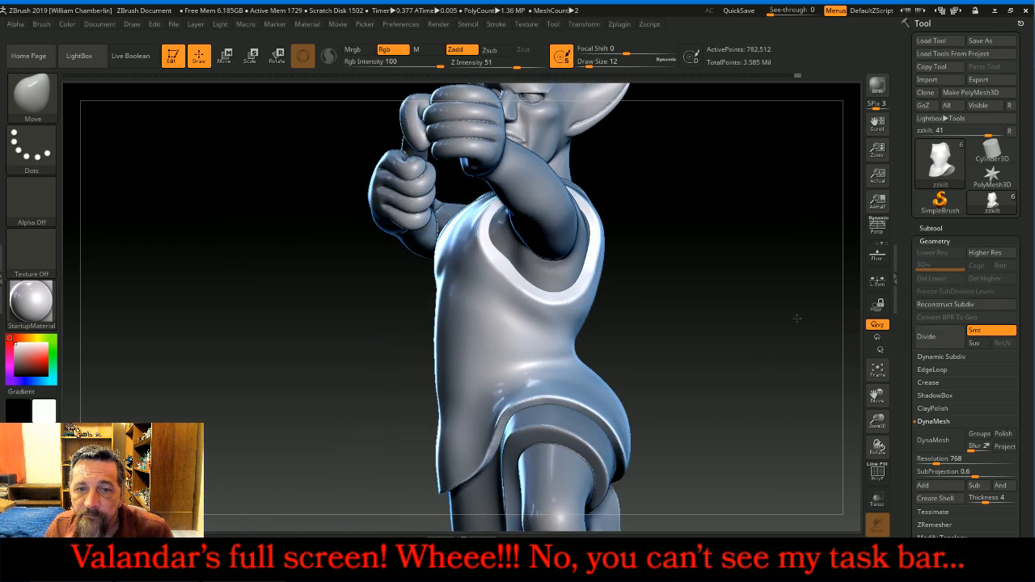
ctrl+shift+click(505, 261)
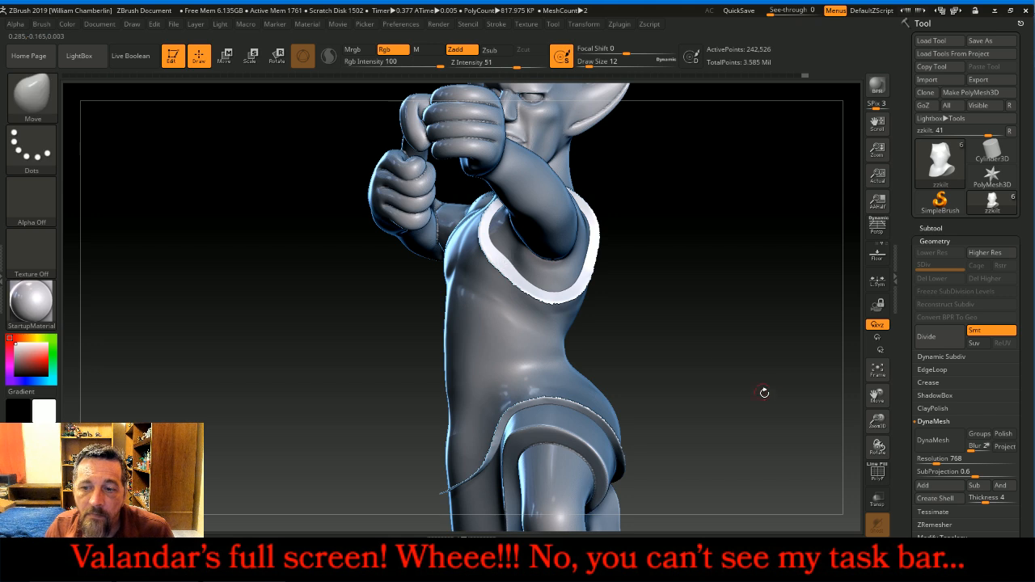
drag(858, 429, 758, 268)
ctrl+drag(727, 179, 284, 474)
ctrl+shift+click(263, 428)
drag(290, 377, 305, 376)
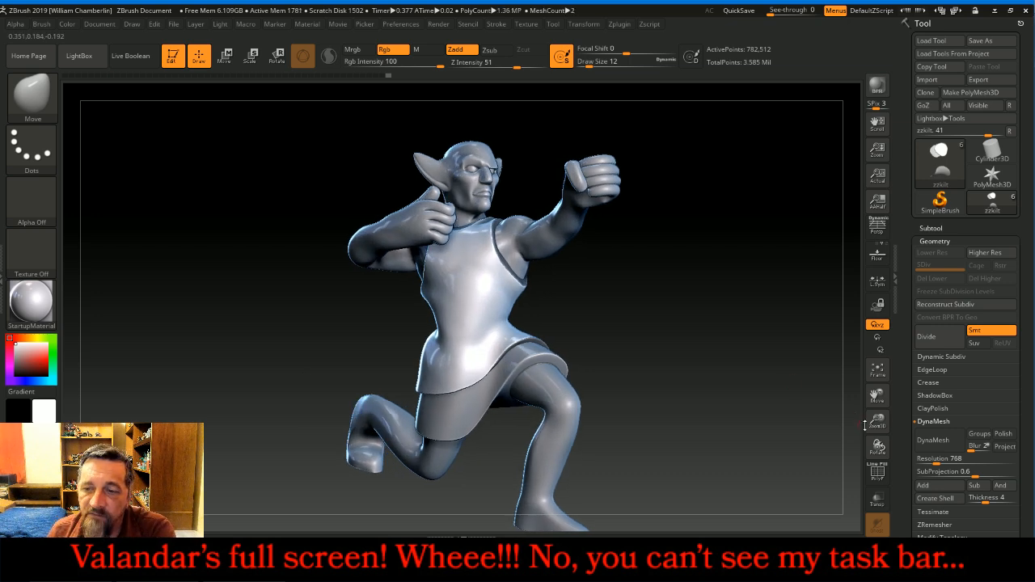
Grow the inner-surface mask onto the tunic's neckline, armhole and hem edges, sharpening it after each round
drag(877, 421, 888, 382)
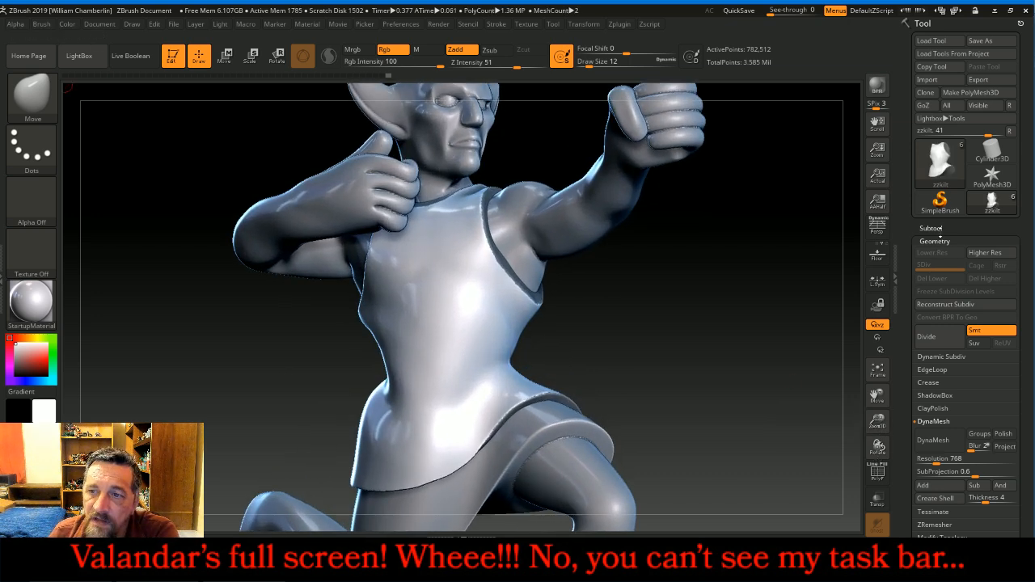
click(940, 241)
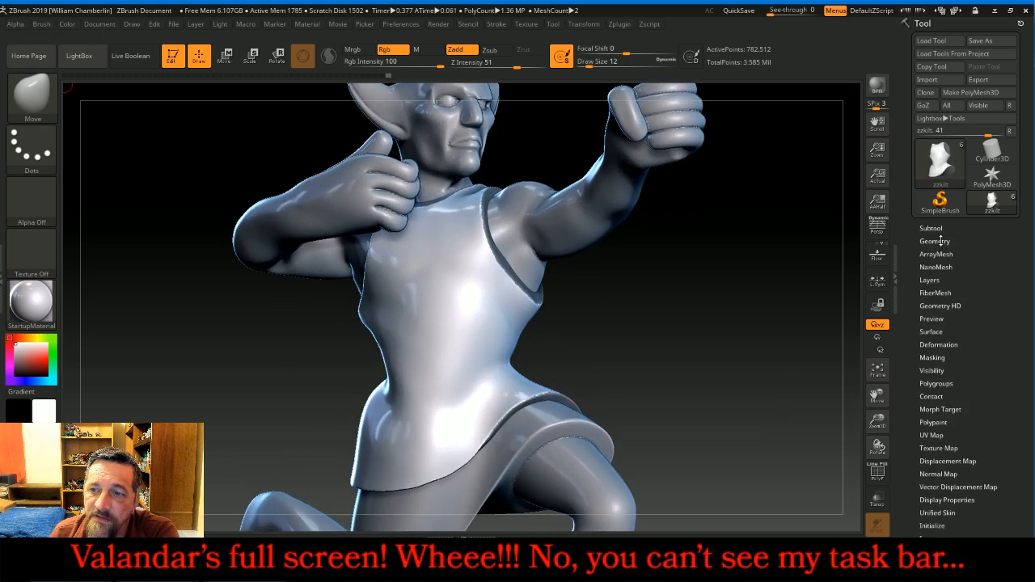
click(941, 357)
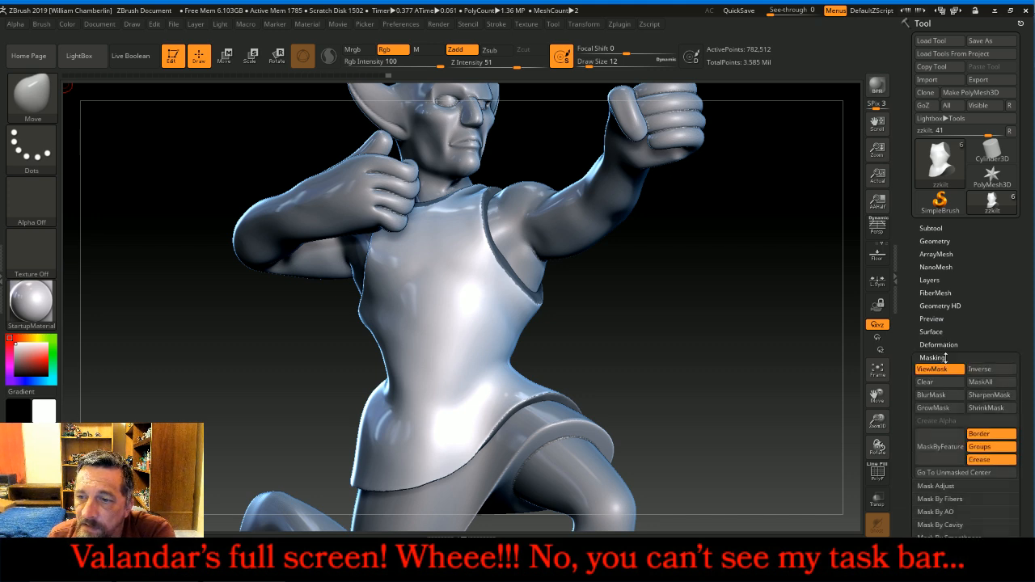
click(960, 410)
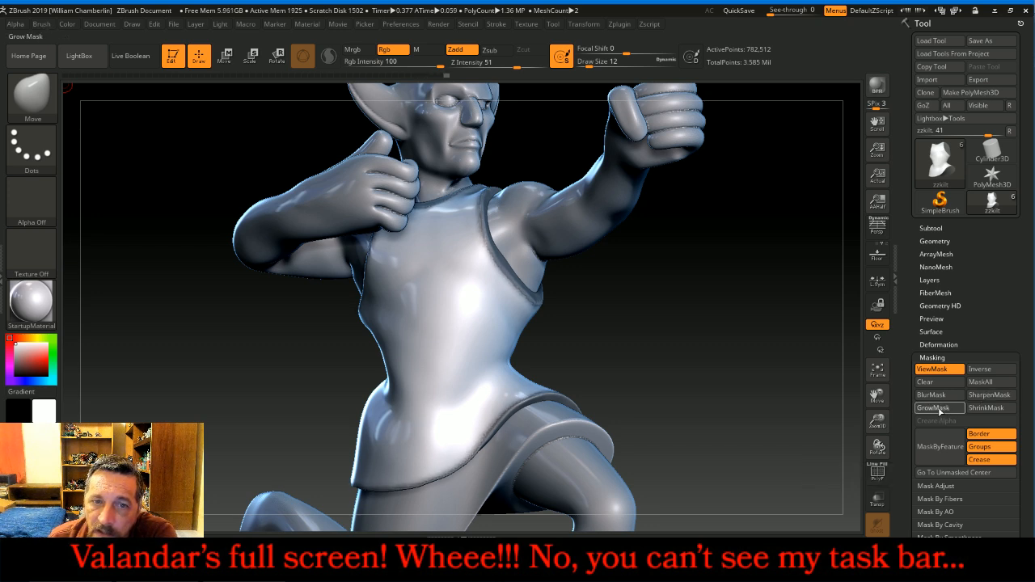
click(989, 394)
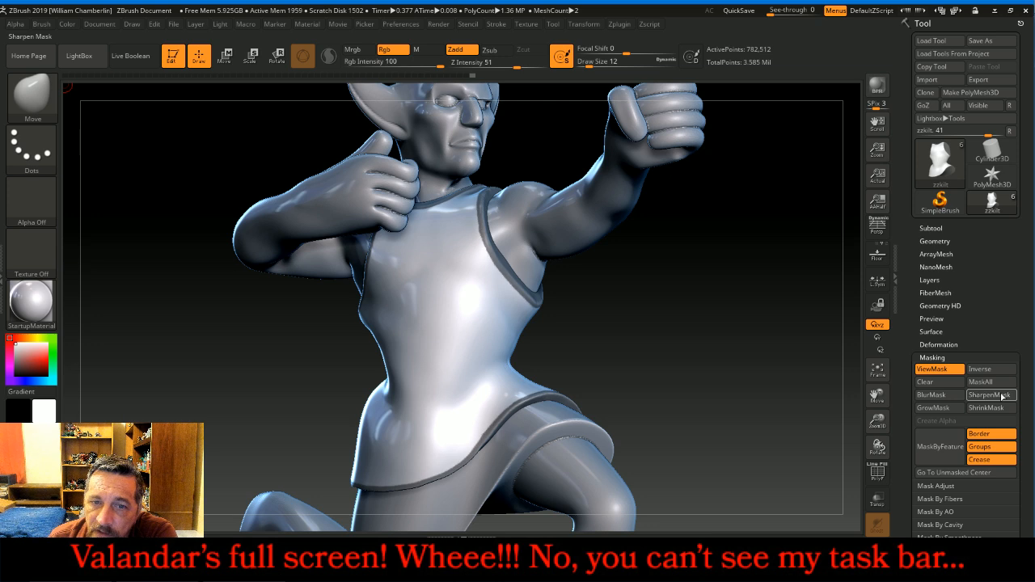
click(934, 410)
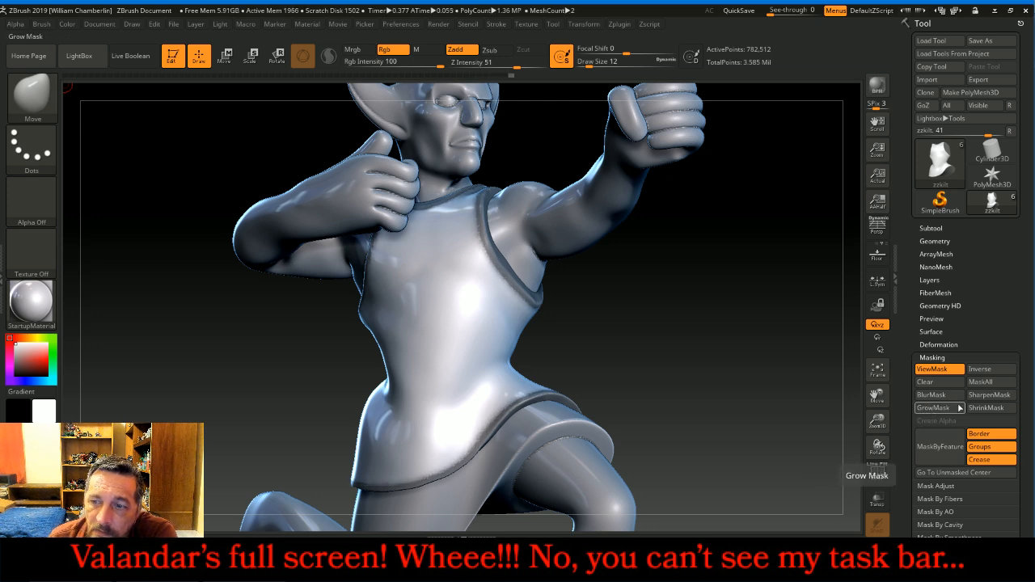
click(988, 394)
Widen the masked bands along the tunic's edges with another round of growing, and sharpen their border repeatedly
mouse_move(777, 342)
mouse_down()
mouse_move(765, 356)
mouse_move(779, 387)
mouse_up()
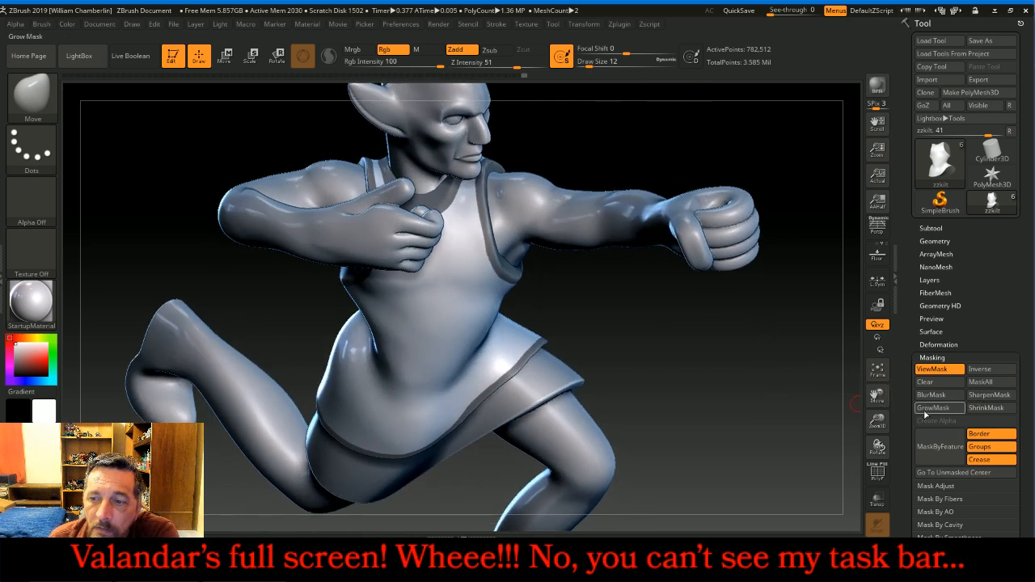
click(951, 413)
click(984, 394)
click(985, 396)
click(985, 397)
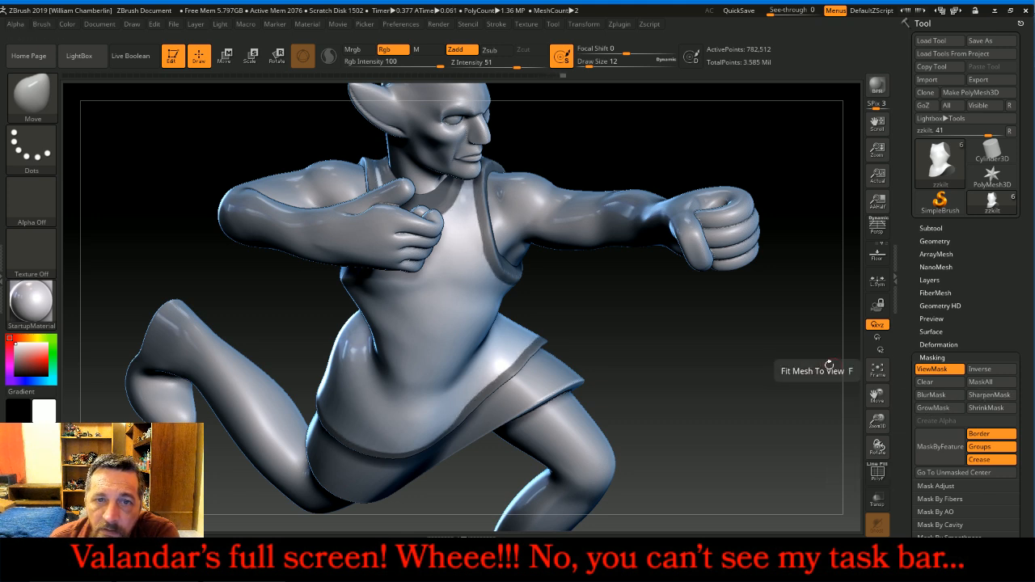
mouse_move(767, 364)
mouse_down()
mouse_move(769, 380)
mouse_move(761, 335)
mouse_move(809, 317)
mouse_up()
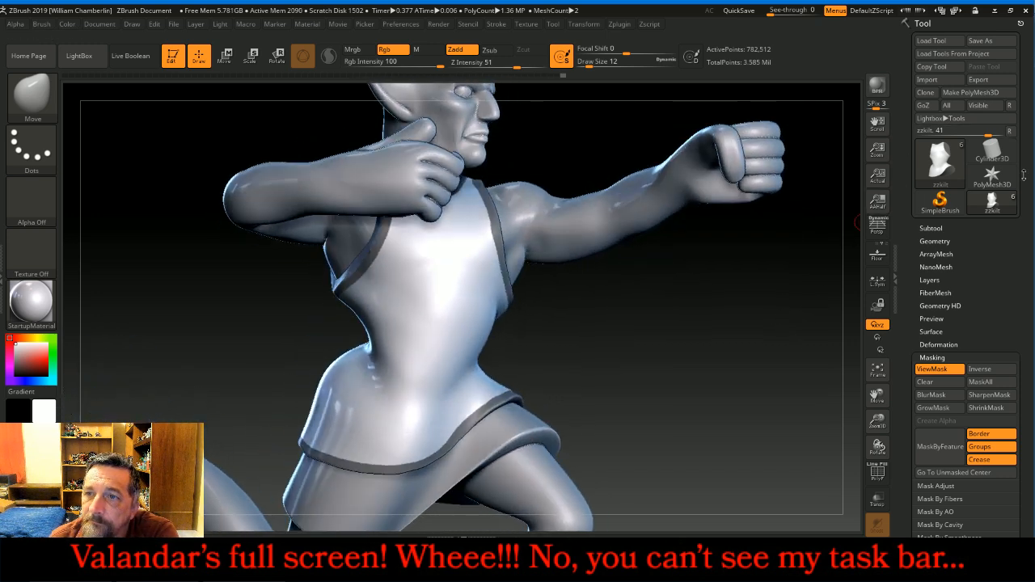
Show the chainmail tunic and extract the masked edge bands as a new trim subtool with thickness 0.02 and smoothing 5
click(964, 229)
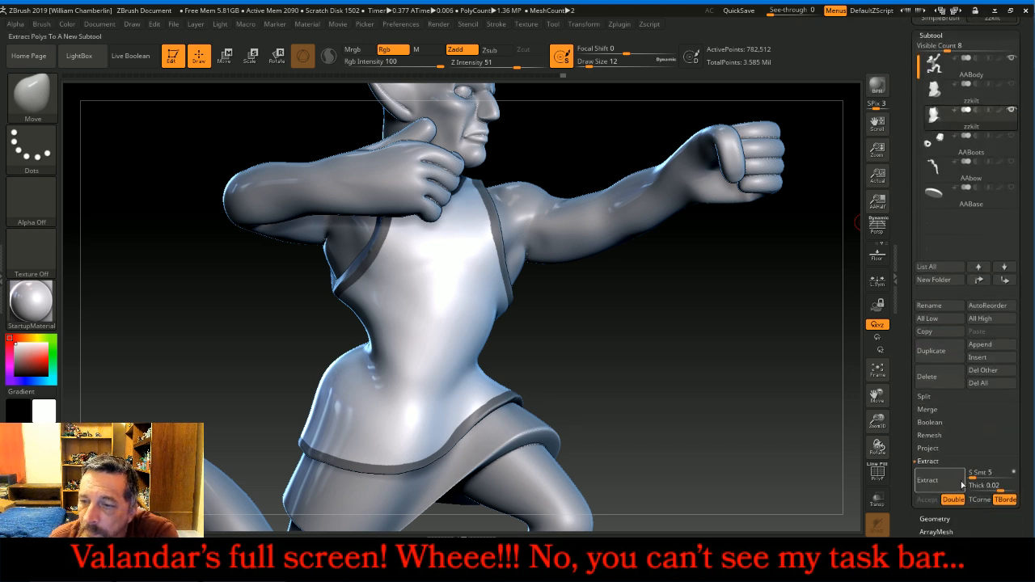
click(1012, 85)
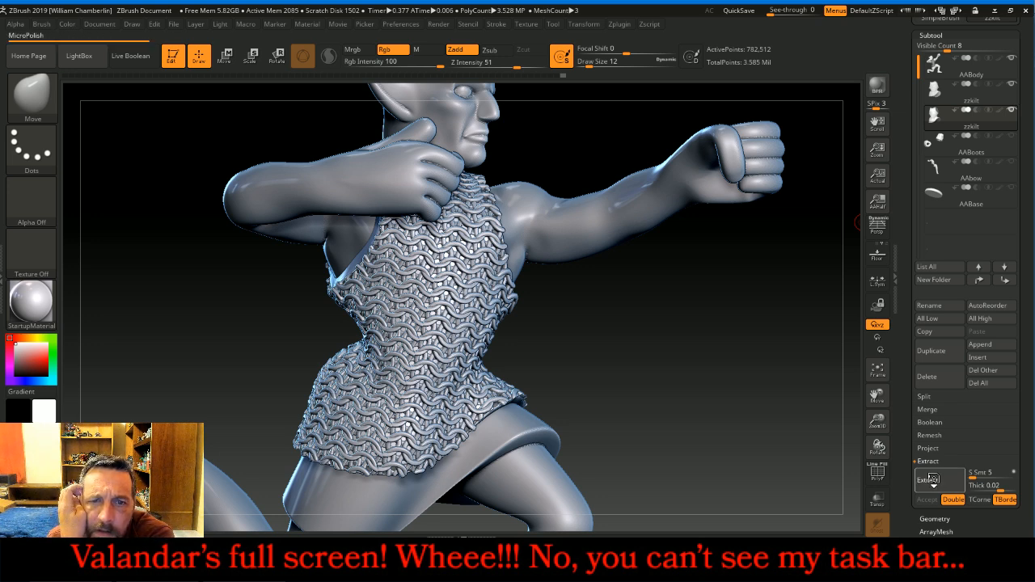
click(933, 480)
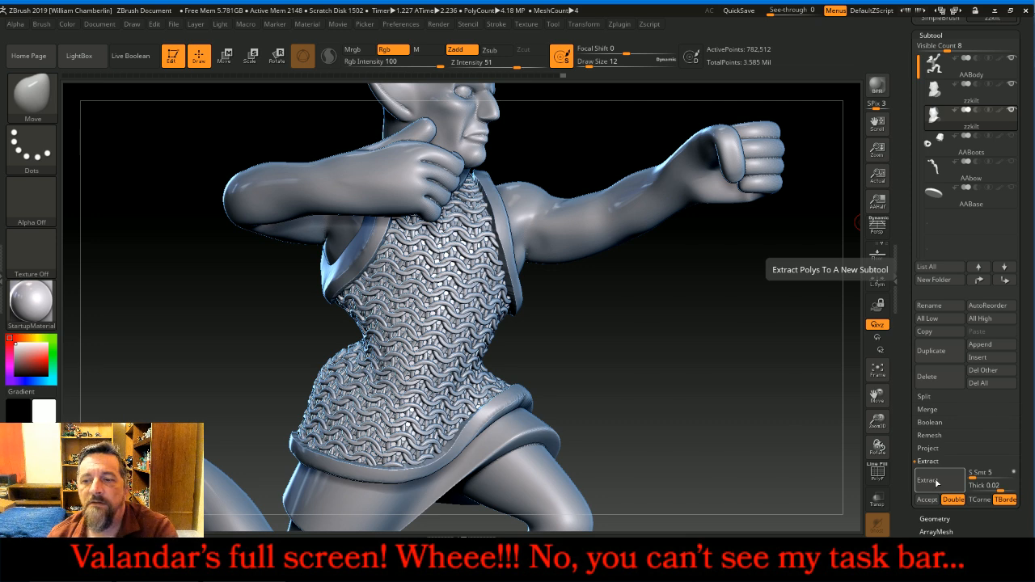
click(927, 499)
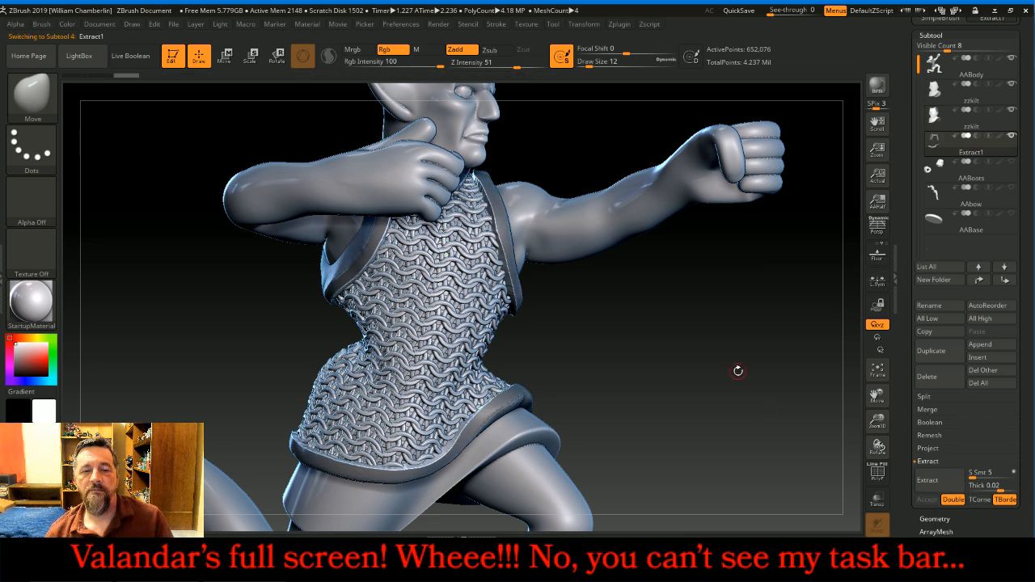
Delete the plain masked tunic subtool, keeping the chainmail tunic and the extracted trim
mouse_move(788, 356)
mouse_down()
mouse_move(735, 343)
mouse_move(731, 332)
mouse_up()
click(936, 117)
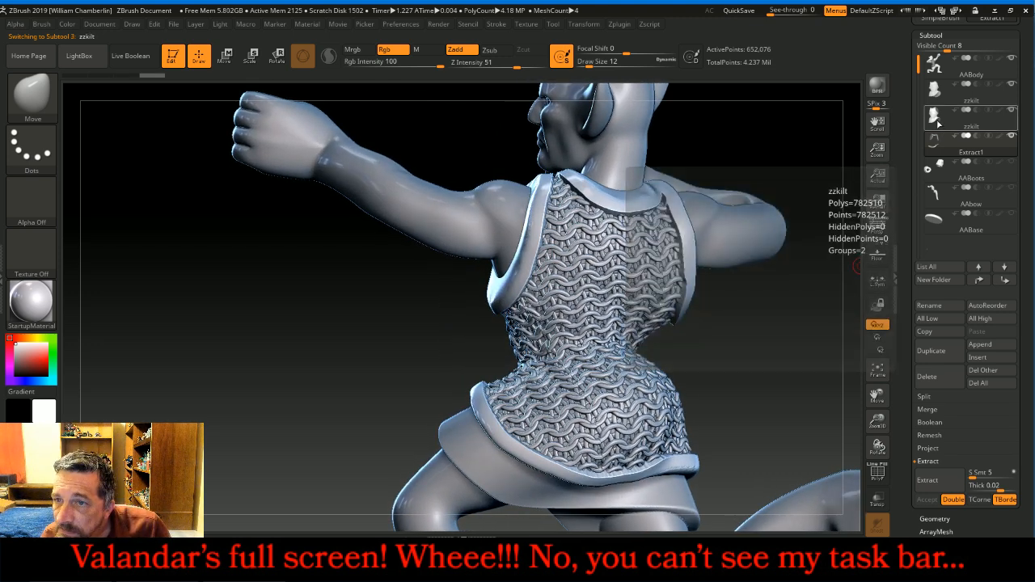
click(928, 376)
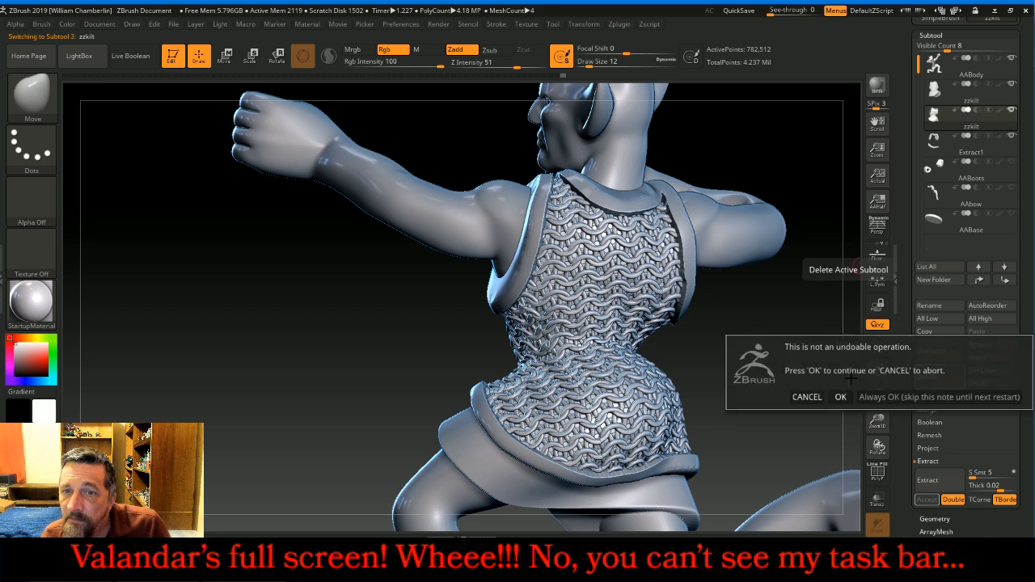
click(839, 396)
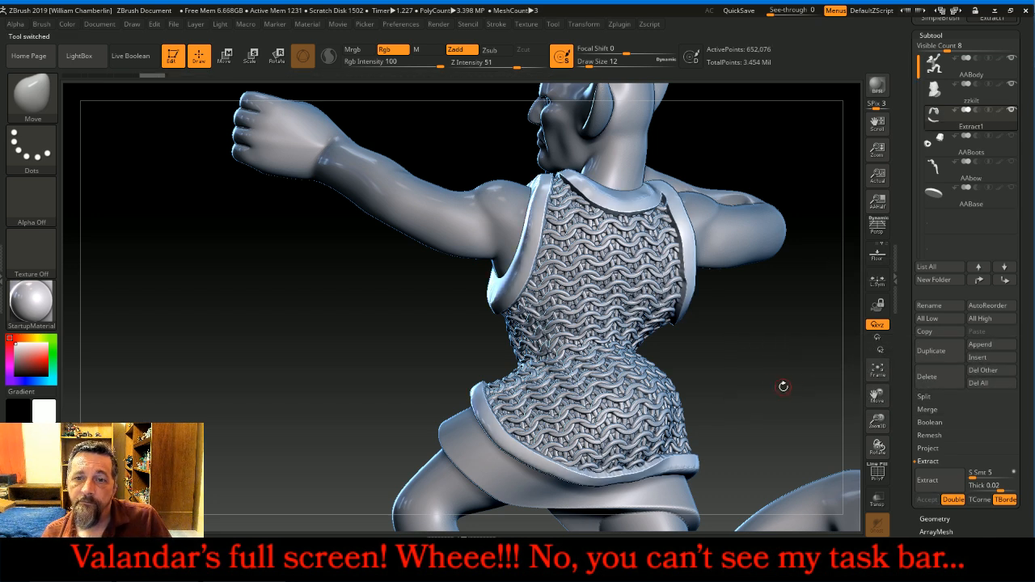
drag(755, 380, 878, 397)
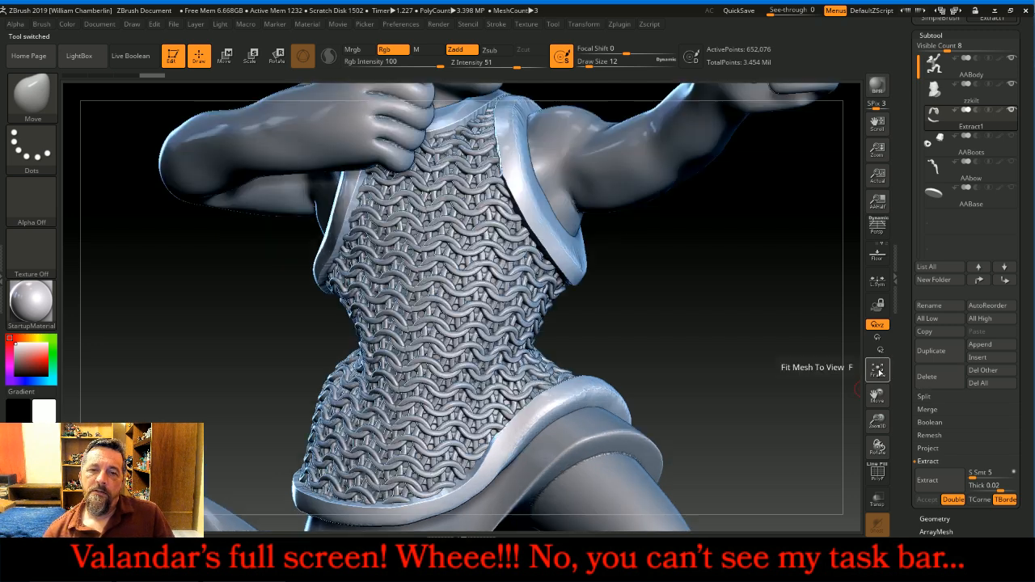
click(877, 370)
drag(833, 368, 739, 369)
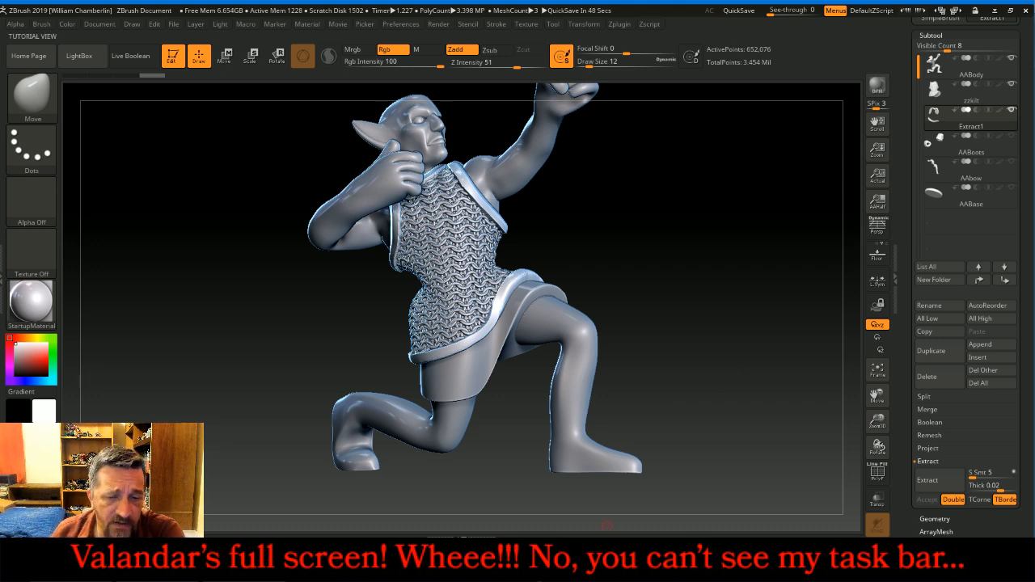
click(609, 567)
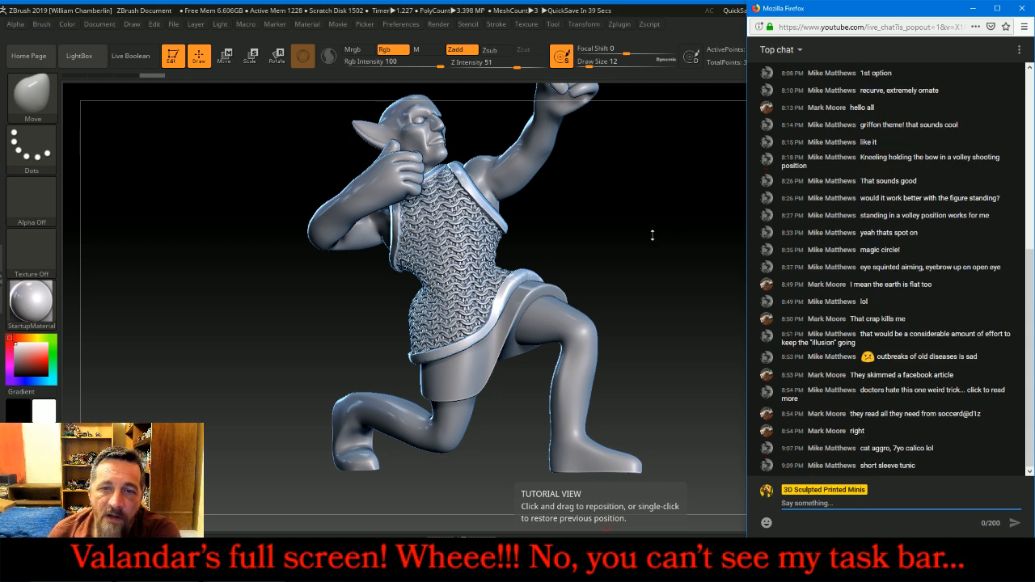
drag(652, 235, 663, 234)
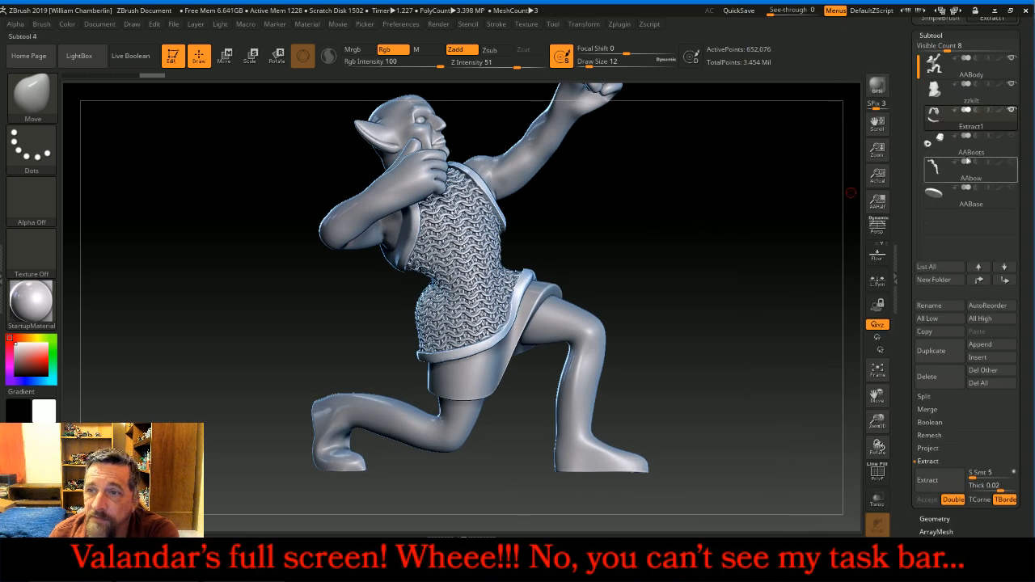
Hide the chainmail tunic and trim, make AABody the active subtool, and clear the mask on its torso
click(1011, 84)
click(952, 120)
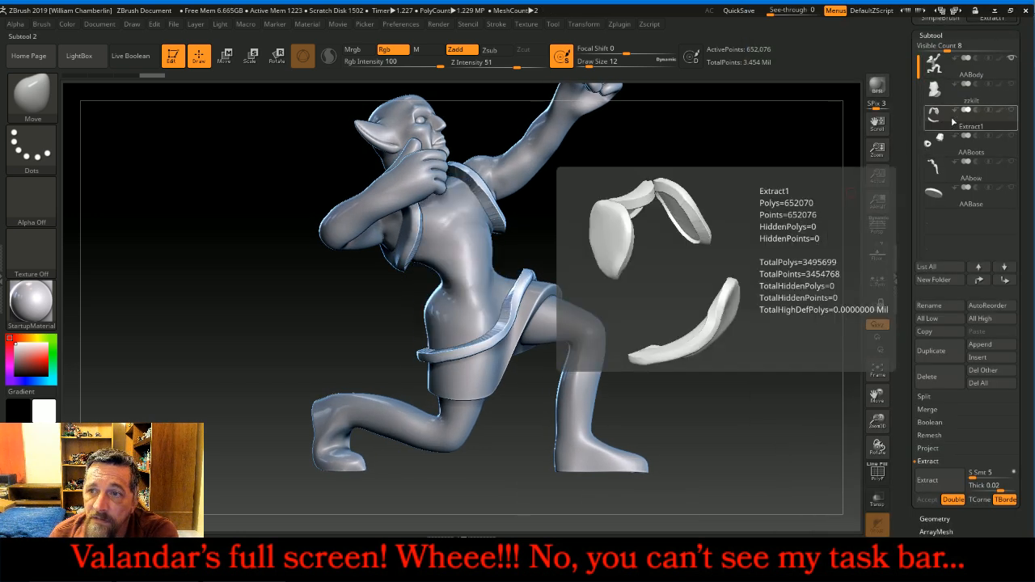
click(945, 68)
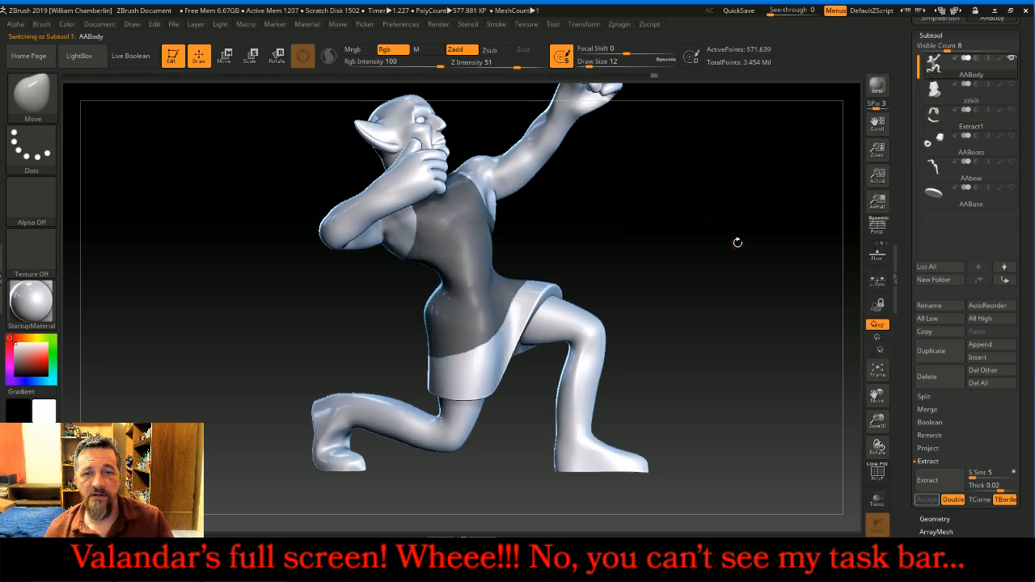
drag(730, 241, 725, 246)
ctrl+drag(694, 234, 698, 235)
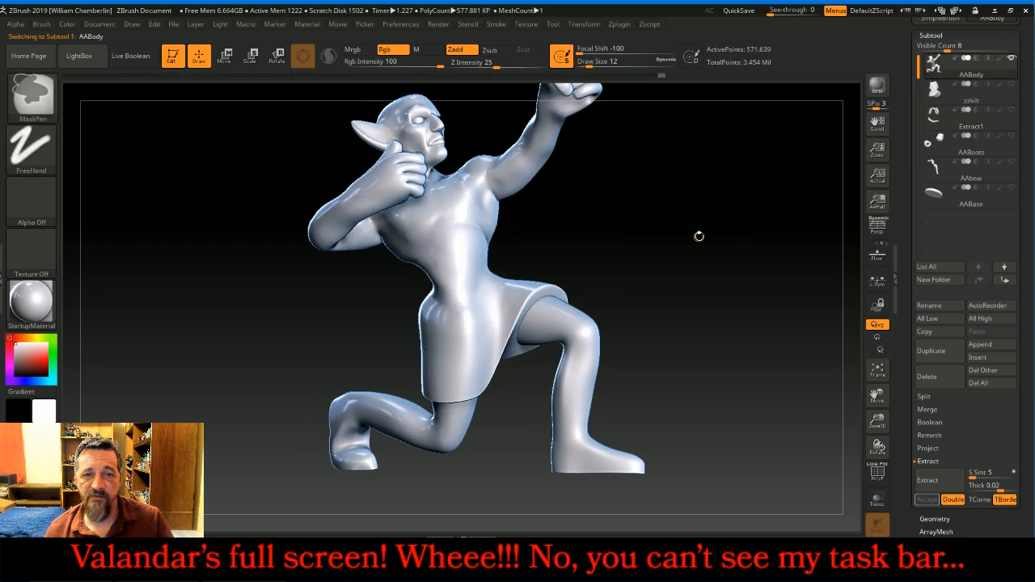
Hide the hand and forearm polygroups of the body's bent arm, leaving the upper arm exposed
ctrl+shift+click(384, 187)
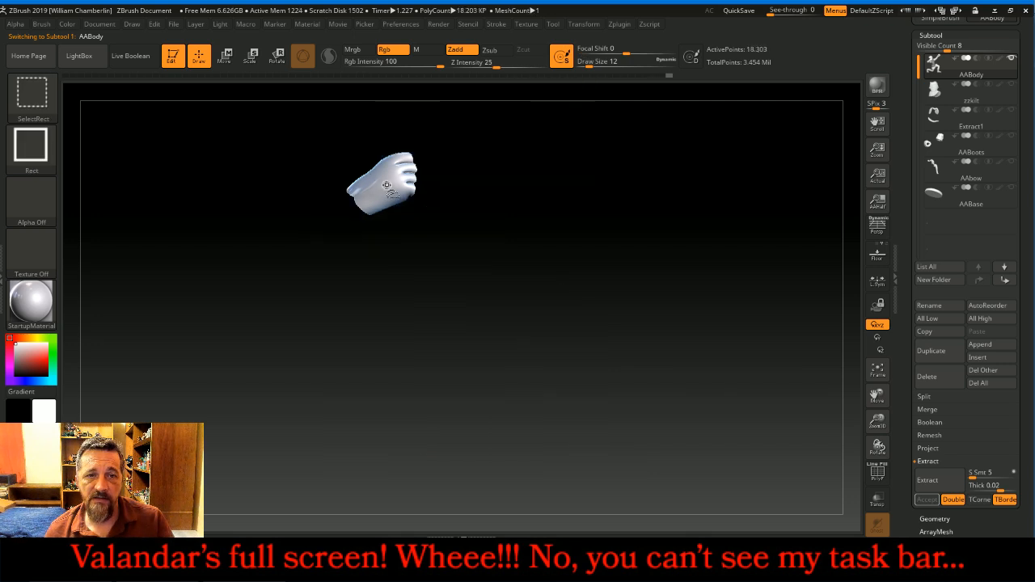
ctrl+shift+click(386, 186)
ctrl+shift+click(394, 152)
ctrl+shift+click(416, 166)
ctrl+shift+click(413, 170)
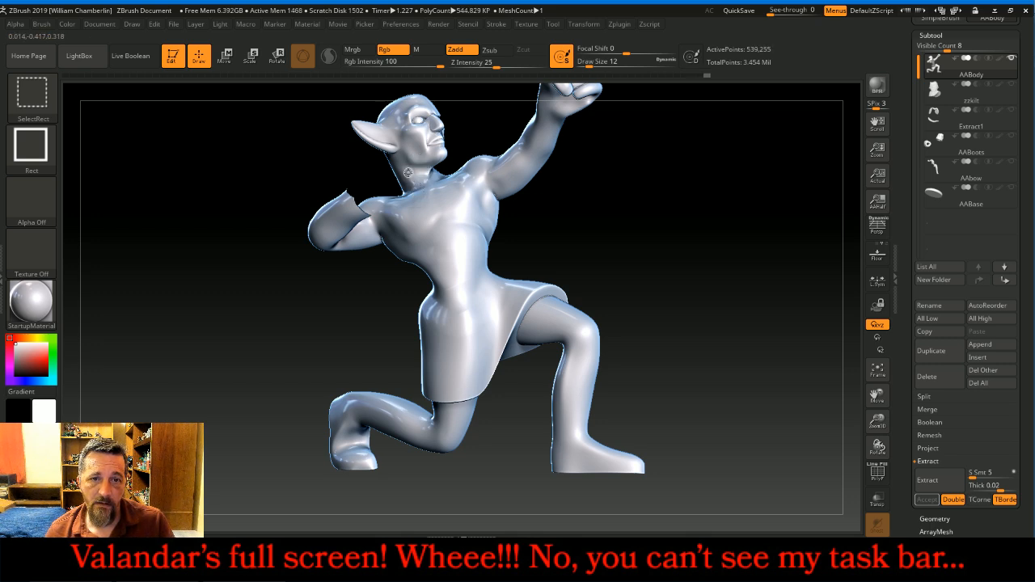
mouse_move(610, 221)
mouse_down()
mouse_move(617, 164)
mouse_move(603, 178)
mouse_move(663, 289)
mouse_move(685, 306)
mouse_move(666, 300)
mouse_move(615, 342)
mouse_move(606, 368)
mouse_up()
ctrl+shift+click(428, 226)
Mask the bent arm's exposed upper arm below the shoulder, correcting the masked area with an unmasking and remasking pass
mouse_move(453, 235)
mouse_down()
mouse_move(501, 246)
mouse_move(503, 234)
mouse_move(473, 227)
mouse_up()
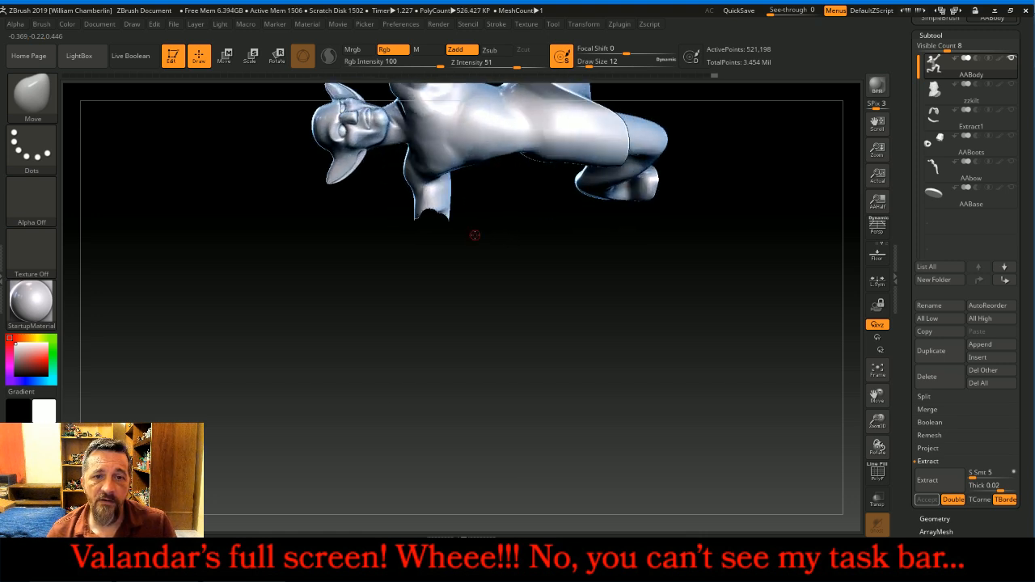
key(ctrl)
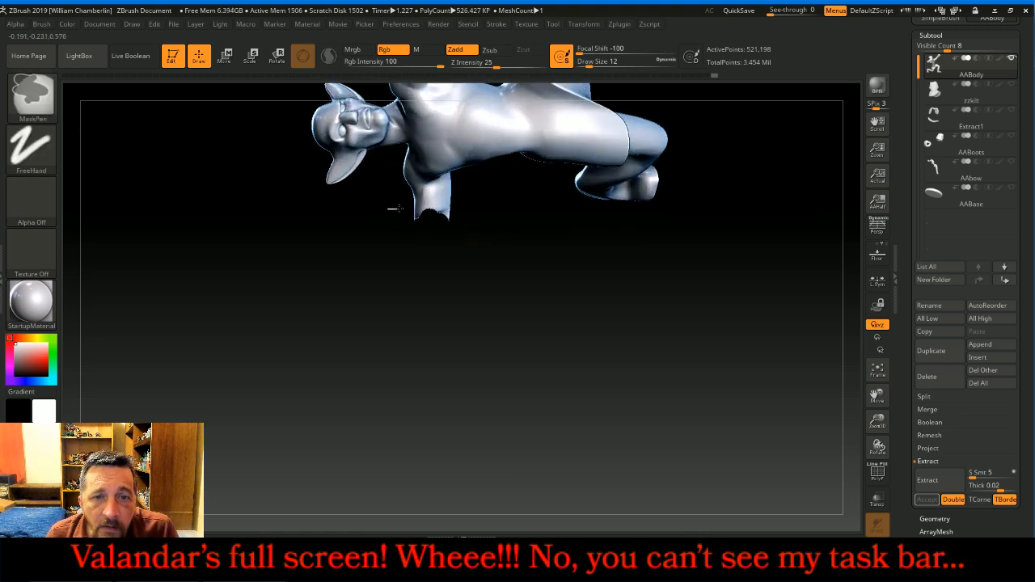
ctrl+drag(440, 202, 507, 178)
ctrl+alt+drag(499, 259, 387, 207)
drag(431, 263, 430, 247)
key(ctrl)
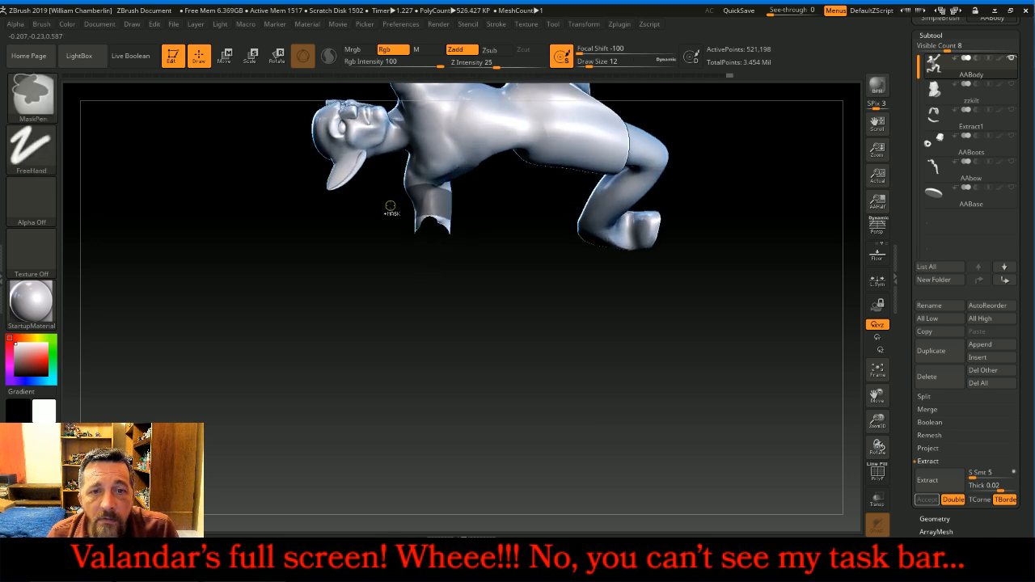
ctrl+drag(390, 206, 504, 169)
mouse_move(409, 282)
mouse_down()
mouse_move(422, 255)
mouse_move(481, 224)
mouse_move(474, 194)
mouse_move(493, 148)
mouse_move(548, 176)
mouse_move(684, 148)
mouse_move(665, 233)
mouse_move(672, 282)
mouse_move(646, 212)
mouse_move(700, 219)
mouse_move(714, 236)
mouse_move(653, 240)
mouse_up()
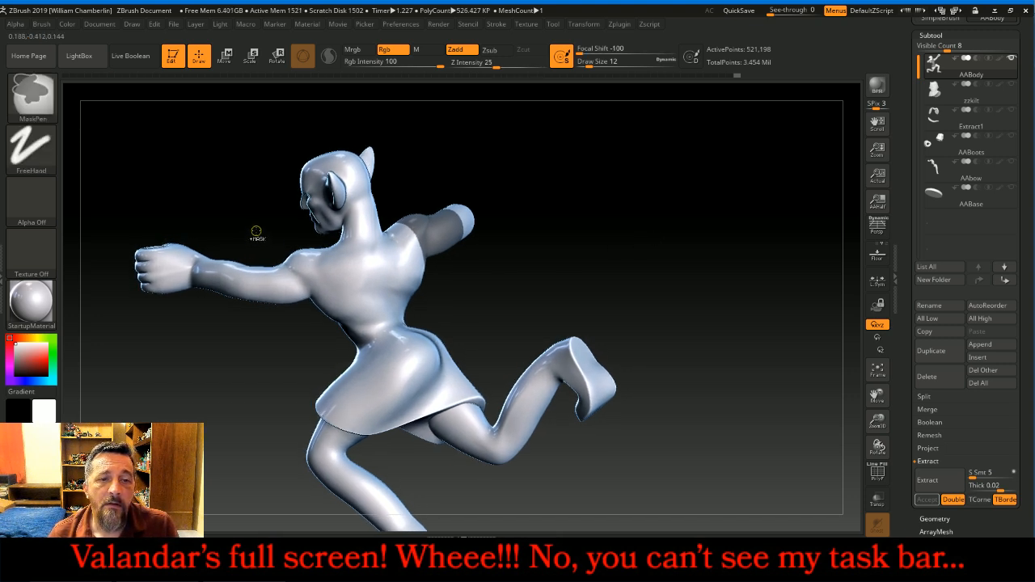
Mask the upper arm of the outstretched arm and unhide the body's remaining polygroups
mouse_move(253, 232)
ctrl+mouse_down()
mouse_move(260, 296)
mouse_move(284, 335)
mouse_move(312, 345)
mouse_move(331, 244)
ctrl+mouse_up()
mouse_move(582, 285)
mouse_down()
mouse_move(640, 251)
mouse_move(670, 254)
mouse_move(702, 321)
mouse_move(726, 331)
mouse_up()
key(ctrl+shift)
ctrl+shift+click(710, 324)
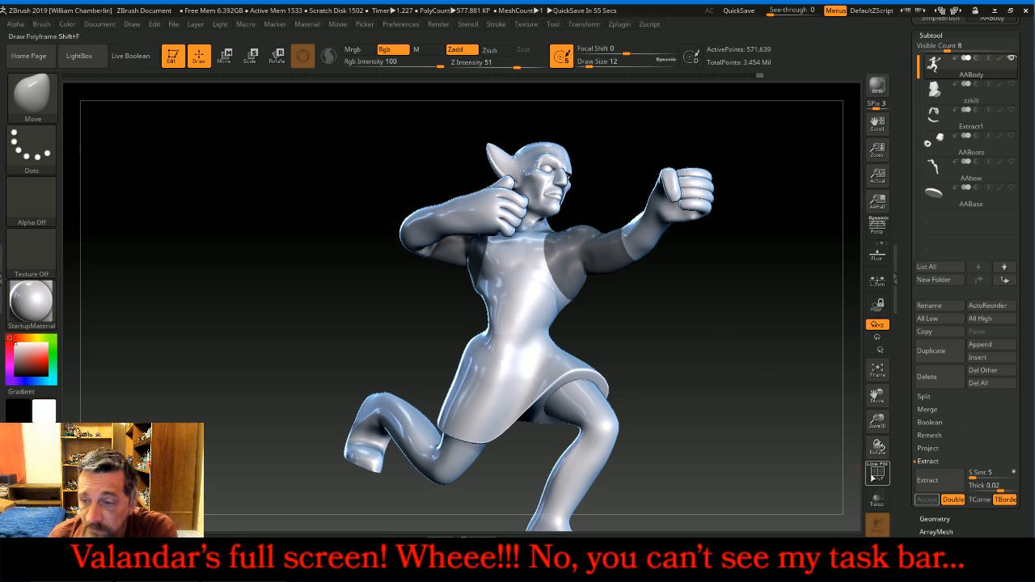
Extract the masked upper arms as a 0.02 thick sleeve subtool and clear the masks on the sleeves and AABody
click(934, 483)
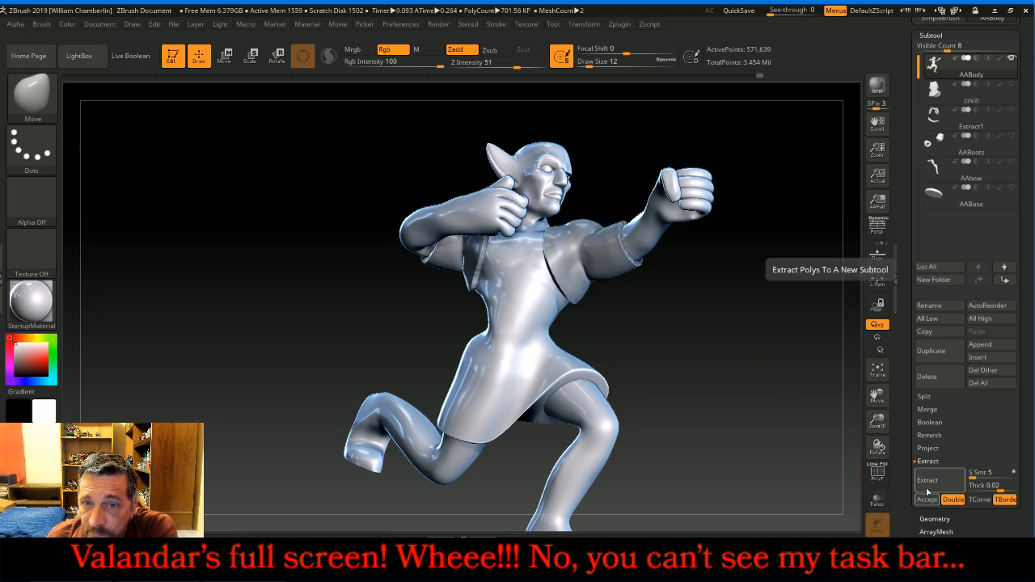
click(922, 500)
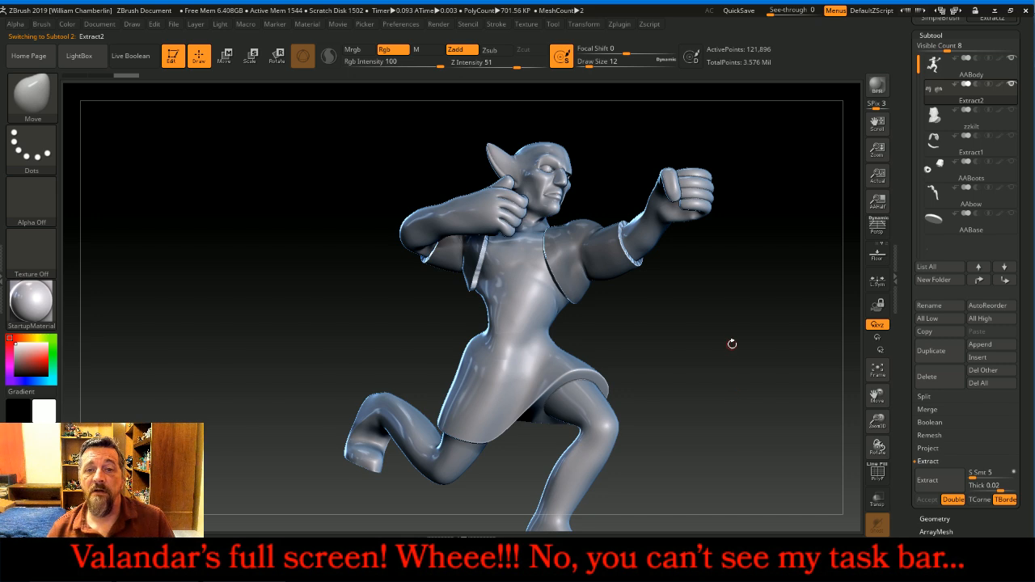
ctrl+click(740, 353)
click(934, 70)
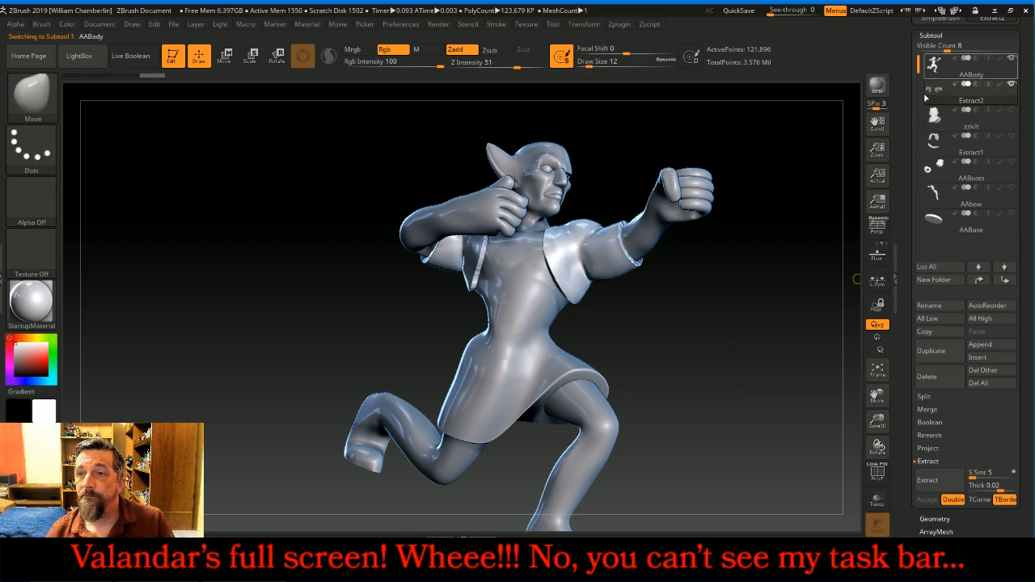
ctrl+drag(785, 314, 802, 329)
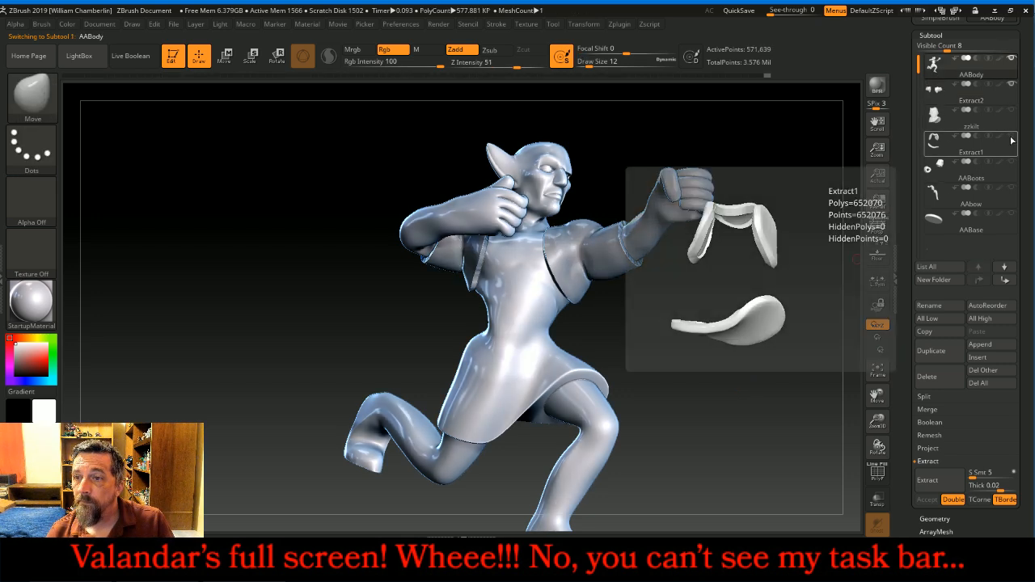
Show the extracted trim, the chainmail tunic and the AABoots subtools together with the body and sleeves
click(1010, 137)
click(1011, 112)
drag(786, 261, 779, 315)
drag(711, 228, 684, 231)
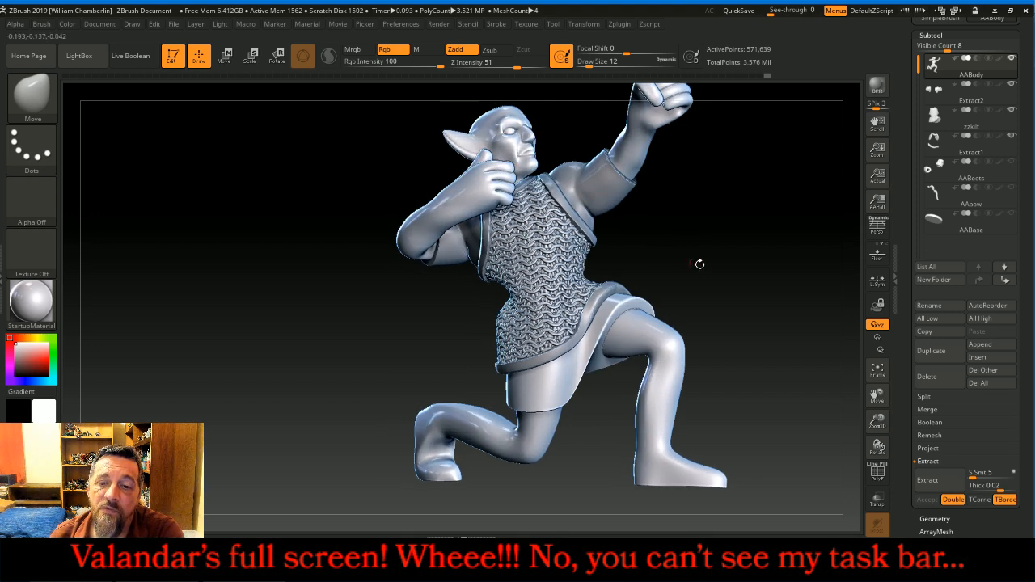
drag(741, 271, 716, 272)
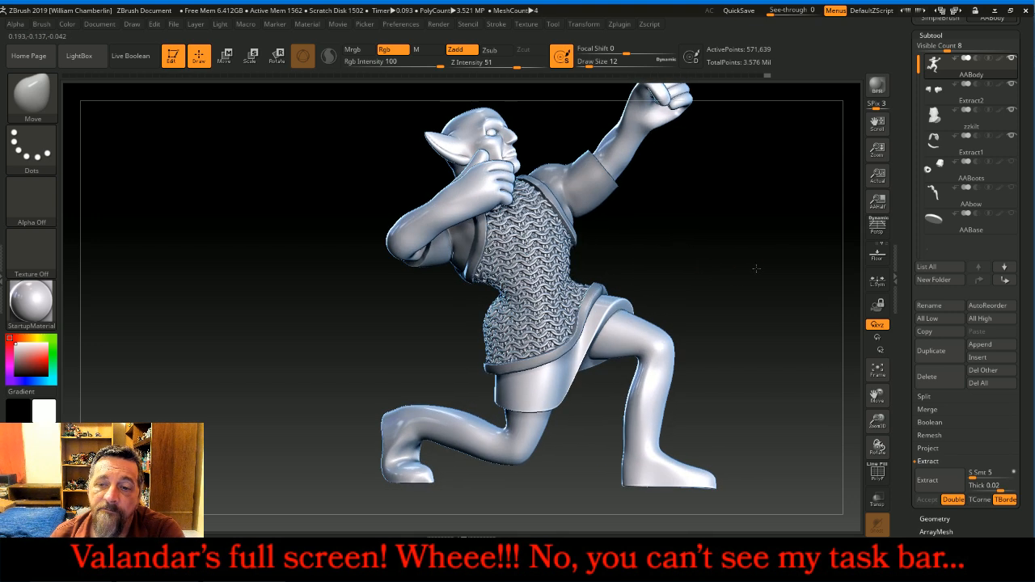
click(1011, 164)
drag(785, 232, 749, 331)
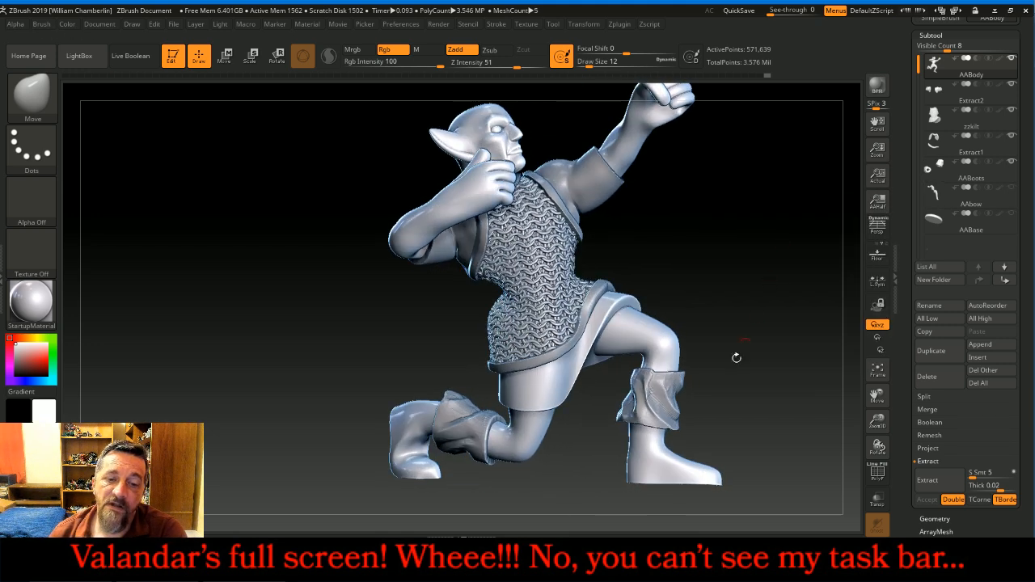
Switch to the live chat window in Firefox to read the viewers' comments, and return to ZBrush
key(alt+Tab)
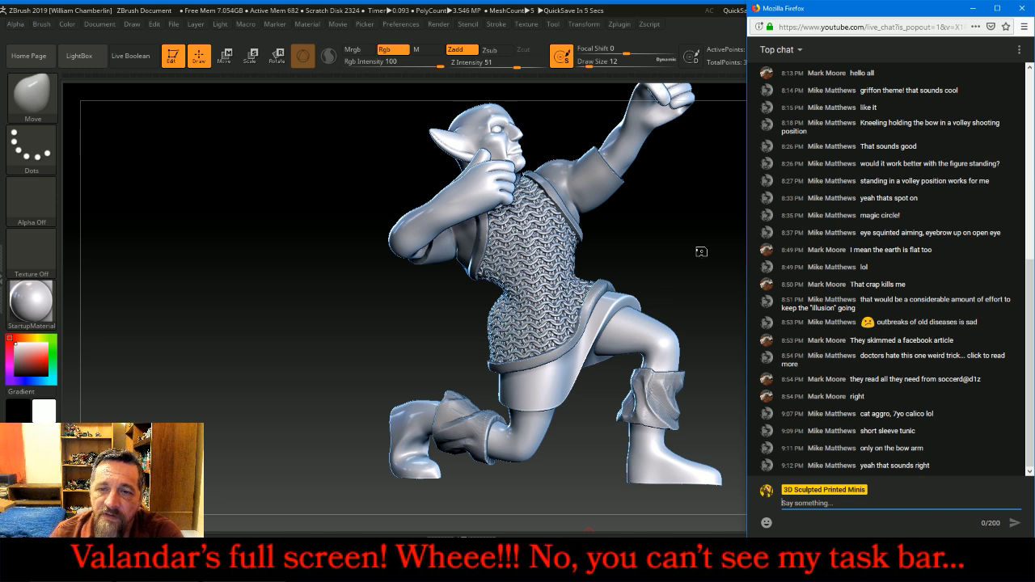
click(701, 254)
drag(690, 235, 716, 226)
Hide the Extract2 sleeves and mask the outstretched arm's forearm between wrist and elbow
drag(875, 395, 764, 421)
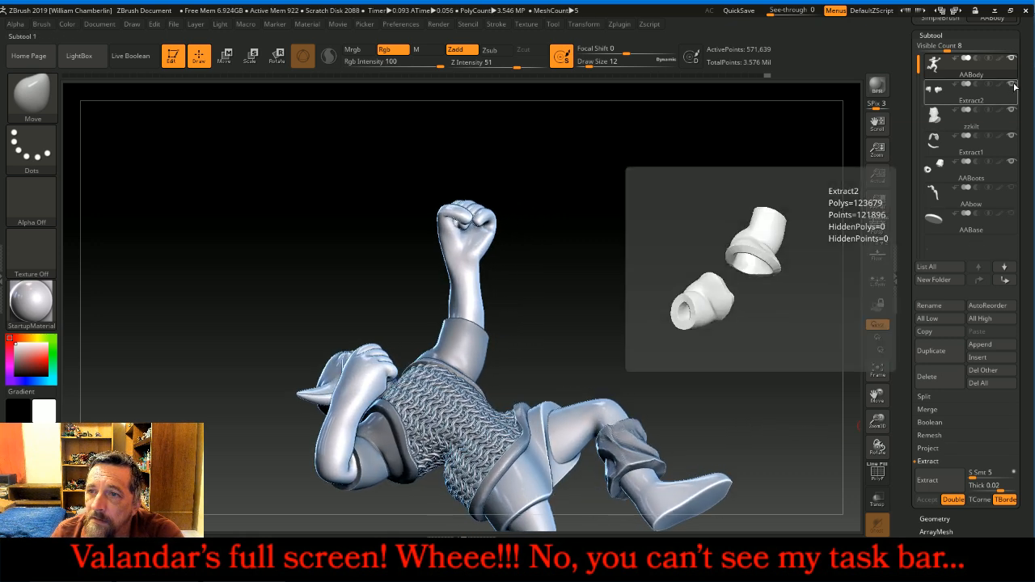
drag(740, 265, 748, 264)
key(ctrl)
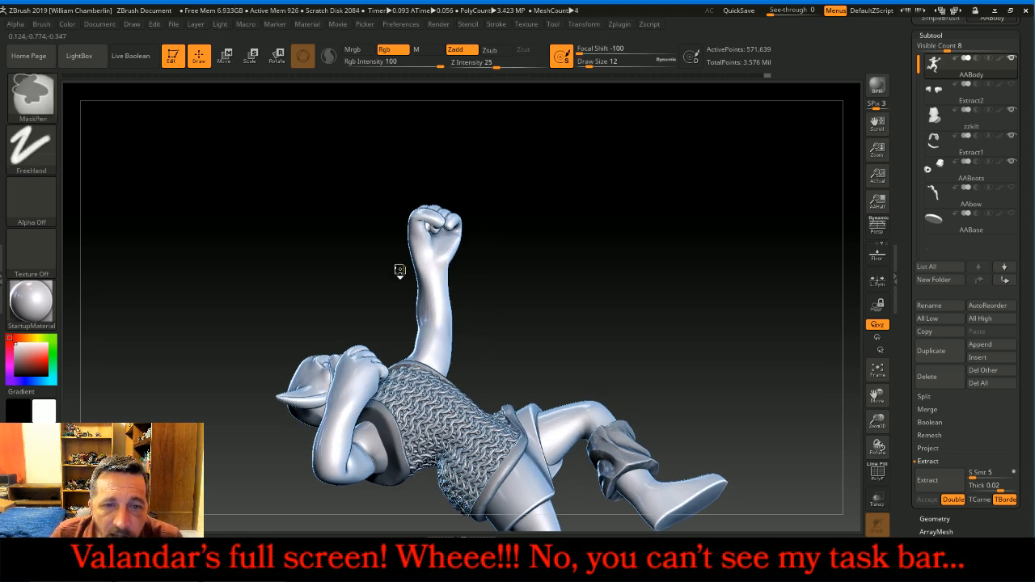
ctrl+drag(398, 266, 484, 322)
mouse_move(647, 322)
mouse_down()
mouse_move(612, 334)
mouse_move(609, 317)
mouse_move(672, 296)
mouse_move(772, 344)
mouse_up()
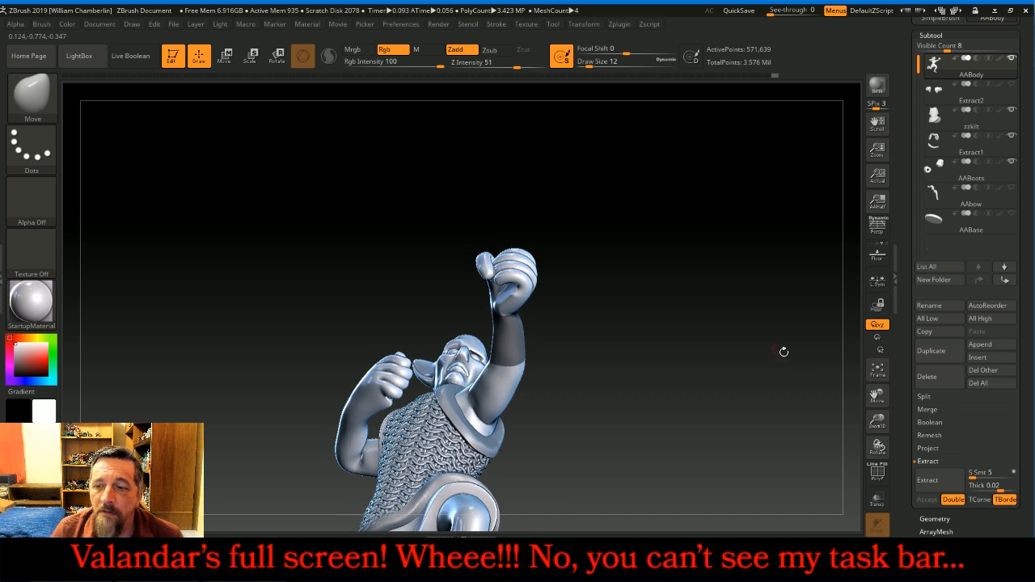
Extract the masked forearm as a bracer with thickness 0.015, clear the leftover masks, and reactivate AABody
click(980, 486)
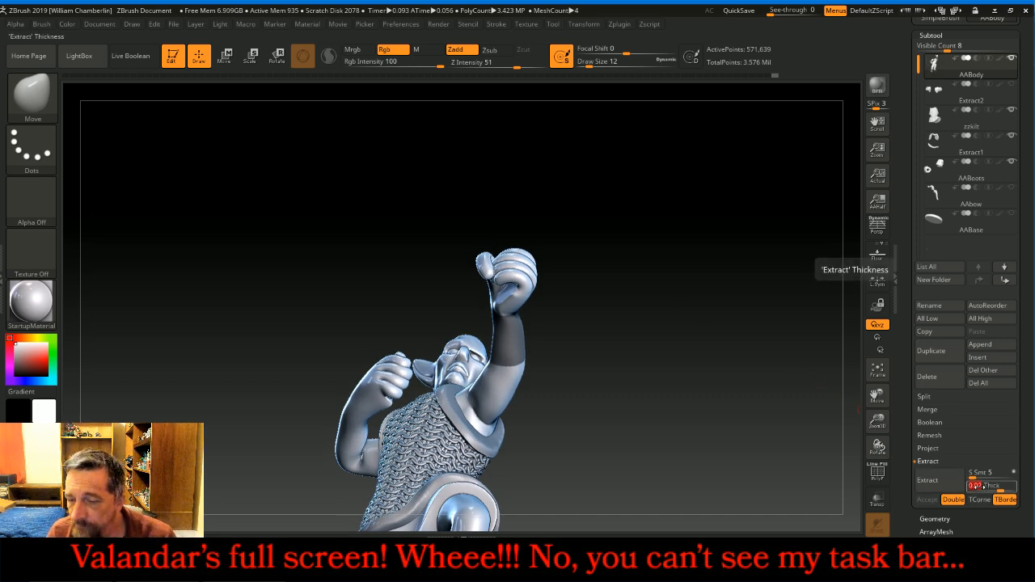
text(0.)
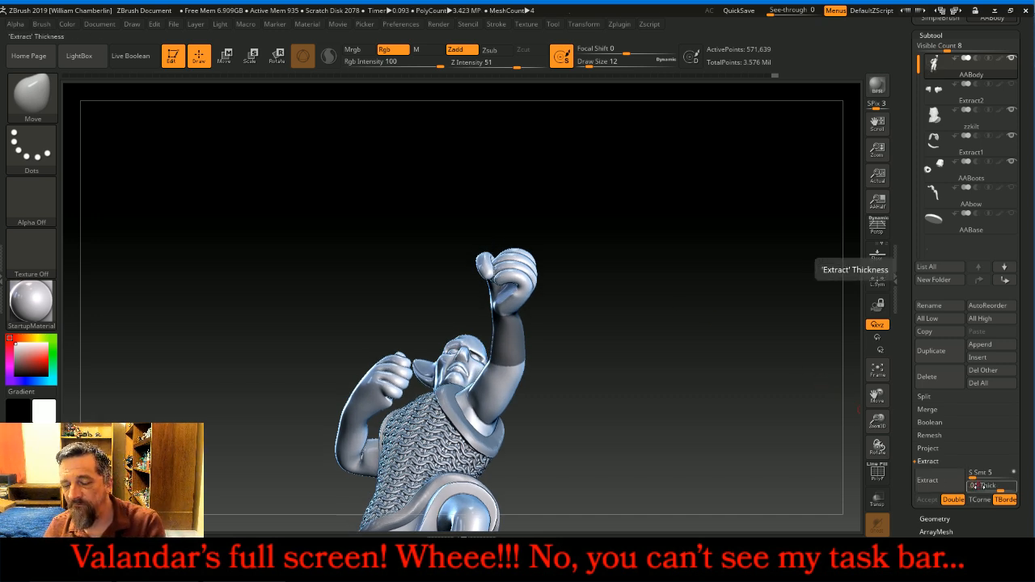
text(015)
click(934, 484)
click(927, 498)
key(ctrl)
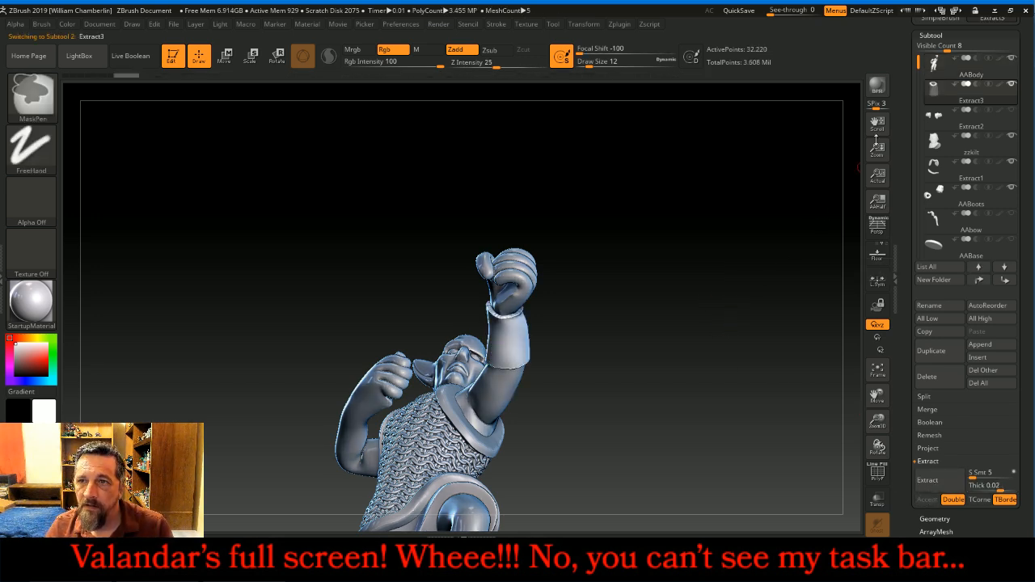
click(922, 69)
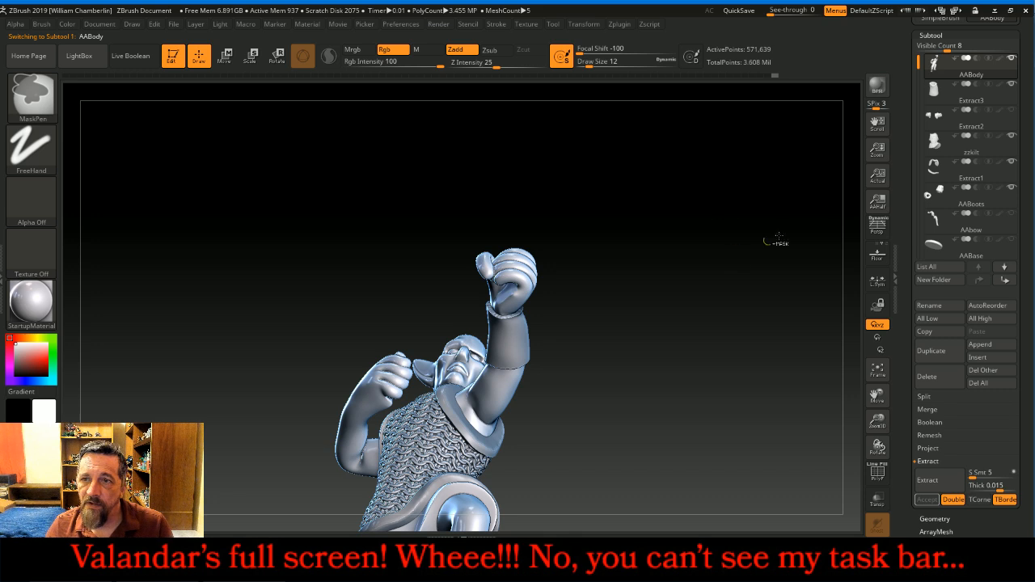
Show the Extract2 sleeves again, make the Extract3 bracer active and framed, and undo the trial smoothing of its edge
click(1013, 110)
drag(746, 192, 781, 269)
drag(619, 402, 659, 311)
click(970, 93)
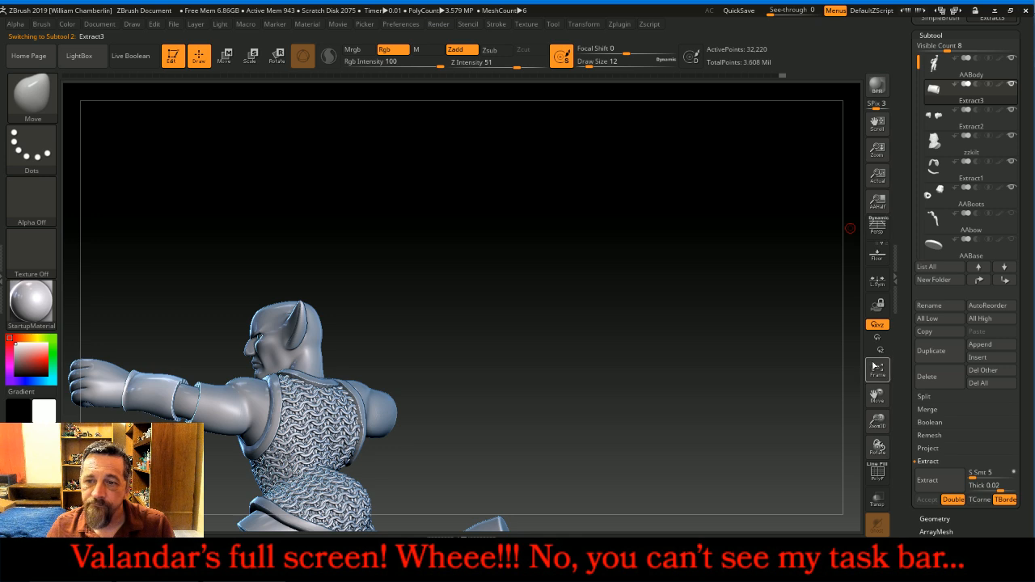
click(876, 368)
drag(876, 419, 878, 437)
key(shift)
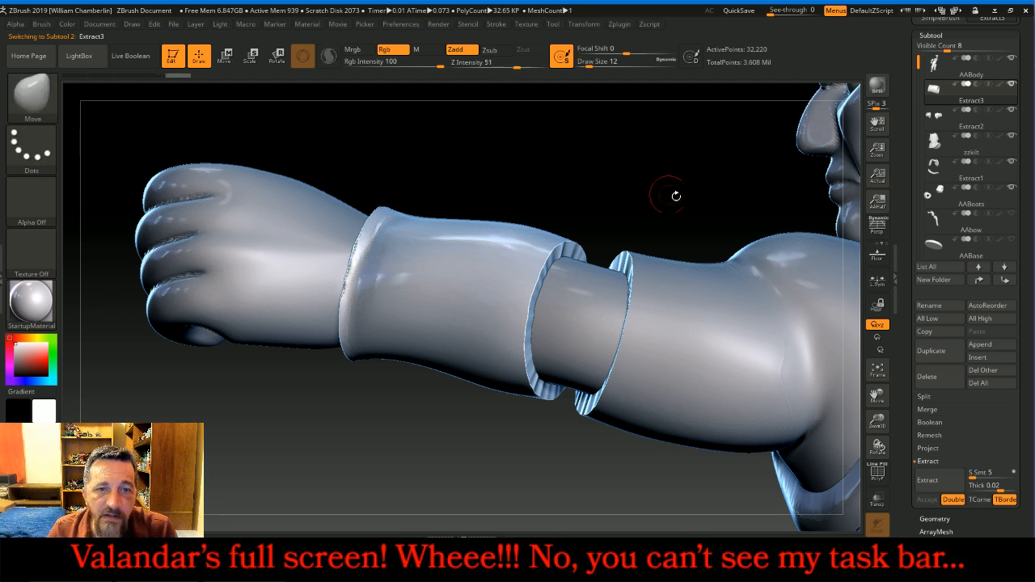
key(ctrl+z)
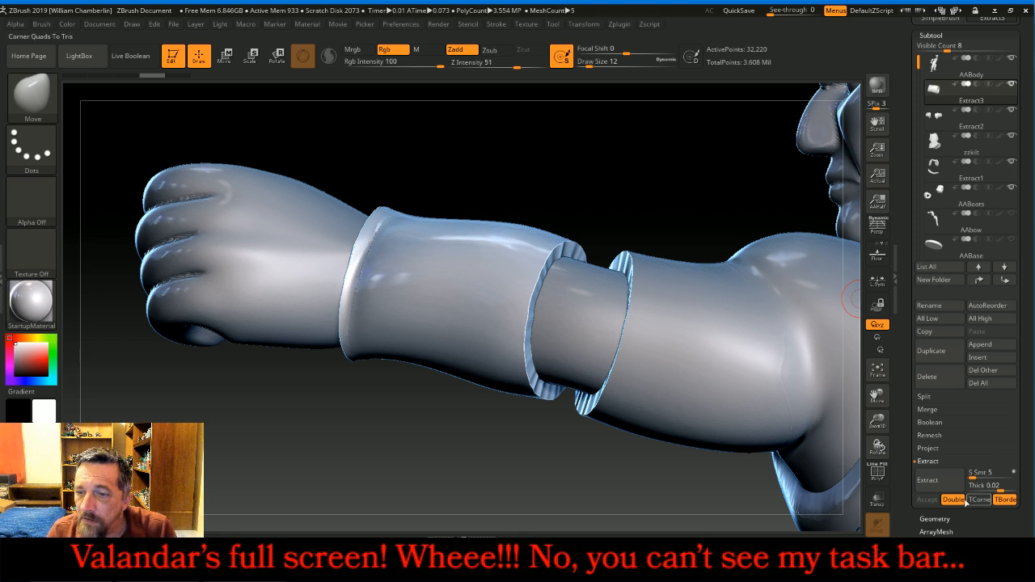
Convert the forearm bracer to a DynaMesh at resolution 256
click(942, 519)
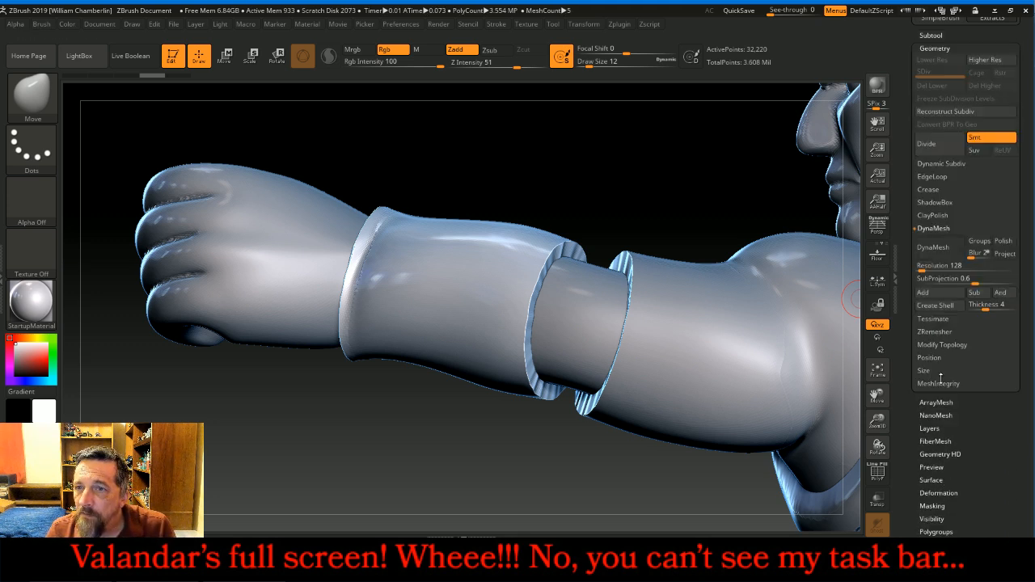
click(942, 266)
text(768)
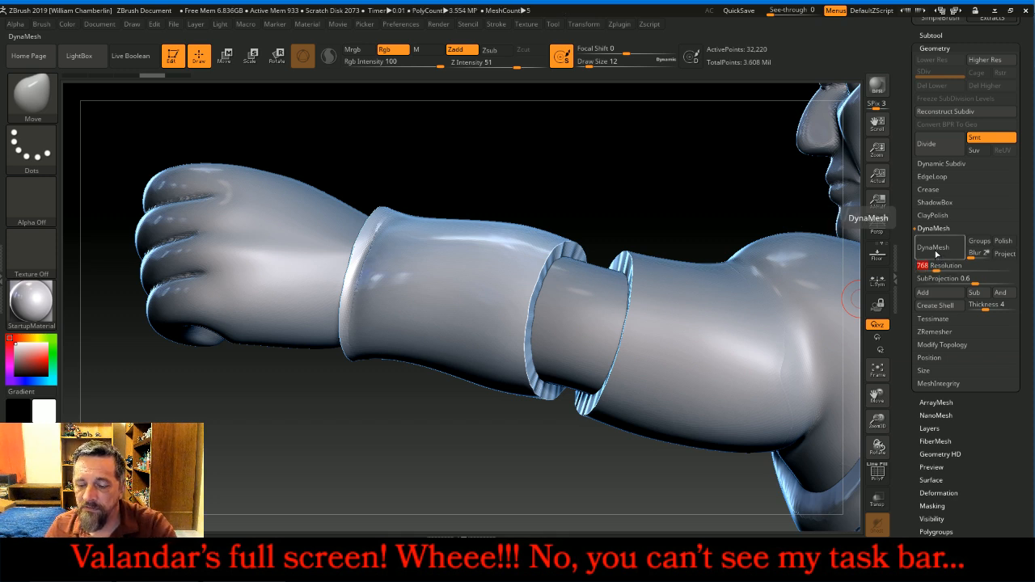
click(936, 253)
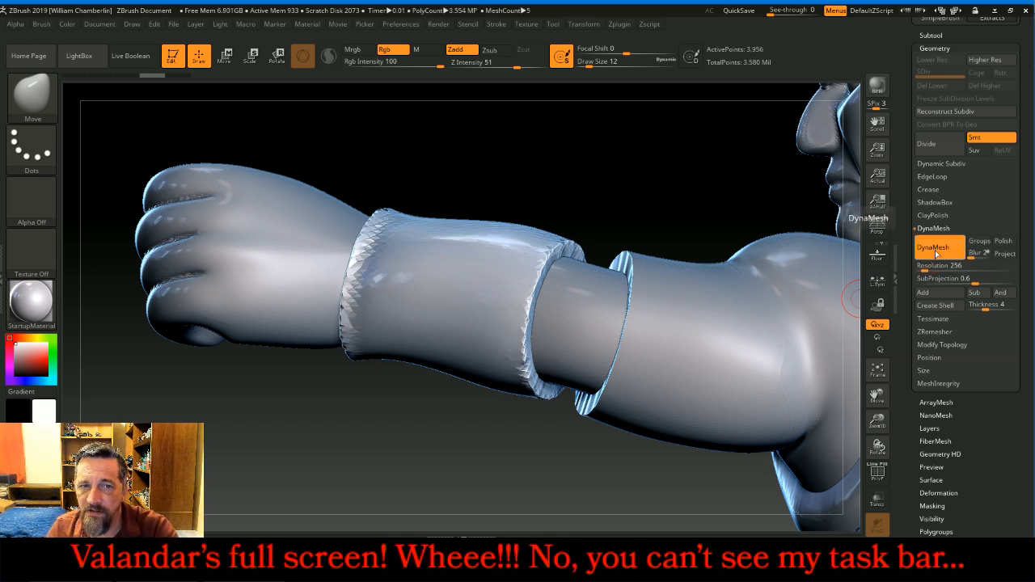
Subdivide the bracer three times up to level 4 and delete its lower subdivision levels
click(934, 145)
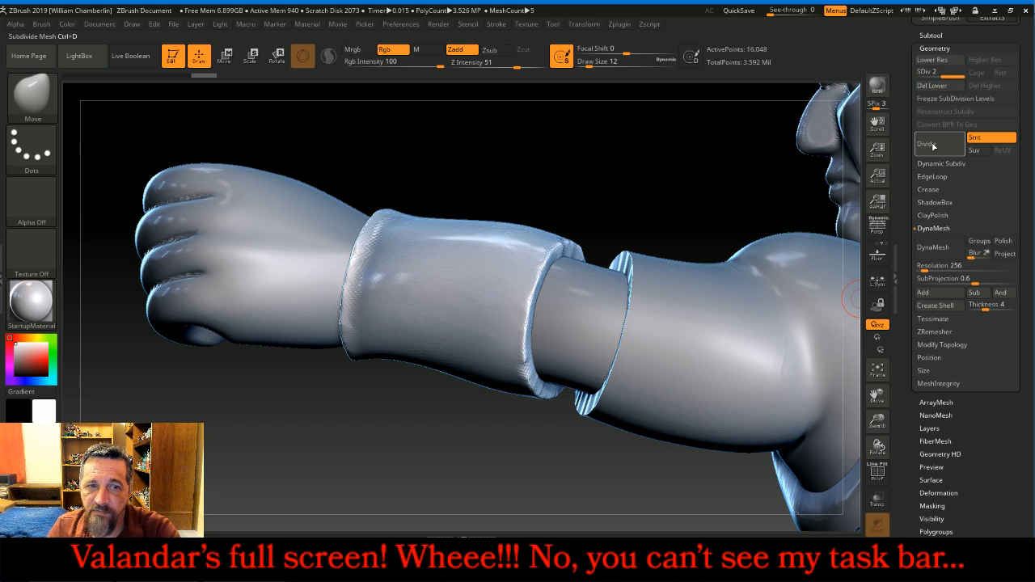
click(933, 145)
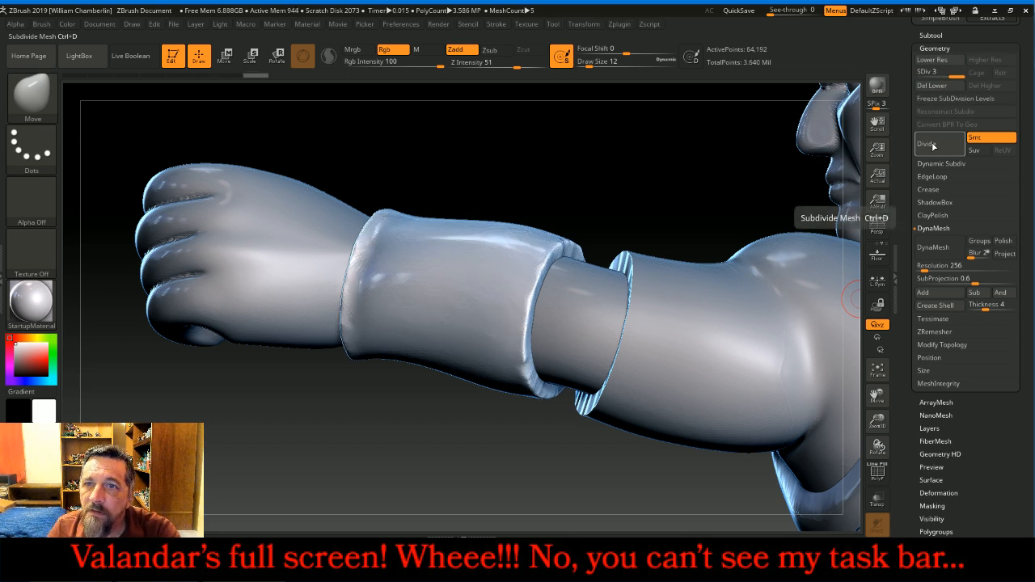
click(933, 145)
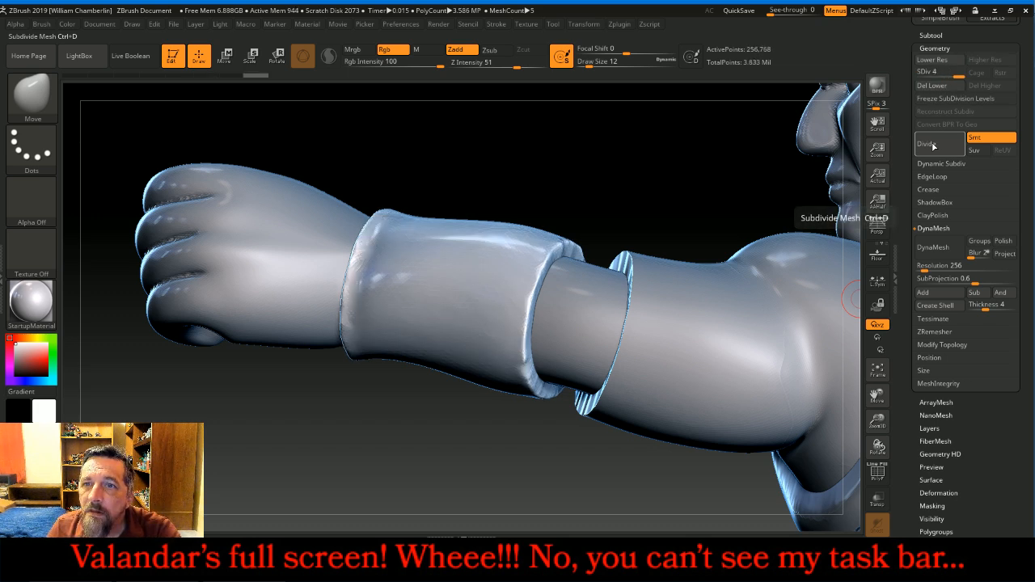
click(932, 85)
Load the seam_8 brush from the Stitch2 brush folder in LightBox
click(79, 56)
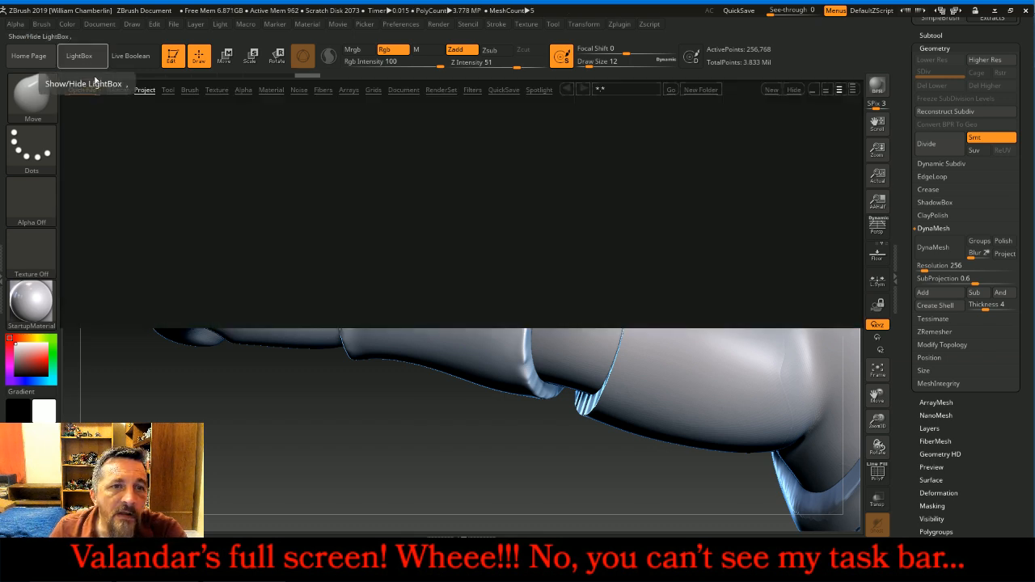
click(146, 90)
click(188, 90)
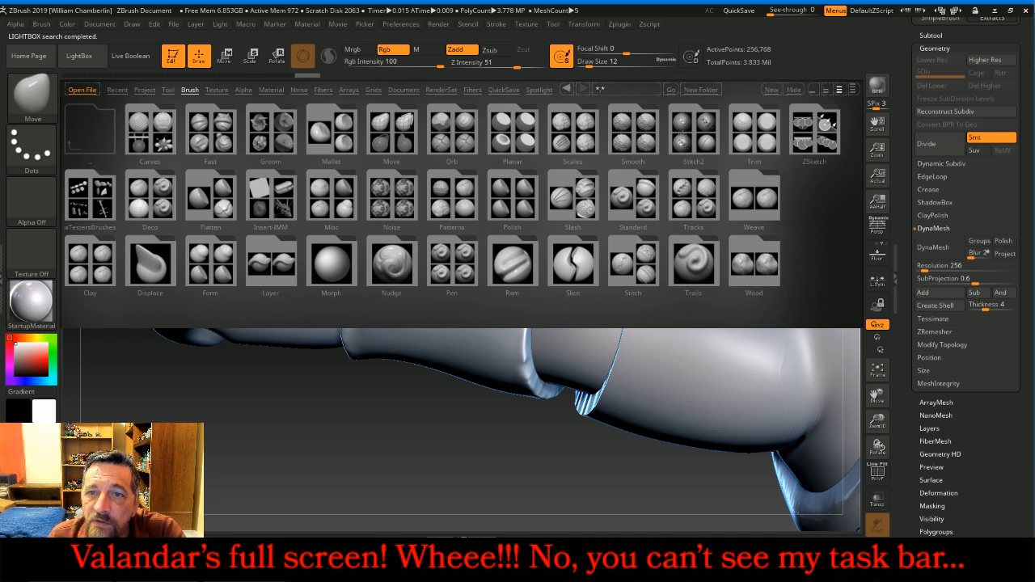
click(682, 133)
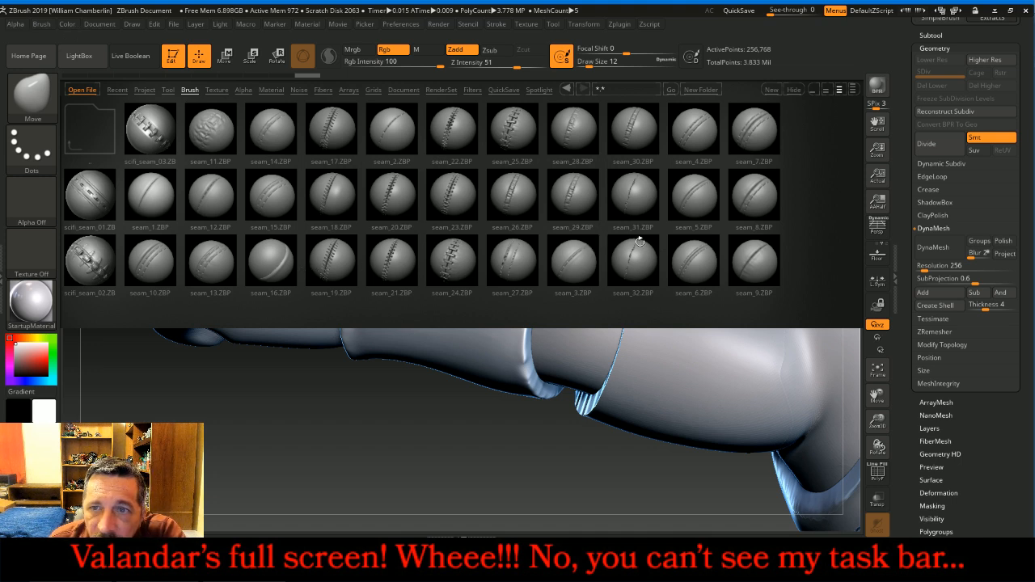
double_click(758, 204)
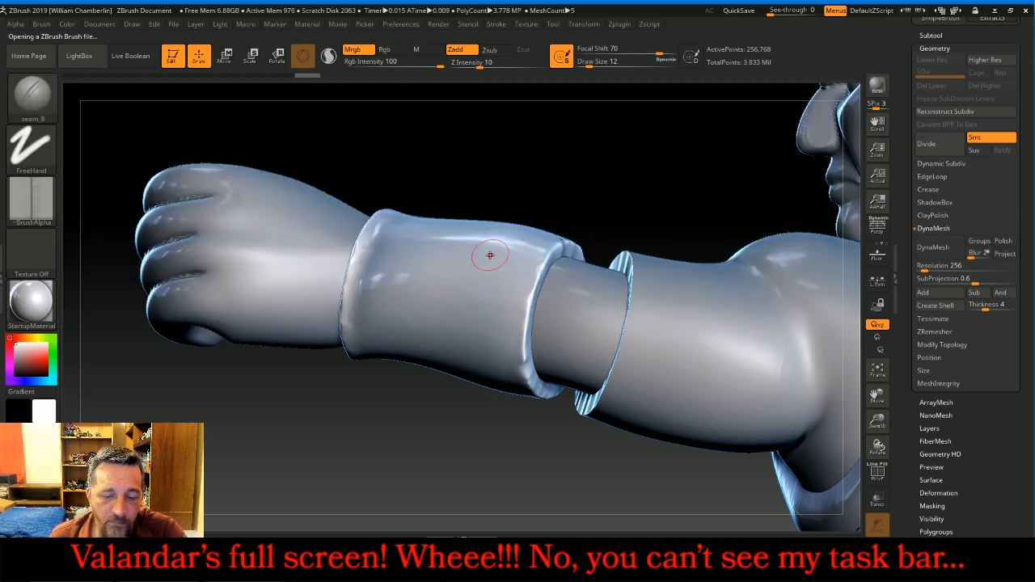
Try a seam_8 stroke lengthwise along the bracer at draw size 28
key(bracketright)
key(bracketright)
key(bracketright)
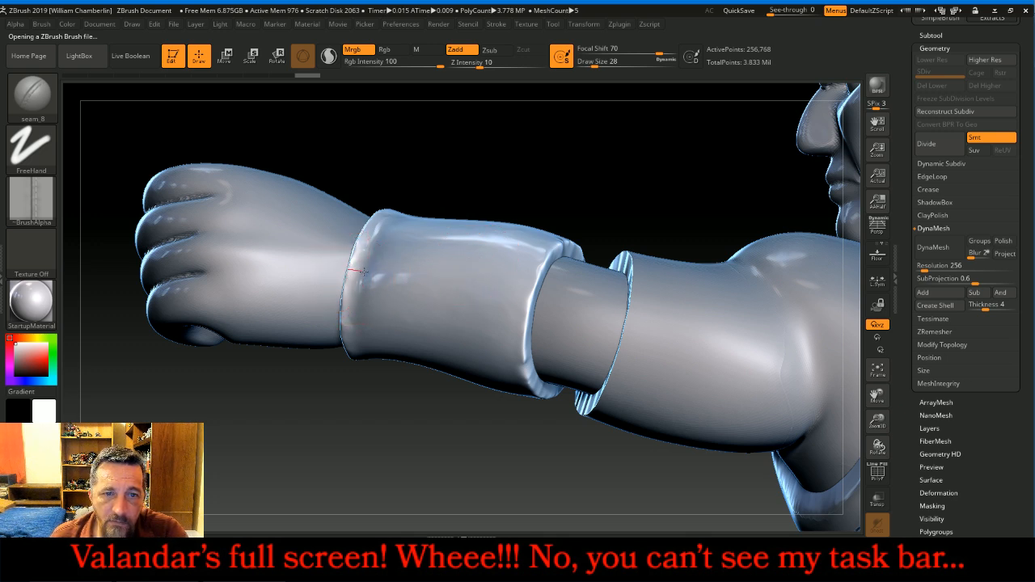
drag(386, 275, 481, 292)
drag(543, 304, 558, 305)
drag(620, 141, 663, 204)
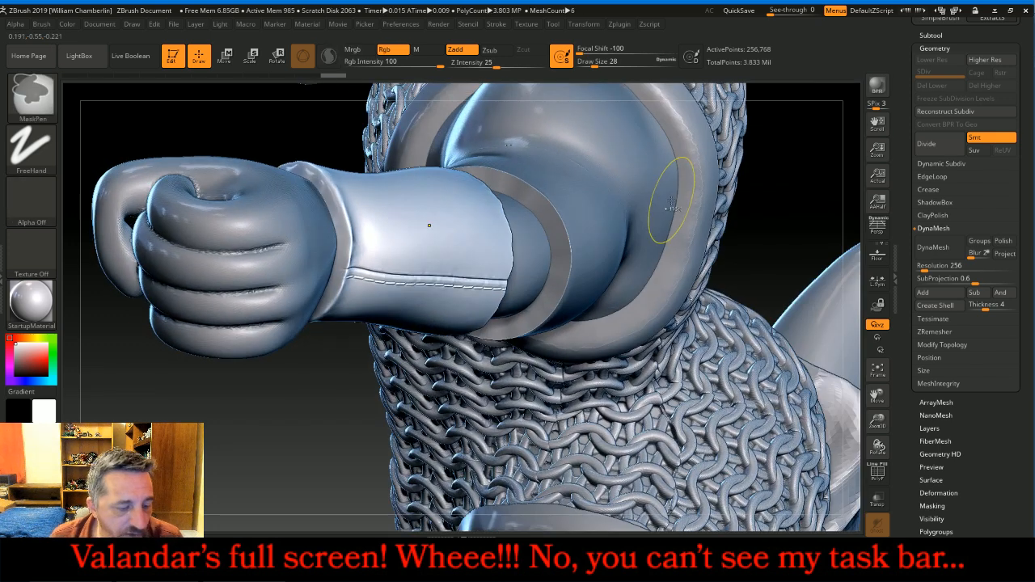
Set the seam brush to draw size 56 and Z intensity 22, and stroke a seam along the bracer from wrist to elbow
key(])
key(])
key(])
key(])
key(])
key(])
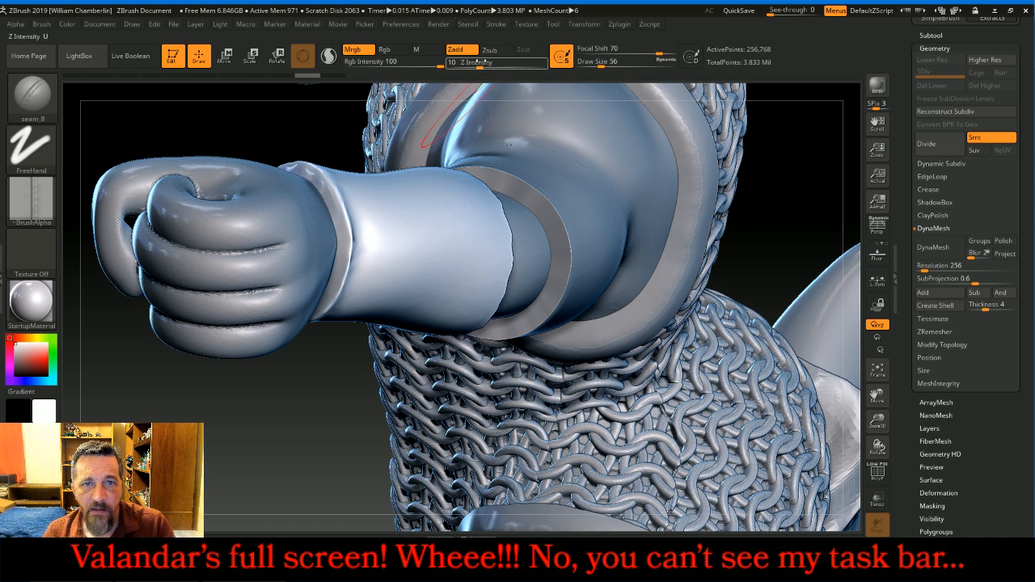
drag(482, 63, 494, 63)
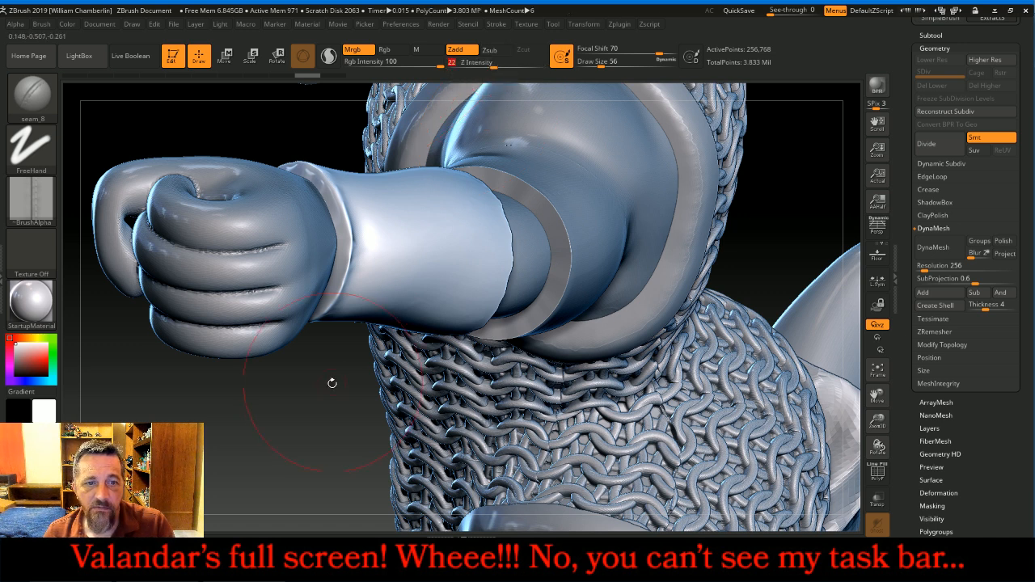
mouse_move(325, 382)
mouse_down()
mouse_move(315, 439)
mouse_move(315, 367)
mouse_up()
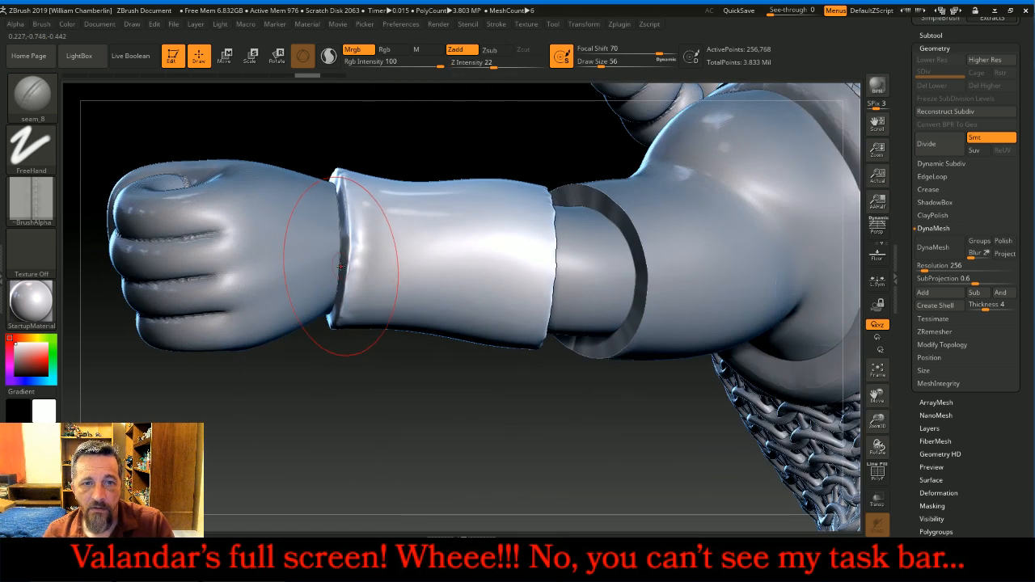
drag(349, 256, 569, 270)
mouse_move(496, 416)
mouse_down()
mouse_move(457, 413)
mouse_move(533, 391)
mouse_move(479, 315)
mouse_move(458, 374)
mouse_up()
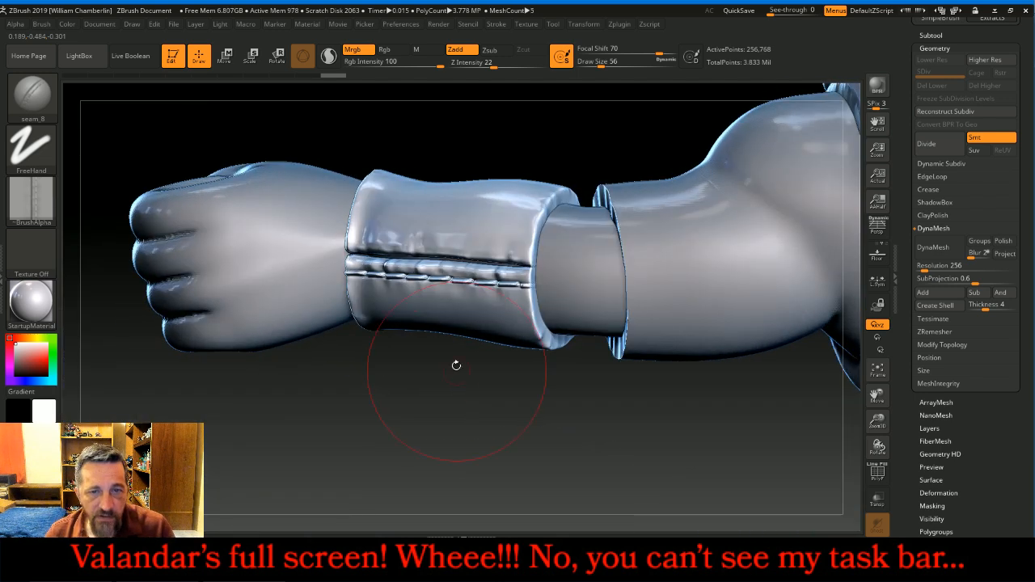
Switch to the Standard brush and smooth along the lower stitched edge of the bracer's seam at draw size 8
click(32, 95)
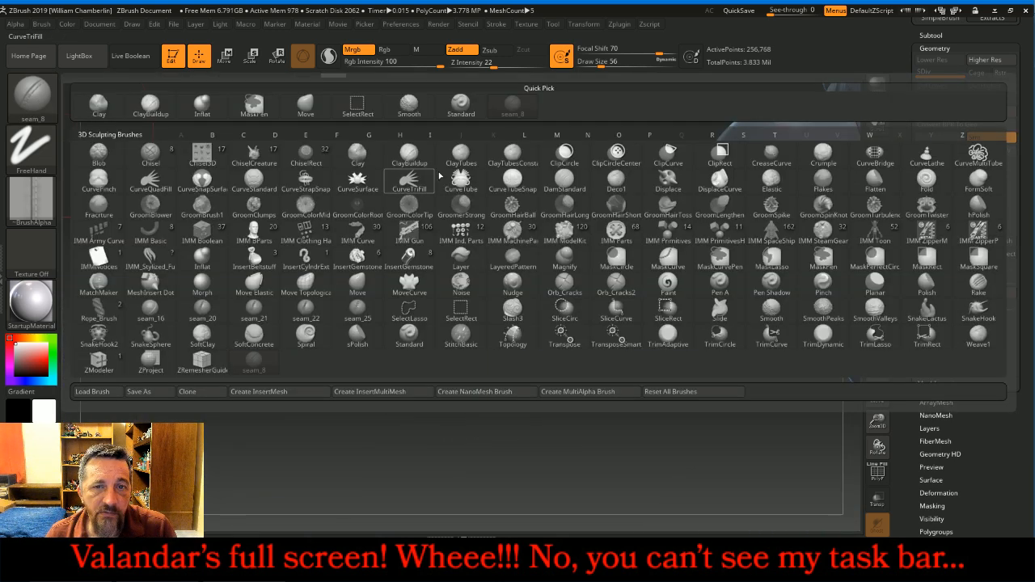
click(478, 114)
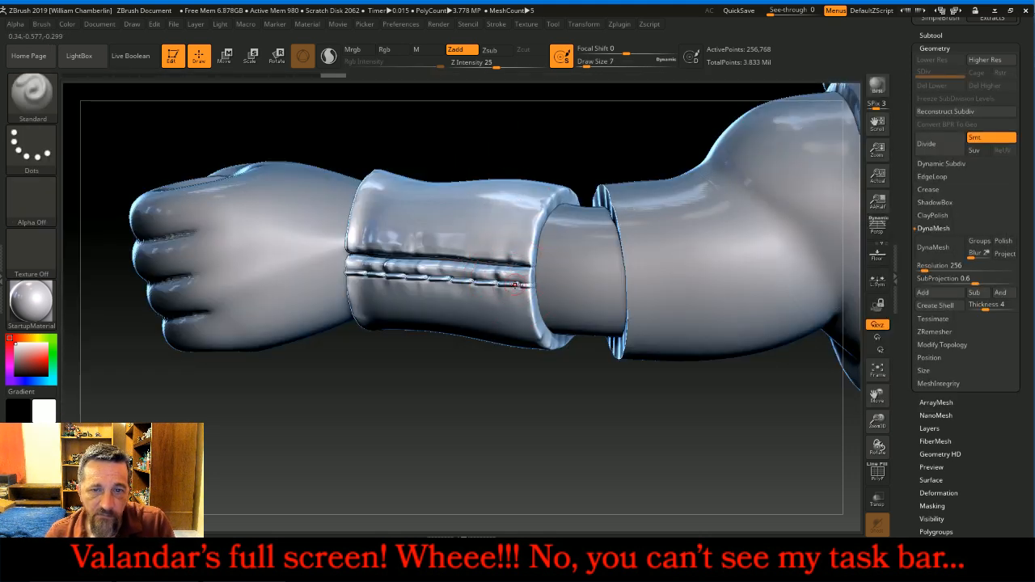
key(shift)
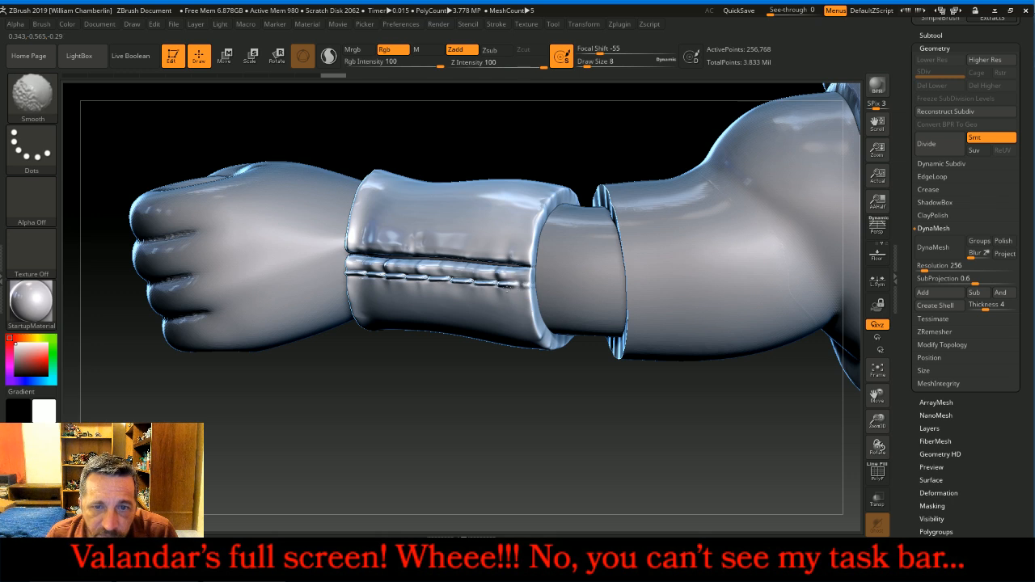
mouse_move(411, 284)
shift+mouse_down()
mouse_move(385, 282)
mouse_move(515, 281)
shift+mouse_up()
drag(466, 393, 297, 292)
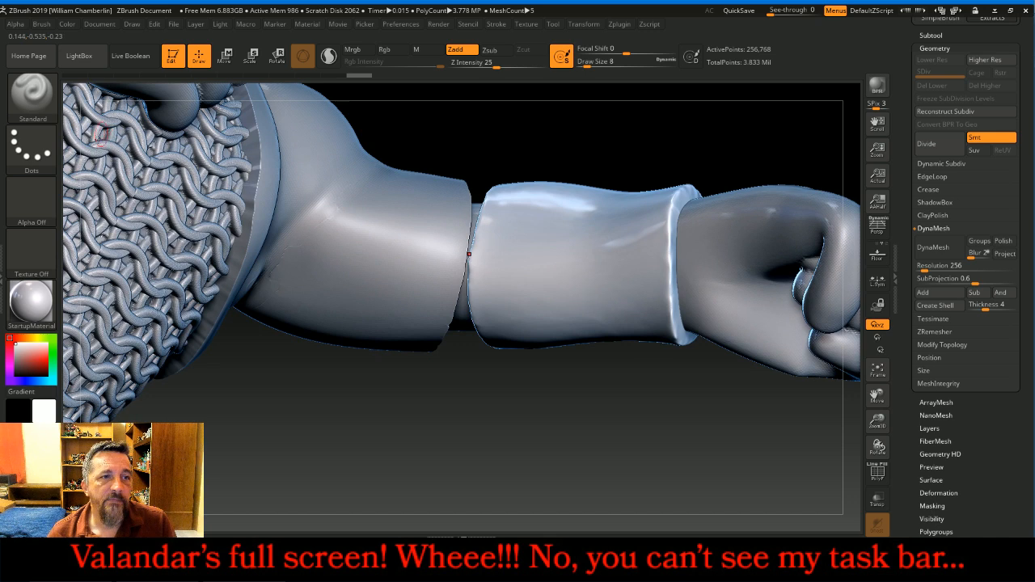
Choose the seam_16 brush and set its Z intensity to 20 and draw size to 26
click(33, 93)
click(162, 309)
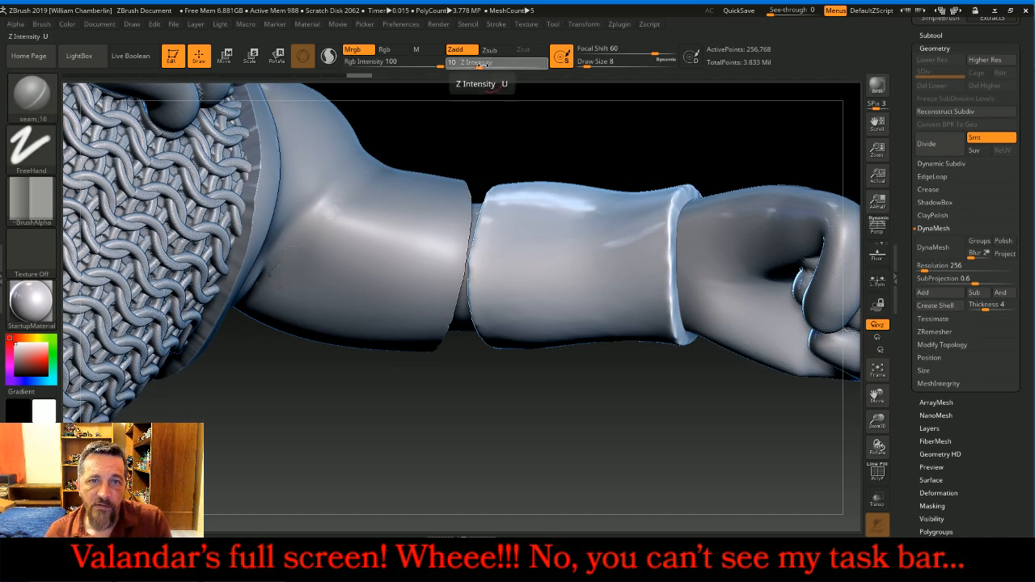
click(483, 64)
text(20)
key(Return)
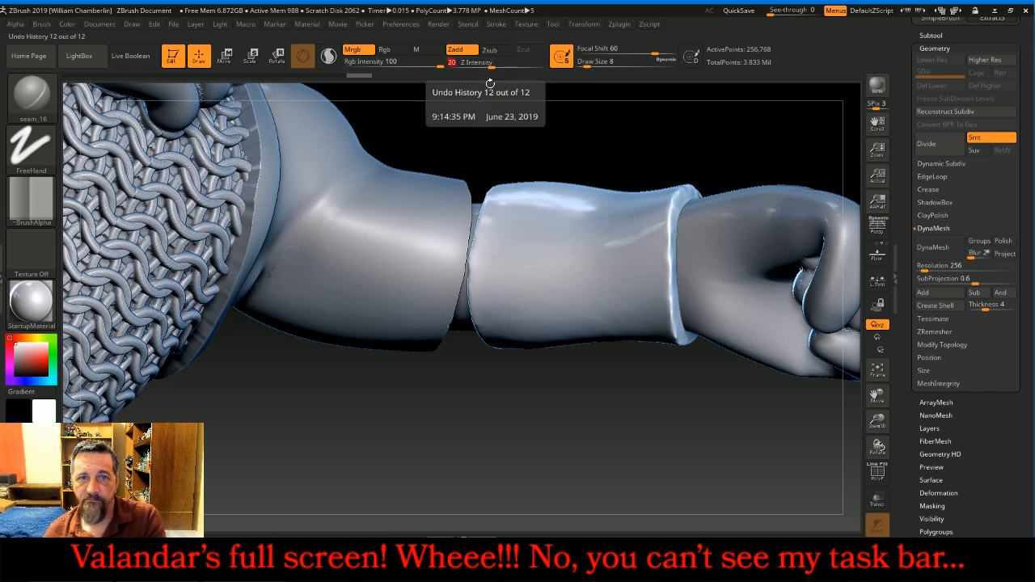
key(bracketright)
key(bracketright)
key(bracketright)
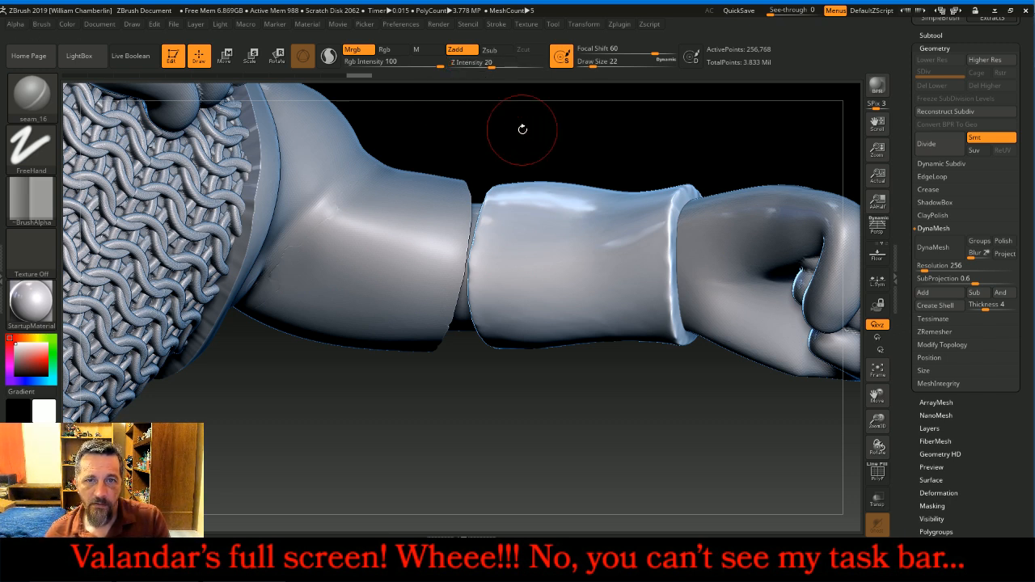
key(bracketright)
Try a lengthwise seam_16 stroke along the bracer from elbow to wrist, and undo it
mouse_move(523, 130)
mouse_down()
mouse_move(541, 264)
mouse_move(715, 304)
mouse_move(697, 339)
mouse_up()
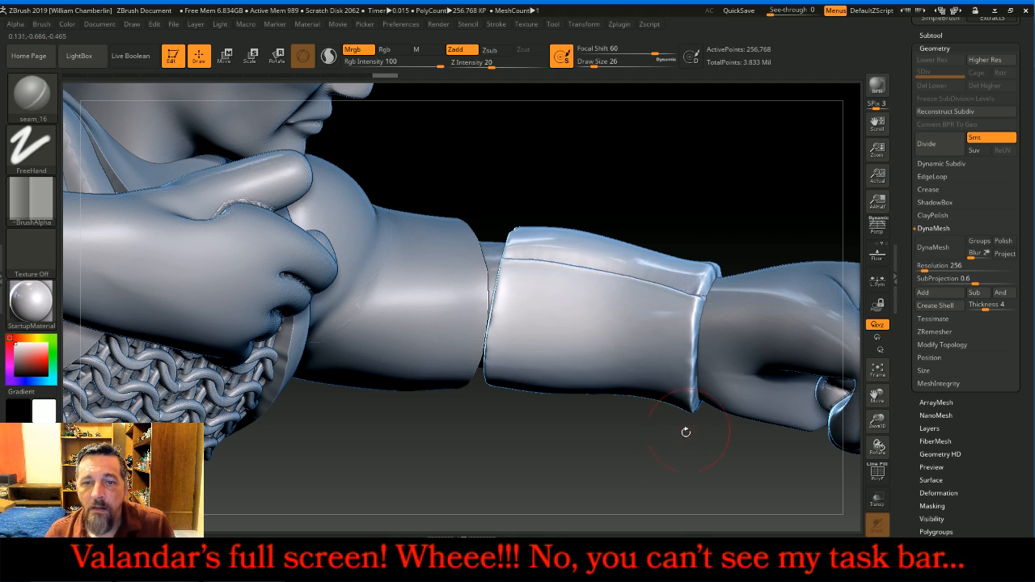
mouse_move(655, 438)
mouse_down()
mouse_move(670, 363)
mouse_move(680, 374)
mouse_move(456, 371)
mouse_up()
mouse_move(621, 204)
mouse_down()
mouse_move(606, 202)
mouse_move(608, 267)
mouse_up()
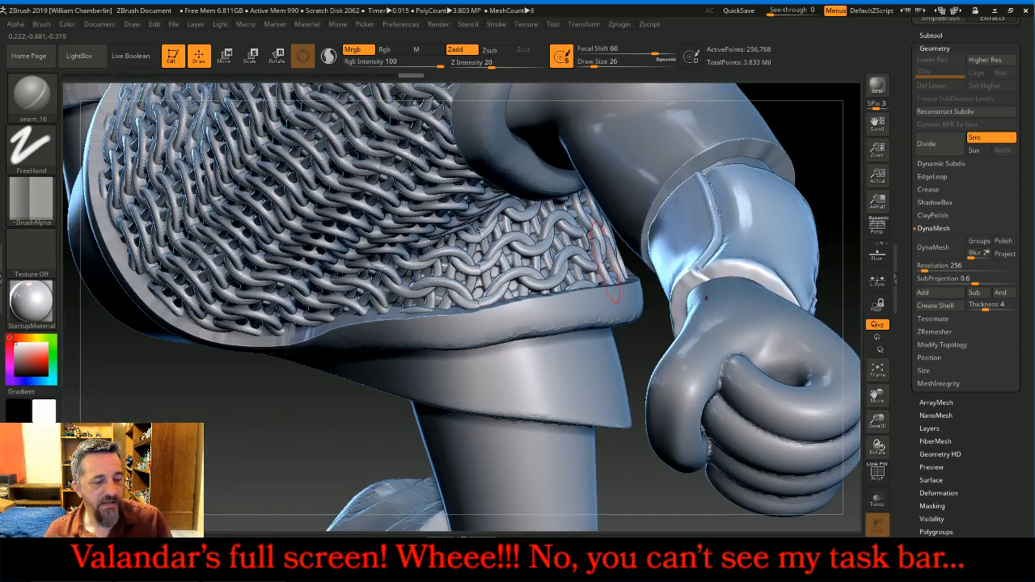
key(ctrl)
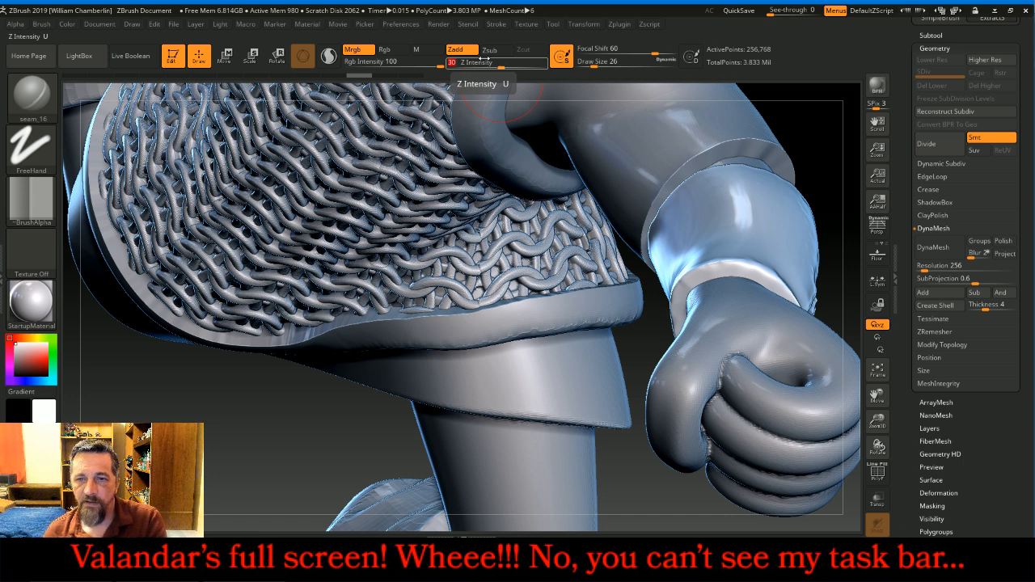
Set the Z intensity to 30 and stroke two lengthwise seam_16 seams on different sides of the bracer
drag(283, 426, 300, 432)
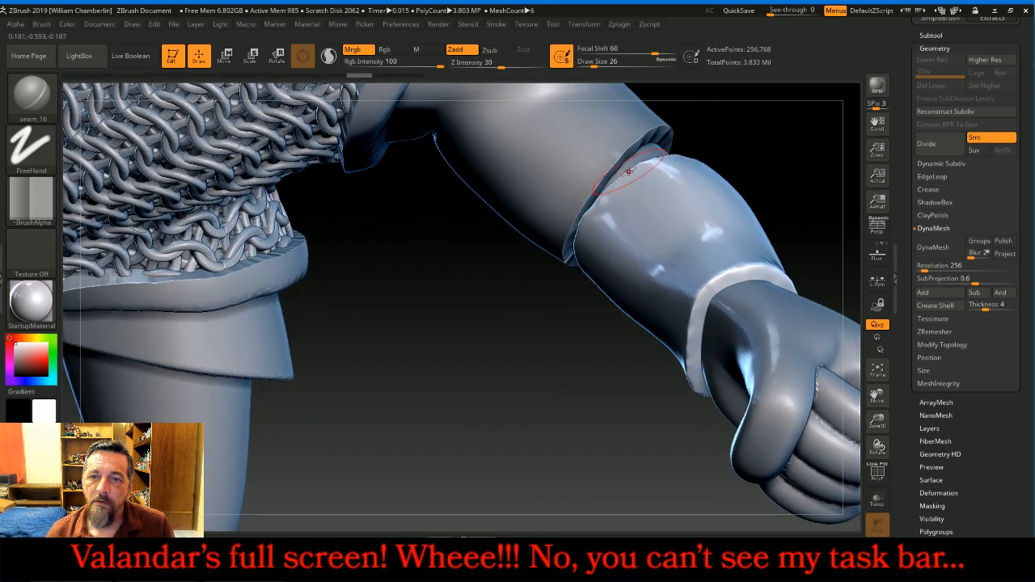
mouse_move(637, 179)
mouse_down()
mouse_move(706, 295)
mouse_move(714, 331)
mouse_up()
mouse_move(589, 377)
mouse_down()
mouse_move(595, 336)
mouse_move(683, 271)
mouse_up()
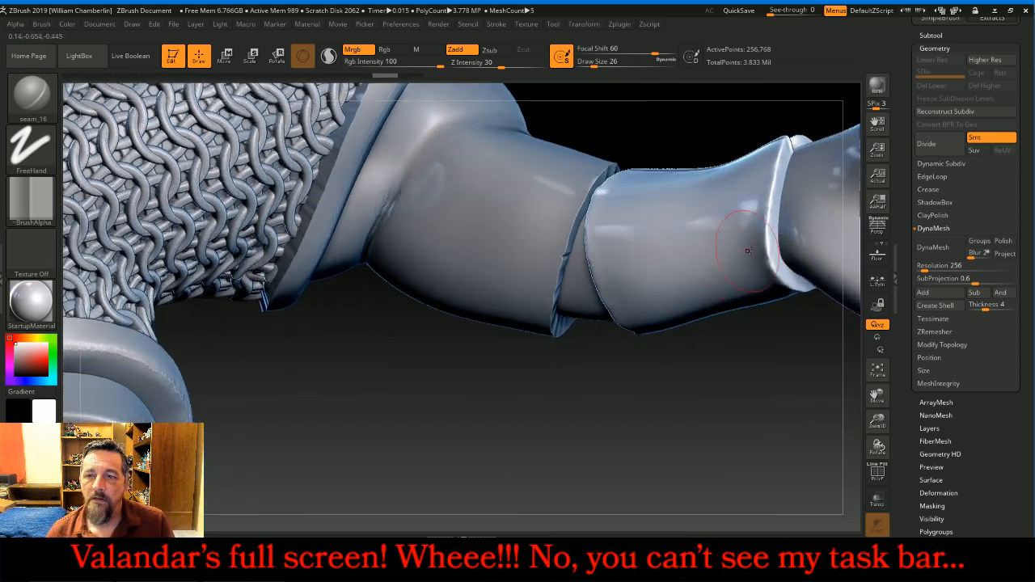
drag(772, 245, 585, 304)
mouse_move(518, 372)
mouse_down()
mouse_move(546, 424)
mouse_move(845, 356)
mouse_up()
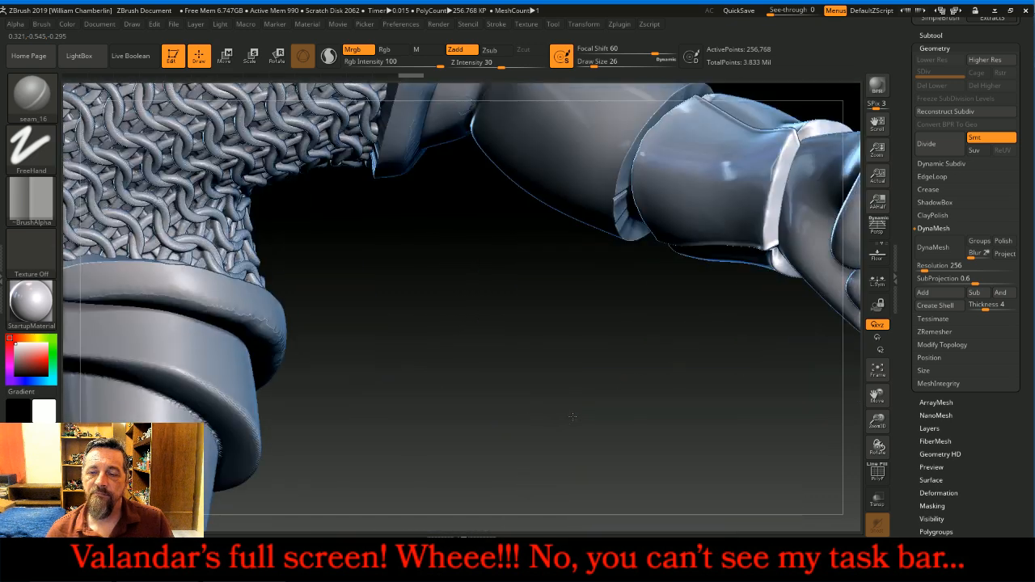
click(877, 370)
drag(750, 264, 673, 81)
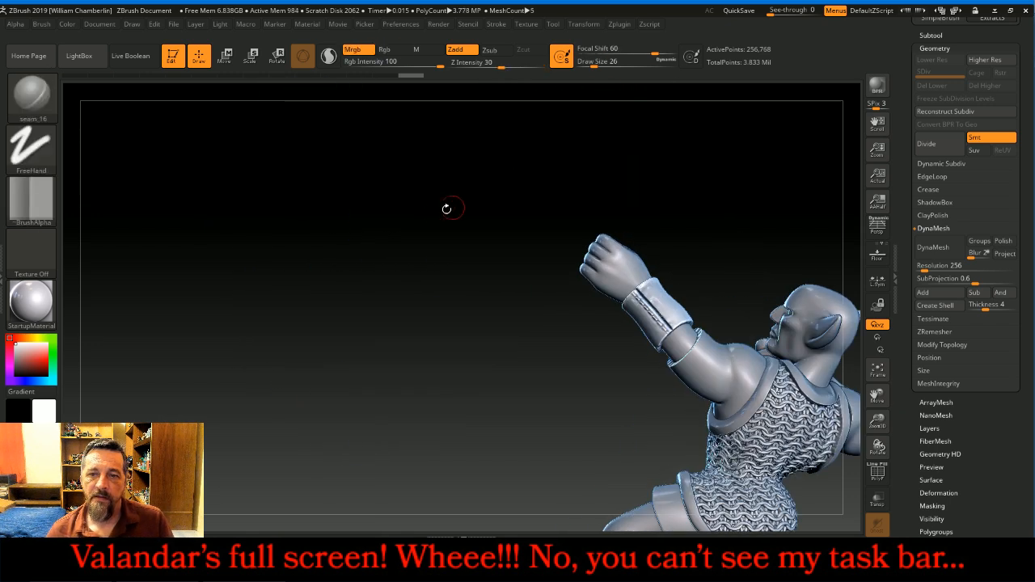
drag(489, 215, 566, 243)
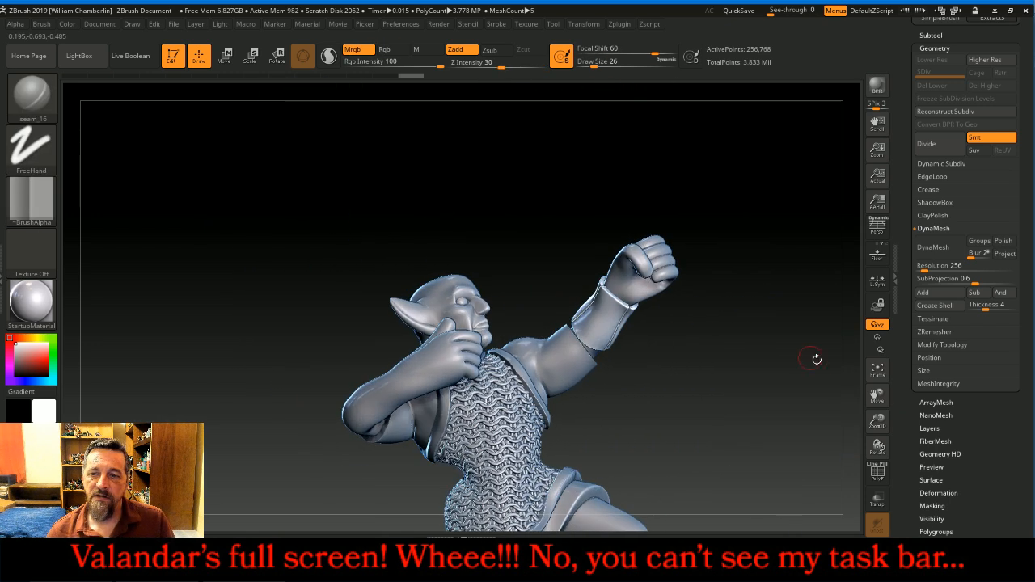
click(878, 372)
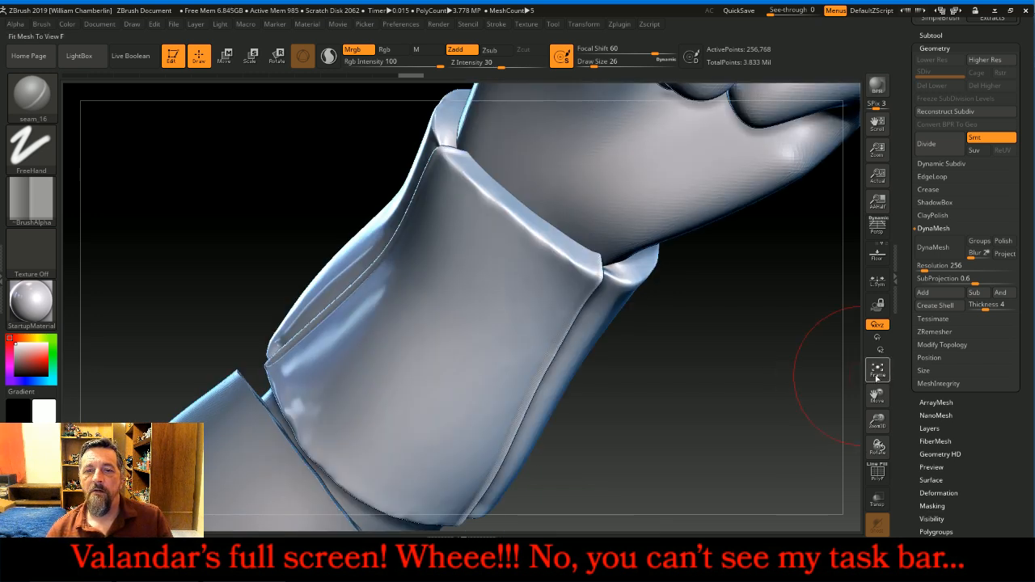
click(879, 374)
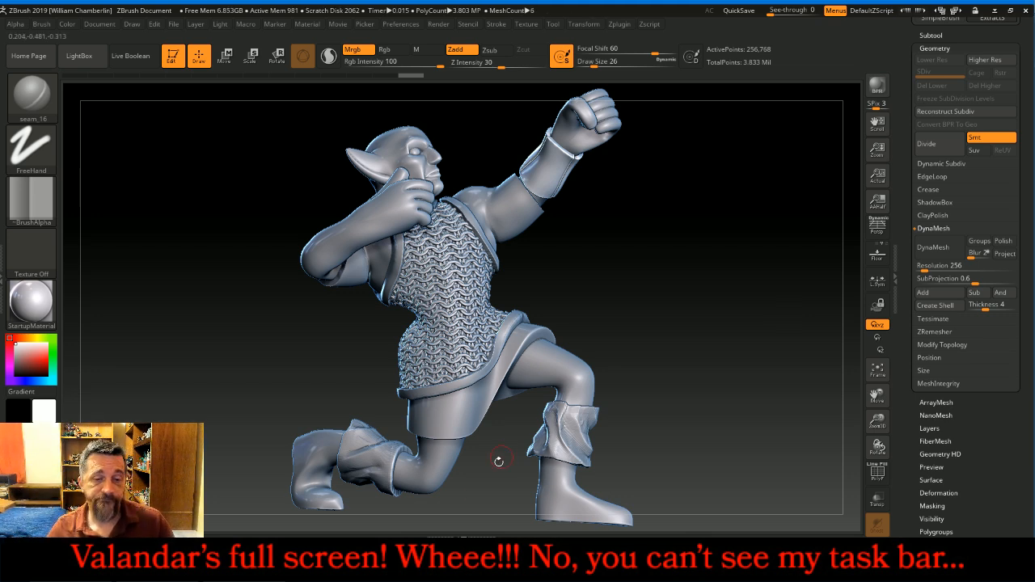
click(421, 570)
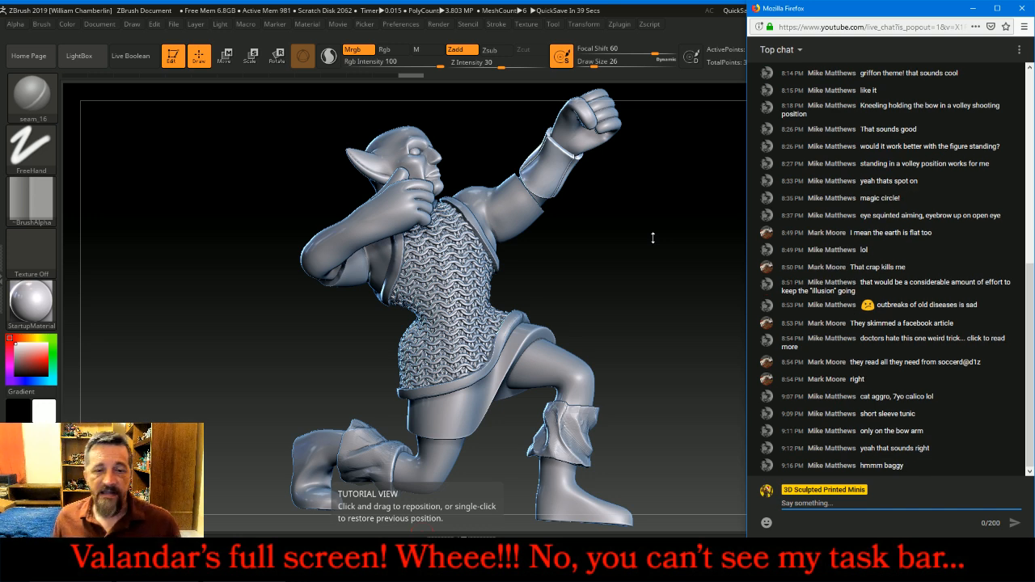
Switch to the ClayBuildup brush with Alpha 01 at draw size 46 and make the AABody subtool active
click(23, 89)
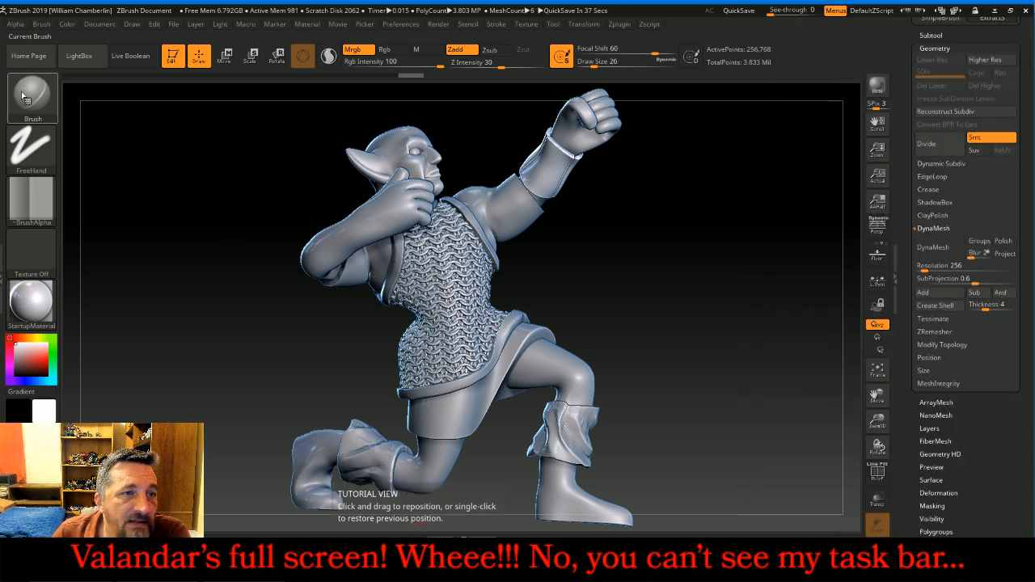
click(146, 115)
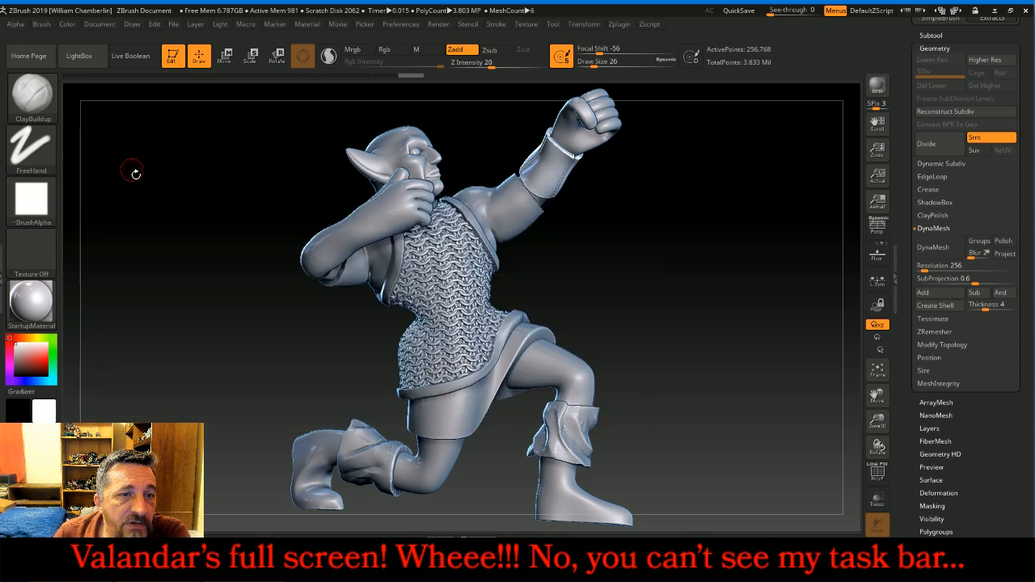
click(32, 199)
click(150, 211)
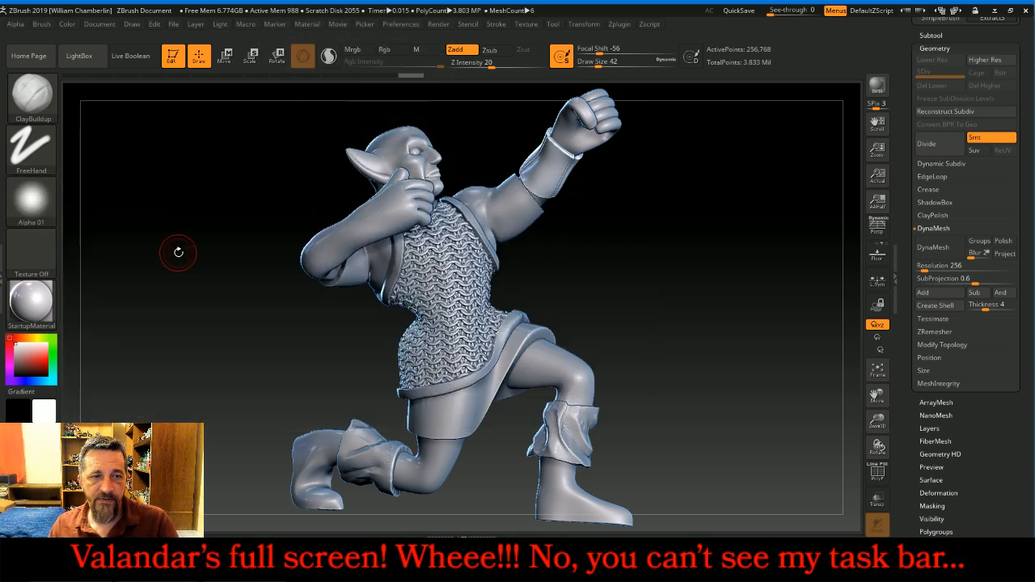
click(954, 36)
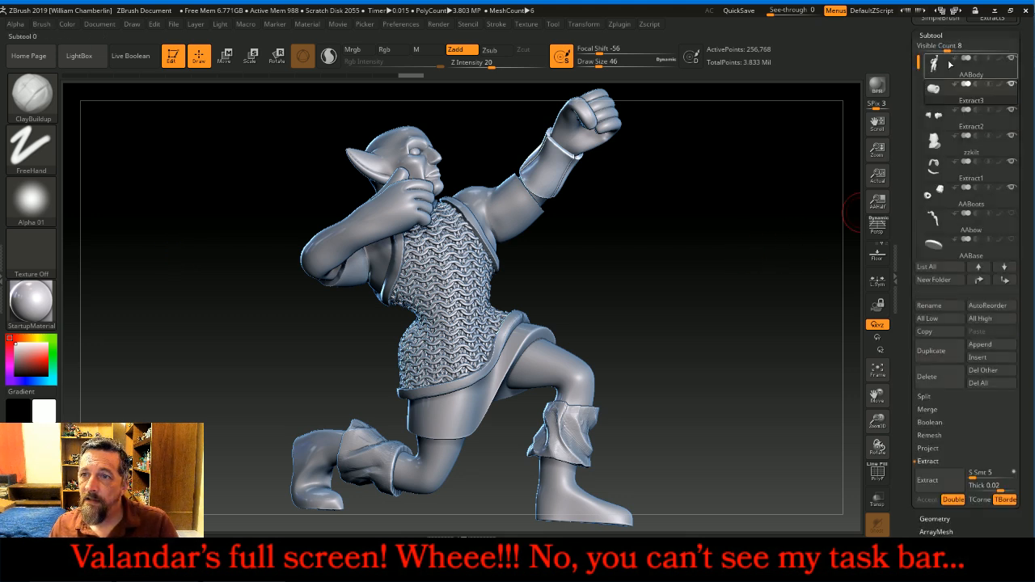
click(941, 71)
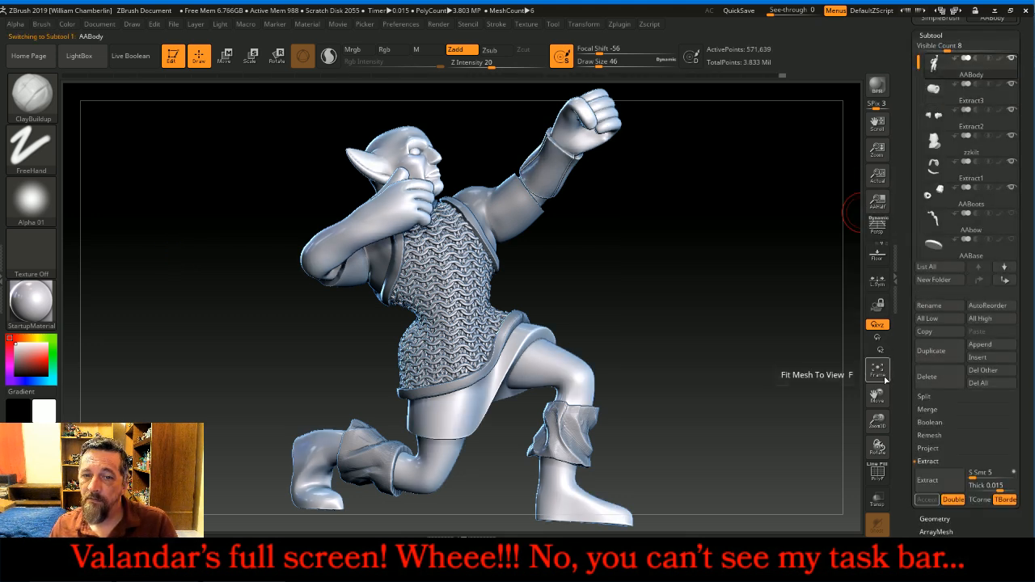
Build up clay on the inner side of the raised leg's knee and lower thigh
drag(880, 421, 814, 291)
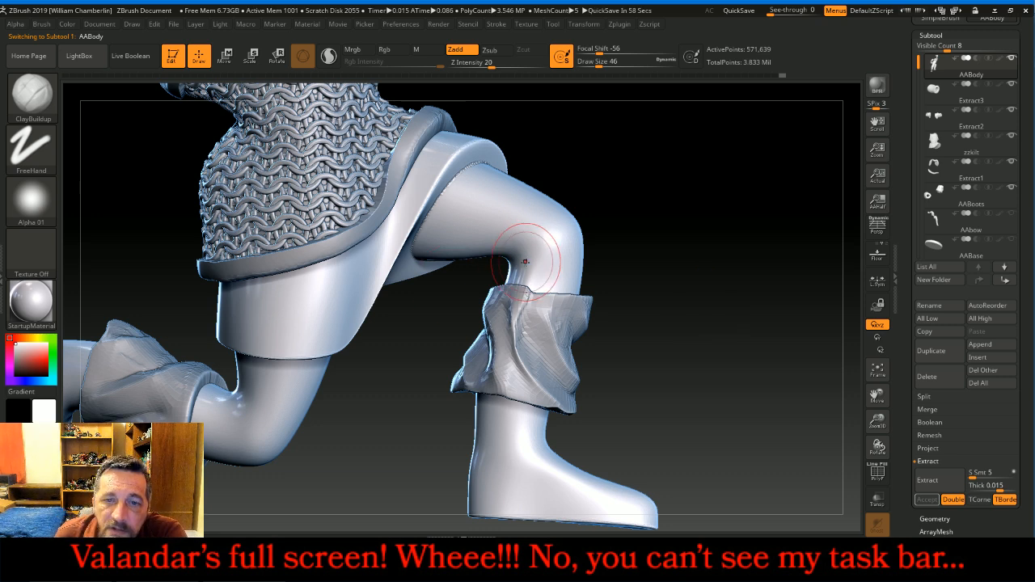
mouse_move(525, 262)
mouse_down()
mouse_move(544, 277)
mouse_move(576, 265)
mouse_move(558, 272)
mouse_move(540, 258)
mouse_move(557, 239)
mouse_move(586, 261)
mouse_up()
mouse_move(511, 219)
mouse_down()
mouse_move(520, 245)
mouse_move(514, 230)
mouse_move(480, 236)
mouse_move(530, 239)
mouse_up()
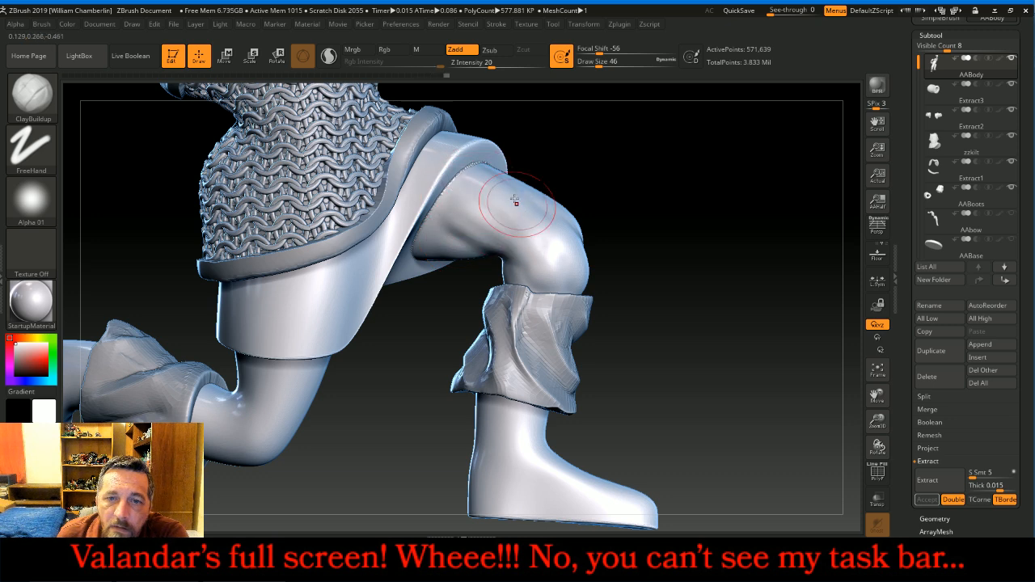
Build up folds on the outer side of the raised leg, across the lower thigh, knee and knee hollow
drag(739, 254, 518, 249)
mouse_move(503, 199)
mouse_down()
mouse_move(470, 233)
mouse_move(475, 263)
mouse_move(517, 217)
mouse_up()
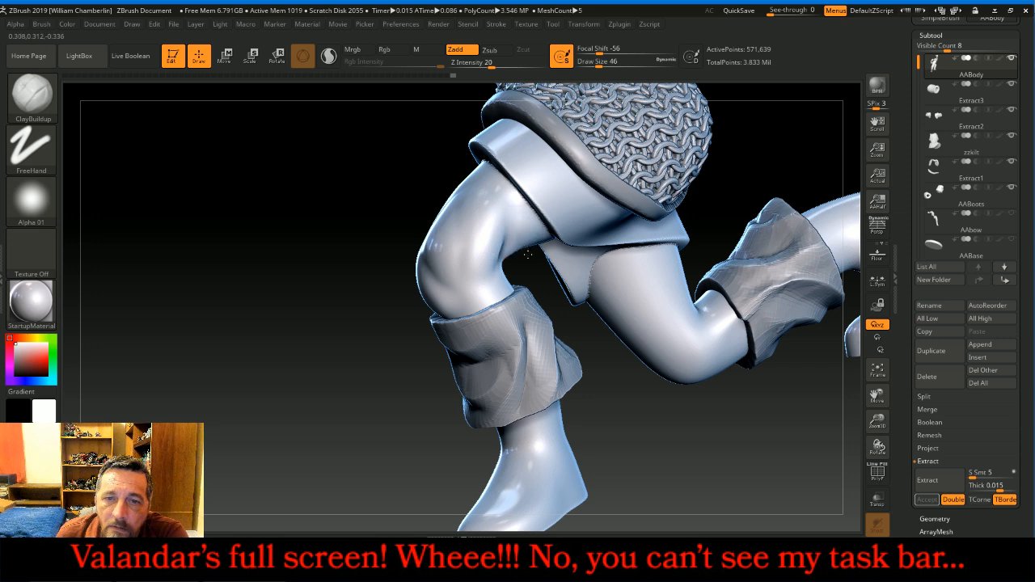
mouse_move(496, 278)
mouse_down()
mouse_move(487, 295)
mouse_move(437, 296)
mouse_move(443, 287)
mouse_up()
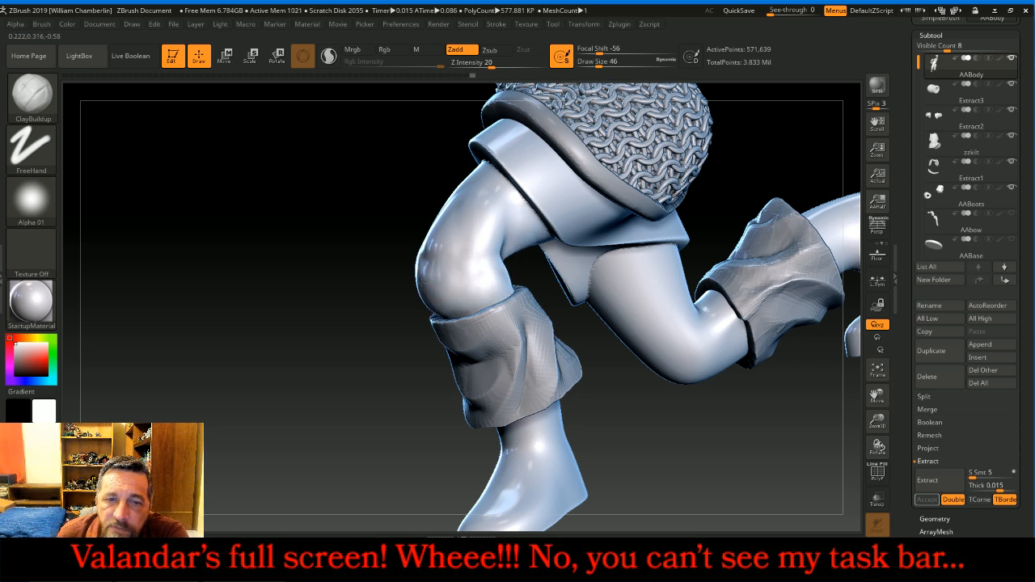
drag(389, 351, 417, 303)
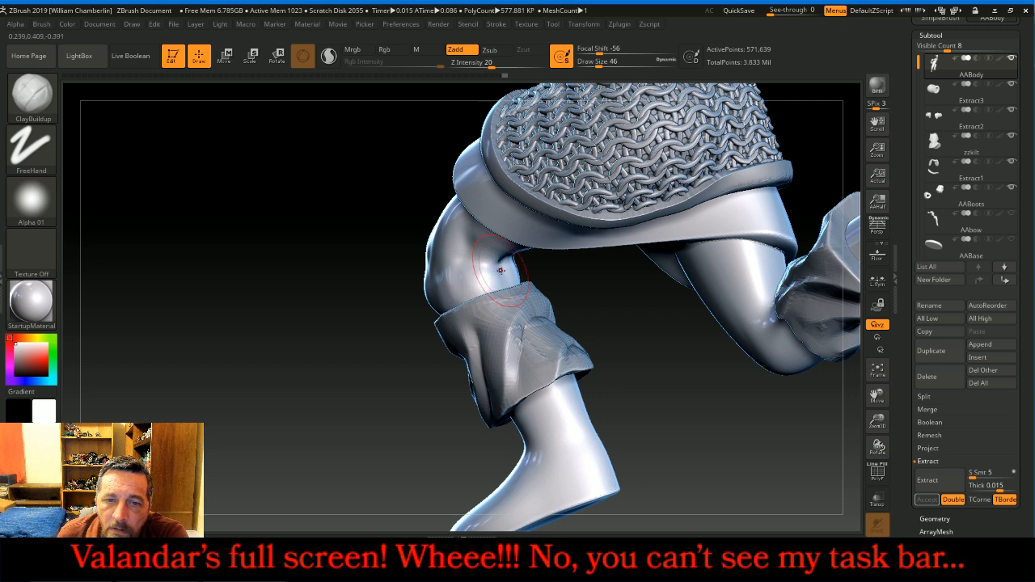
mouse_move(562, 278)
mouse_down()
mouse_move(599, 276)
mouse_move(683, 333)
mouse_up()
drag(456, 191, 481, 275)
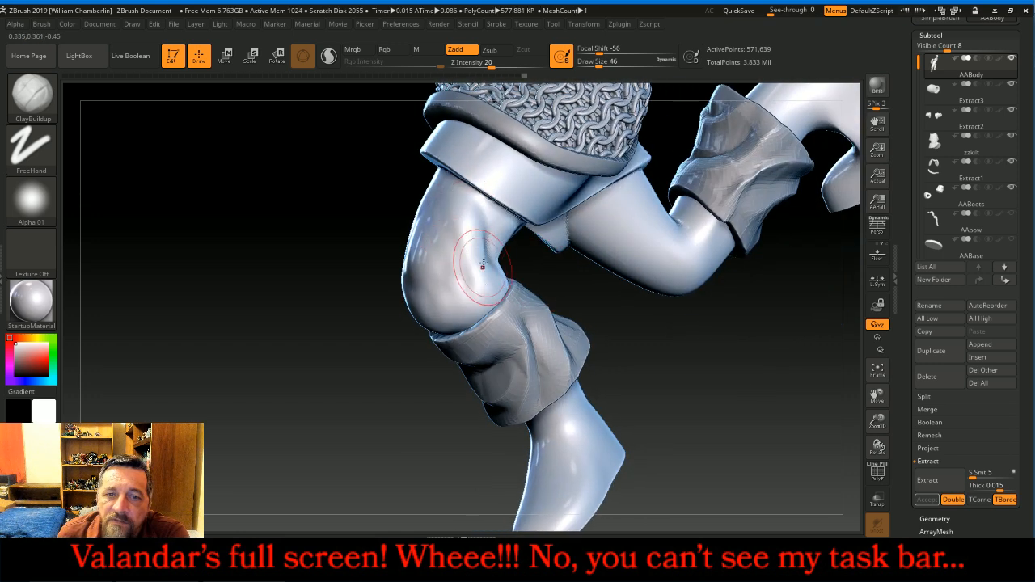
drag(491, 211, 499, 252)
drag(566, 279, 667, 282)
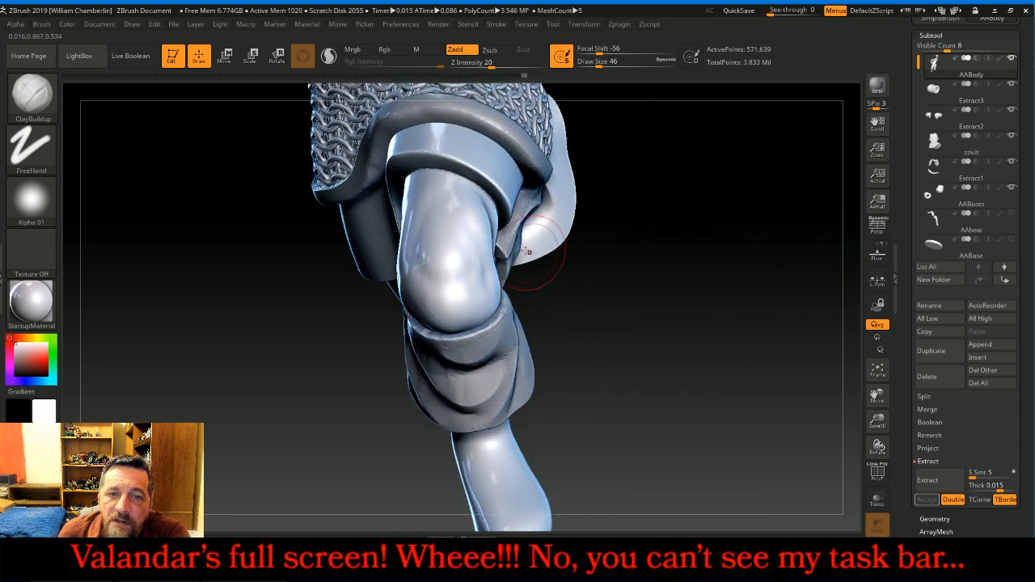
Add lengthwise ClayBuildup strokes down the front of the raised thigh to the knee
mouse_move(434, 188)
mouse_down()
mouse_move(480, 294)
mouse_move(419, 207)
mouse_move(436, 303)
mouse_up()
drag(648, 331, 541, 203)
mouse_move(348, 196)
mouse_down()
mouse_move(379, 296)
mouse_move(378, 198)
mouse_move(411, 315)
mouse_move(440, 309)
mouse_up()
mouse_move(558, 324)
mouse_down()
mouse_move(612, 332)
mouse_move(658, 288)
mouse_move(822, 262)
mouse_move(833, 272)
mouse_up()
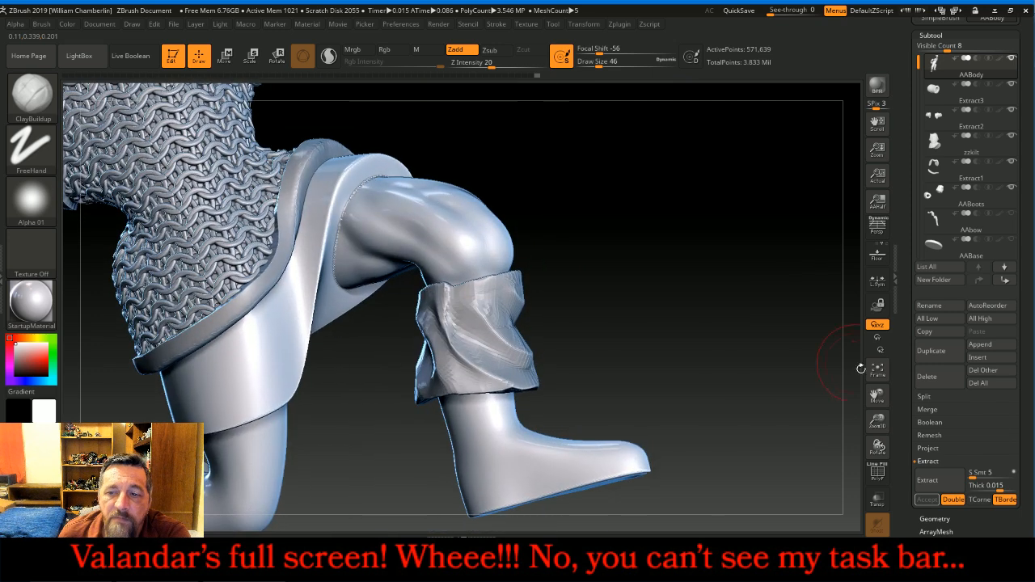
Build up more ClayBuildup folds across the front and sides of the raised leg's knee
drag(877, 396, 902, 360)
drag(781, 279, 647, 243)
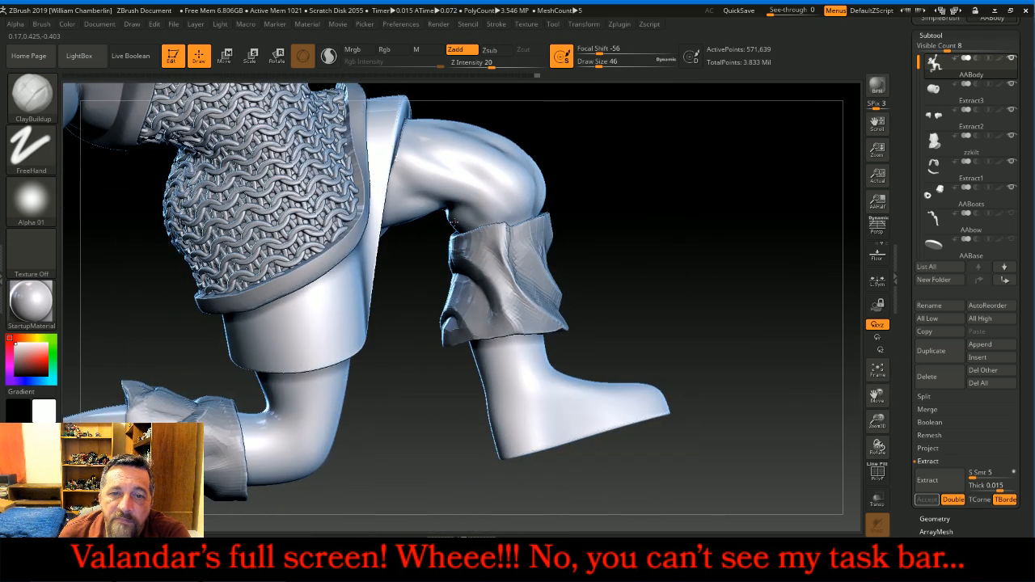
mouse_move(492, 214)
mouse_down()
mouse_move(480, 212)
mouse_move(521, 188)
mouse_up()
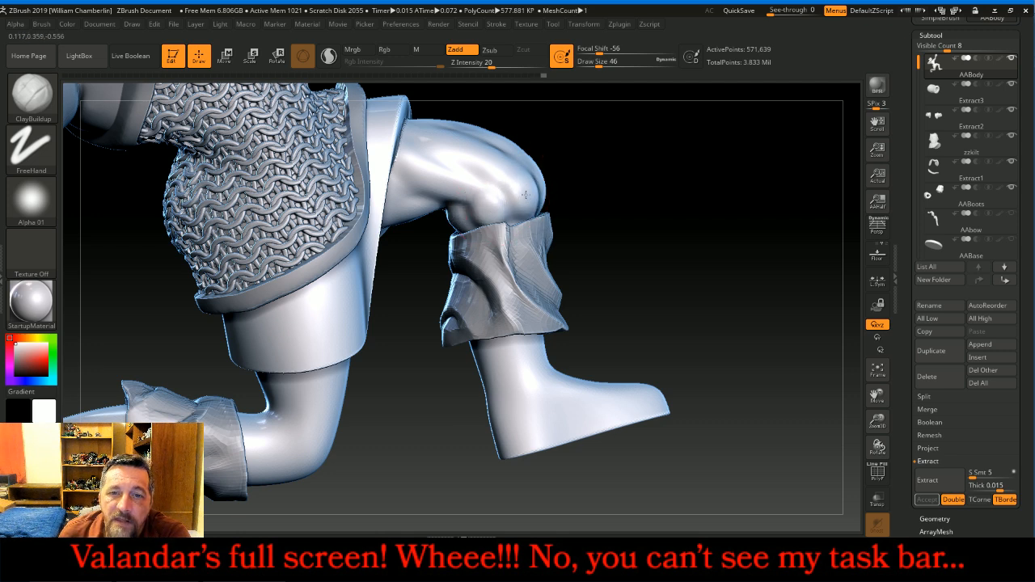
drag(664, 227, 578, 202)
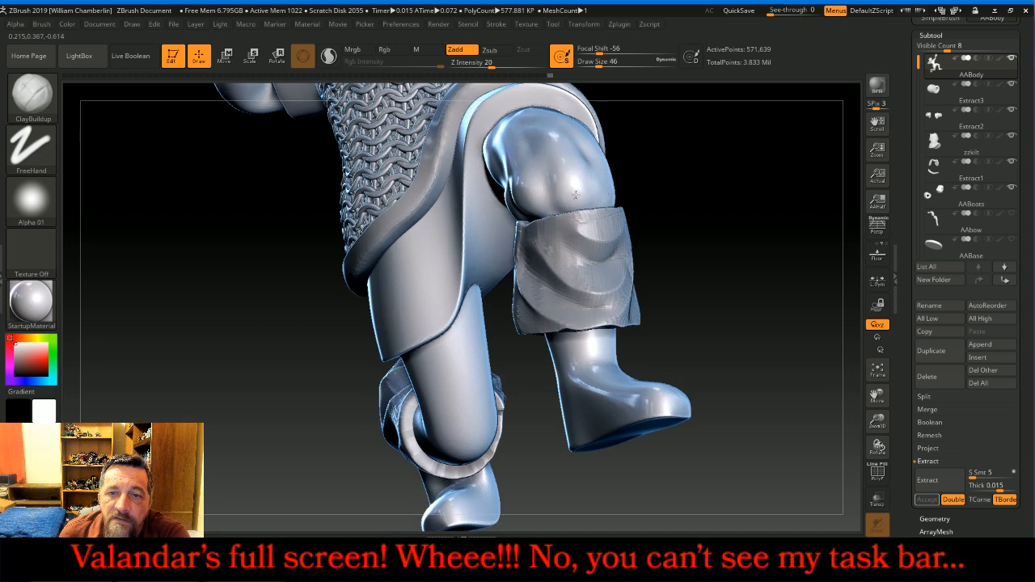
drag(779, 261, 809, 242)
mouse_move(605, 173)
mouse_down()
mouse_move(649, 178)
mouse_move(638, 173)
mouse_move(636, 189)
mouse_up()
drag(618, 148, 618, 152)
Add a ClayBuildup stroke along the underside of the raised thigh, leading away from the knee hollow
mouse_move(518, 242)
mouse_down()
mouse_move(423, 328)
mouse_move(437, 323)
mouse_up()
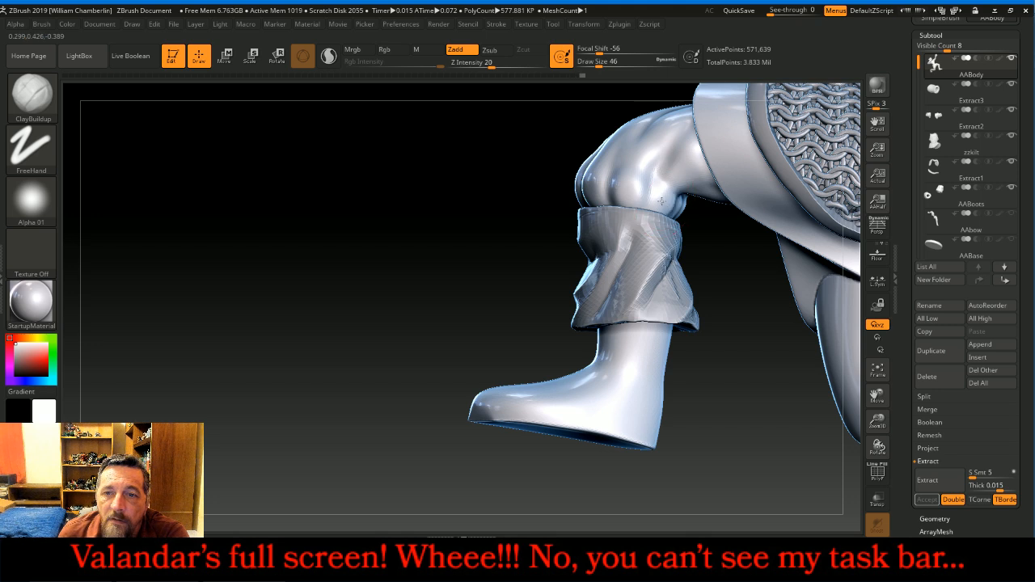
drag(483, 265, 595, 339)
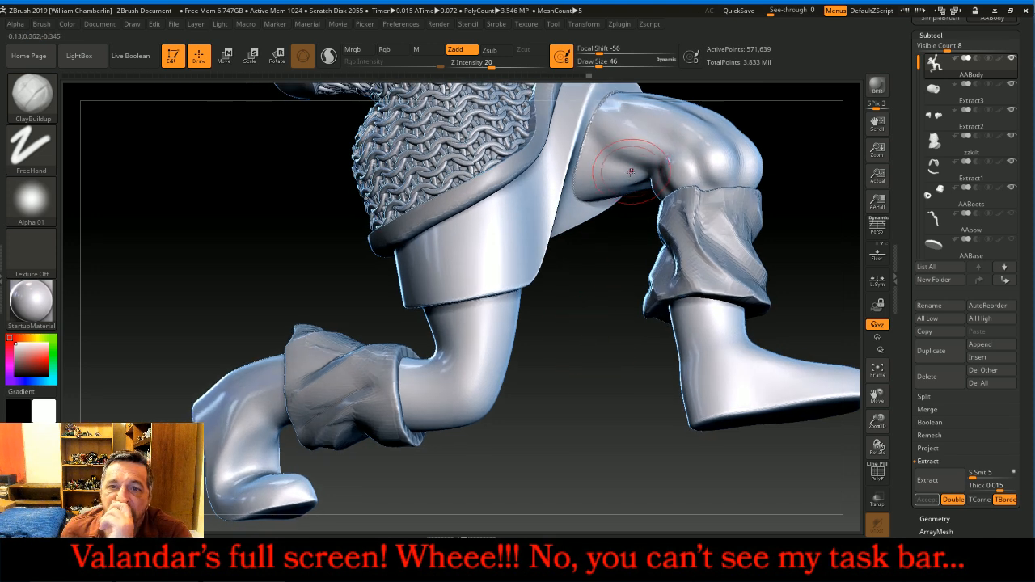
mouse_move(649, 152)
mouse_down()
mouse_move(676, 169)
mouse_move(606, 151)
mouse_up()
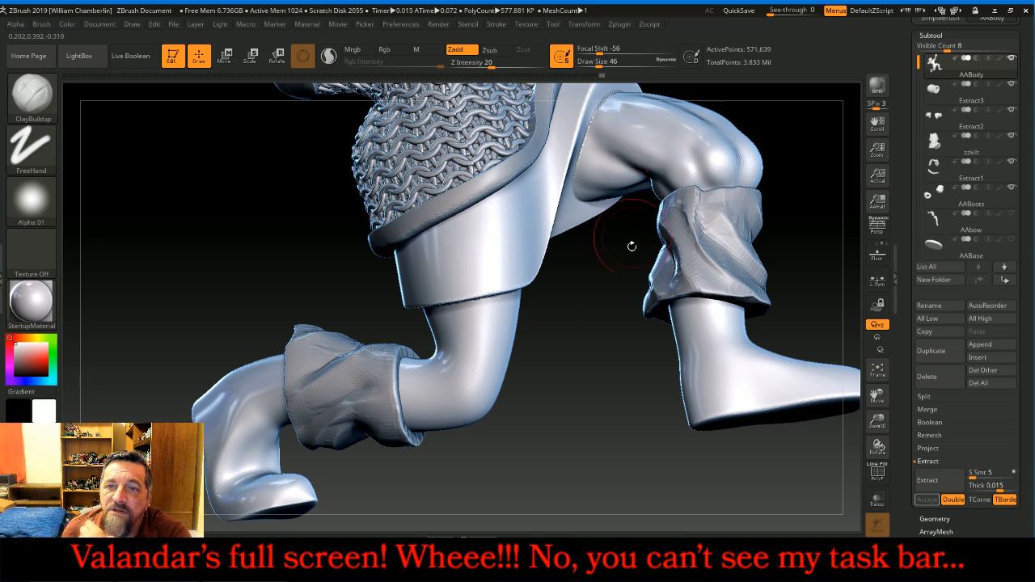
Build up folds on the inner side and front of the kneeling leg's knee and lower thigh
mouse_move(608, 372)
mouse_down()
mouse_move(526, 351)
mouse_move(461, 380)
mouse_move(460, 404)
mouse_move(528, 350)
mouse_move(540, 387)
mouse_move(497, 349)
mouse_move(478, 360)
mouse_move(469, 349)
mouse_move(487, 317)
mouse_up()
mouse_move(469, 355)
mouse_down()
mouse_move(517, 289)
mouse_move(509, 343)
mouse_up()
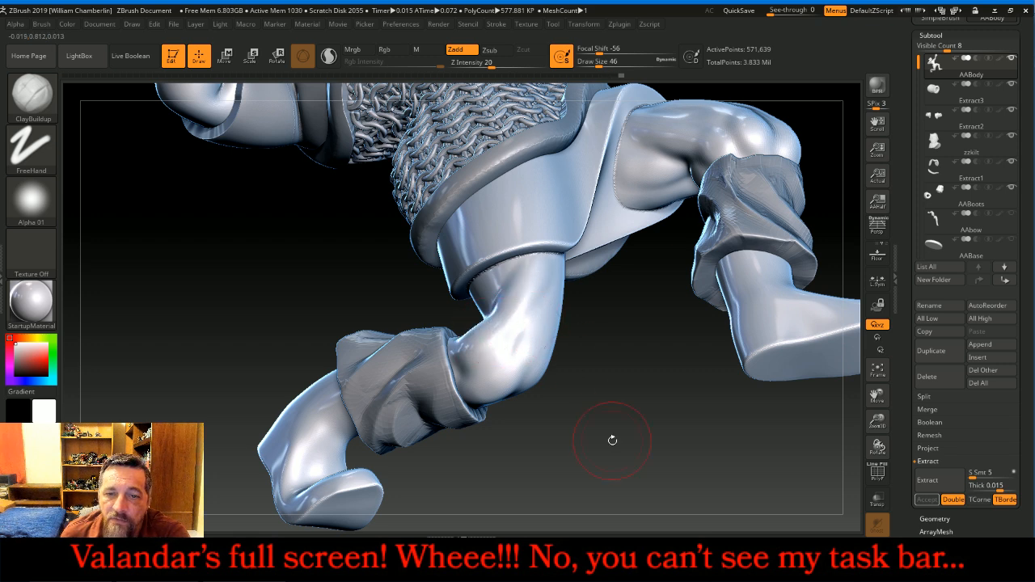
drag(610, 439, 645, 419)
mouse_move(569, 343)
mouse_down()
mouse_move(591, 268)
mouse_move(507, 350)
mouse_move(580, 273)
mouse_up()
drag(590, 430, 566, 364)
mouse_move(508, 340)
mouse_down()
mouse_move(464, 346)
mouse_move(507, 381)
mouse_up()
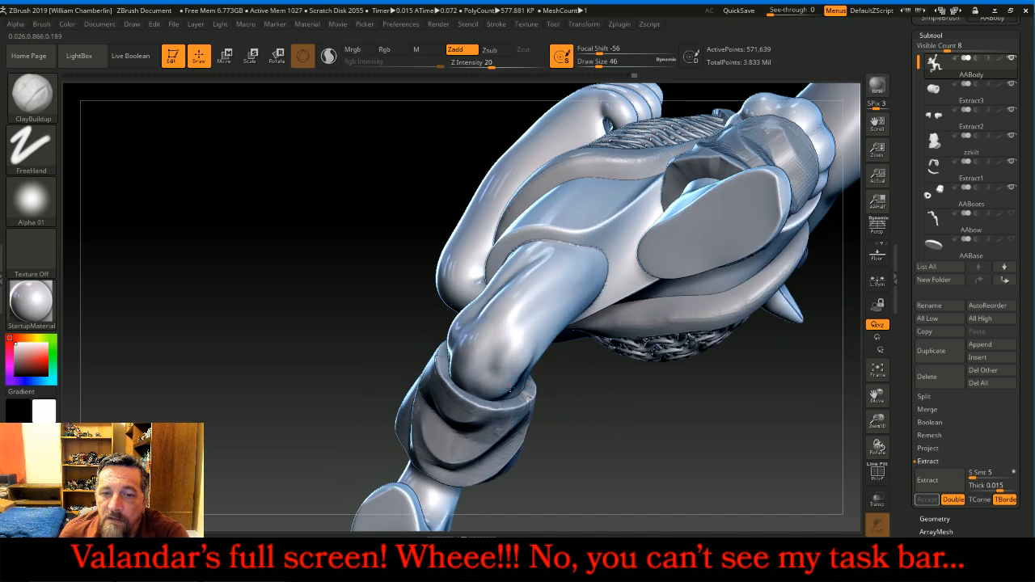
Add lengthwise clay strokes along the kneeling leg's thigh, continuing over its outer side and behind the knee
drag(600, 433, 561, 380)
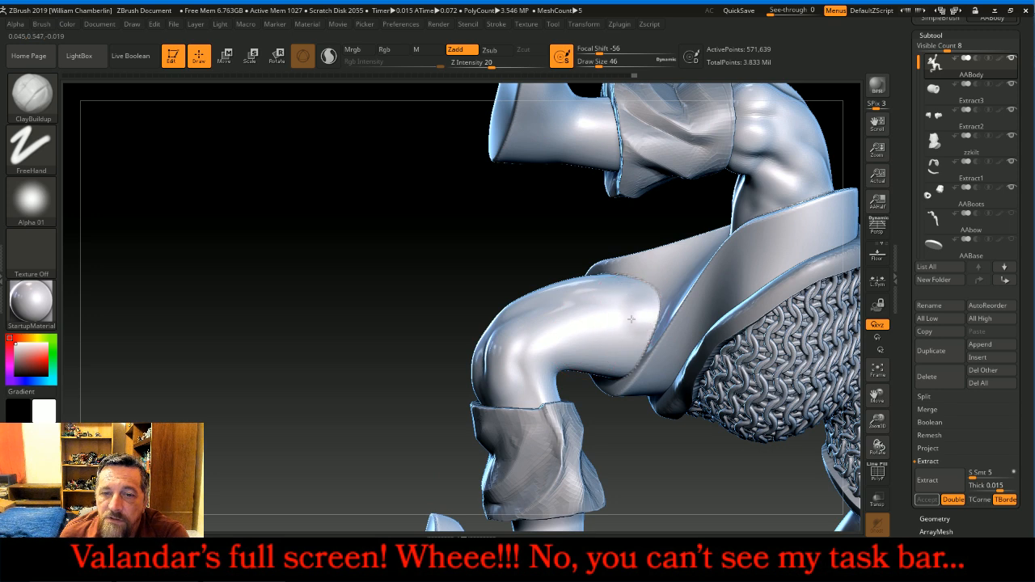
mouse_move(611, 299)
mouse_down()
mouse_move(522, 353)
mouse_move(535, 392)
mouse_move(550, 366)
mouse_move(512, 396)
mouse_move(522, 385)
mouse_up()
drag(615, 418, 573, 394)
drag(648, 487, 405, 465)
mouse_move(607, 410)
mouse_down()
mouse_move(571, 395)
mouse_move(613, 404)
mouse_up()
drag(775, 408, 722, 382)
drag(629, 366, 623, 360)
drag(697, 372, 715, 385)
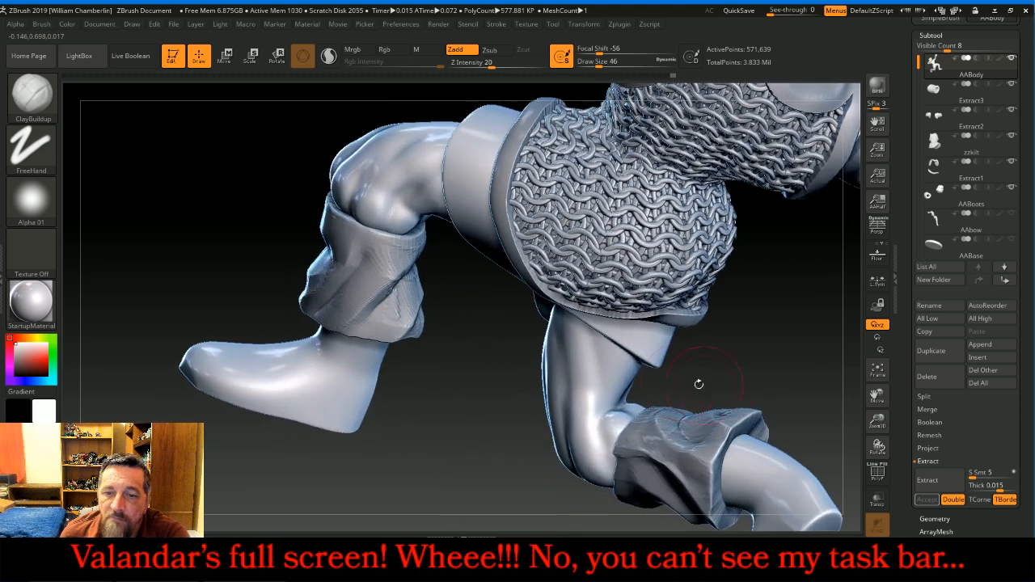
mouse_move(621, 354)
mouse_down()
mouse_move(617, 406)
mouse_move(621, 397)
mouse_up()
drag(685, 392, 656, 387)
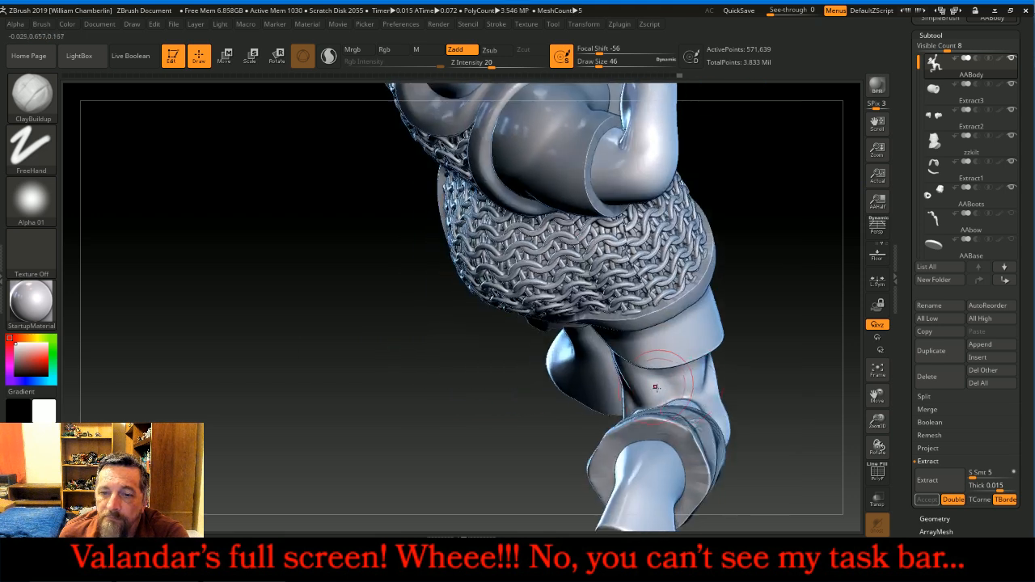
Add further folds around the kneeling leg's knee above the boot cuff
mouse_move(776, 360)
mouse_down()
mouse_move(697, 392)
mouse_move(715, 404)
mouse_move(710, 420)
mouse_up()
drag(542, 391, 588, 397)
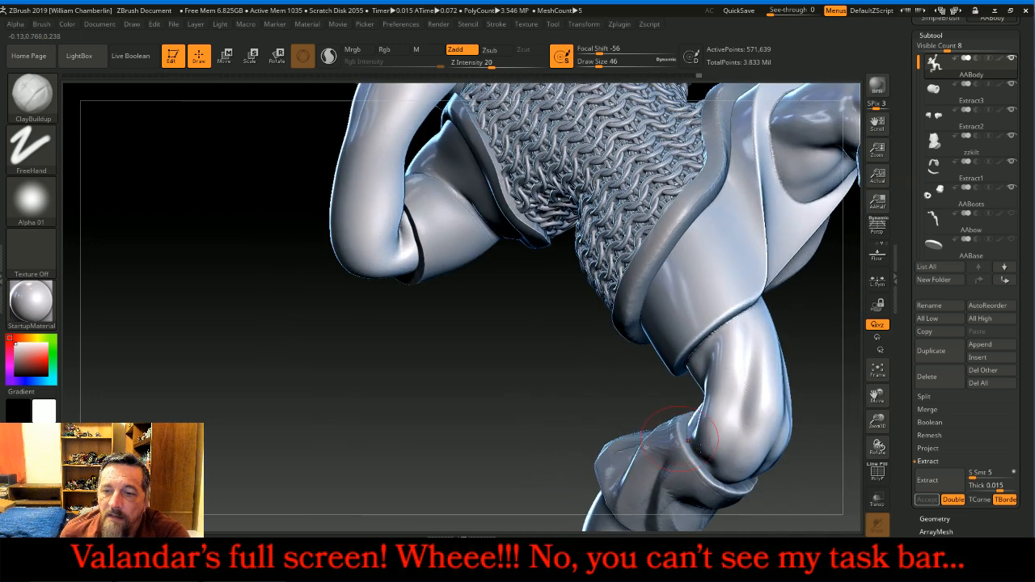
mouse_move(773, 456)
mouse_down()
mouse_move(764, 432)
mouse_move(766, 456)
mouse_up()
drag(814, 377, 732, 372)
drag(789, 428, 786, 452)
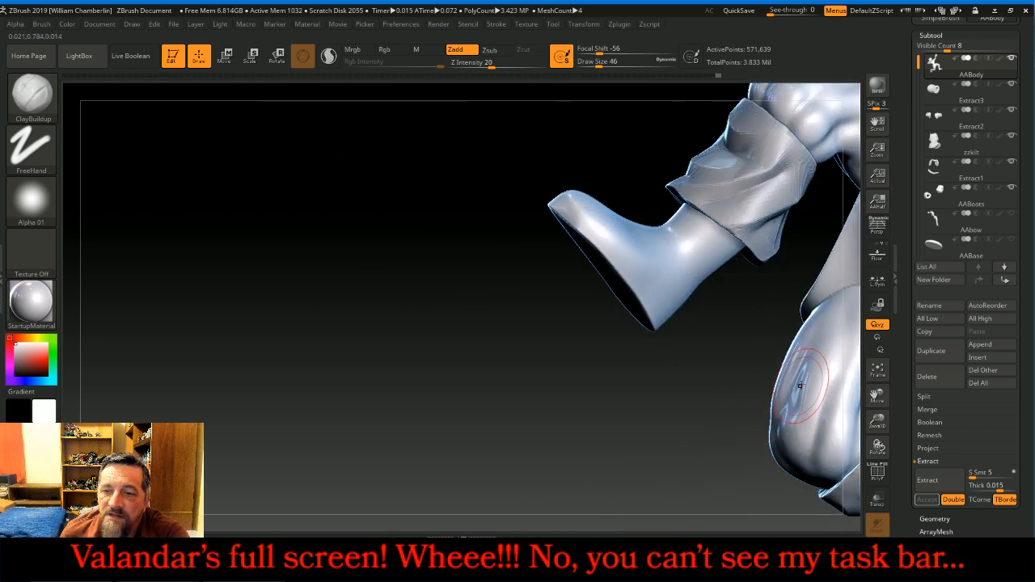
Hide the zzkilt and Extract1 subtools to expose the body's waist, and reduce the draw size to 30
drag(665, 421, 751, 411)
click(878, 369)
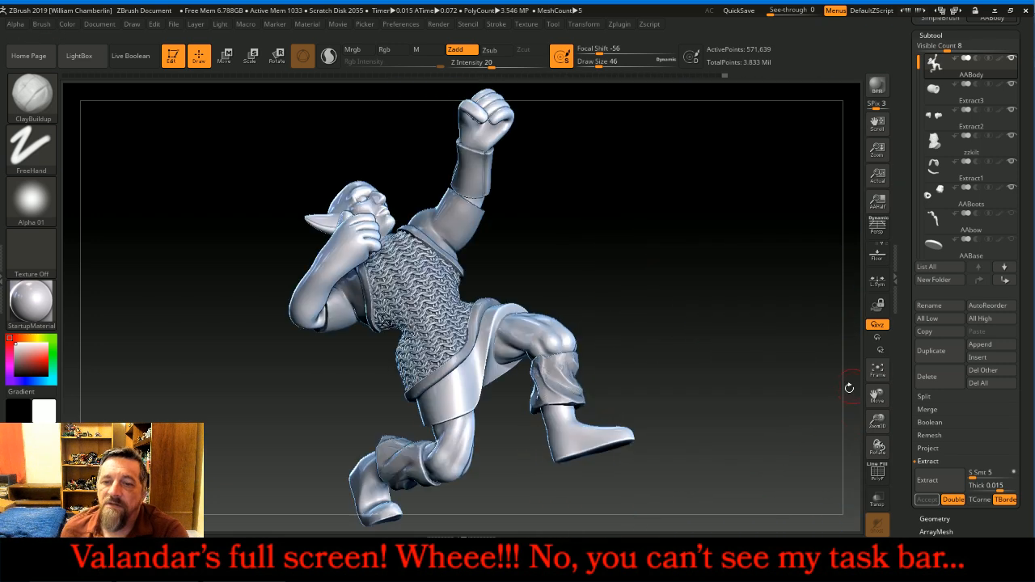
drag(763, 312, 726, 335)
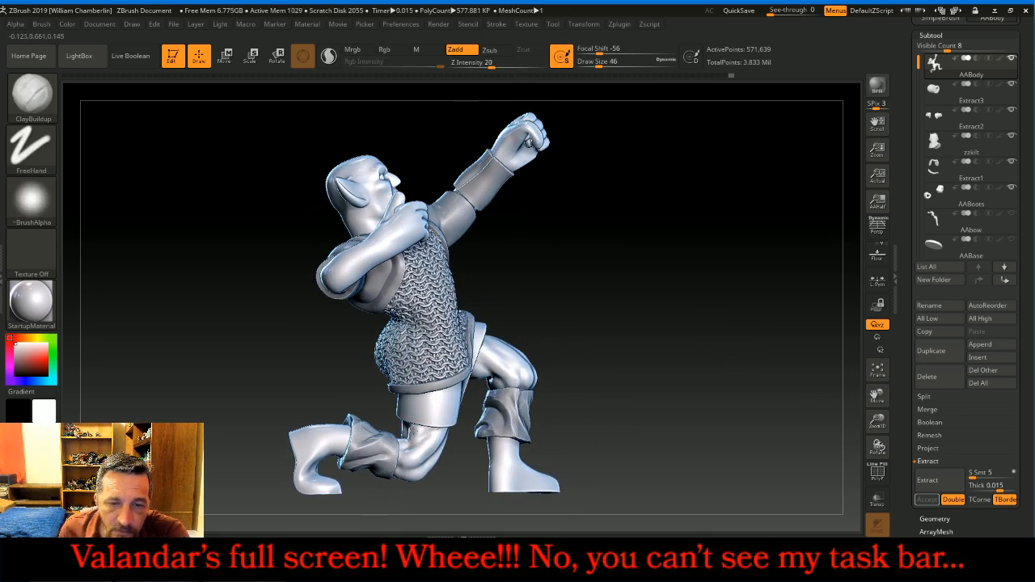
drag(743, 326, 752, 295)
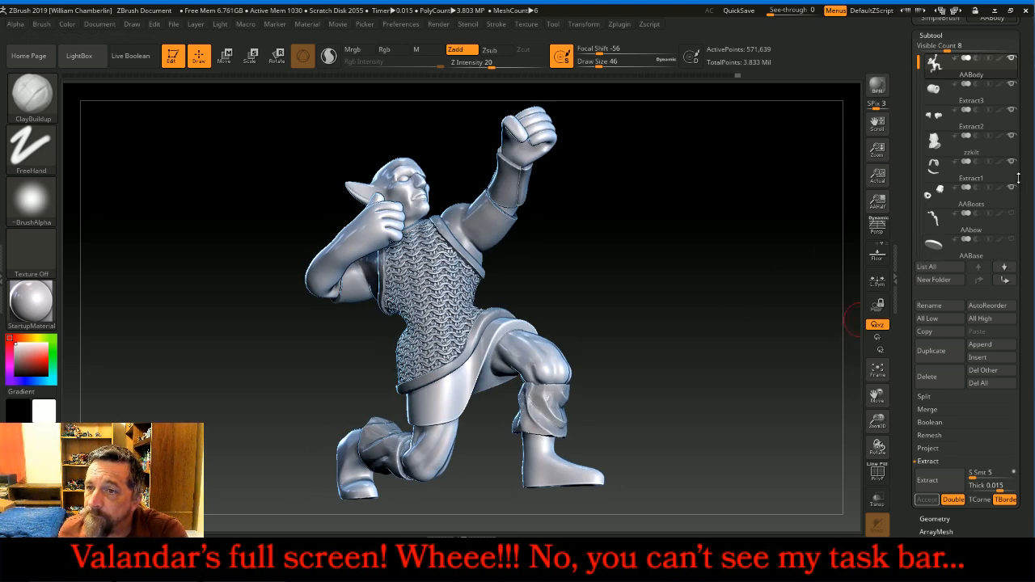
click(1012, 135)
click(1011, 161)
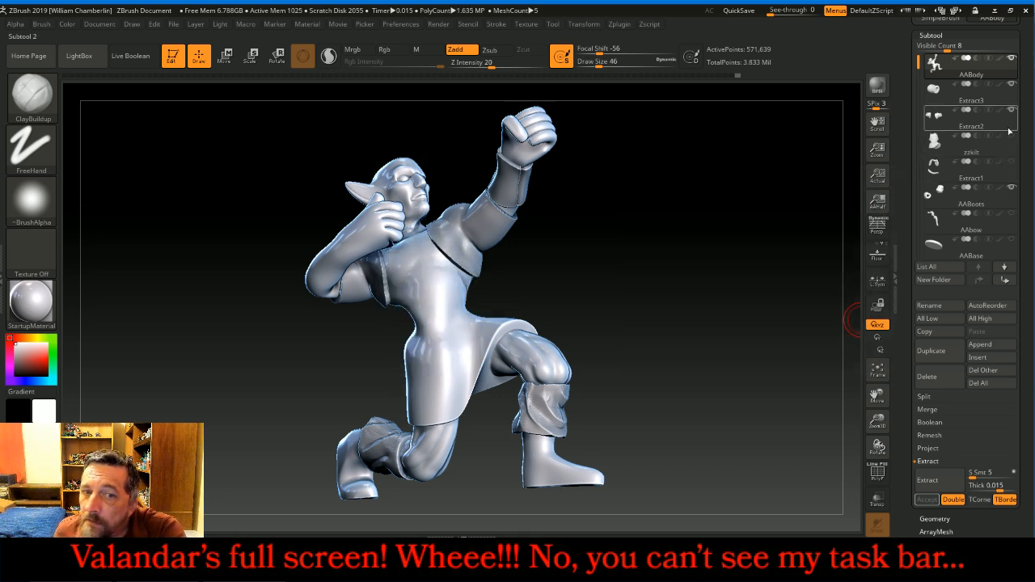
drag(726, 272, 800, 286)
drag(878, 422, 875, 479)
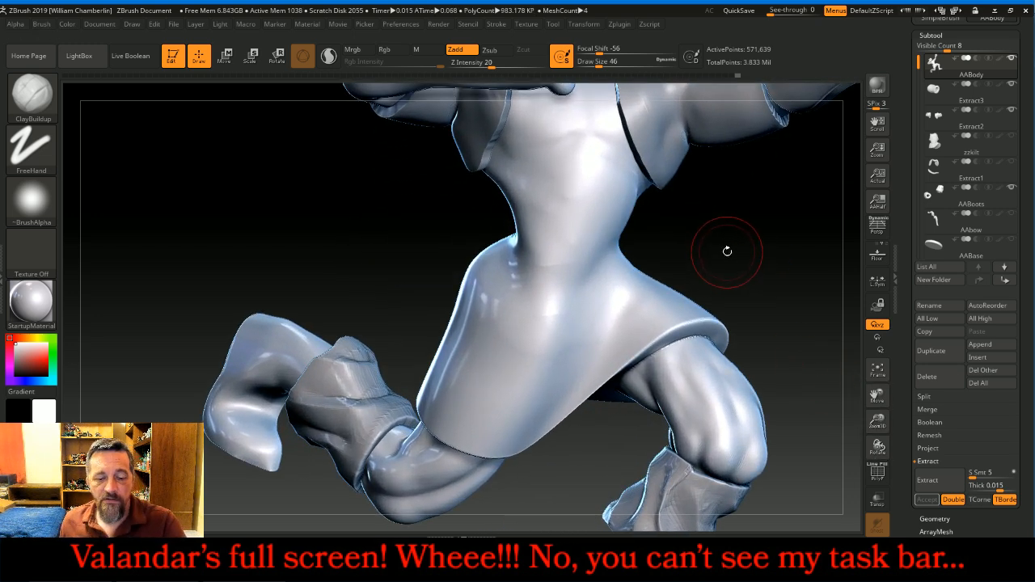
key(bracketleft)
key(bracketleft)
key(bracketleft)
key(bracketleft)
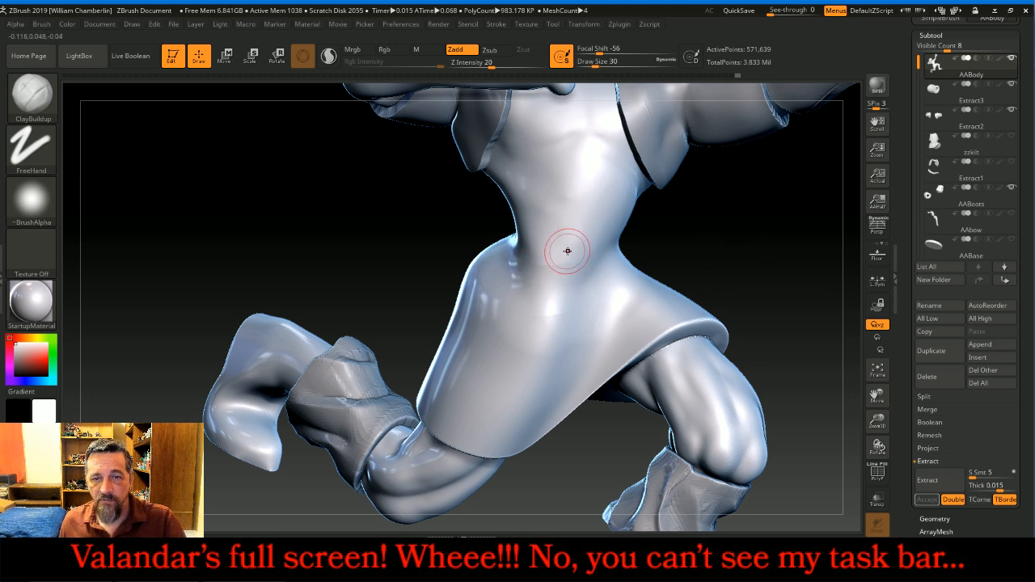
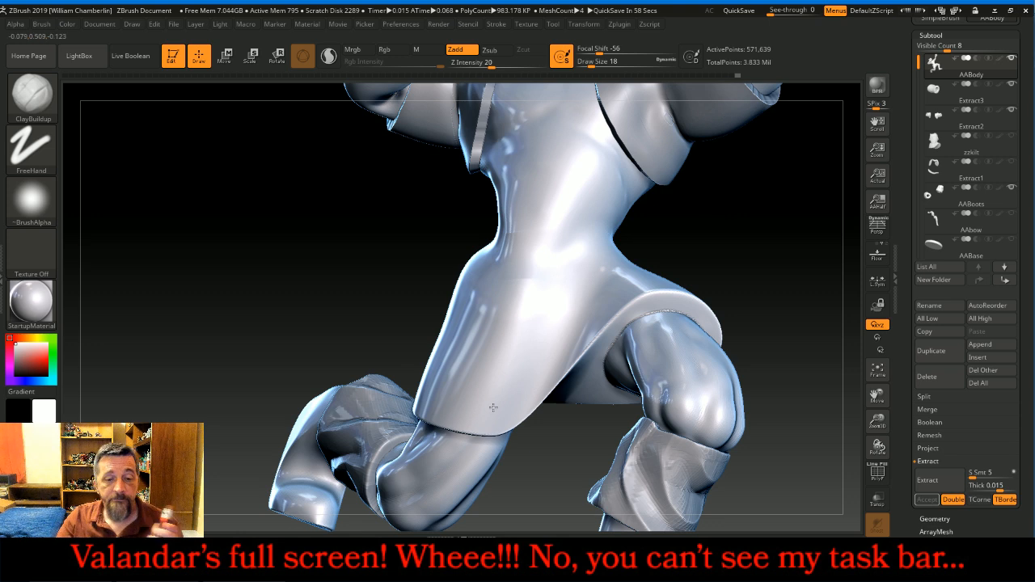
Check the stream's live chat in Firefox and return to the sculpt in ZBrush
click(273, 566)
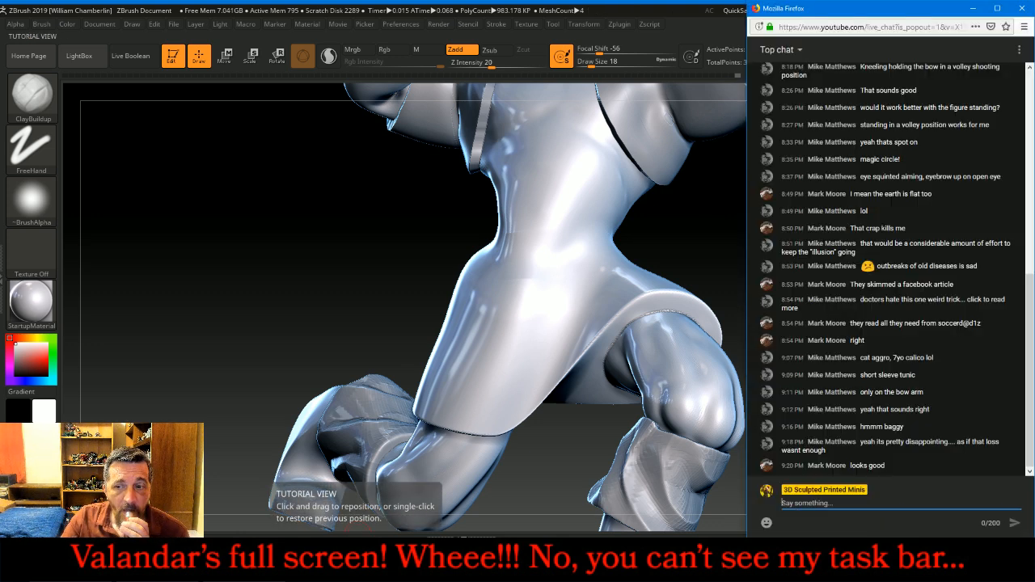
click(292, 258)
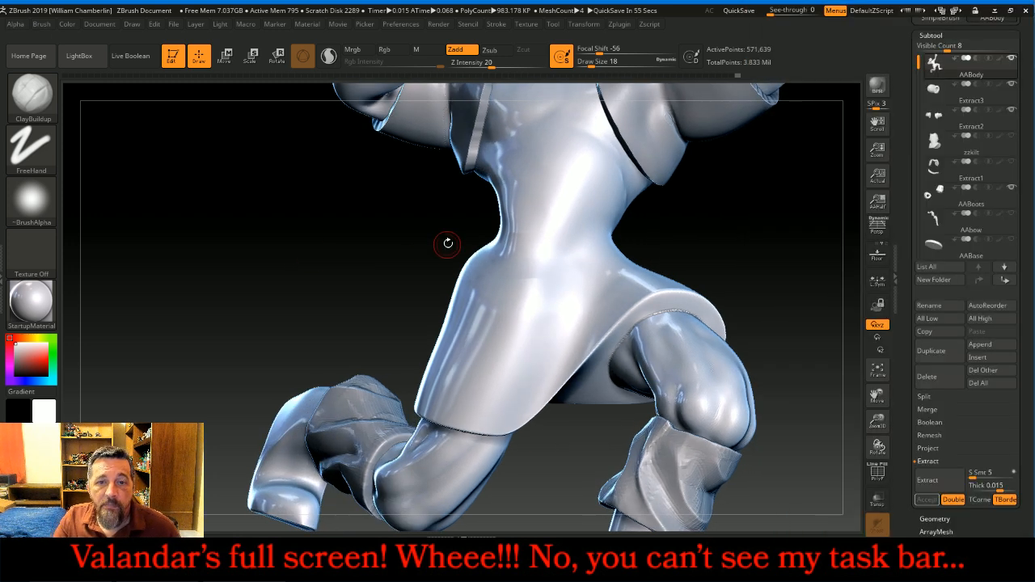
key(ctrl)
ctrl+drag(453, 243, 681, 217)
mouse_move(753, 219)
mouse_down()
mouse_move(768, 234)
mouse_move(805, 236)
mouse_move(834, 214)
mouse_move(711, 209)
mouse_move(740, 246)
mouse_move(730, 249)
mouse_move(774, 248)
mouse_up()
key(ctrl)
ctrl+drag(476, 243, 656, 242)
mouse_move(475, 244)
ctrl+mouse_down()
mouse_move(733, 238)
mouse_move(801, 257)
mouse_move(758, 245)
mouse_move(766, 245)
mouse_move(696, 253)
ctrl+mouse_up()
Mask a narrow belt-shaped band around the waist of the AABody subtool
key(ctrl)
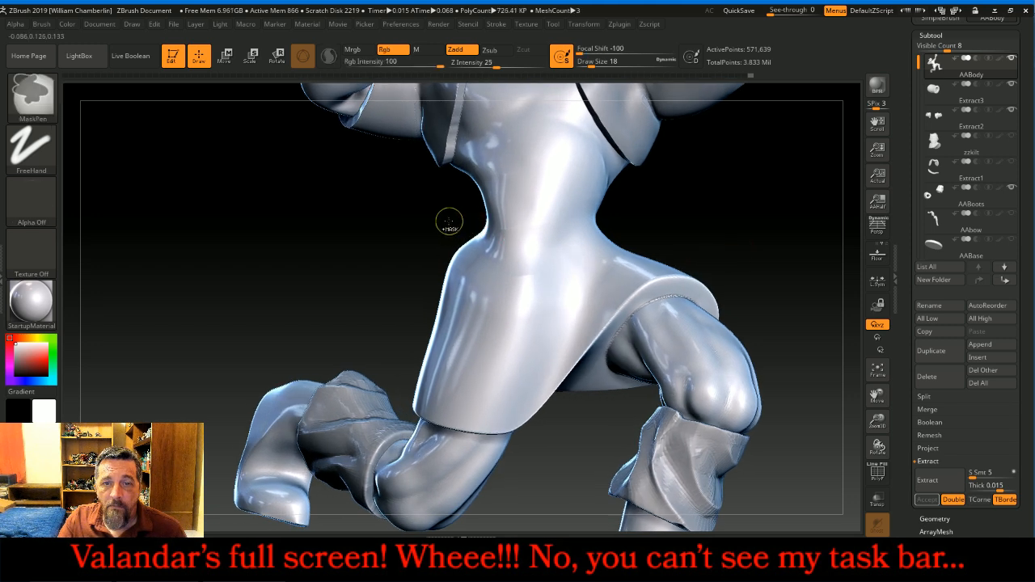
mouse_move(453, 236)
ctrl+mouse_down()
mouse_move(651, 235)
mouse_move(410, 231)
mouse_move(614, 209)
mouse_move(451, 204)
ctrl+mouse_up()
mouse_move(642, 219)
mouse_down()
mouse_move(723, 220)
mouse_move(615, 205)
mouse_move(644, 210)
mouse_up()
drag(619, 254, 713, 257)
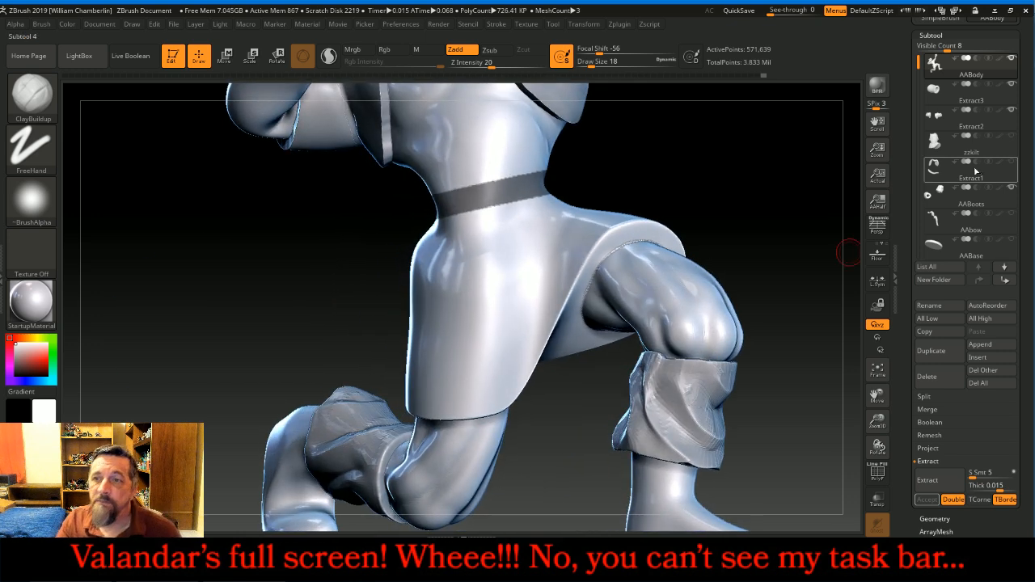
Show the zzkilt and Extract1 subtools again
click(1013, 136)
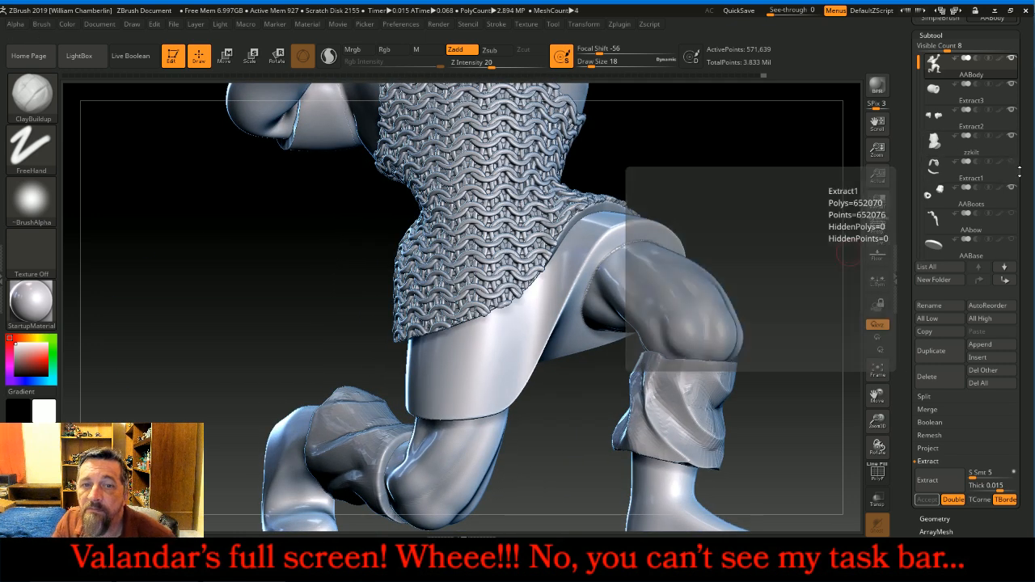
click(1015, 166)
click(1011, 162)
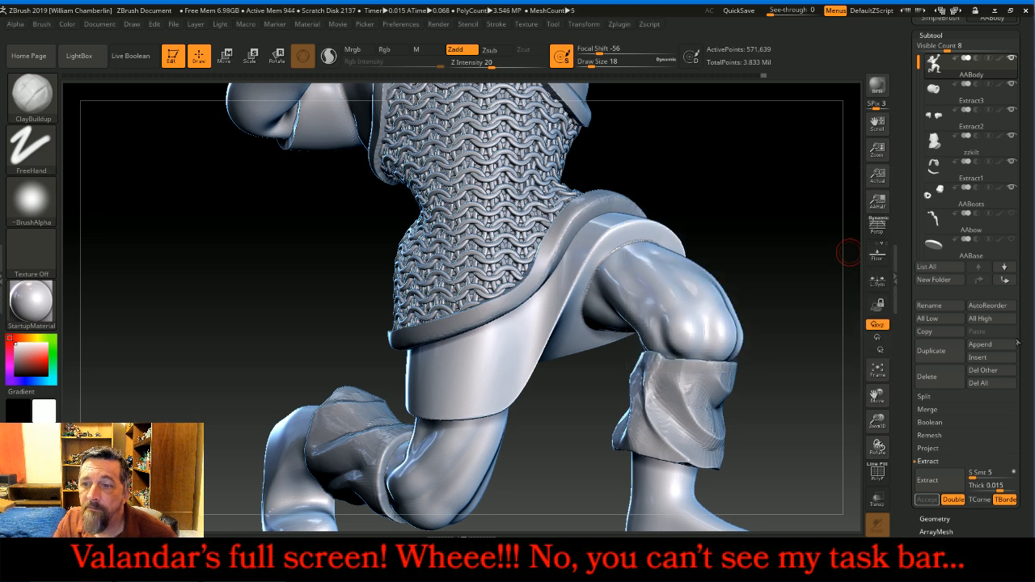
Preview an extraction of the masked waist band with a thickness of 0.03
click(988, 485)
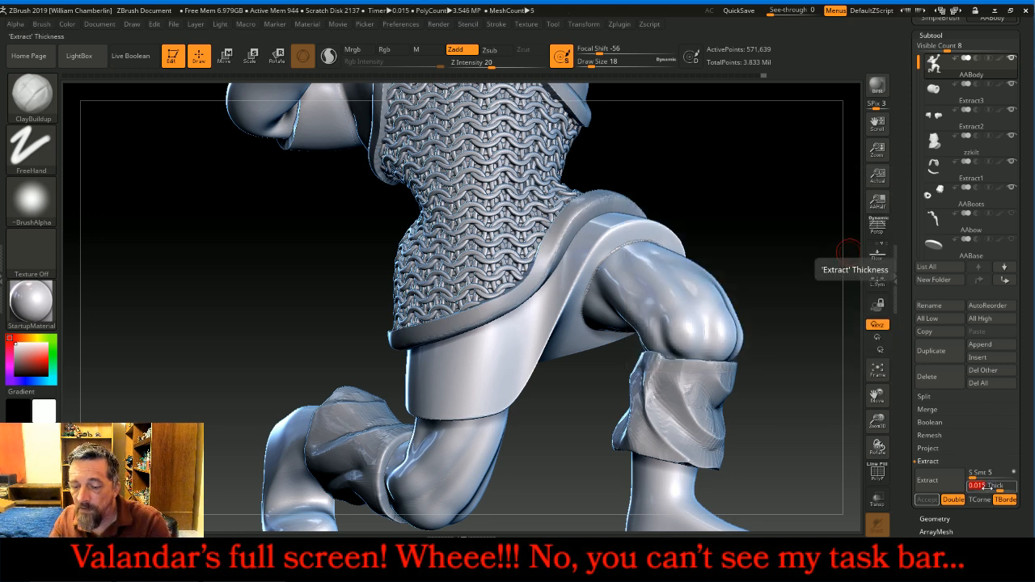
key(Return)
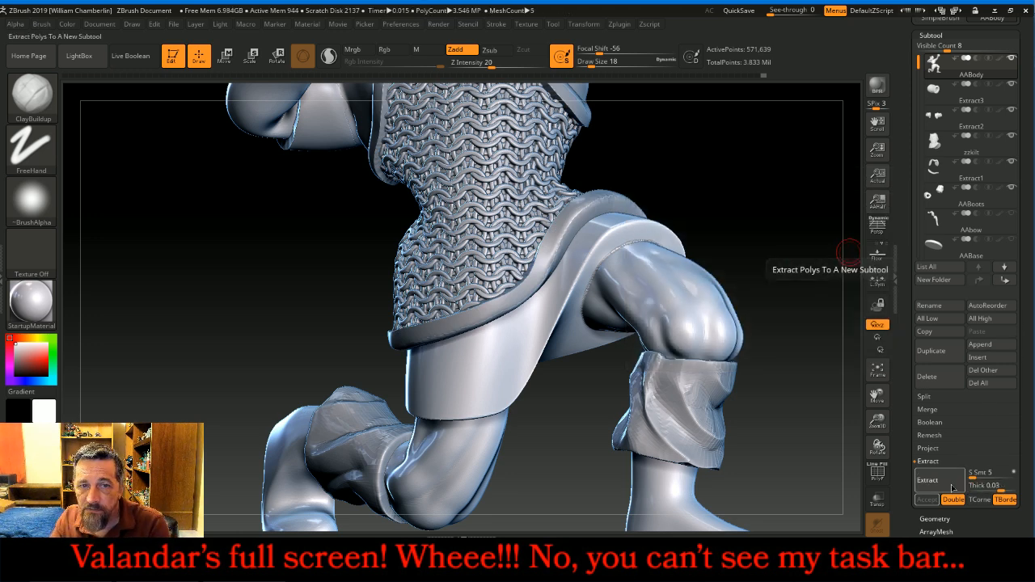
click(953, 487)
Extract the masked waist band with a thickness of 0.04 and accept it as a new belt subtool
click(985, 486)
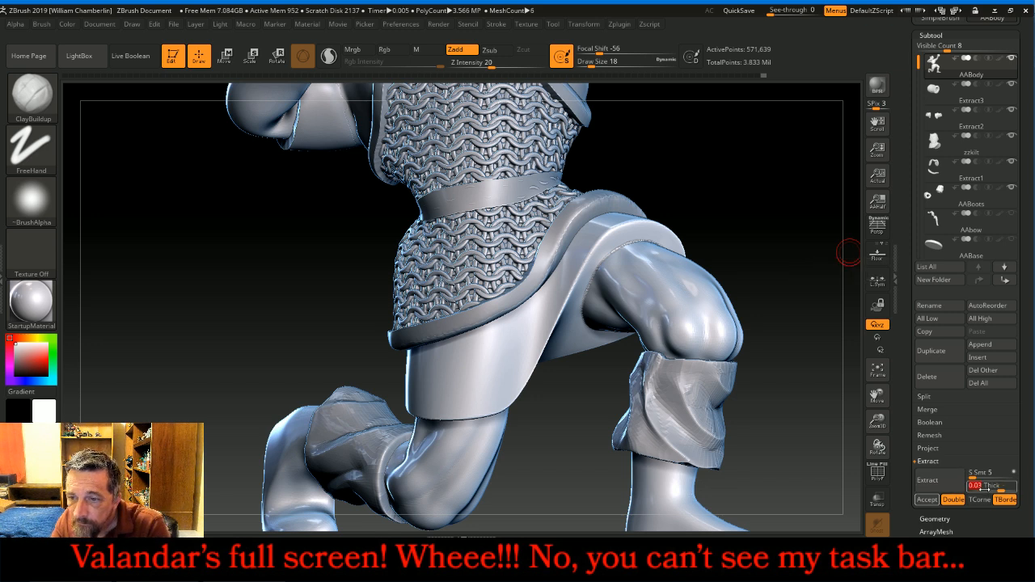
key(Return)
click(951, 484)
click(926, 499)
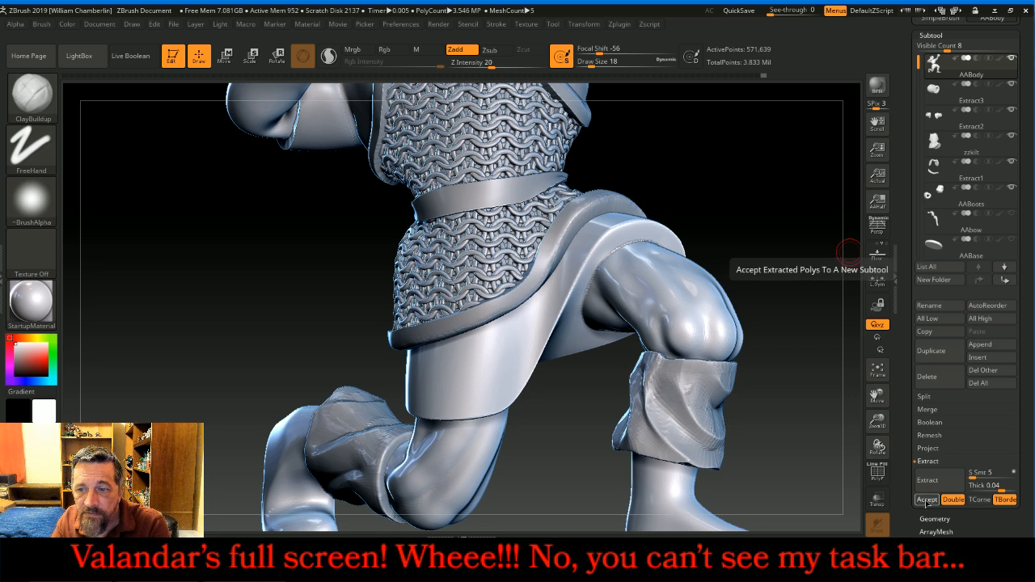
Clear the mask from the AABody subtool and make the extracted belt the active subtool
ctrl+drag(749, 211, 718, 210)
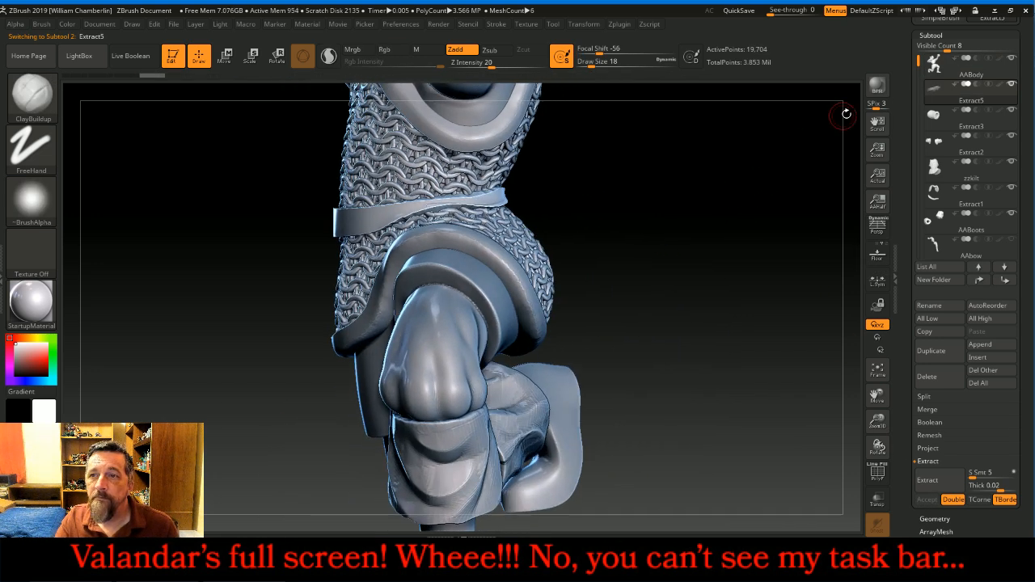
click(934, 67)
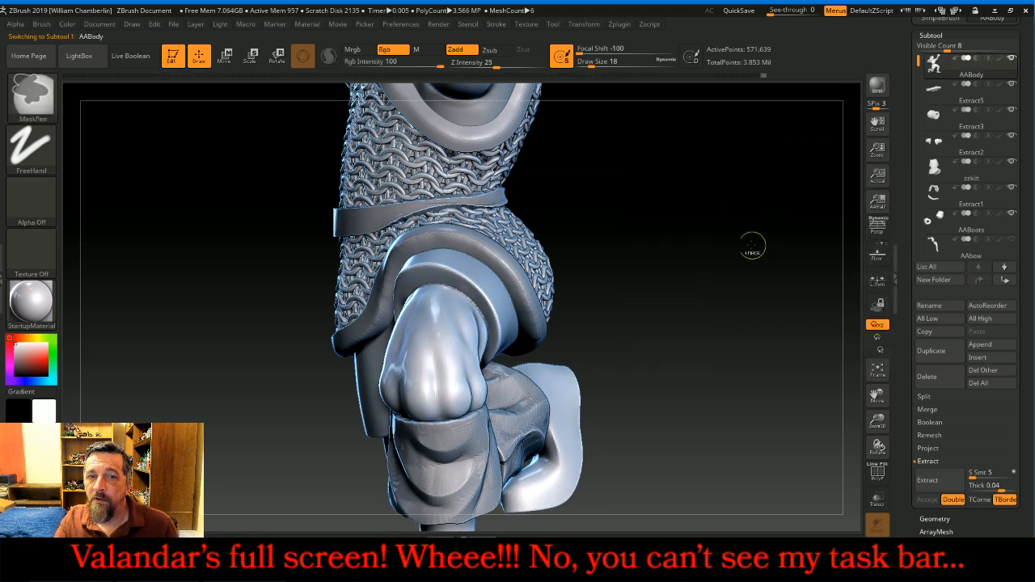
click(932, 95)
drag(774, 196, 819, 210)
drag(698, 226, 582, 216)
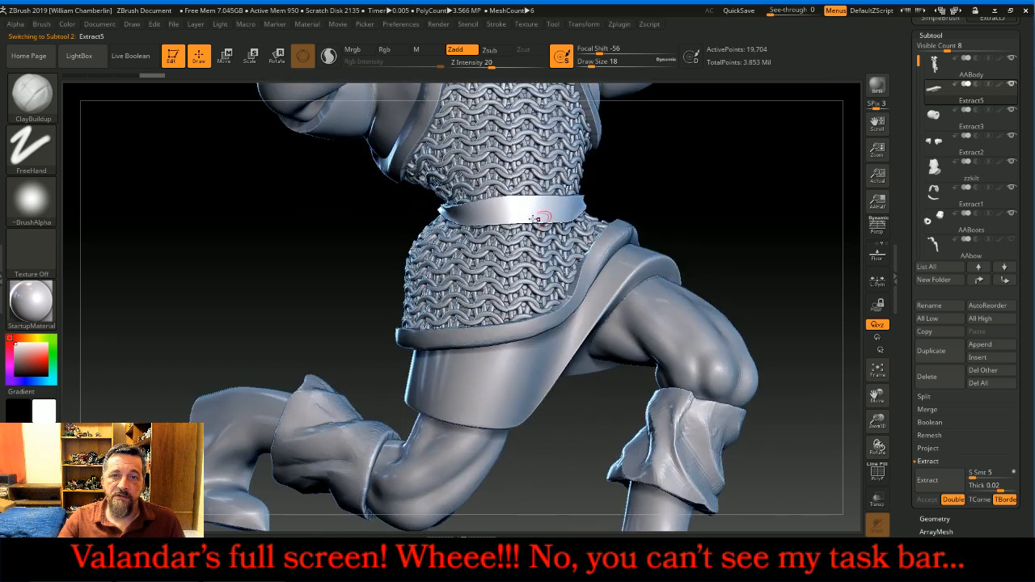
Insert the Pouch mesh from the InsertBeltstuff brush onto the front of the belt
click(32, 95)
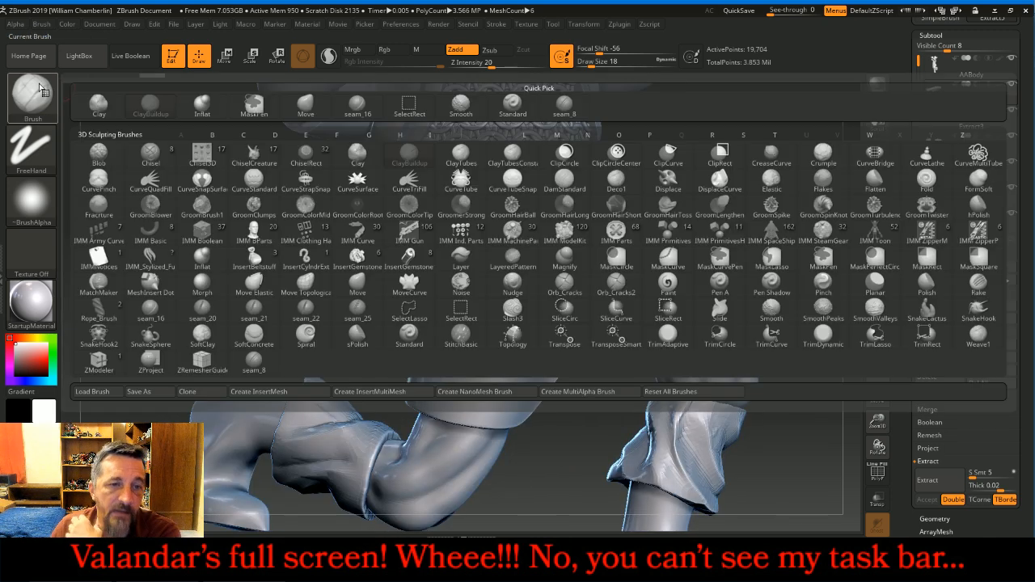
click(419, 266)
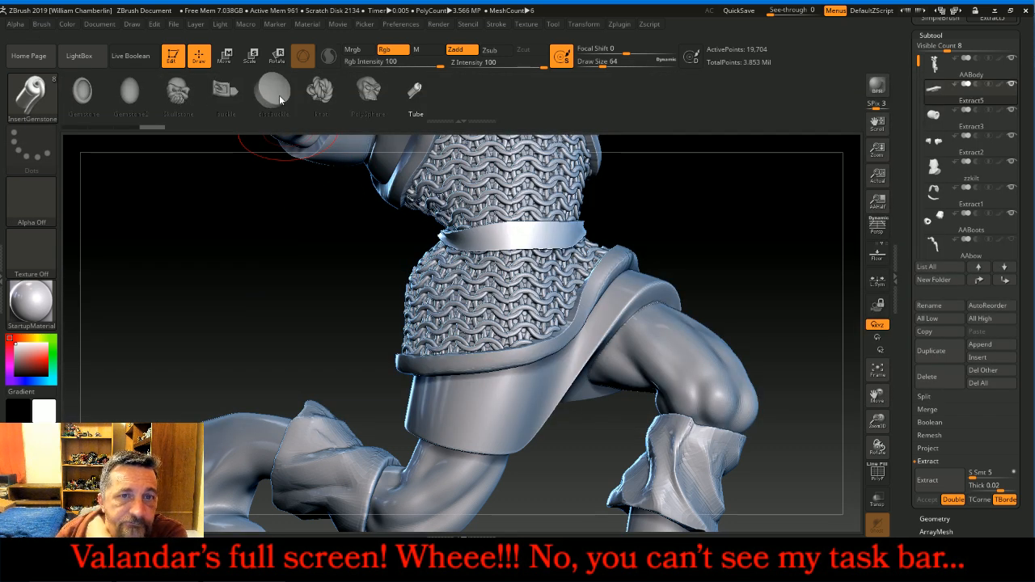
click(33, 95)
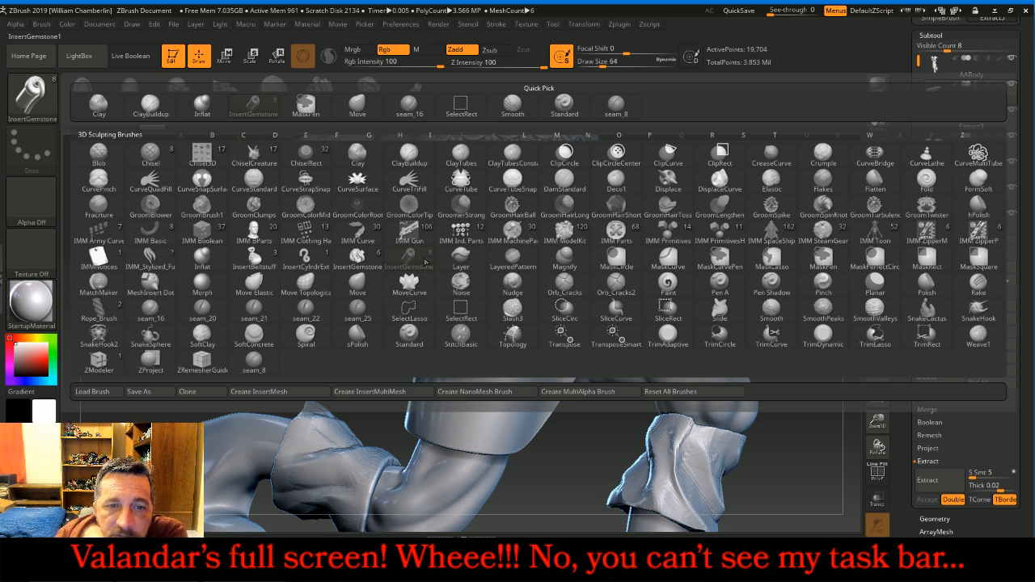
click(253, 257)
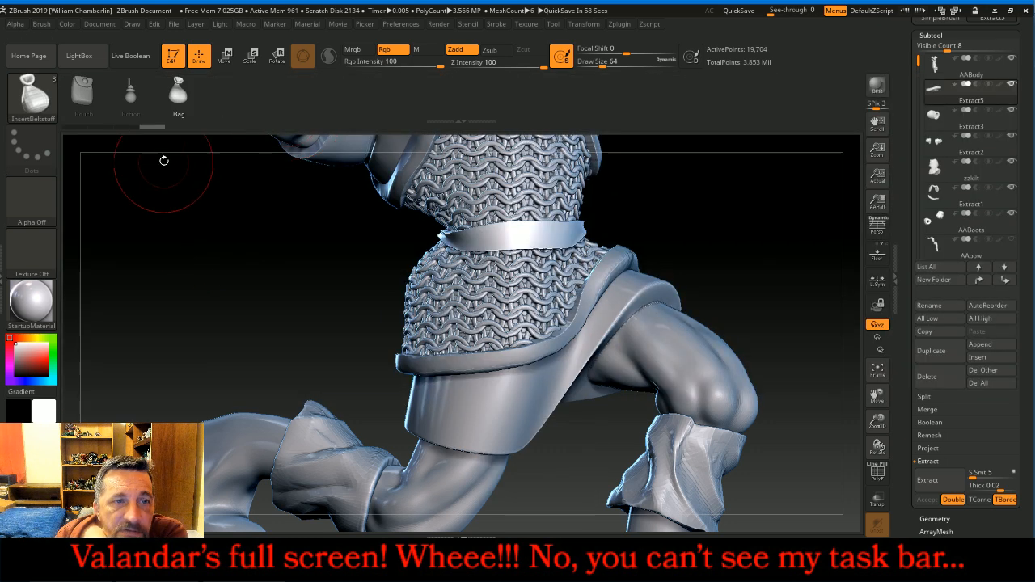
click(90, 92)
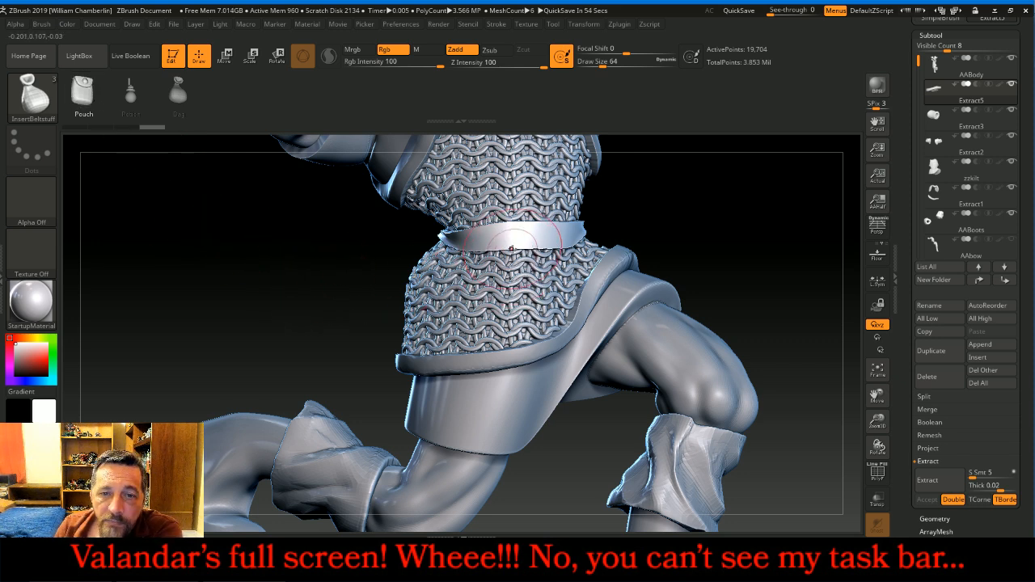
drag(514, 248, 520, 276)
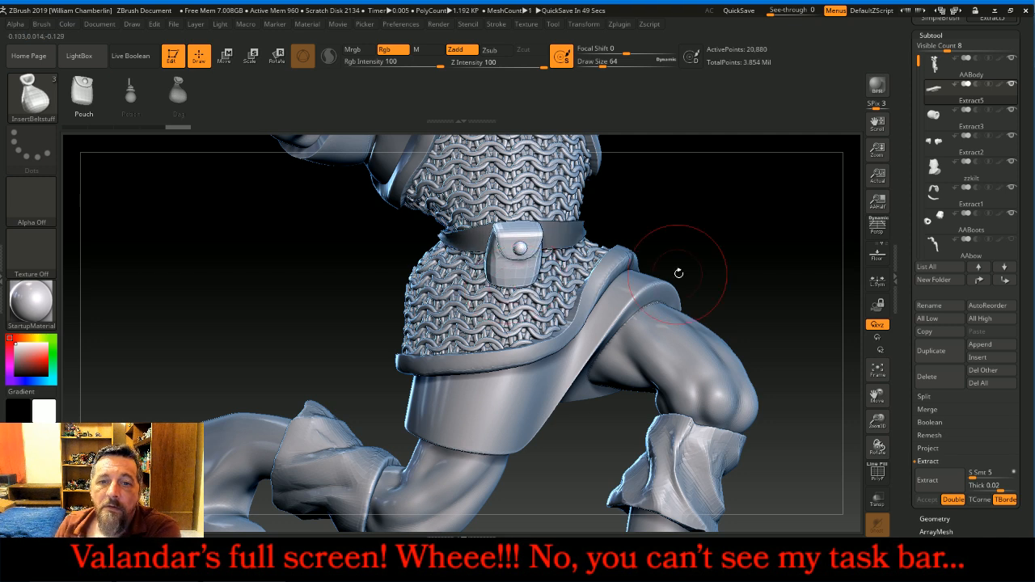
Rotate the pouch so it hangs upright against the belt, and split it off as its own subtool
click(276, 55)
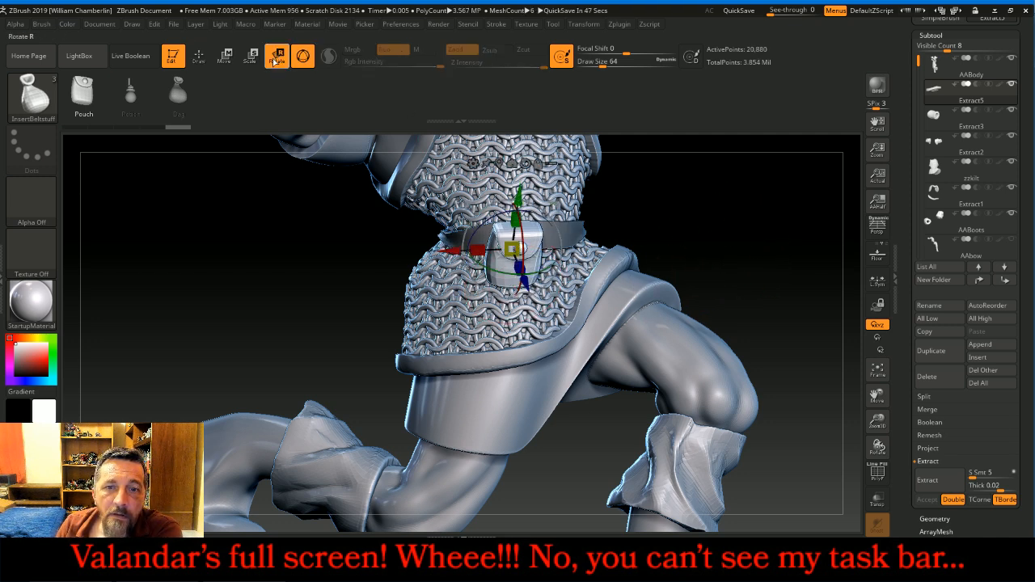
drag(522, 269, 523, 237)
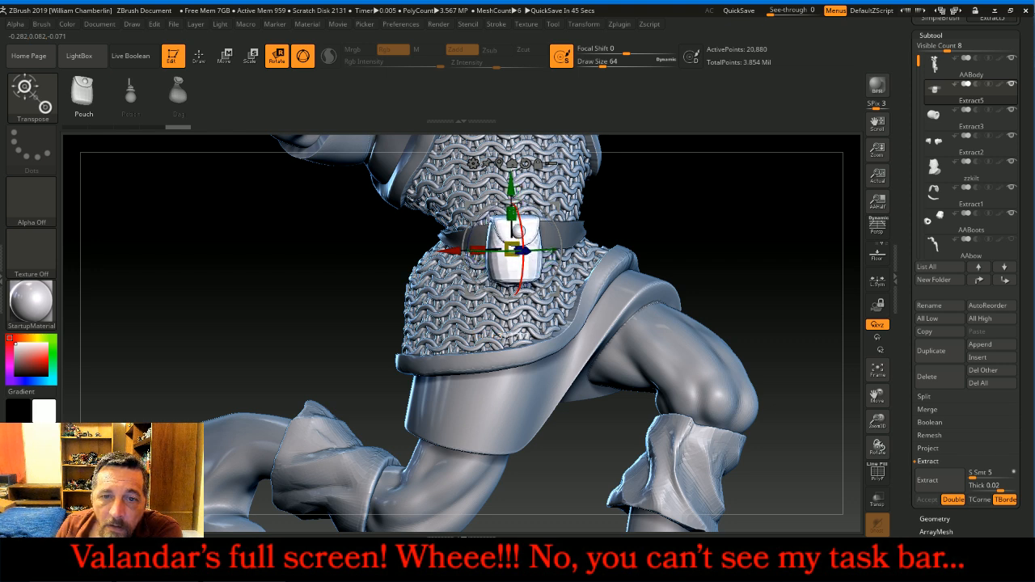
drag(663, 207, 570, 249)
drag(635, 277, 673, 322)
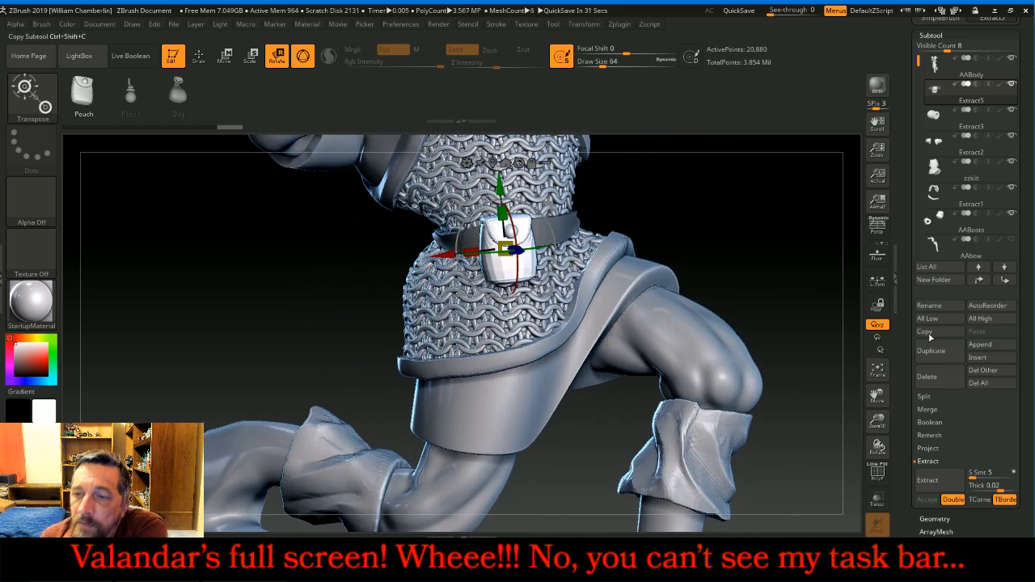
click(930, 396)
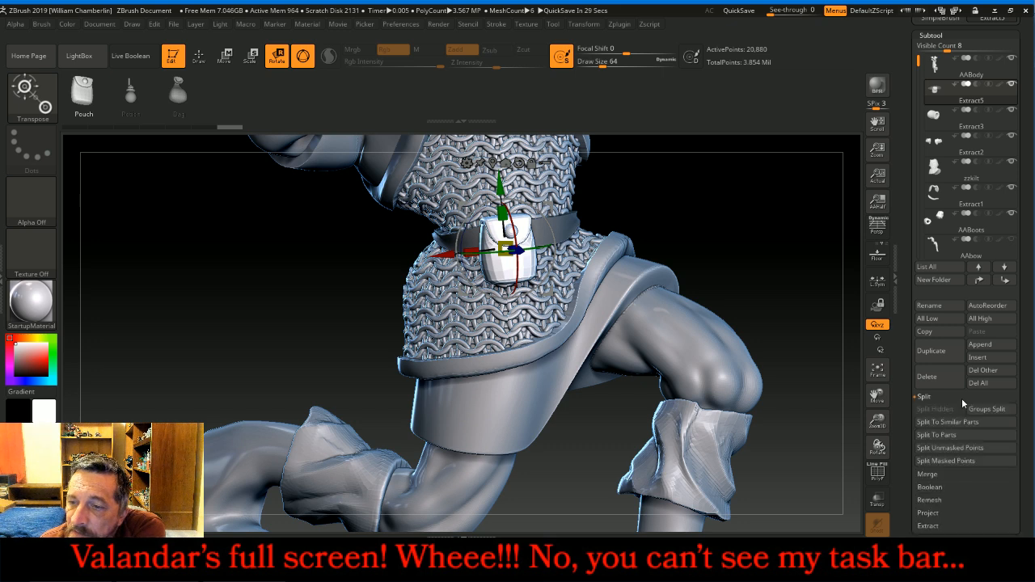
click(950, 448)
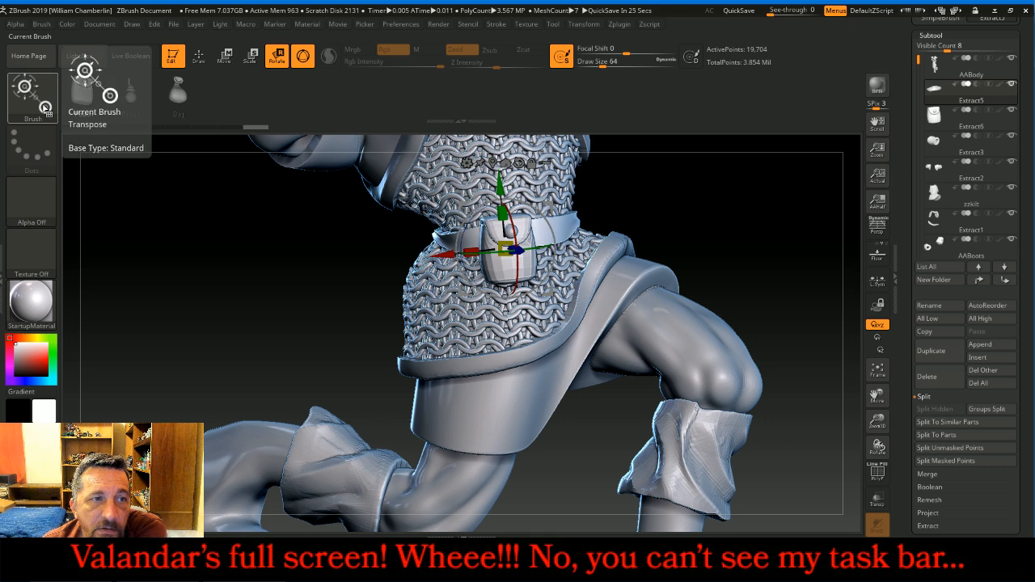
Insert the Potion mesh from the InsertBeltstuff brush on the belt beside the pouch, on its hip side
click(44, 106)
click(254, 105)
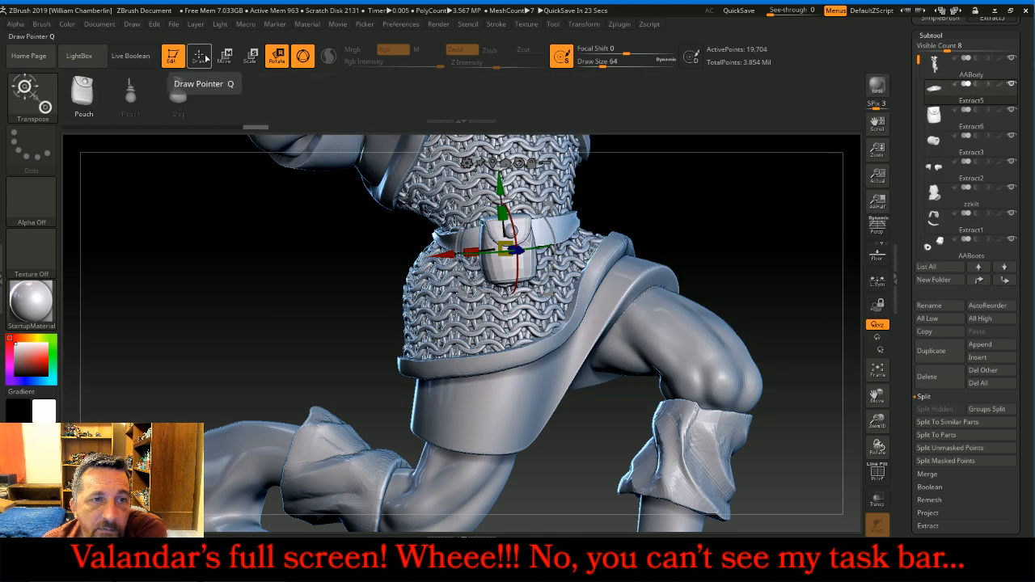
click(203, 56)
click(131, 93)
drag(157, 210, 174, 212)
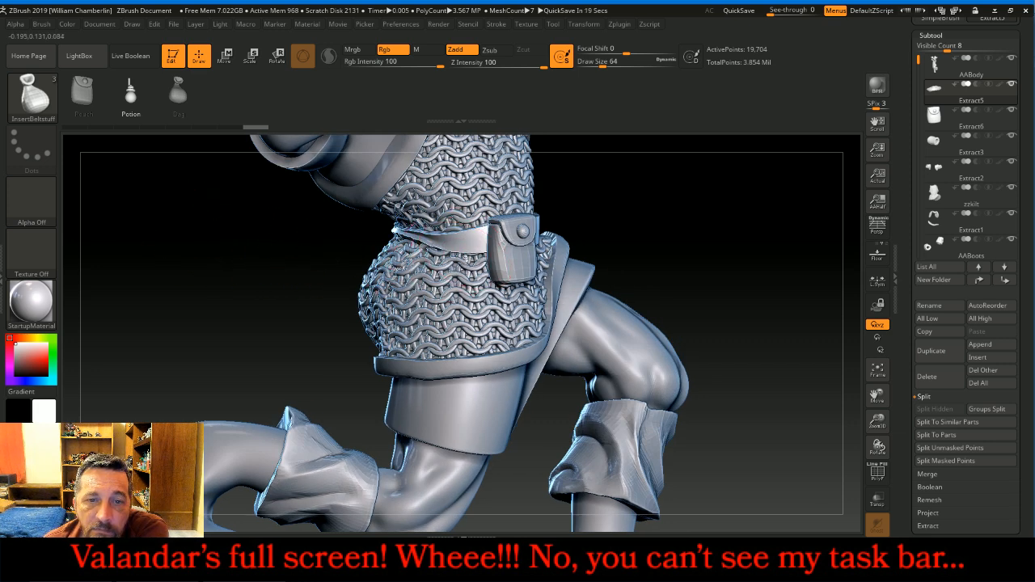
drag(465, 260, 464, 324)
Rotate the potion flask to hang upright, lower it below the belt and shift it outward, clear of the chainmail
key(r)
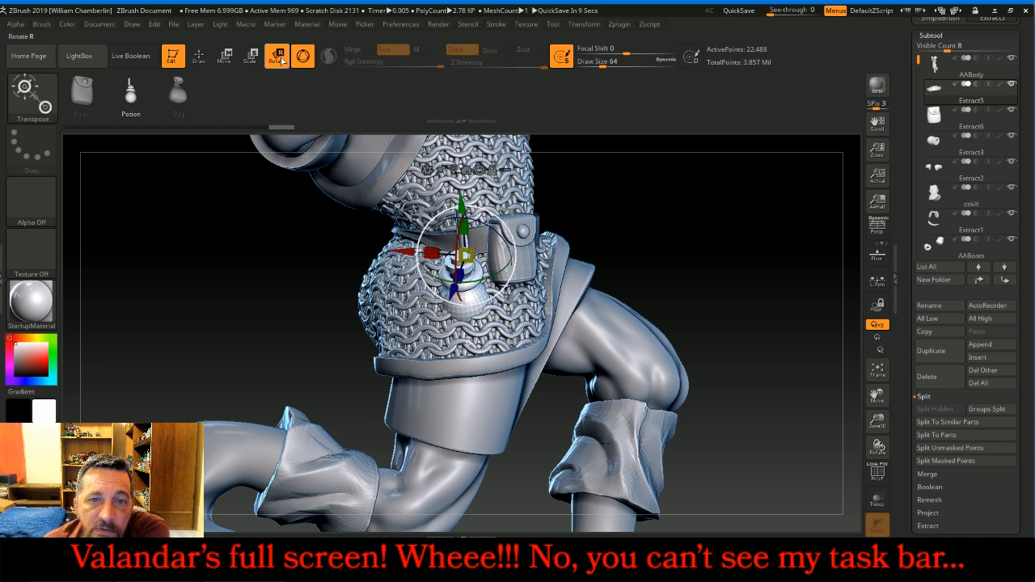
drag(459, 244, 467, 194)
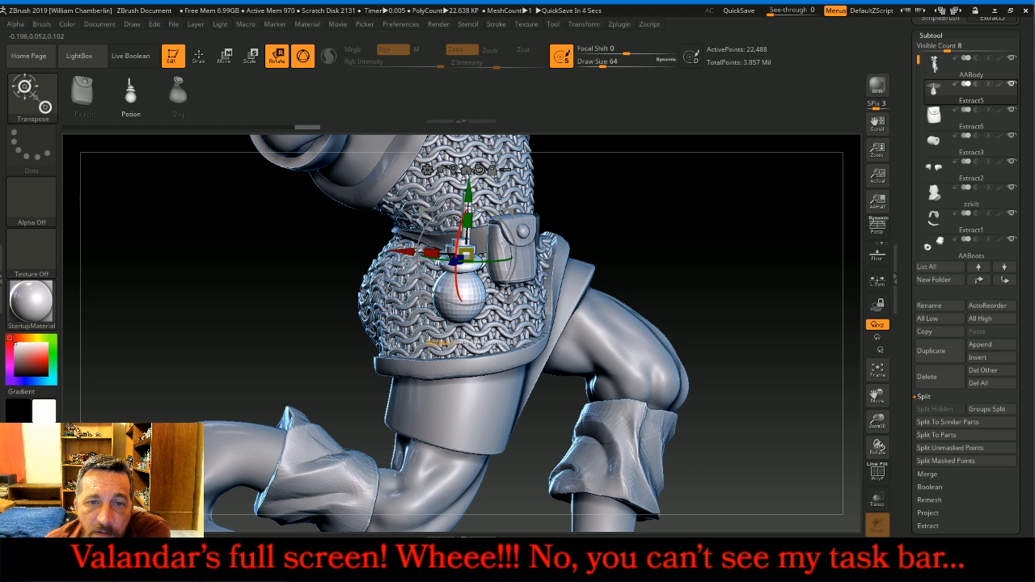
drag(468, 192, 466, 241)
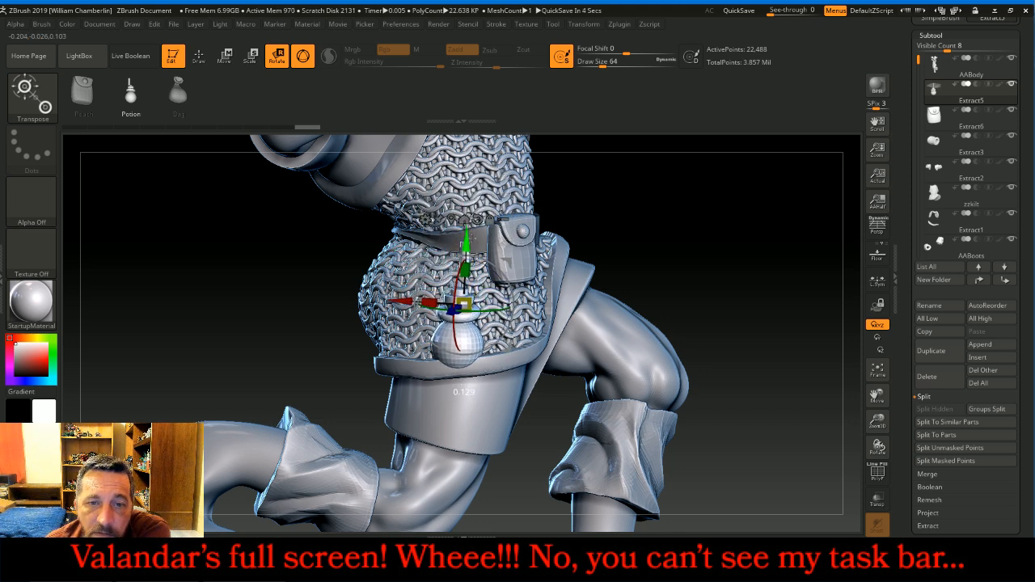
drag(720, 253, 673, 250)
drag(415, 293, 362, 268)
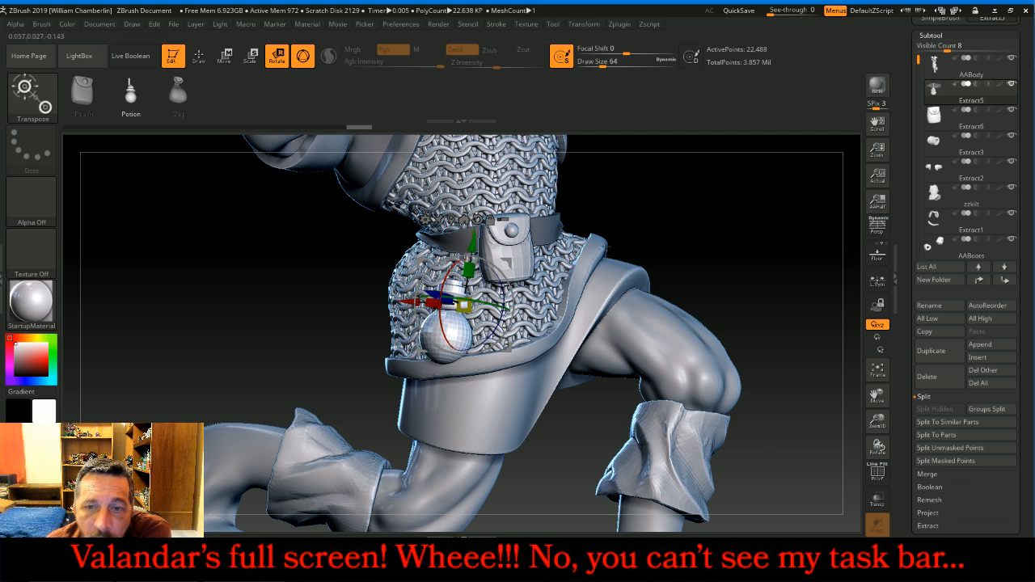
drag(704, 234, 659, 235)
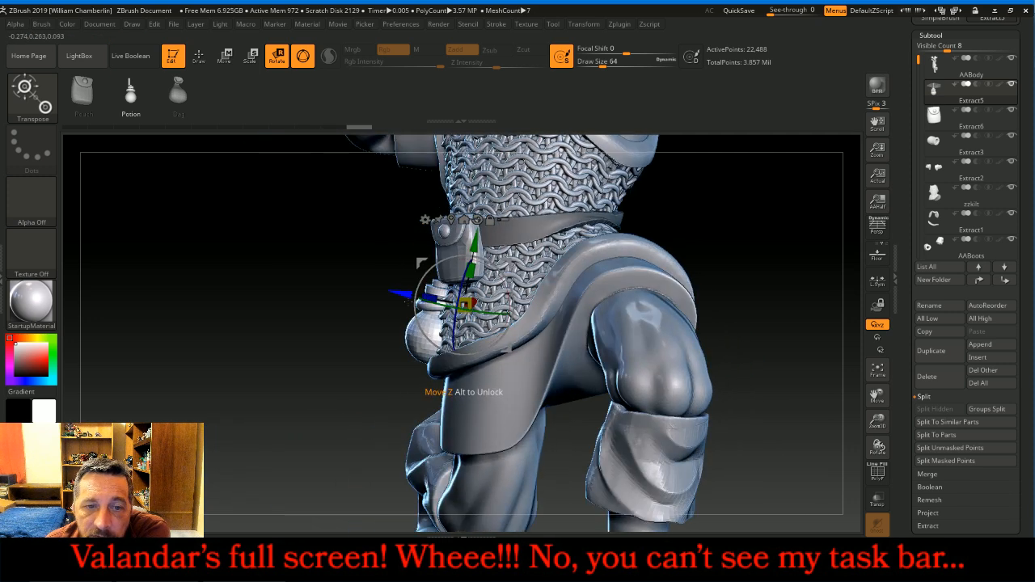
drag(402, 293, 386, 296)
drag(321, 309, 392, 380)
Bend the potion's hanging strap inward toward the belt with the Move brush
click(39, 92)
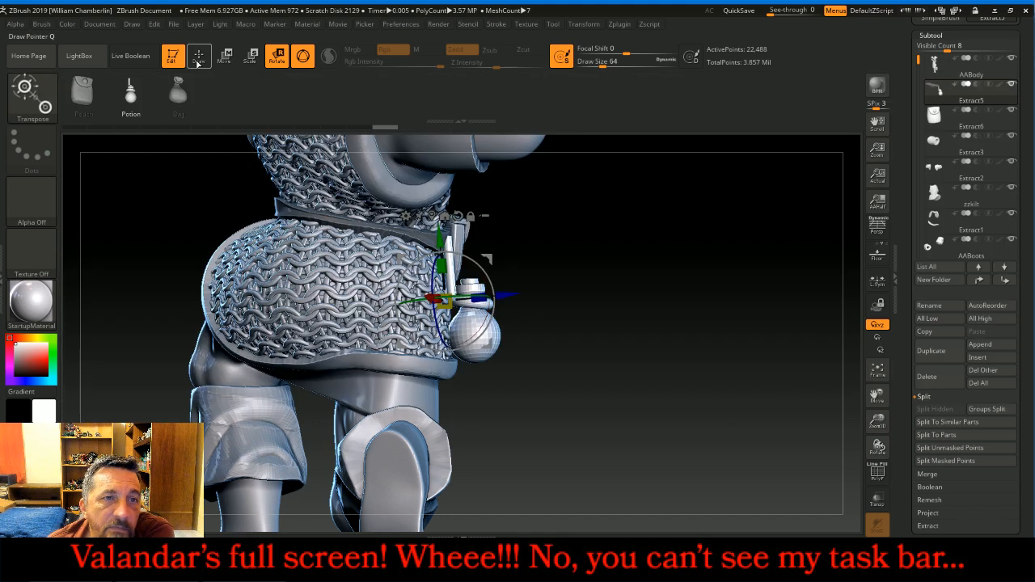
click(198, 58)
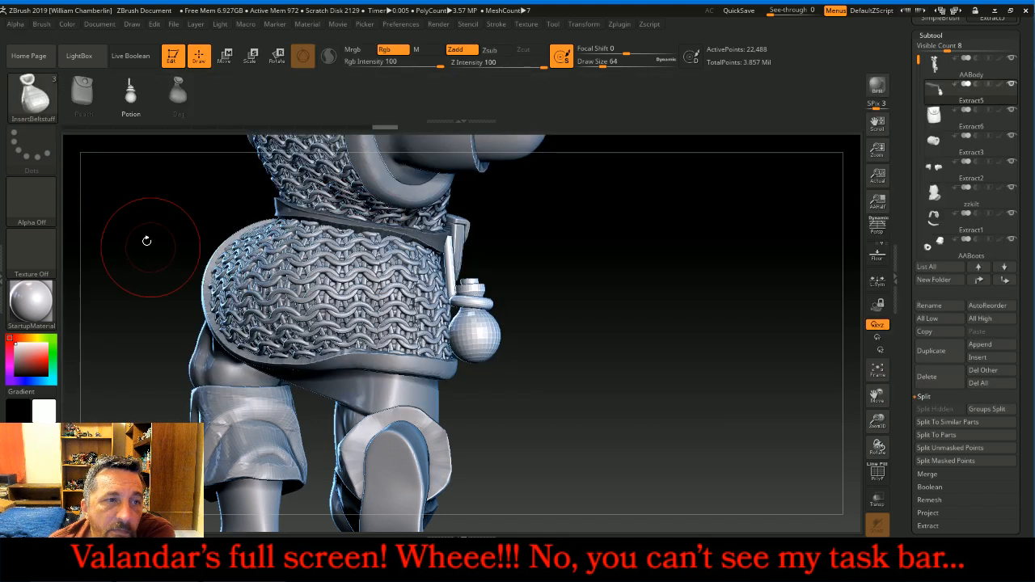
click(32, 93)
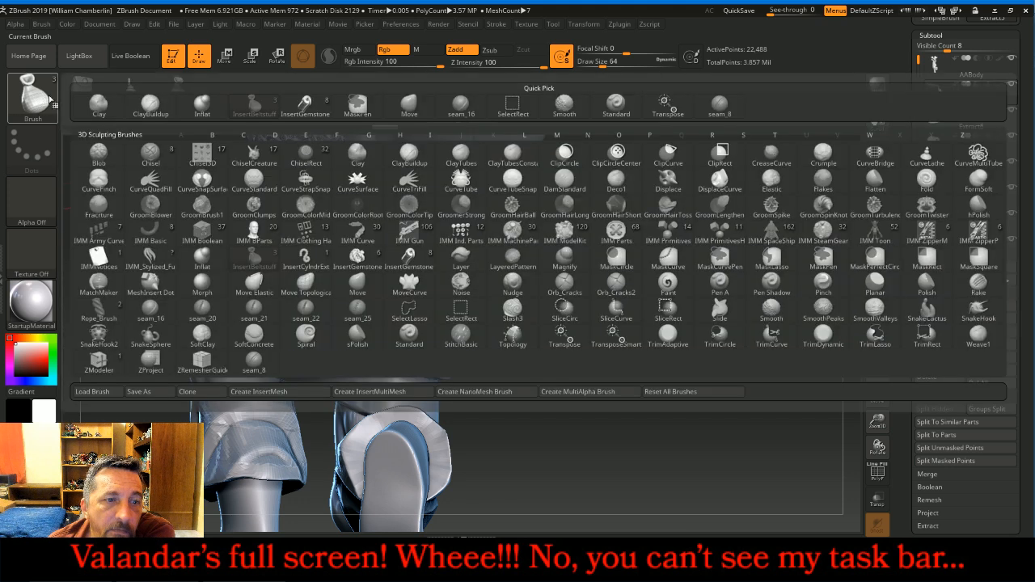
click(358, 280)
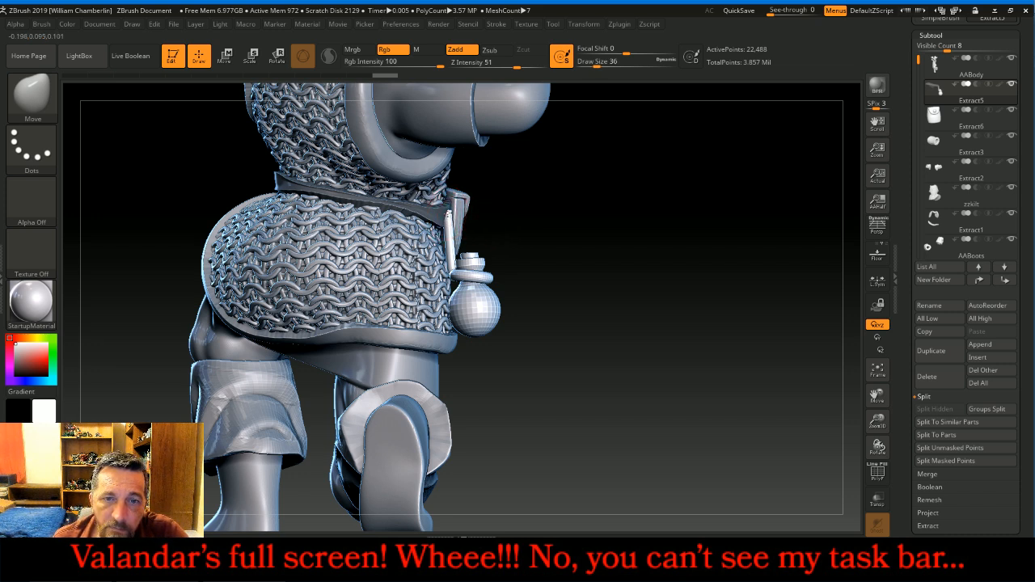
drag(455, 235, 448, 230)
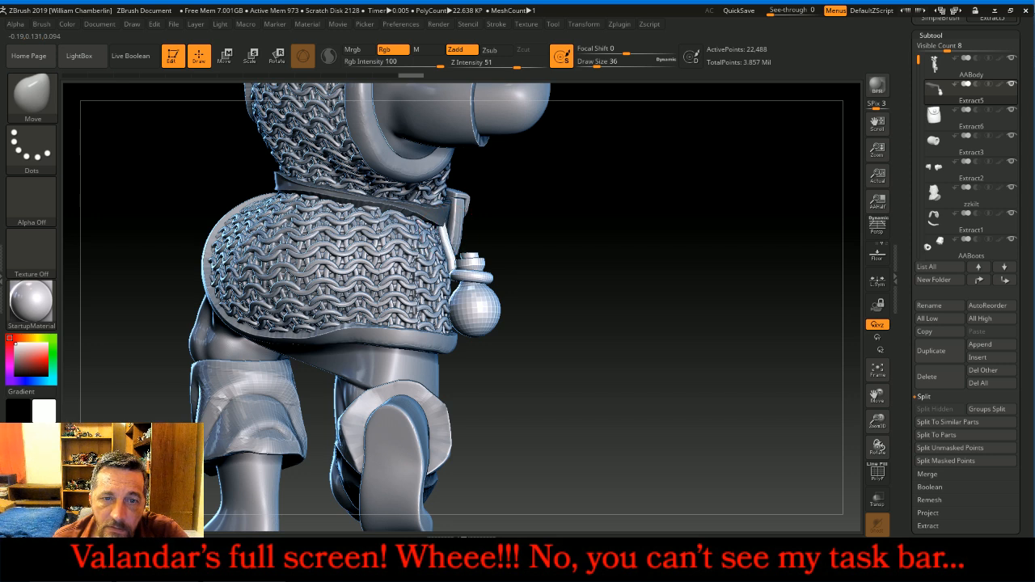
Split the unmasked potion from the belt into its own subtool and merge it down with the pouch subtool
drag(661, 259, 763, 347)
click(930, 450)
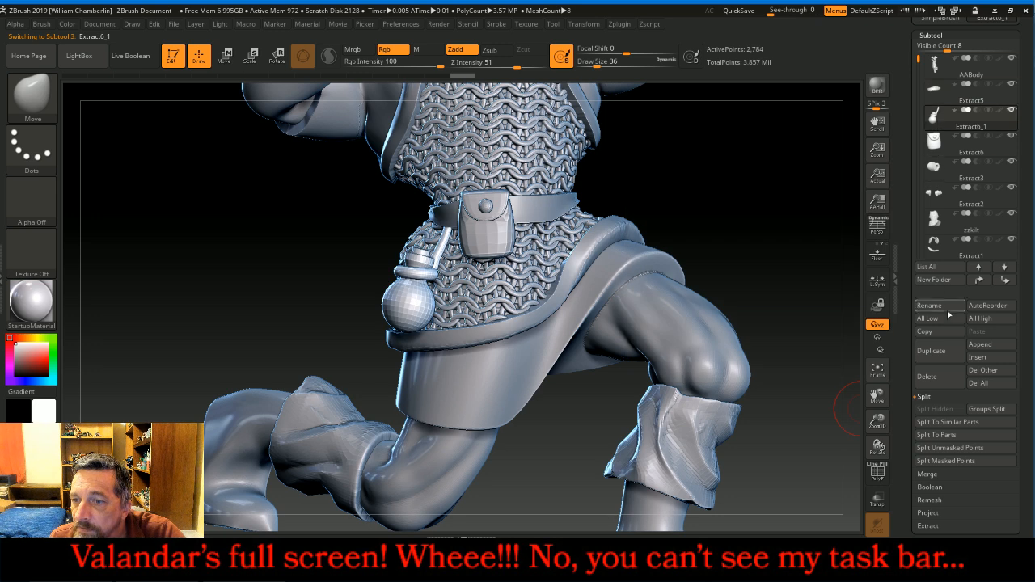
click(934, 476)
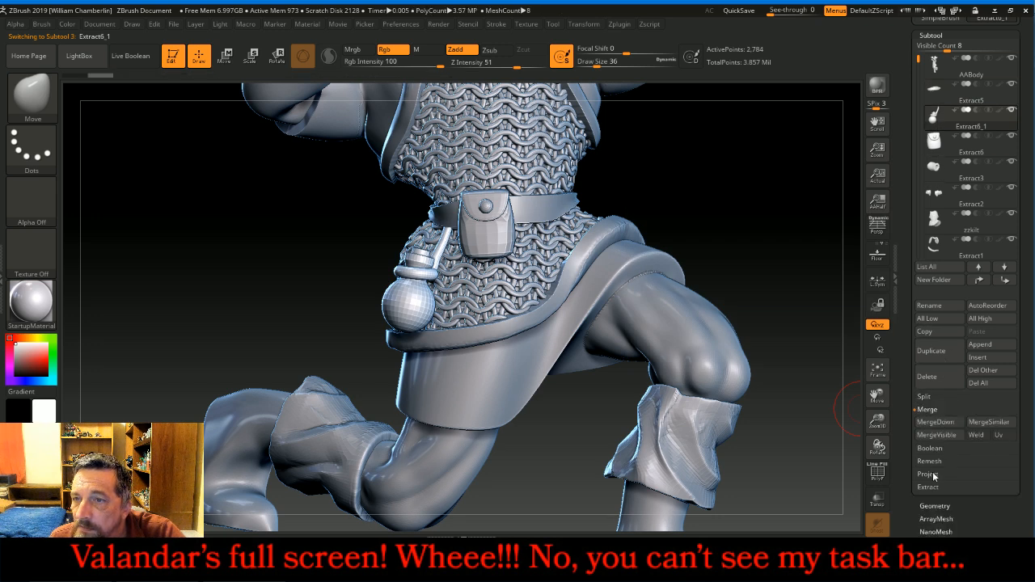
click(938, 422)
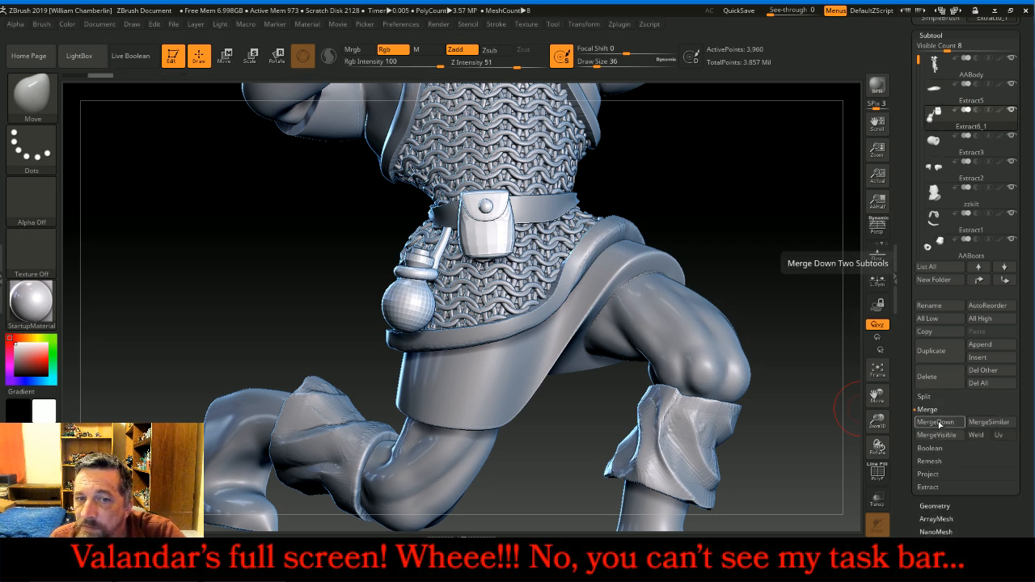
Subdivide the merged pouch and potion three times with smoothing and delete the lower subdivision levels
click(935, 505)
click(940, 150)
click(940, 150)
click(940, 149)
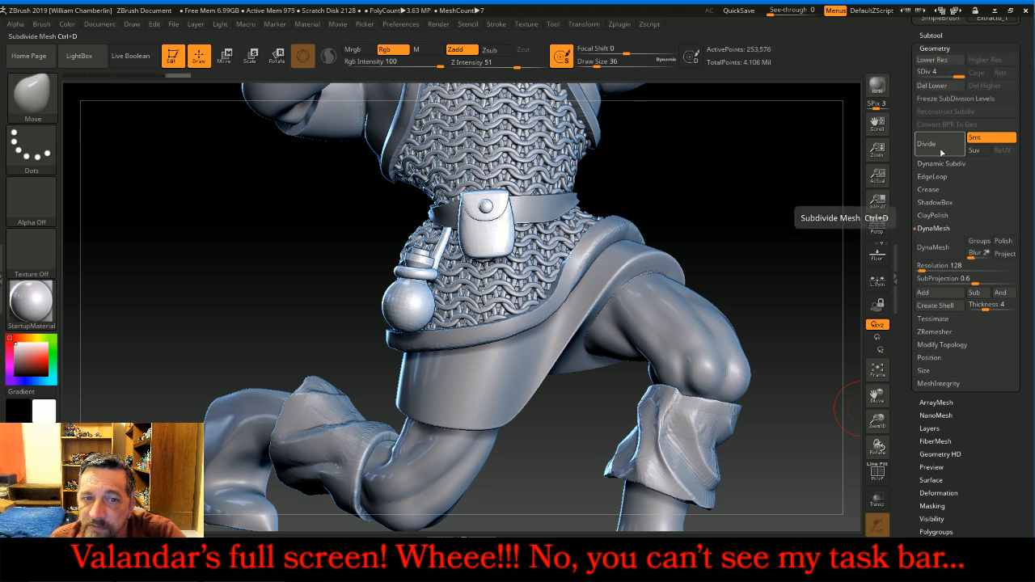
click(932, 85)
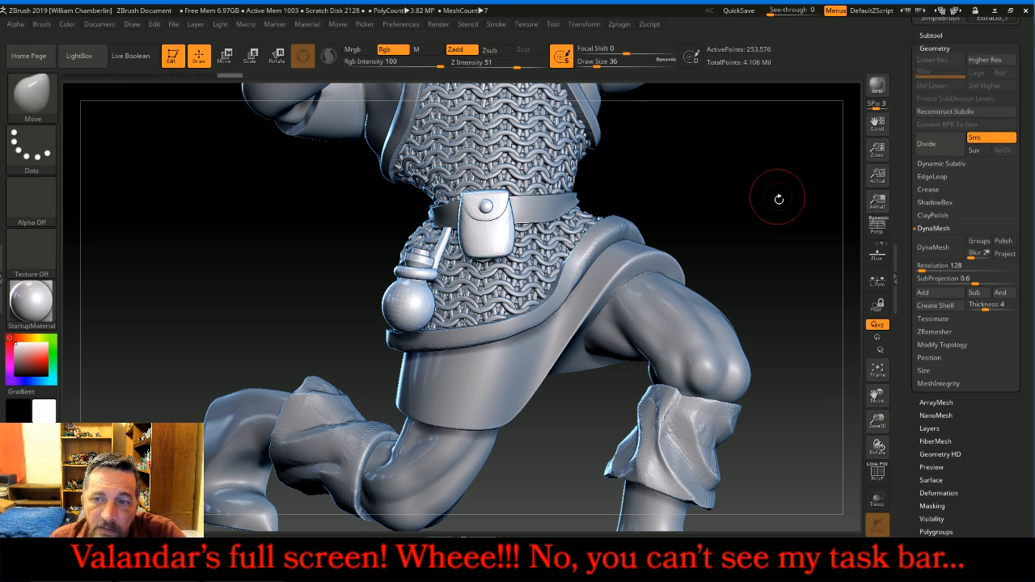
Frame the whole figure, examine the belt items and outfit from several sides, and check the live chat
click(878, 369)
mouse_move(784, 365)
mouse_down()
mouse_move(768, 362)
mouse_move(792, 353)
mouse_up()
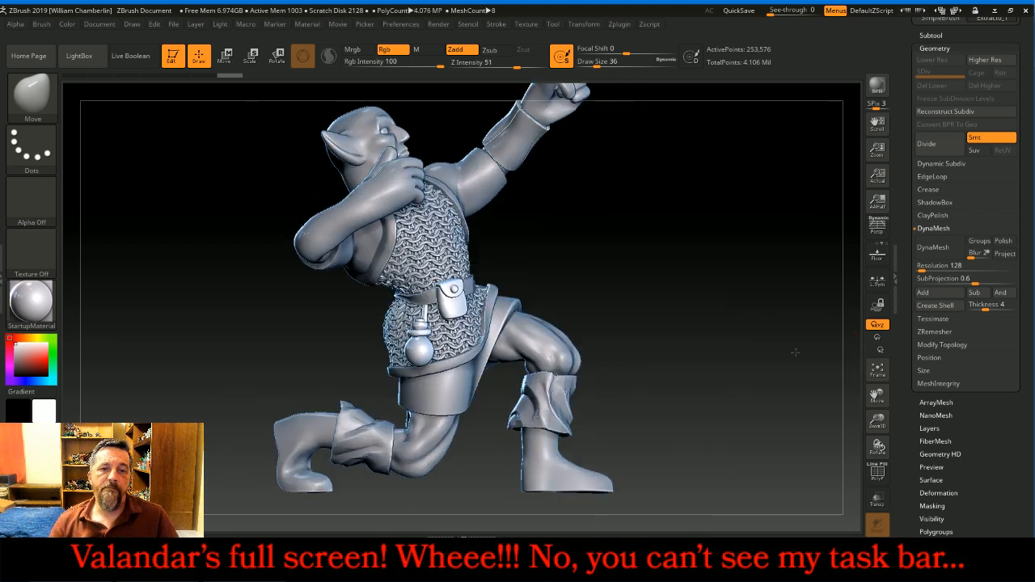
drag(749, 261, 726, 260)
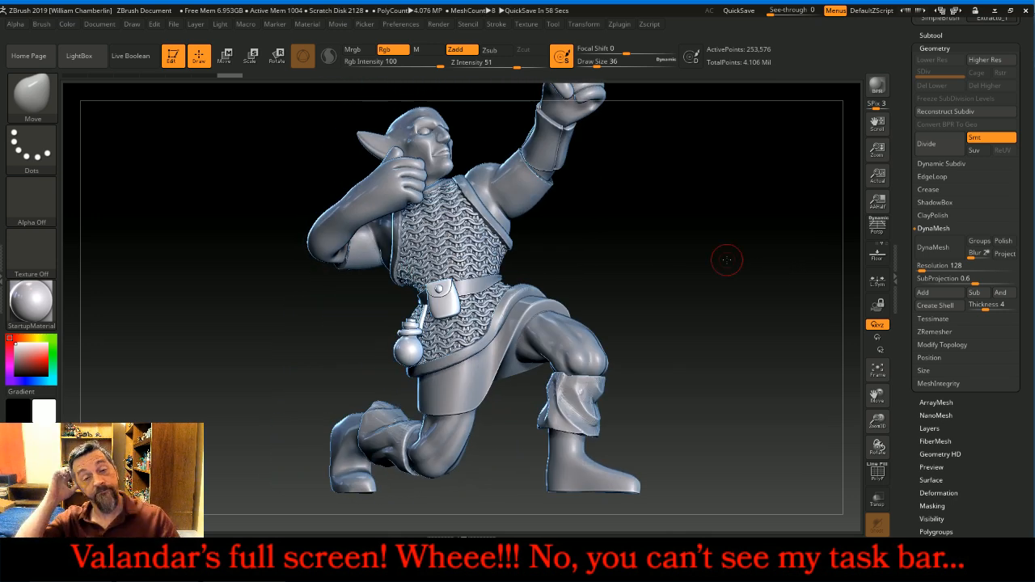
drag(726, 260, 614, 284)
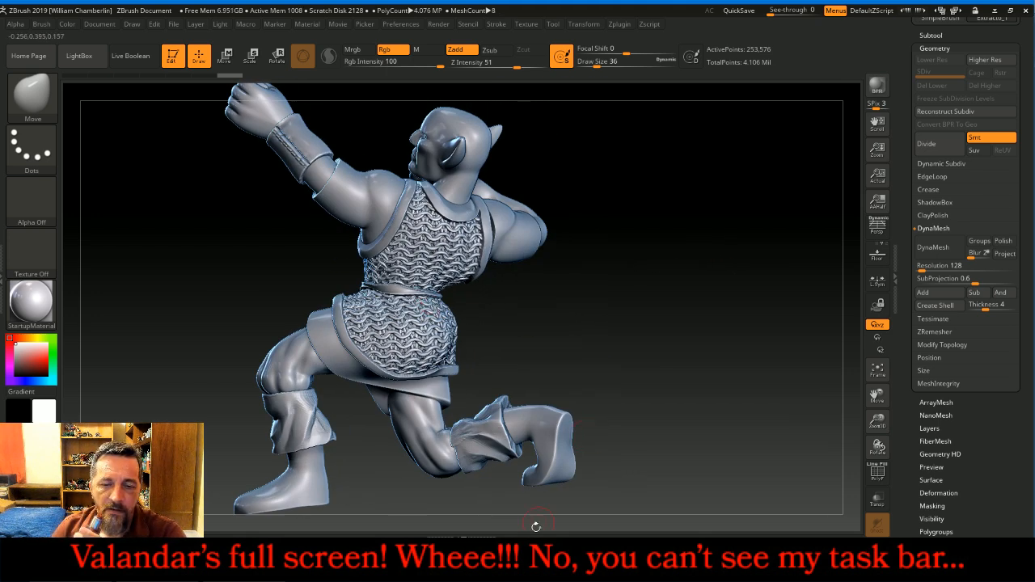
click(530, 566)
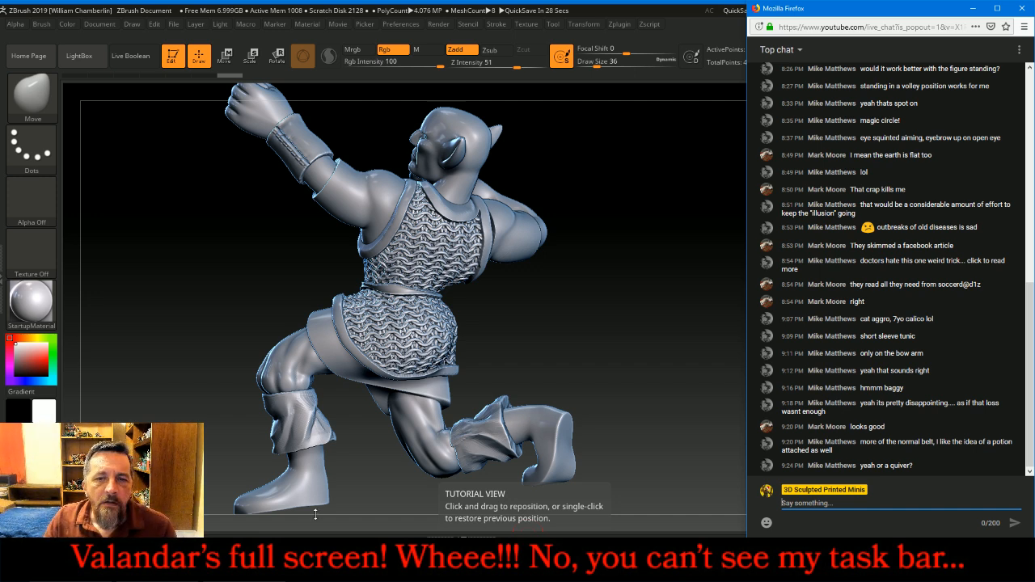
Set the brush draw size to 104 and adjust the drawing arm's sleeve near the armpit with the Move brush
mouse_move(615, 331)
mouse_down()
mouse_move(628, 329)
mouse_move(615, 333)
mouse_up()
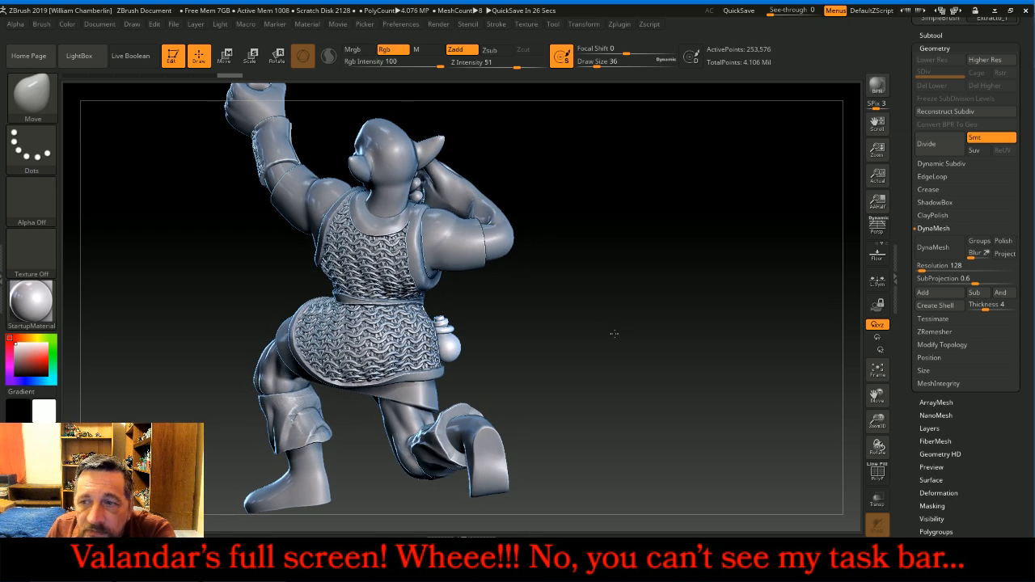
click(930, 34)
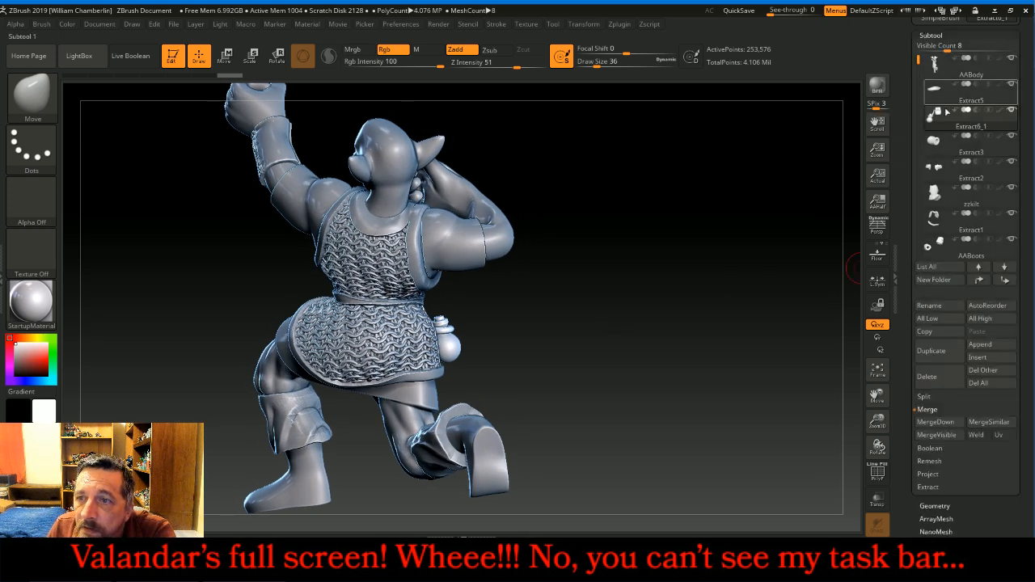
click(948, 168)
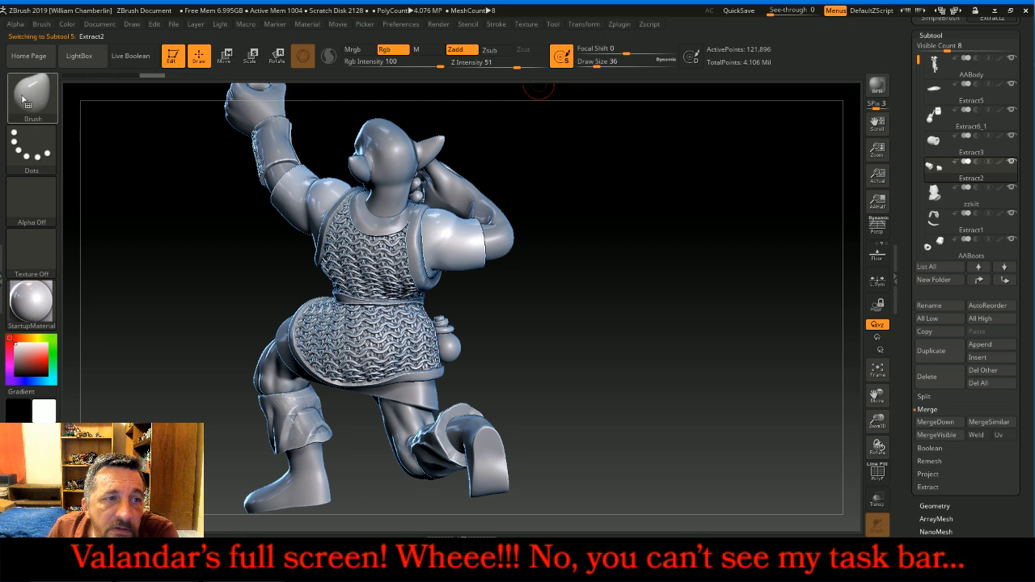
drag(598, 66, 609, 66)
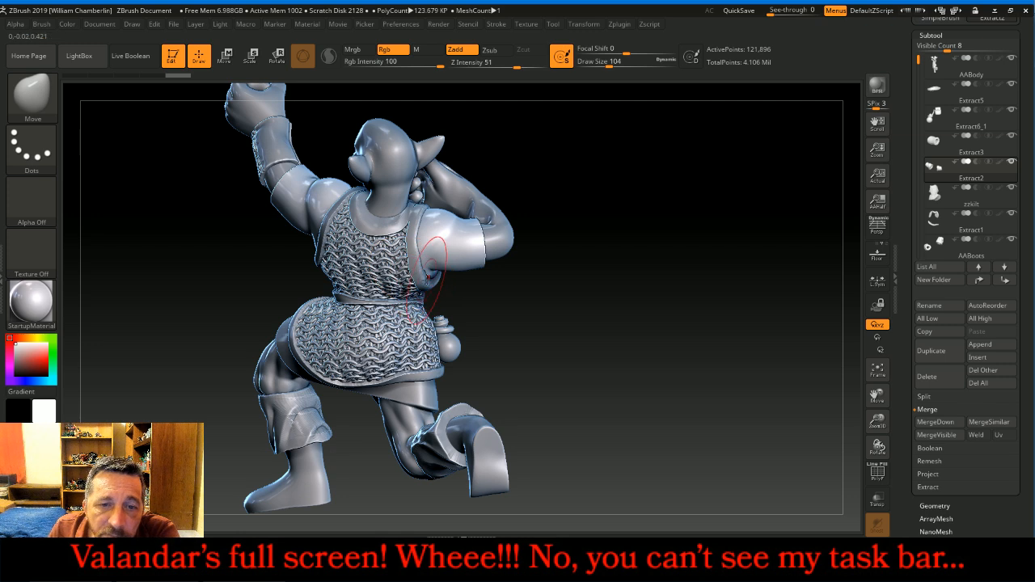
drag(531, 296, 494, 230)
drag(431, 287, 445, 285)
mouse_move(657, 277)
mouse_down()
mouse_move(577, 240)
mouse_move(592, 242)
mouse_up()
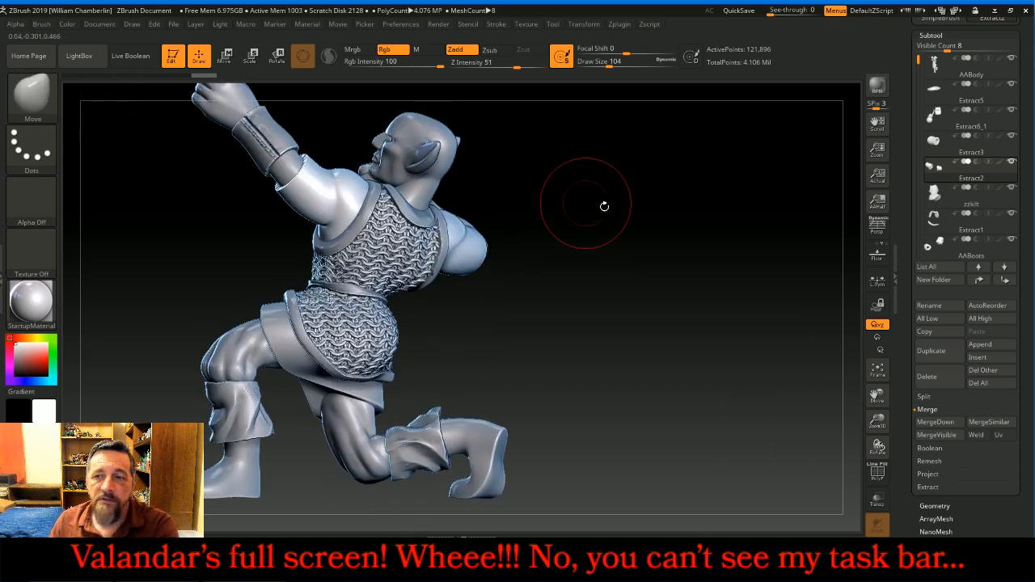
Insert a PolyMesh3D star as a new subtool directly below the belt subtool Extract5
click(937, 89)
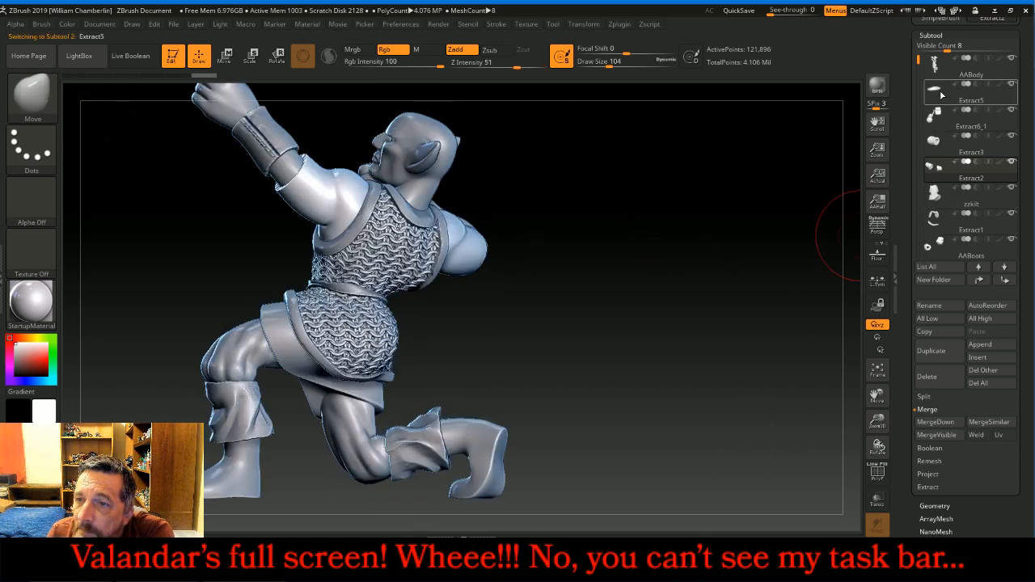
click(982, 358)
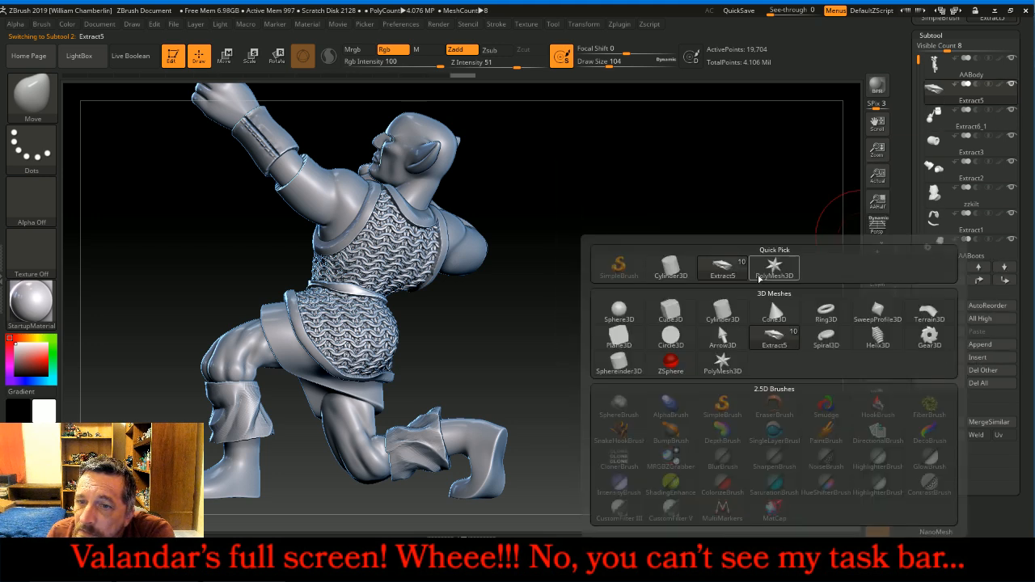
click(774, 267)
Replace the star by importing Quiver Small_000.obj from the Old folder inside PROPS
drag(1029, 119, 1027, 200)
click(943, 81)
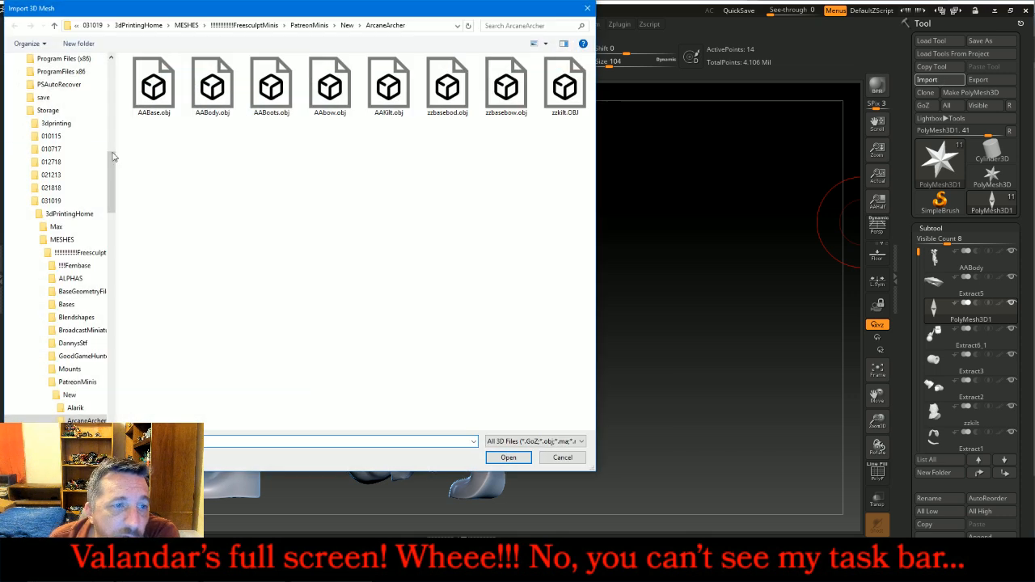
click(84, 255)
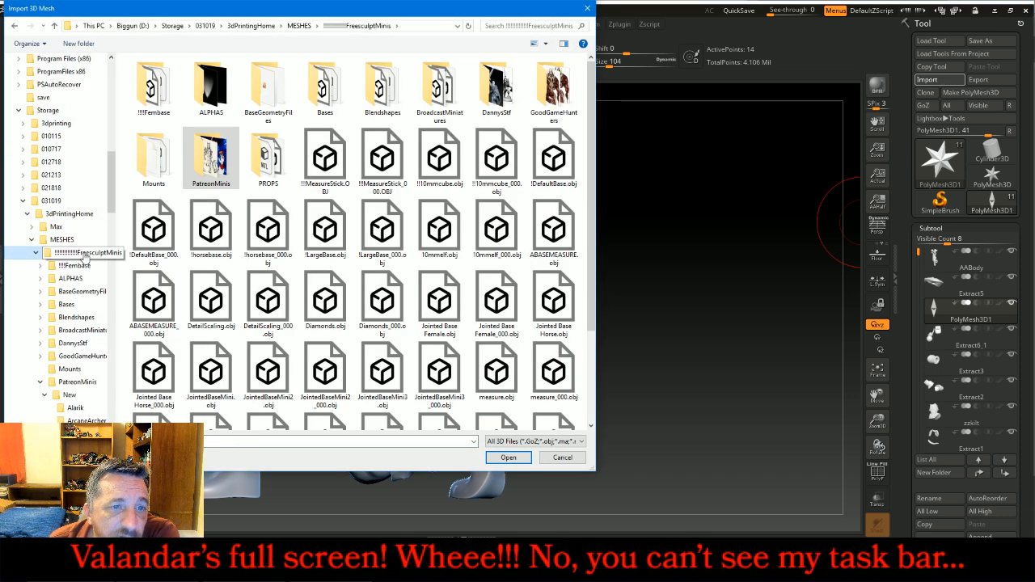
double_click(269, 156)
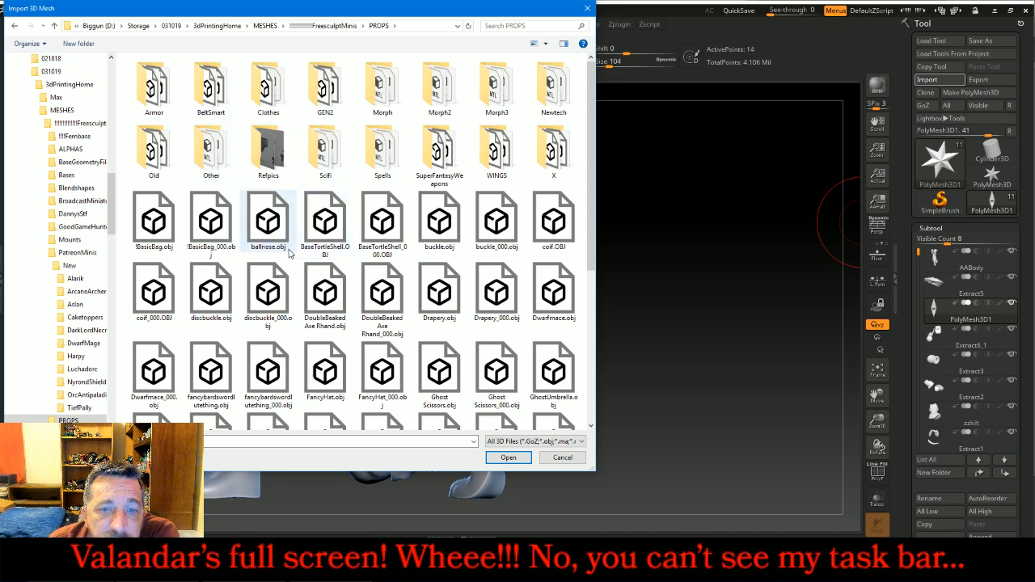
scroll(391, 203, down, 3)
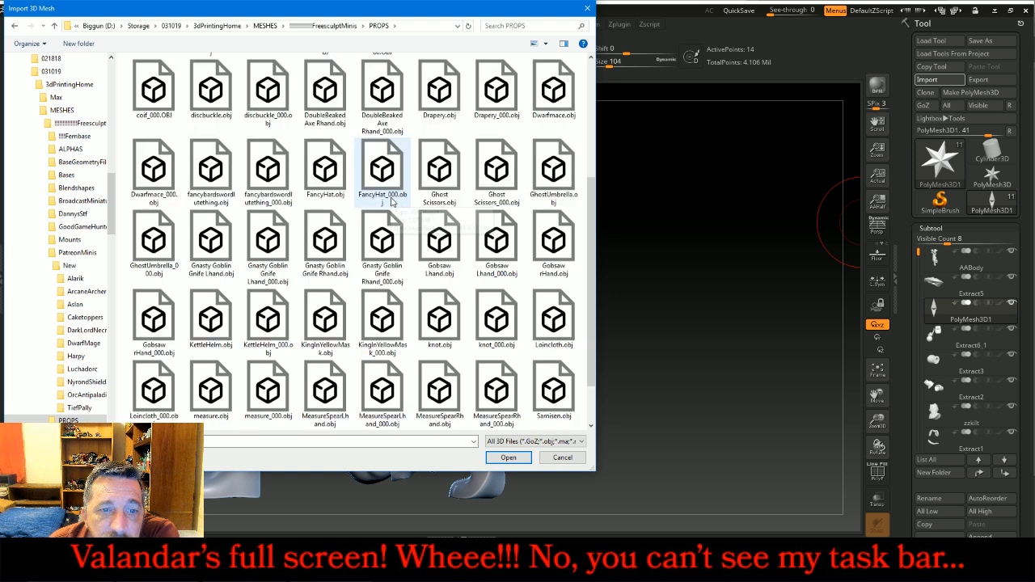
scroll(395, 202, up, 3)
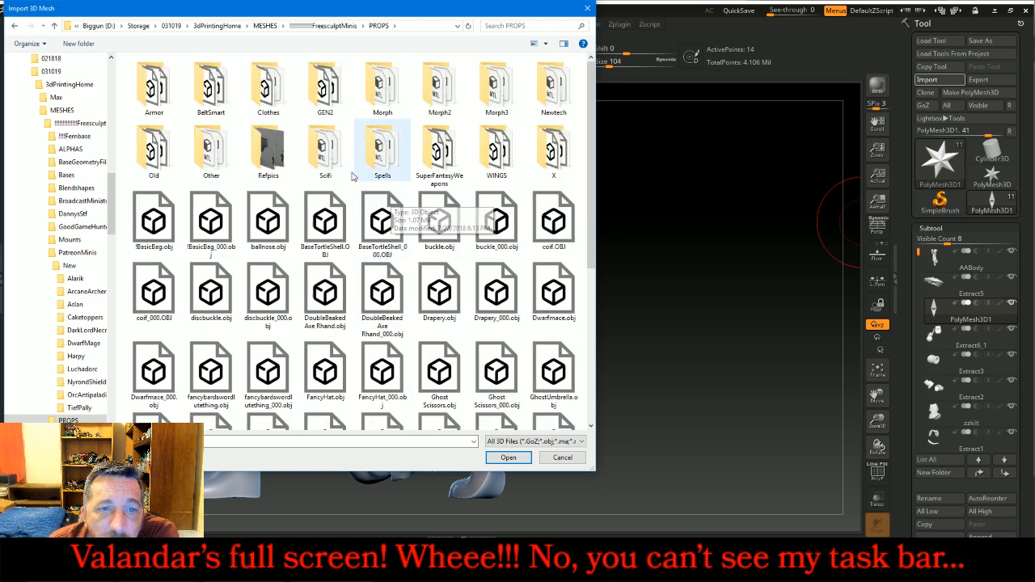
double_click(155, 150)
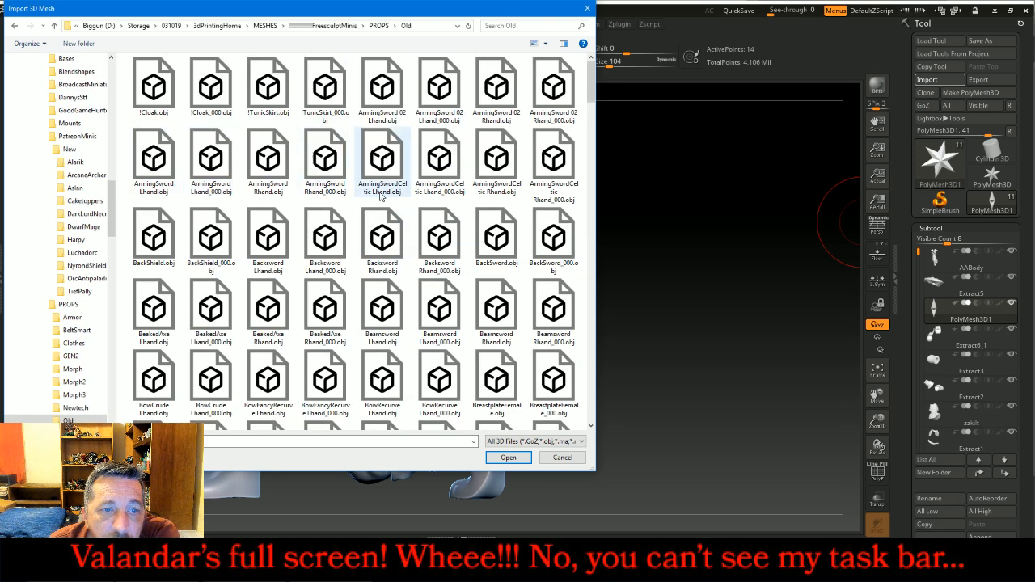
scroll(384, 198, down, 5)
scroll(396, 202, down, 8)
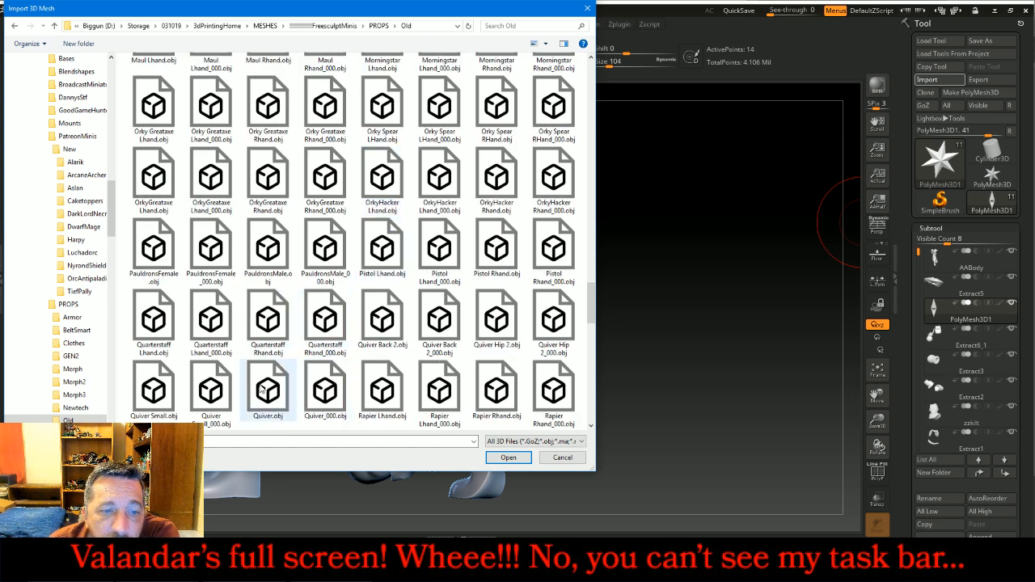
double_click(209, 388)
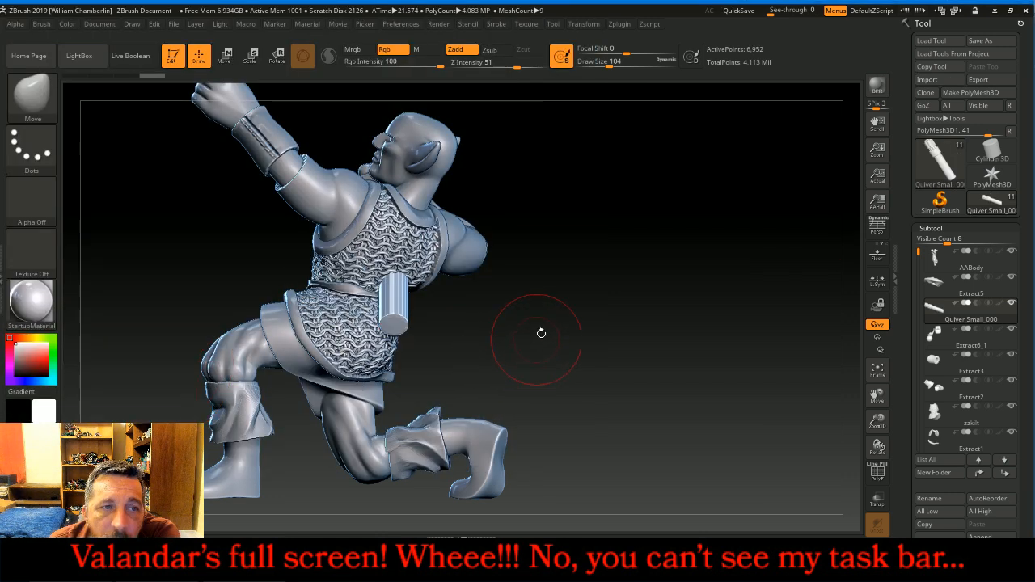
Rotate the quiver upright, then move it outward and down beside the figure's bow-arm hip
click(276, 55)
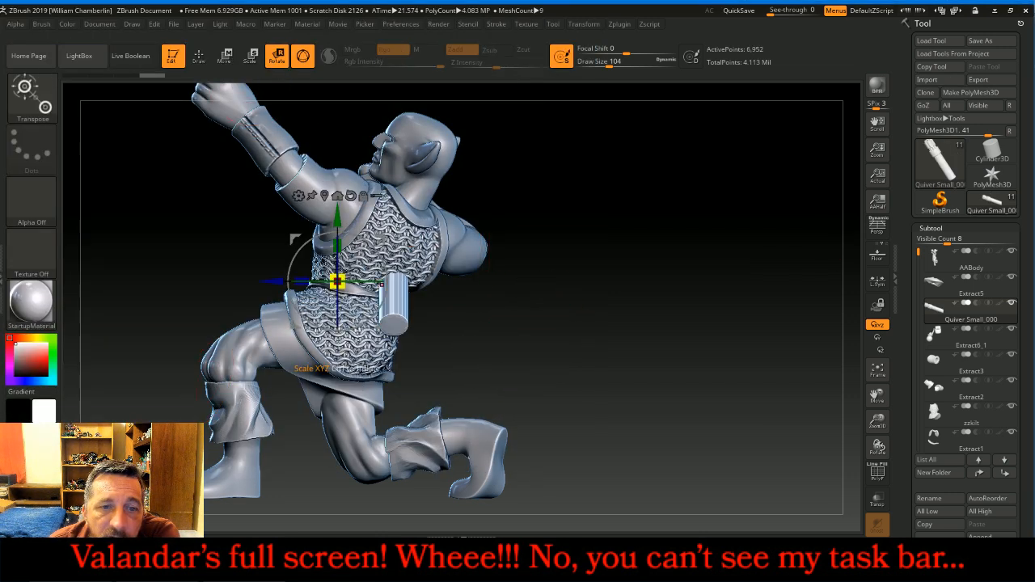
drag(614, 234, 594, 263)
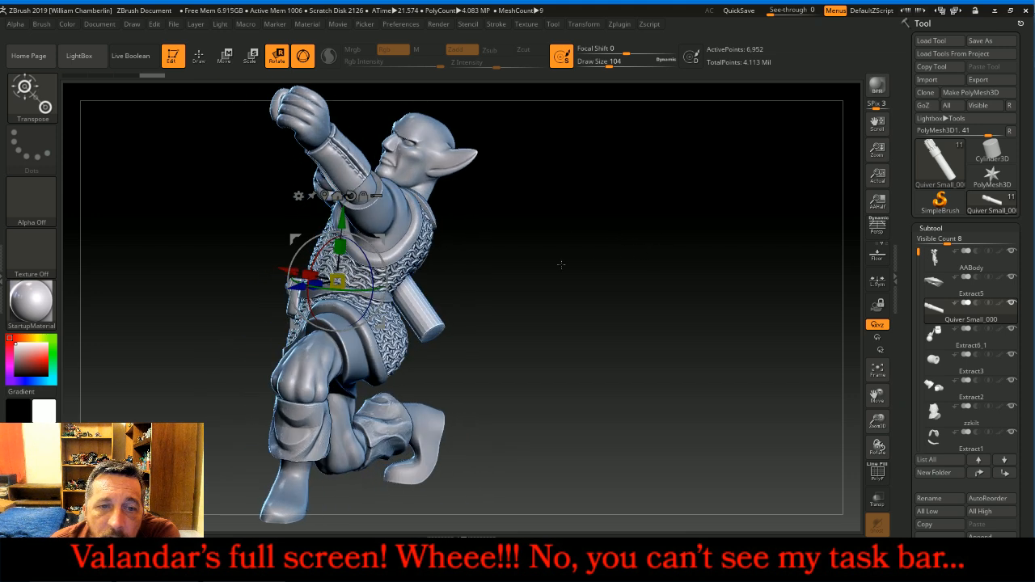
drag(368, 259, 367, 307)
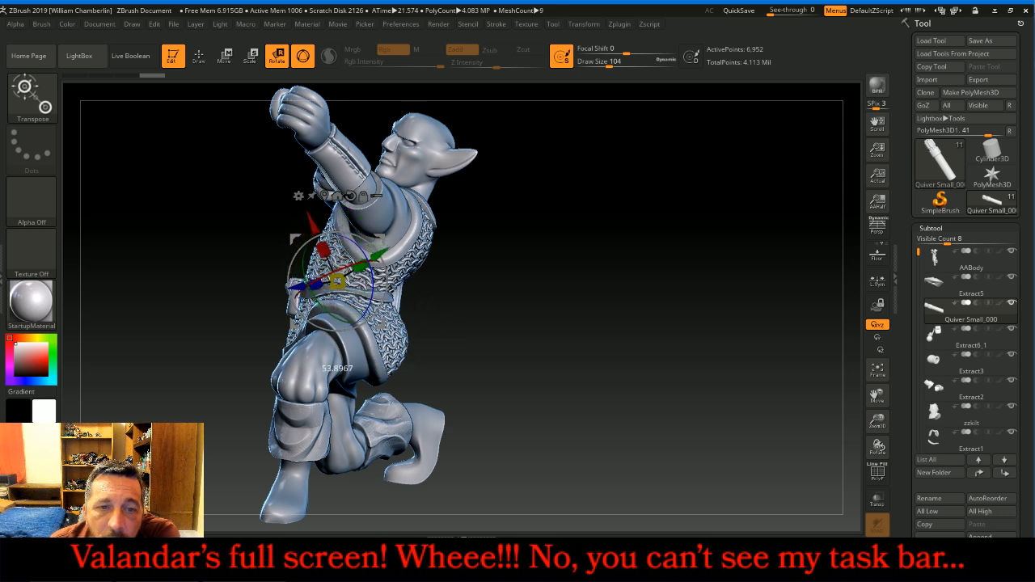
drag(379, 257, 569, 289)
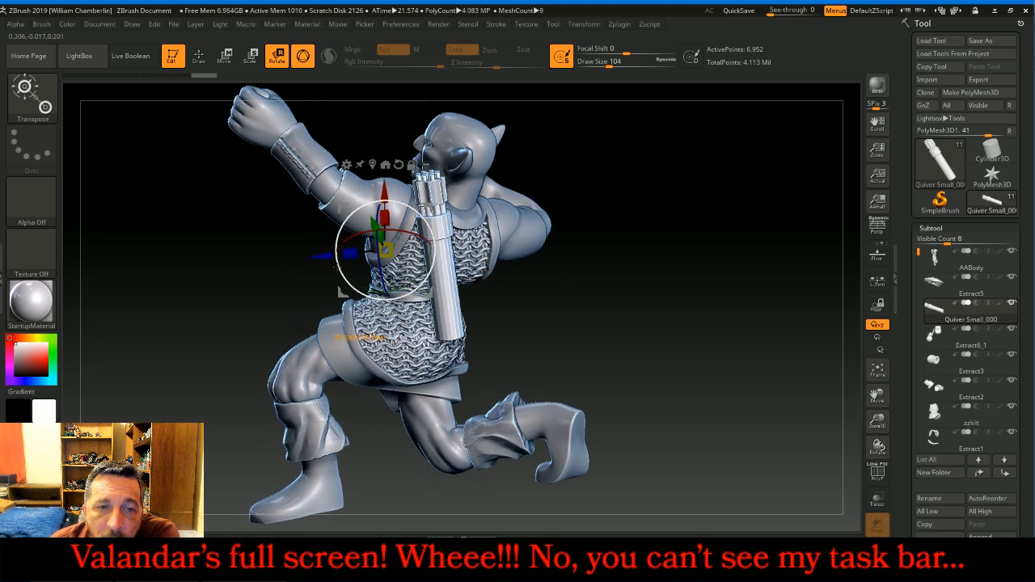
drag(329, 260, 293, 262)
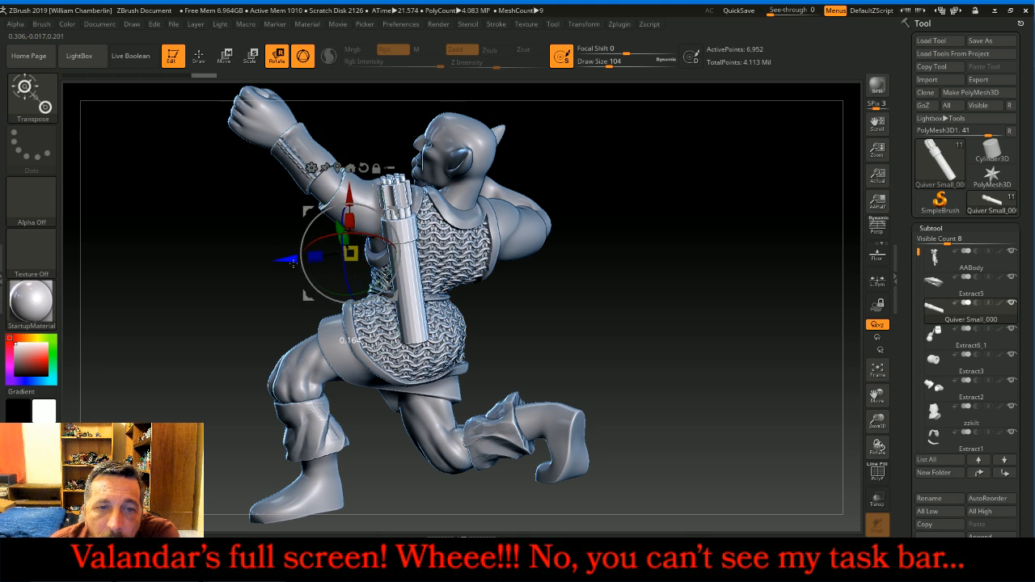
drag(350, 195, 350, 258)
drag(596, 296, 592, 317)
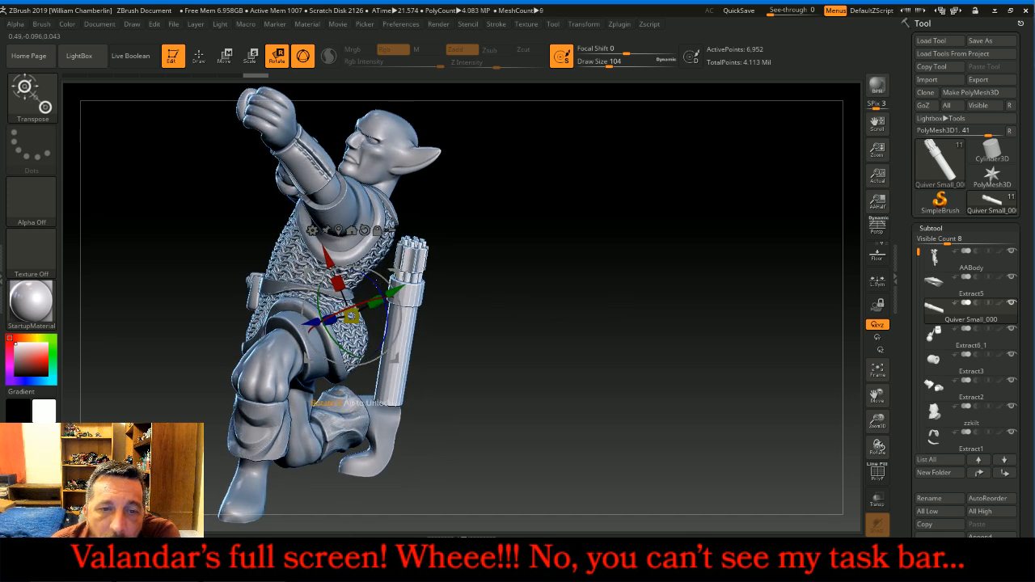
Tilt the quiver diagonally and position it along the waist on the bow-arm side, with the arrows pointing backward
drag(375, 284, 362, 275)
drag(340, 339, 351, 396)
drag(541, 286, 505, 283)
mouse_move(353, 293)
mouse_down()
mouse_move(391, 323)
mouse_move(393, 314)
mouse_move(374, 315)
mouse_move(396, 314)
mouse_move(414, 266)
mouse_move(422, 286)
mouse_up()
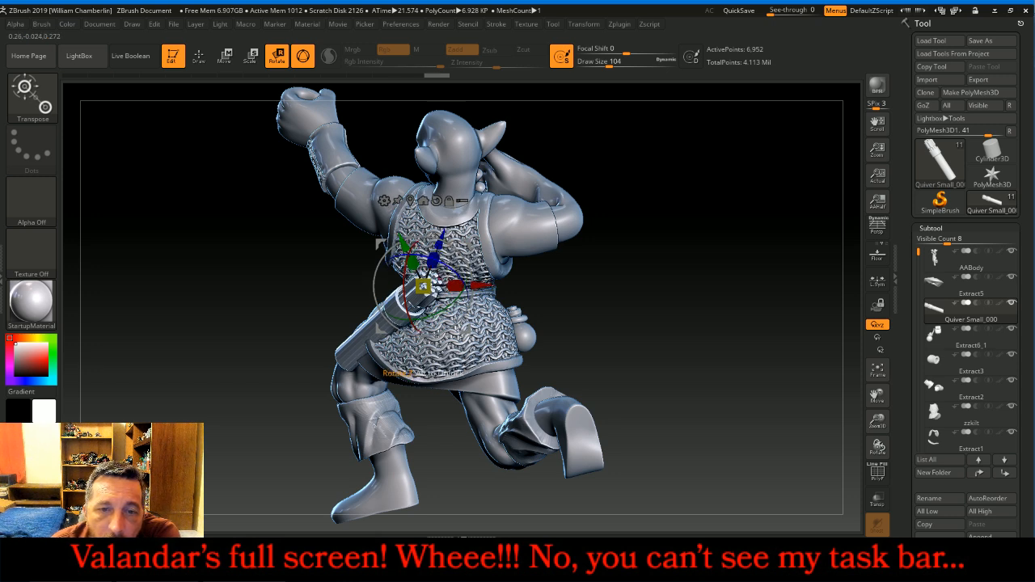
drag(255, 266, 470, 373)
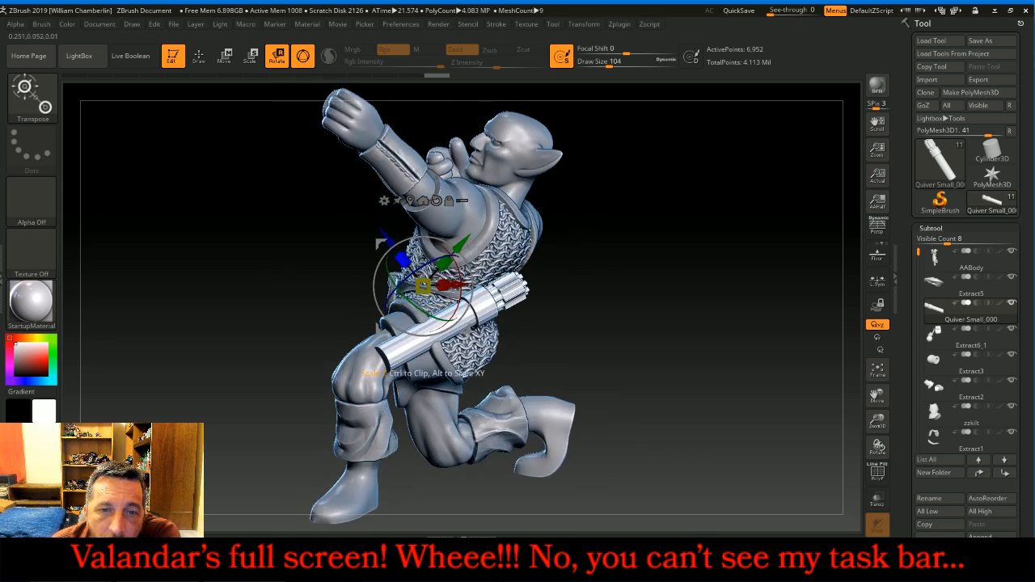
drag(396, 295, 402, 281)
drag(677, 371, 490, 516)
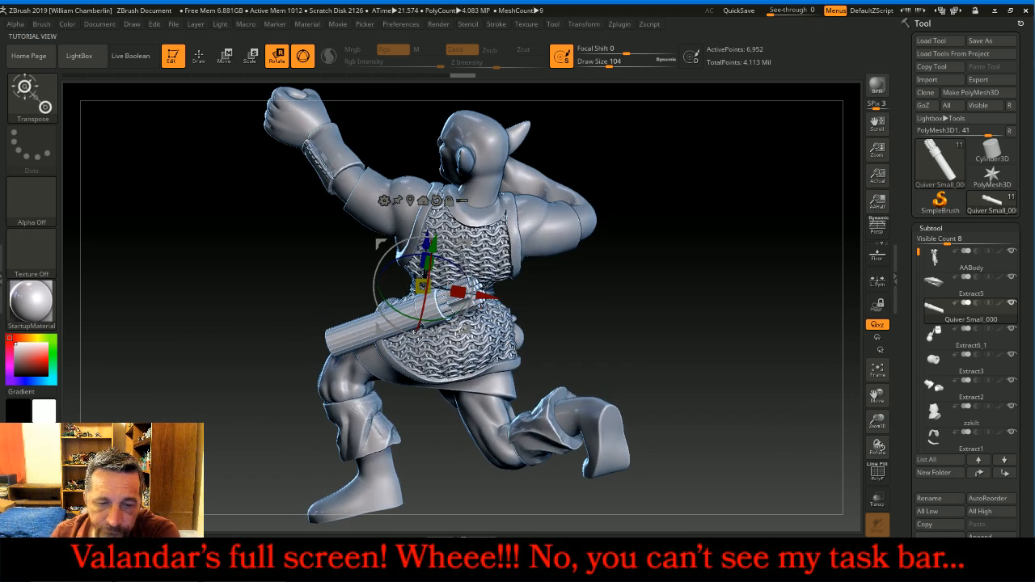
Subdivide the quiver three times with smoothing and delete its lower subdivision levels
click(931, 229)
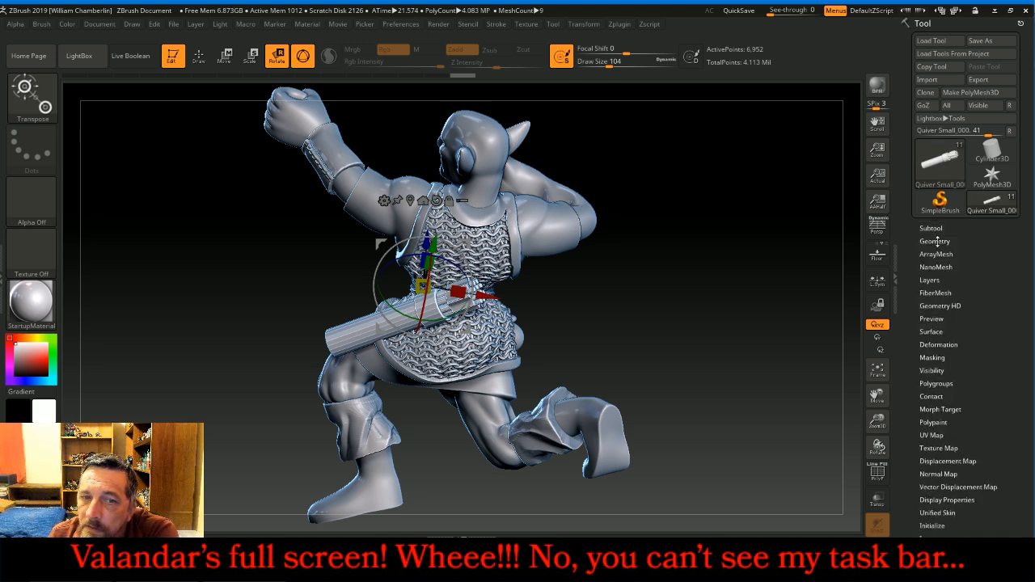
click(934, 241)
click(932, 335)
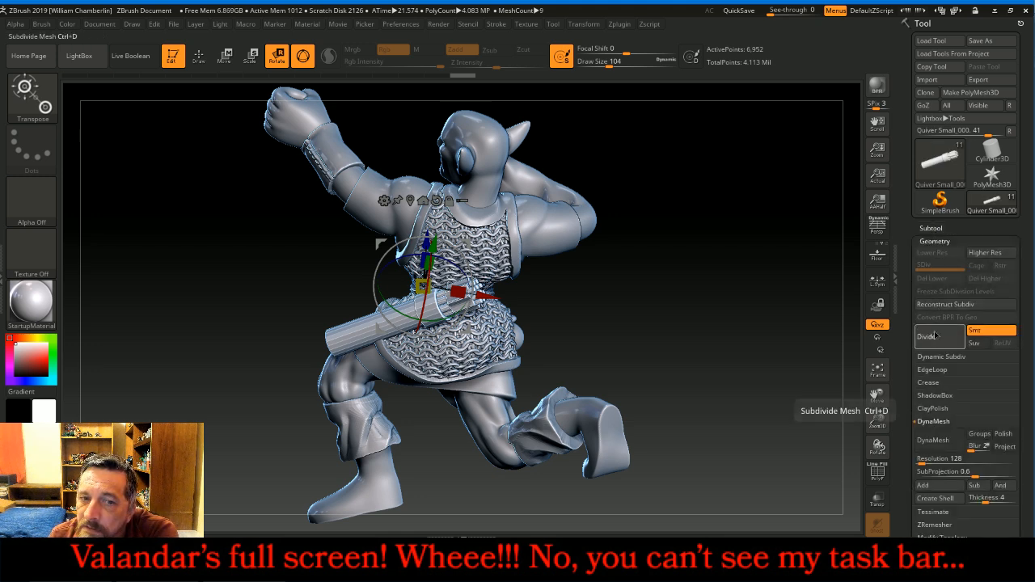
click(934, 336)
click(934, 335)
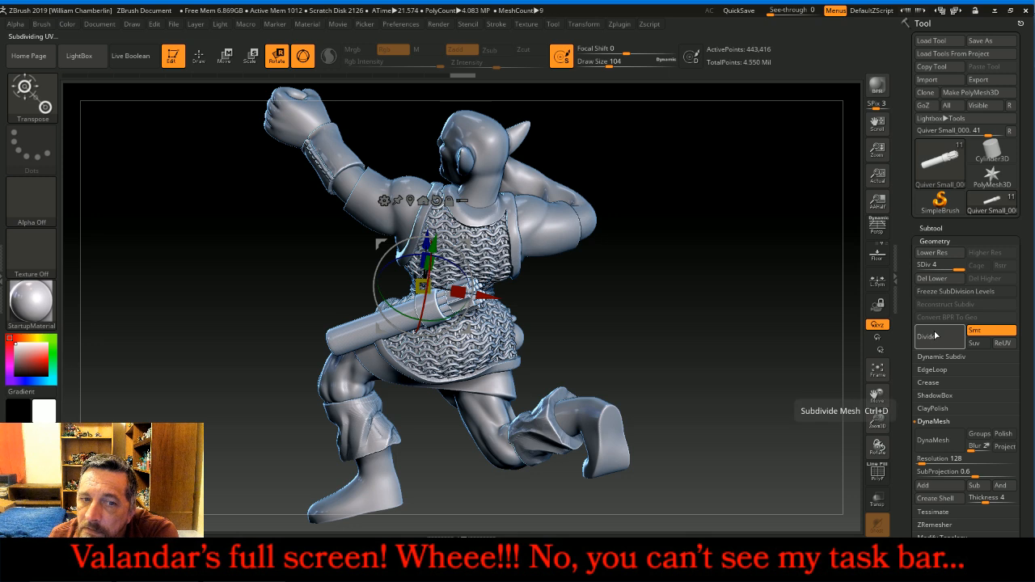
click(930, 278)
Check the live chat, scale the quiver up, and move it in against the hip on the bow-arm side
drag(665, 296, 751, 292)
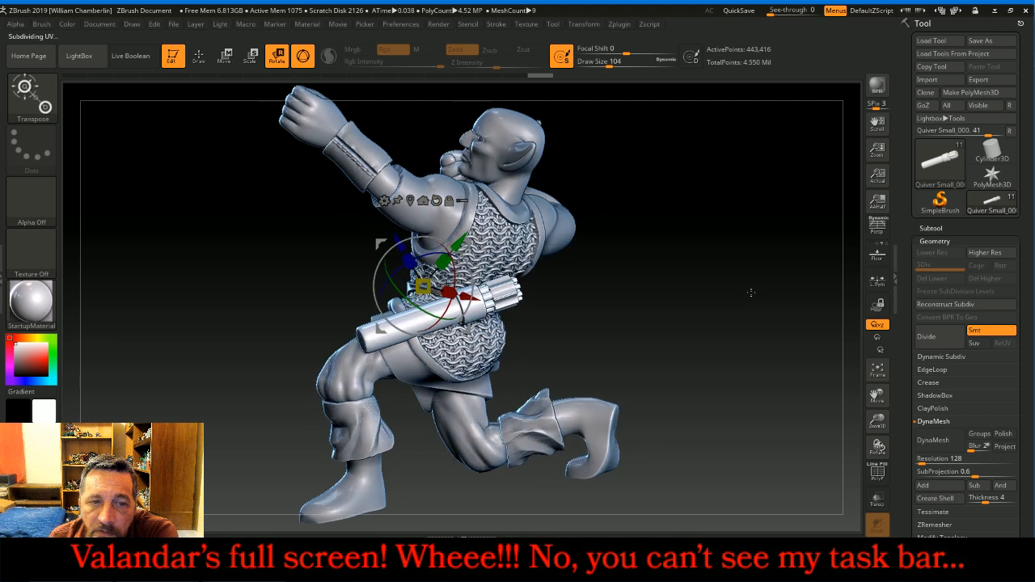
click(419, 560)
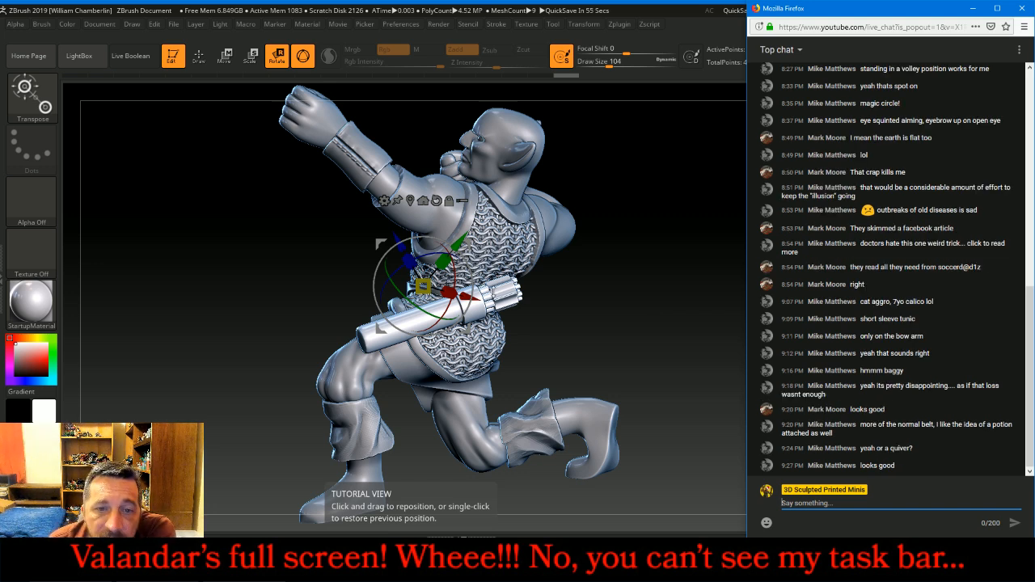
click(252, 56)
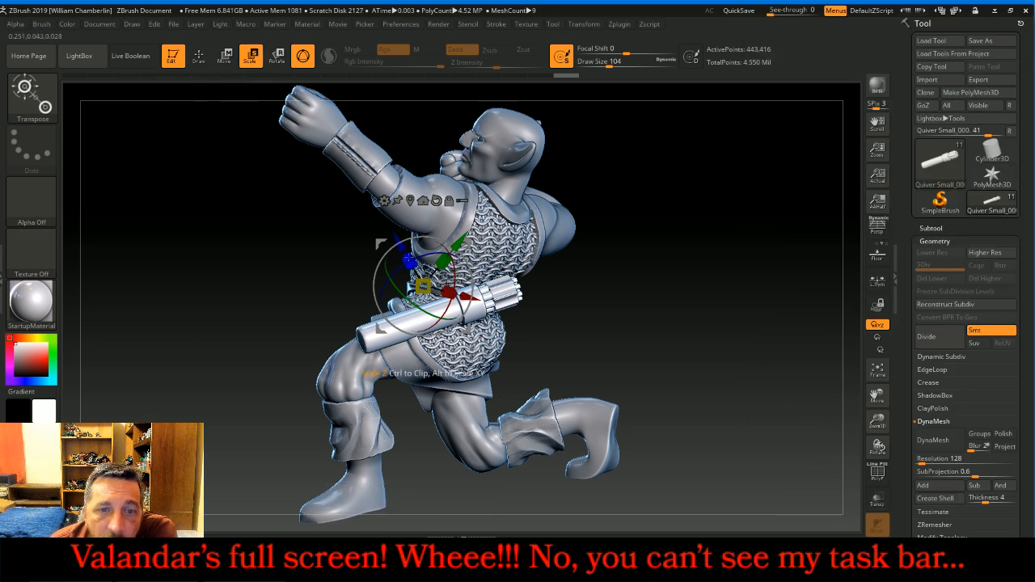
drag(422, 286, 698, 267)
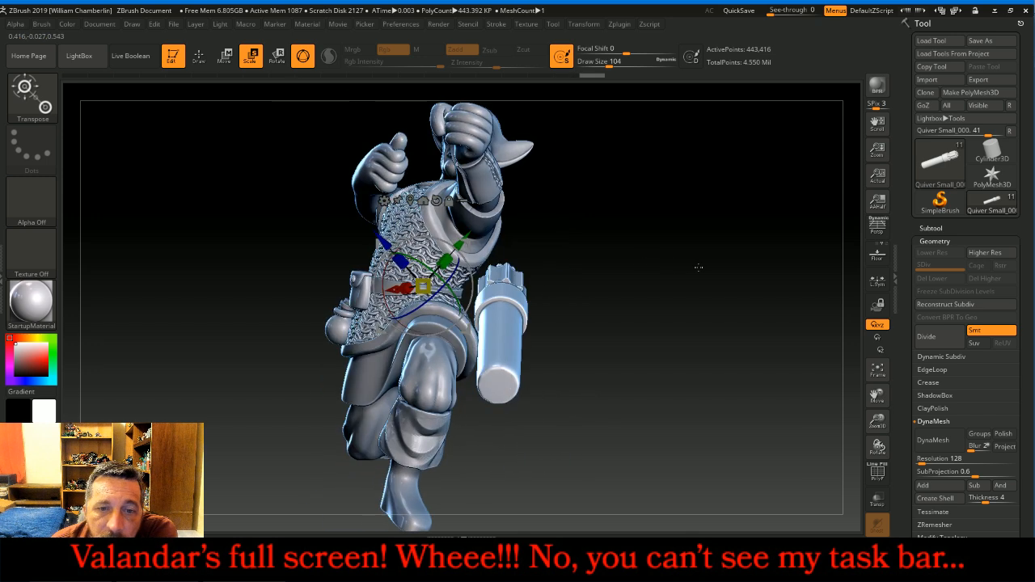
drag(463, 237, 468, 231)
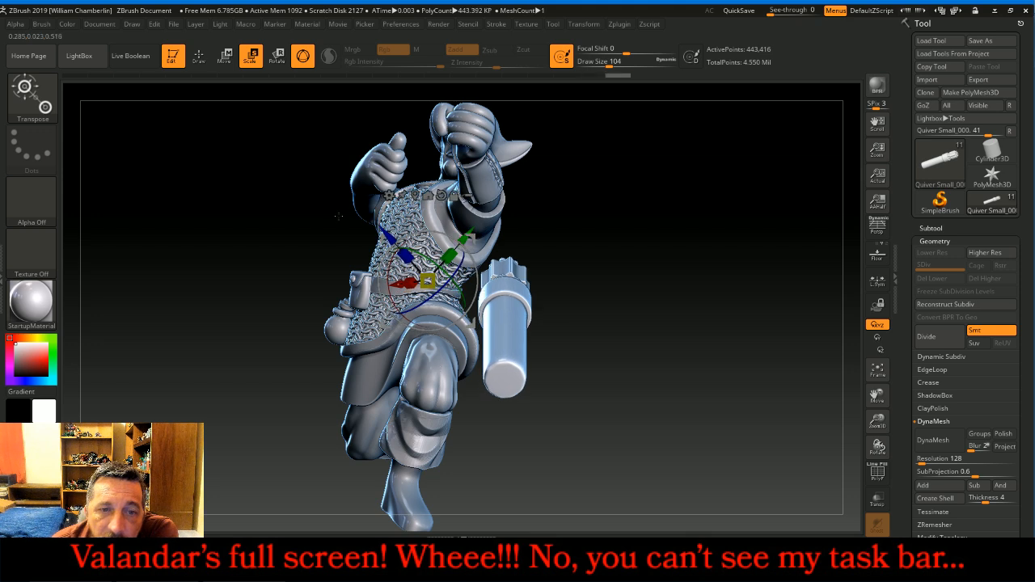
drag(383, 231, 361, 228)
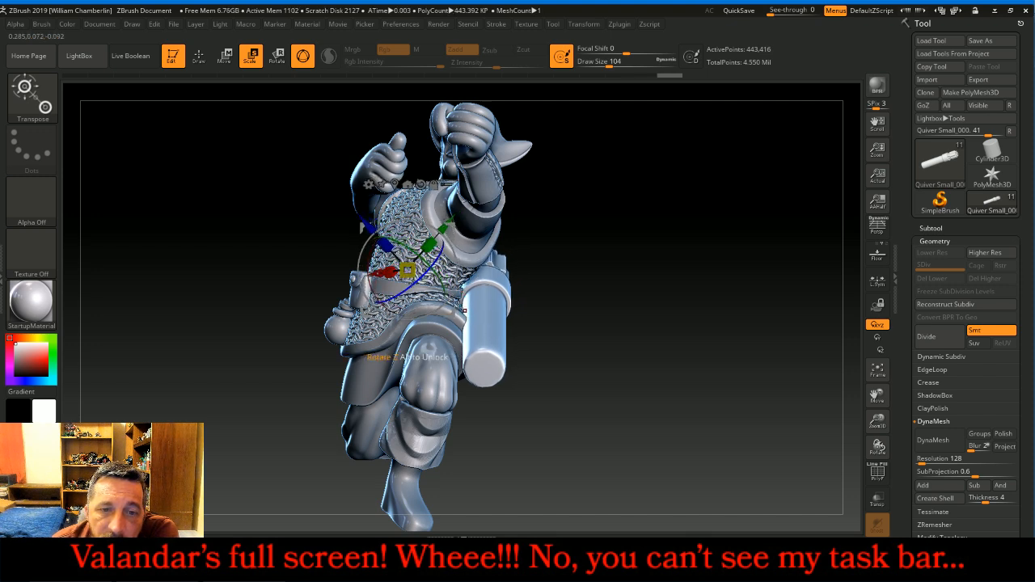
Show the AAbow and AABase subtools with the whole figure framed, and switch to Draw mode
drag(577, 272, 640, 288)
drag(439, 294, 445, 283)
drag(670, 286, 691, 299)
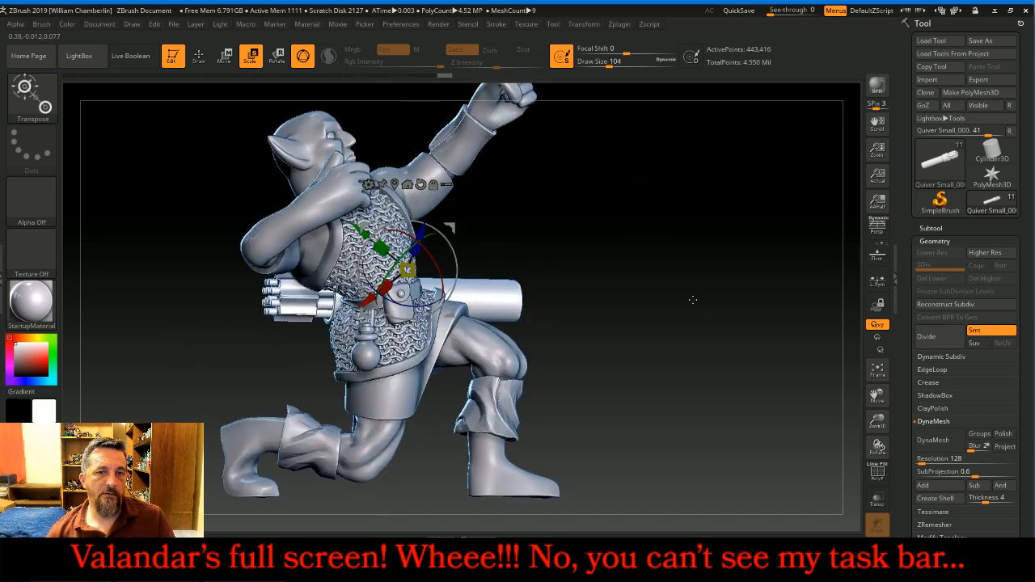
click(931, 229)
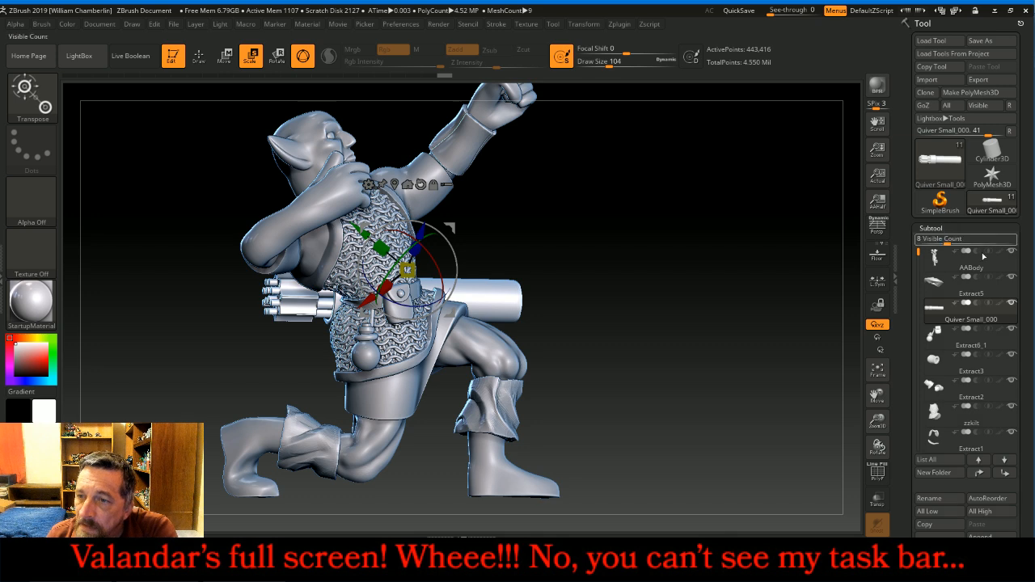
drag(921, 254, 920, 314)
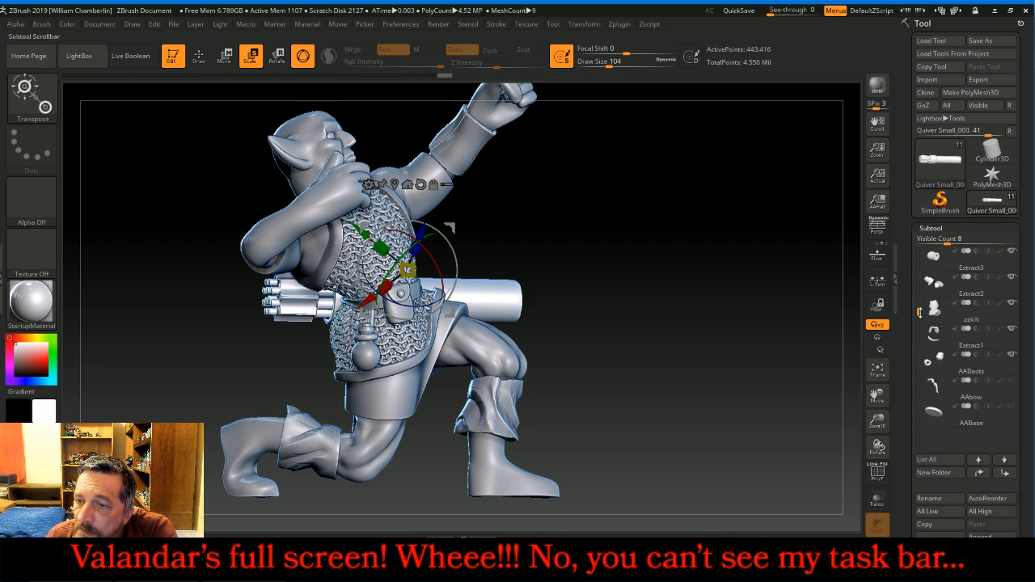
click(1011, 380)
click(1012, 406)
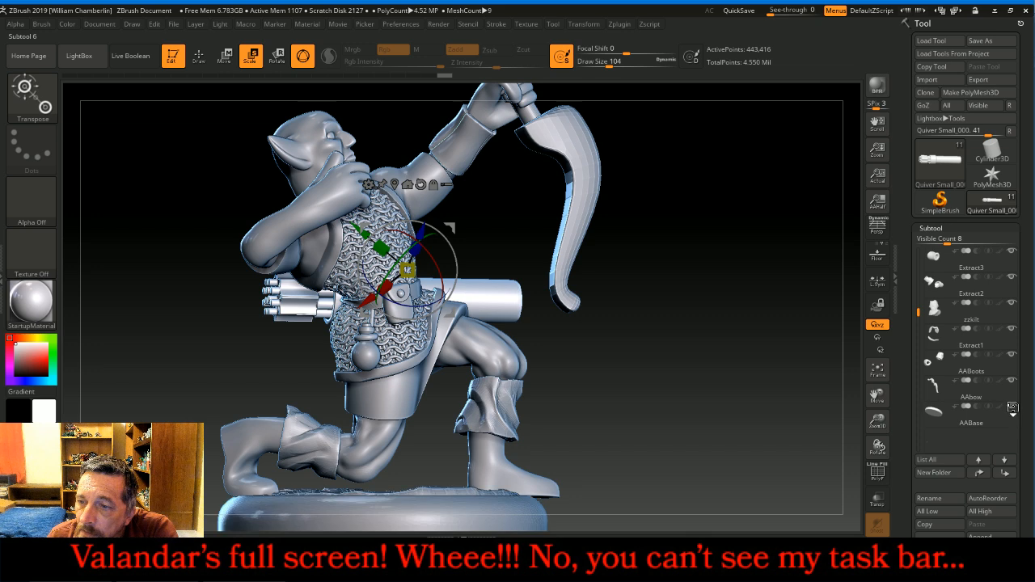
click(878, 372)
click(879, 379)
drag(826, 384, 728, 396)
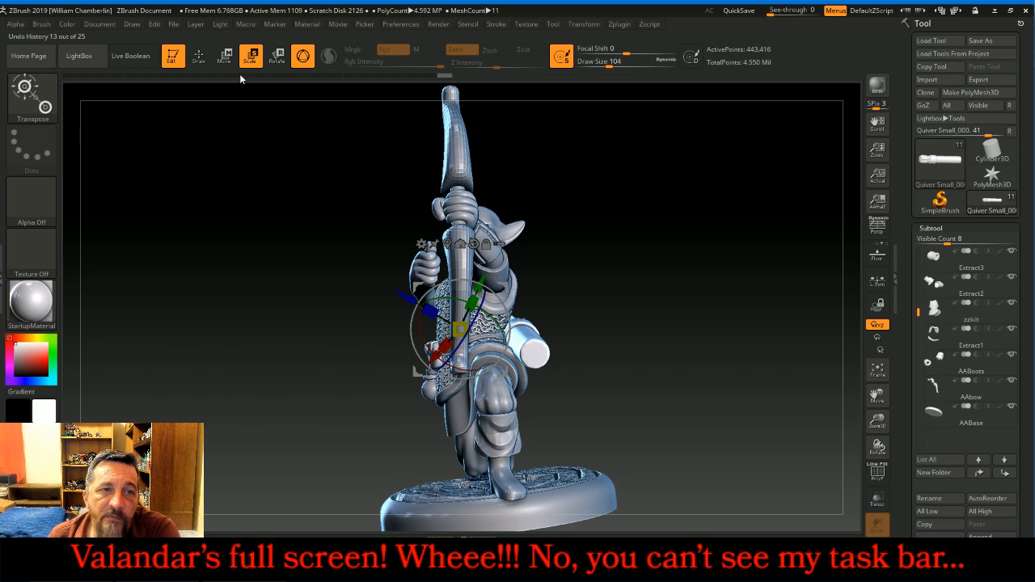
click(198, 55)
Examine the kneeling archer from several sides and check the live chat for viewer suggestions
mouse_move(226, 190)
mouse_down()
mouse_move(309, 173)
mouse_move(503, 204)
mouse_move(318, 194)
mouse_up()
mouse_move(348, 566)
click(271, 518)
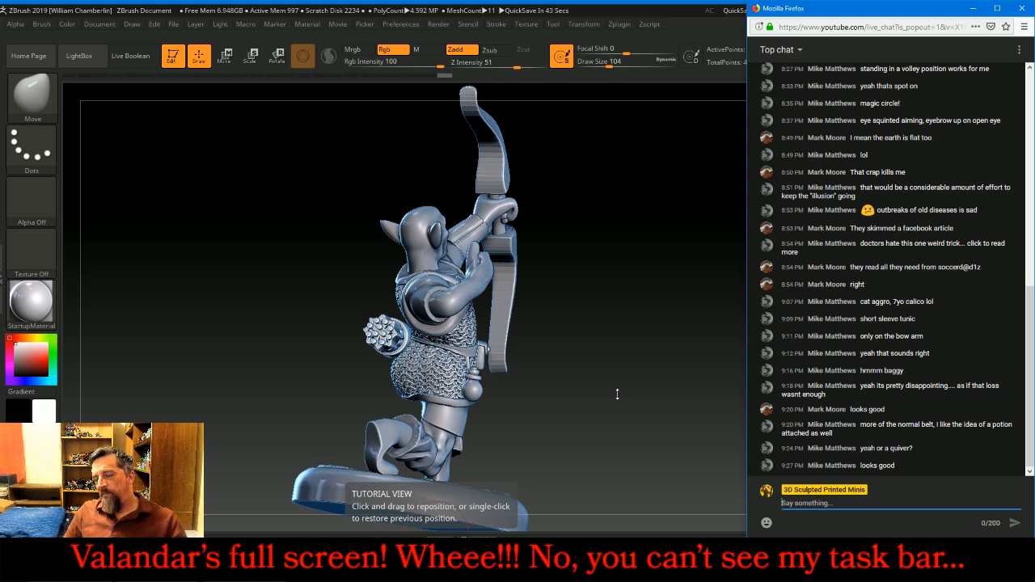
drag(634, 362, 703, 362)
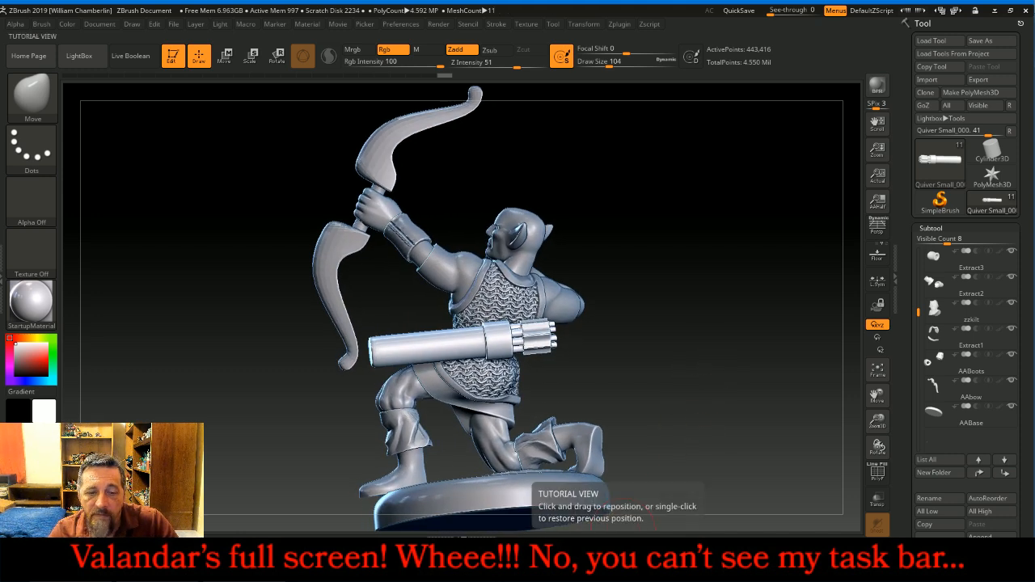
click(619, 558)
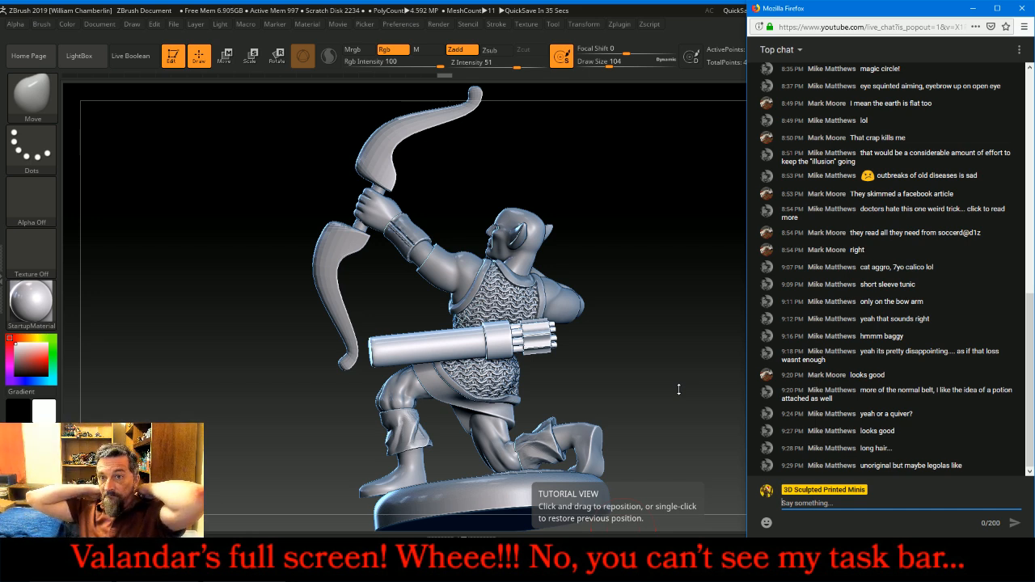
drag(689, 326, 715, 352)
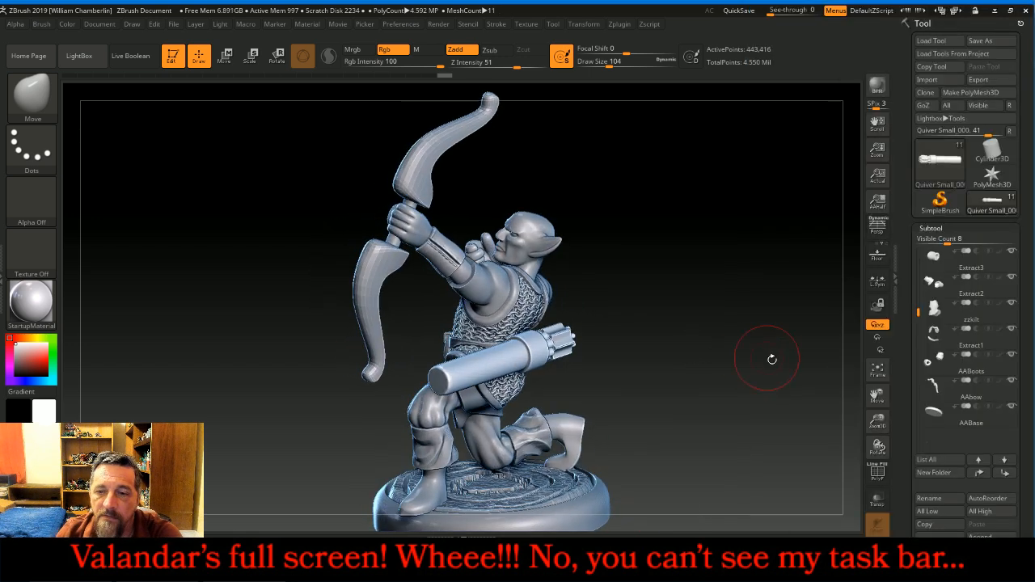
Choose the Standard brush and make the AABody subtool active for work on the head
drag(878, 422, 885, 494)
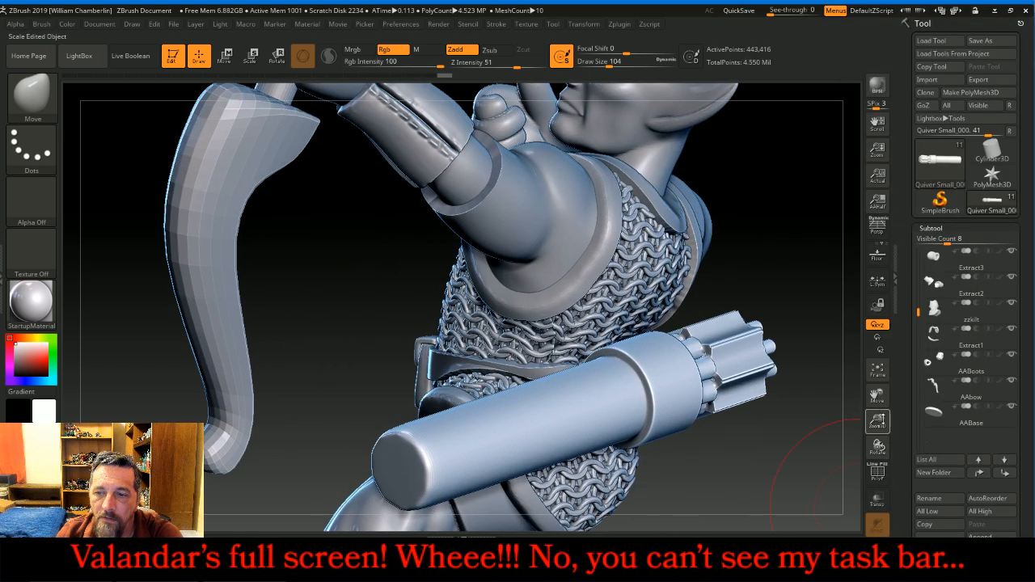
drag(875, 396, 796, 502)
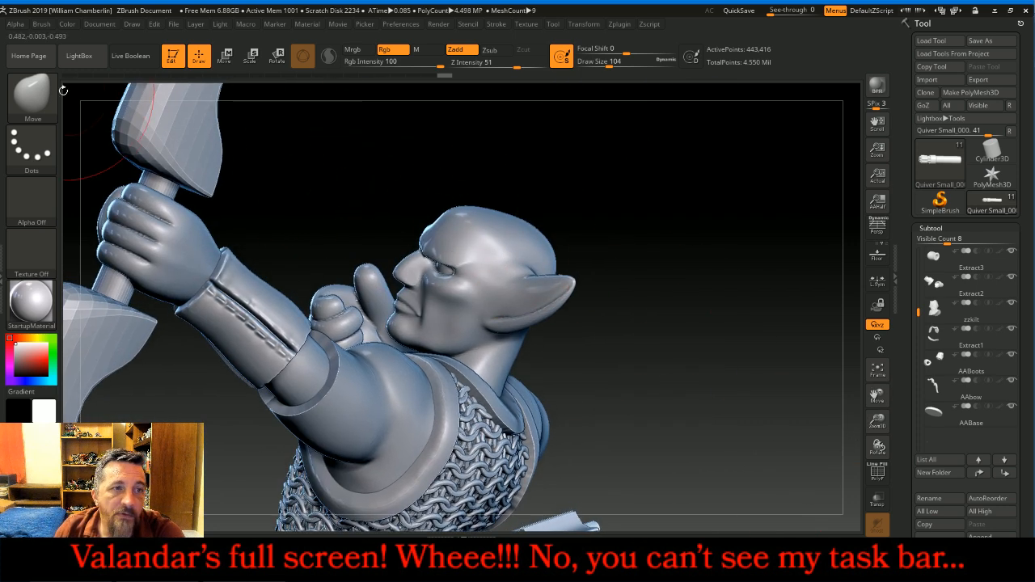
click(39, 97)
click(617, 103)
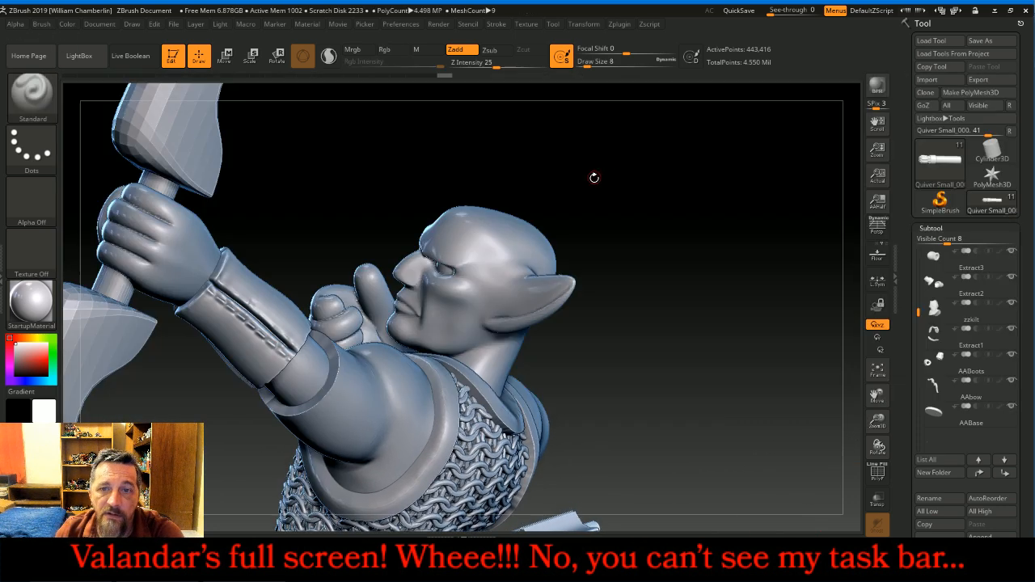
drag(650, 175, 653, 196)
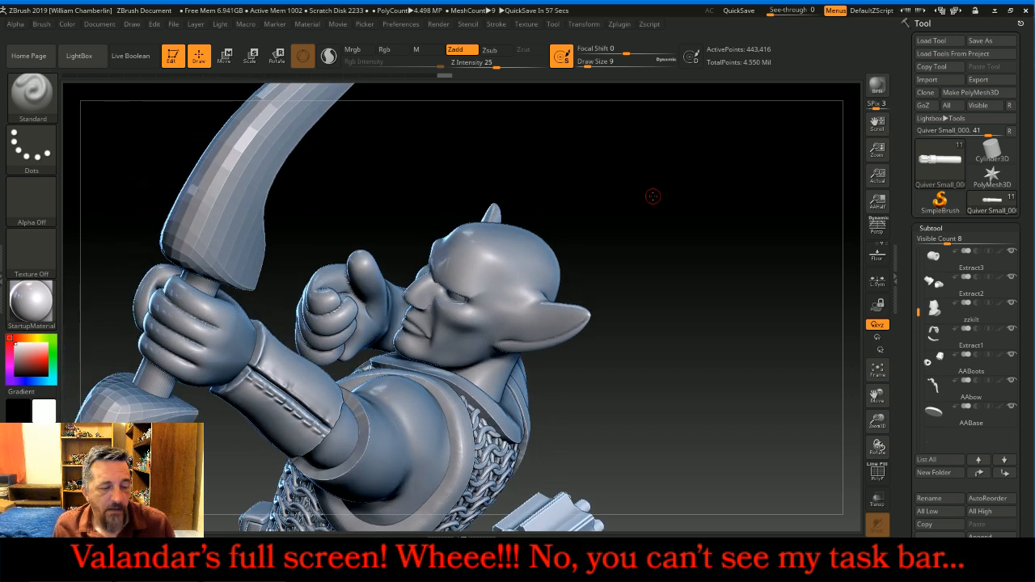
key(ctrl)
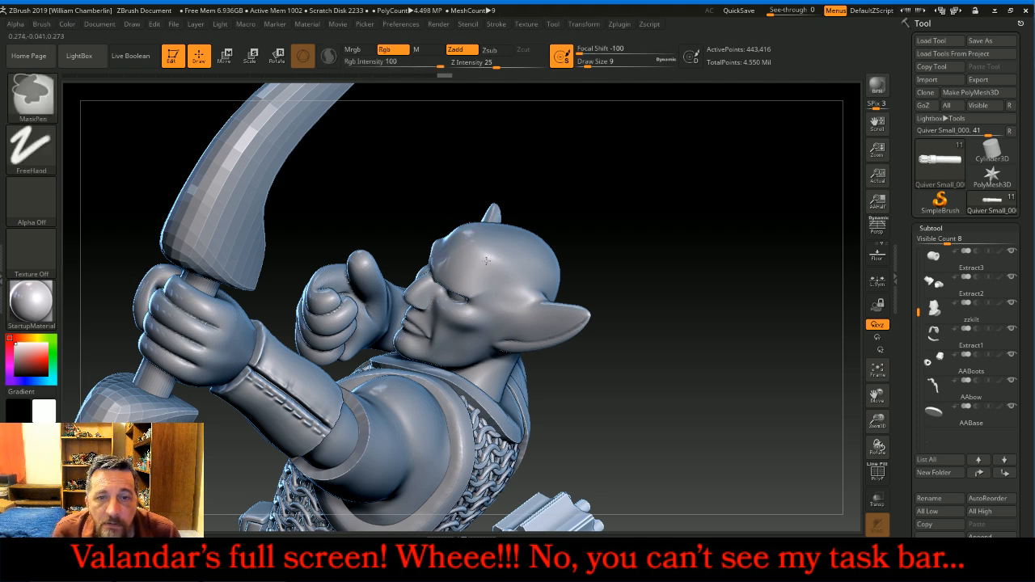
drag(920, 310, 920, 252)
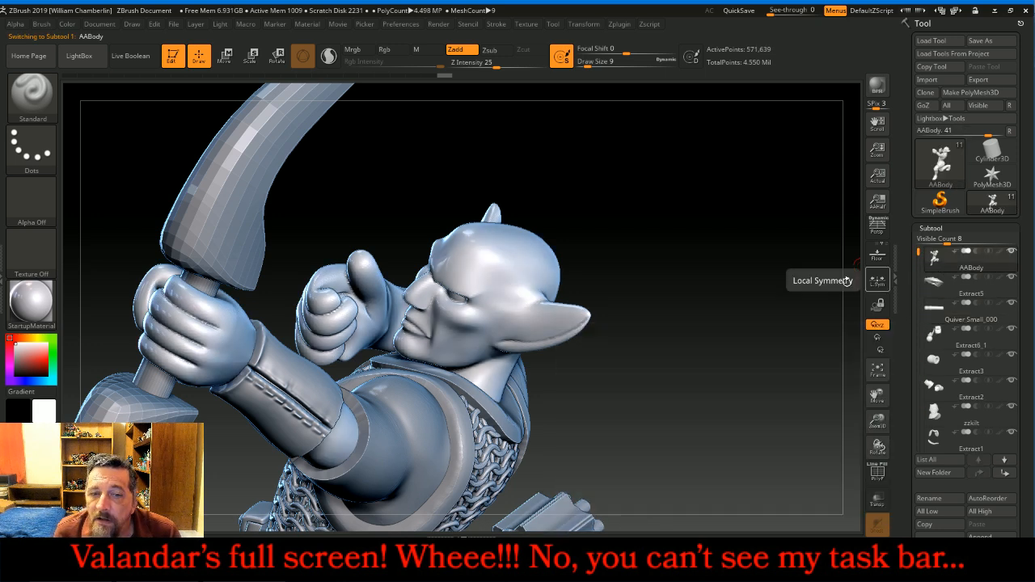
Paint a mask strip on the head outlining the hairline across the forehead and down in front of both ears
key(ctrl)
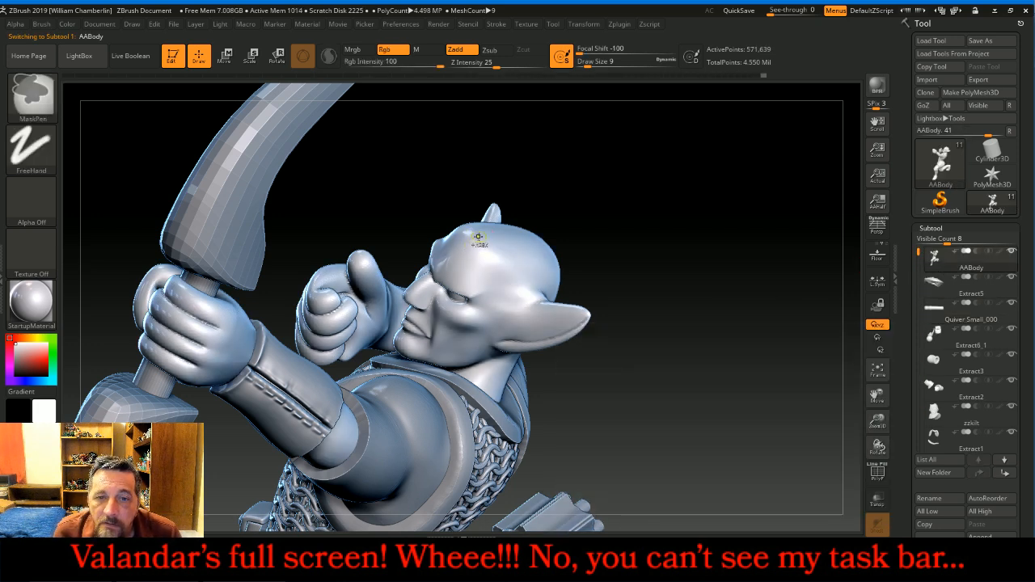
mouse_move(493, 253)
ctrl+mouse_down()
mouse_move(523, 264)
mouse_move(508, 307)
ctrl+mouse_up()
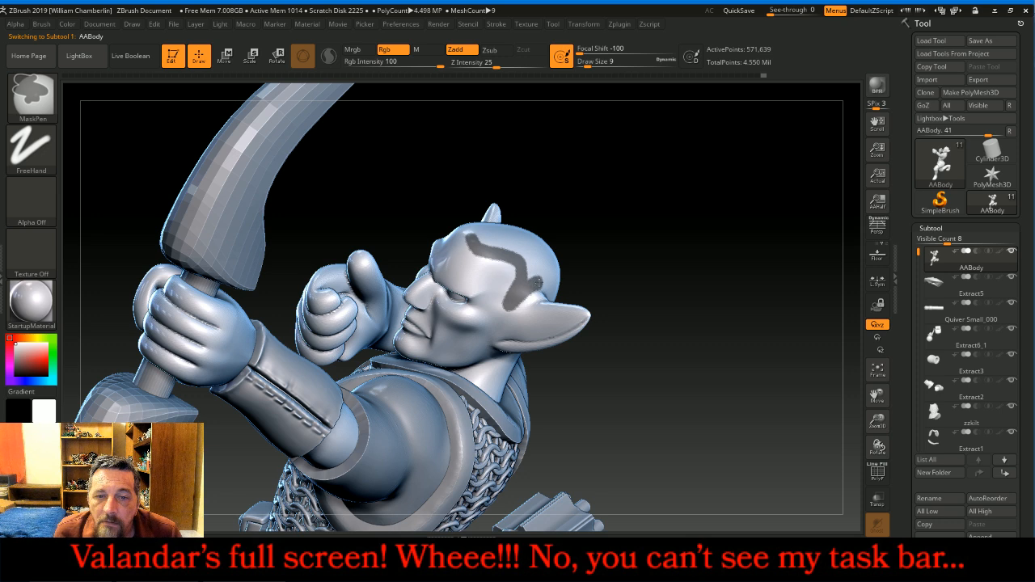
ctrl+drag(518, 299, 514, 304)
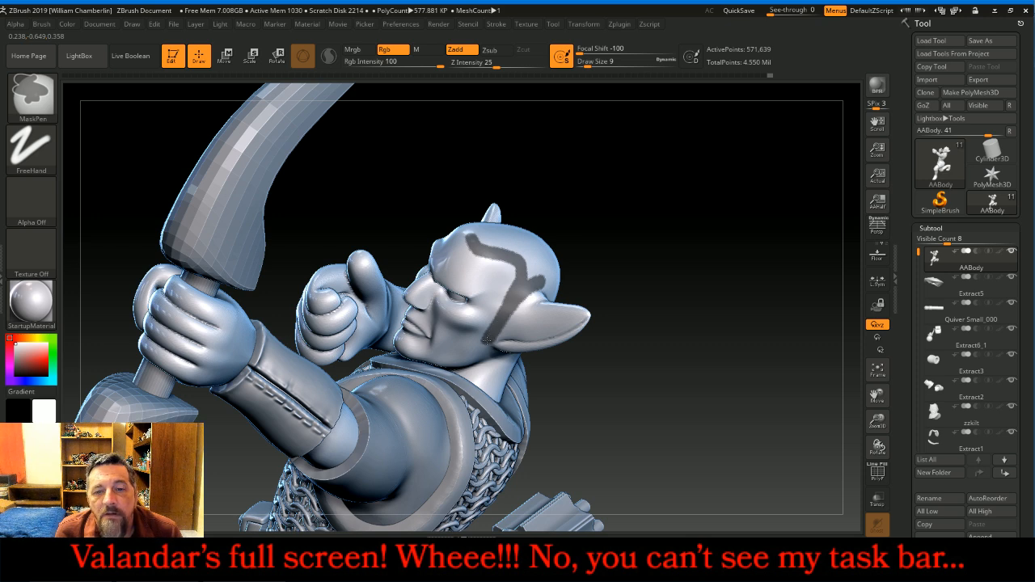
drag(625, 323, 710, 297)
drag(671, 194, 738, 222)
mouse_move(517, 245)
mouse_down()
mouse_move(550, 252)
mouse_move(532, 277)
mouse_move(508, 259)
mouse_move(479, 275)
mouse_move(438, 336)
mouse_up()
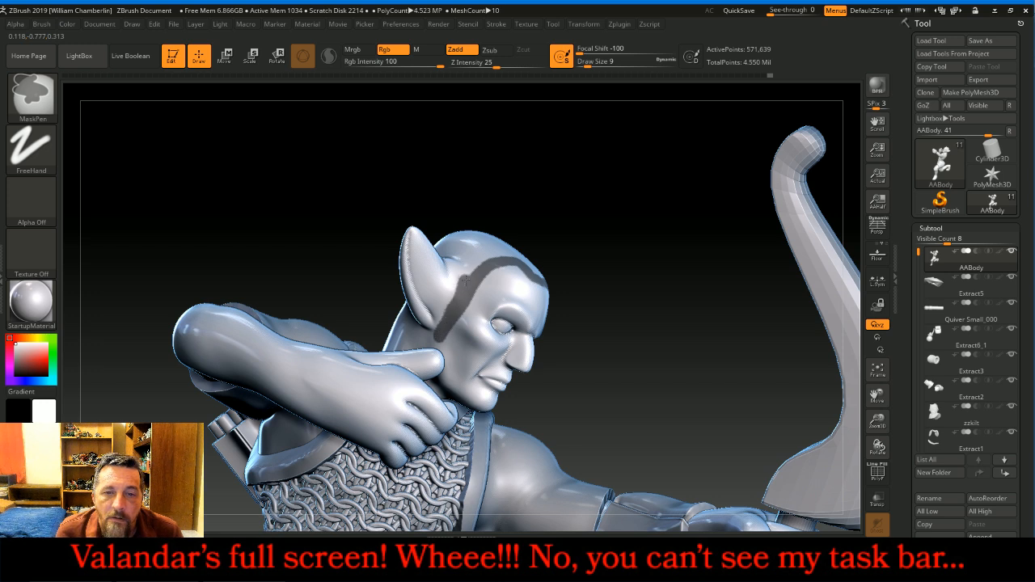
Continue the hair mask outline behind the ears, around the back of the neck and over the top of the head
mouse_move(603, 174)
mouse_down()
mouse_move(619, 215)
mouse_move(613, 262)
mouse_up()
mouse_move(512, 294)
ctrl+mouse_down()
mouse_move(469, 298)
mouse_move(409, 355)
mouse_move(373, 356)
mouse_move(359, 327)
ctrl+mouse_up()
drag(641, 181, 639, 248)
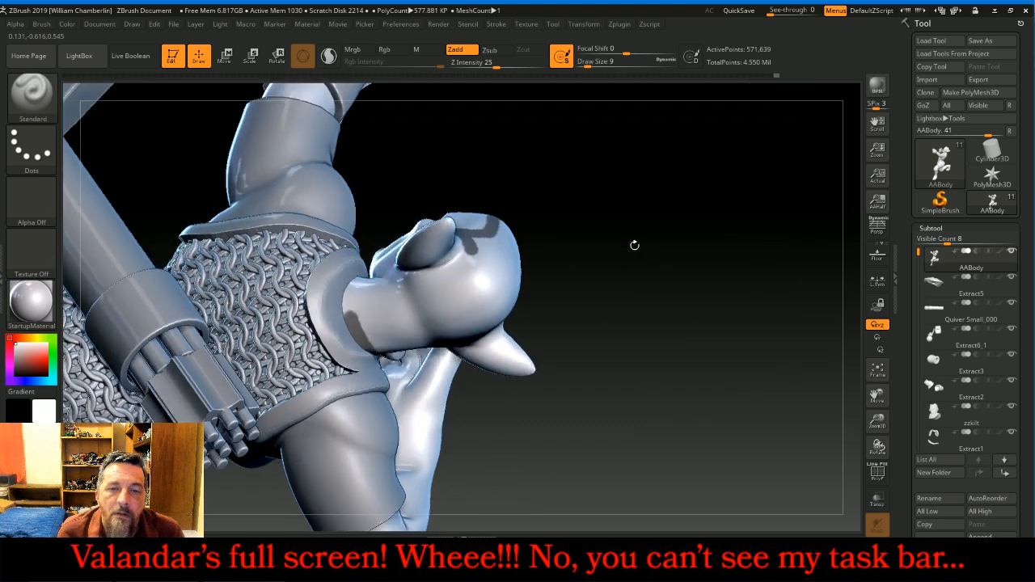
mouse_move(472, 240)
ctrl+mouse_down()
mouse_move(414, 288)
mouse_move(355, 287)
mouse_move(348, 310)
mouse_move(404, 319)
mouse_move(491, 248)
ctrl+mouse_up()
mouse_move(720, 243)
mouse_down()
mouse_move(625, 239)
mouse_move(412, 267)
mouse_move(521, 237)
mouse_move(498, 234)
mouse_up()
mouse_move(499, 231)
ctrl+mouse_down()
mouse_move(544, 223)
mouse_move(498, 242)
mouse_move(541, 263)
mouse_move(527, 278)
mouse_move(469, 262)
mouse_move(458, 277)
mouse_move(497, 282)
ctrl+mouse_up()
drag(765, 225, 773, 162)
Fill the hair mask across the crown, the back of the head and the nape
key(ctrl)
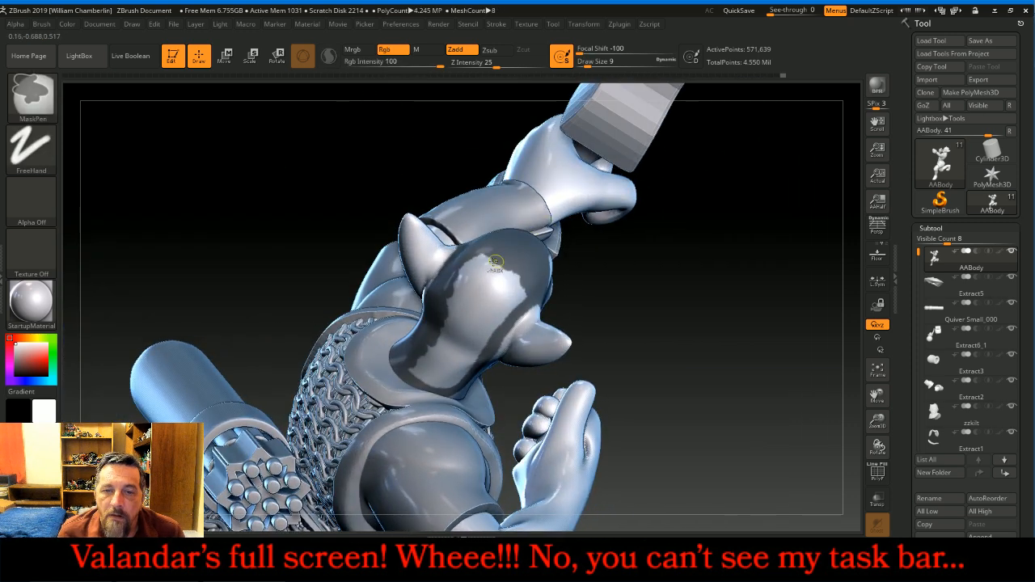
ctrl+drag(476, 278, 467, 267)
mouse_move(451, 326)
ctrl+mouse_down()
mouse_move(487, 292)
mouse_move(511, 296)
ctrl+mouse_up()
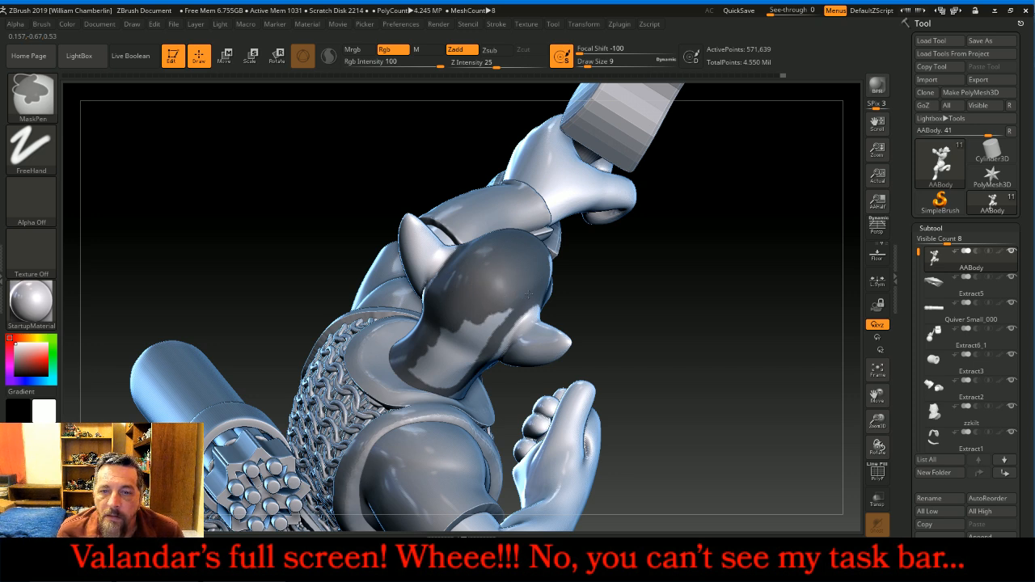
mouse_move(485, 317)
ctrl+mouse_down()
mouse_move(457, 356)
mouse_move(460, 335)
ctrl+mouse_up()
mouse_move(758, 293)
mouse_down()
mouse_move(762, 263)
mouse_move(746, 262)
mouse_up()
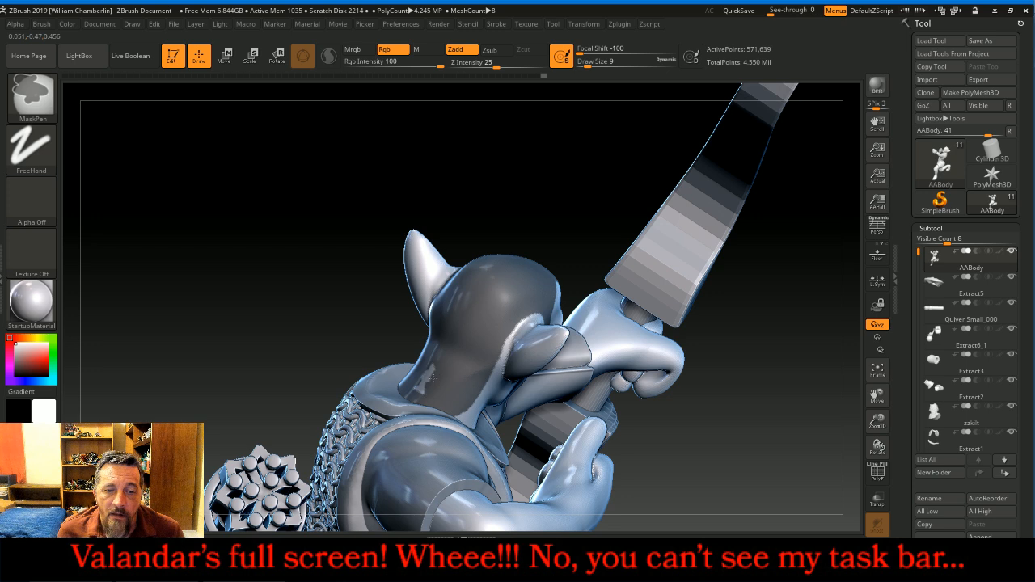
Complete the mask along the front hairline and around the ears, and lengthen the sideburn beside the bow-arm ear
mouse_move(555, 176)
mouse_down()
mouse_move(514, 173)
mouse_move(472, 303)
mouse_up()
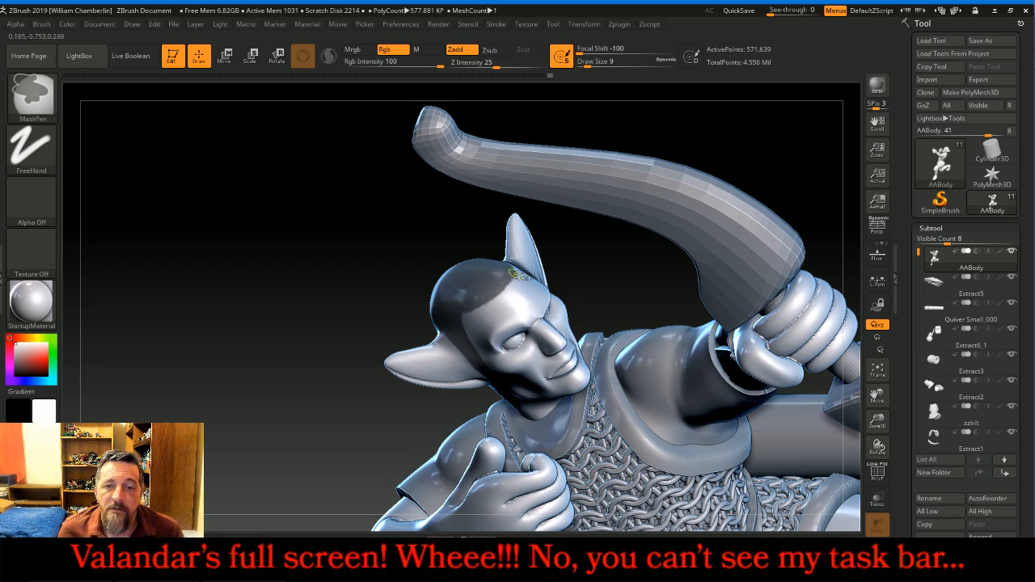
mouse_move(768, 142)
mouse_down()
mouse_move(755, 183)
mouse_move(508, 236)
mouse_move(540, 220)
mouse_up()
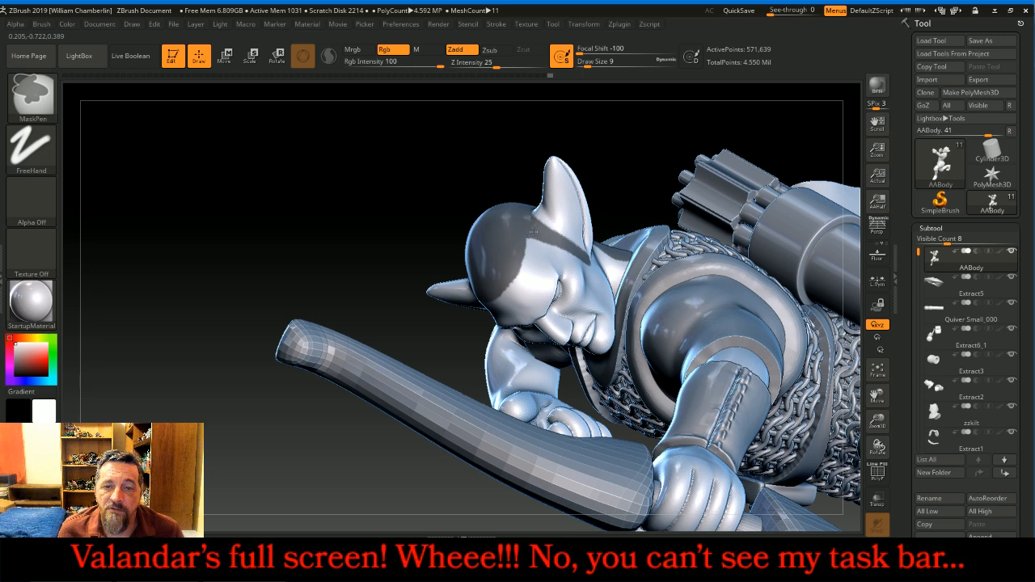
mouse_move(349, 267)
mouse_down()
mouse_move(381, 150)
mouse_move(691, 202)
mouse_move(610, 207)
mouse_move(695, 208)
mouse_move(607, 219)
mouse_move(580, 250)
mouse_up()
key(ctrl)
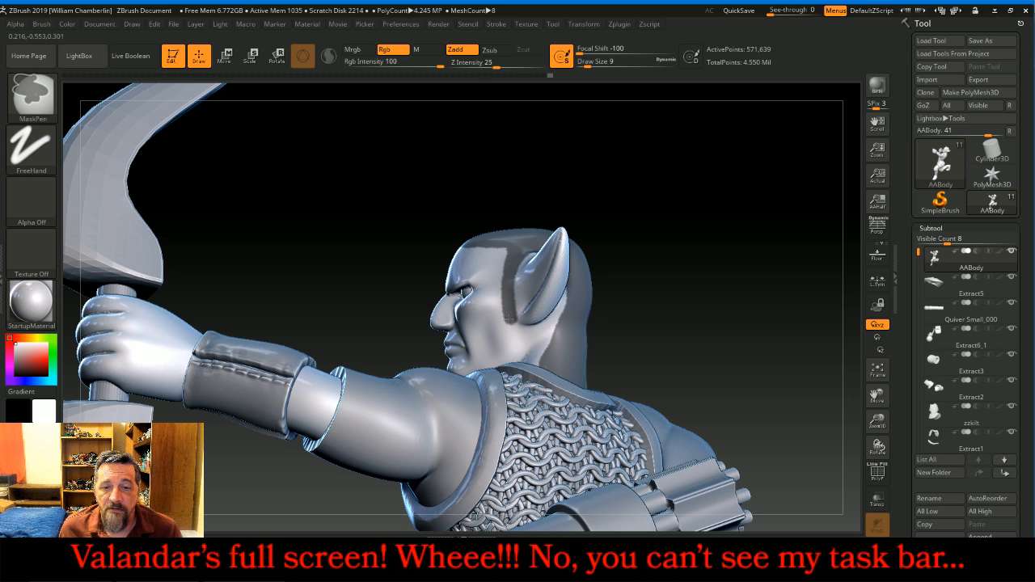
ctrl+drag(508, 329, 508, 331)
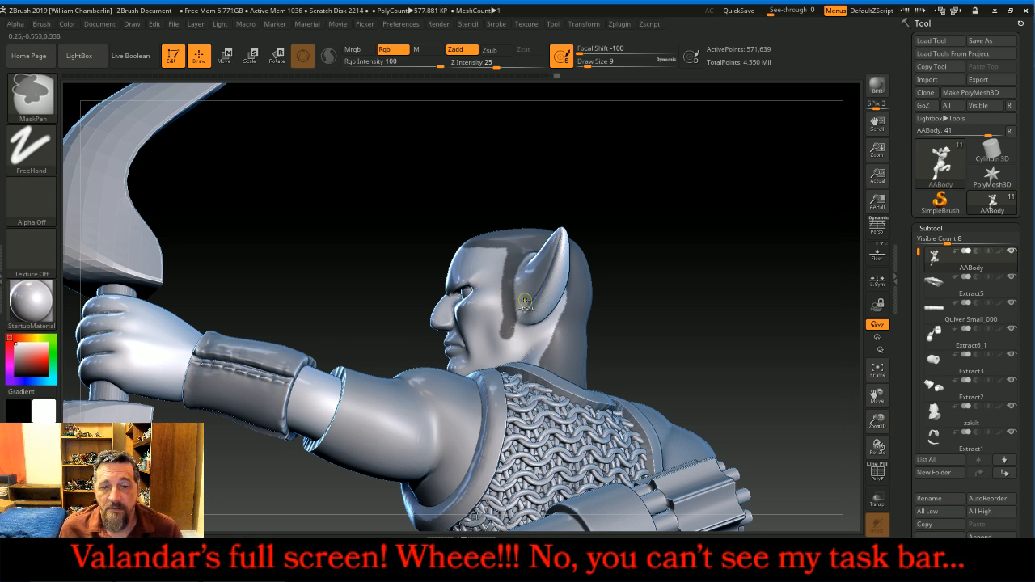
key(ctrl+z)
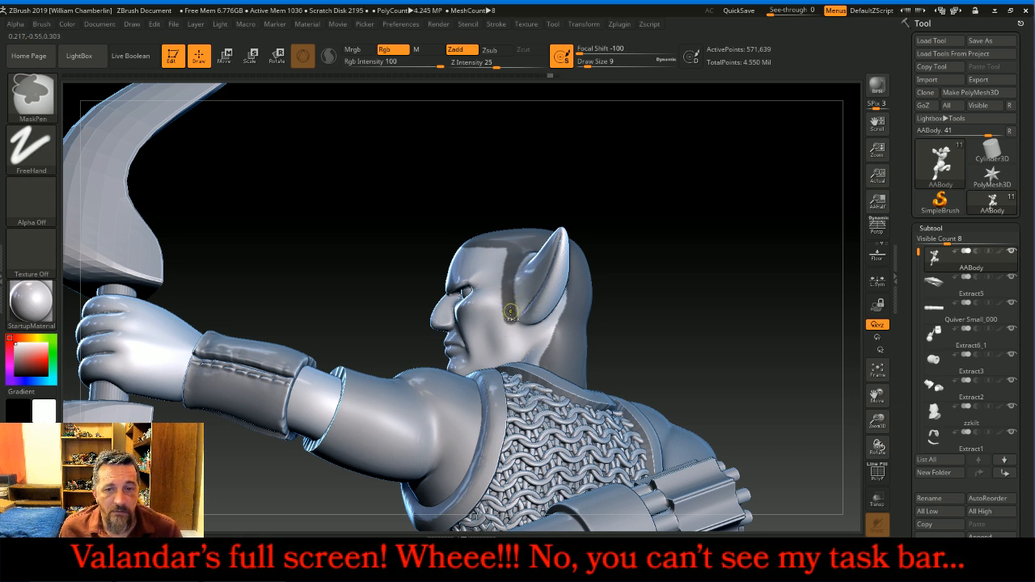
ctrl+drag(510, 333, 510, 335)
mouse_move(645, 203)
mouse_down()
mouse_move(709, 217)
mouse_move(749, 212)
mouse_up()
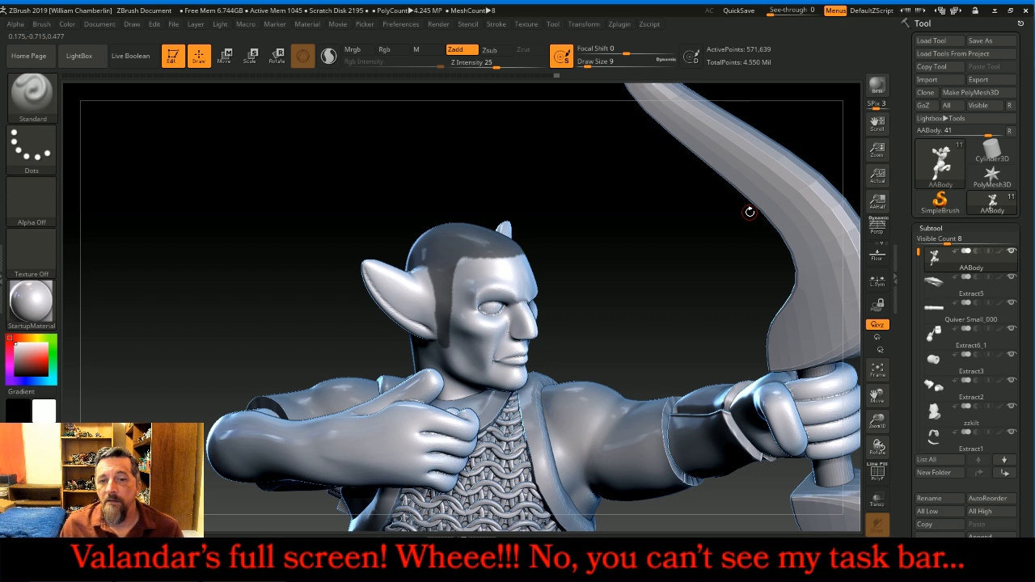
Extract the masked hair area as a new subtool with a thickness of 0.02, and reselect the AABody subtool
scroll(1029, 414, down, 5)
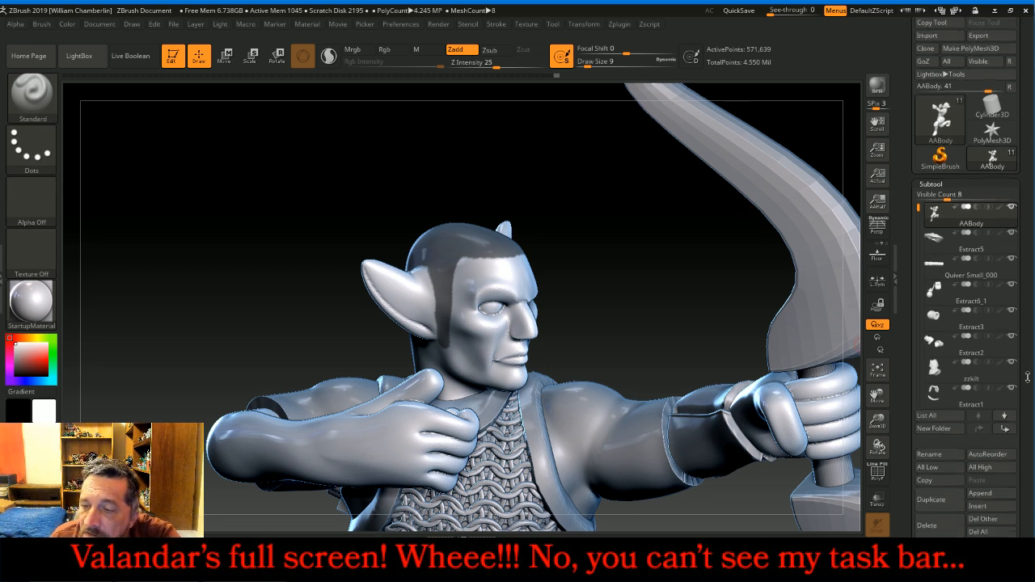
click(957, 515)
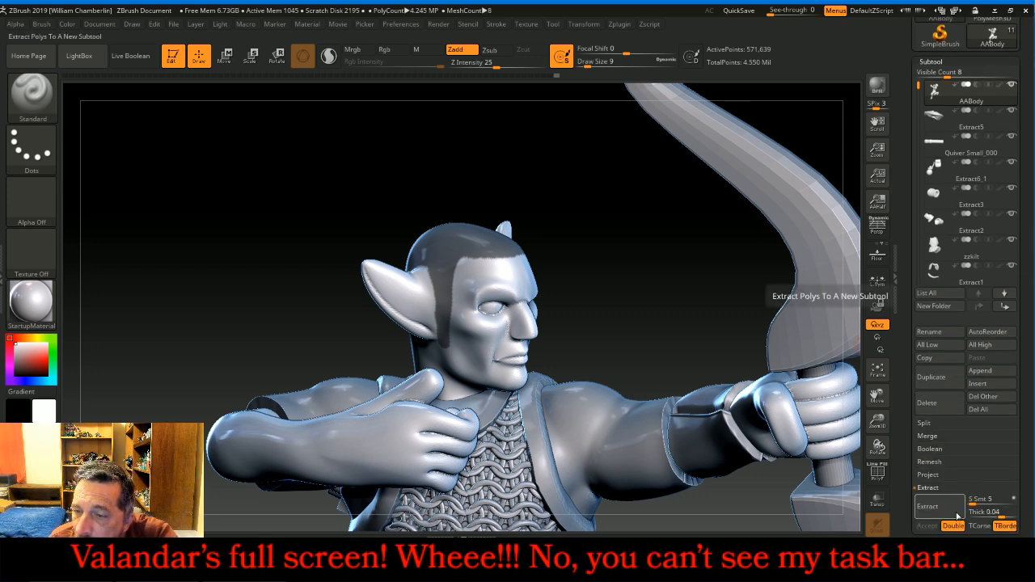
text(.02)
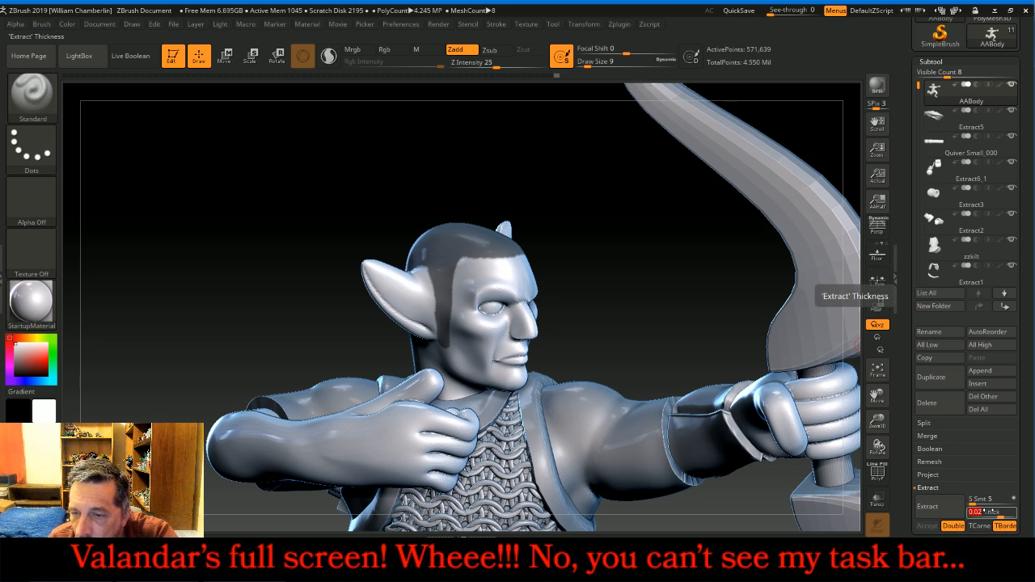
key(Return)
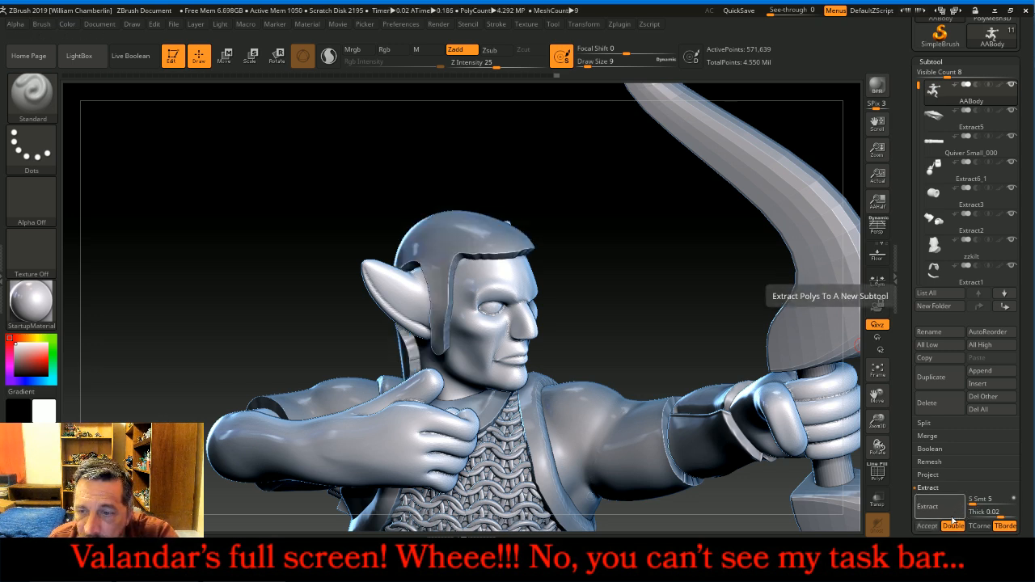
click(927, 526)
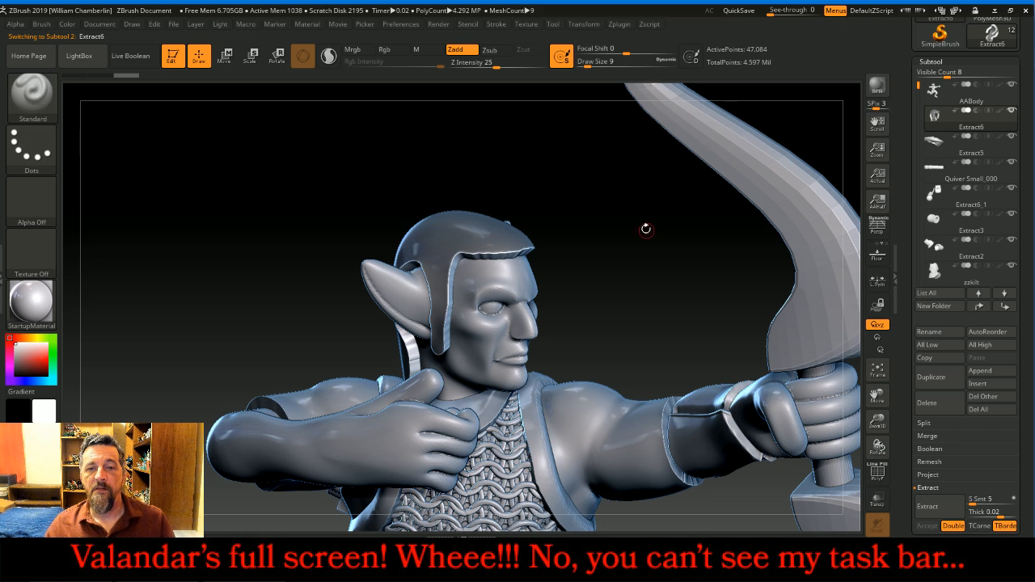
key(Up)
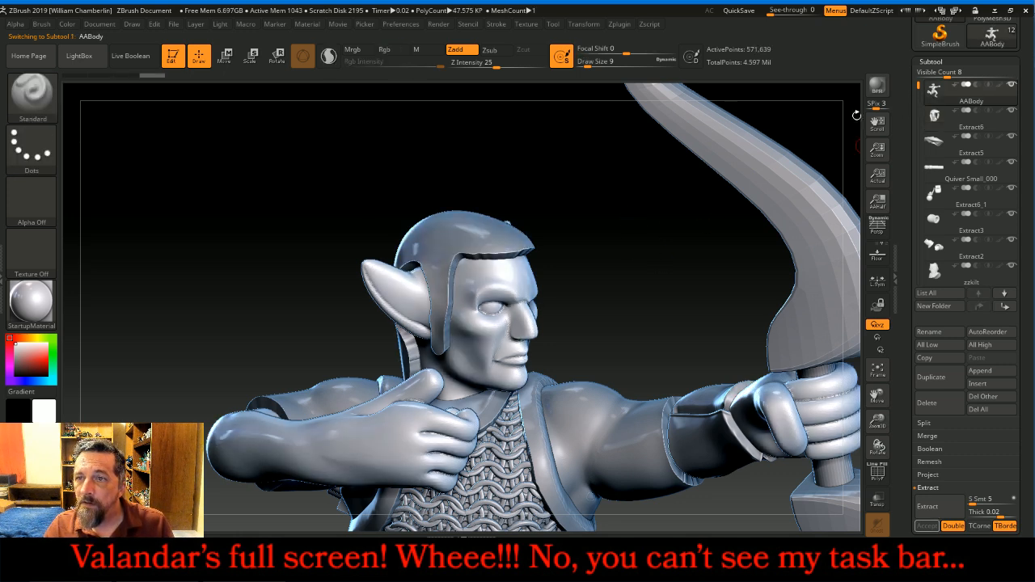
Select the Extract6 hair subtool and remesh it with DynaMesh at resolution 128
click(935, 117)
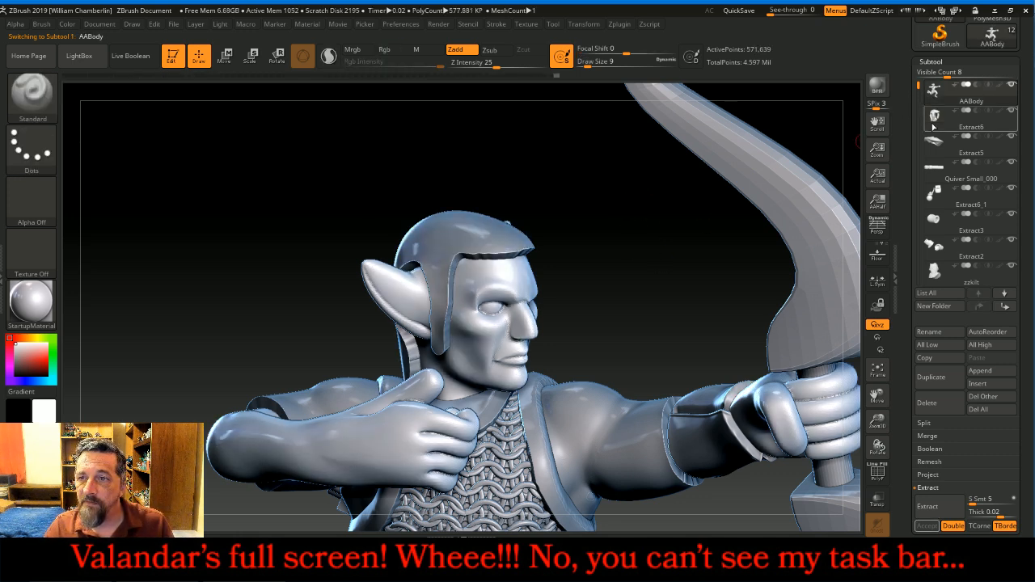
click(930, 62)
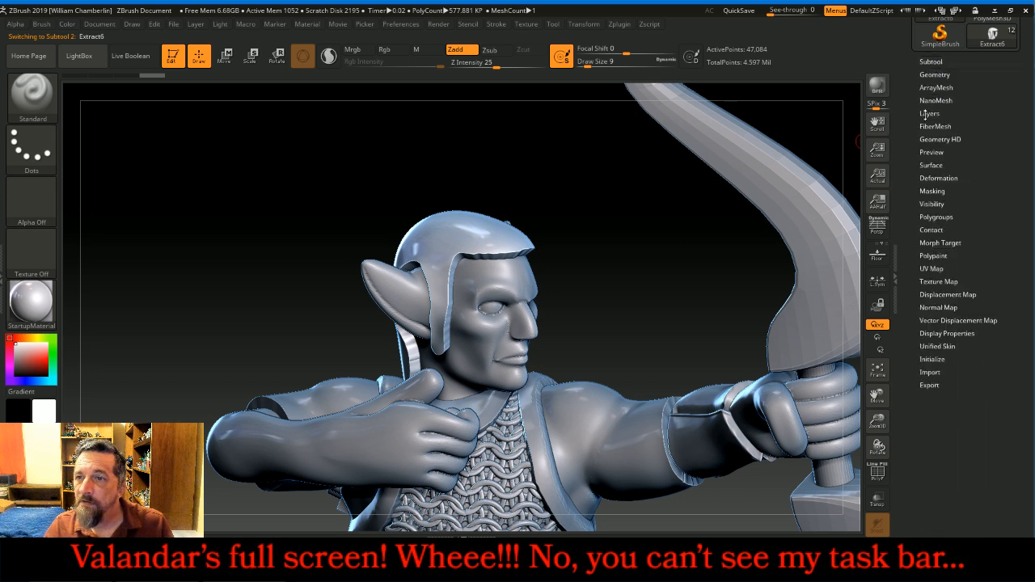
click(935, 75)
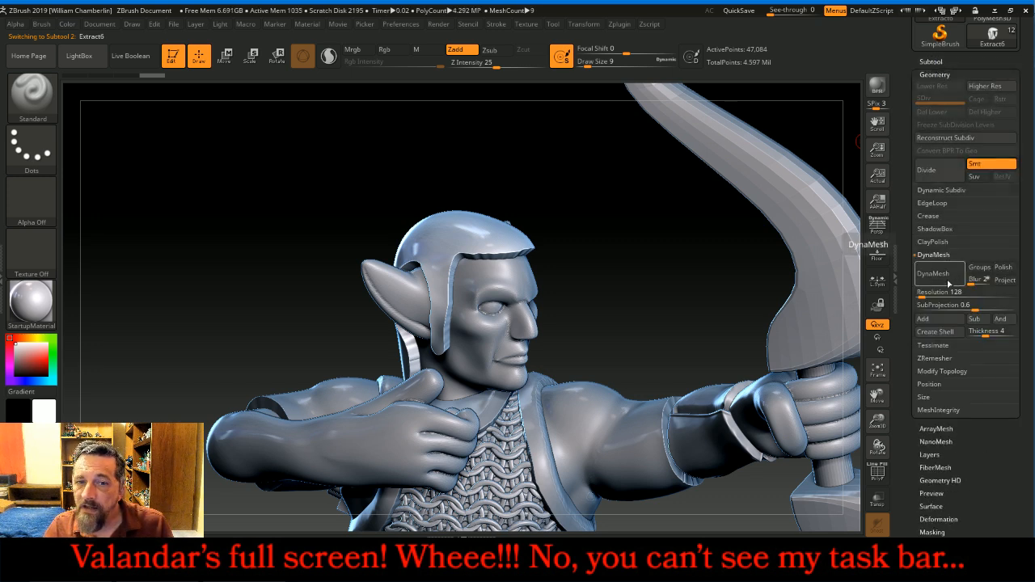
click(947, 280)
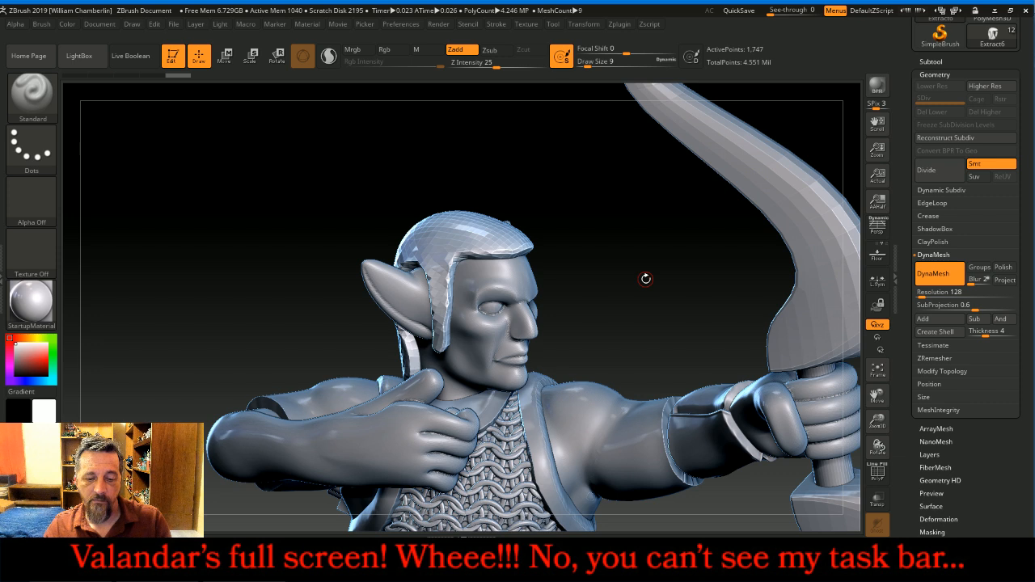
Enlarge the brush to size 34 and smooth the hair edges along the front hairline and both sideburns
key(bracketright)
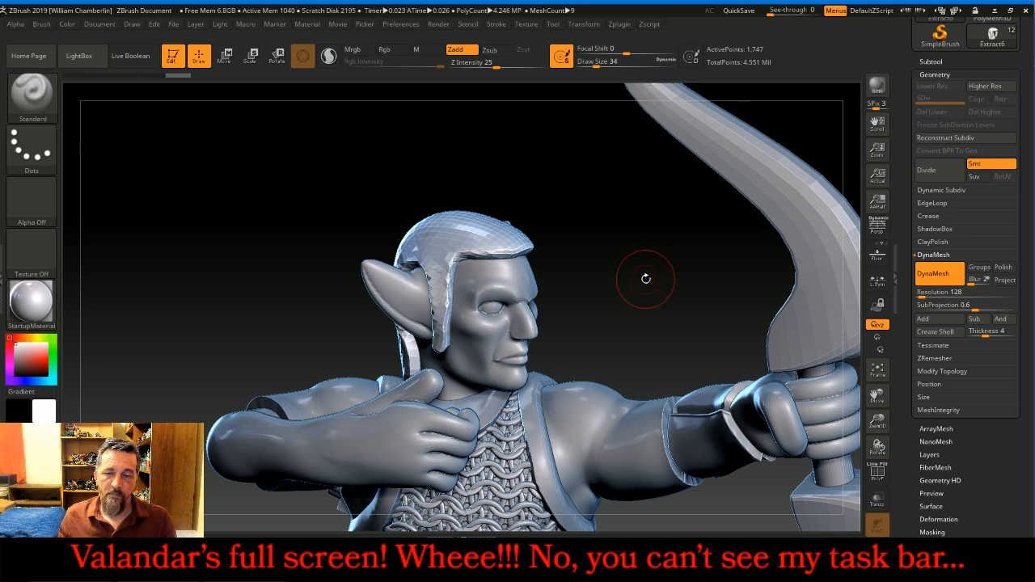
key(shift)
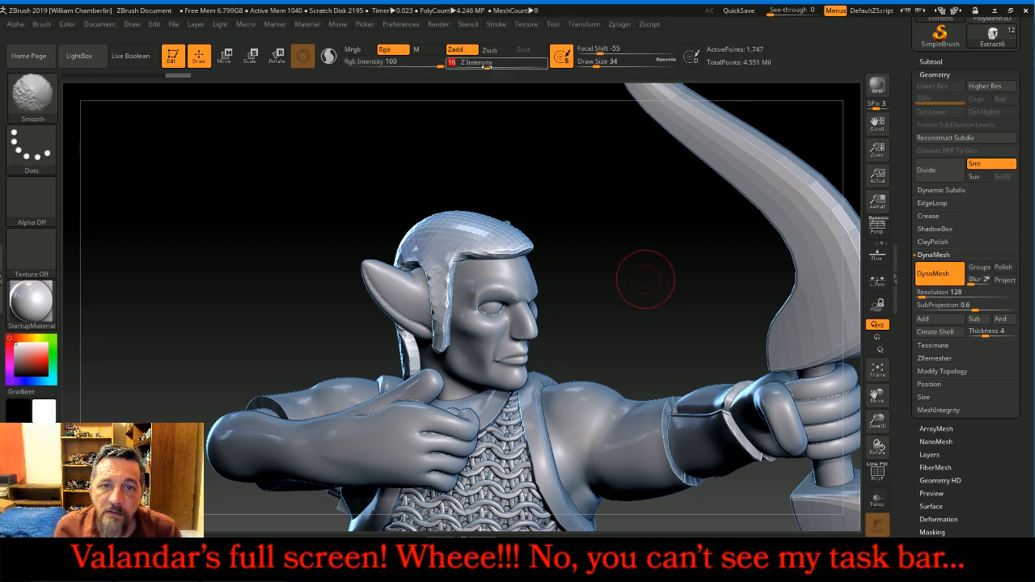
mouse_move(484, 260)
shift+mouse_down()
mouse_move(449, 277)
mouse_move(439, 328)
mouse_move(441, 279)
mouse_move(412, 257)
shift+mouse_up()
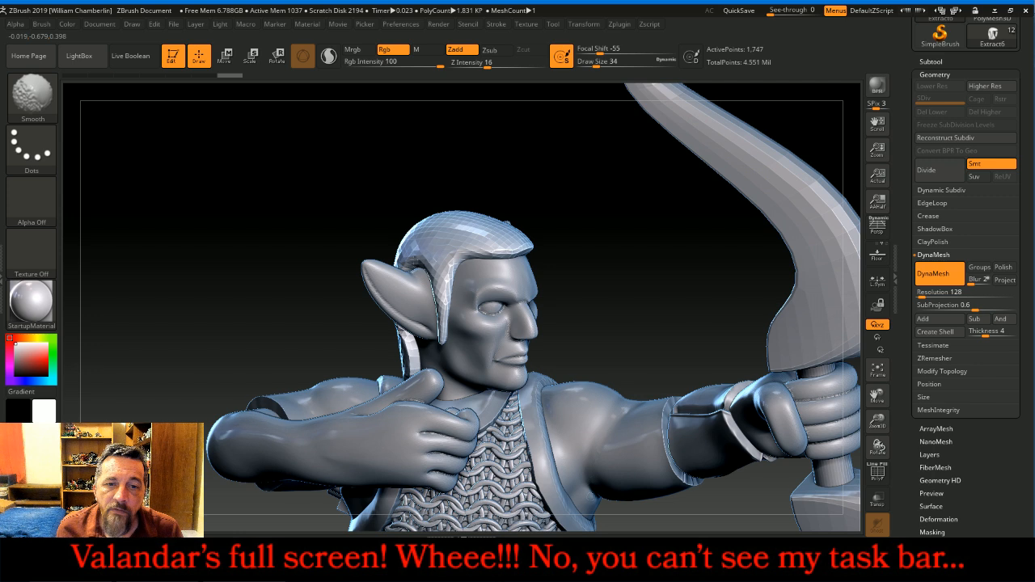
mouse_move(639, 255)
mouse_down()
mouse_move(530, 260)
mouse_move(455, 244)
mouse_move(526, 245)
mouse_up()
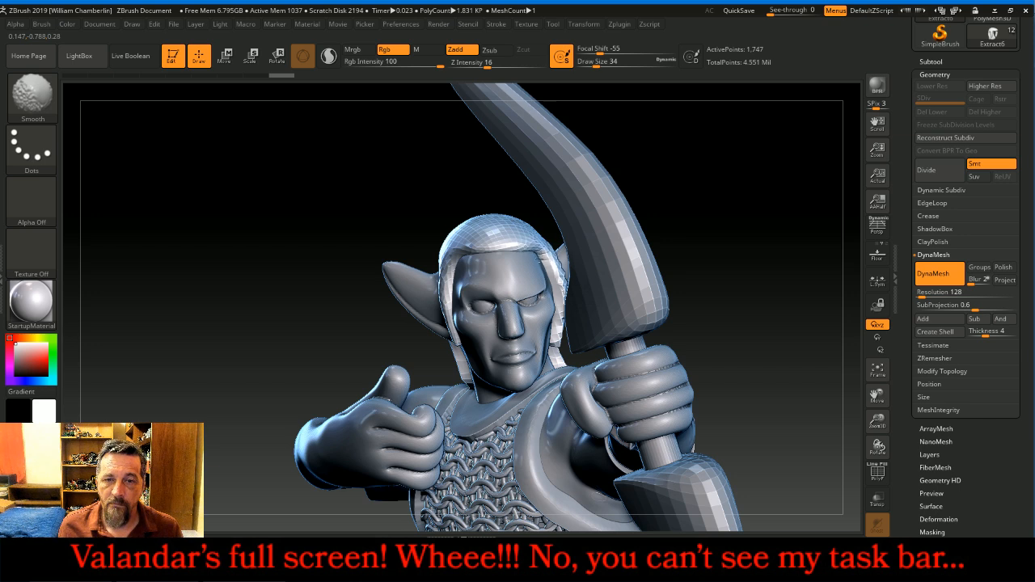
drag(769, 203, 712, 228)
mouse_move(600, 267)
shift+mouse_down()
mouse_move(602, 327)
mouse_move(597, 303)
shift+mouse_up()
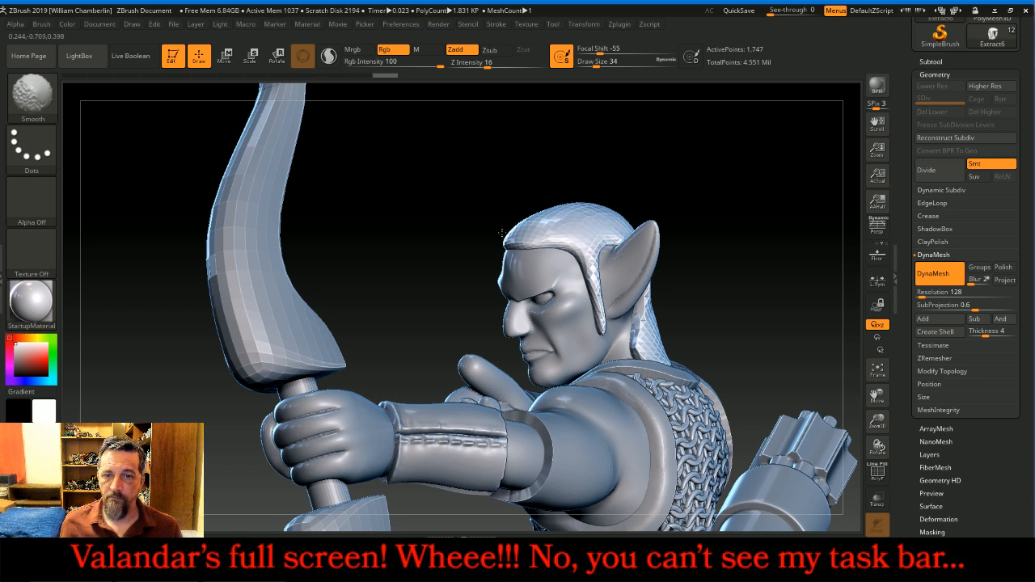
Choose the ClayBuildup brush and enable its BackfaceMask auto masking
drag(630, 134, 423, 219)
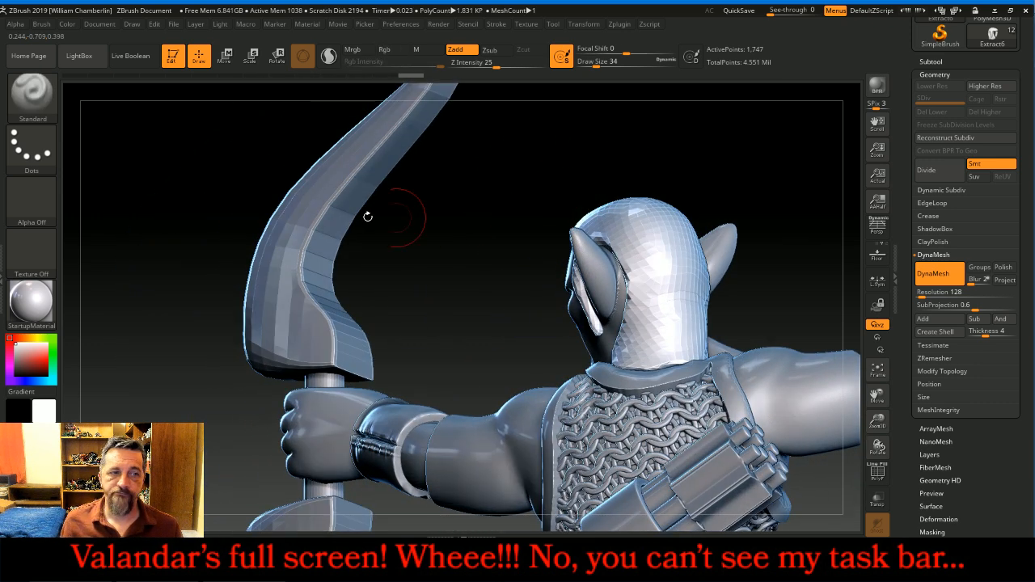
click(31, 93)
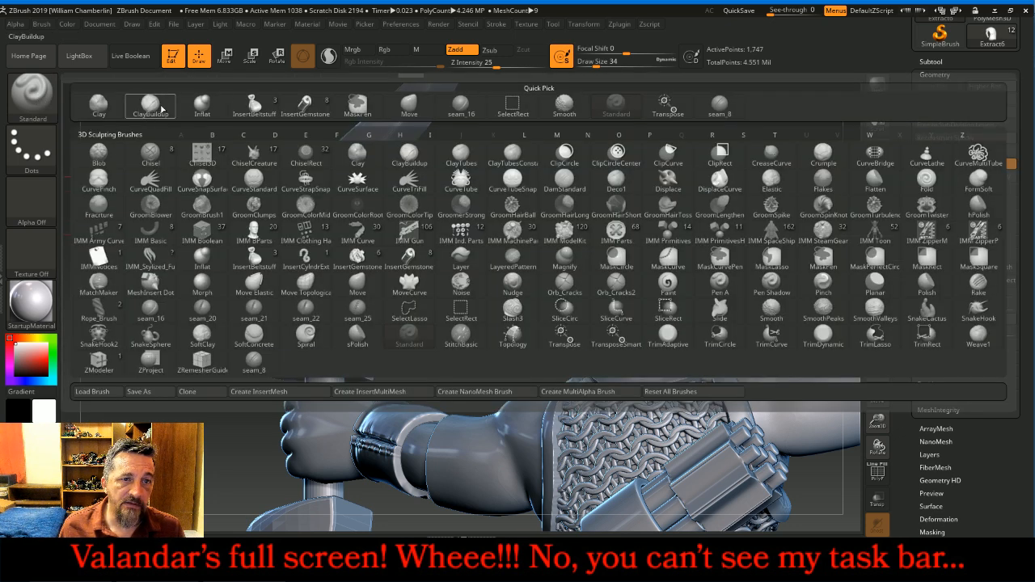
click(164, 109)
click(2, 279)
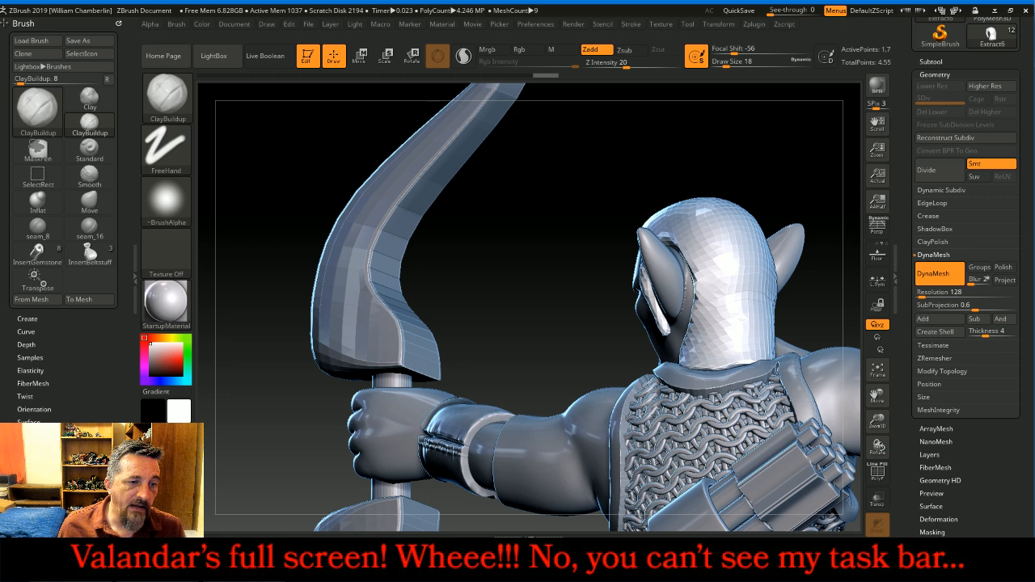
drag(73, 401, 94, 286)
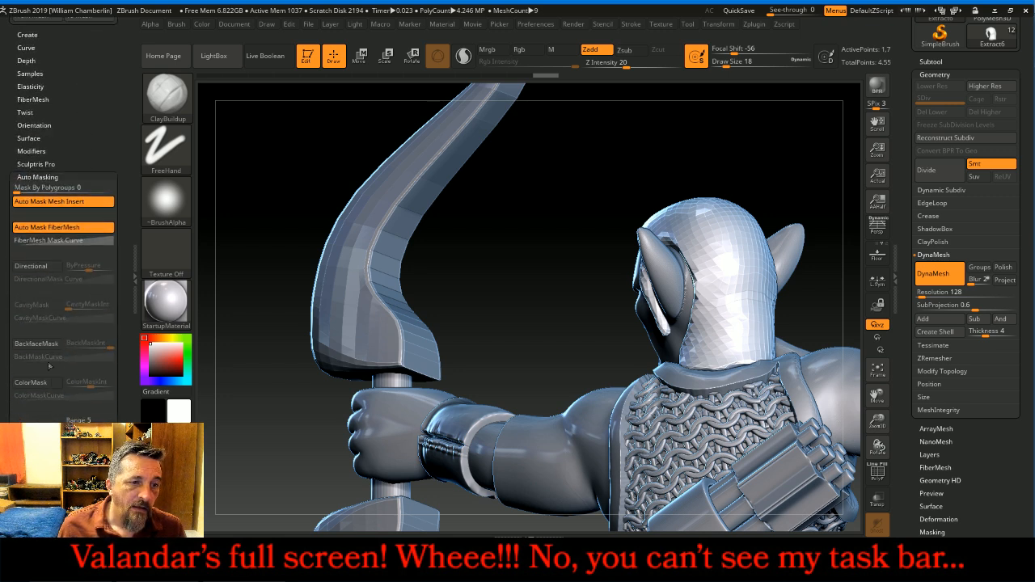
click(37, 345)
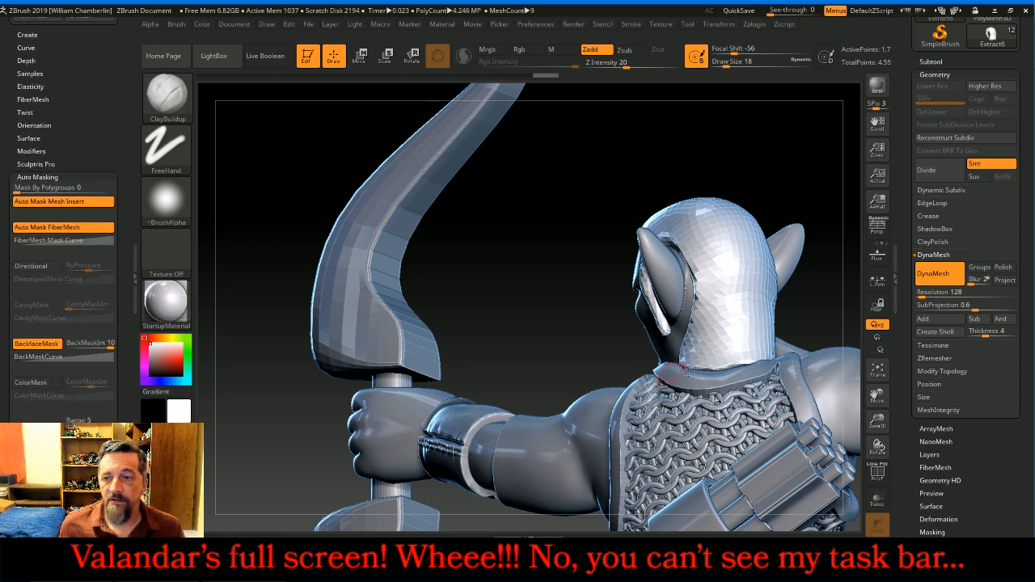
Turn off DynaMesh on the hair and subdivide it three times to subdivision level 4
click(950, 277)
click(940, 170)
click(940, 170)
click(939, 170)
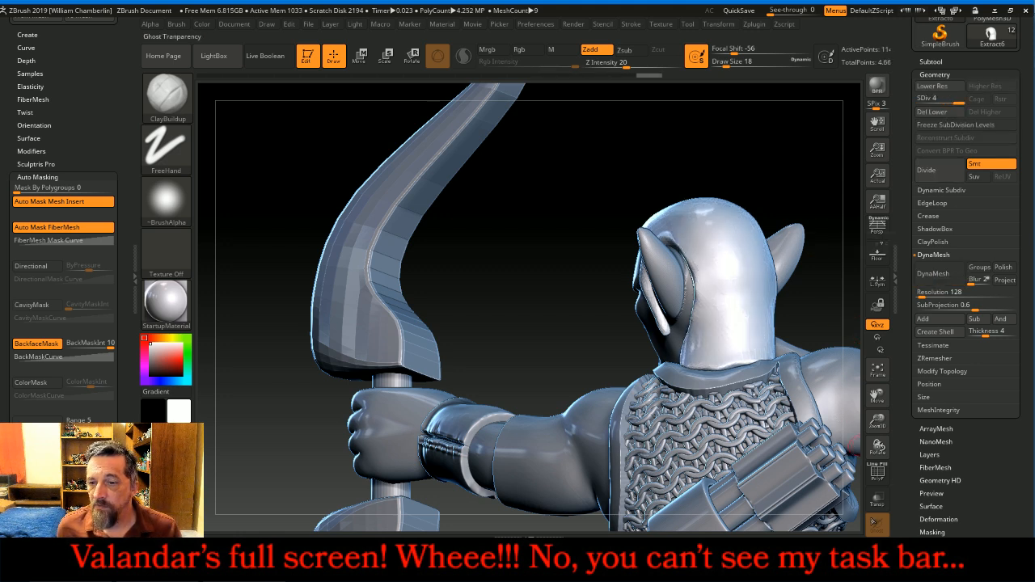
Show the other subtools as transparent ghosts and build up the nape and bow-arm side of the hair with brush size 46
click(877, 502)
right_click(824, 298)
mouse_move(739, 156)
mouse_down()
mouse_move(682, 154)
mouse_move(716, 156)
mouse_up()
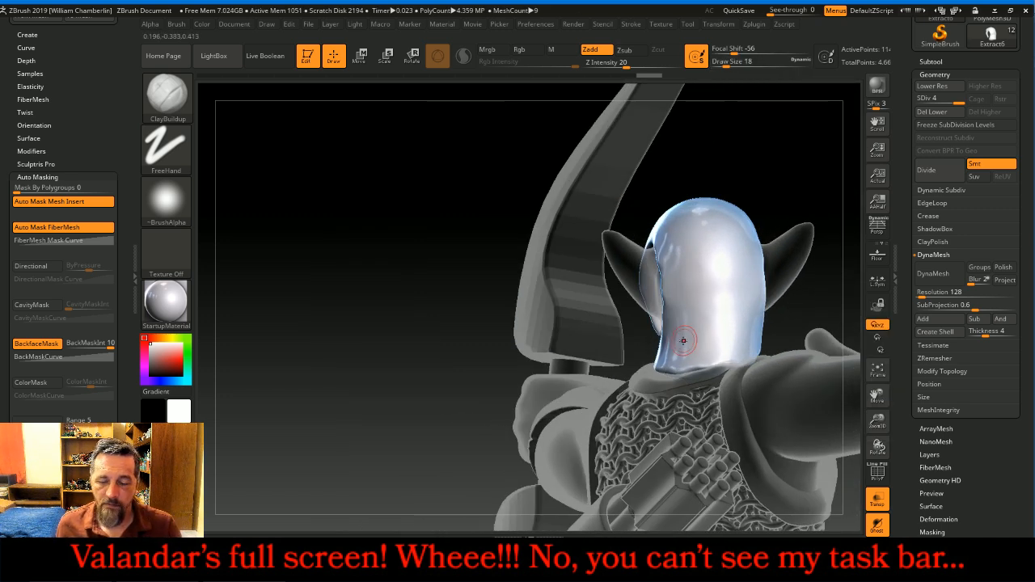
key(bracketright)
key(bracketright)
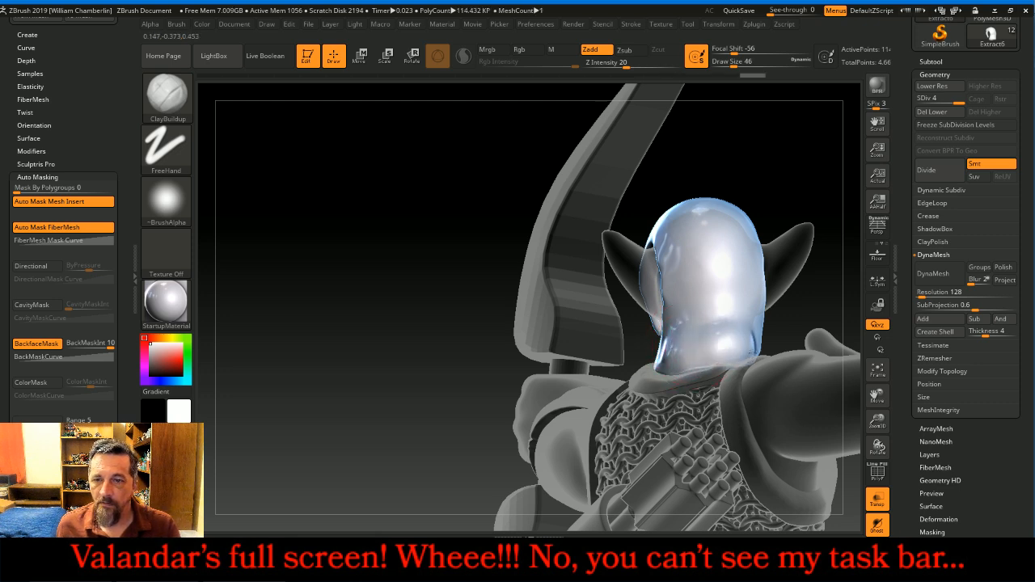
drag(801, 149, 787, 184)
mouse_move(696, 302)
mouse_down()
mouse_move(647, 372)
mouse_move(674, 362)
mouse_up()
drag(684, 262, 677, 344)
drag(673, 243, 667, 323)
drag(663, 215, 671, 283)
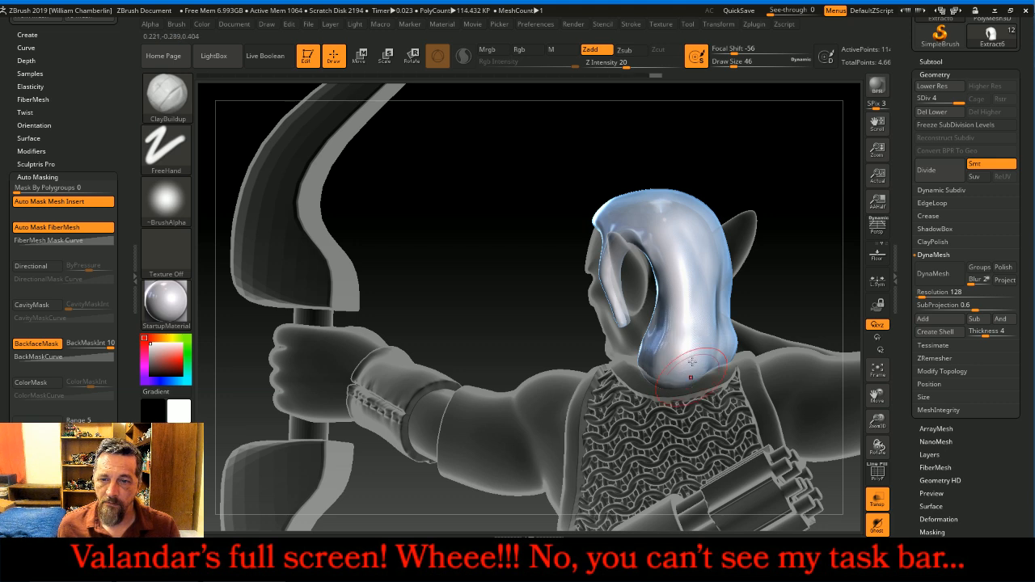
Build up volume with downward clay strokes on the back of the head and the draw-arm side of the hair
mouse_move(841, 266)
mouse_down()
mouse_move(752, 287)
mouse_move(733, 343)
mouse_up()
mouse_move(764, 271)
mouse_down()
mouse_move(775, 333)
mouse_move(752, 346)
mouse_up()
drag(737, 252, 727, 326)
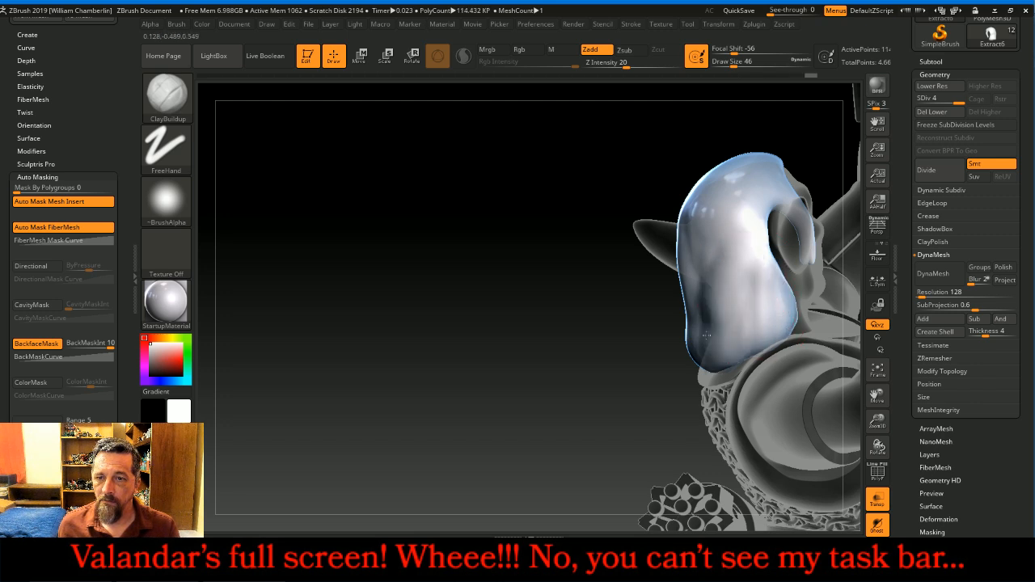
drag(704, 267, 692, 374)
drag(549, 388, 738, 308)
mouse_move(687, 336)
mouse_down()
mouse_move(674, 346)
mouse_move(665, 304)
mouse_move(663, 366)
mouse_up()
drag(676, 263, 679, 364)
mouse_move(815, 277)
mouse_down()
mouse_move(790, 336)
mouse_move(772, 347)
mouse_up()
drag(797, 257, 750, 356)
mouse_move(767, 245)
mouse_down()
mouse_move(727, 356)
mouse_move(720, 348)
mouse_up()
drag(782, 207, 724, 347)
drag(796, 255, 752, 348)
drag(806, 285, 790, 323)
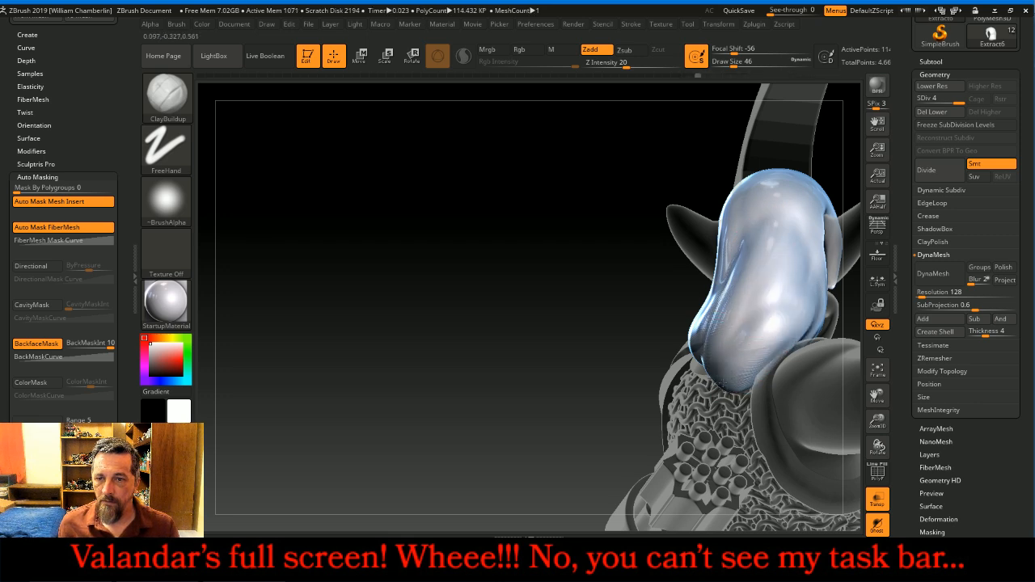
Extend the hair down past the collar onto the upper back, working from the bow-arm side
drag(545, 340, 643, 311)
drag(721, 246, 727, 359)
drag(713, 253, 696, 397)
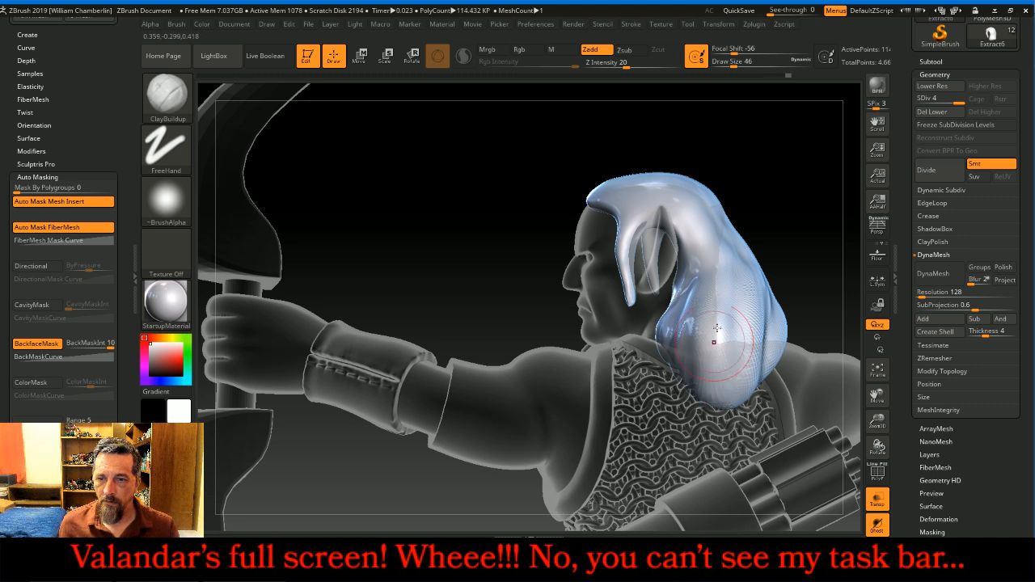
mouse_move(814, 213)
mouse_down()
mouse_move(769, 343)
mouse_move(721, 402)
mouse_up()
drag(750, 301, 714, 403)
mouse_move(773, 320)
mouse_down()
mouse_move(733, 398)
mouse_move(746, 396)
mouse_up()
drag(752, 308, 719, 408)
mouse_move(713, 316)
mouse_down()
mouse_move(697, 416)
mouse_move(684, 413)
mouse_up()
Fill out the lower ends of the hair over the upper back with short downward clay strokes
drag(562, 264, 608, 260)
mouse_move(688, 324)
mouse_down()
mouse_move(679, 368)
mouse_move(658, 359)
mouse_move(660, 409)
mouse_up()
mouse_move(638, 320)
mouse_down()
mouse_move(631, 409)
mouse_move(643, 408)
mouse_up()
drag(687, 299, 677, 408)
drag(697, 325, 700, 411)
drag(717, 346, 712, 404)
Sculpt long flowing strokes from the crown down the back of the hair to its ends
drag(798, 226, 751, 230)
drag(763, 275, 737, 392)
mouse_move(788, 279)
mouse_down()
mouse_move(782, 319)
mouse_move(748, 396)
mouse_up()
drag(811, 303, 772, 376)
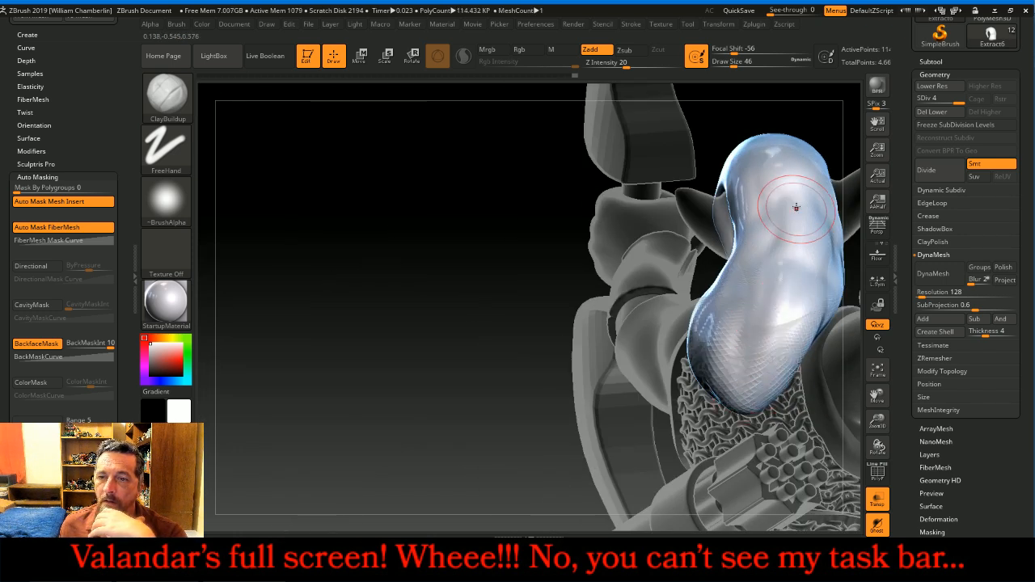
drag(798, 213, 767, 368)
drag(767, 187, 739, 369)
drag(765, 160, 765, 348)
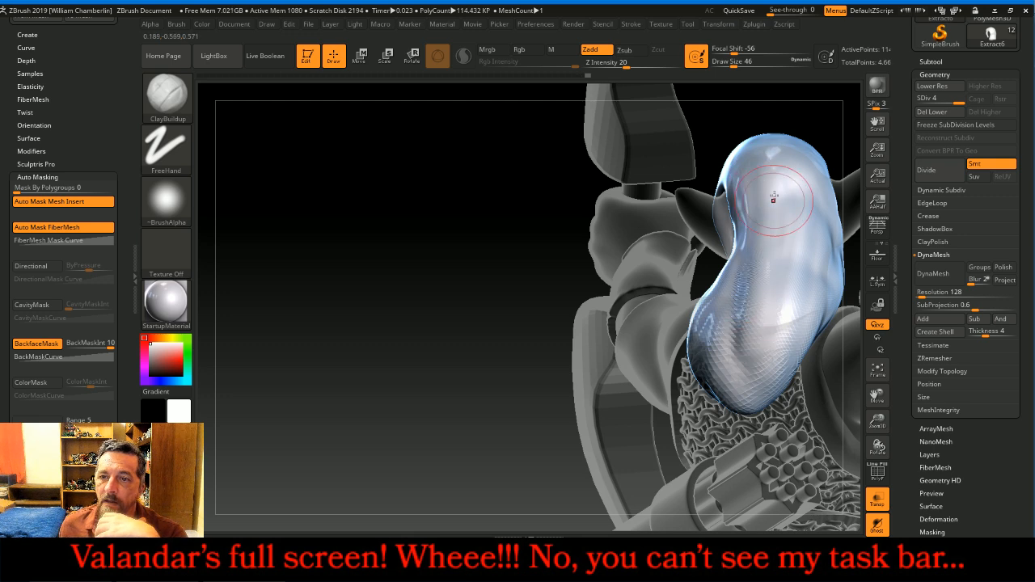
drag(773, 214, 759, 370)
drag(746, 272, 727, 374)
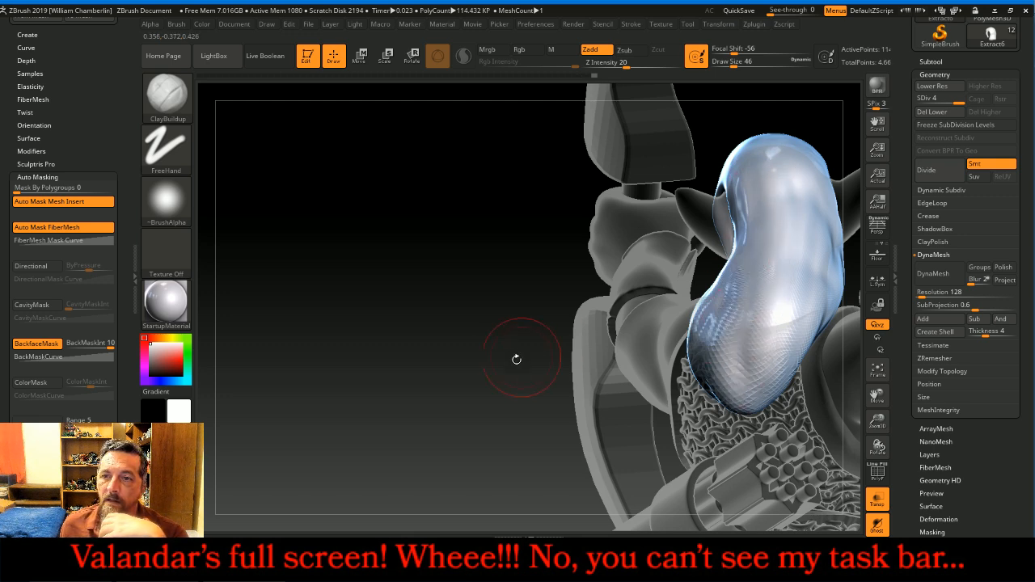
Add long clay strokes from behind the draw-arm ear down to the hair ends
drag(443, 397, 484, 376)
drag(878, 397, 586, 408)
drag(485, 369, 477, 387)
mouse_move(527, 201)
mouse_down()
mouse_move(482, 381)
mouse_move(482, 352)
mouse_up()
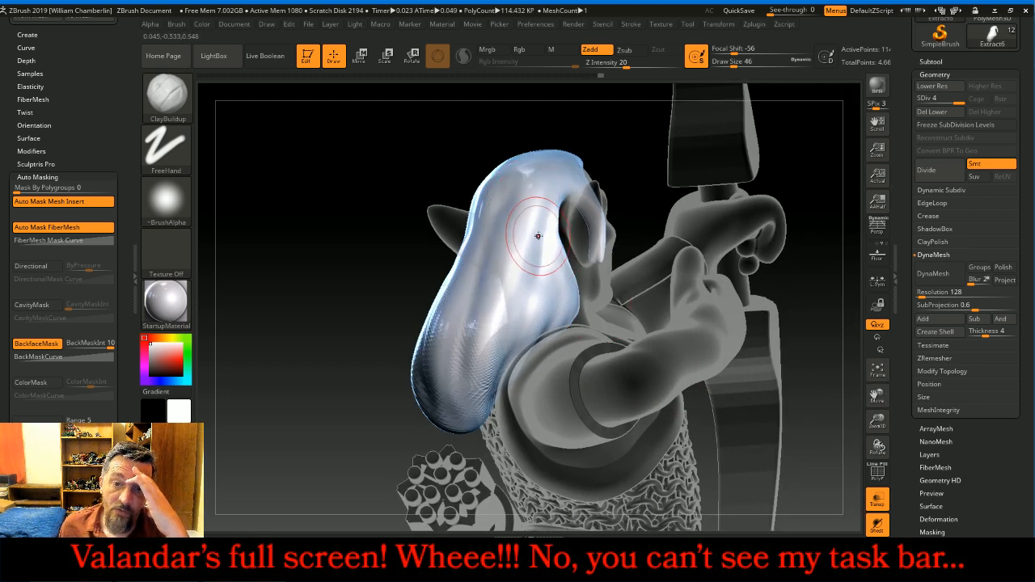
drag(537, 237, 490, 388)
drag(513, 302, 483, 404)
Thicken and lengthen the tip of the hair near the quiver, working on it from both sides
mouse_move(339, 397)
mouse_down()
mouse_move(461, 437)
mouse_move(418, 442)
mouse_move(429, 449)
mouse_up()
mouse_move(465, 414)
mouse_down()
mouse_move(438, 453)
mouse_move(406, 470)
mouse_up()
mouse_move(668, 247)
mouse_down()
mouse_move(617, 240)
mouse_move(566, 259)
mouse_up()
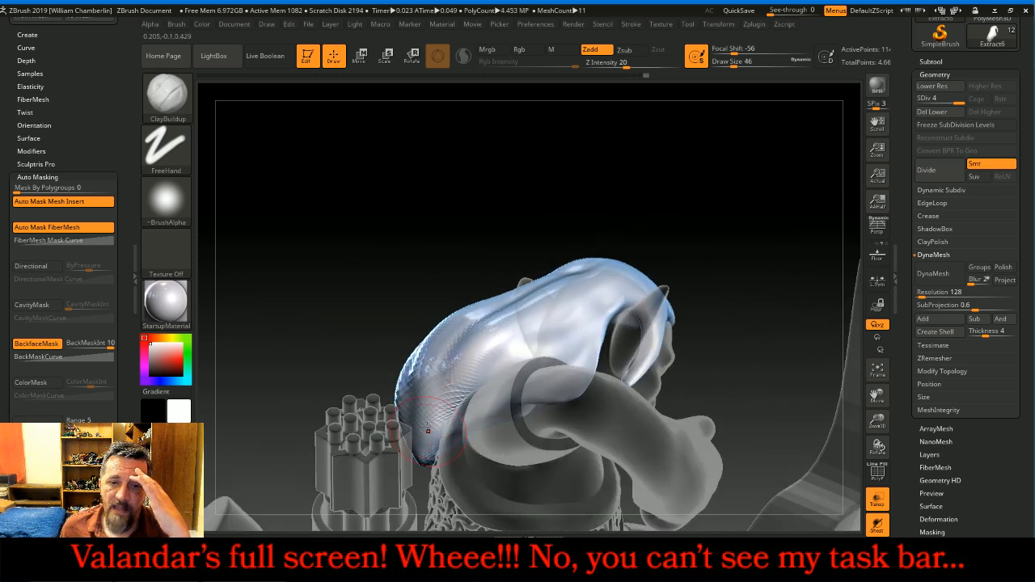
mouse_move(428, 373)
mouse_down()
mouse_move(411, 458)
mouse_move(410, 428)
mouse_move(421, 438)
mouse_up()
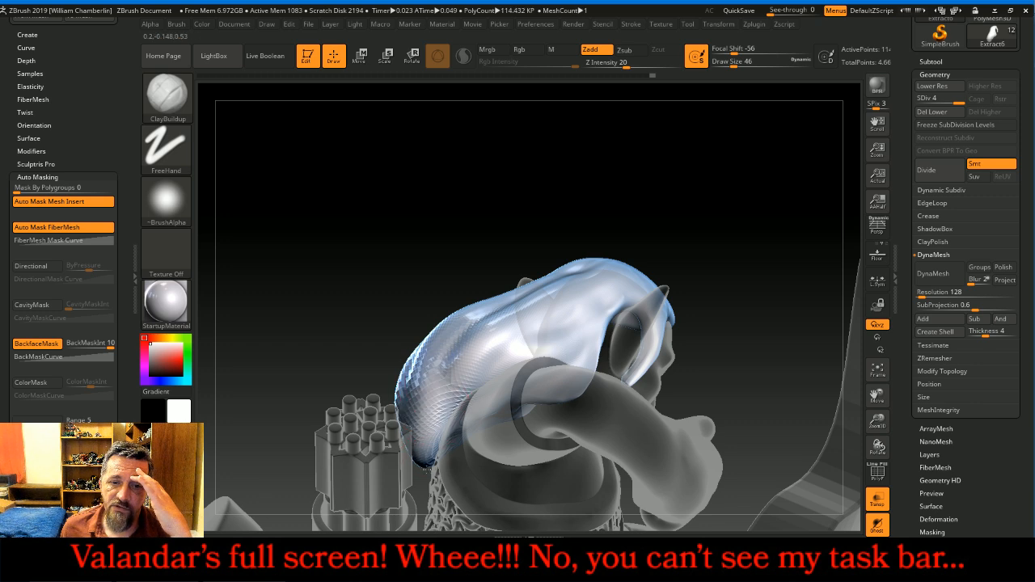
drag(371, 301, 430, 270)
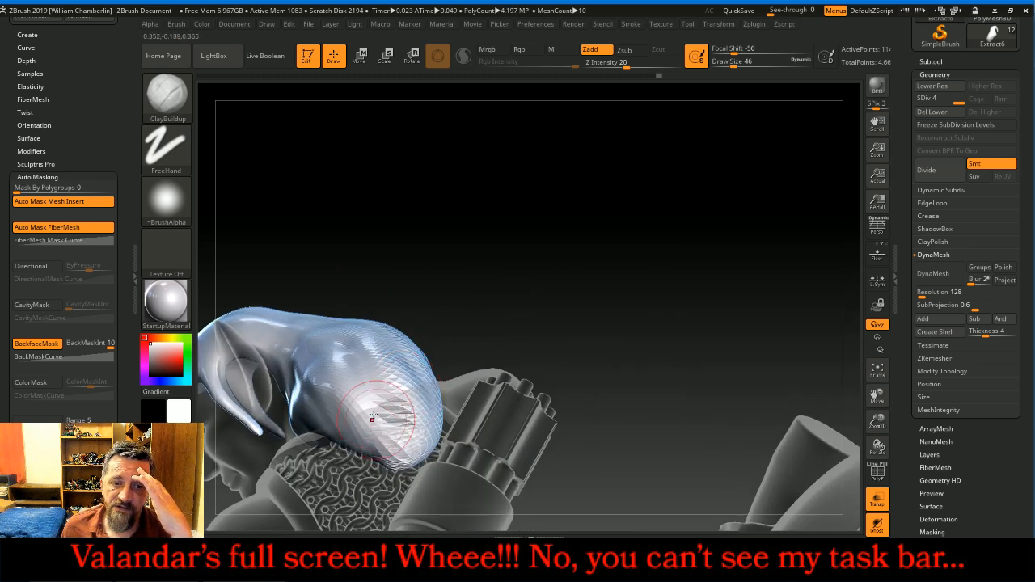
mouse_move(346, 388)
mouse_down()
mouse_move(379, 453)
mouse_move(369, 456)
mouse_up()
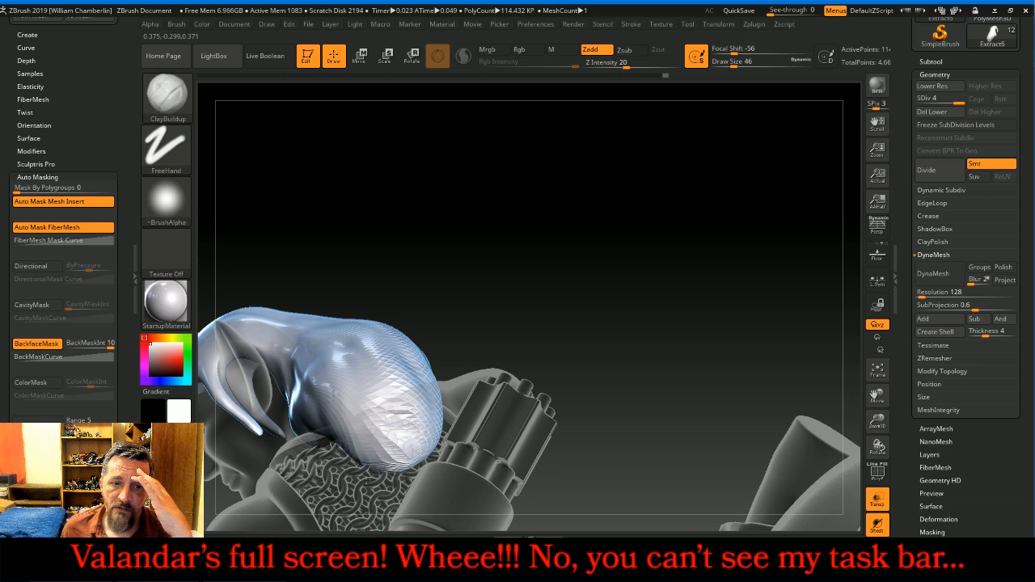
drag(343, 359, 374, 413)
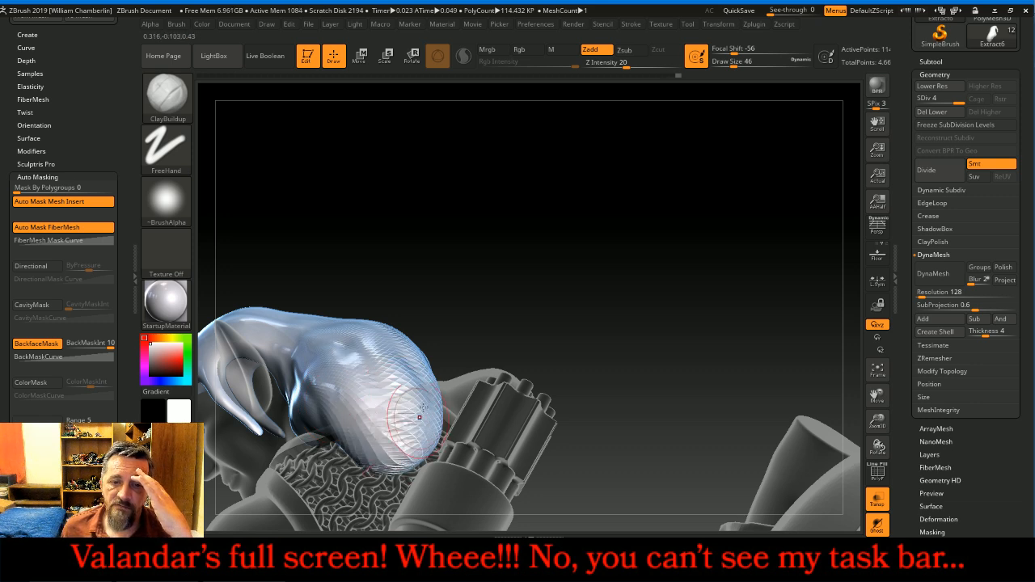
Turn off the ghost transparency, fit the whole figure in view and inspect the hair from the front and back
click(878, 500)
mouse_move(783, 390)
mouse_down()
mouse_move(737, 372)
mouse_move(693, 284)
mouse_move(724, 289)
mouse_move(713, 271)
mouse_up()
click(878, 371)
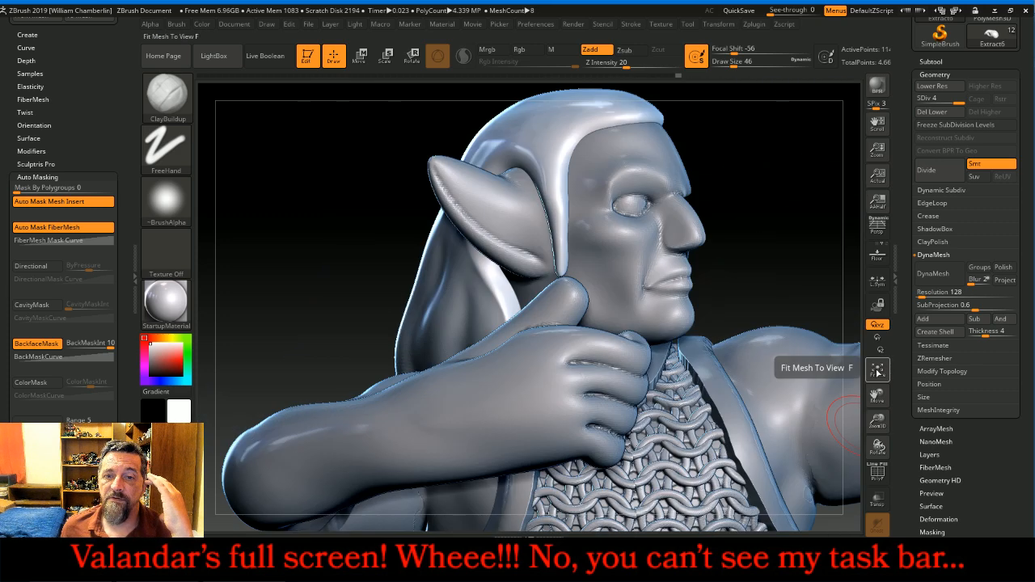
click(877, 371)
drag(712, 419, 685, 397)
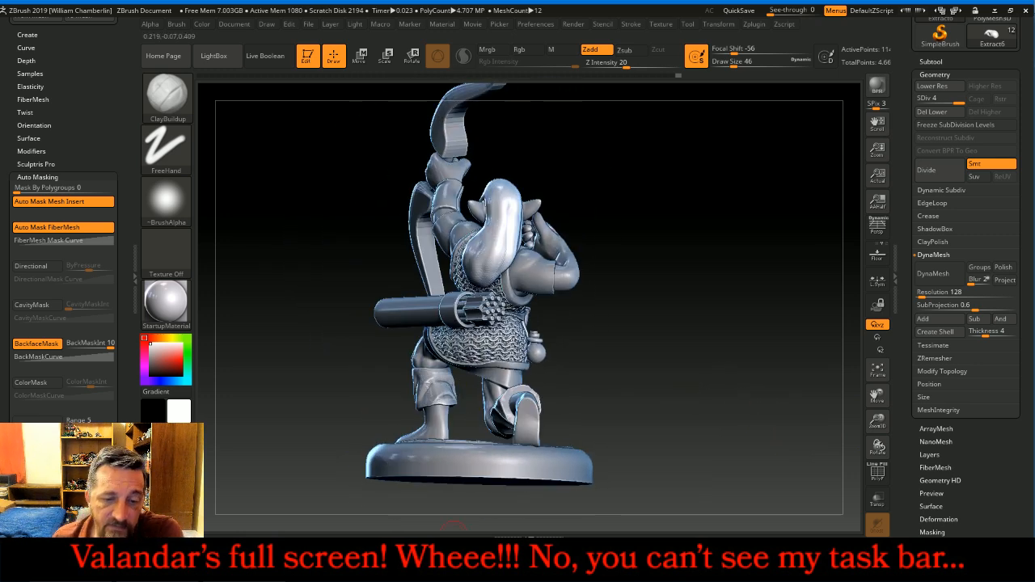
Check the YouTube live chat in Firefox and review the whole archer from the front
key(alt+Tab)
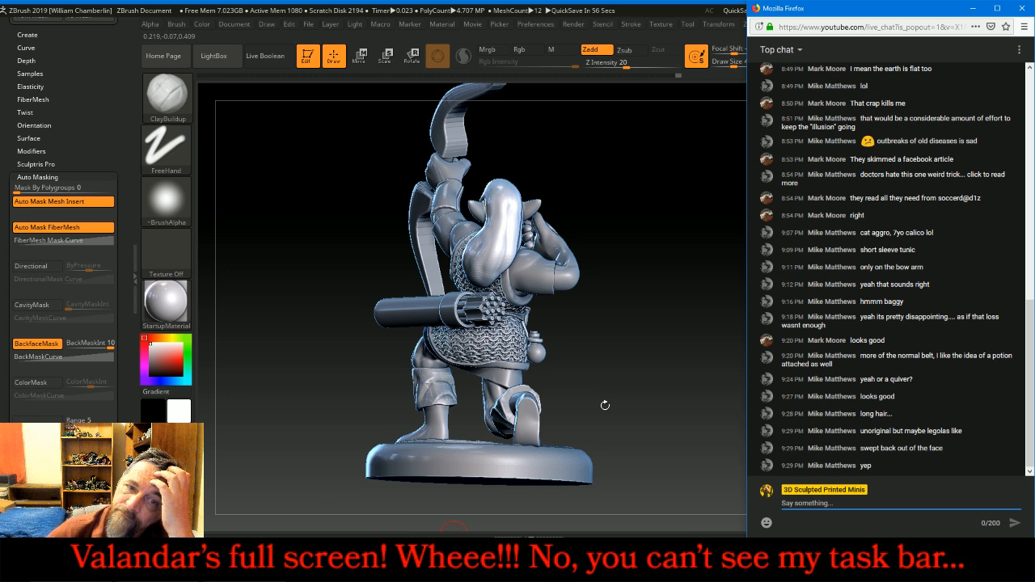
drag(650, 371, 782, 391)
mouse_move(792, 258)
mouse_down()
mouse_move(773, 236)
mouse_move(778, 252)
mouse_move(677, 225)
mouse_move(786, 246)
mouse_move(775, 244)
mouse_move(775, 270)
mouse_up()
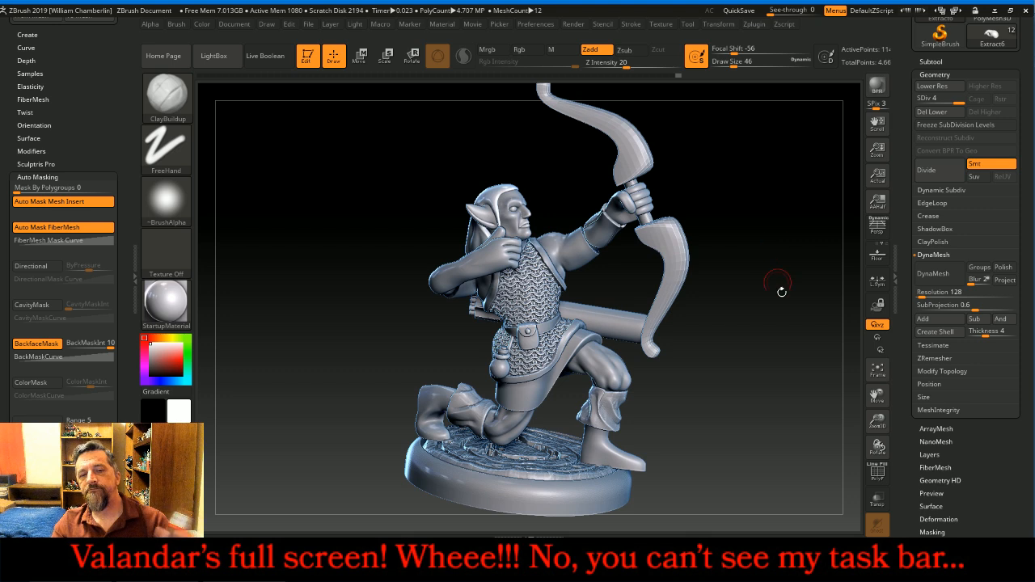
click(518, 558)
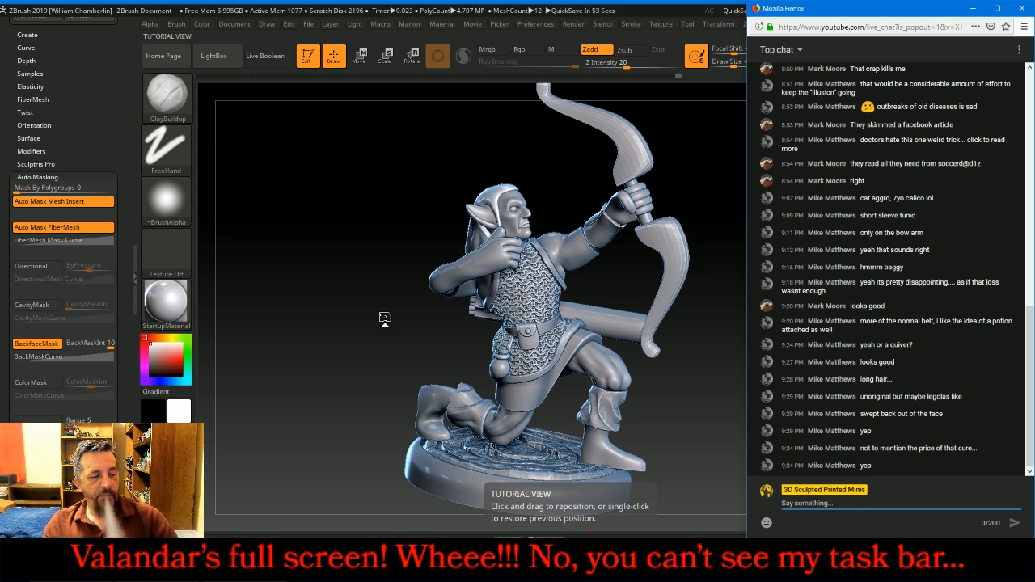
Subdivide the hair mesh, drop its lower levels and rebuild it with DynaMesh at resolution 256, leaving DynaMesh mode off
drag(385, 318, 382, 309)
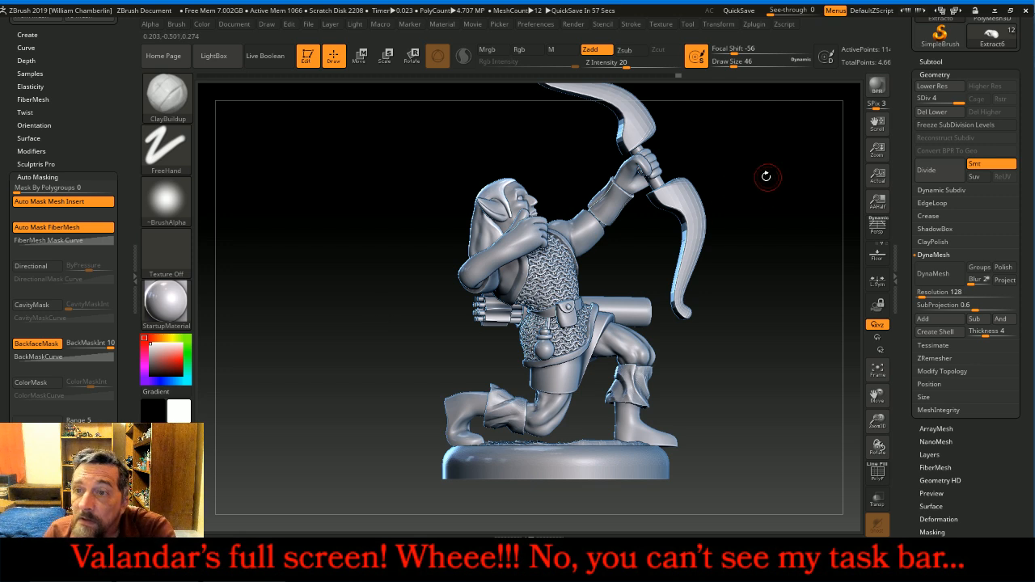
click(135, 281)
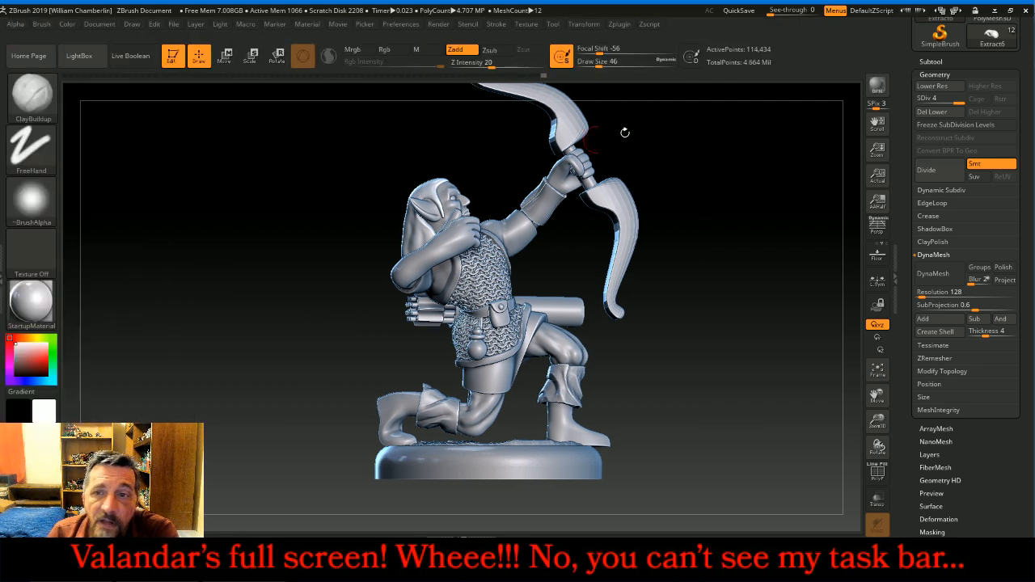
click(942, 171)
click(936, 291)
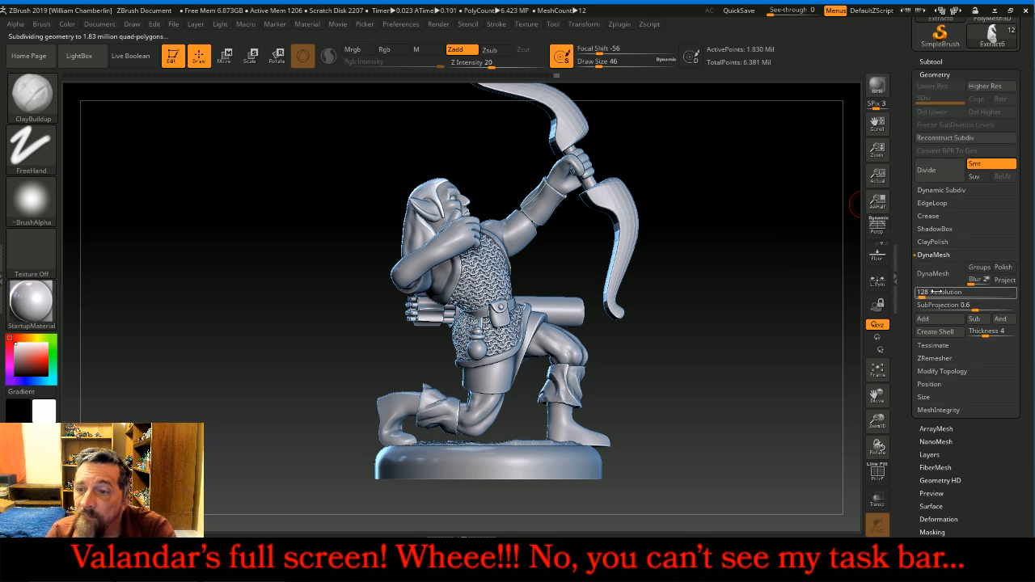
text(256)
key(Return)
click(933, 273)
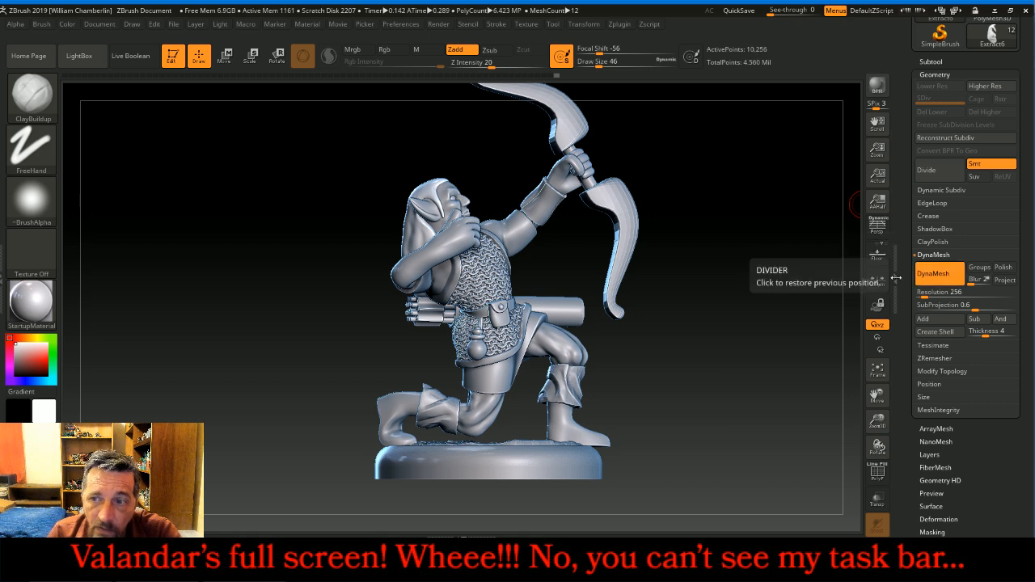
click(928, 276)
Select the AAbow subtool and subdivide its mesh up to level 5
mouse_move(688, 202)
mouse_down()
mouse_move(769, 203)
mouse_move(669, 207)
mouse_up()
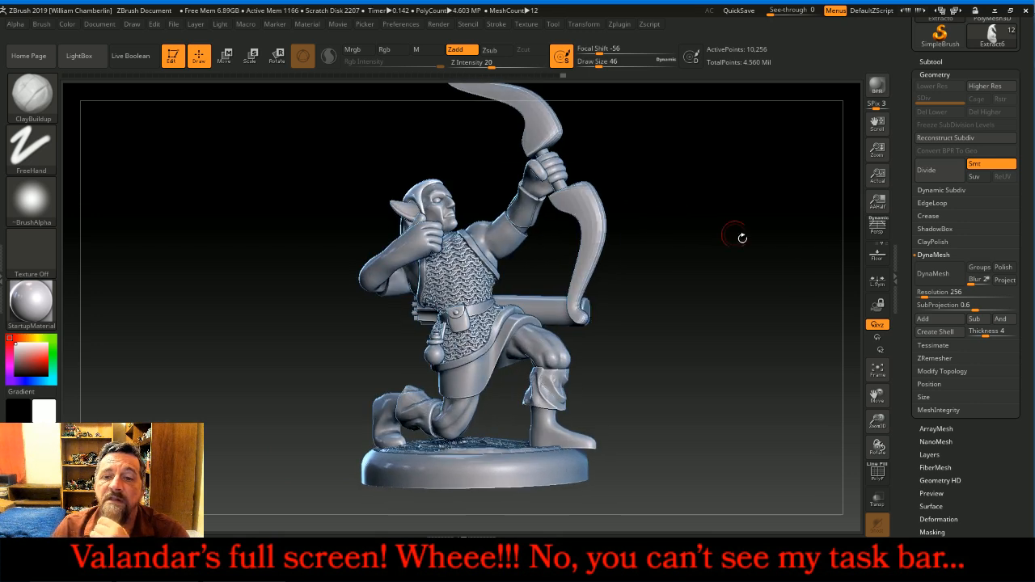
click(879, 369)
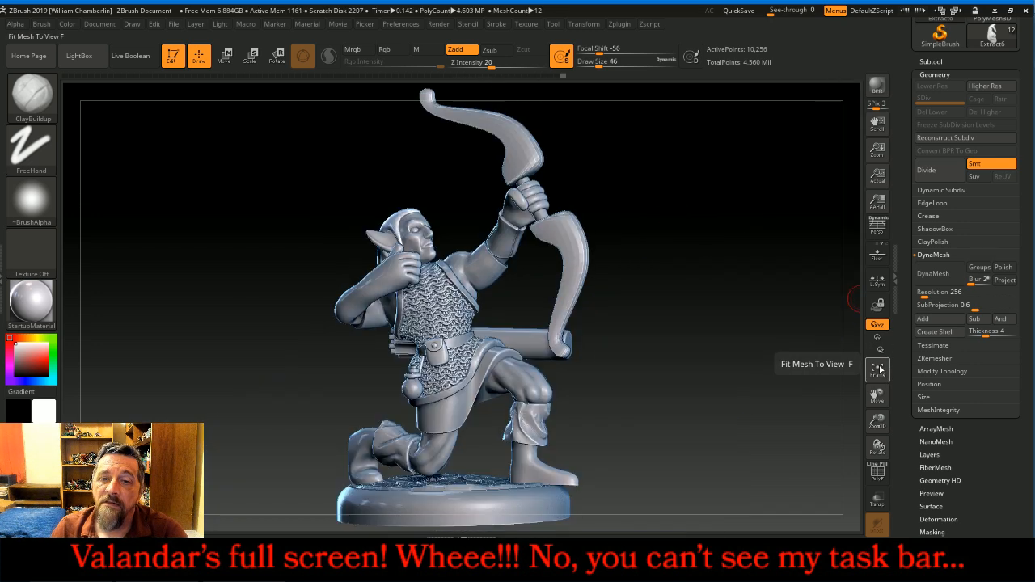
click(934, 61)
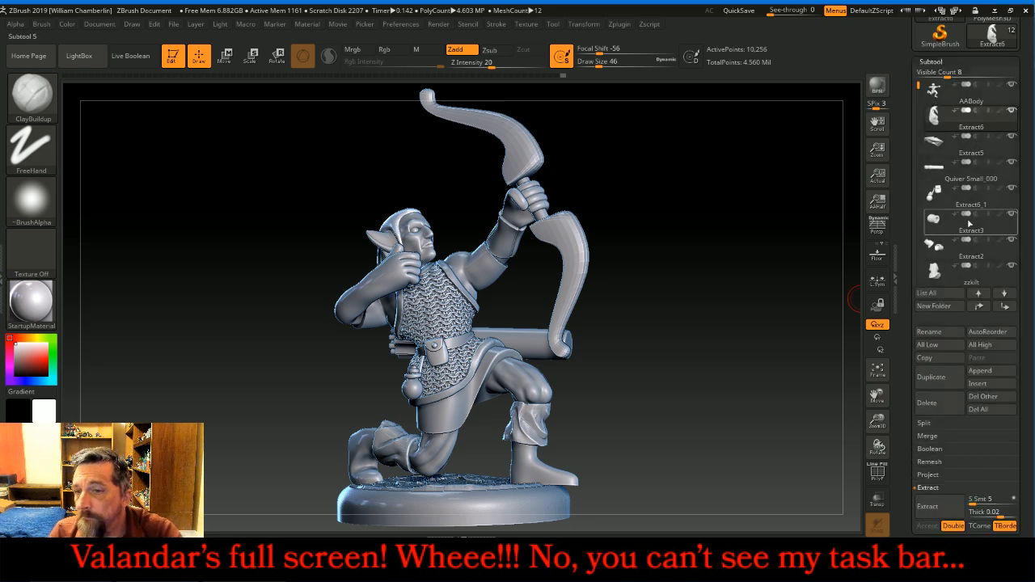
drag(917, 91, 918, 167)
click(938, 228)
drag(747, 259, 765, 272)
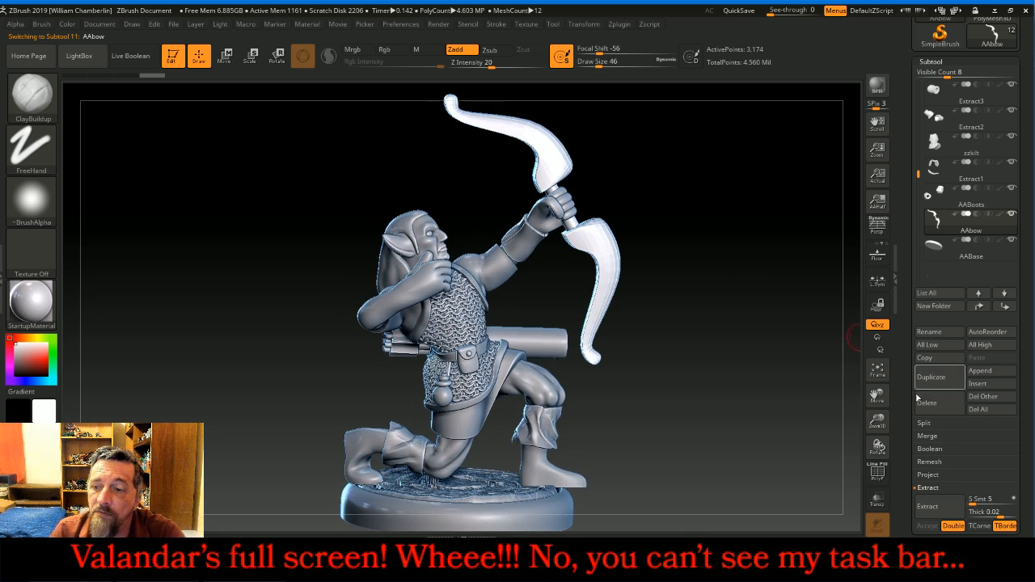
click(931, 62)
click(932, 74)
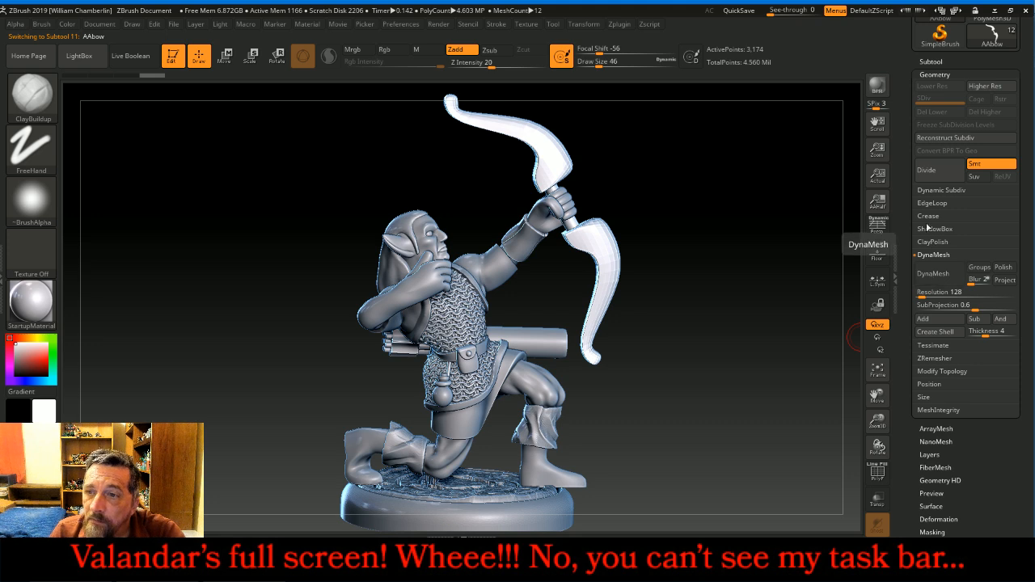
click(927, 172)
click(929, 173)
click(929, 172)
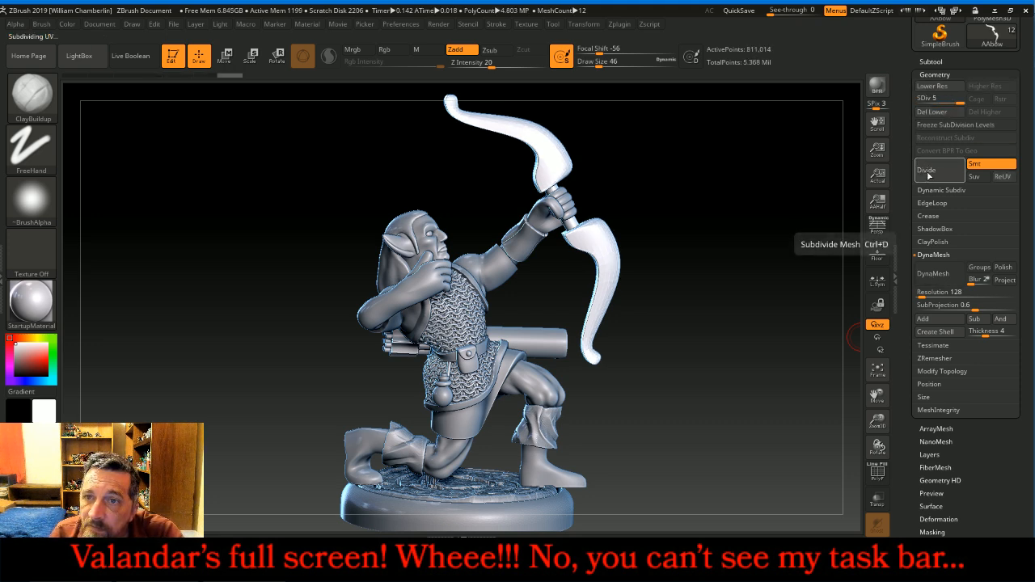
Delete the bow's lower subdivision levels and rebuild it with DynaMesh at resolution 768, leaving DynaMesh mode off
click(925, 112)
click(923, 292)
text(2)
click(936, 278)
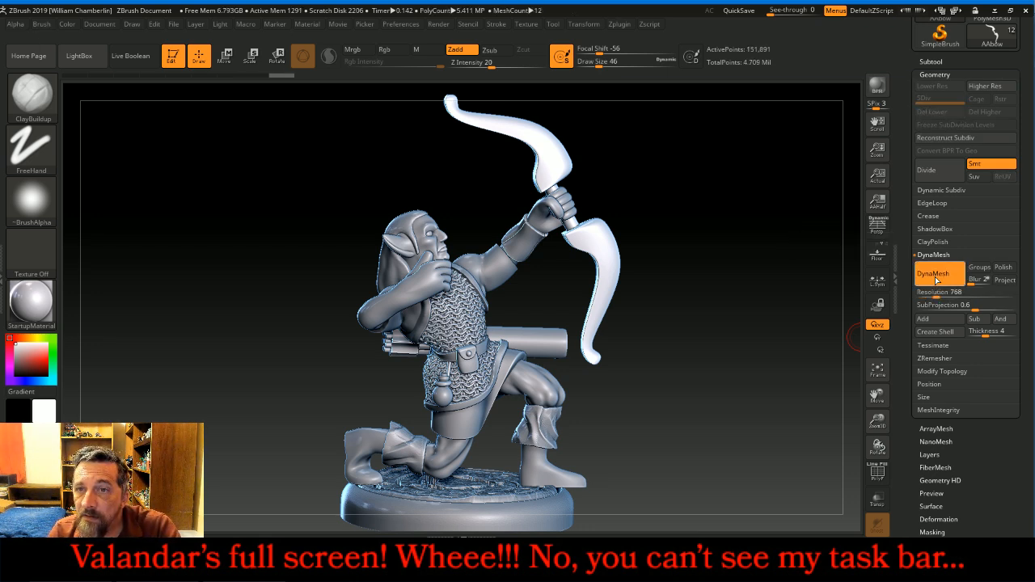
click(937, 278)
Subdivide the rebuilt bow mesh twice and delete its lower subdivision levels
click(944, 176)
click(944, 176)
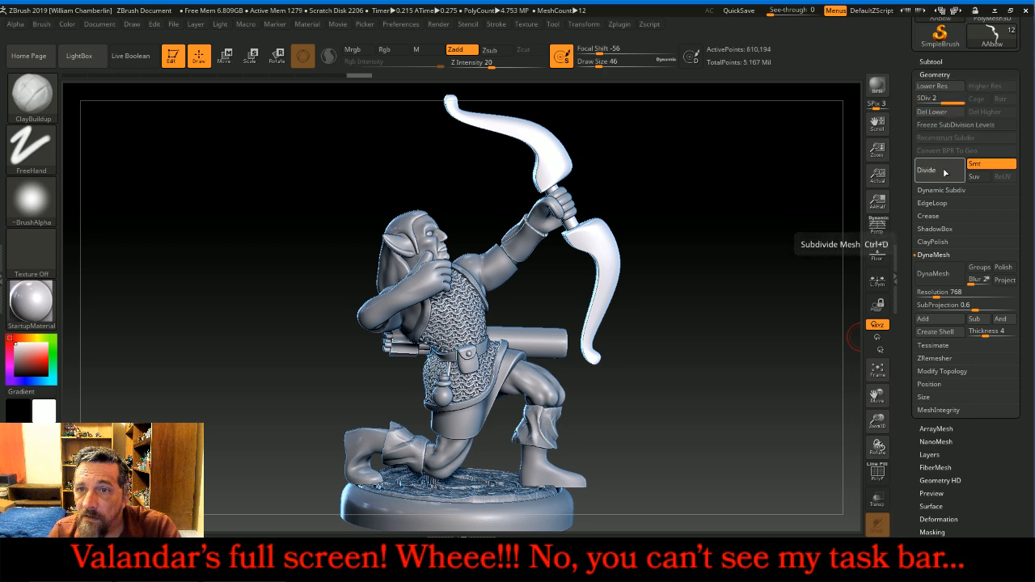
click(956, 127)
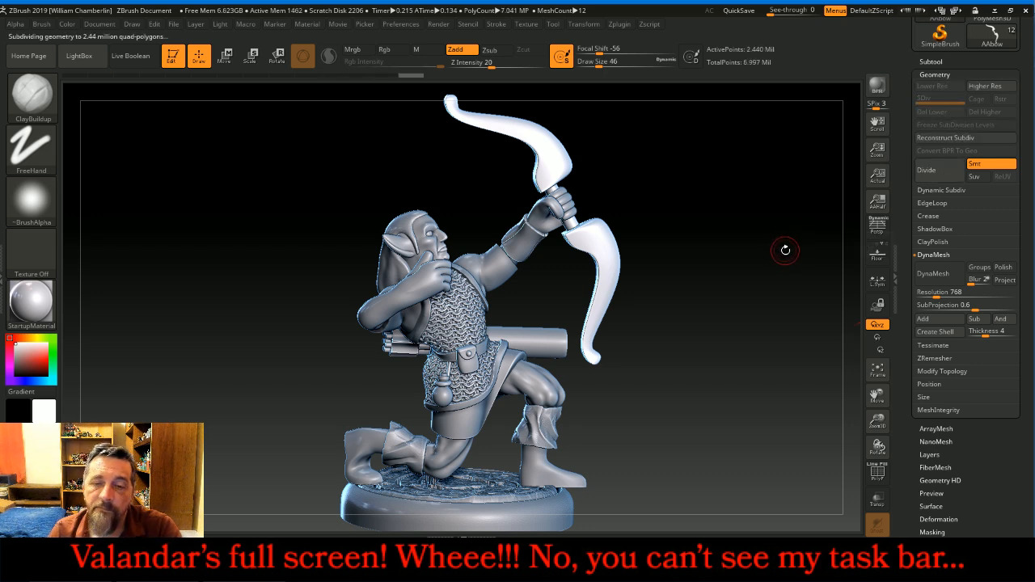
Hide the Extract3, Extract2, zzkilt, Extract1, AABoots and AABase subtools
click(931, 61)
click(1011, 111)
click(1012, 113)
click(1012, 137)
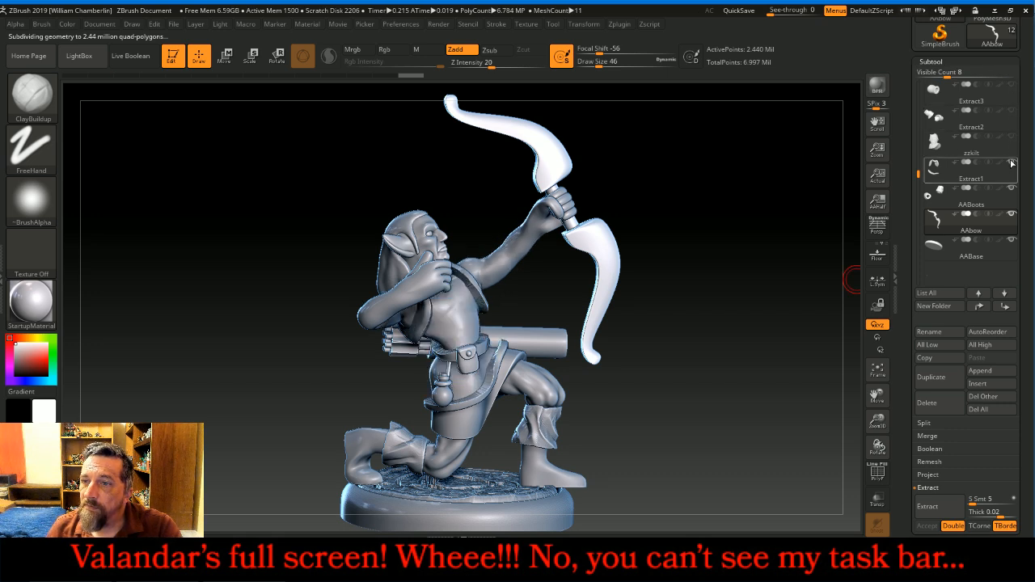
click(1012, 163)
click(1013, 188)
click(1012, 240)
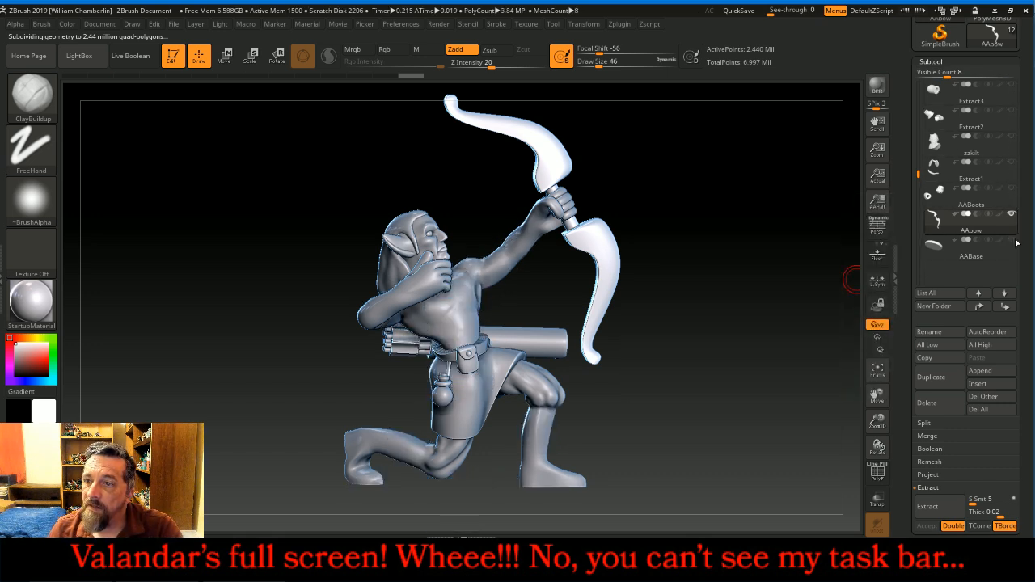
Hide the Extract6_1, Quiver Small_000, Extract5, Extract6 and AABody subtools and frame the isolated bow
drag(920, 172, 920, 84)
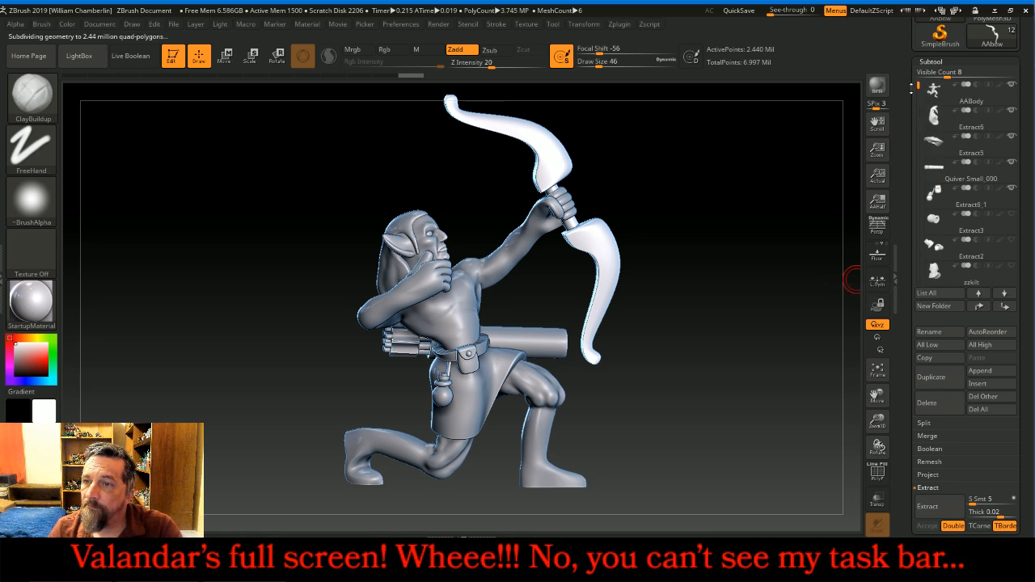
click(1011, 189)
click(1012, 164)
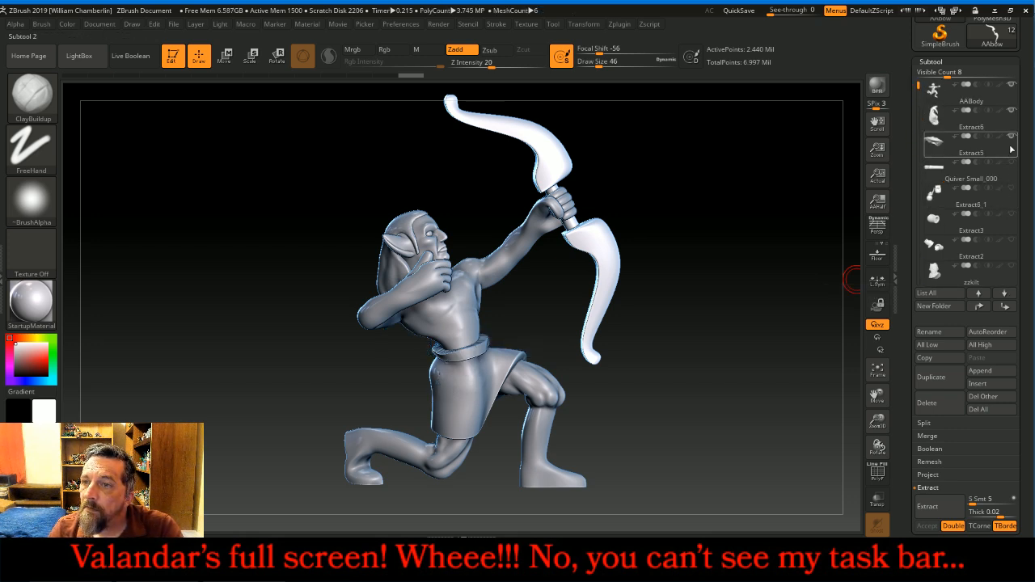
click(1013, 138)
click(1012, 111)
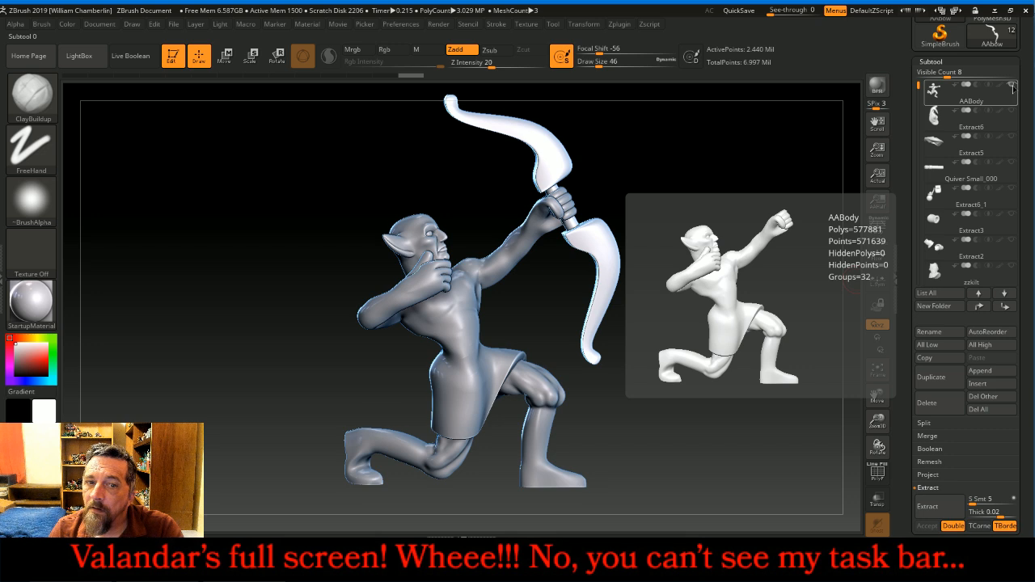
click(1013, 85)
drag(818, 241, 783, 243)
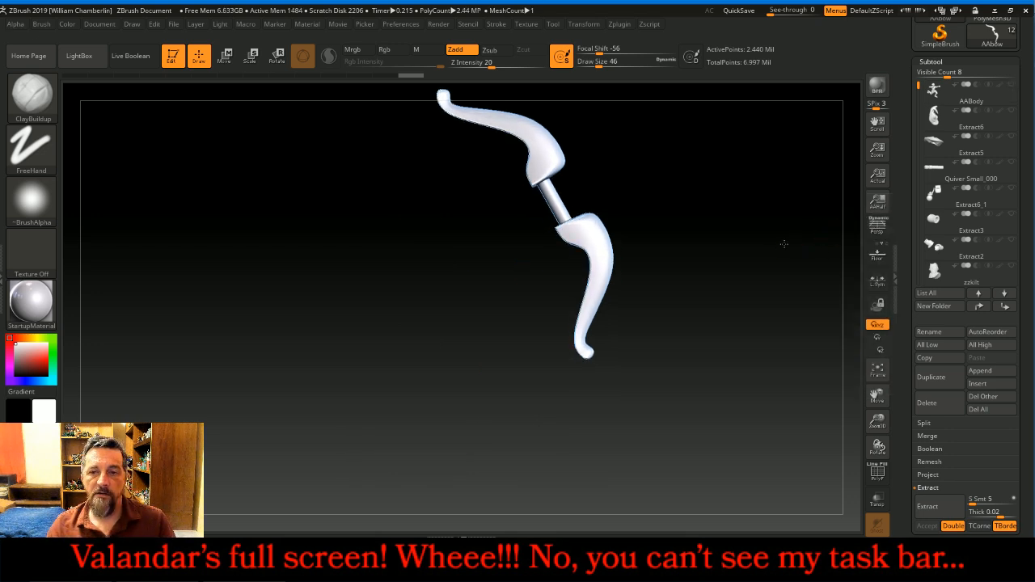
click(877, 369)
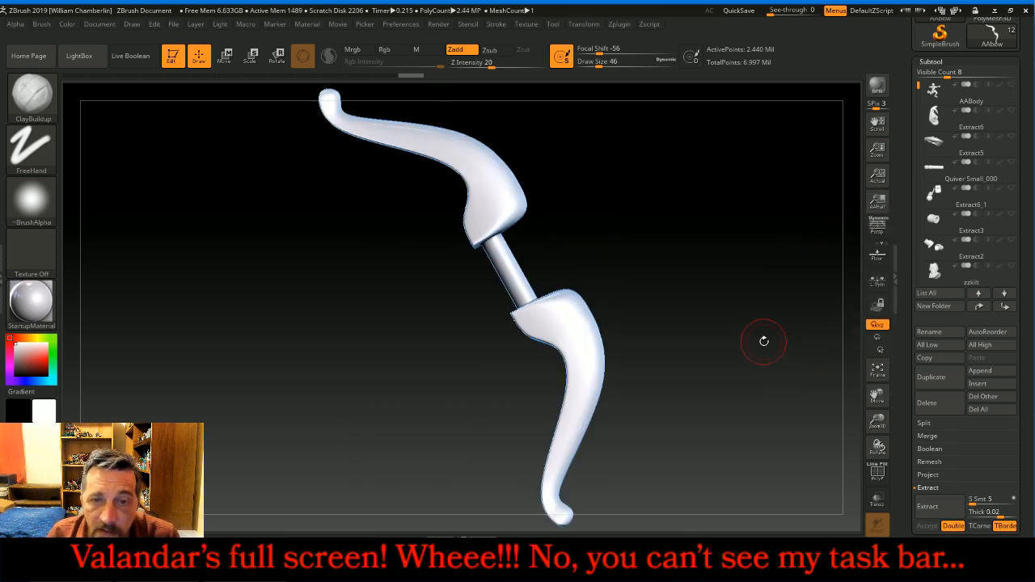
Switch to the SnakeHook brush and enlarge its draw size to 62
click(32, 93)
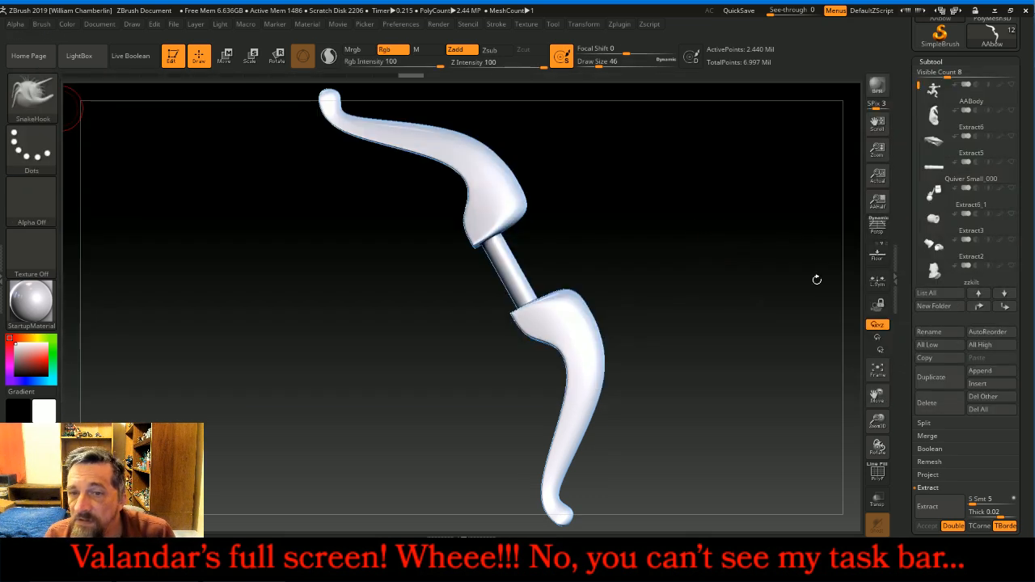
click(977, 311)
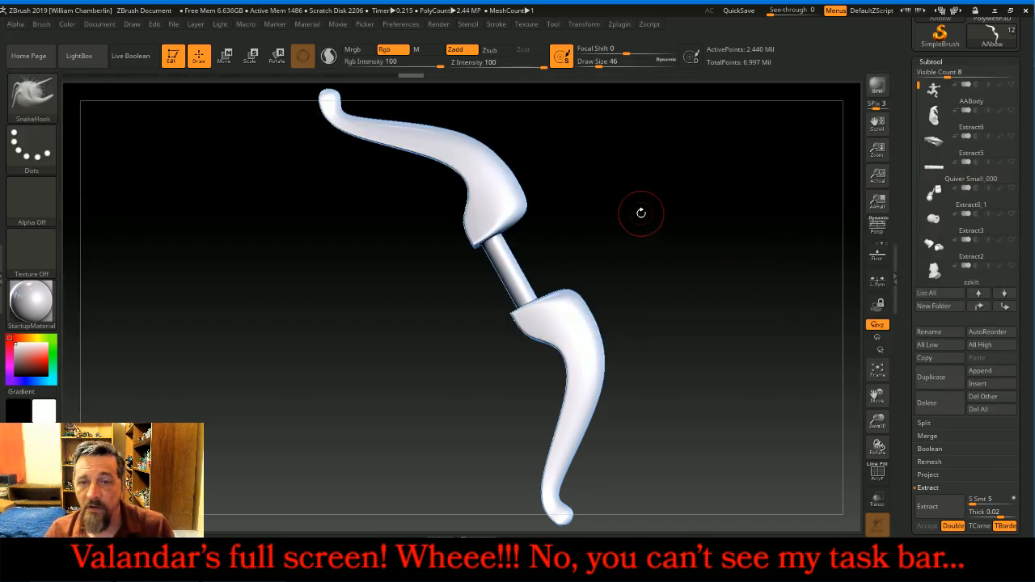
key(bracketright)
key(bracketright)
key(bracketright)
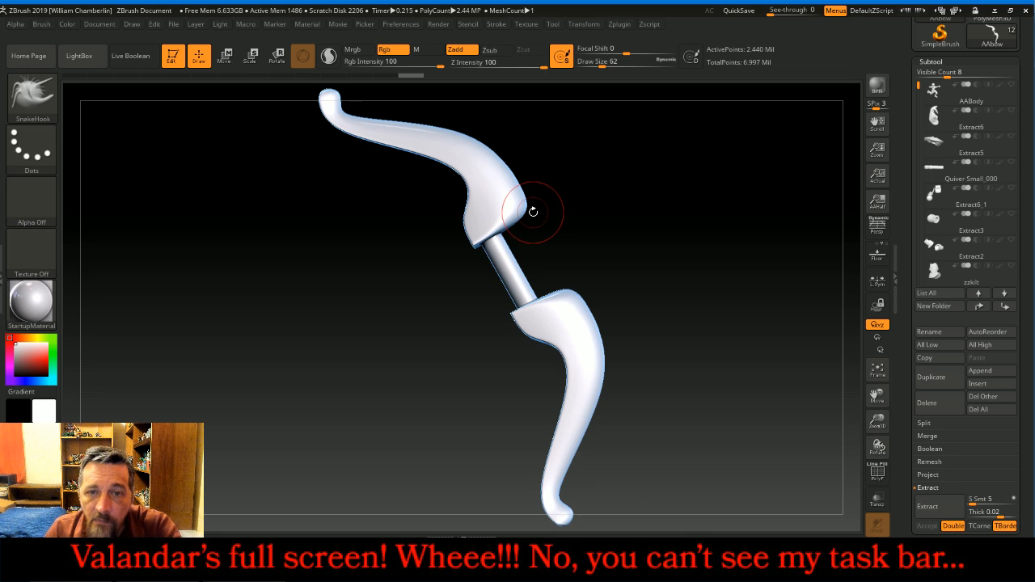
Try to pull a spike from the outer corner of each bow limb toward the grip in side view
drag(529, 208, 545, 214)
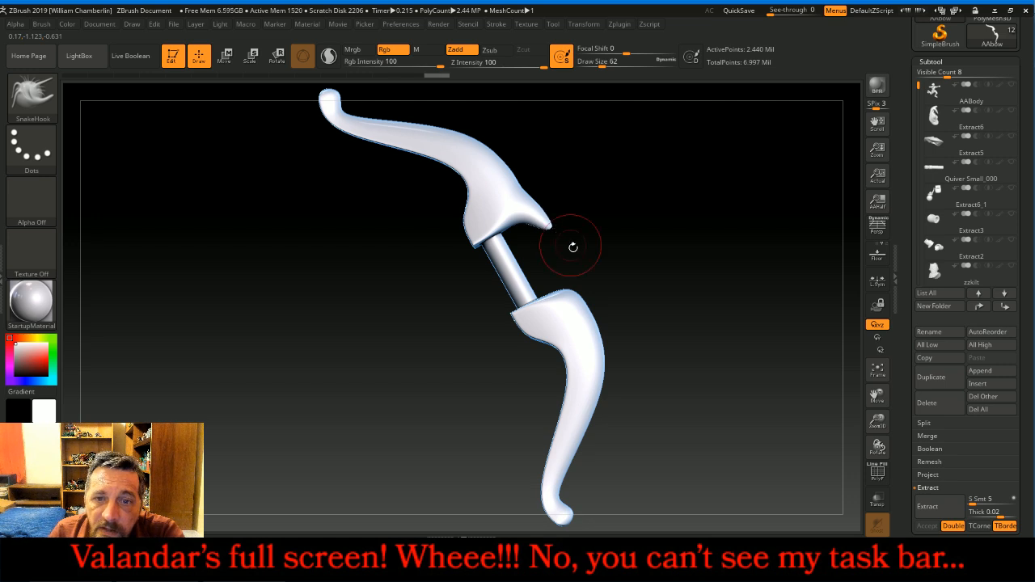
drag(569, 286, 571, 274)
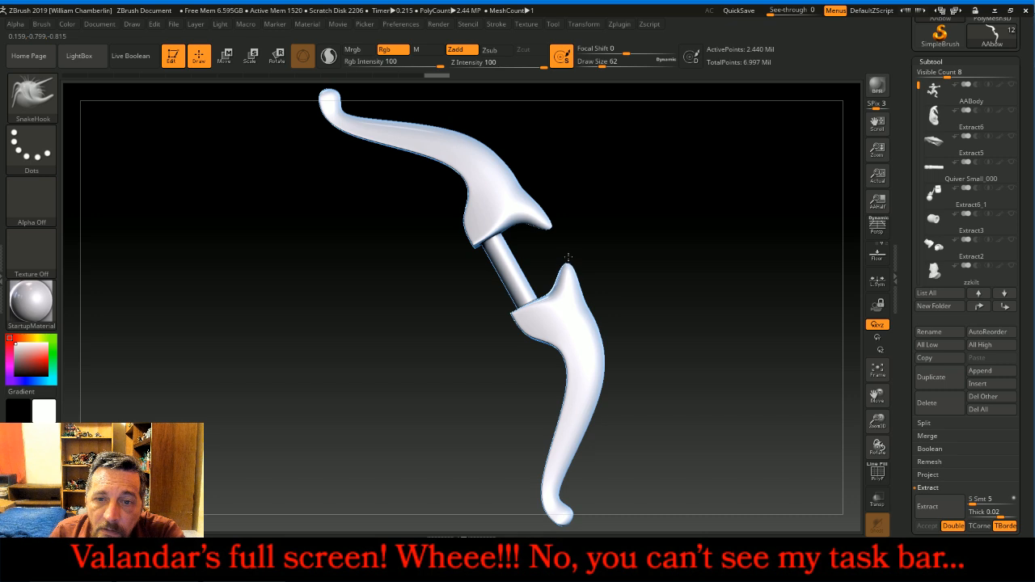
With draw size 42, pull a centred spike from each limb's outer edge over the grip, working from the bow's front
drag(670, 254, 658, 279)
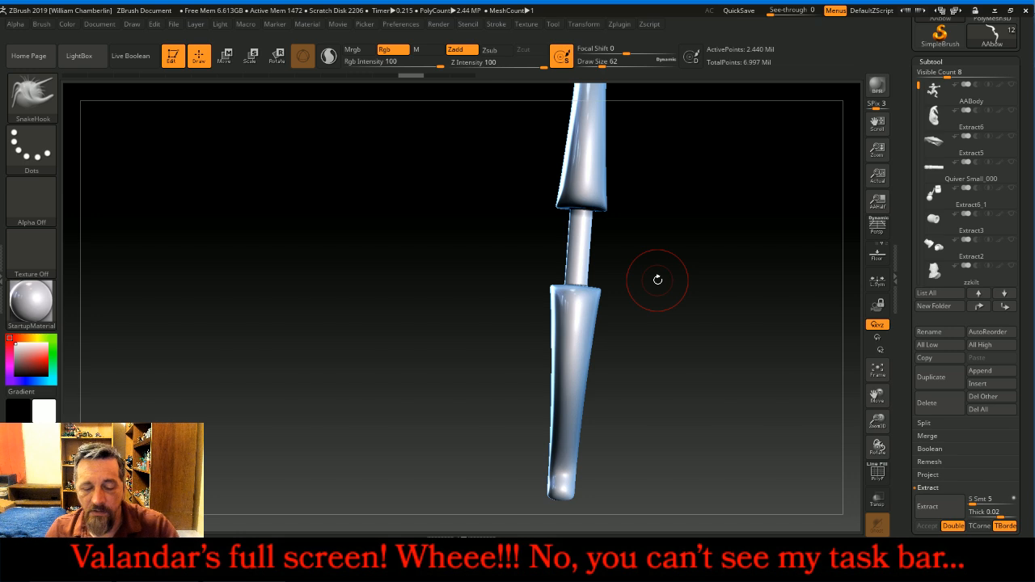
key(bracketleft)
key(bracketleft)
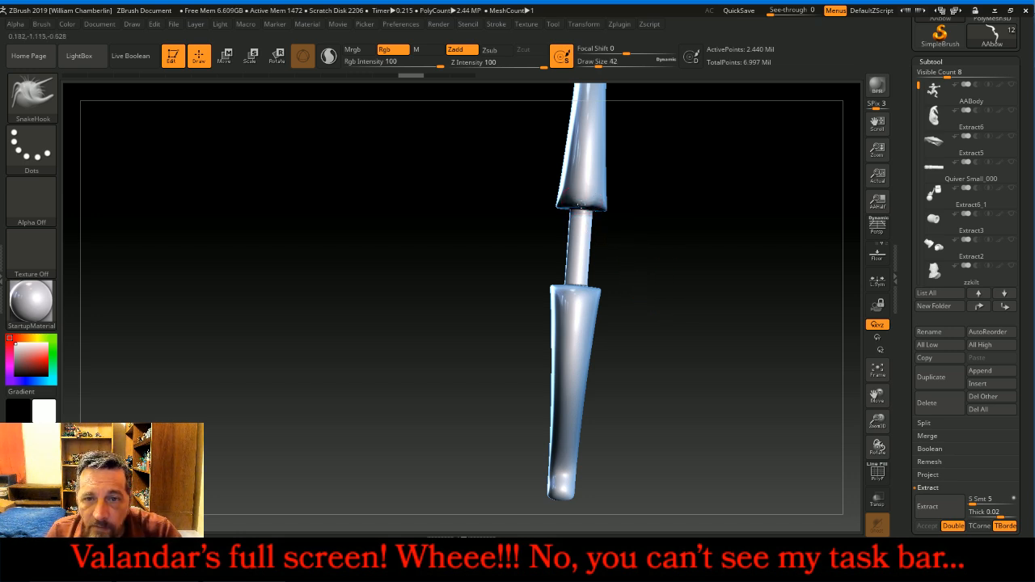
drag(582, 208, 581, 216)
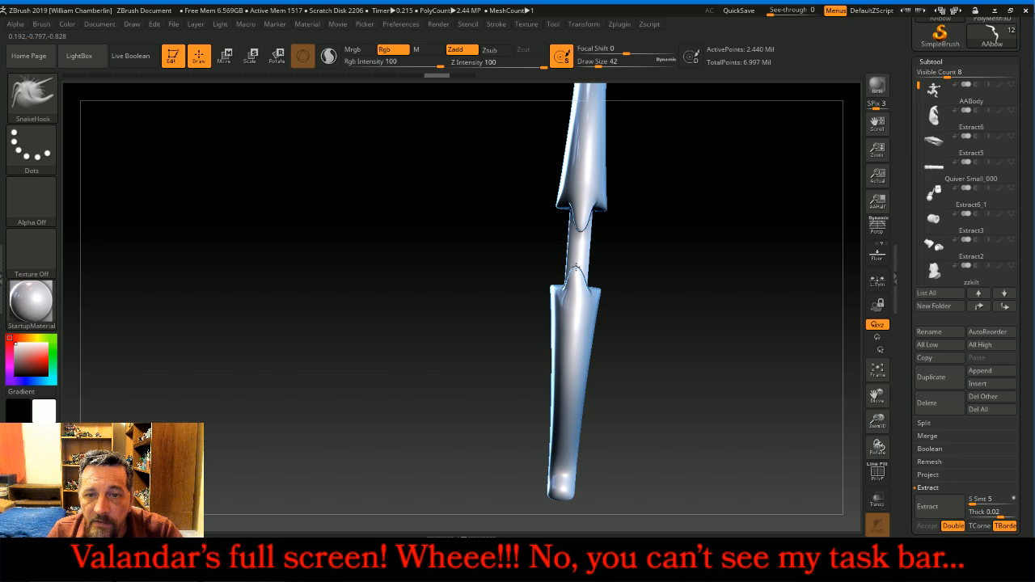
drag(643, 256, 695, 248)
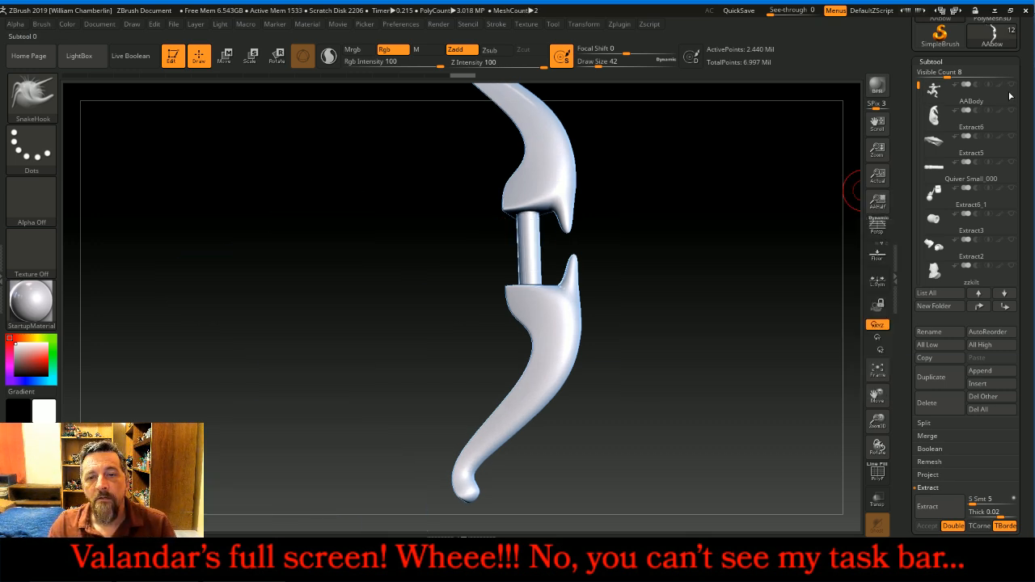
Try pulling out the upper limb's inner corner just above the grip with draw size 50
drag(877, 399, 871, 445)
drag(716, 320, 714, 334)
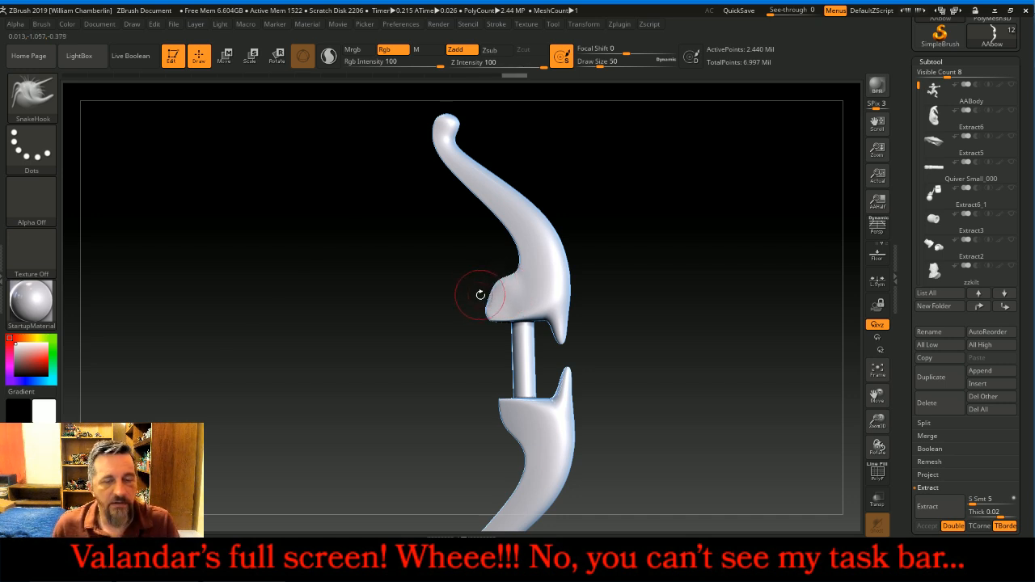
key(ctrl)
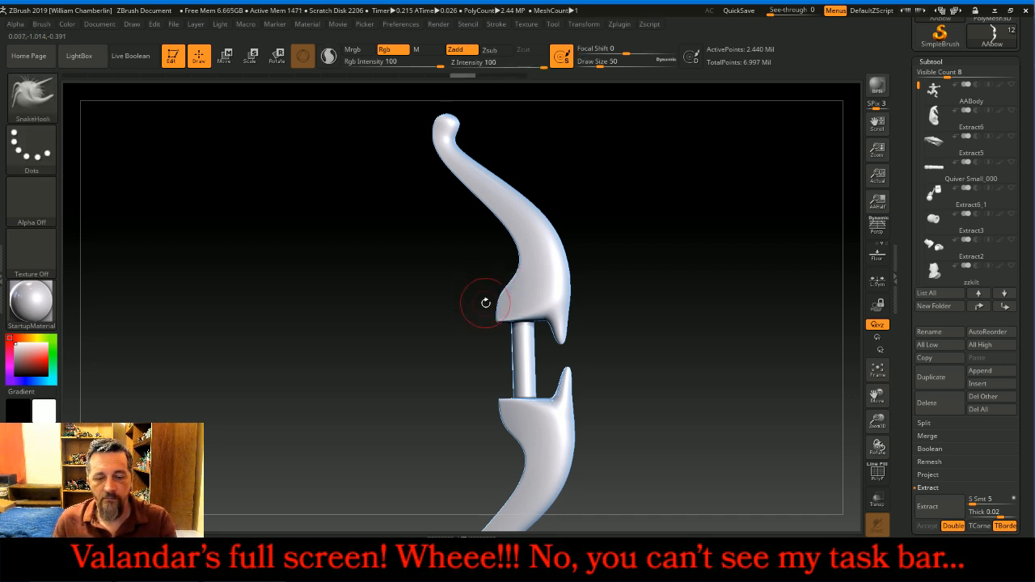
Set the draw size to 34 and pull a row of short points along the upper limb's inner edge
key(bracketleft)
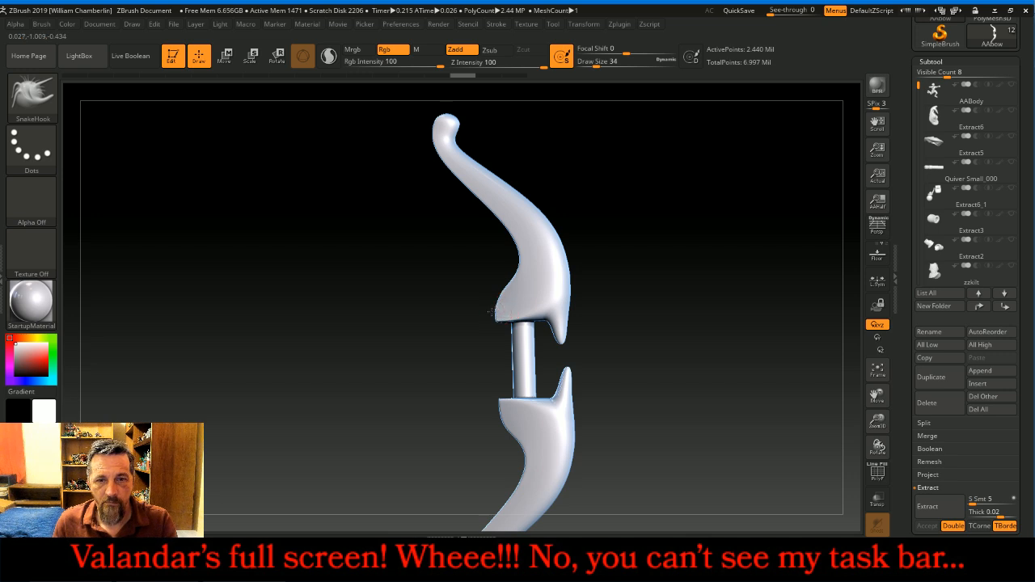
mouse_move(483, 312)
mouse_down()
mouse_move(490, 286)
mouse_move(518, 277)
mouse_move(508, 274)
mouse_up()
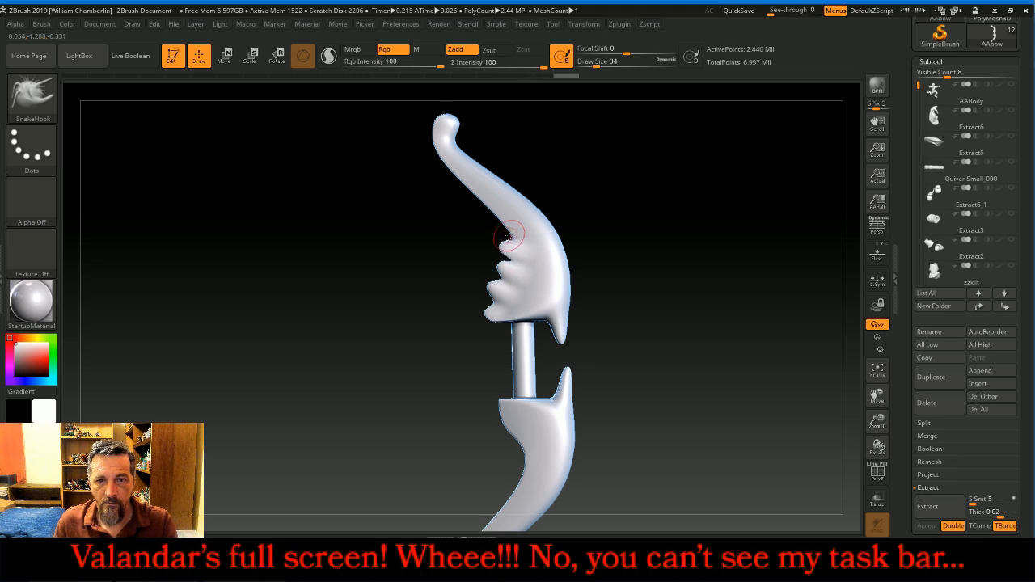
mouse_move(510, 224)
mouse_down()
mouse_move(495, 227)
mouse_move(463, 189)
mouse_up()
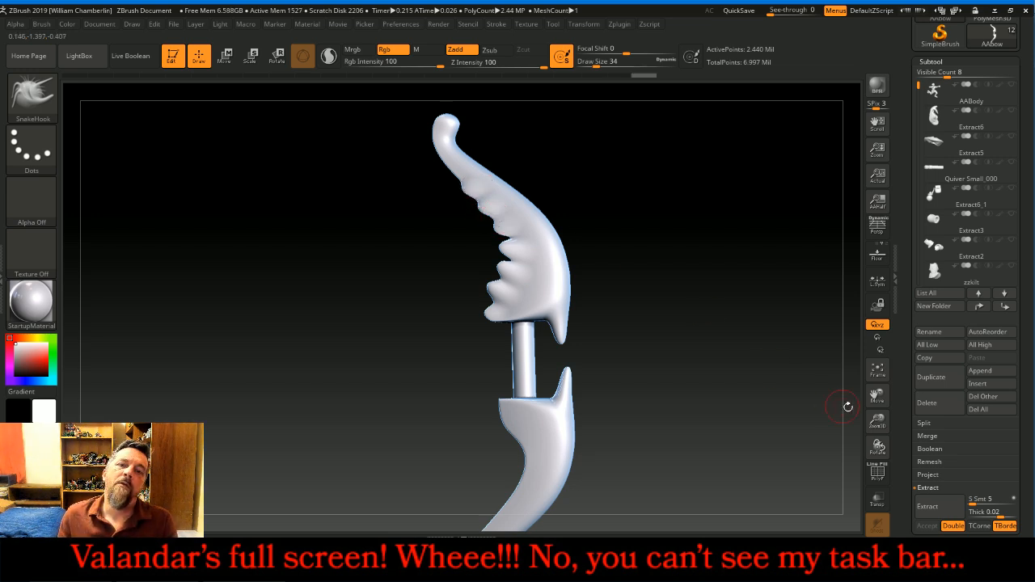
drag(877, 396, 885, 328)
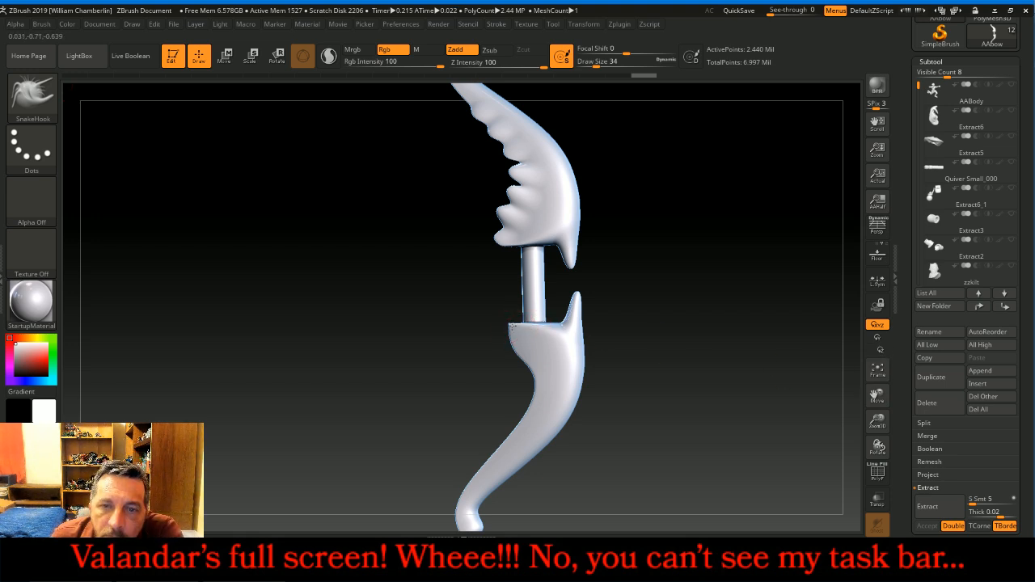
Pull a row of short points along the lower limb's inner edge, from the grip down toward the tip
drag(501, 324, 535, 380)
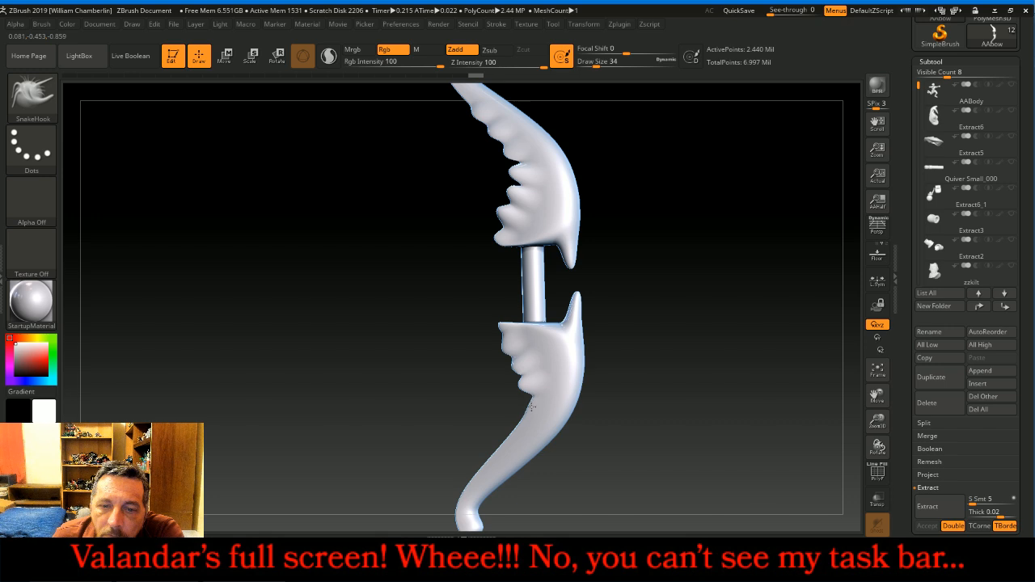
drag(518, 406, 523, 422)
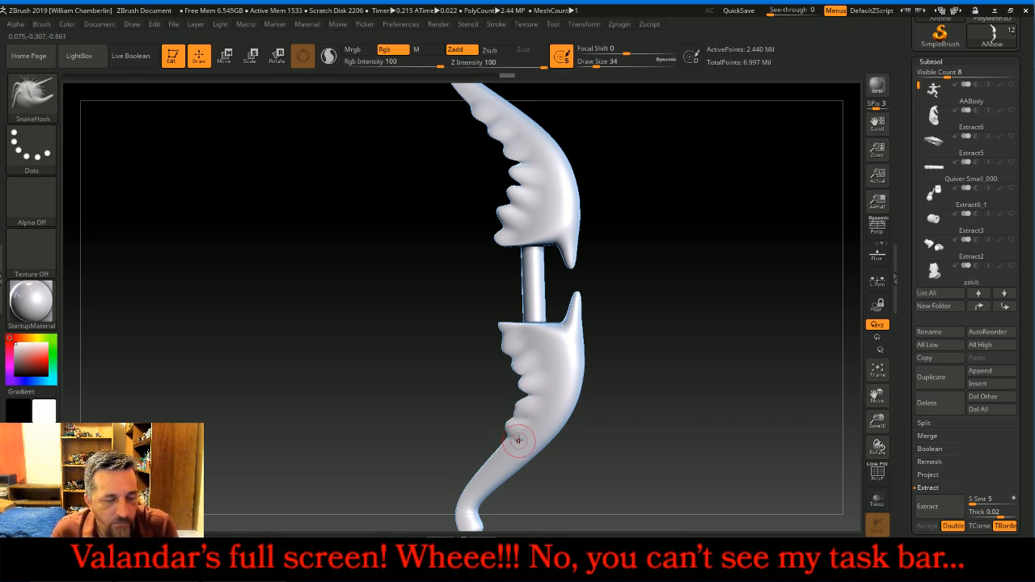
key(ctrl+z)
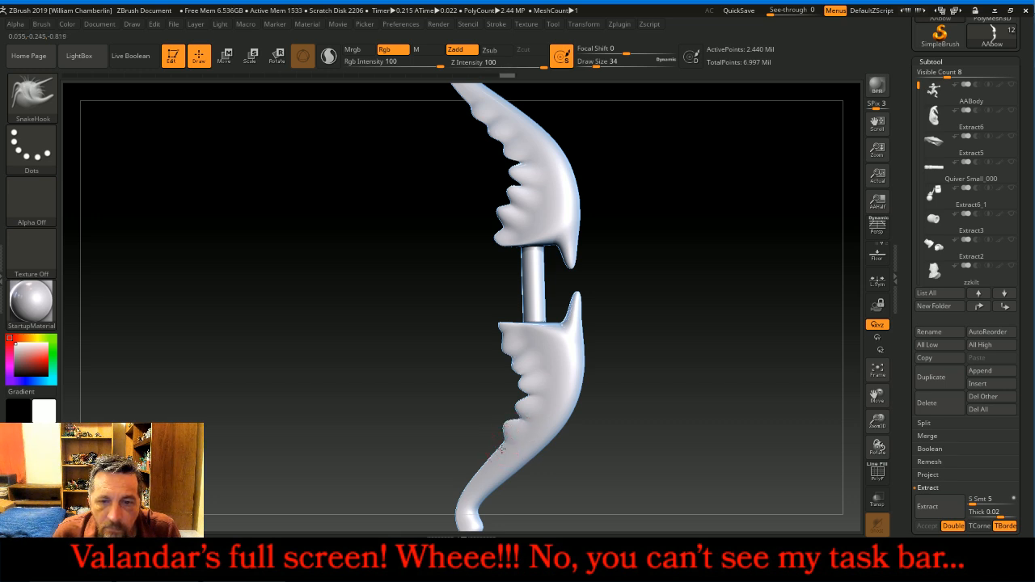
drag(491, 447, 491, 467)
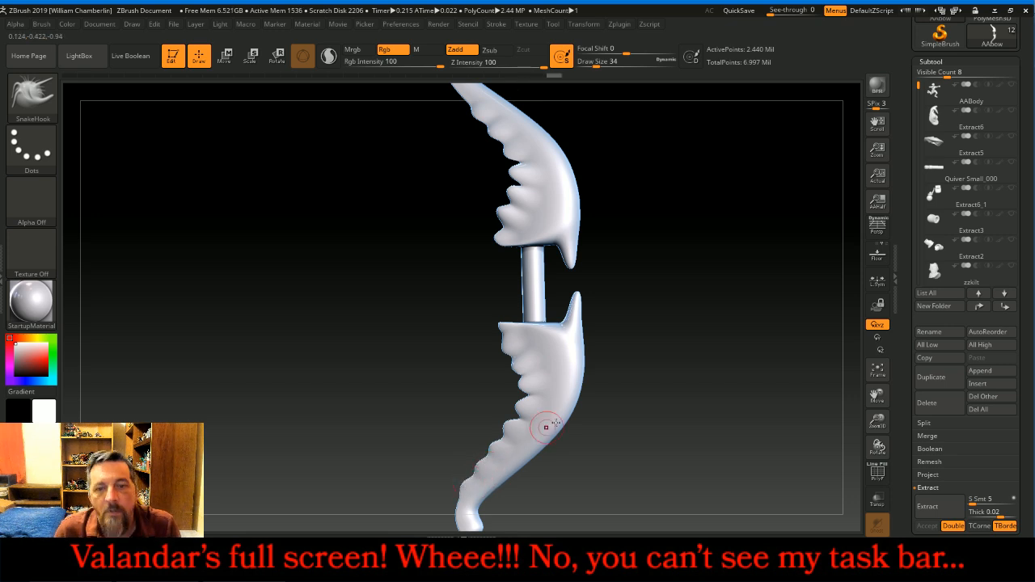
Undo the points pulled on the opposite side of the lower limb's inner edge
mouse_move(672, 312)
mouse_down()
mouse_move(716, 304)
mouse_move(682, 305)
mouse_move(649, 336)
mouse_up()
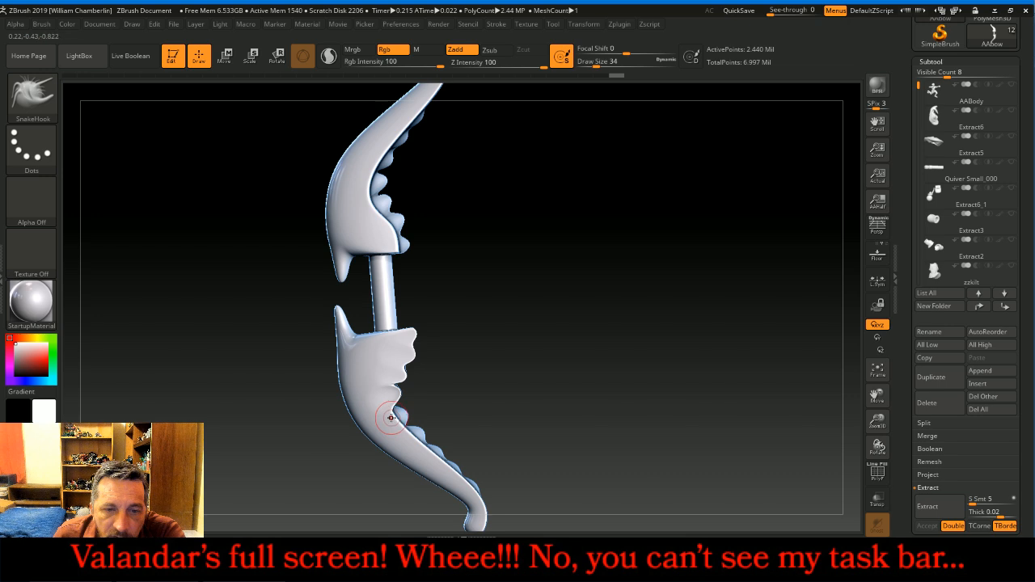
key(ctrl+z)
key(ctrl+z)
key(ctrl+z)
key(ctrl+z)
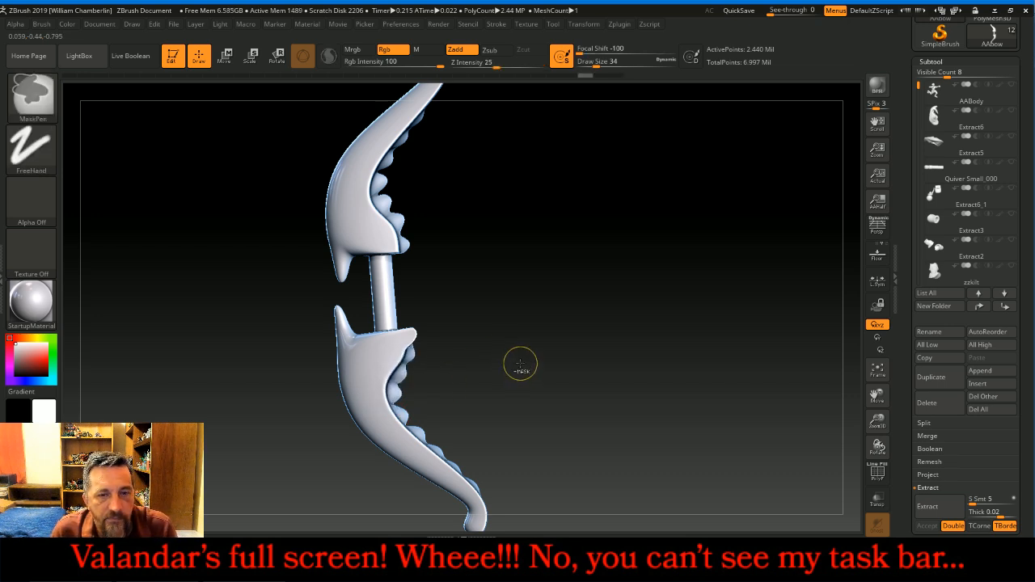
From the bow's other side, pull matching points along the whole length of the lower limb's inner edge
drag(512, 353, 517, 355)
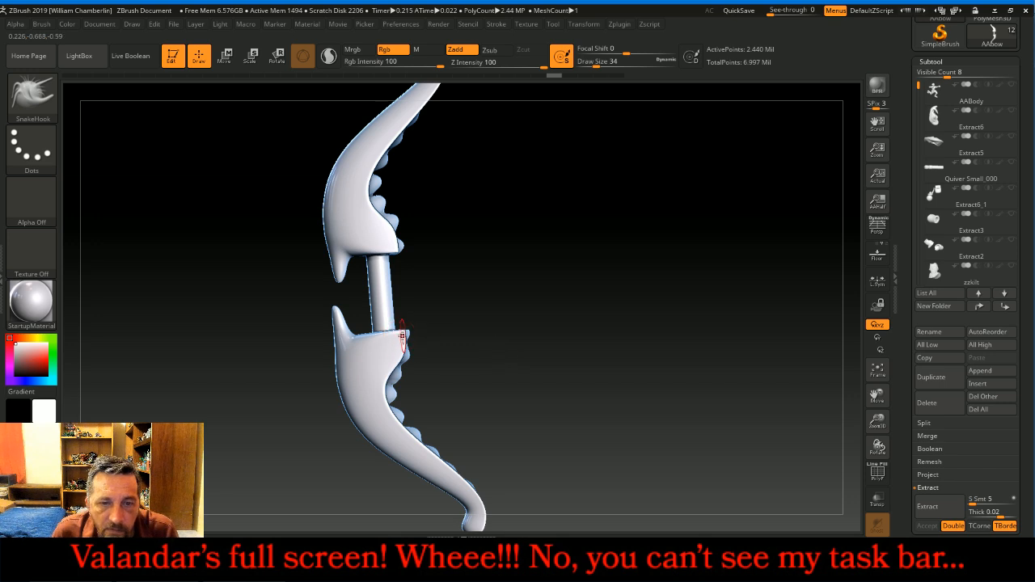
mouse_move(410, 334)
mouse_down()
mouse_move(396, 417)
mouse_move(471, 483)
mouse_up()
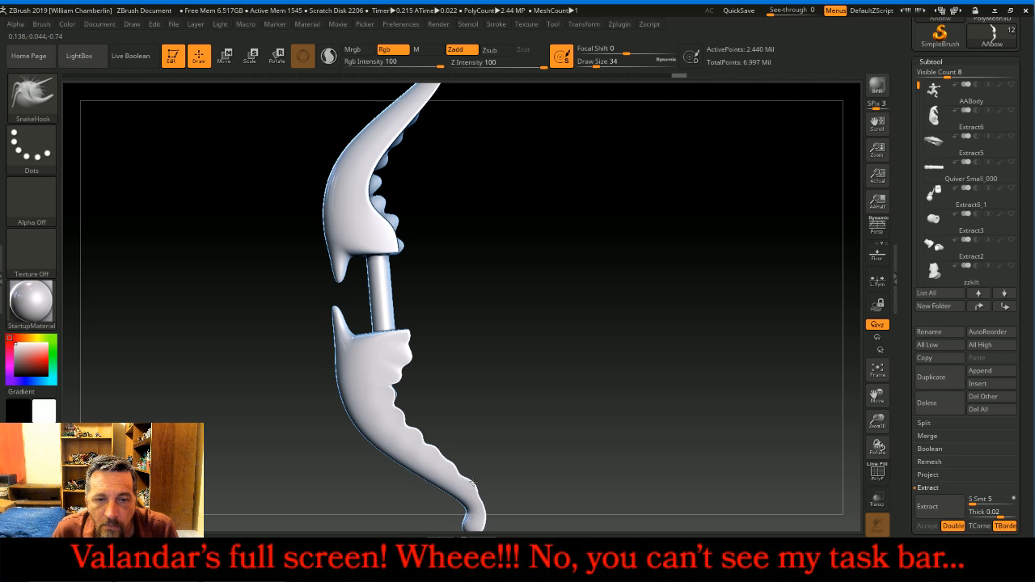
drag(397, 396, 397, 385)
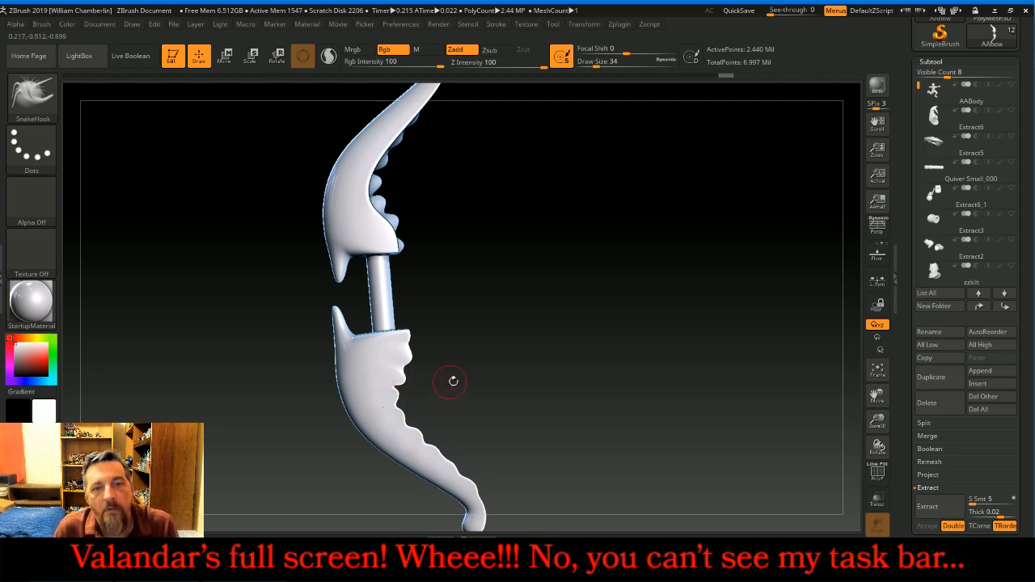
Pull matching points along the upper limb's inner edge on that same side, from the grip toward the tip
drag(879, 396, 889, 528)
drag(733, 376, 734, 368)
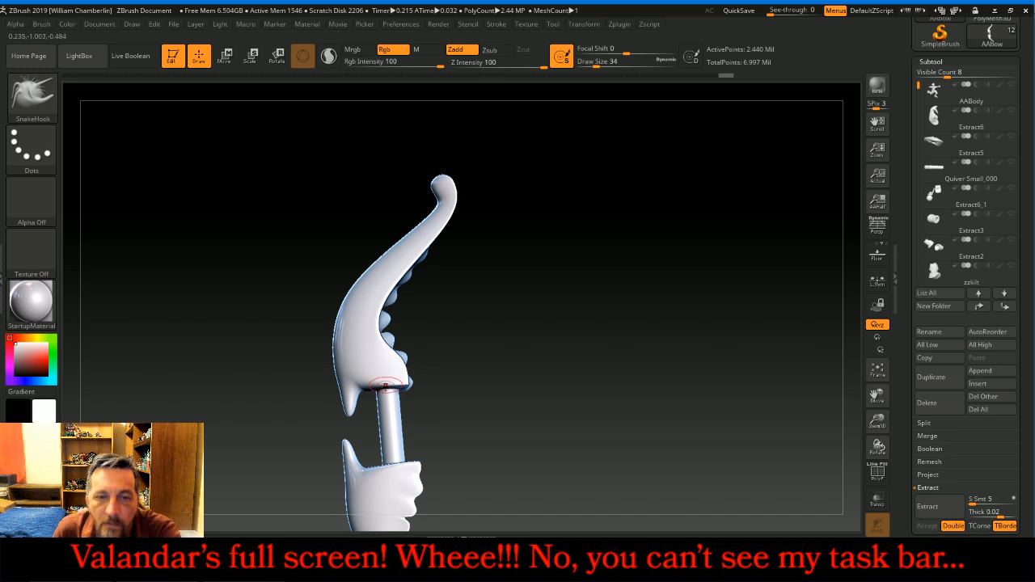
mouse_move(411, 380)
mouse_down()
mouse_move(395, 363)
mouse_move(406, 355)
mouse_move(385, 338)
mouse_move(394, 336)
mouse_move(397, 296)
mouse_move(436, 239)
mouse_up()
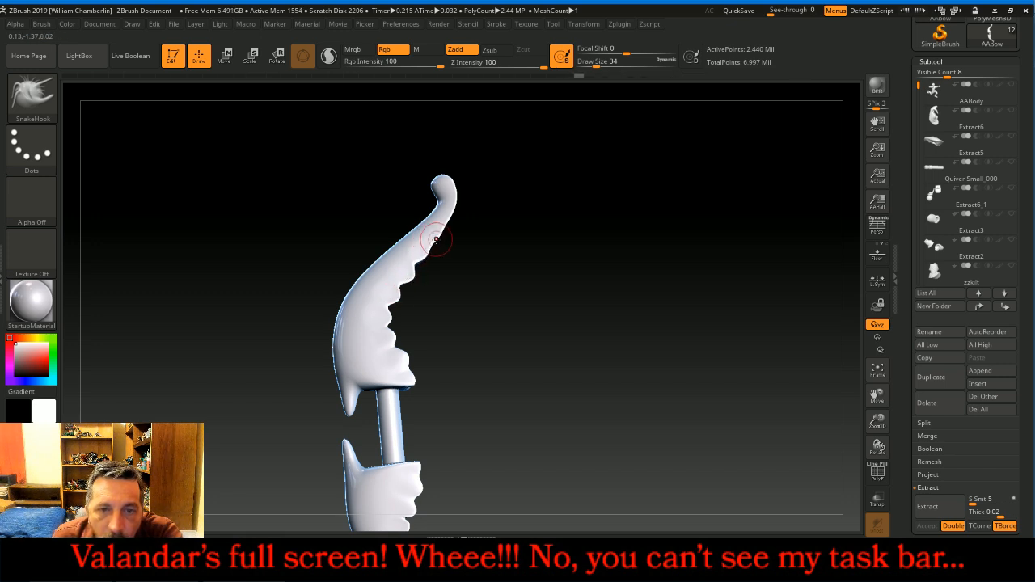
Switch to the seam_16 brush and carve a diagonal crease across the lower limb near its tip
click(878, 369)
drag(757, 343, 710, 261)
click(33, 96)
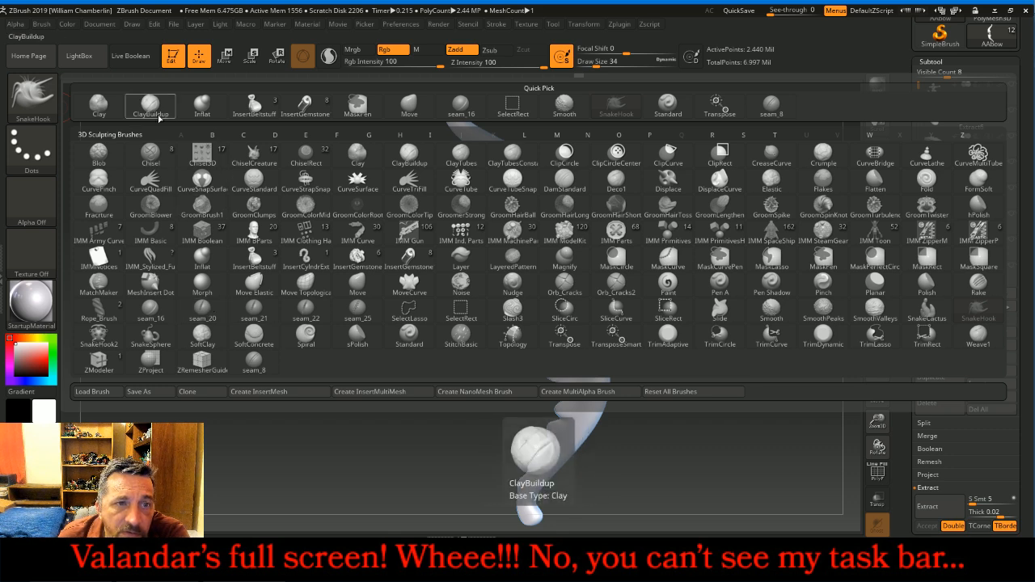
click(473, 105)
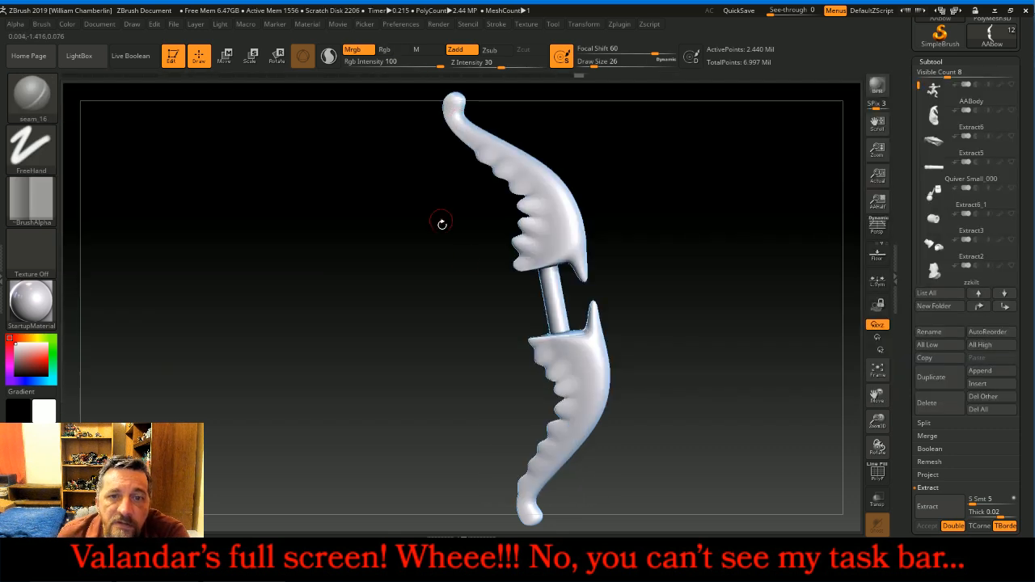
drag(879, 422, 878, 473)
drag(876, 395, 823, 214)
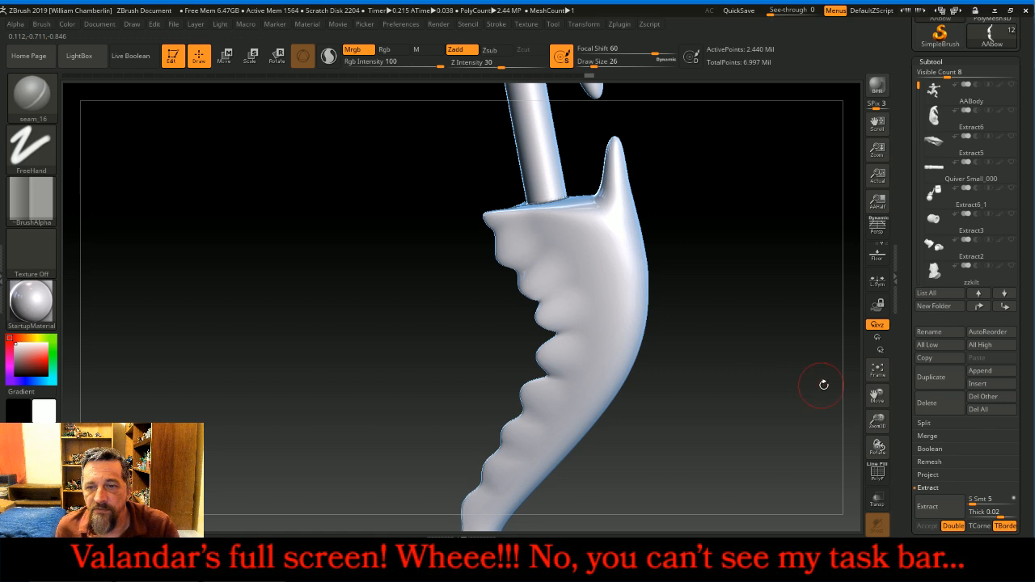
drag(878, 395, 869, 343)
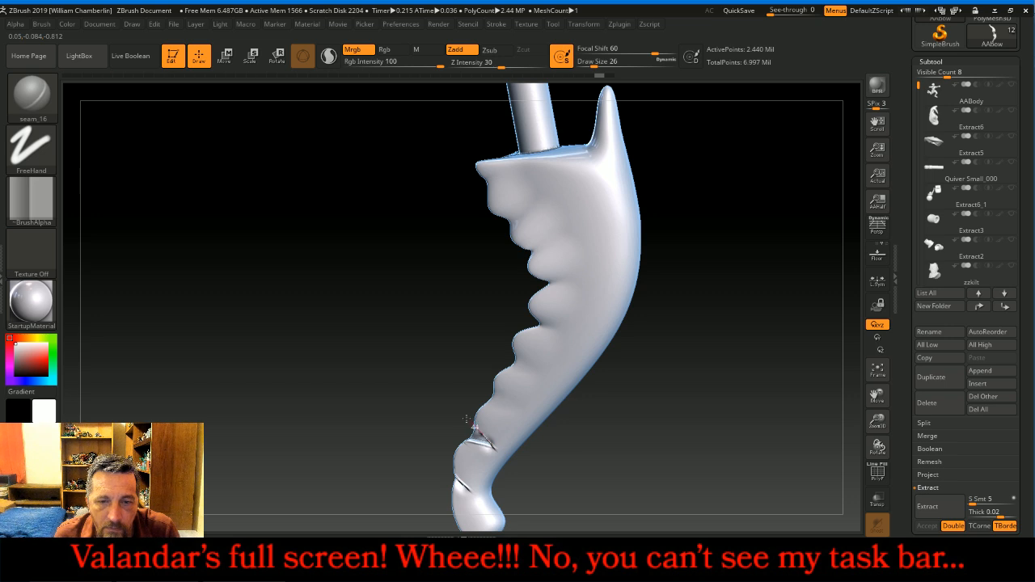
Try carving short creases inward from the notches between the points on the lower limb's narrow half
drag(489, 405, 524, 413)
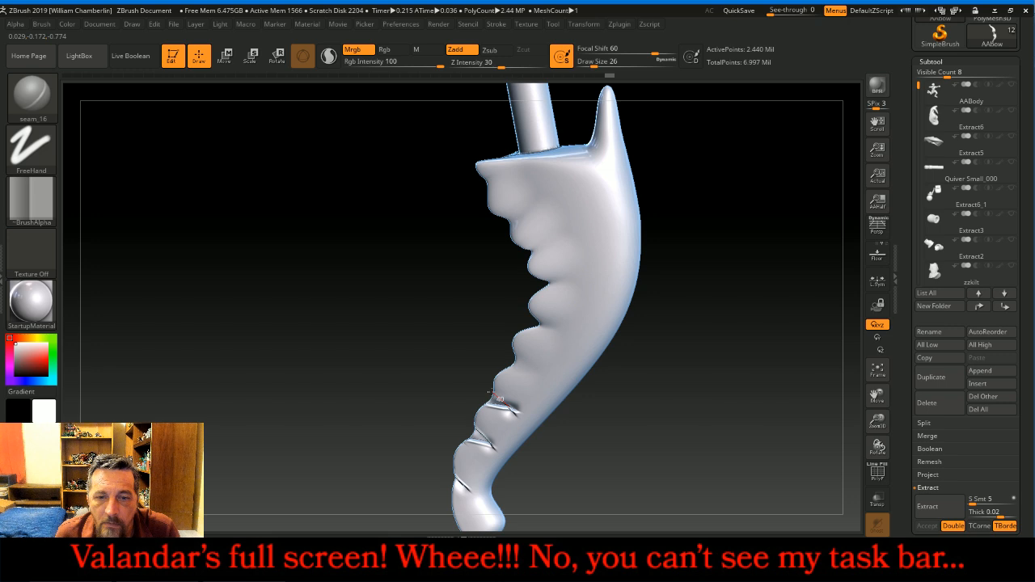
key(ctrl+z)
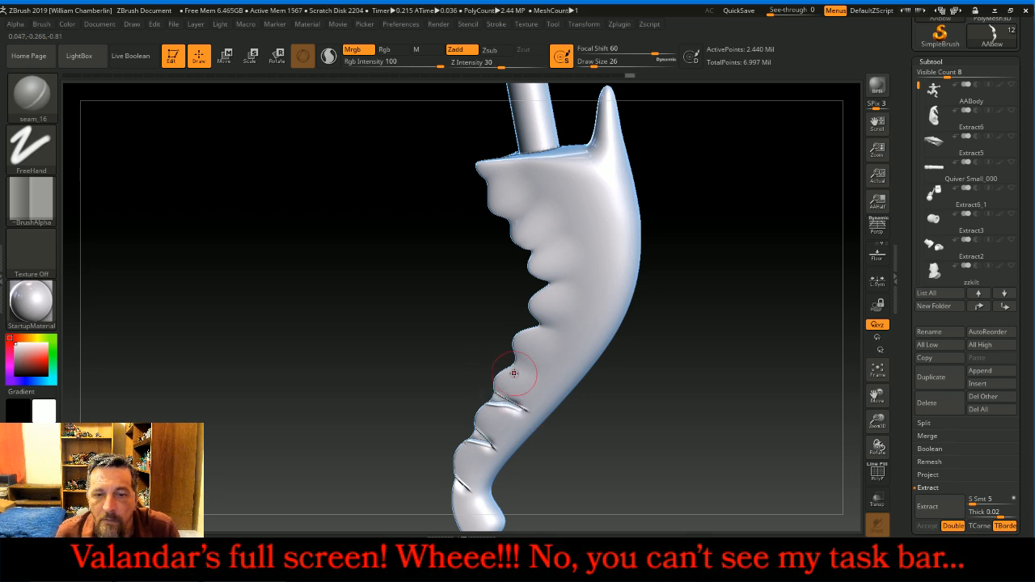
drag(511, 370, 543, 384)
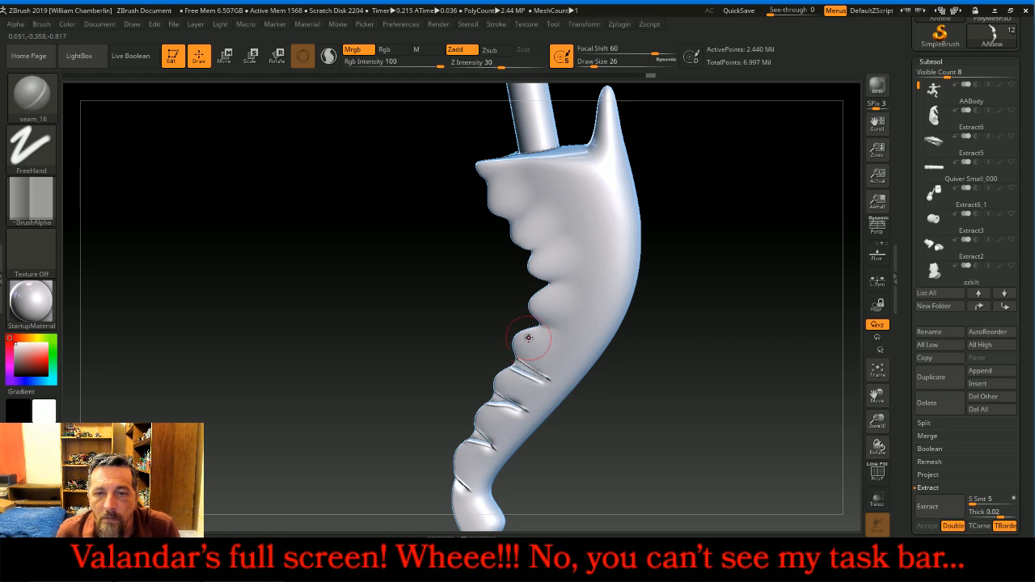
mouse_move(557, 333)
mouse_down()
mouse_move(548, 330)
mouse_move(589, 334)
mouse_up()
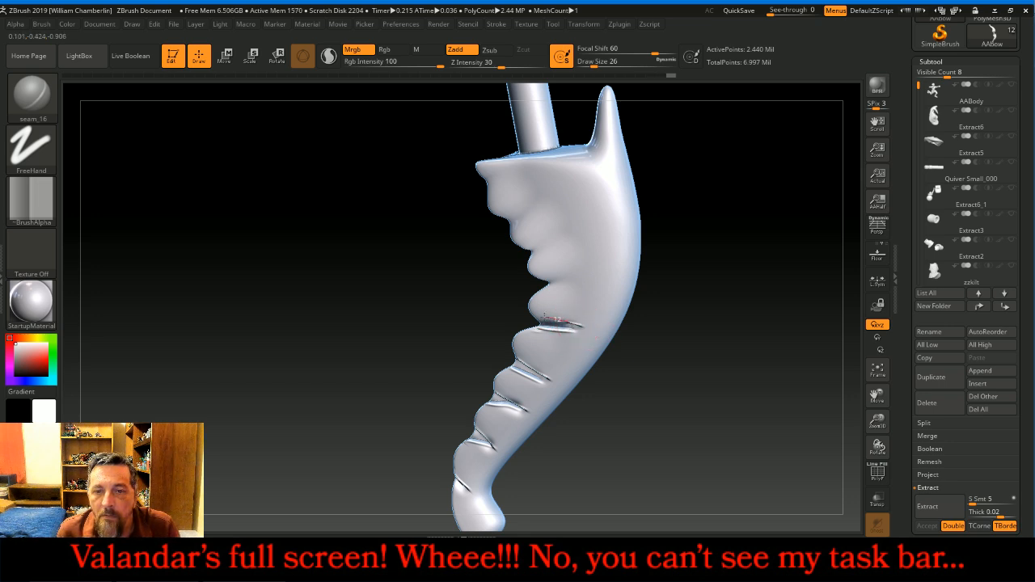
drag(531, 317, 586, 326)
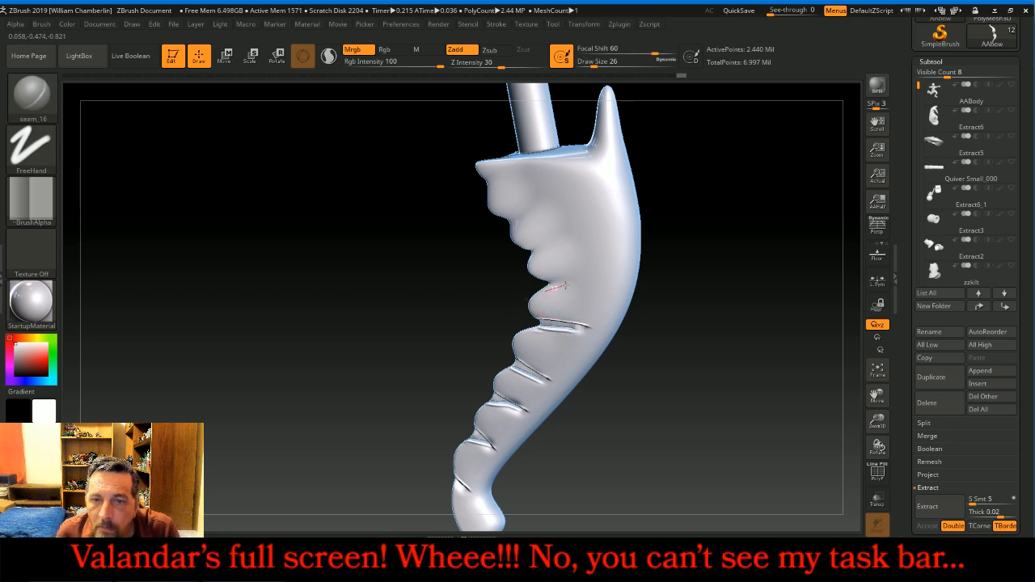
Try carving a chain of scalloped curves down the middle of the lower limb's broad end below the grip
drag(615, 282, 592, 279)
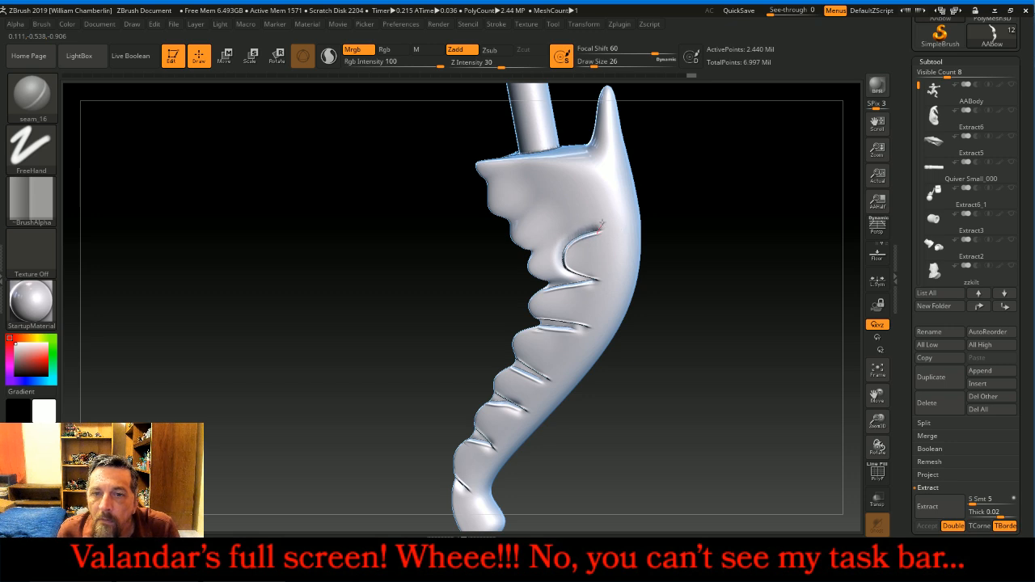
drag(596, 235, 594, 232)
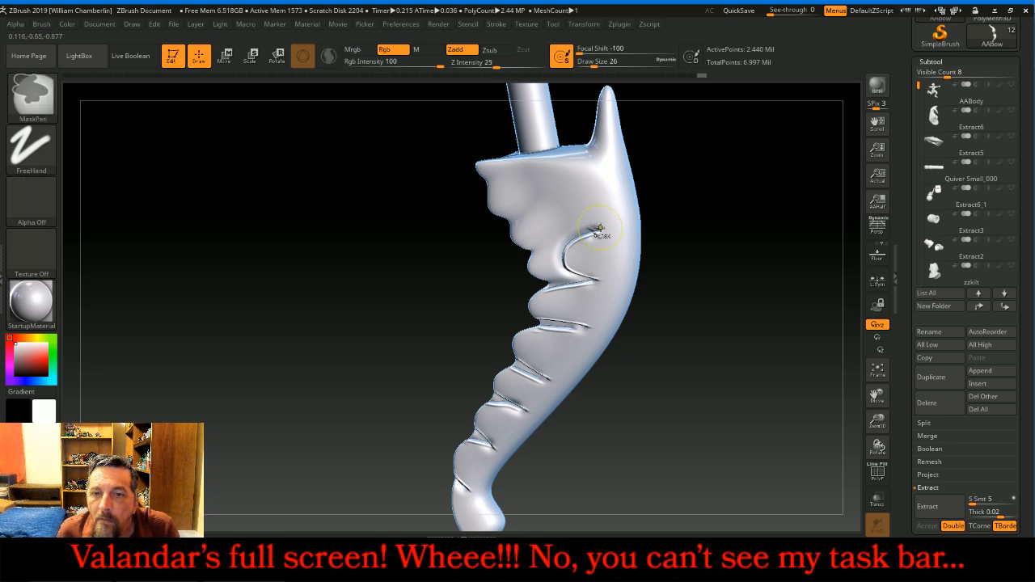
key(ctrl+z)
mouse_move(601, 281)
mouse_down()
mouse_move(578, 242)
mouse_move(605, 233)
mouse_up()
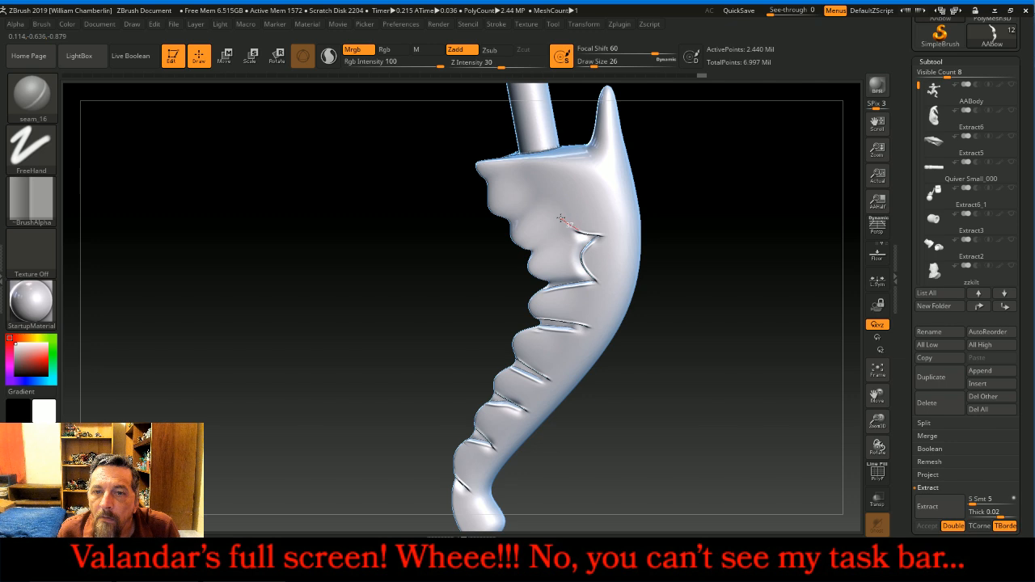
mouse_move(612, 194)
mouse_down()
mouse_move(565, 182)
mouse_move(595, 151)
mouse_up()
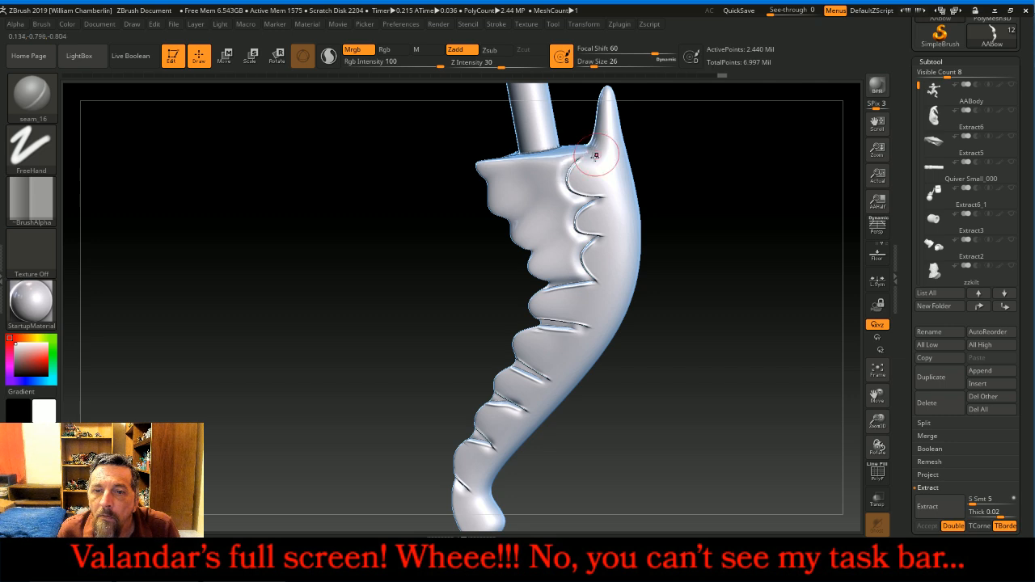
Try carving creases from the scalloped curves out to the notches and the topmost point on the inner edge
drag(574, 241, 524, 255)
mouse_move(599, 198)
mouse_down()
mouse_move(518, 217)
mouse_move(485, 212)
mouse_up()
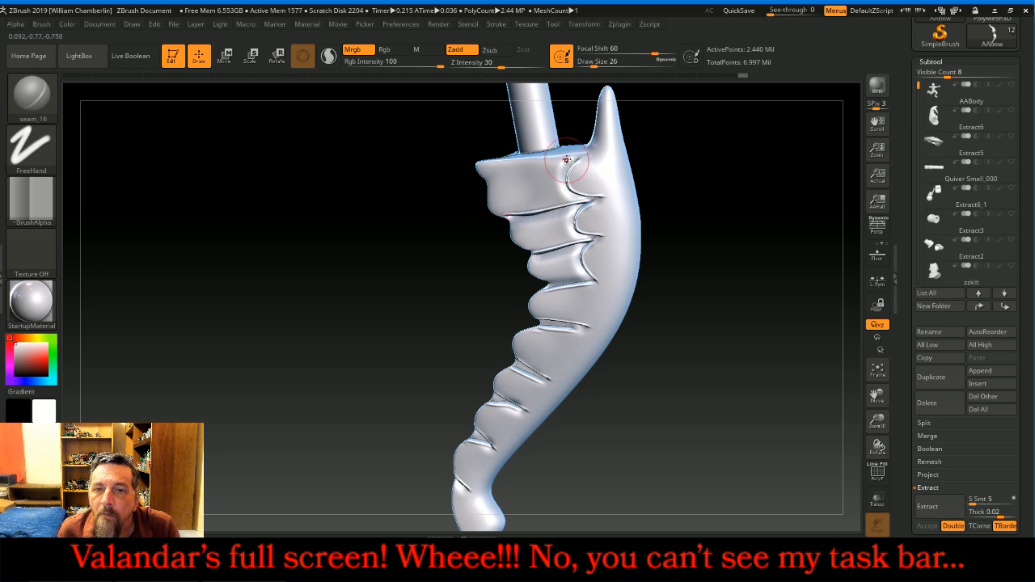
drag(562, 173, 469, 178)
drag(743, 355, 748, 337)
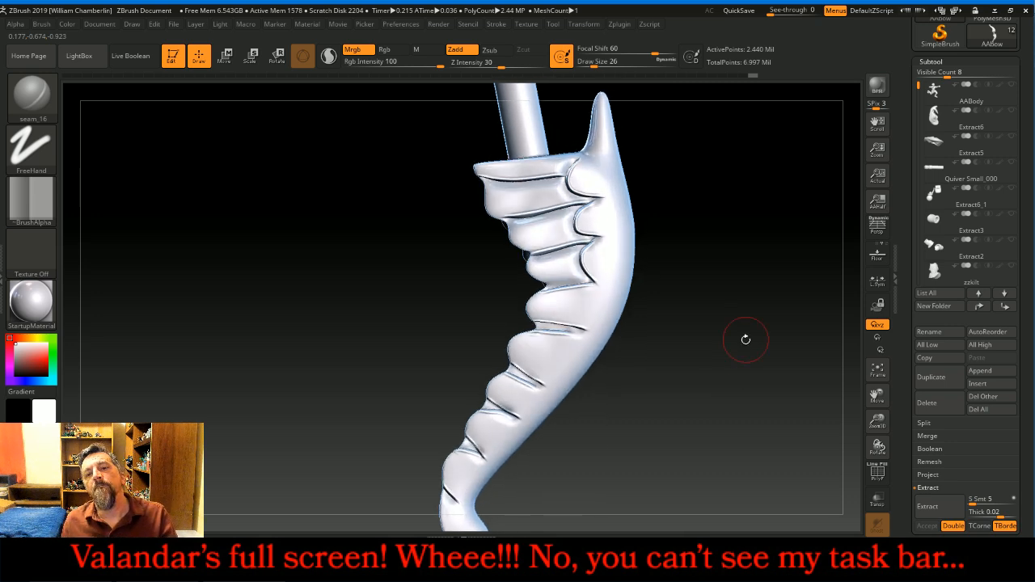
Undo the lower limb's creases and scalloped curves back to the single crease nearest the tip
key(ctrl+z)
key(ctrl+z)
key(ctrl+z)
key(ctrl+z)
key(ctrl+z)
key(ctrl+z)
key(ctrl+z)
key(ctrl+z)
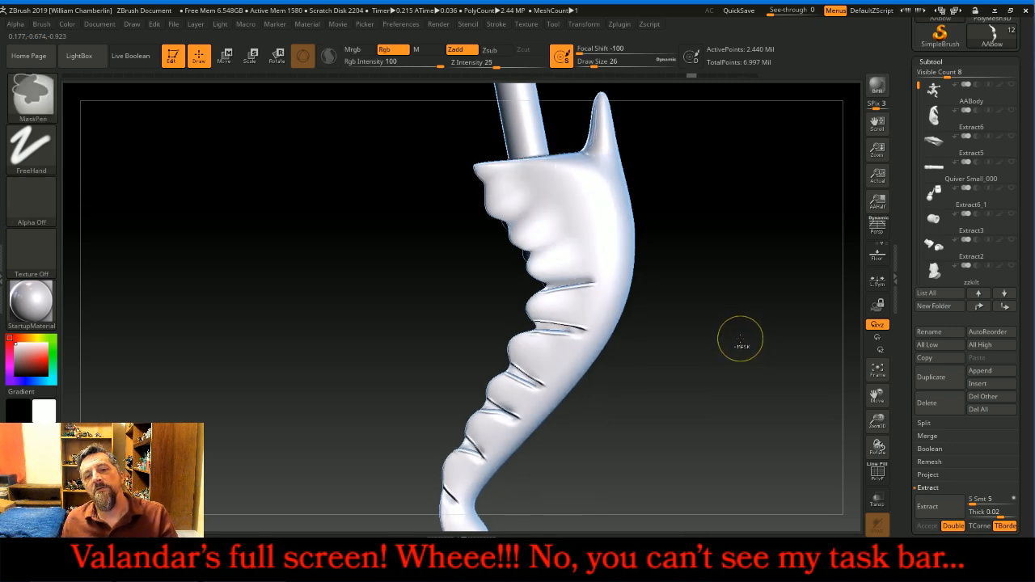
key(ctrl+z)
key(ctrl+z)
key(ctrl+z)
key(ctrl+z)
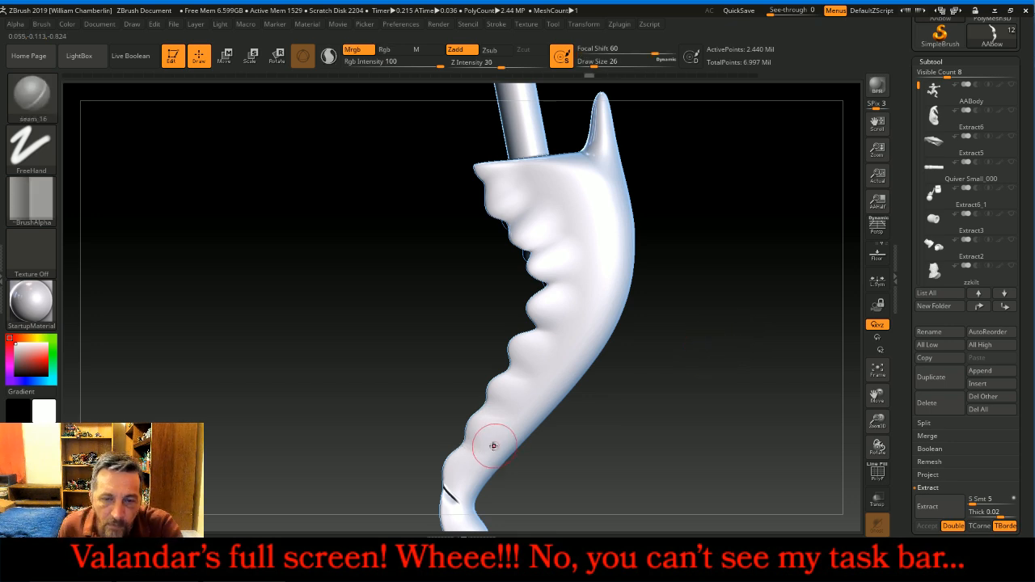
Carve parallel diagonal creases from the inner-edge notches across the lower limb, working up from the tip to mid-limb
mouse_move(472, 444)
mouse_down()
mouse_move(465, 429)
mouse_move(508, 412)
mouse_move(484, 391)
mouse_up()
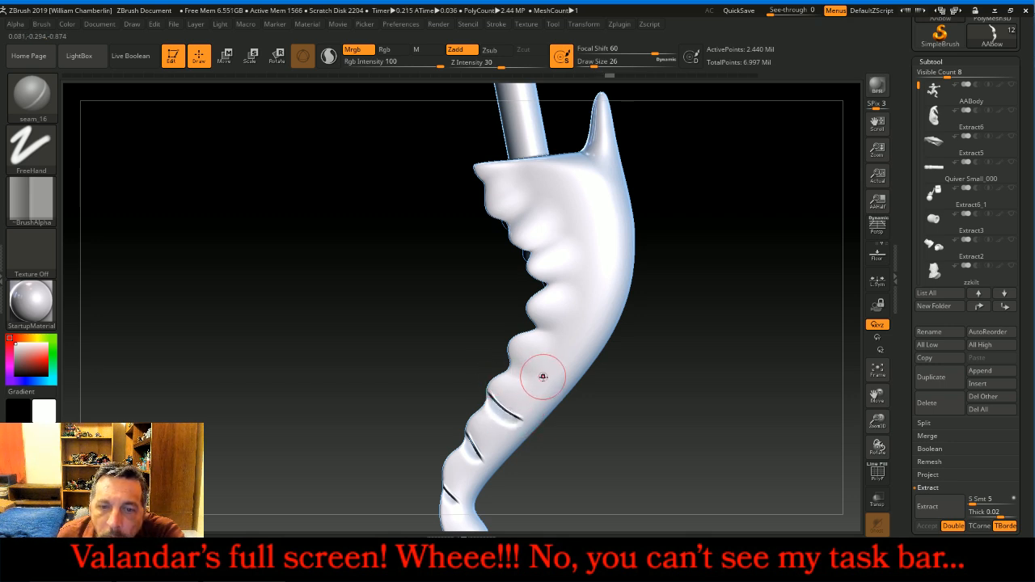
drag(546, 381, 506, 362)
drag(582, 341, 524, 310)
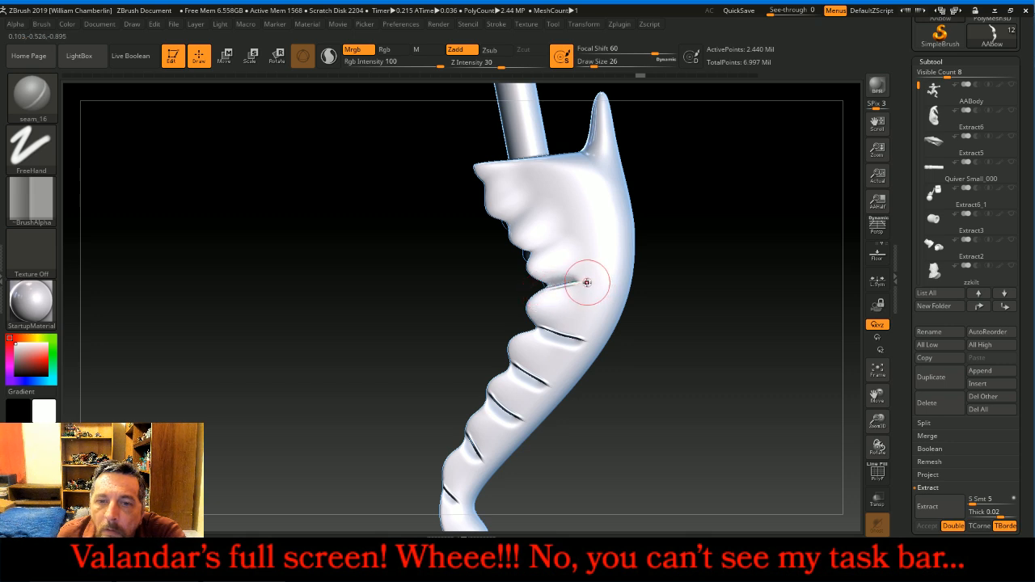
Carve overlapping feather-like curves on the lower limb's broad end and join them to the inner edge with creases
mouse_move(566, 277)
mouse_down()
mouse_move(562, 229)
mouse_move(599, 241)
mouse_move(577, 237)
mouse_move(556, 208)
mouse_move(559, 195)
mouse_move(579, 191)
mouse_move(579, 200)
mouse_move(553, 168)
mouse_move(569, 149)
mouse_up()
mouse_move(576, 207)
mouse_down()
mouse_move(559, 242)
mouse_move(504, 249)
mouse_up()
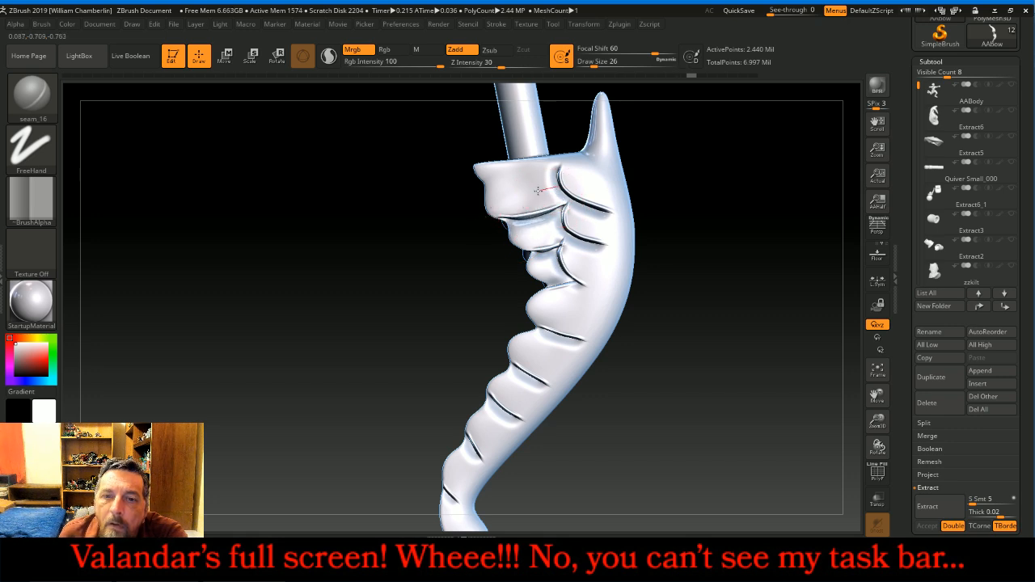
drag(501, 192, 472, 187)
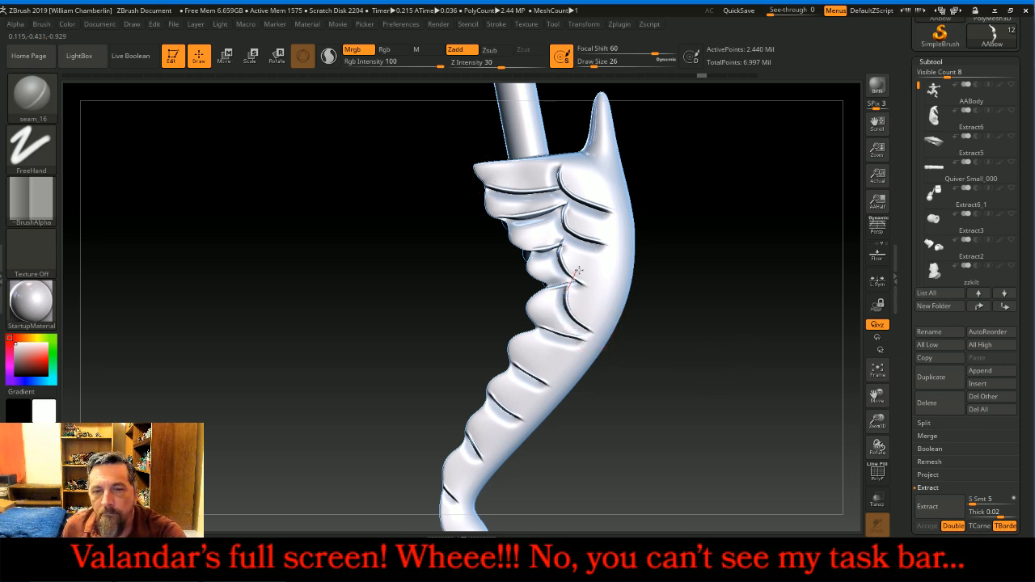
Turn the bow end over end and carve parallel creases from the inner-edge notches across its uncarved limb, working up from the tip
drag(744, 377, 673, 347)
drag(877, 397, 876, 437)
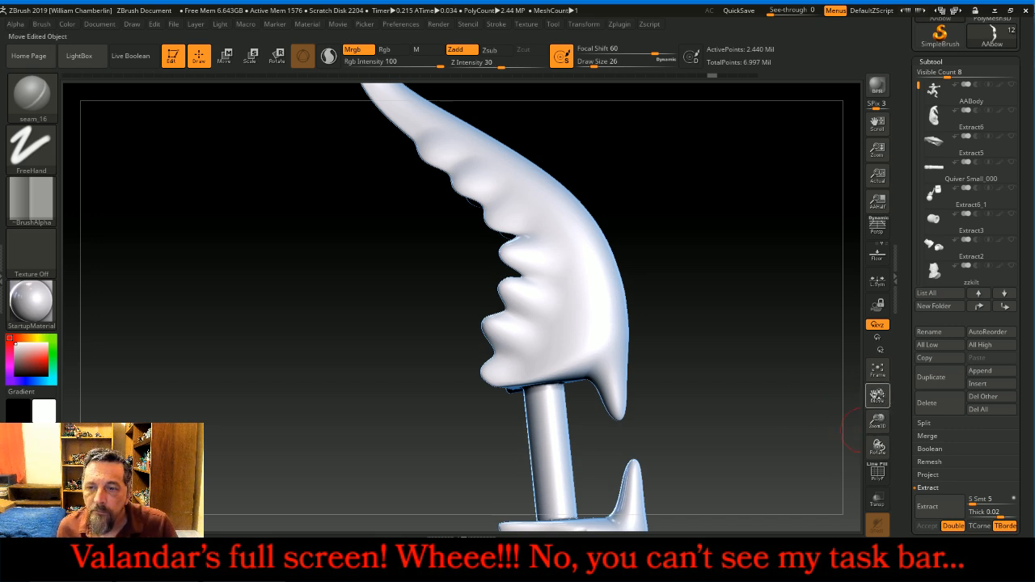
drag(877, 396, 898, 482)
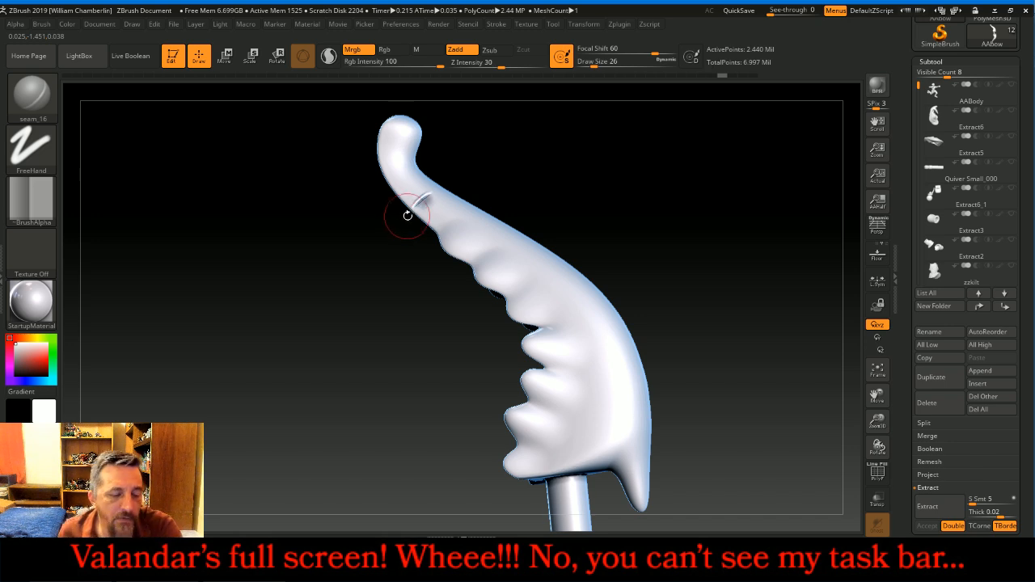
drag(742, 238, 663, 298)
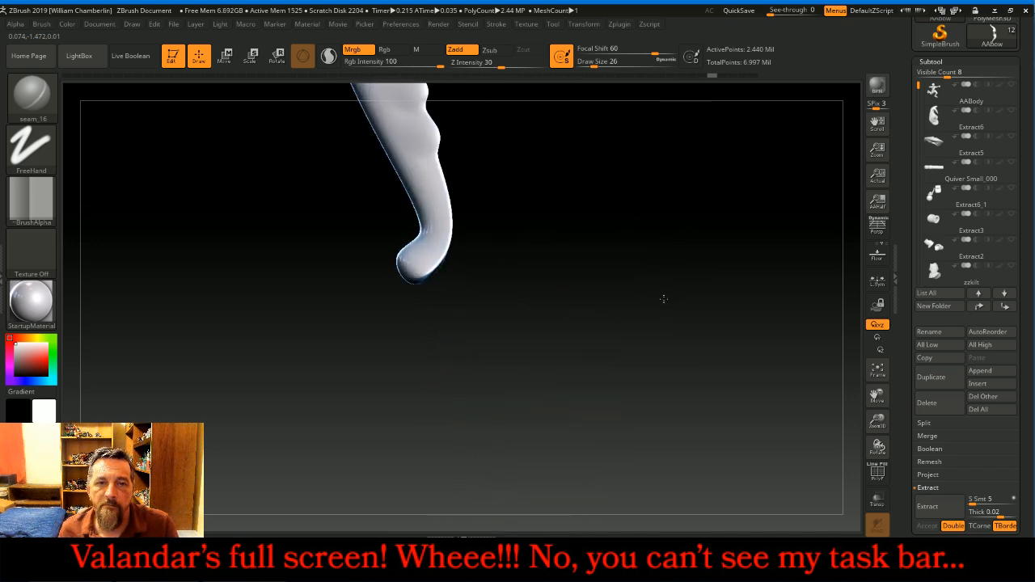
drag(876, 394, 875, 511)
drag(784, 396, 638, 378)
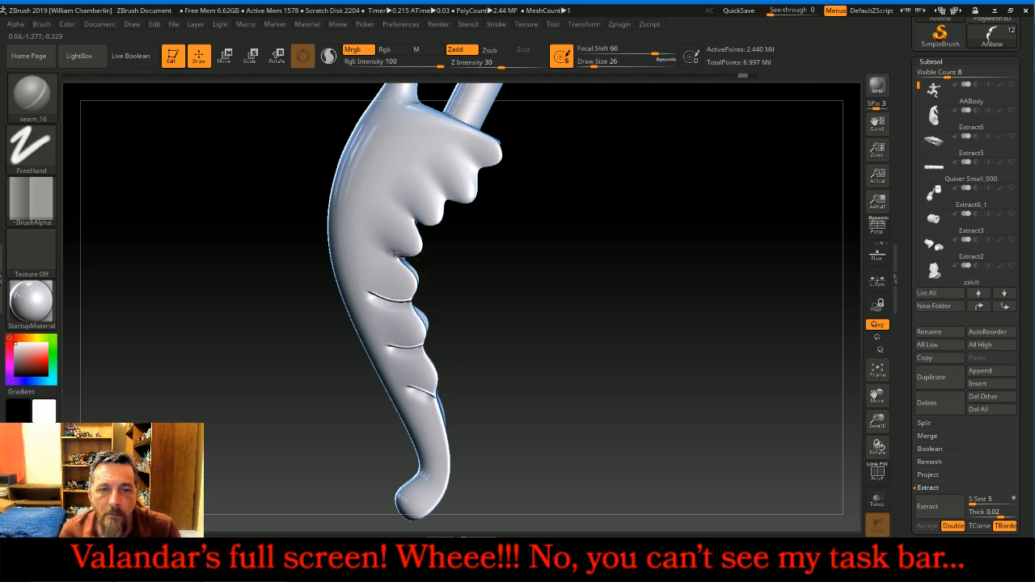
drag(360, 234, 364, 170)
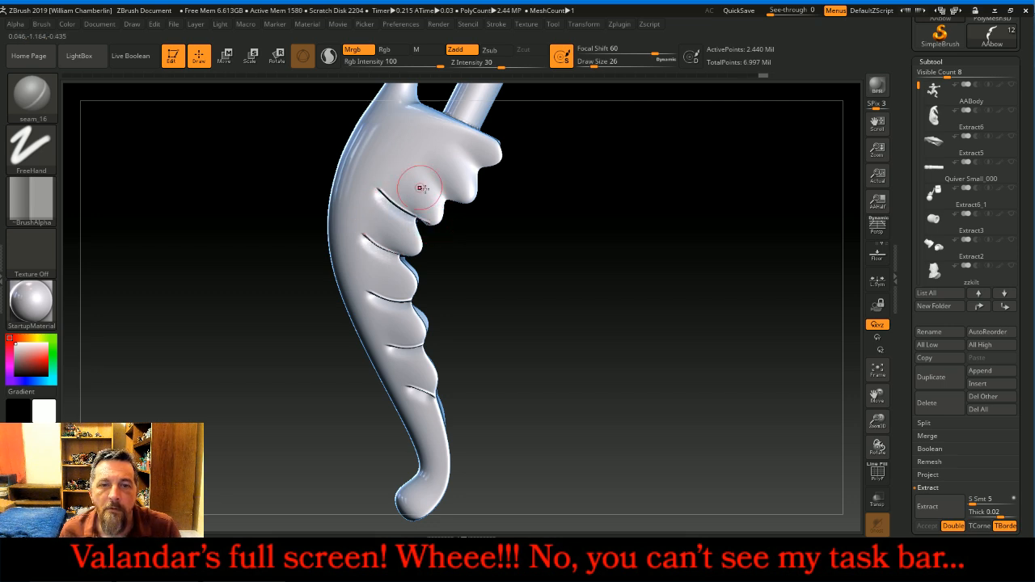
drag(441, 190, 380, 140)
mouse_move(478, 159)
mouse_down()
mouse_move(424, 119)
mouse_move(370, 129)
mouse_up()
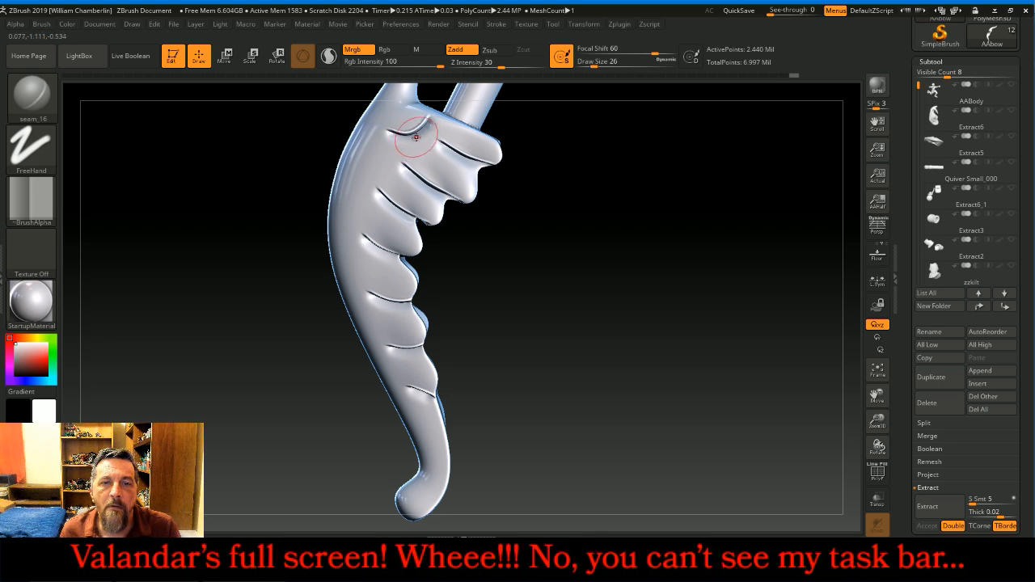
Carve overlapping feather-like curves on that limb's broad end and check them against the whole bow
mouse_move(405, 158)
mouse_down()
mouse_move(384, 166)
mouse_move(362, 153)
mouse_move(338, 186)
mouse_up()
drag(340, 242, 339, 244)
drag(368, 278, 362, 300)
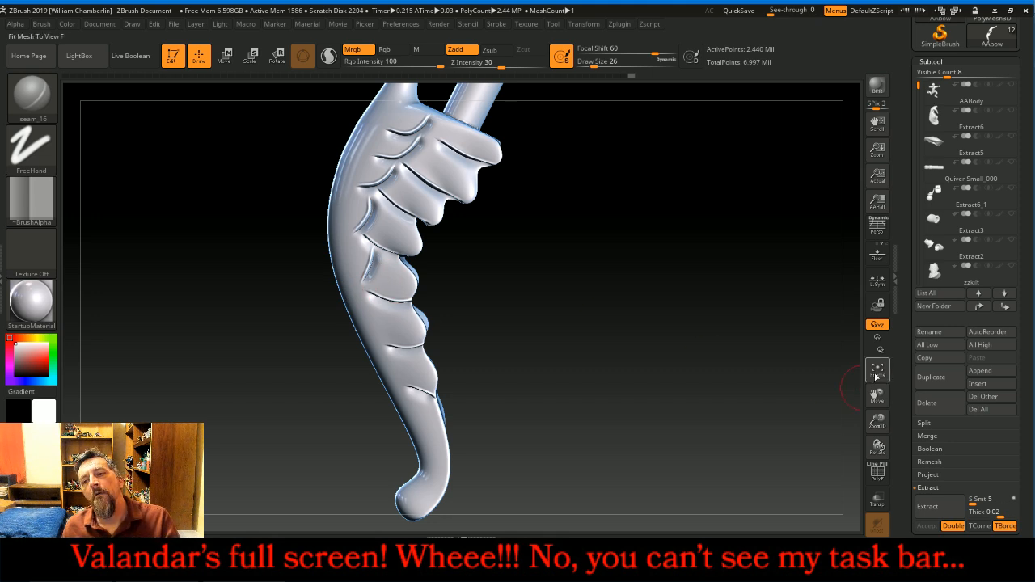
drag(877, 394, 819, 442)
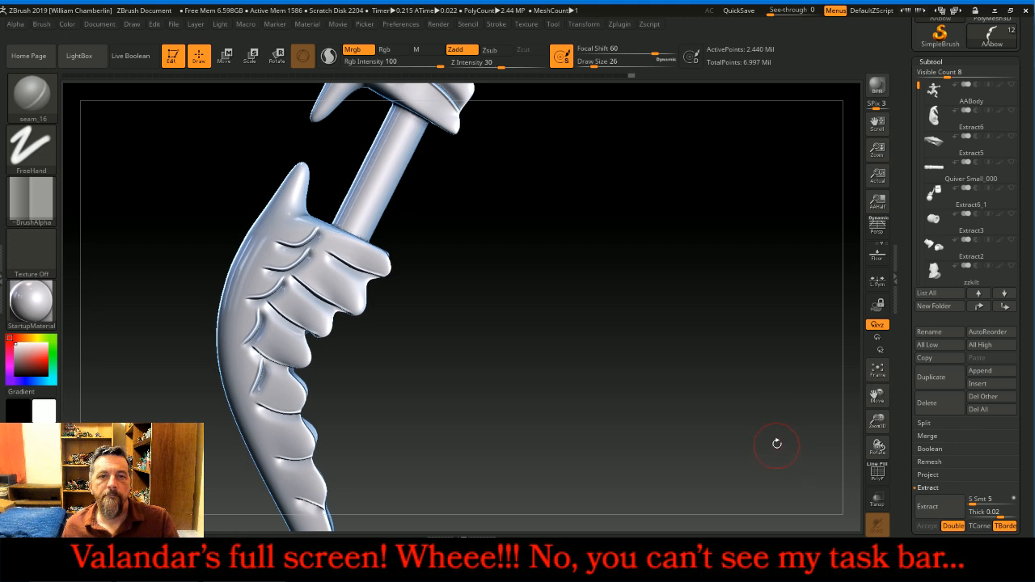
click(877, 370)
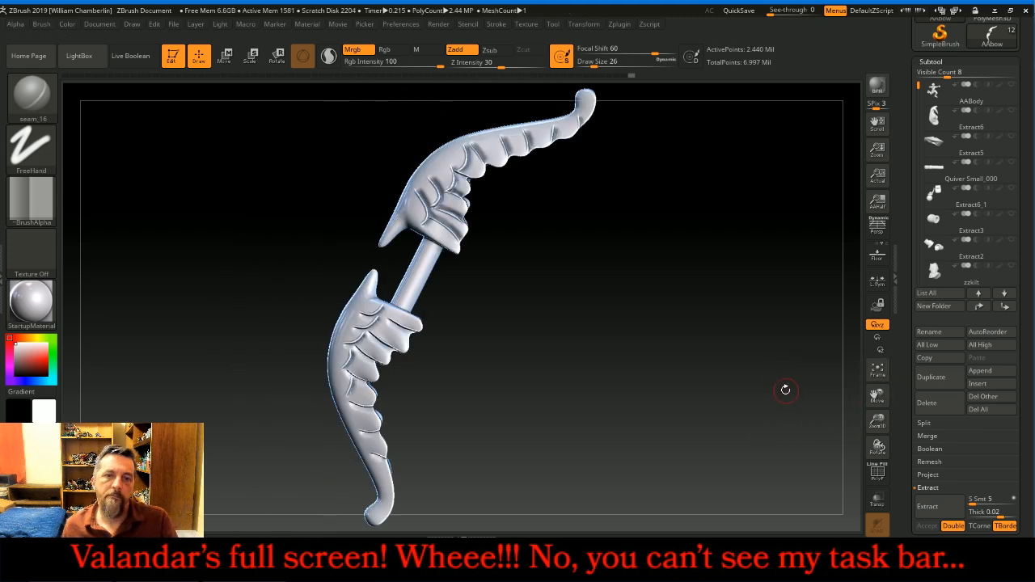
On the bow's uncarved reverse face, carve notch creases and overlapping feather-like curves across the downward-pointing limb
drag(719, 402, 726, 298)
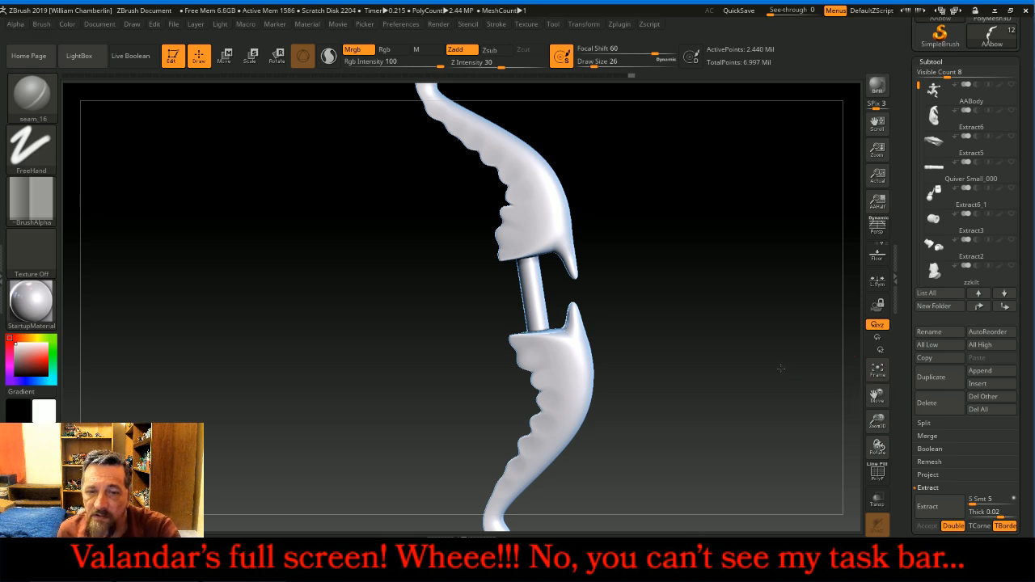
drag(874, 397, 858, 342)
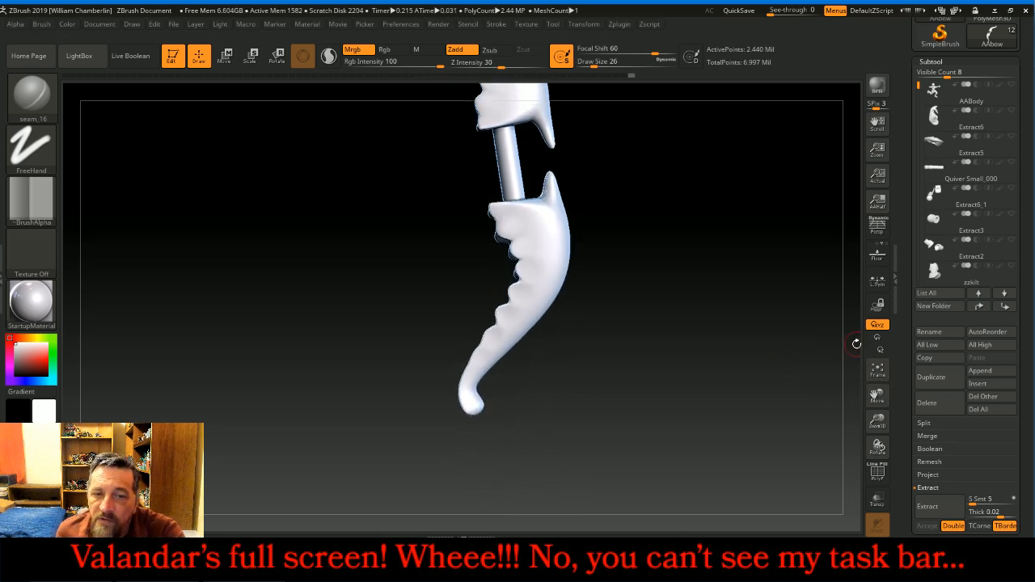
drag(878, 421, 879, 450)
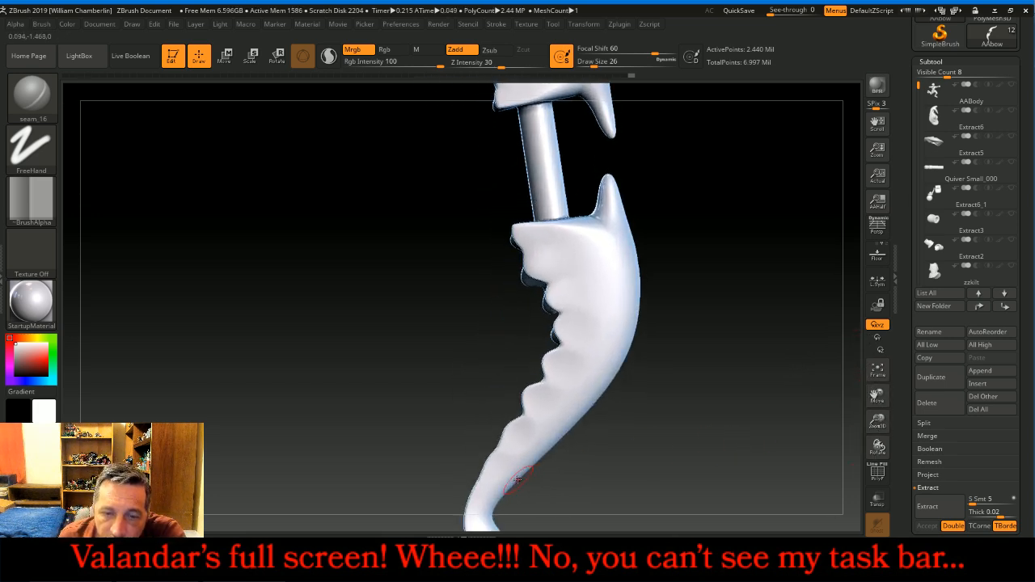
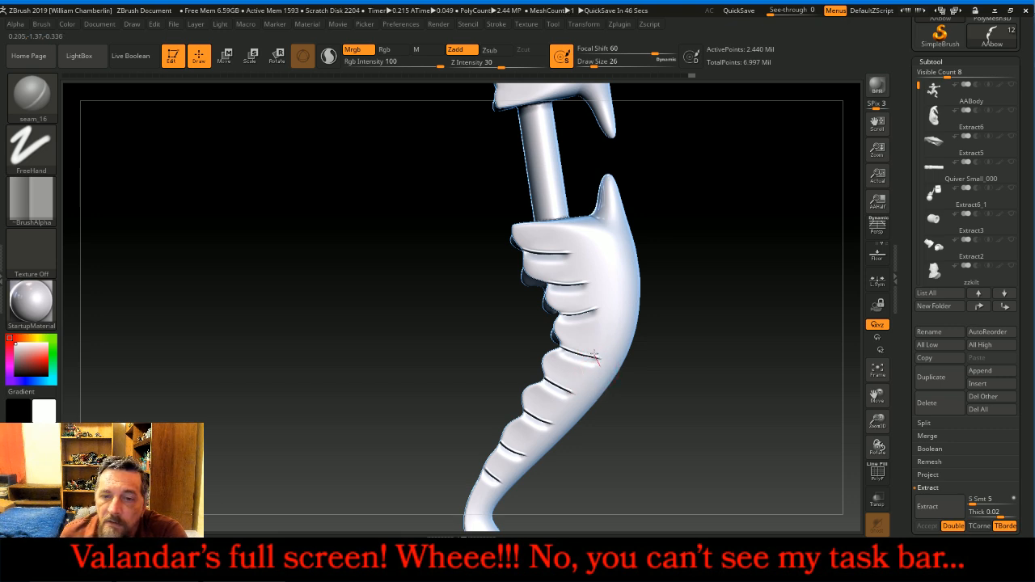
mouse_move(600, 324)
mouse_down()
mouse_move(598, 257)
mouse_move(588, 267)
mouse_move(597, 216)
mouse_up()
drag(564, 256, 551, 255)
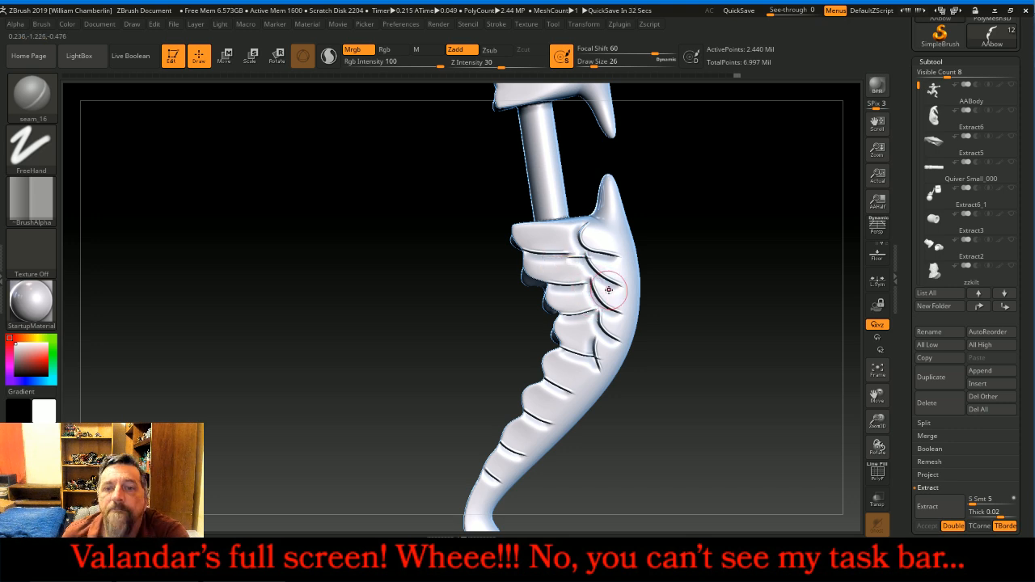
Carve parallel creases from the inner-edge notches across the reverse face of the upward-pointing limb, from the tip to the grip
drag(878, 395, 867, 533)
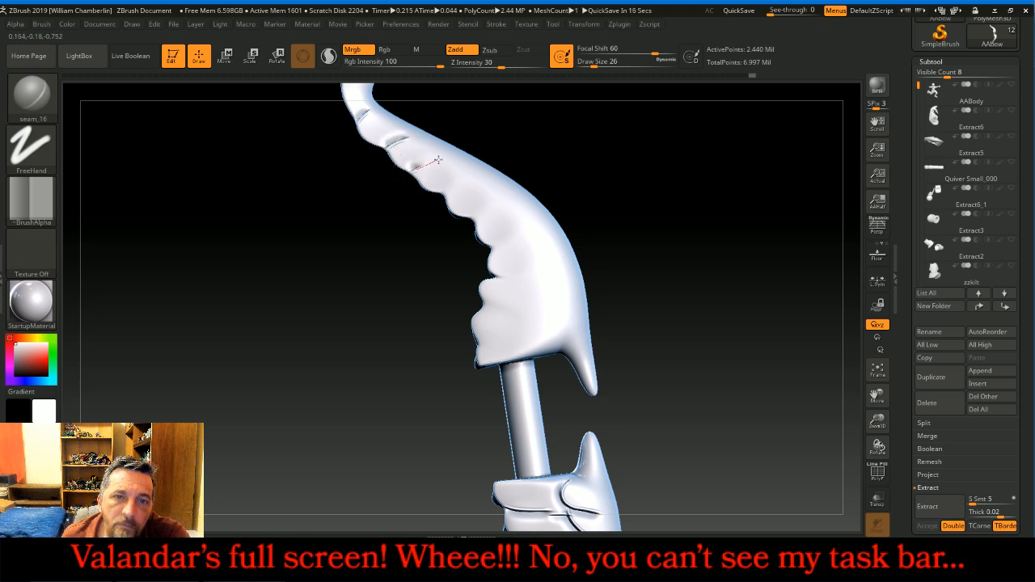
mouse_move(450, 159)
mouse_down()
mouse_move(445, 188)
mouse_move(481, 180)
mouse_up()
mouse_move(453, 214)
mouse_down()
mouse_move(525, 217)
mouse_move(543, 279)
mouse_move(555, 283)
mouse_move(538, 299)
mouse_move(555, 301)
mouse_up()
mouse_move(482, 330)
mouse_down()
mouse_move(479, 343)
mouse_move(556, 322)
mouse_move(532, 344)
mouse_move(540, 312)
mouse_up()
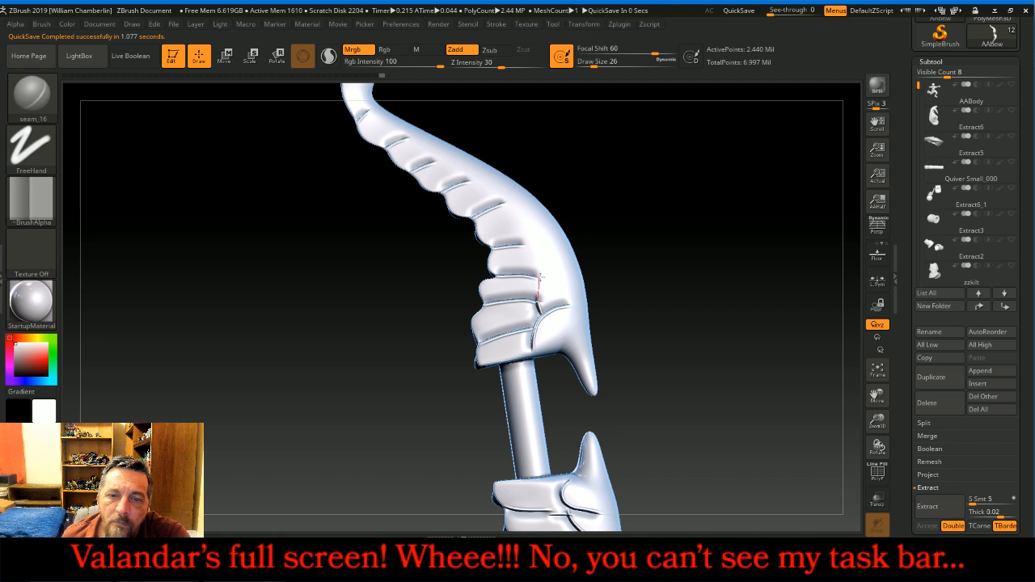
Carve overlapping feather-like curves beside the creases on the upward-pointing limb and review the complete bow
drag(569, 275, 580, 275)
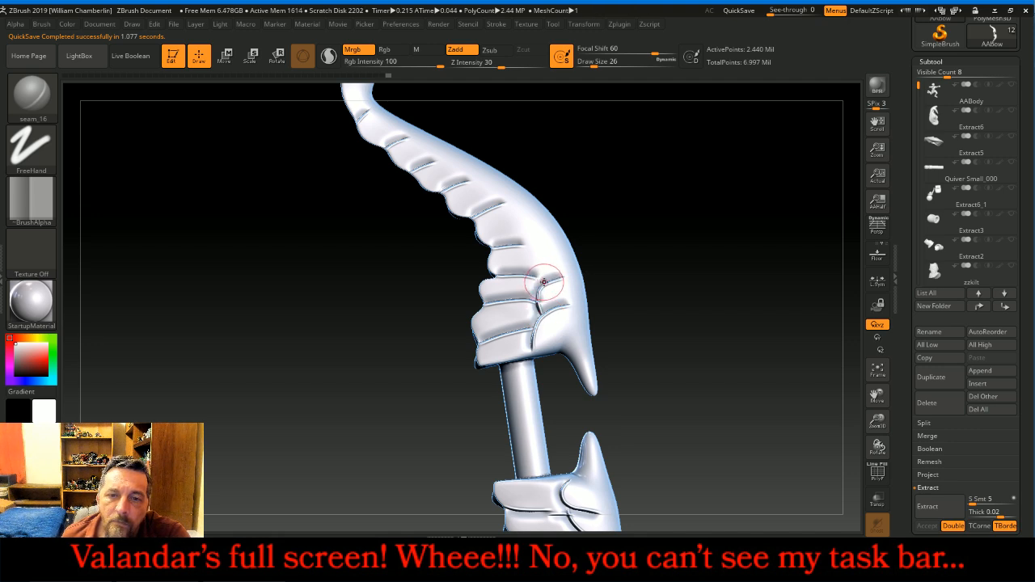
mouse_move(571, 240)
mouse_down()
mouse_move(512, 232)
mouse_move(547, 212)
mouse_move(506, 217)
mouse_move(513, 188)
mouse_up()
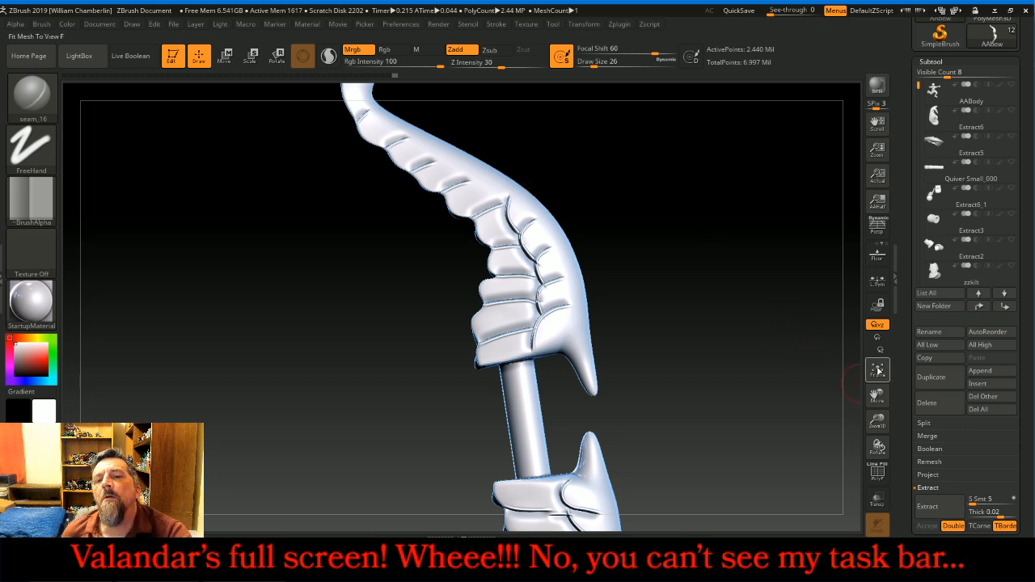
click(877, 371)
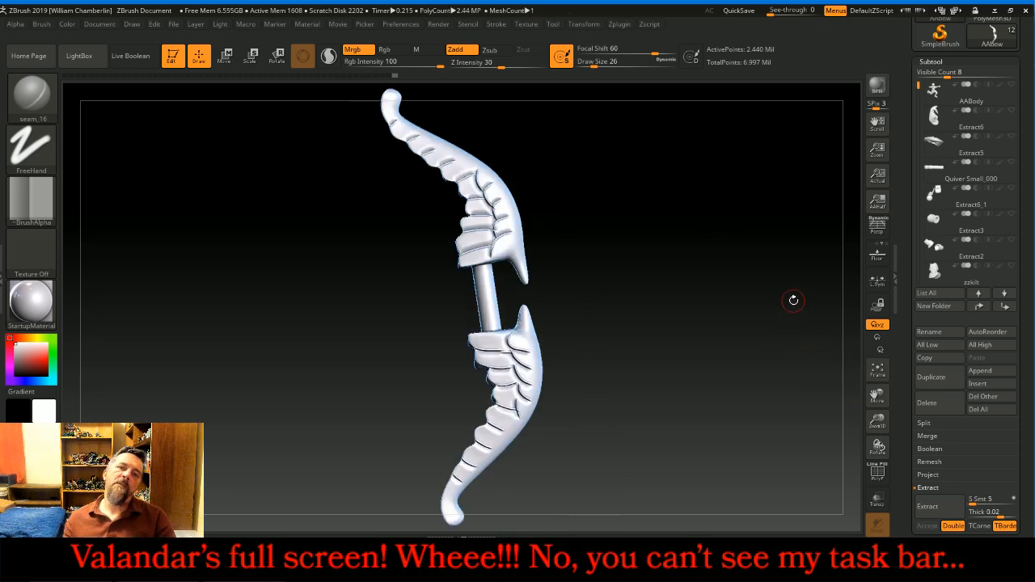
Show the AABody subtool with the bow and orient the archer so the bow's outer edge faces forward
click(1011, 84)
drag(753, 199, 736, 389)
drag(720, 326, 752, 331)
click(875, 373)
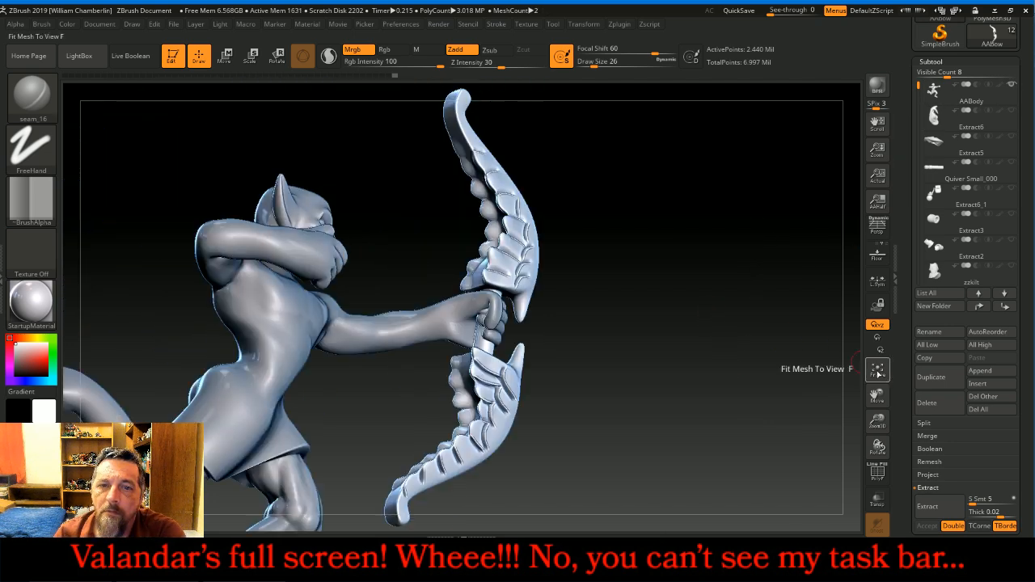
drag(742, 278, 663, 280)
Choose the InsertGemstone brush with the Gemstone mesh and open the brush's Depth settings
click(31, 93)
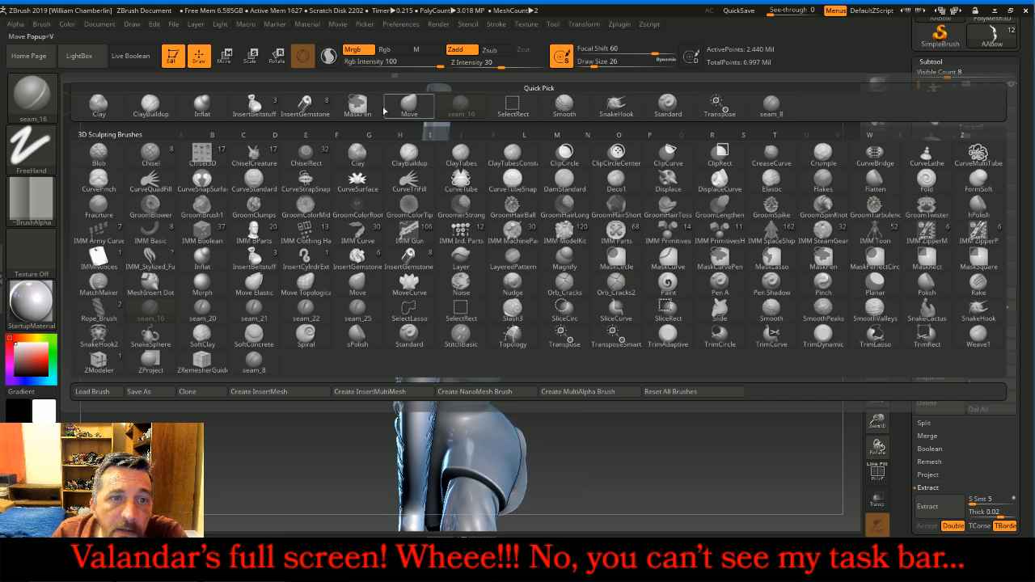
click(306, 104)
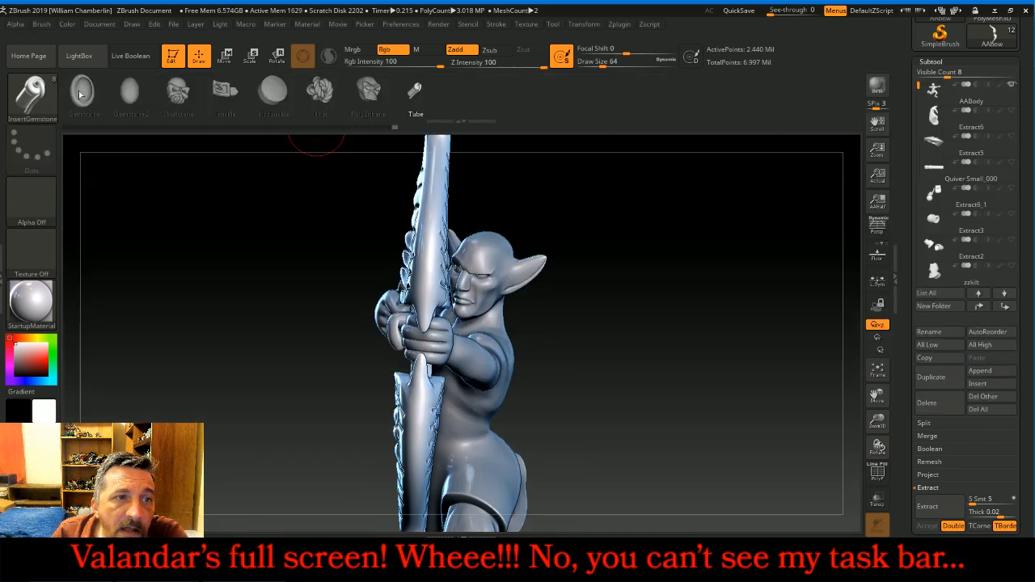
click(4, 276)
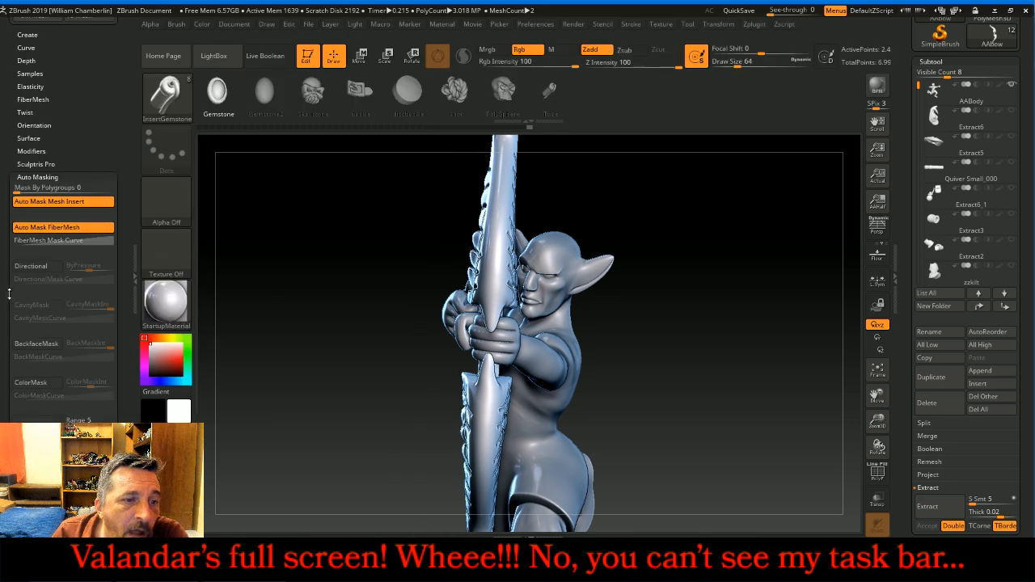
mouse_move(123, 275)
mouse_down()
mouse_move(123, 216)
mouse_move(123, 319)
mouse_up()
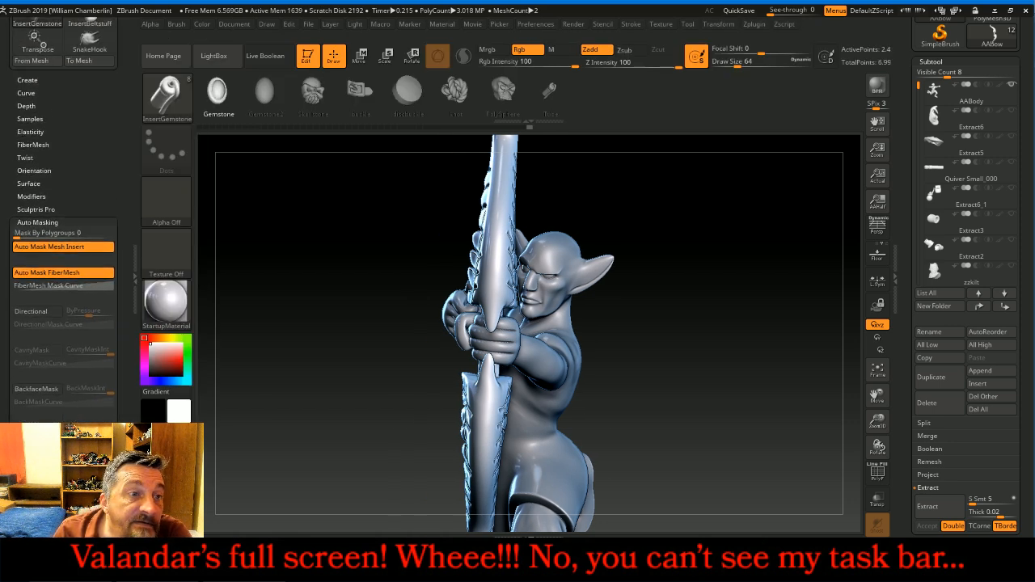
click(48, 103)
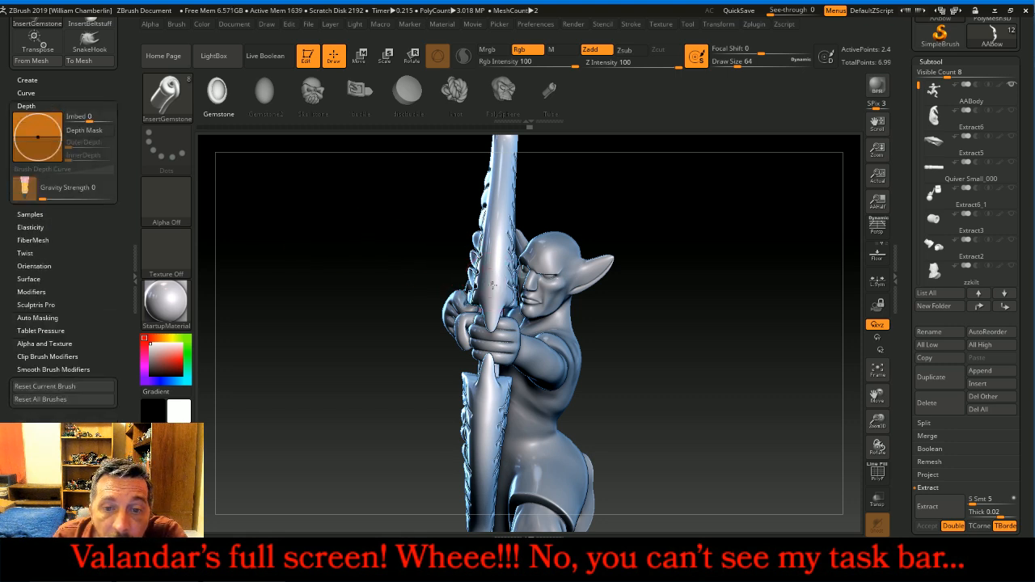
Insert an oval gemstone on the bow's outer edge above the grip and split off the unmasked points as a separate subtool
drag(492, 299, 491, 306)
drag(351, 270, 392, 260)
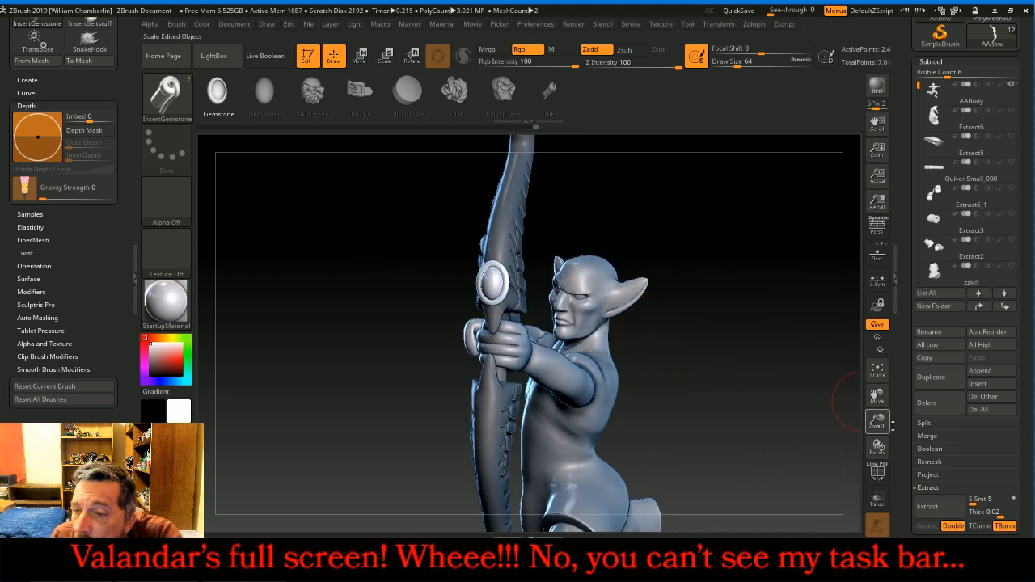
click(953, 427)
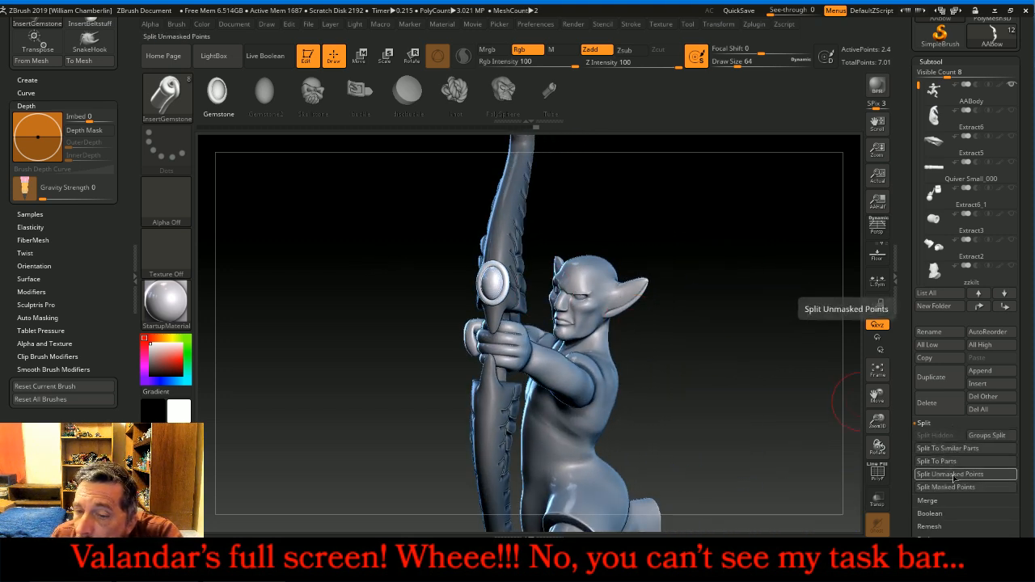
click(956, 474)
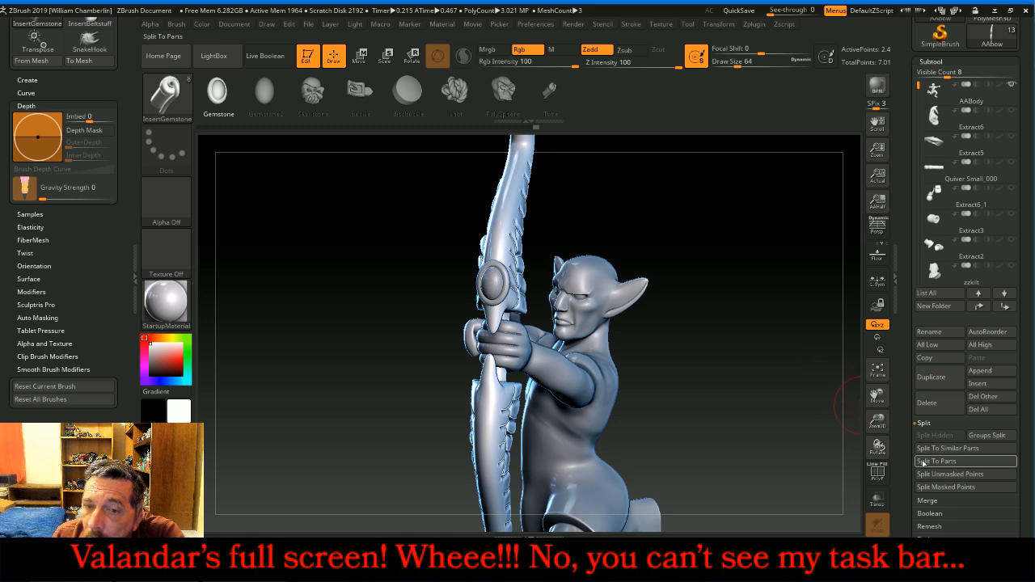
Insert a second oval gemstone on the bow's outer edge below the grip and split its unmasked points into another subtool
drag(879, 401, 880, 379)
drag(751, 385, 763, 384)
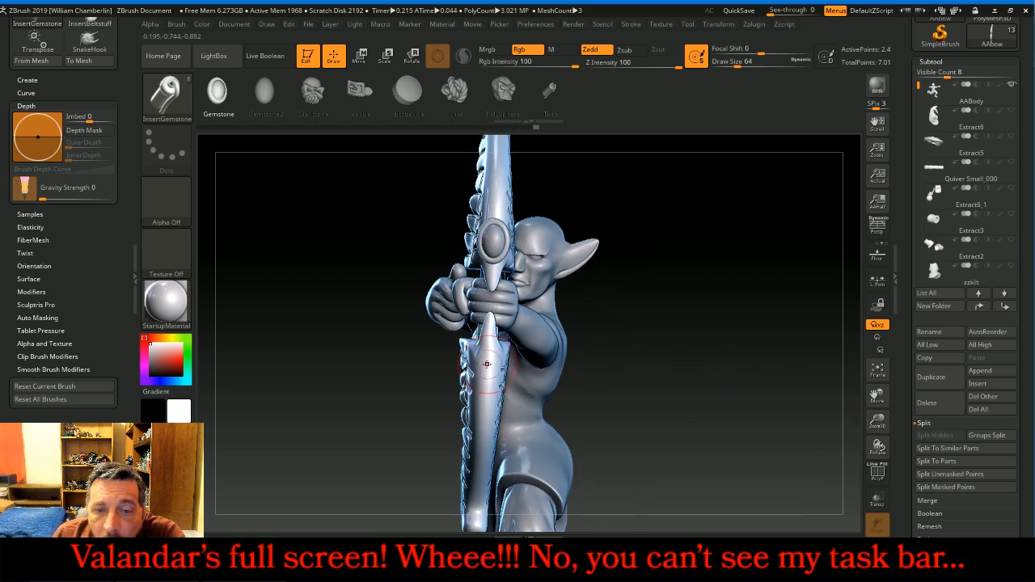
drag(486, 365, 483, 389)
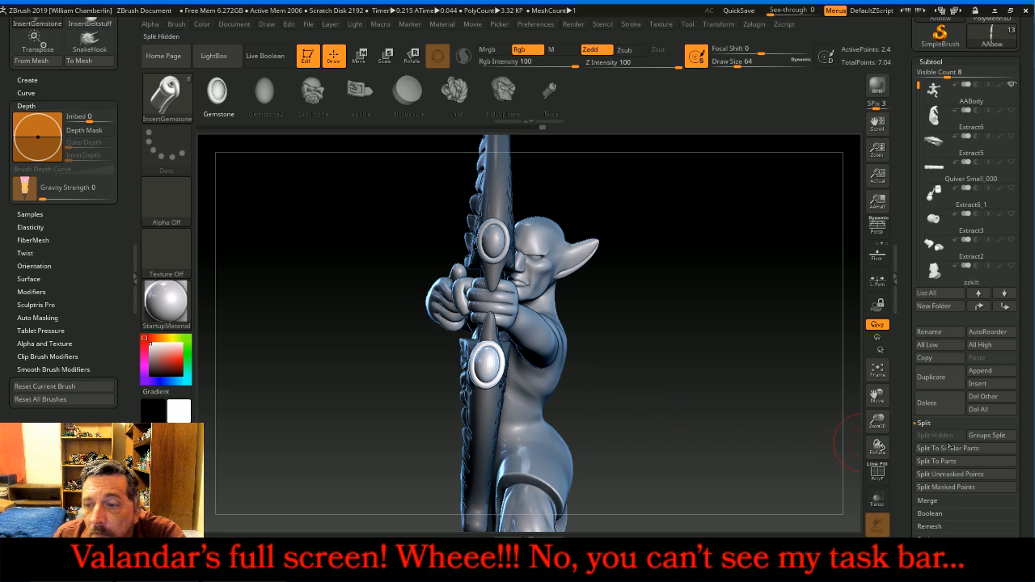
click(950, 474)
drag(763, 365, 857, 418)
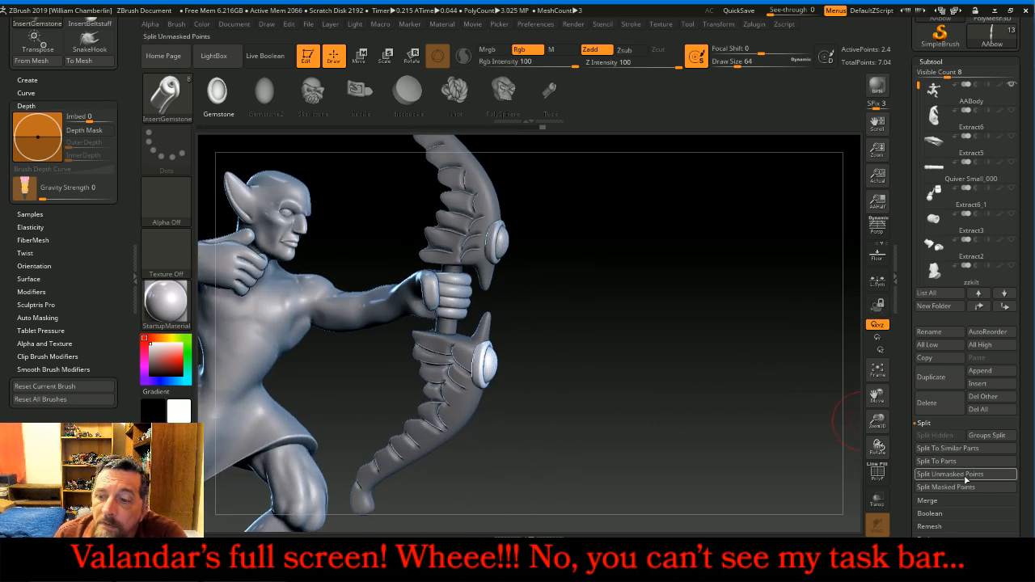
ctrl+click(791, 393)
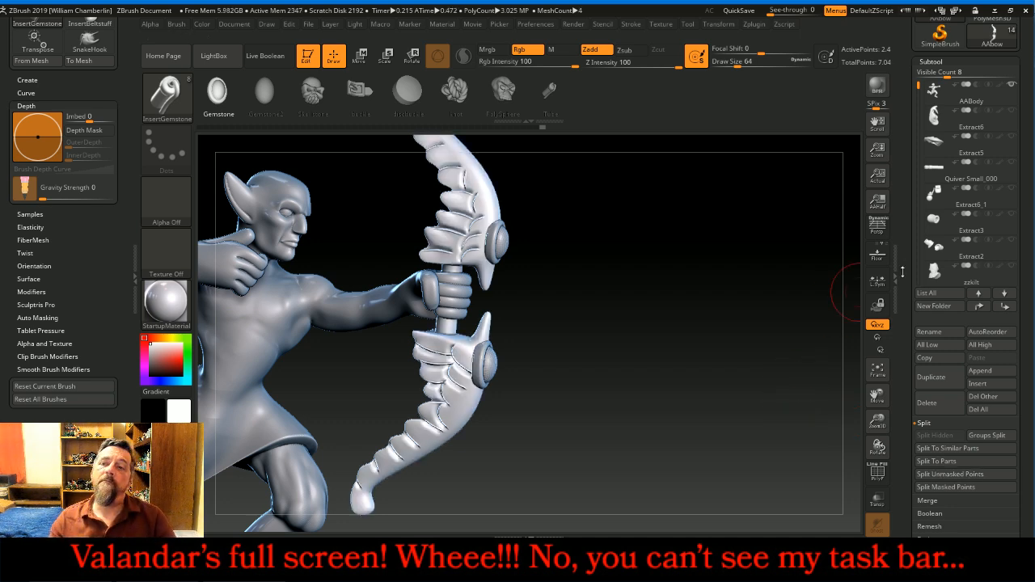
Find and select the lower gemstone's subtool, AAbow1_1
mouse_move(949, 191)
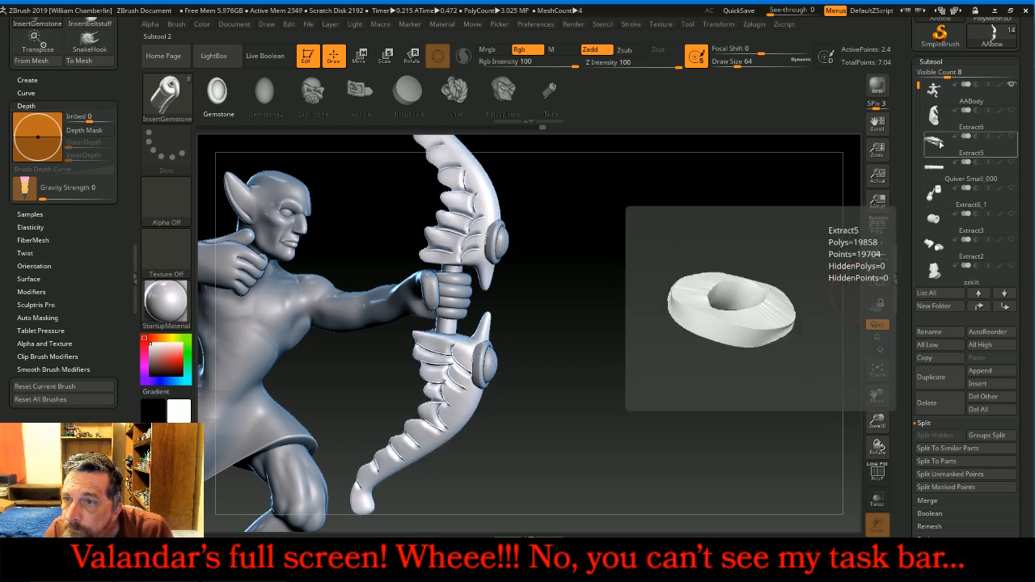
mouse_move(939, 129)
mouse_move(944, 166)
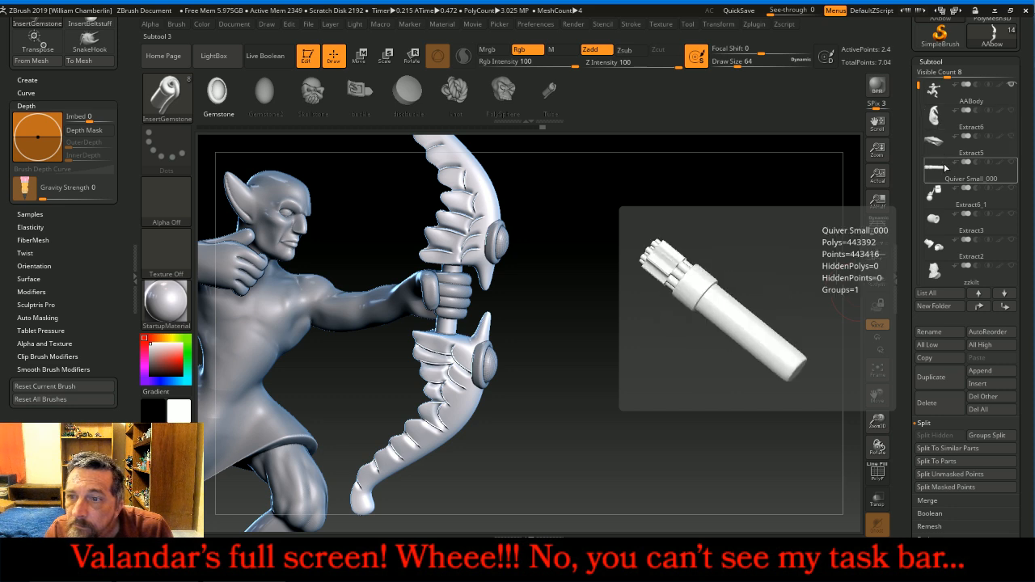
drag(920, 84, 920, 161)
click(938, 219)
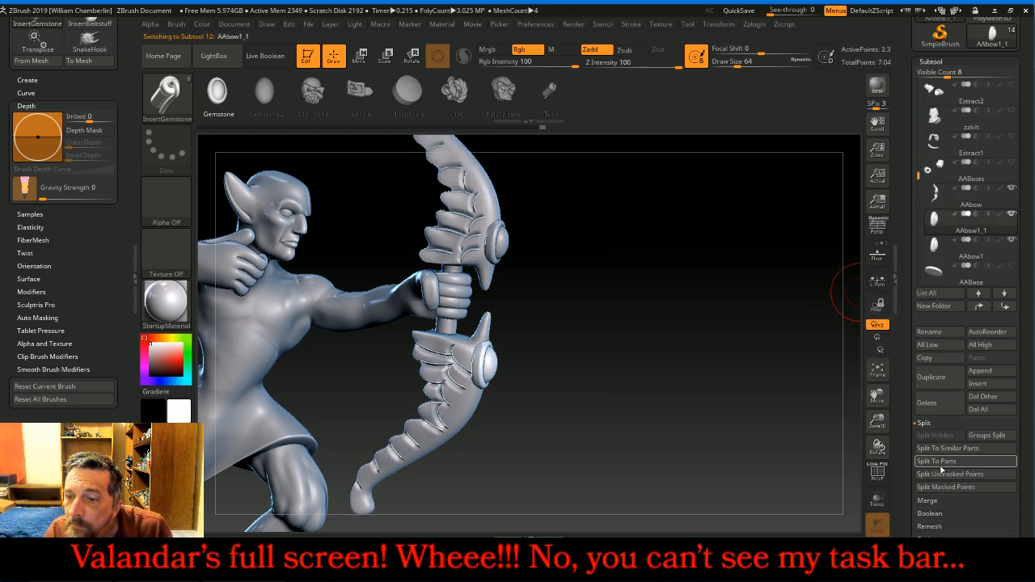
Merge the two gemstone subtools into one, subdivide the merged mesh twice and delete its lower subdivision levels
click(927, 501)
click(934, 448)
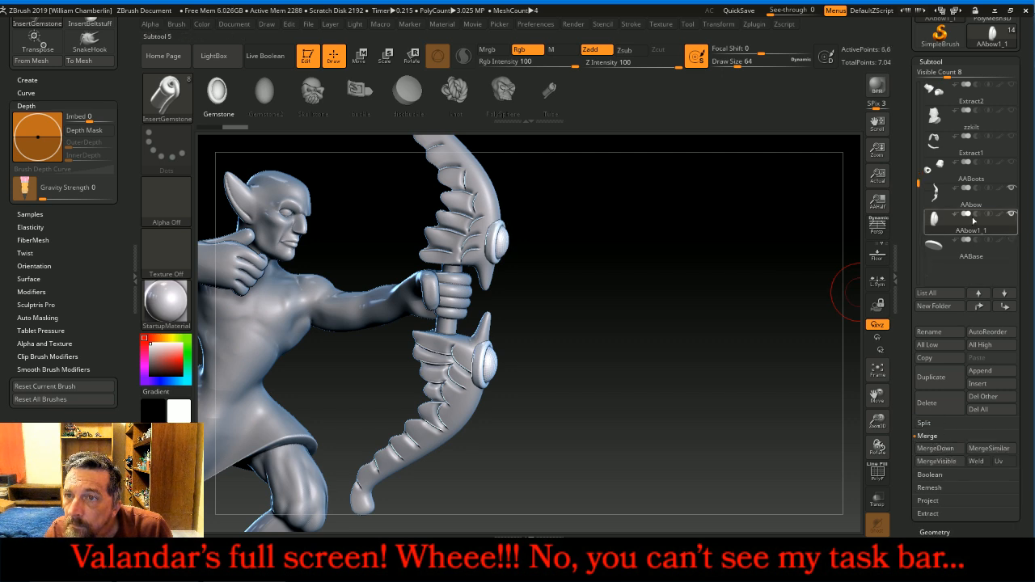
click(943, 62)
click(946, 73)
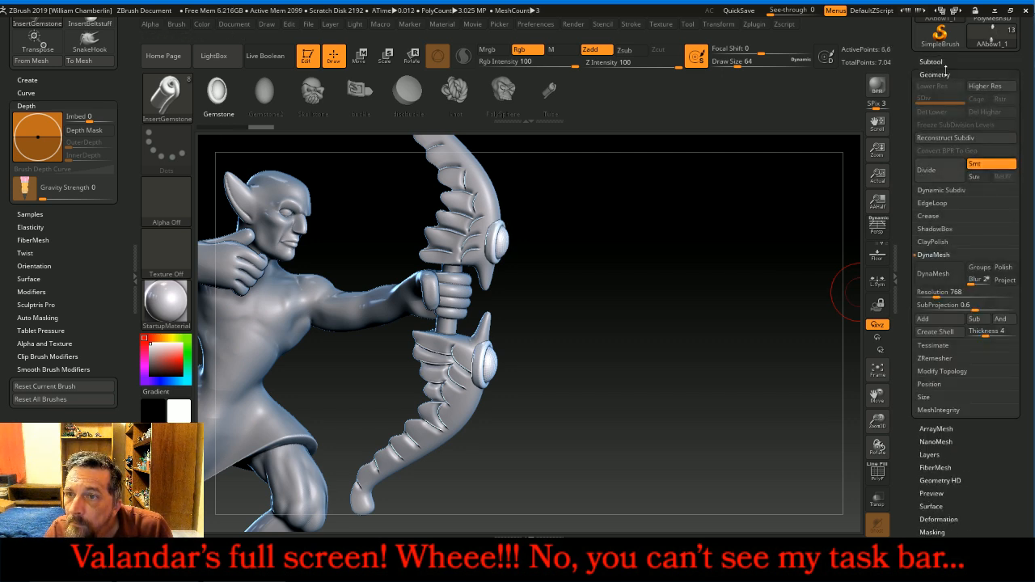
click(939, 173)
click(938, 173)
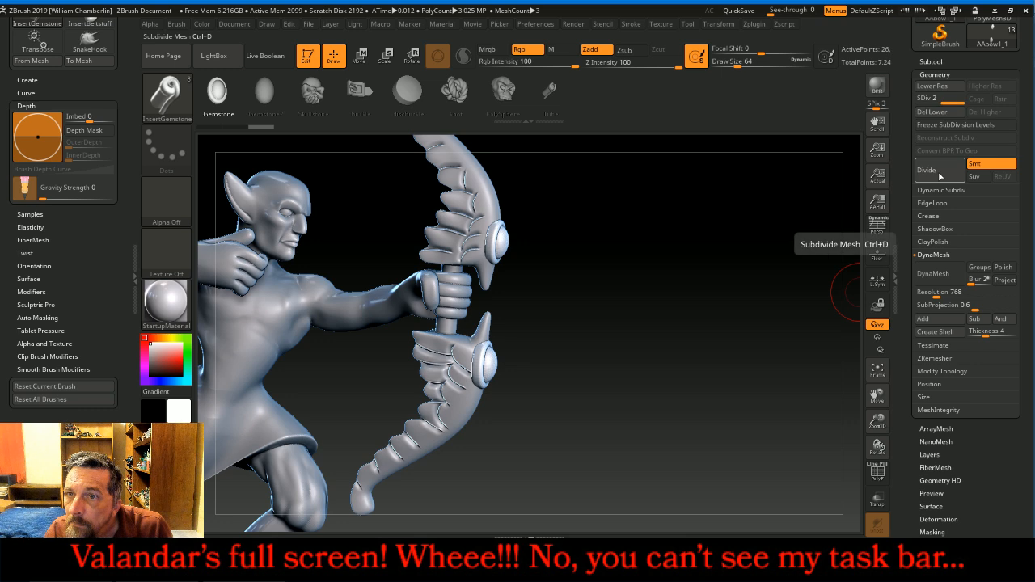
click(930, 125)
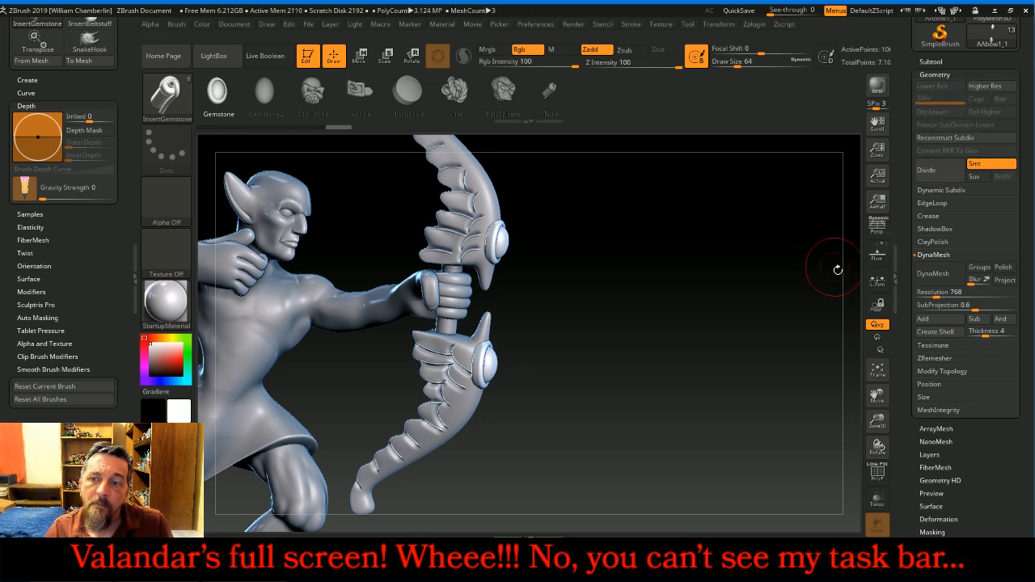
click(881, 367)
drag(804, 361, 806, 361)
mouse_move(801, 273)
mouse_down()
mouse_move(670, 272)
mouse_move(780, 275)
mouse_move(772, 279)
mouse_up()
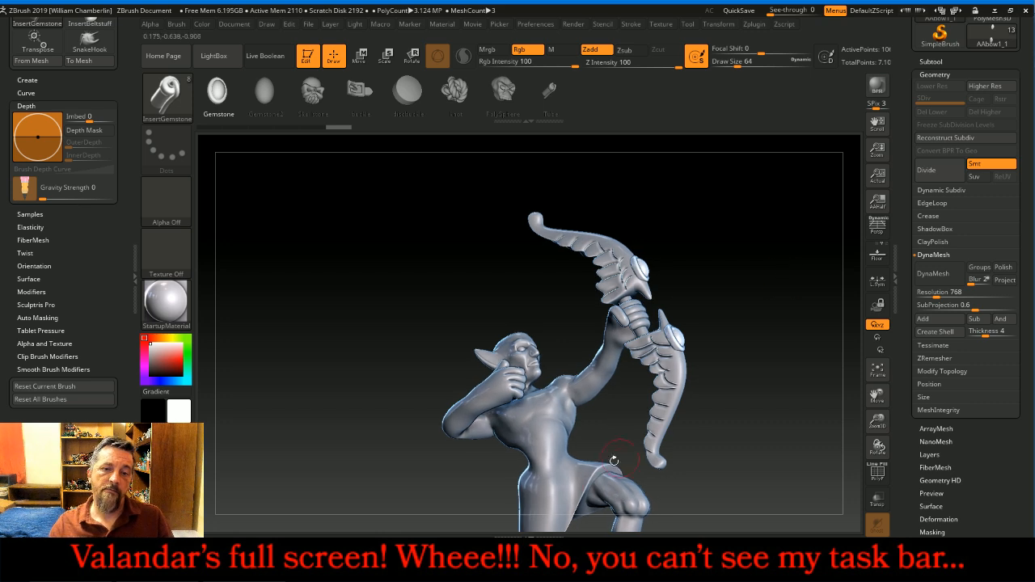
click(473, 556)
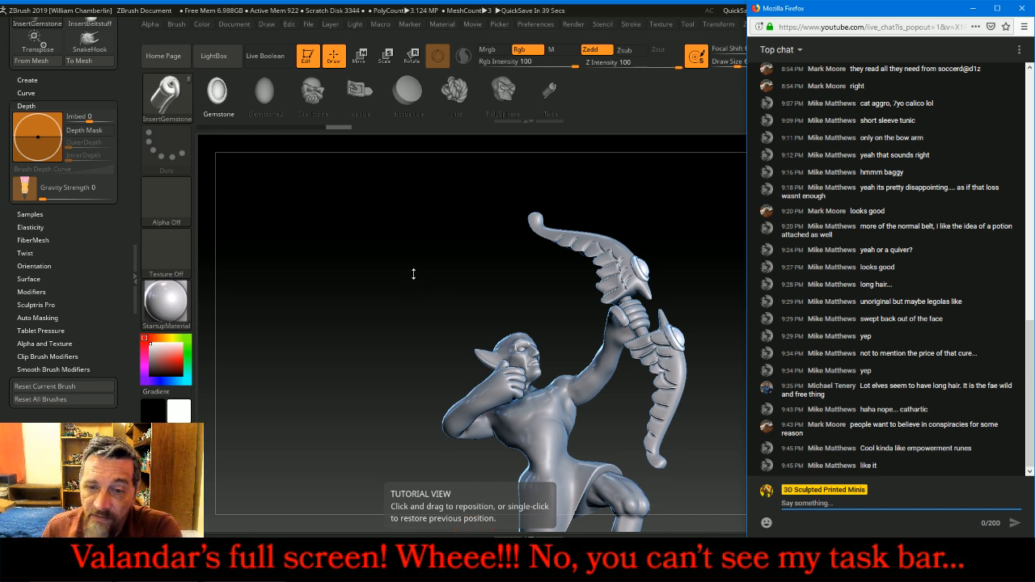
click(414, 274)
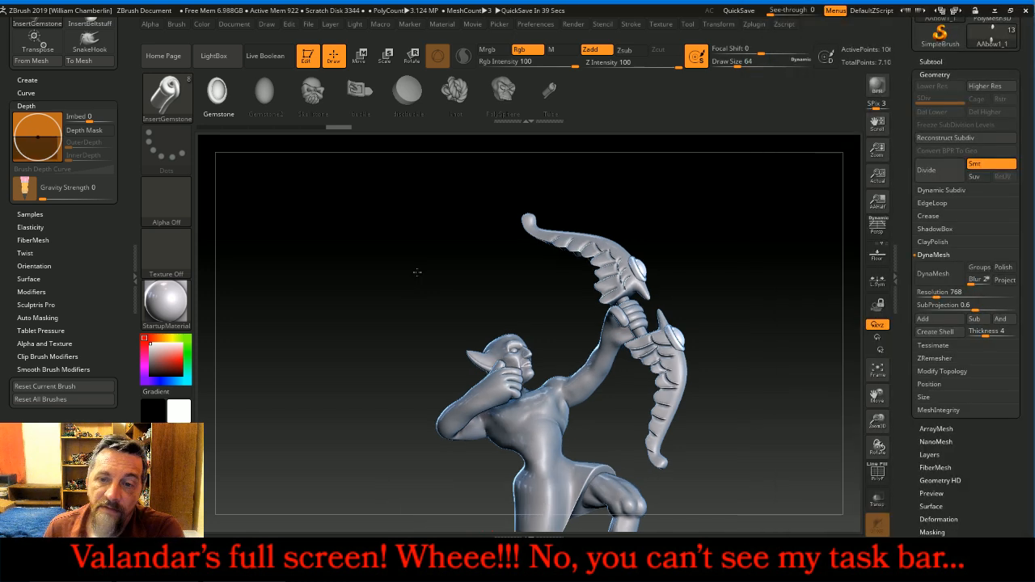
Turn on the visibility of the AABoots, Extract1, zzkilt, Extract2 and Extract3 subtools
click(925, 65)
mouse_move(927, 176)
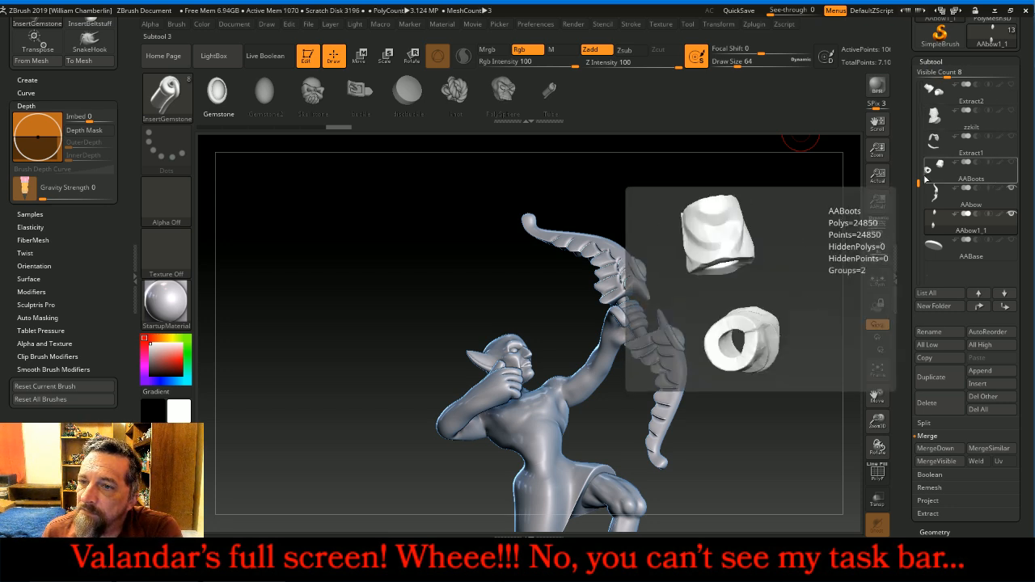
drag(919, 183, 918, 166)
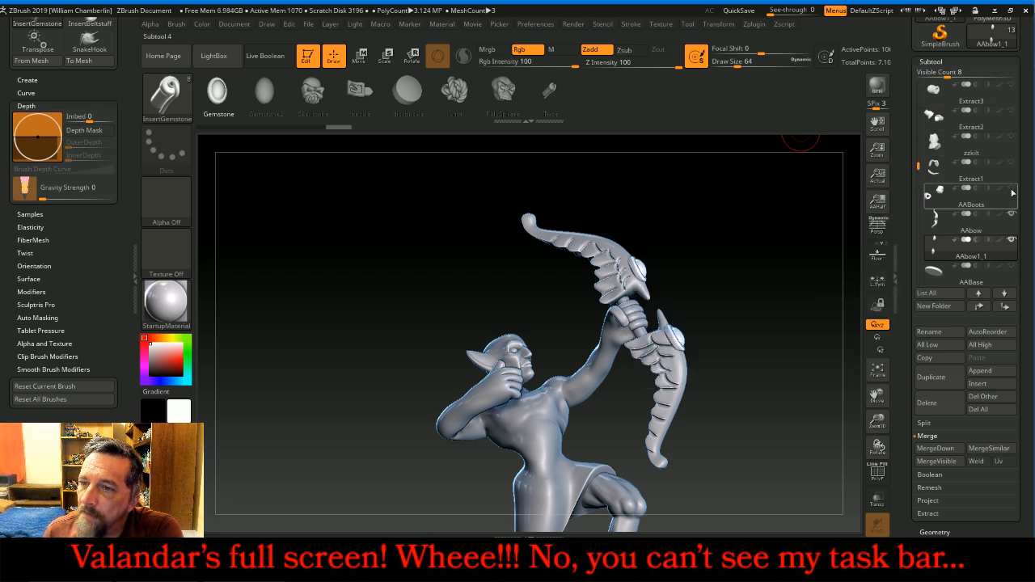
mouse_move(1014, 189)
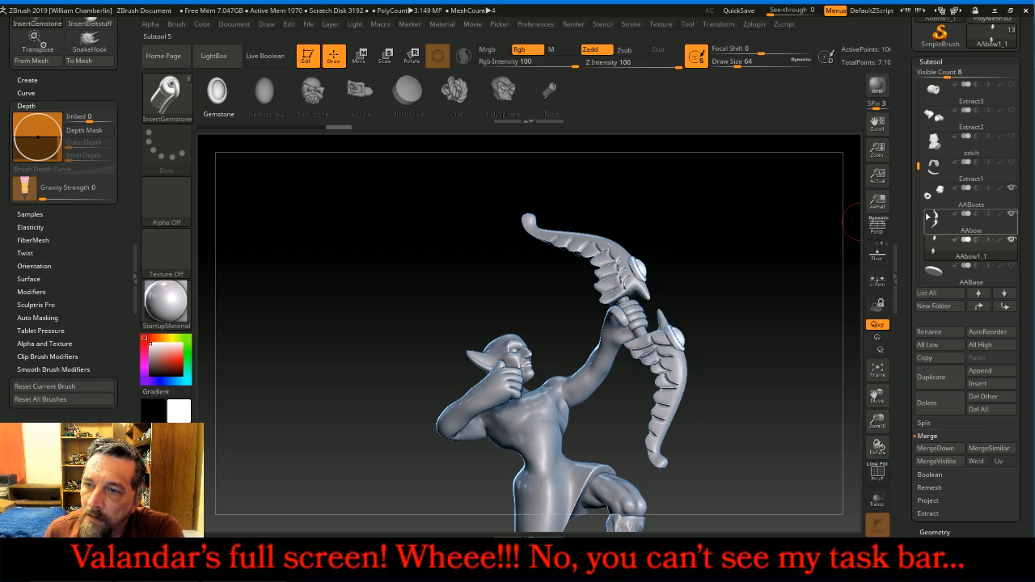
click(965, 185)
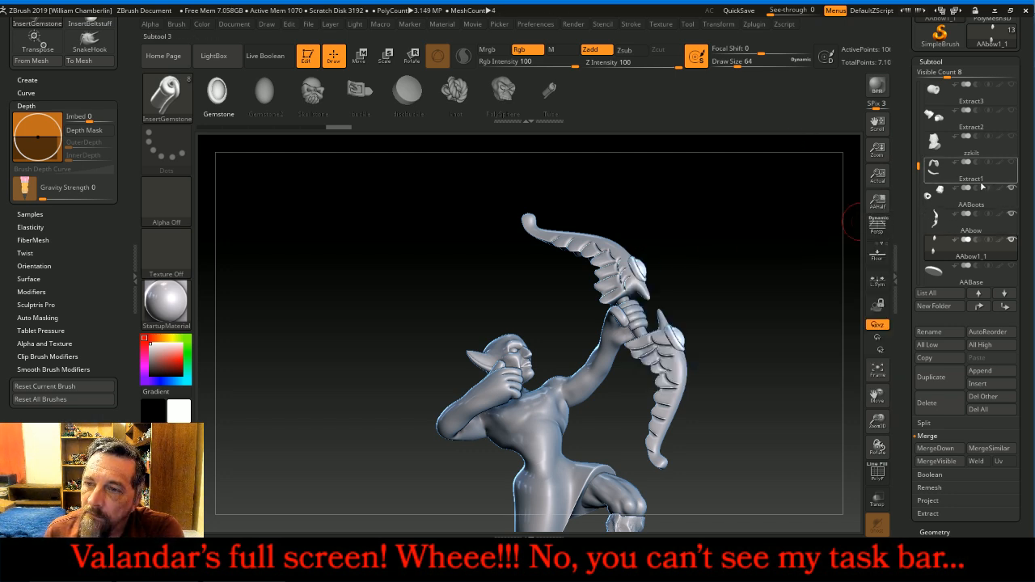
mouse_move(1016, 164)
click(1012, 140)
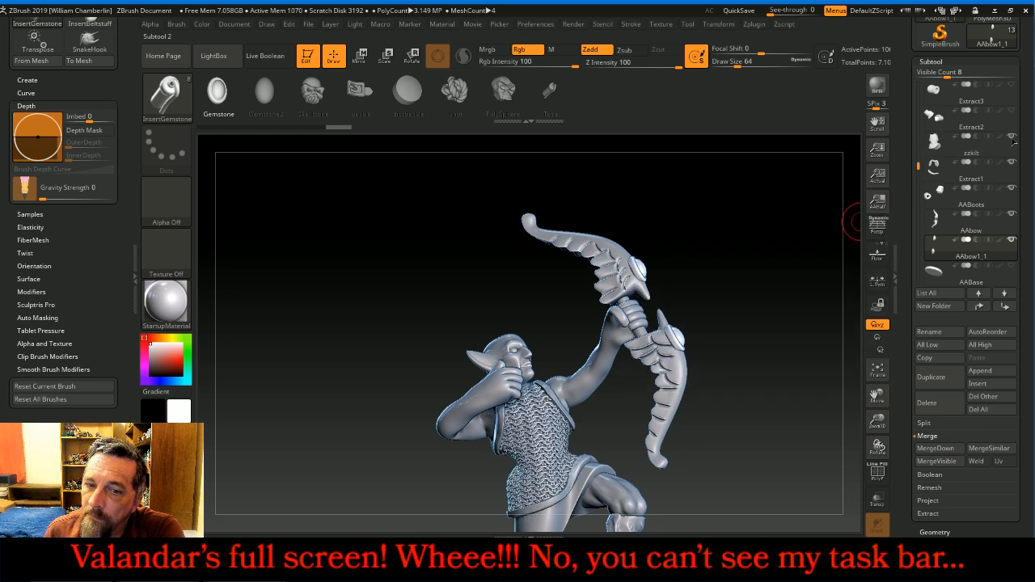
mouse_move(1012, 140)
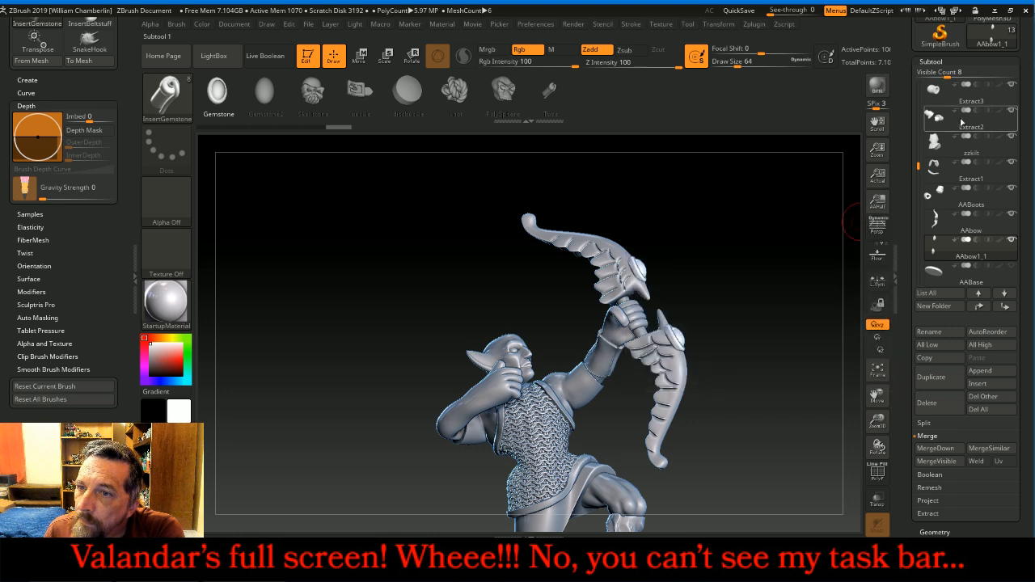
Turn on the visibility of the Quiver Small_000, Extract6_1, Extract5 and Extract6 subtools
drag(922, 164, 904, 83)
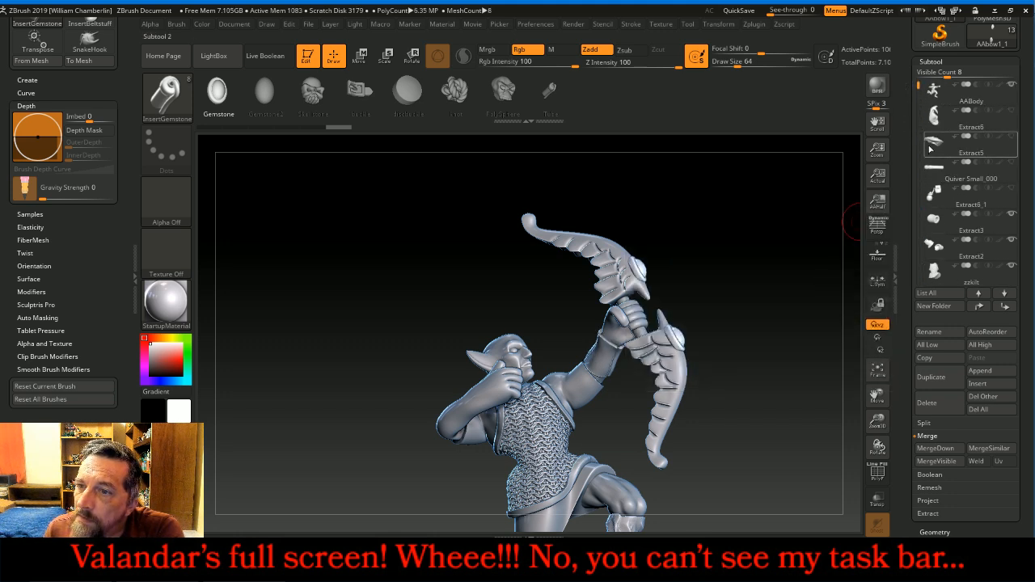
click(1011, 164)
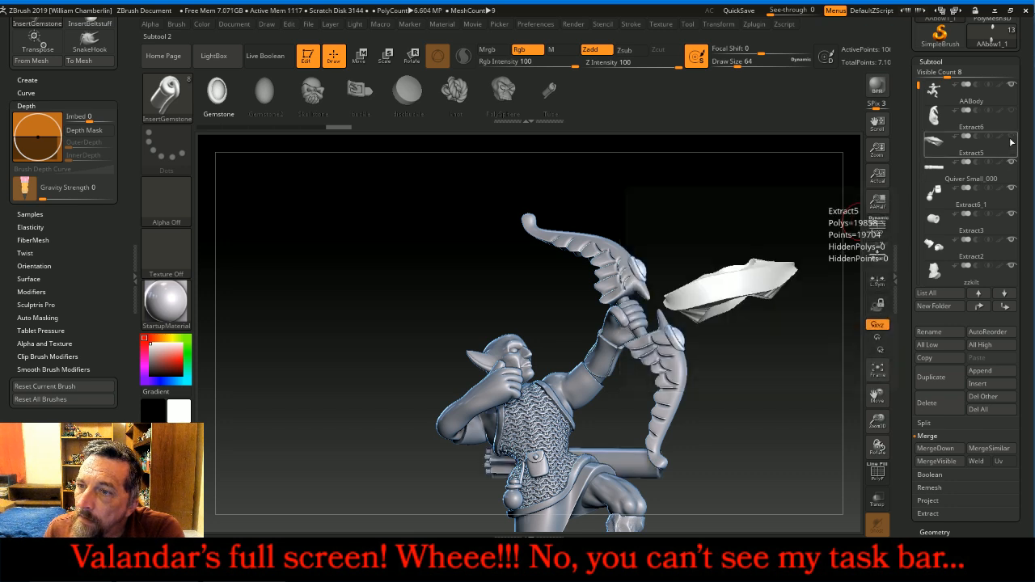
click(1013, 114)
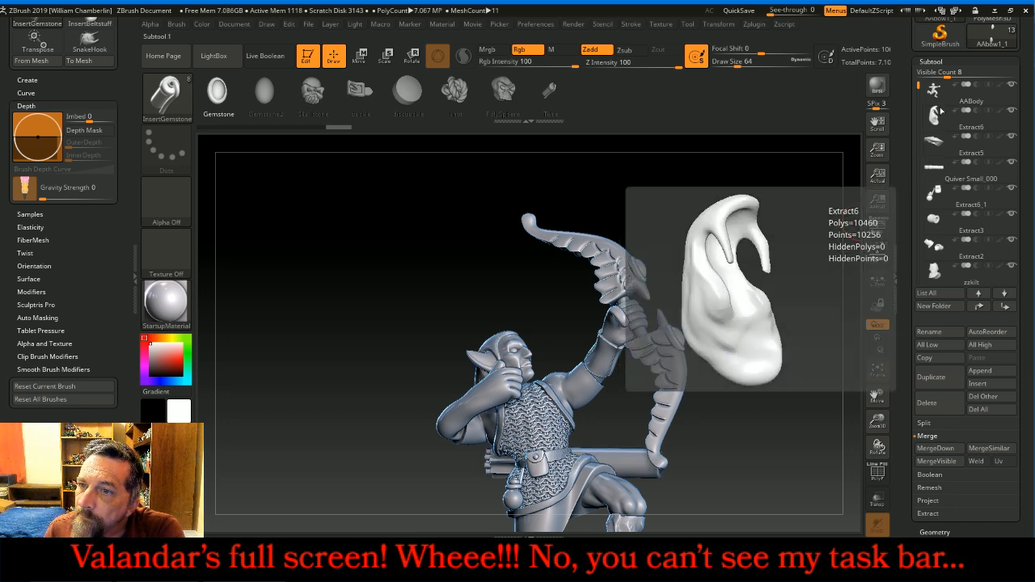
drag(790, 213, 793, 214)
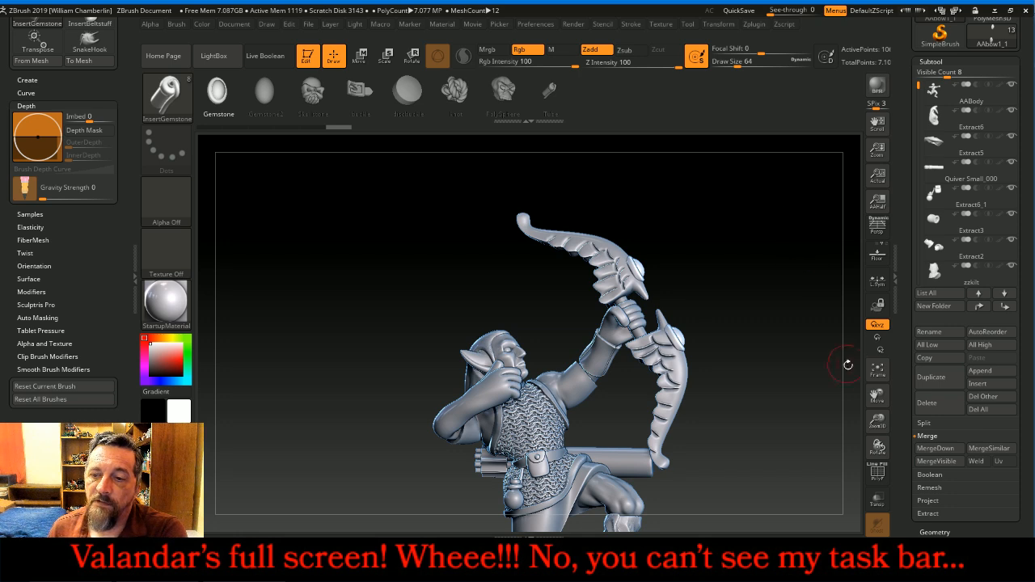
Bring the whole kneeling figure into view and make AABody the active subtool
drag(878, 395, 883, 319)
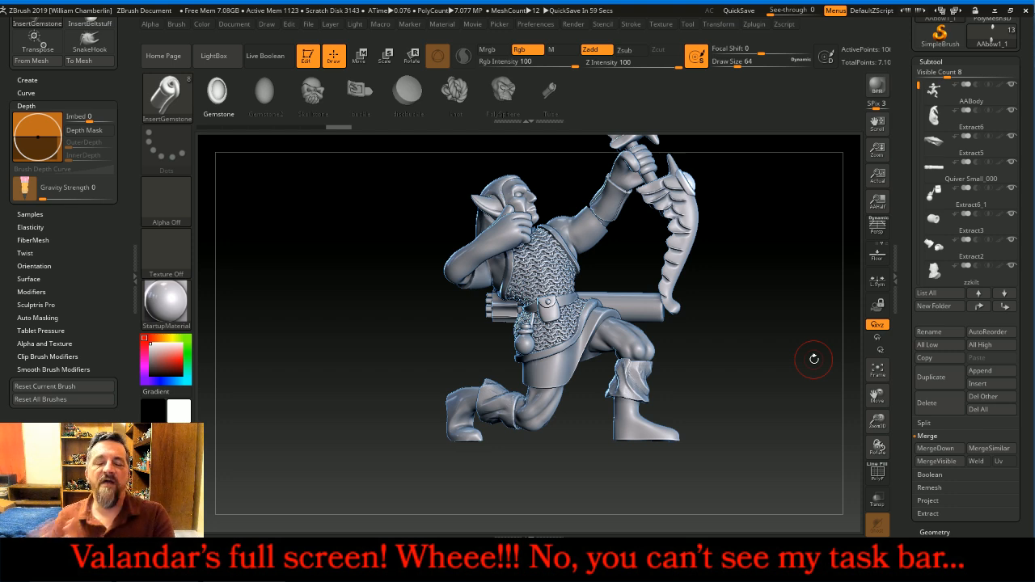
mouse_move(812, 358)
mouse_down()
mouse_move(780, 374)
mouse_move(811, 363)
mouse_up()
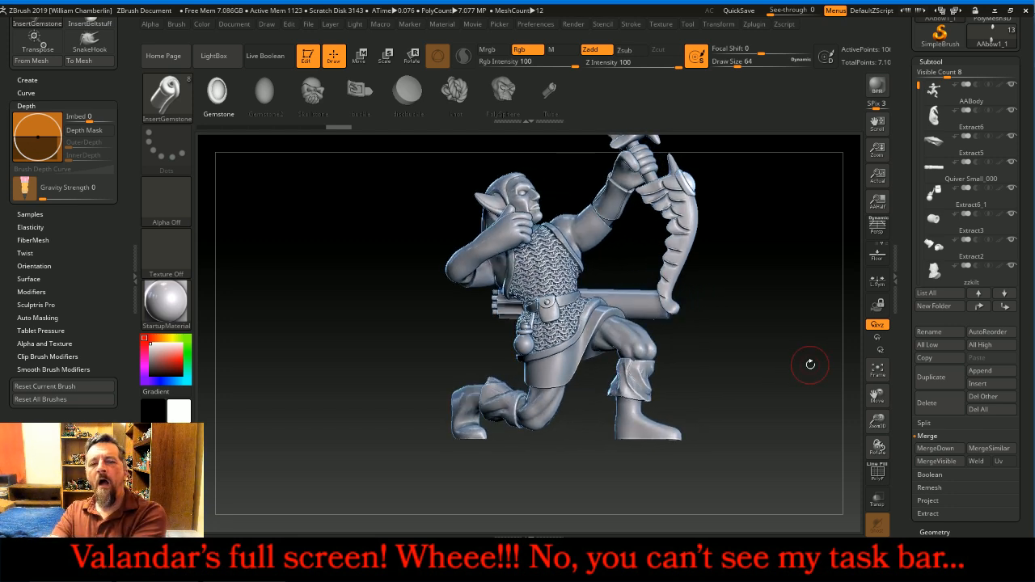
click(942, 94)
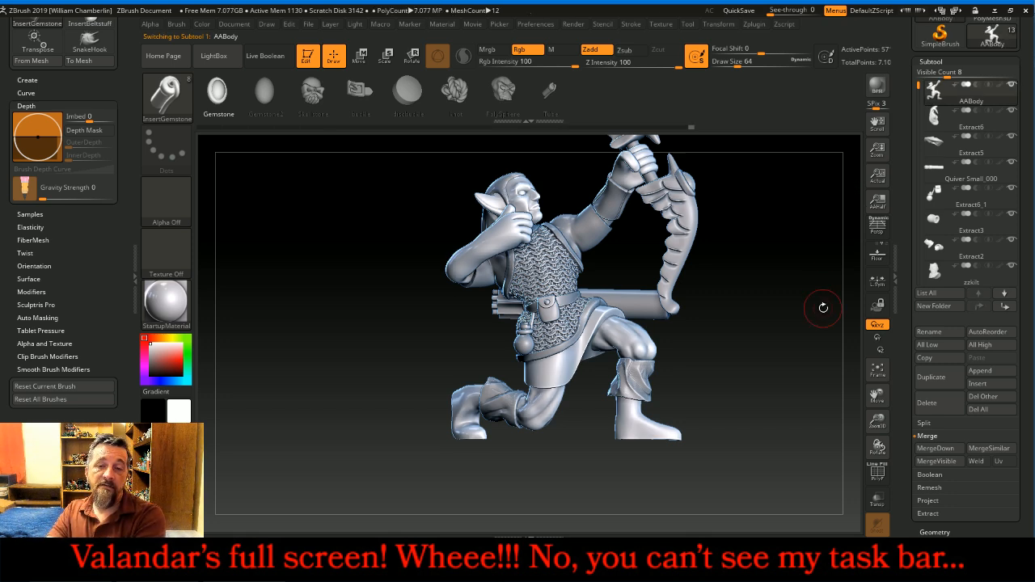
mouse_move(945, 208)
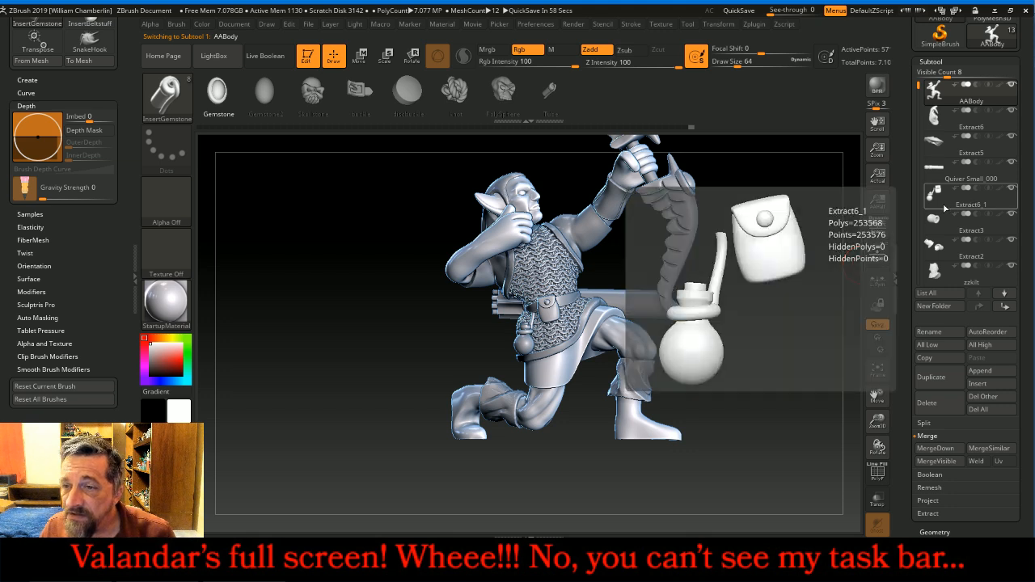
click(937, 255)
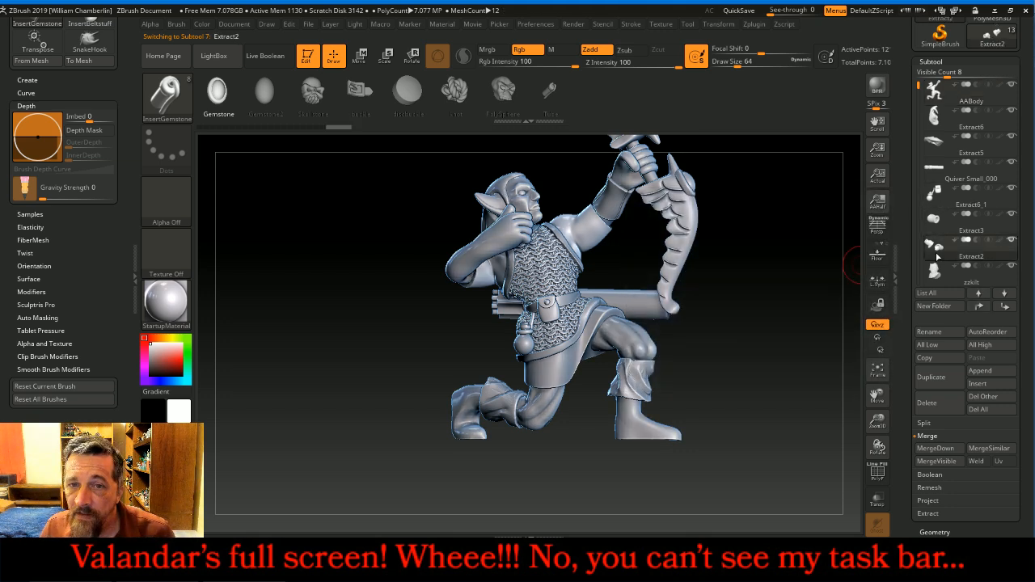
click(934, 93)
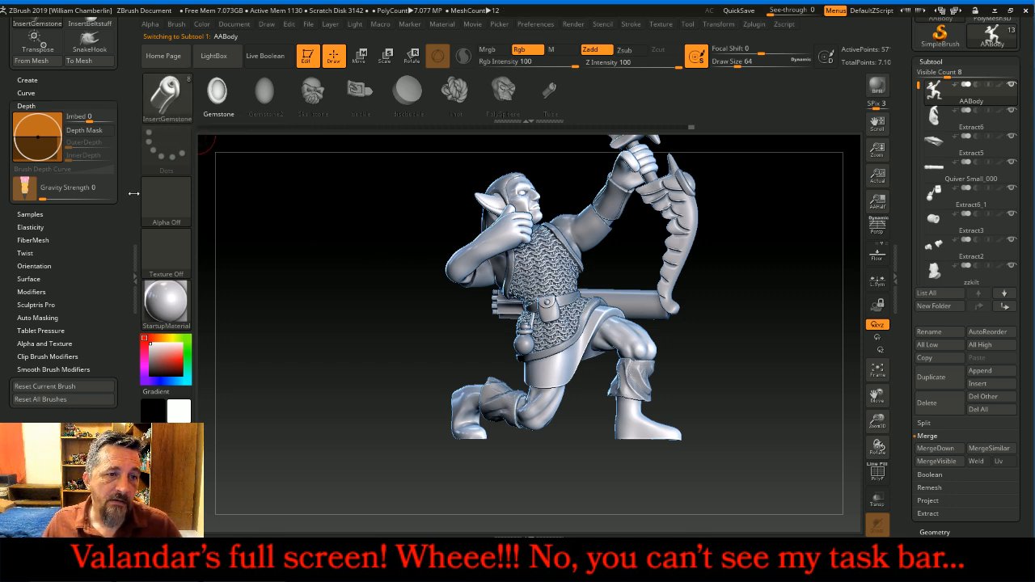
Close the brush settings tray and choose the Slash3 brush
click(131, 259)
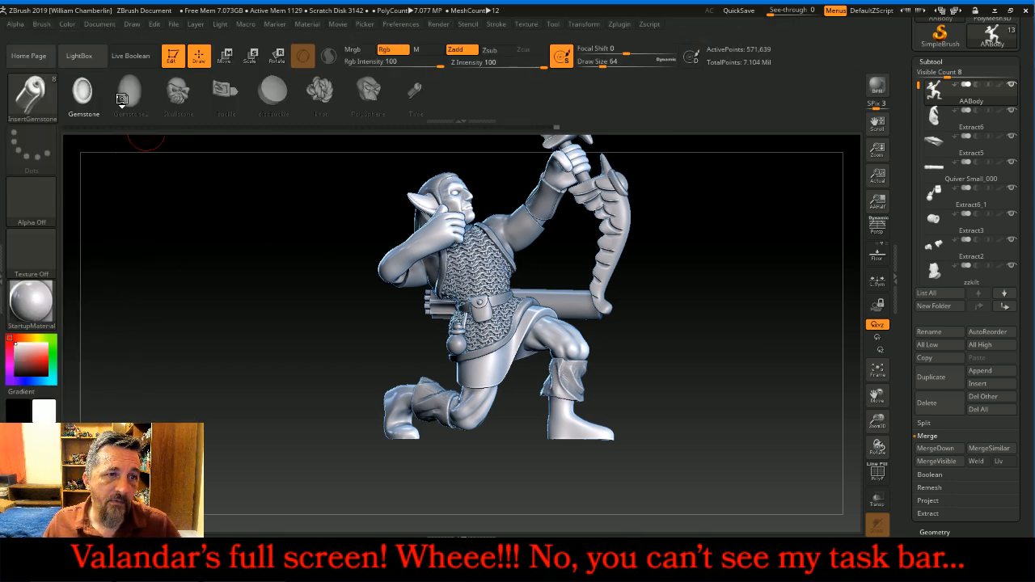
click(36, 97)
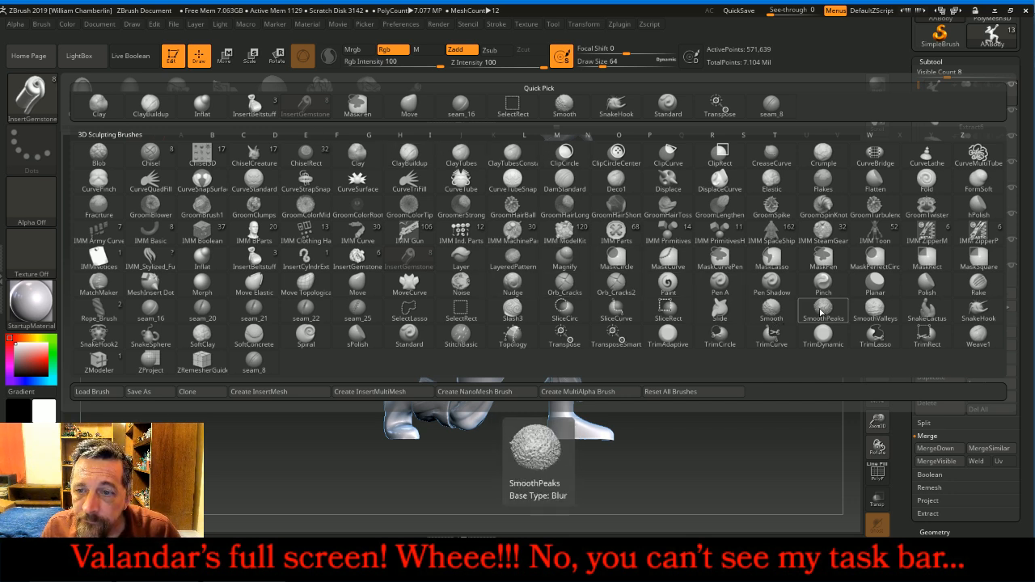
click(513, 309)
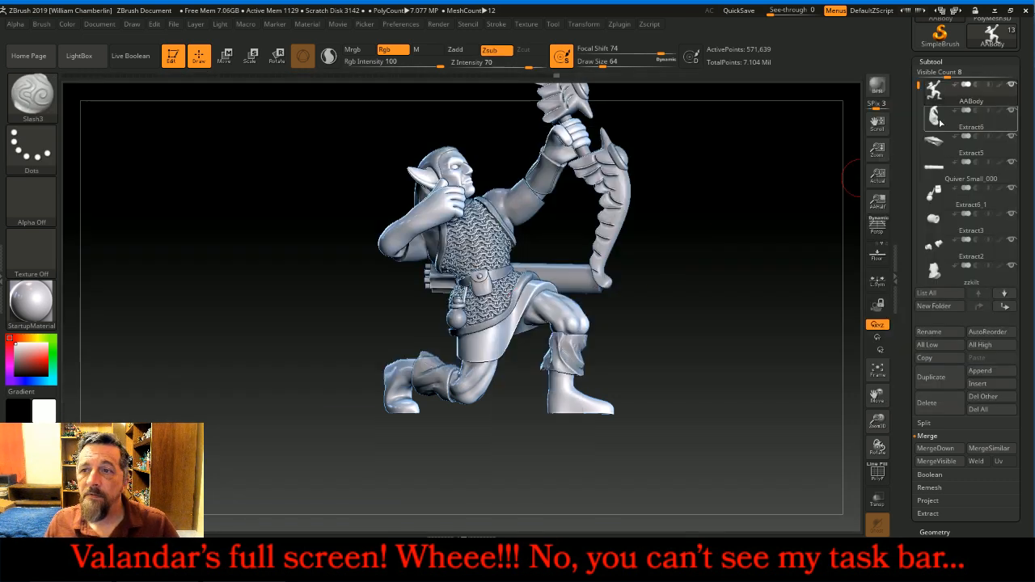
Dock the Stroke palette beside the canvas and open its Lazy Mouse settings
click(496, 24)
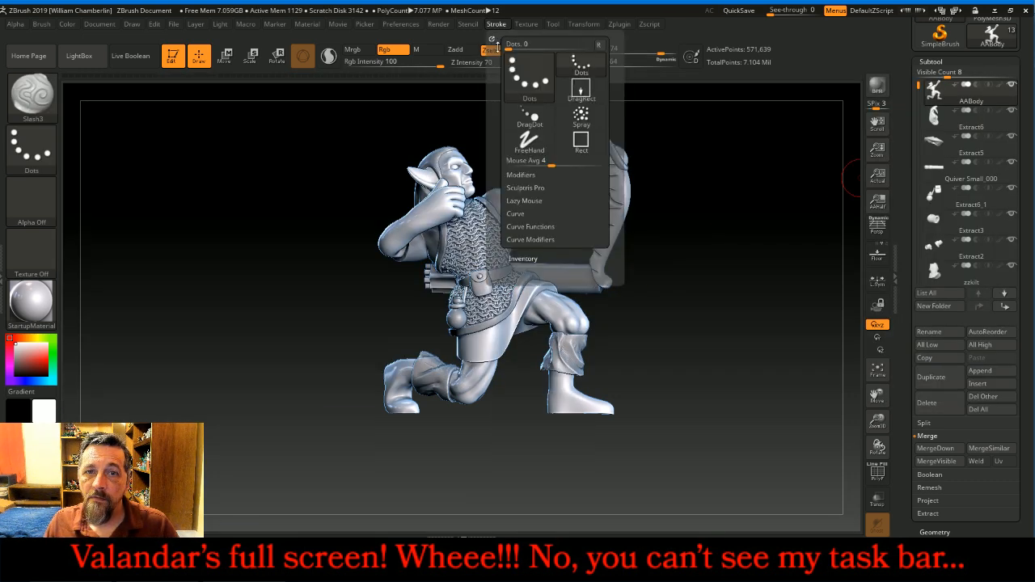
click(490, 38)
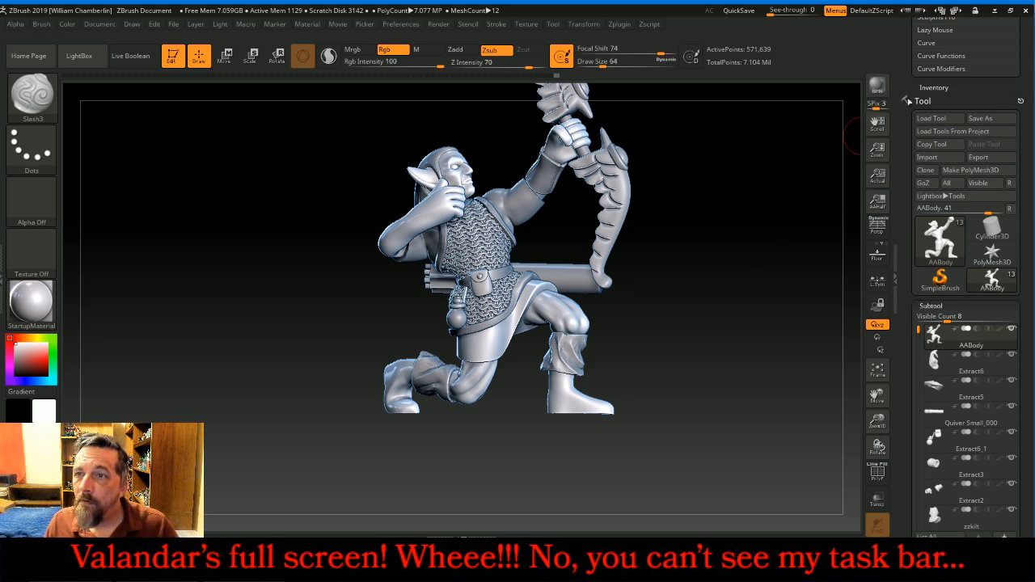
click(955, 100)
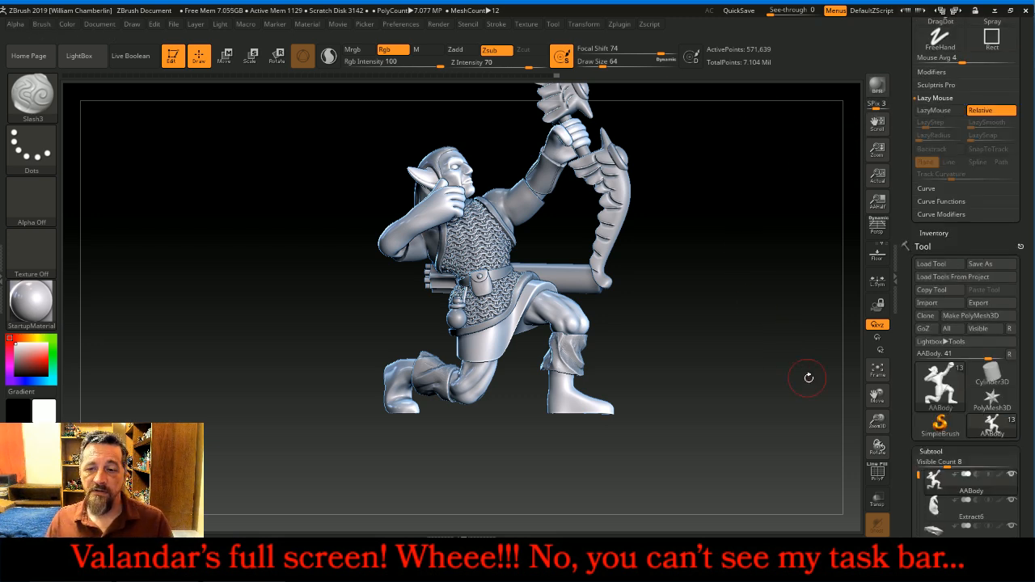
Frame the raised knee and set the Slash3 brush to draw size 36 and Z Intensity 14
drag(878, 420, 920, 287)
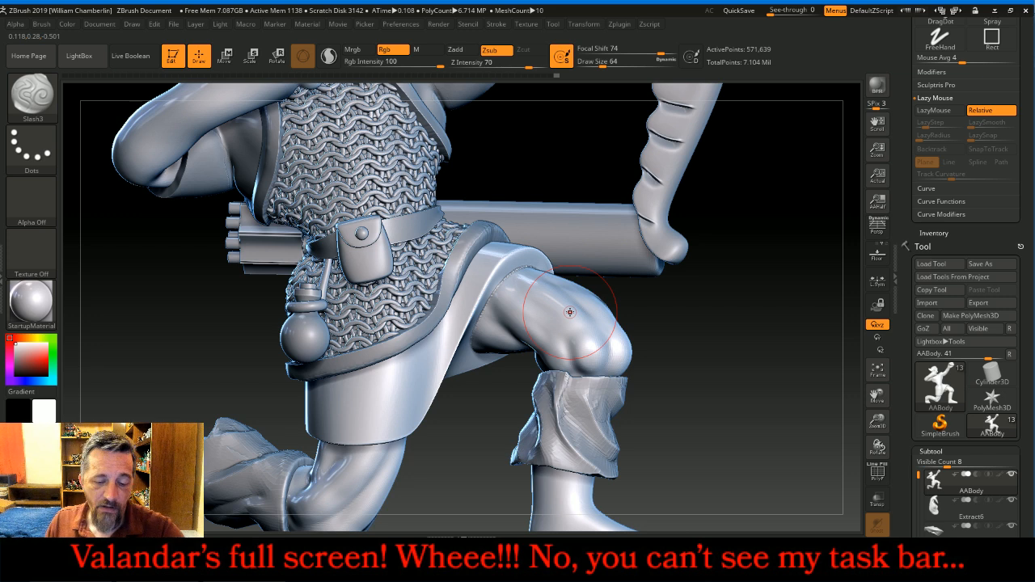
key(bracketleft)
key(bracketleft)
key(bracketleft)
key(bracketleft)
key(bracketleft)
key(bracketleft)
key(bracketleft)
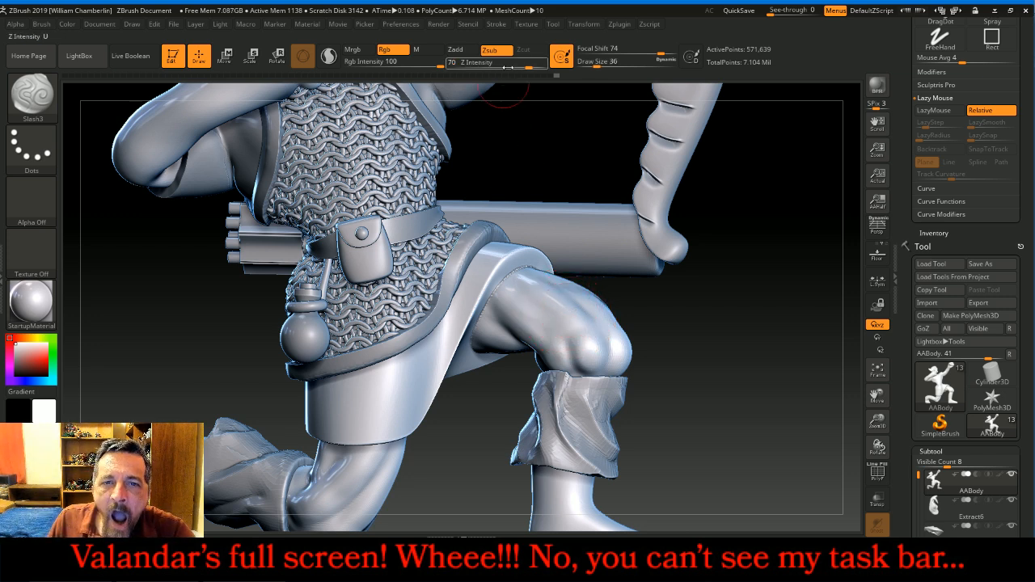
key(Return)
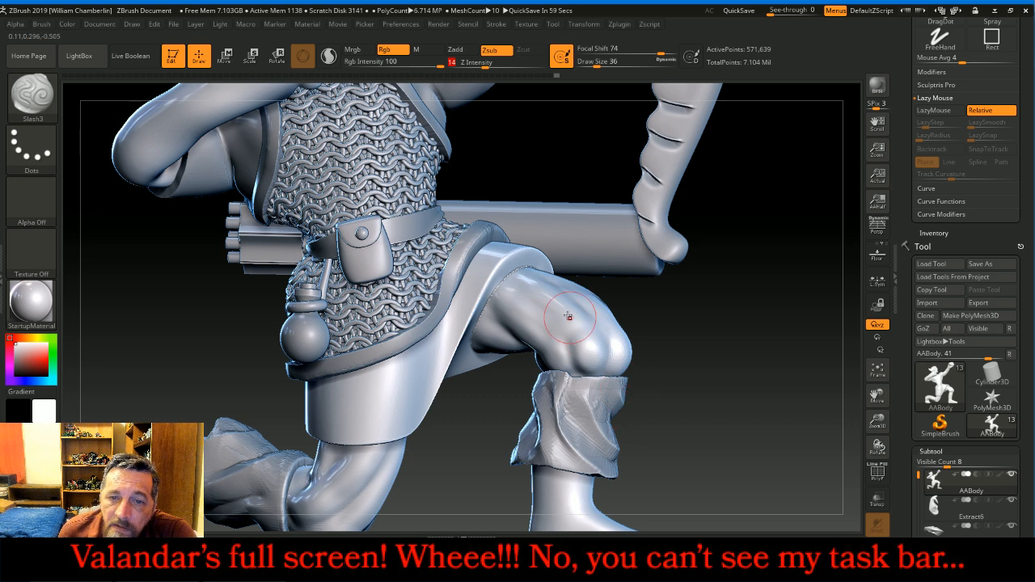
Carve Slash3 cloth creases along the raised thigh and around the front, outer and inner sides of the bent knee
drag(522, 293, 570, 364)
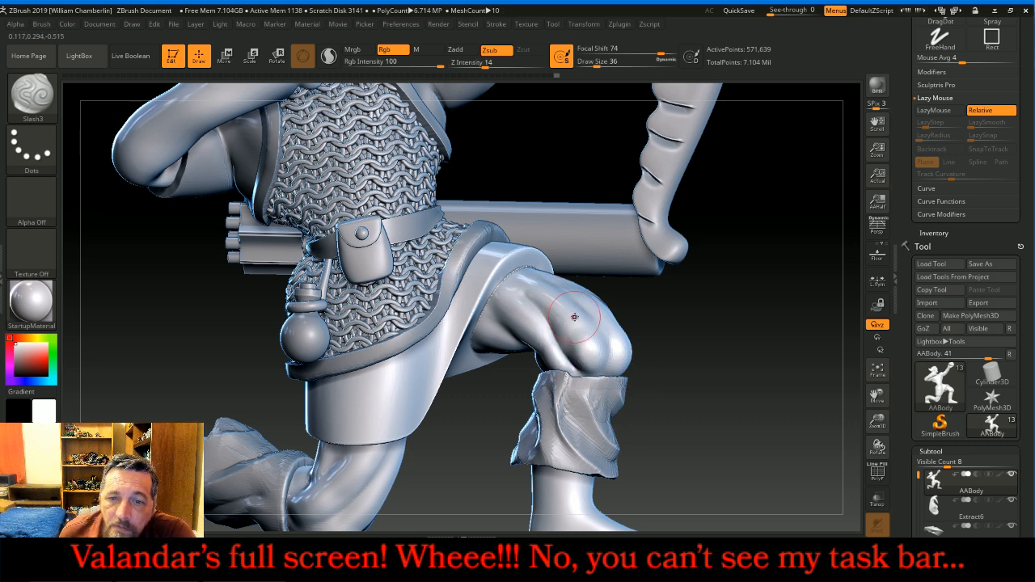
drag(568, 310, 593, 352)
drag(725, 348, 635, 368)
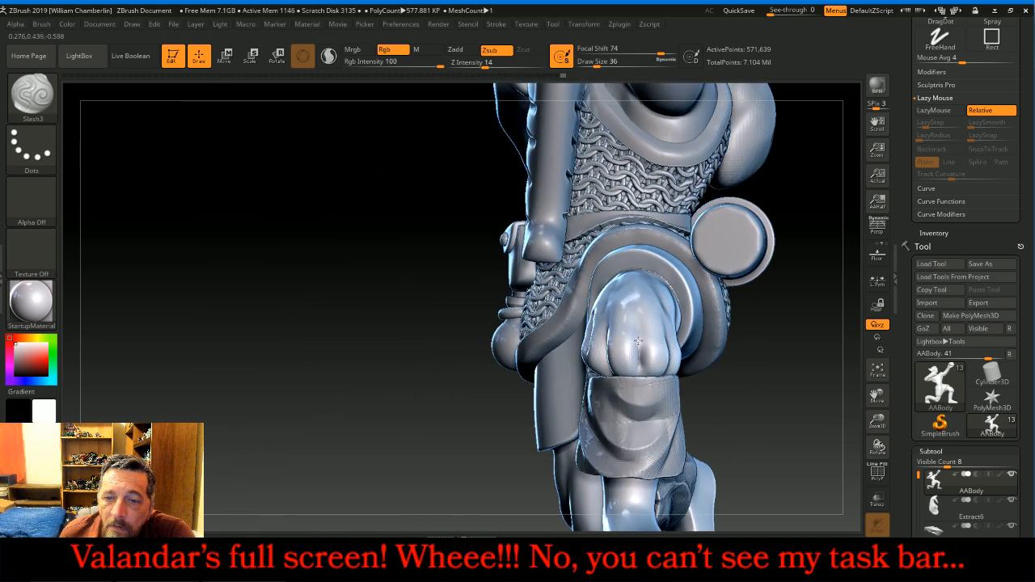
drag(764, 389, 679, 368)
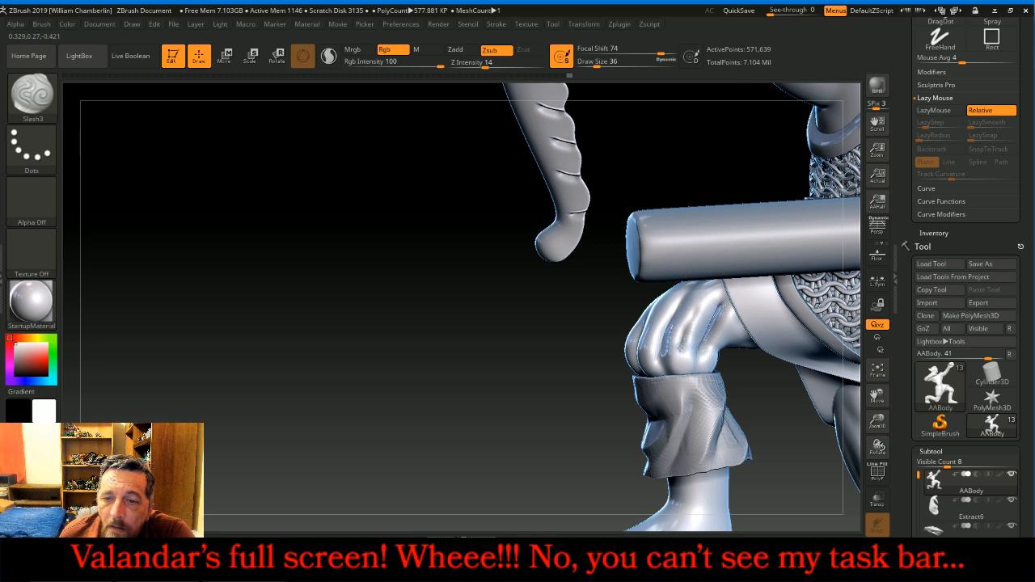
drag(607, 378, 651, 330)
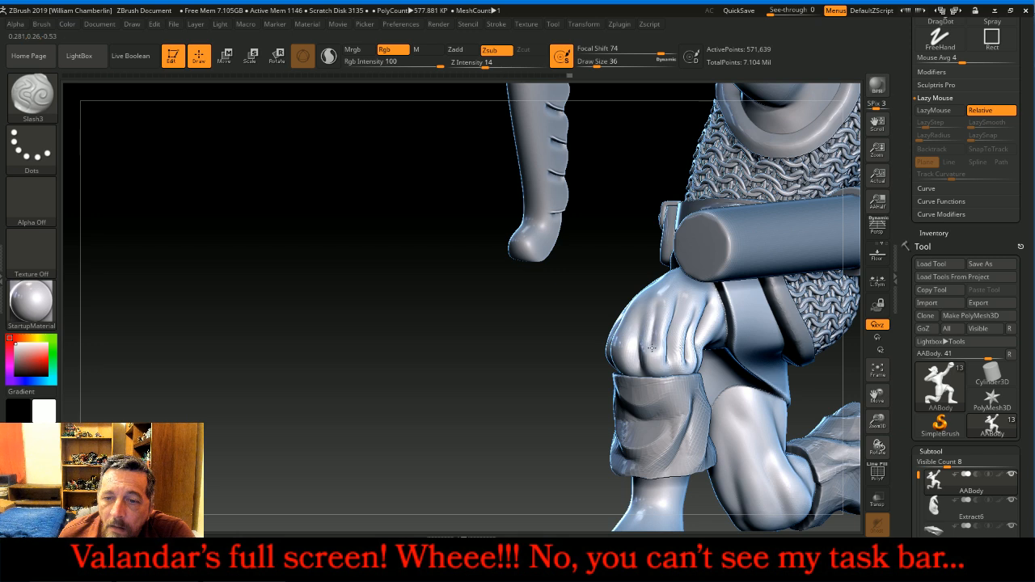
drag(532, 401, 561, 363)
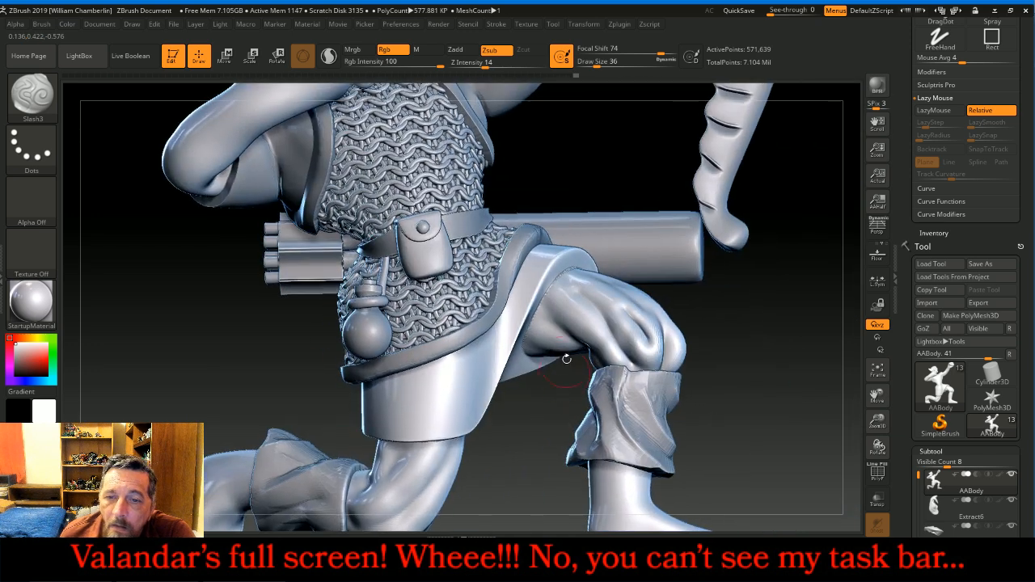
drag(537, 316, 585, 349)
drag(550, 292, 561, 304)
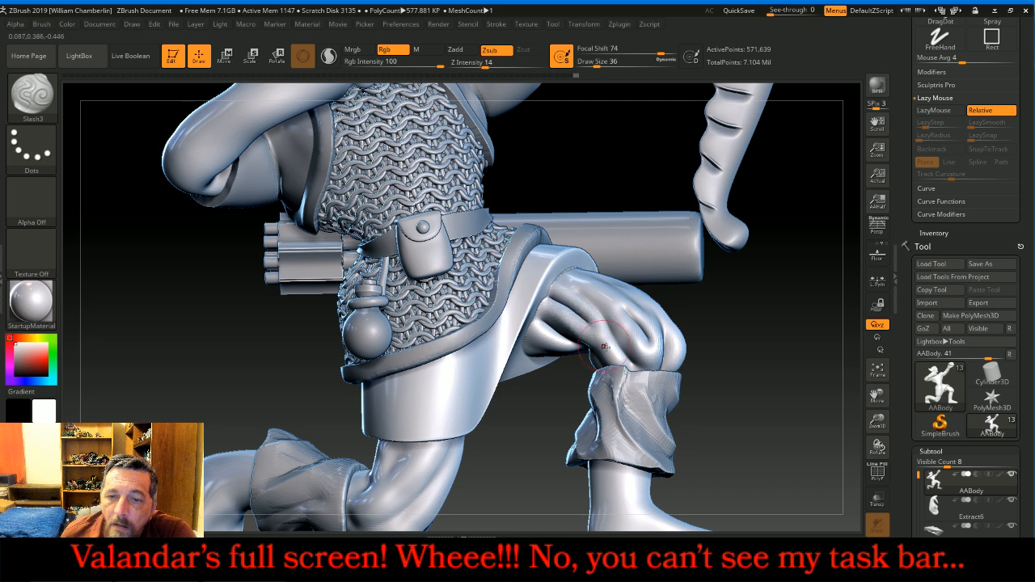
Carve matching cloth creases into the kneeling leg, running from beneath the tunic hem around the knee to the boot cuff
mouse_move(764, 324)
mouse_down()
mouse_move(805, 317)
mouse_move(779, 383)
mouse_move(885, 397)
mouse_move(837, 371)
mouse_move(591, 393)
mouse_up()
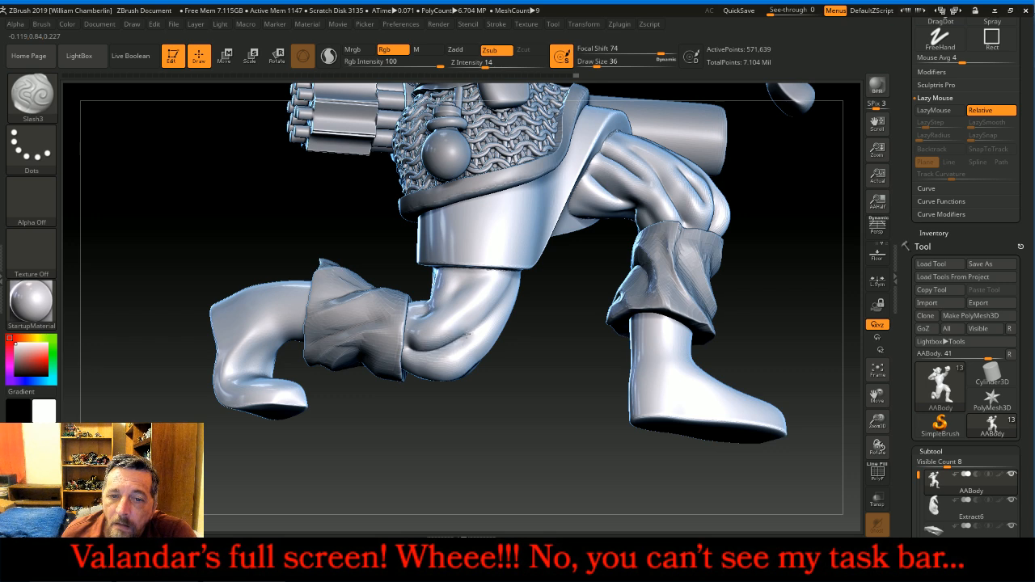
drag(481, 305, 501, 282)
drag(444, 325, 480, 307)
mouse_move(548, 402)
mouse_down()
mouse_move(510, 328)
mouse_move(442, 379)
mouse_move(535, 346)
mouse_up()
mouse_move(448, 488)
mouse_down()
mouse_move(455, 386)
mouse_move(453, 402)
mouse_move(531, 402)
mouse_up()
drag(474, 385, 566, 395)
drag(465, 301, 482, 218)
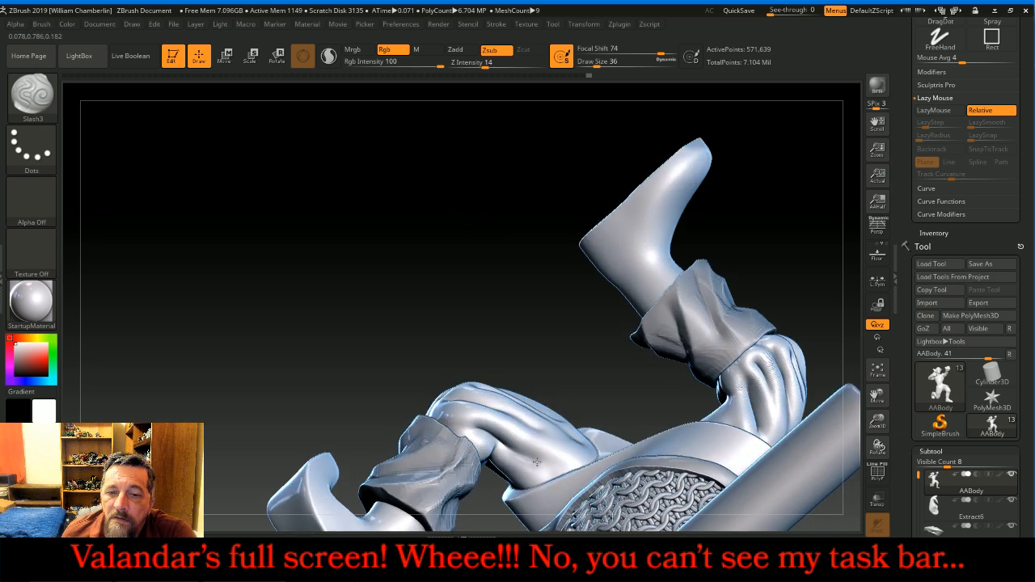
mouse_move(503, 377)
mouse_down()
mouse_move(518, 168)
mouse_move(558, 194)
mouse_move(546, 212)
mouse_up()
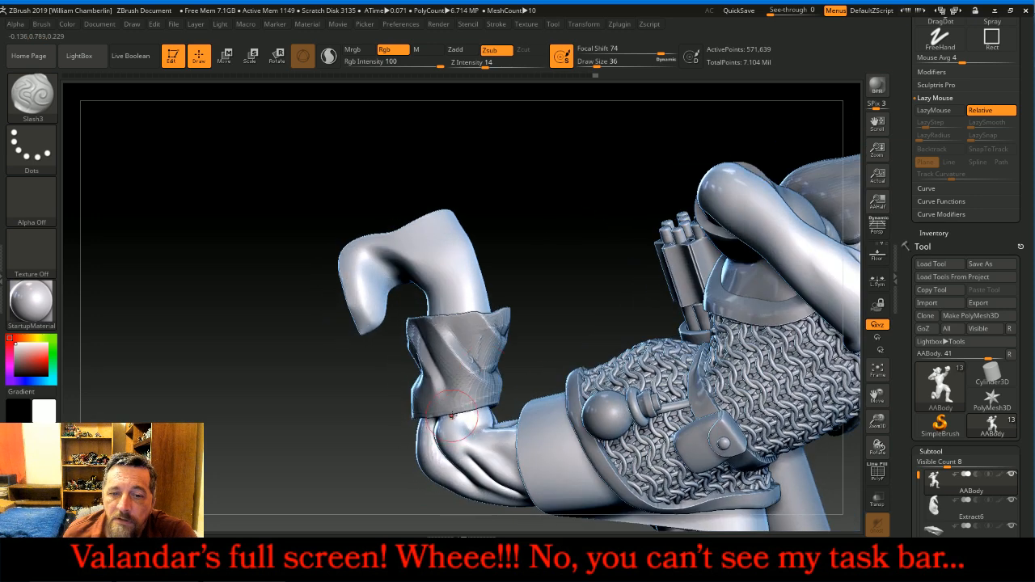
Carve drapery folds into the tunic skirt below the chainmail, from the front and side round to the back
drag(552, 342, 715, 341)
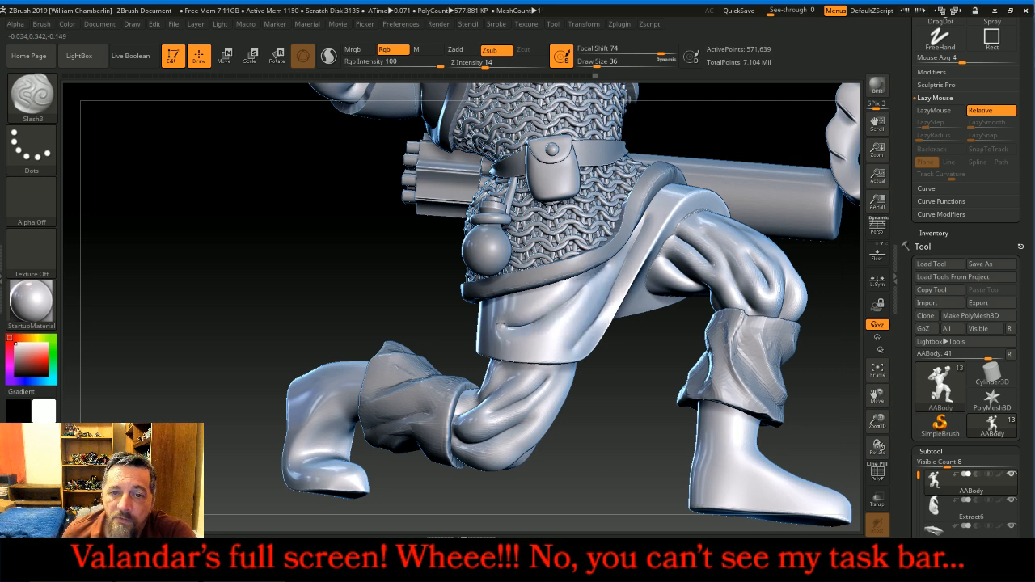
drag(386, 297, 432, 301)
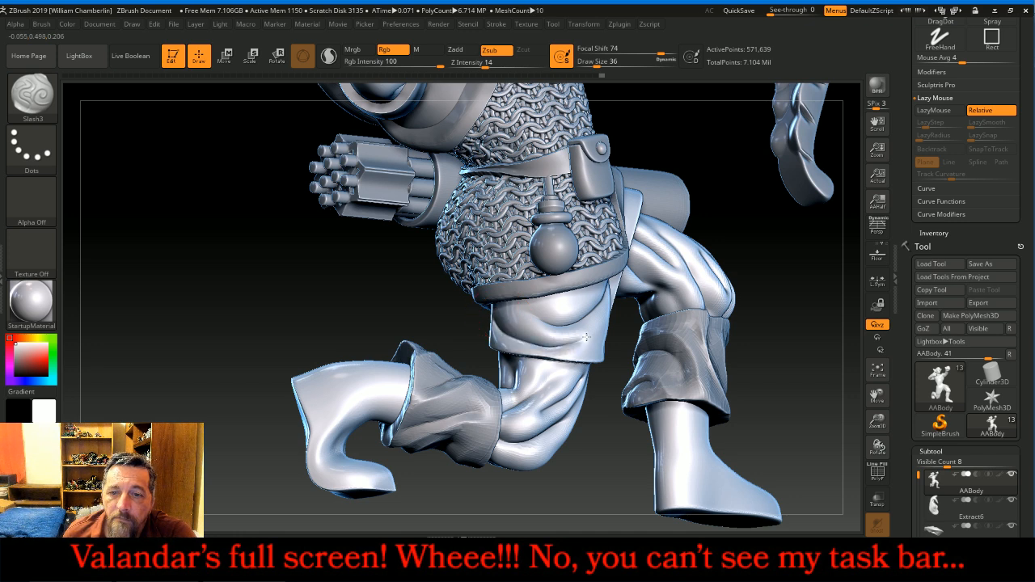
mouse_move(361, 334)
mouse_down()
mouse_move(486, 317)
mouse_move(494, 327)
mouse_move(391, 323)
mouse_up()
drag(728, 312, 702, 244)
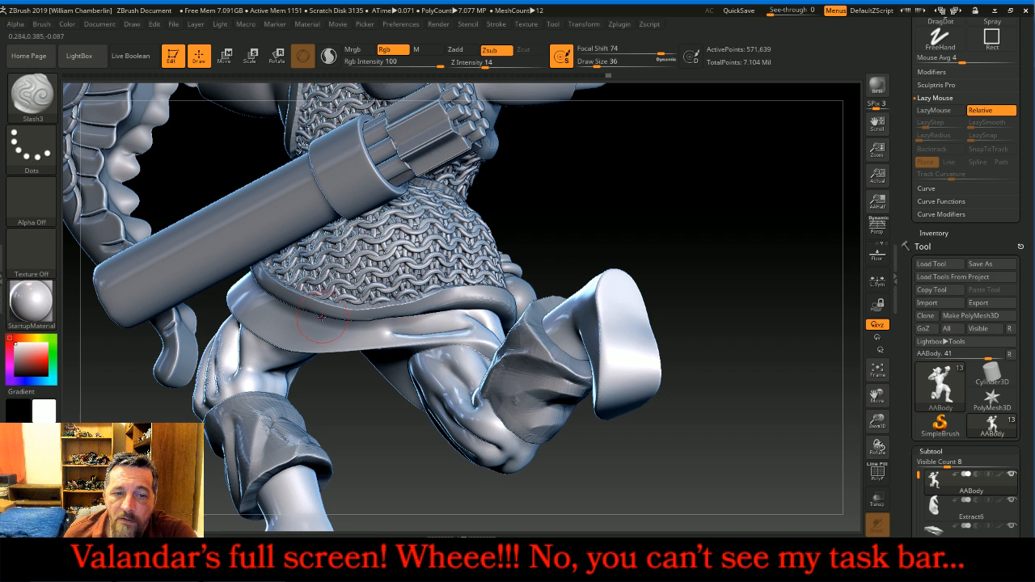
drag(333, 324, 388, 331)
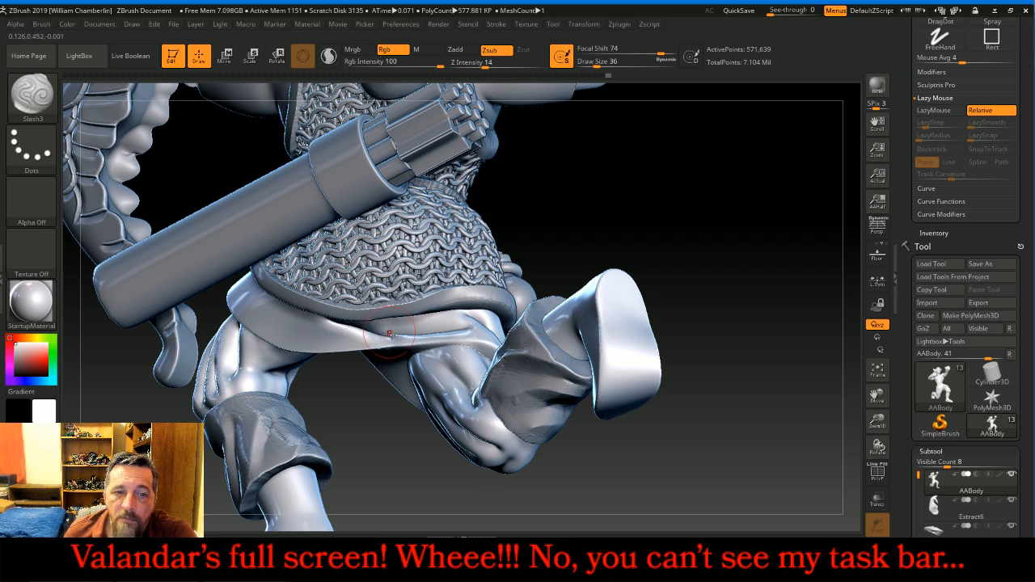
drag(393, 427, 417, 394)
Turn on transparency for the other subtools and carve folds in the tunic skirt around the rear and raised-leg hip
click(877, 502)
mouse_move(735, 291)
mouse_down()
mouse_move(740, 311)
mouse_move(650, 311)
mouse_up()
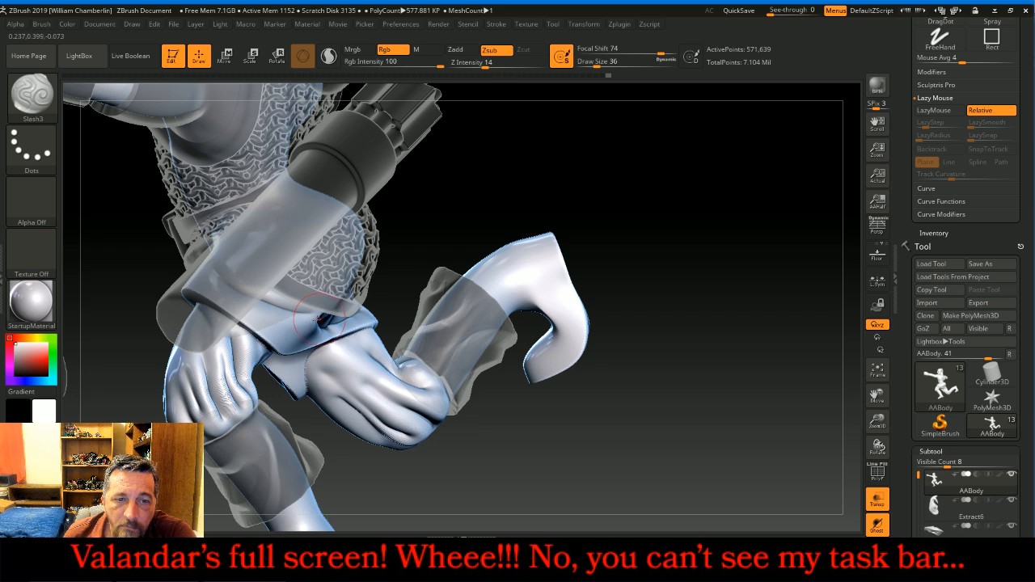
mouse_move(636, 248)
mouse_down()
mouse_move(666, 213)
mouse_move(490, 234)
mouse_up()
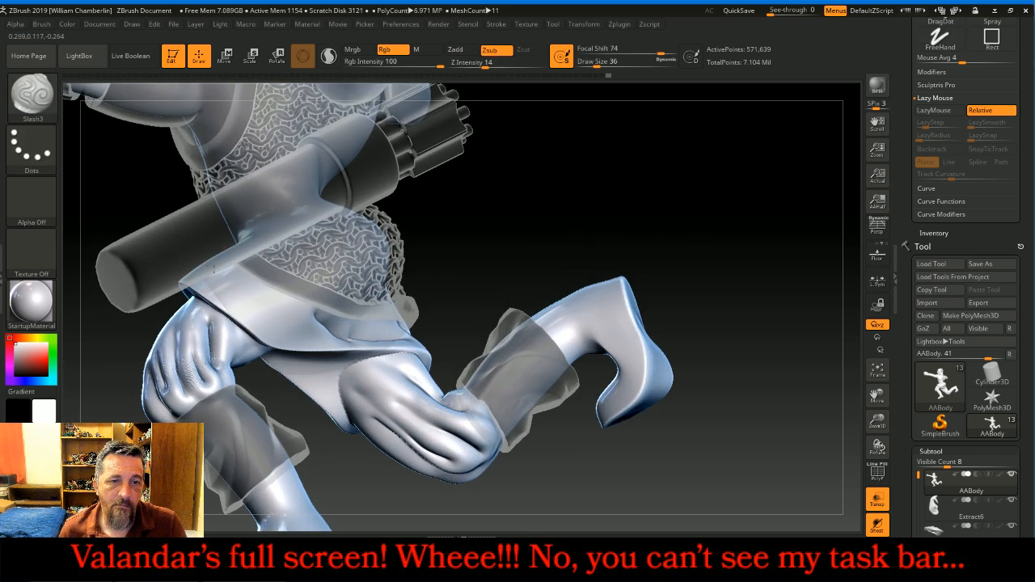
drag(602, 214, 592, 252)
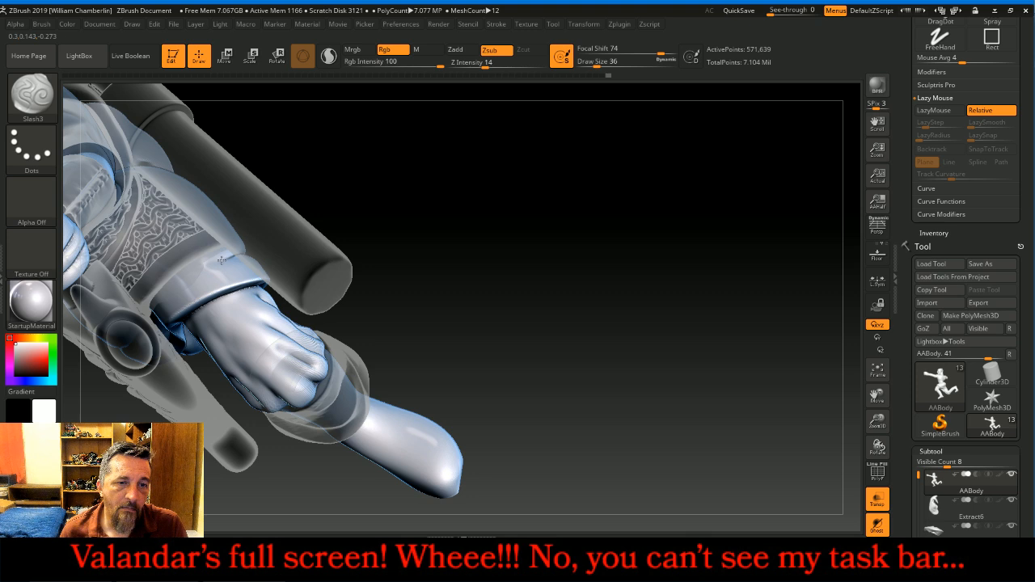
drag(576, 258, 616, 218)
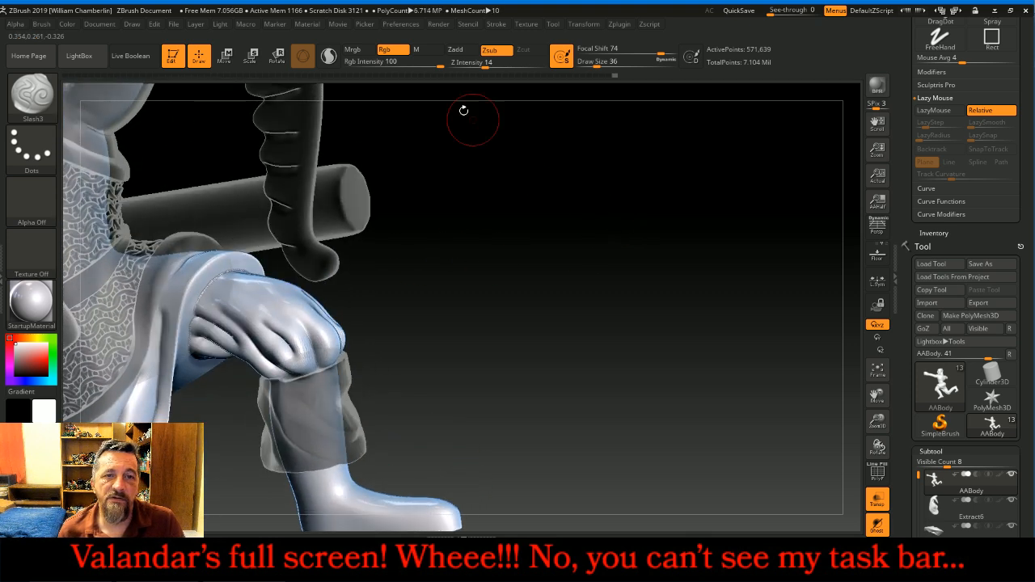
Switch the brush to Zadd at Z Intensity 7 and raise ridges between the creases on the raised thigh and knee
click(461, 51)
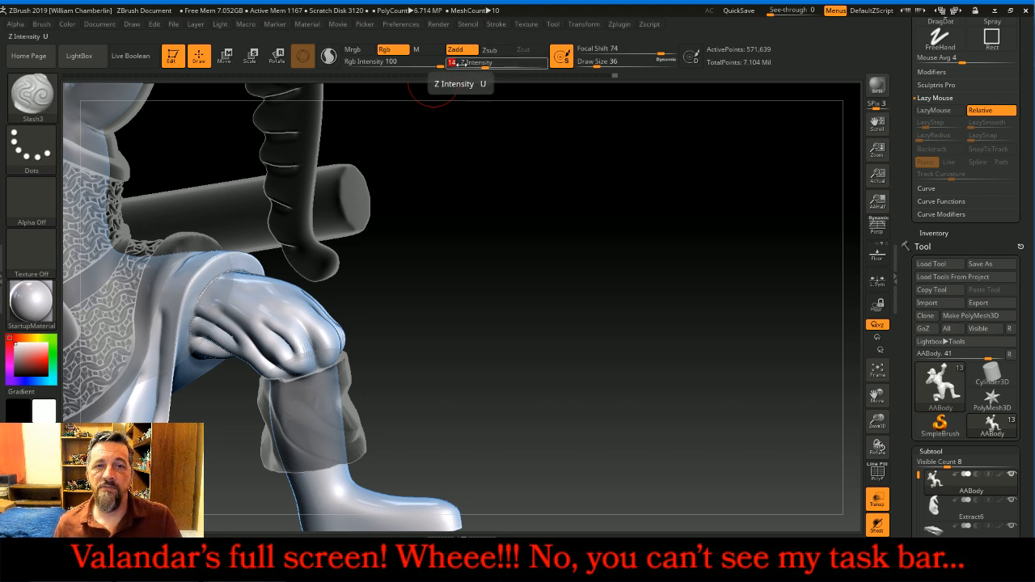
drag(465, 67, 454, 68)
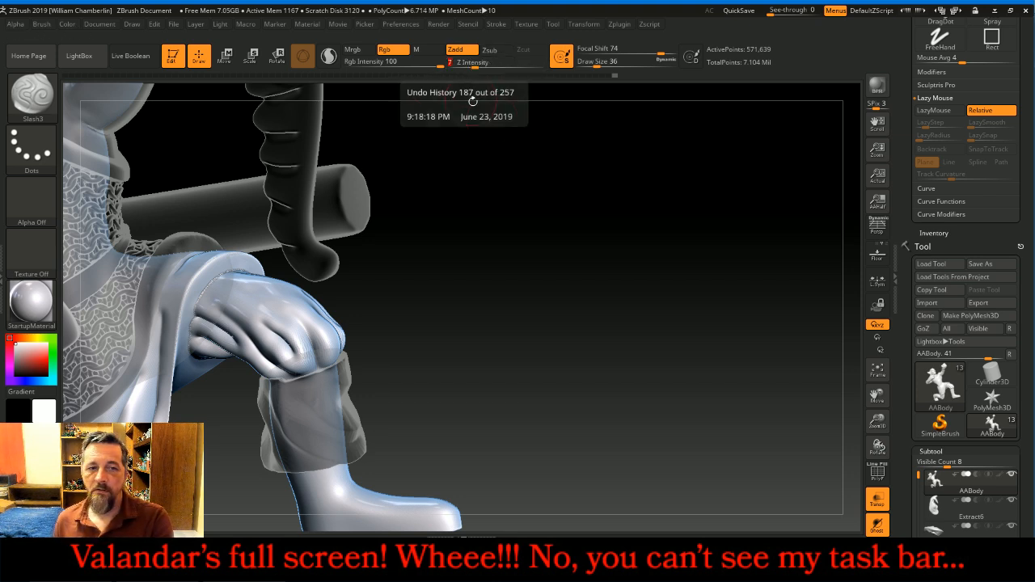
drag(224, 316, 239, 320)
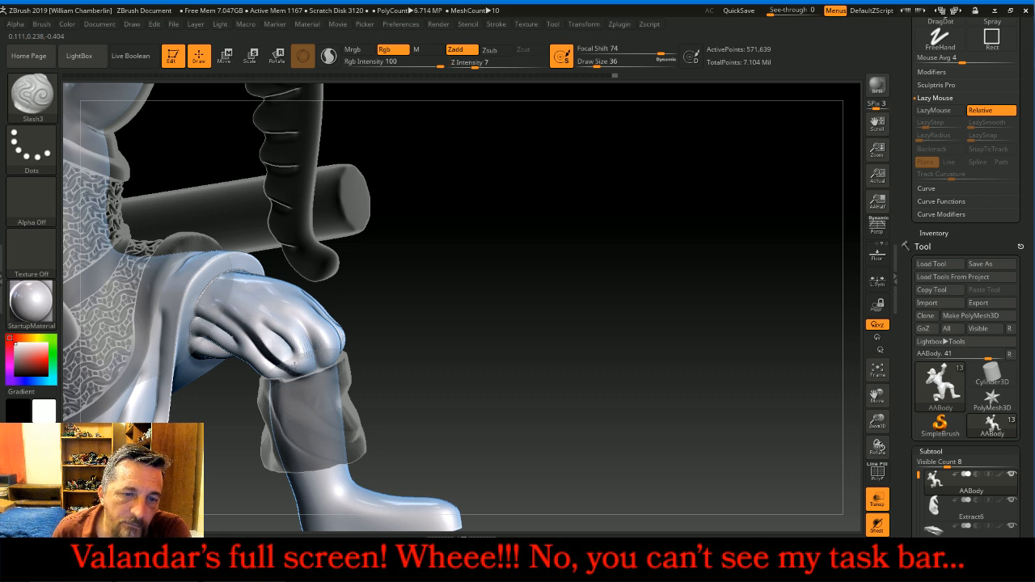
mouse_move(469, 302)
mouse_down()
mouse_move(275, 325)
mouse_move(282, 343)
mouse_move(298, 319)
mouse_up()
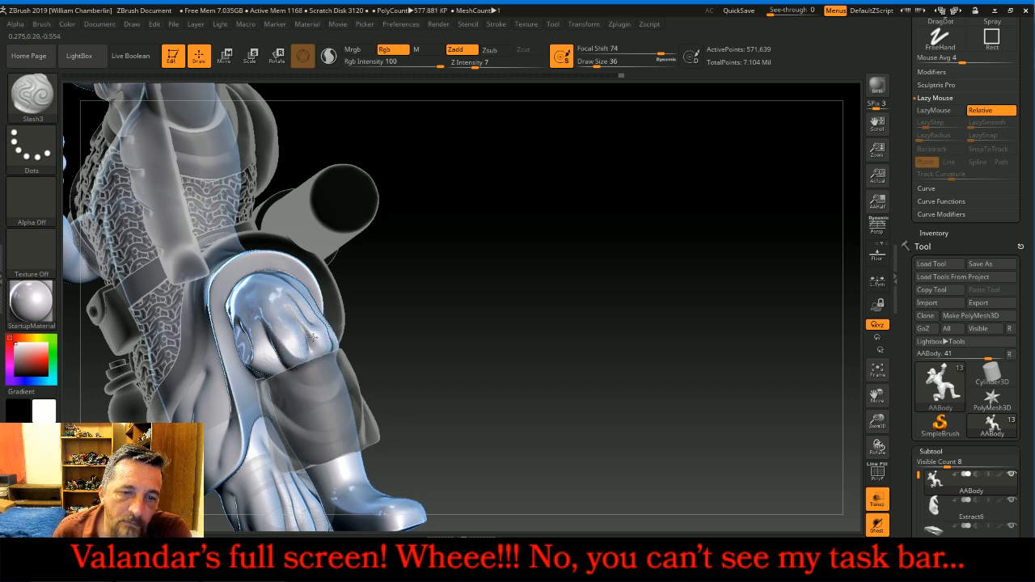
mouse_move(482, 335)
mouse_down()
mouse_move(308, 319)
mouse_move(322, 310)
mouse_up()
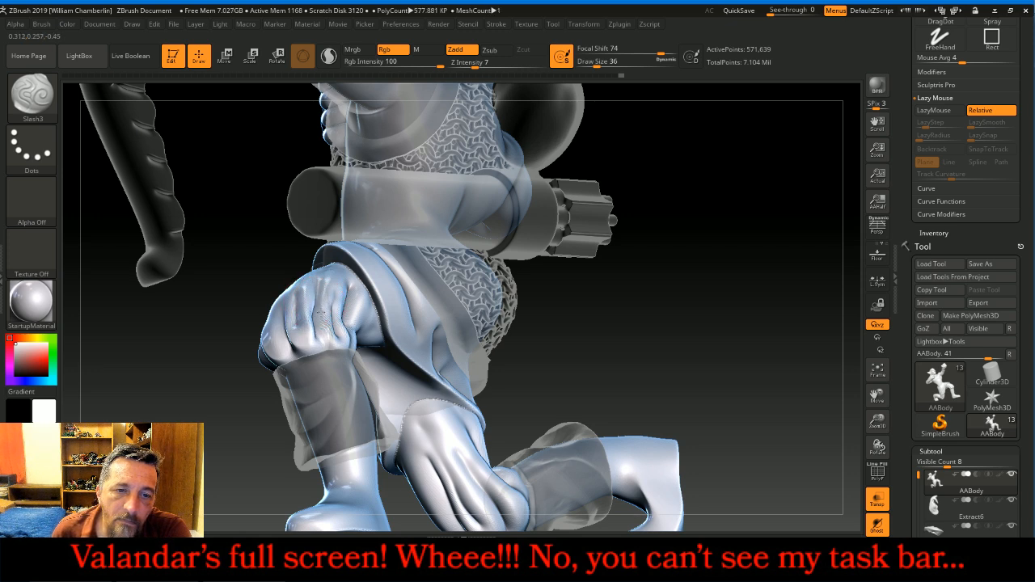
drag(706, 351, 633, 342)
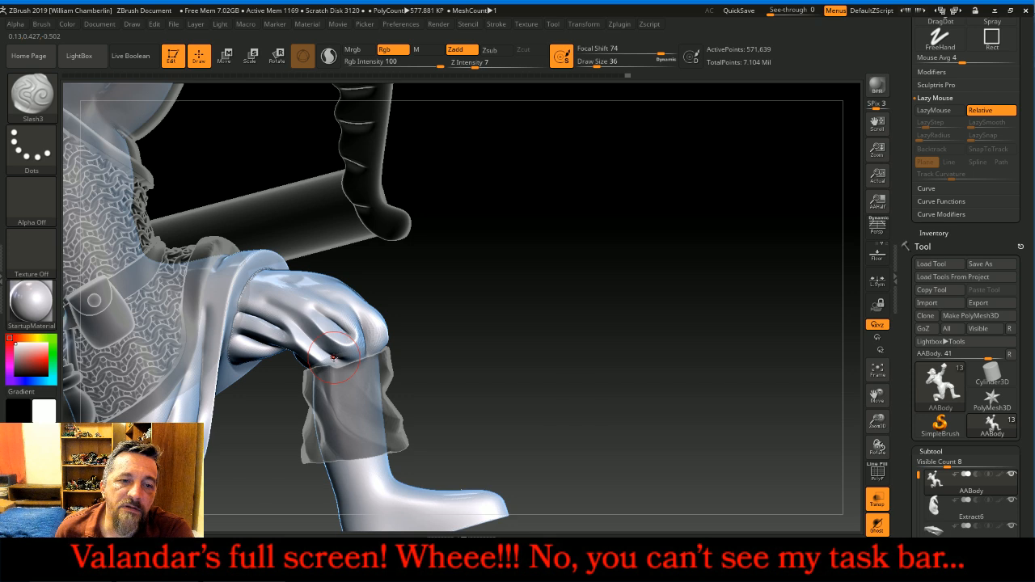
Build up raised ridges between the tunic skirt's folds, working around its front, side and back
drag(878, 397, 921, 327)
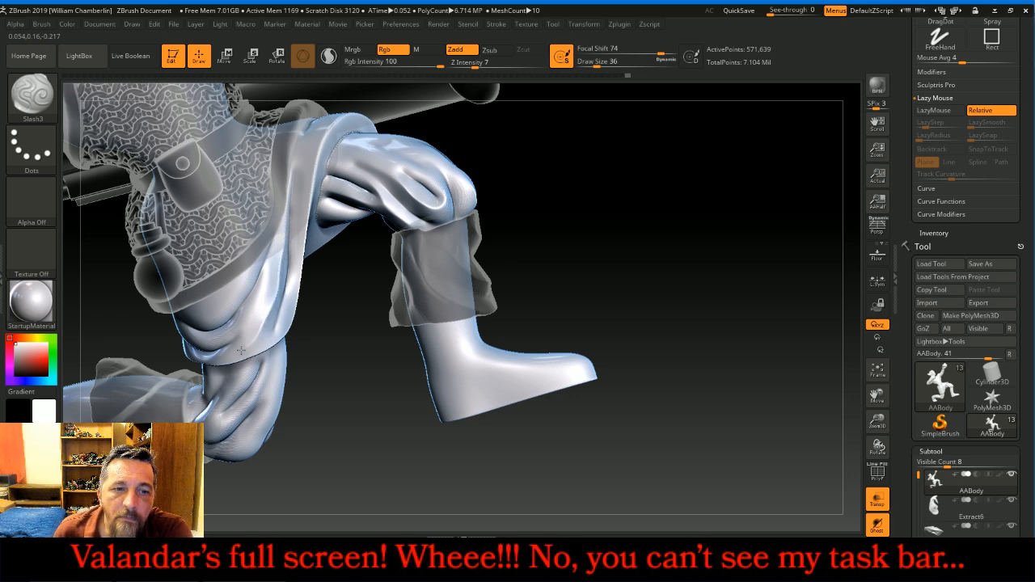
mouse_move(319, 397)
mouse_down()
mouse_move(331, 365)
mouse_move(227, 332)
mouse_up()
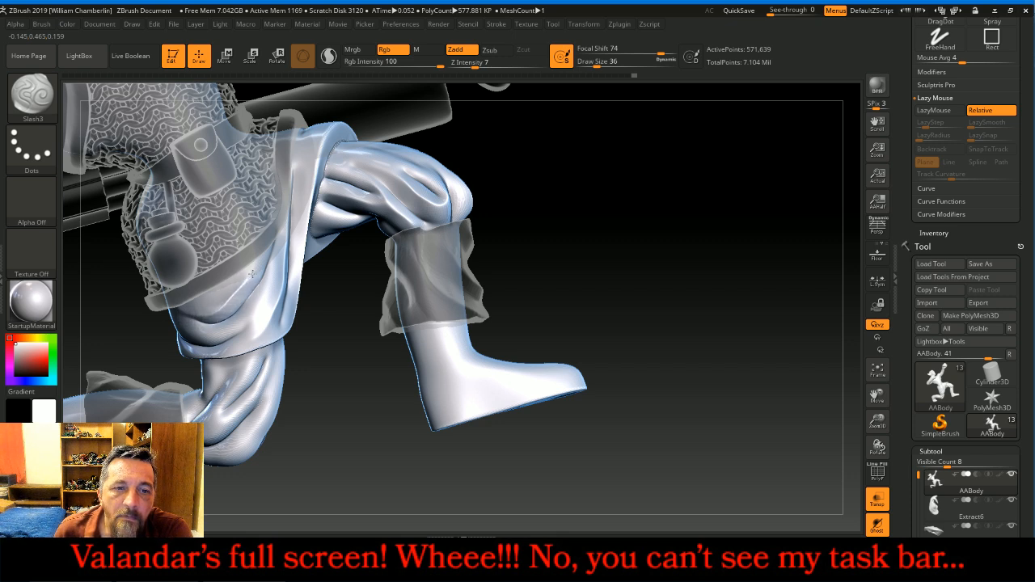
drag(580, 208, 194, 321)
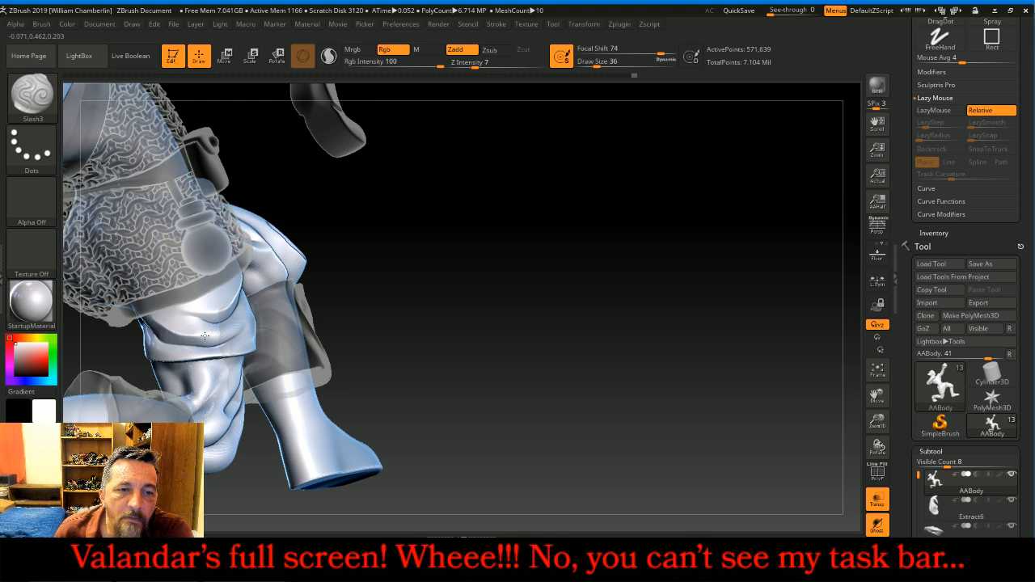
drag(470, 267, 385, 252)
drag(877, 396, 966, 373)
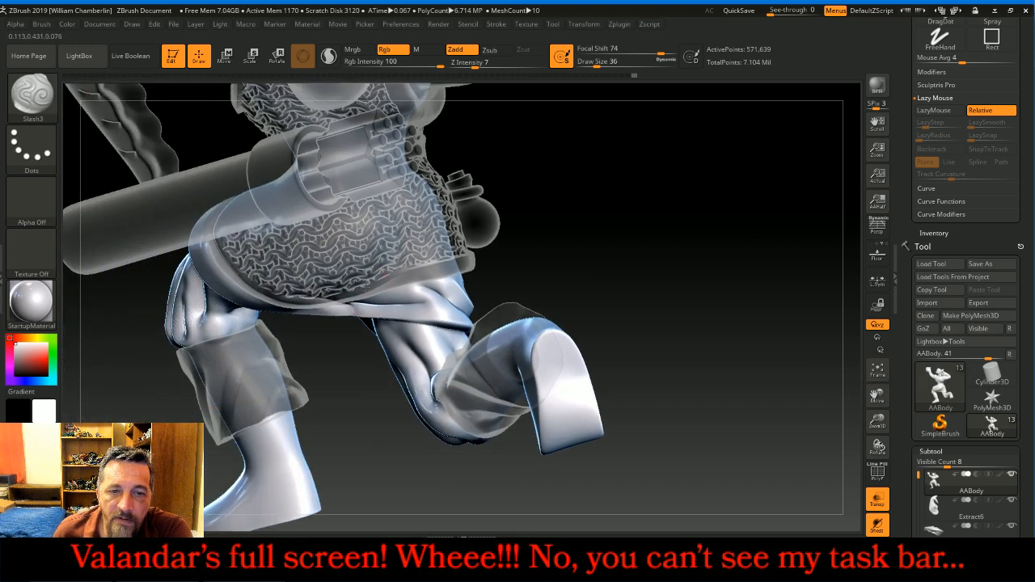
drag(576, 267, 631, 223)
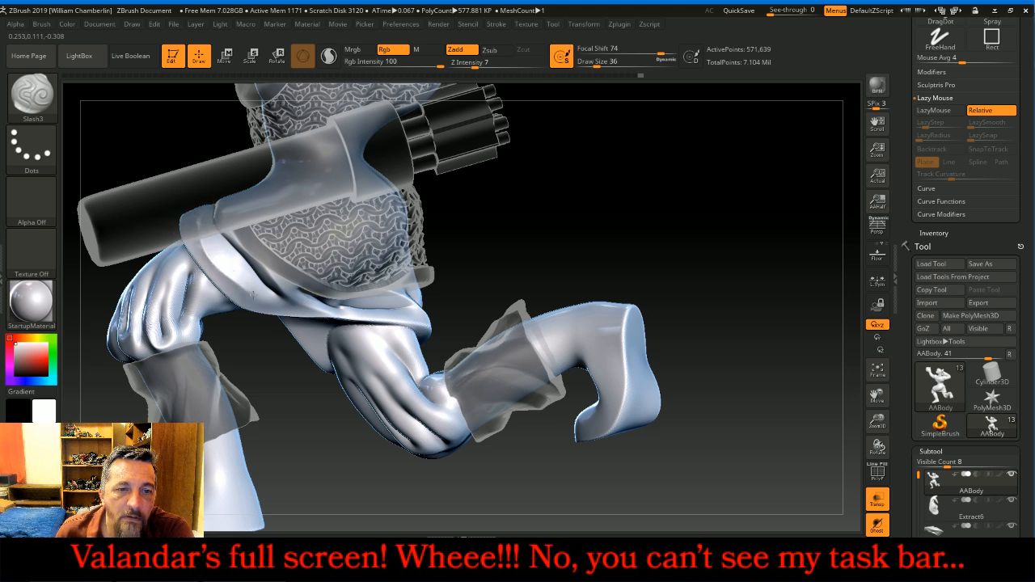
drag(571, 224, 605, 212)
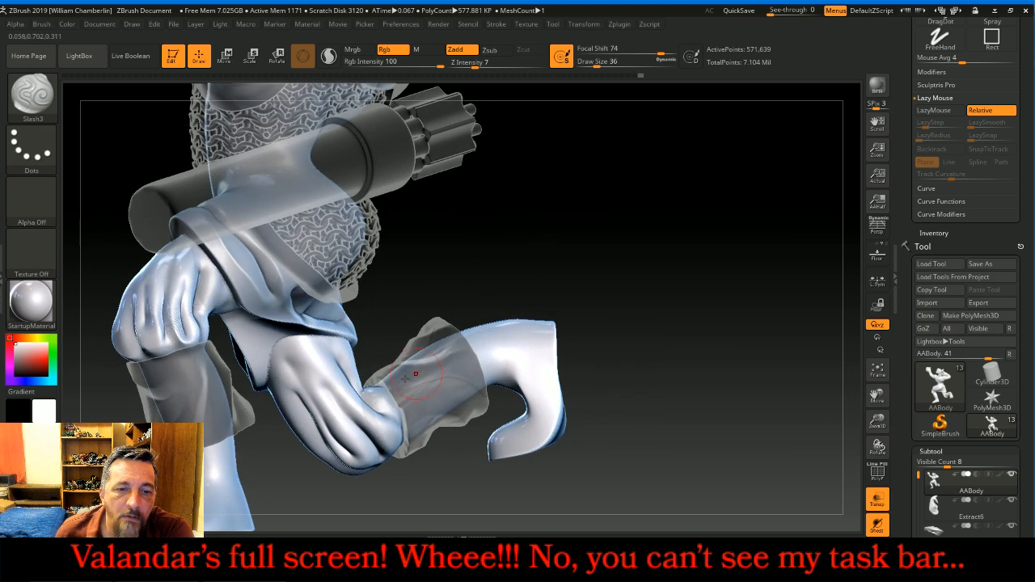
Raise the cloth ridges between the creases on the kneeling leg's thigh and knee, working from several sides
mouse_move(302, 345)
mouse_down()
mouse_move(340, 426)
mouse_move(382, 468)
mouse_up()
drag(333, 375, 351, 399)
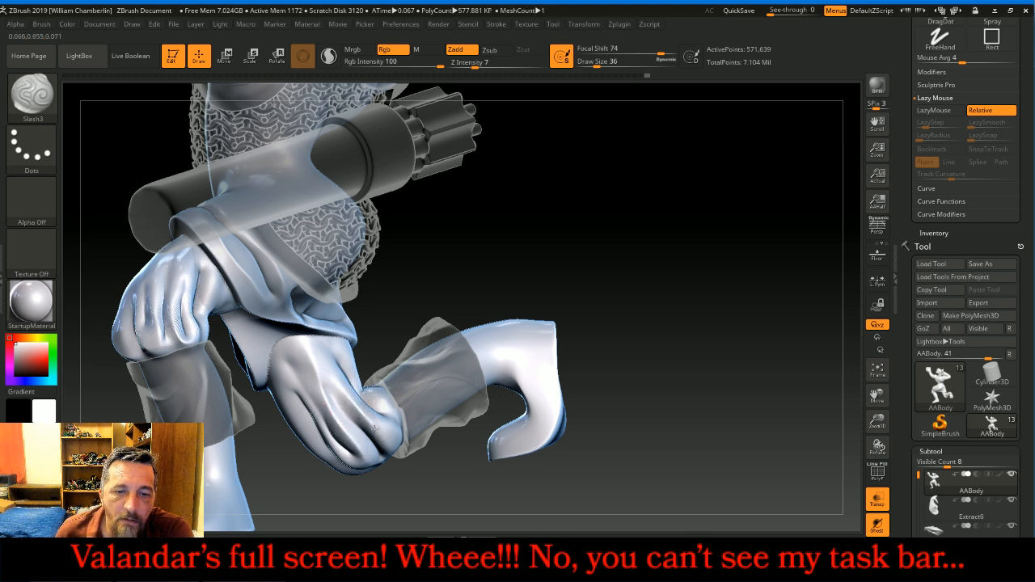
drag(390, 441, 393, 444)
mouse_move(504, 243)
mouse_down()
mouse_move(605, 134)
mouse_move(613, 167)
mouse_move(407, 376)
mouse_up()
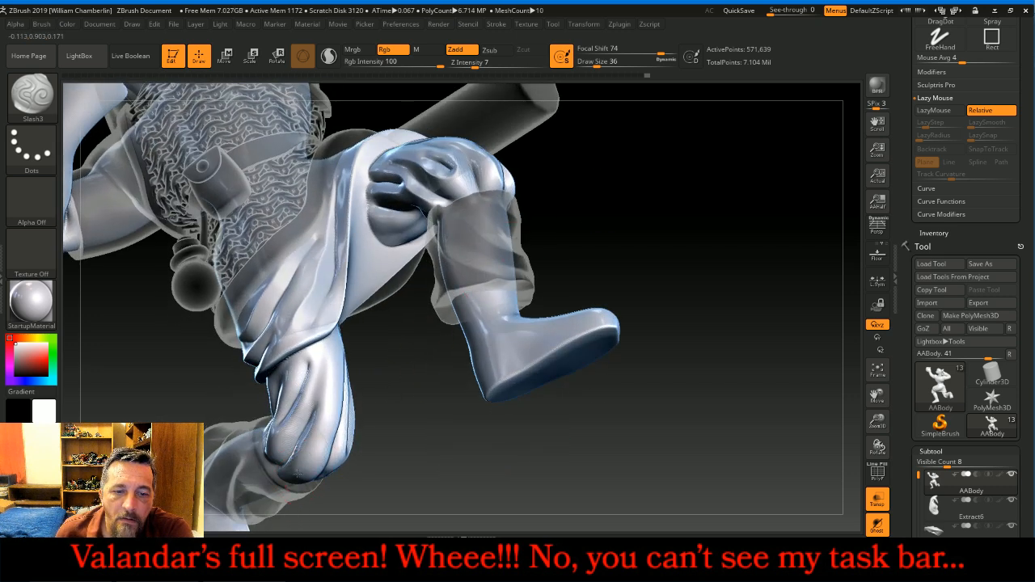
drag(338, 391, 330, 345)
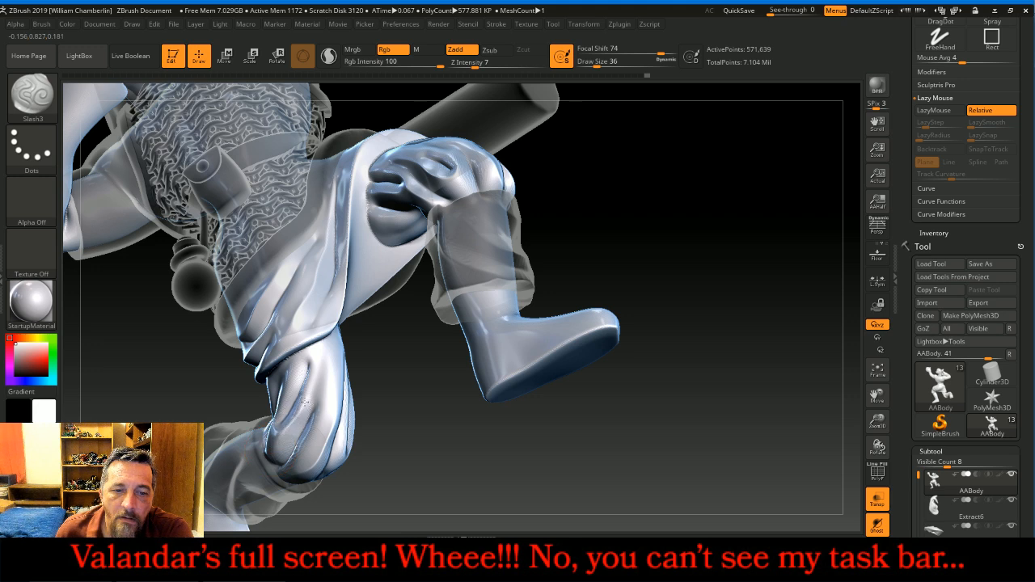
drag(303, 406, 325, 352)
drag(417, 369, 369, 385)
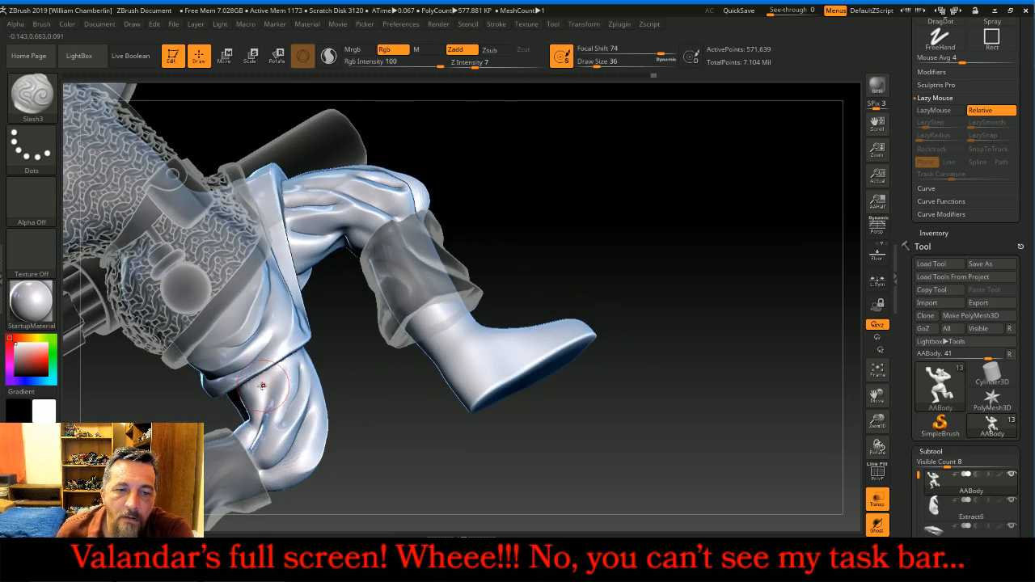
drag(686, 238, 759, 280)
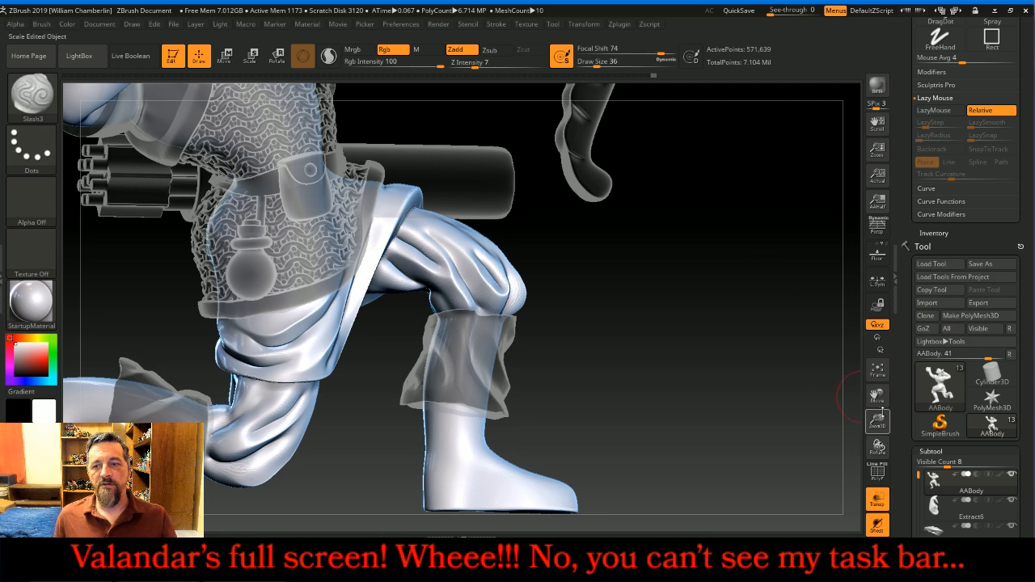
drag(878, 391, 928, 328)
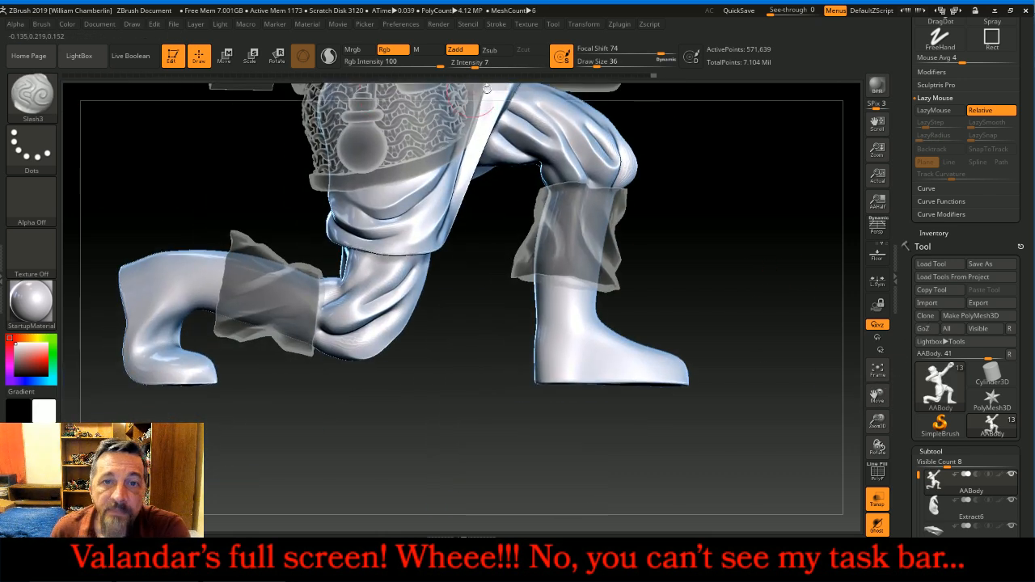
Switch the brush to Zsub at Z Intensity 15 and Draw Size 24, and carve creases across the front boot's instep
click(491, 50)
drag(475, 64, 487, 64)
drag(682, 169, 626, 280)
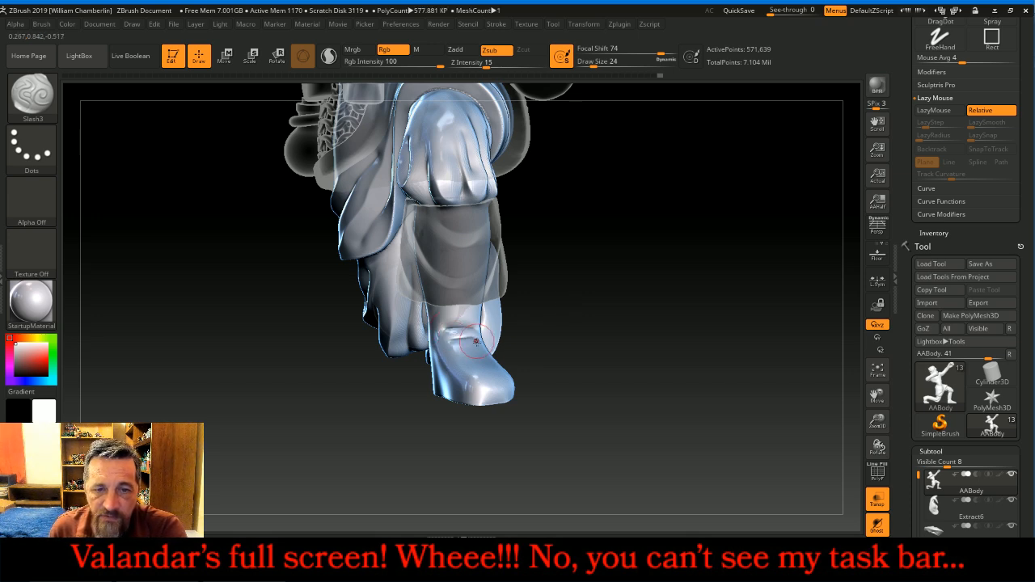
mouse_move(619, 306)
mouse_down()
mouse_move(477, 377)
mouse_move(503, 370)
mouse_up()
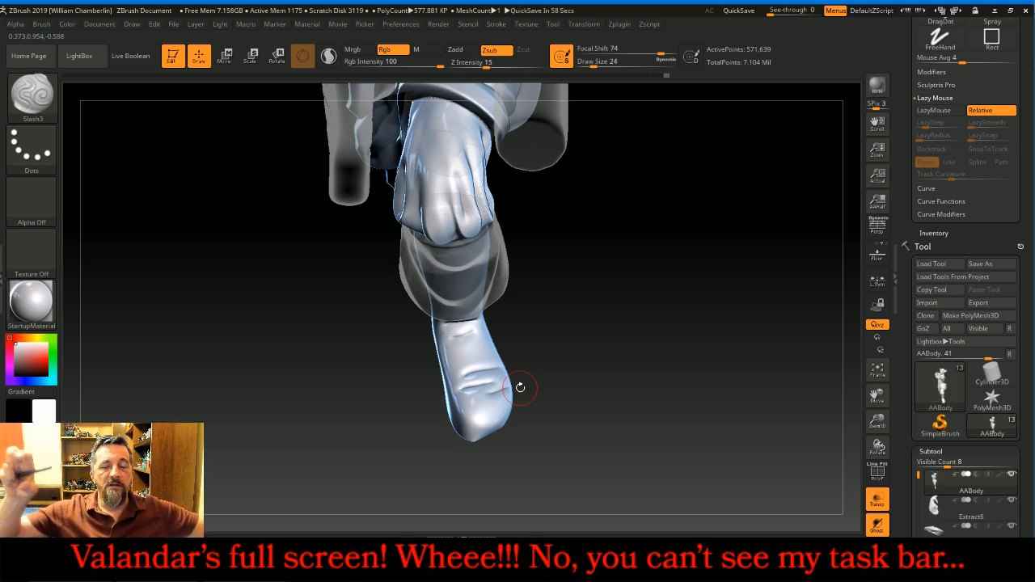
Carve short creases around the back and sides of the front boot's ankle
mouse_move(707, 300)
mouse_down()
mouse_move(741, 224)
mouse_move(797, 388)
mouse_move(806, 322)
mouse_move(579, 346)
mouse_move(563, 357)
mouse_up()
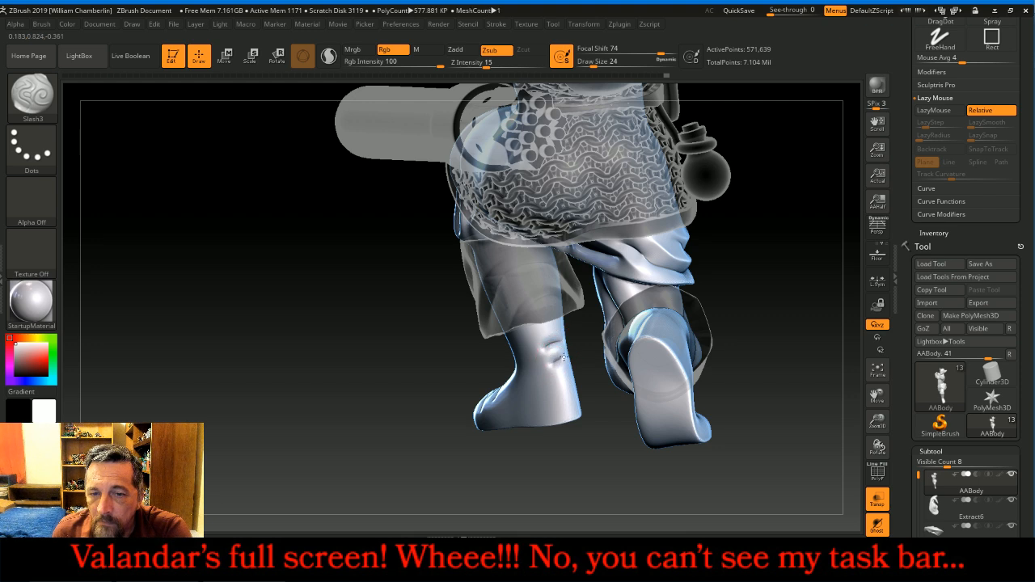
drag(759, 279, 811, 356)
drag(876, 395, 732, 212)
mouse_move(760, 293)
mouse_down()
mouse_move(769, 266)
mouse_move(767, 291)
mouse_up()
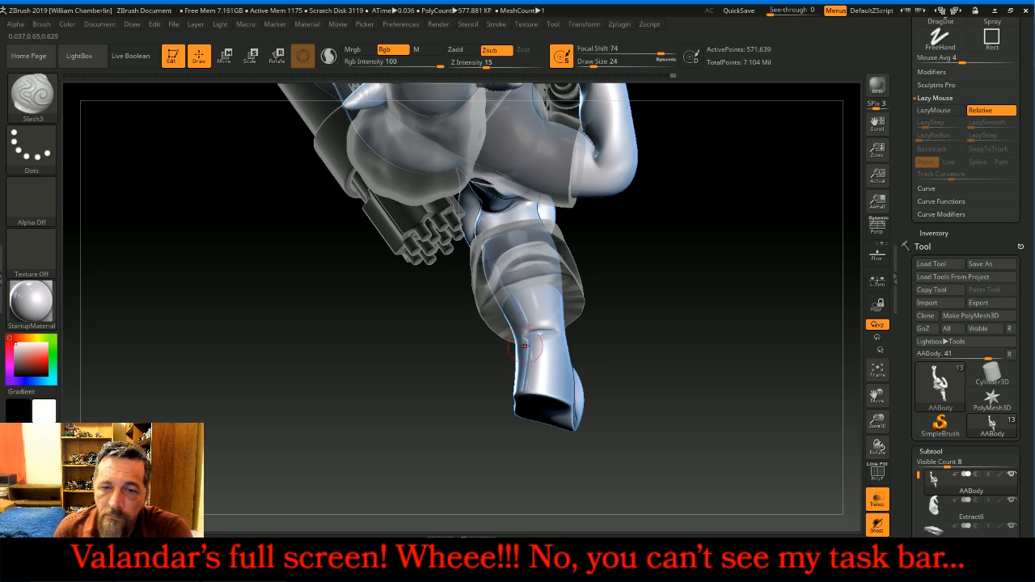
drag(689, 351, 631, 393)
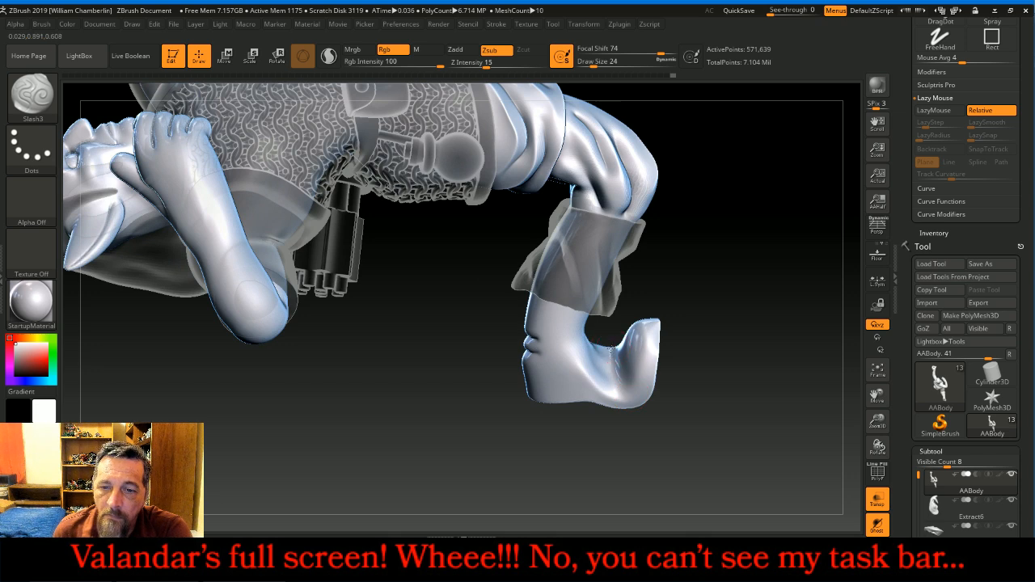
drag(716, 280, 618, 355)
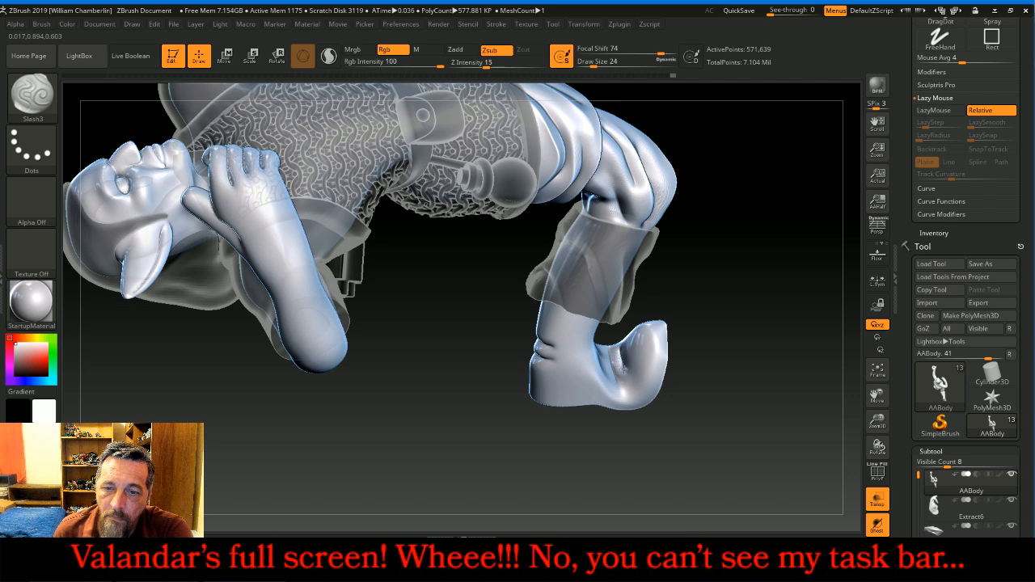
drag(753, 351, 699, 350)
drag(571, 338, 571, 353)
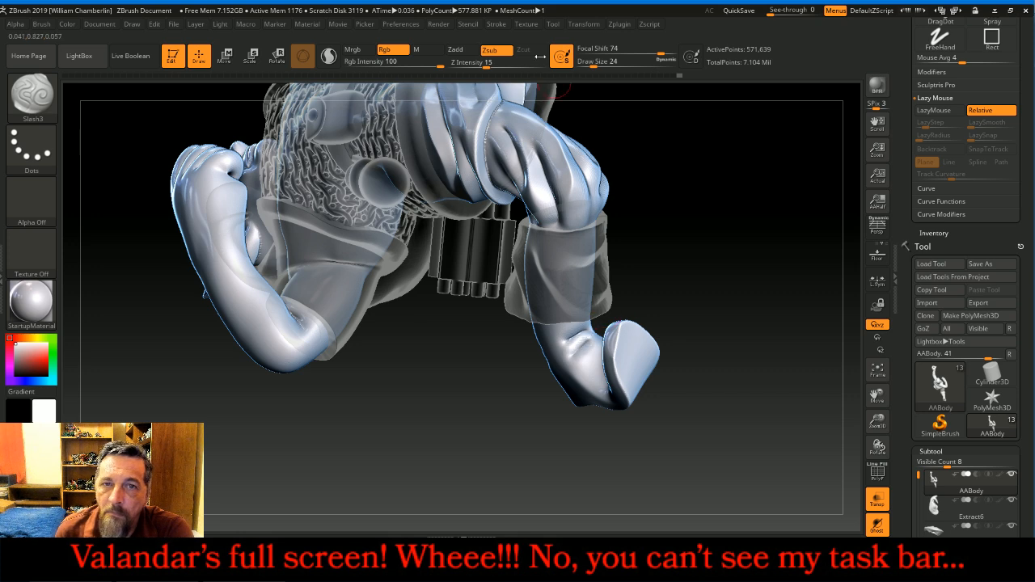
Switch the brush to Zadd at Z Intensity 8 and raise leather ridges between the creases at the front boot's ankle
click(458, 50)
drag(485, 62, 480, 62)
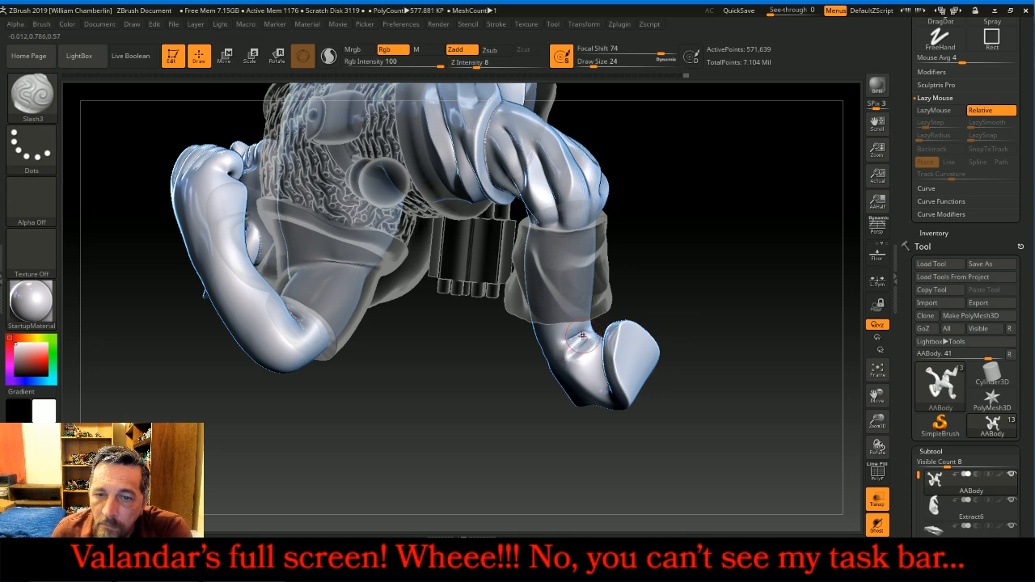
drag(679, 284, 757, 249)
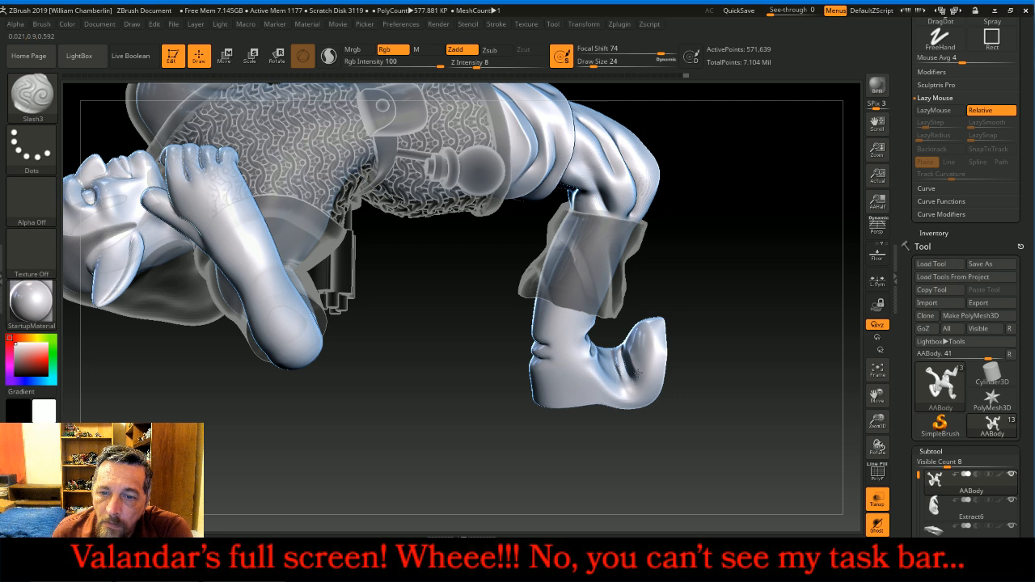
drag(731, 328, 683, 306)
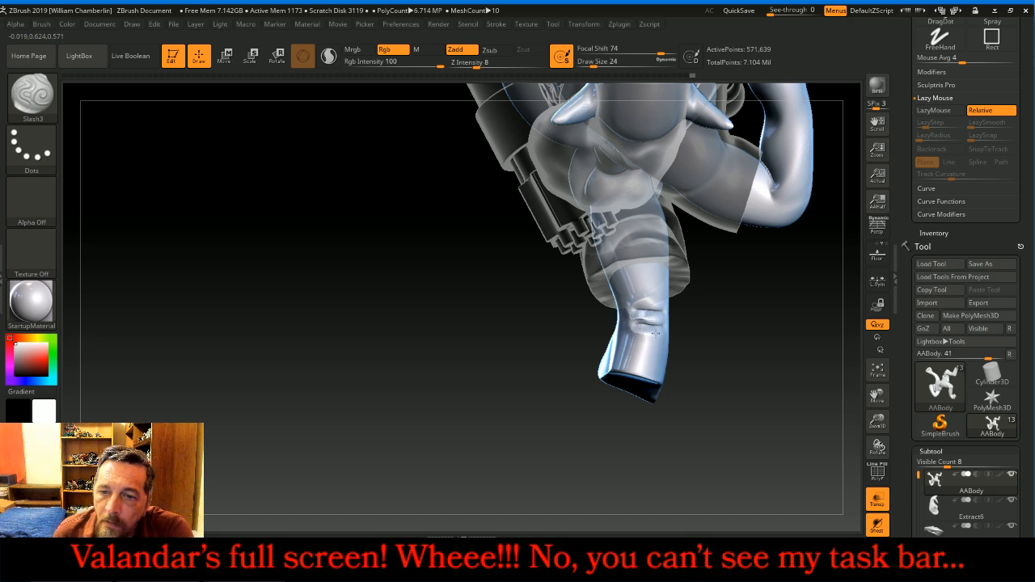
mouse_move(657, 317)
mouse_down()
mouse_move(611, 314)
mouse_move(665, 305)
mouse_up()
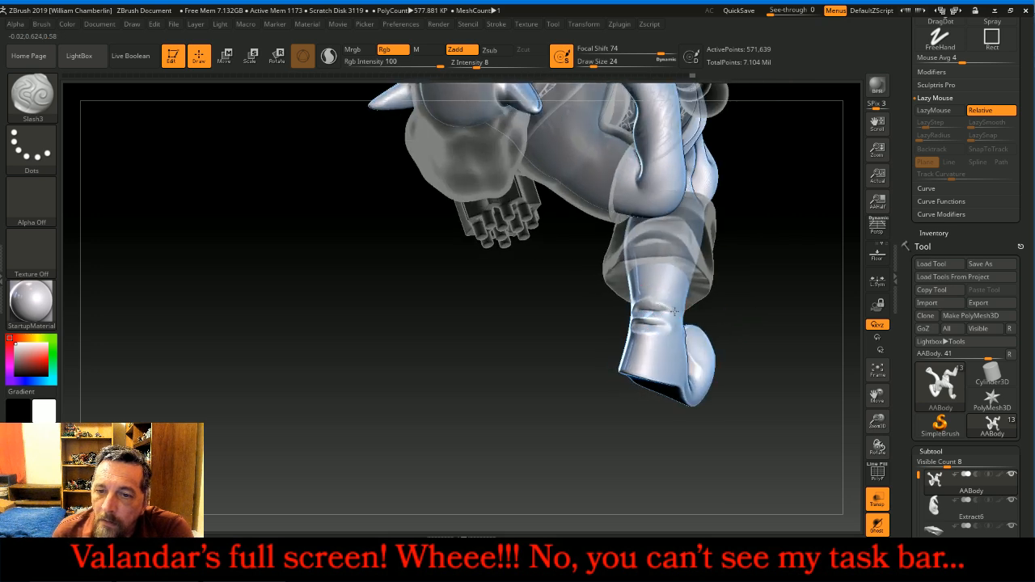
drag(727, 316, 781, 366)
Raise ridges between the creases across the front boot's toes and instep
drag(839, 397, 704, 386)
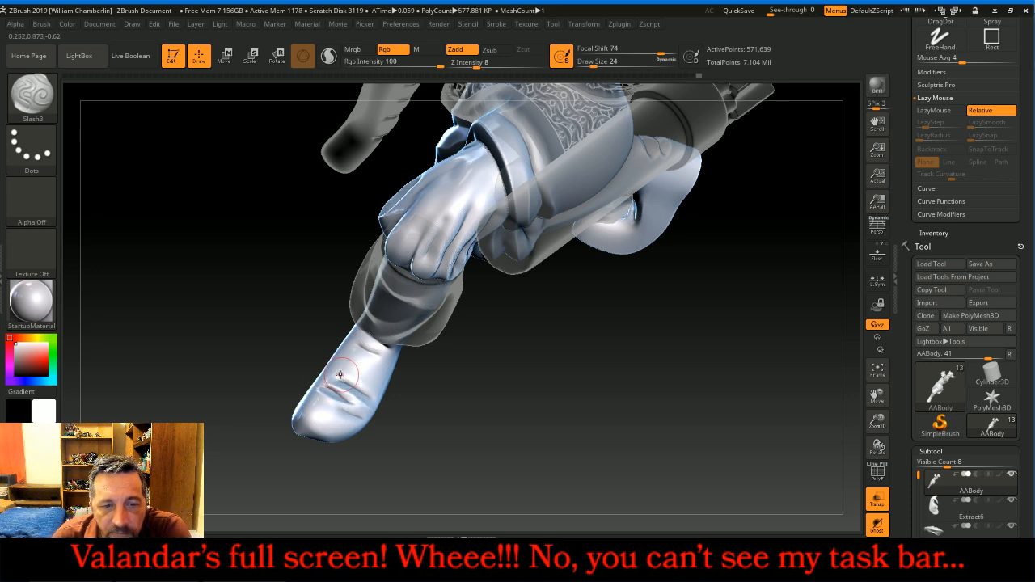
drag(336, 377, 367, 388)
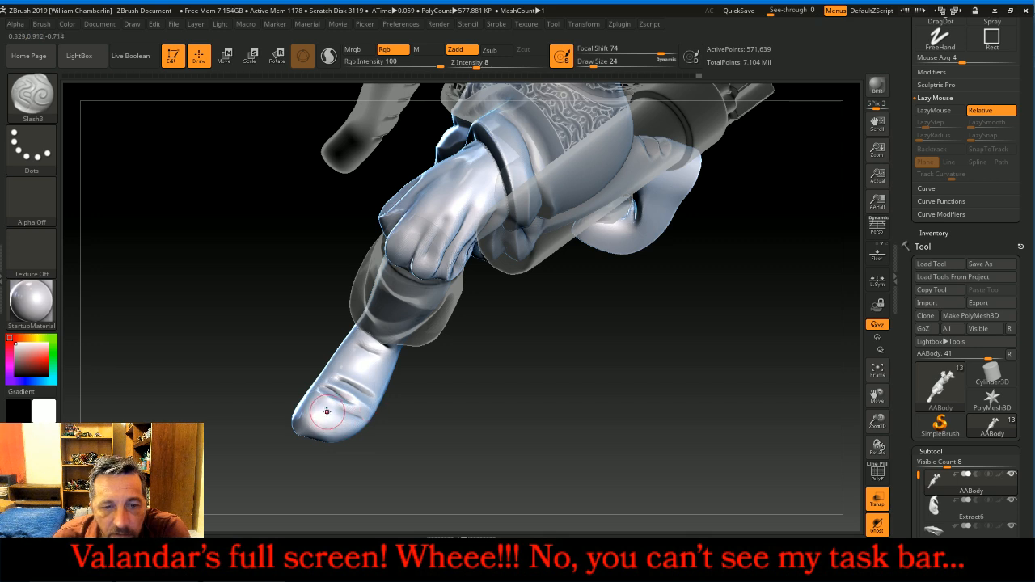
drag(475, 411, 404, 441)
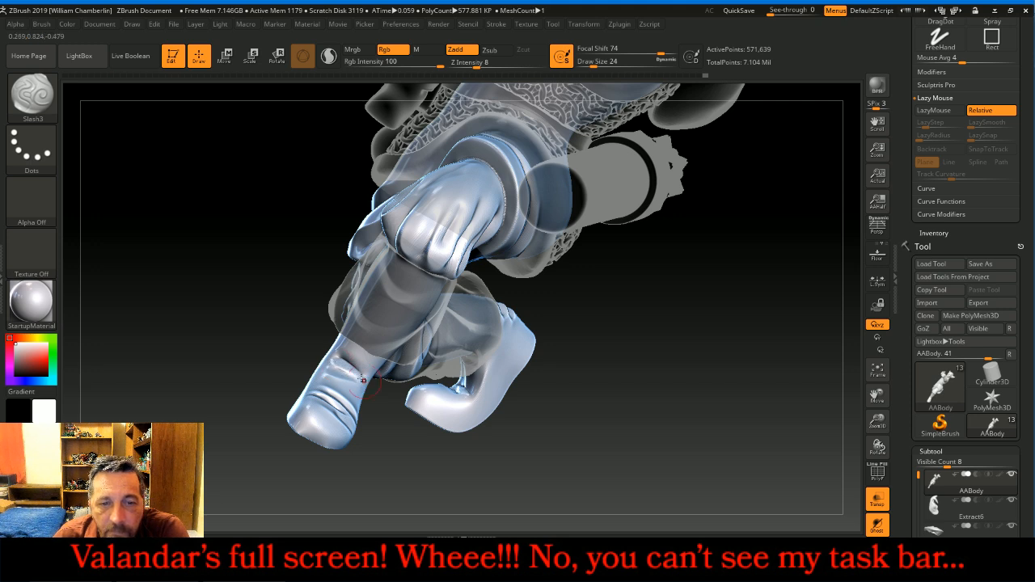
Build up the raised wrinkles around the front boot's heel and rear ankle
mouse_move(378, 419)
mouse_down()
mouse_move(485, 397)
mouse_move(549, 336)
mouse_move(482, 341)
mouse_up()
drag(384, 333, 341, 327)
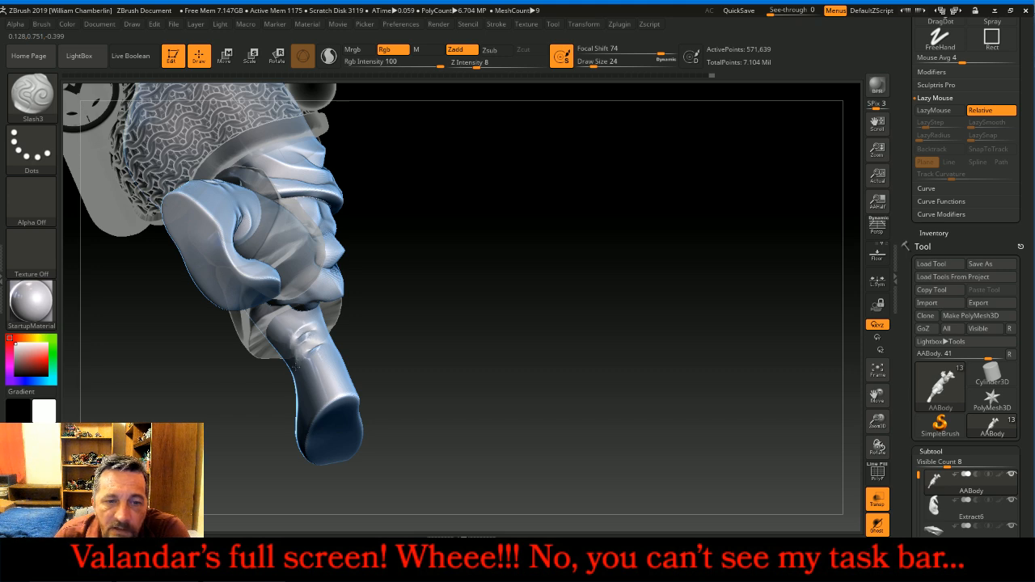
drag(313, 360, 320, 346)
drag(412, 321, 401, 357)
drag(331, 334, 308, 325)
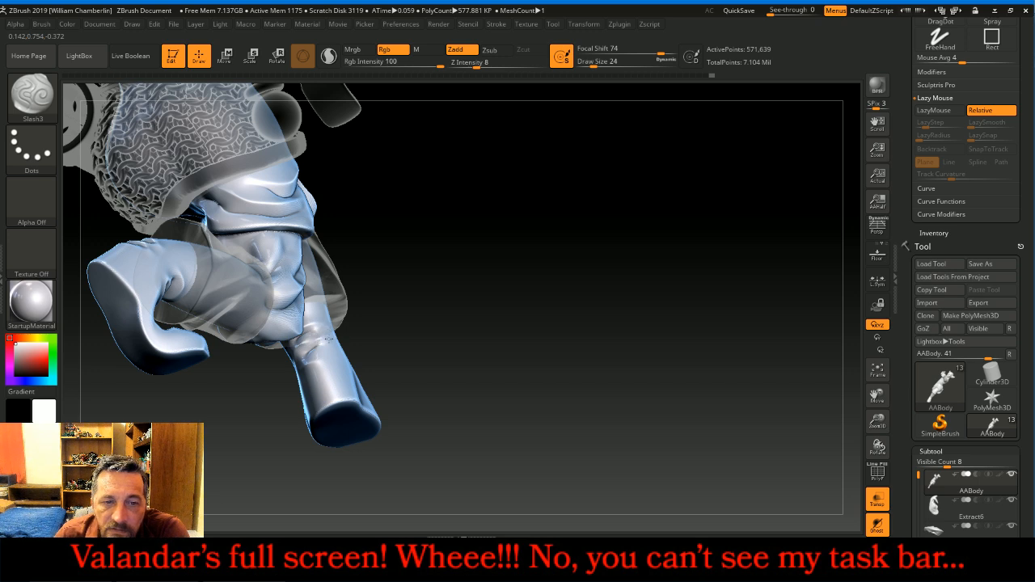
drag(560, 298, 613, 307)
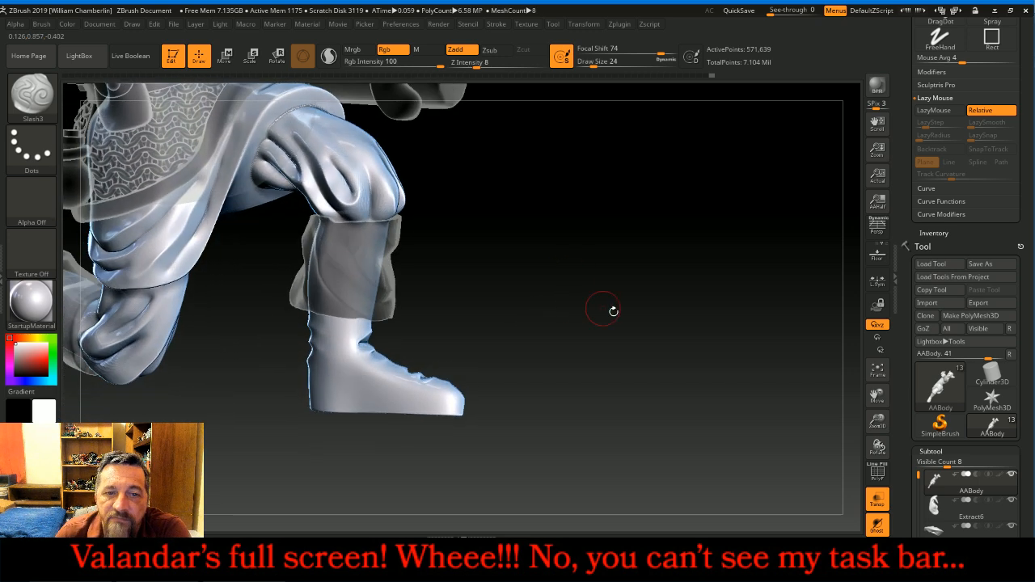
Turn off transparency for the other subtools and frame the whole figure
click(878, 499)
click(878, 368)
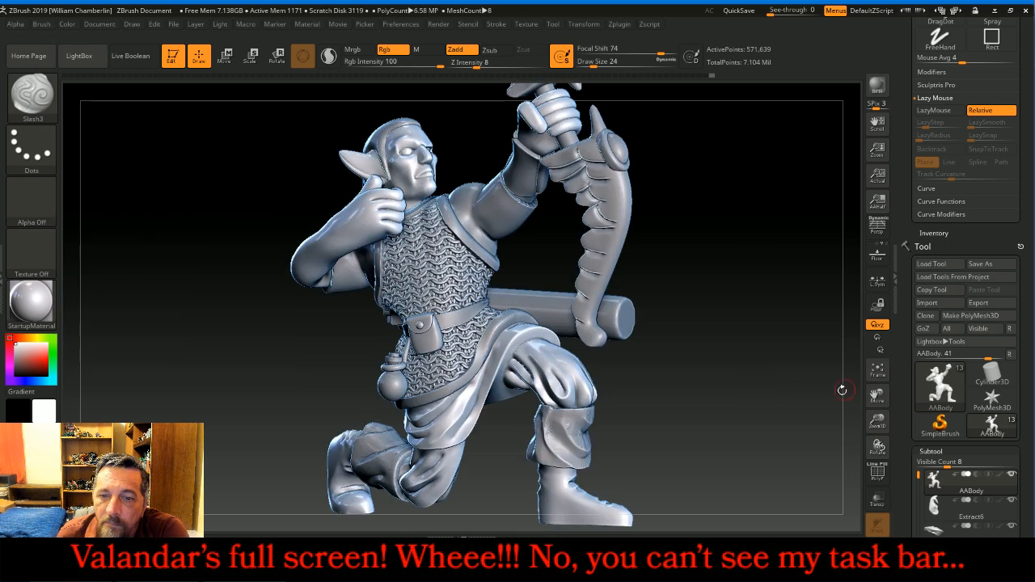
drag(760, 388, 792, 369)
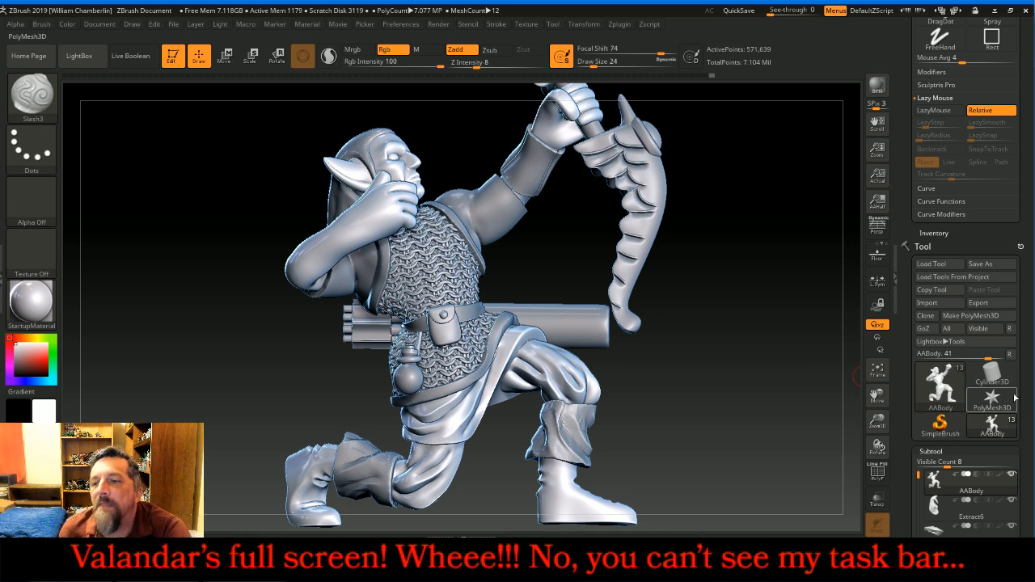
Make the Extract2 sleeves the active subtool and choose the ClayBuildup brush
scroll(1023, 348, down, 1)
scroll(1023, 347, down, 2)
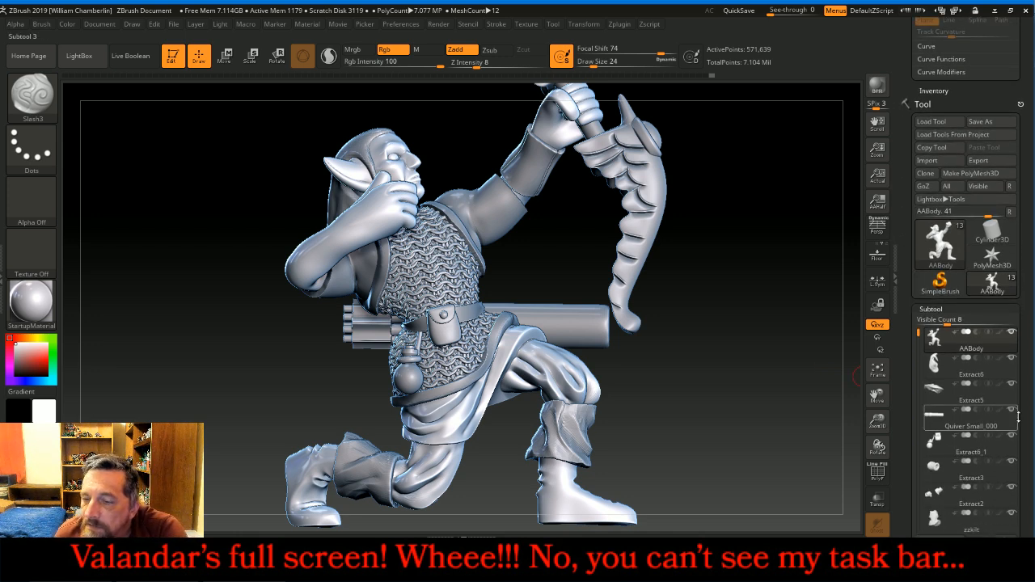
scroll(1029, 376, down, 3)
scroll(1030, 381, down, 1)
click(971, 447)
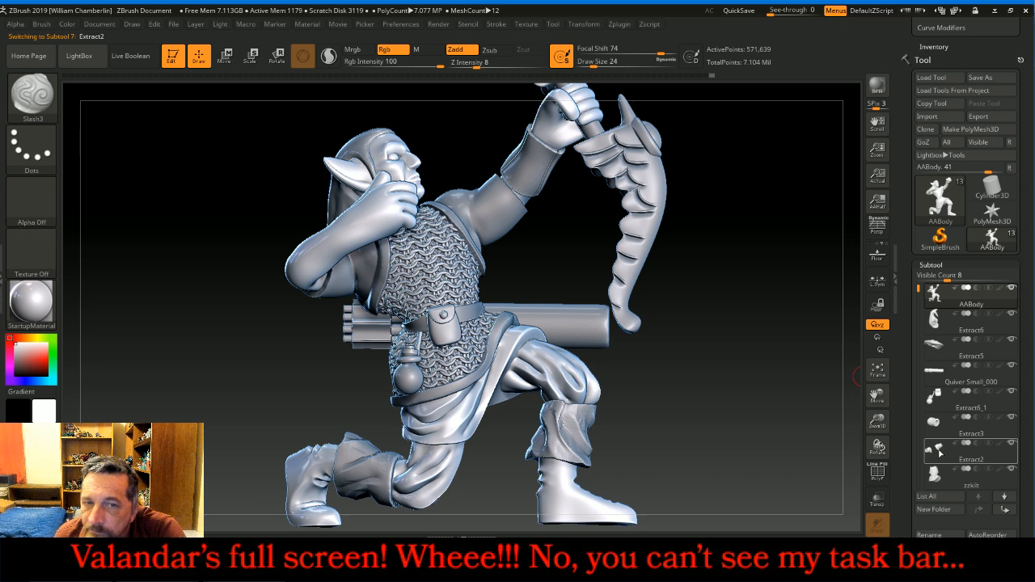
click(32, 96)
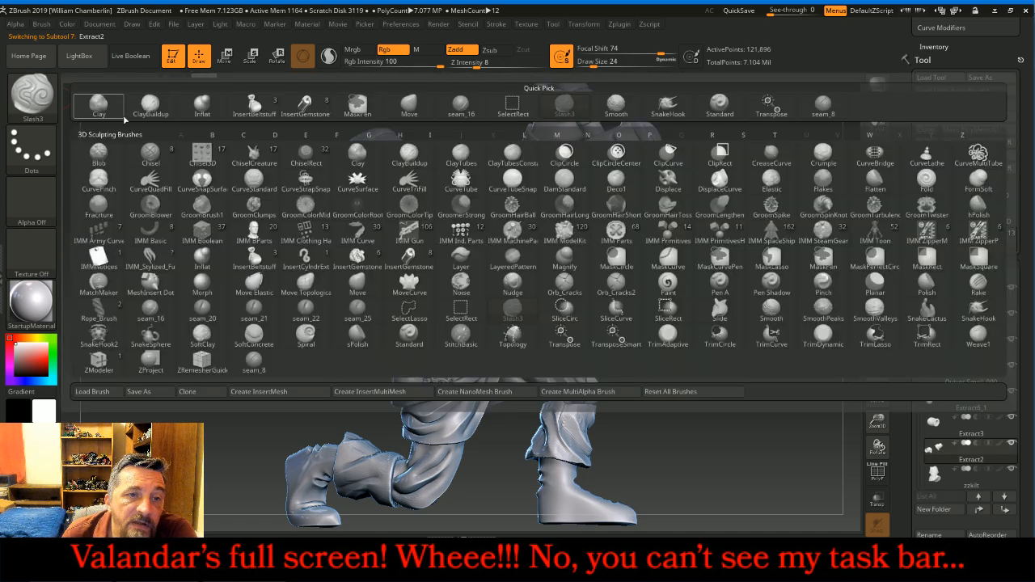
click(164, 115)
Build up cloth folds on the front of the bow arm's sleeve with Z Intensity 20 and Draw Size 46
mouse_move(825, 263)
mouse_down()
mouse_move(827, 336)
mouse_move(763, 310)
mouse_up()
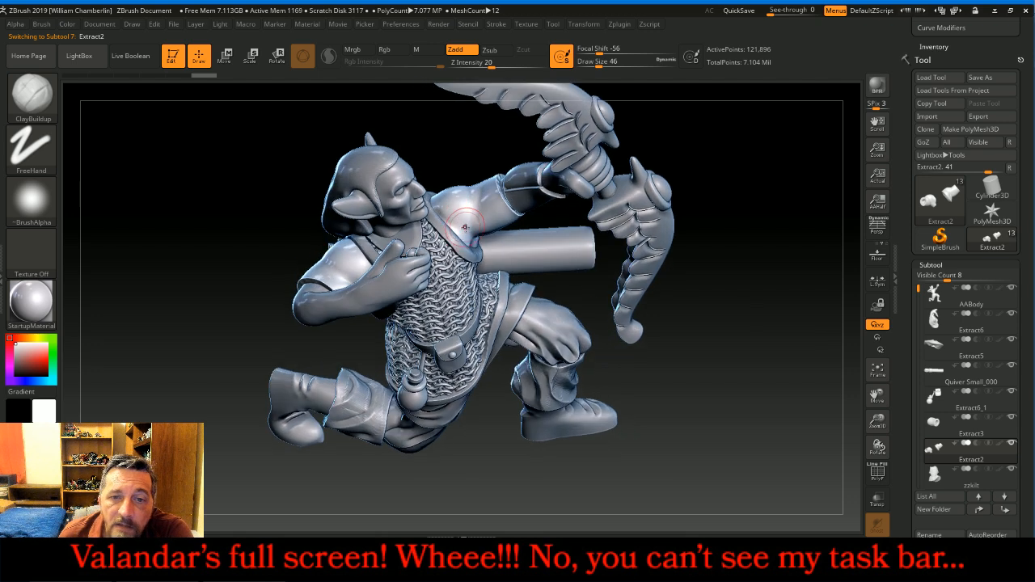
drag(461, 224, 451, 199)
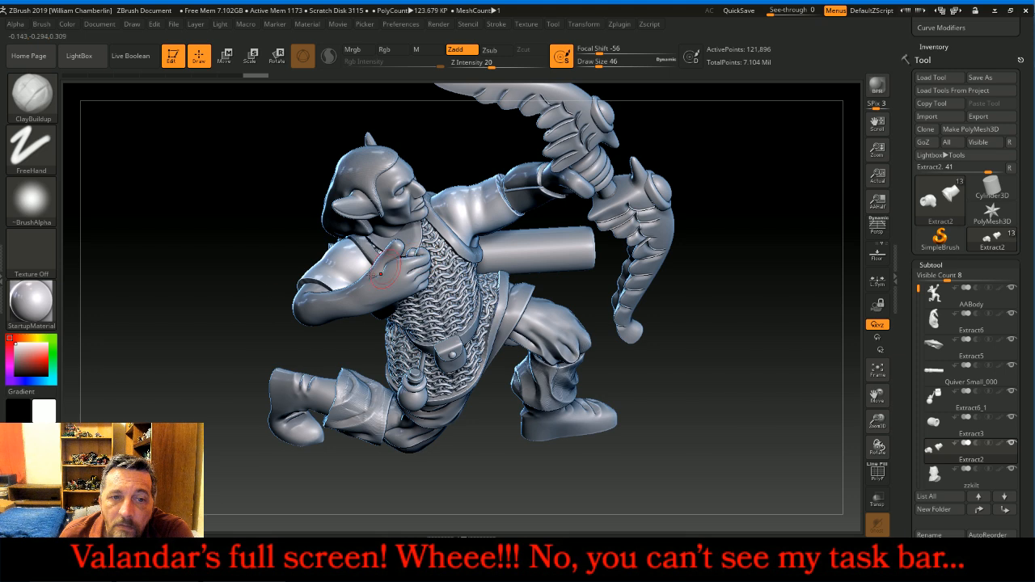
drag(220, 287, 263, 233)
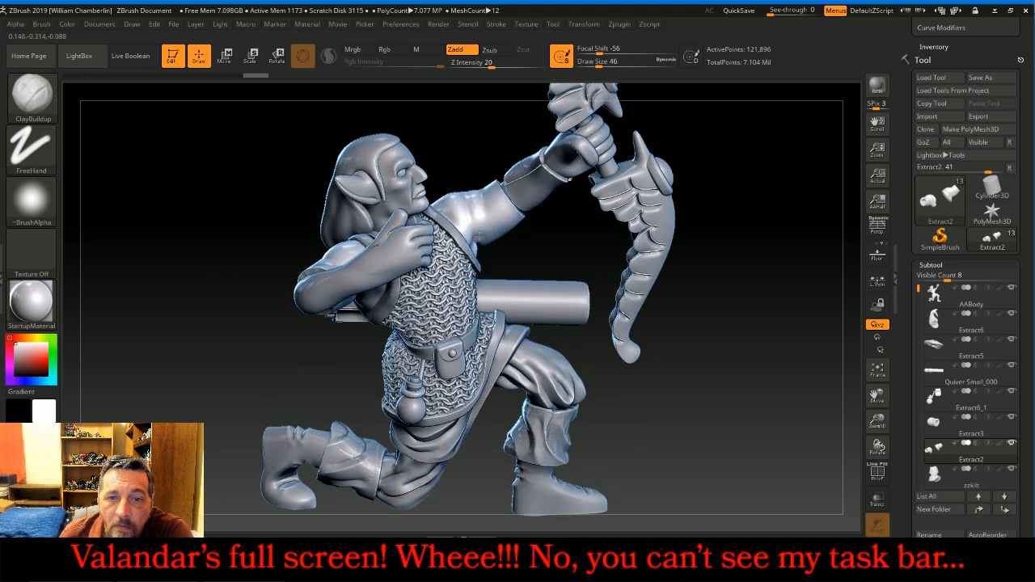
drag(489, 194, 492, 192)
drag(480, 229, 495, 212)
Build up cloth folds on the back of the bow arm's sleeve, from the armpit toward the shoulder
mouse_move(781, 213)
mouse_down()
mouse_move(820, 219)
mouse_move(785, 224)
mouse_move(803, 244)
mouse_up()
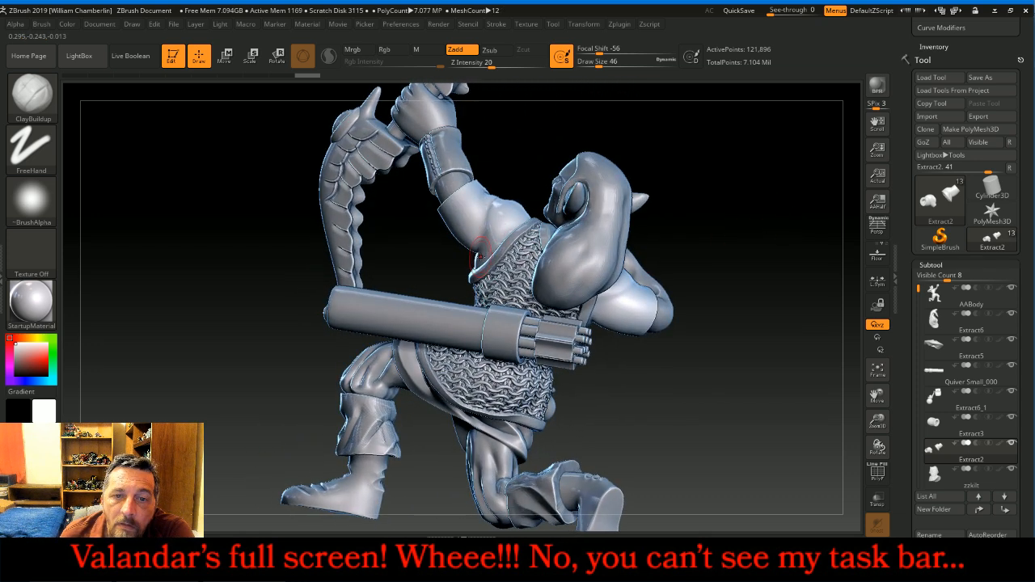
drag(492, 217, 498, 199)
mouse_move(494, 237)
mouse_down()
mouse_move(506, 221)
mouse_move(476, 200)
mouse_up()
drag(473, 238, 467, 207)
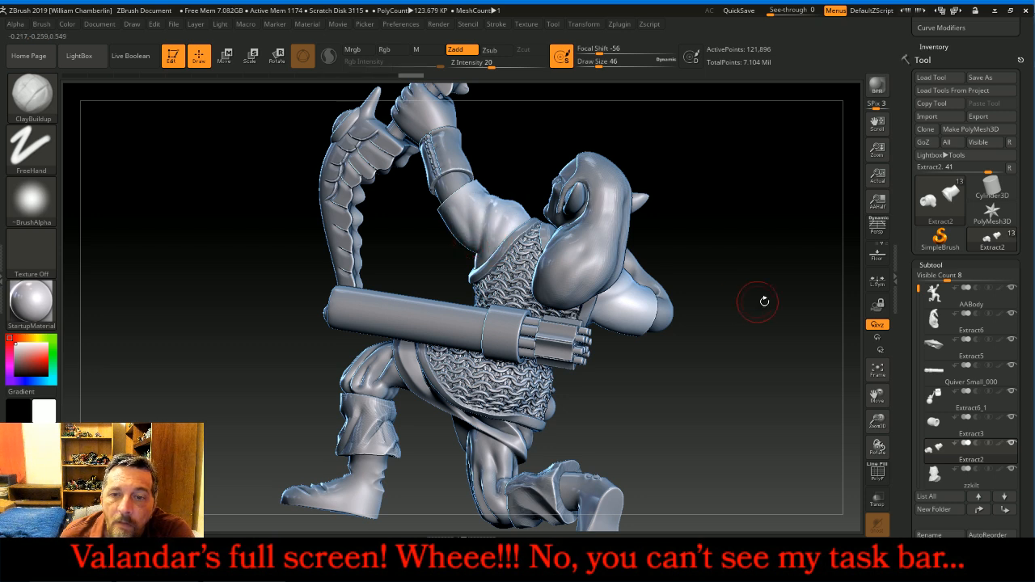
Build up cloth folds on the back of the drawing arm's sleeve
drag(751, 301, 760, 289)
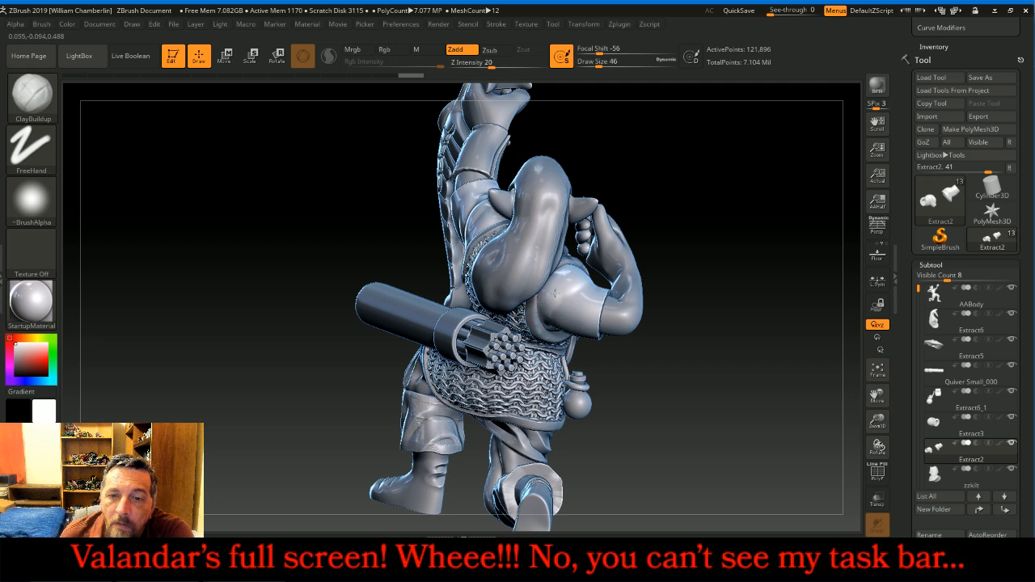
drag(572, 275, 581, 281)
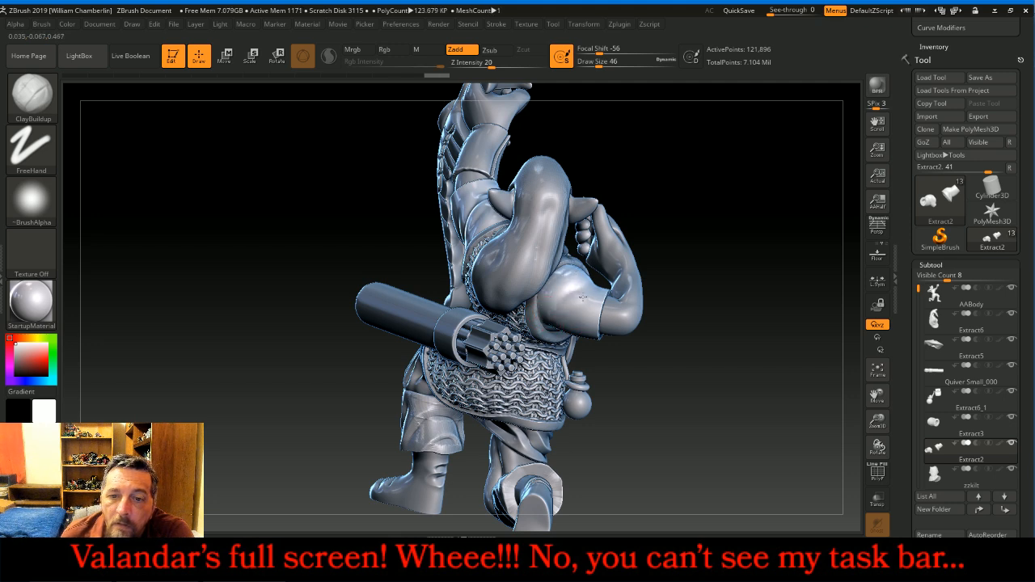
drag(772, 253, 748, 260)
drag(557, 323, 598, 315)
Hide the AABody subtool and build up folds on the drawing arm's sleeve near the armpit, reducing Draw Size to 30
drag(774, 274, 682, 170)
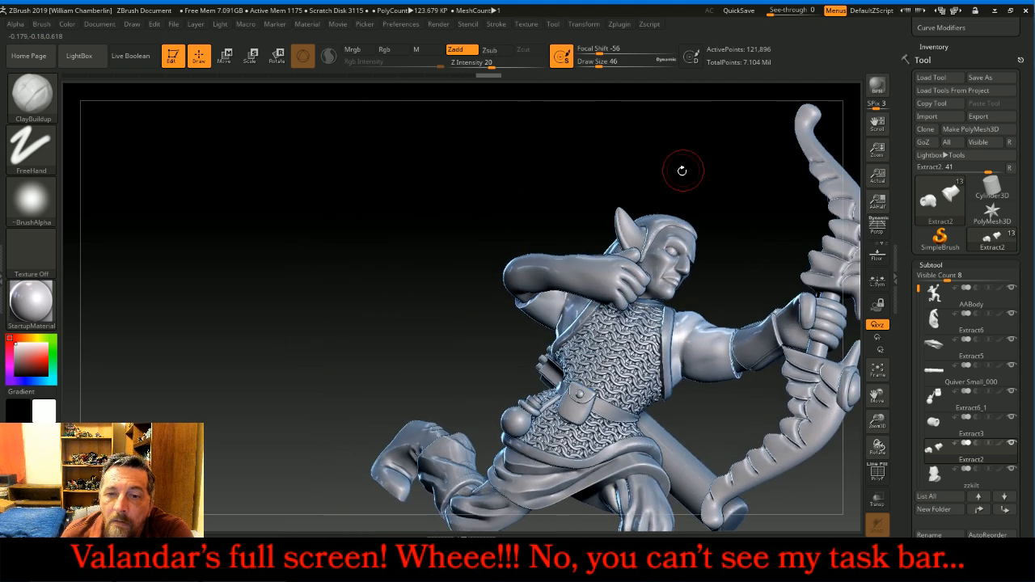
click(1011, 288)
drag(737, 135, 740, 174)
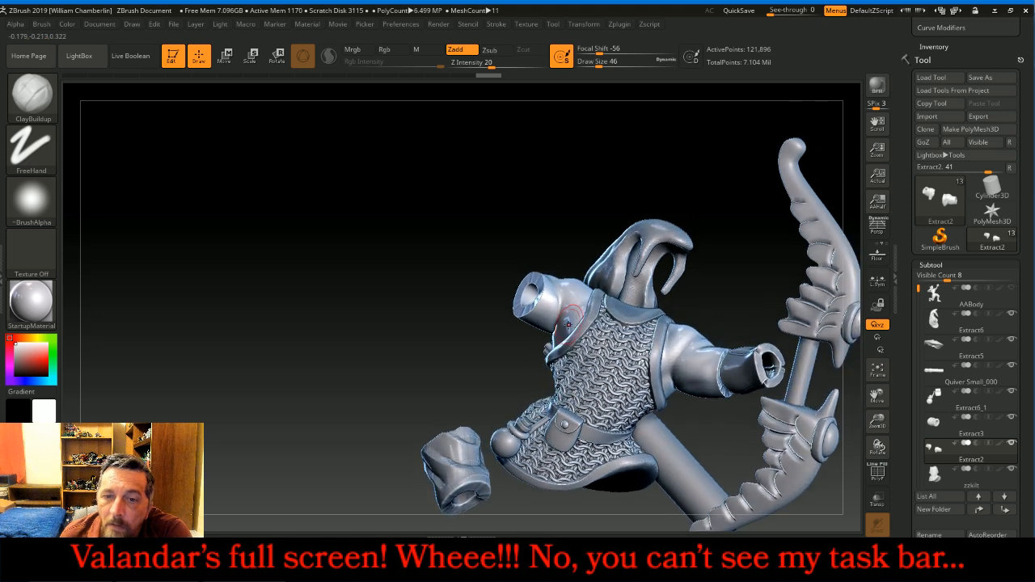
drag(581, 215, 572, 259)
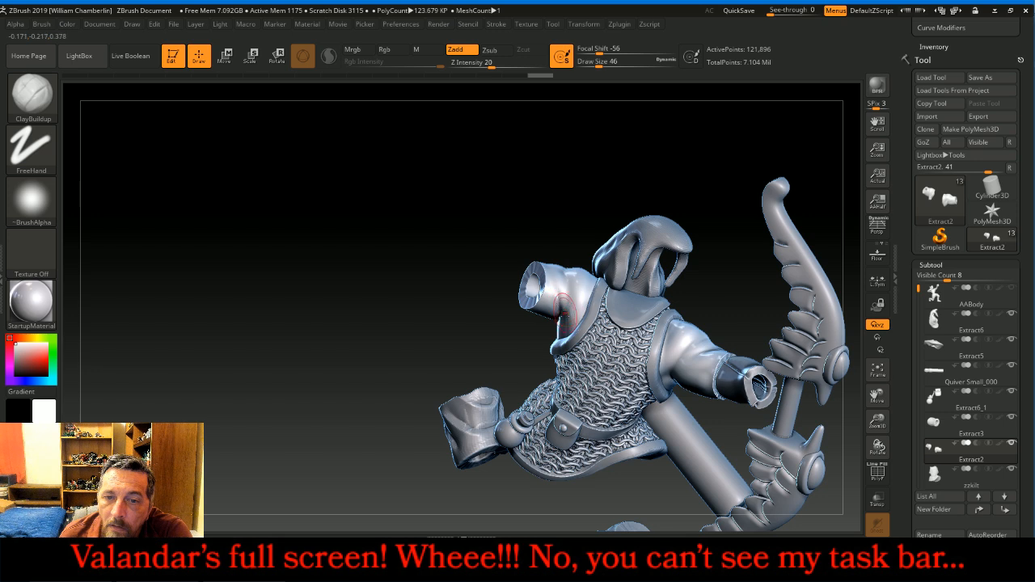
drag(545, 298, 539, 291)
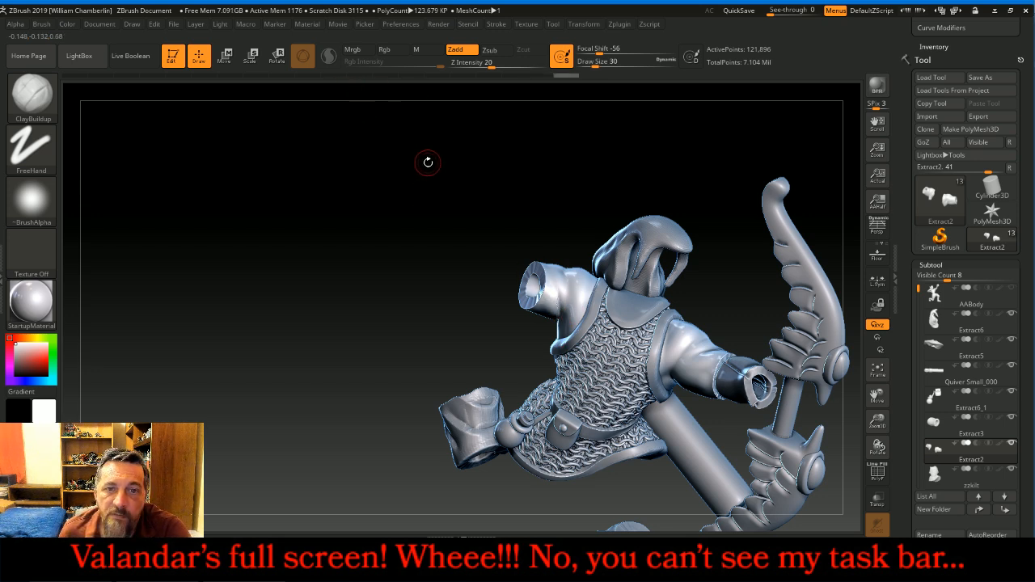
Build up more cloth folds on the front of the bow arm's sleeve with ClayBuildup at Draw Size 30
drag(476, 187, 502, 219)
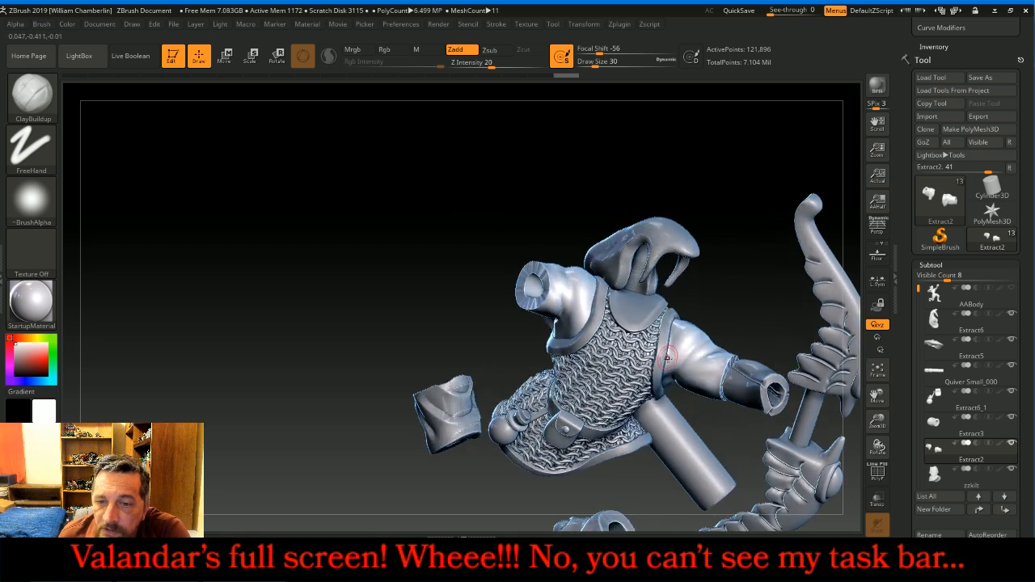
drag(685, 342, 696, 337)
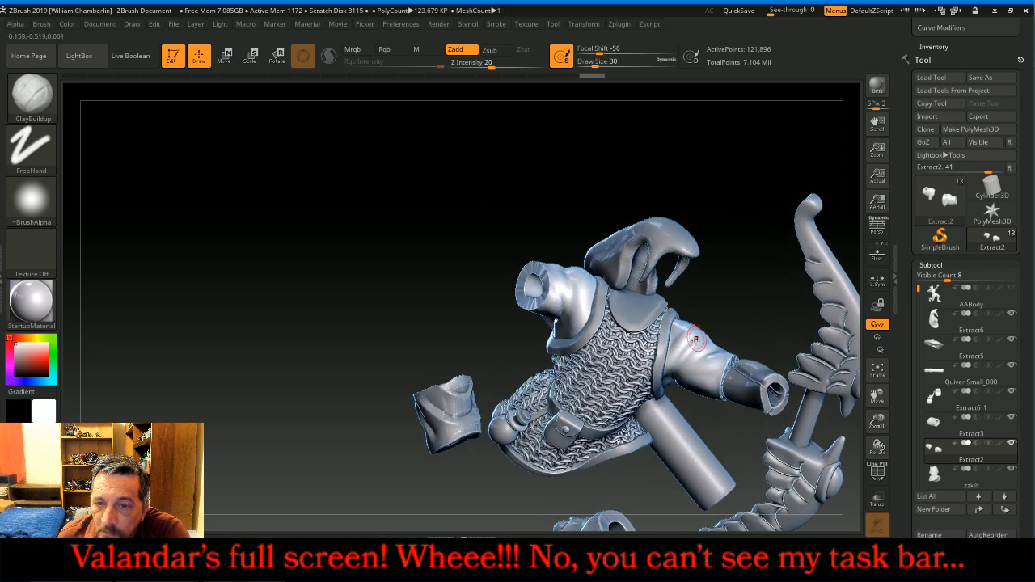
drag(775, 279, 720, 338)
mouse_move(700, 374)
mouse_down()
mouse_move(719, 366)
mouse_move(708, 379)
mouse_up()
drag(774, 286, 700, 286)
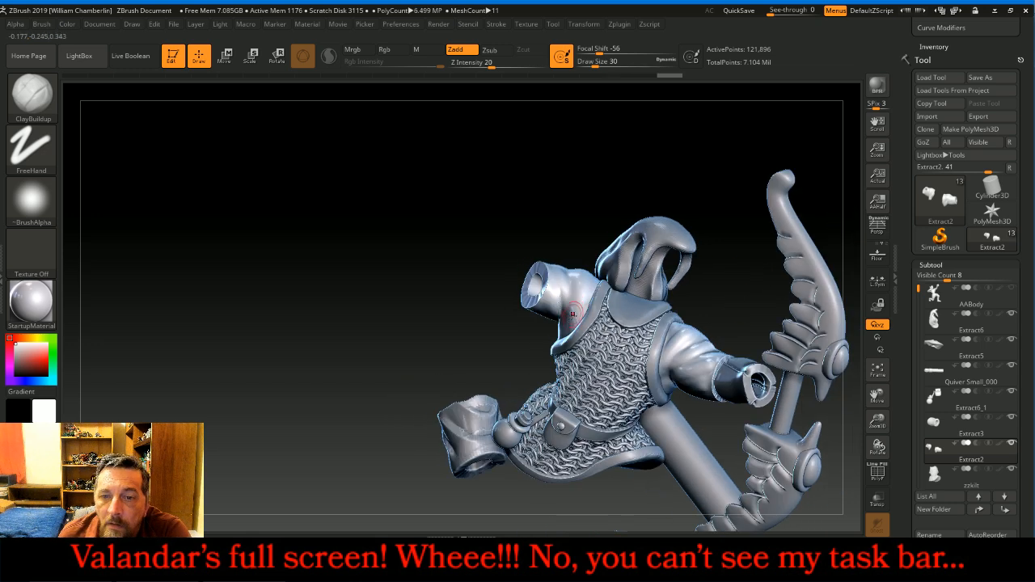
Build up folds across the front and back of the drawing arm's sleeve and on the back of the bow arm's sleeve
mouse_move(579, 307)
mouse_down()
mouse_move(580, 273)
mouse_move(560, 272)
mouse_up()
mouse_move(547, 203)
mouse_down()
mouse_move(536, 183)
mouse_move(547, 178)
mouse_move(653, 203)
mouse_move(651, 216)
mouse_move(640, 215)
mouse_up()
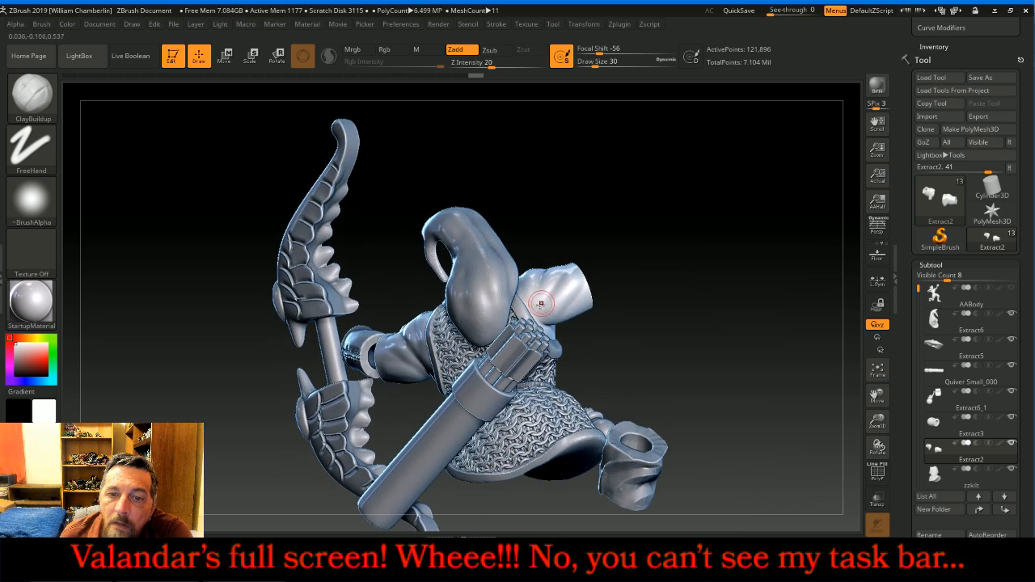
drag(530, 287, 556, 271)
drag(546, 317, 579, 276)
mouse_move(646, 232)
mouse_down()
mouse_move(663, 219)
mouse_move(649, 229)
mouse_up()
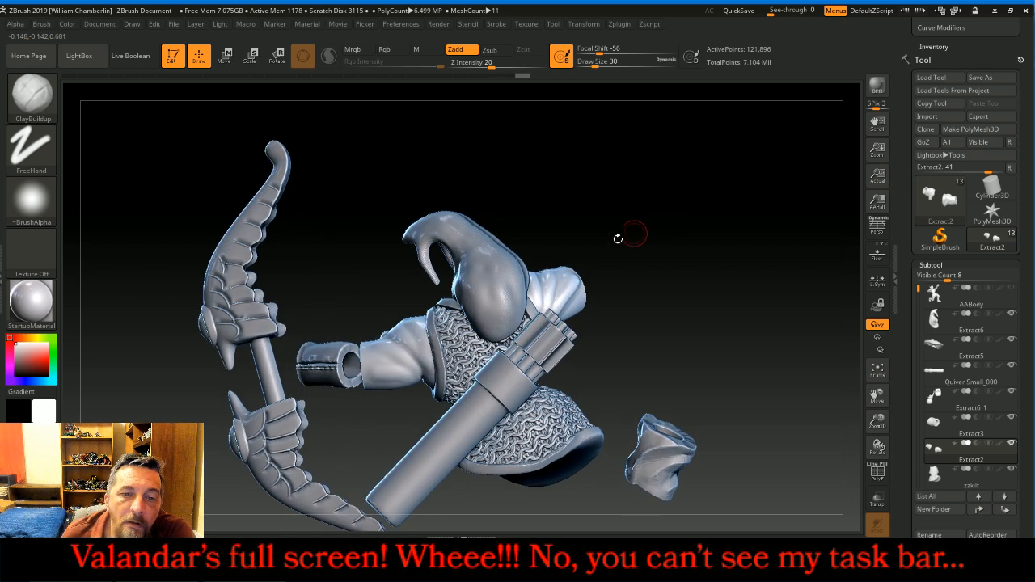
mouse_move(417, 338)
mouse_down()
mouse_move(425, 361)
mouse_move(391, 330)
mouse_move(378, 340)
mouse_up()
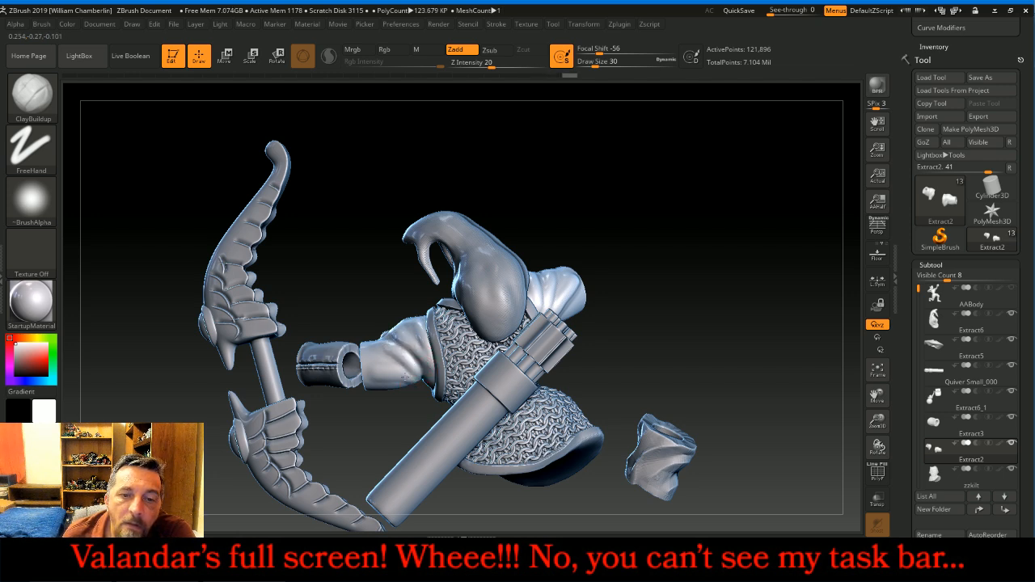
Cut creases between the folds of the drawing arm's sleeve using the Slash3 brush set to Zsub with Z Intensity 14
click(29, 97)
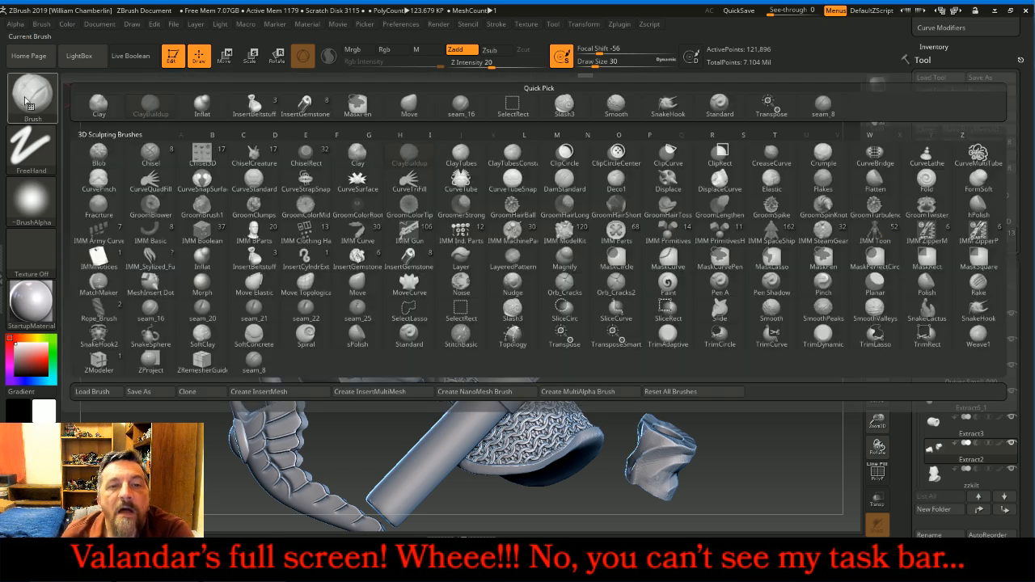
click(564, 104)
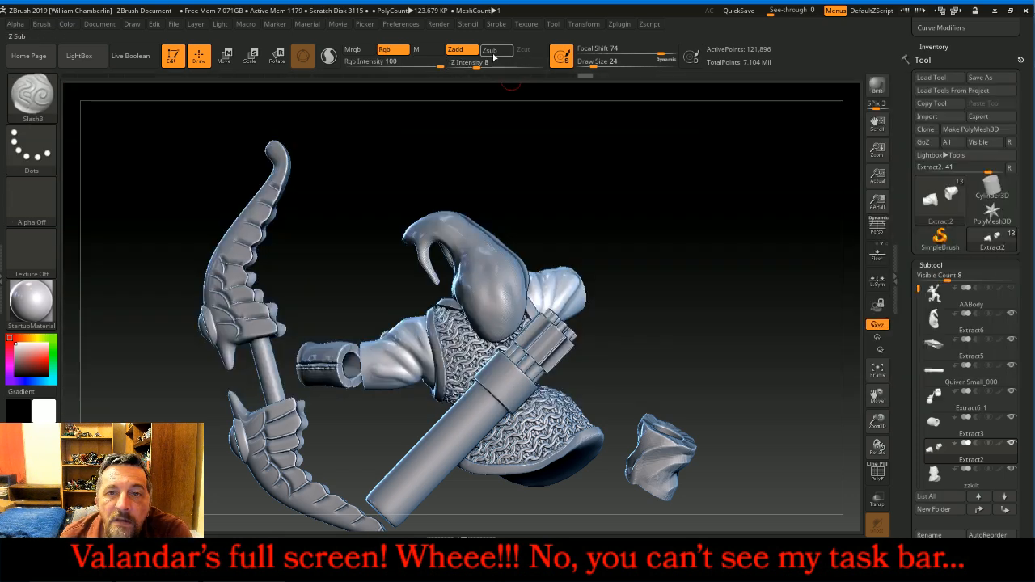
click(495, 54)
click(486, 64)
drag(656, 244, 667, 265)
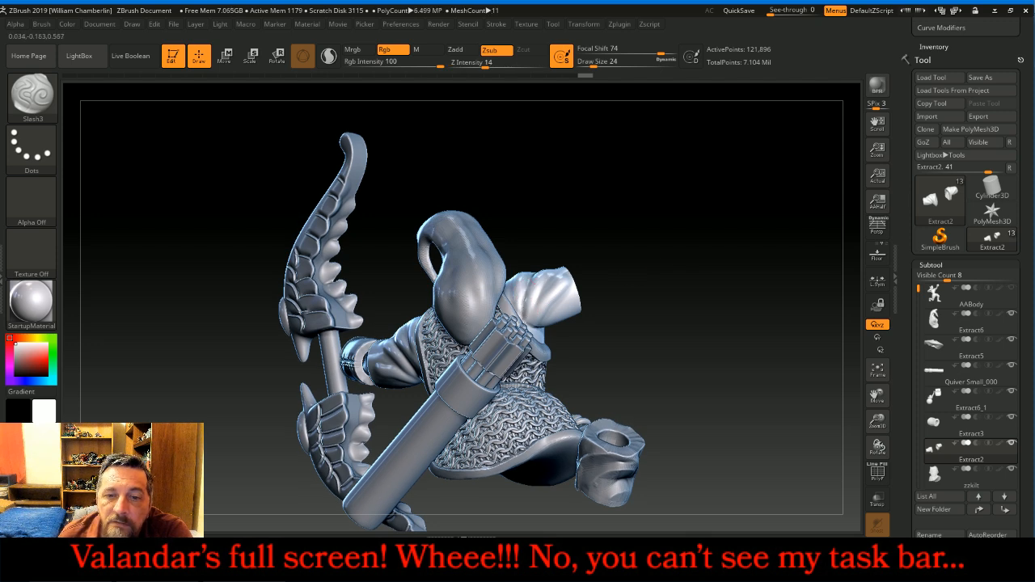
drag(532, 315, 533, 329)
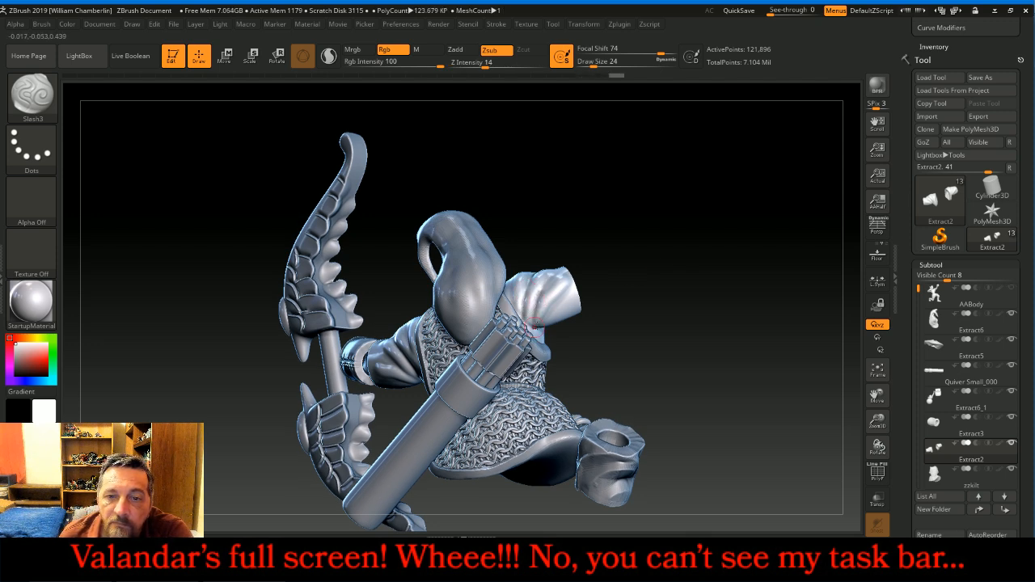
mouse_move(698, 293)
mouse_down()
mouse_move(607, 287)
mouse_move(607, 313)
mouse_move(587, 291)
mouse_move(581, 308)
mouse_up()
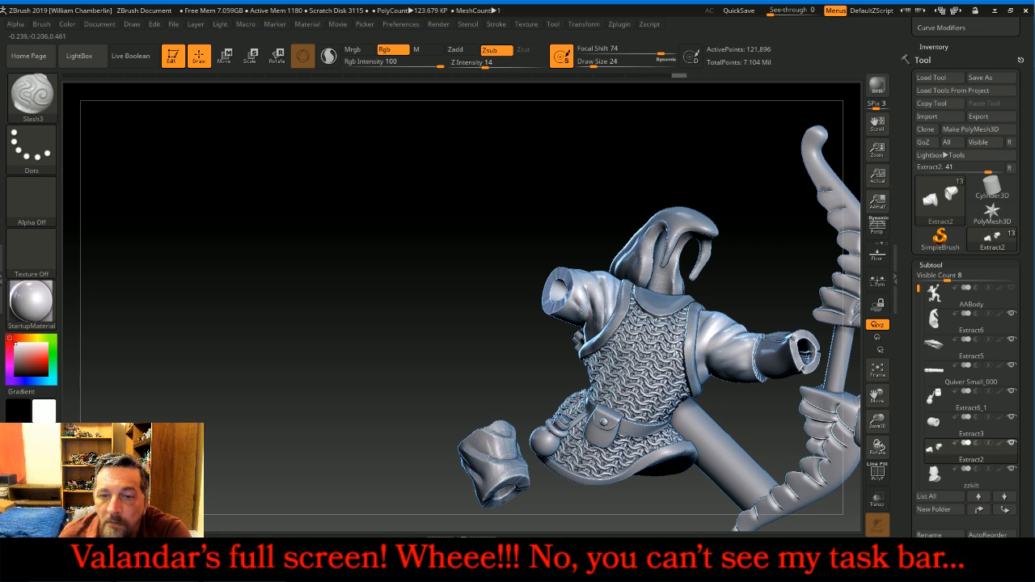
key(ctrl+z)
drag(464, 343, 465, 301)
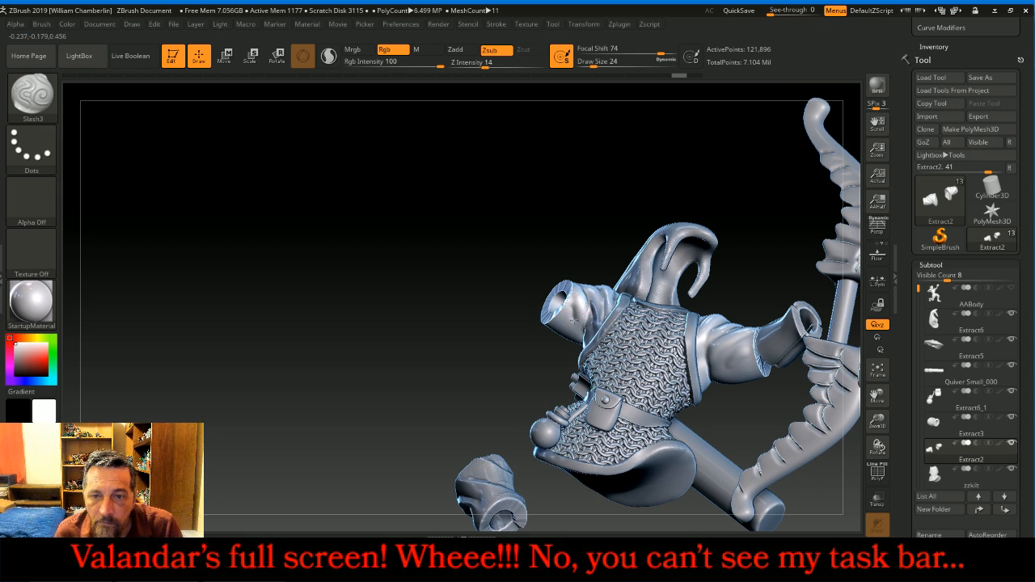
drag(572, 319, 581, 325)
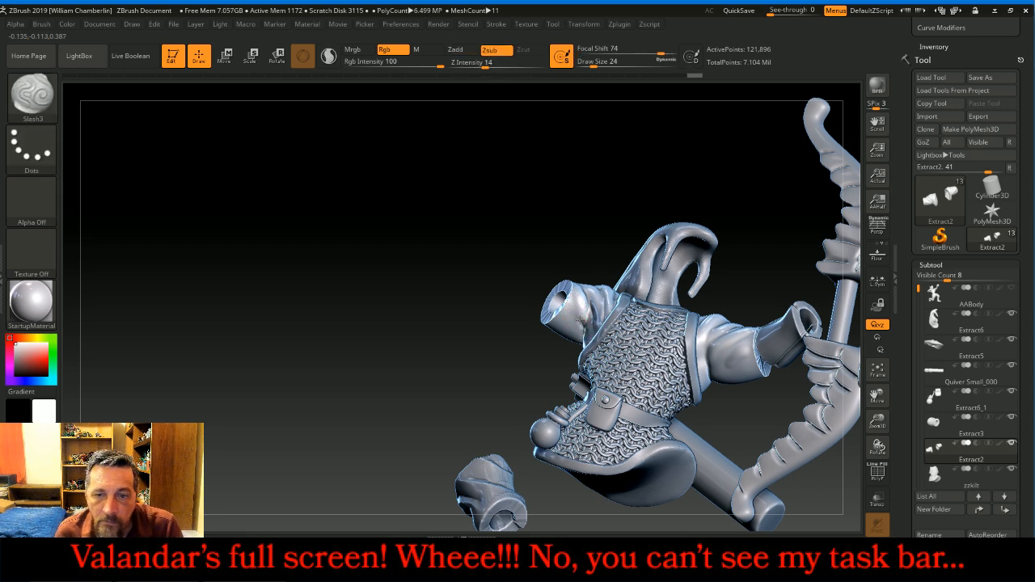
Cut creases between the folds around the bow arm's sleeve, from its front to its back
drag(568, 183, 566, 267)
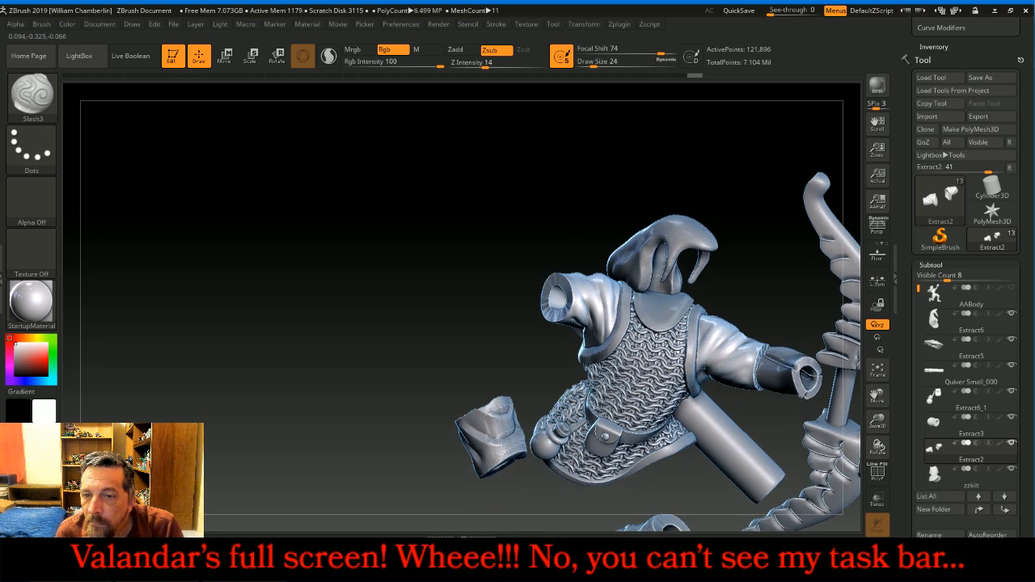
shift+drag(715, 352, 724, 343)
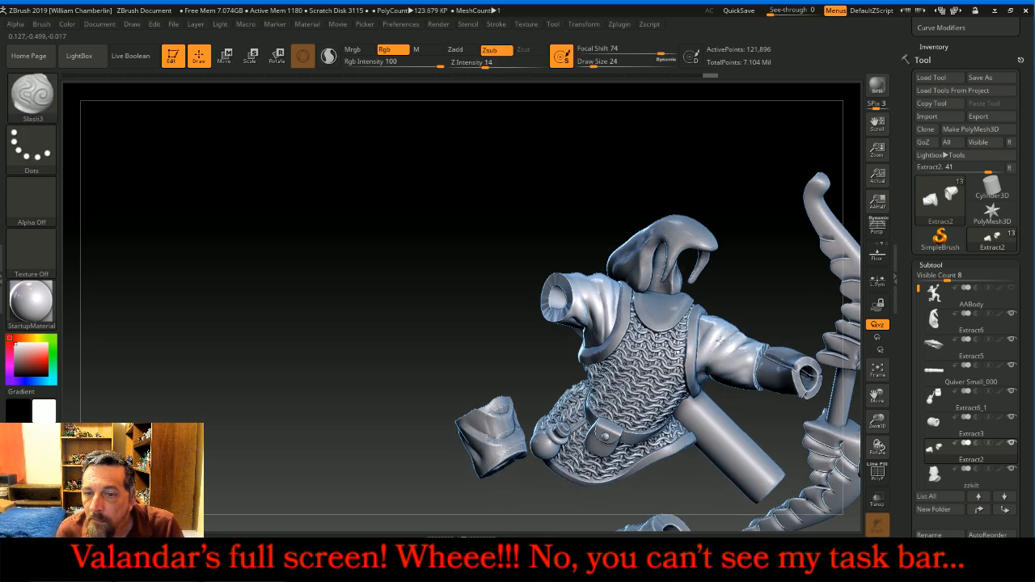
drag(786, 282, 735, 351)
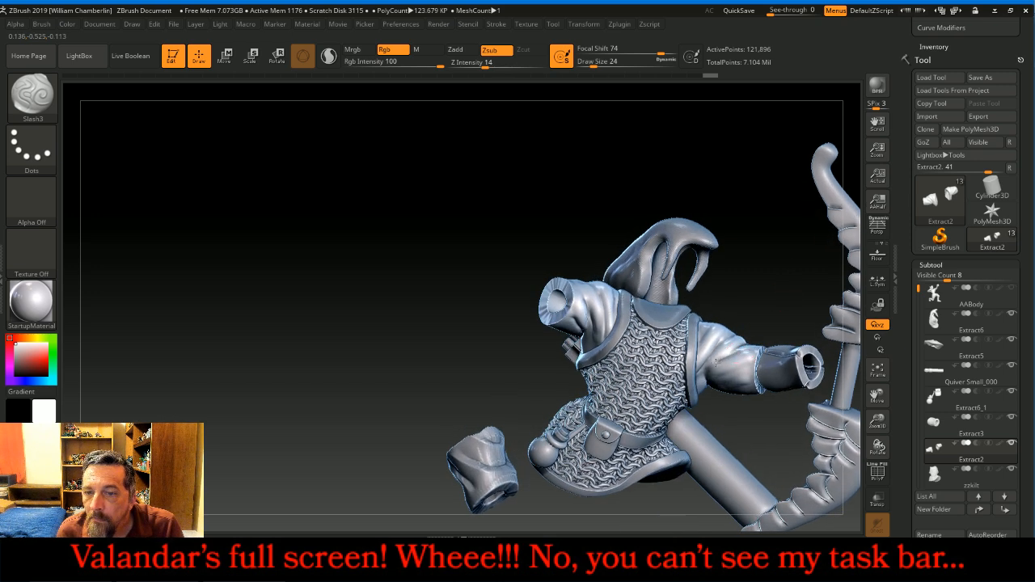
drag(790, 287, 740, 364)
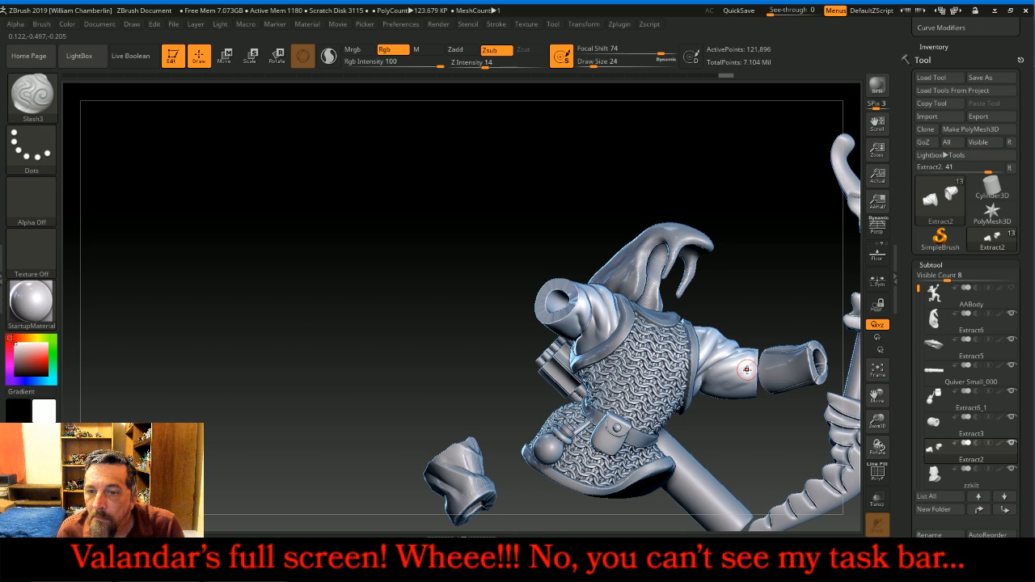
drag(747, 253, 857, 259)
drag(878, 395, 692, 363)
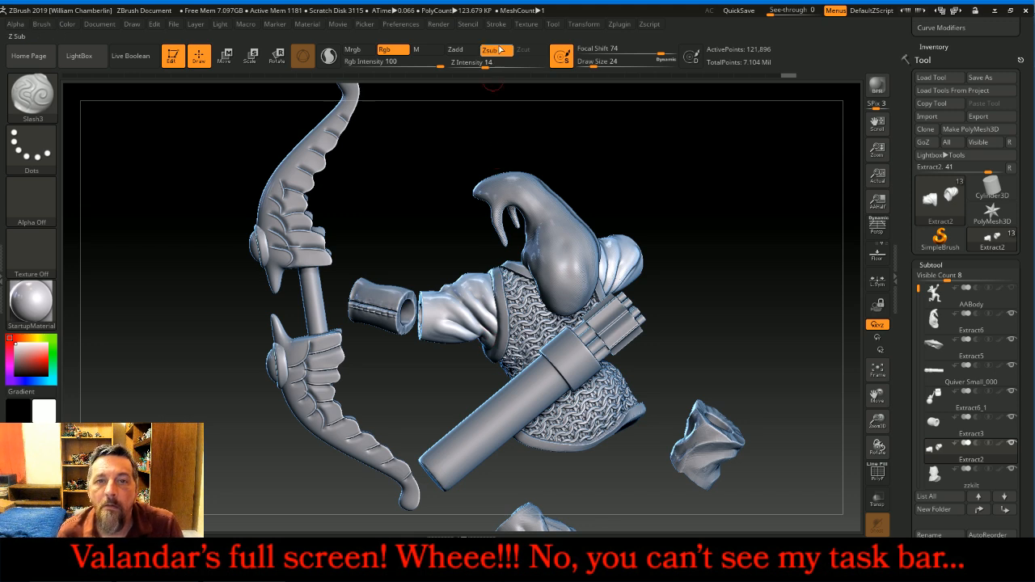
Raise sharp ridges along the folds on the back of the bow arm's sleeve with Slash3 set to Zadd and Z Intensity 8
click(457, 52)
click(480, 63)
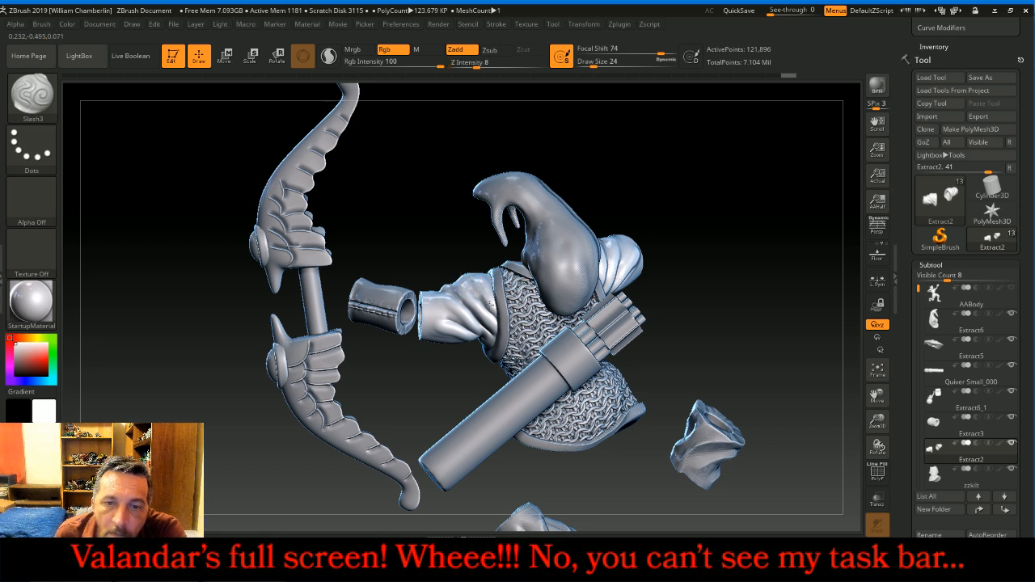
drag(457, 290, 494, 330)
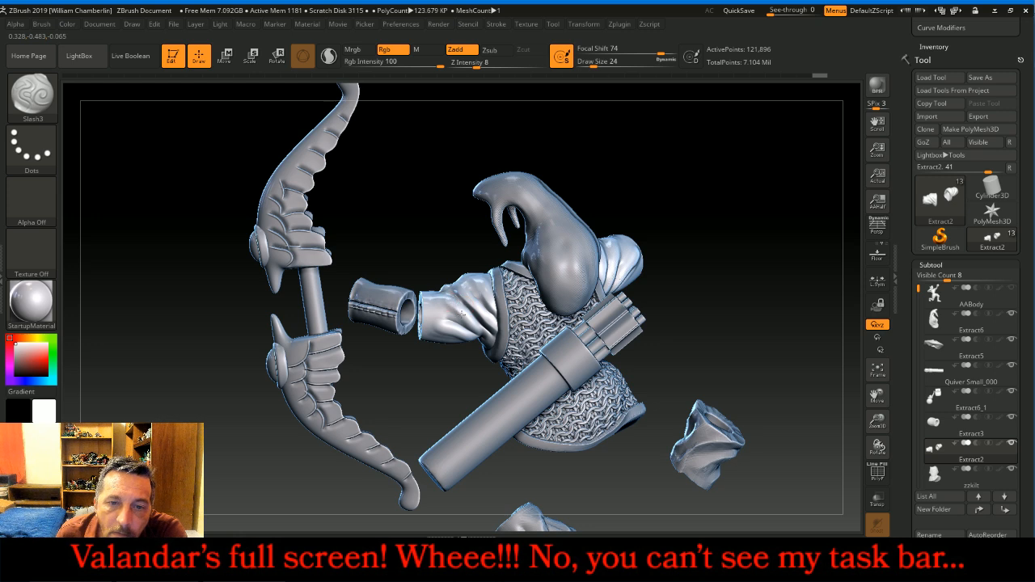
drag(453, 374, 438, 329)
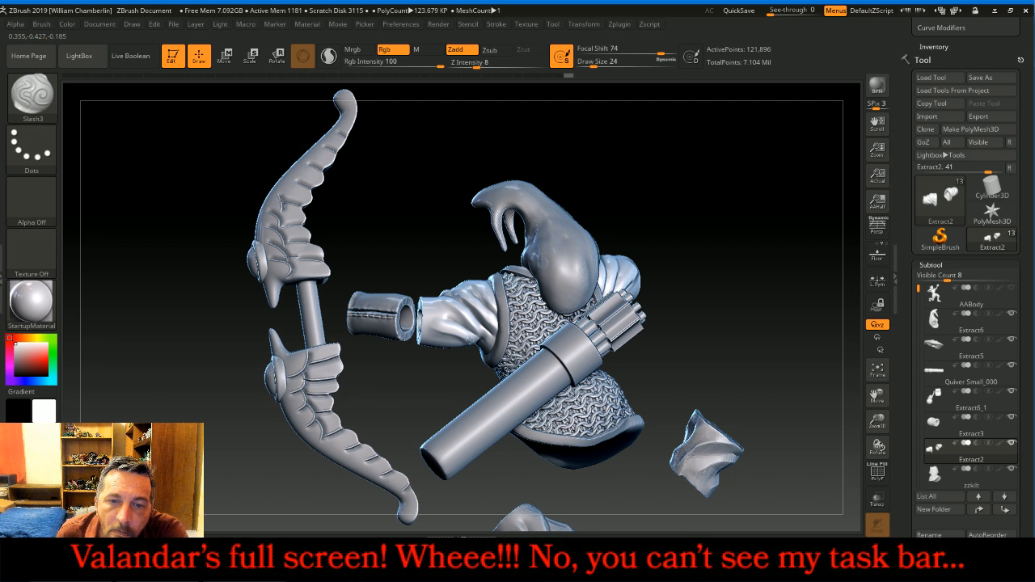
Raise sharp ridges along the folds on the front of the bow arm's sleeve
drag(431, 178, 529, 155)
drag(423, 253, 398, 288)
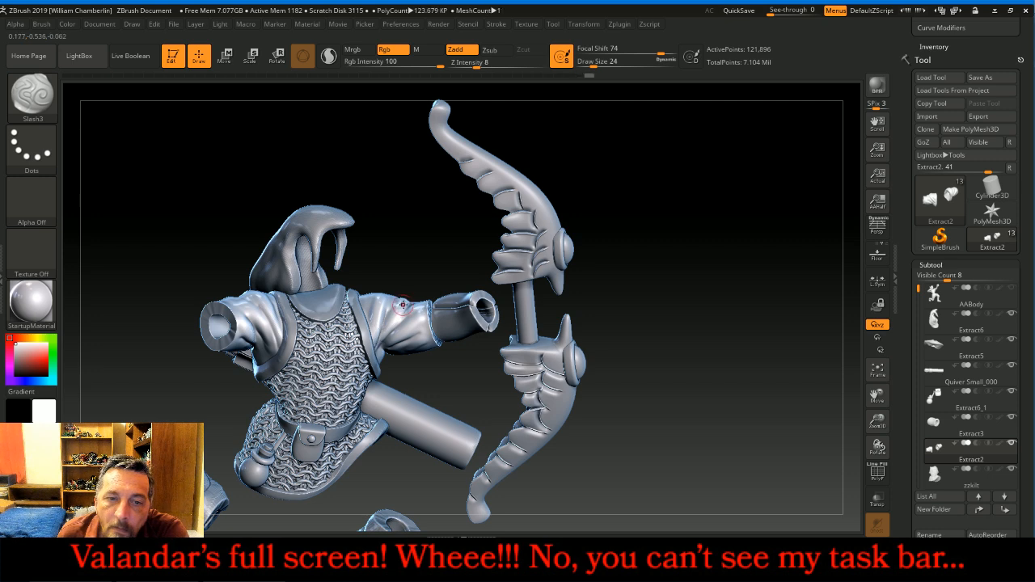
mouse_move(427, 269)
mouse_down()
mouse_move(426, 240)
mouse_move(427, 284)
mouse_up()
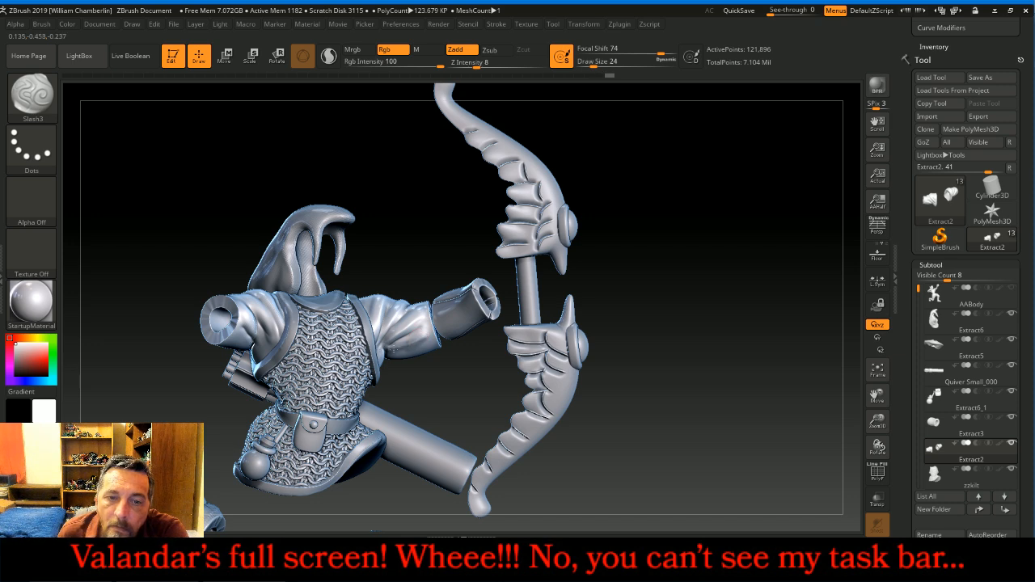
Raise sharp ridges along the folds on the front and back of the drawing arm's sleeve
drag(422, 218, 287, 289)
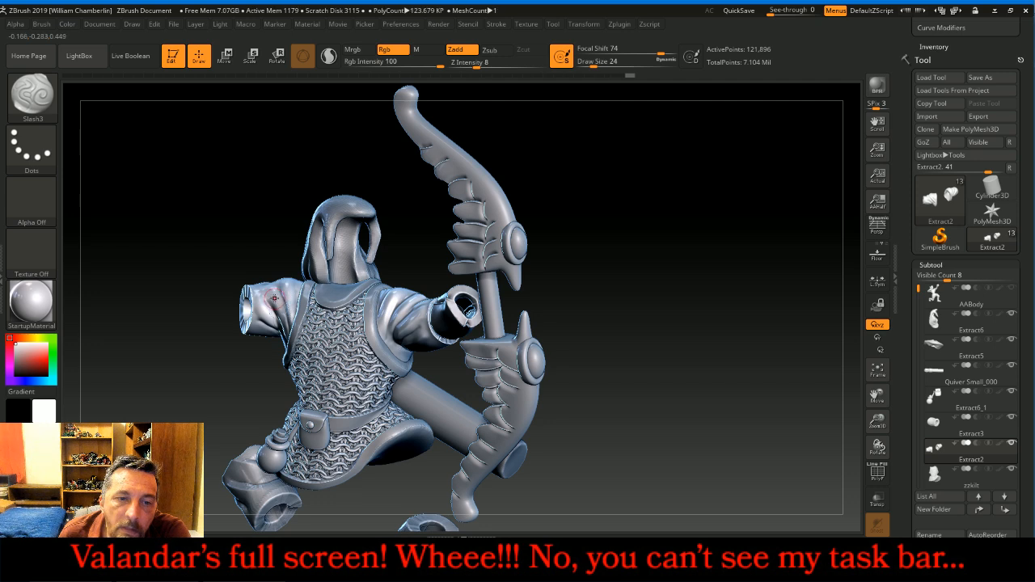
drag(251, 223, 287, 292)
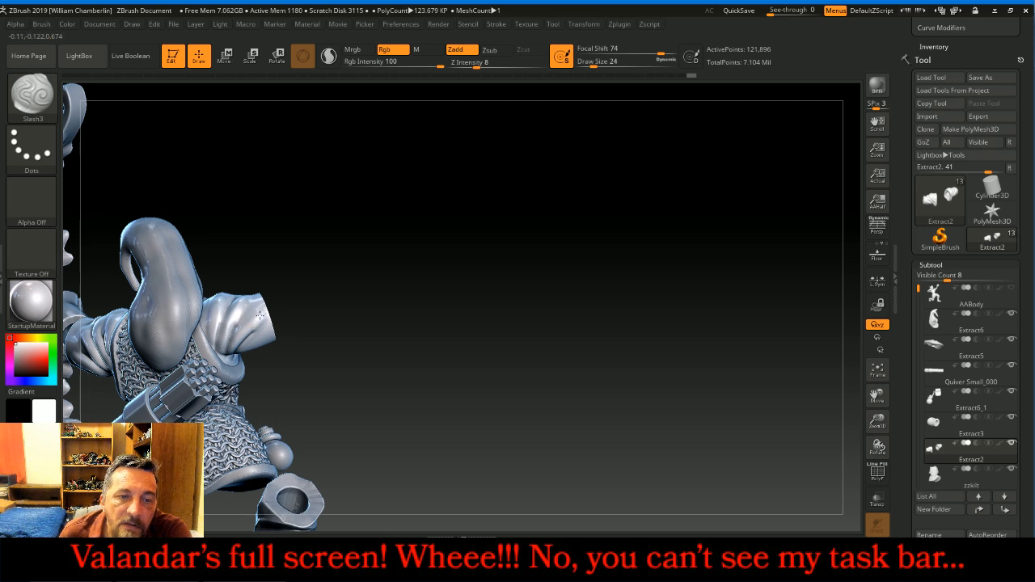
alt+drag(507, 310, 654, 331)
Show the AABody subtool, make it active, and choose the Inflat brush with Draw Size 14
click(1012, 288)
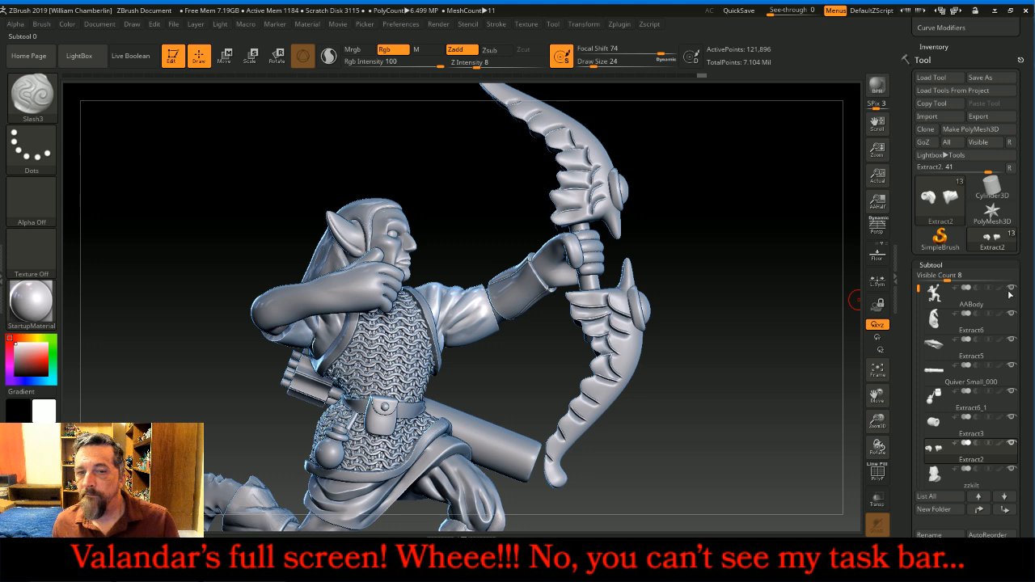
click(877, 369)
mouse_move(841, 368)
shift+mouse_down()
mouse_move(813, 300)
mouse_move(737, 283)
mouse_move(686, 288)
mouse_move(809, 296)
mouse_move(800, 300)
shift+mouse_up()
click(934, 292)
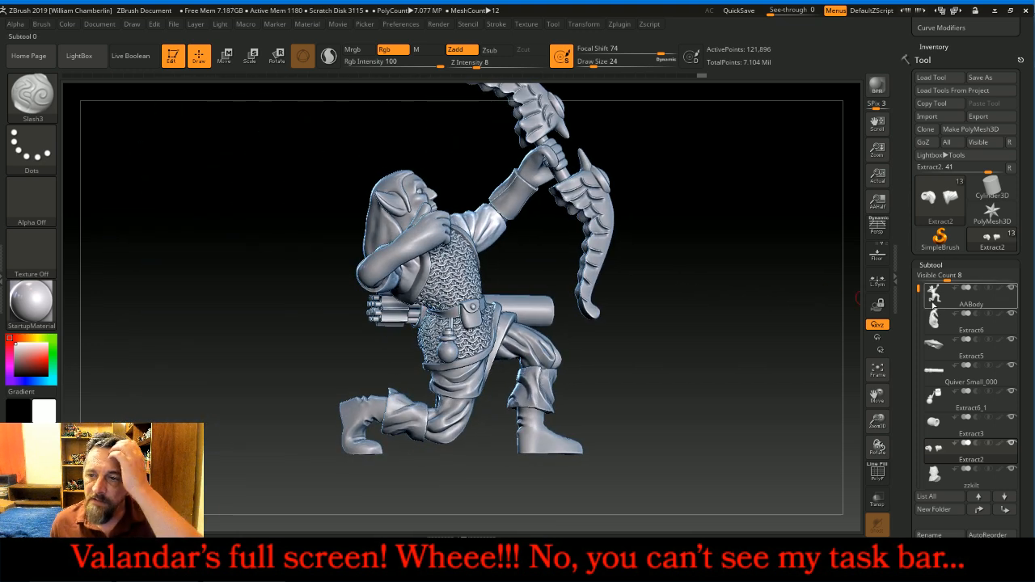
click(31, 96)
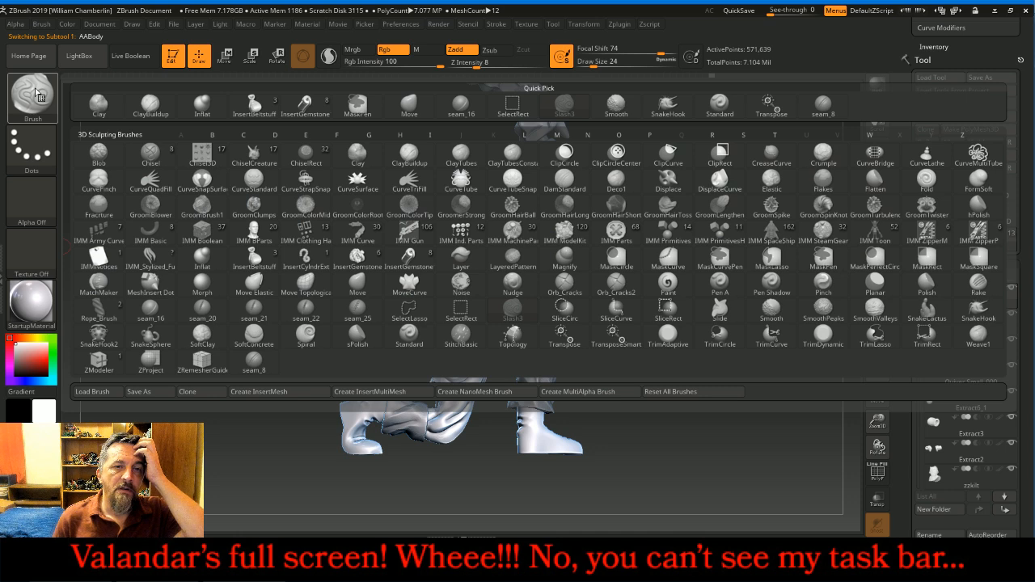
click(212, 106)
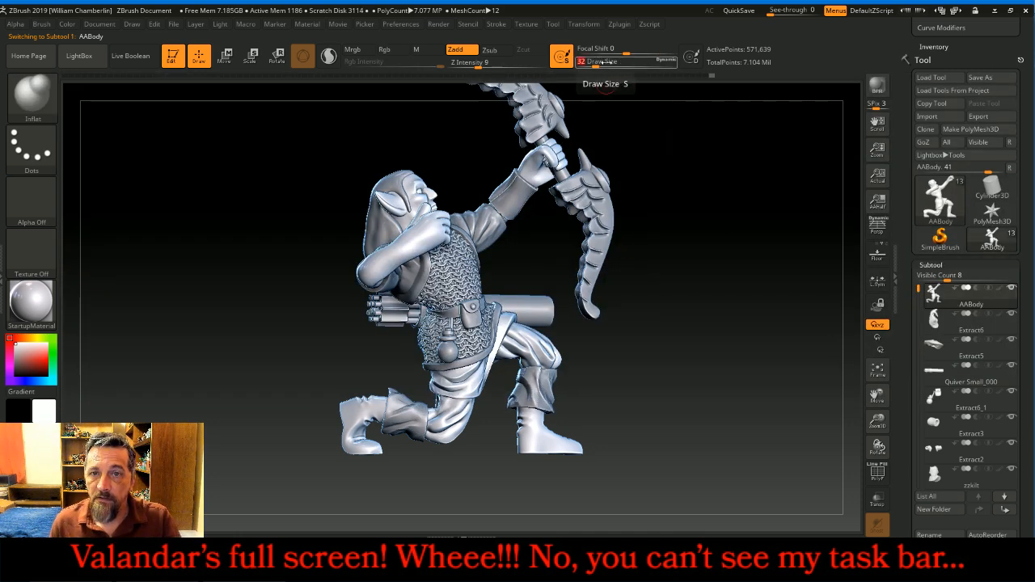
key(bracketleft)
key(bracketleft)
Inflate the knuckles and the back of the hand gripping the bow, using Z Intensity 9
drag(876, 396, 854, 453)
drag(878, 419, 875, 498)
drag(876, 398, 682, 507)
drag(758, 328, 778, 309)
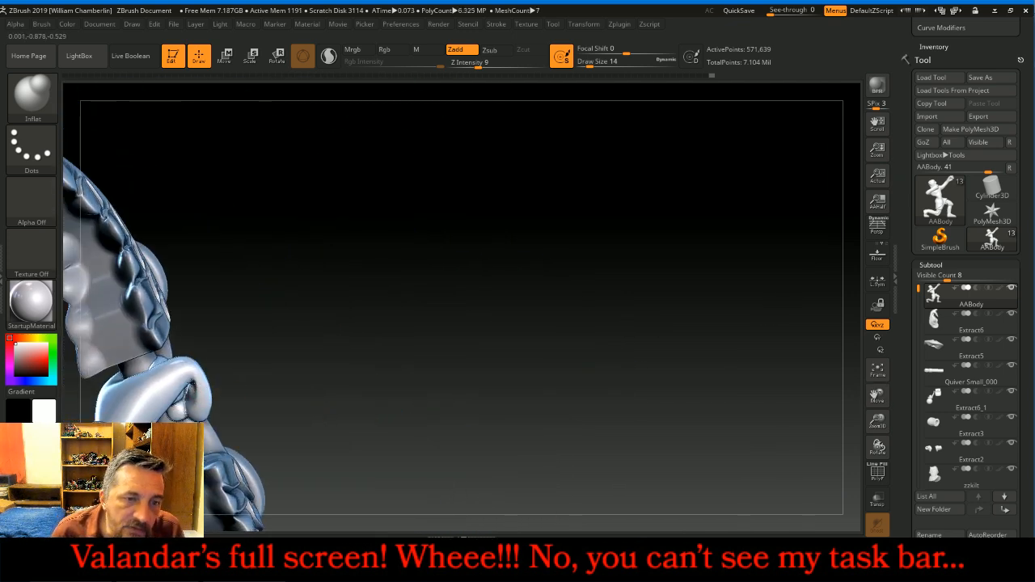
drag(878, 397, 1031, 301)
drag(755, 302, 503, 192)
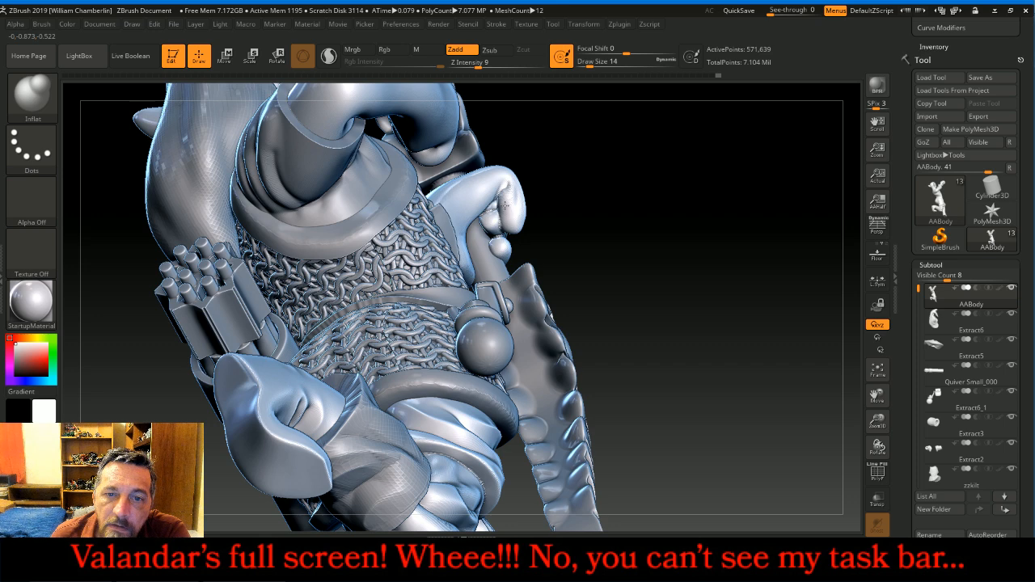
drag(673, 213, 481, 226)
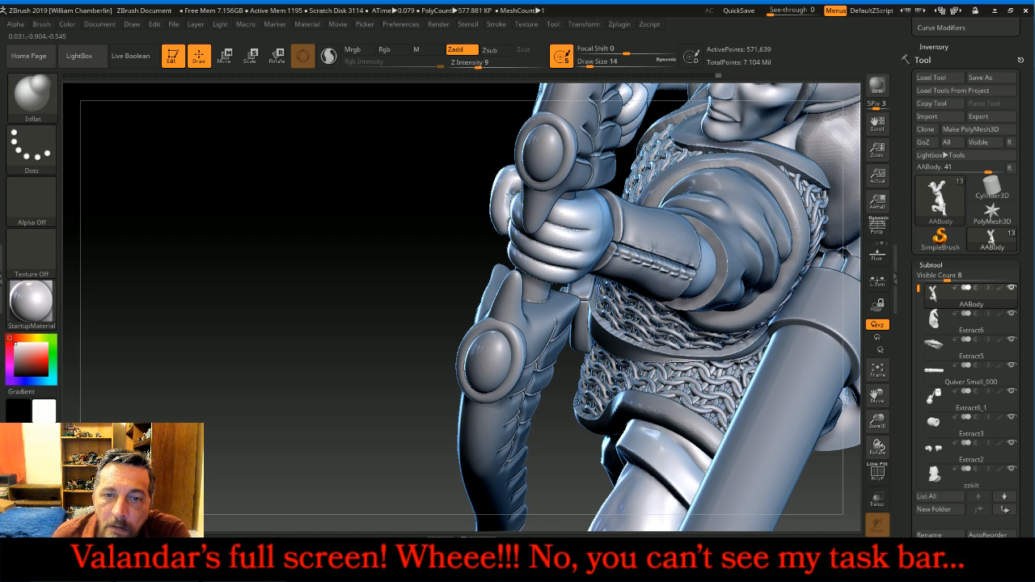
mouse_move(385, 267)
mouse_down()
mouse_move(406, 267)
mouse_move(376, 234)
mouse_move(352, 252)
mouse_up()
drag(546, 194, 546, 188)
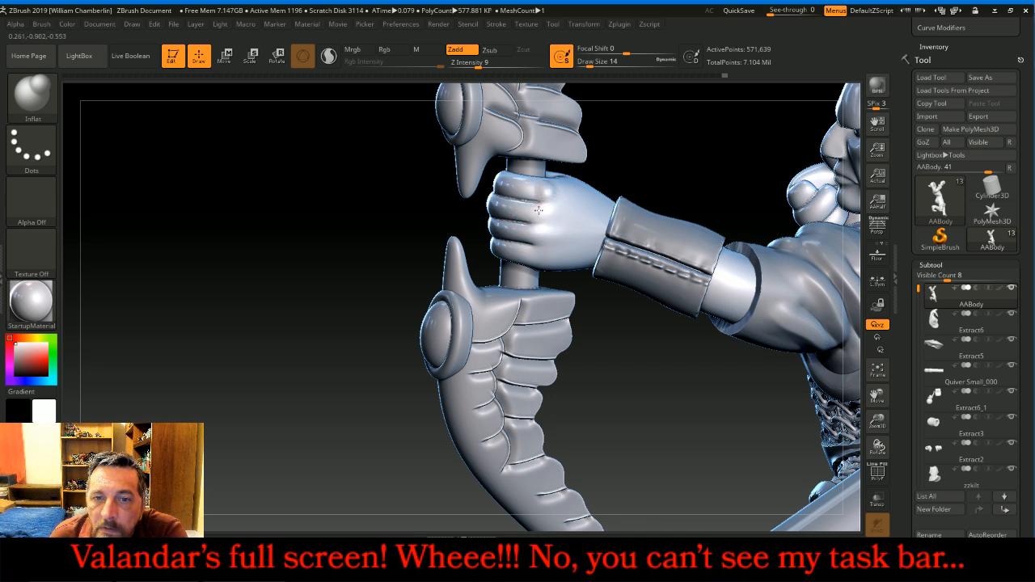
drag(541, 232, 545, 257)
drag(706, 152, 665, 156)
drag(549, 196, 550, 194)
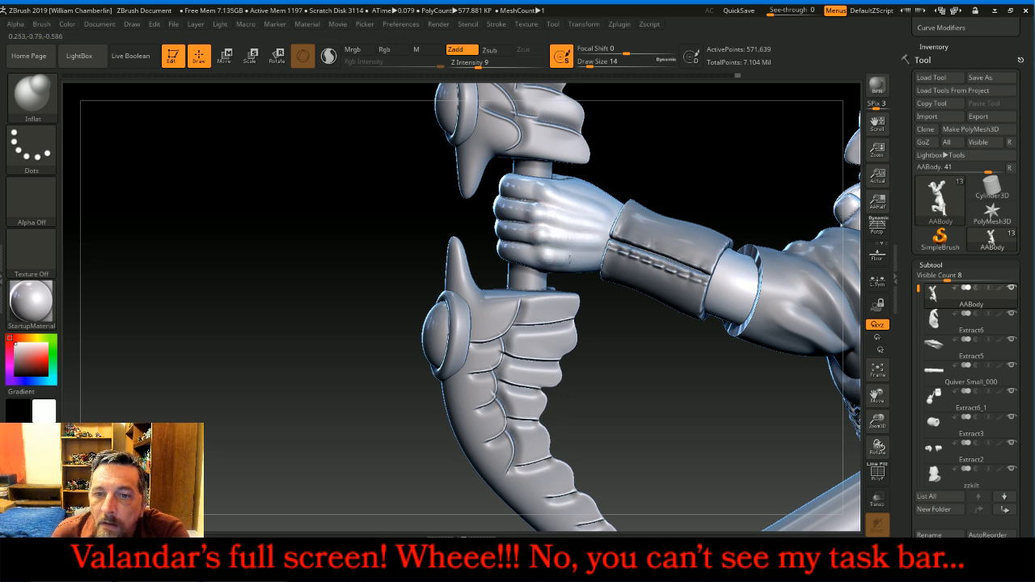
key(shift)
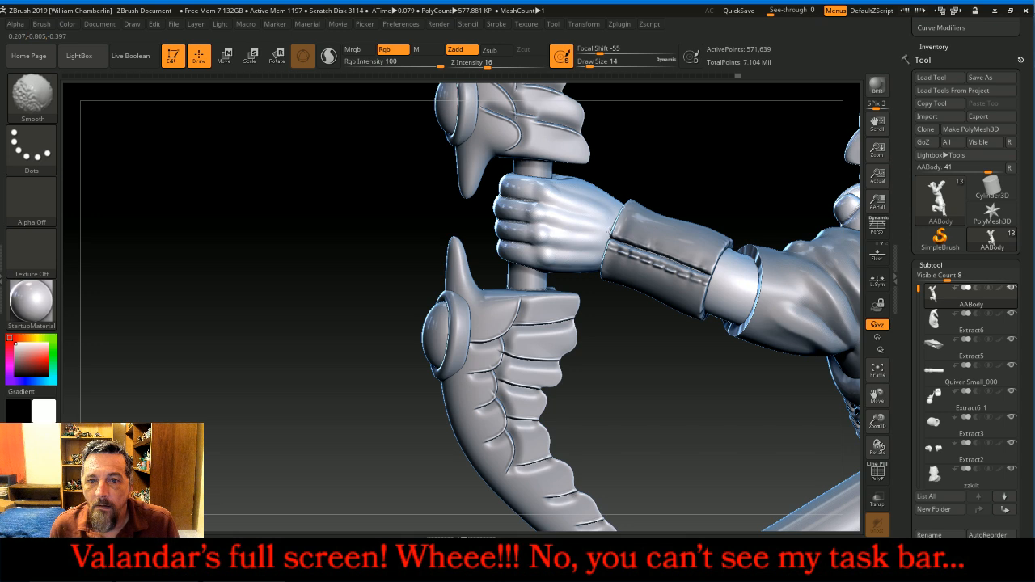
Set the Smooth brush's Z Intensity to 100 and soften the back of the hand gripping the bow
shift+drag(518, 62, 547, 63)
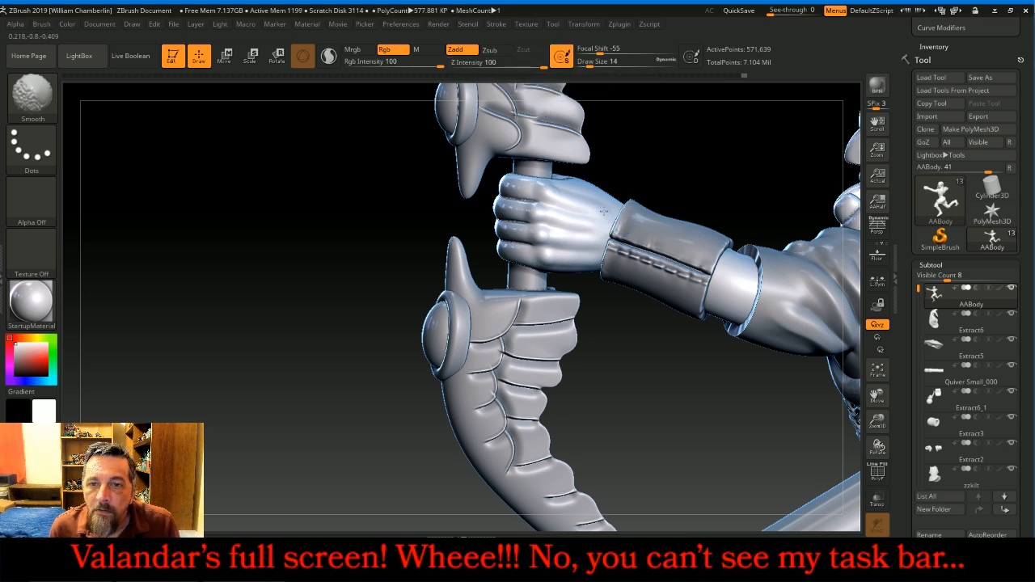
drag(717, 143, 759, 118)
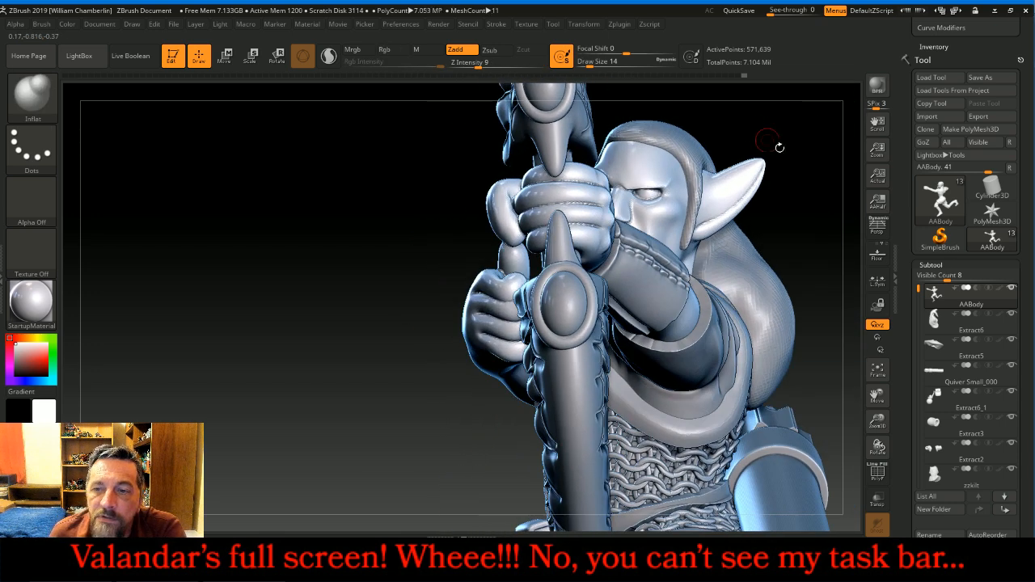
Turn on ghosted transparency for the other subtools and build up the finger joints of the bow hand with the Inflat brush, smoothing between strokes
click(877, 501)
drag(829, 269, 419, 314)
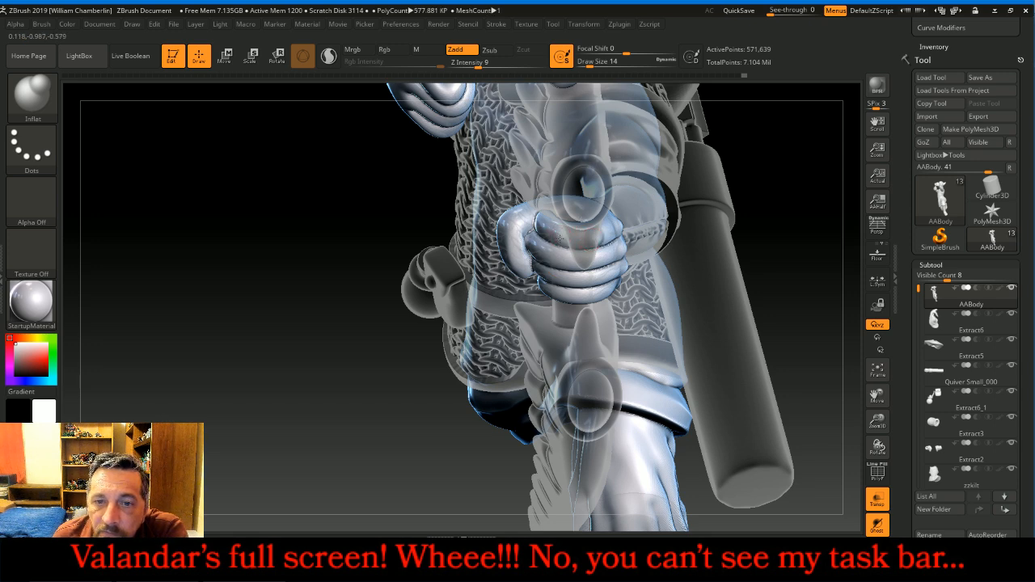
drag(773, 226, 592, 267)
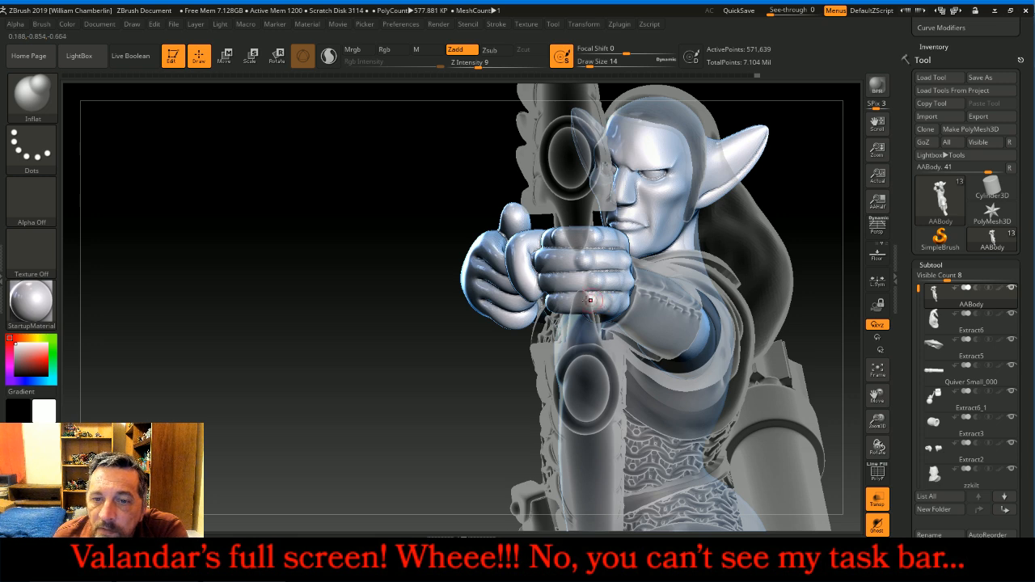
drag(459, 389, 469, 399)
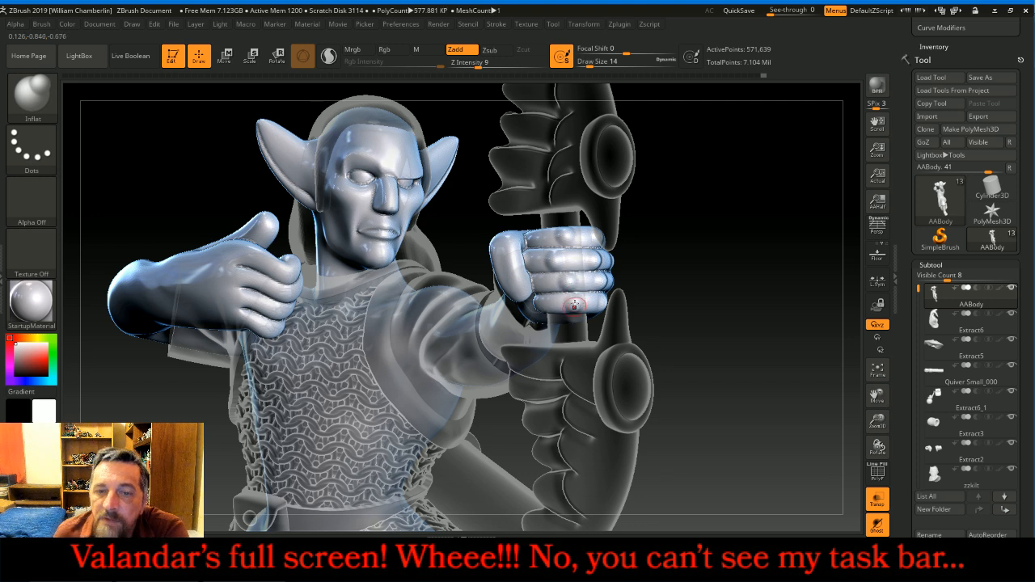
mouse_move(744, 289)
mouse_down()
mouse_move(576, 278)
mouse_move(596, 251)
mouse_up()
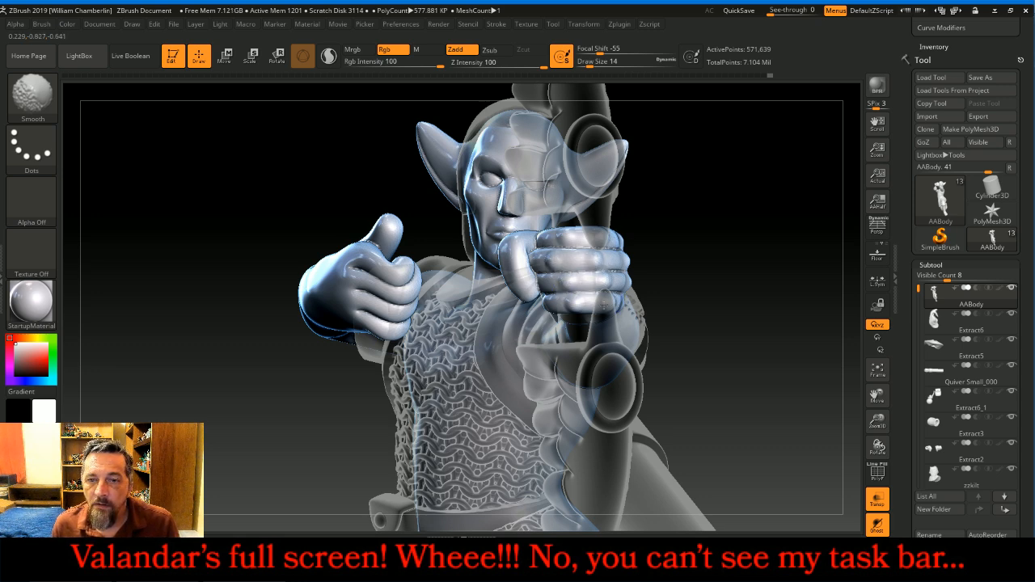
mouse_move(750, 206)
mouse_down()
mouse_move(778, 203)
mouse_move(768, 190)
mouse_move(784, 199)
mouse_up()
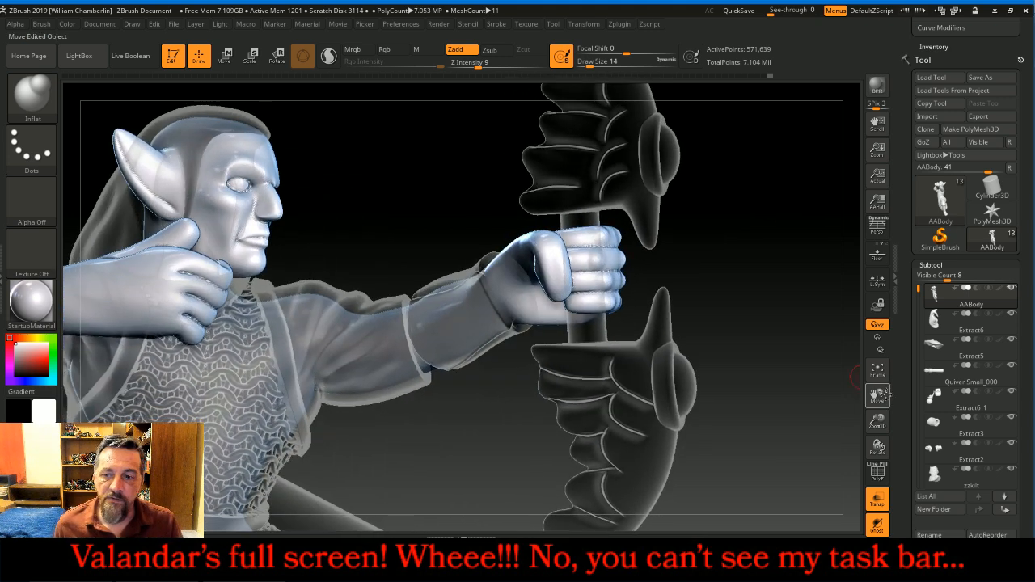
Inflate the knuckles and tendons on the back of the drawing hand at Draw Size 14, and smooth the transitions
drag(895, 398, 1032, 428)
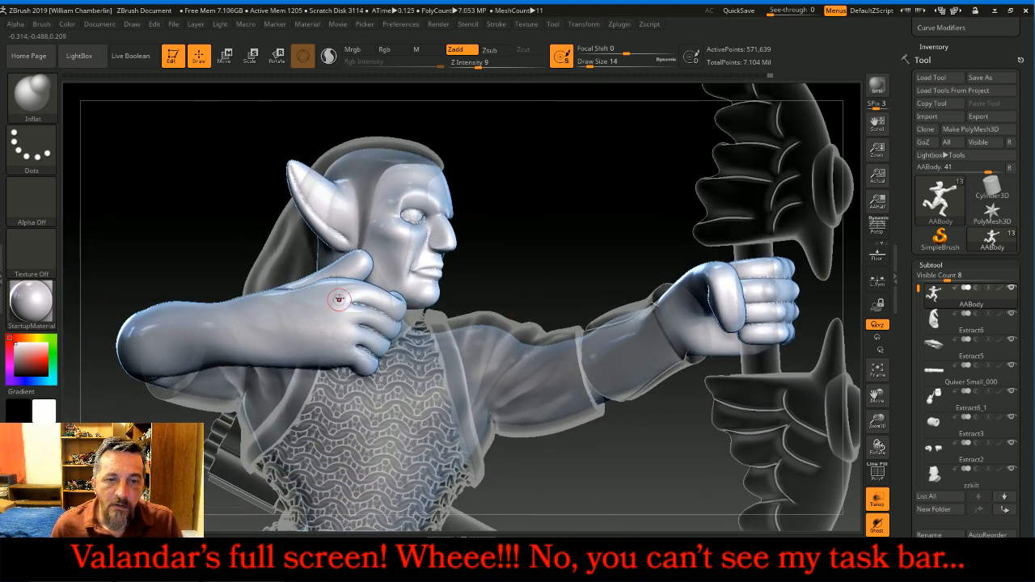
mouse_move(348, 291)
mouse_down()
mouse_move(359, 313)
mouse_move(347, 344)
mouse_up()
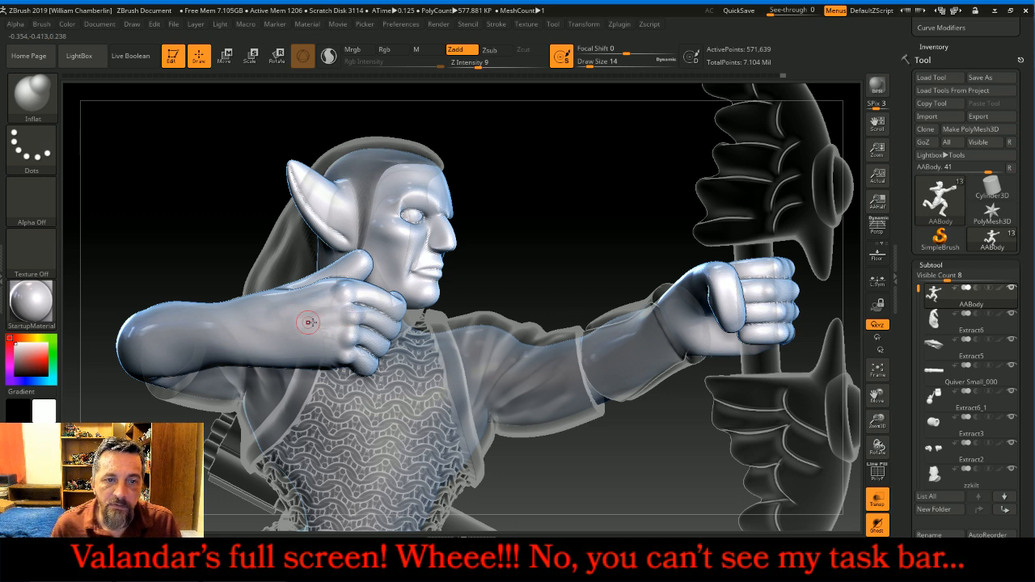
drag(341, 357, 339, 354)
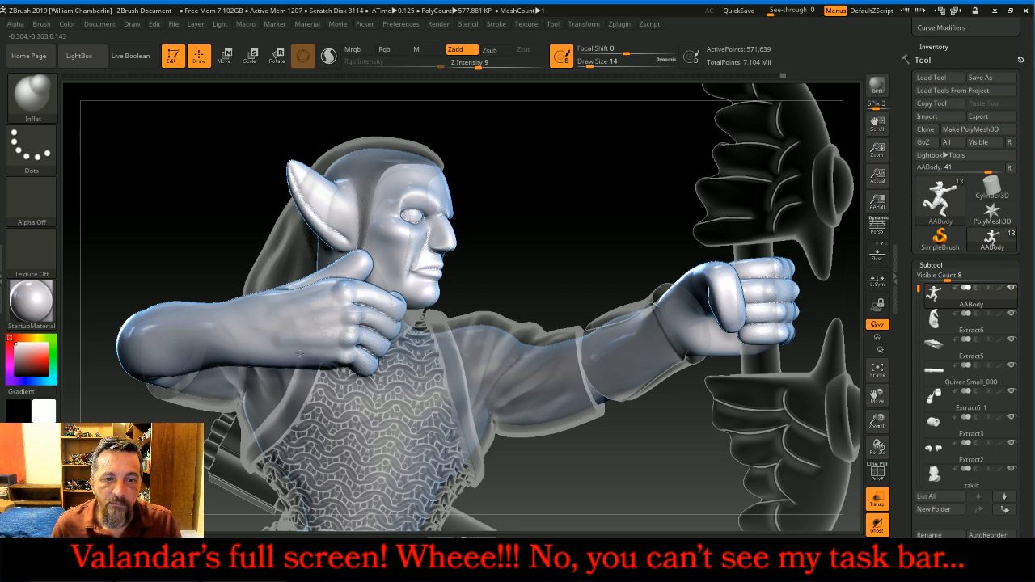
key(shift)
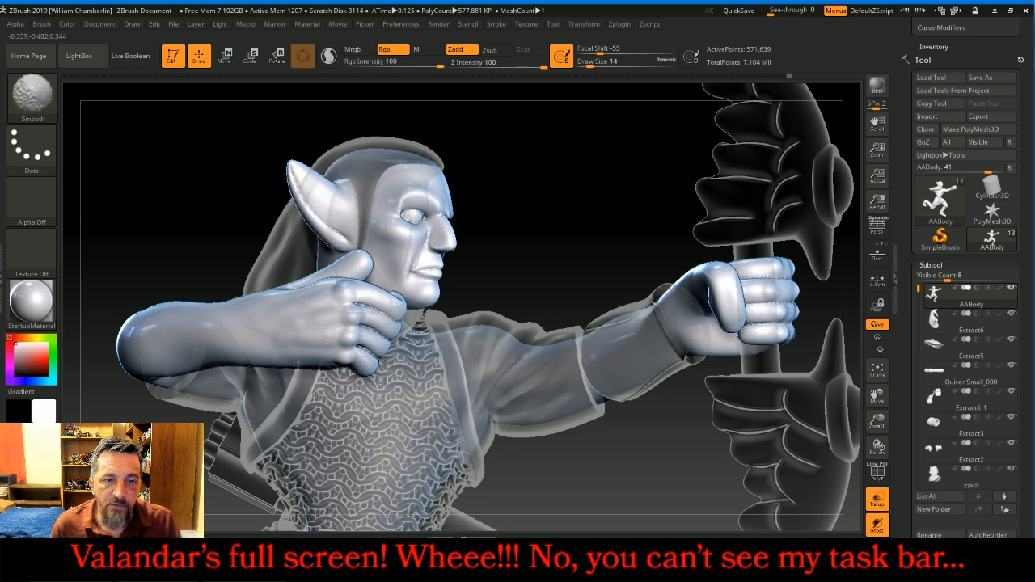
mouse_move(556, 199)
mouse_down()
mouse_move(619, 239)
mouse_move(563, 173)
mouse_move(534, 190)
mouse_up()
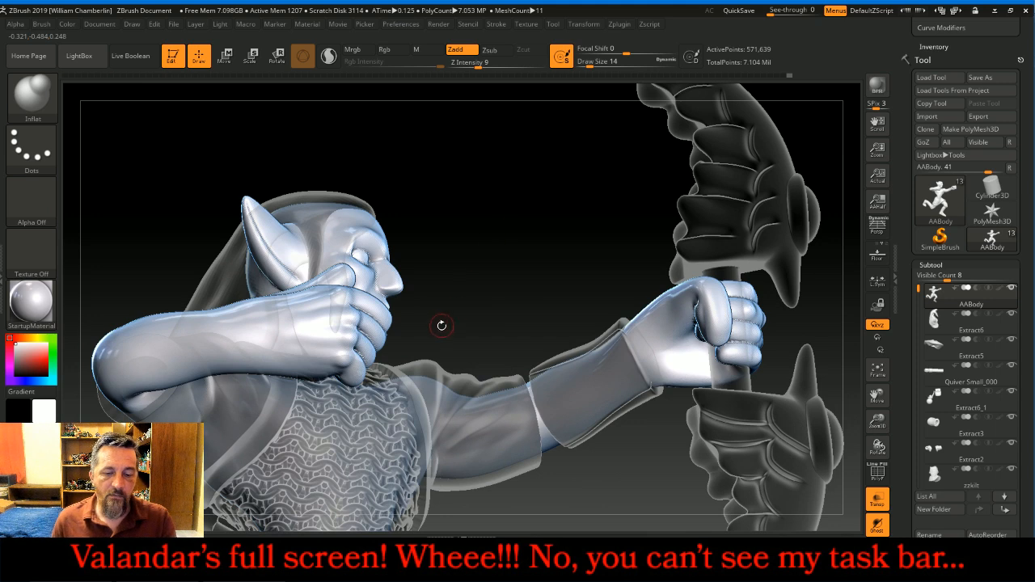
Inflate the wrist and the base of the drawing hand's thumb, using Draw Size 42 and 26
key(bracketright)
key(bracketright)
mouse_move(154, 370)
mouse_down()
mouse_move(235, 348)
mouse_move(242, 356)
mouse_move(185, 377)
mouse_move(137, 370)
mouse_move(243, 348)
mouse_move(232, 351)
mouse_up()
mouse_move(487, 199)
mouse_down()
mouse_move(490, 227)
mouse_move(452, 266)
mouse_move(234, 323)
mouse_up()
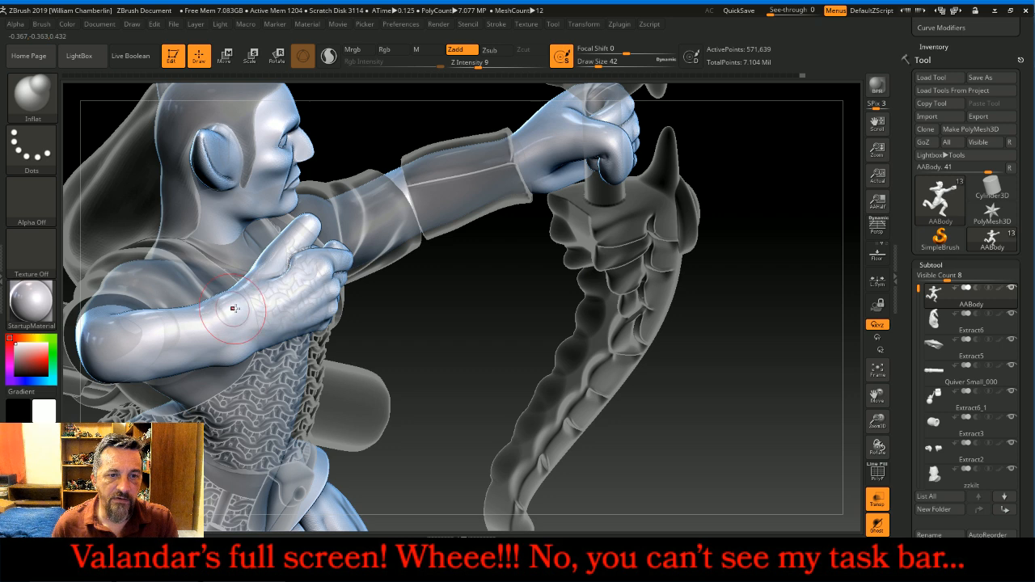
drag(440, 318, 440, 341)
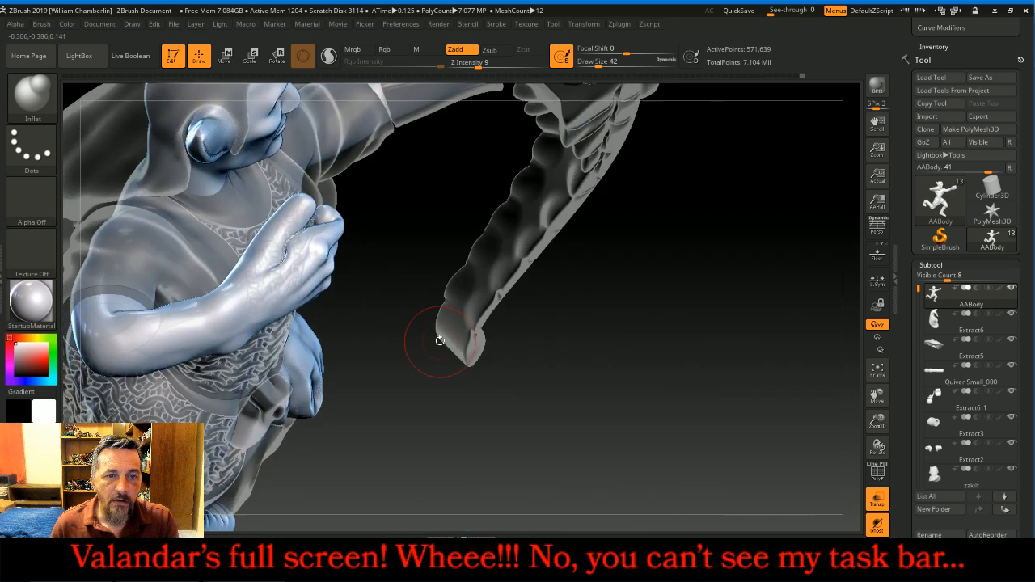
drag(383, 284, 410, 302)
mouse_move(257, 267)
mouse_down()
mouse_move(270, 248)
mouse_move(264, 260)
mouse_up()
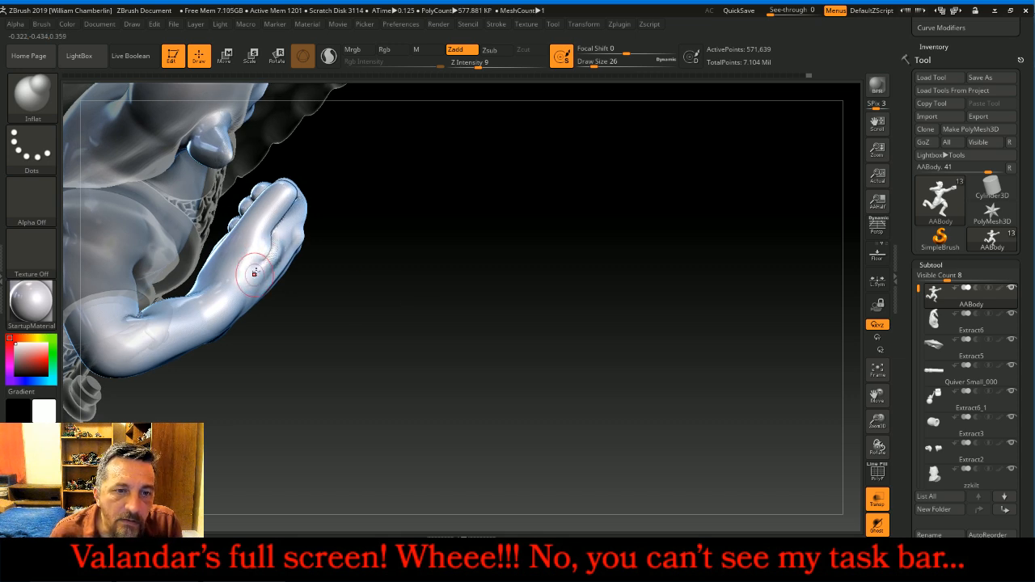
Swell the finger joints and outer edge of the drawing hand with Draw Size 14 and 18, smoothing the result
drag(440, 315, 388, 319)
key([)
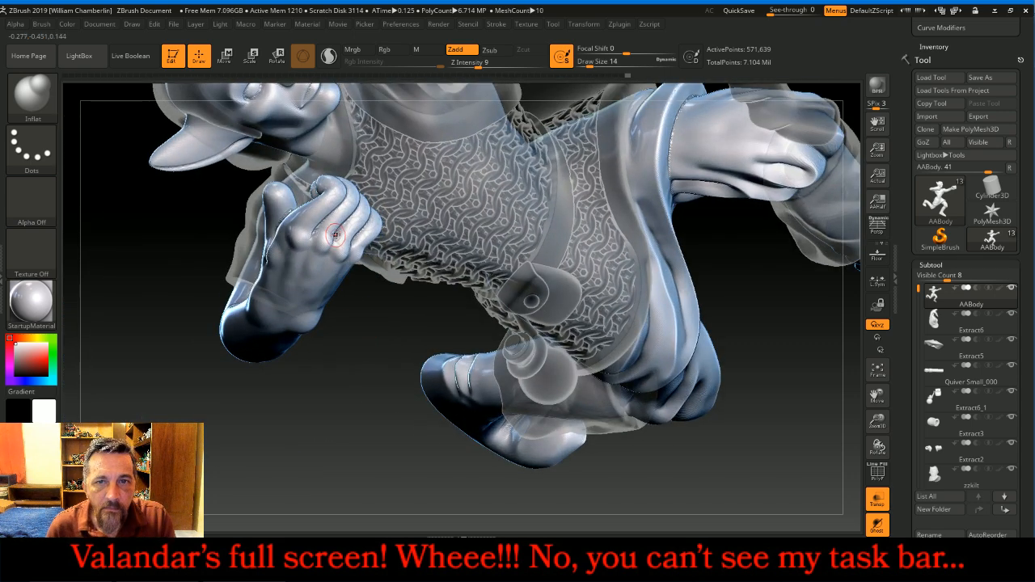
mouse_move(352, 371)
mouse_down()
mouse_move(308, 203)
mouse_move(330, 182)
mouse_up()
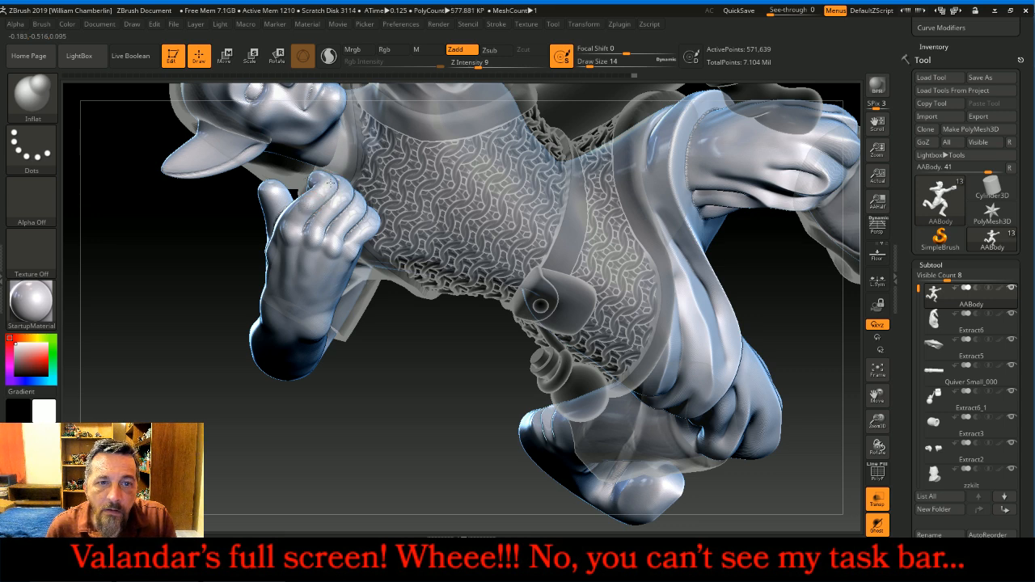
drag(367, 319, 446, 342)
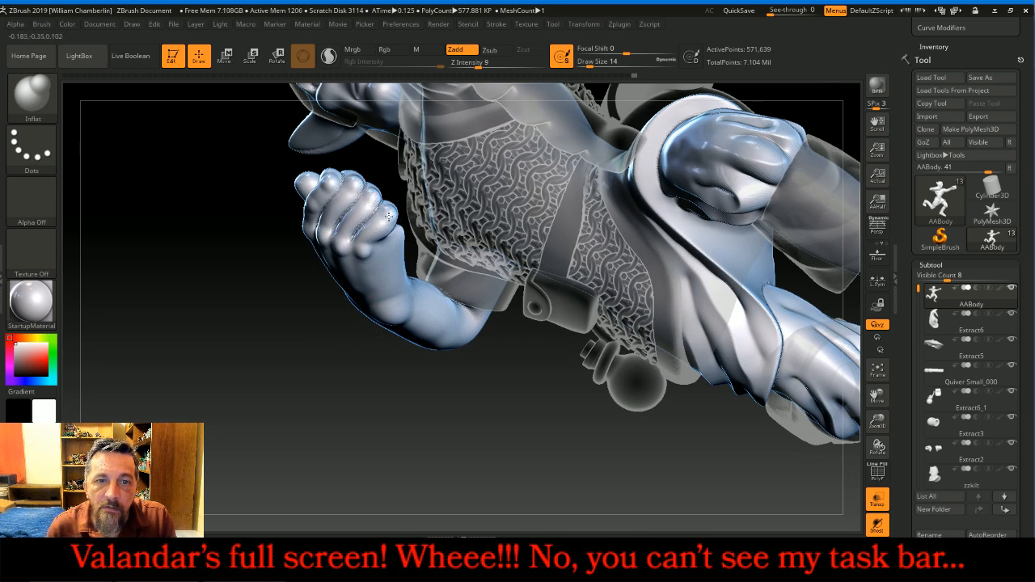
drag(332, 405, 335, 219)
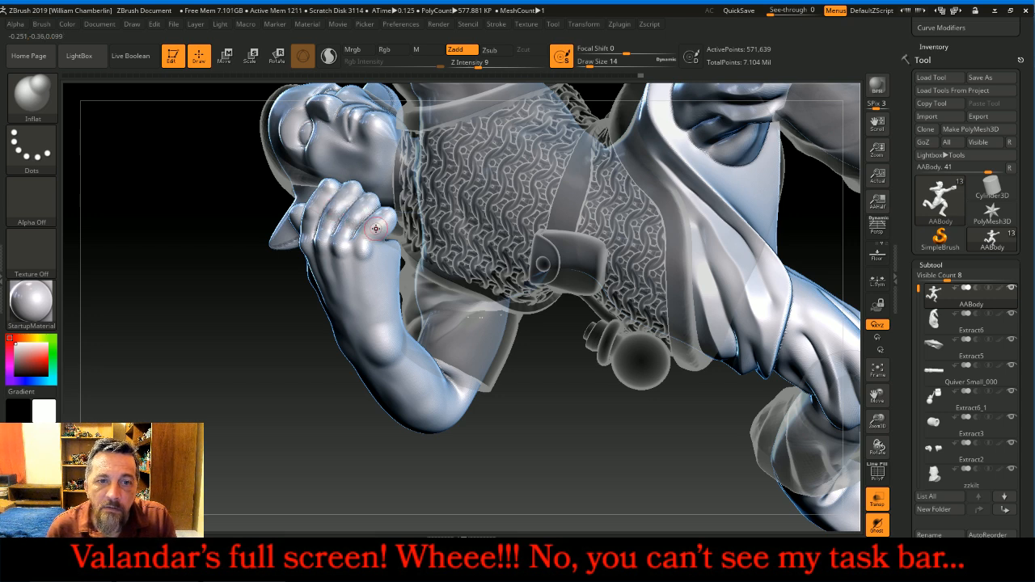
mouse_move(330, 380)
mouse_down()
mouse_move(297, 384)
mouse_move(350, 296)
mouse_up()
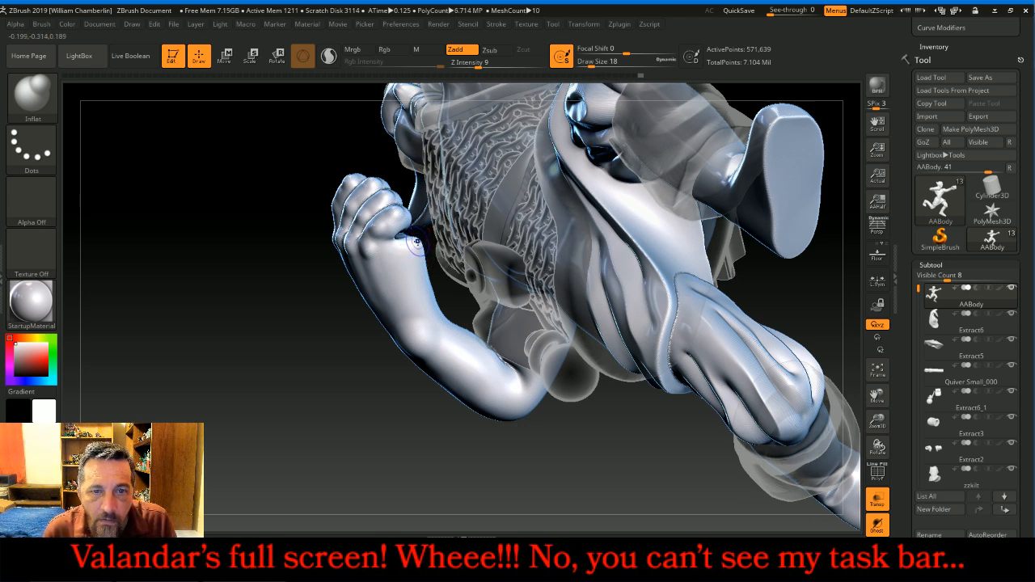
key(shift)
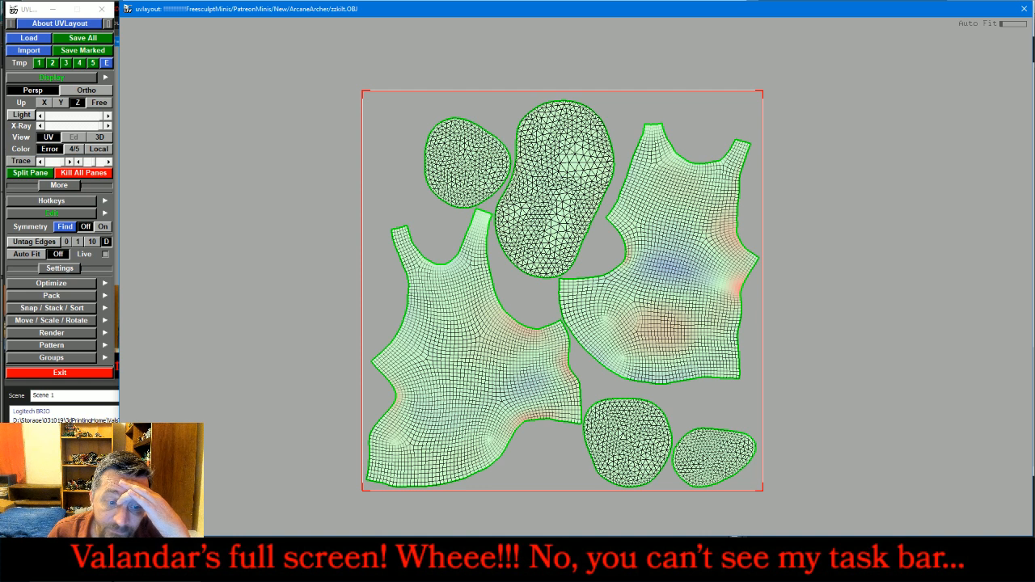
click(304, 568)
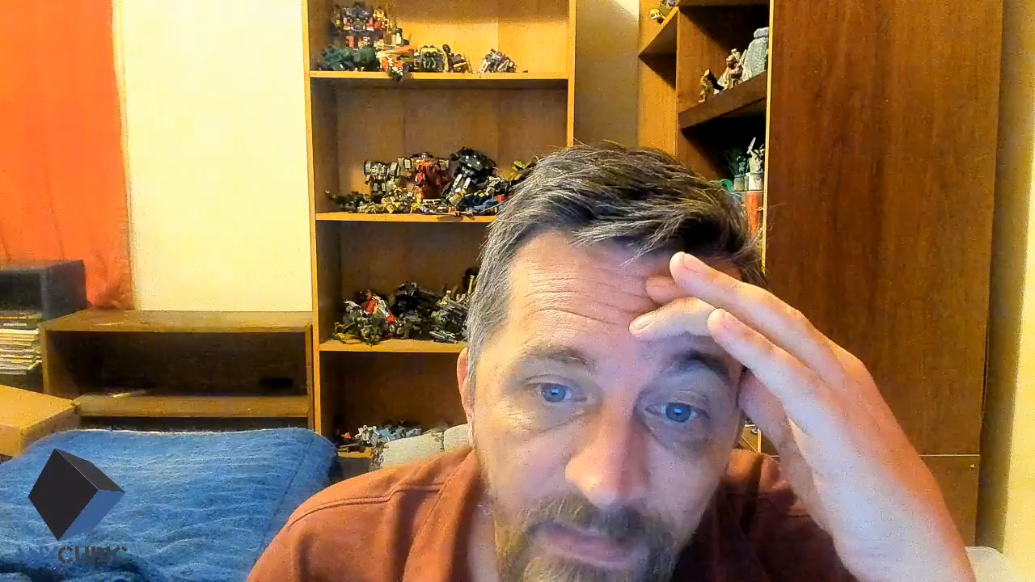